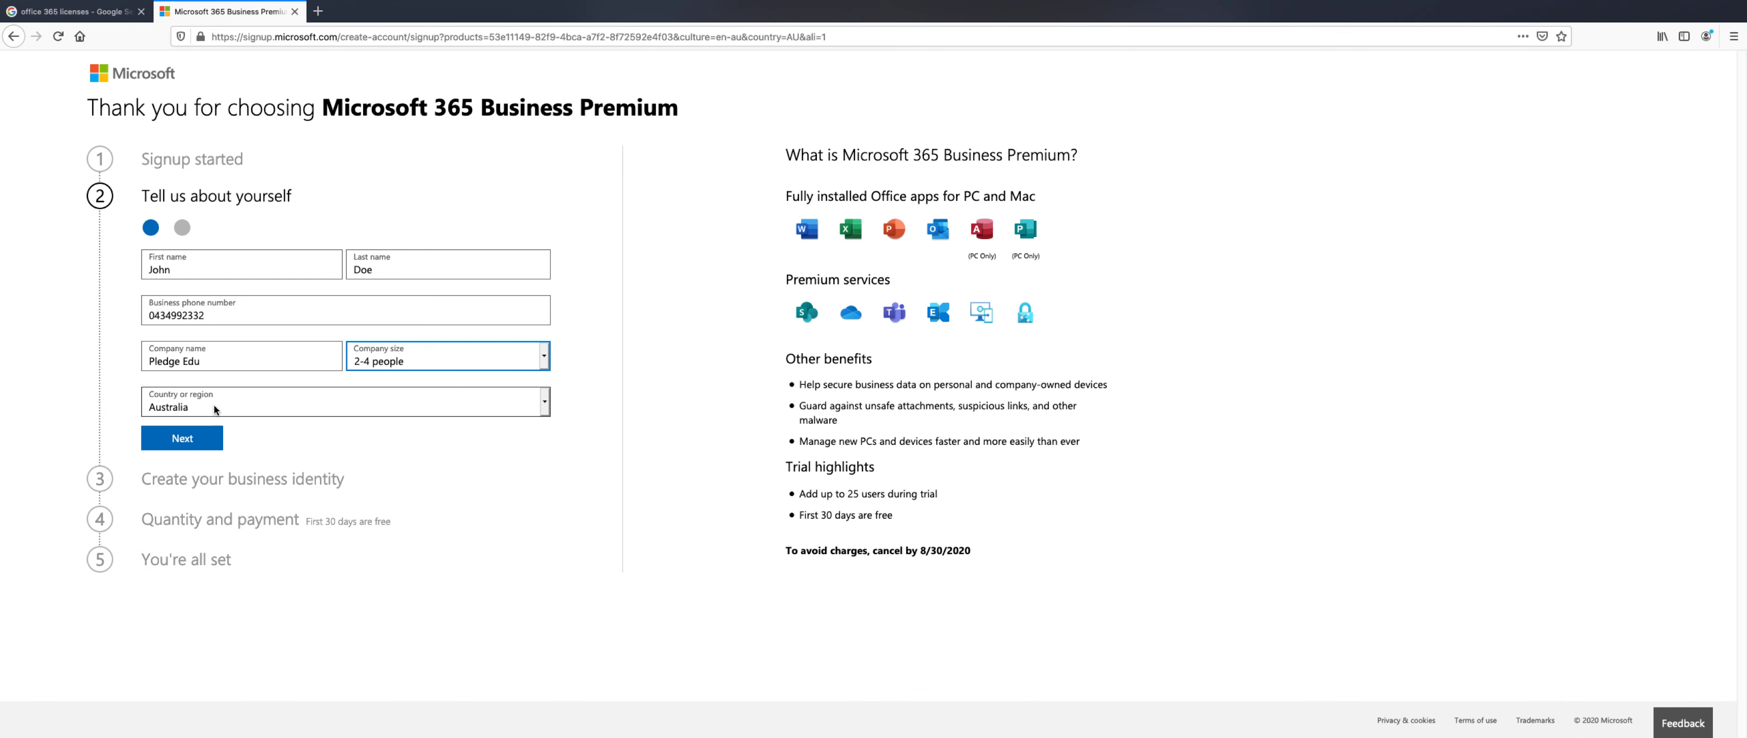
Submit the Tell us about yourself details to continue the signup.
left_click(189, 440)
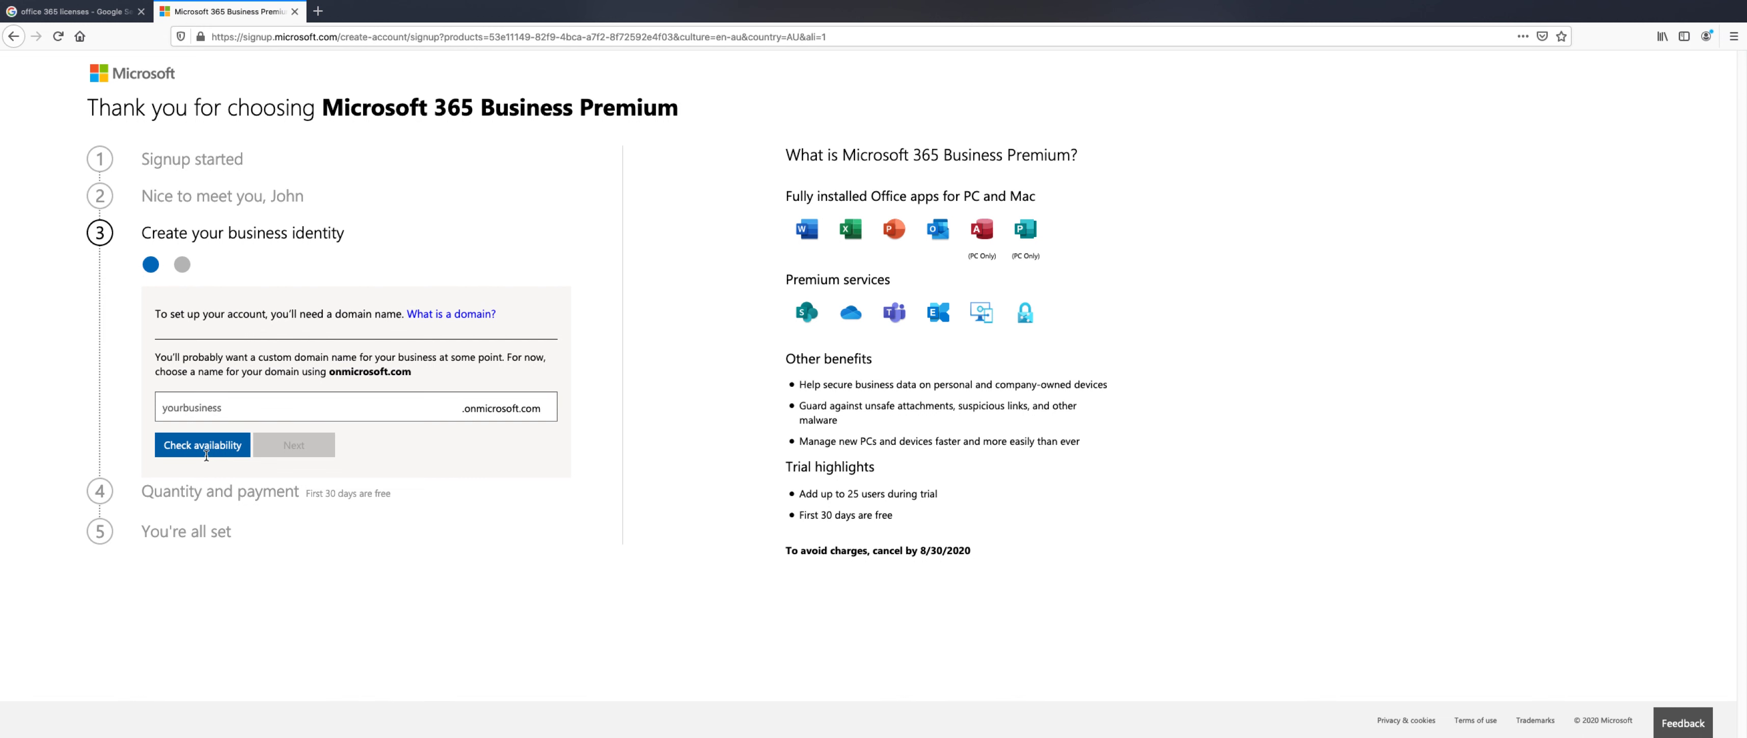
Check availability of the domain names contoso, contoso23 and contoso2301.
left_click(210, 408)
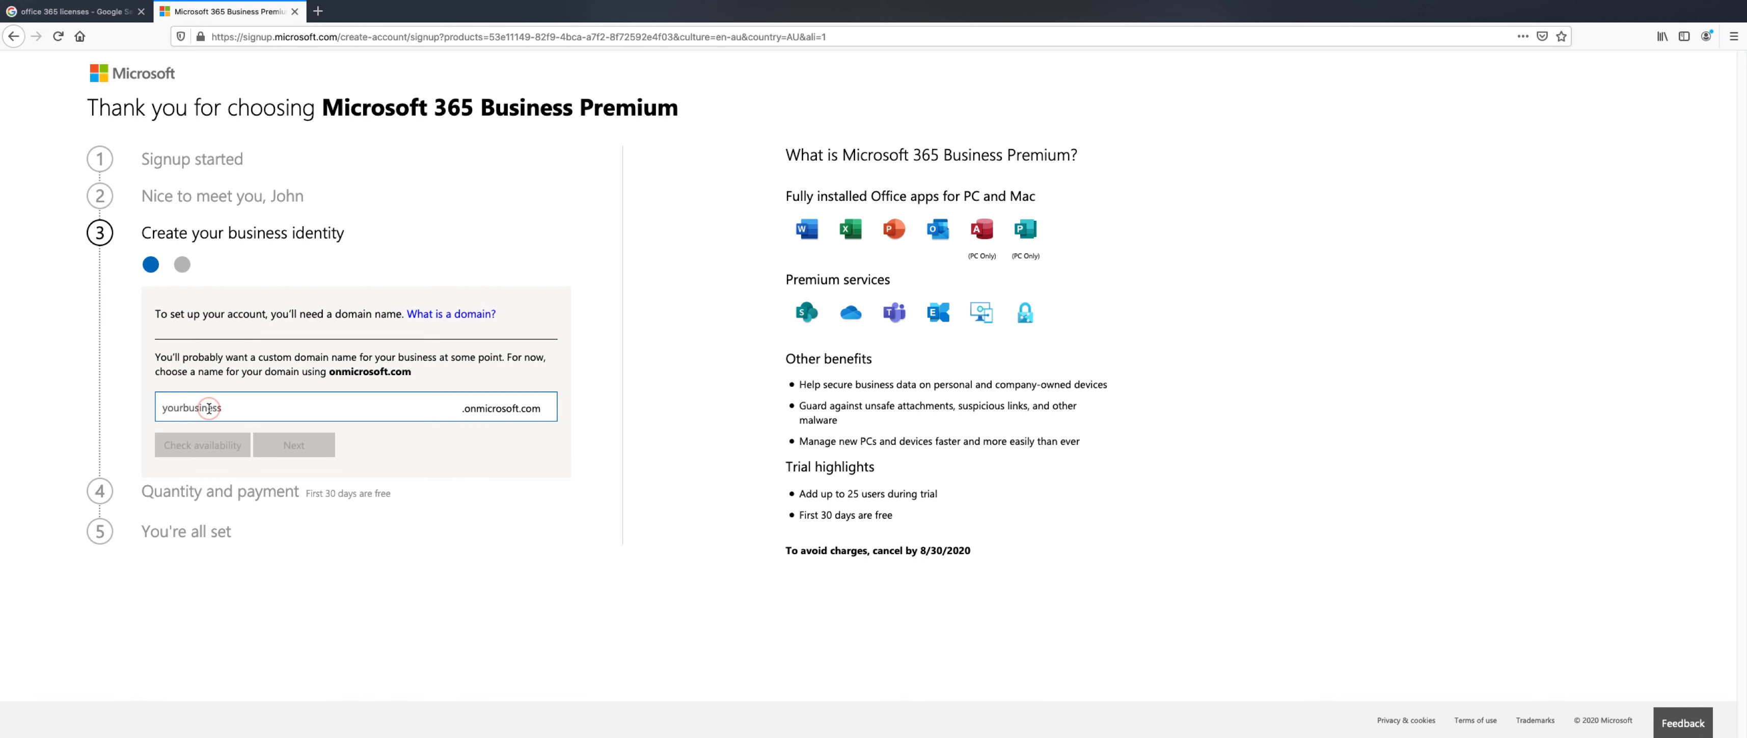
type("contoso")
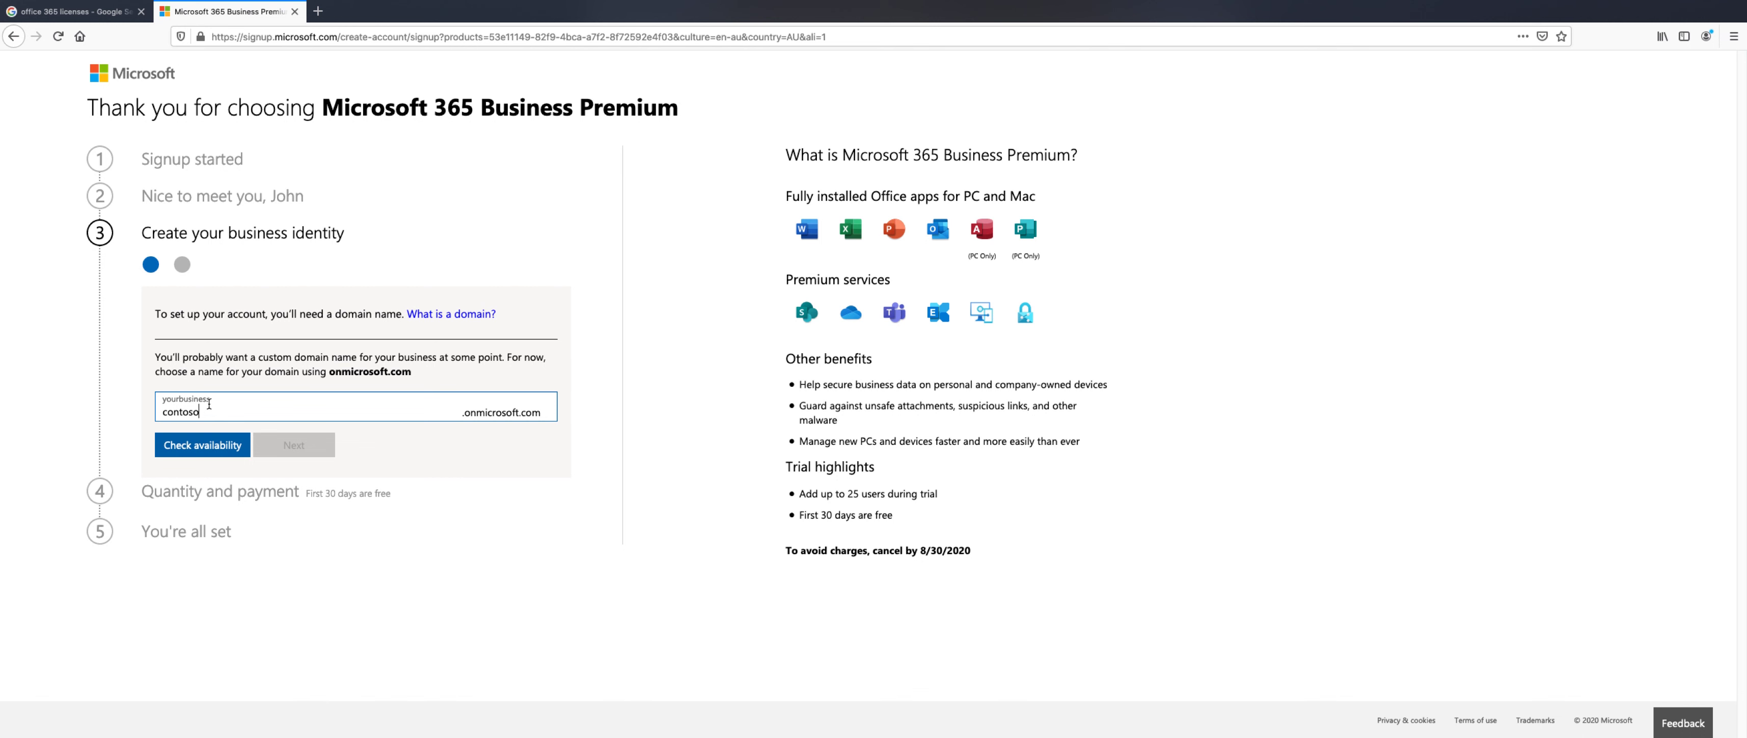
left_click(218, 446)
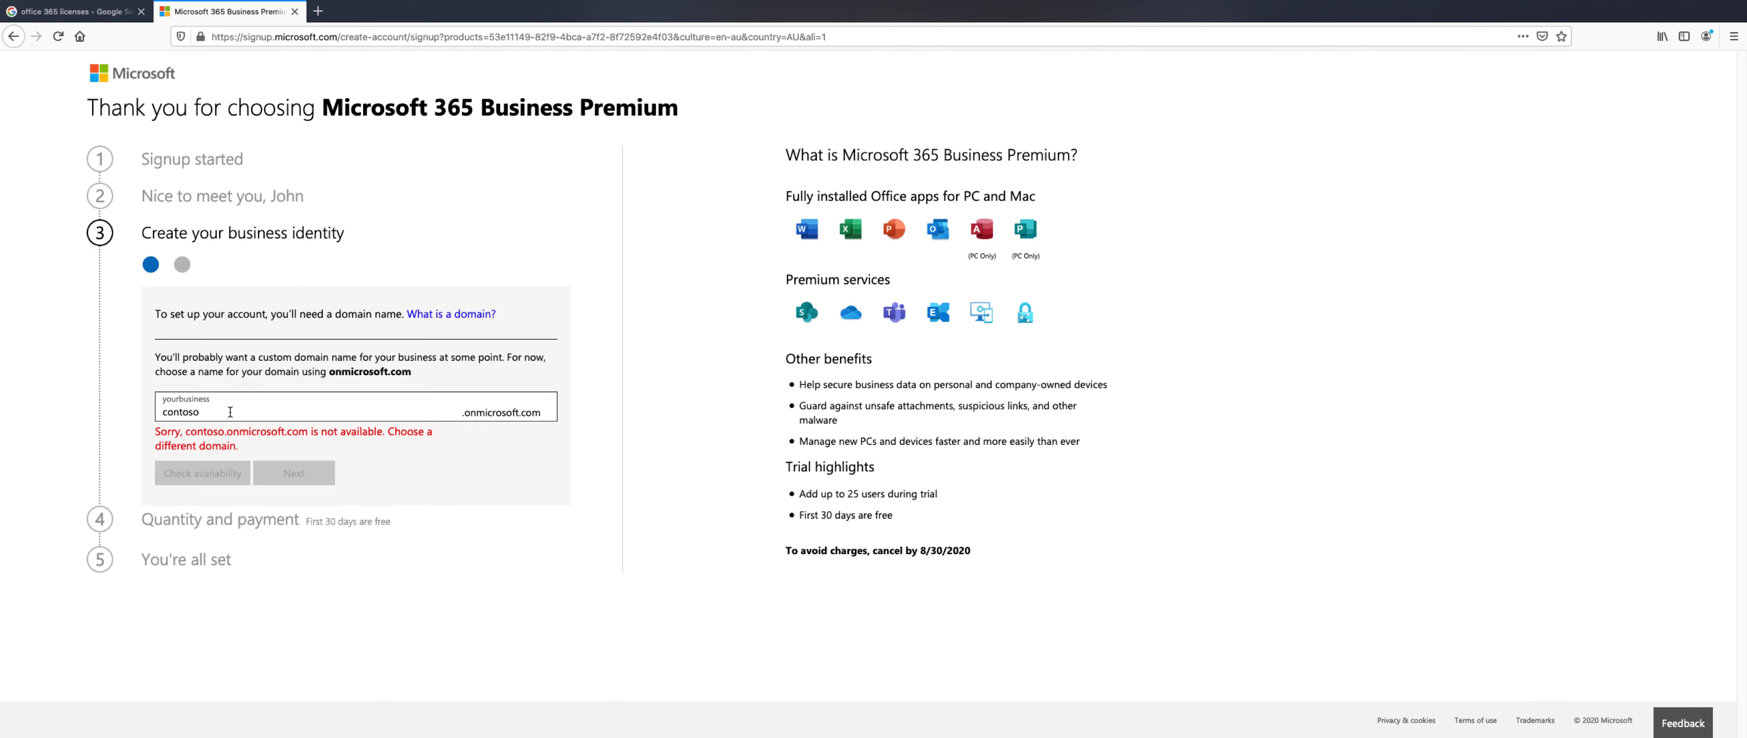
left_click(229, 412)
type("23")
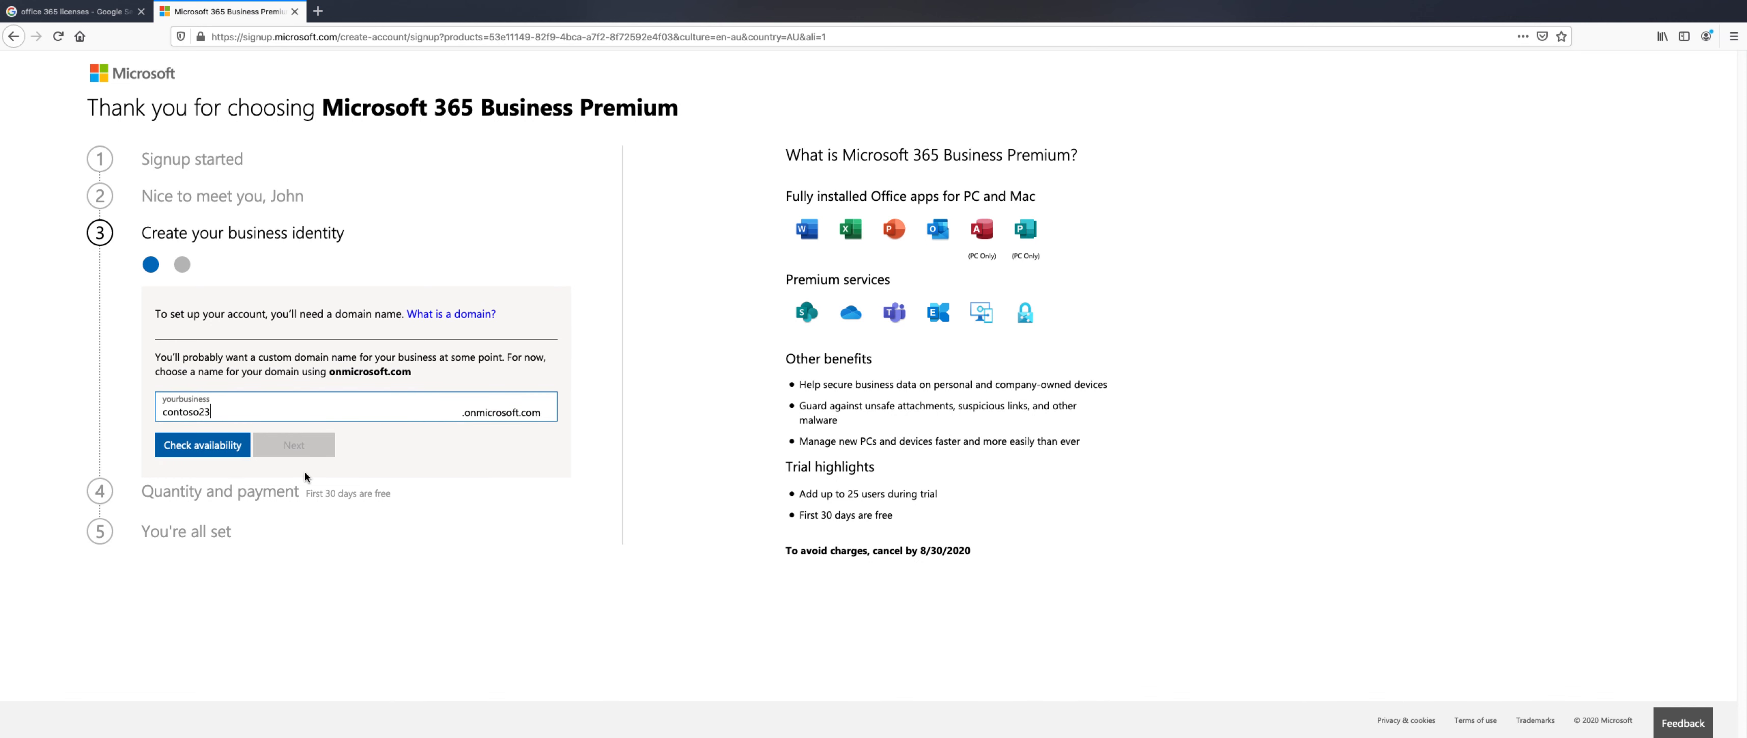
left_click(217, 453)
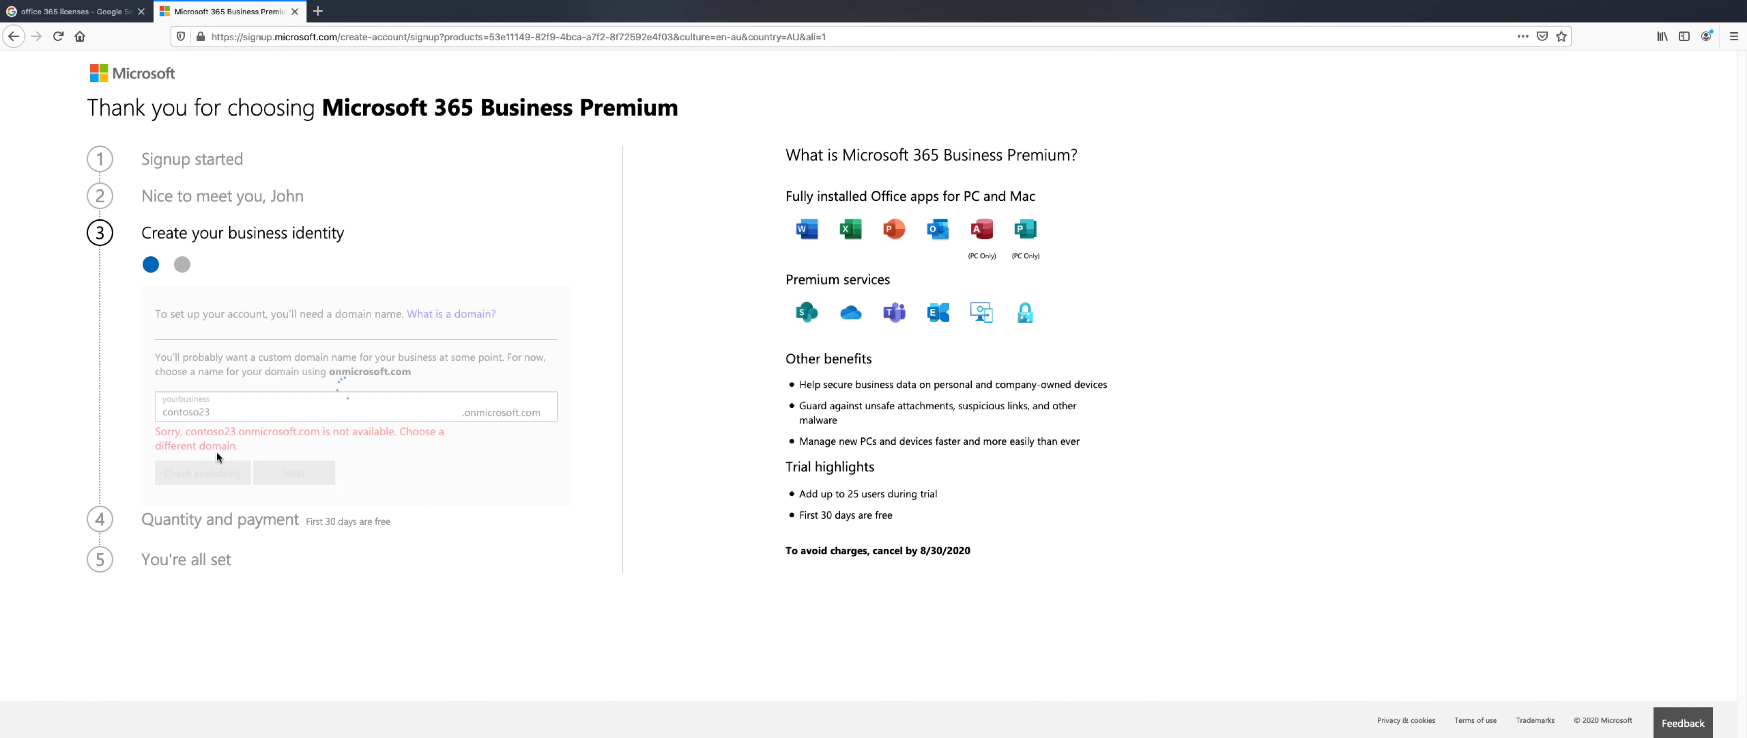
left_click(230, 416)
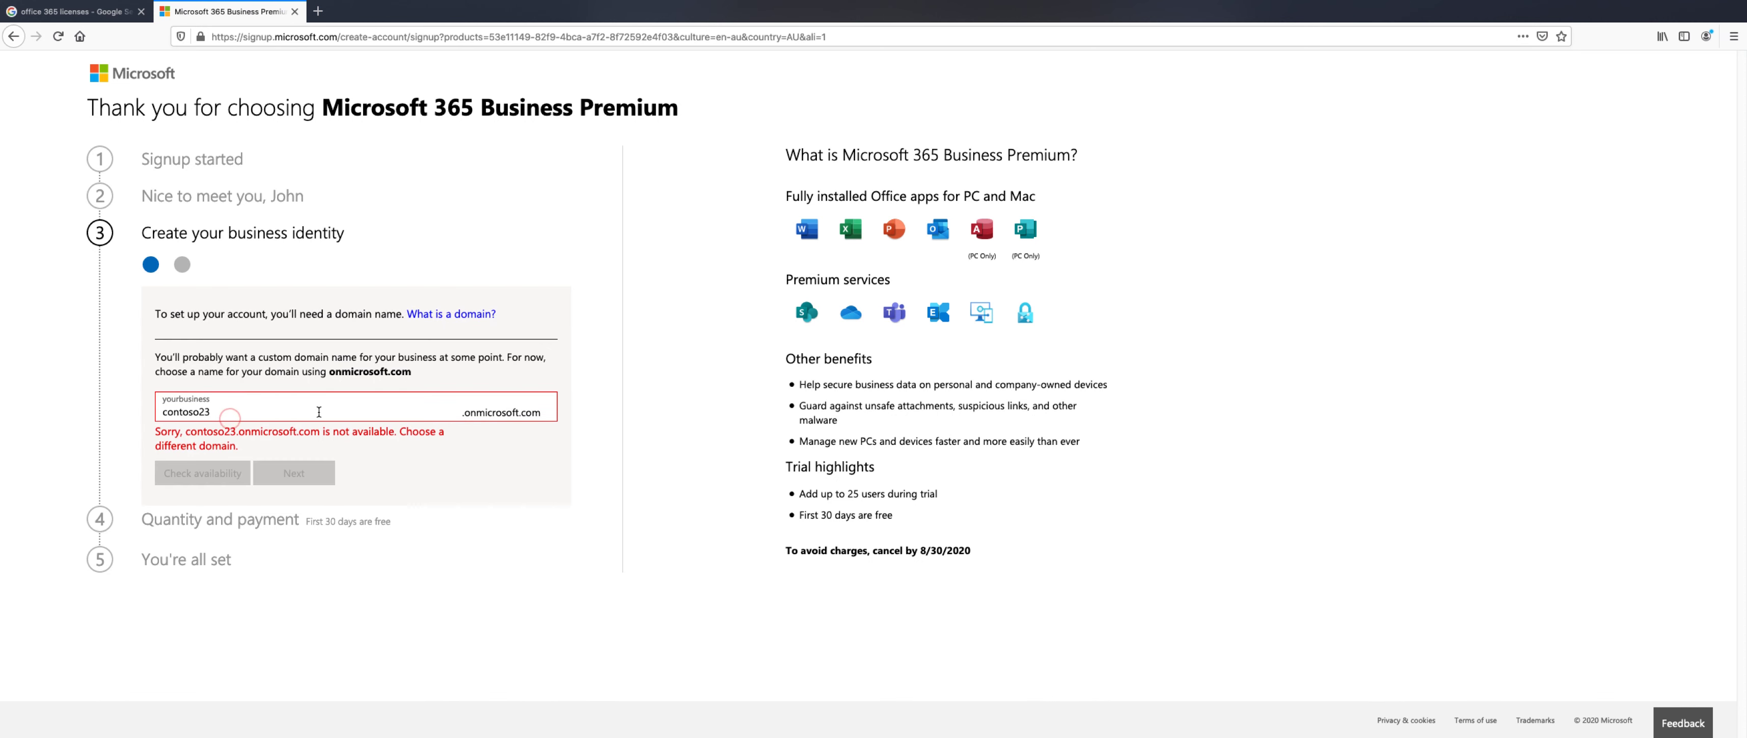
type("01")
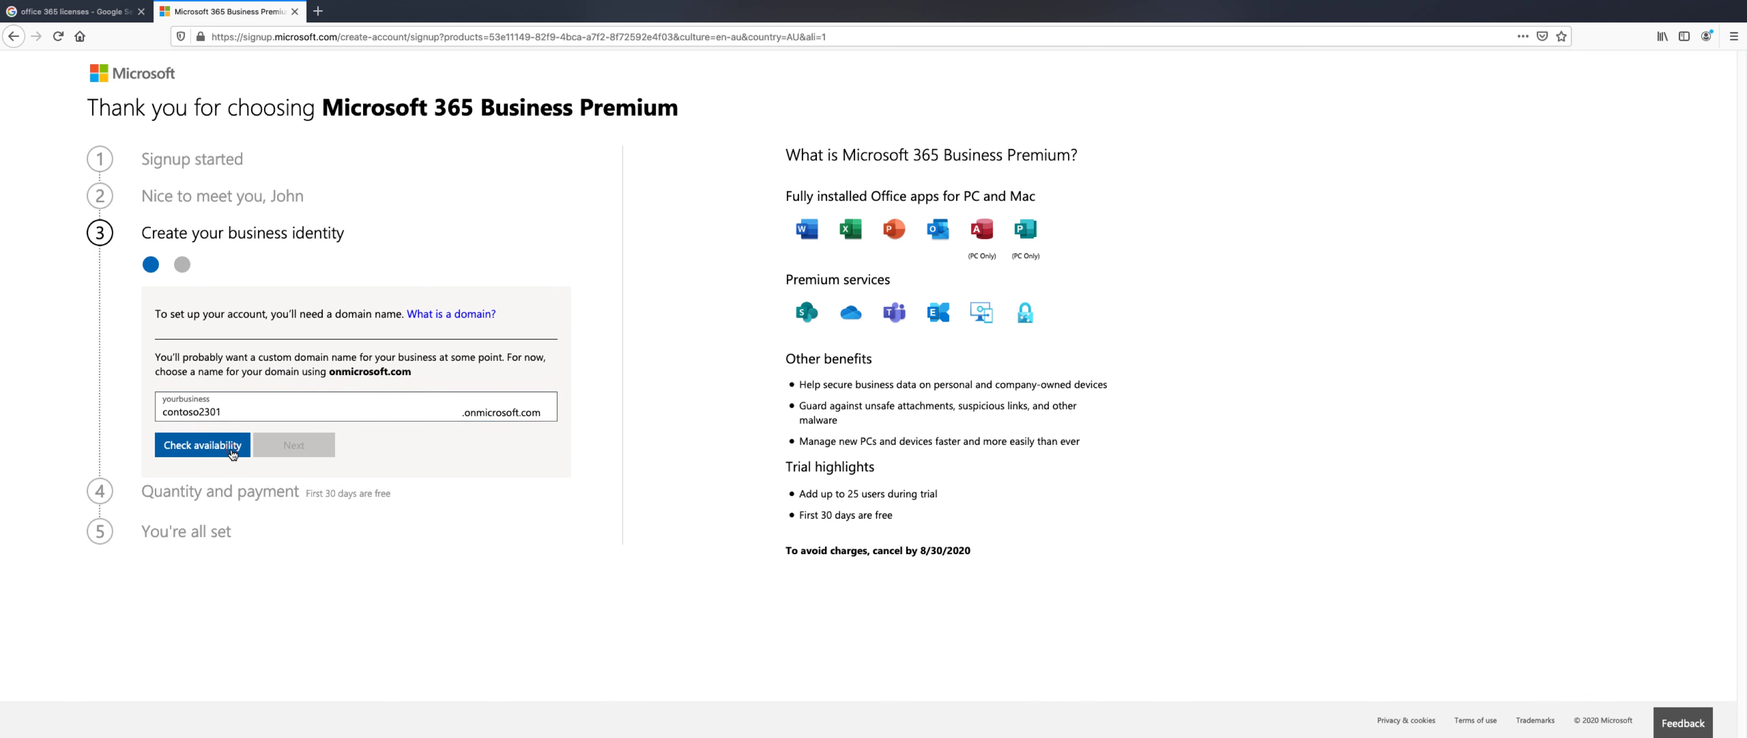
left_click(233, 451)
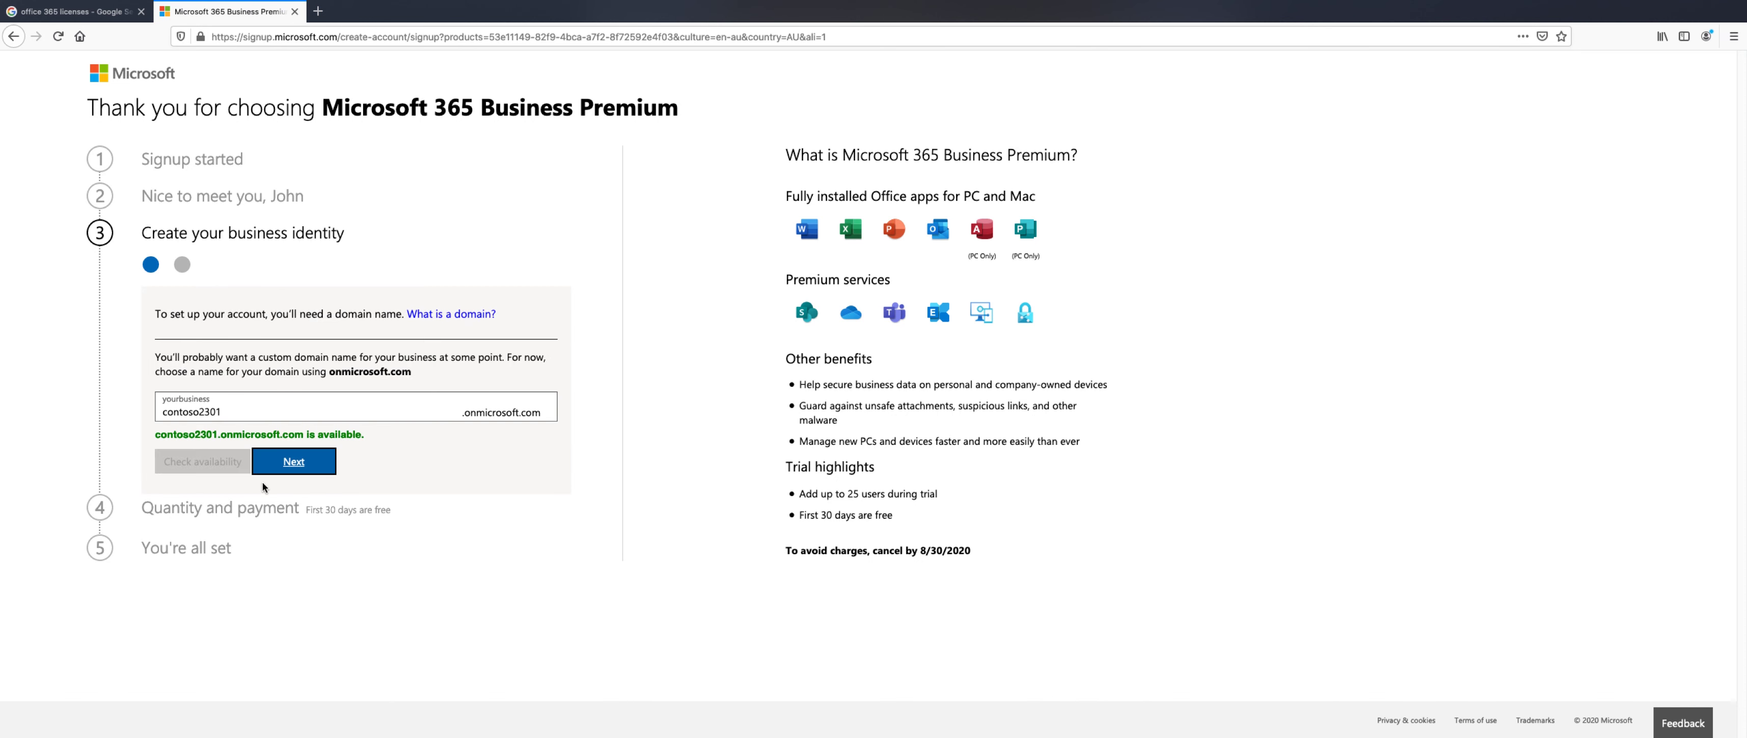
Replace the domain name with Contoso2301 and check that it is available.
left_click(243, 414)
double_click(243, 414)
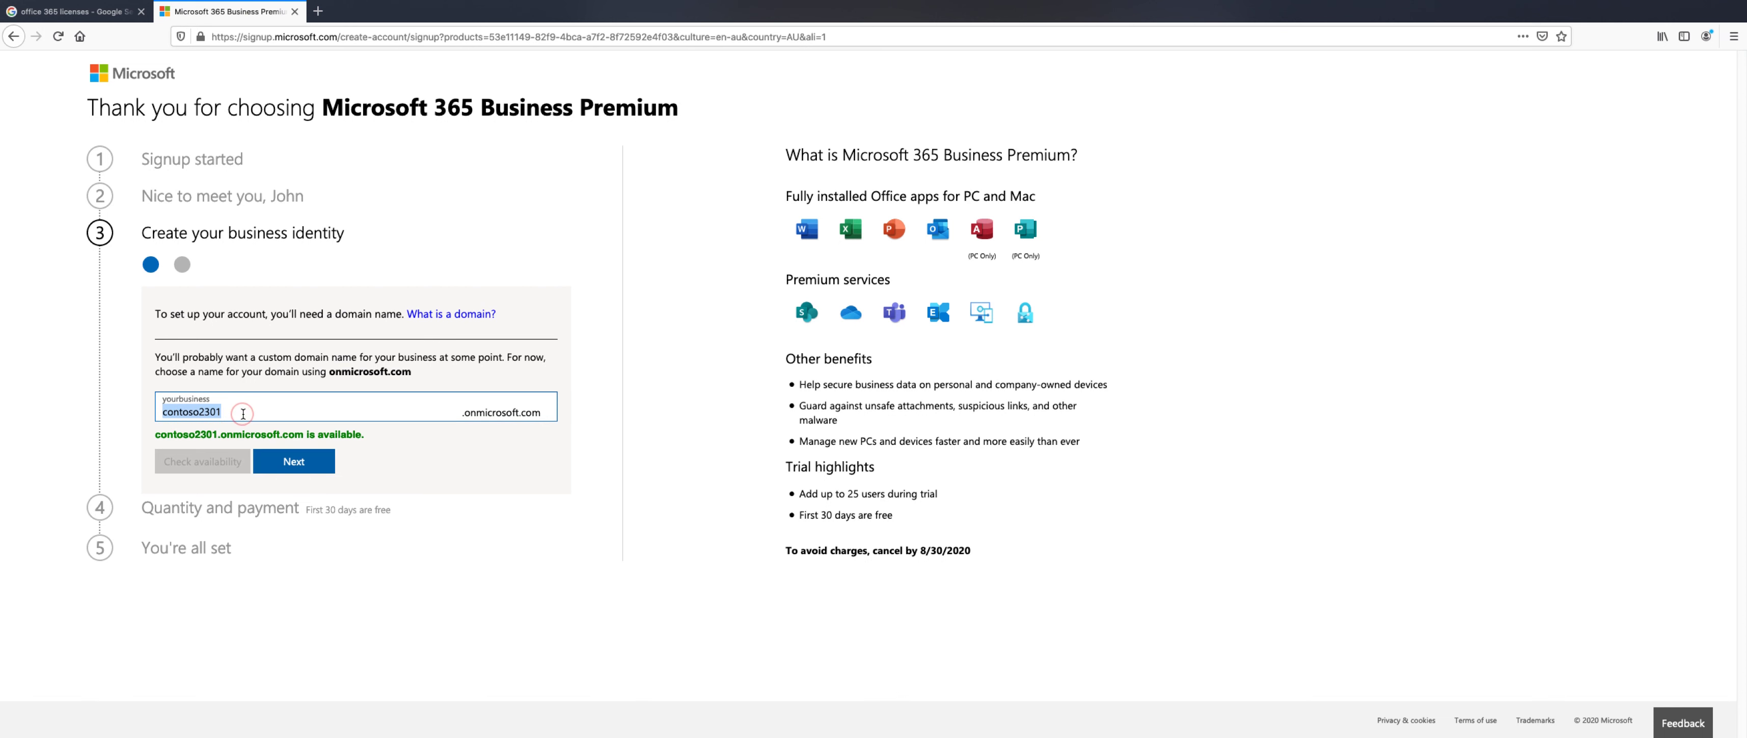
type("Pledgetech")
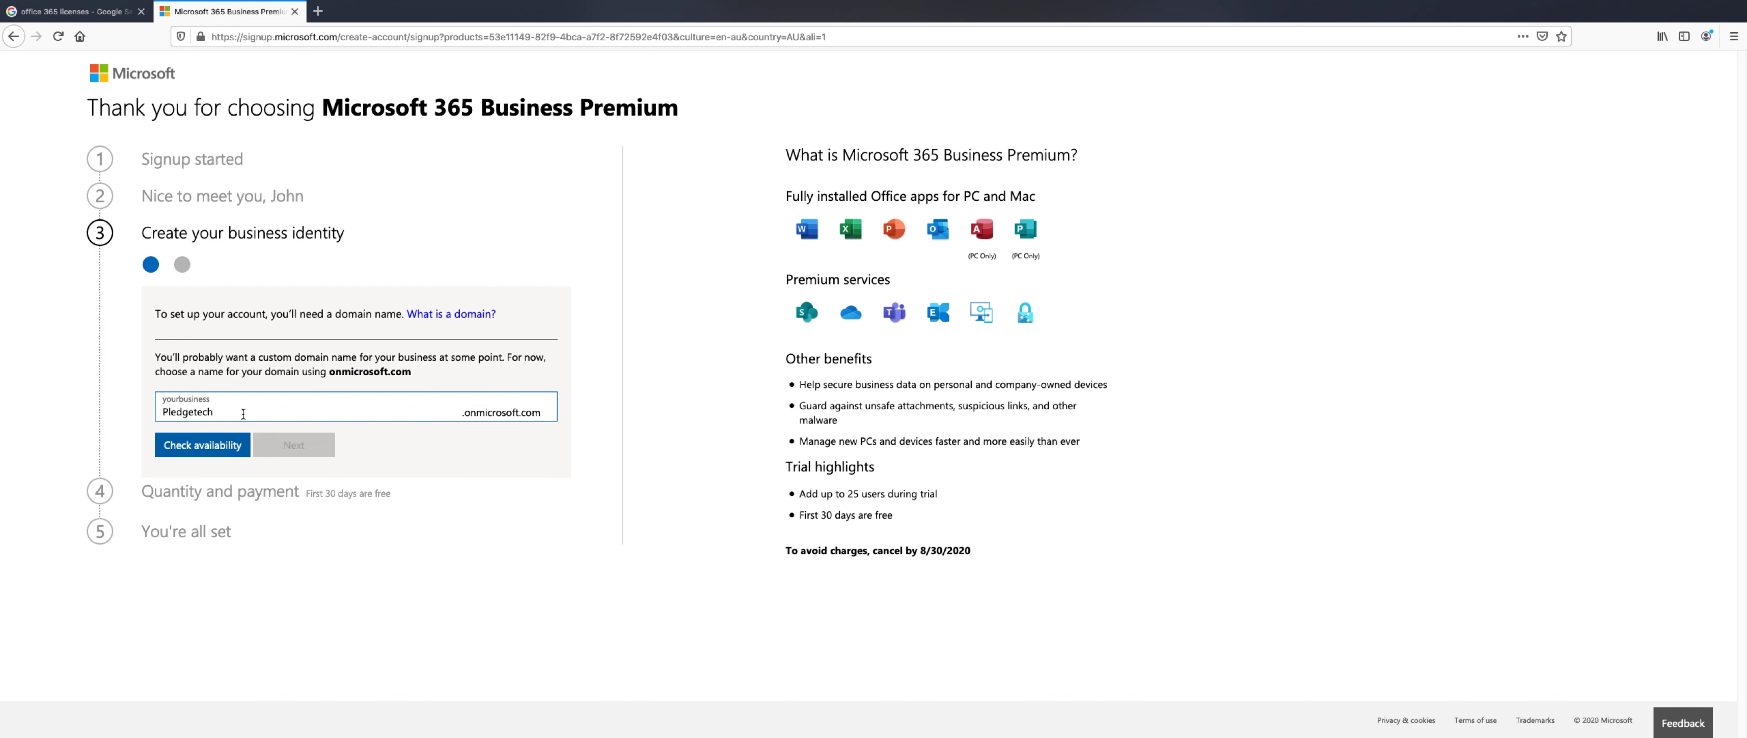
key("BackSpace")
key("BackSpace")
key("BackSpace")
key("BackSpace")
key("BackSpace")
key("BackSpace")
key("BackSpace")
key("BackSpace")
key("BackSpace")
type("Contoso2301")
left_click(189, 457)
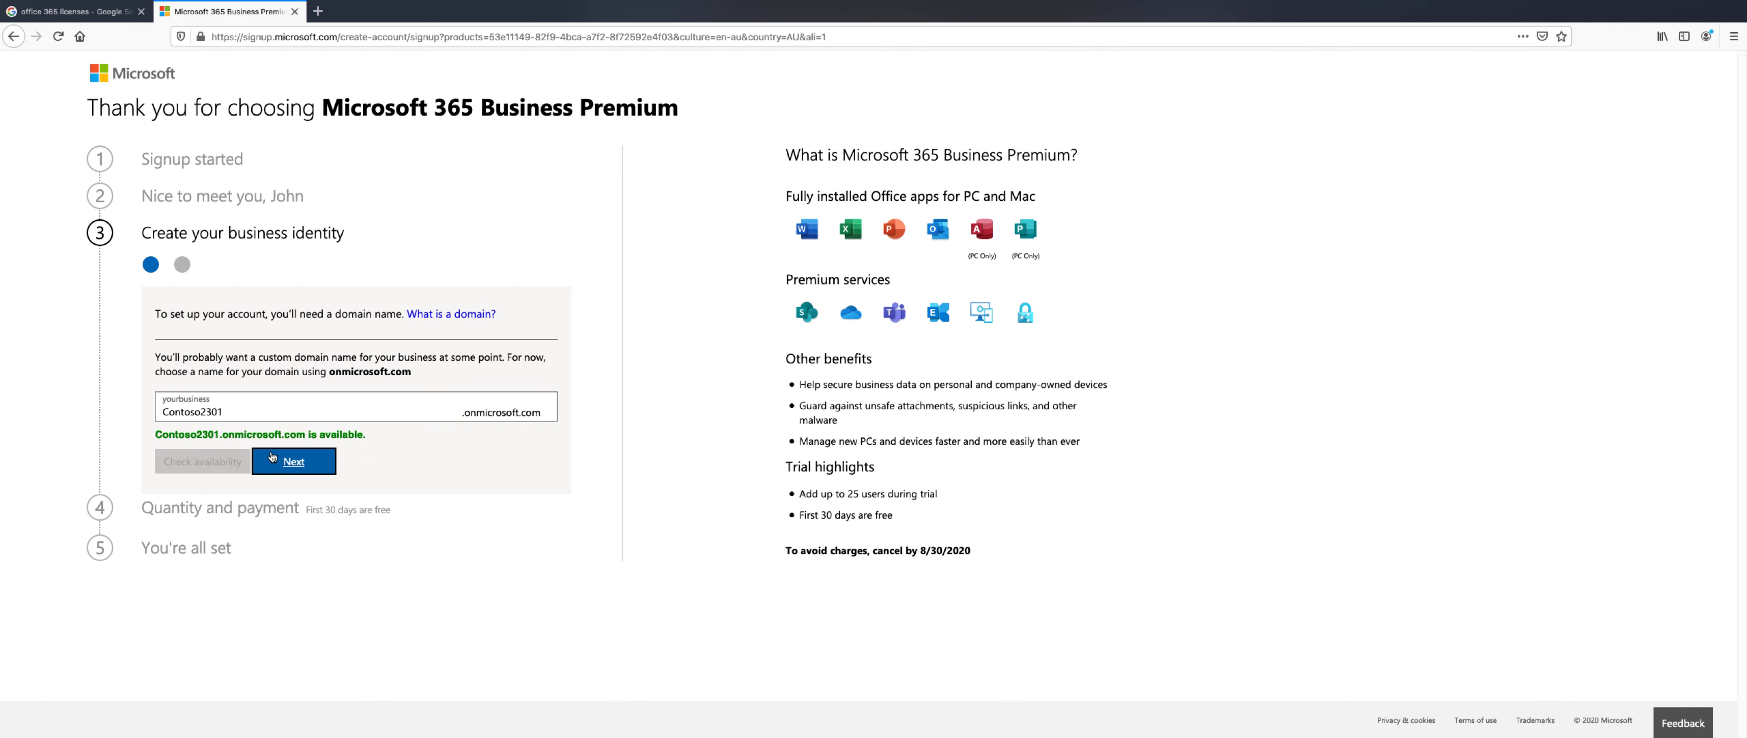
Create the admin account TenantAdmin with a confirmed password and sign up.
left_click(281, 466)
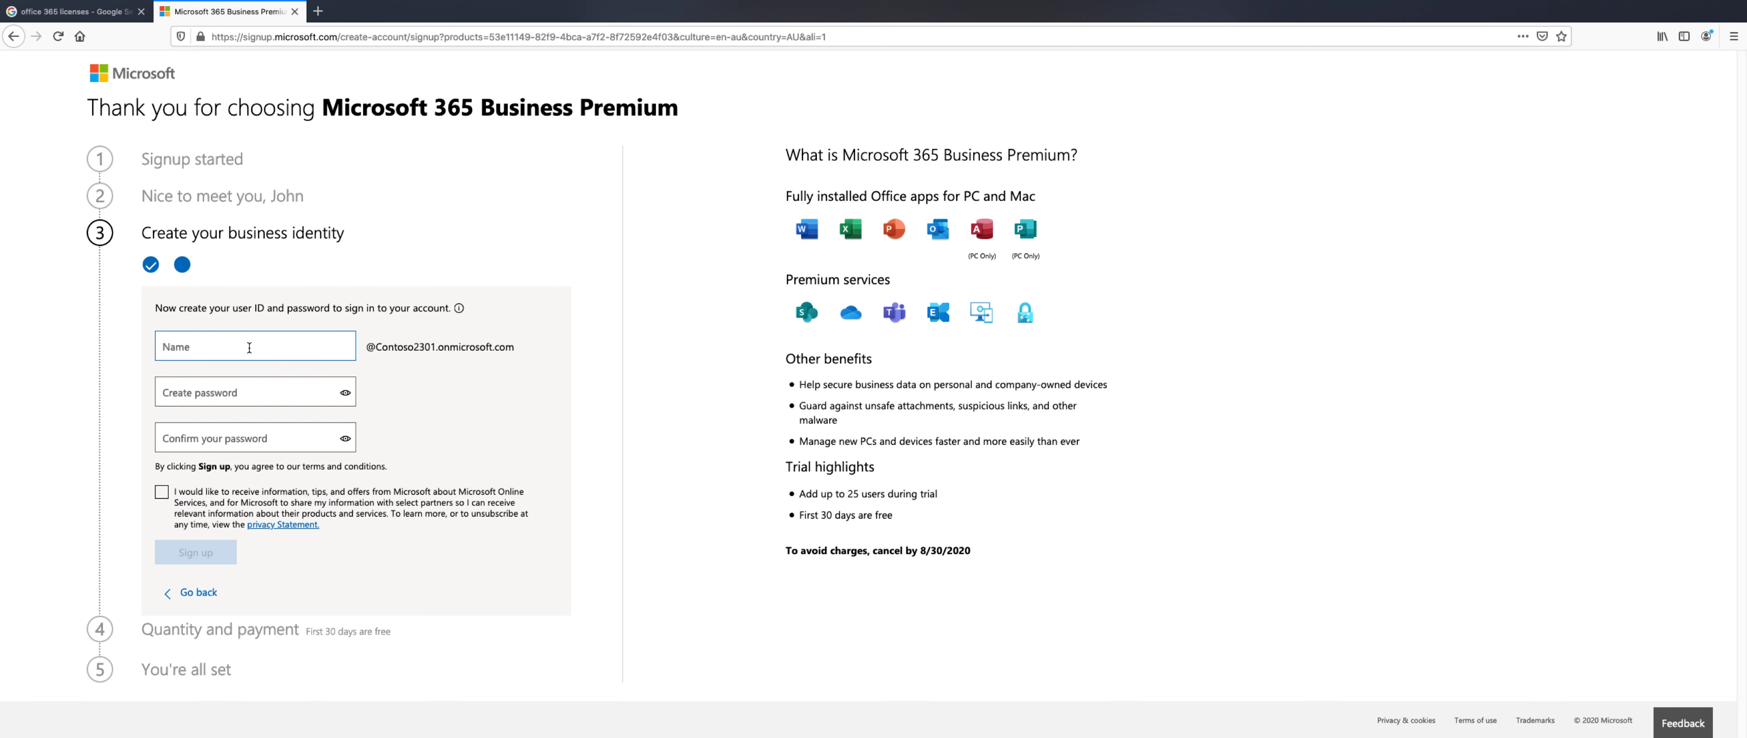
type("TenantAdmin")
left_click(250, 394)
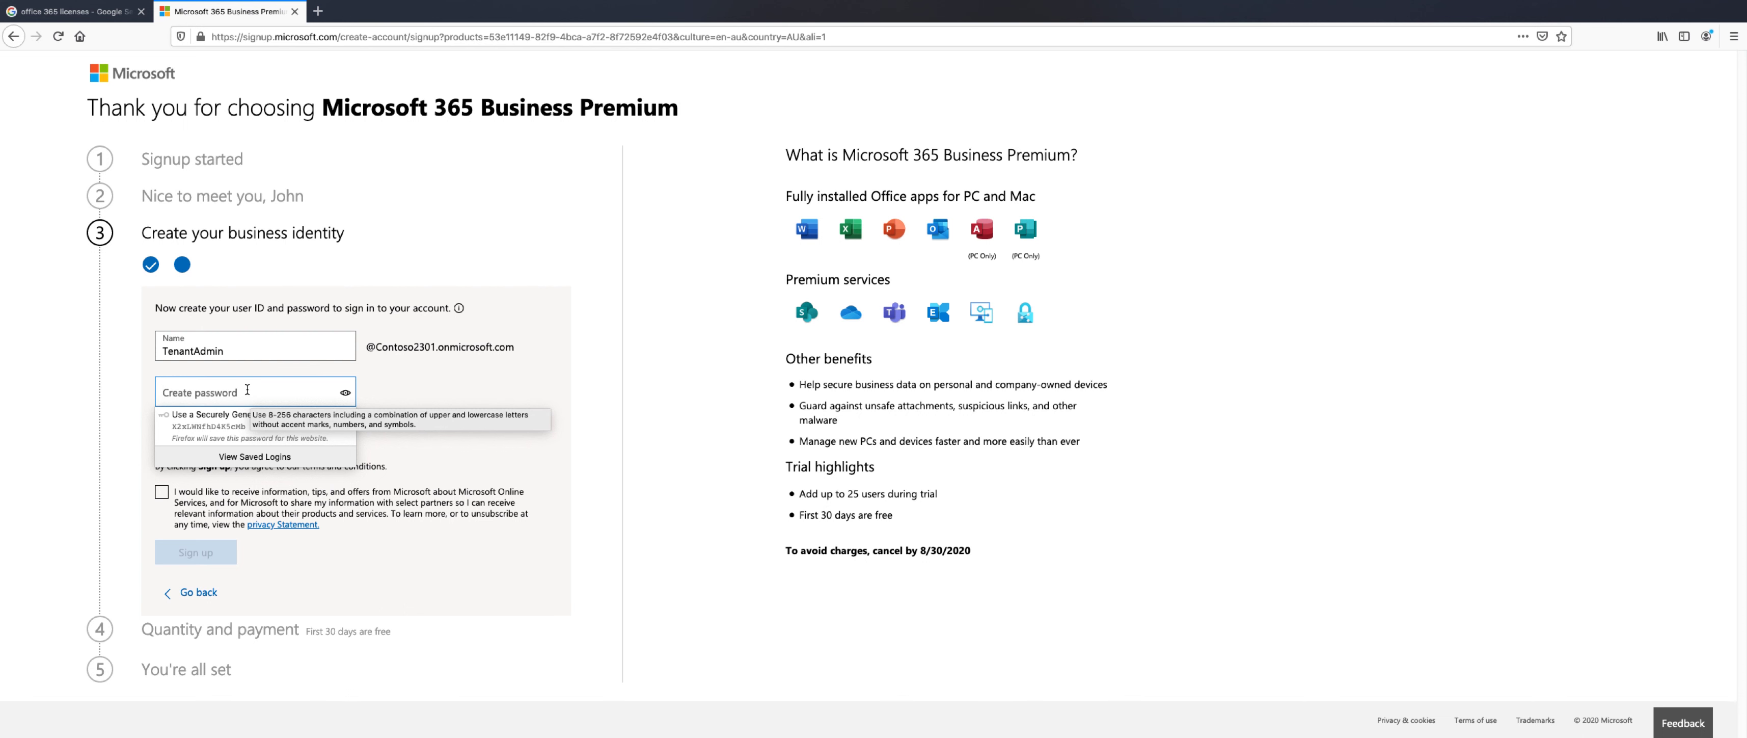
type("•••")
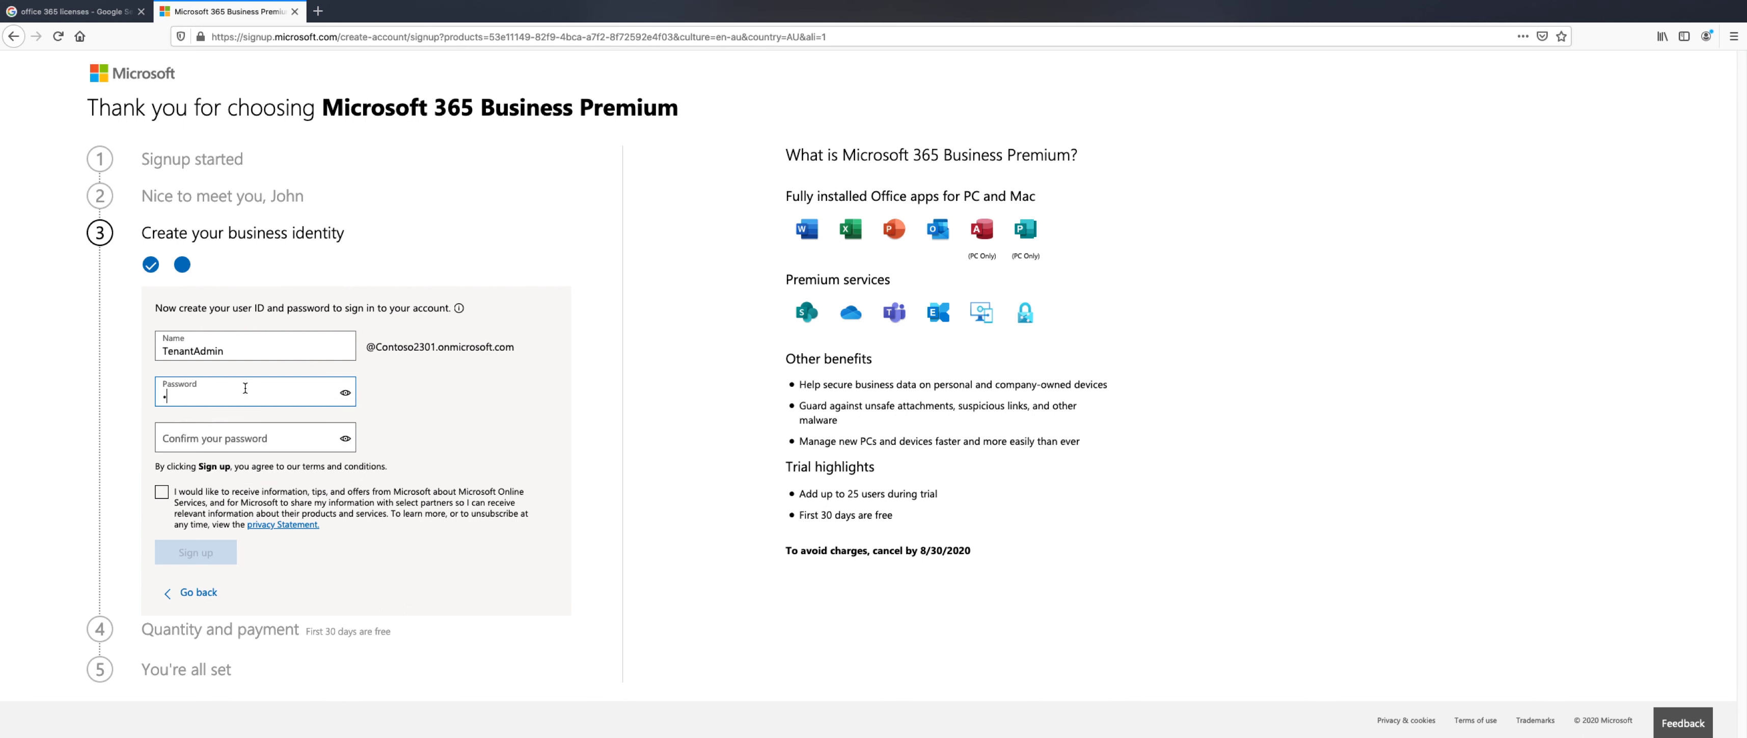
type("•")
key("Tab")
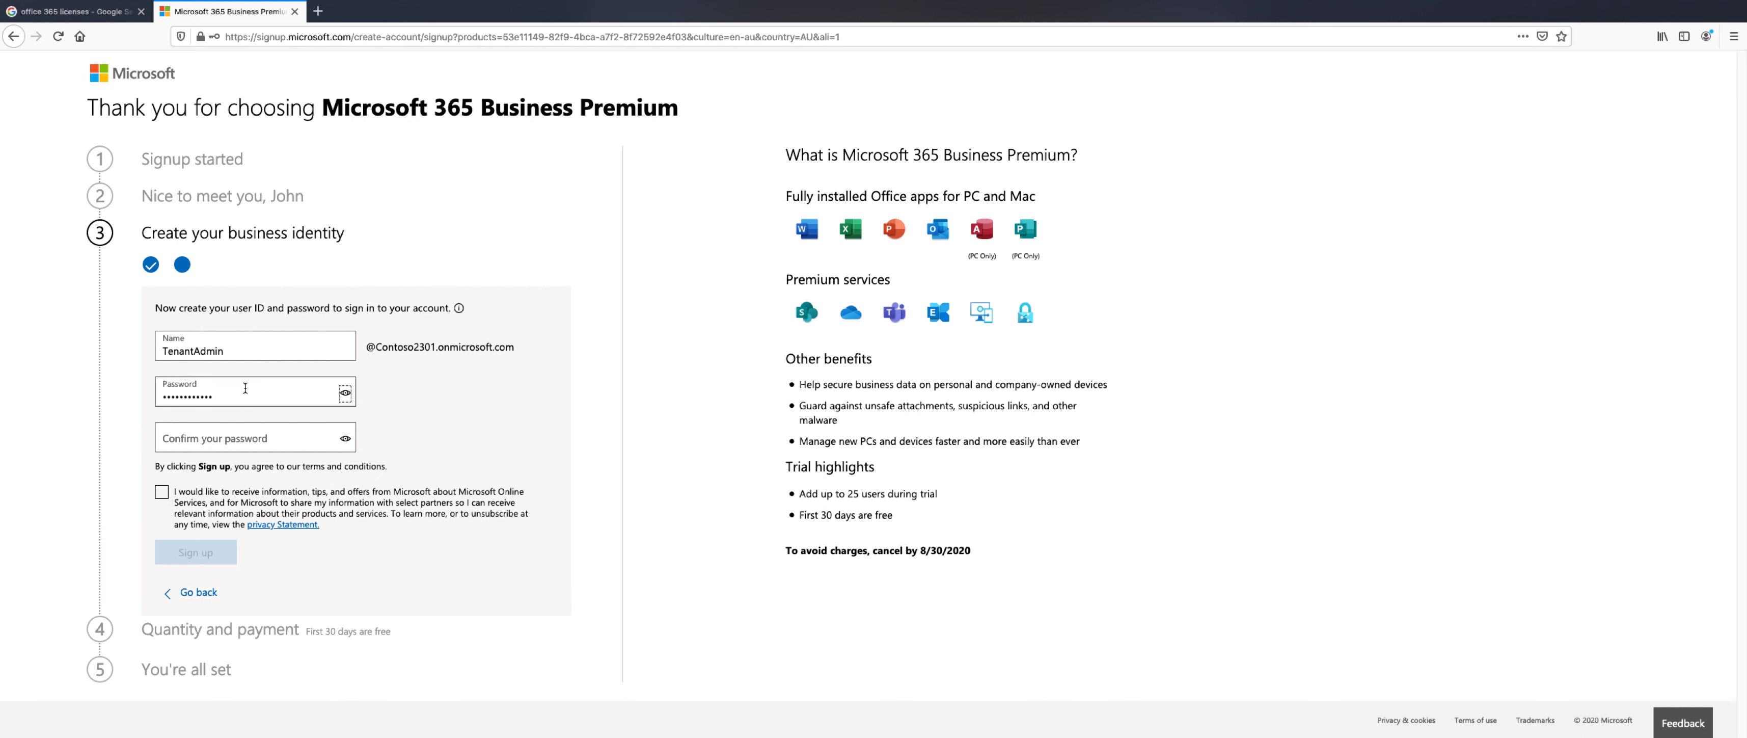
left_click(219, 424)
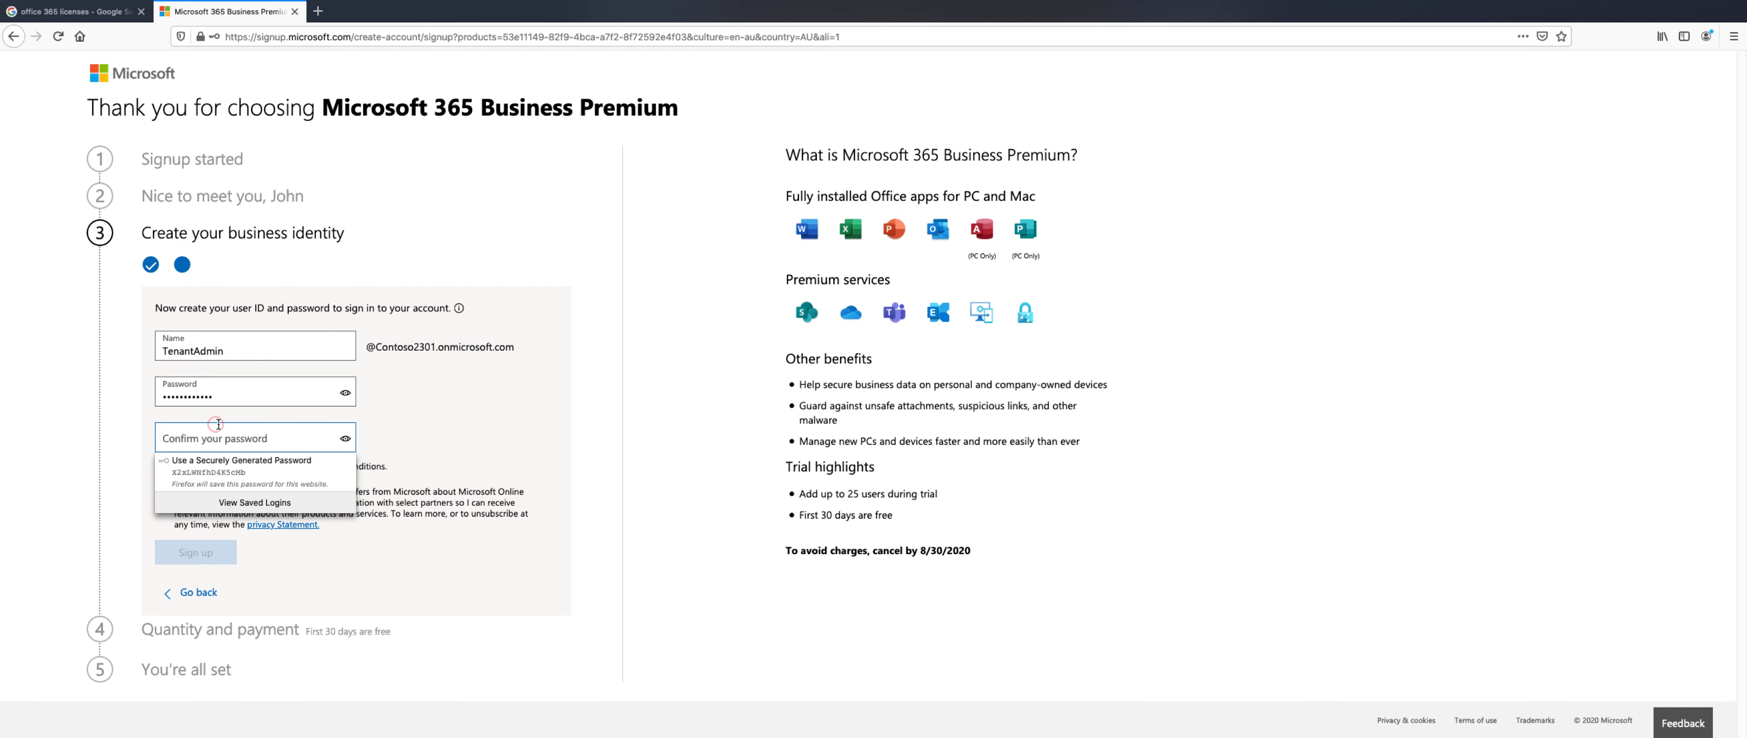
type("•••••")
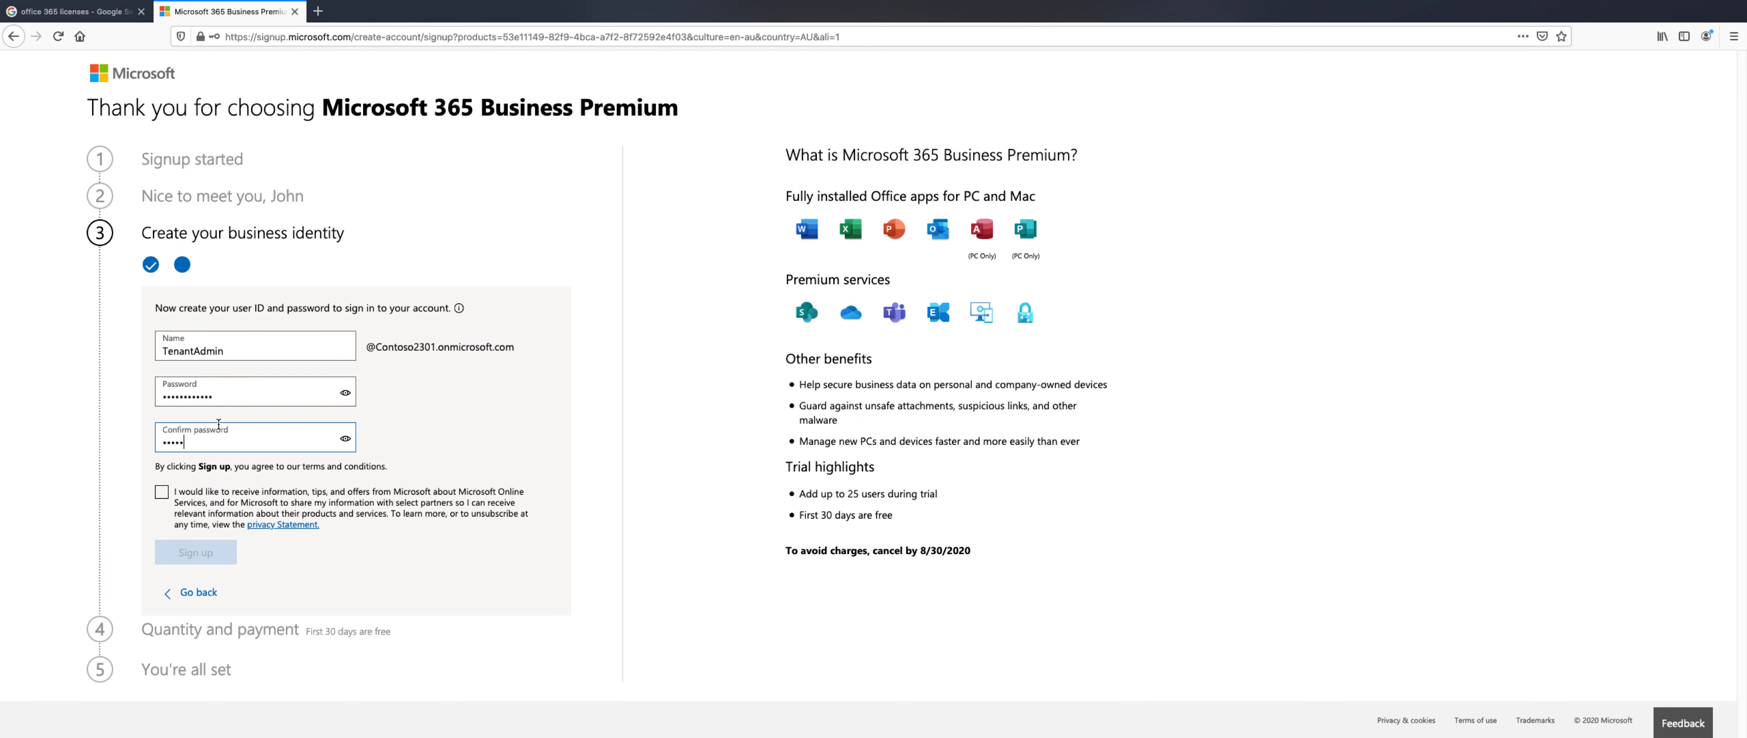
type("•••••••")
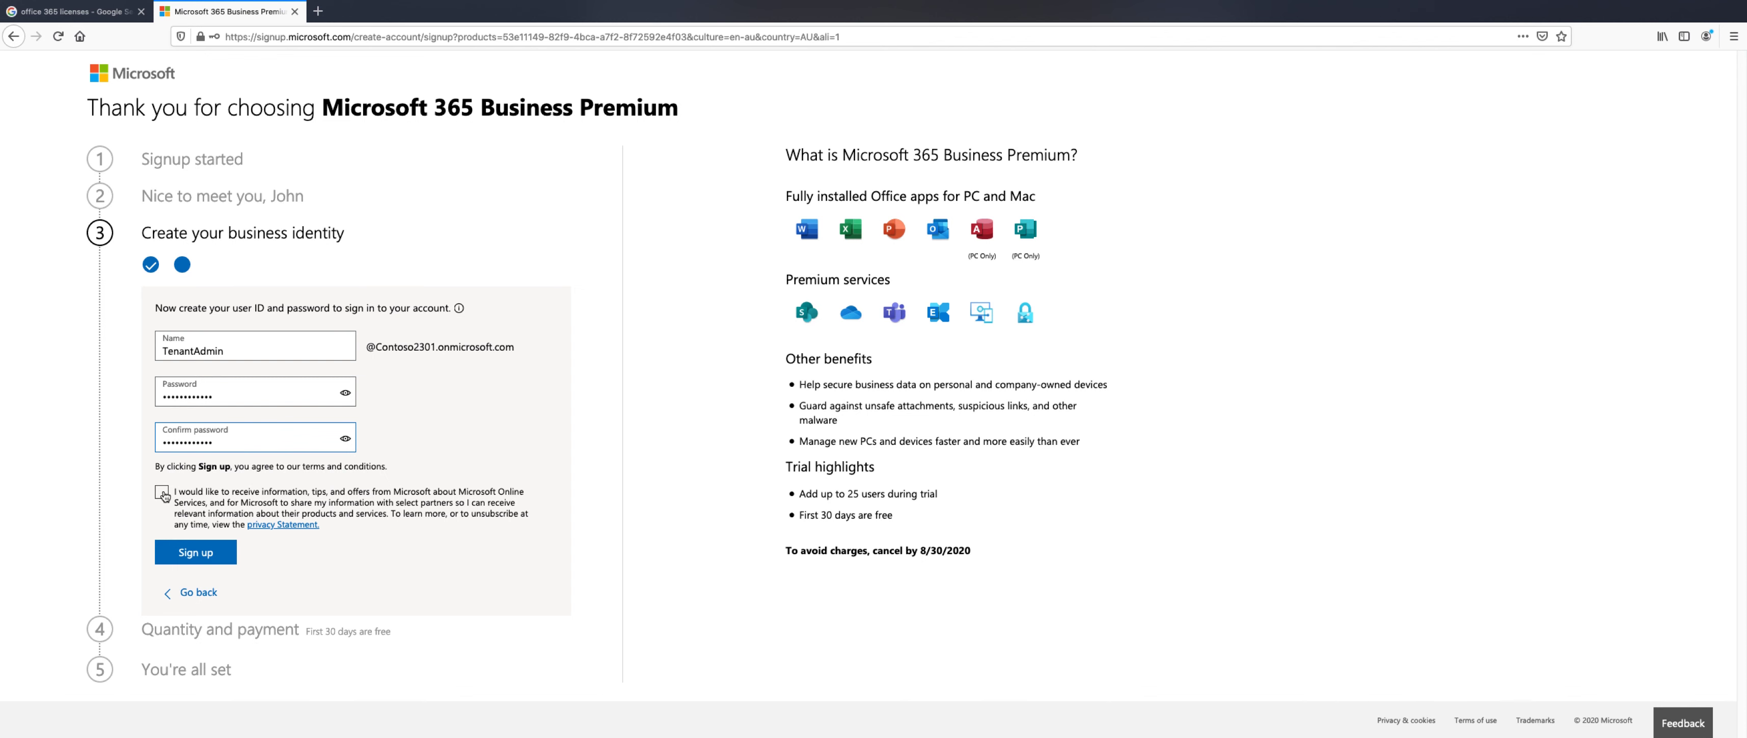
left_click(191, 555)
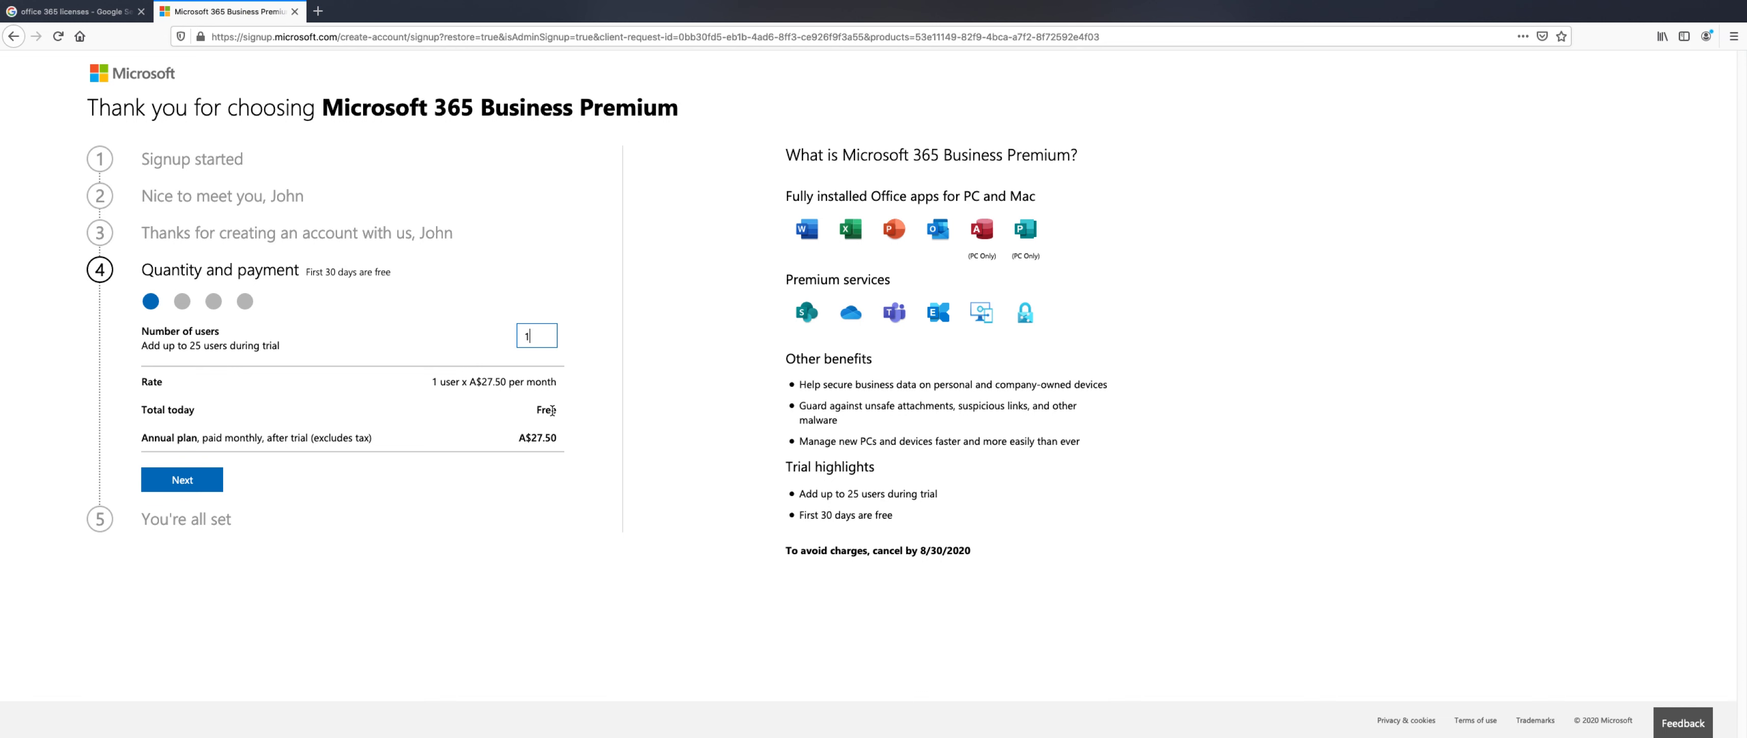
Keep the subscription at 1 user and finish the payment steps.
left_click(534, 331)
left_click(181, 480)
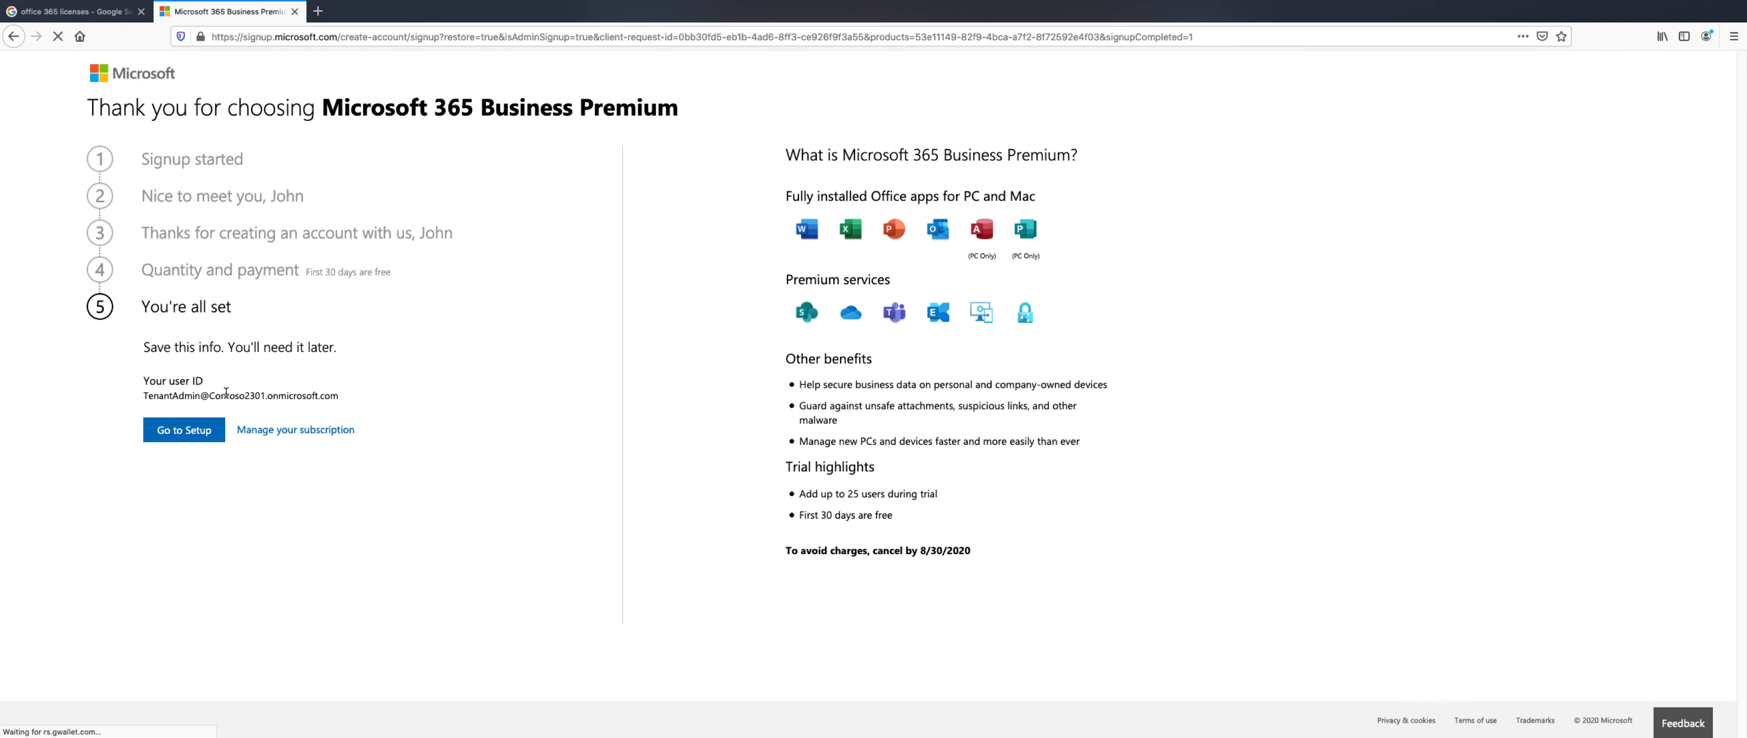
Open the admin setup, then exit the guided setup to the admin center home.
left_click(183, 434)
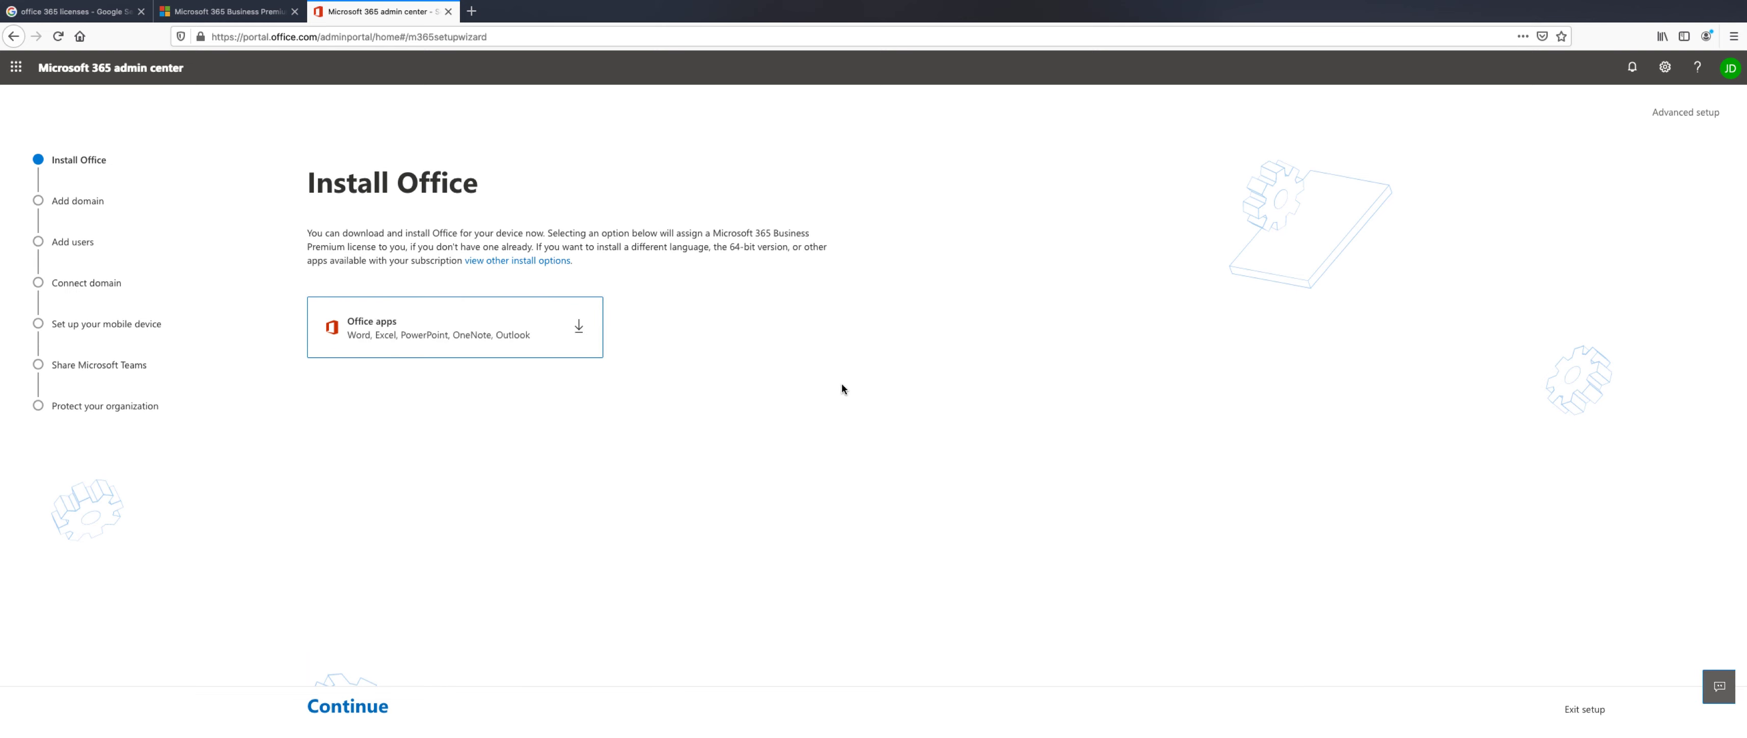
left_click(1570, 707)
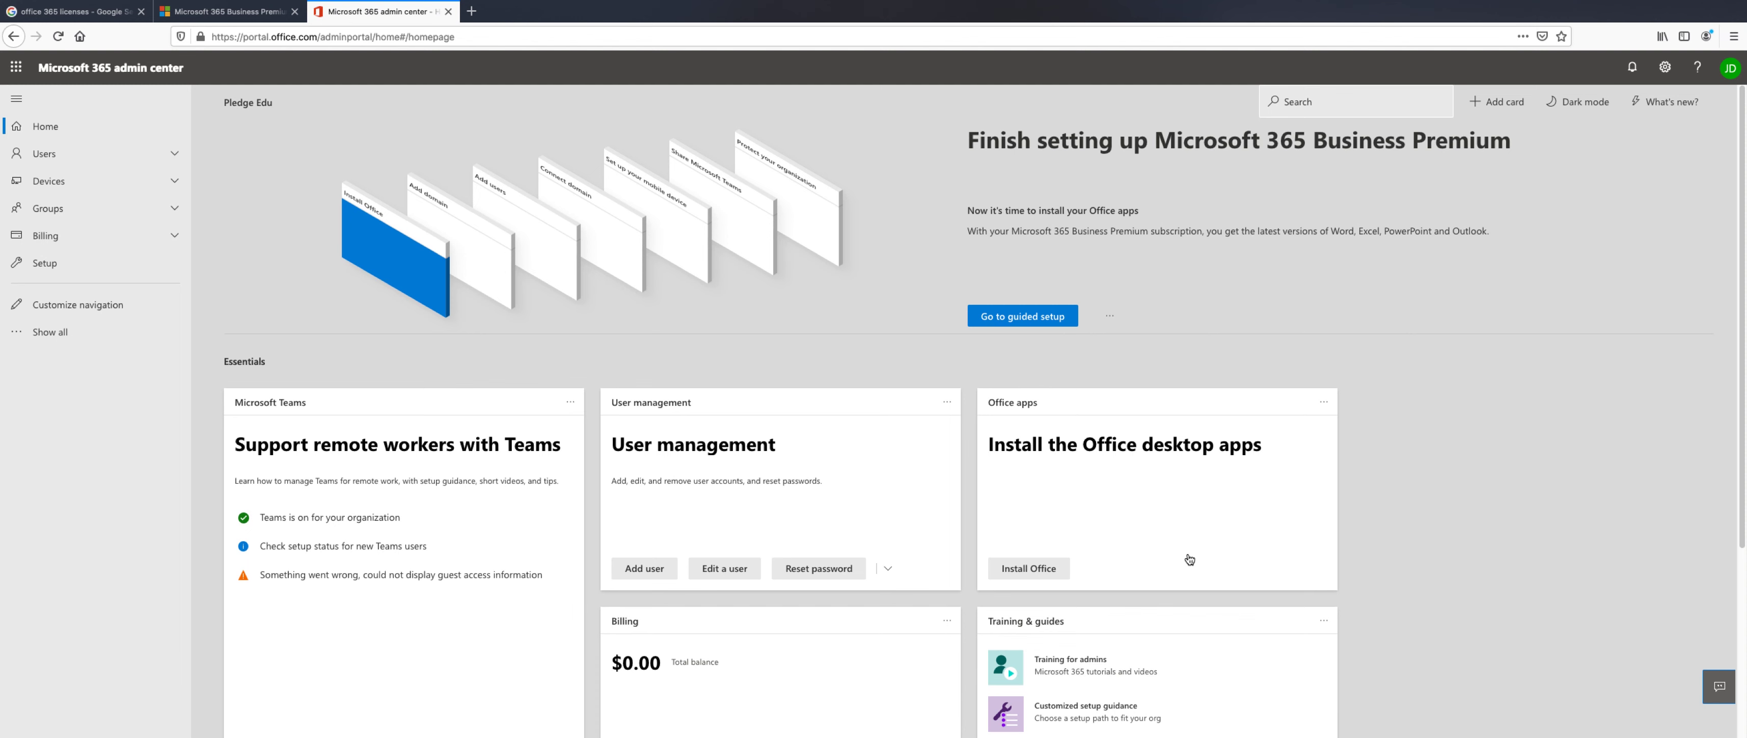
key("ctrl+Right")
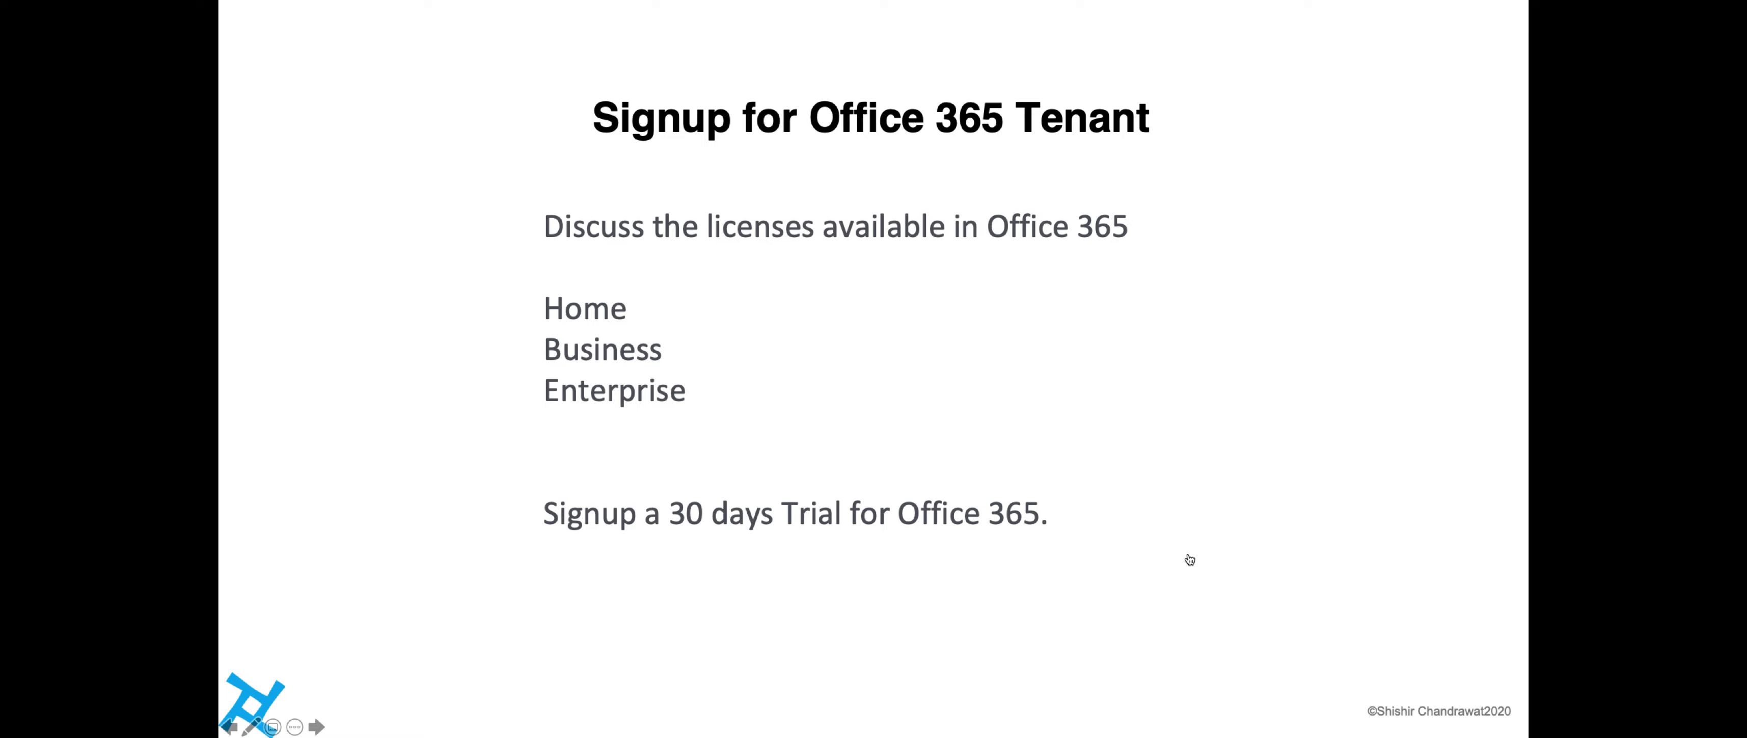
key("Right")
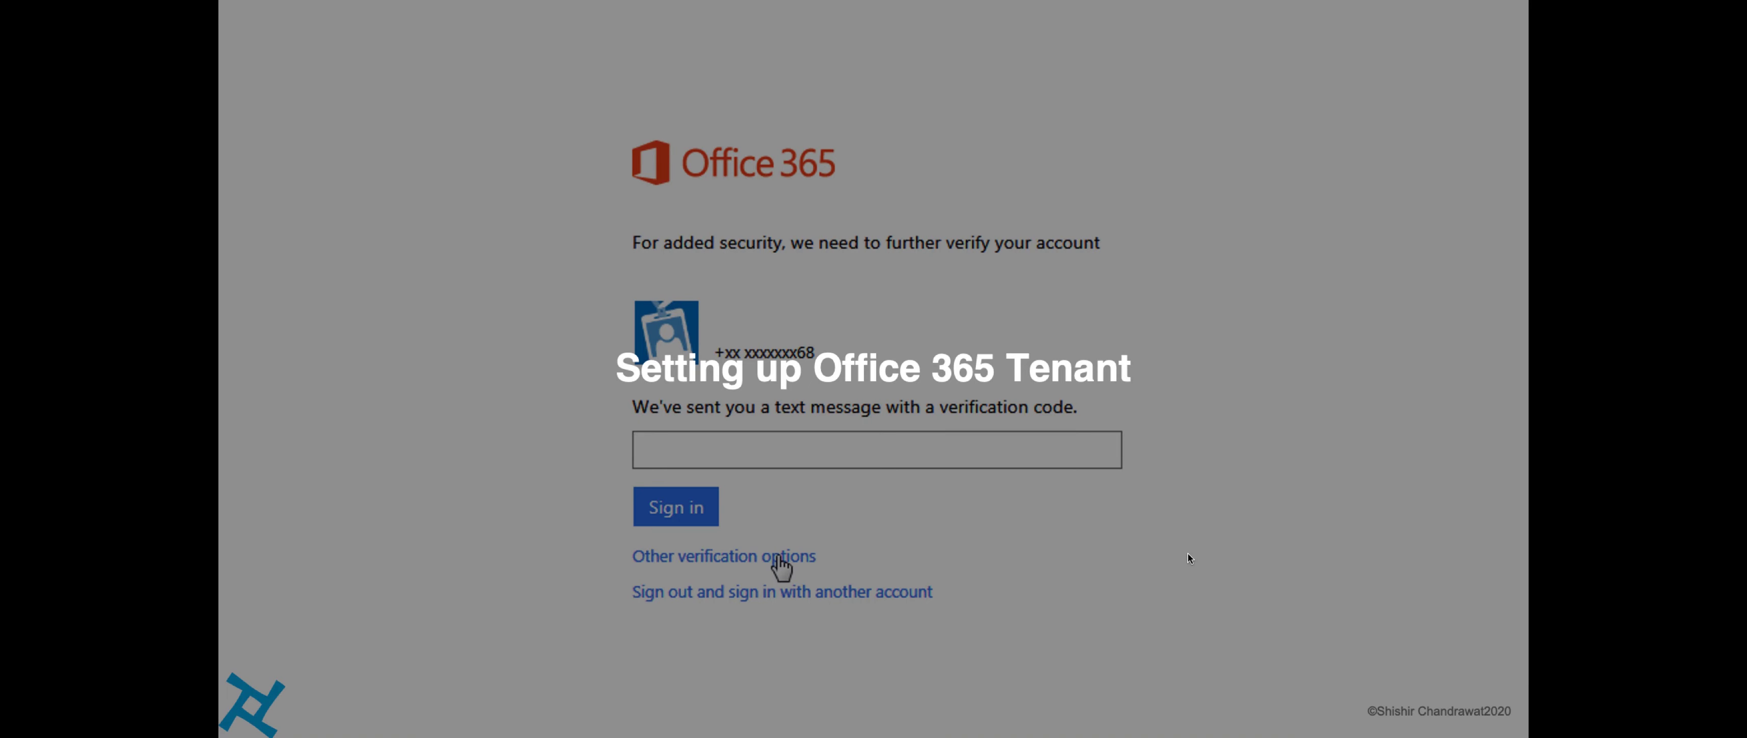
key("Right")
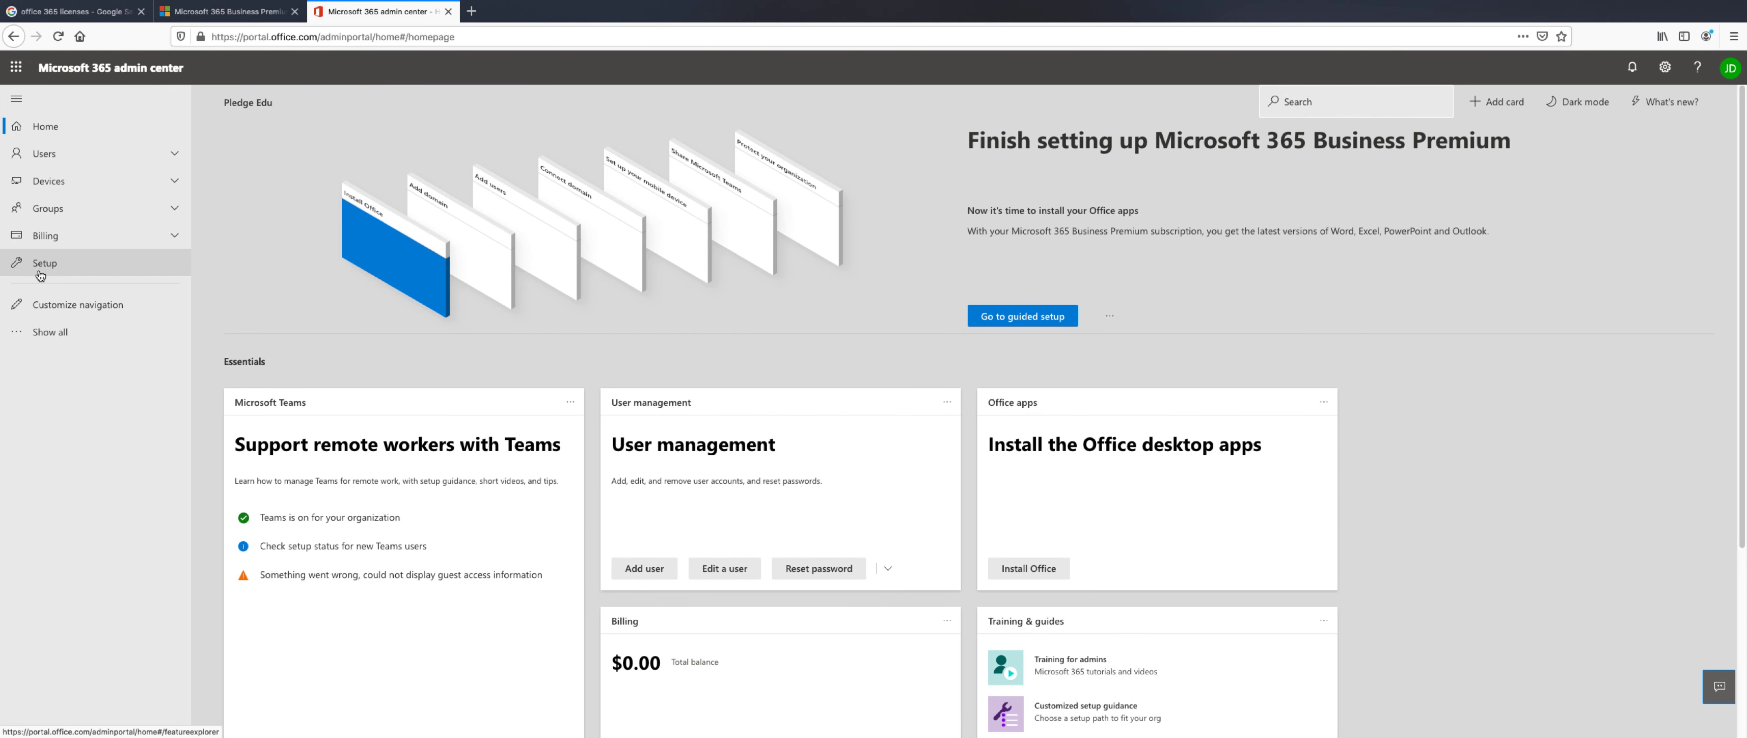
Open Settings > Domains from the expanded left navigation.
left_click(58, 326)
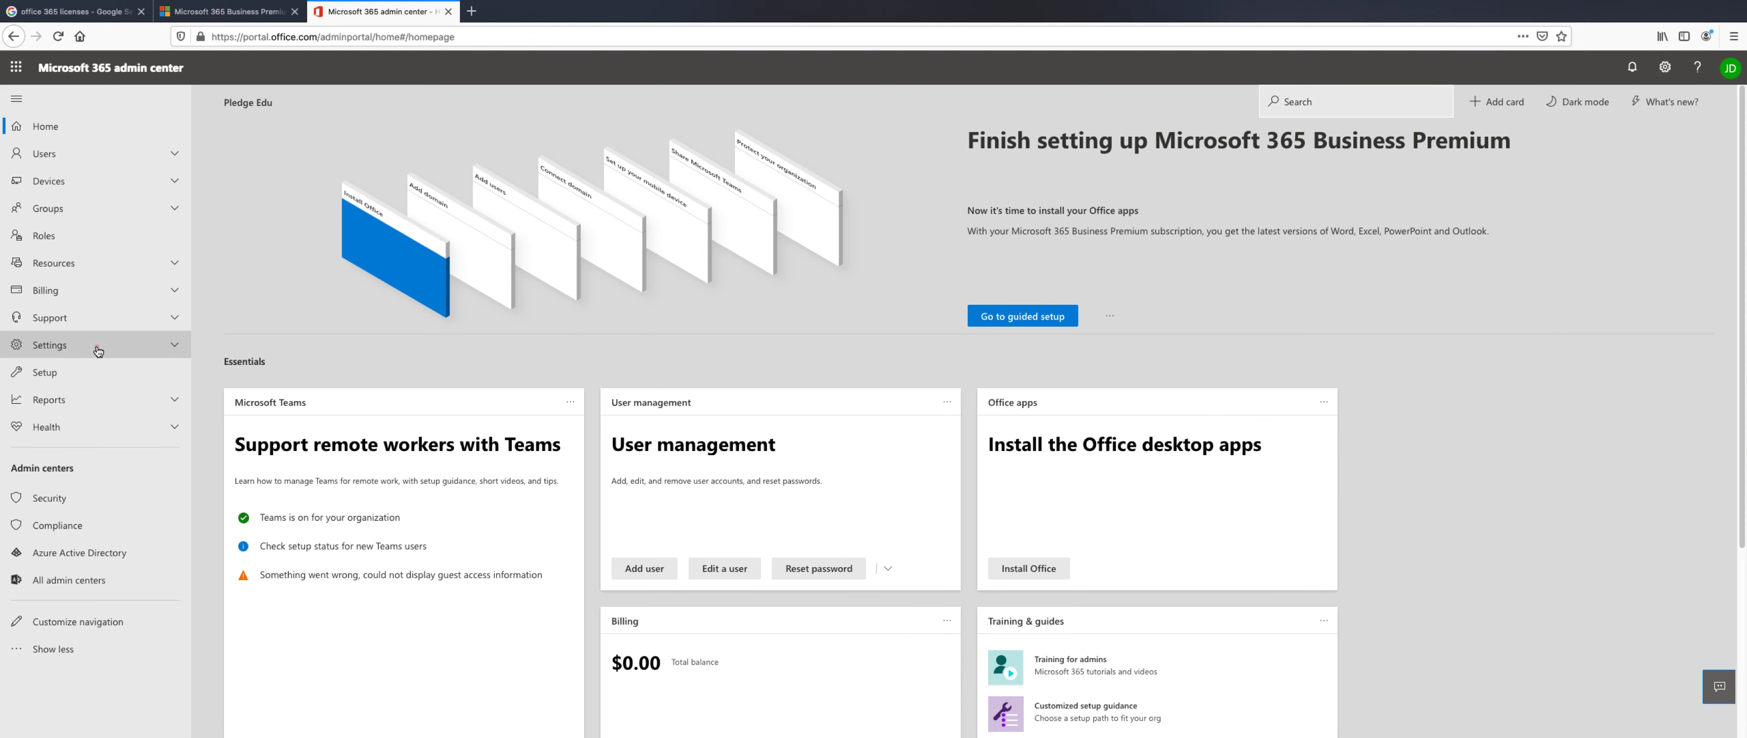
left_click(98, 348)
left_click(53, 367)
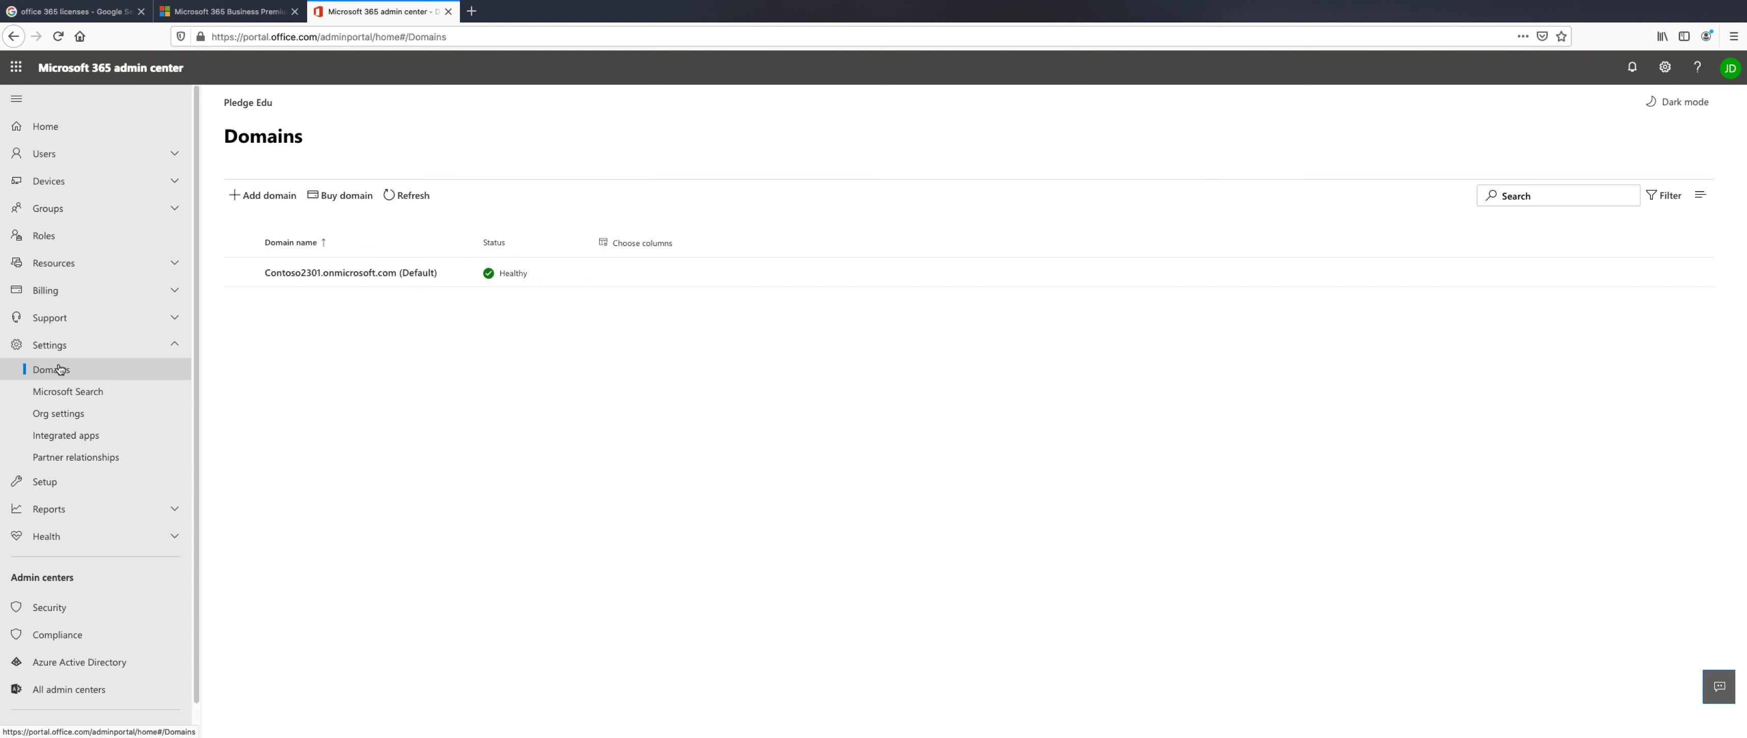
Add ContosoBusiness.com as a new domain and submit it.
left_click(257, 195)
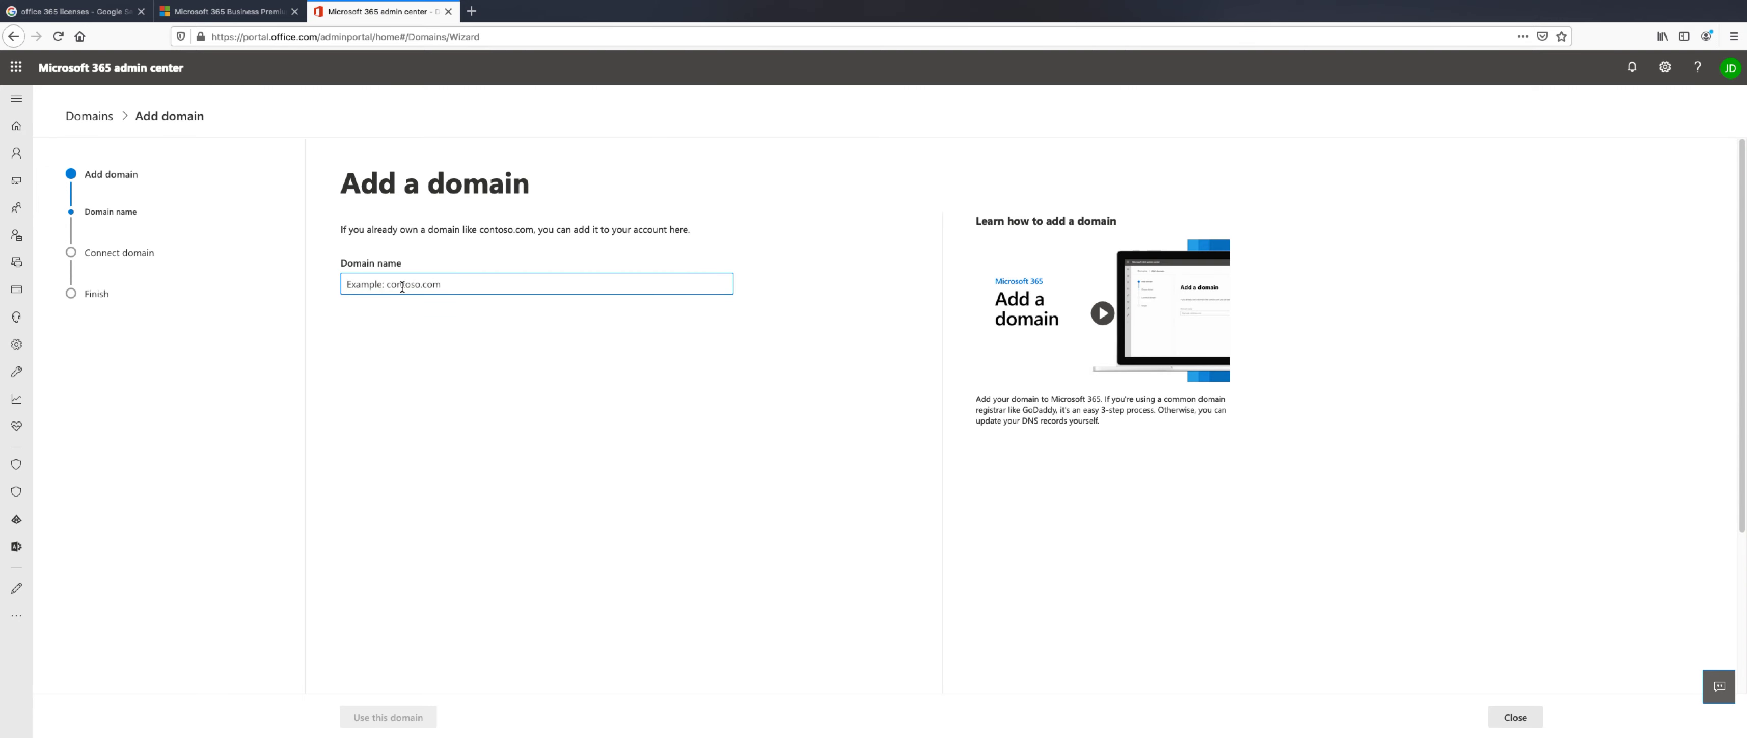
type("Contoso")
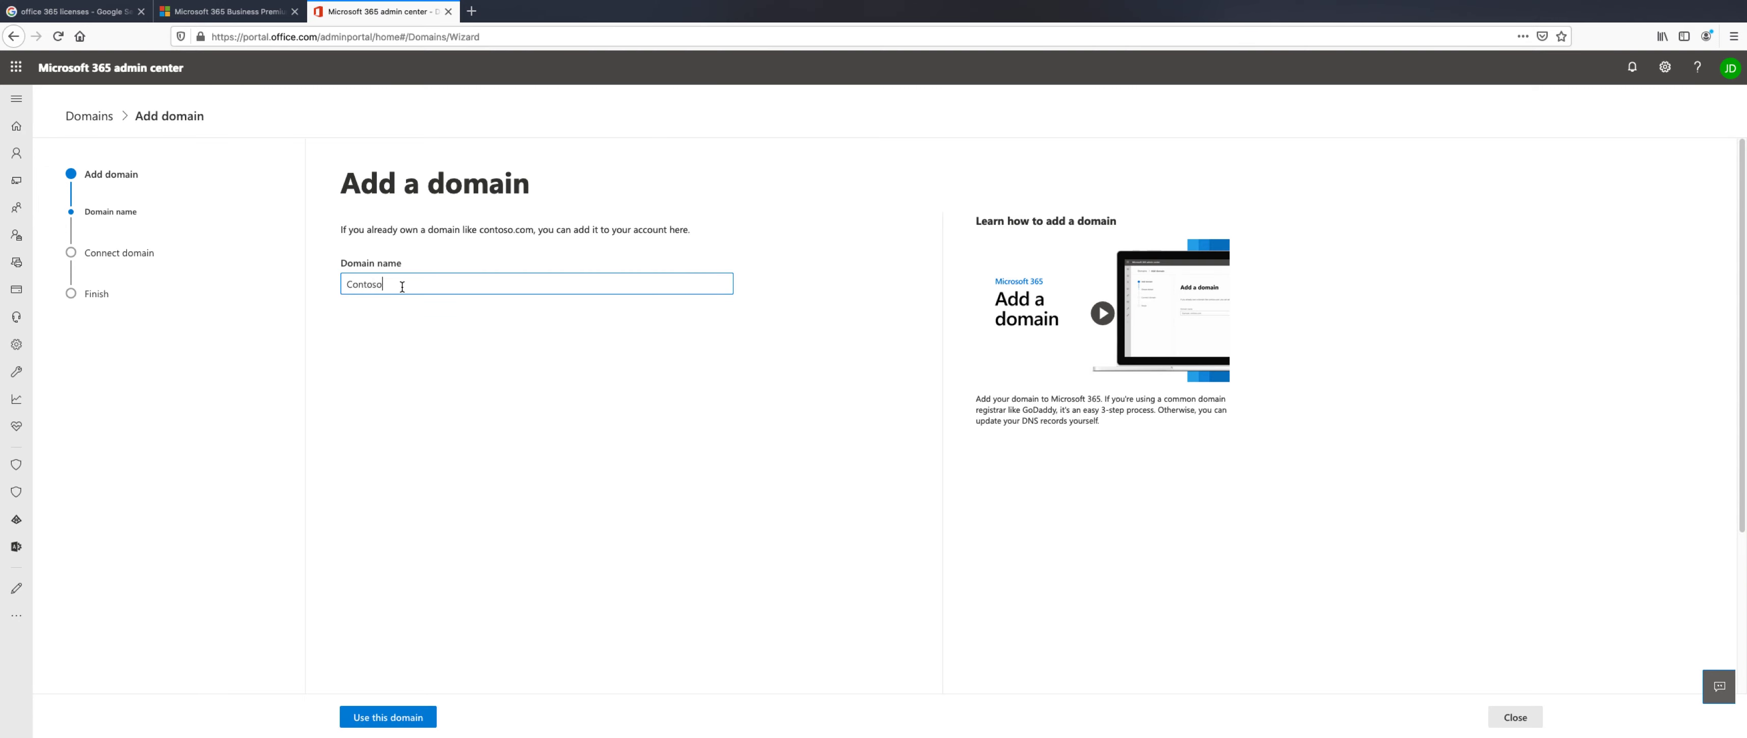
type("Business.com")
left_click(395, 715)
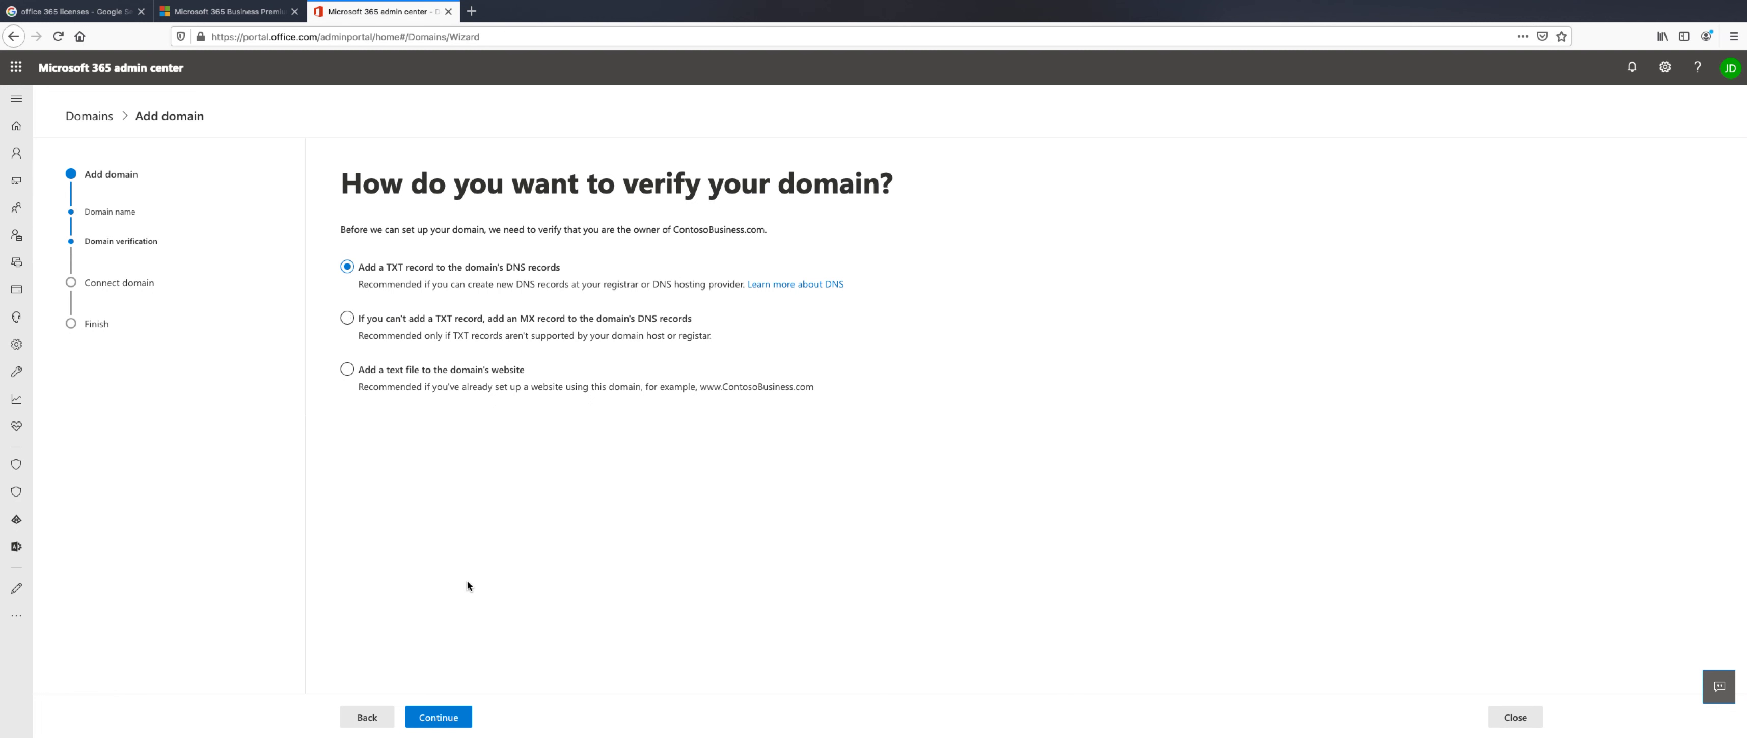
Choose TXT record verification and select the @ TXT name value.
left_click(447, 720)
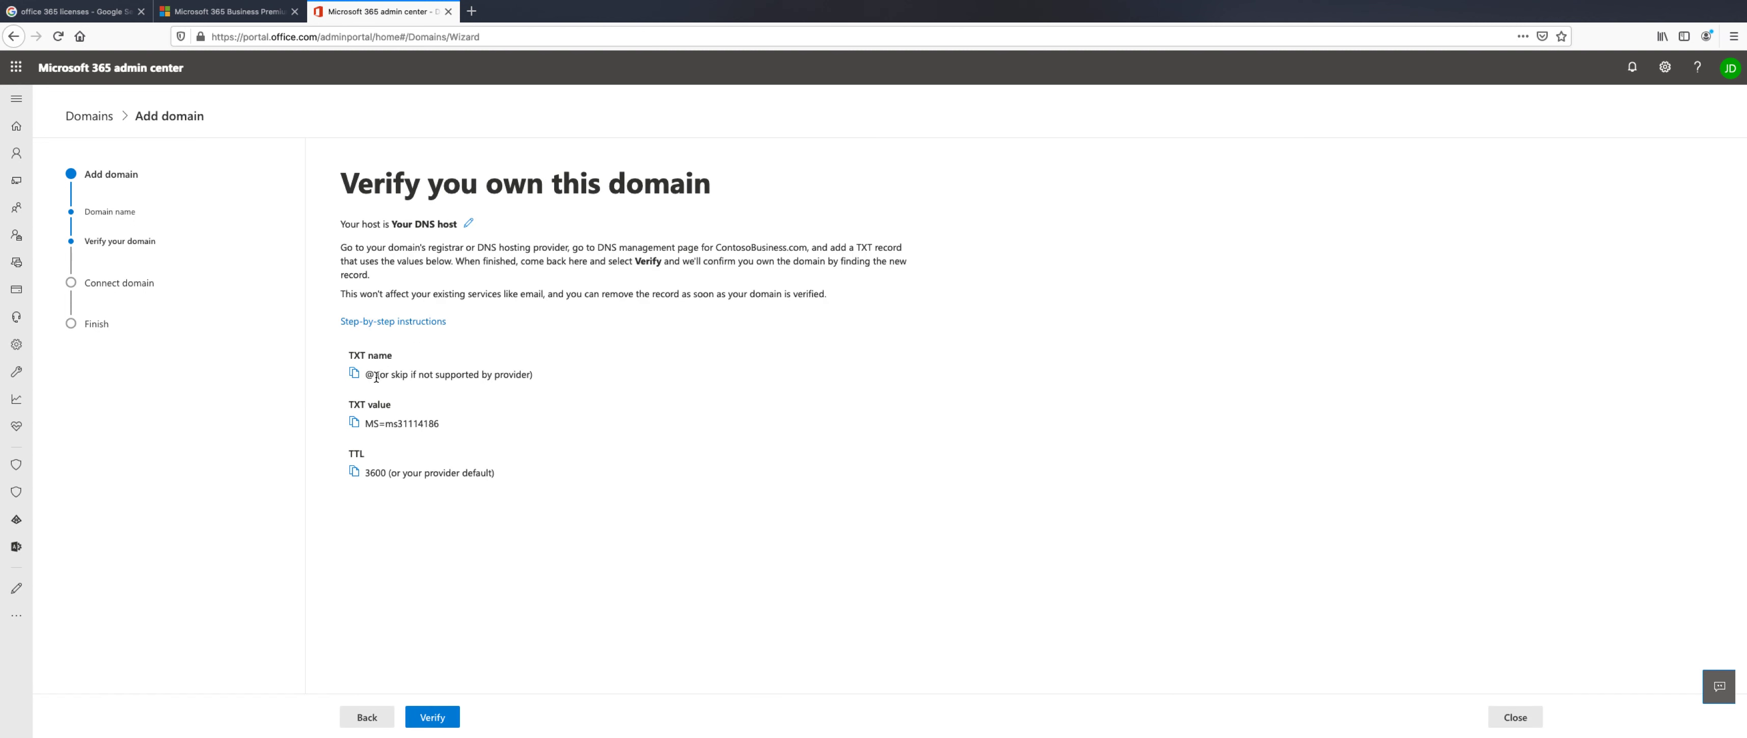
left_click_drag(373, 376, 367, 375)
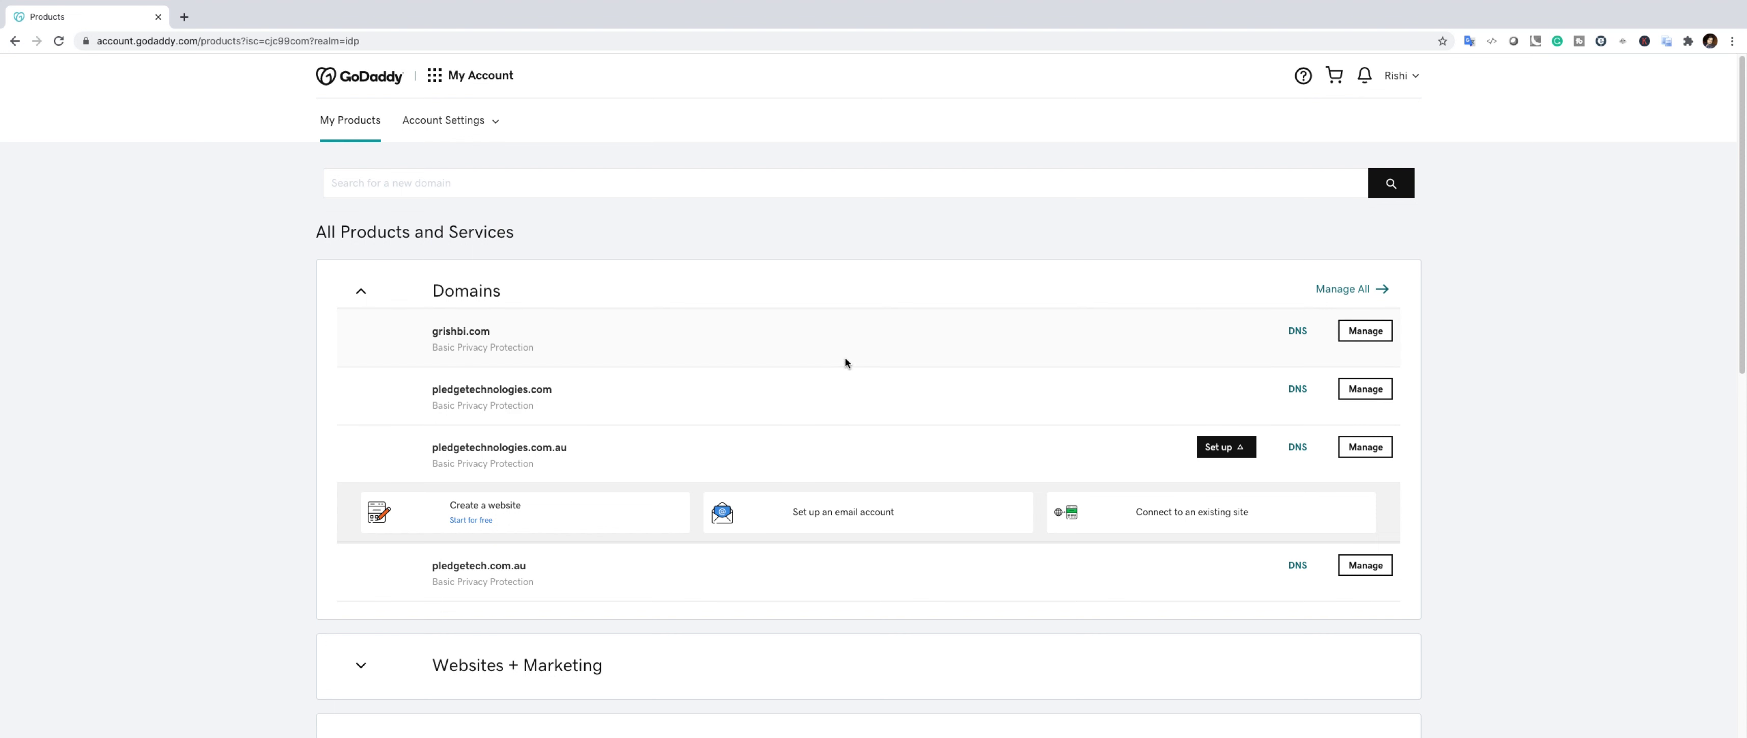
Open GRISHBI.COM's DNS records via DNS > Manage Zones, searching 'Grish'.
left_click(1370, 332)
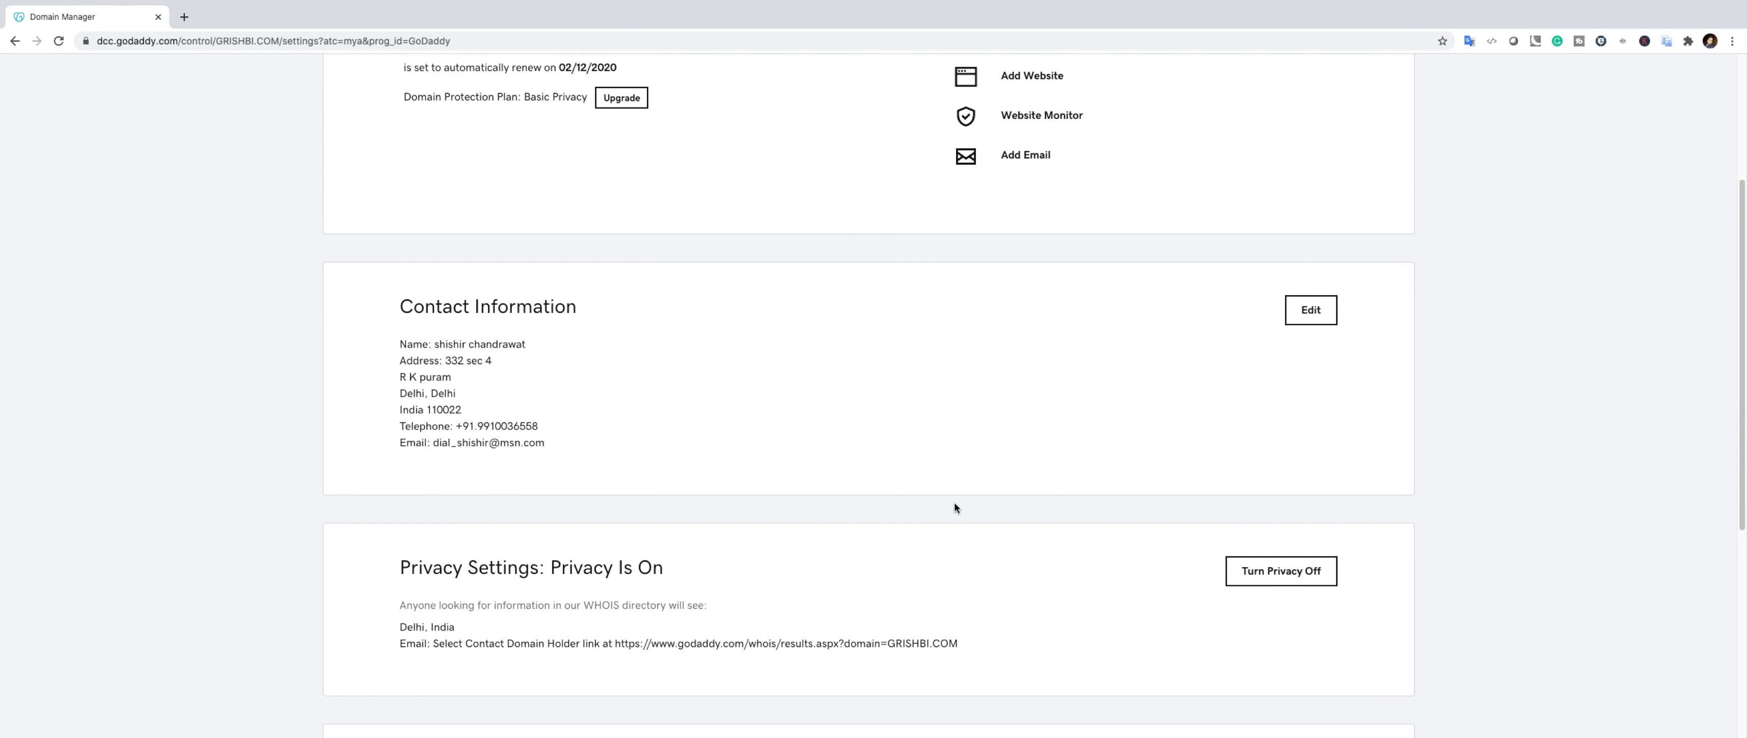
scroll(954, 499, "up", 4)
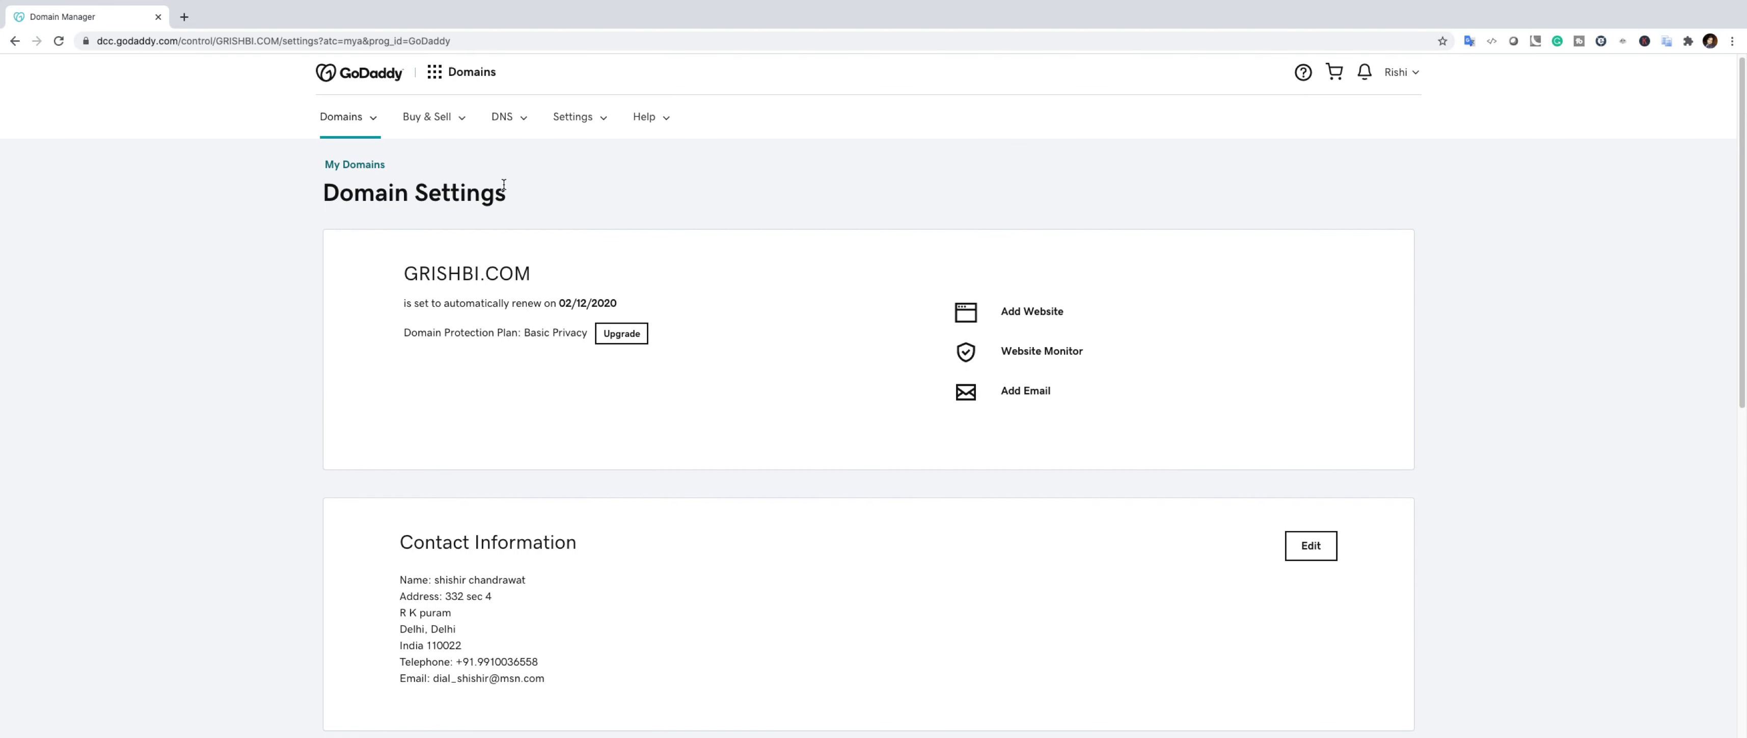
left_click(519, 118)
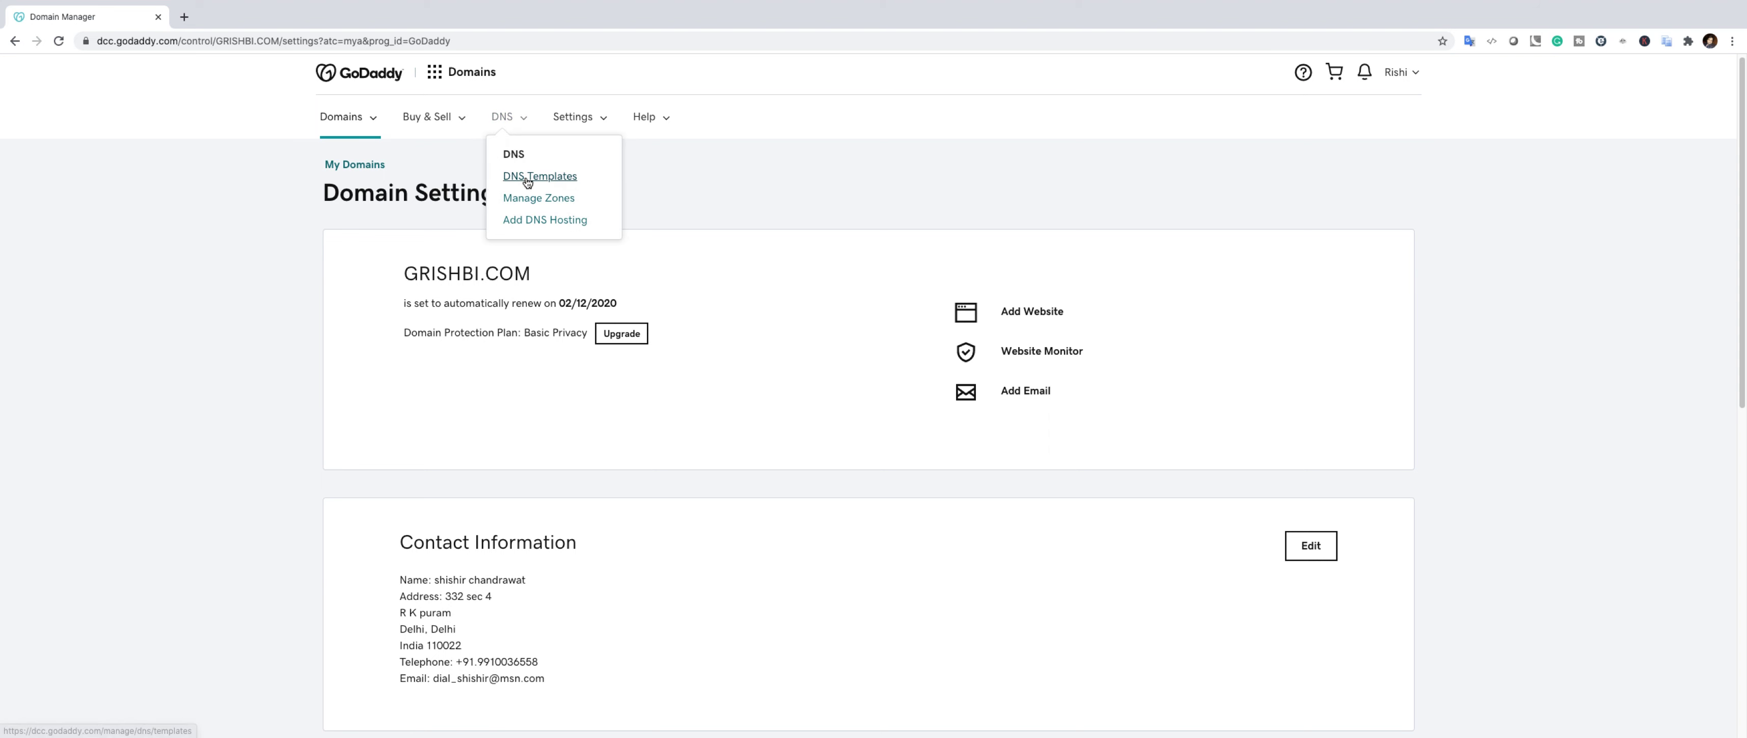
left_click(522, 198)
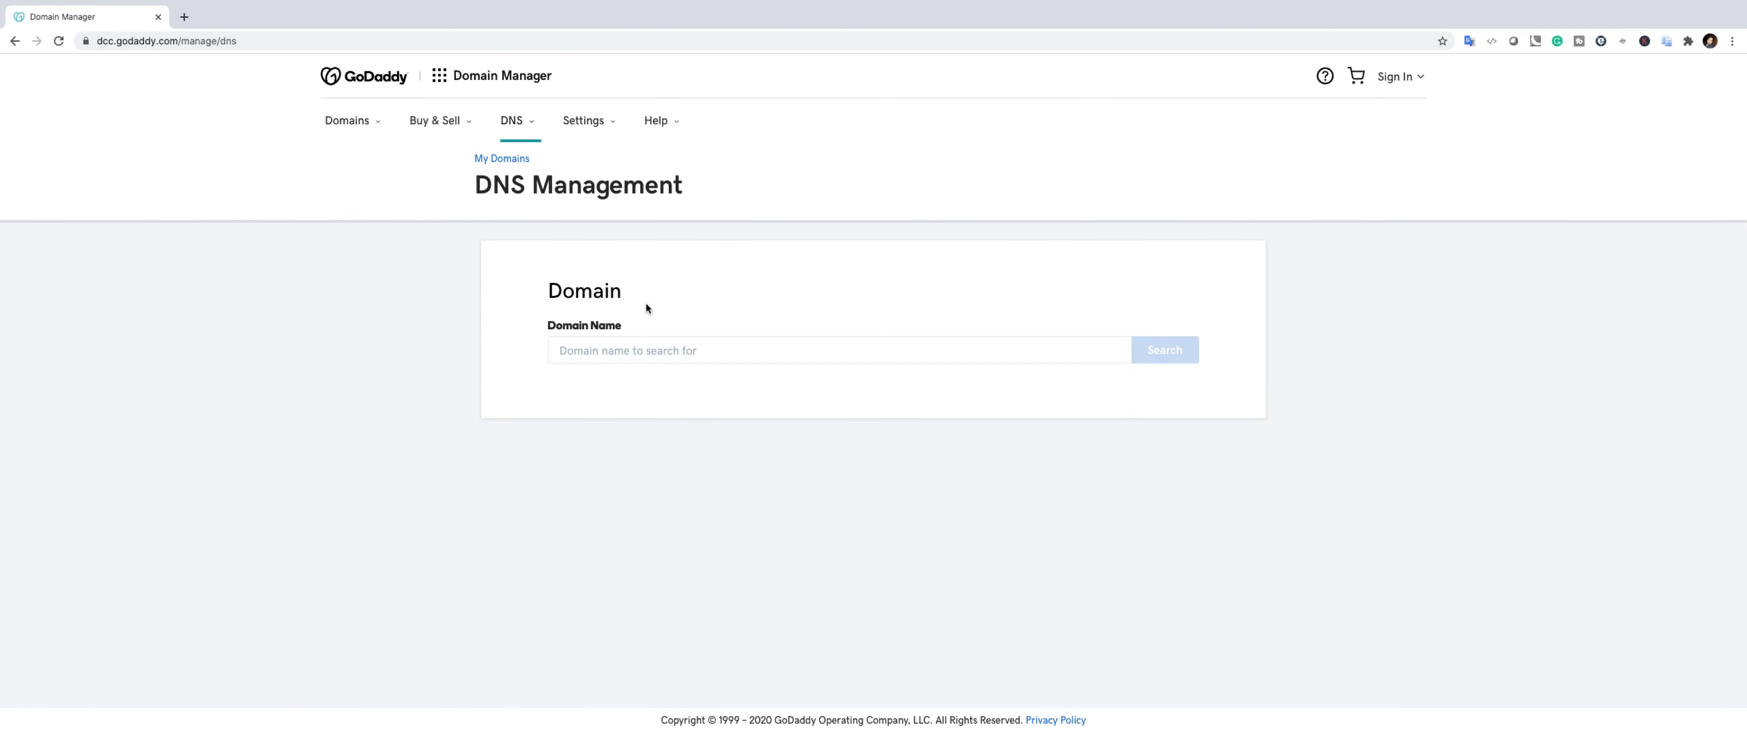
left_click(719, 351)
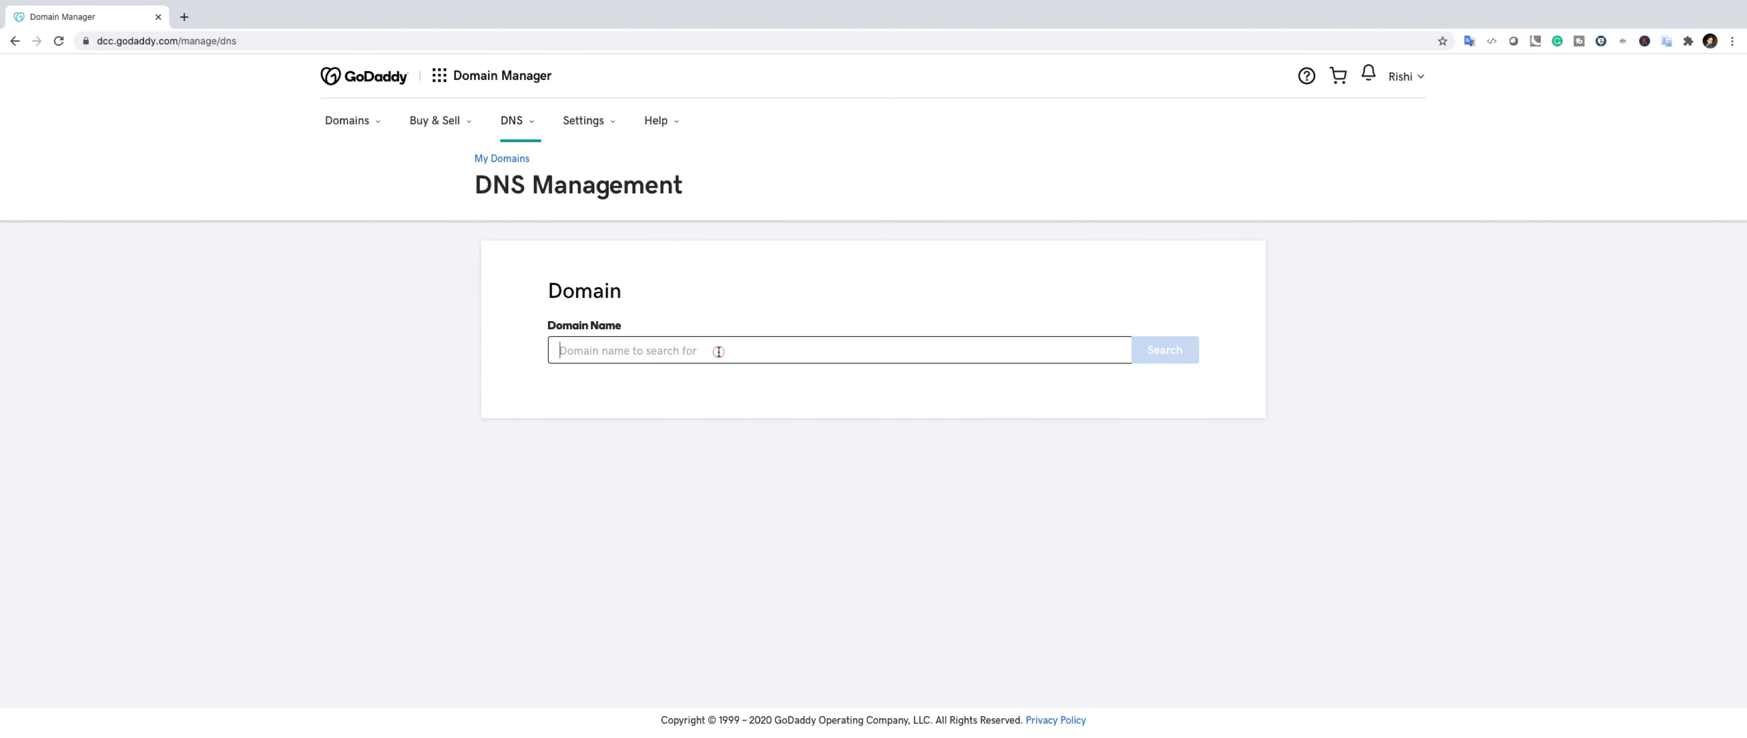
type("fris")
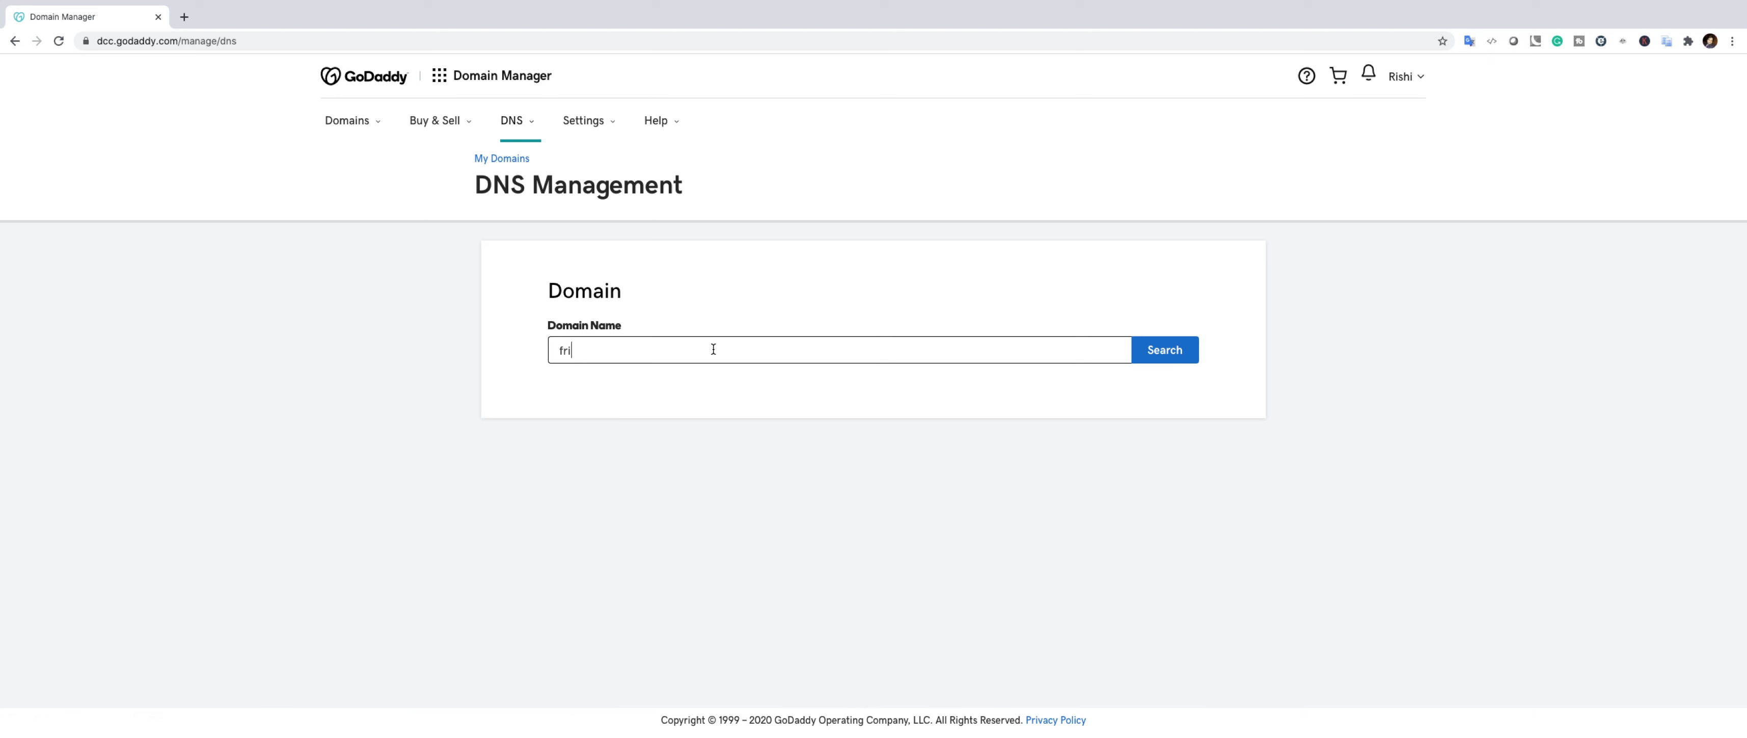
key("BackSpace")
key("BackSpace")
key("BackSpace")
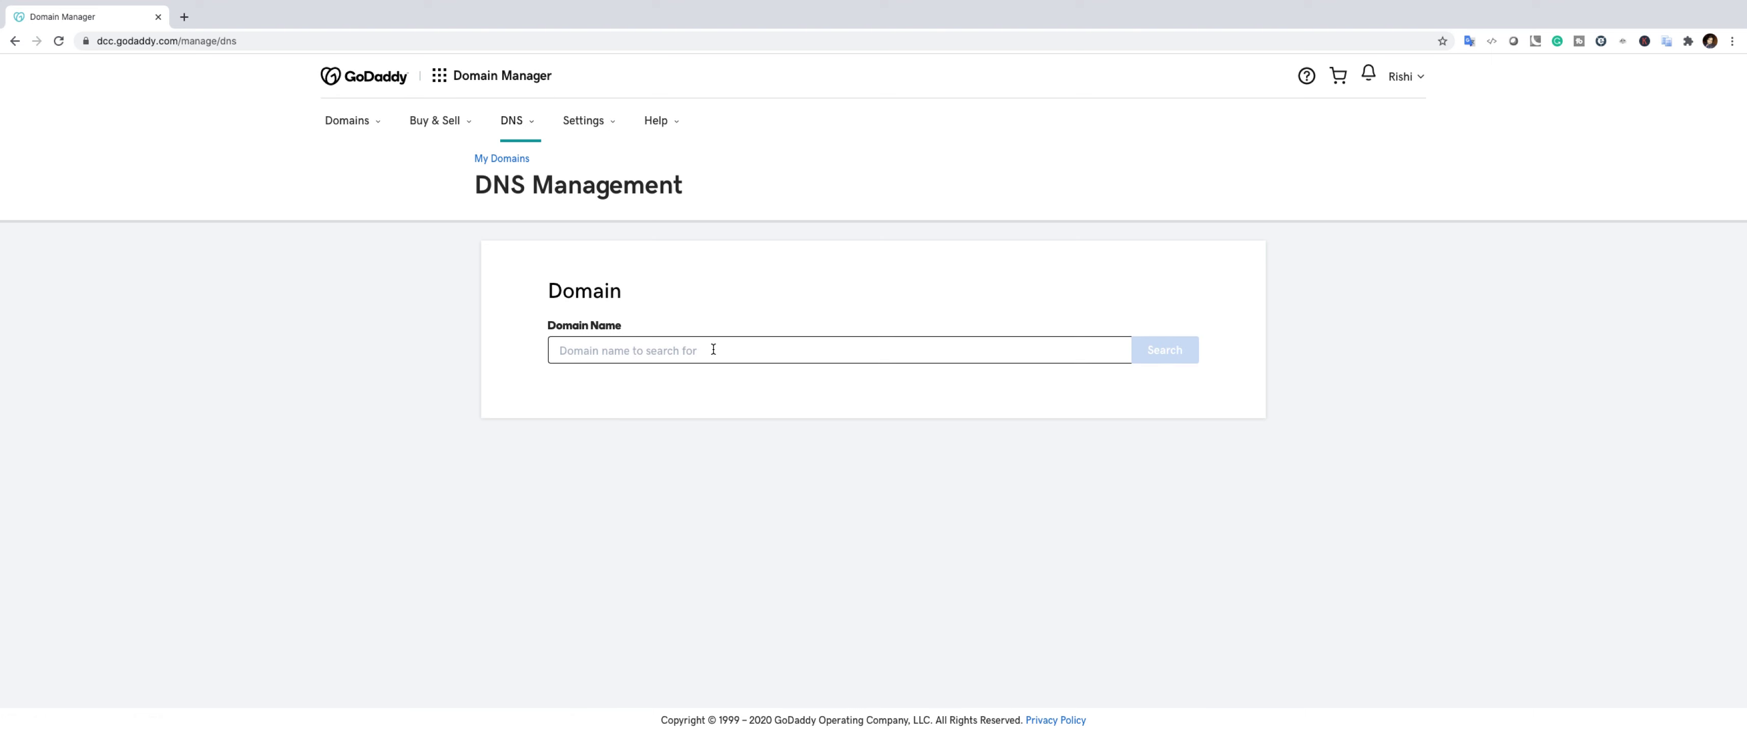
type("Grish")
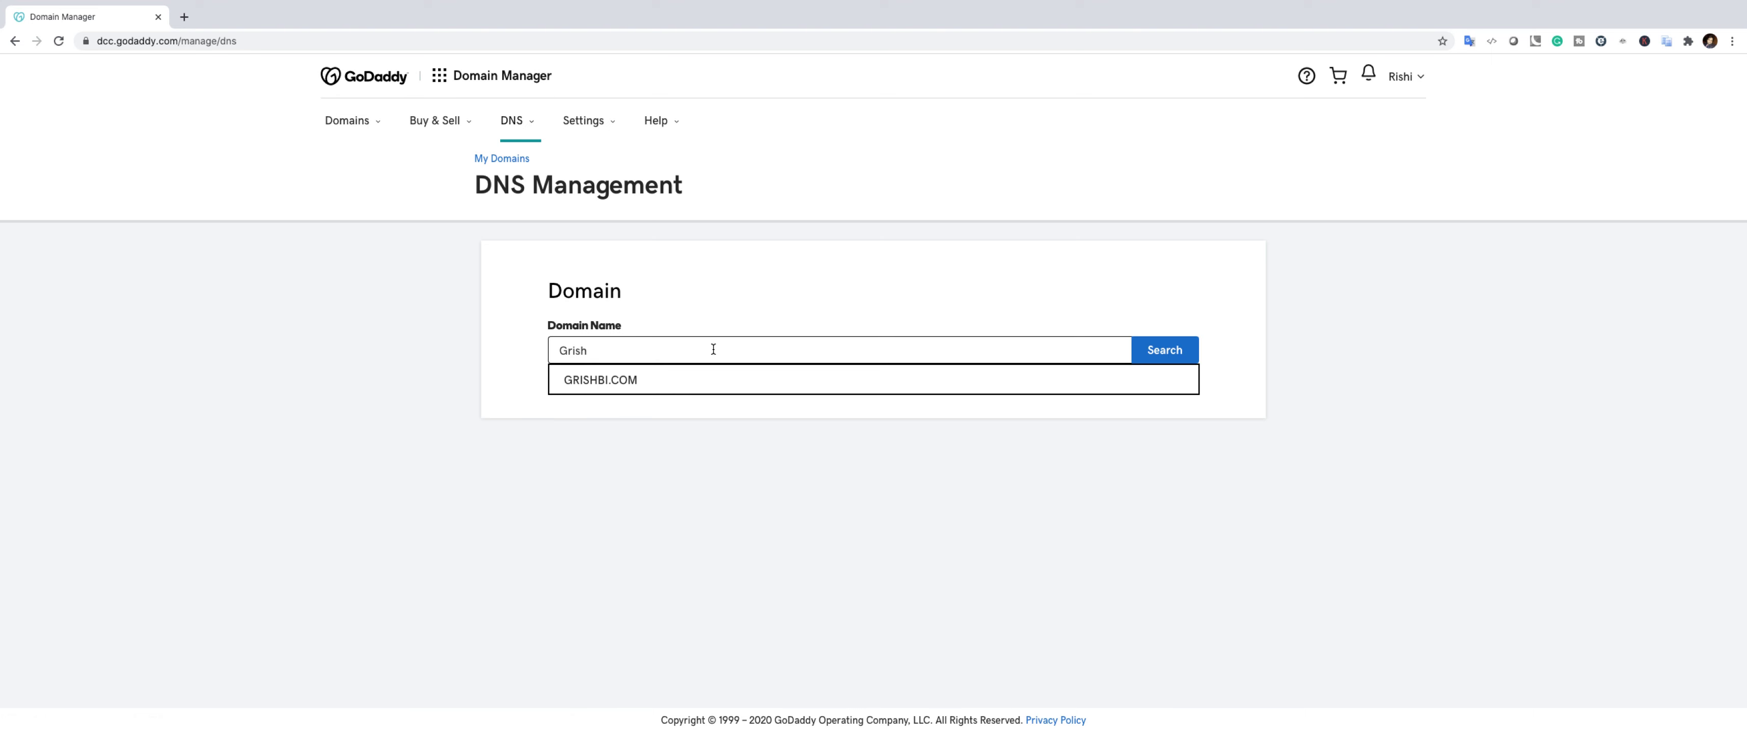
left_click(1148, 367)
Start a new TXT record in grishbi.com's DNS and place focus on its host.
scroll(900, 426, "down", 2)
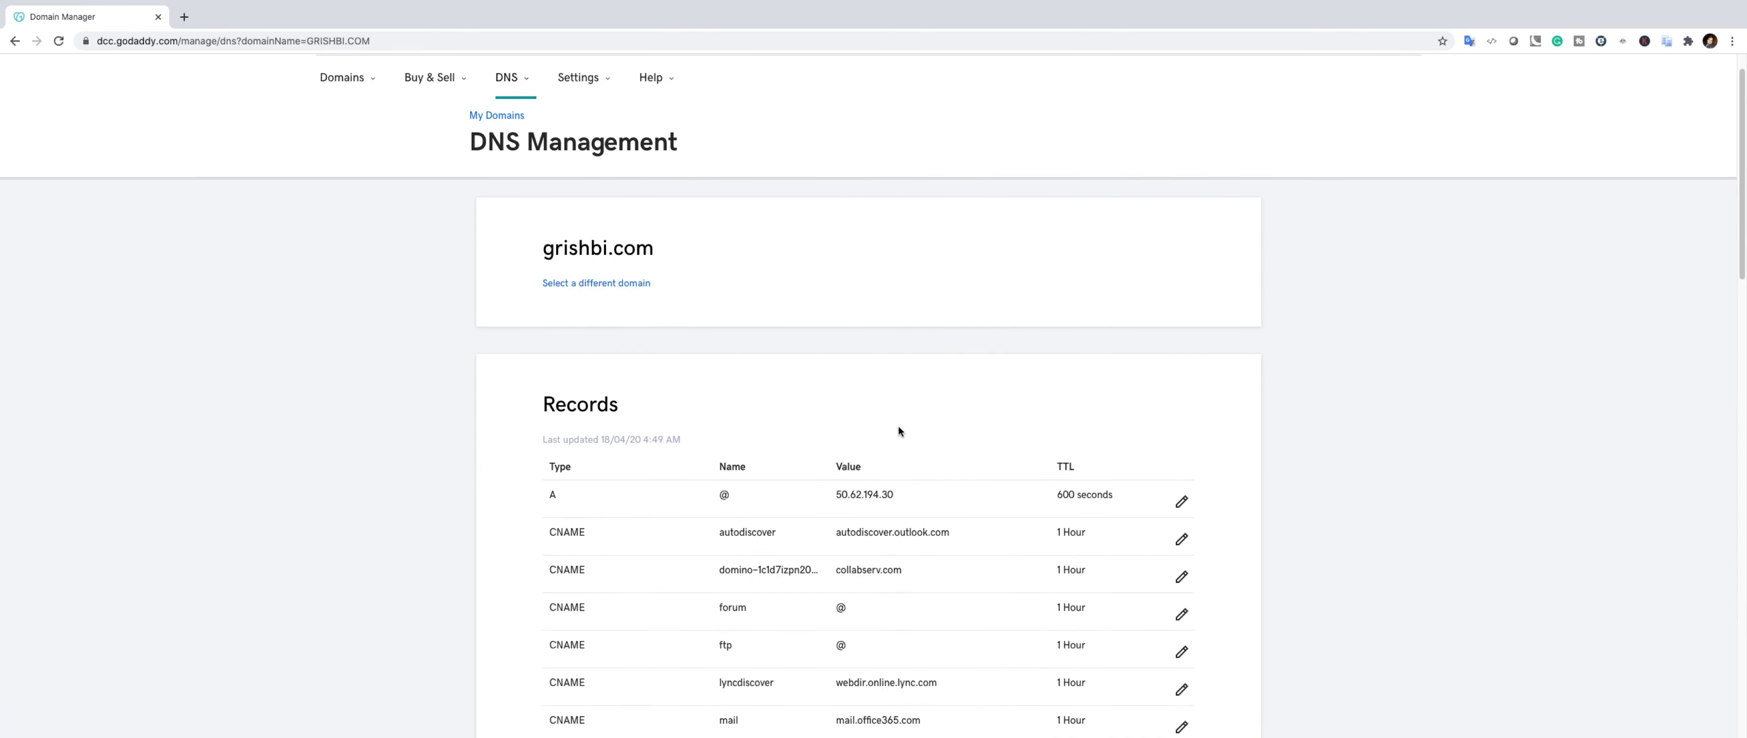
scroll(900, 427, "down", 10)
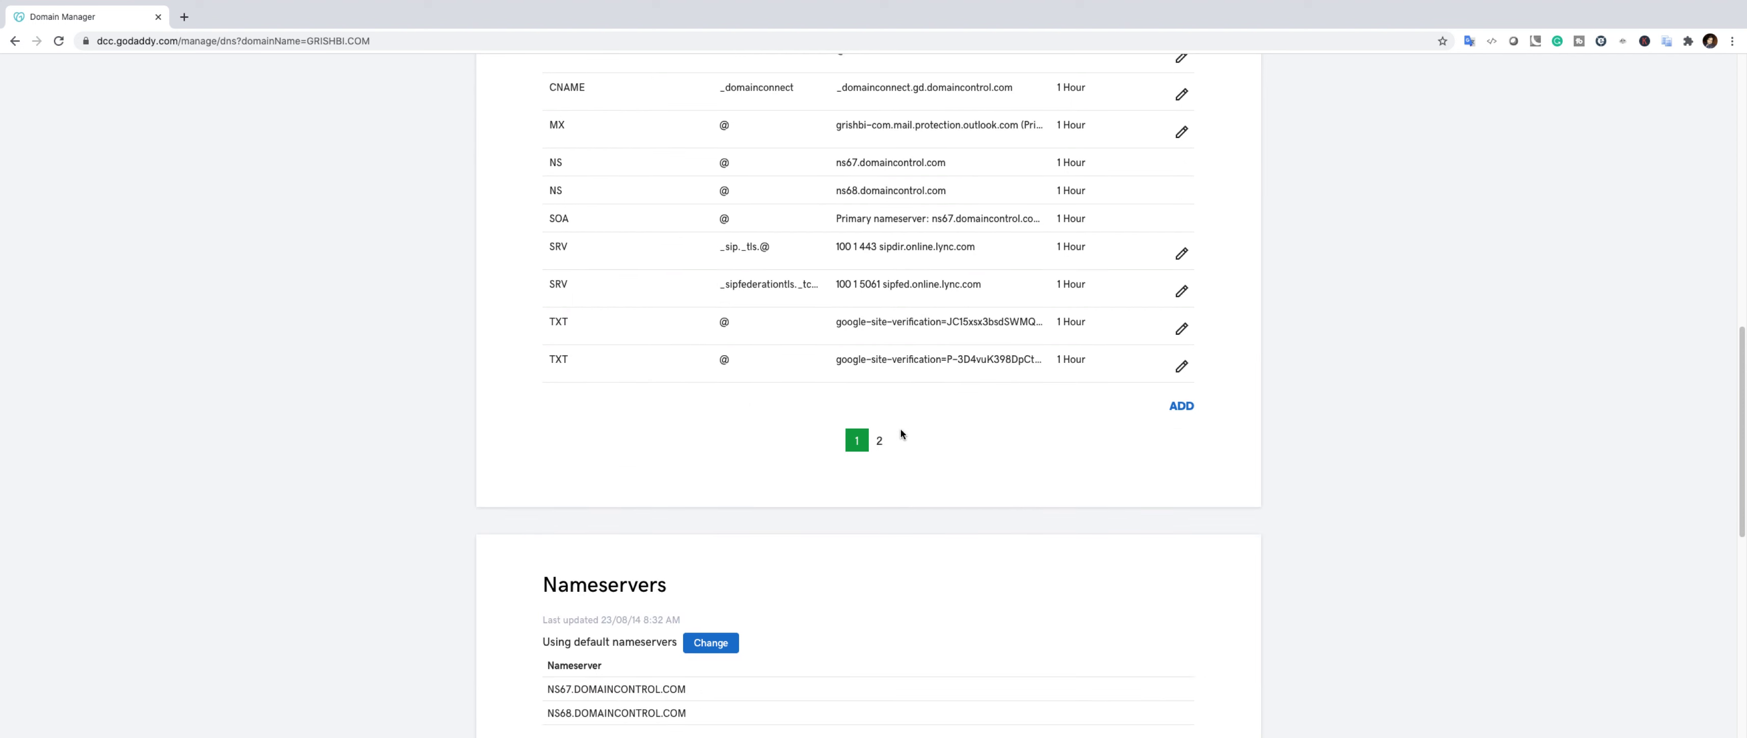
left_click(1182, 407)
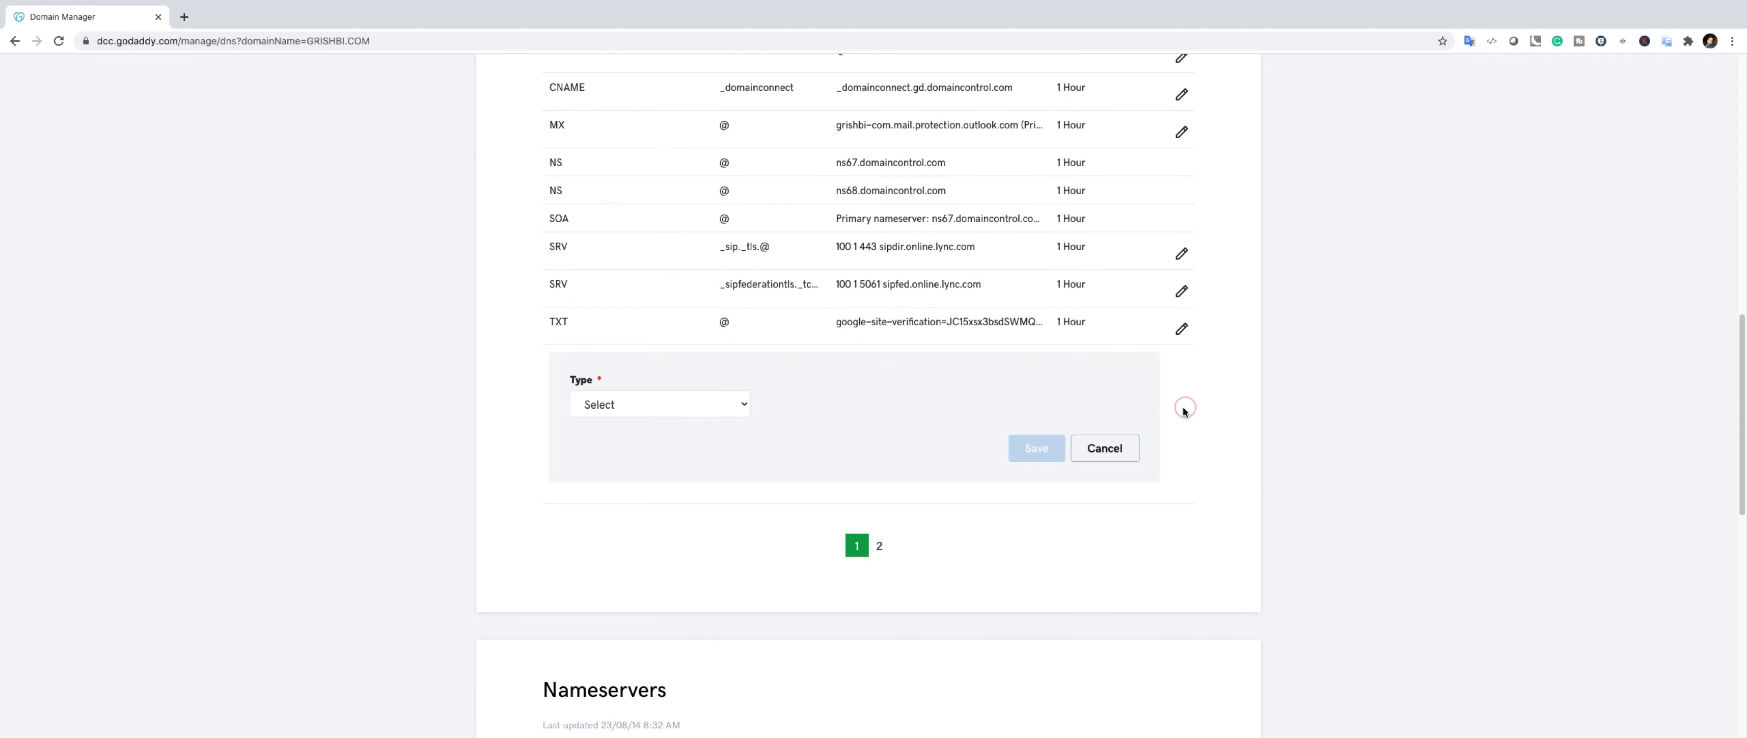
left_click(712, 399)
left_click(643, 477)
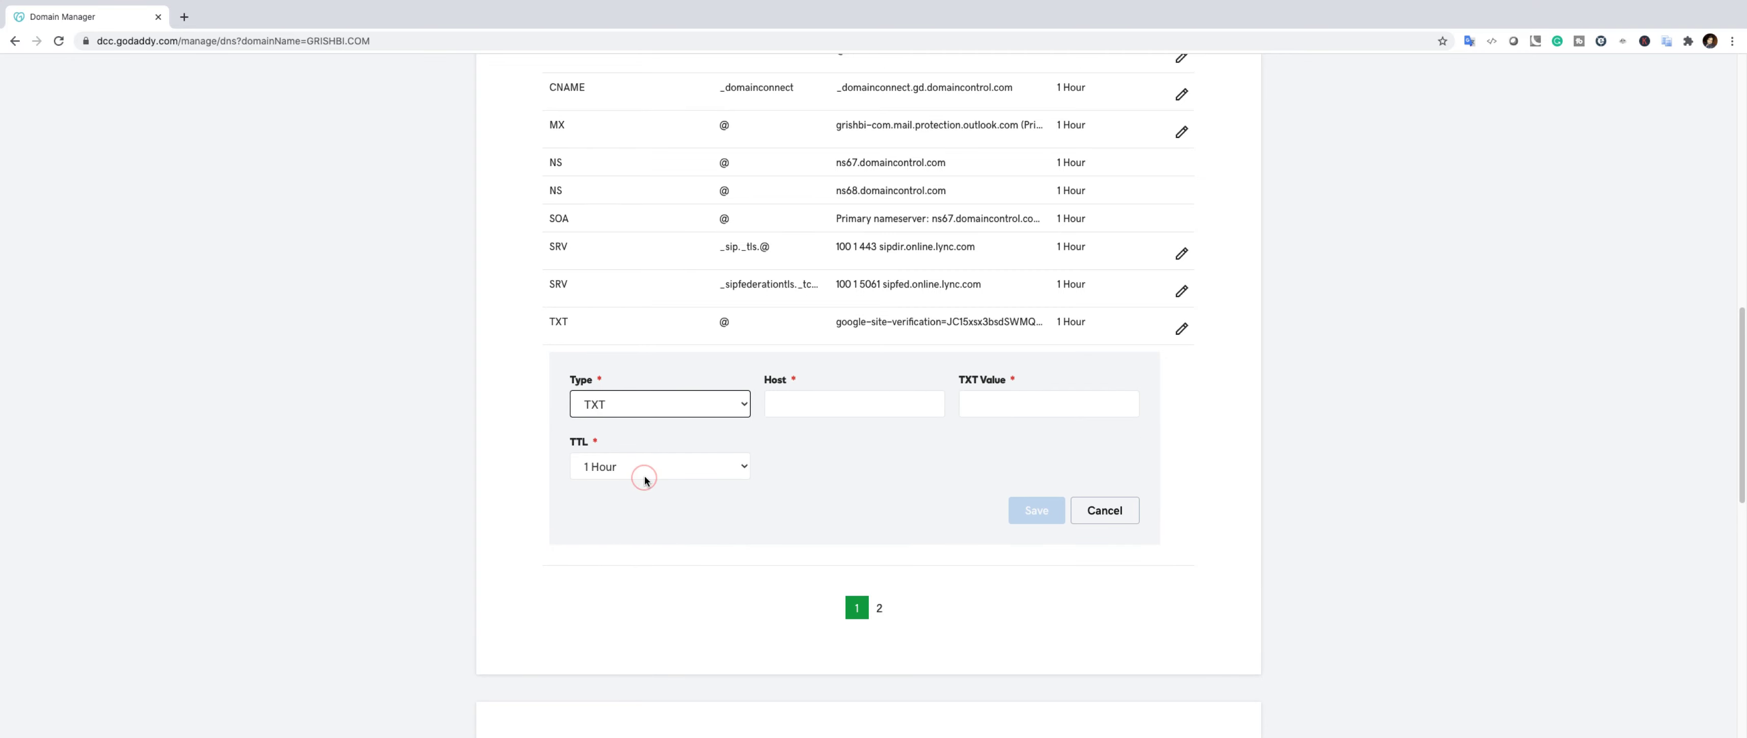
left_click(832, 405)
key("ctrl+Right")
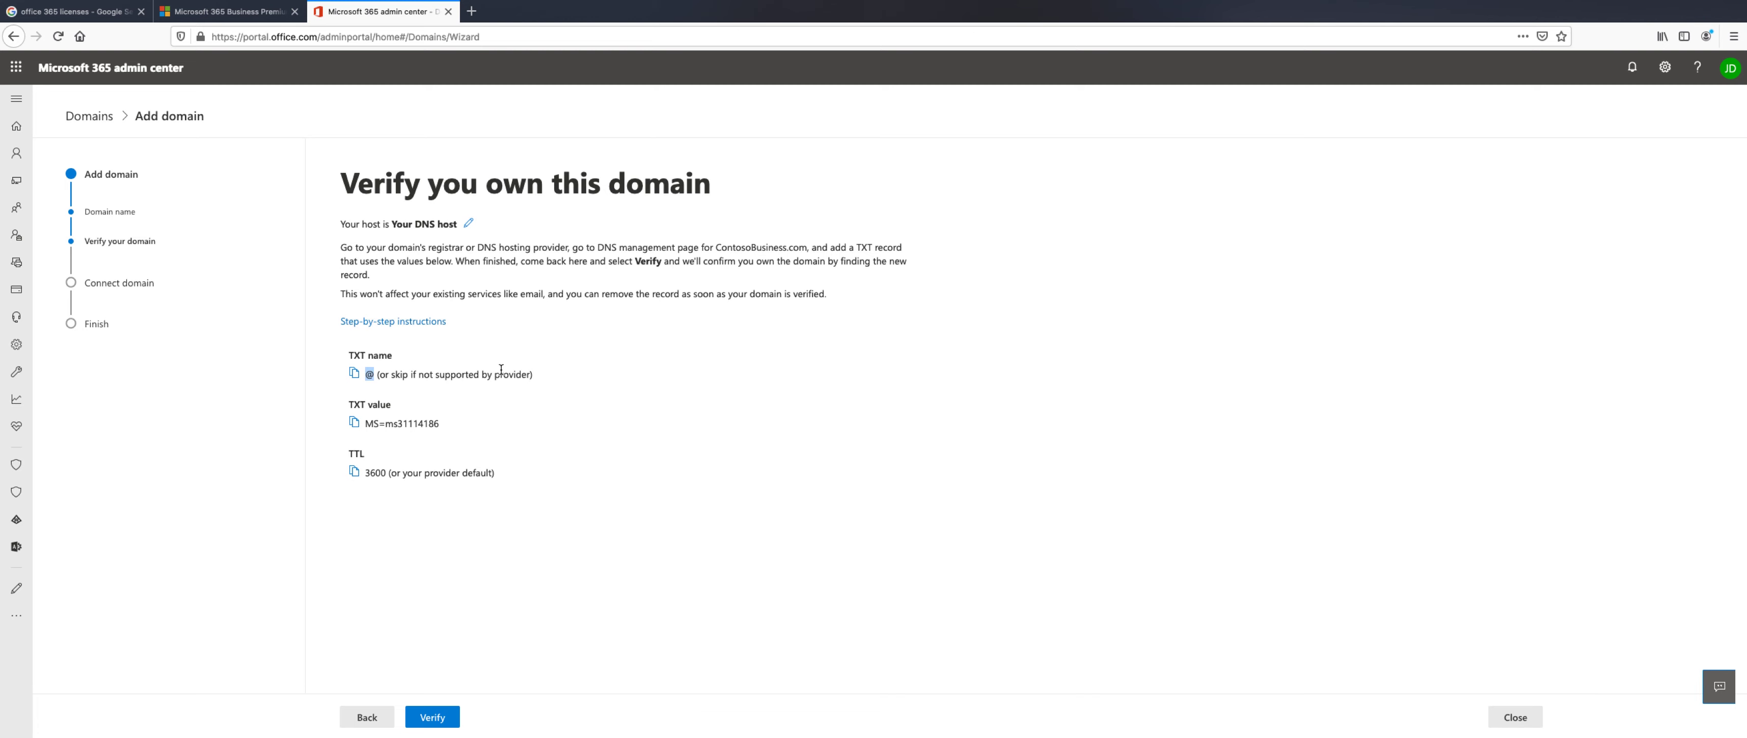
Enter @ as the Host of the new GoDaddy TXT record.
key("ctrl+Left")
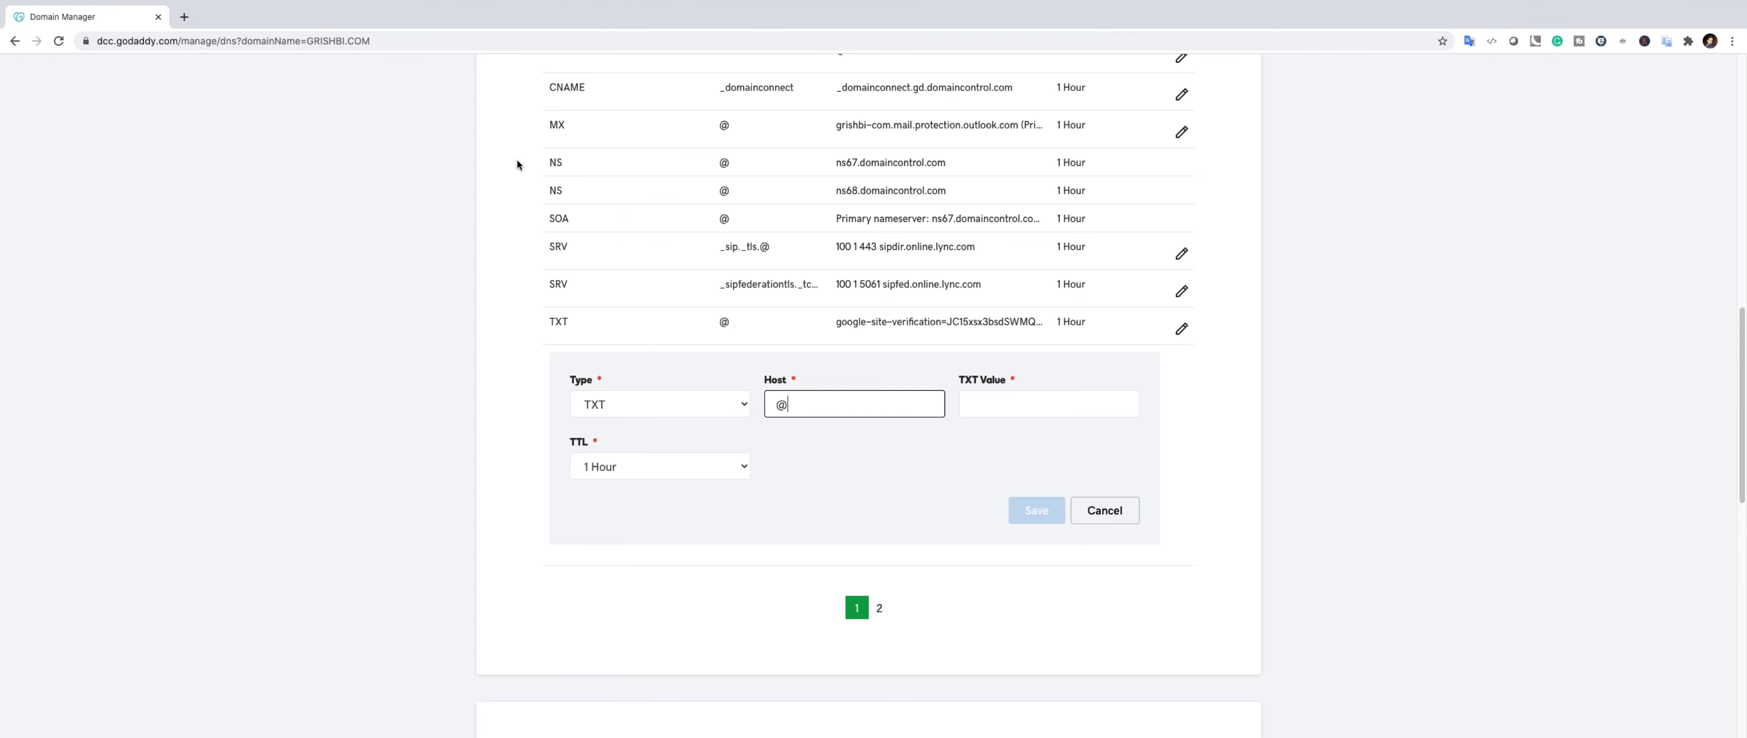
scroll(661, 232, "up", 3)
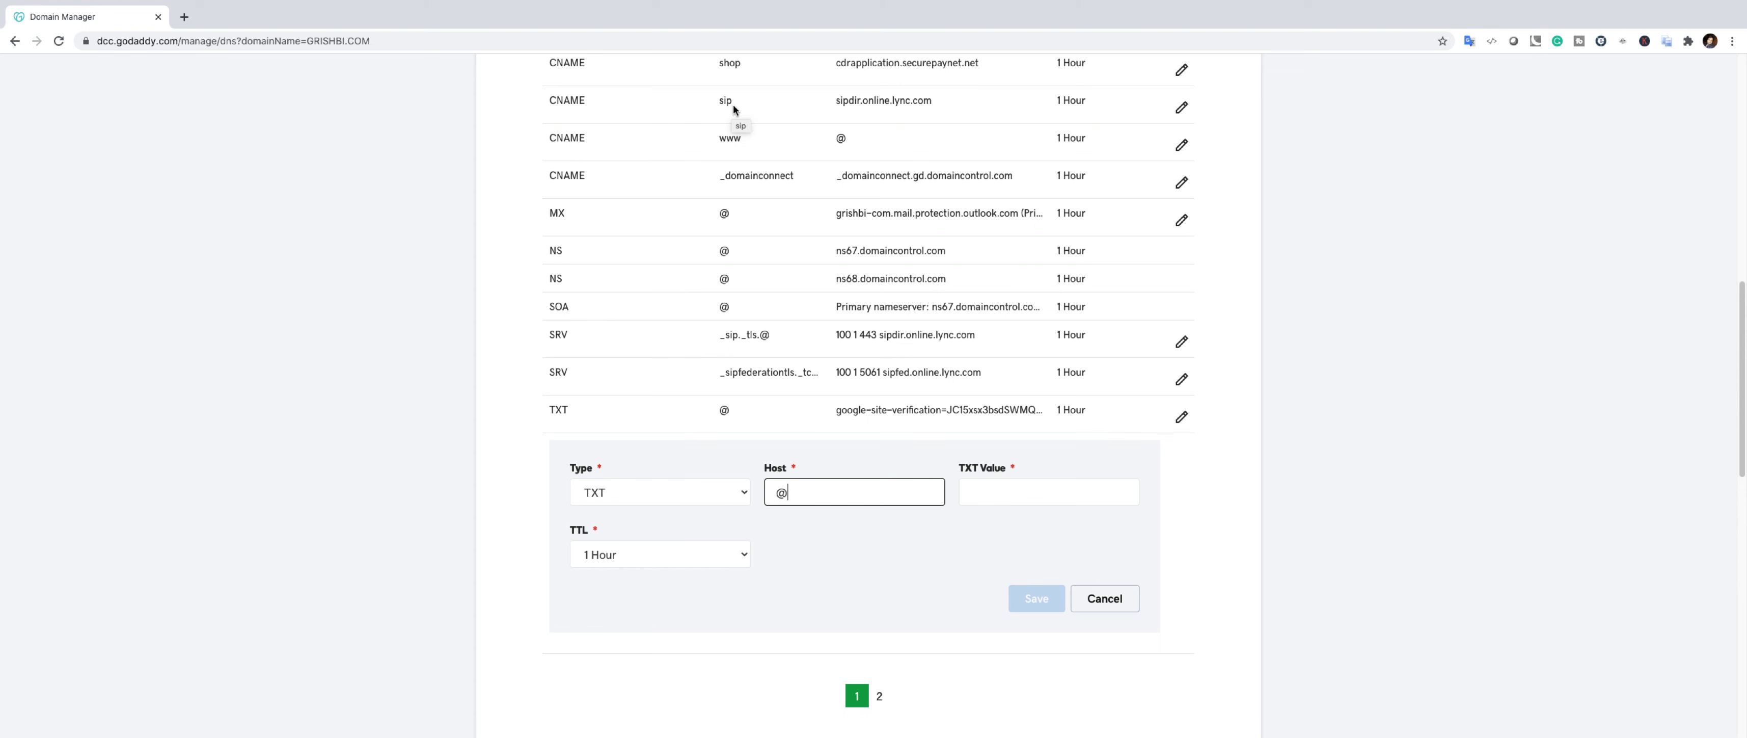
scroll(733, 109, "up", 2)
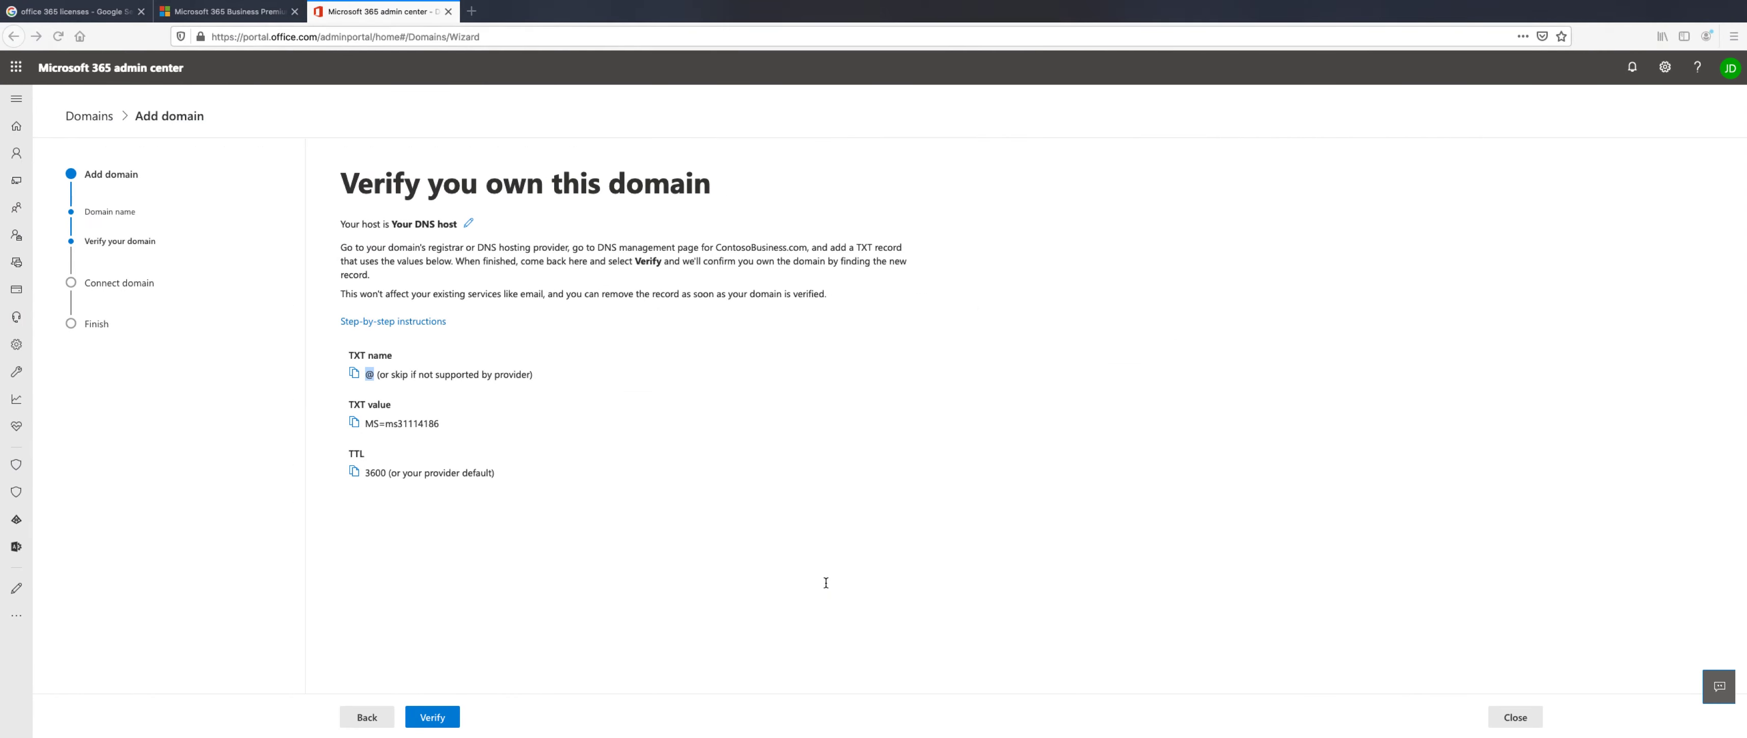
Copy the Microsoft 365 TXT verification value and return to the verification method page.
left_click(434, 422)
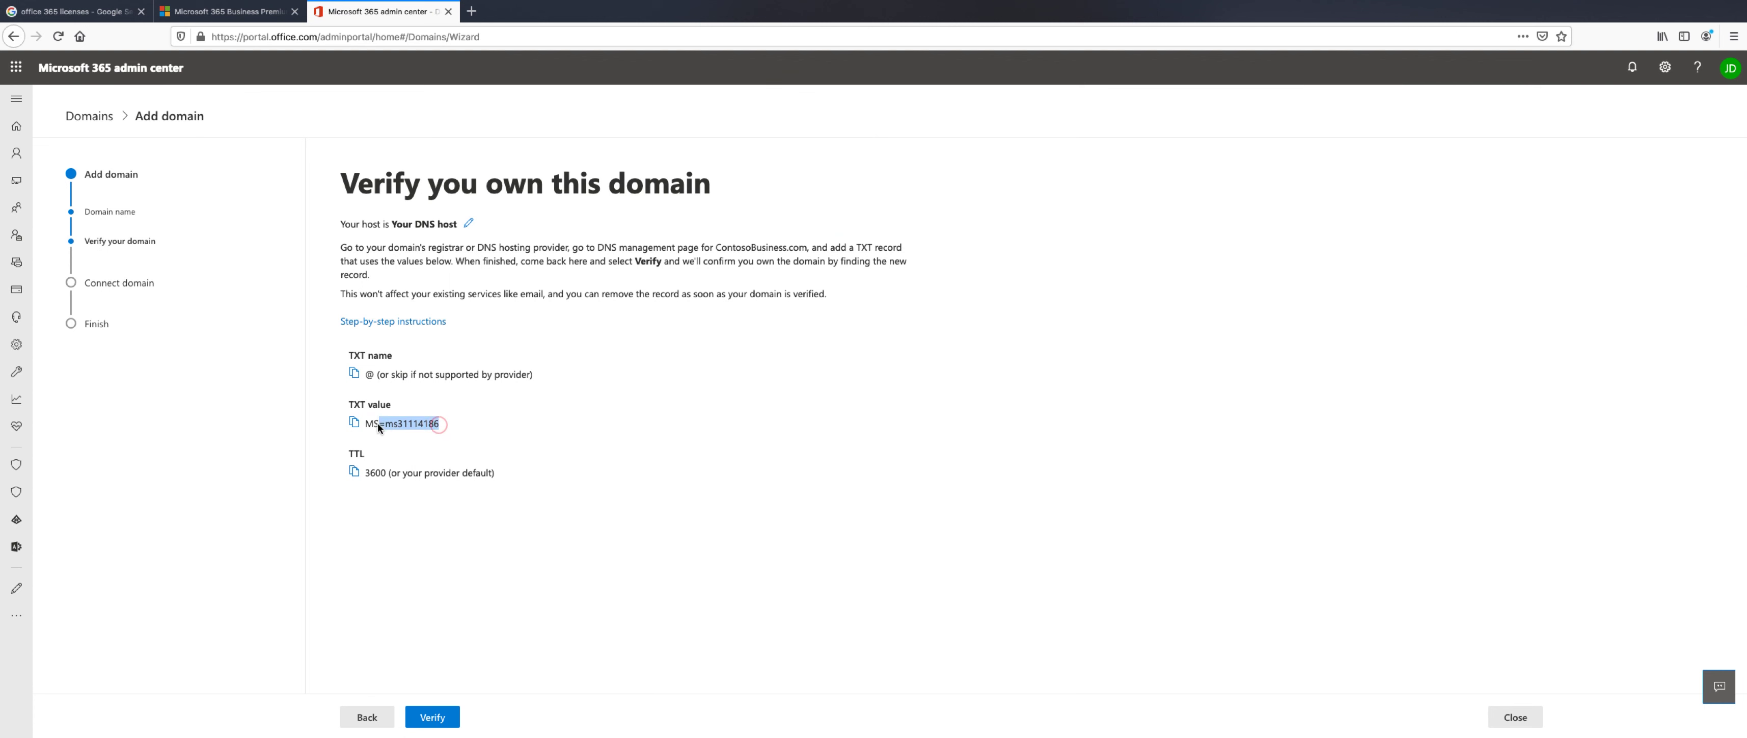
left_click_drag(379, 427, 364, 424)
right_click(421, 423)
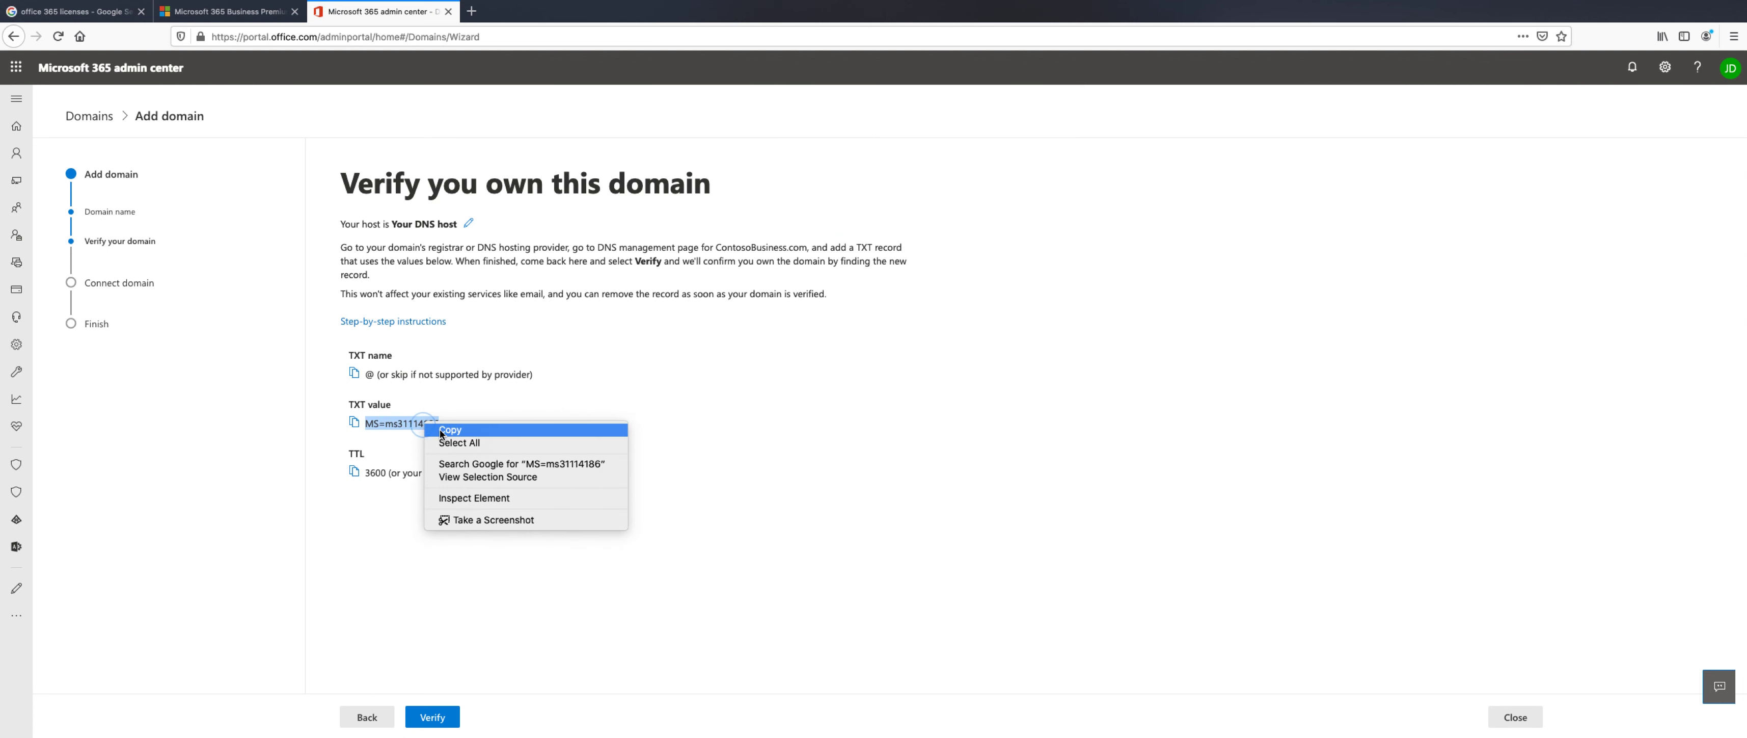
left_click(441, 431)
left_click(368, 721)
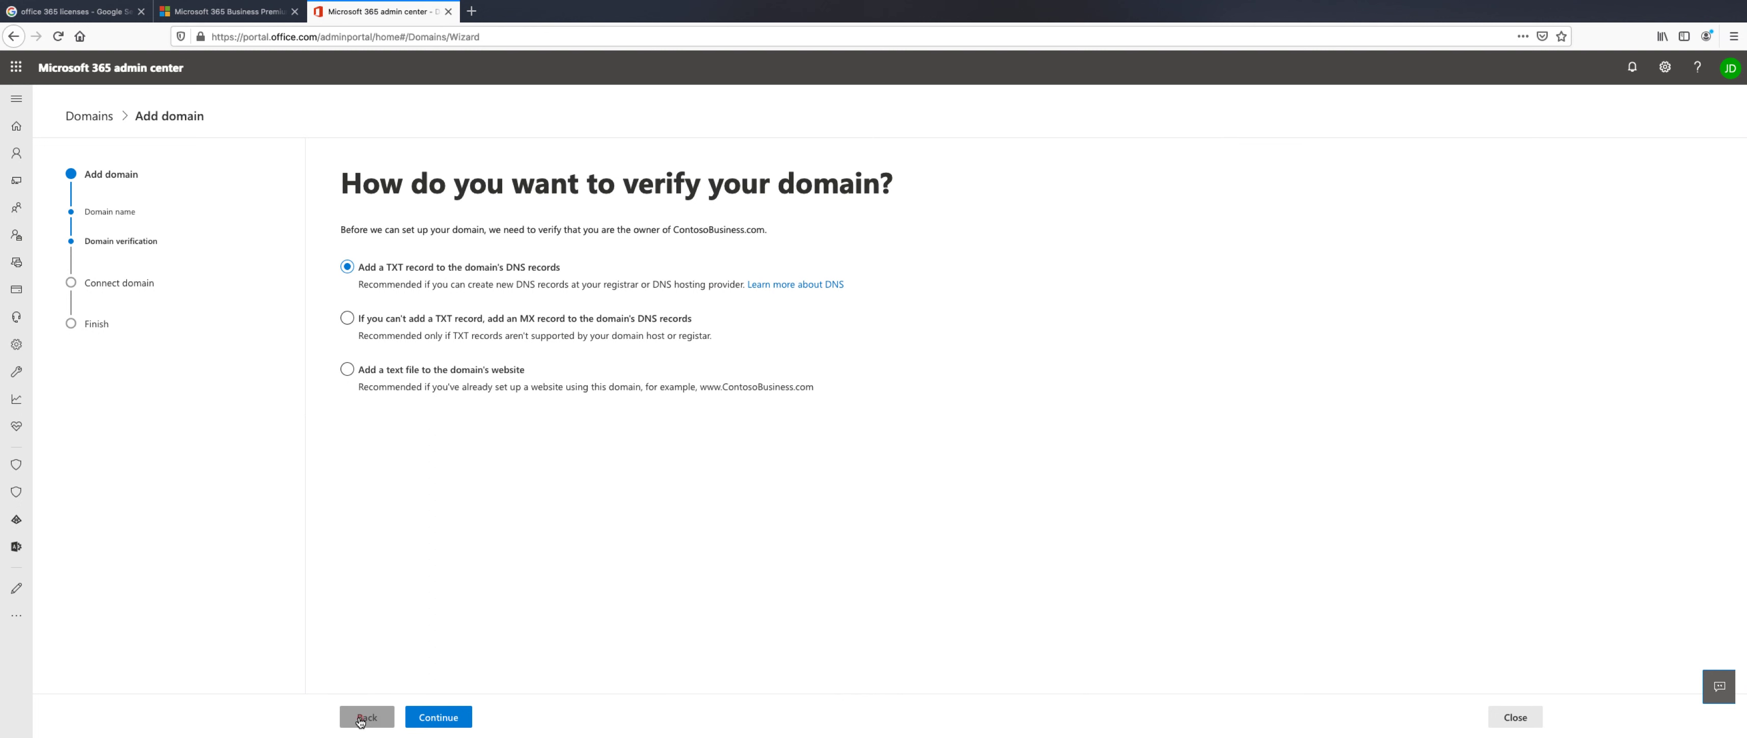
Change the domain to Grishbi.com and choose TXT record verification instead of GoDaddy sign-in.
left_click(365, 717)
triple_click(465, 280)
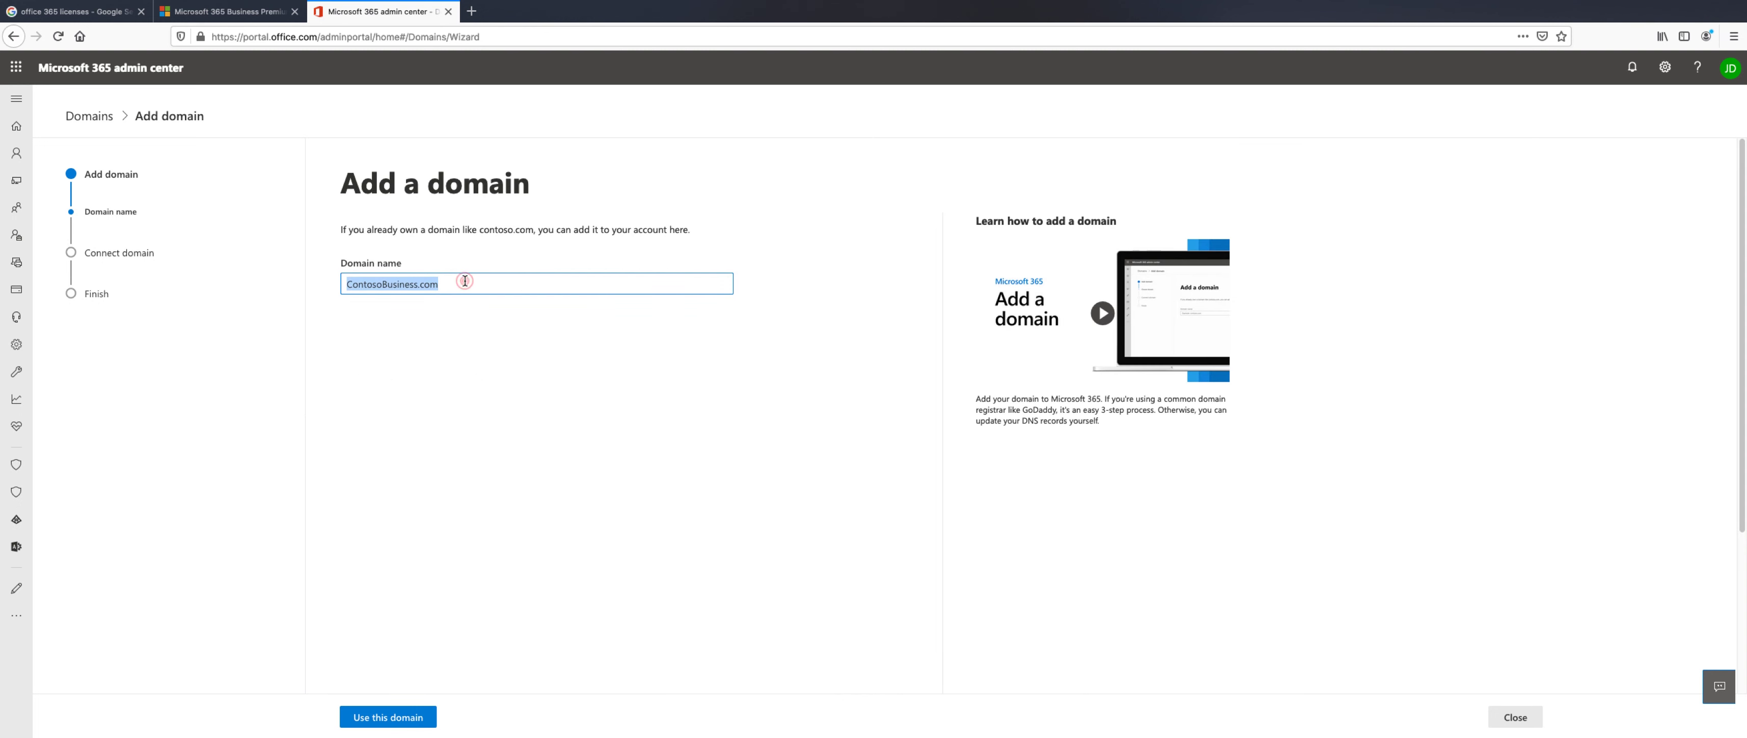
type("Grishbi.com")
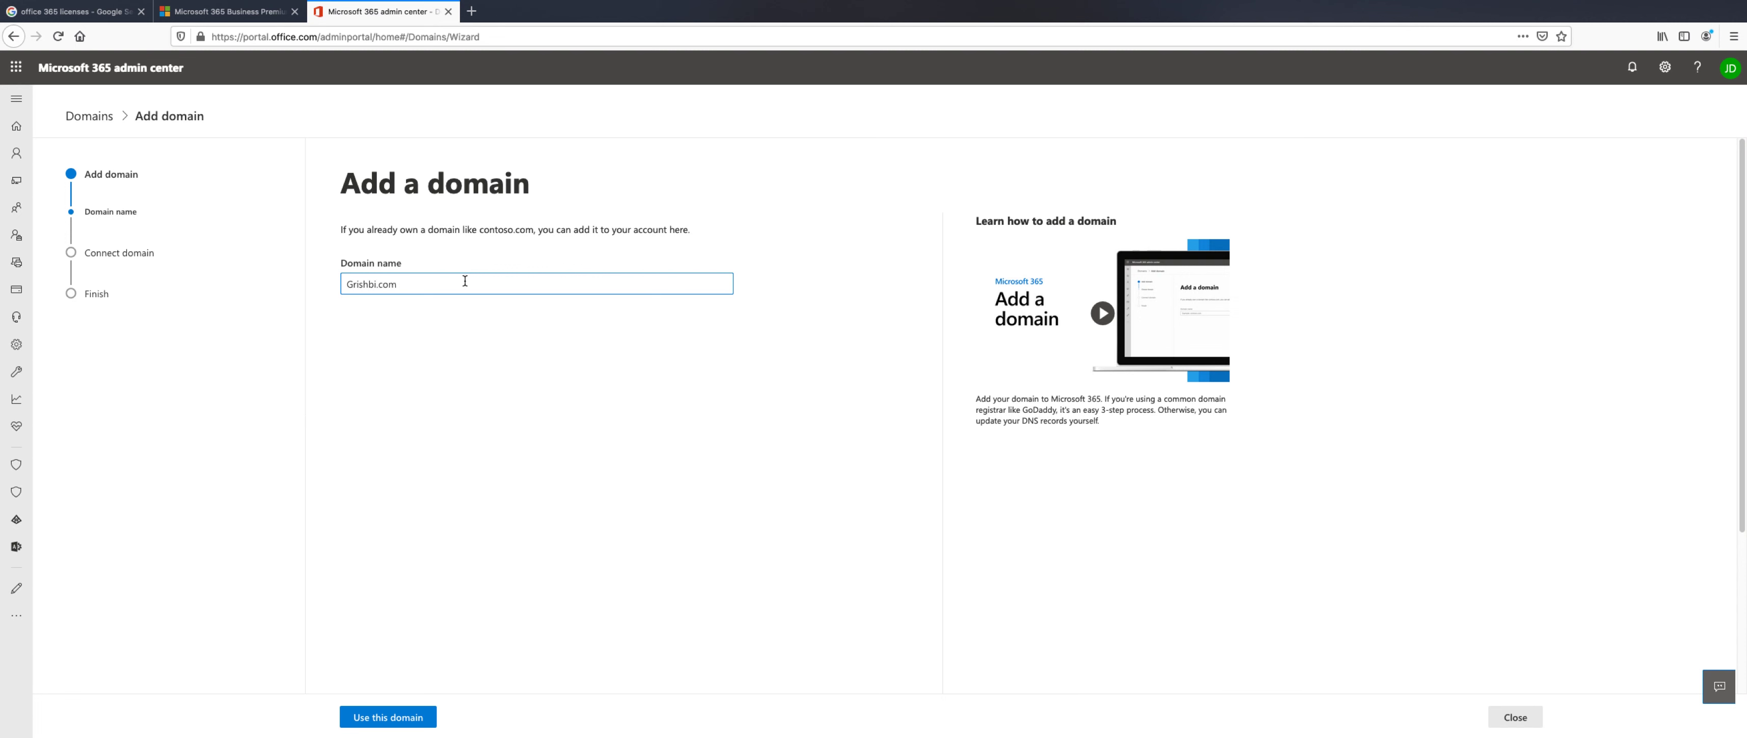
left_click(397, 716)
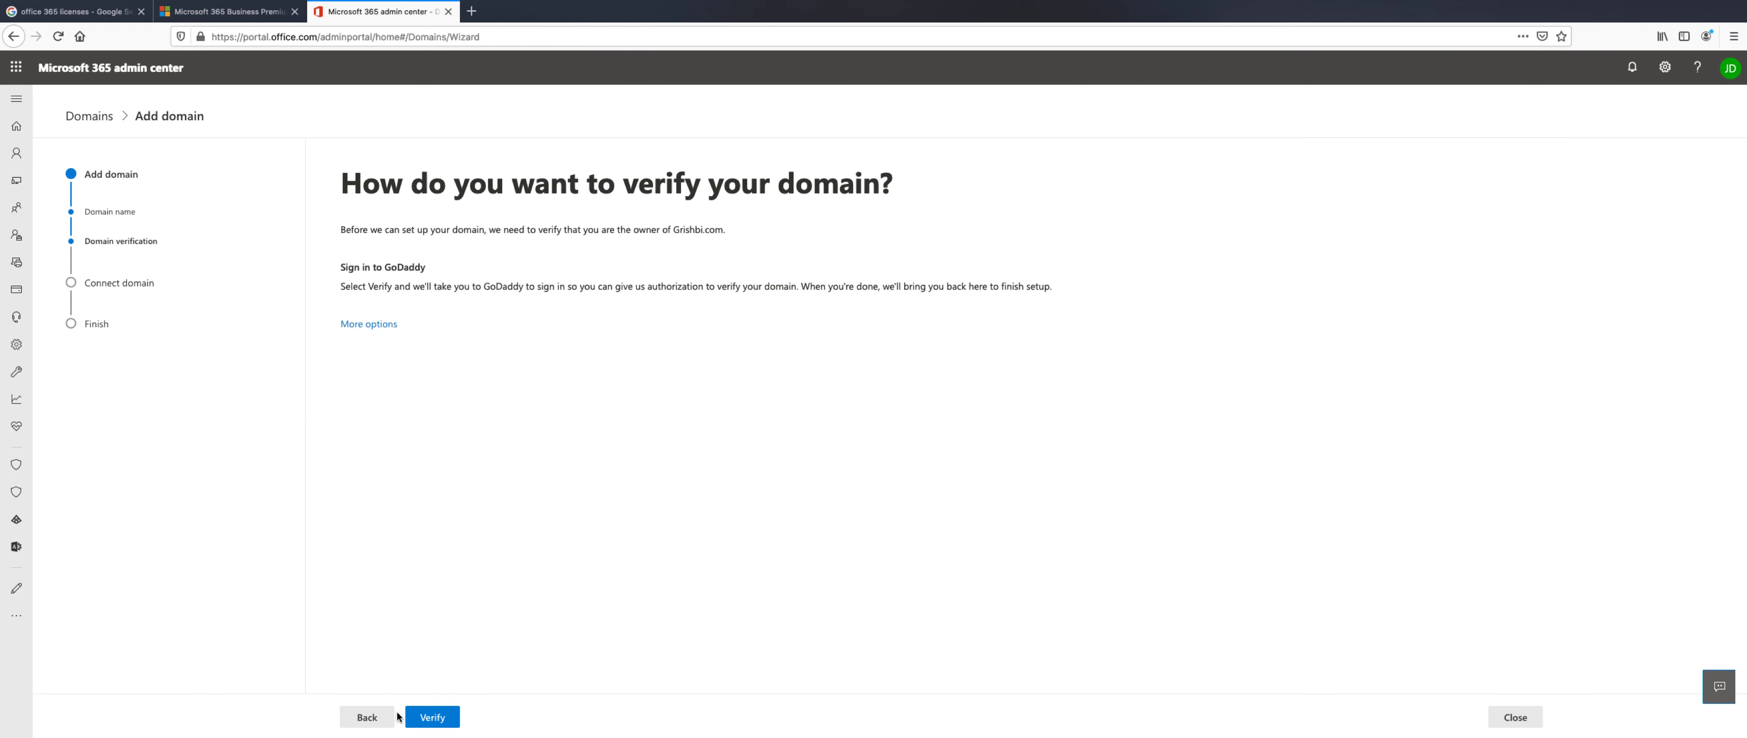
left_click(385, 326)
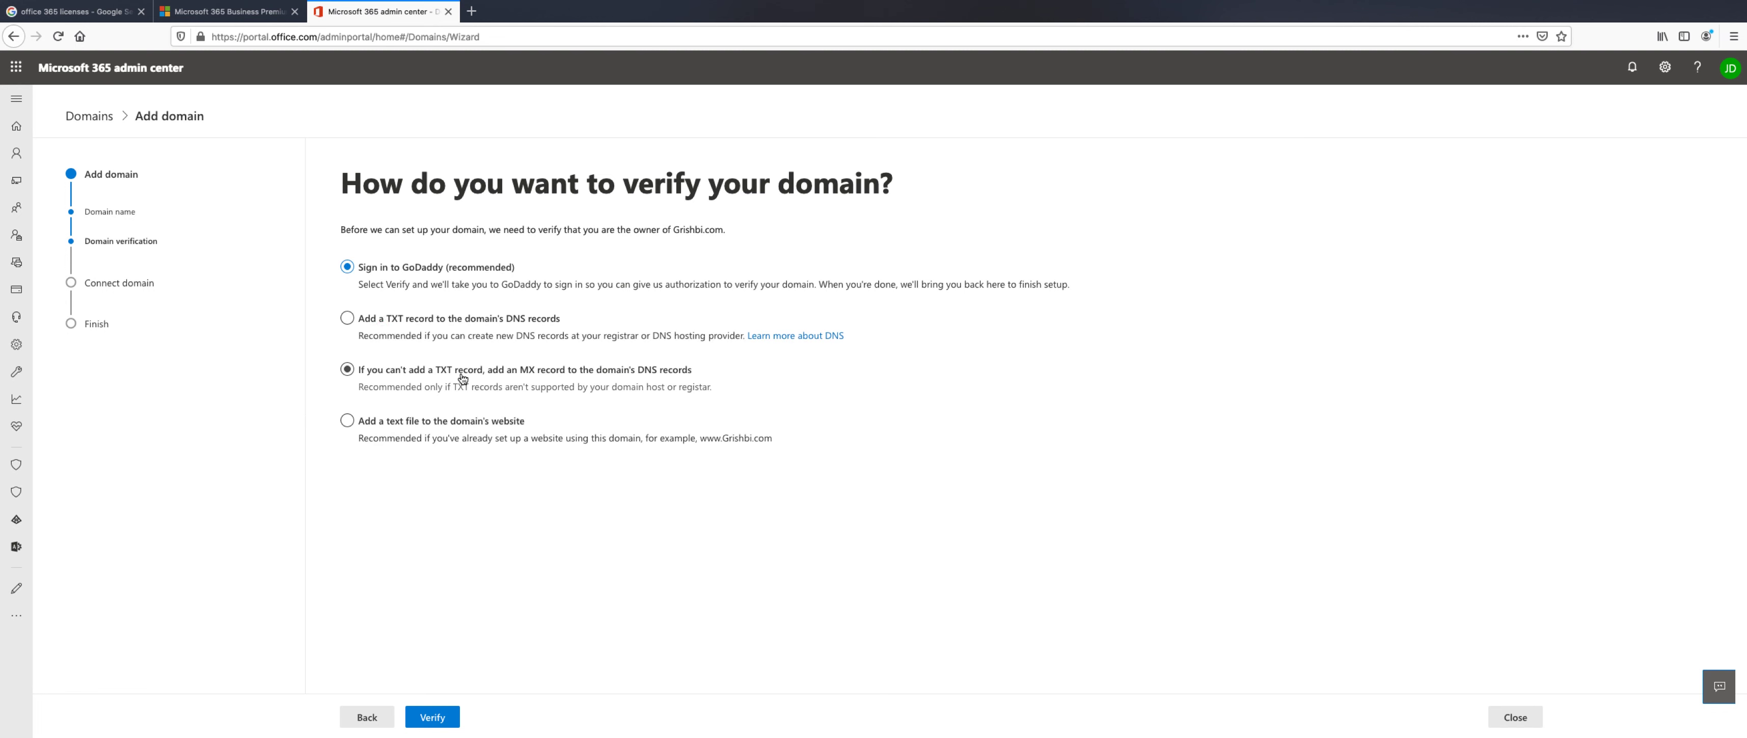
left_click(348, 319)
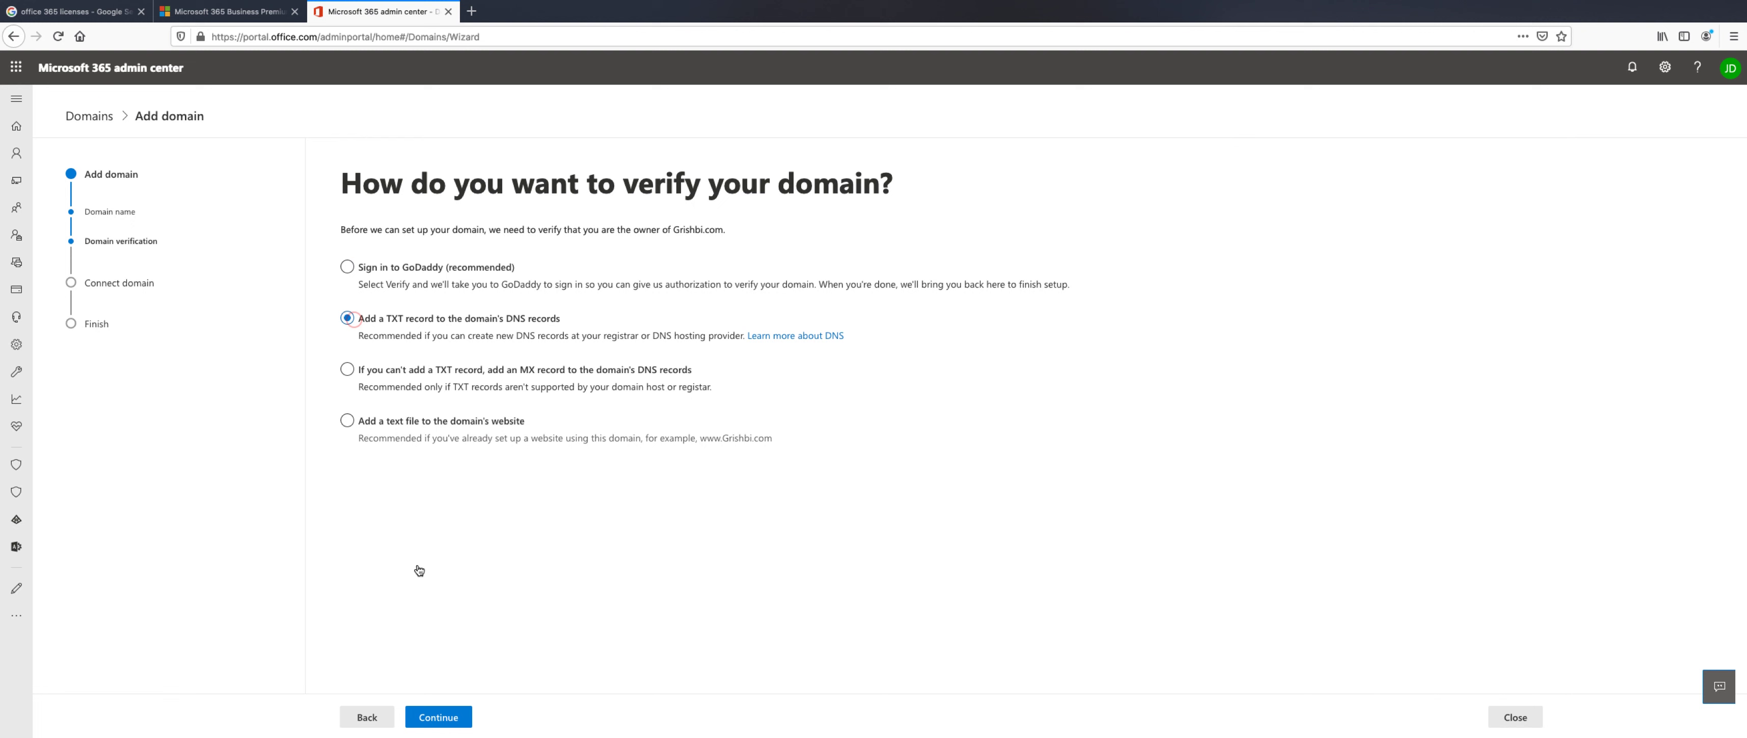
Copy the TXT verification value MS=ms80734740 from the Microsoft 365 details page.
left_click(438, 720)
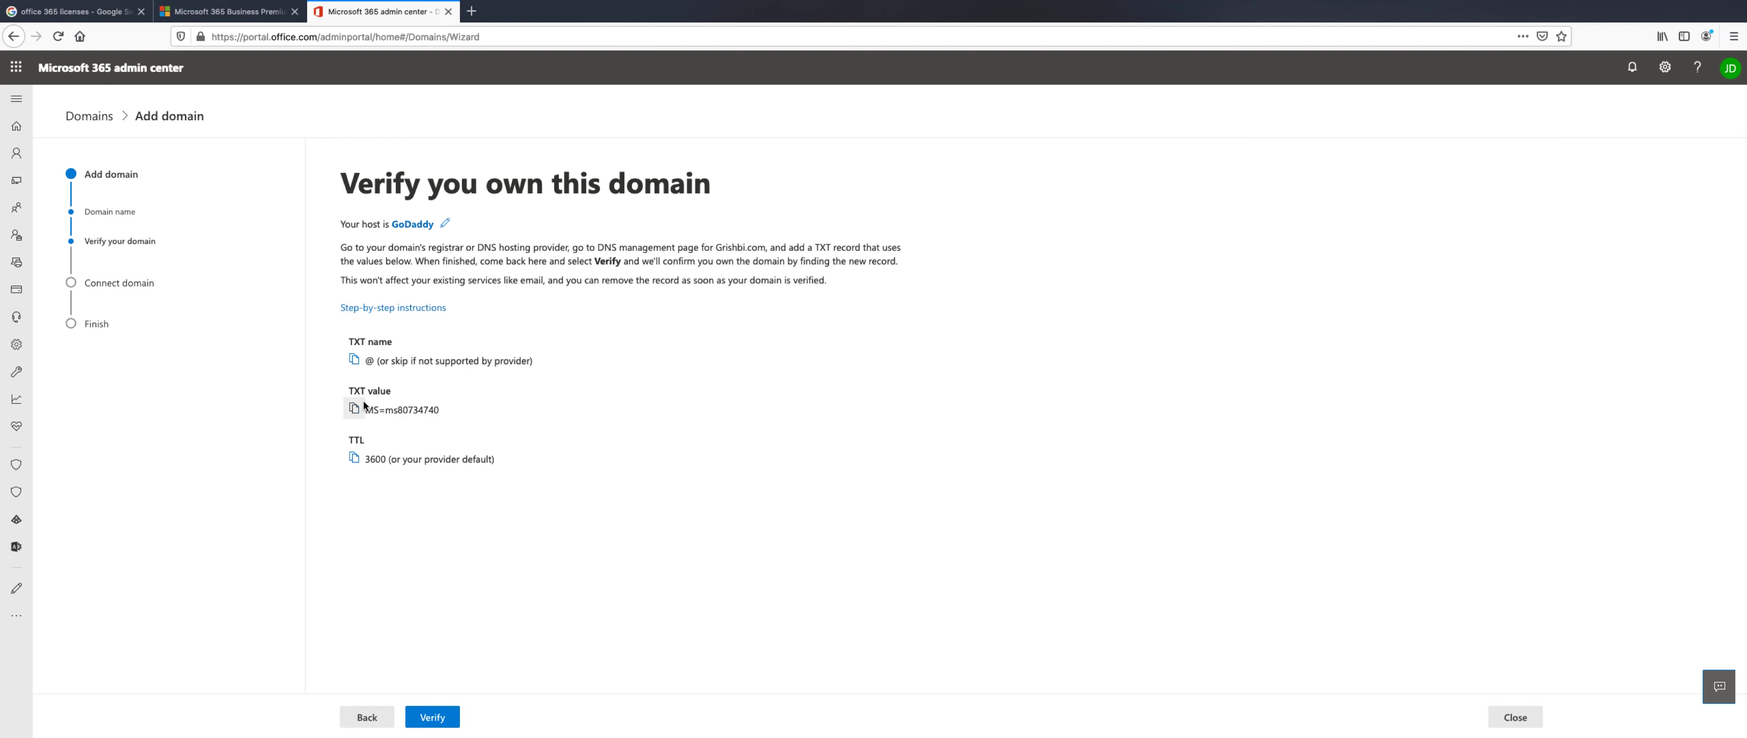
left_click_drag(435, 411, 364, 410)
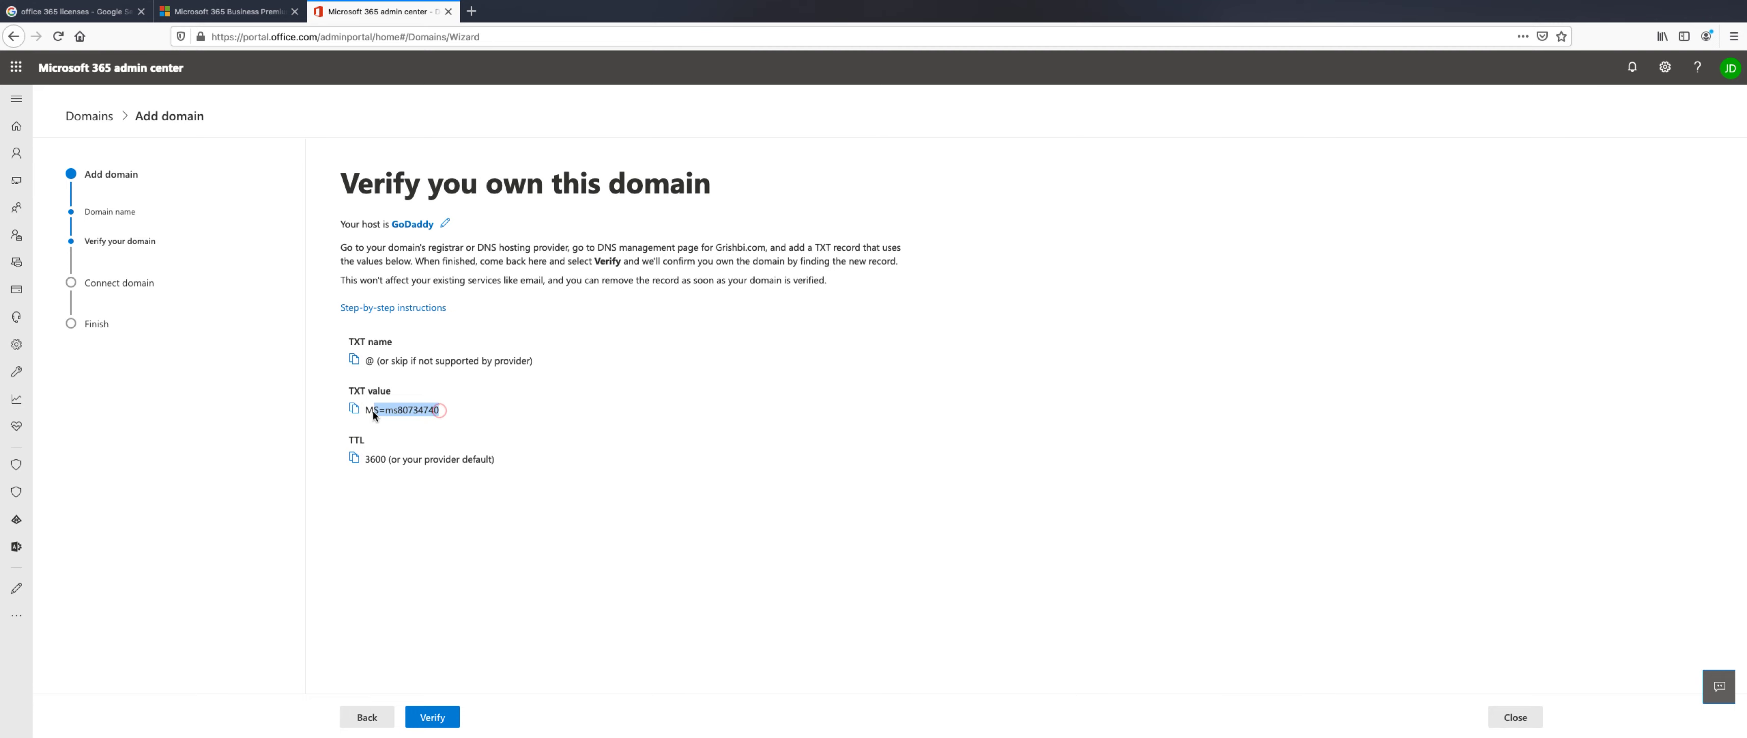
right_click(413, 409)
left_click(611, 410)
Paste MS=ms80734740 into the GoDaddy TXT Value field, then return to the verification page.
key("super+Tab")
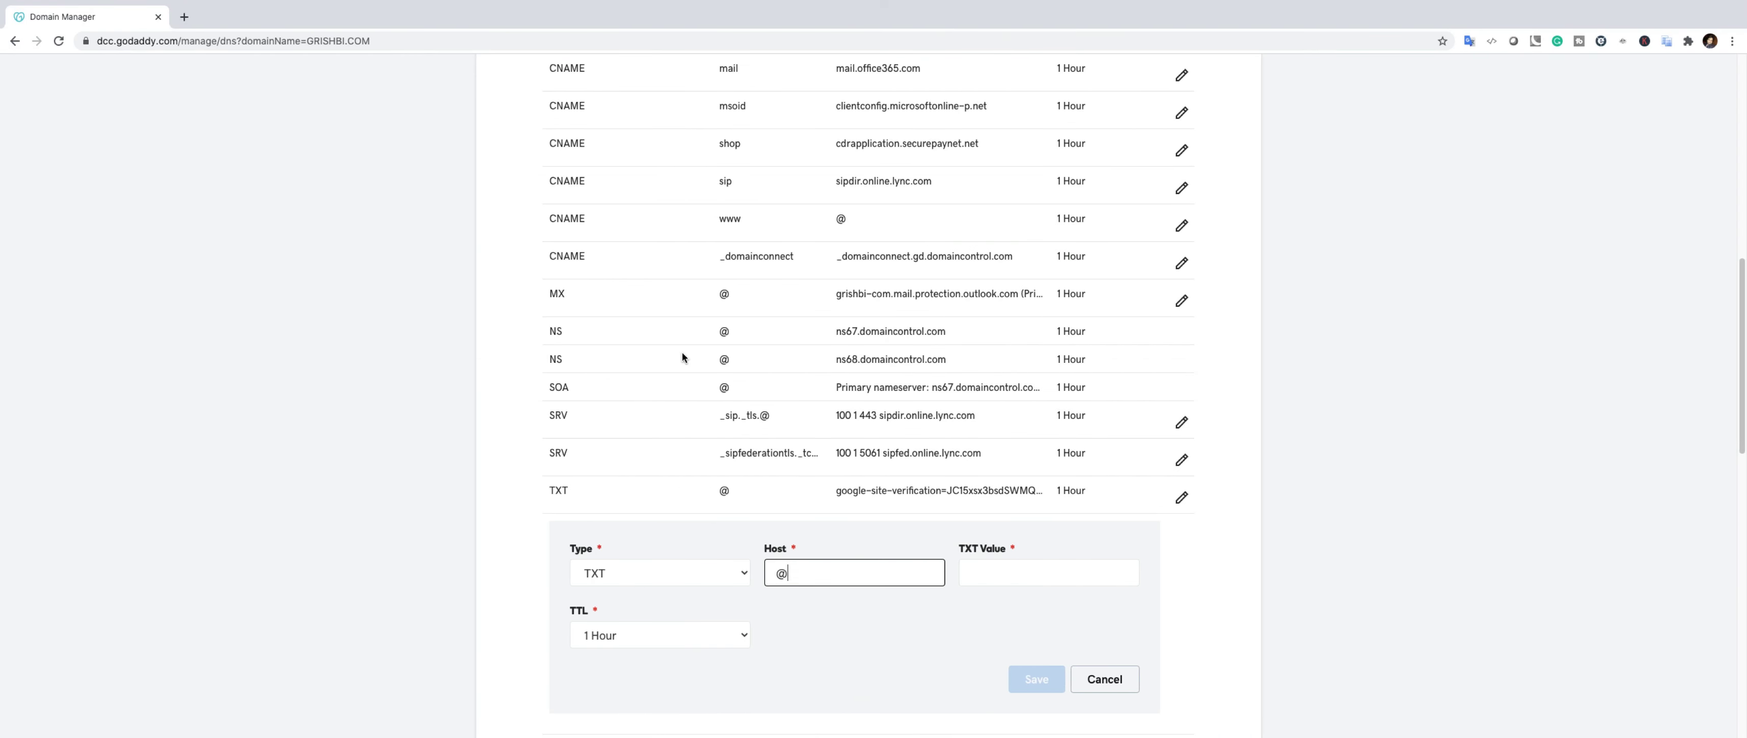
left_click(978, 575)
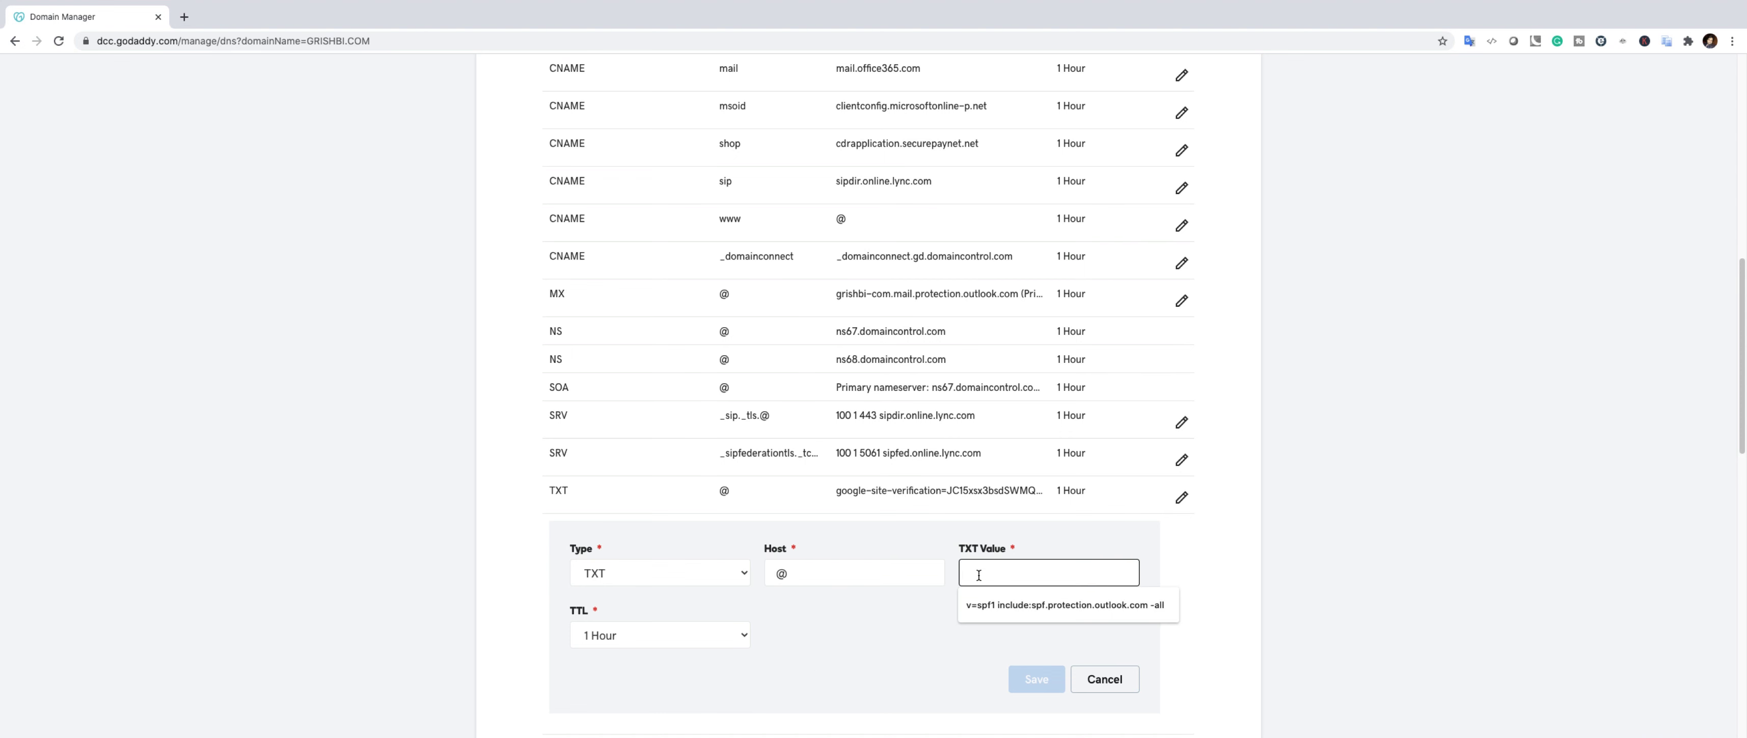
key("super+v")
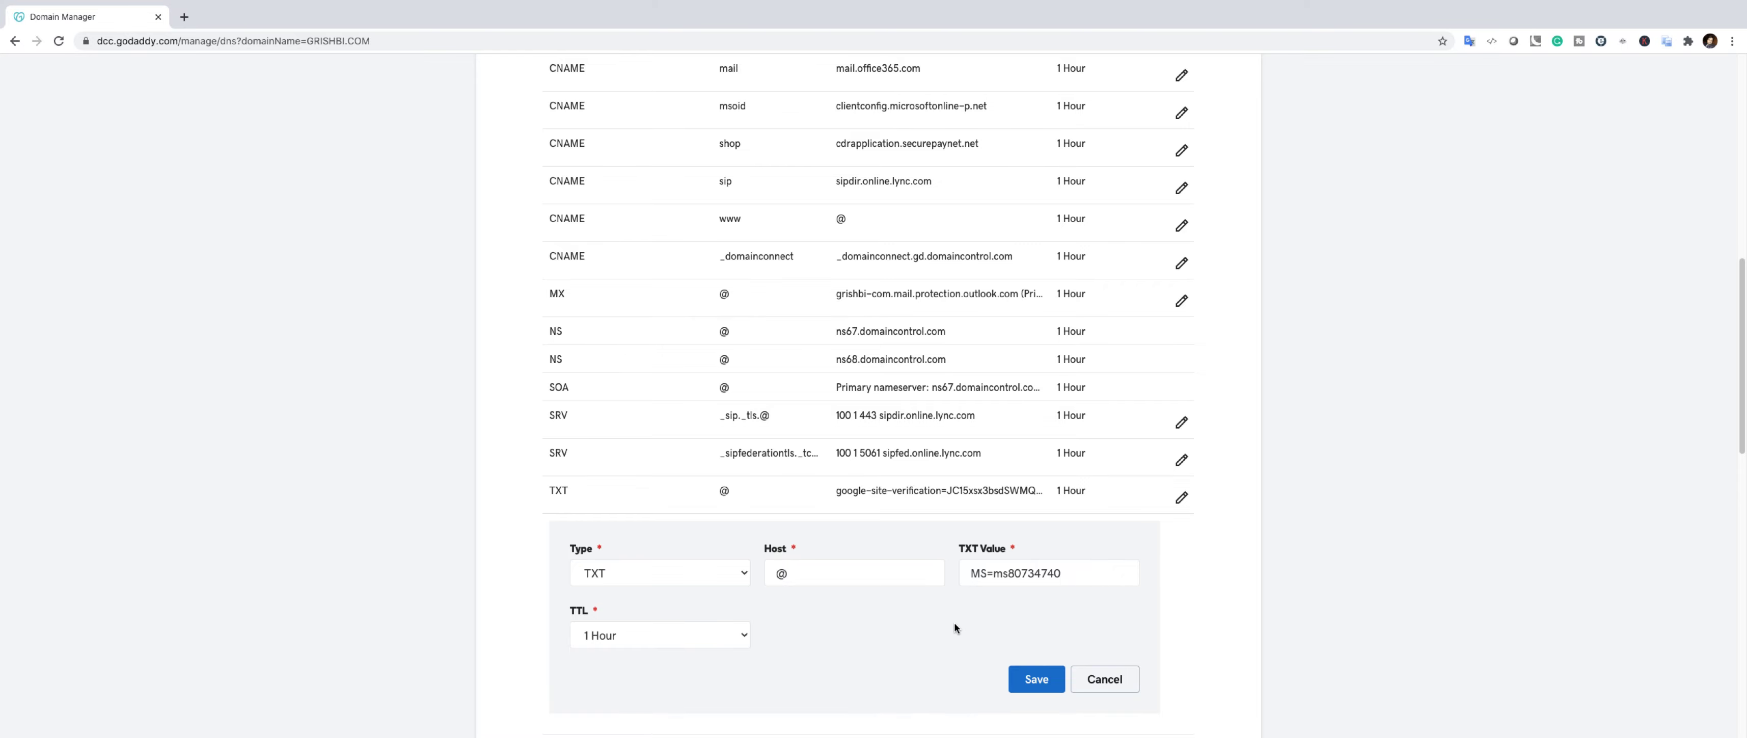
key("super+Tab")
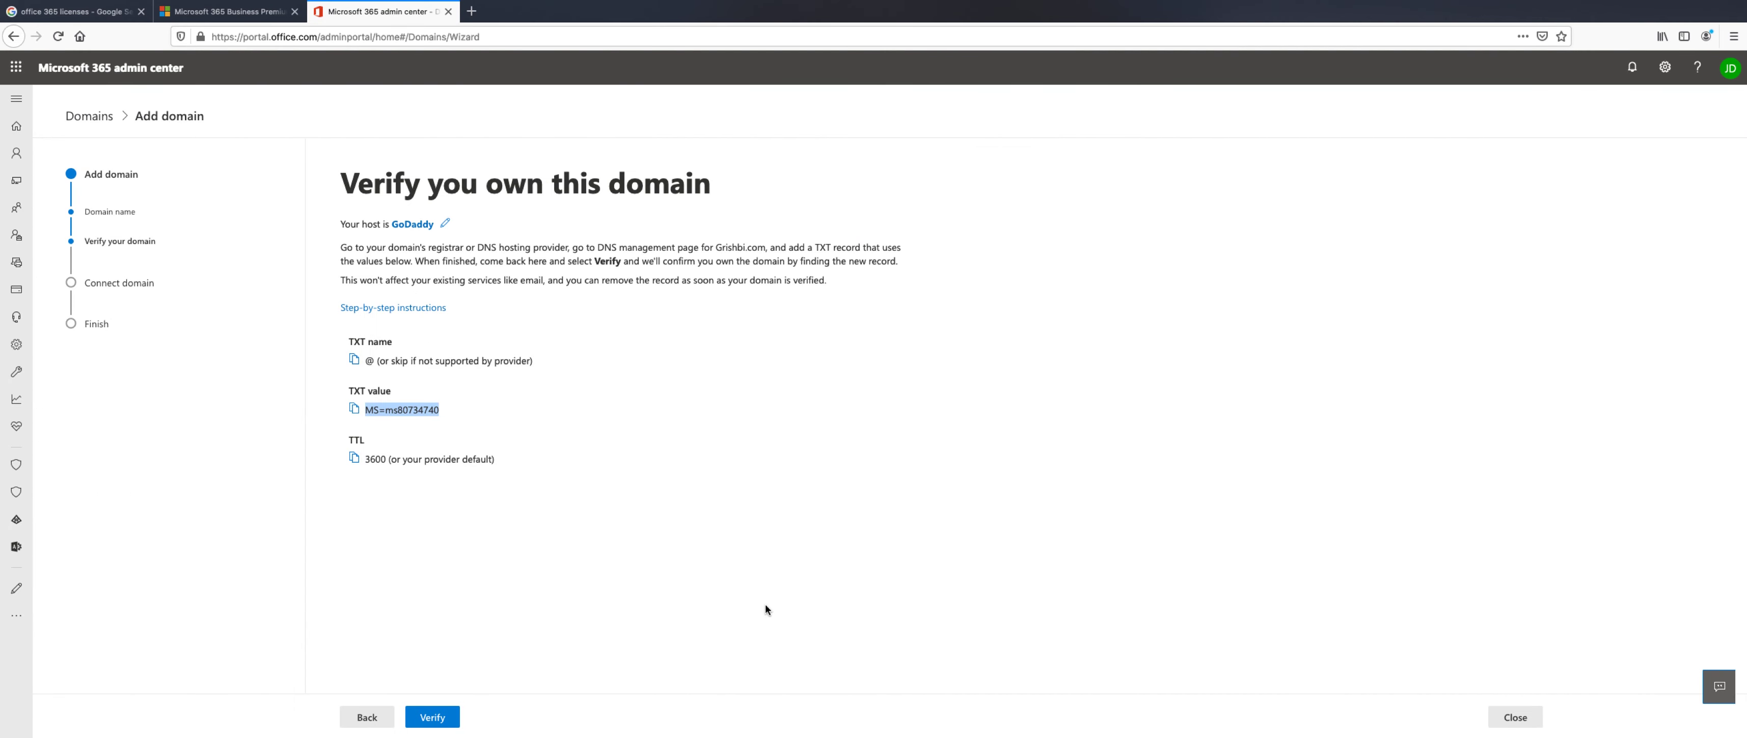
key("super+Tab")
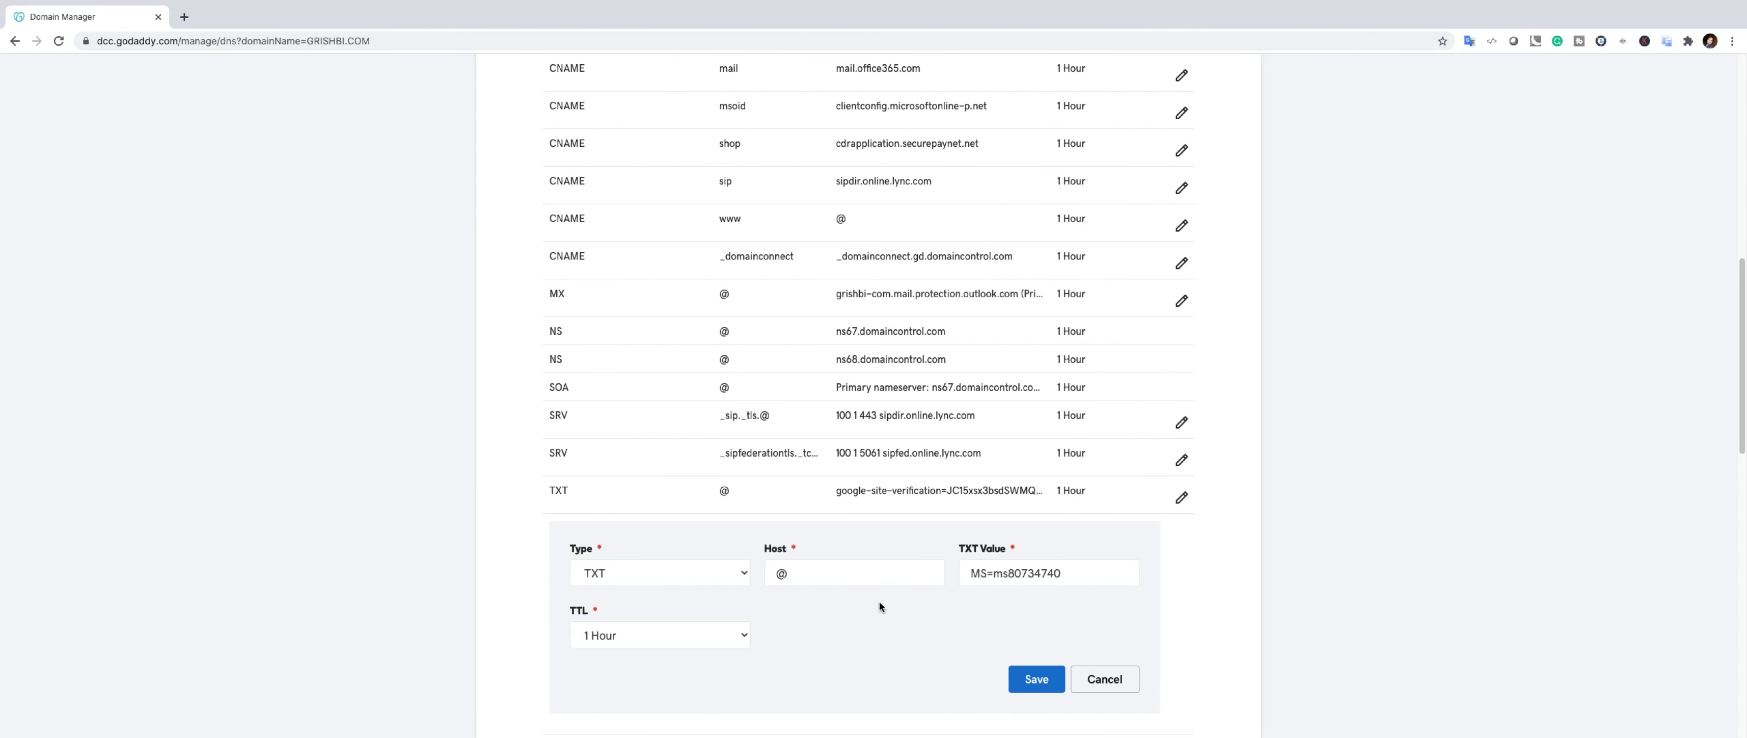
key("super+Tab")
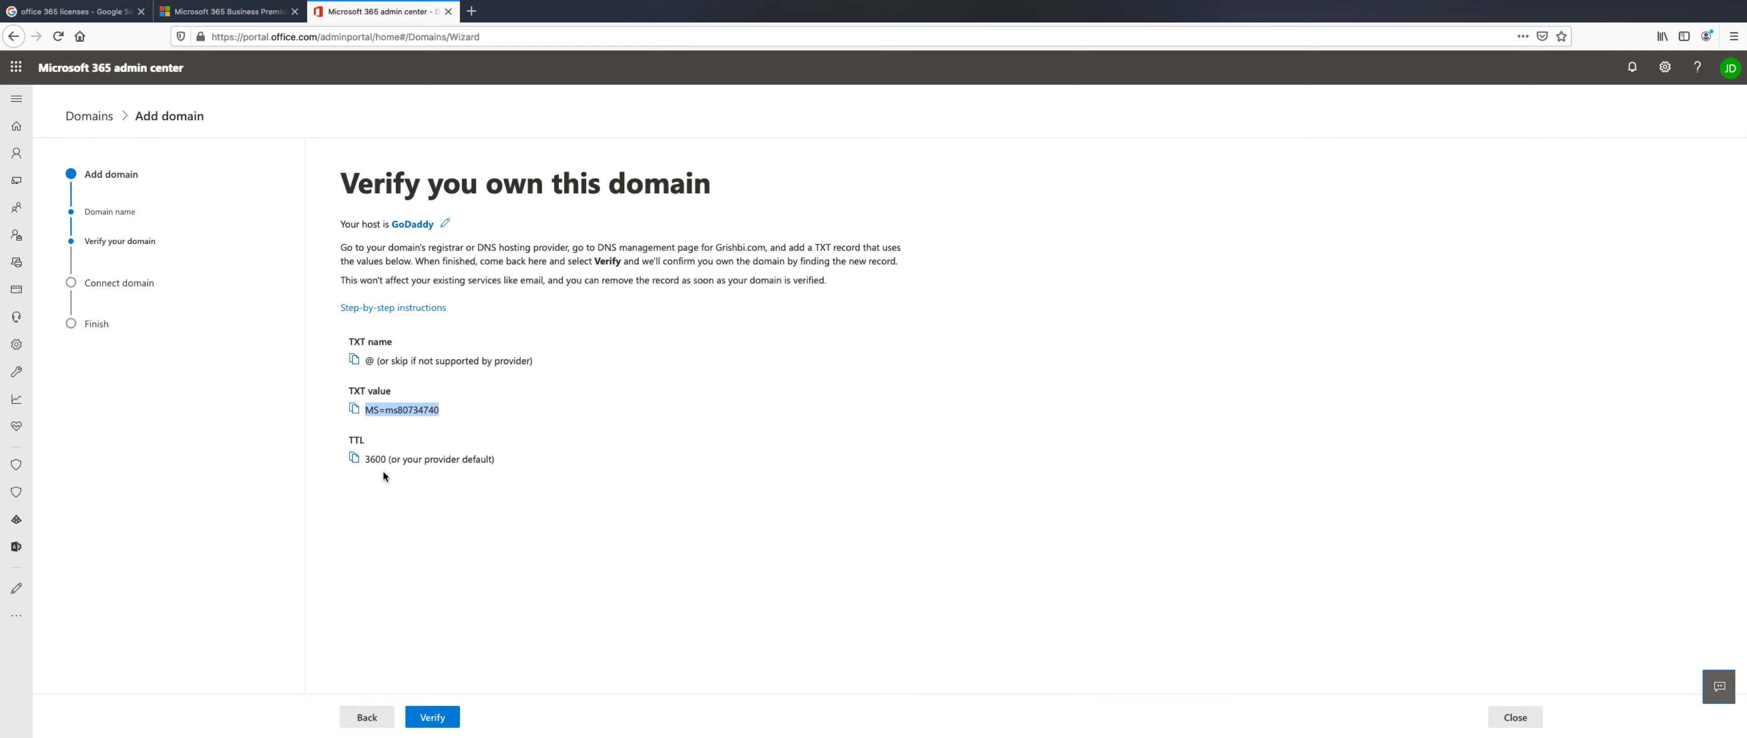
Return to the GoDaddy DNS tab with the unsaved TXT record form.
key("ctrl+Left")
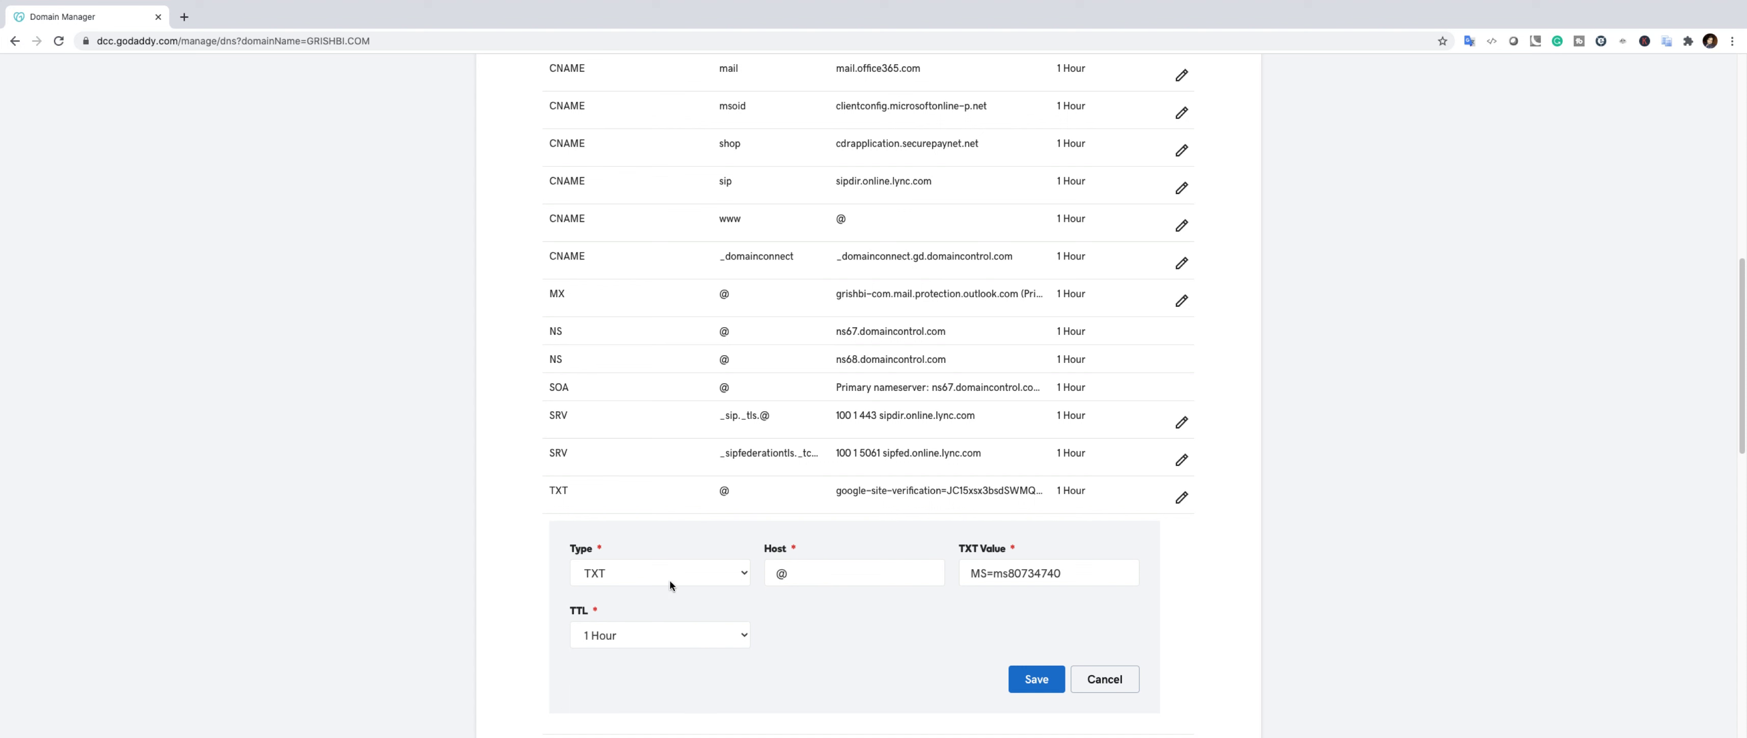
Try a custom 60-second TTL, then reset the TTL to 1 Hour.
left_click(713, 637)
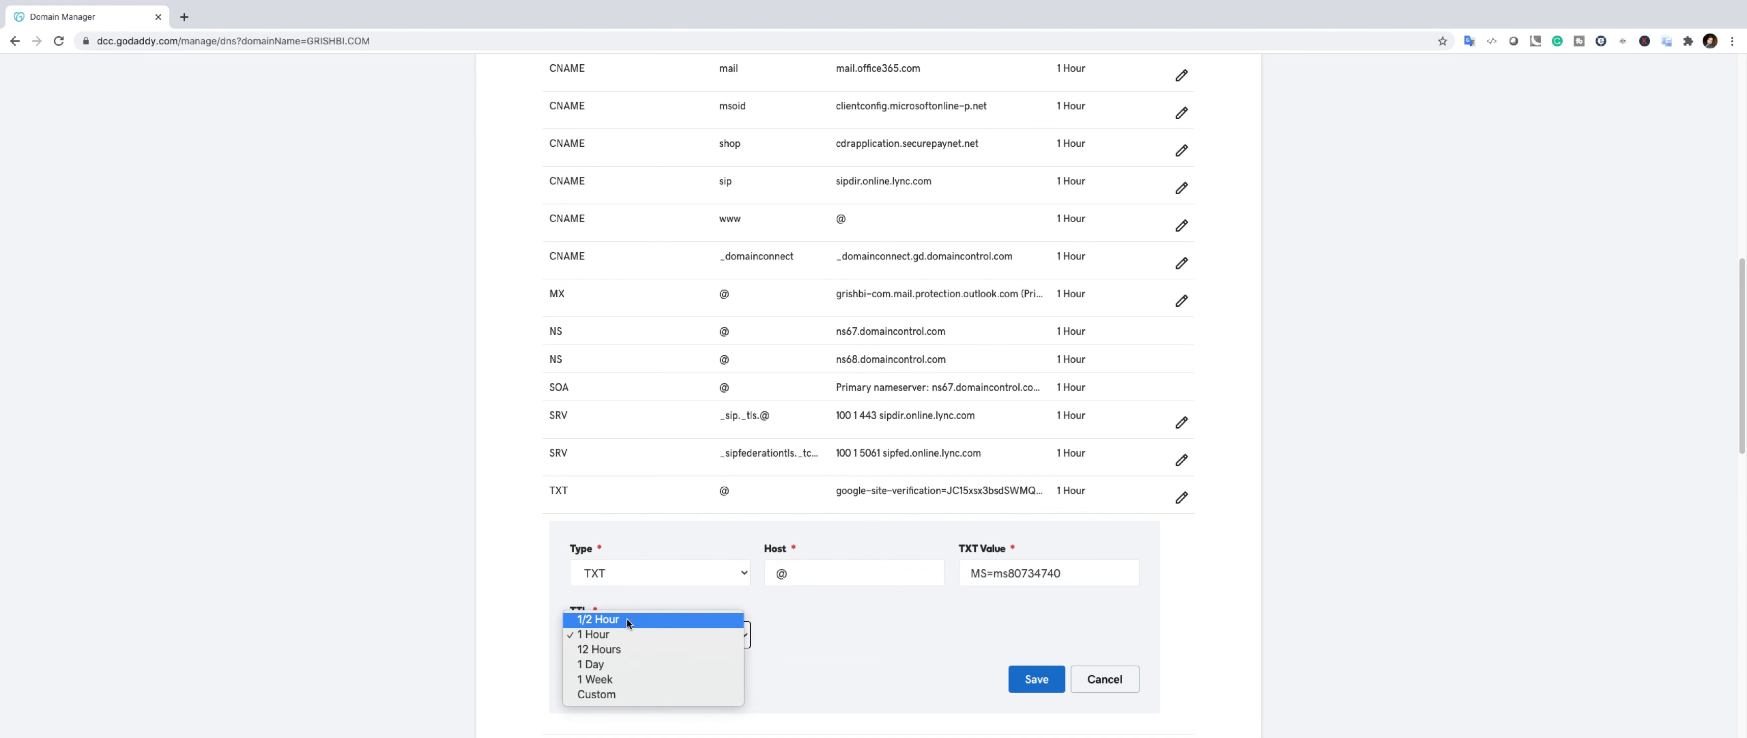
left_click(602, 694)
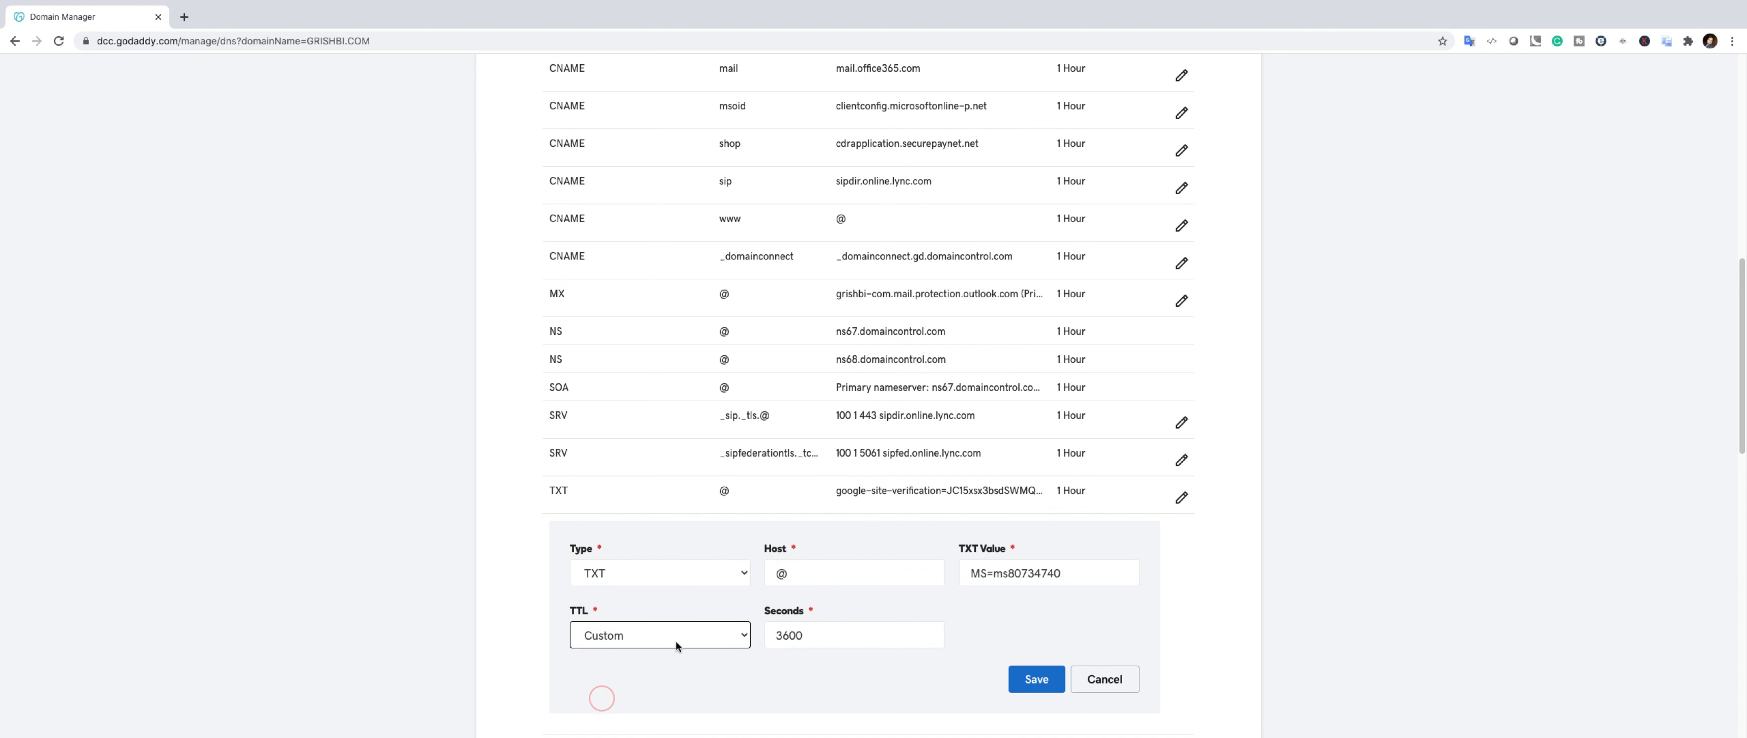
left_click(814, 636)
double_click(812, 635)
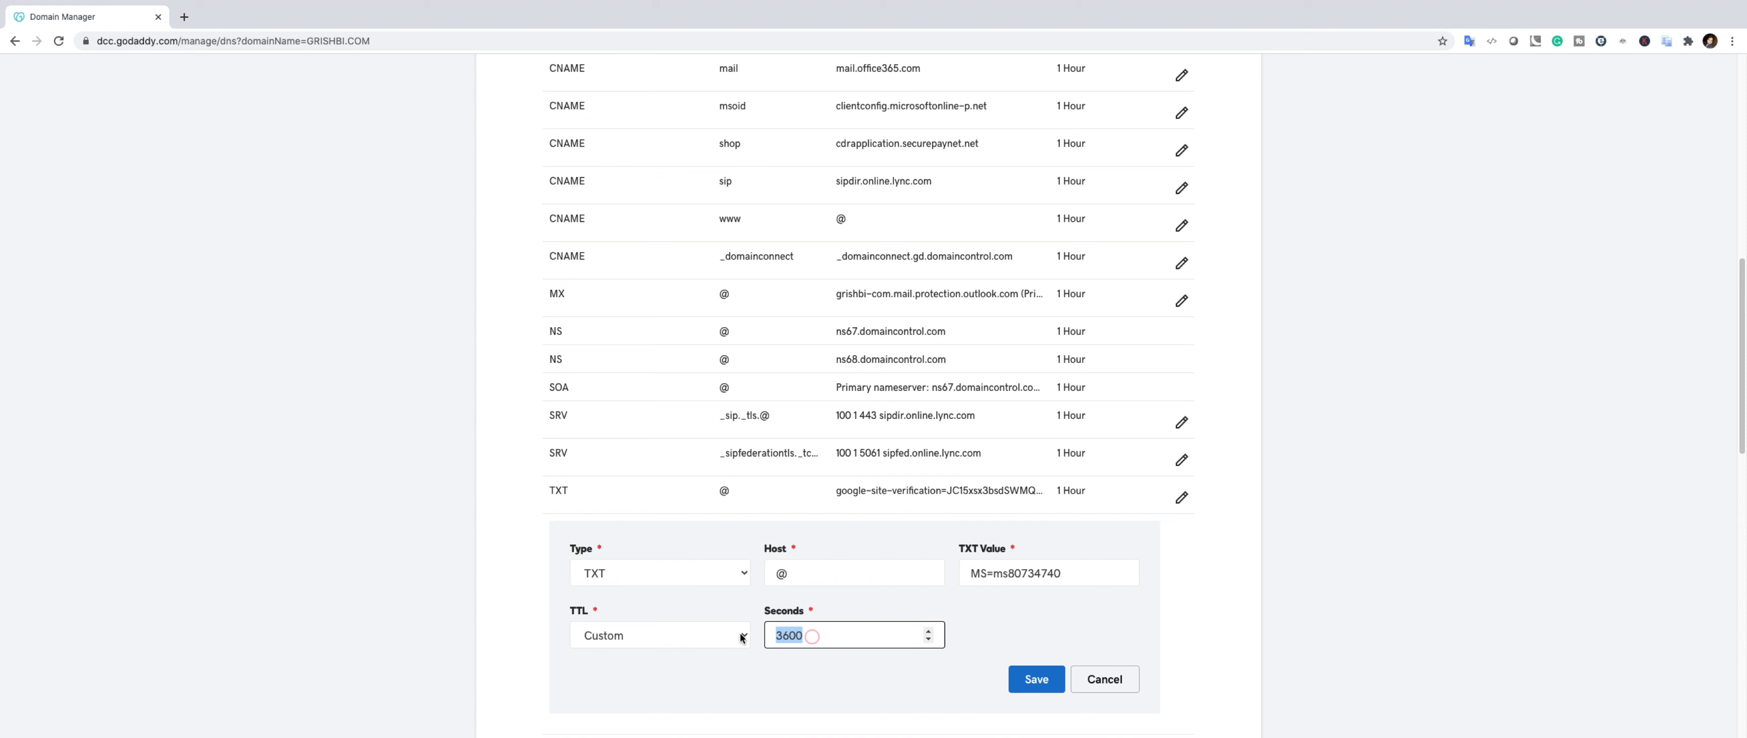
type("60")
left_click(673, 631)
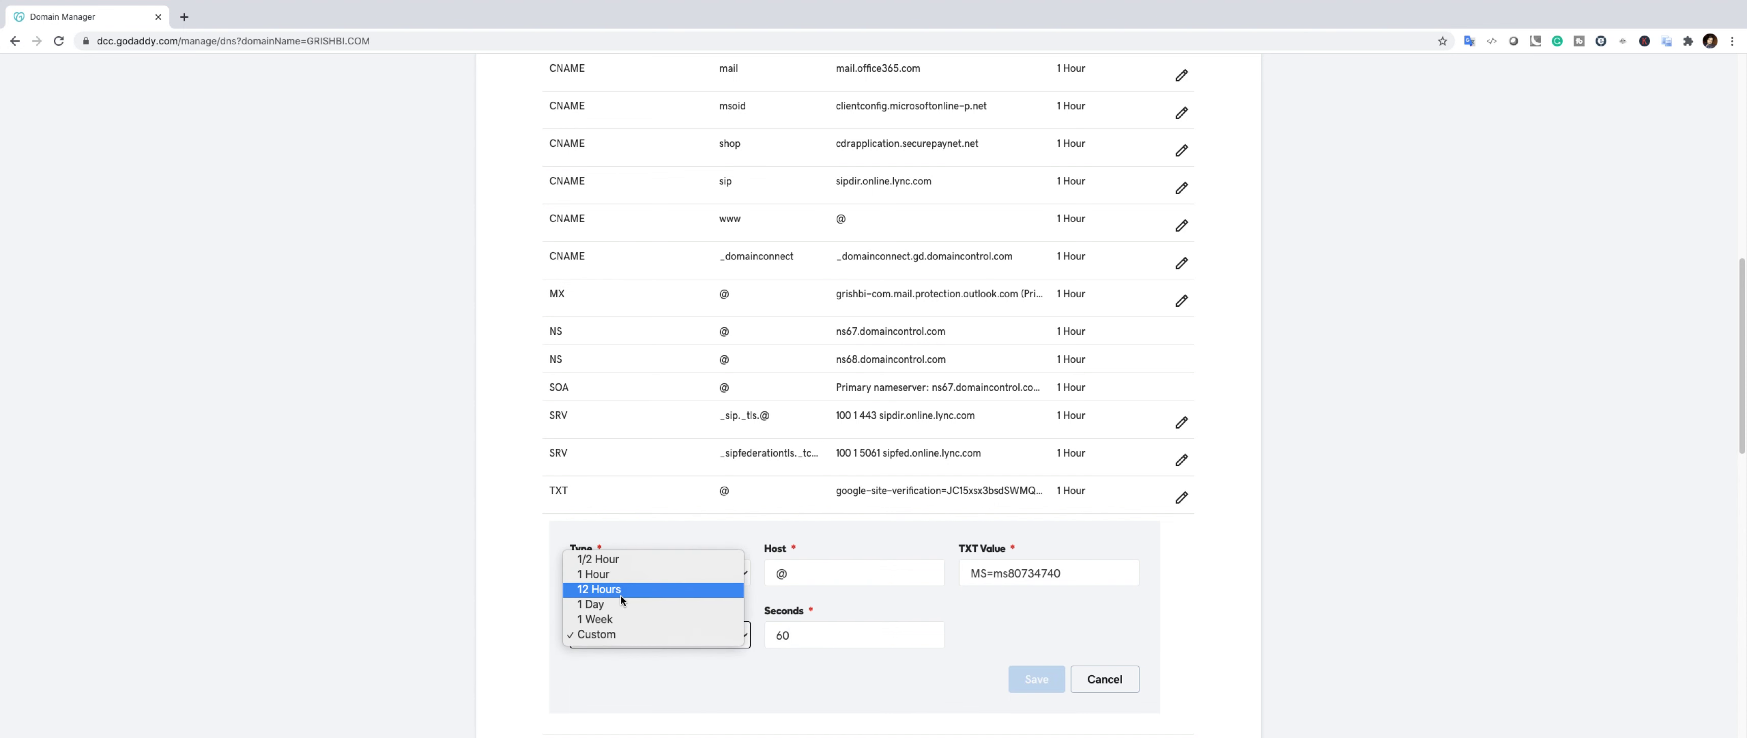
left_click(623, 576)
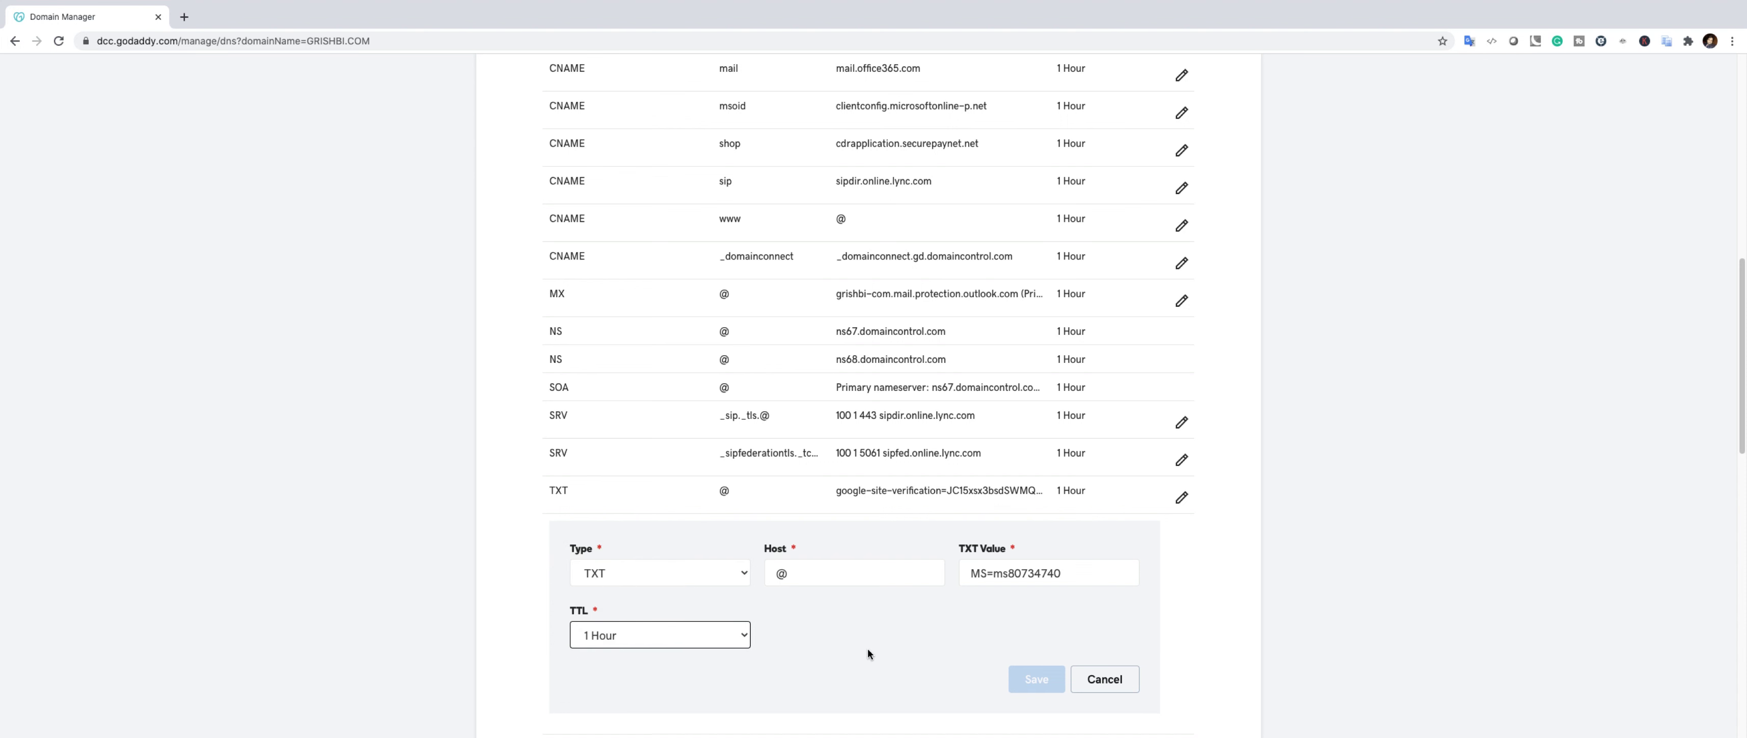
left_click(1024, 633)
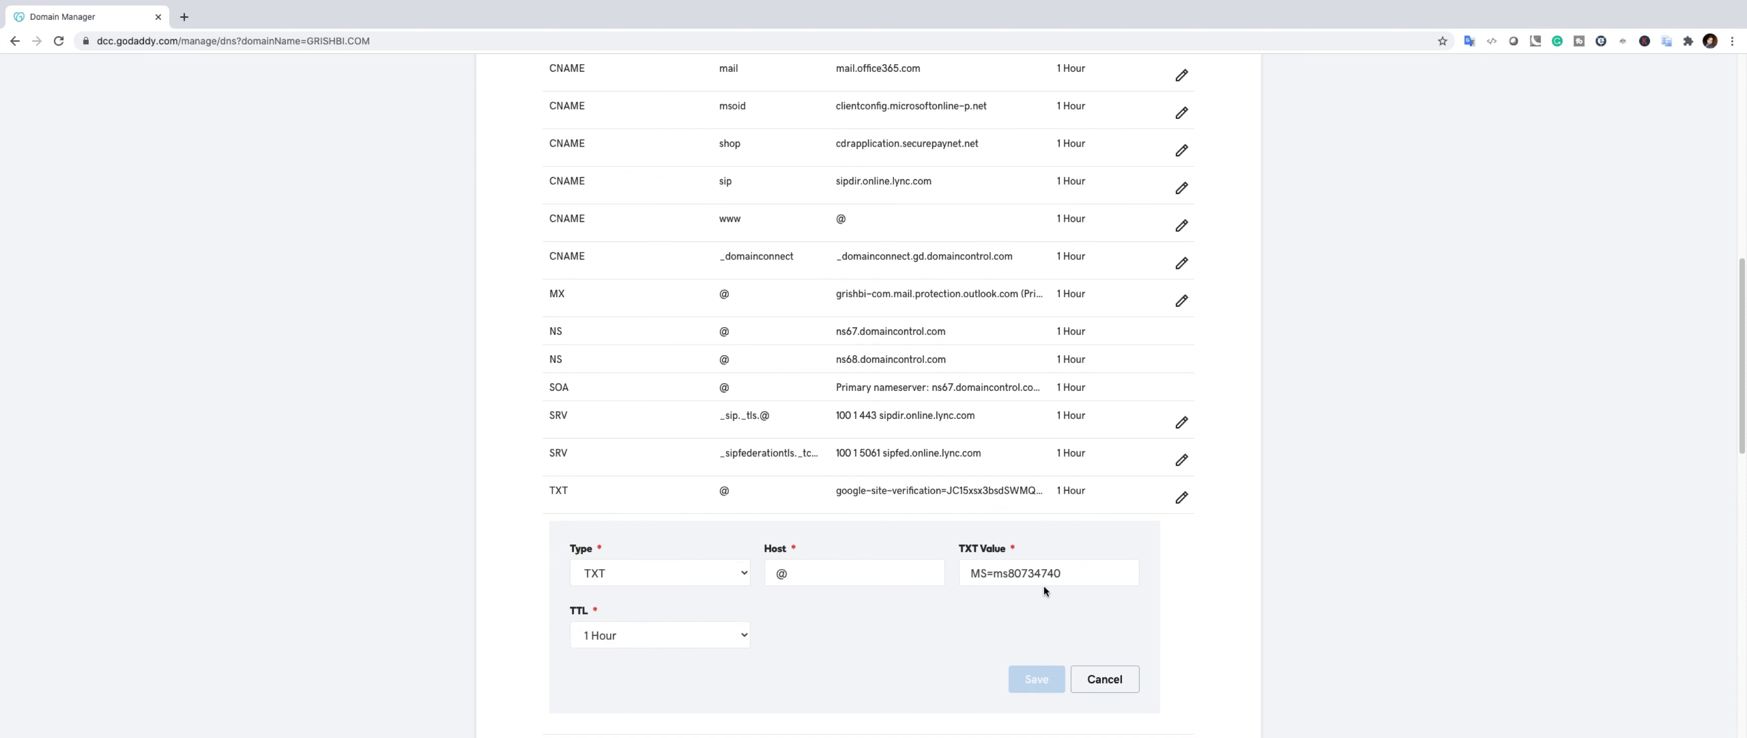
Clear the @ from Host and check the TXT value MS=ms80734740.
left_click(1096, 573)
left_click(805, 572)
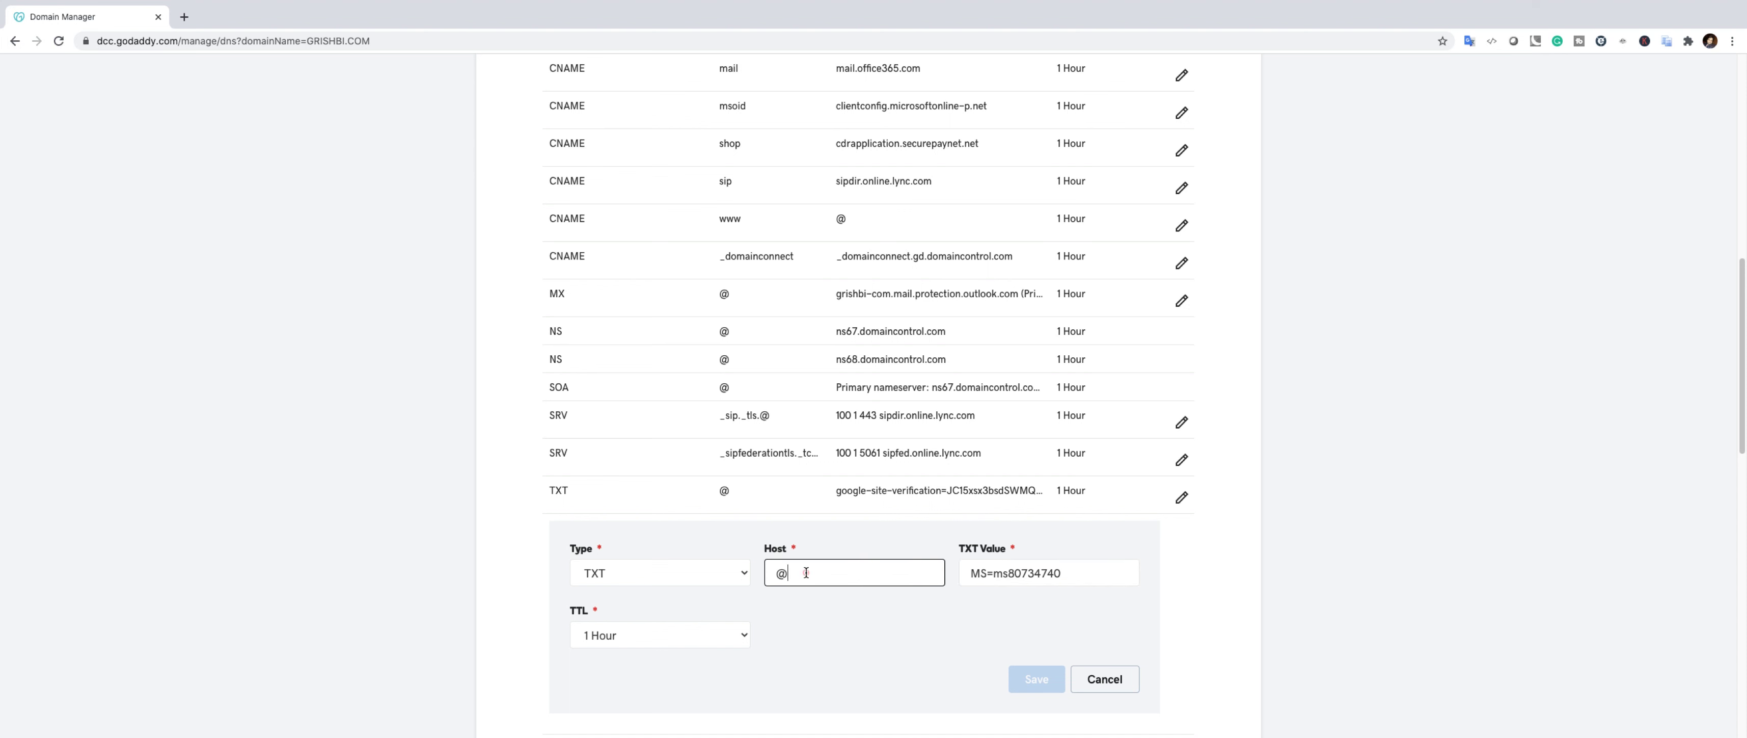
key("BackSpace")
left_click(814, 617)
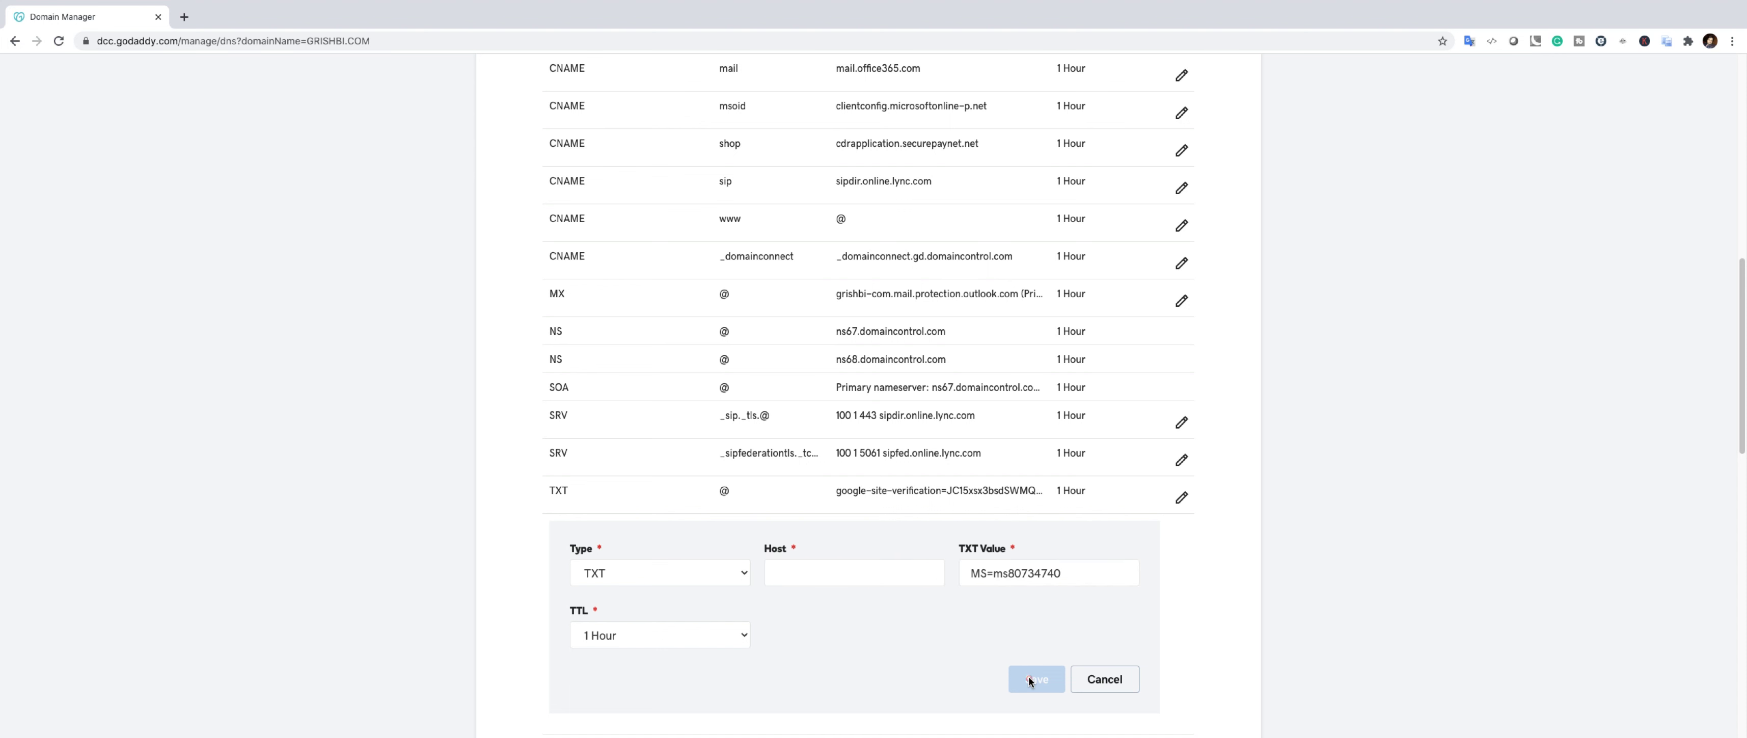
left_click(1066, 565)
left_click(969, 573)
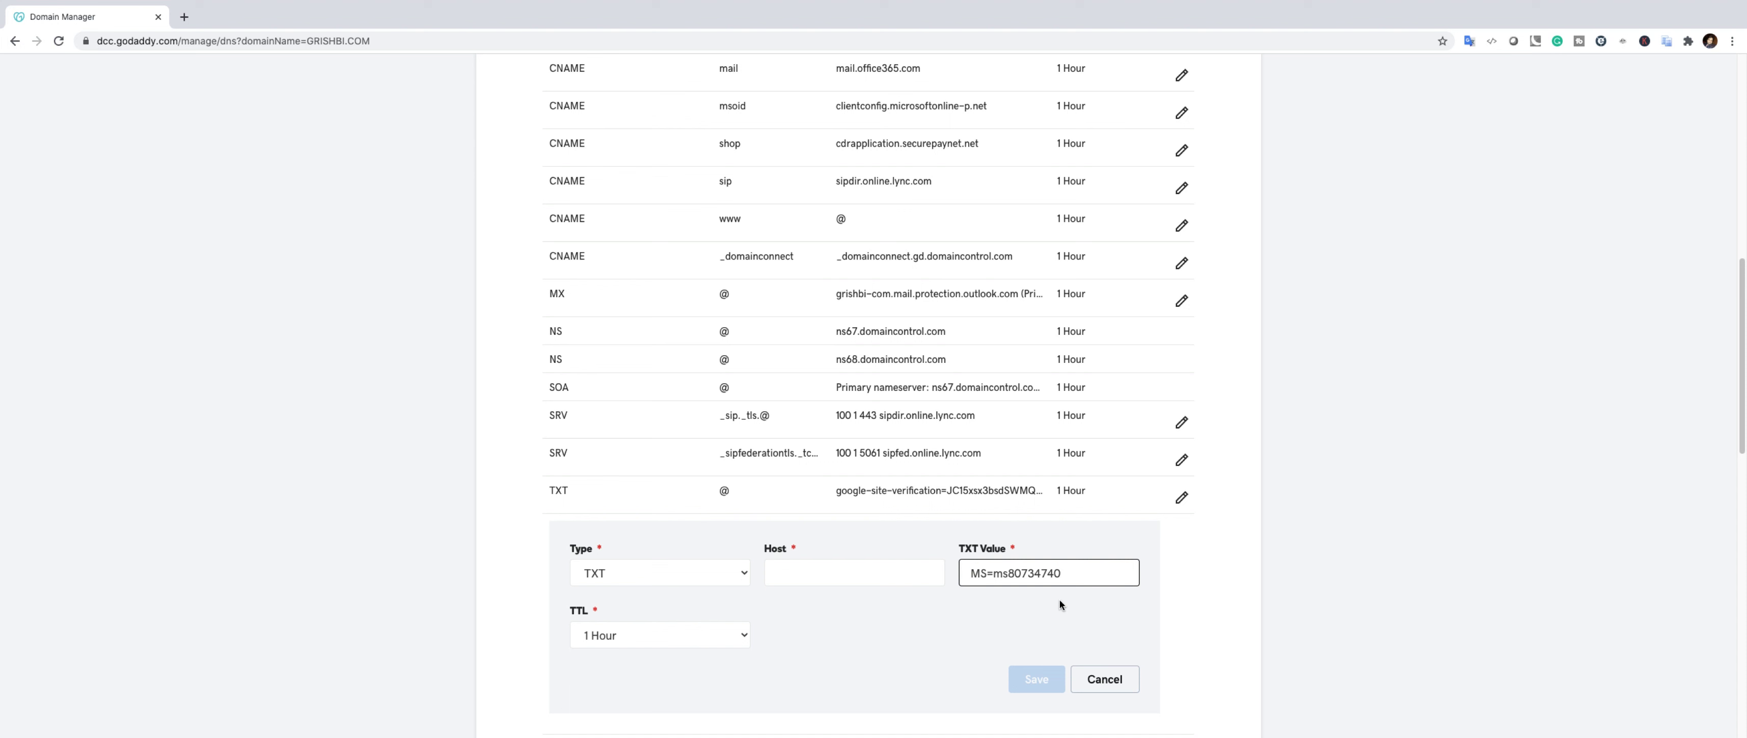
Discard the unsaved form and start a new DNS record of type TXT.
left_click(1099, 678)
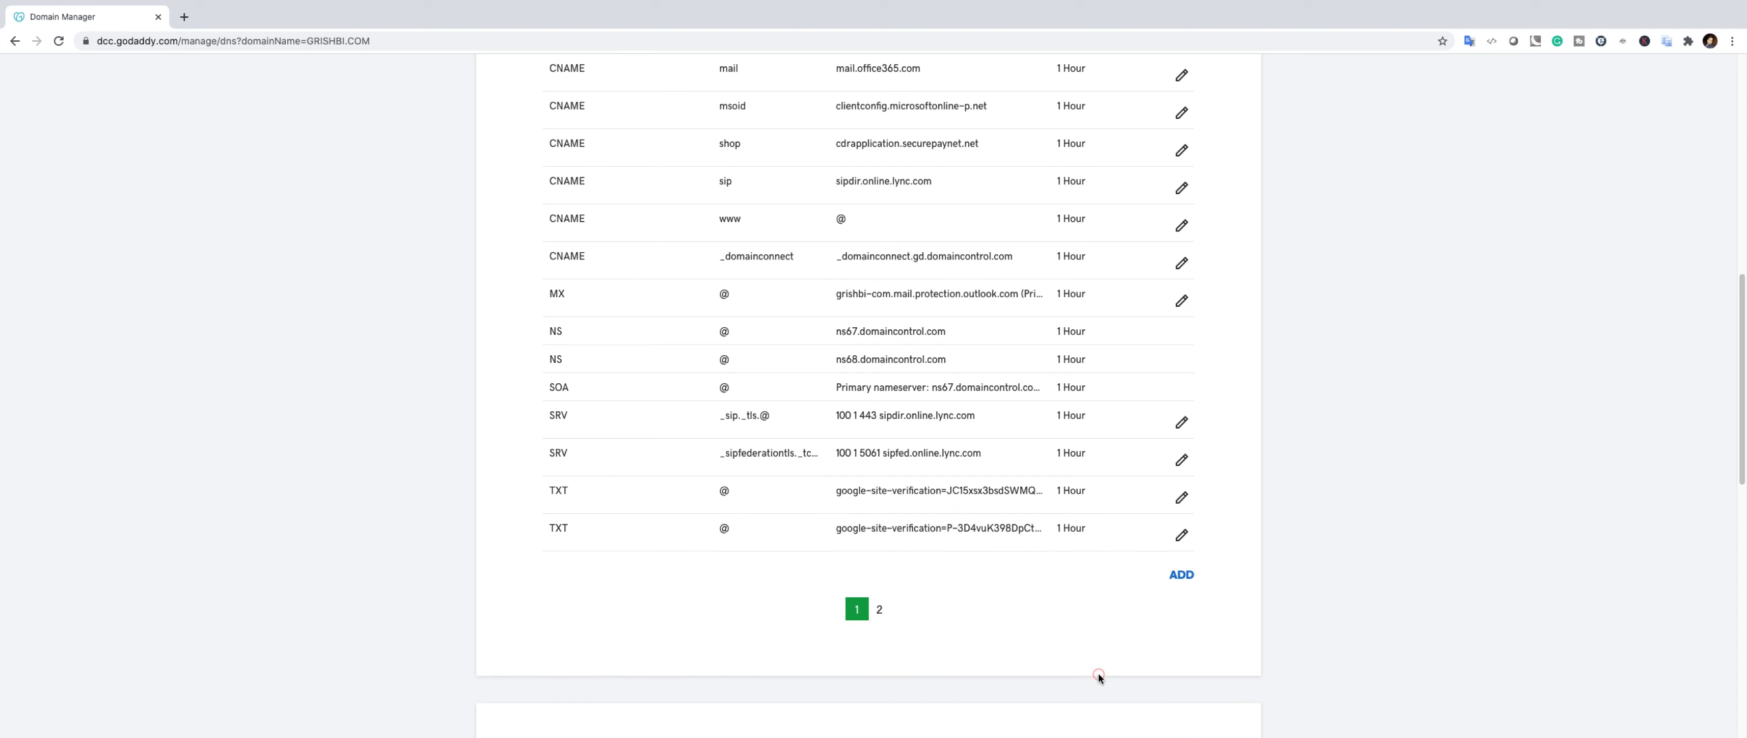
left_click(1181, 574)
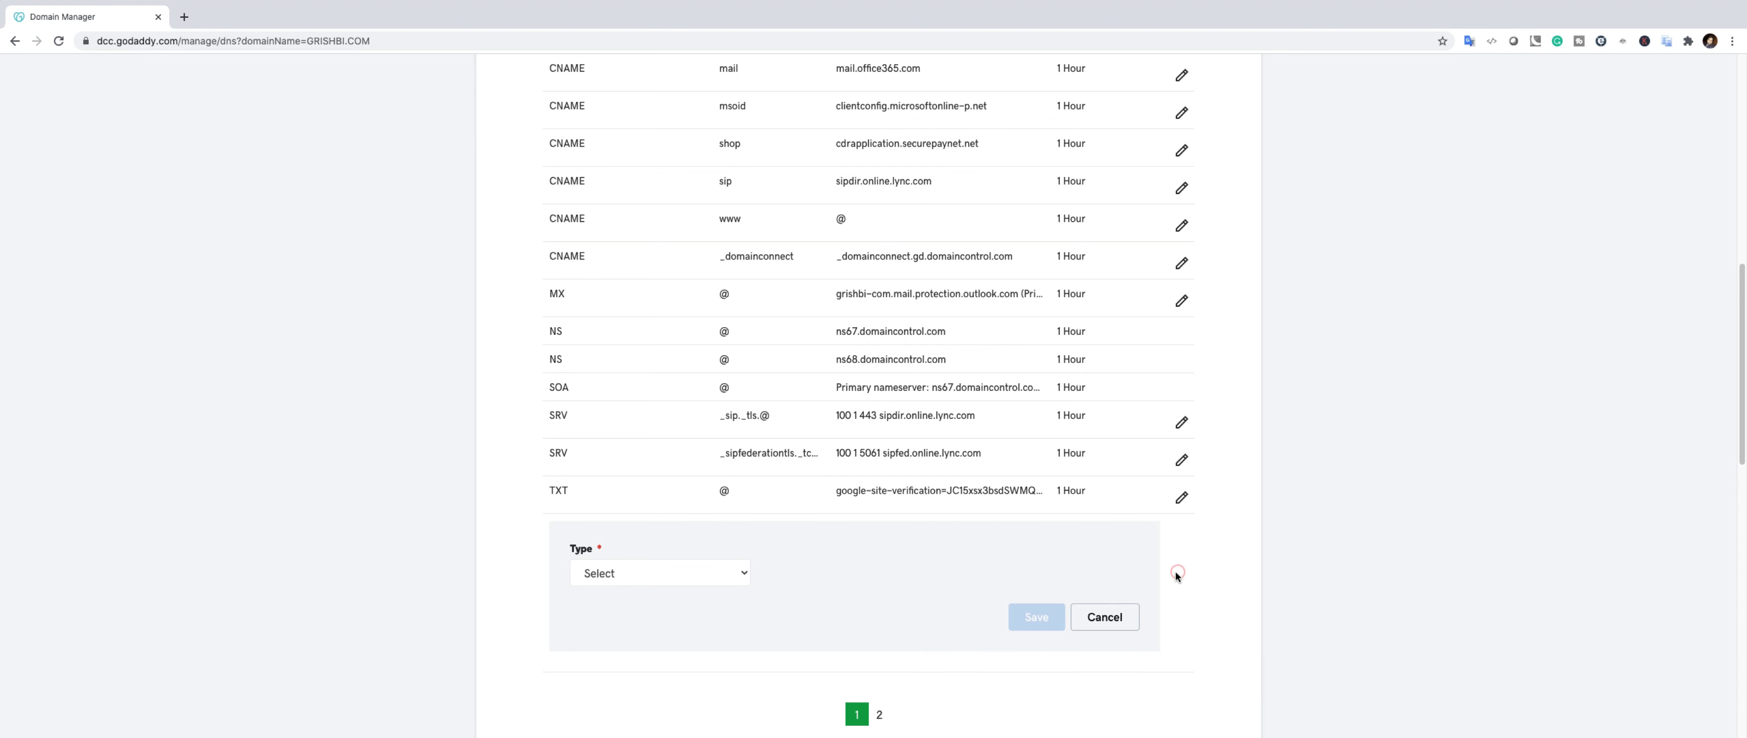
left_click(634, 571)
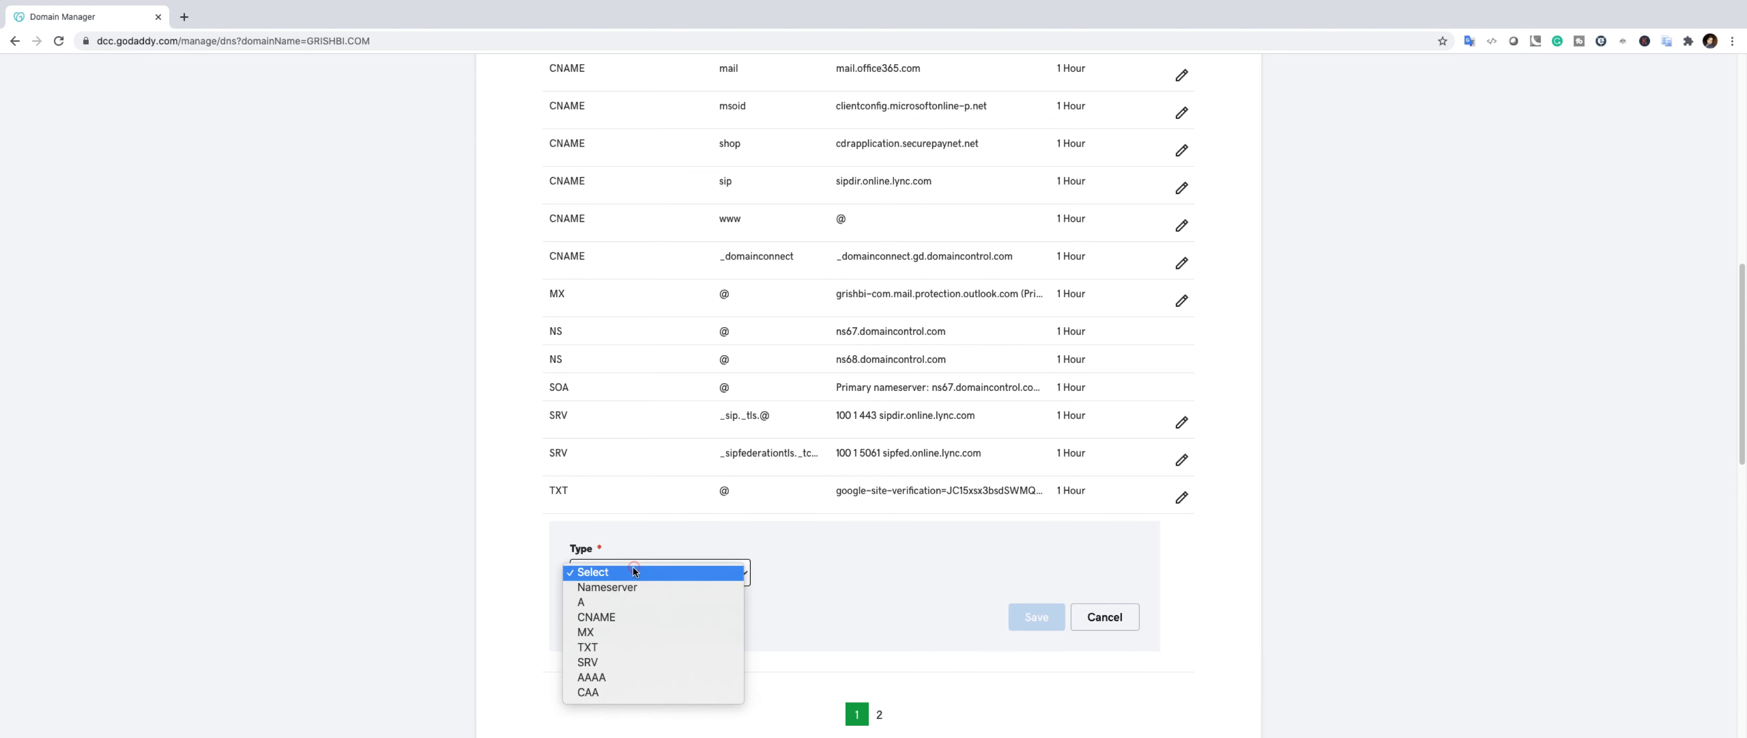
left_click(628, 650)
Enter value MS=ms80734740 and Host @ with 1 Hour TTL, and save the record.
left_click(988, 579)
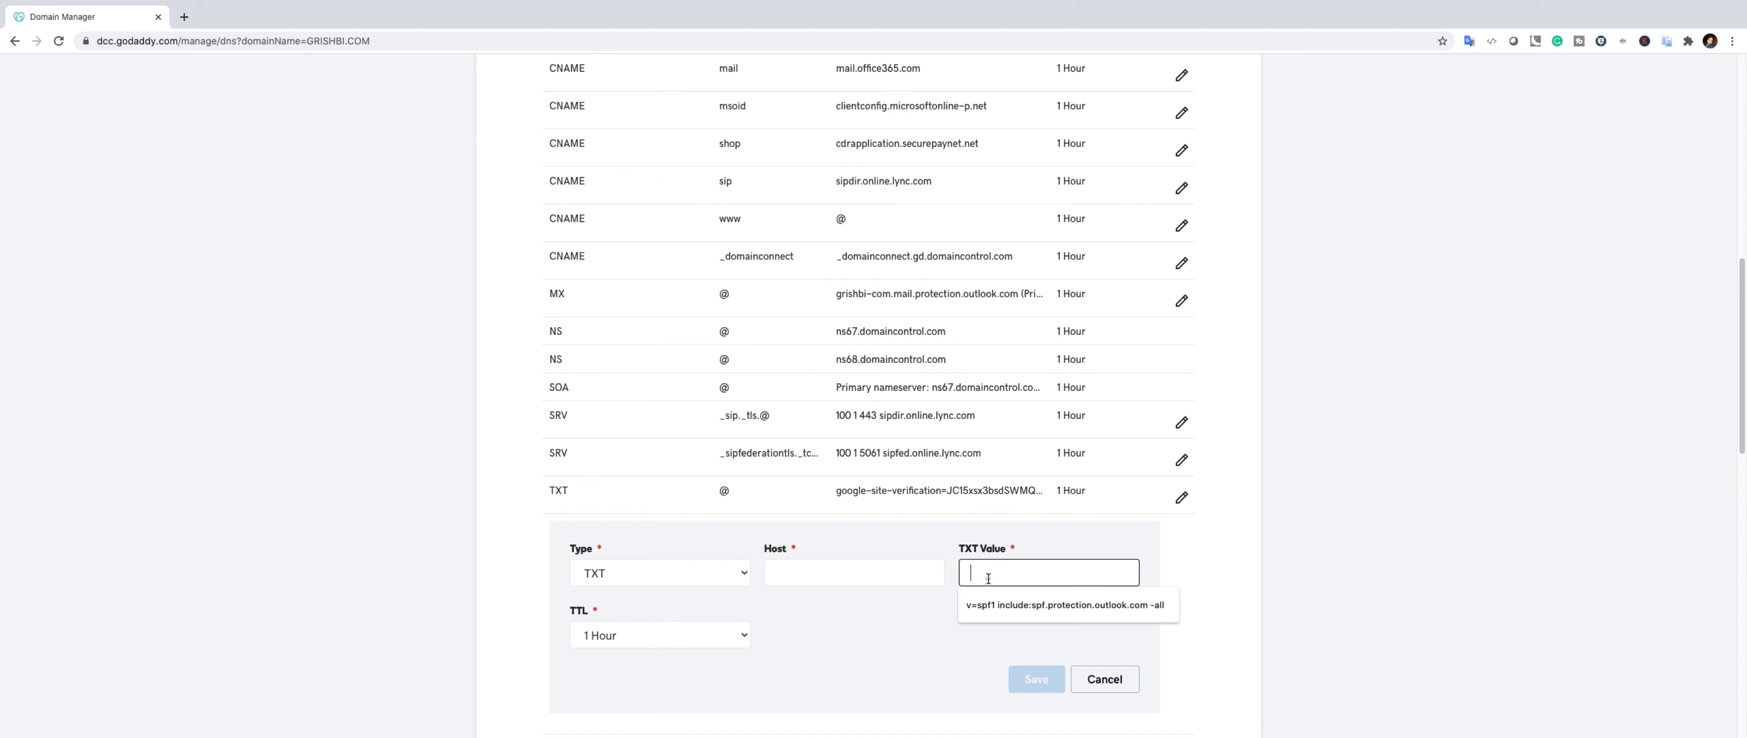
key("super+v")
left_click(885, 568)
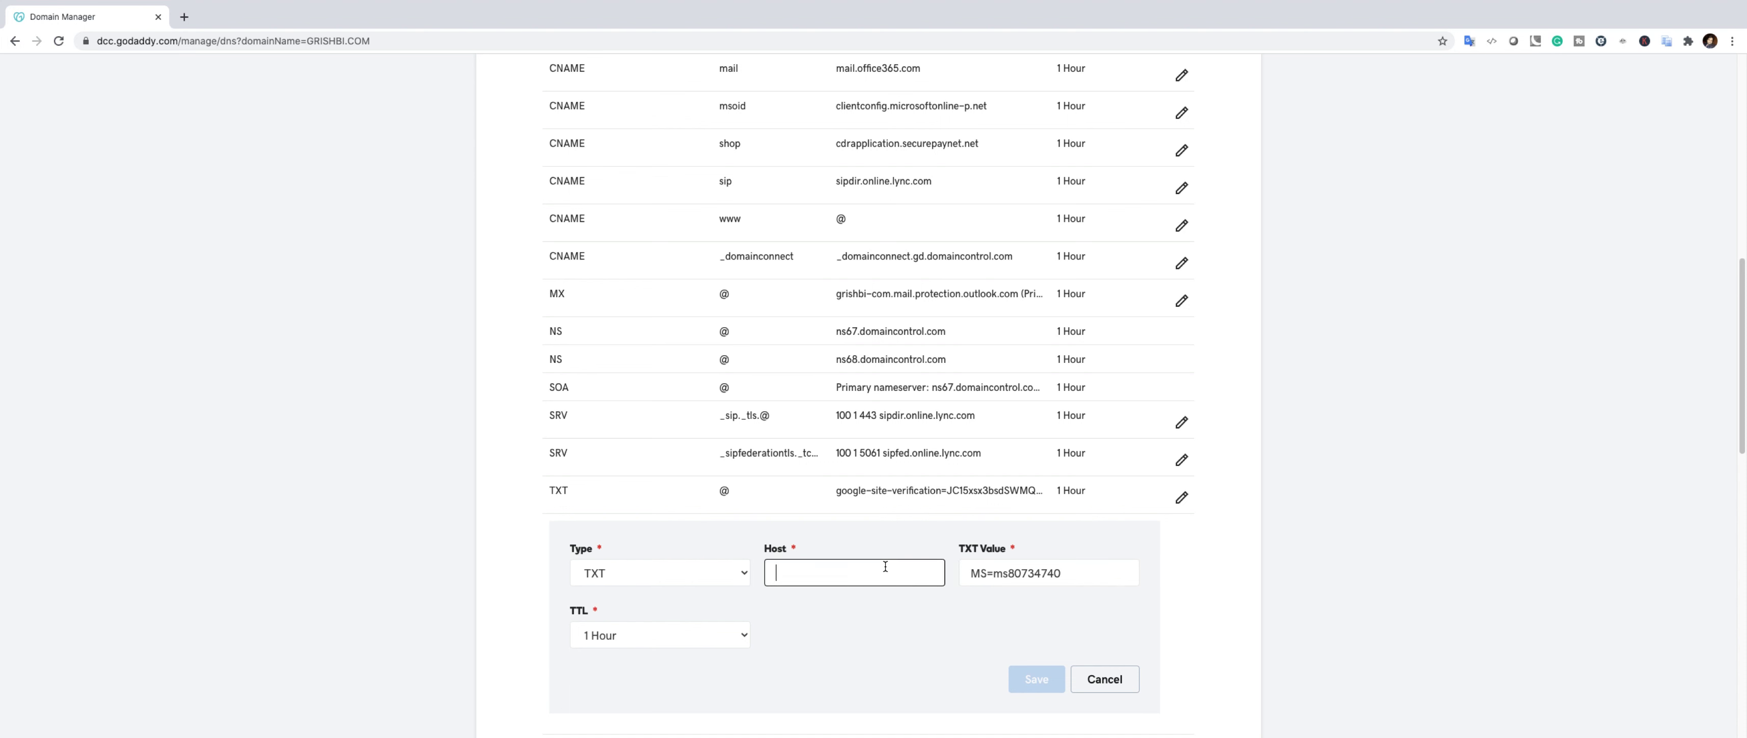
left_click(866, 672)
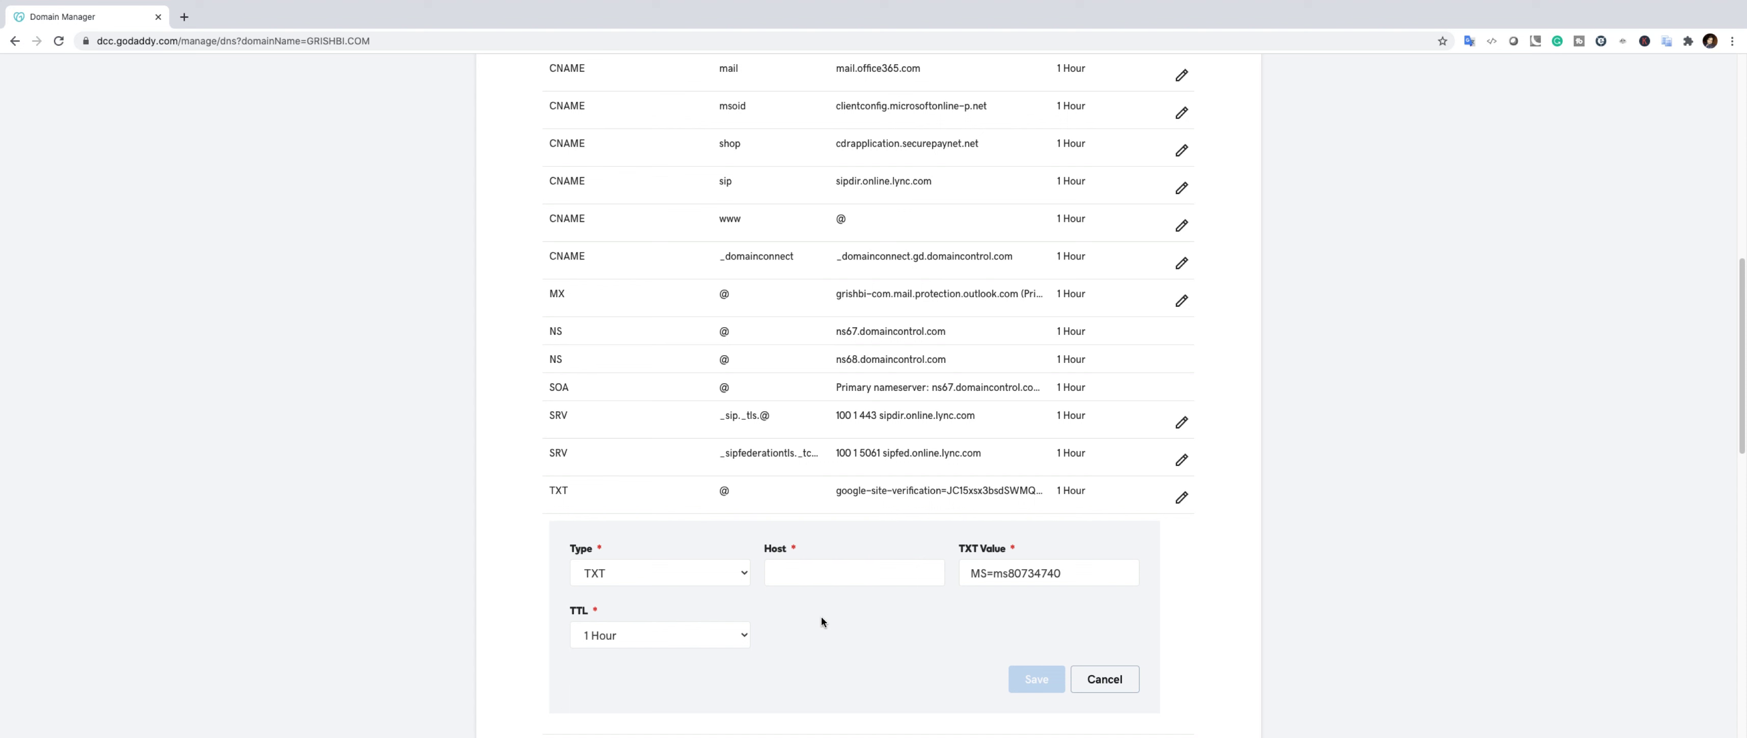
left_click(803, 571)
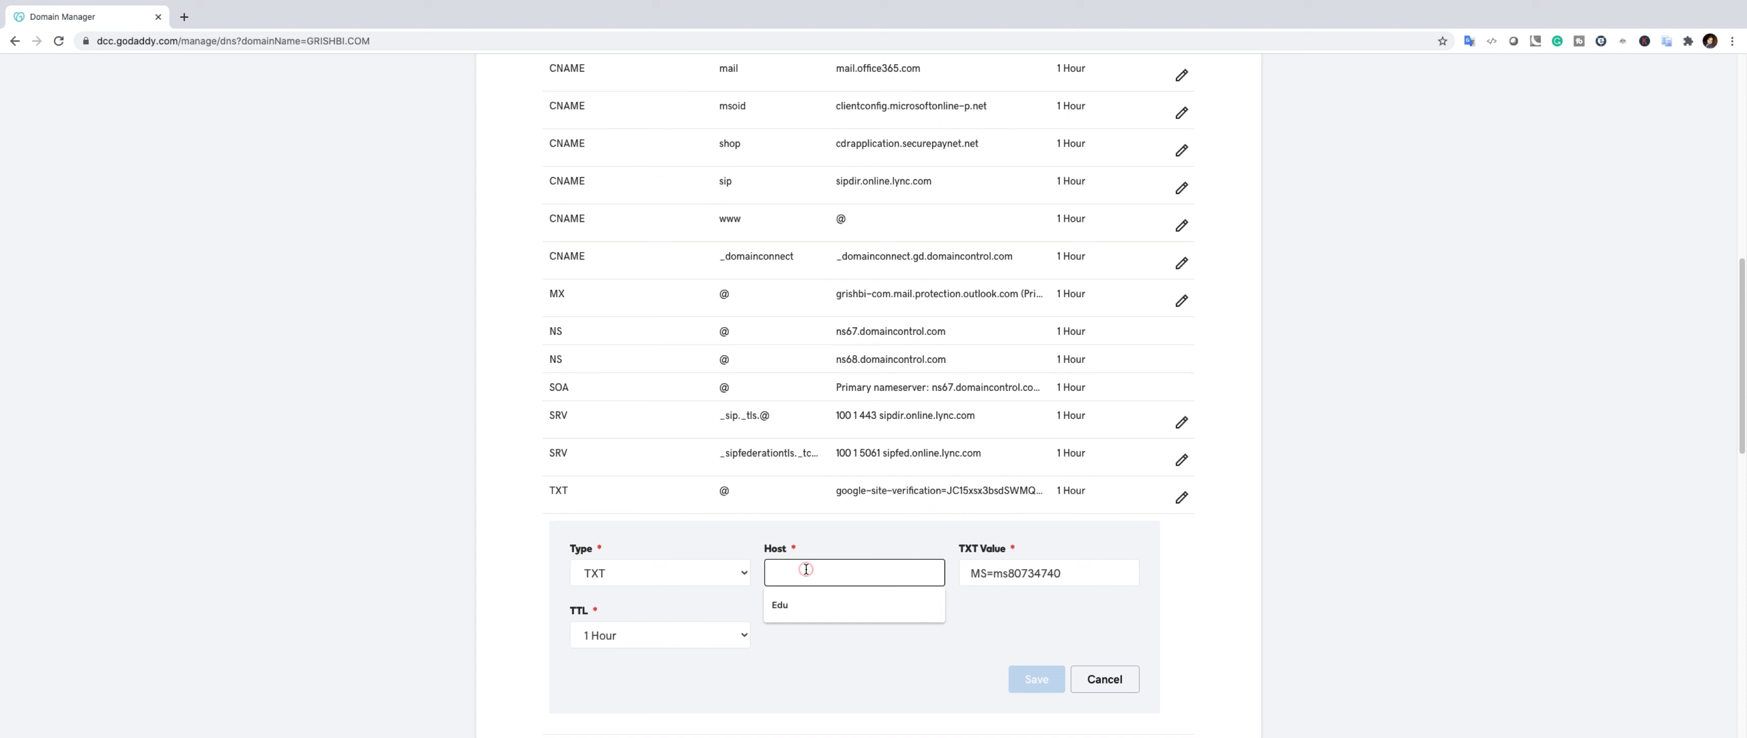
type("@")
left_click(903, 656)
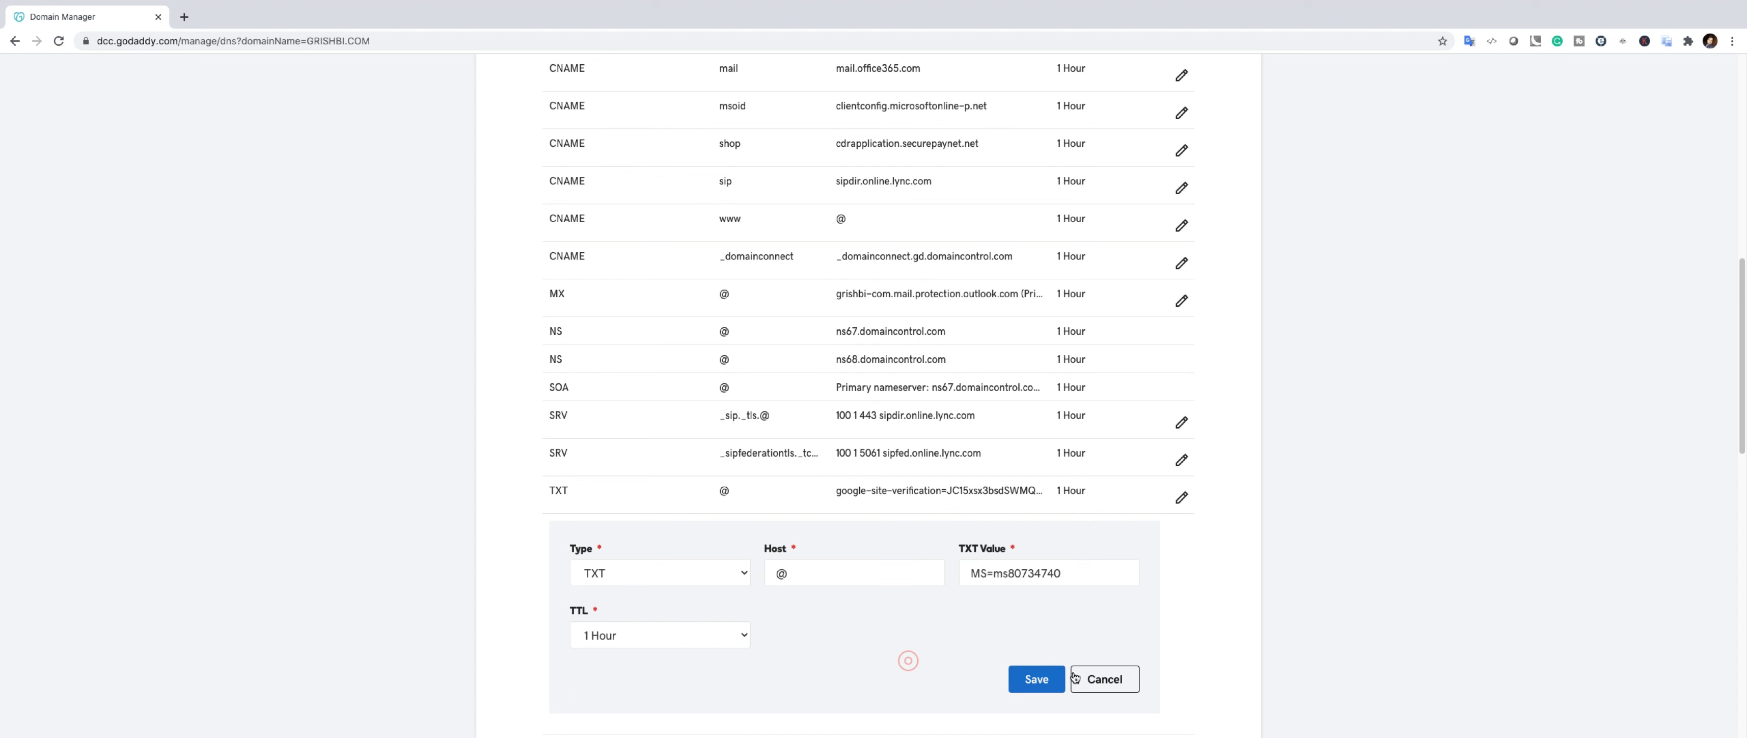
left_click(1050, 679)
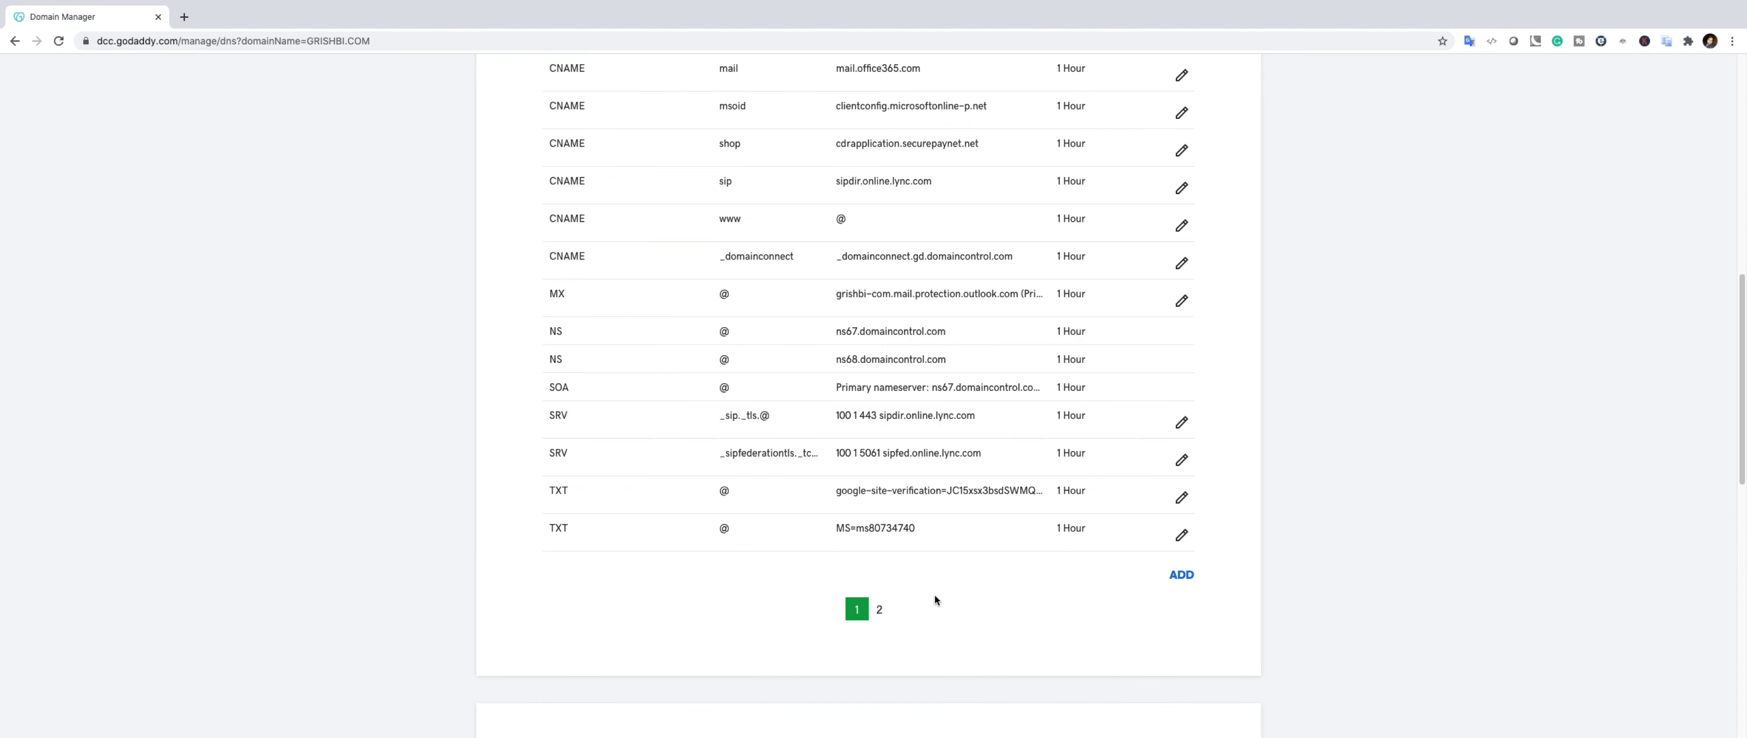
Run Grishbi.com verification and compare the not-found error with the saved GoDaddy TXT record.
key("super+Tab")
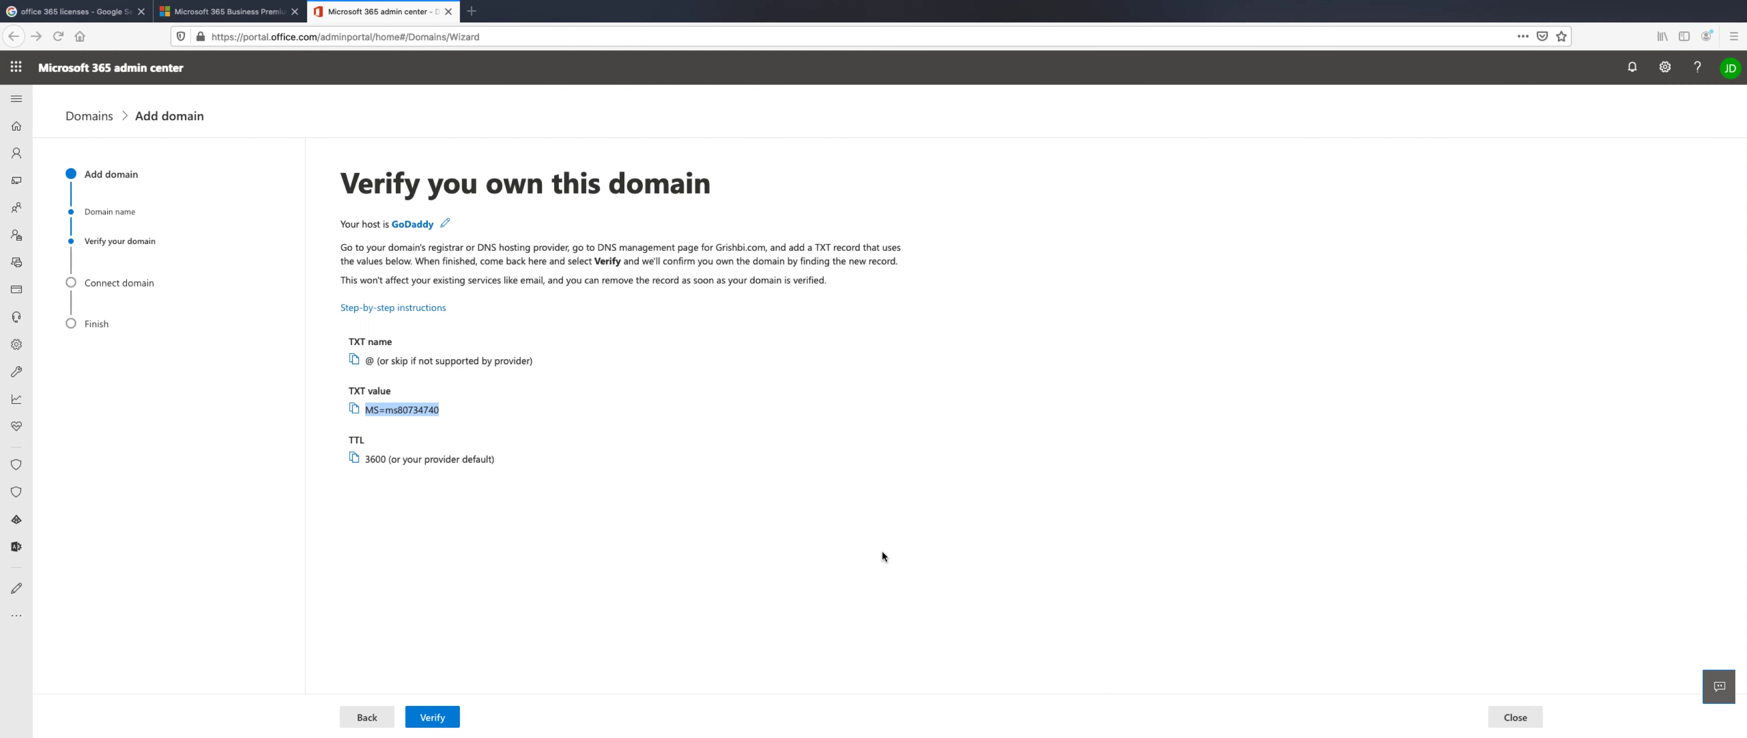
left_click(424, 725)
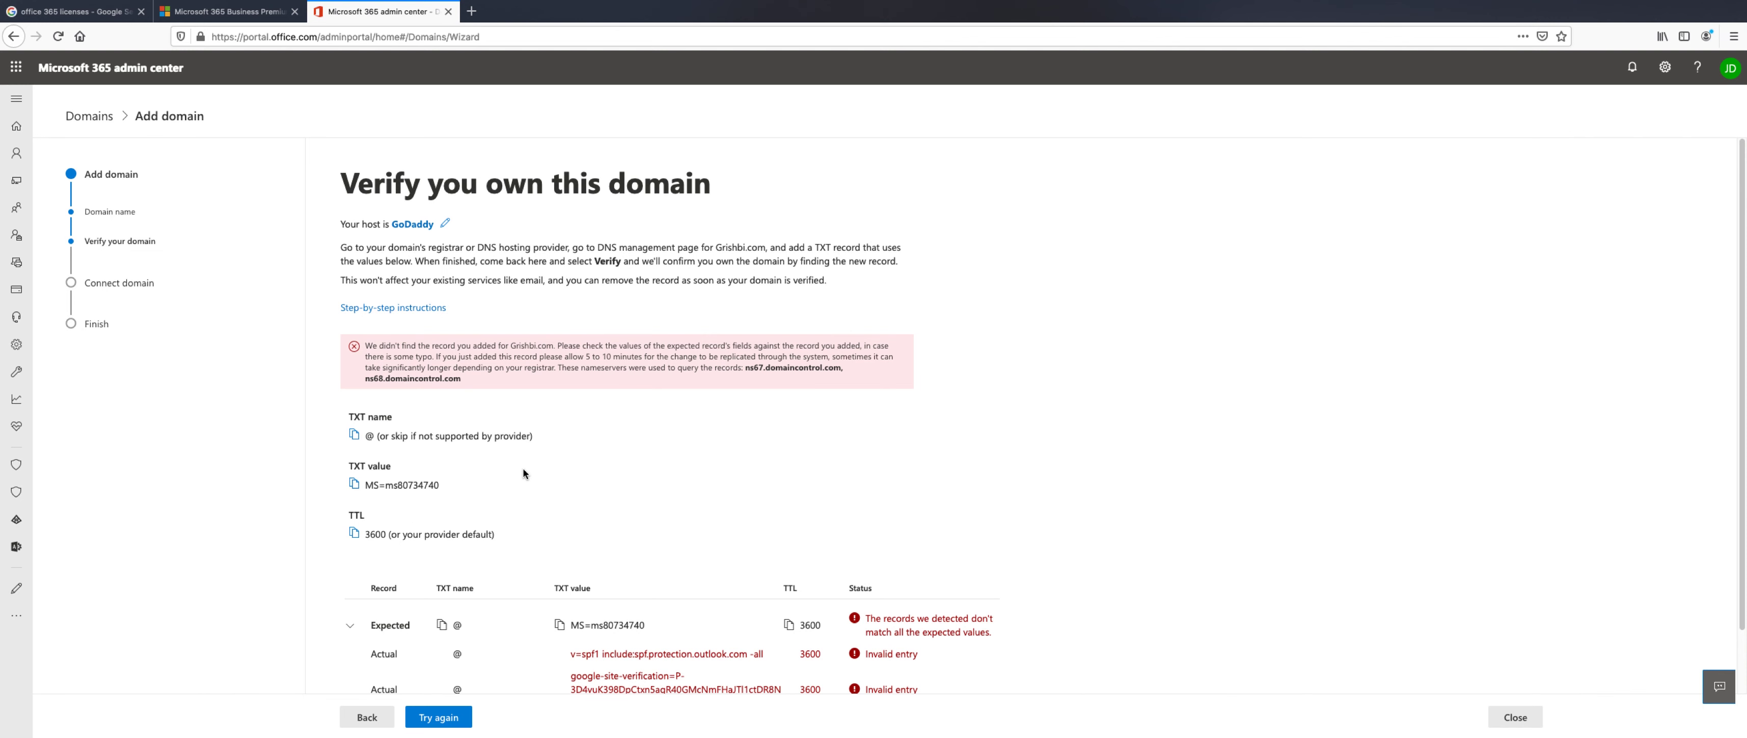
key("super+Tab")
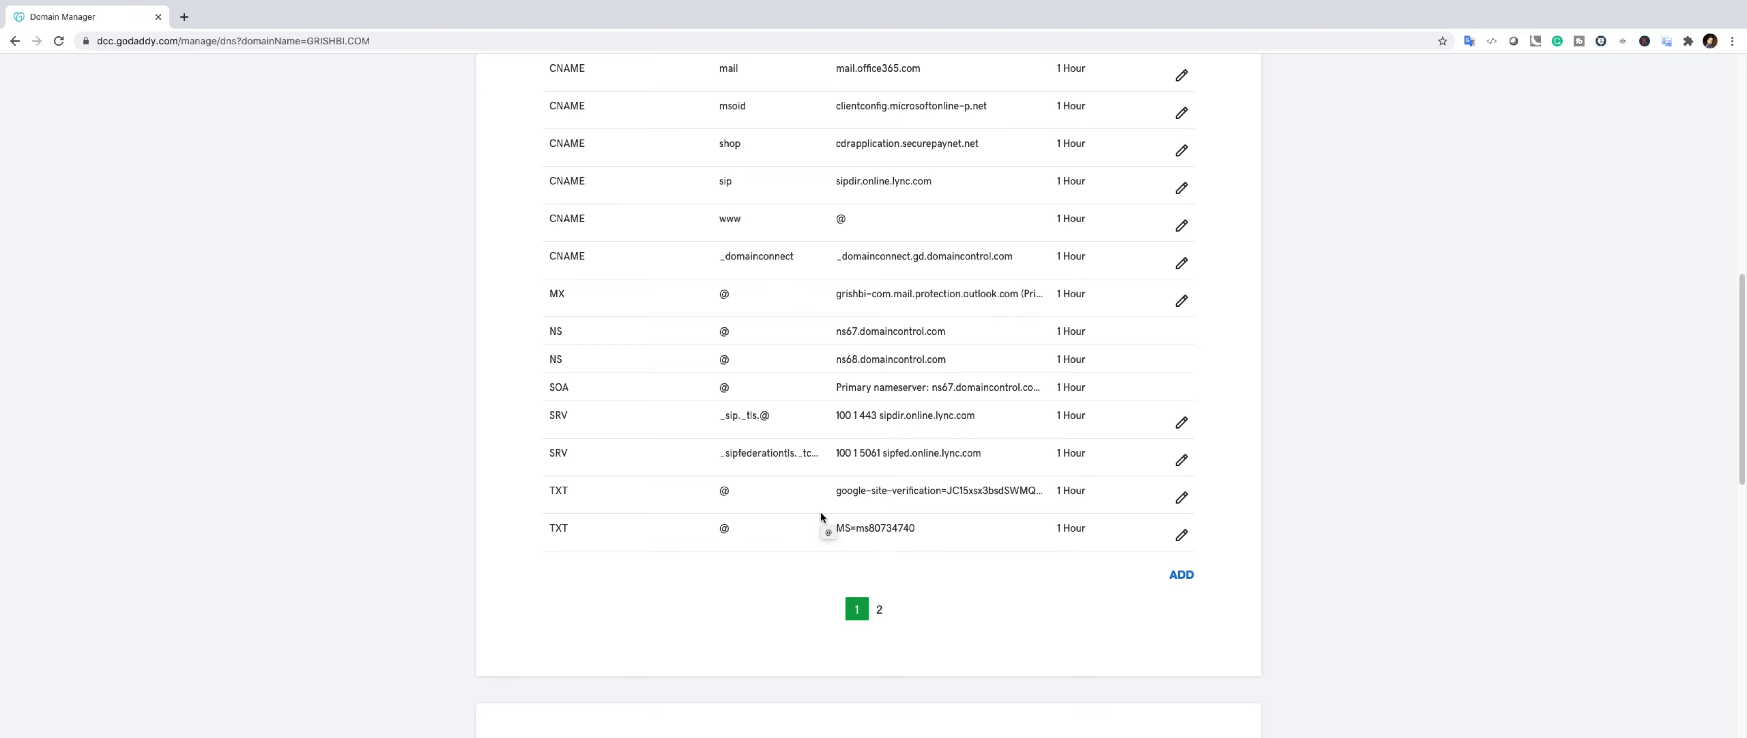
key("super+Tab")
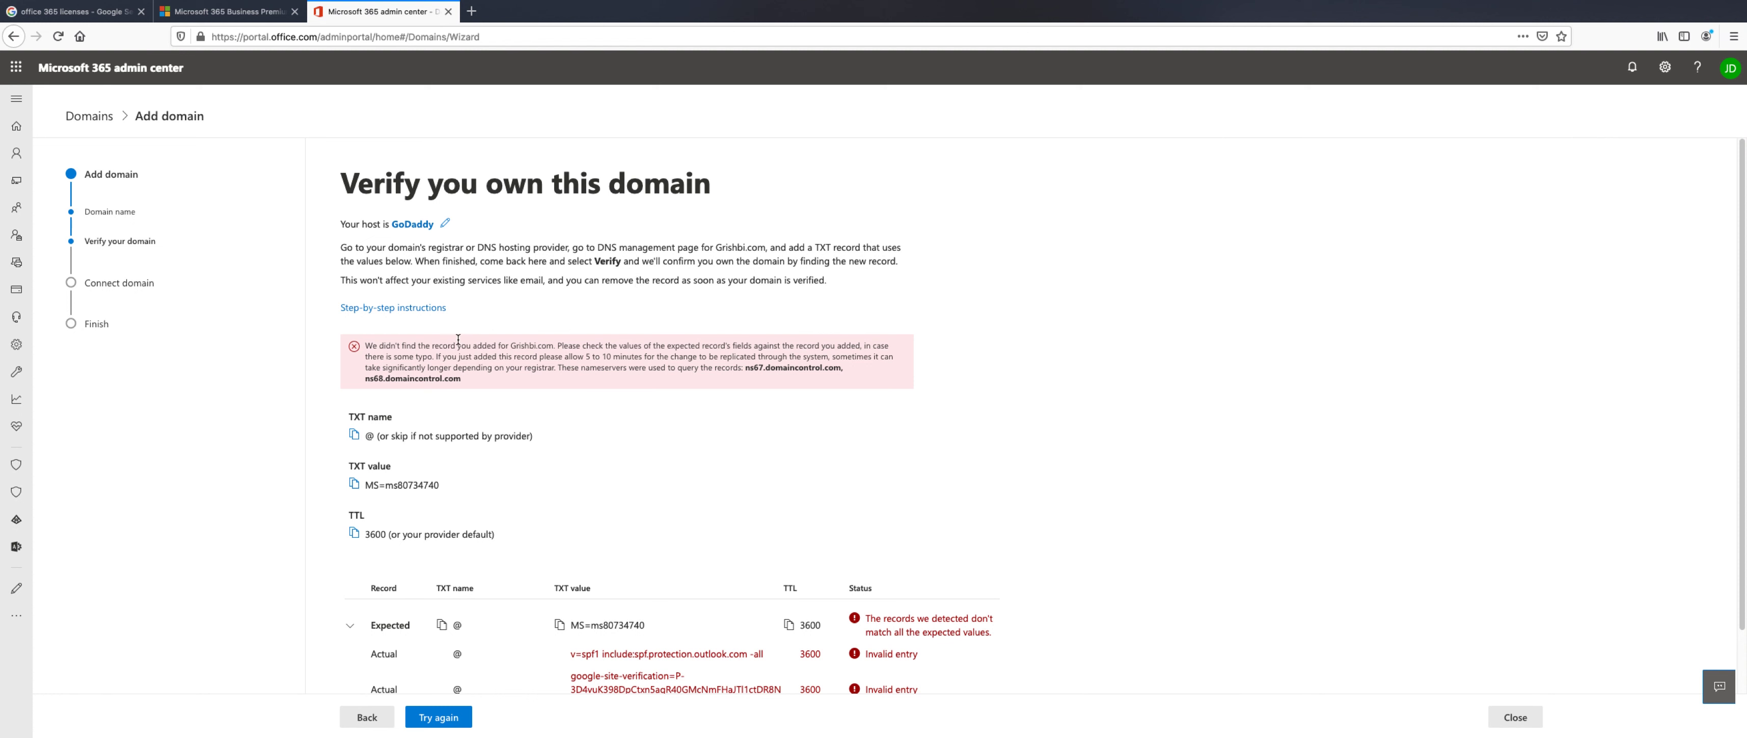
key("super+Tab")
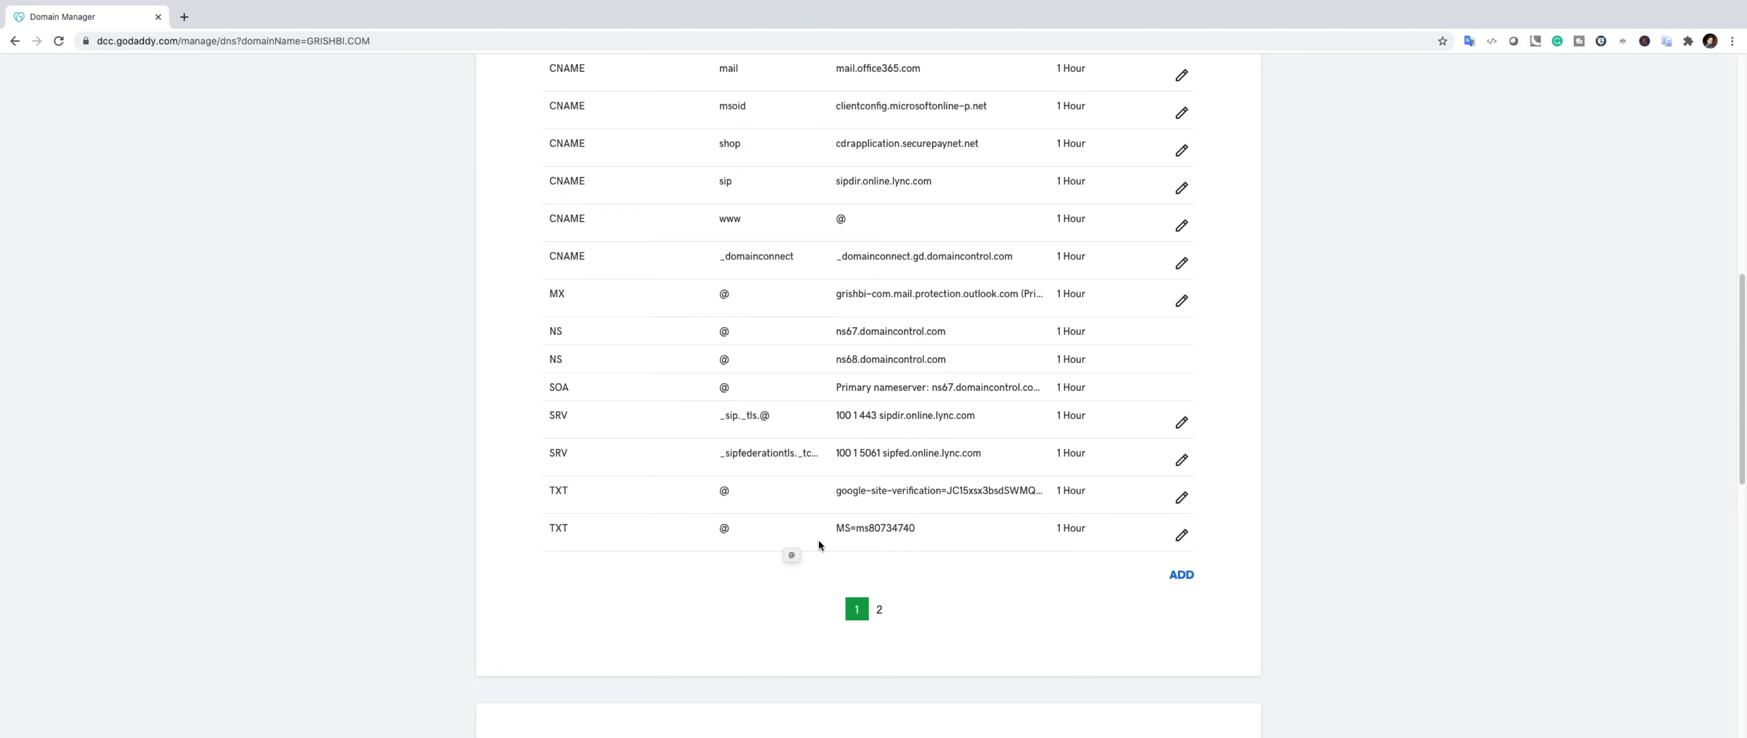
key("ctrl+Right")
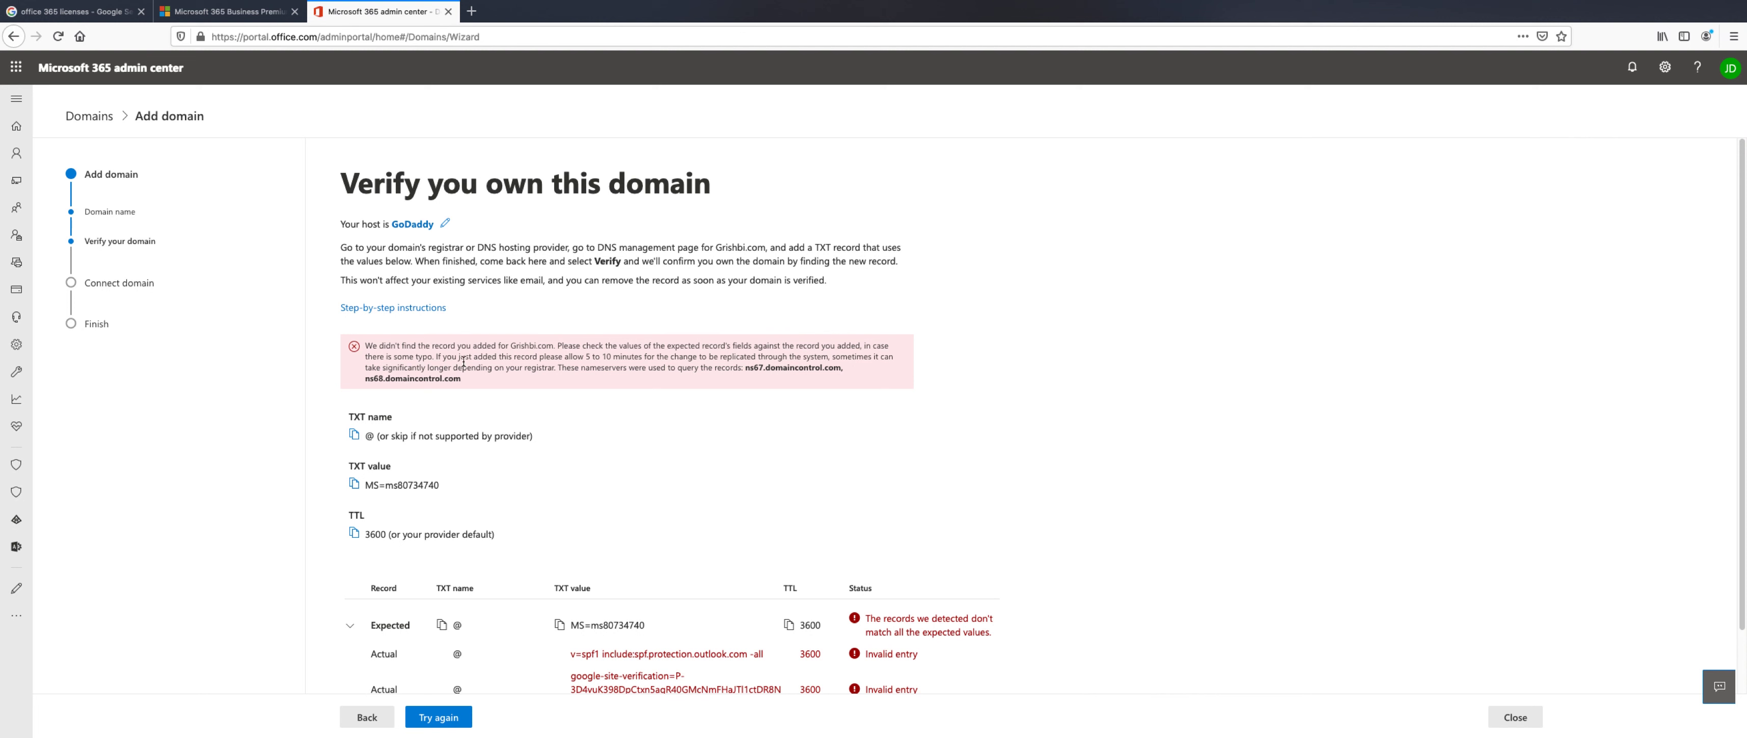
Rerun the ownership check and highlight the error saying another tenant holds Grishbi.com.
left_click(436, 719)
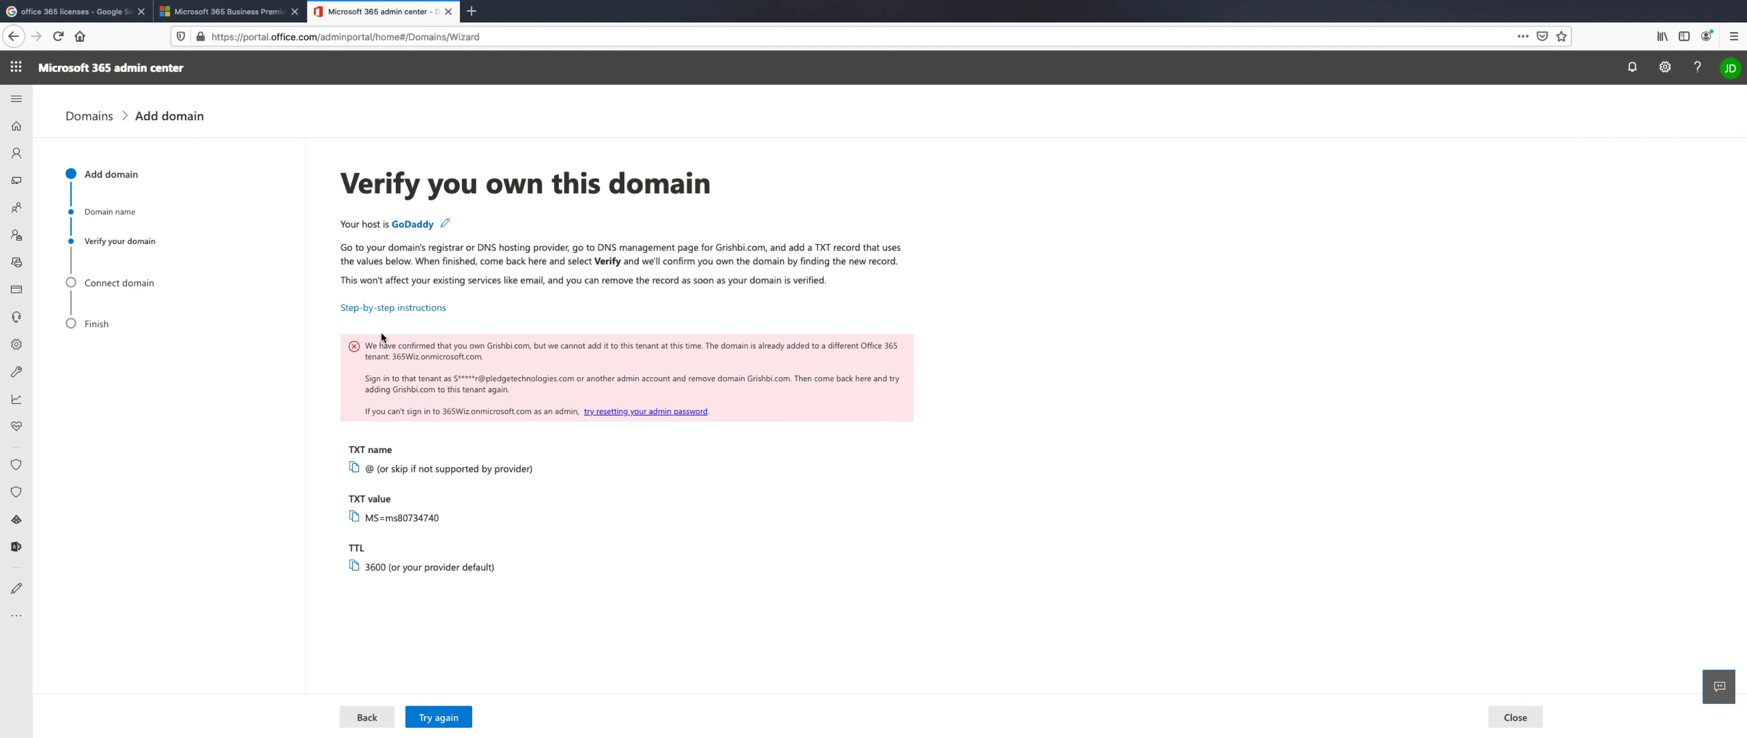
left_click_drag(366, 345, 897, 357)
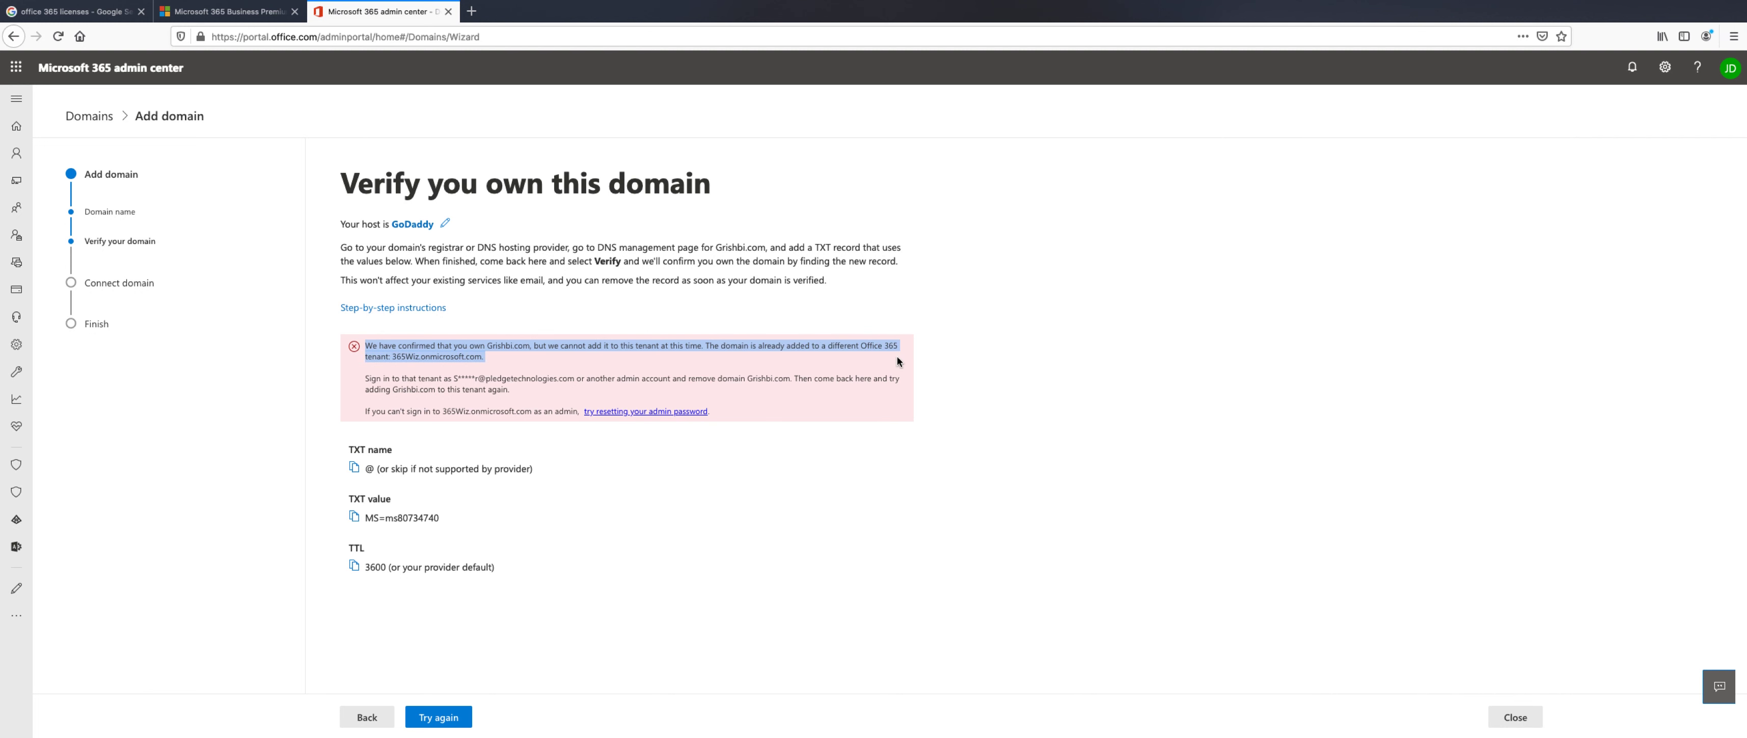
double_click(460, 377)
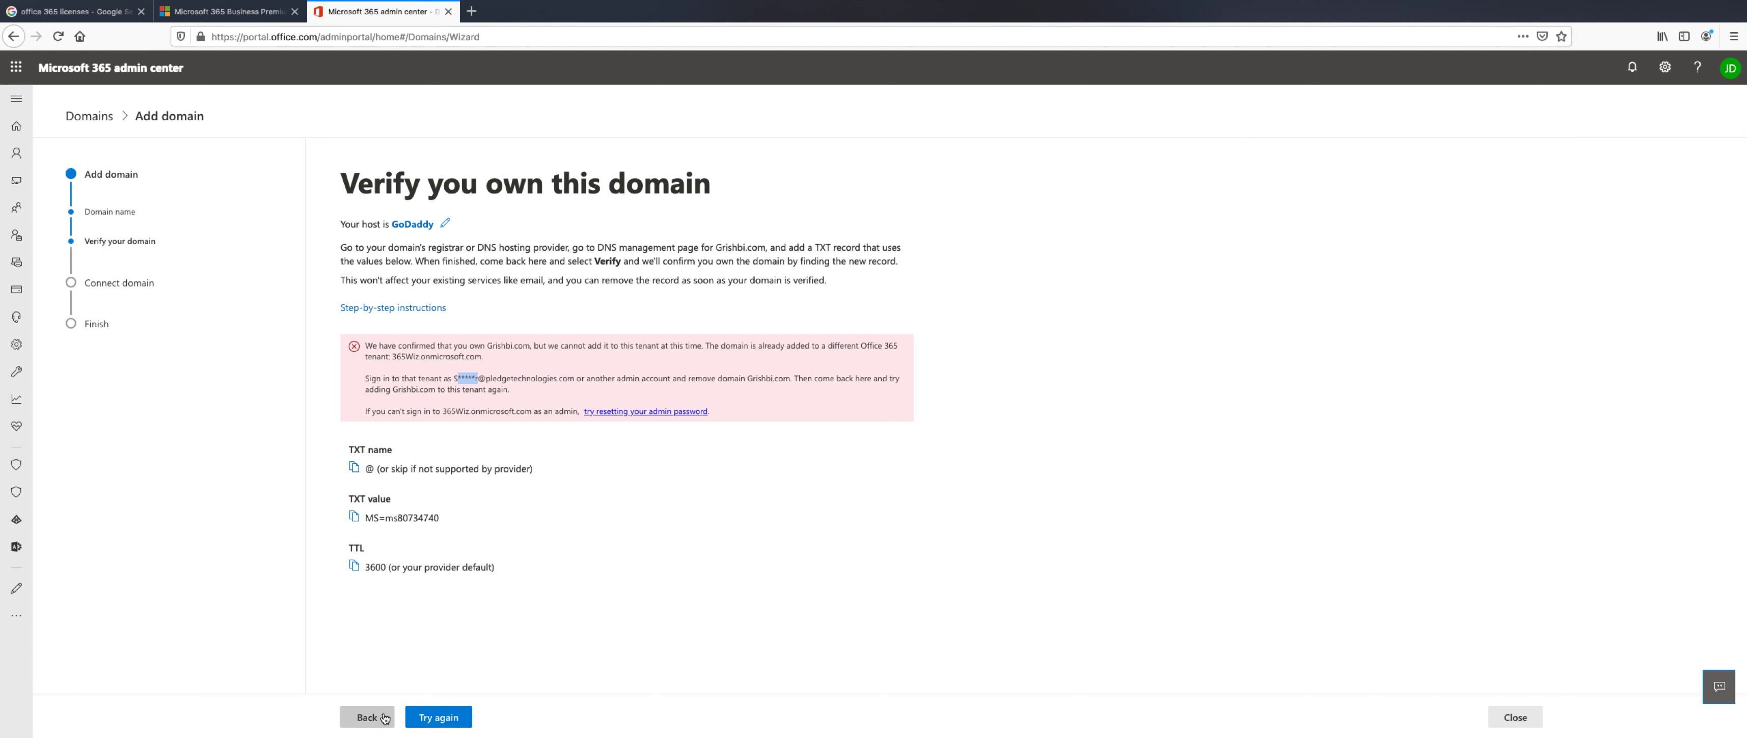
Go back to the Domains list and open ContosoBusiness.com's details.
left_click(369, 718)
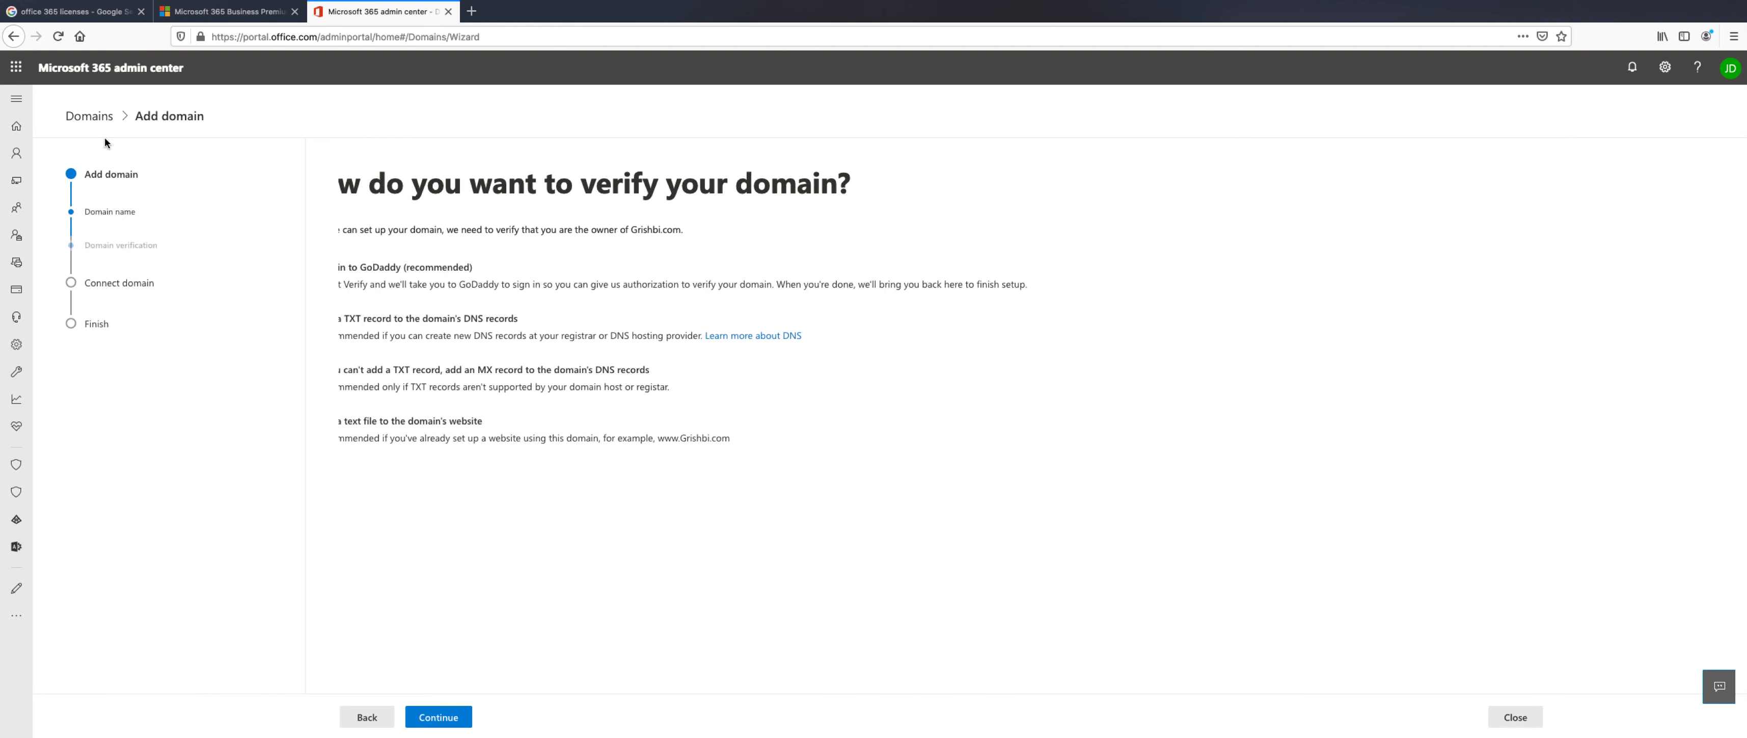
left_click(89, 116)
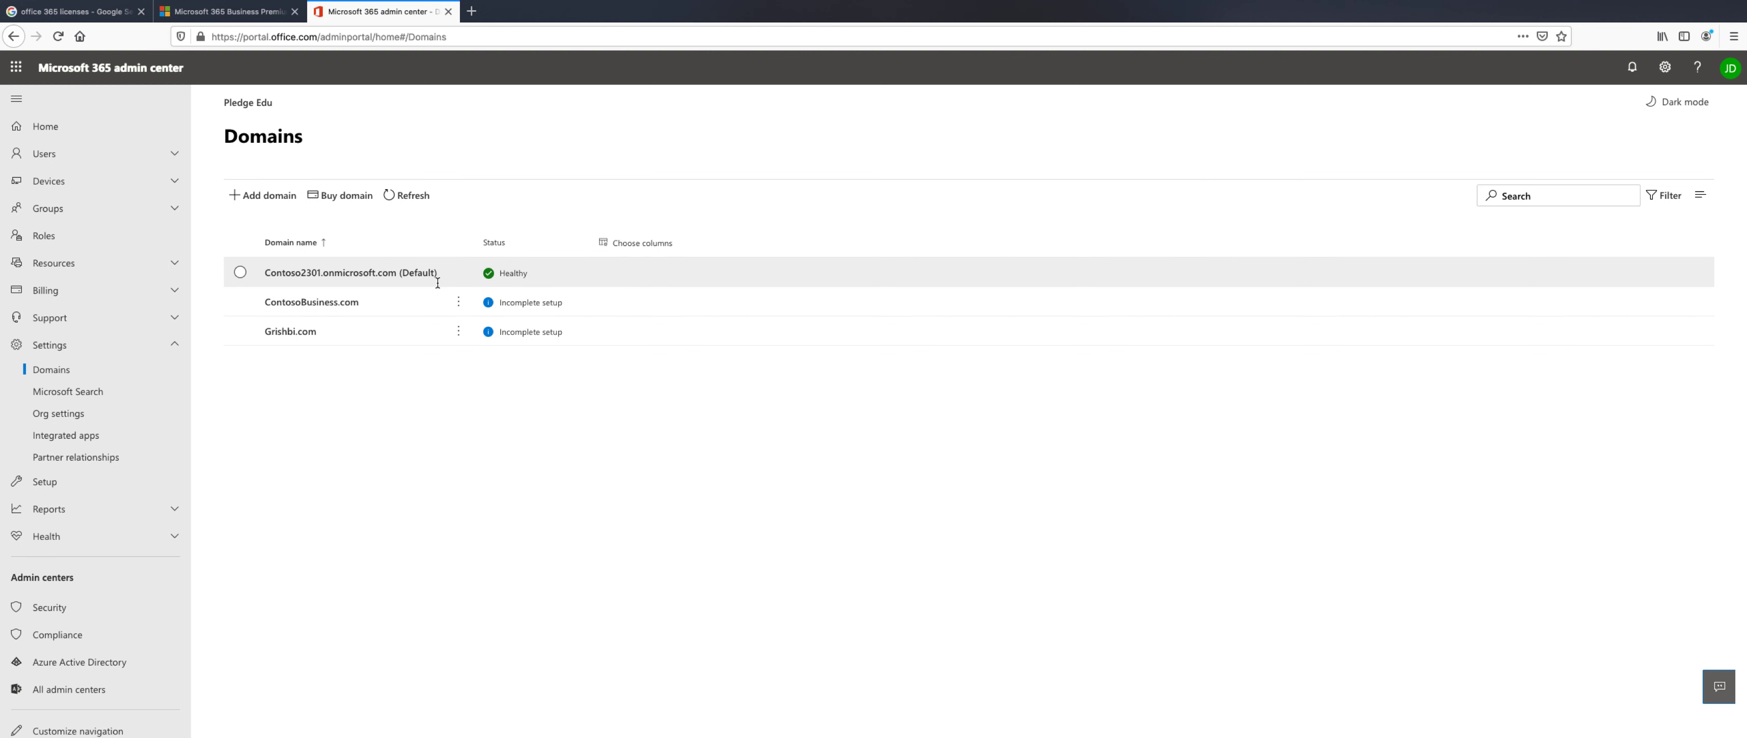
left_click(346, 303)
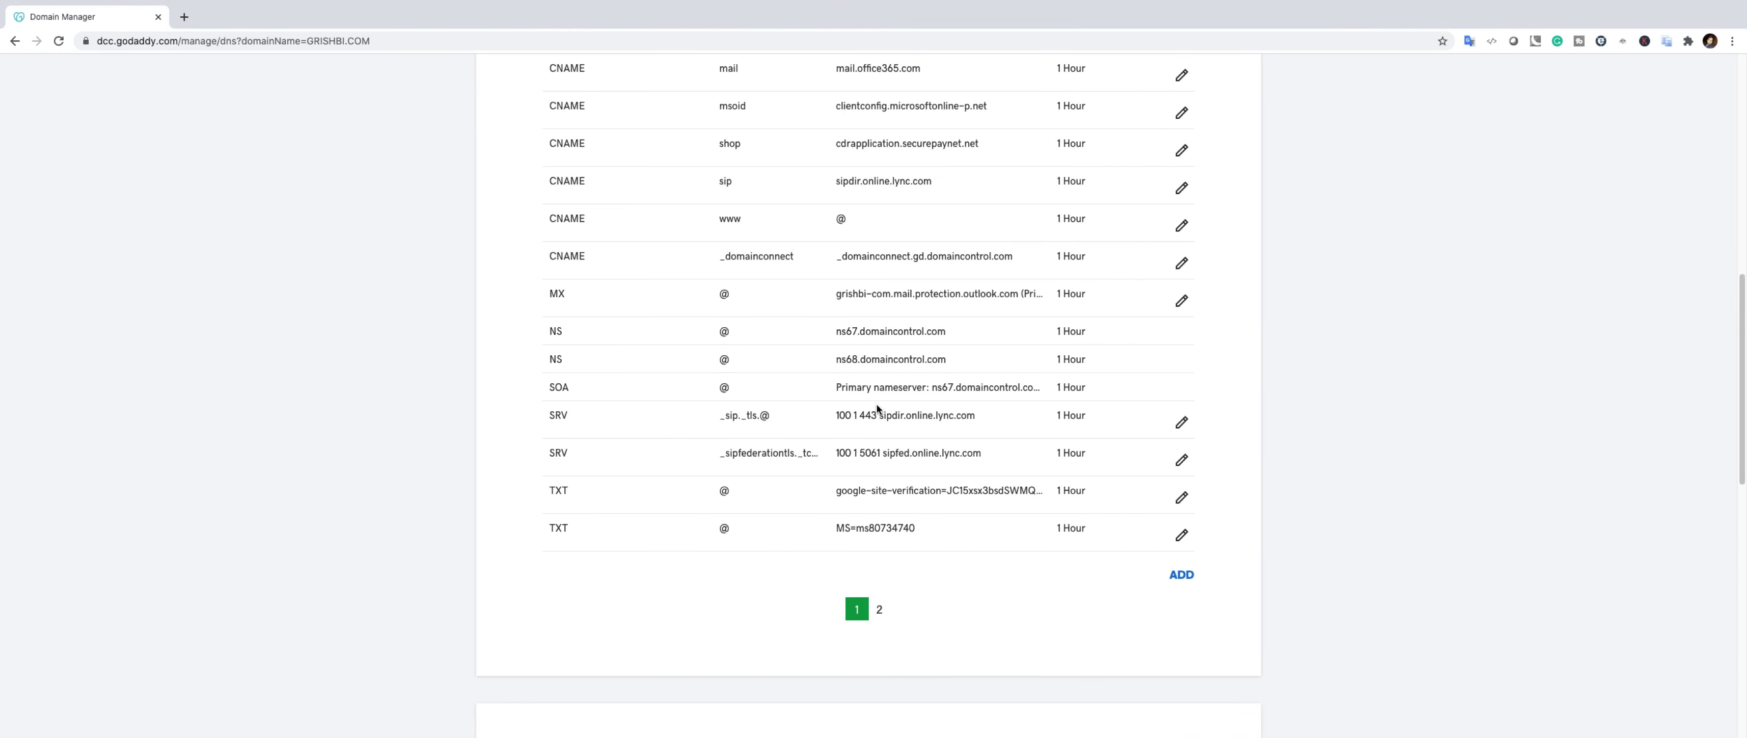
scroll(867, 399, "up", 3)
scroll(868, 400, "down", 1)
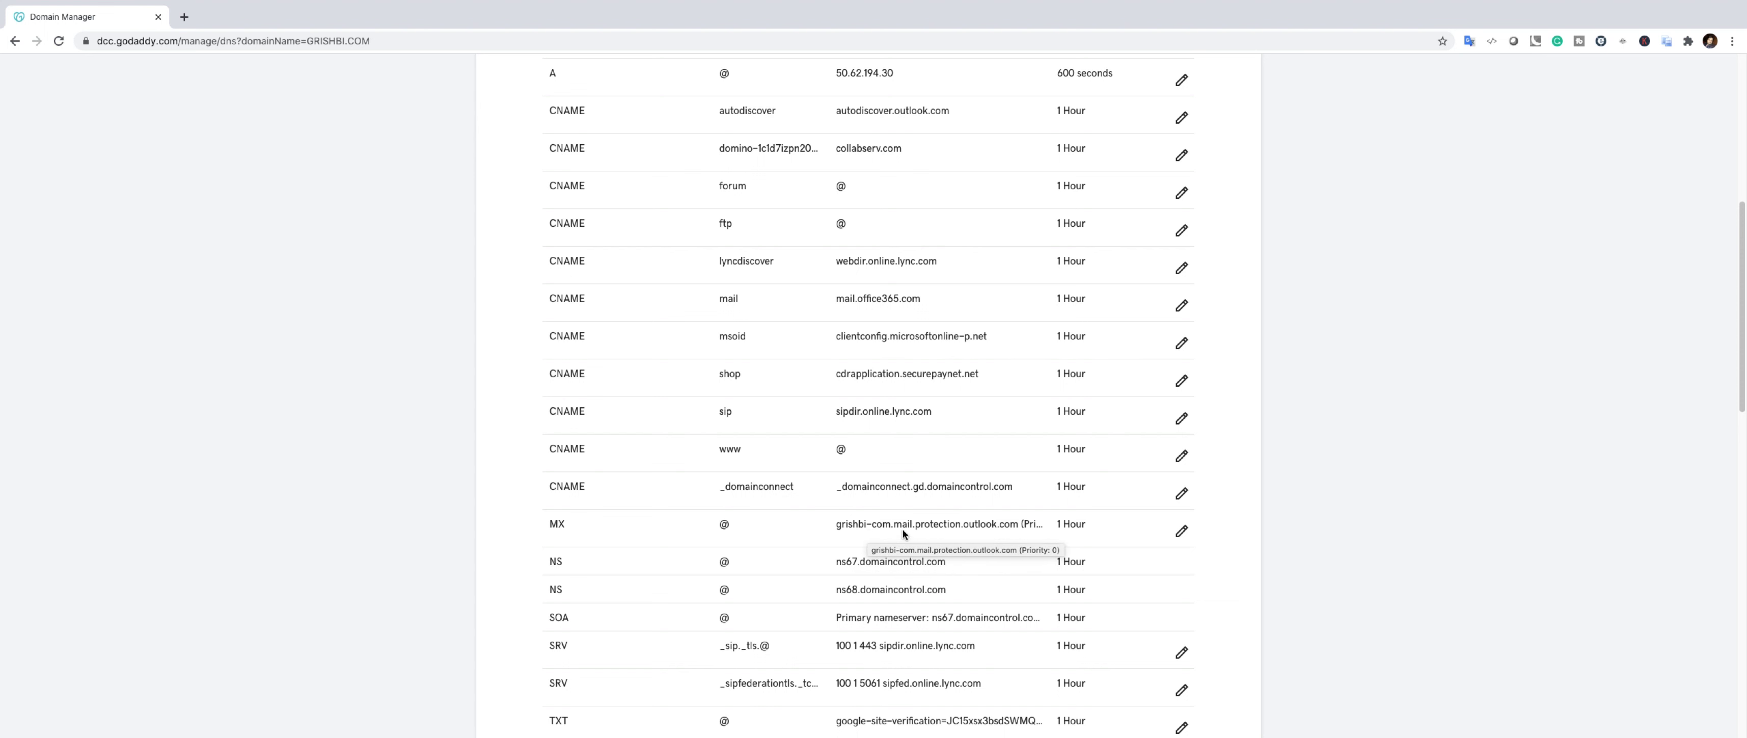
left_click_drag(899, 527, 1011, 527)
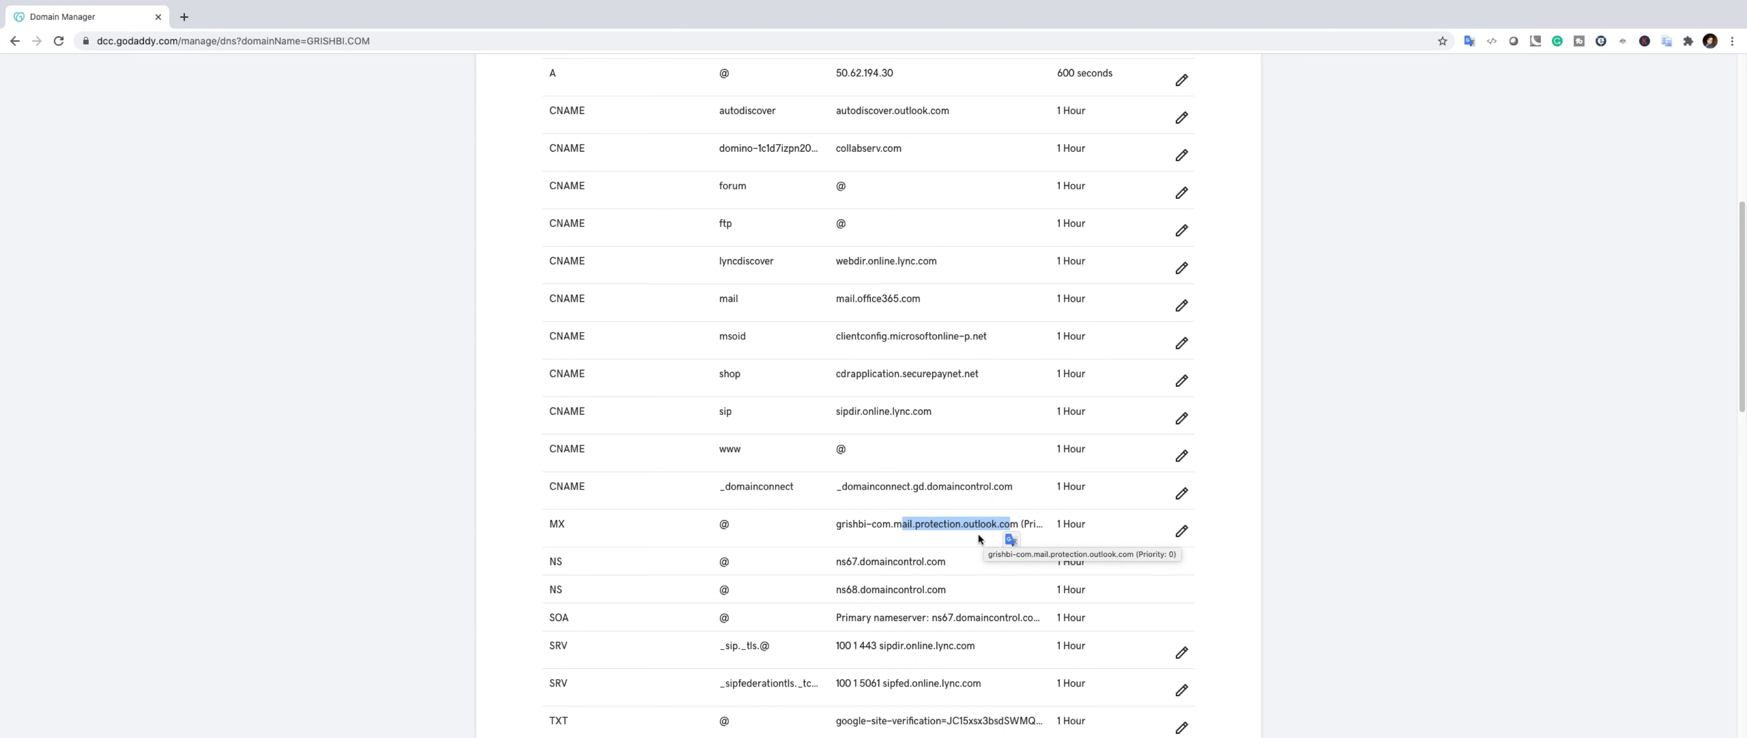
scroll(866, 494, "down", 1)
scroll(822, 549, "down", 1)
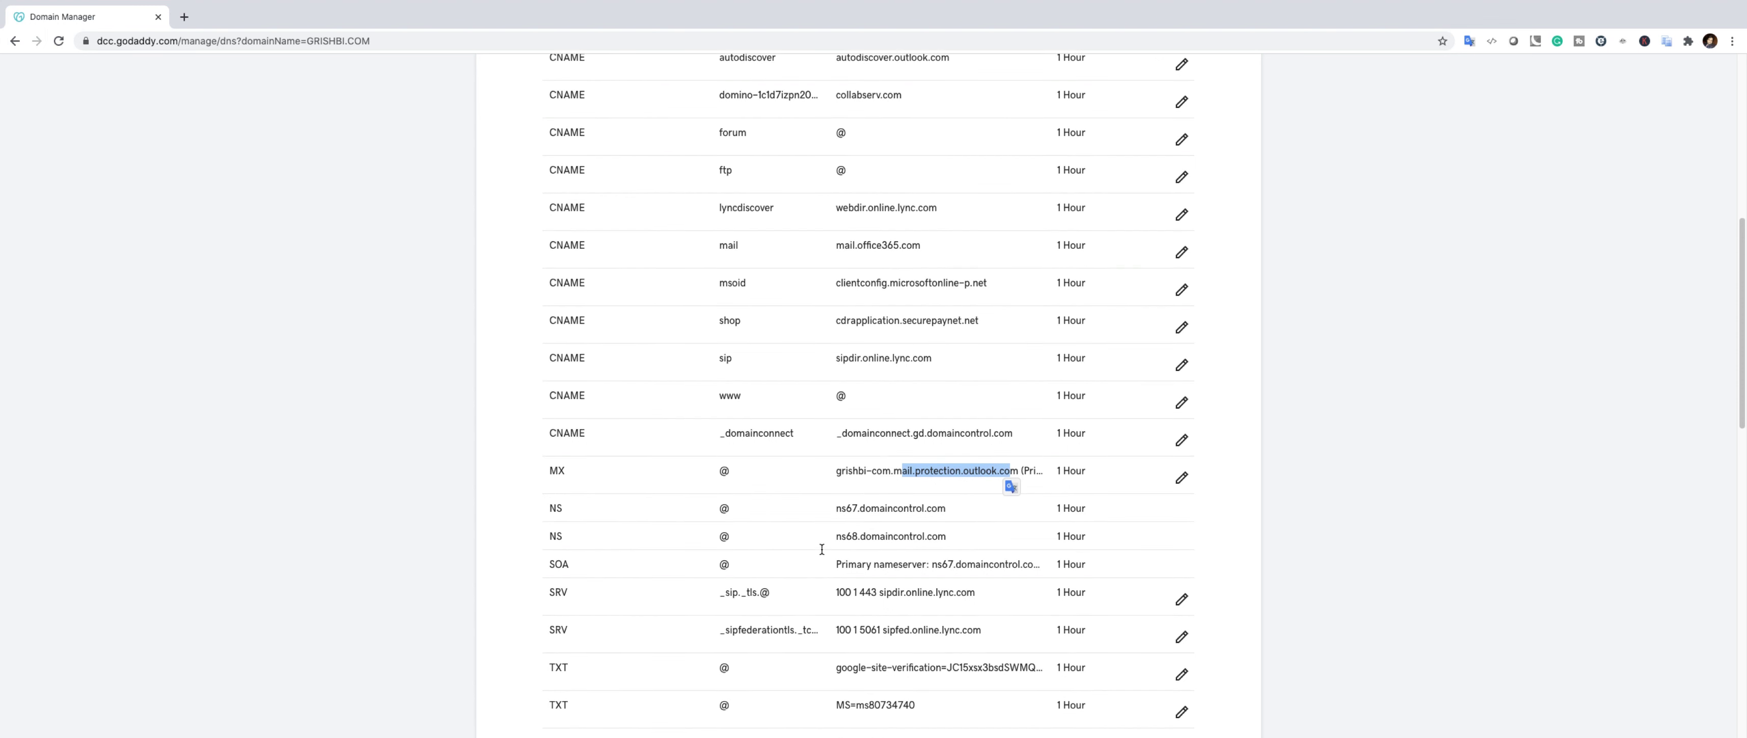
left_click_drag(719, 595, 821, 634)
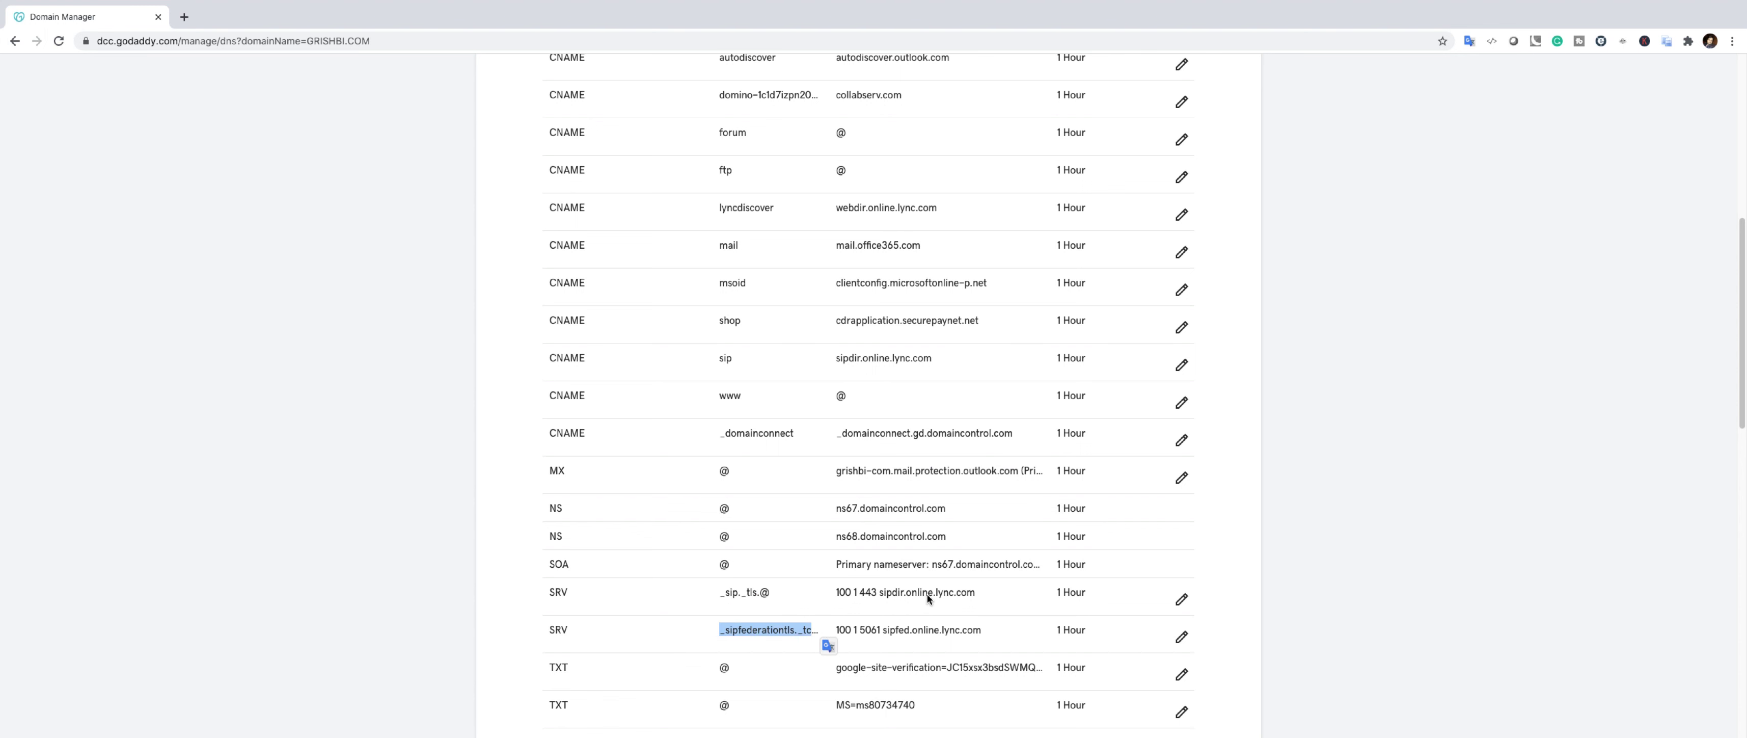
scroll(918, 594, "down", 1)
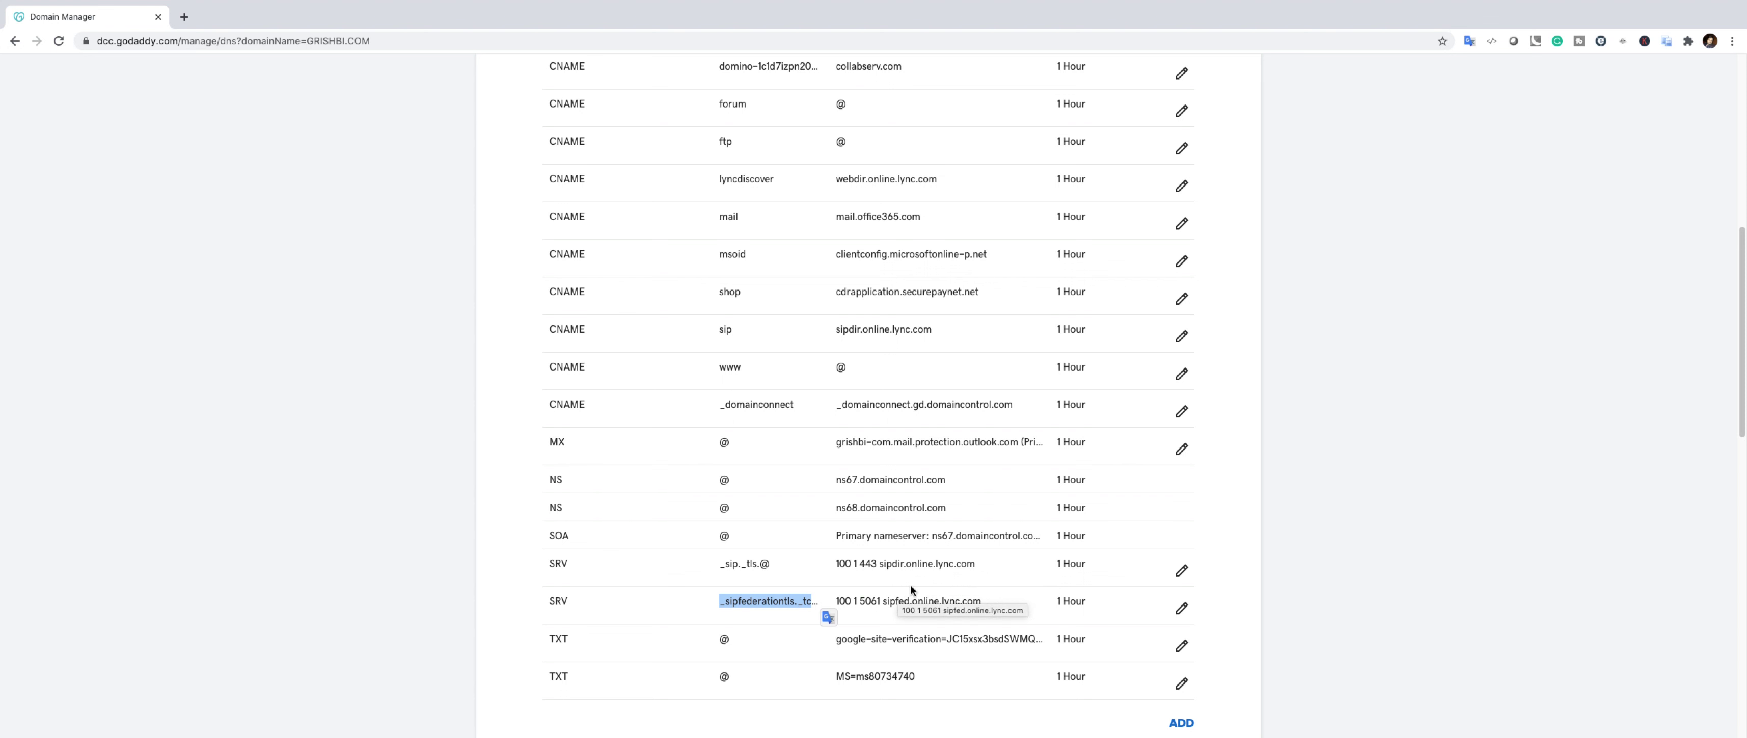
scroll(909, 587, "down", 2)
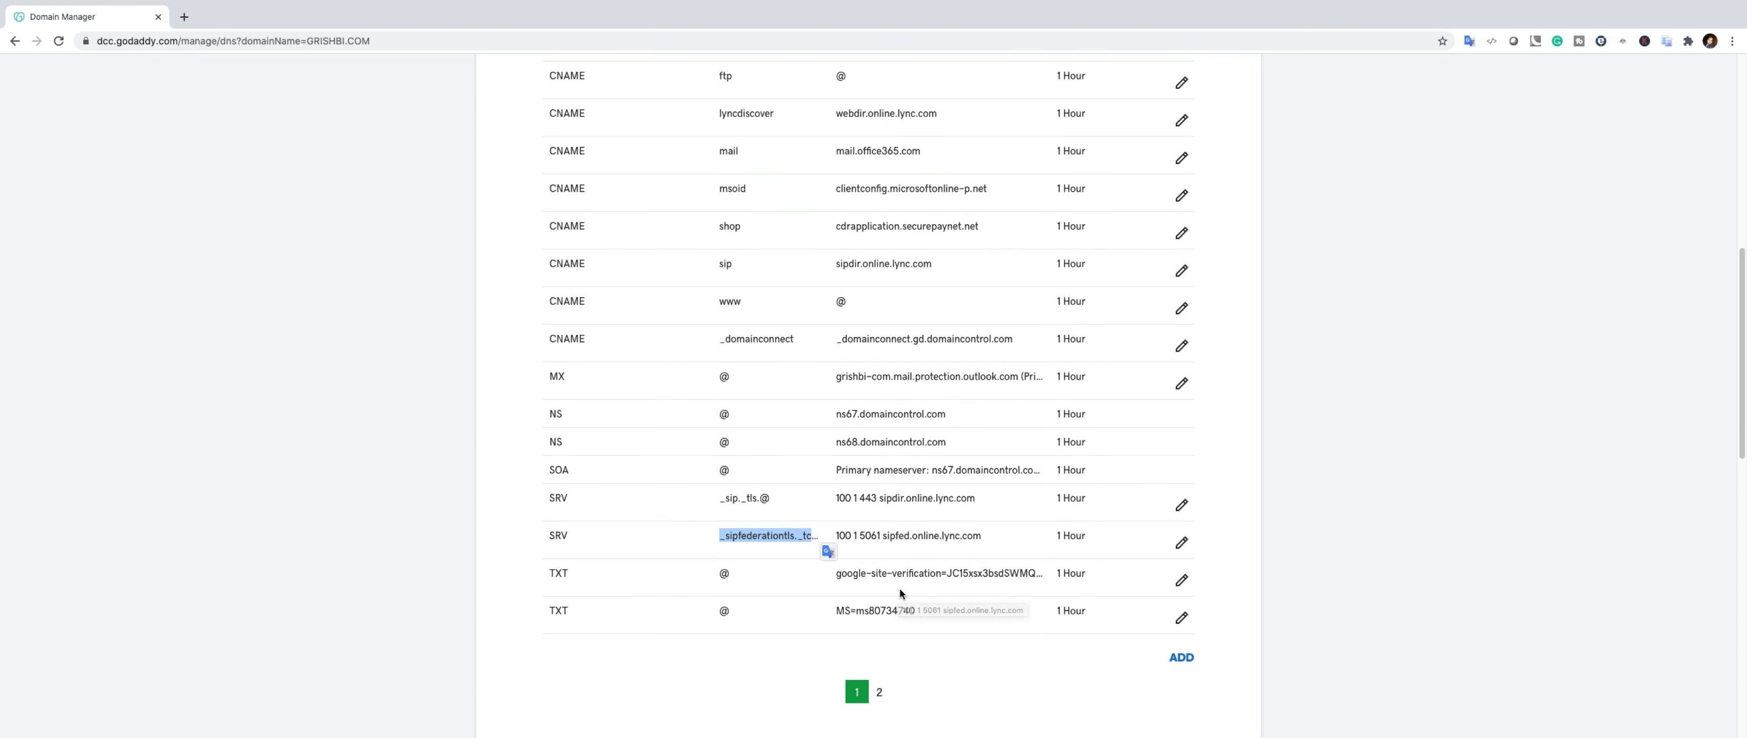
left_click(586, 618)
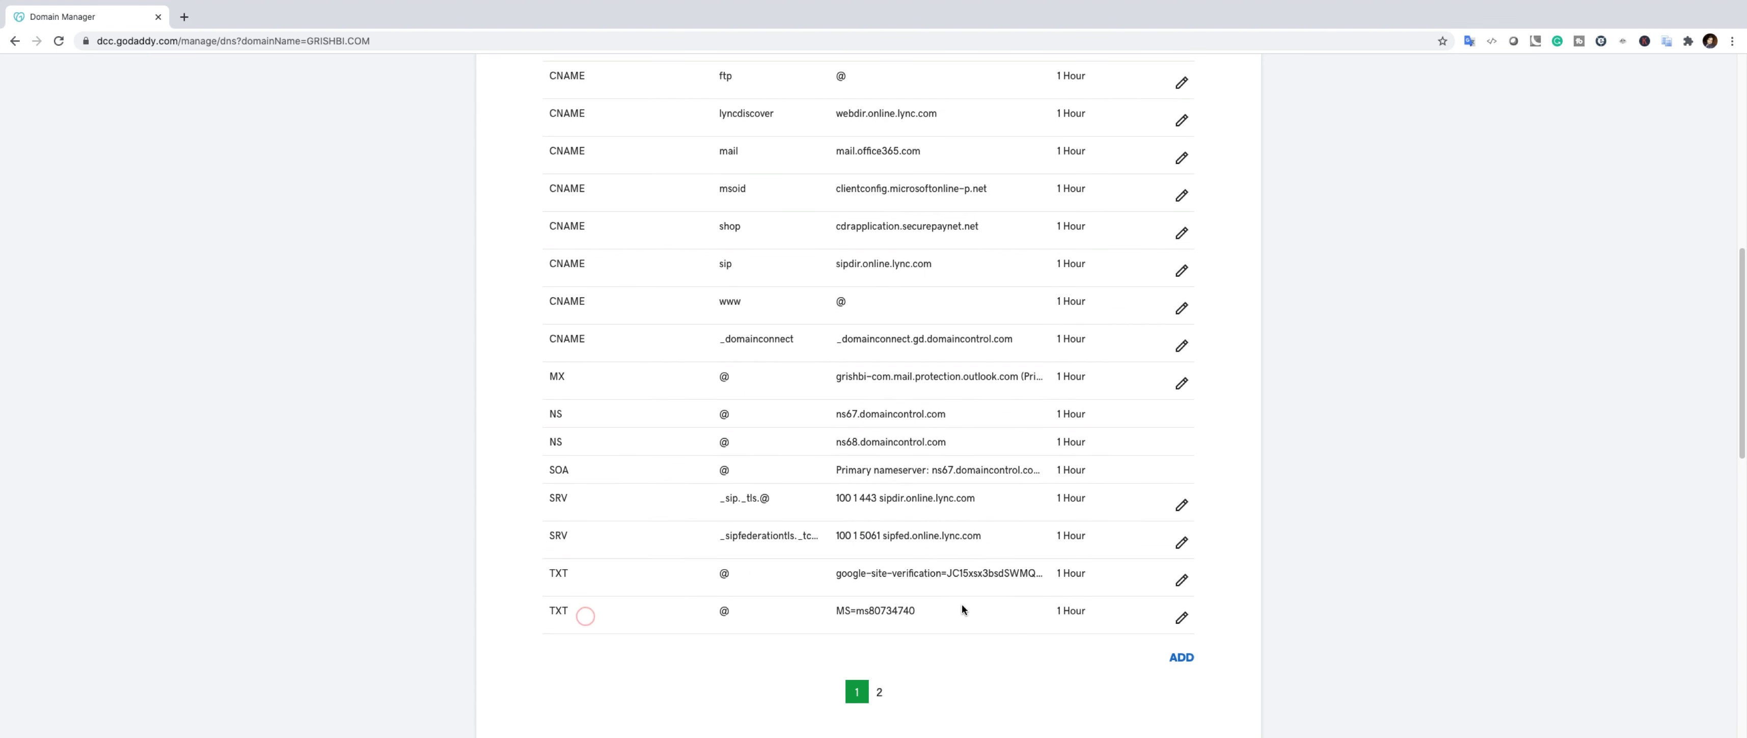
Delete the MS=ms80734740 TXT record in GoDaddy and return to the admin center Domains list.
left_click(1182, 617)
scroll(1182, 607, "down", 5)
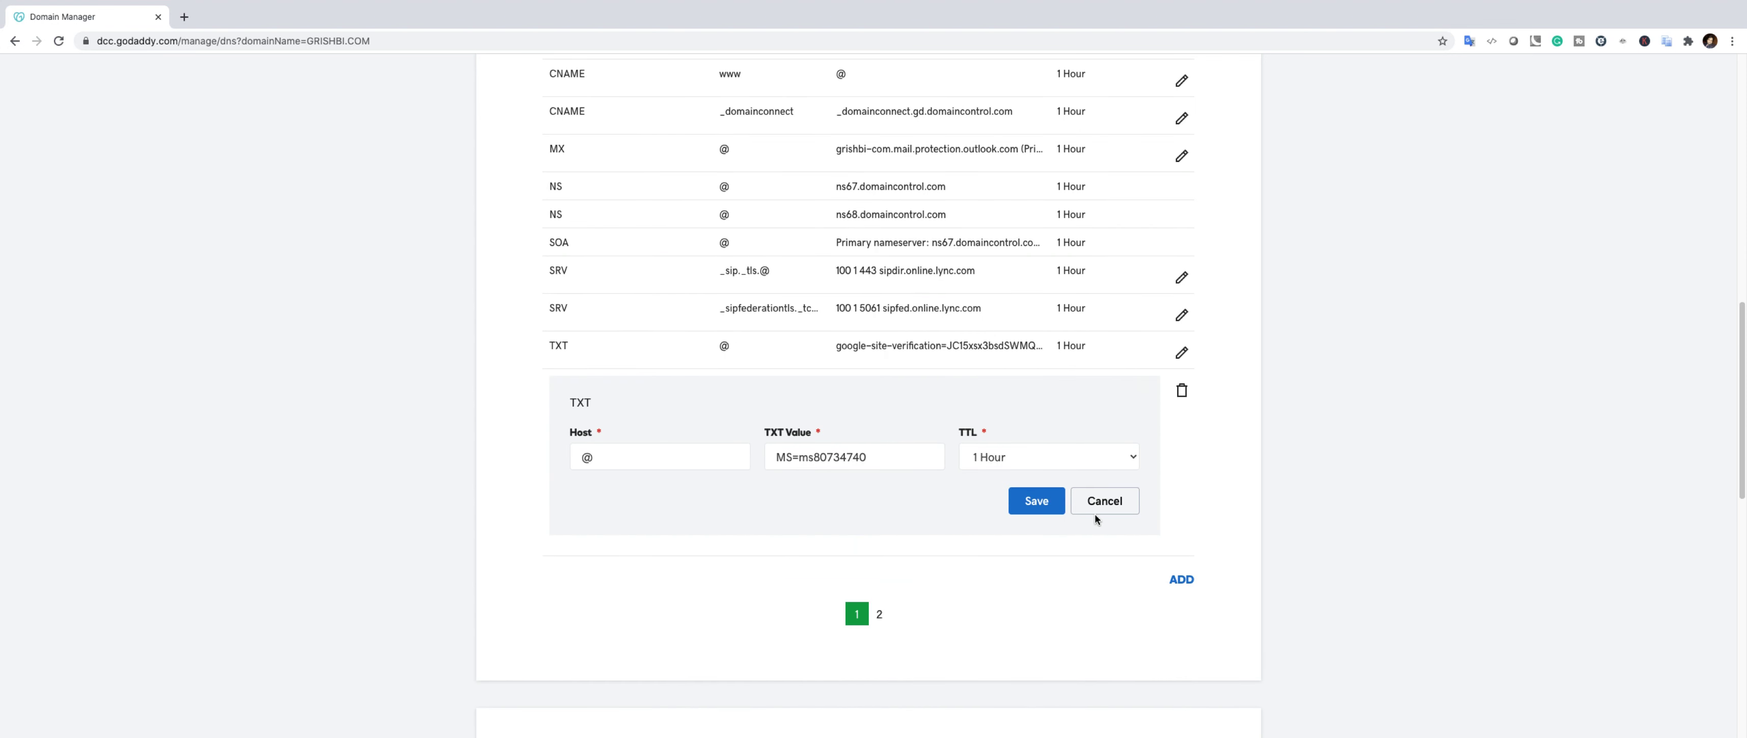
left_click(1096, 502)
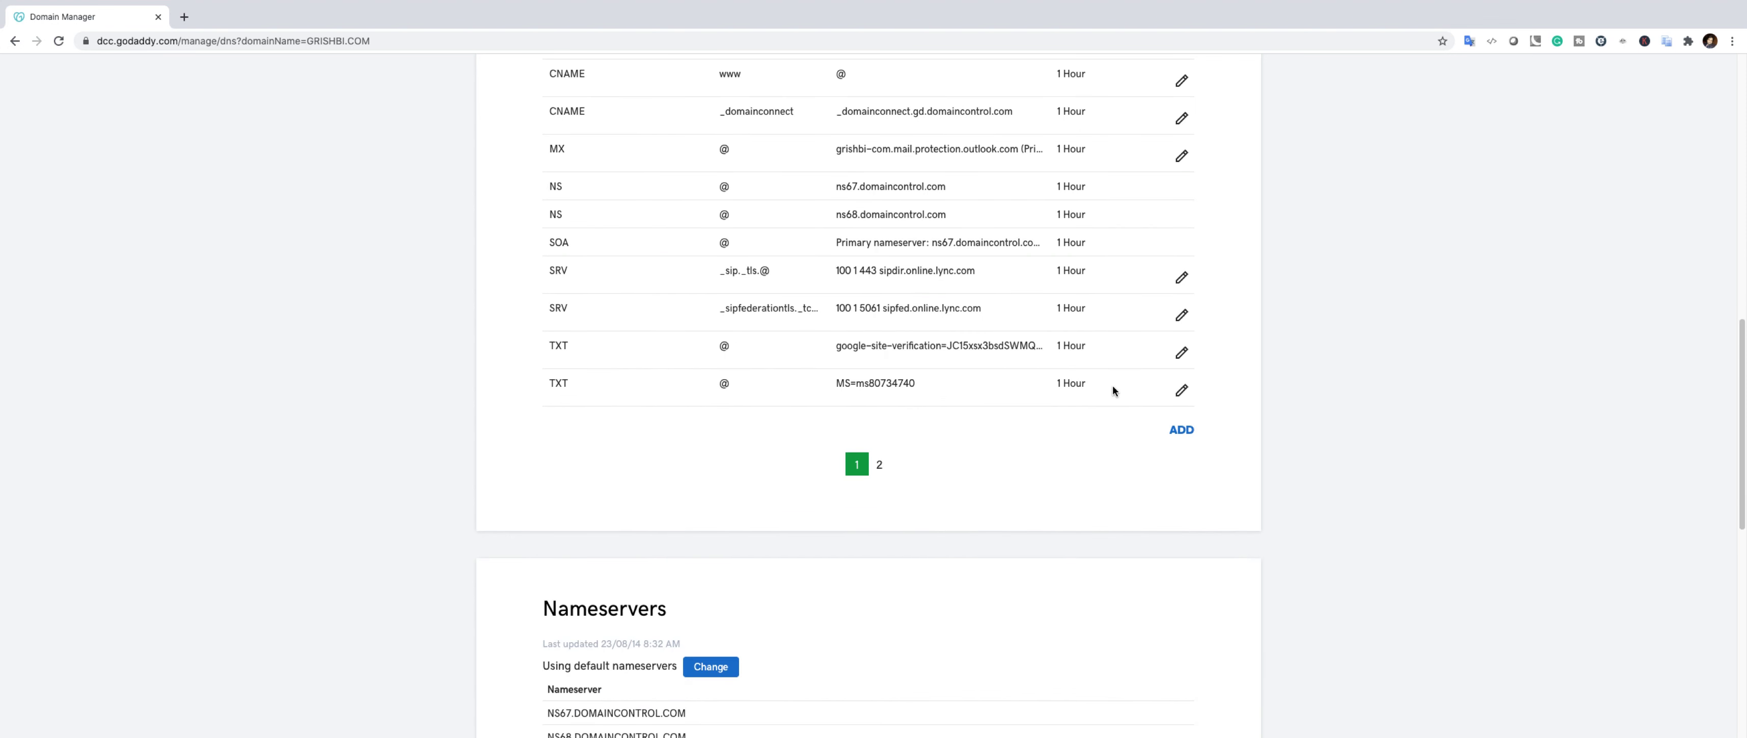
left_click(1181, 390)
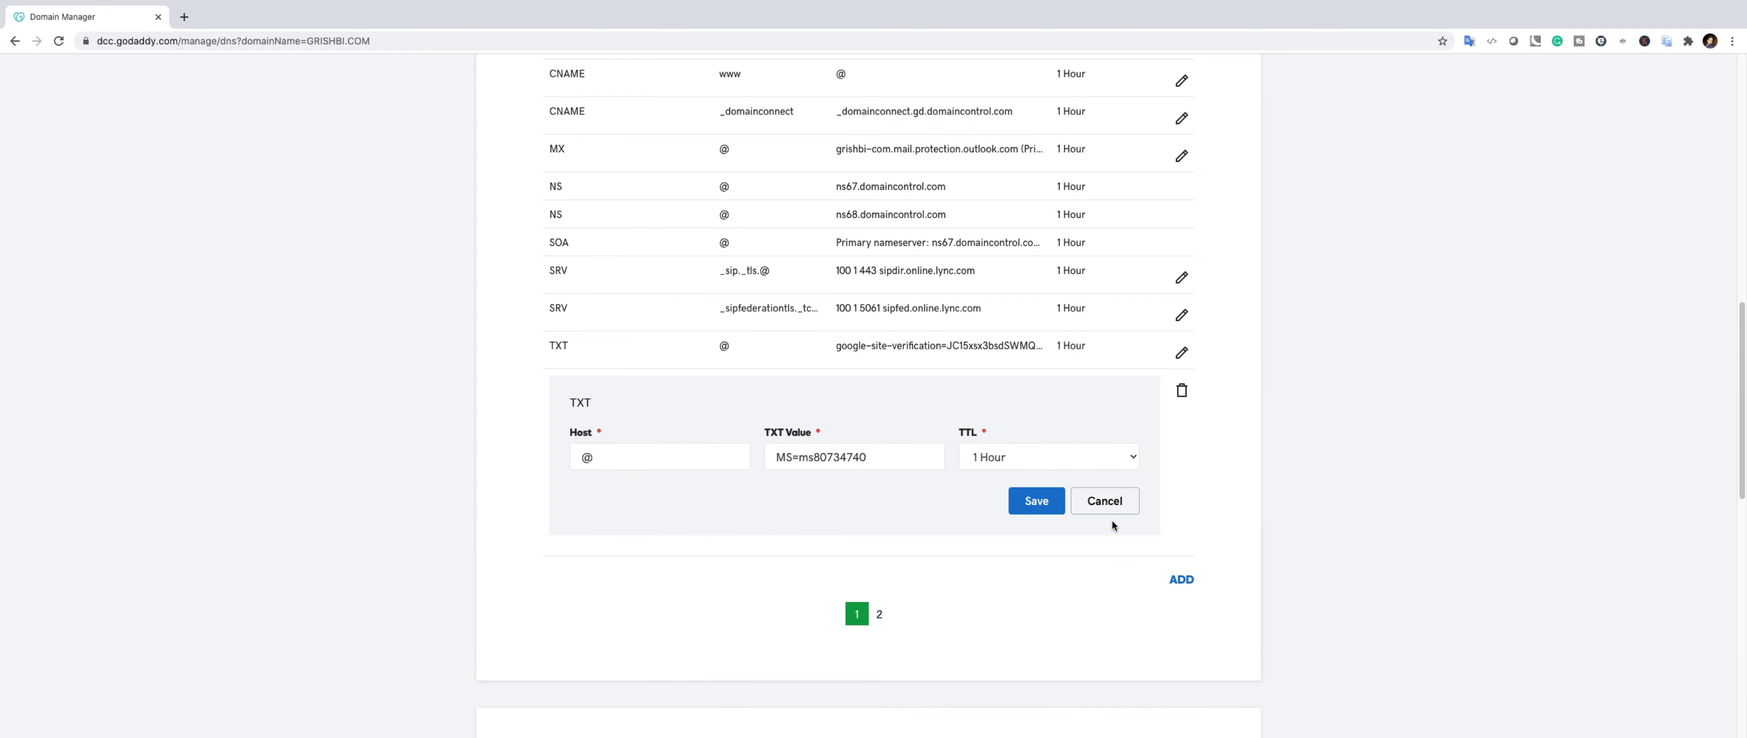
left_click(1183, 387)
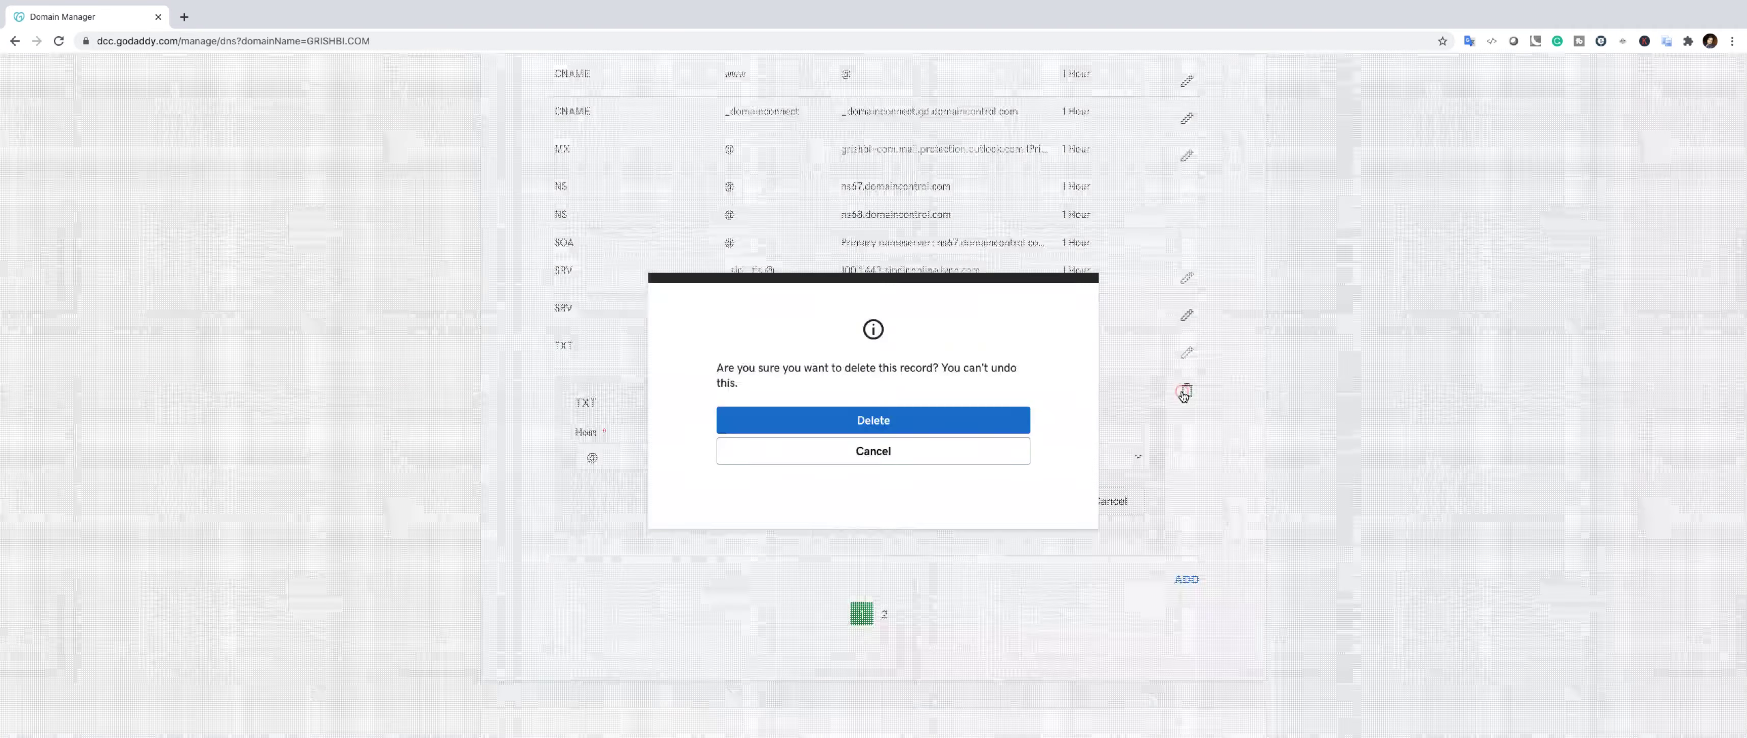
left_click(874, 421)
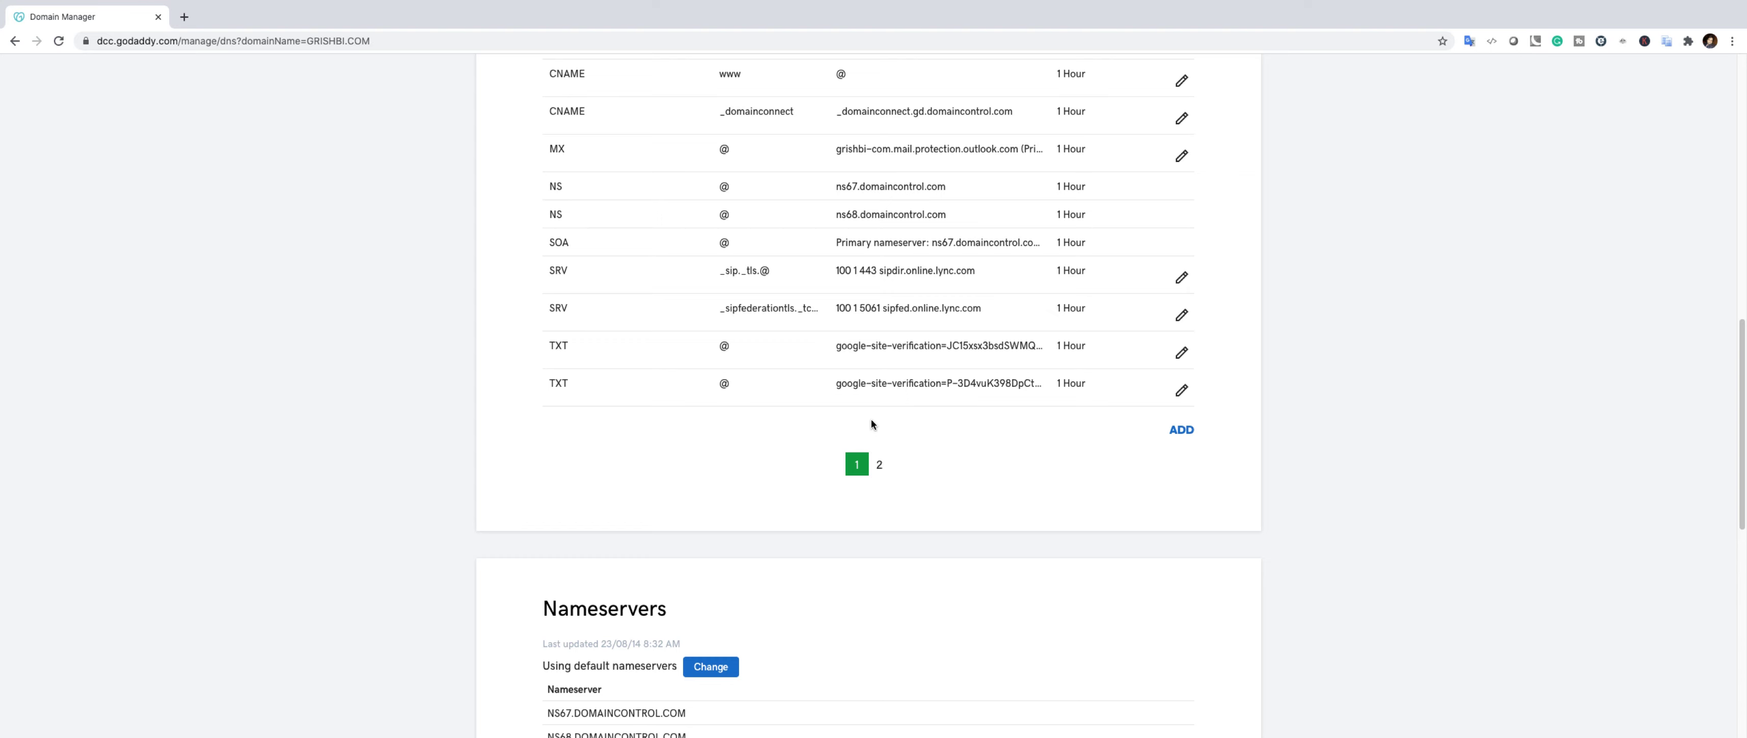
key("alt+Tab")
left_click(84, 370)
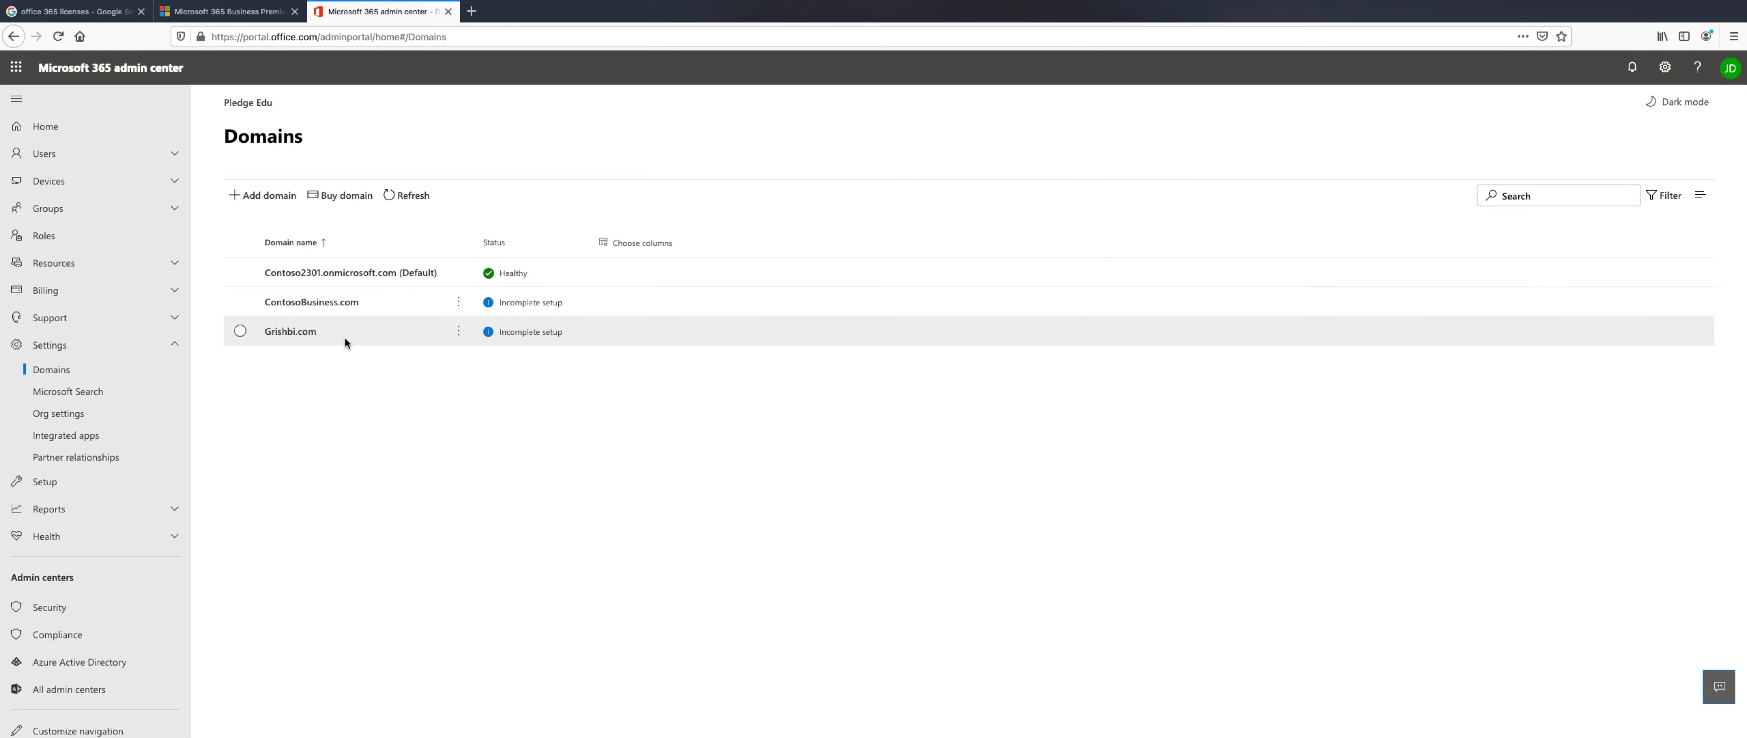
Glance at the GoDaddy DNS records, then load godaddy.com in a new Firefox tab.
key("ctrl+Left")
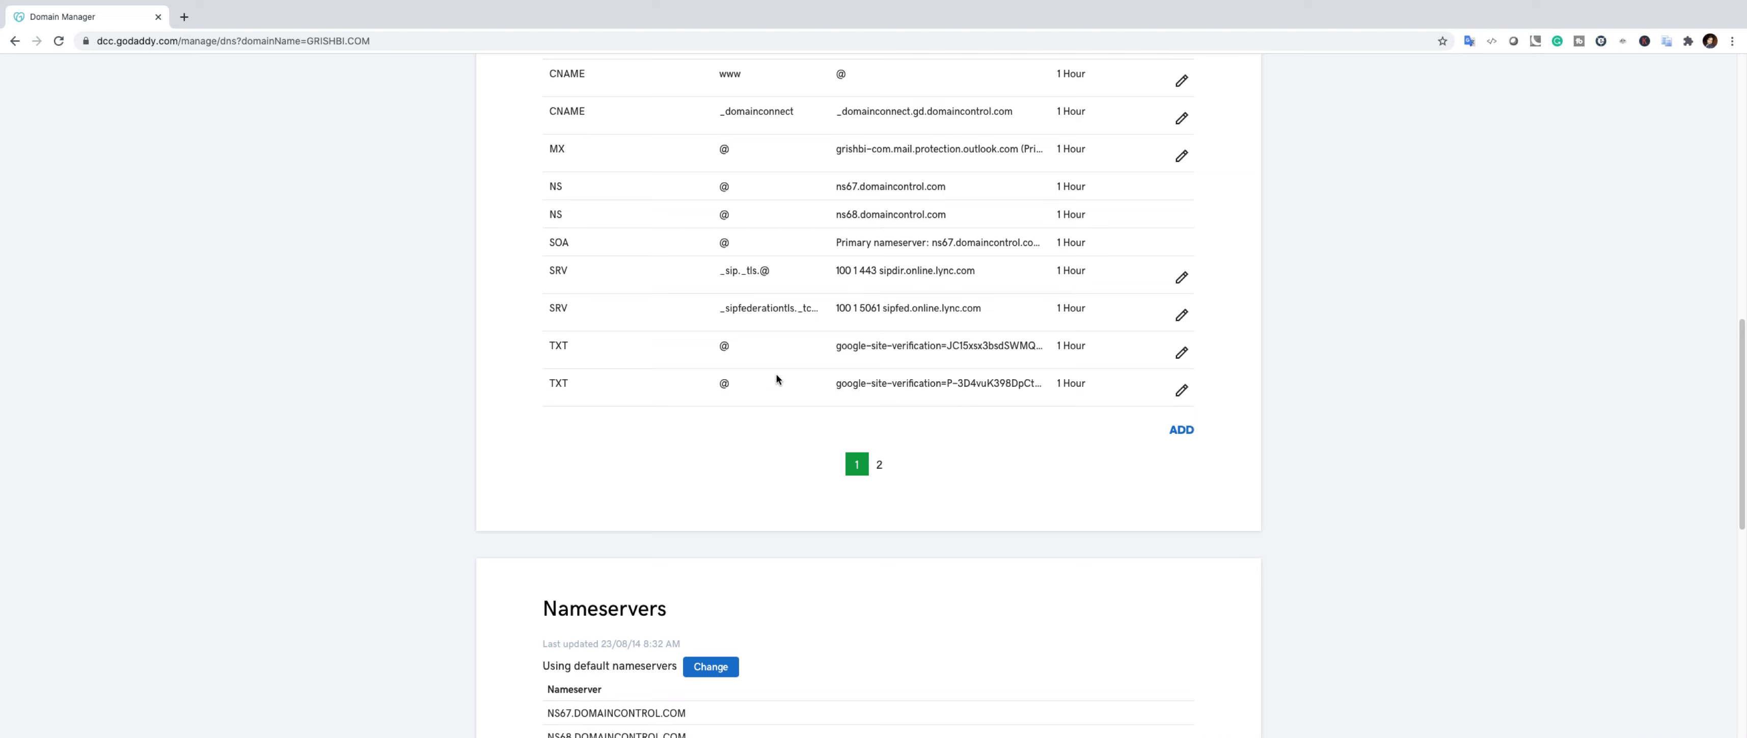
key("ctrl+Right")
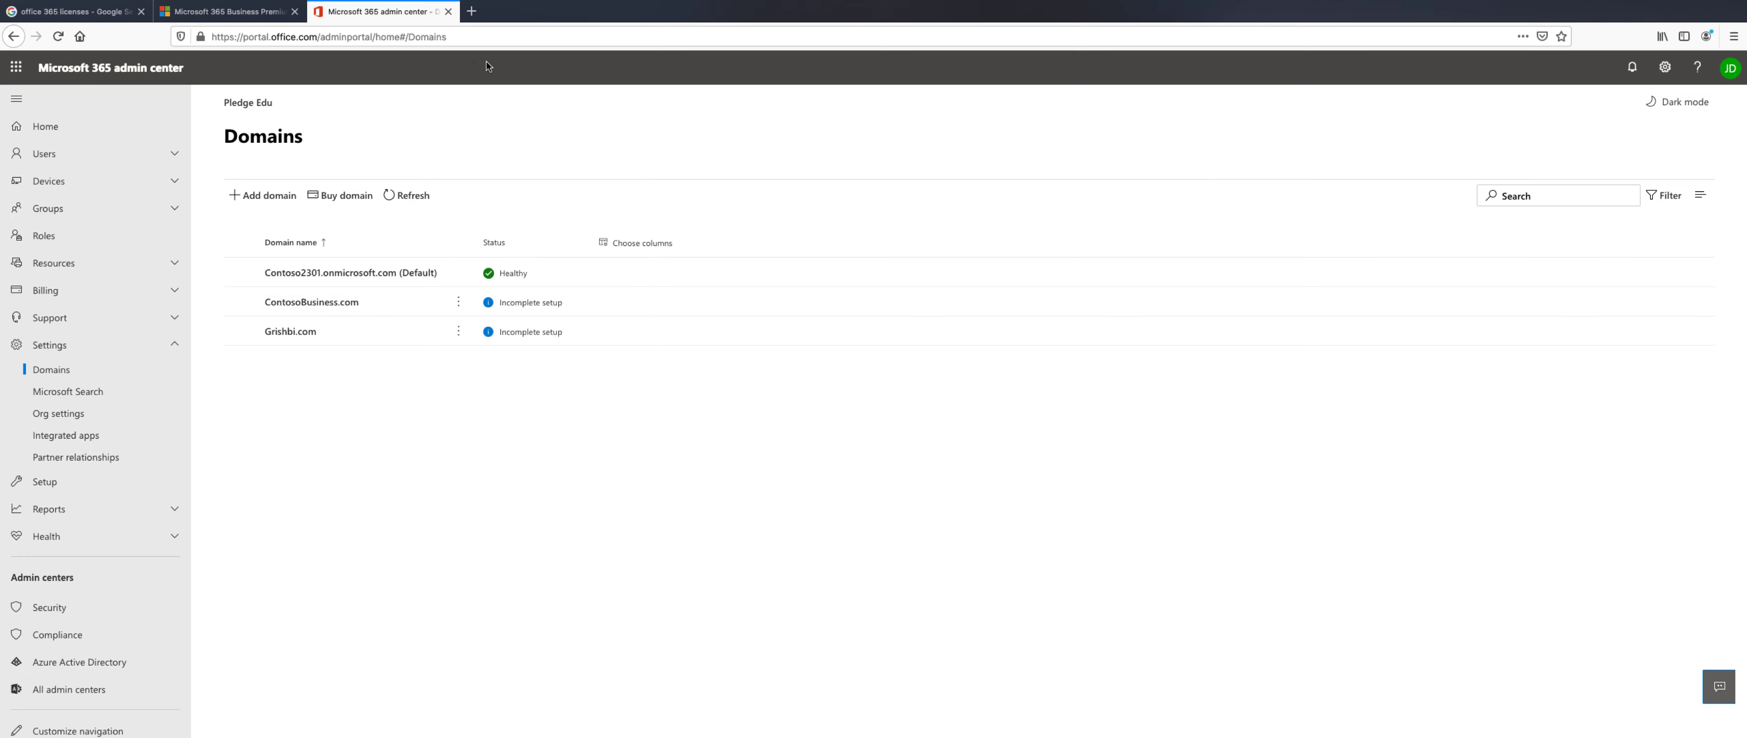
left_click(471, 10)
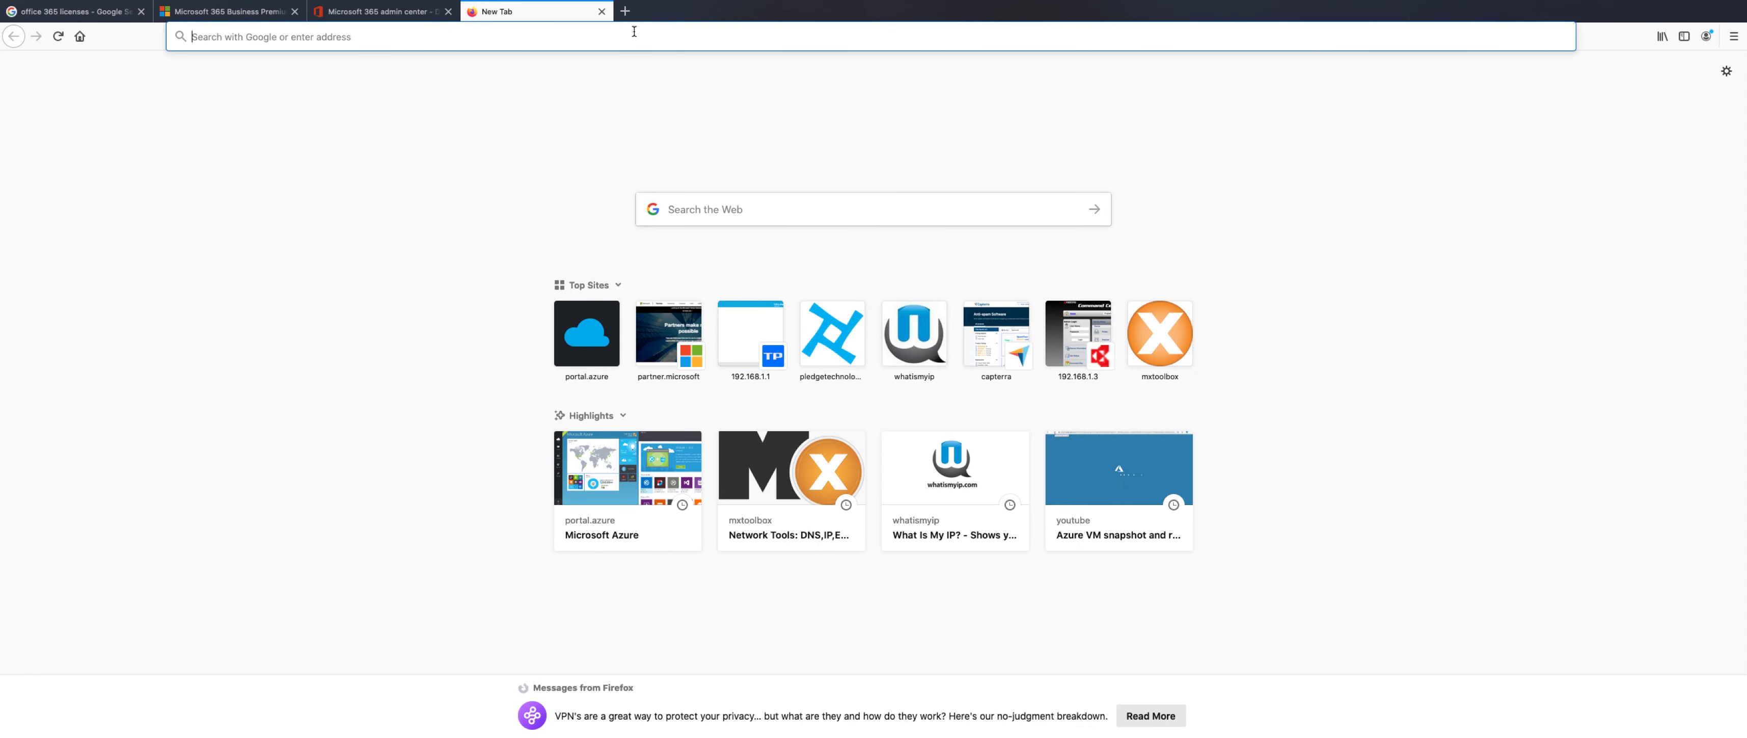
type("Godaddy.com")
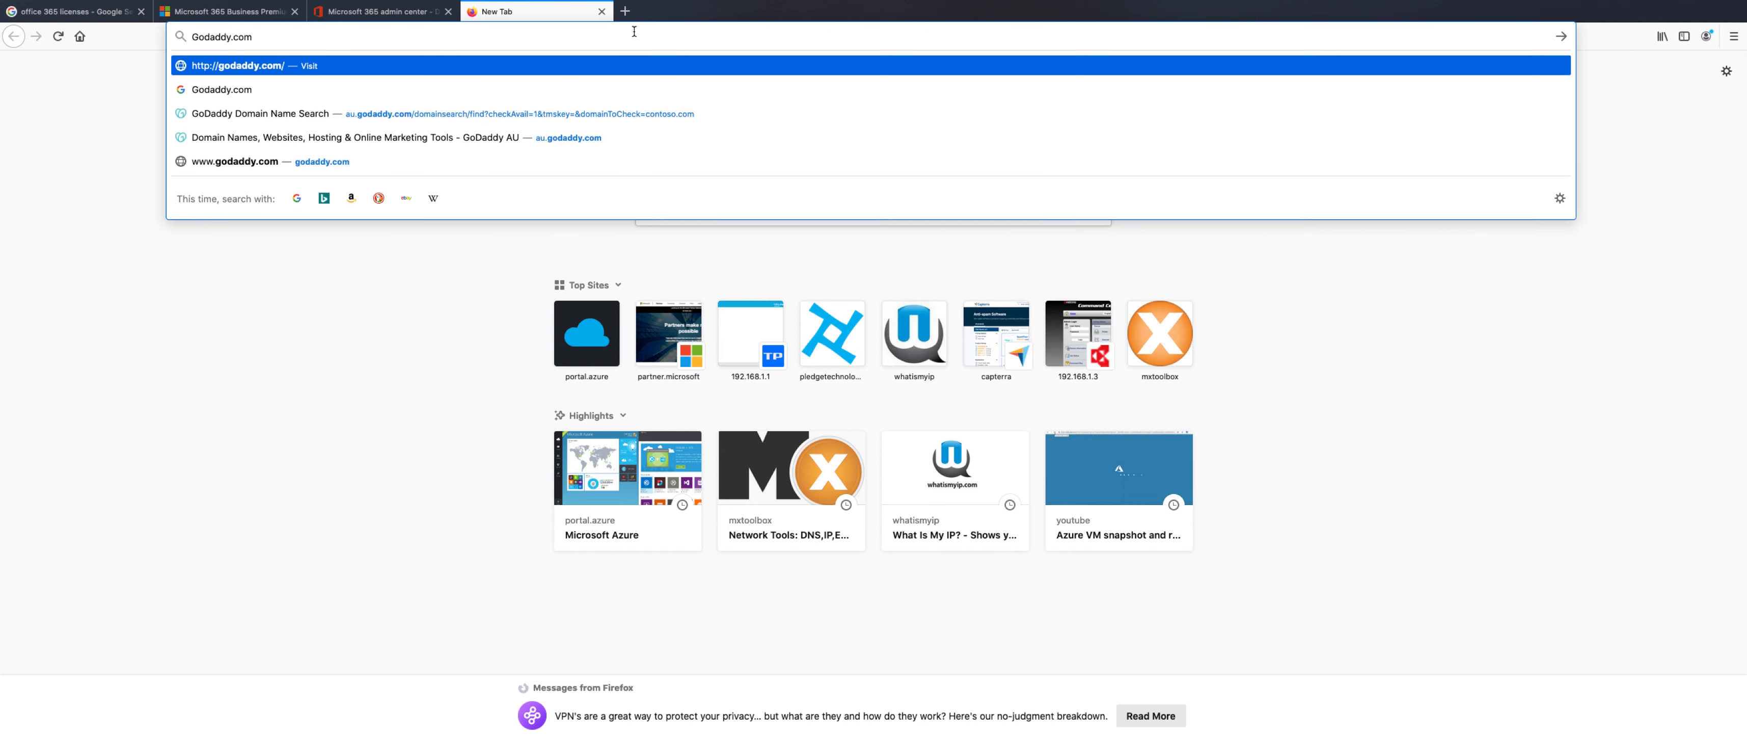
key("Return")
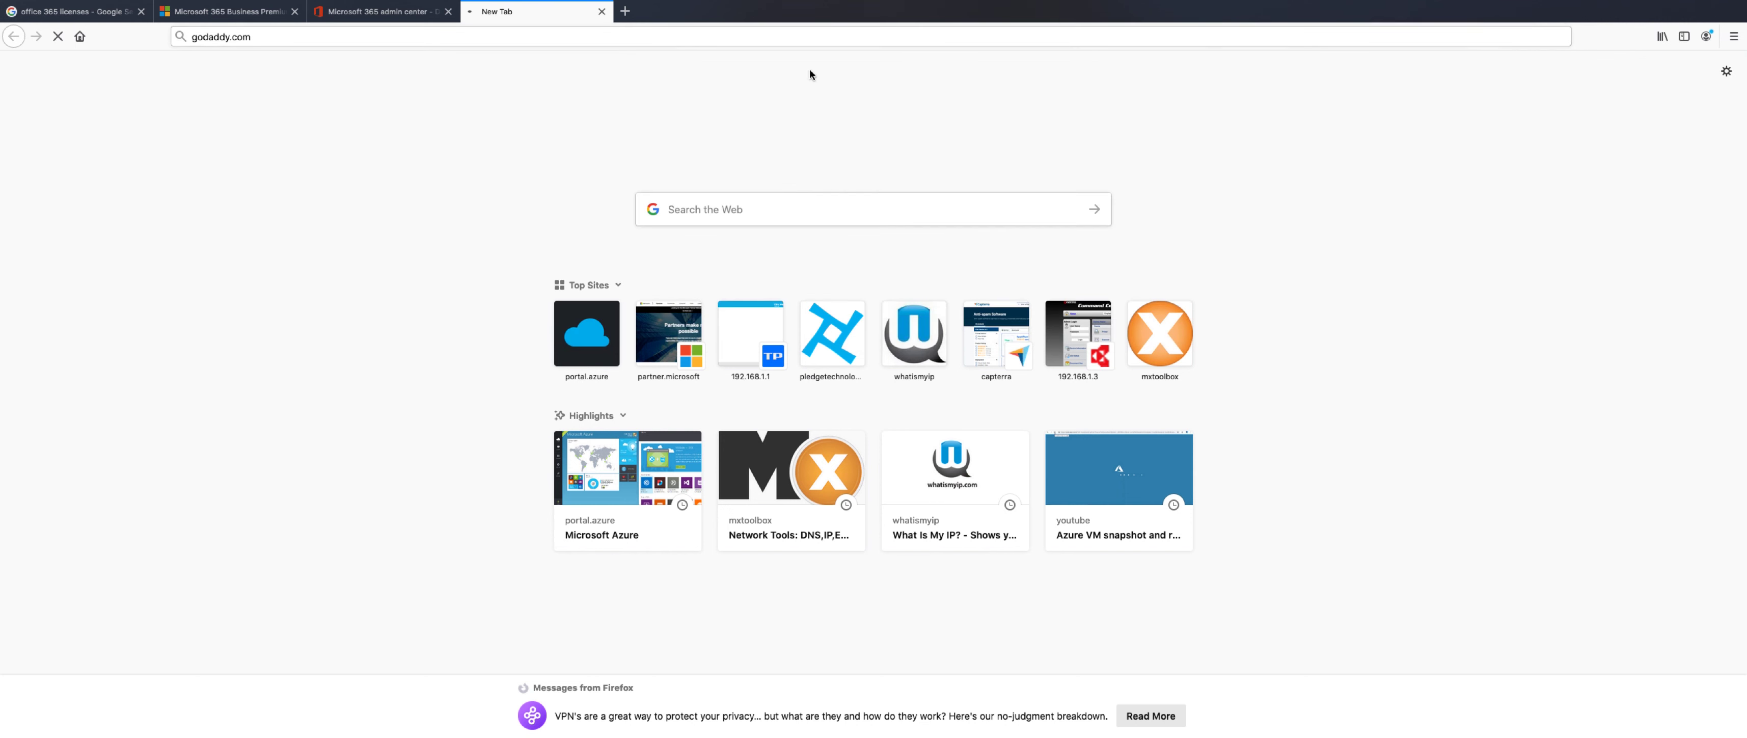
In a new tab, search Google for Cheapdomains and open the Cheap Domains website.
left_click(625, 11)
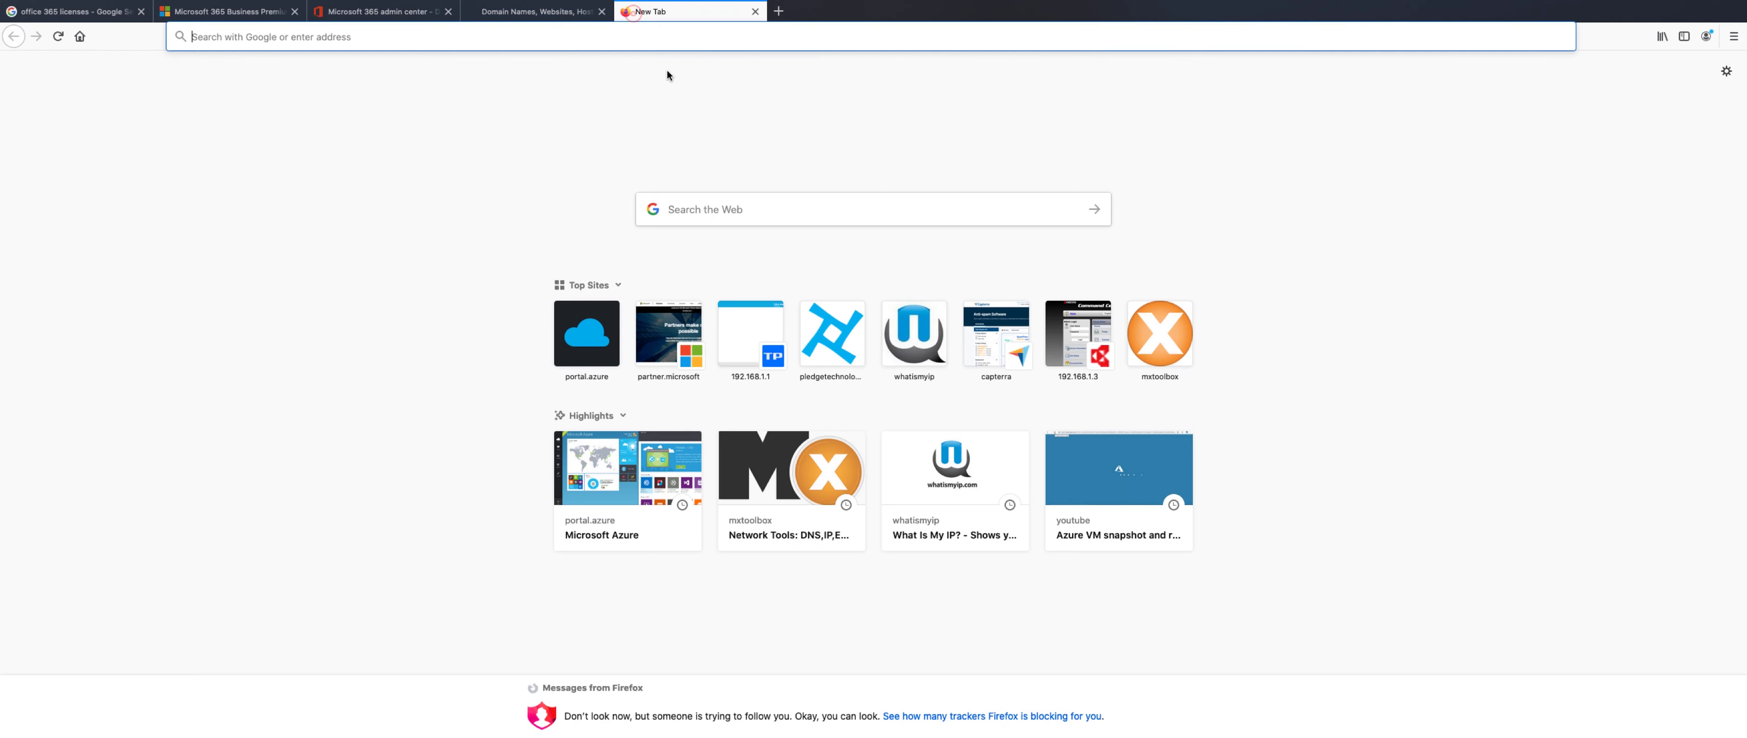
left_click(694, 207)
type("Cheap")
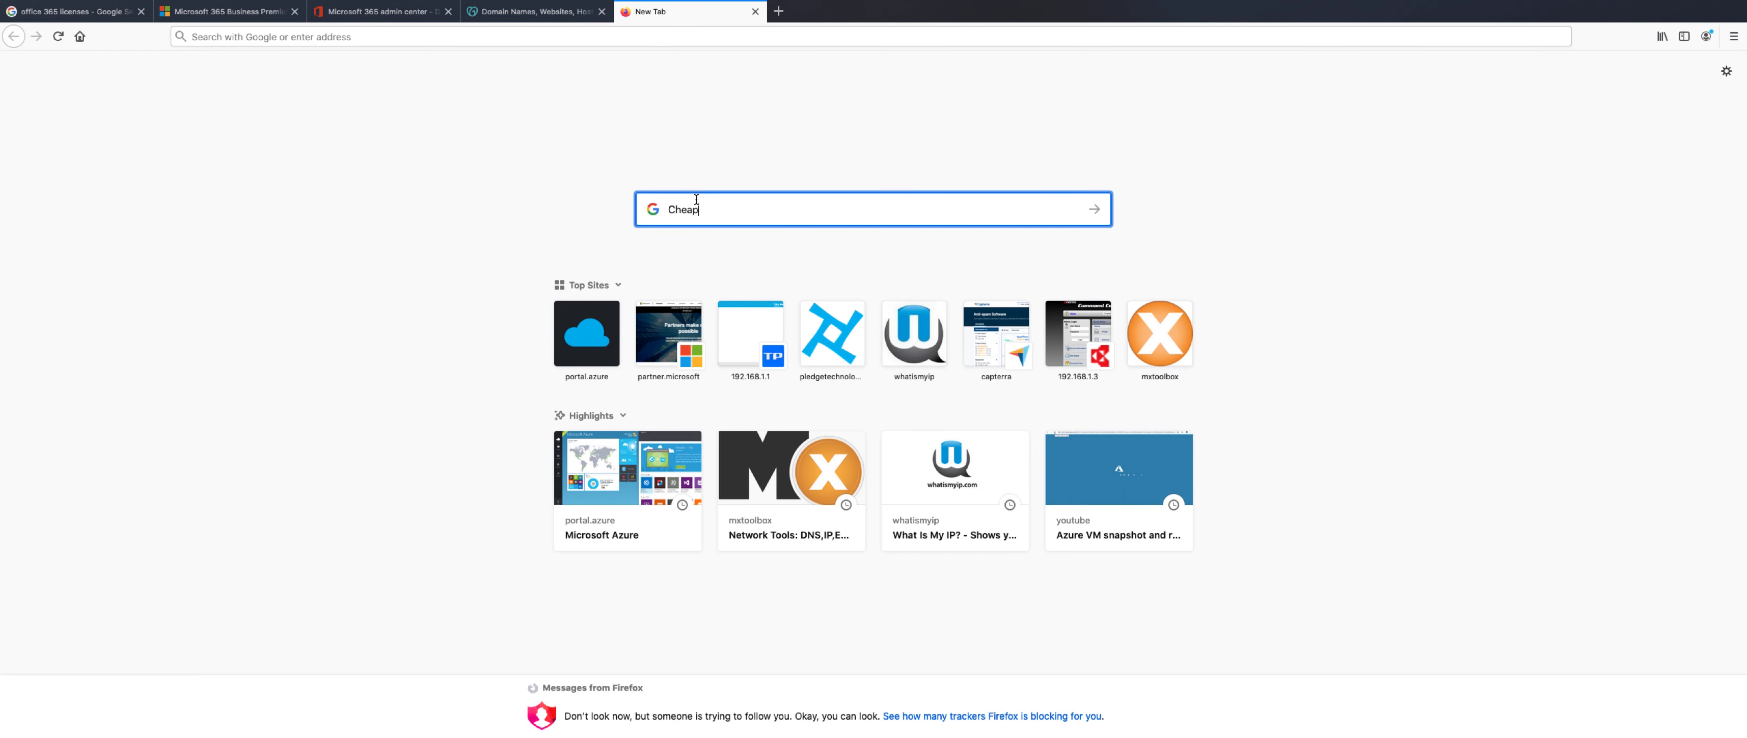
type("domains")
key("Return")
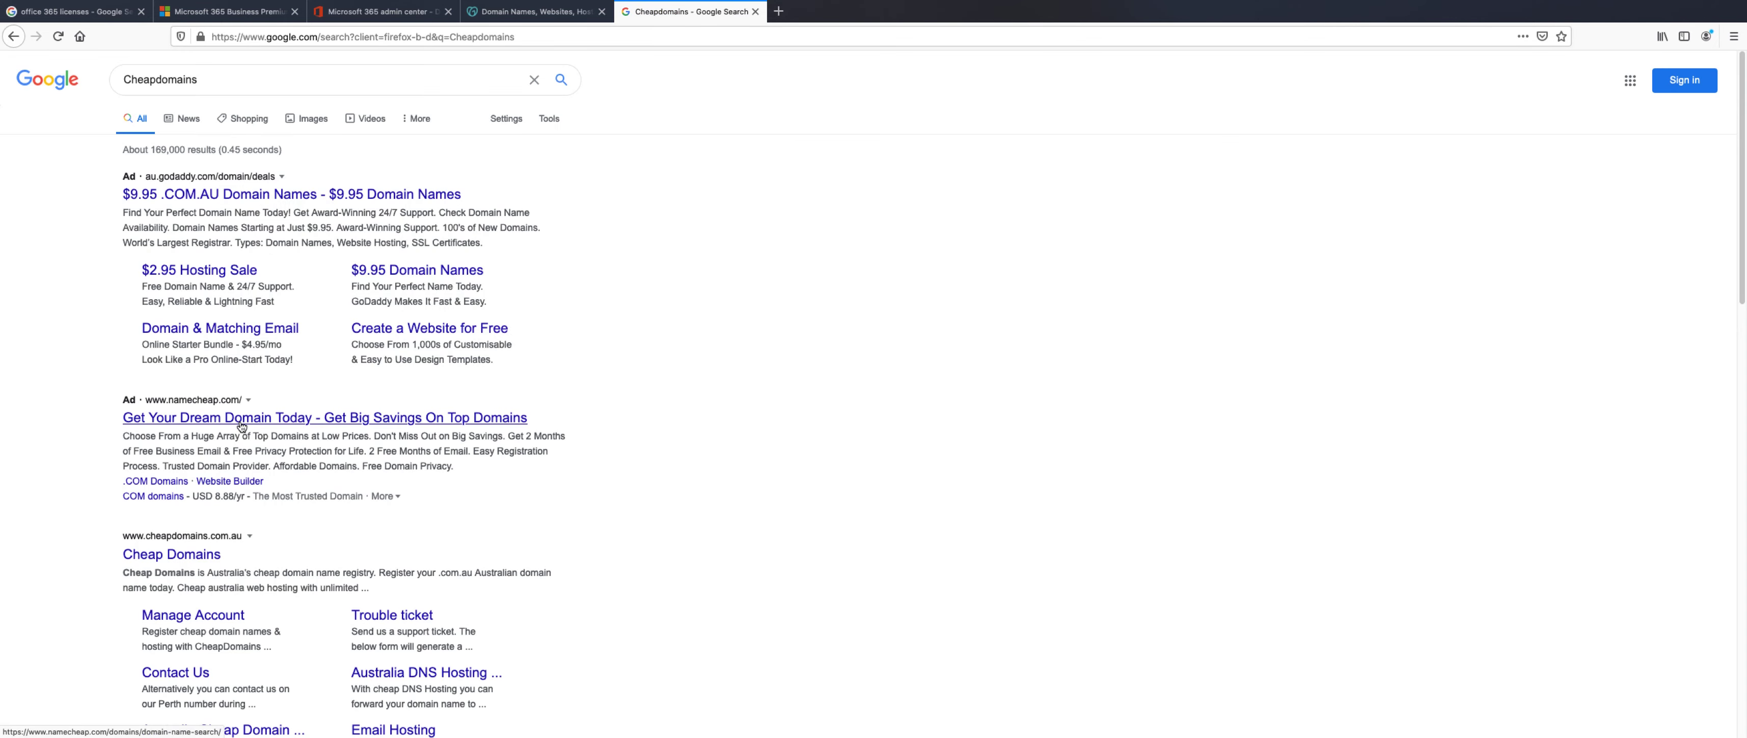
left_click(207, 563)
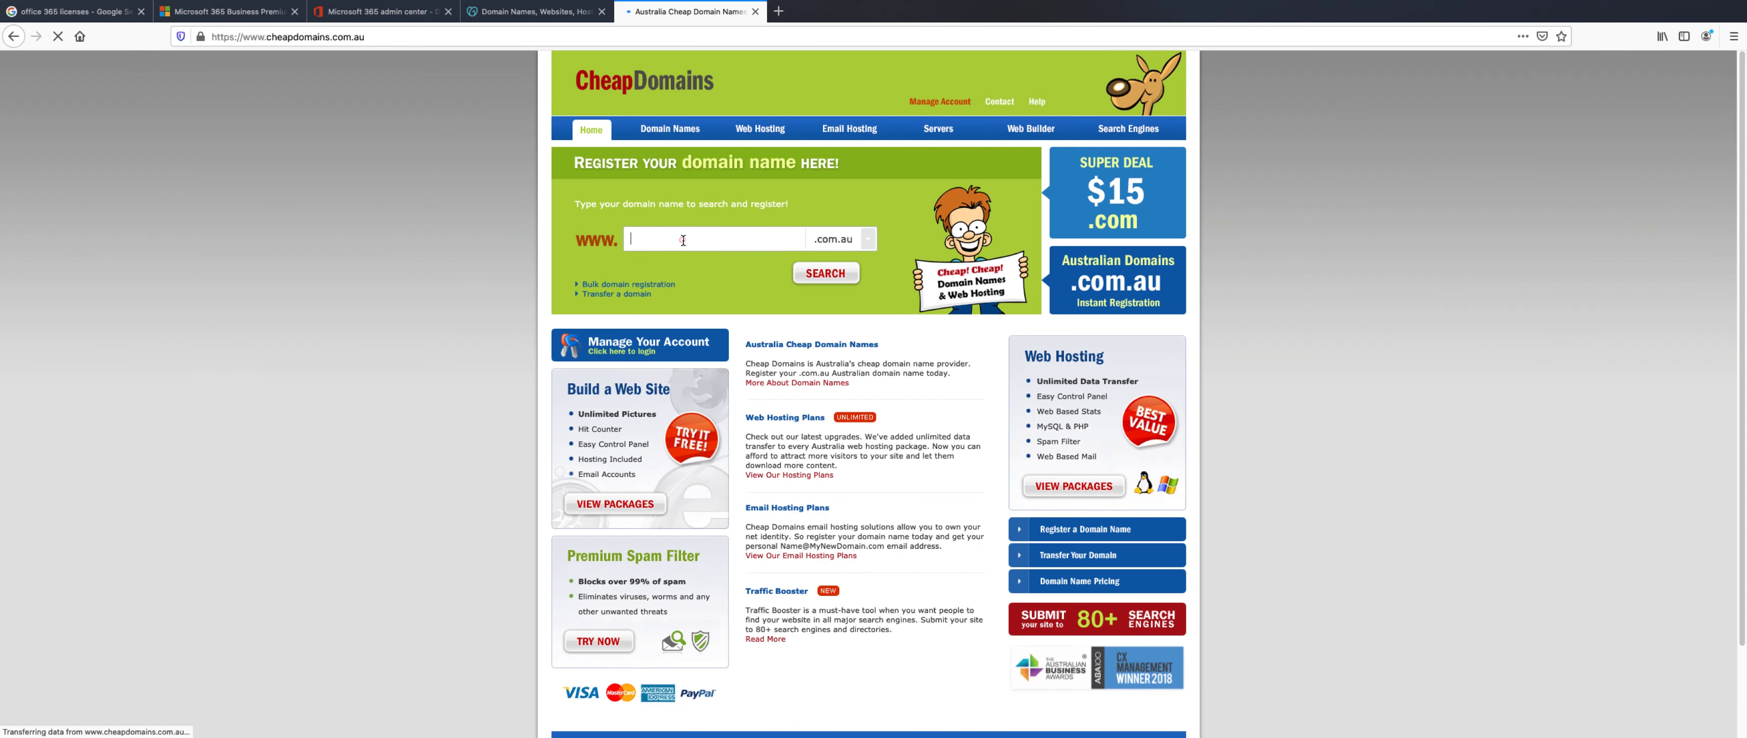
Check availability of contosobusiness, noting contosobusiness.com is available for $15.00.
type("COntosobusiness")
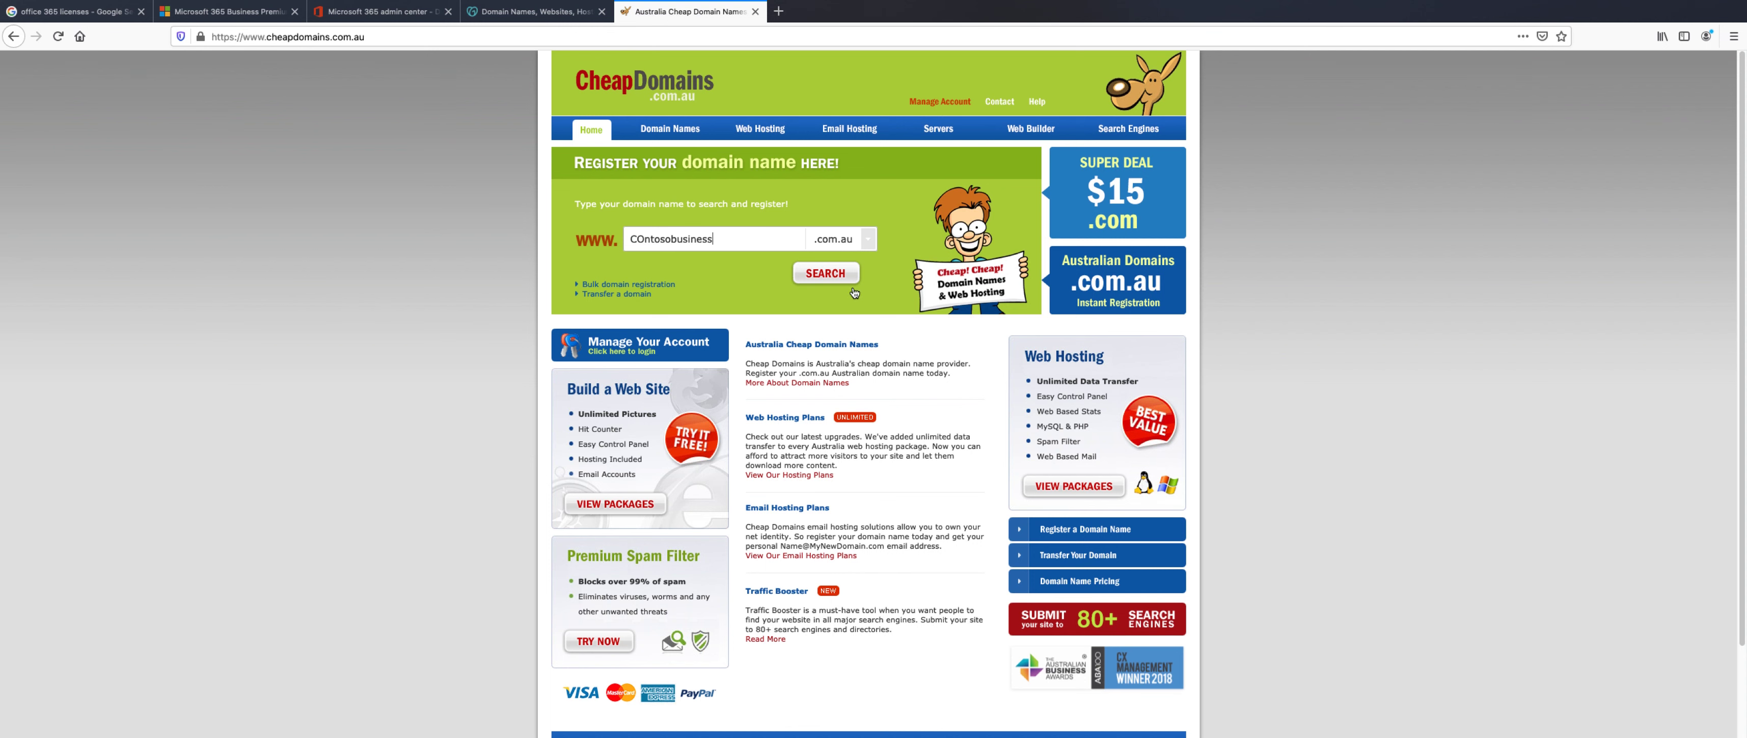
left_click(839, 272)
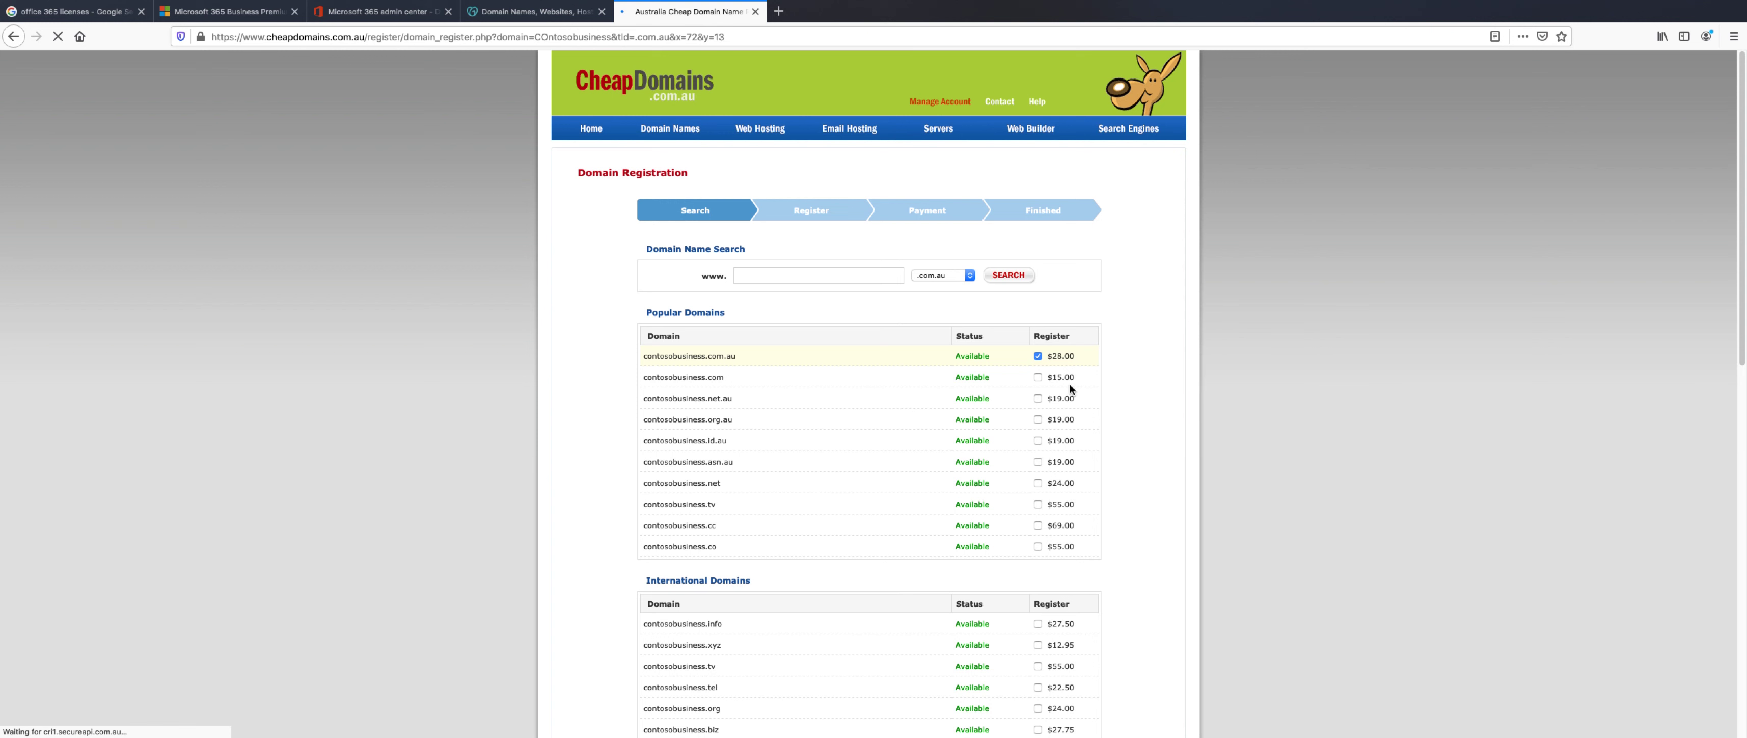
left_click_drag(1073, 378, 1047, 379)
left_click(532, 11)
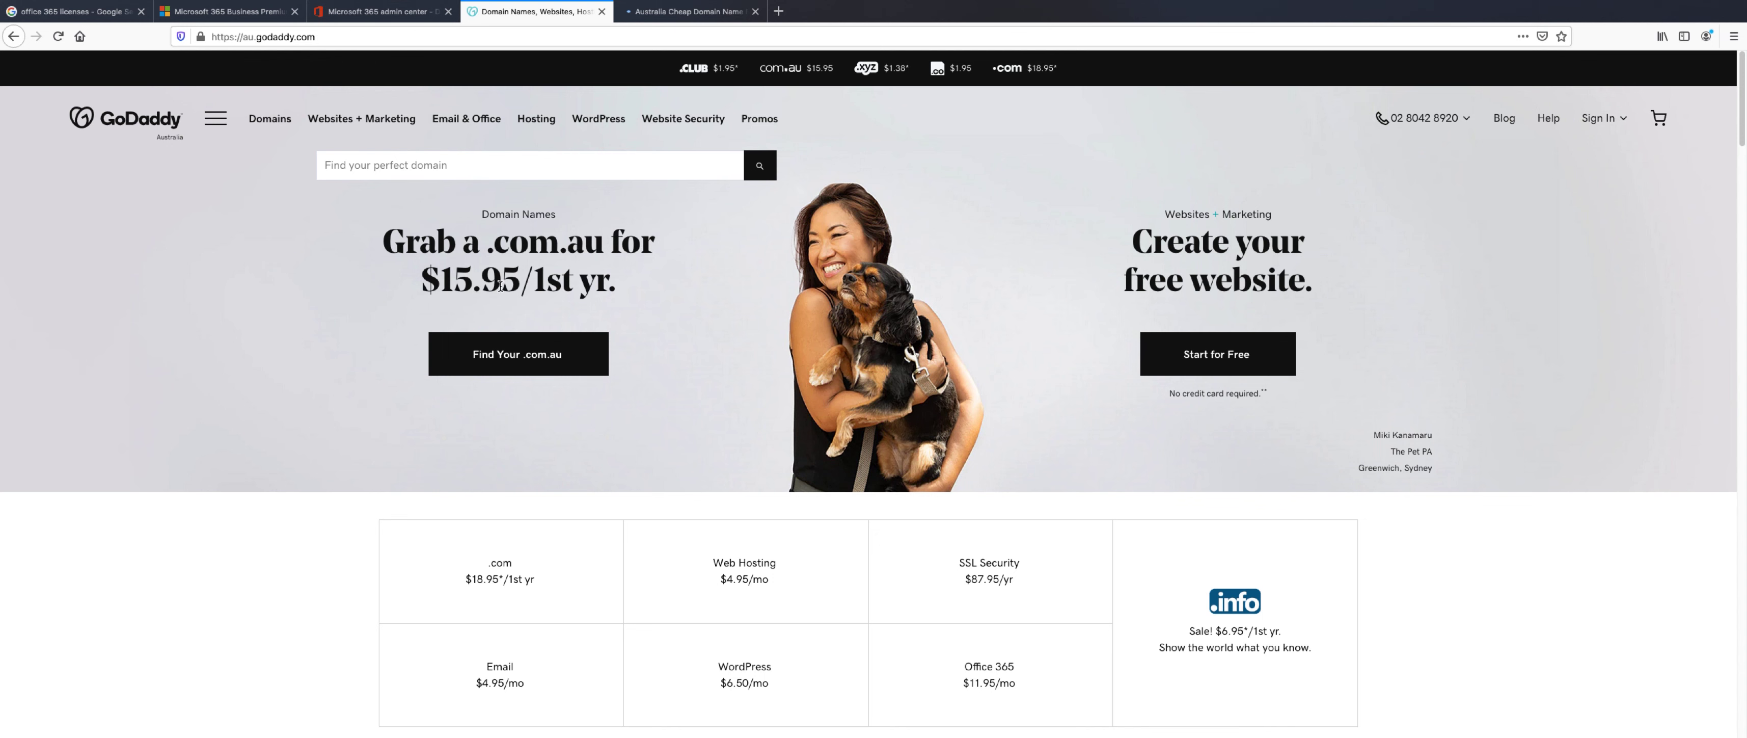
Return from the GoDaddy page to the Microsoft 365 admin center.
left_click(383, 10)
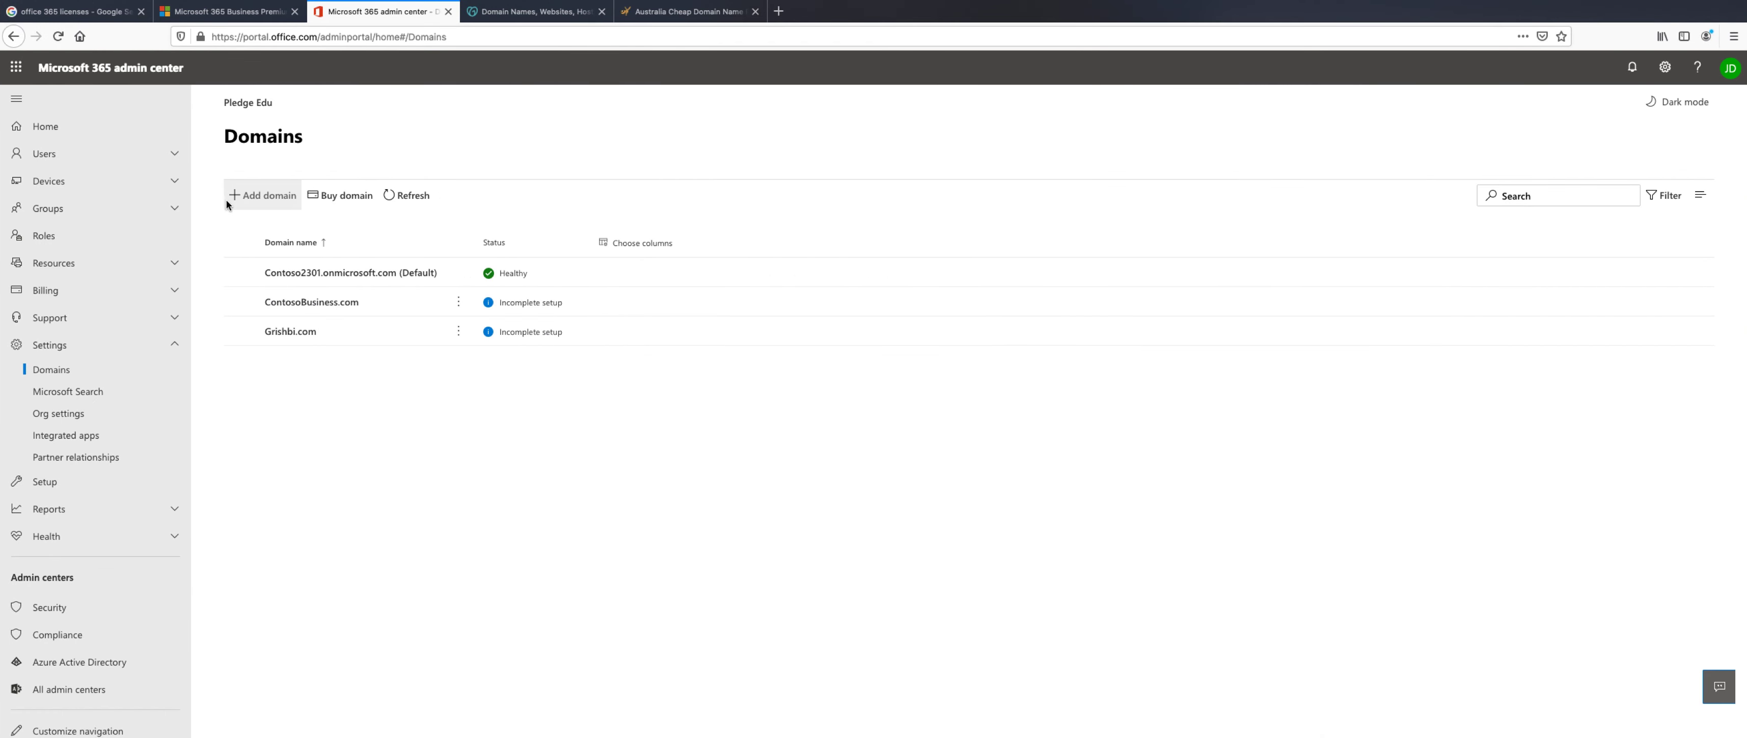
Go to Active users from the admin center home and start adding a new user.
left_click(64, 129)
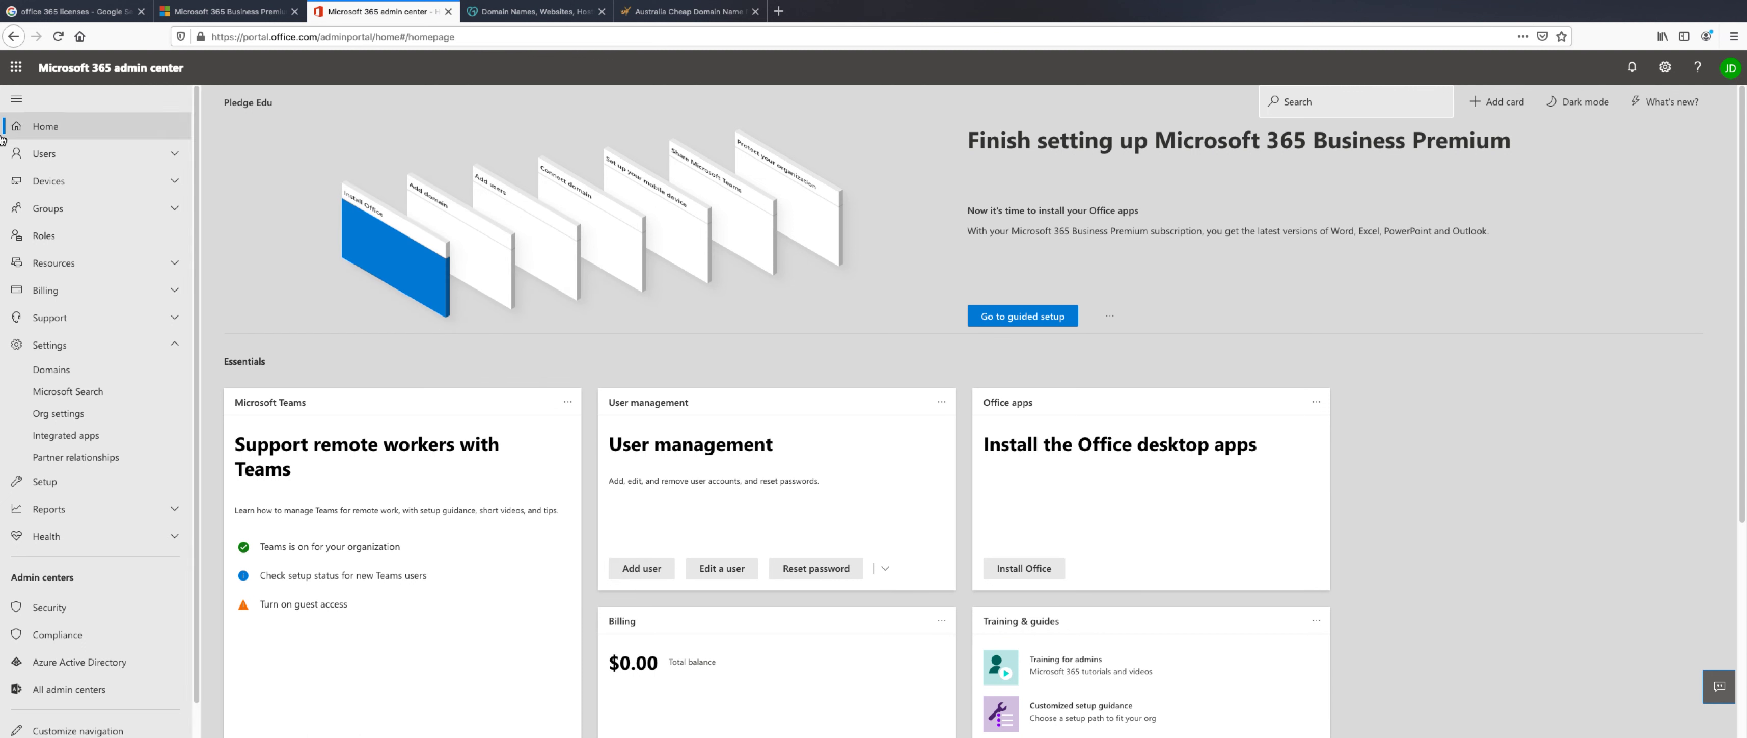
left_click(45, 160)
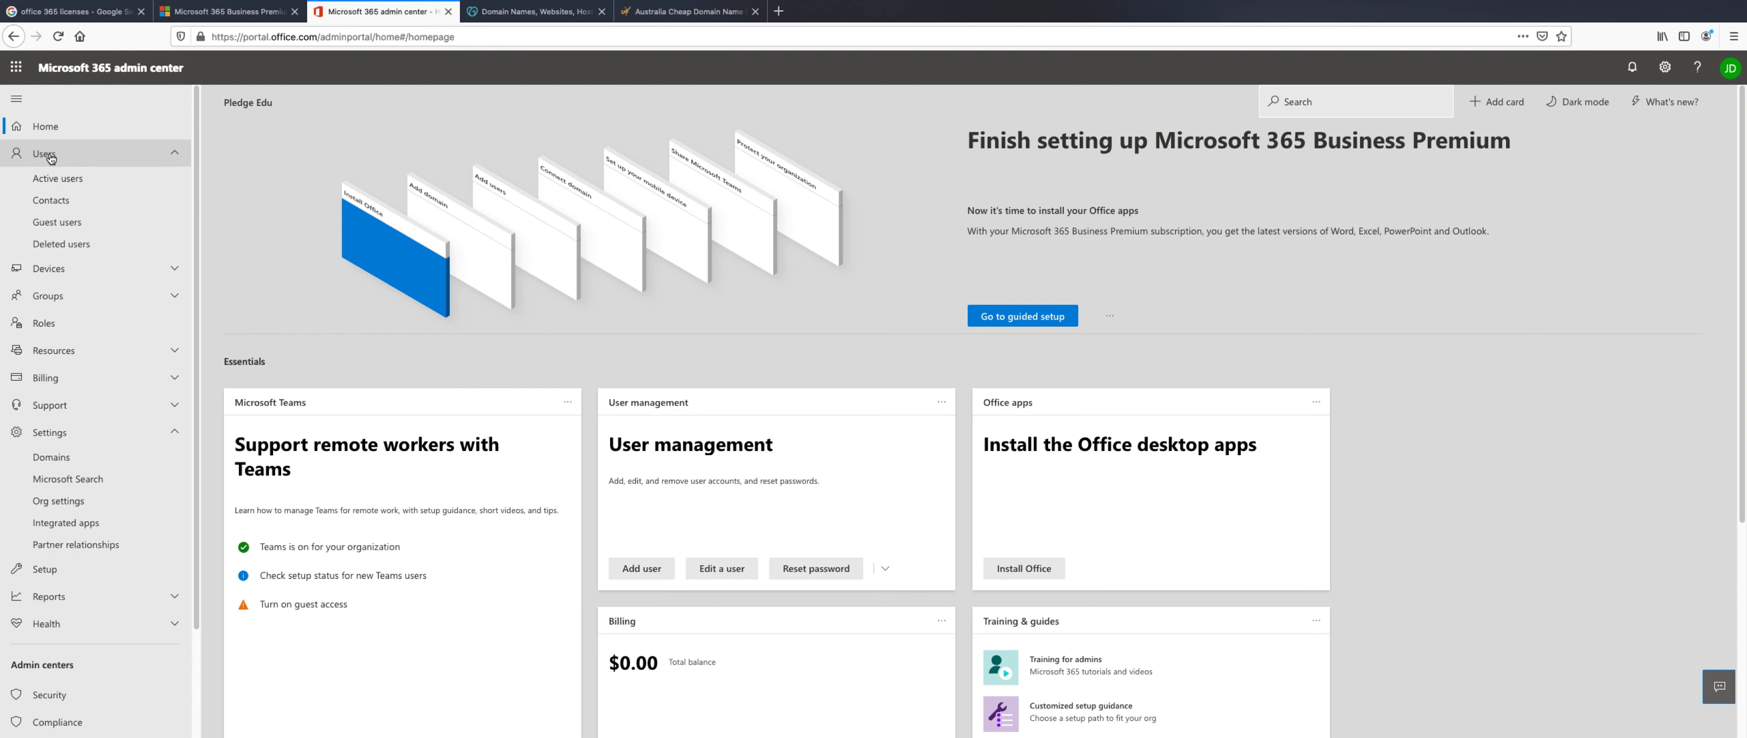
left_click(54, 178)
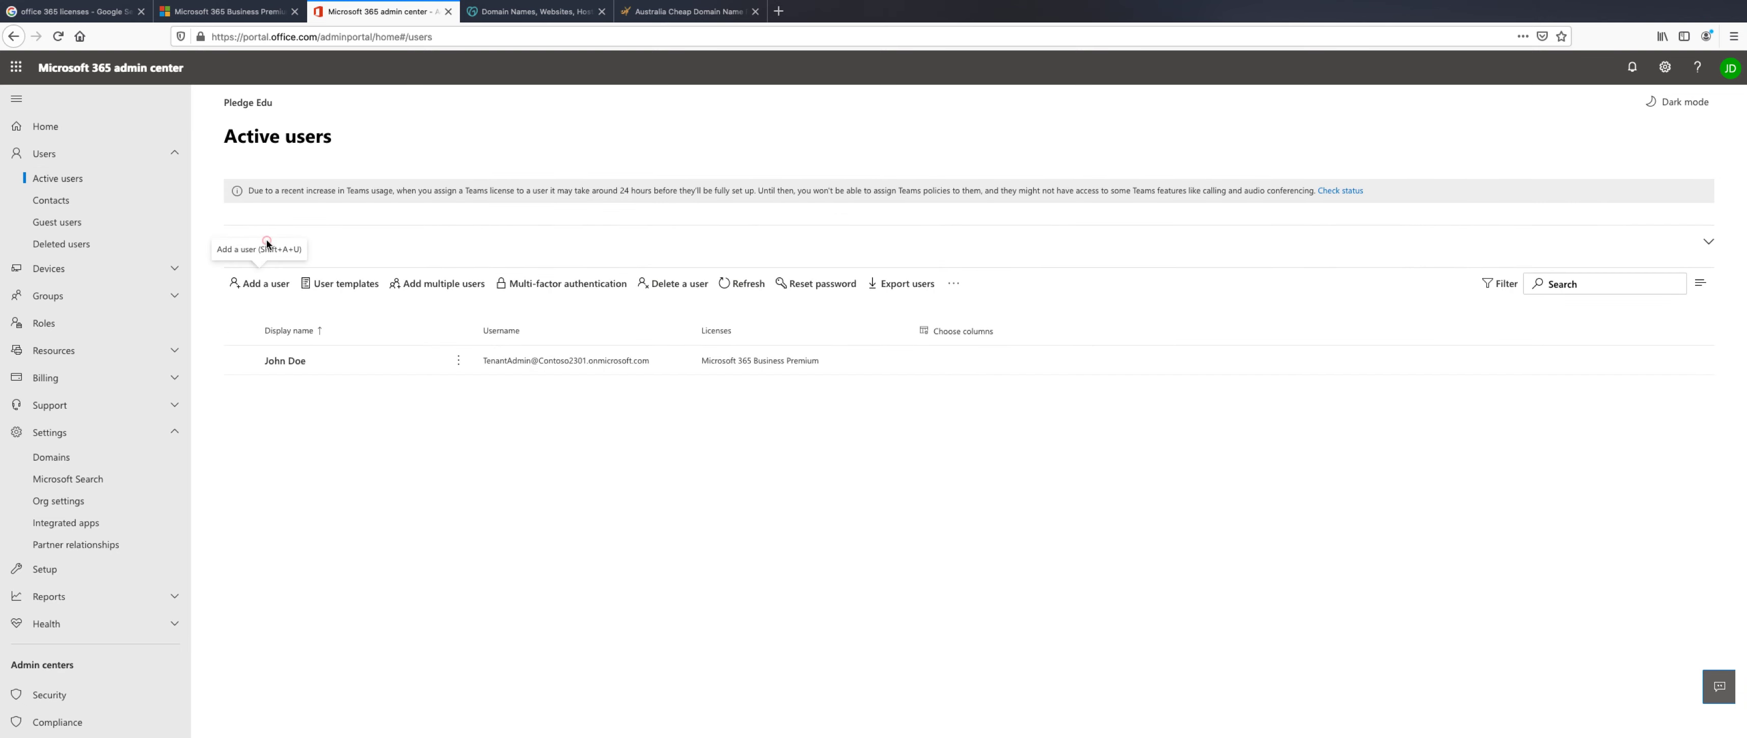
left_click(264, 289)
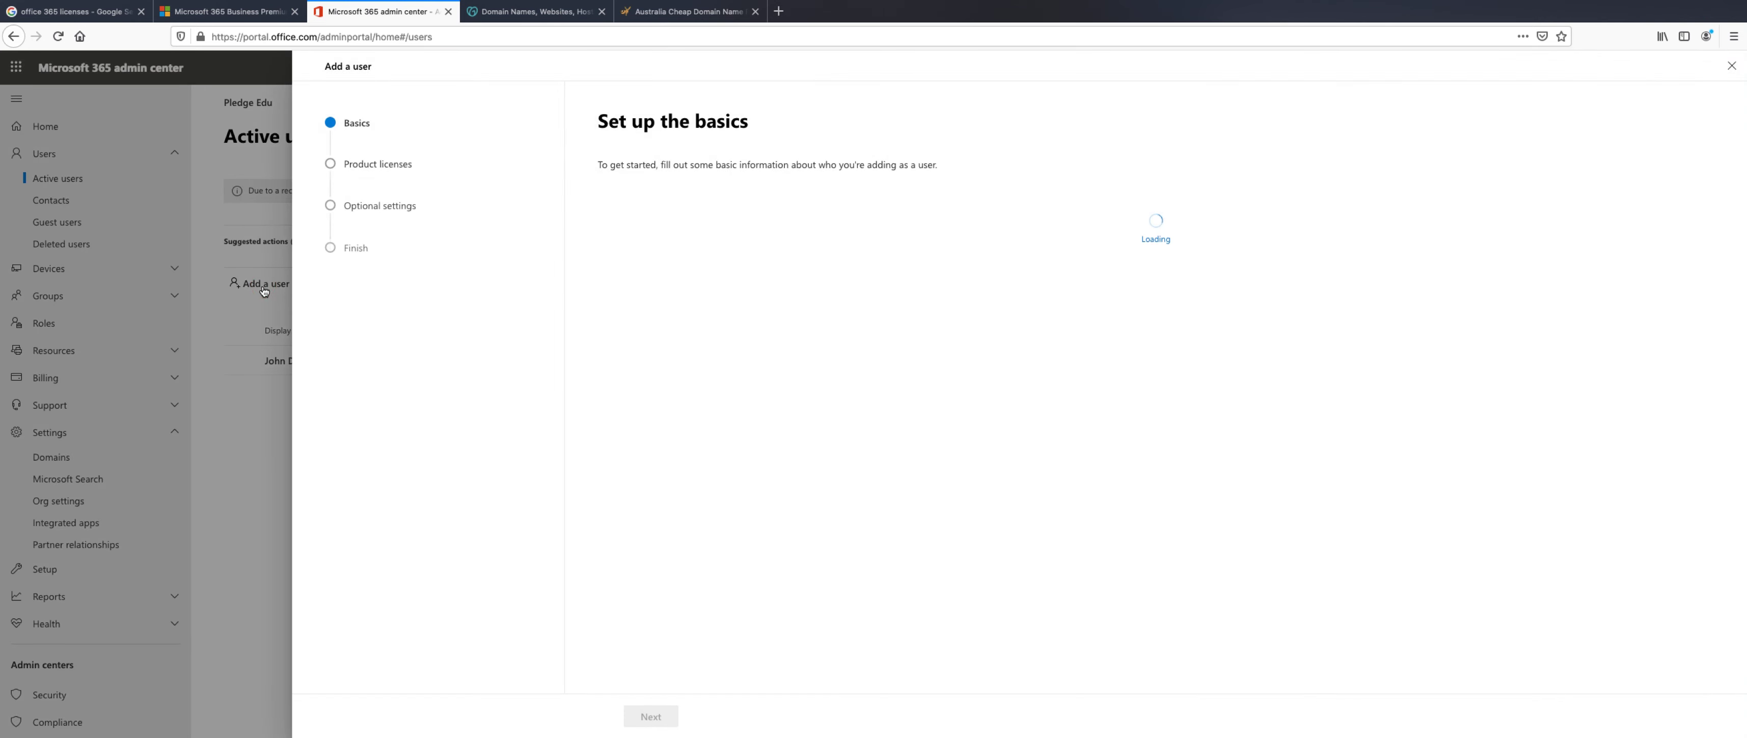
Enter the new user's first and last name and a username on Contoso2301.onmicrosoft.com.
left_click(653, 229)
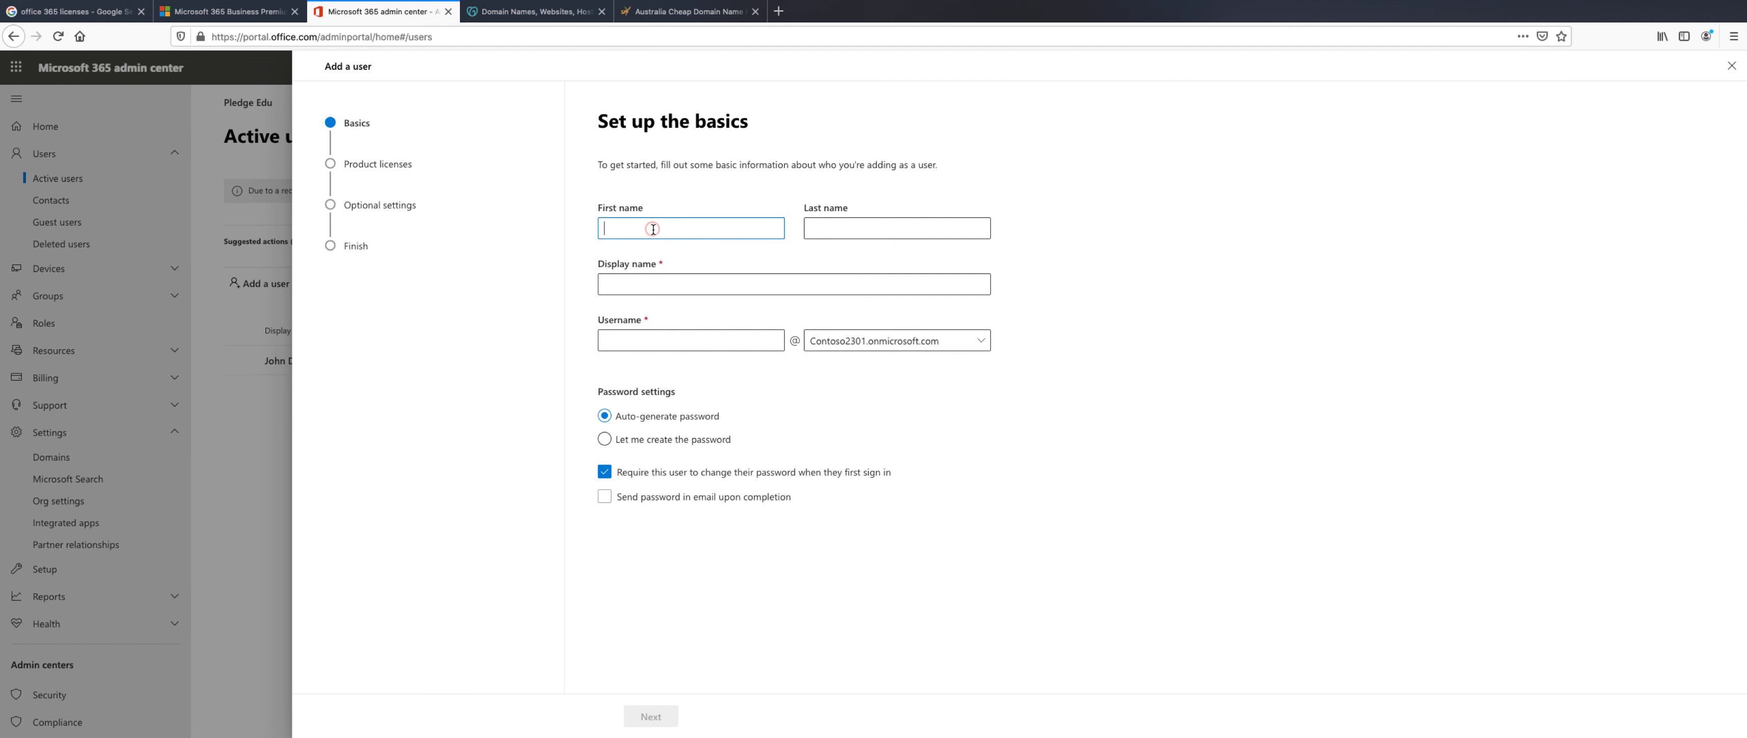
type("Sam")
key("Tab")
type("Do")
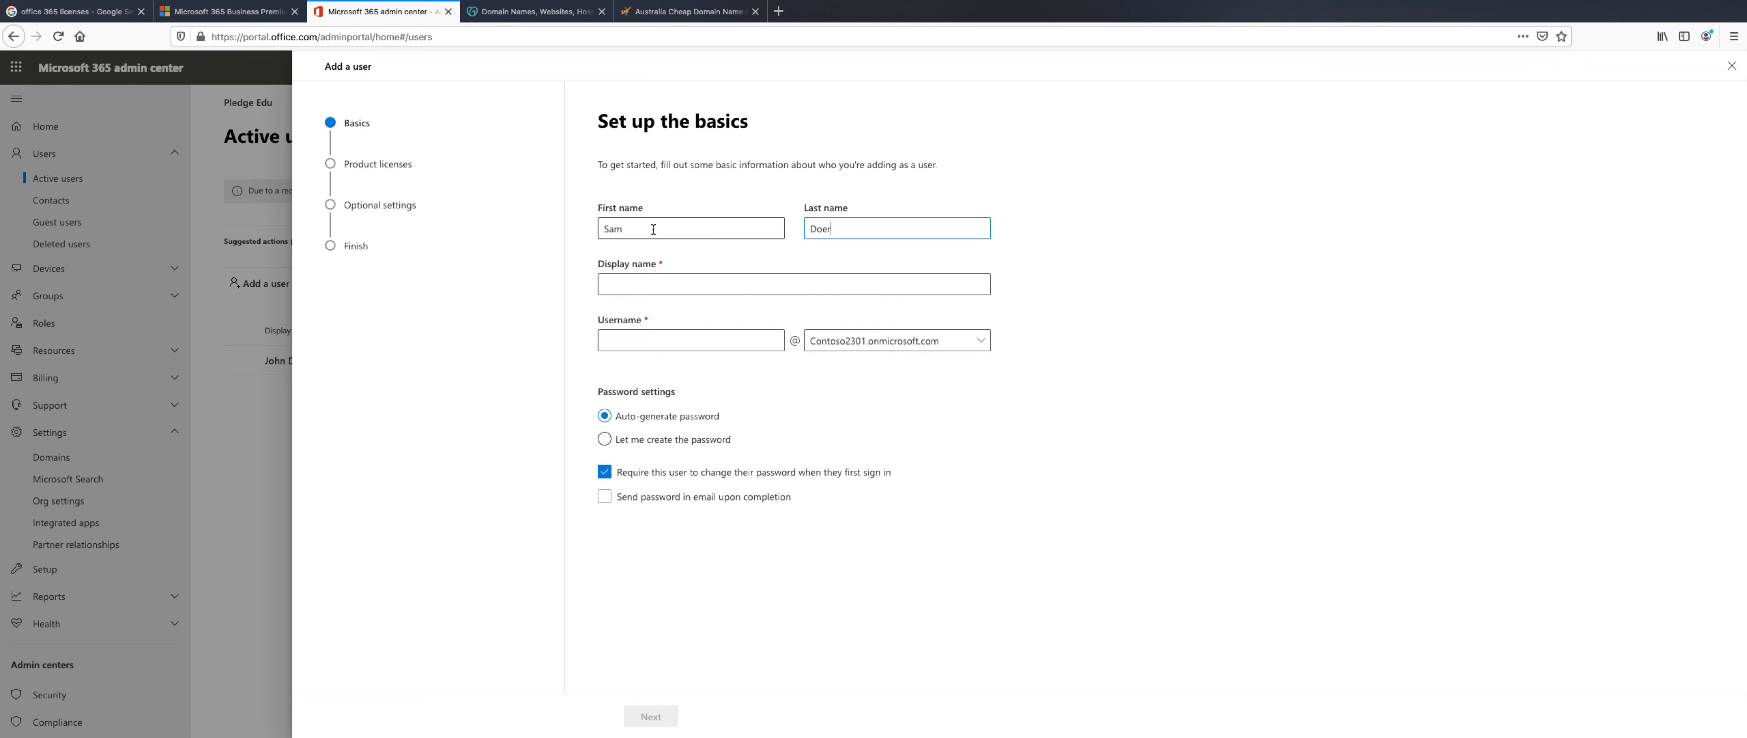
key("Tab")
left_click(645, 332)
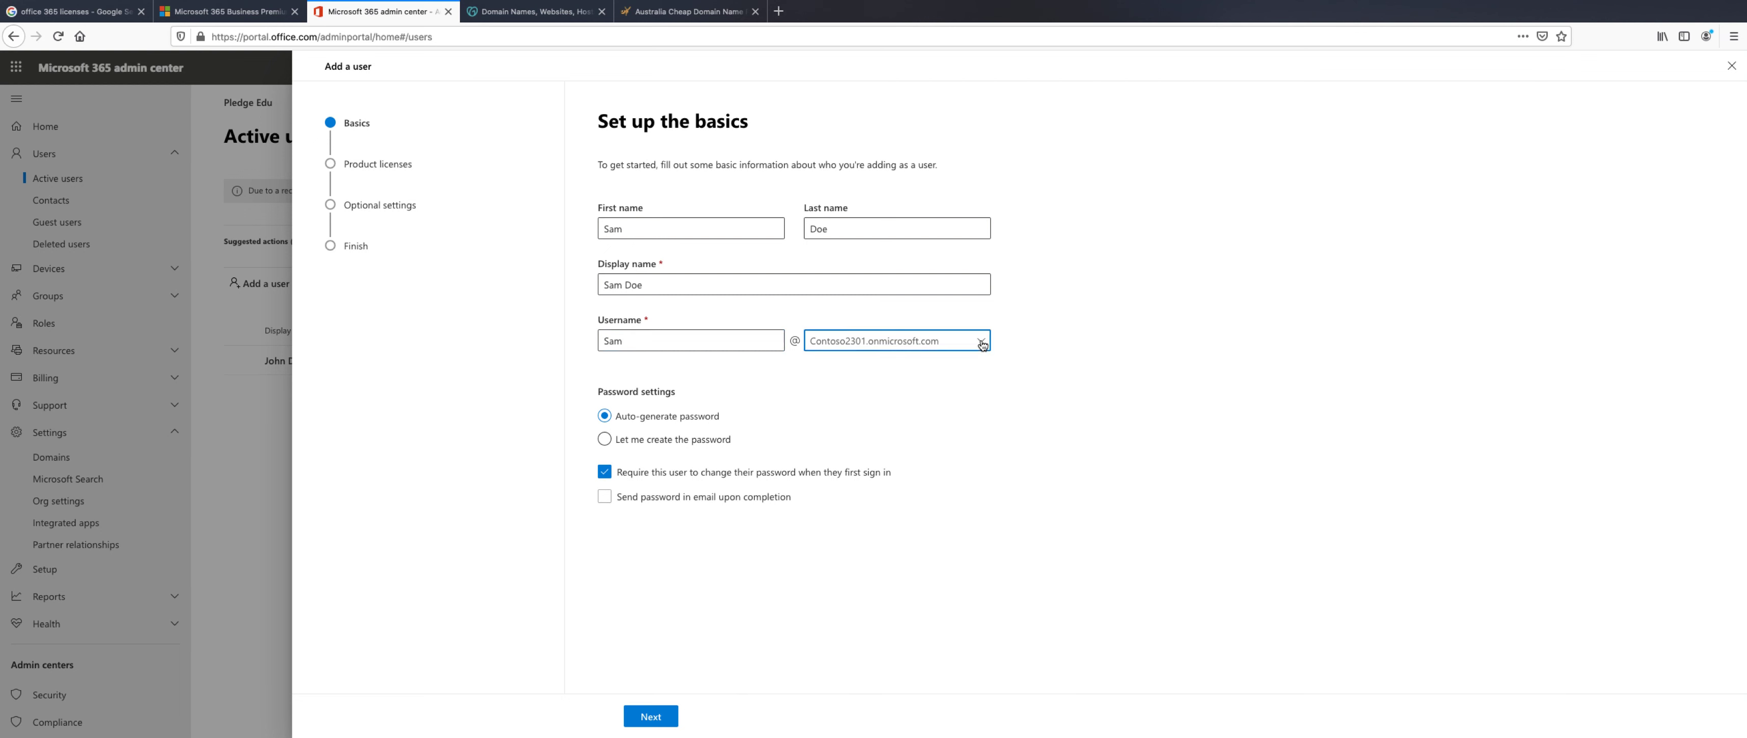
left_click(980, 343)
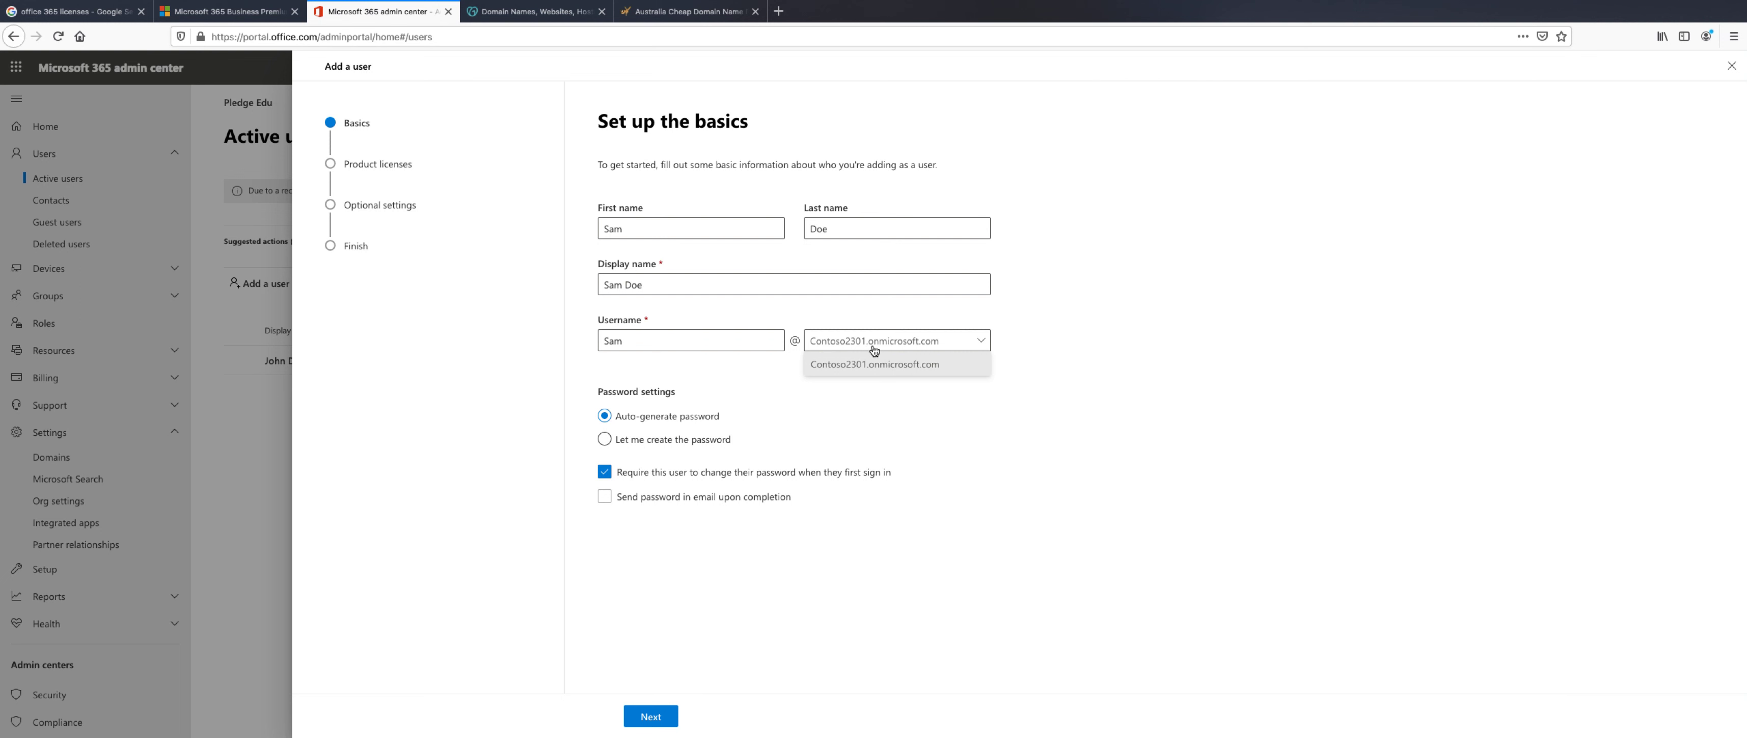
left_click(794, 399)
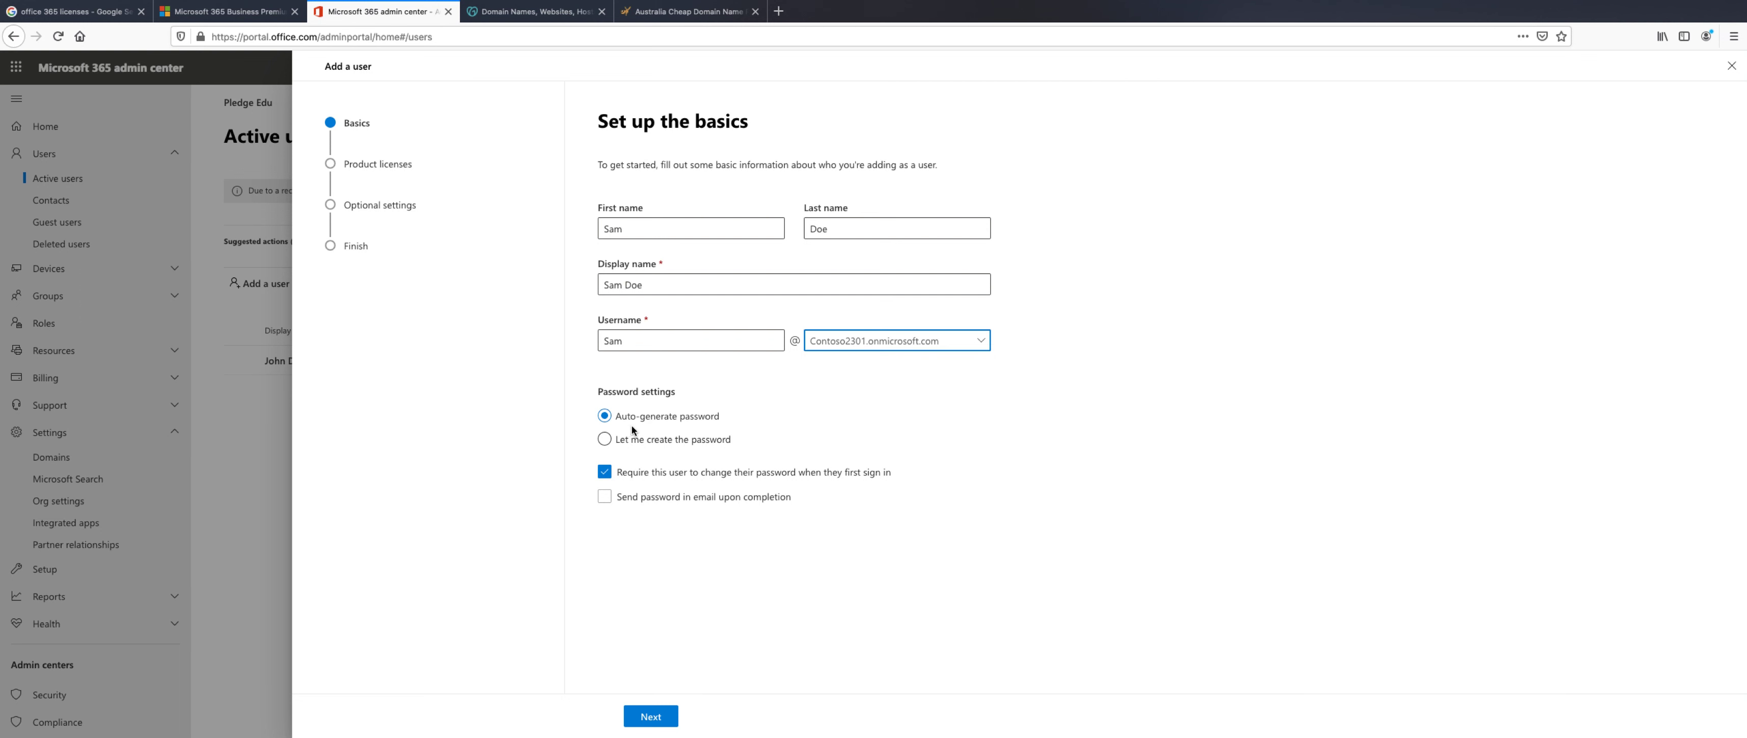
Set a custom password and have it emailed to the user's personal address on completion.
left_click(604, 439)
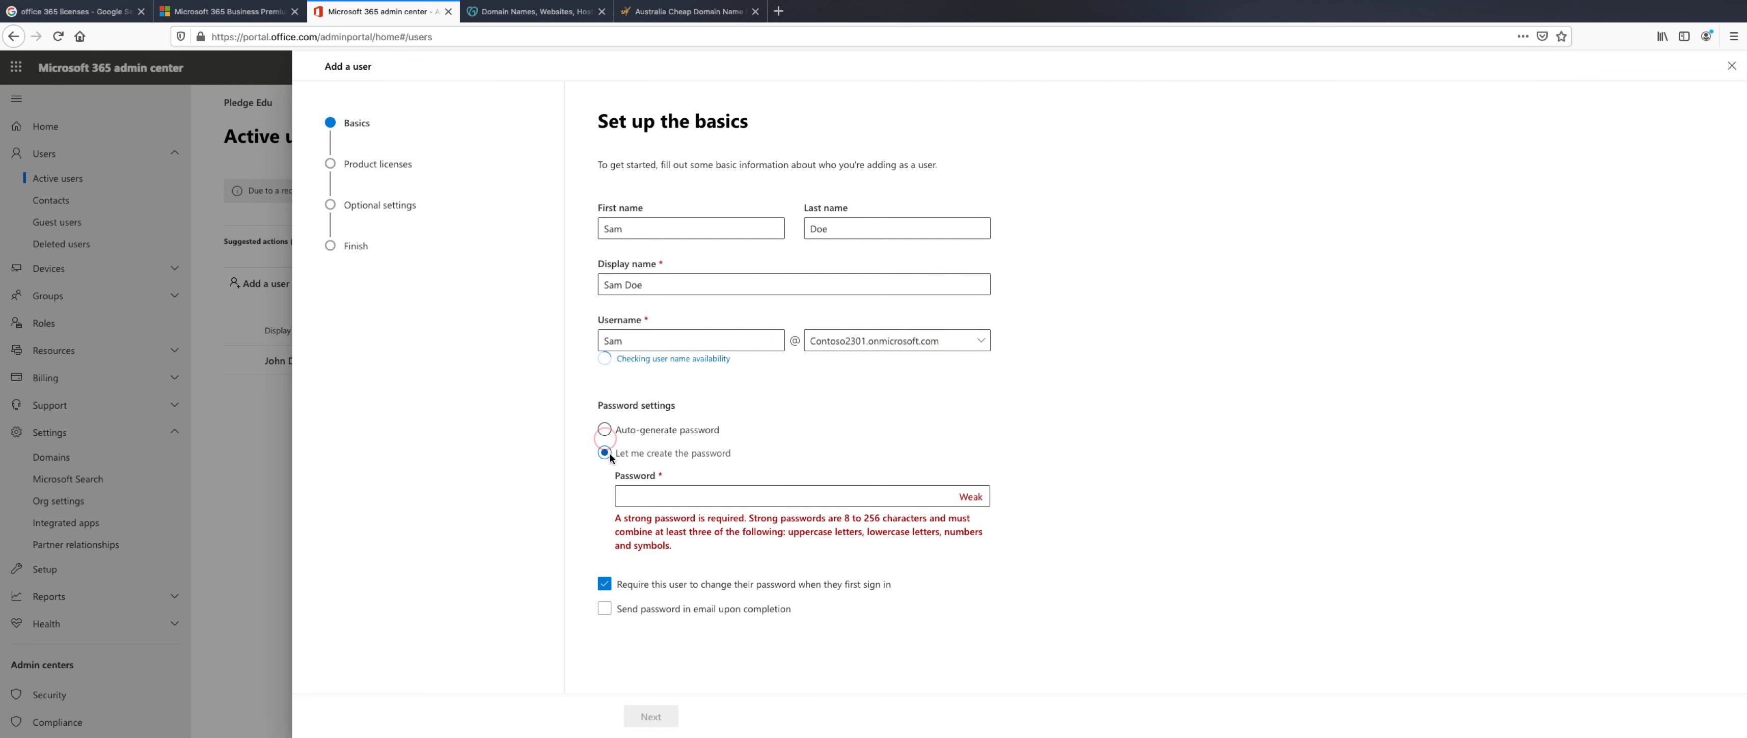
left_click(676, 492)
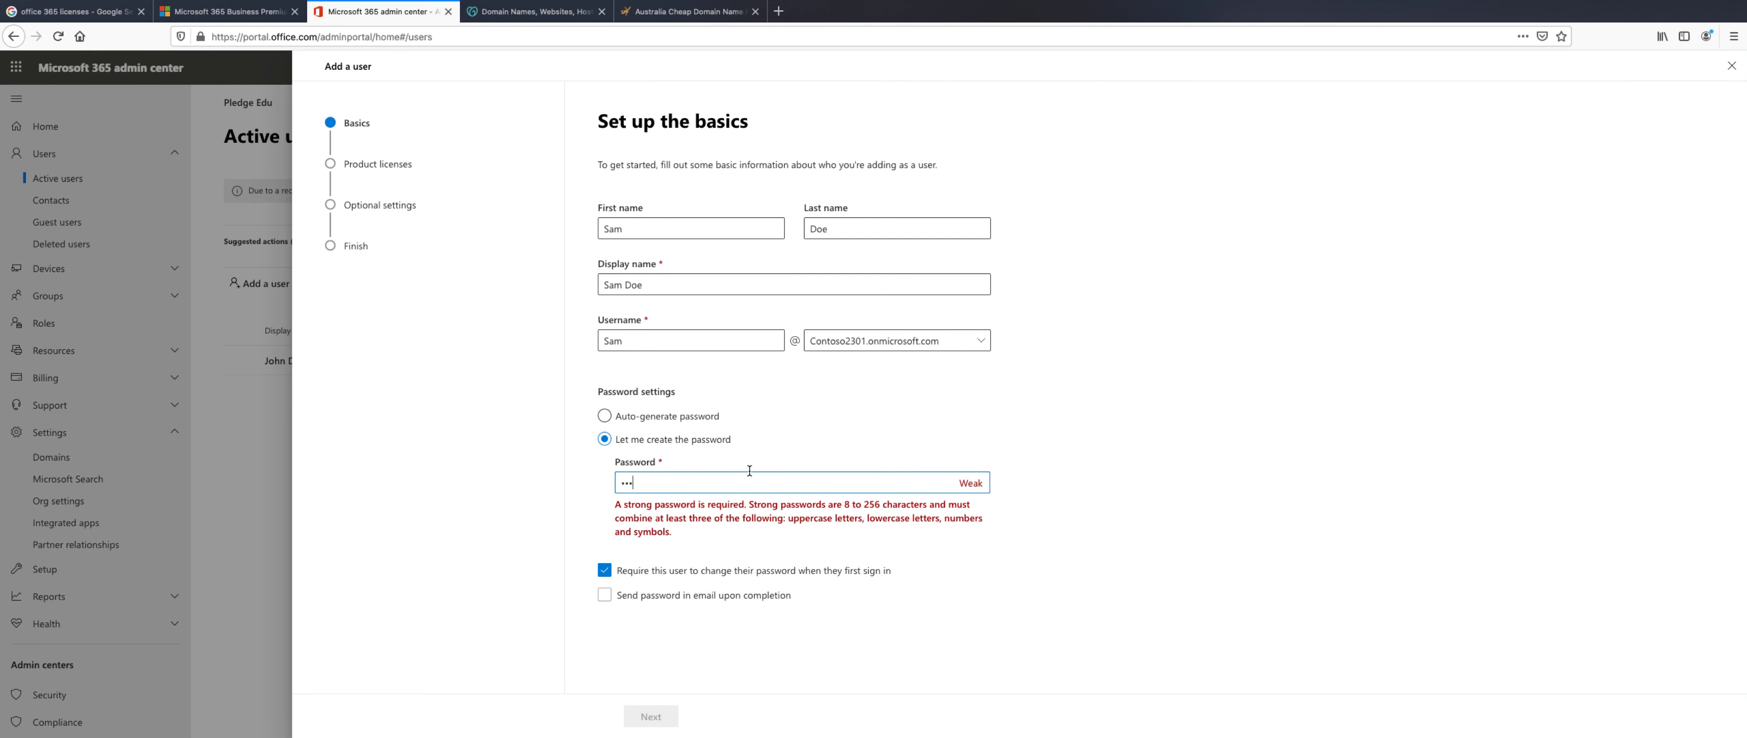
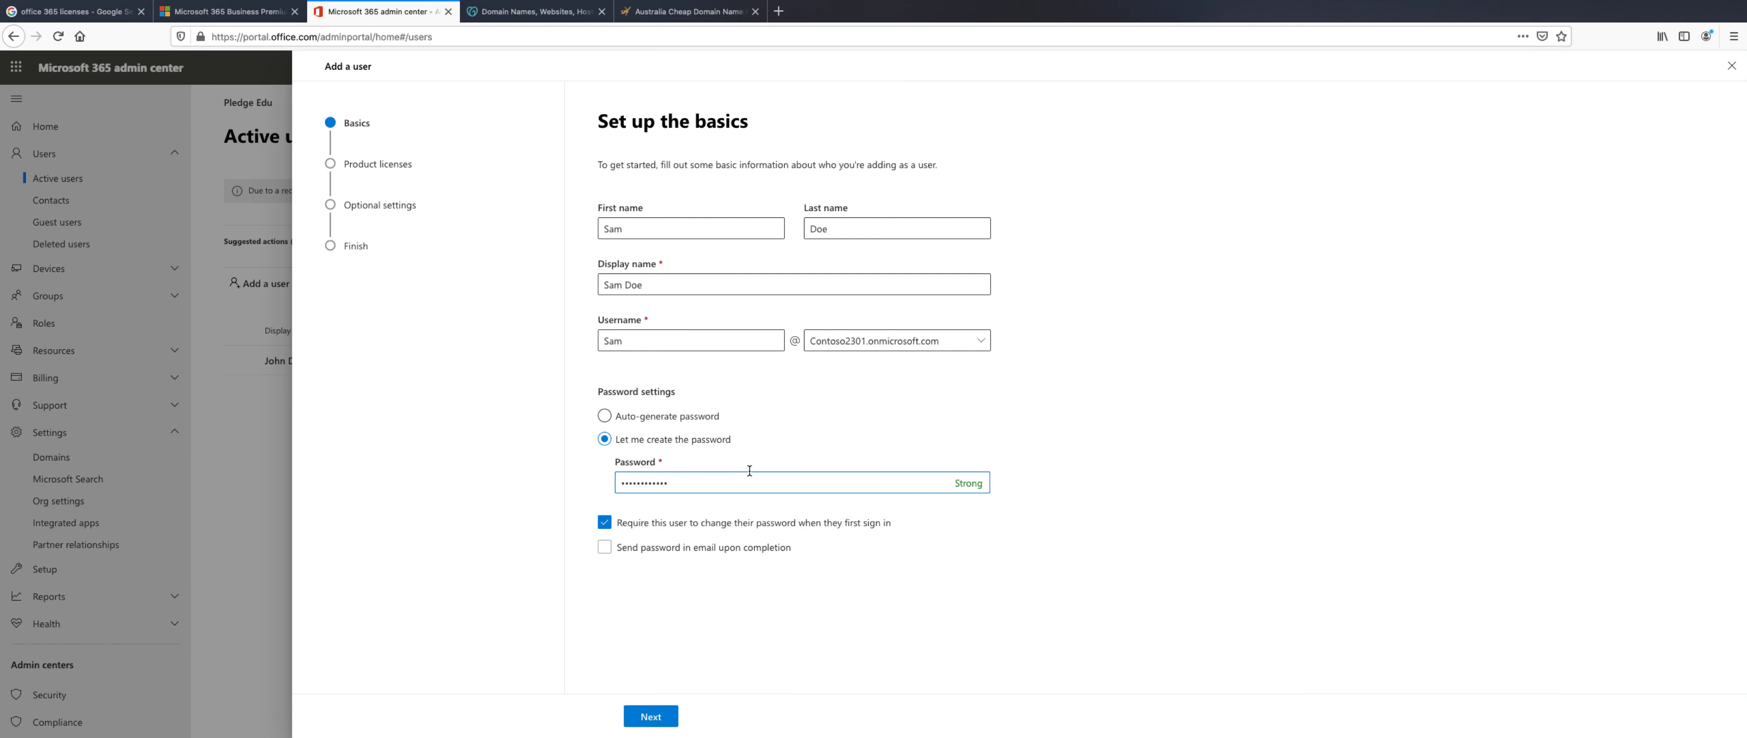
left_click(604, 550)
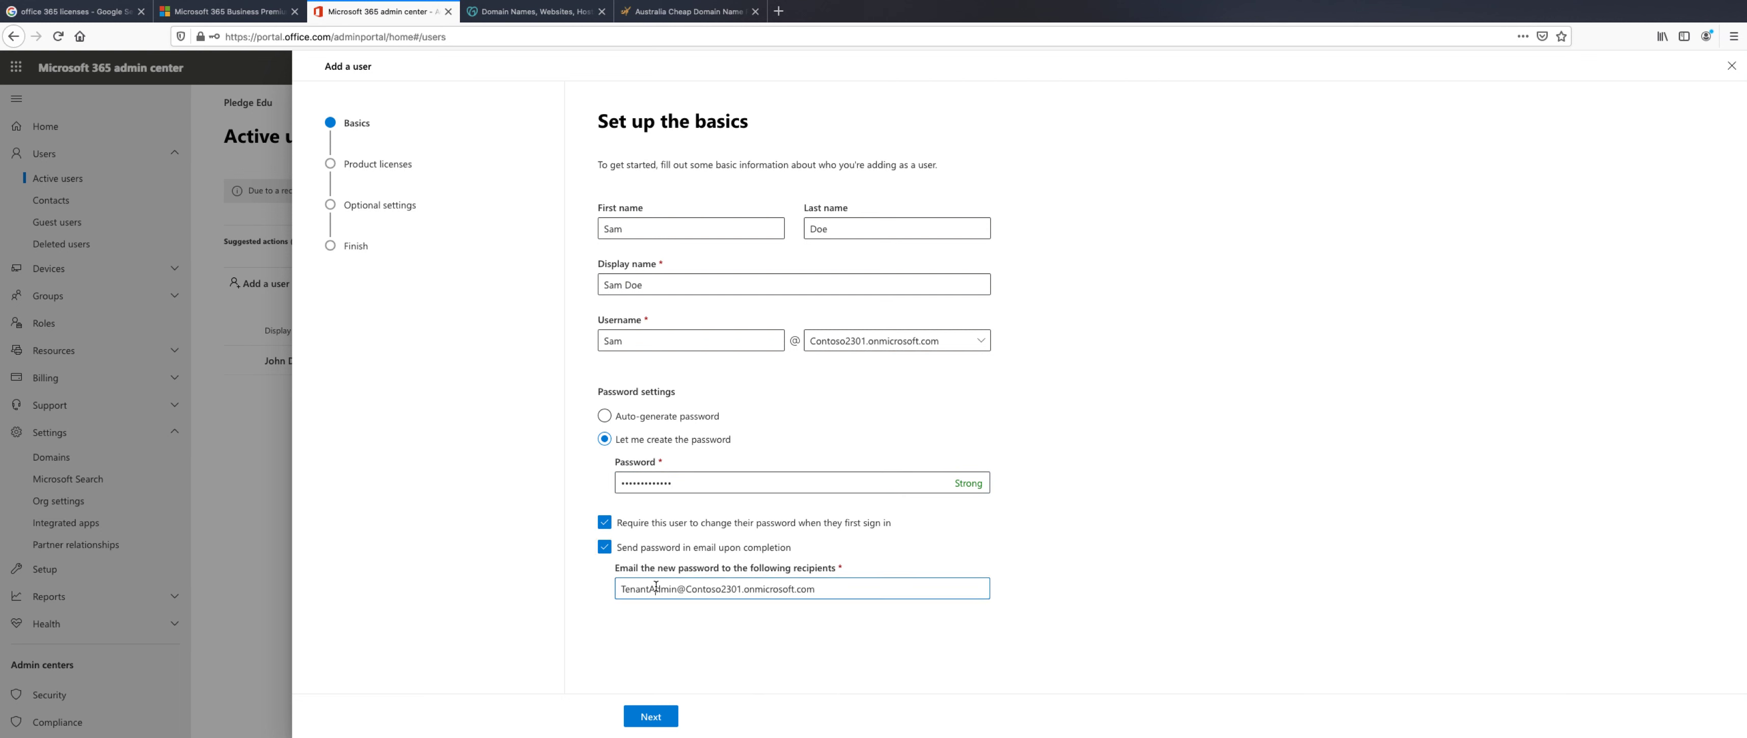
triple_click(707, 587)
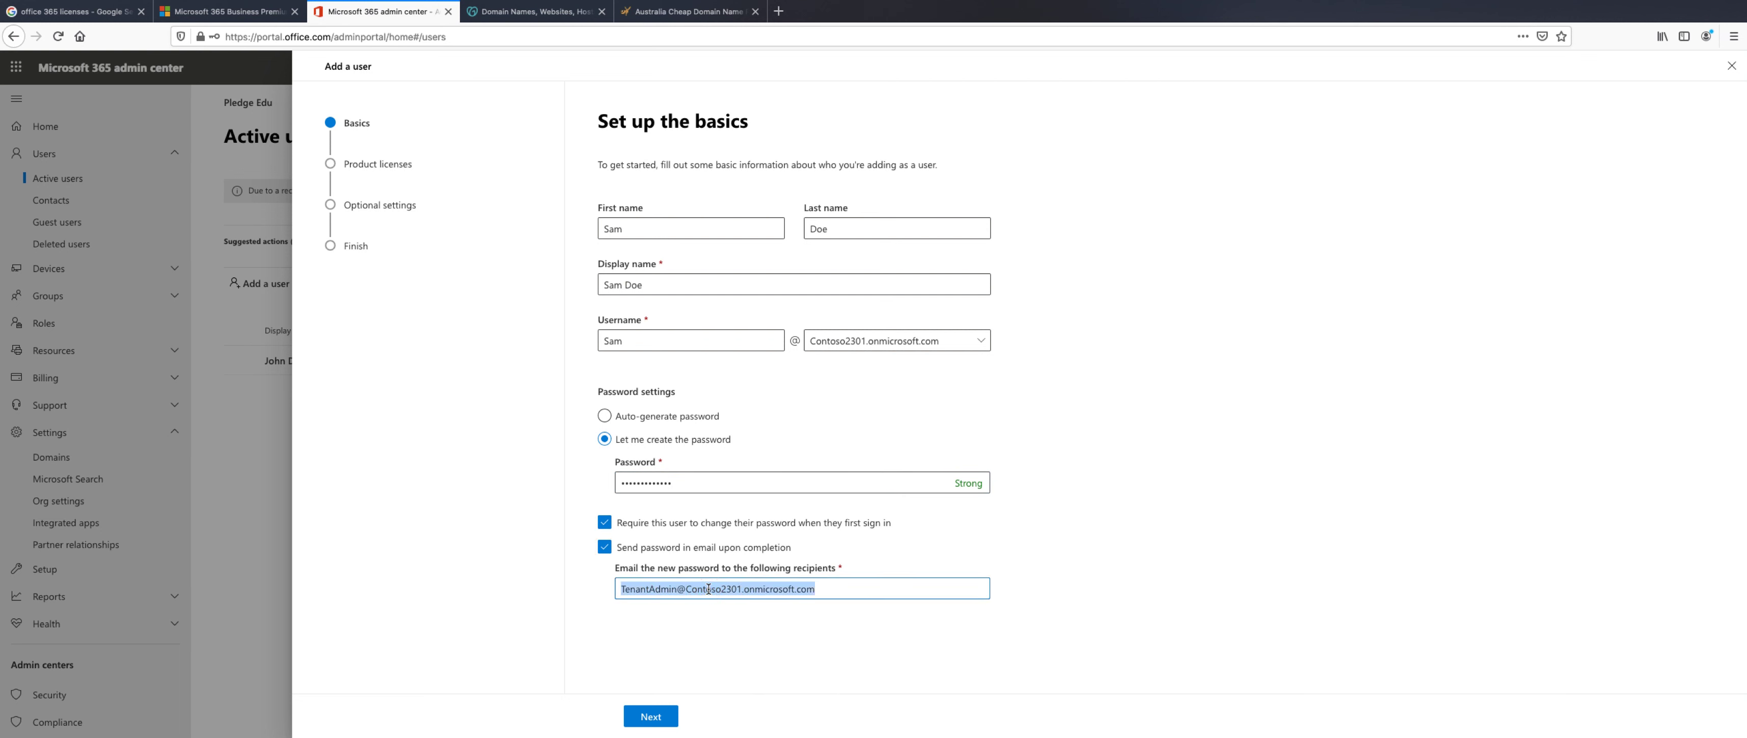
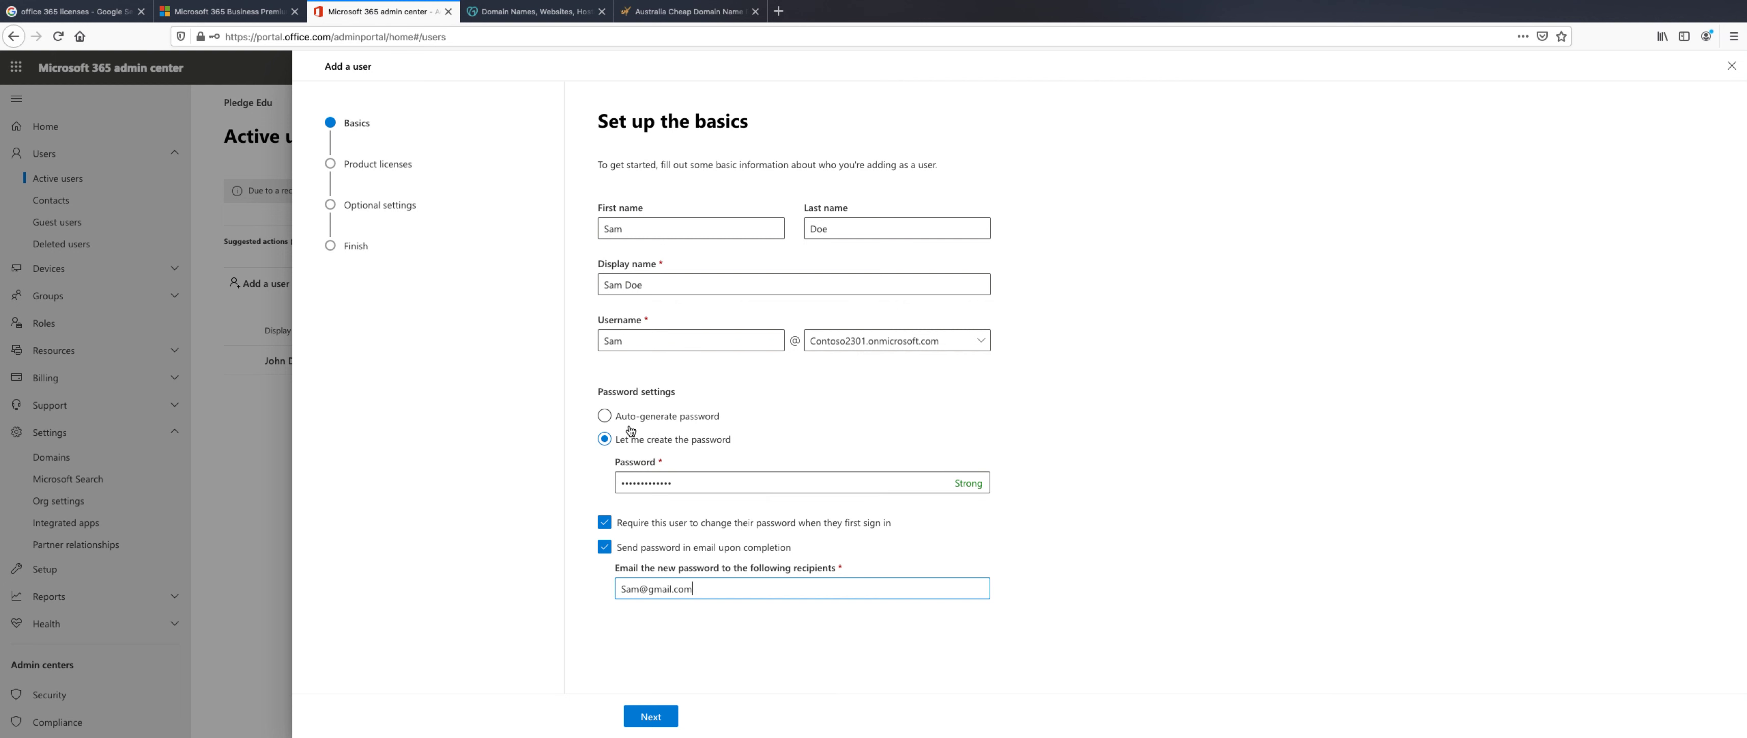
left_click(604, 415)
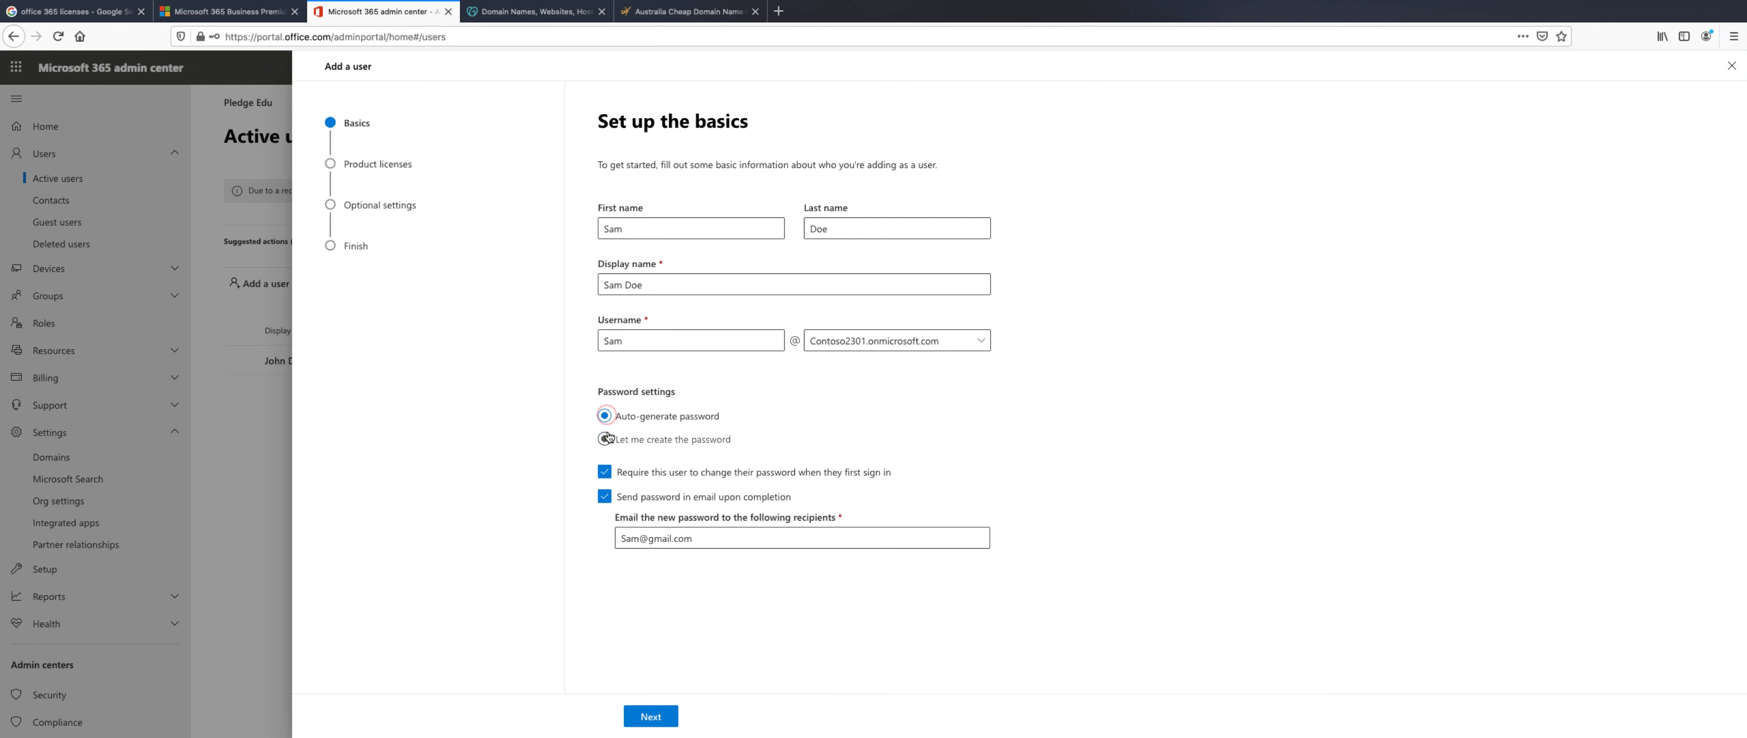
left_click(605, 438)
key("ctrl+a")
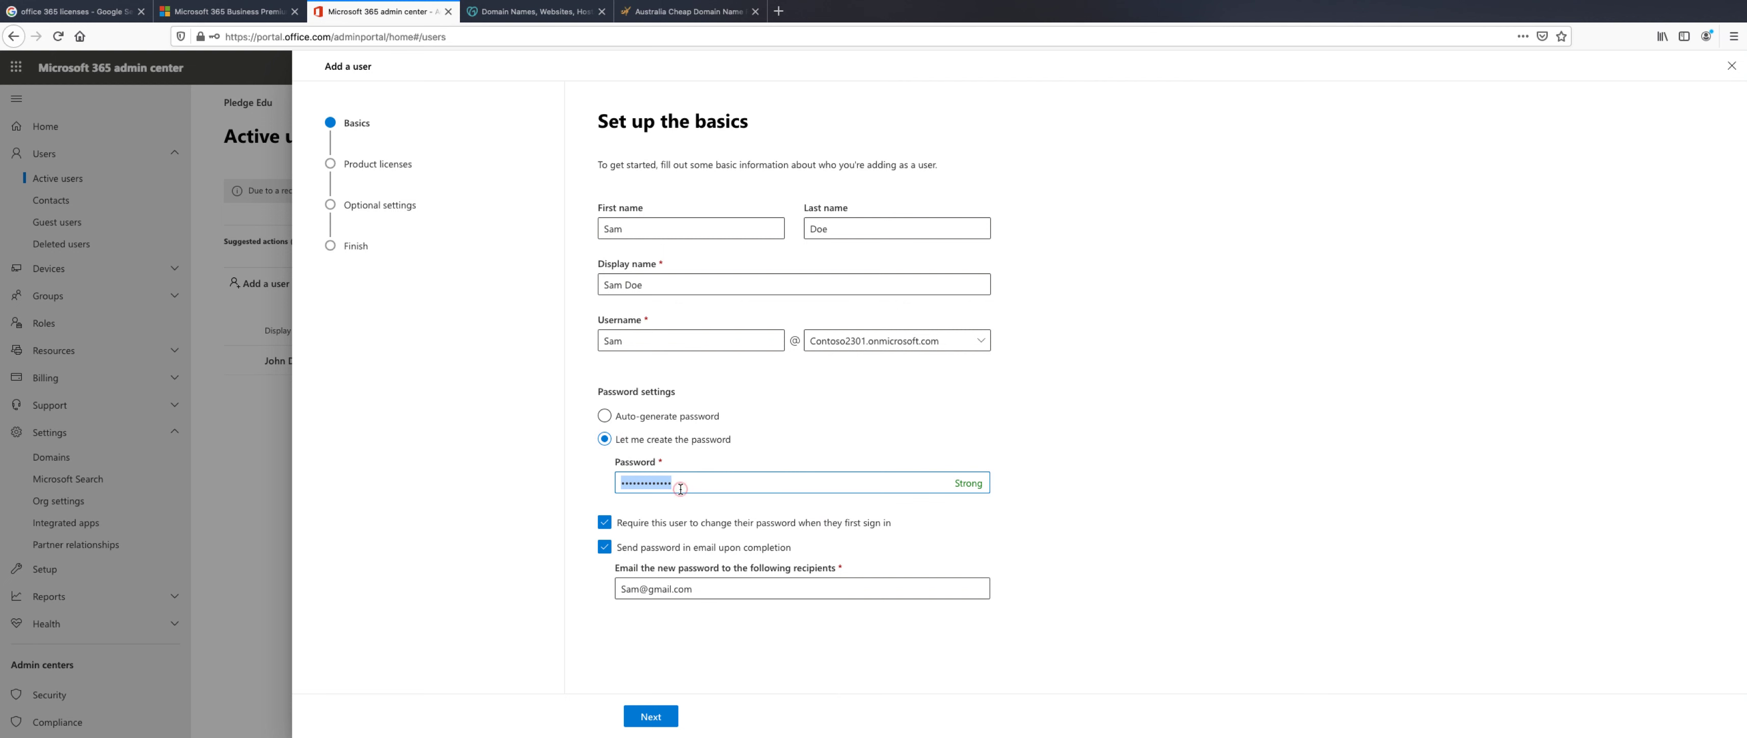
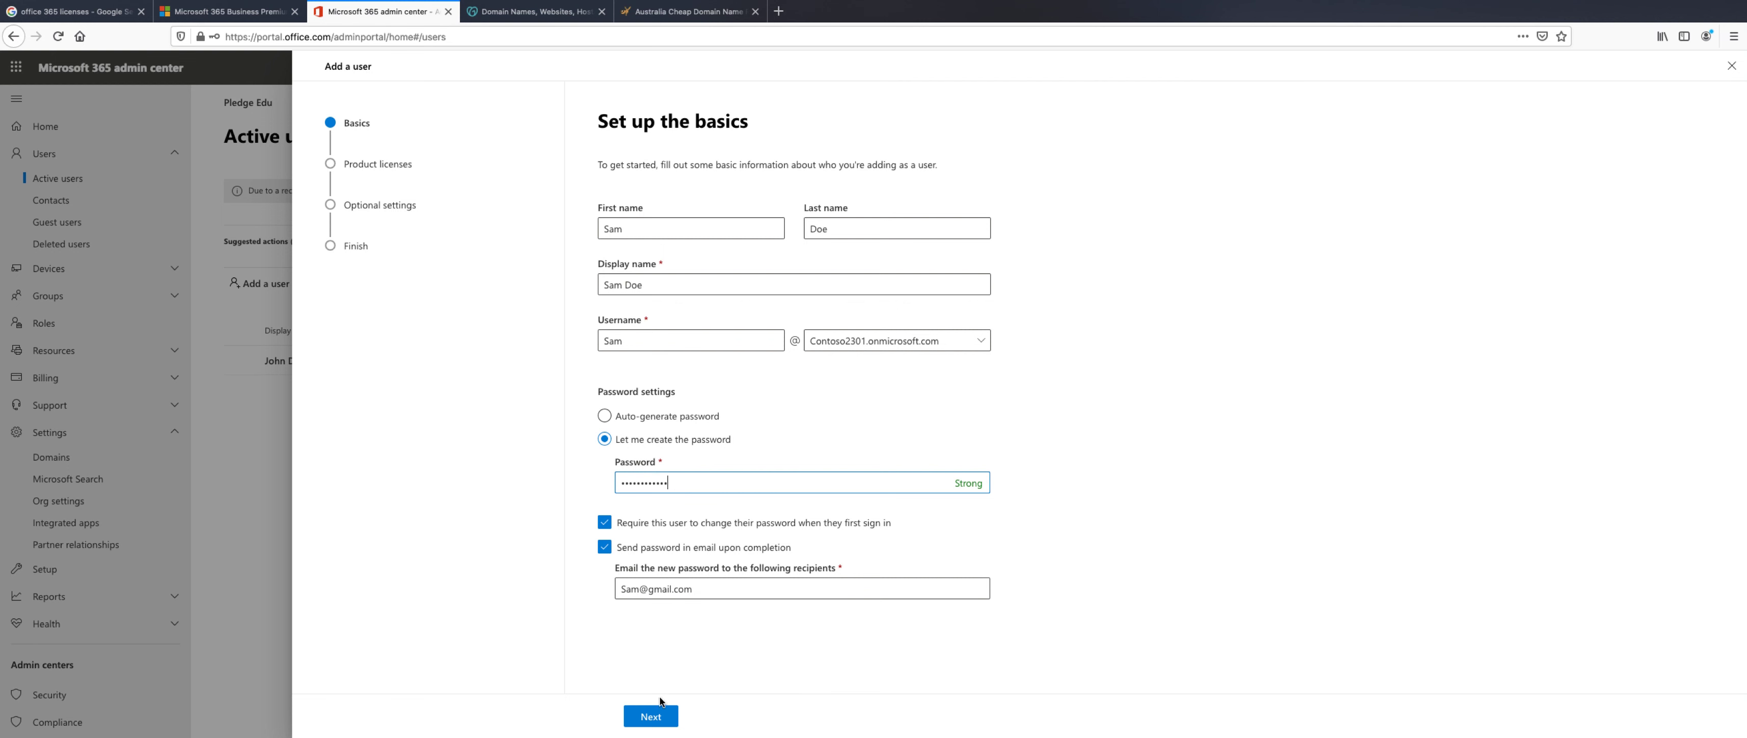
Keep Australia as location and the Microsoft 365 Business Premium license, expanding its app list.
left_click(652, 717)
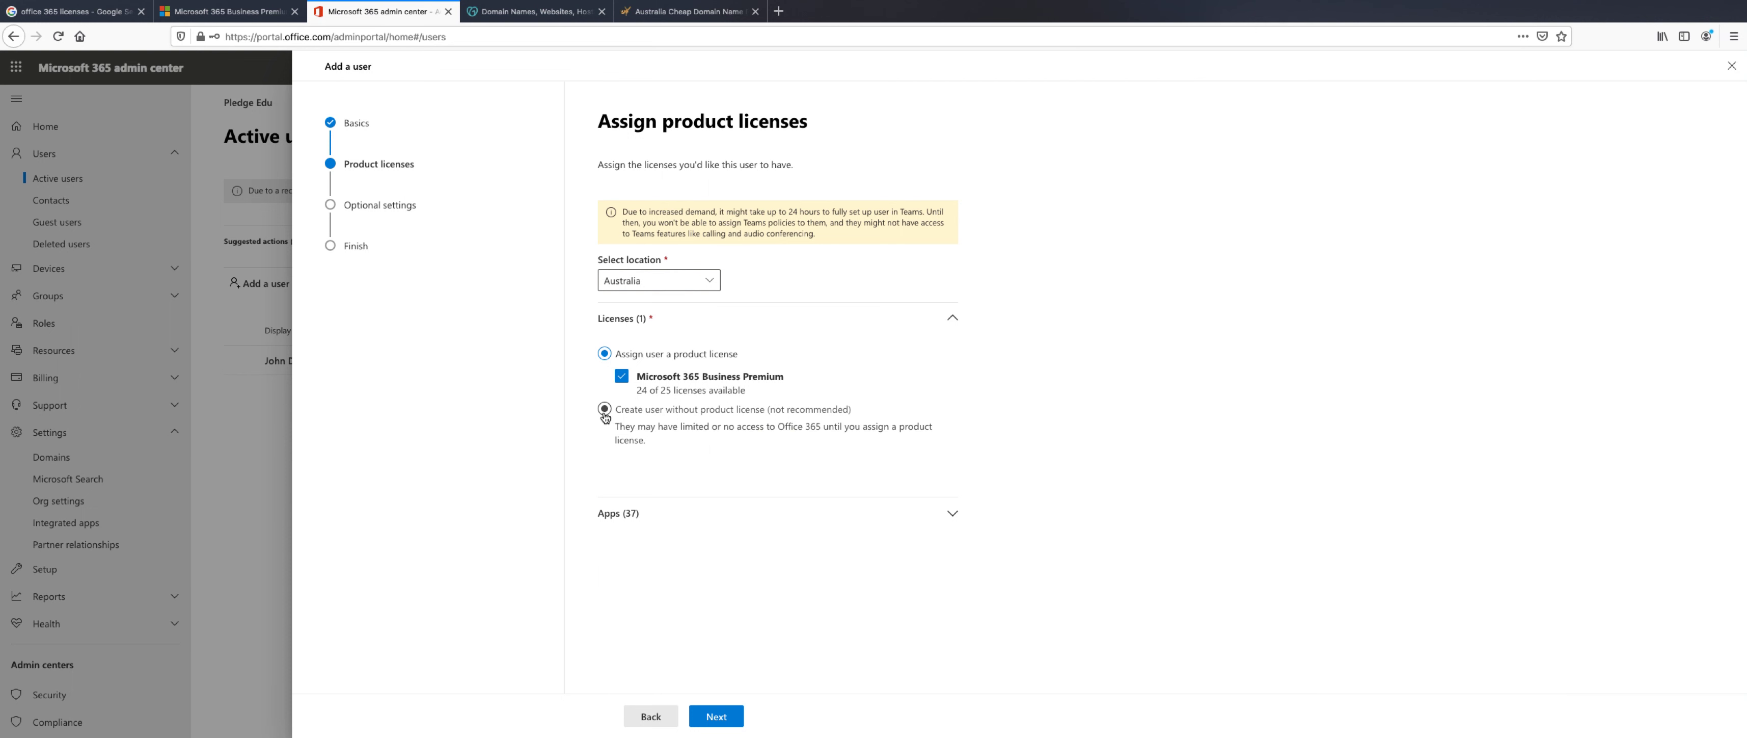
left_click(707, 281)
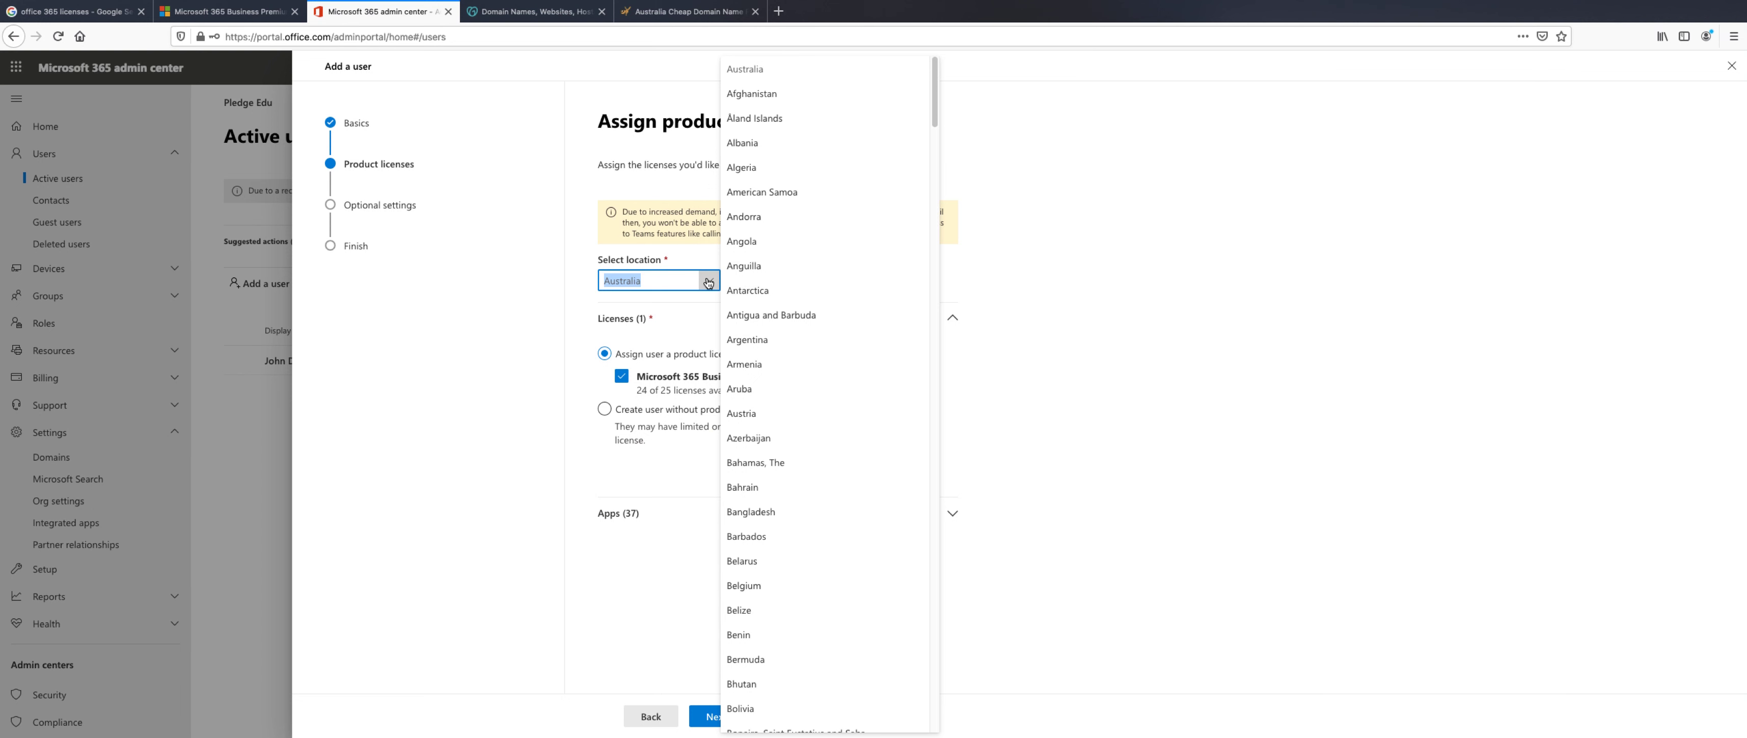
left_click(1113, 298)
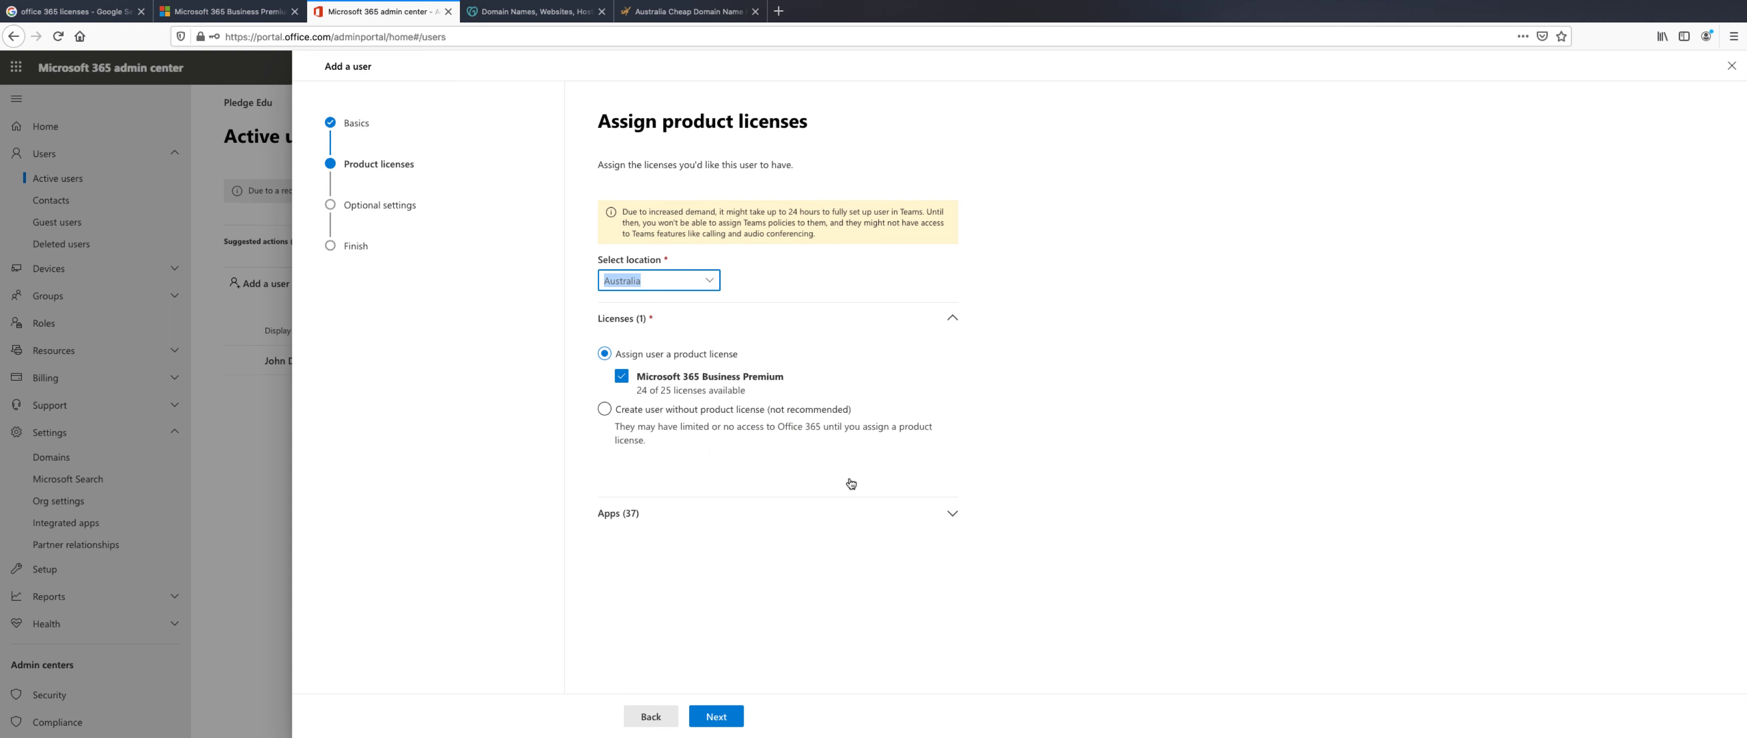
left_click(950, 514)
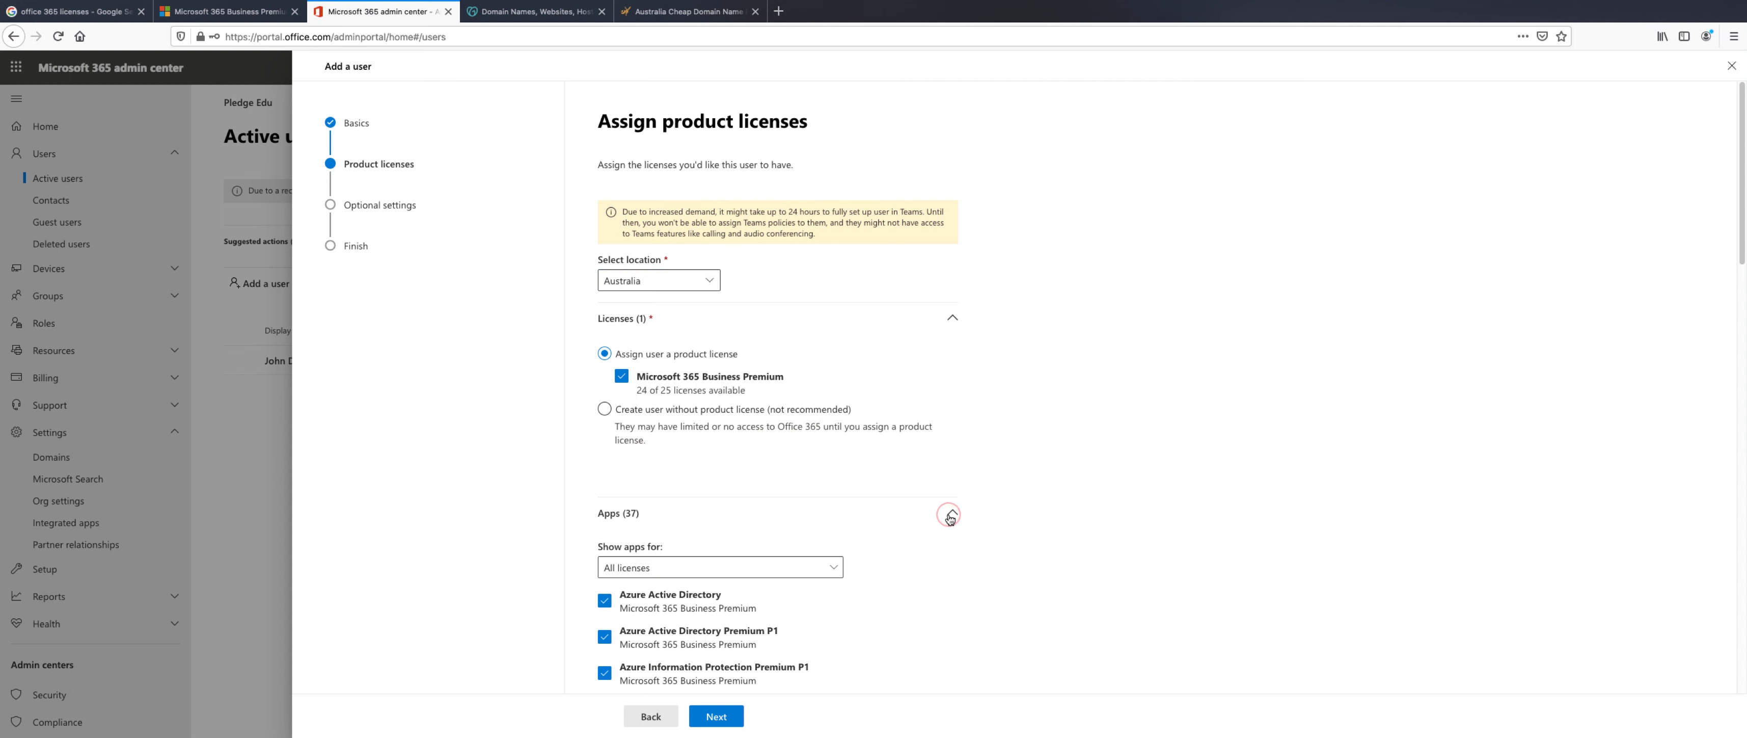
scroll(948, 515, "down", 5)
scroll(948, 518, "up", 5)
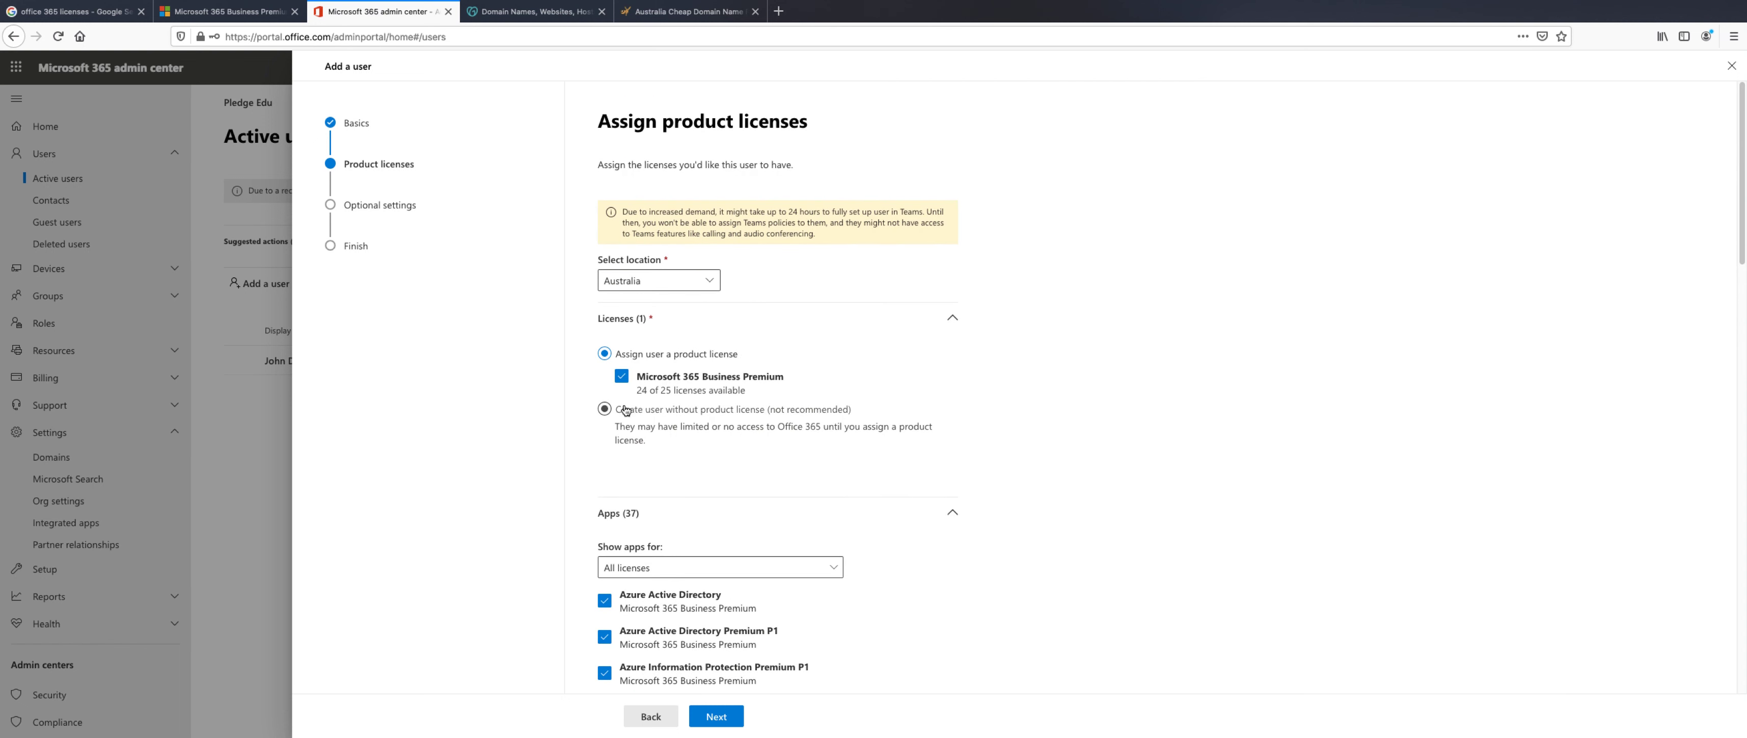
left_click(606, 409)
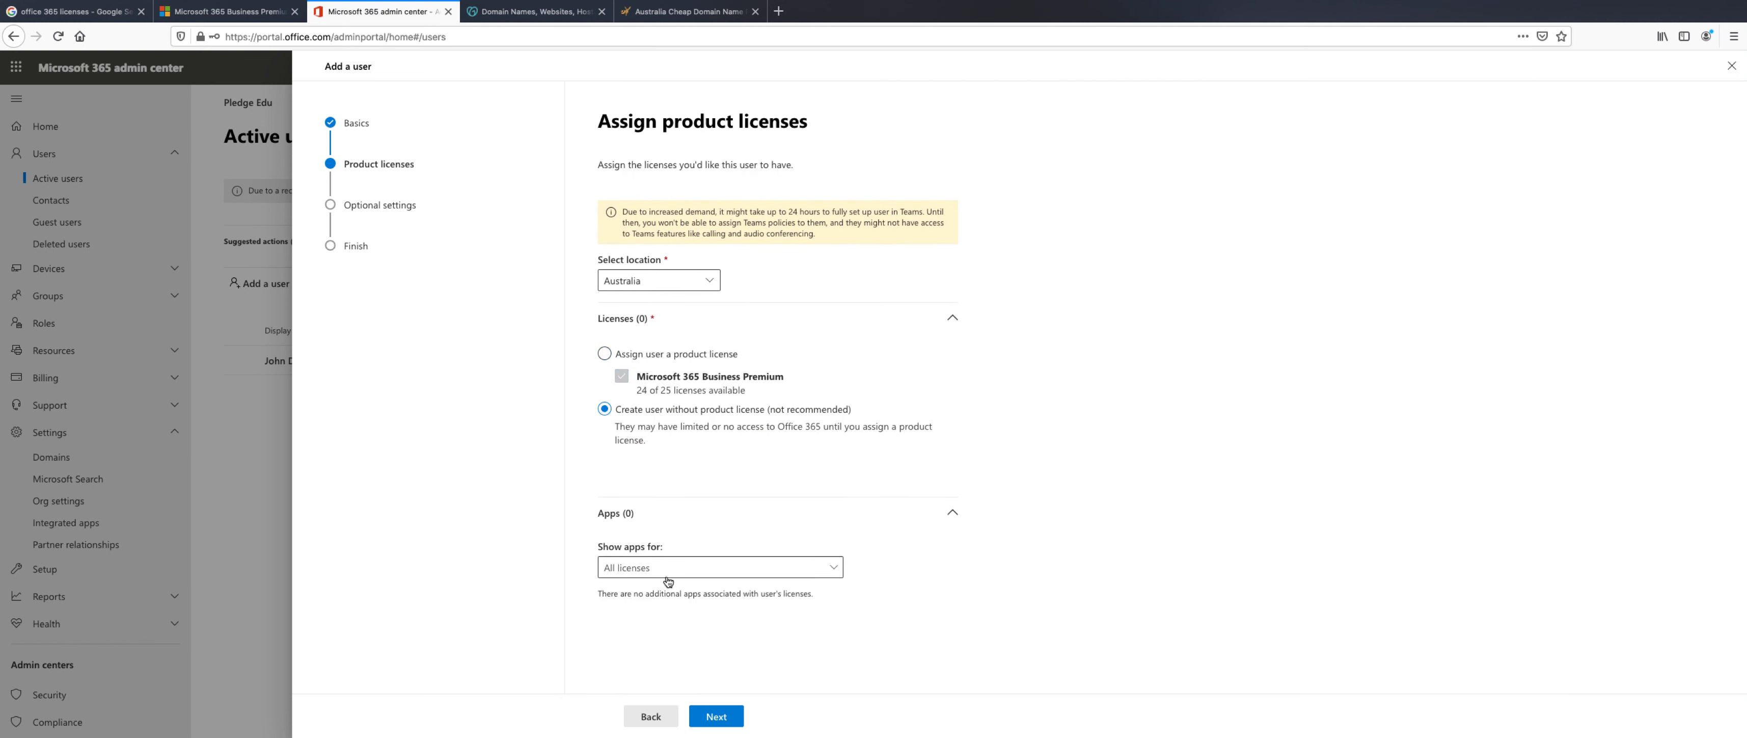
left_click(604, 354)
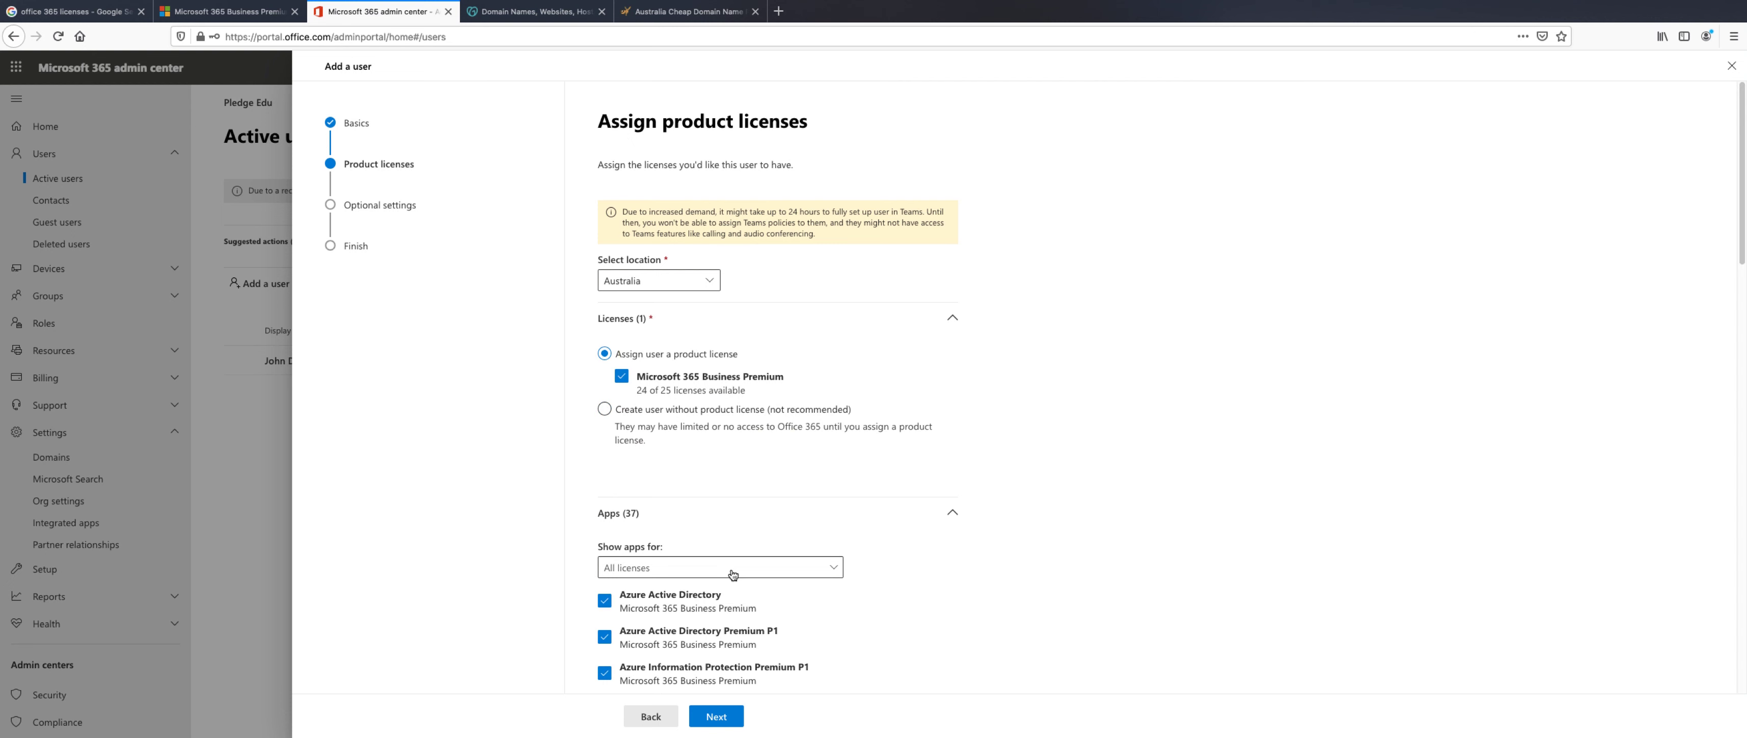
Toggle off Skype for Business Online (Plan 2), SharePoint (Plan 1) and PowerApps in the apps list.
scroll(732, 574, "down", 5)
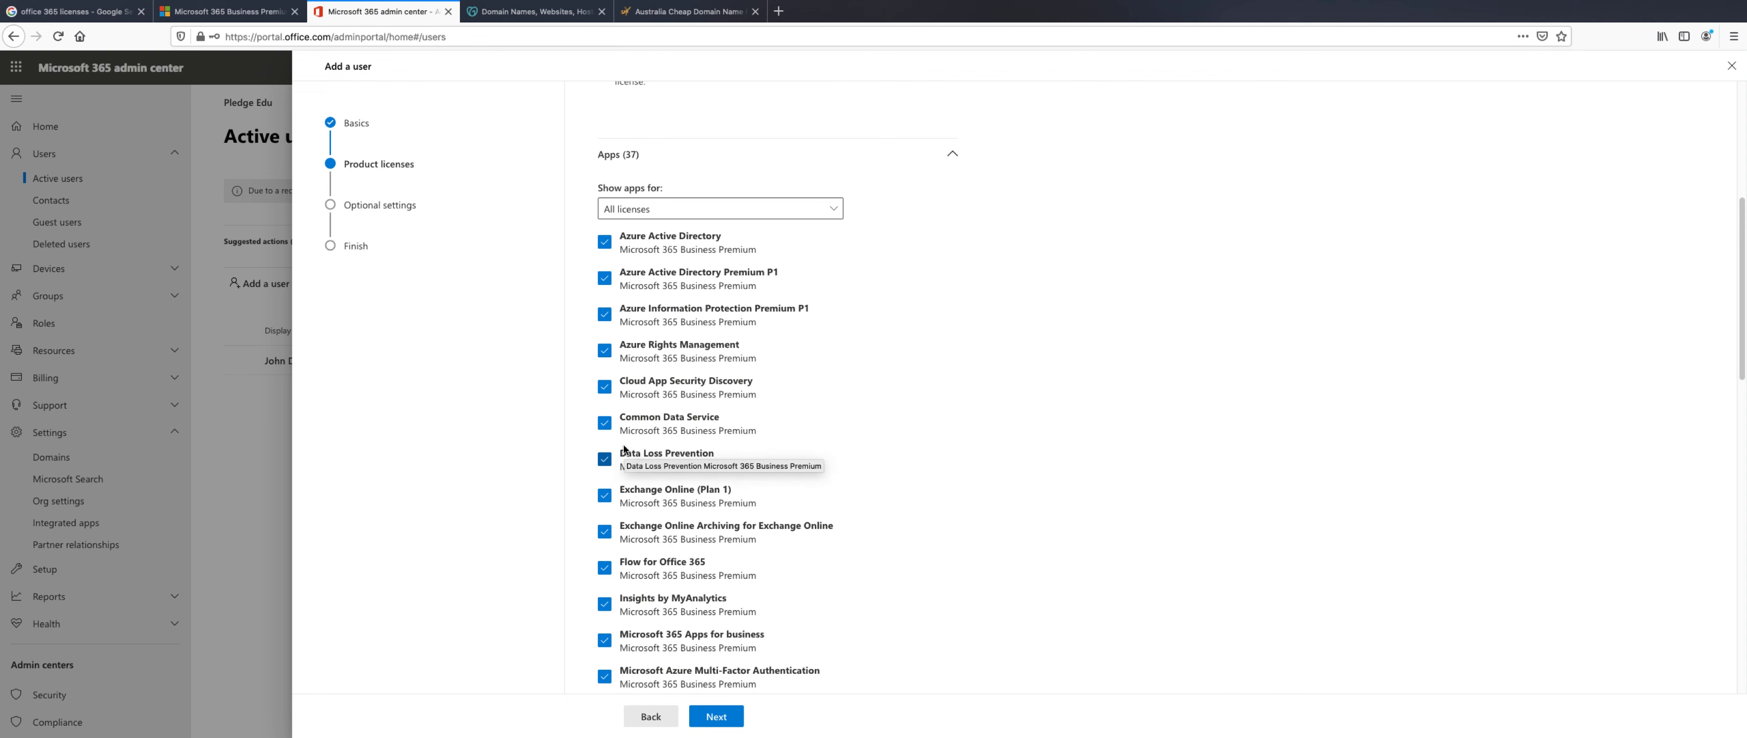
scroll(624, 449, "down", 1)
scroll(646, 576, "down", 2)
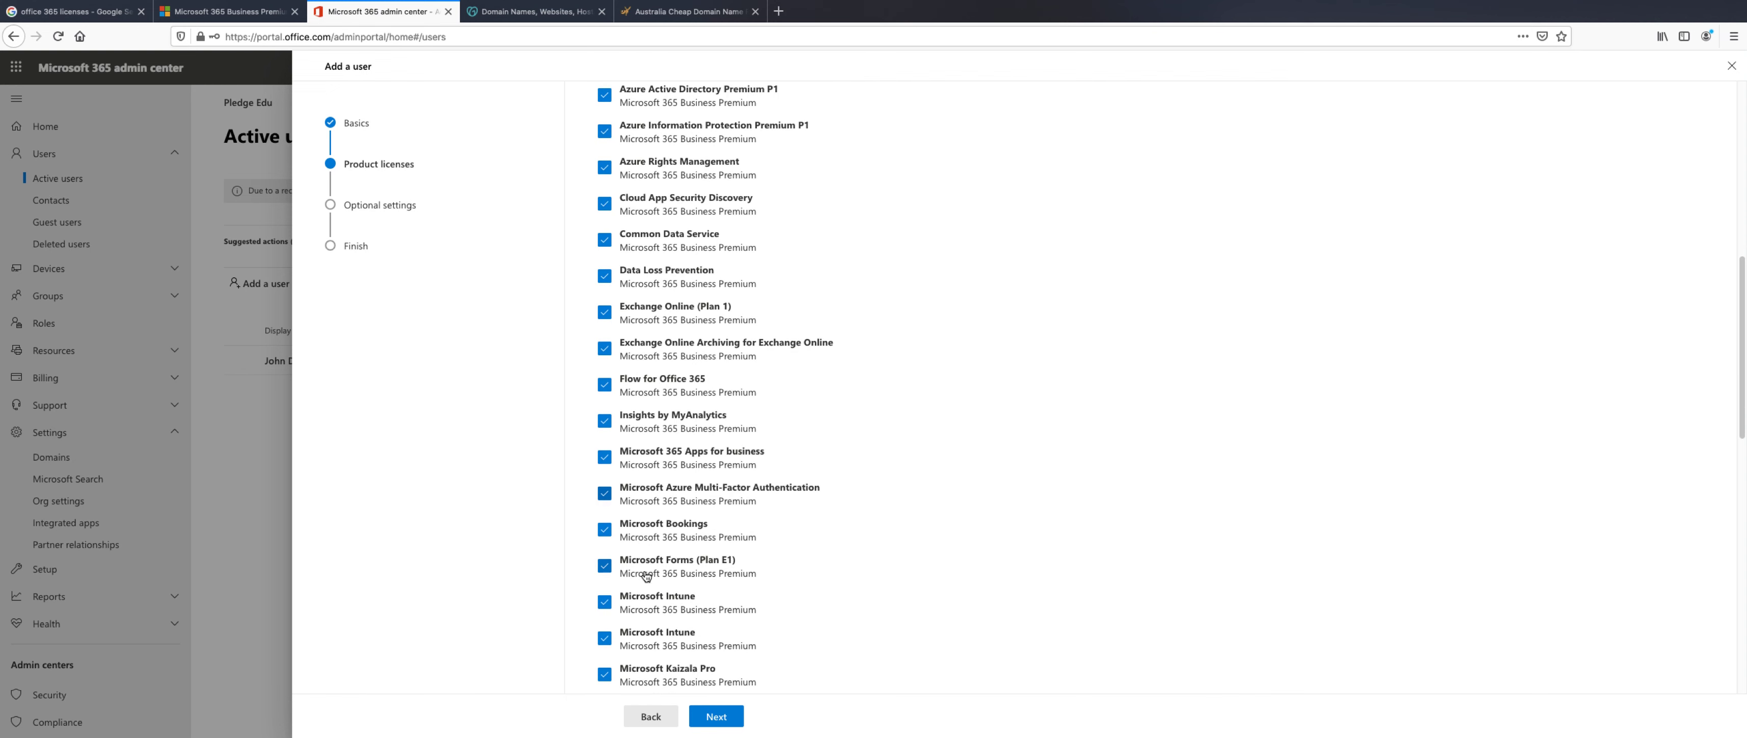
scroll(608, 576, "down", 2)
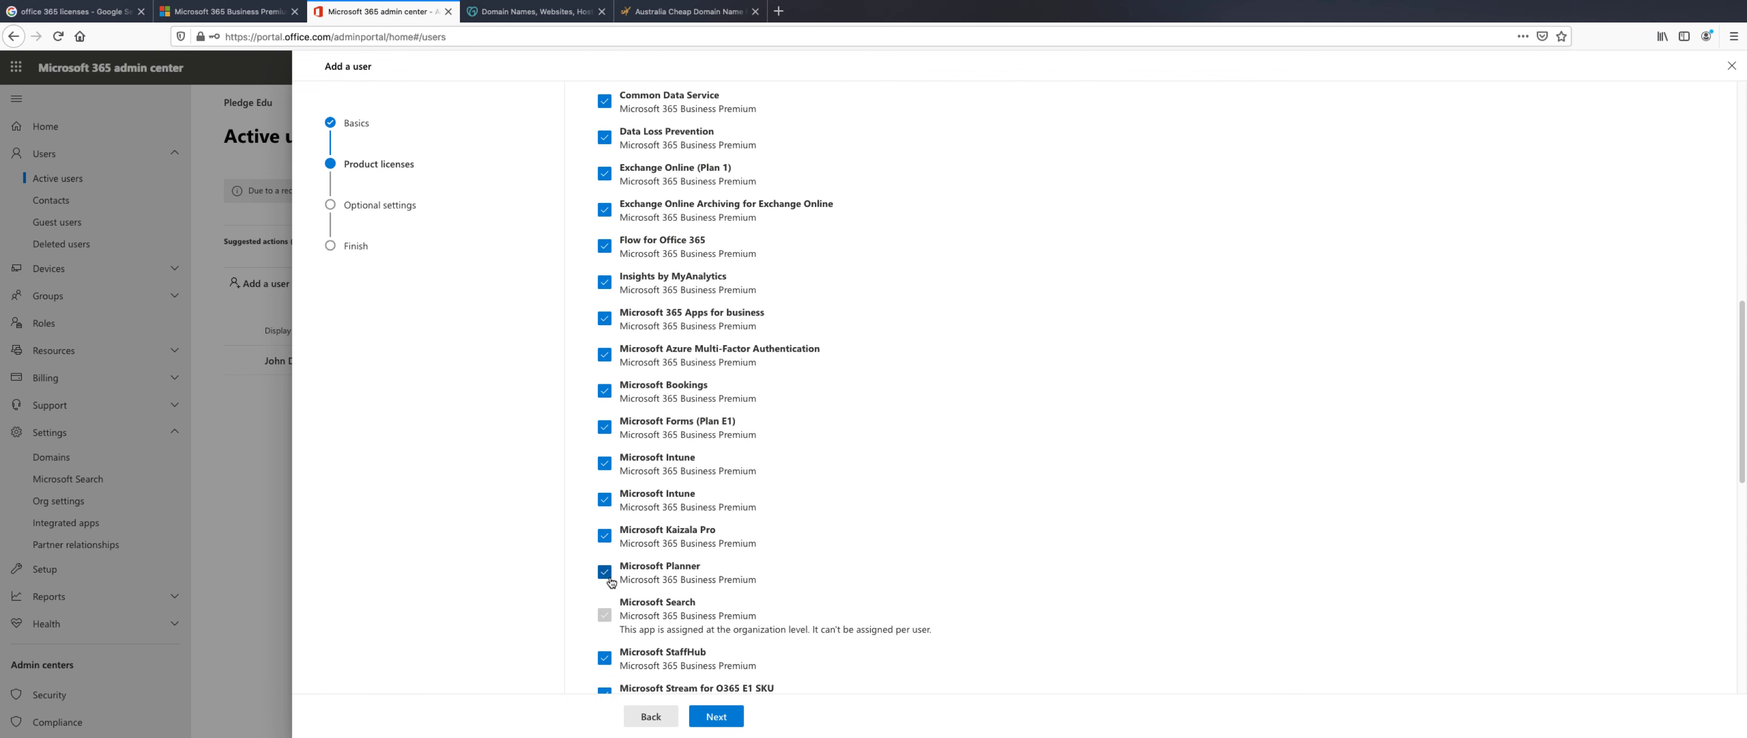
scroll(719, 515, "down", 3)
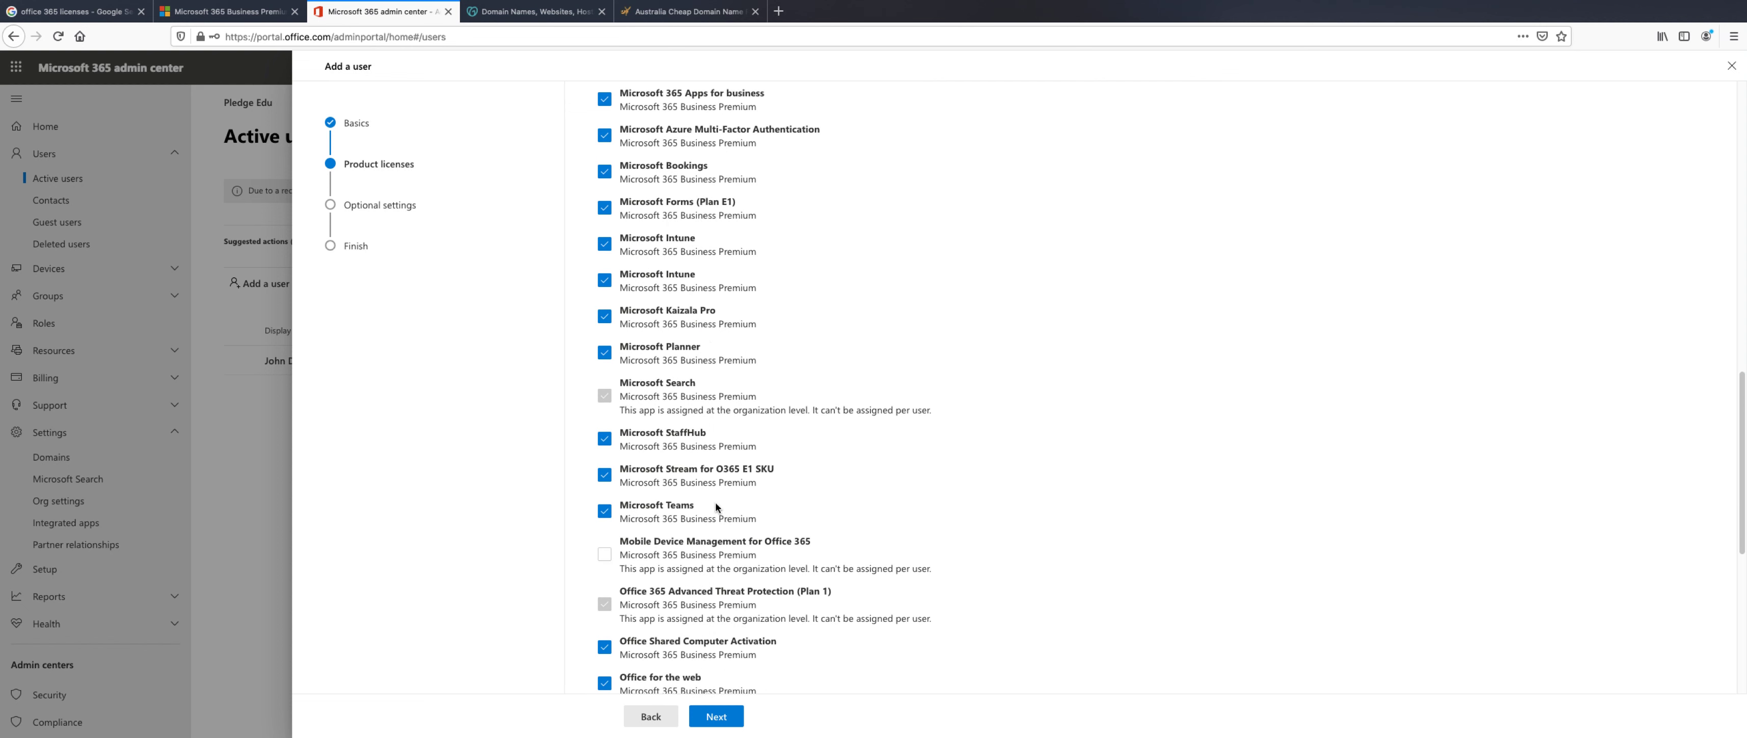
scroll(648, 453, "down", 1)
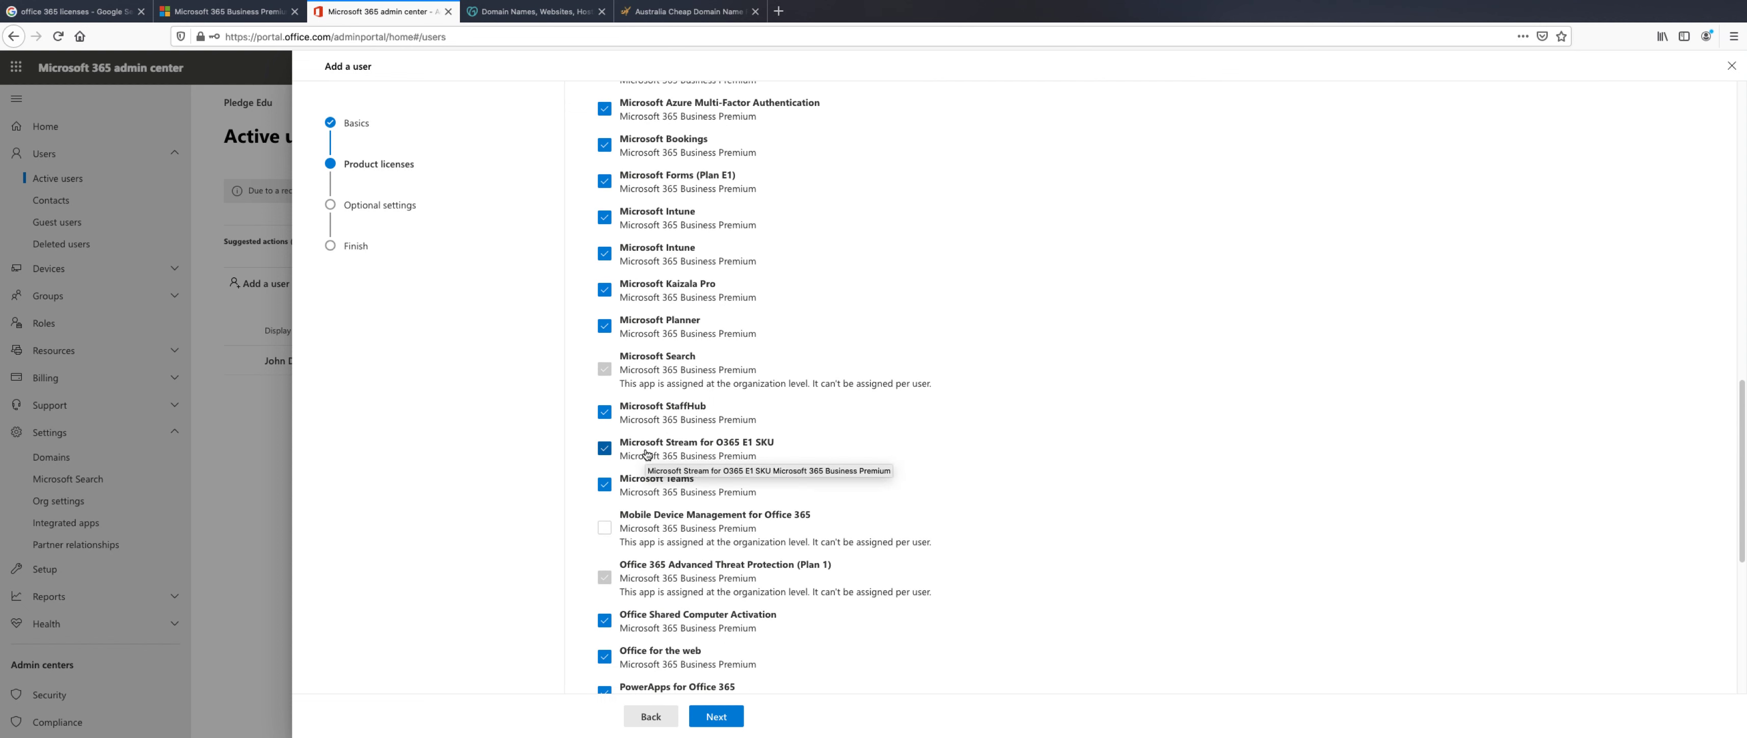
scroll(647, 455, "down", 5)
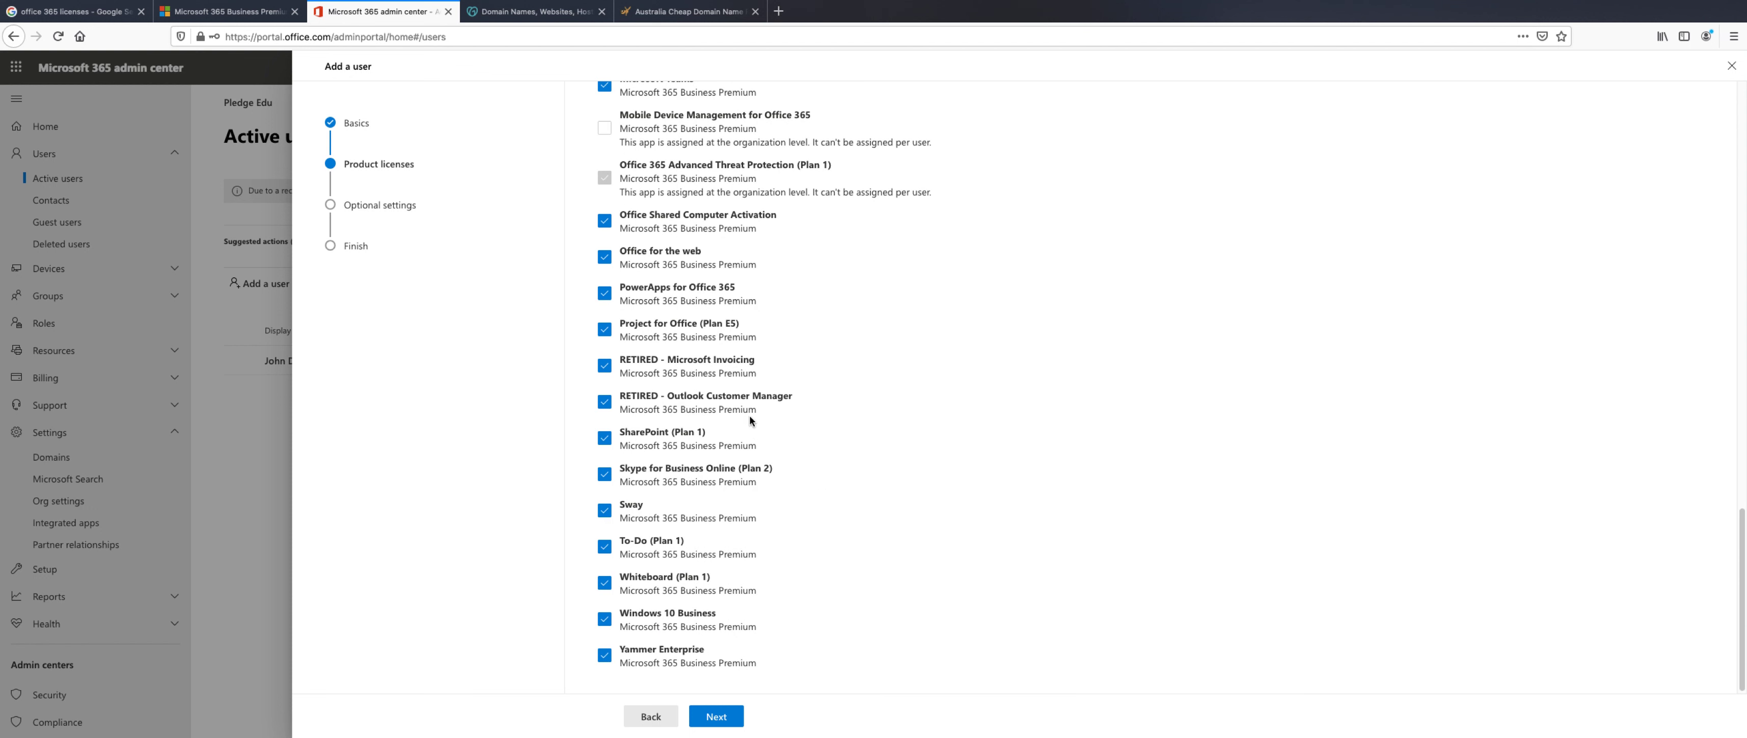
scroll(669, 508, "down", 1)
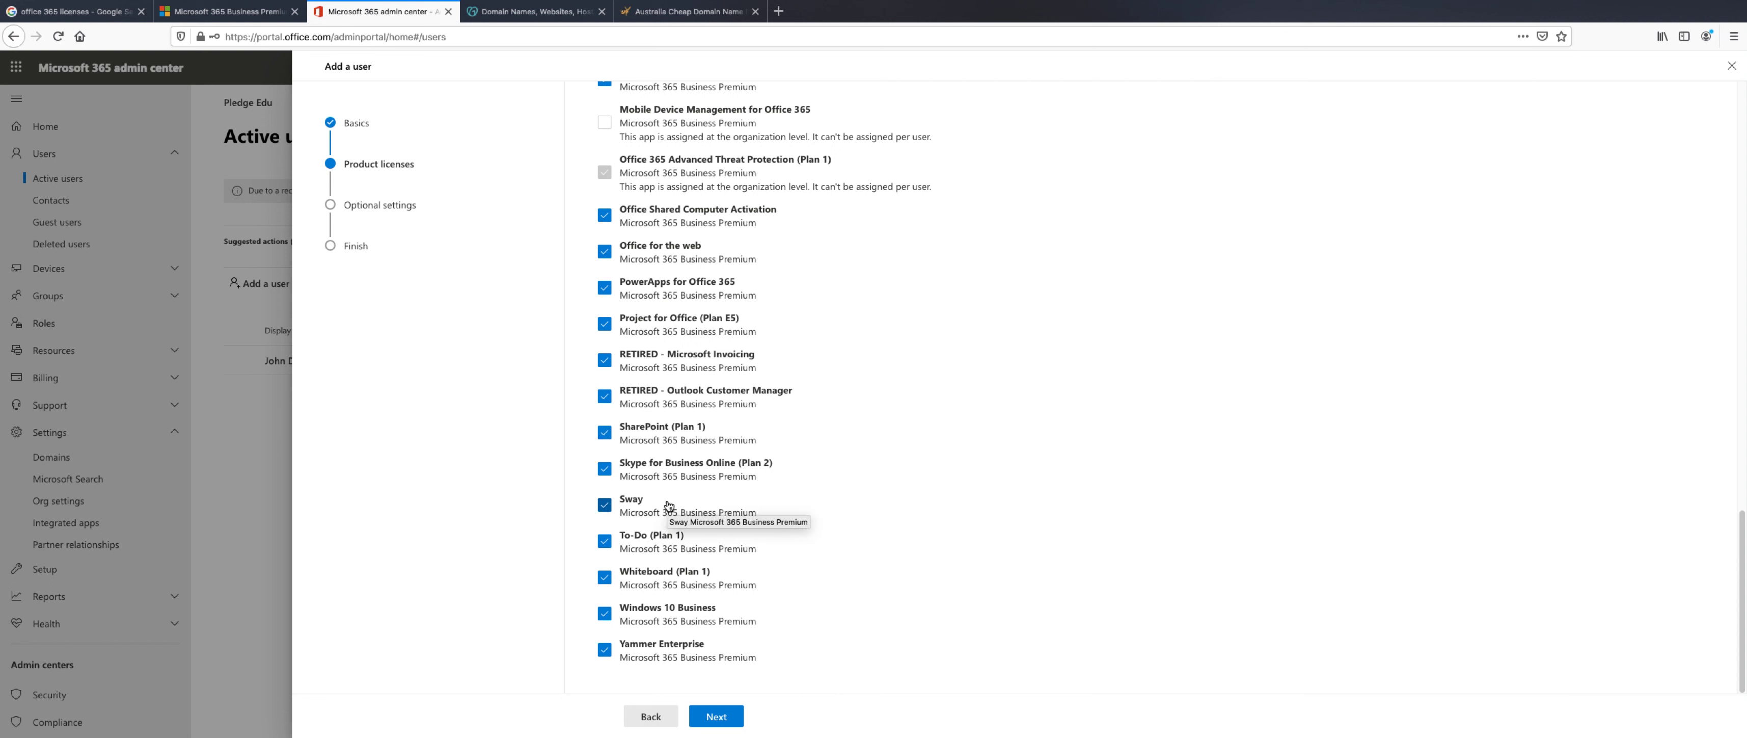
left_click(604, 468)
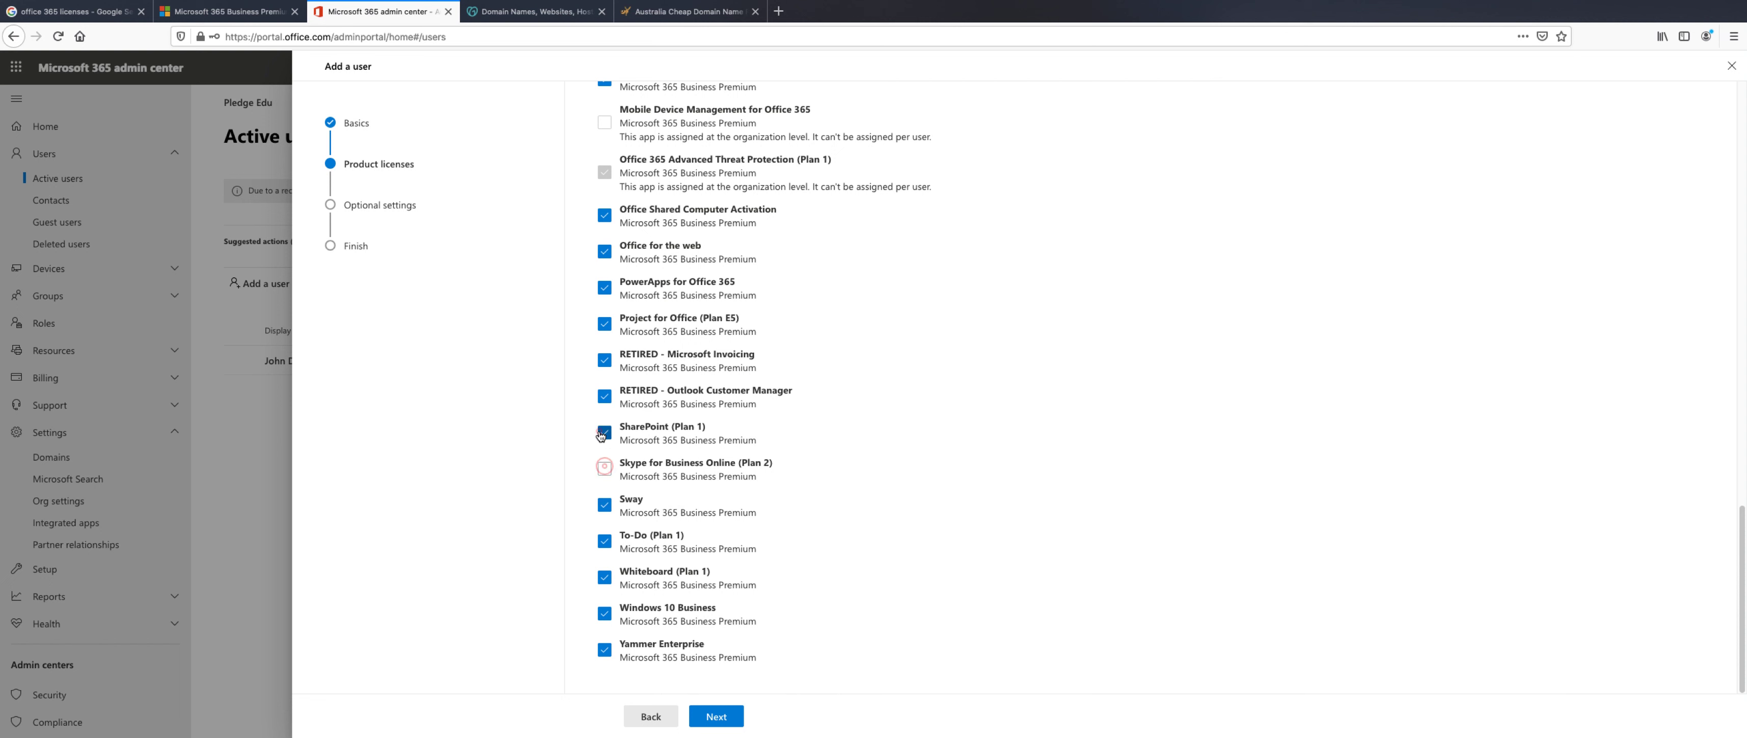
left_click(604, 432)
left_click(602, 291)
Enable PowerApps, SharePoint (Plan 1), Skype for Business Online (Plan 2) and Microsoft Stream, then continue.
scroll(602, 292, "up", 3)
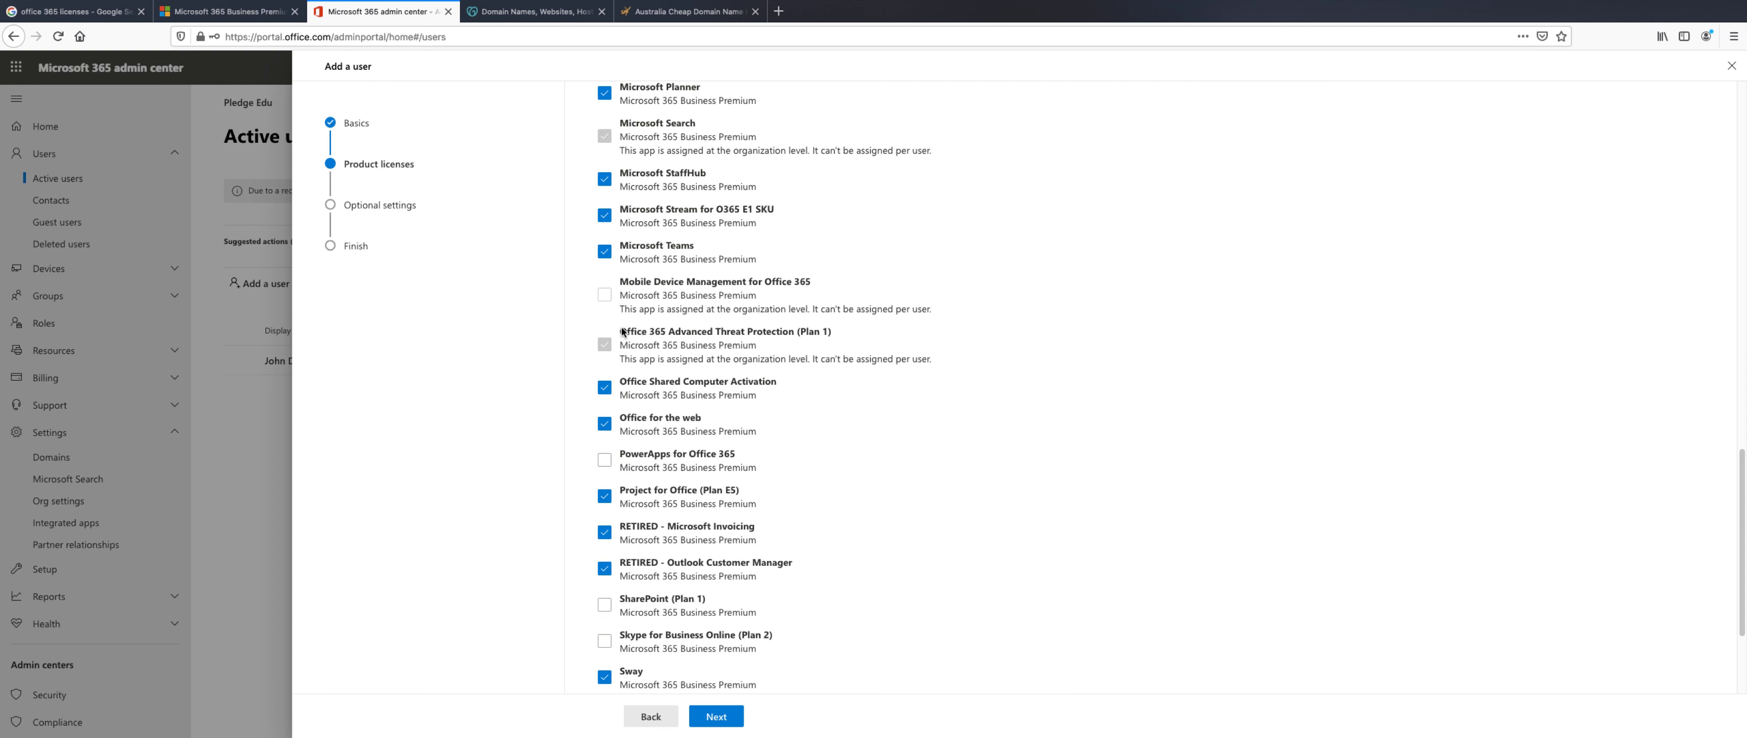
scroll(686, 272, "down", 3)
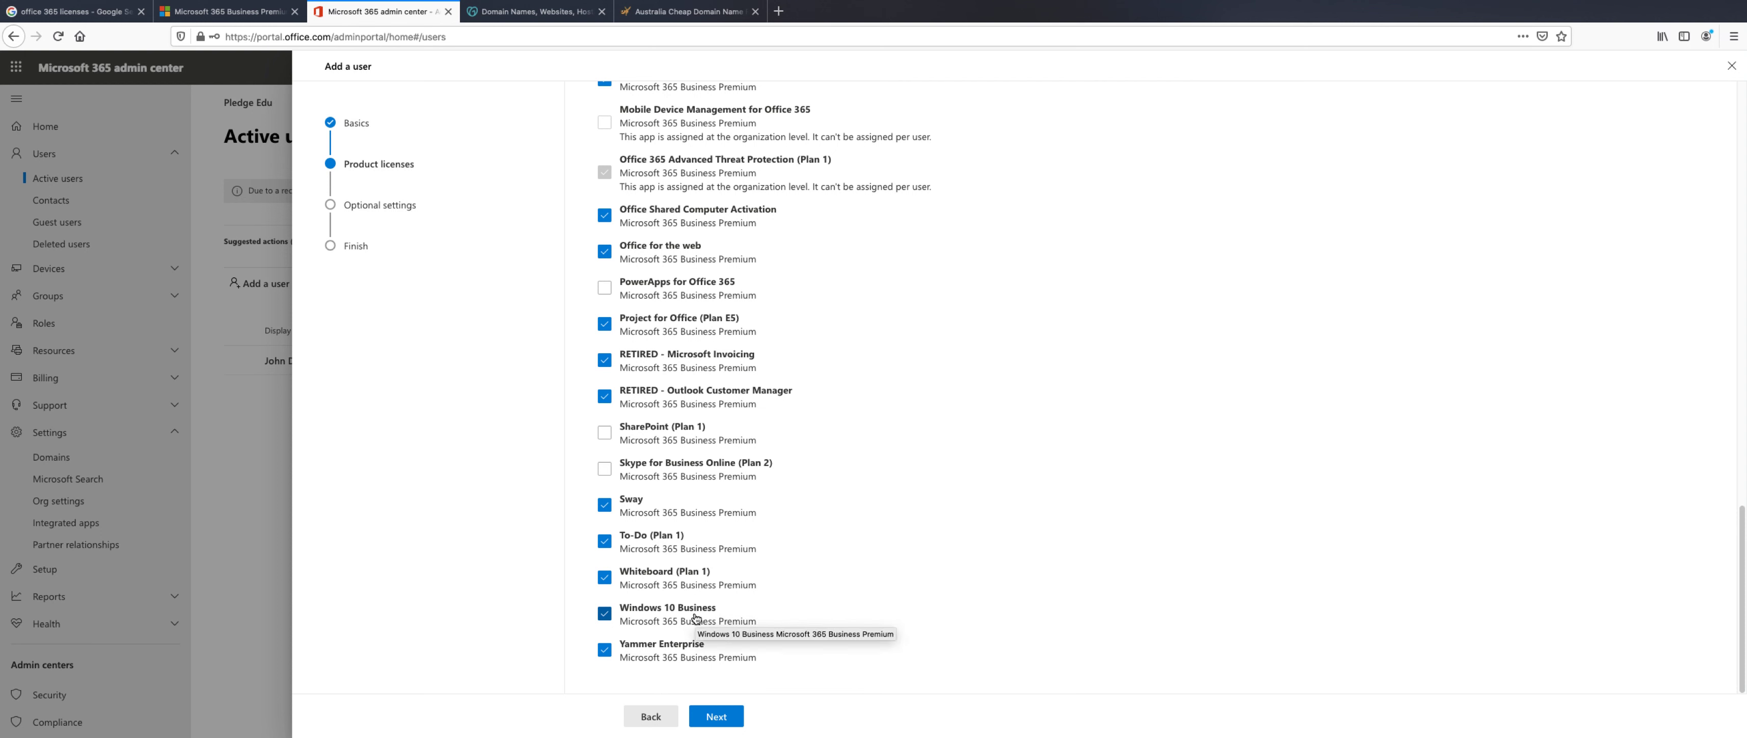
scroll(689, 620, "up", 15)
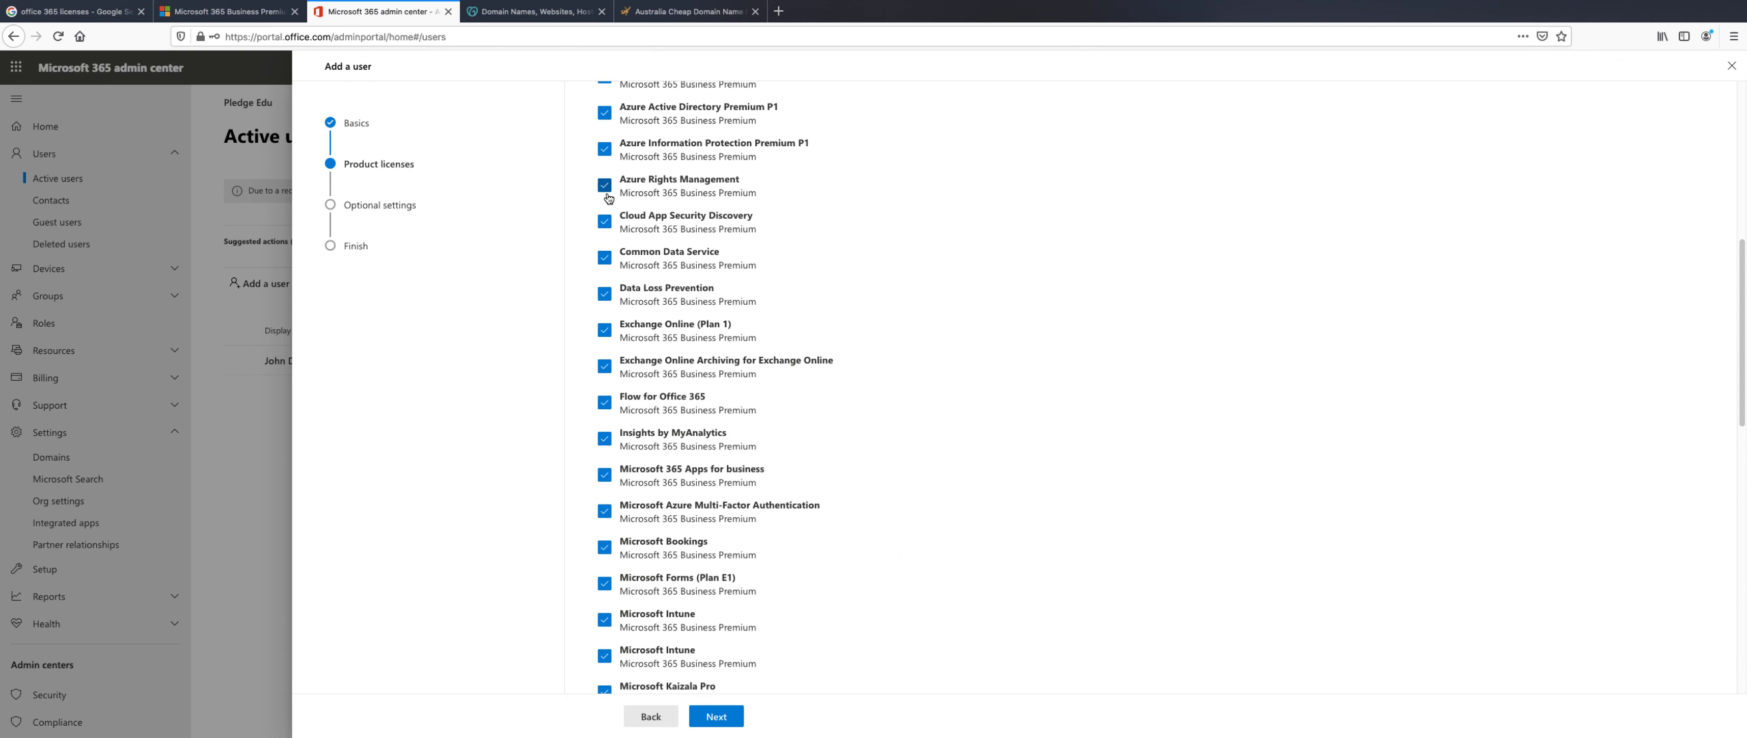
scroll(608, 197, "up", 3)
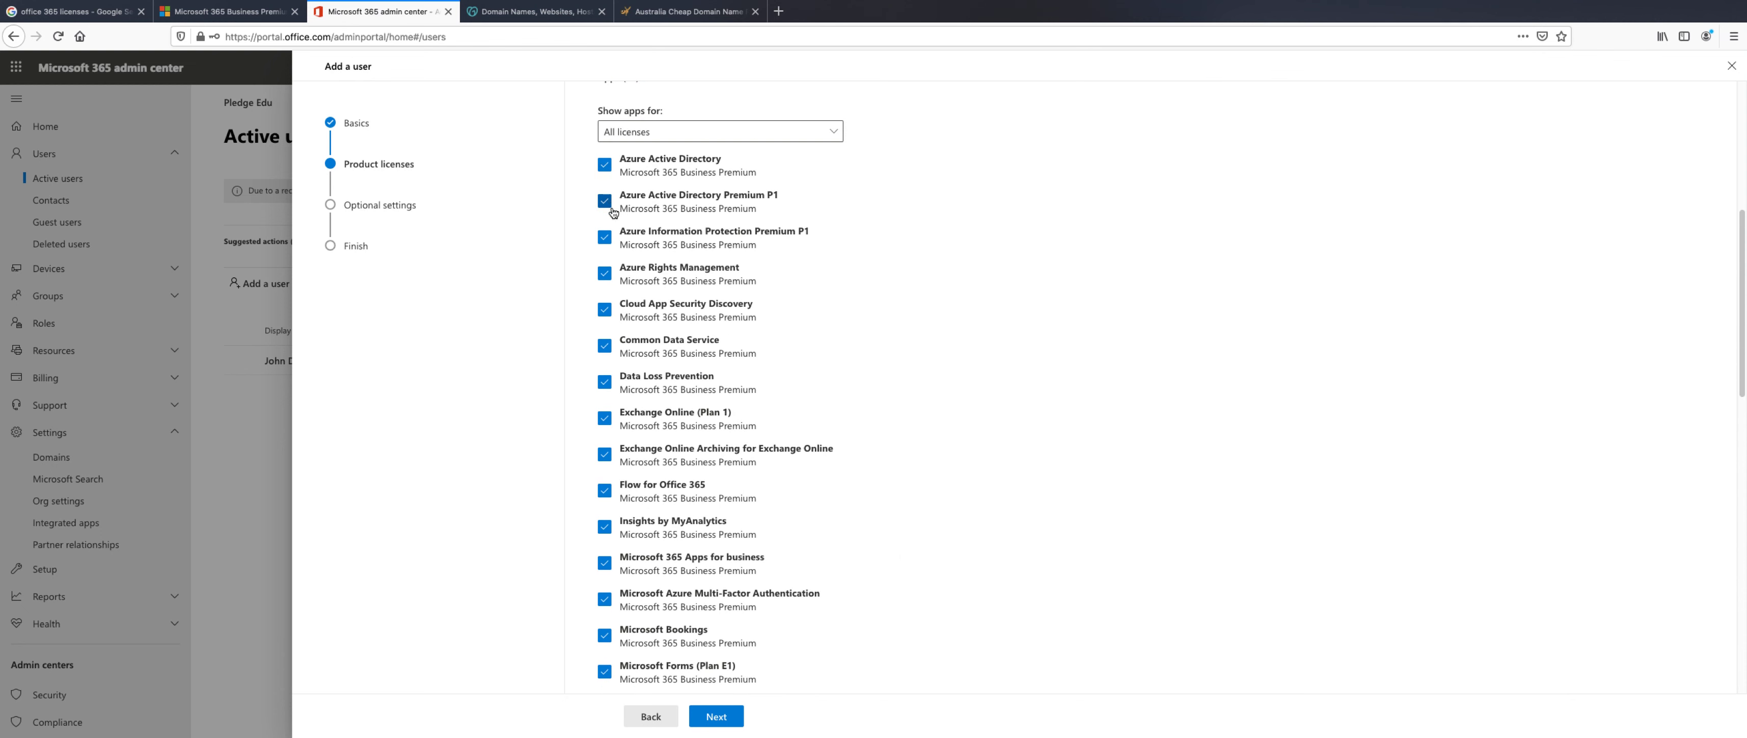
scroll(678, 295, "down", 15)
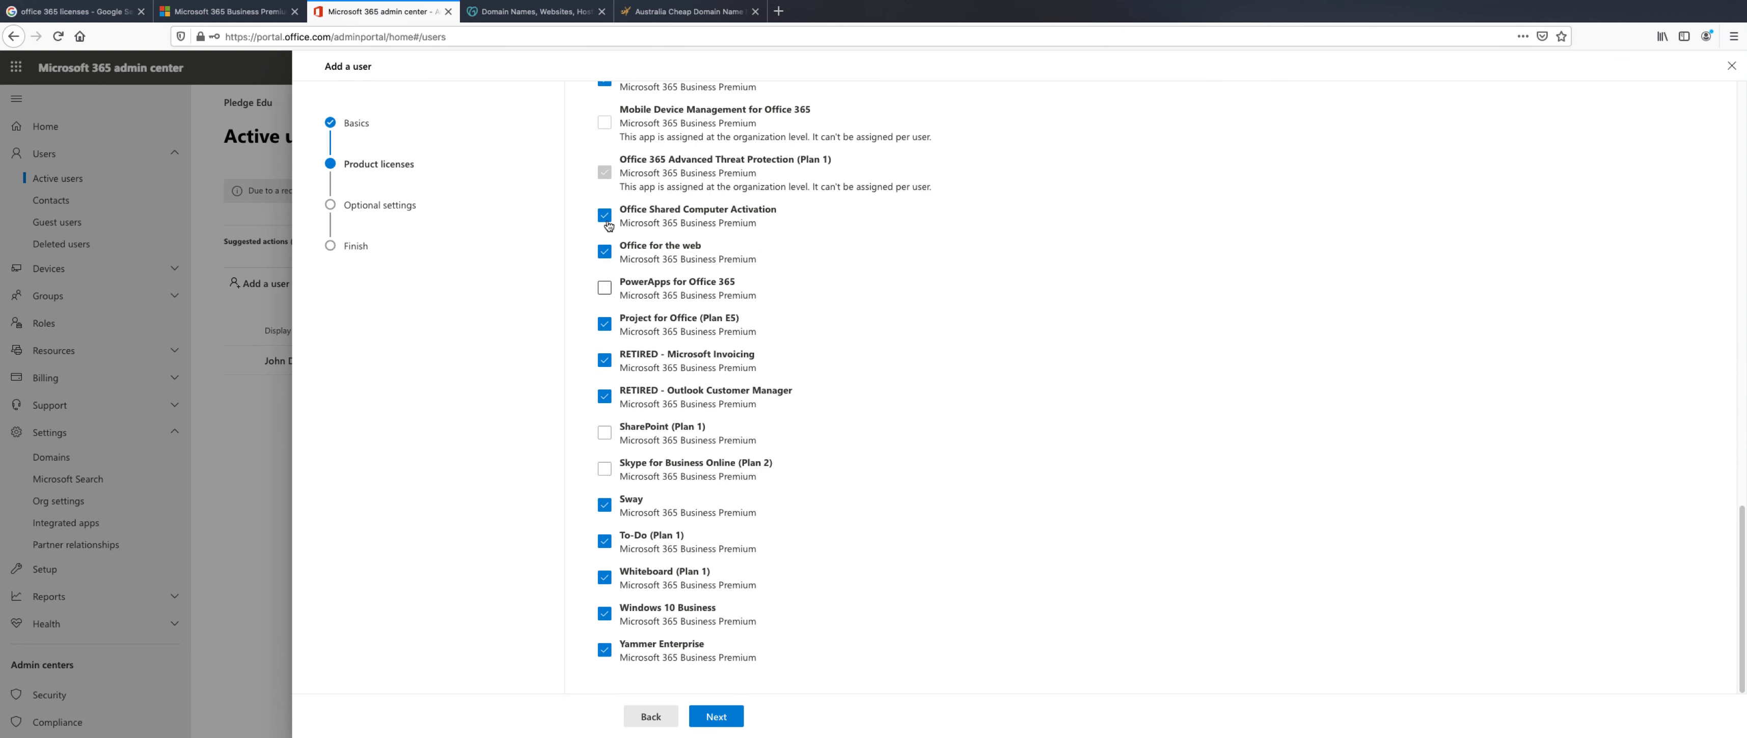
left_click(604, 289)
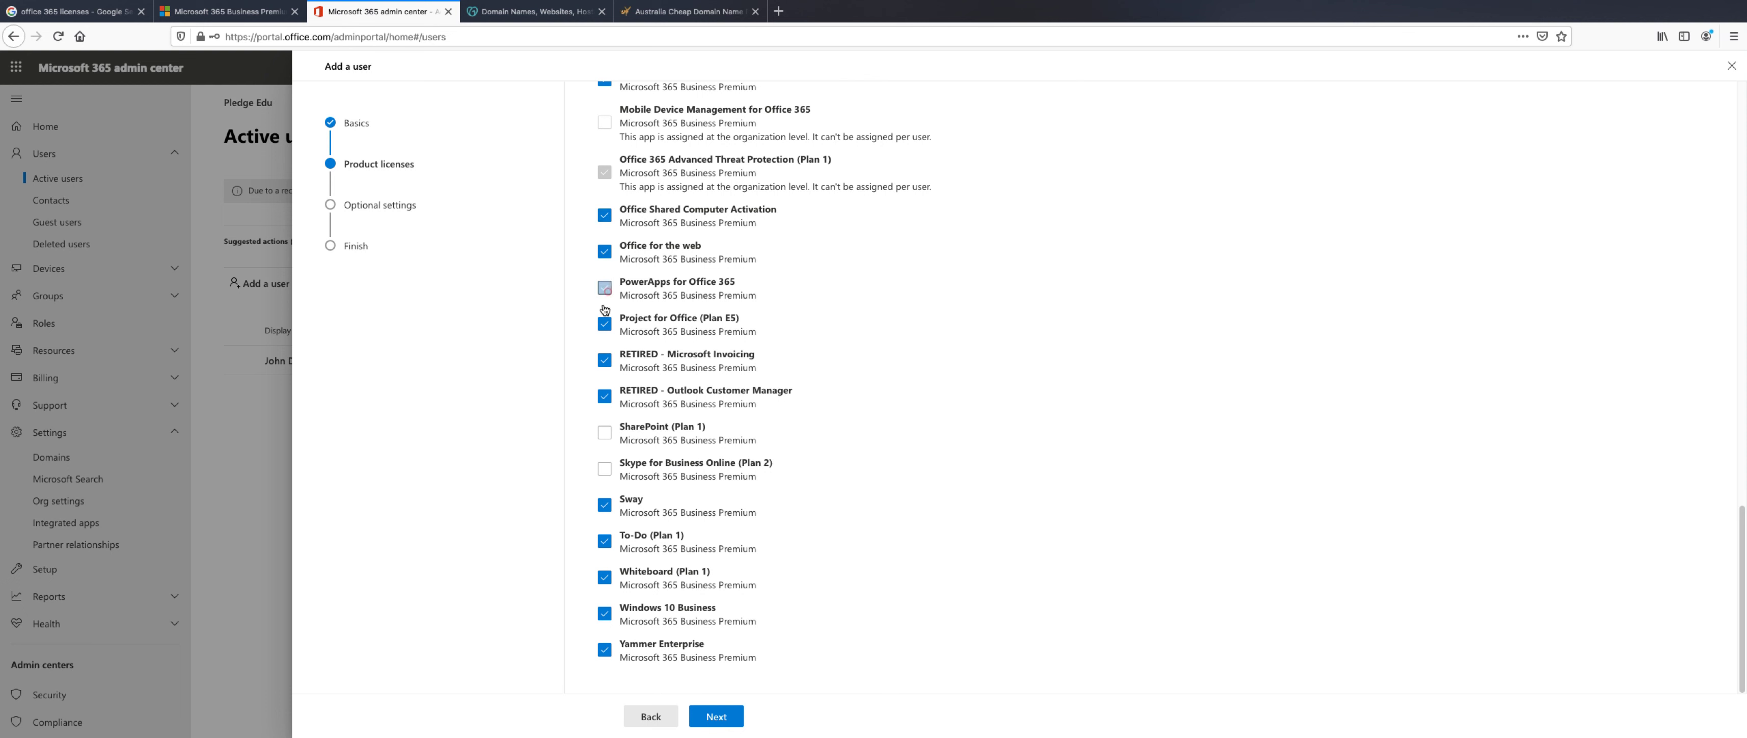
left_click(605, 432)
left_click(604, 467)
scroll(698, 463, "up", 3)
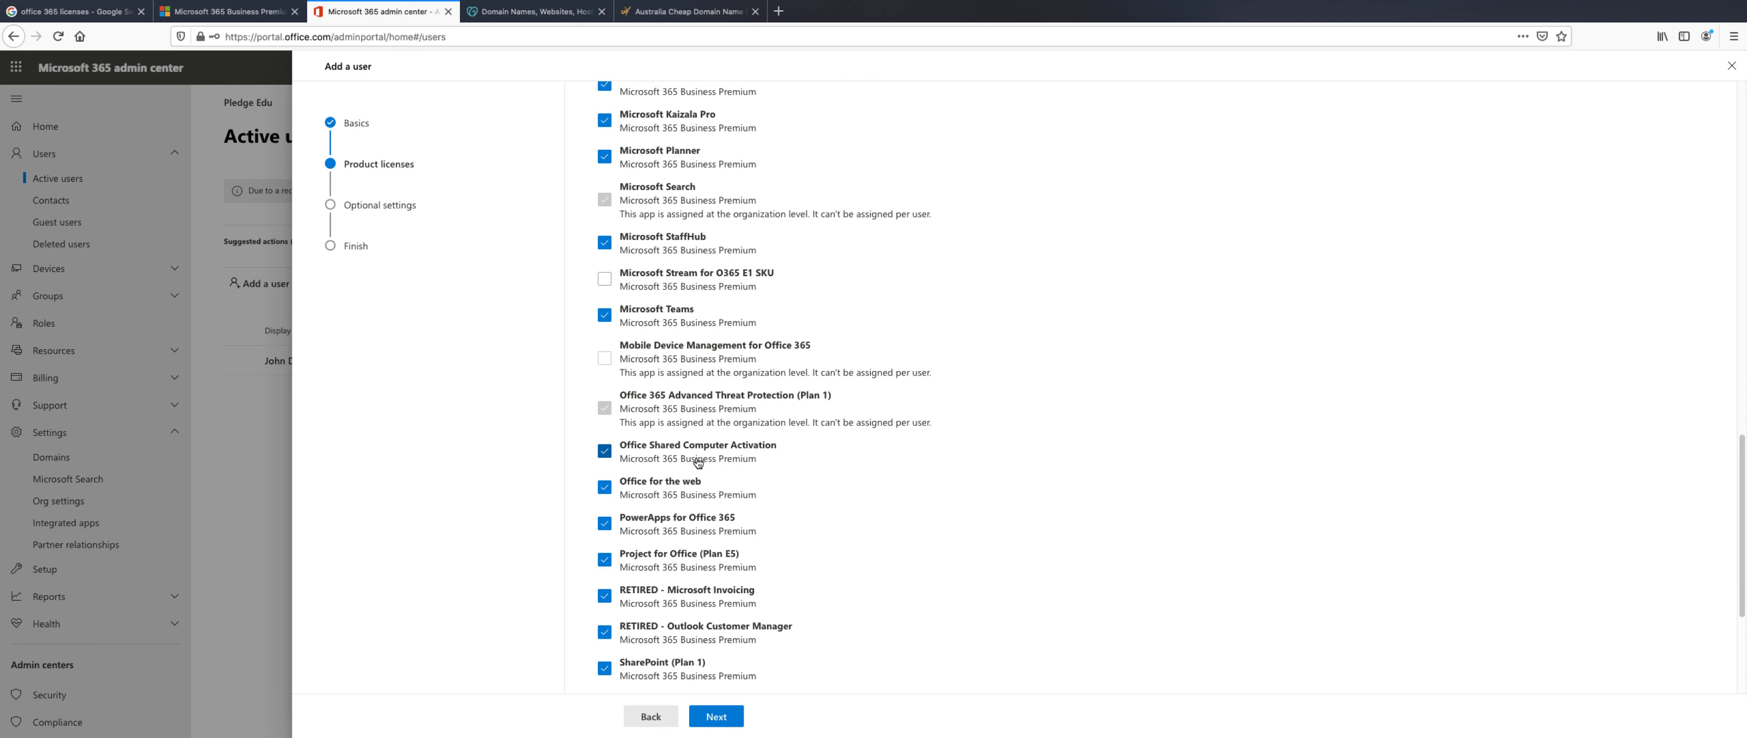
left_click(604, 358)
left_click(603, 279)
left_click(716, 716)
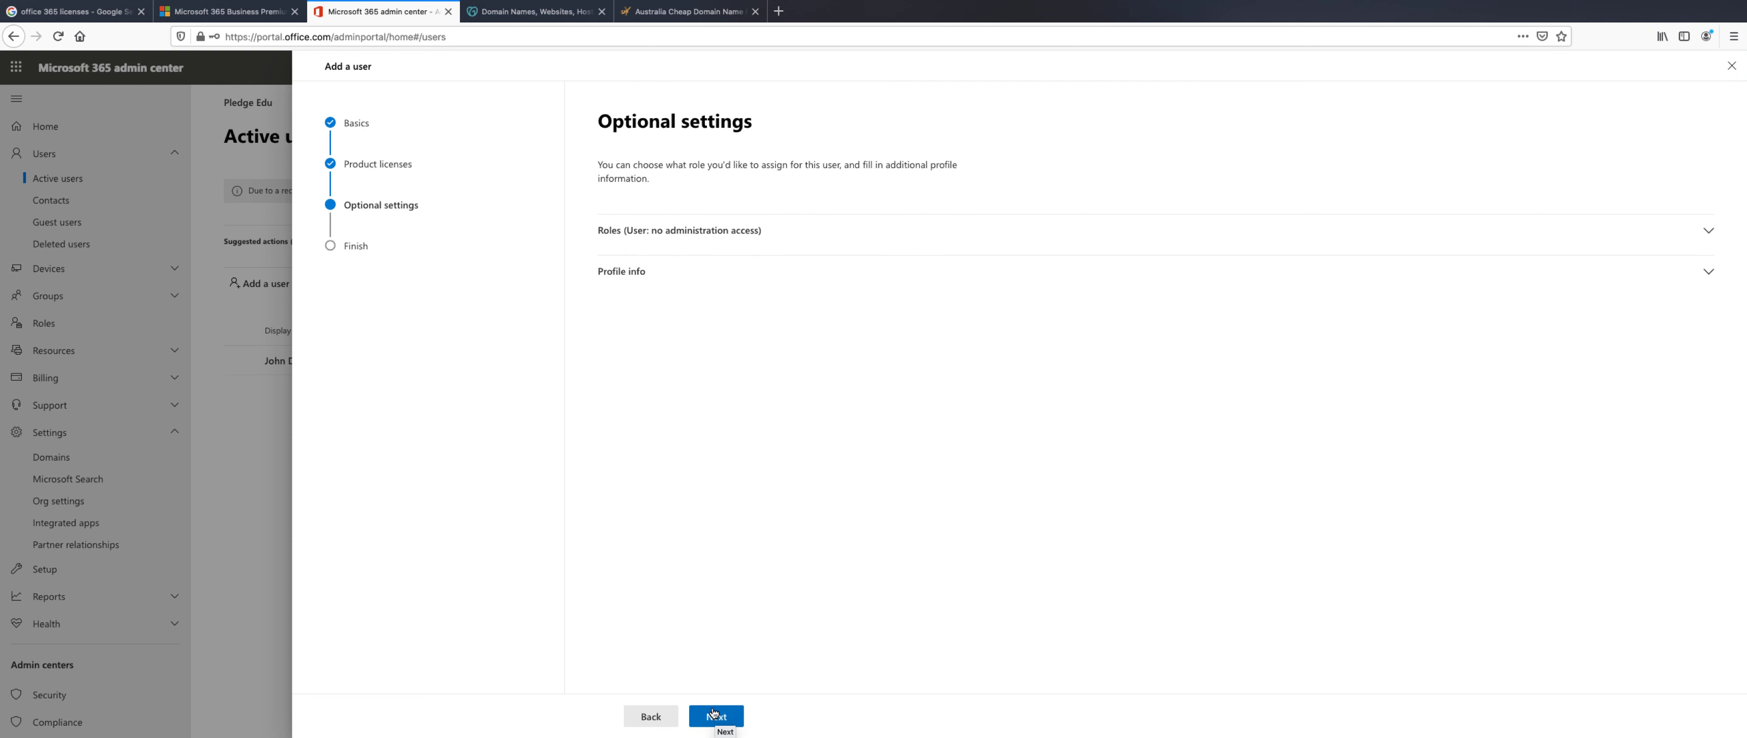
Grant admin center access, try Exchange and Helpdesk admin roles, and keep only Global admin.
left_click(781, 241)
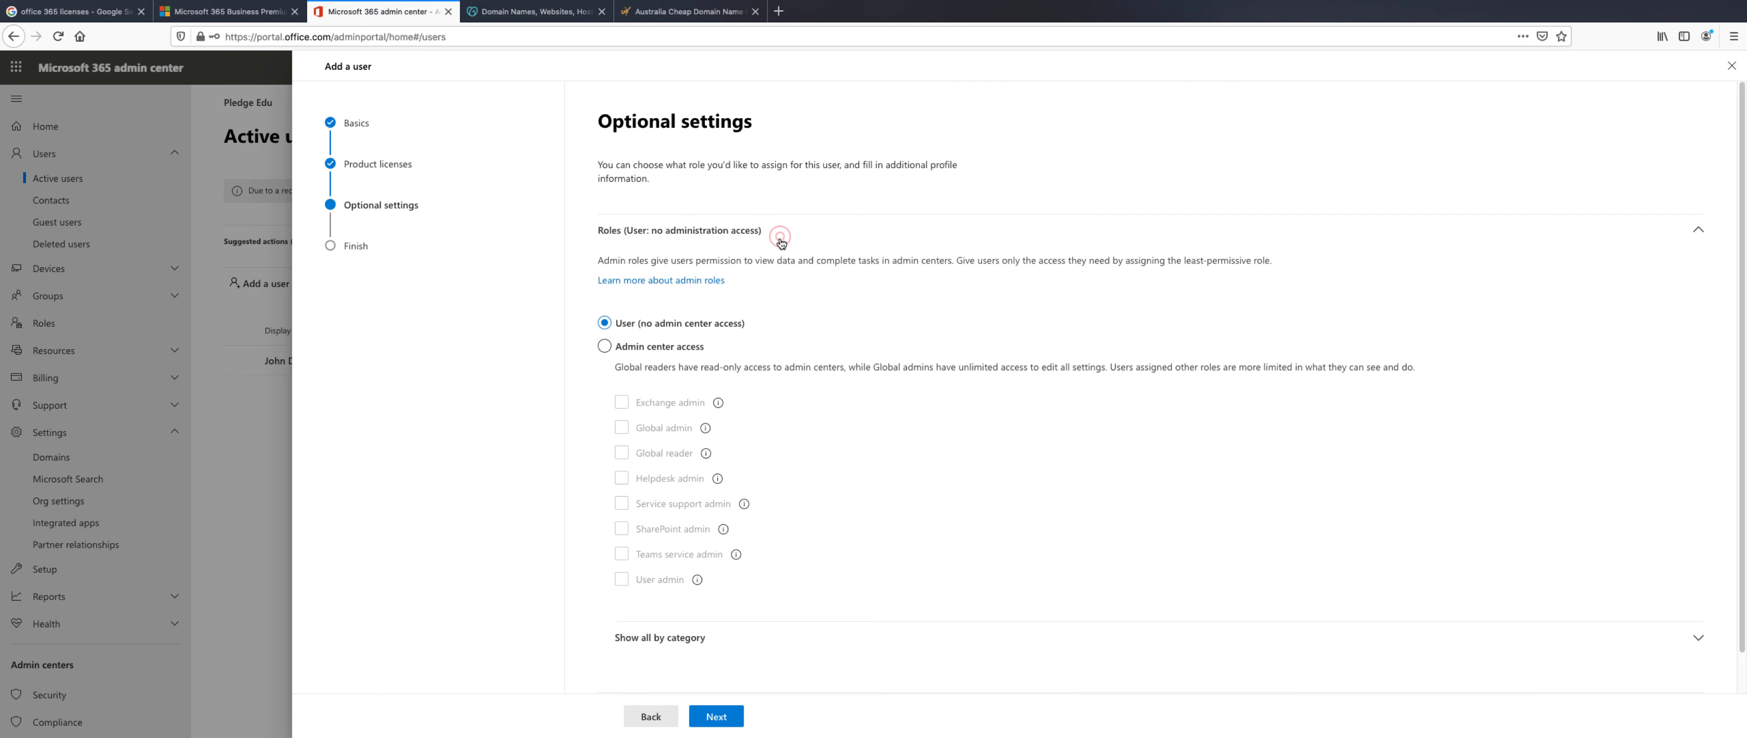
left_click(606, 346)
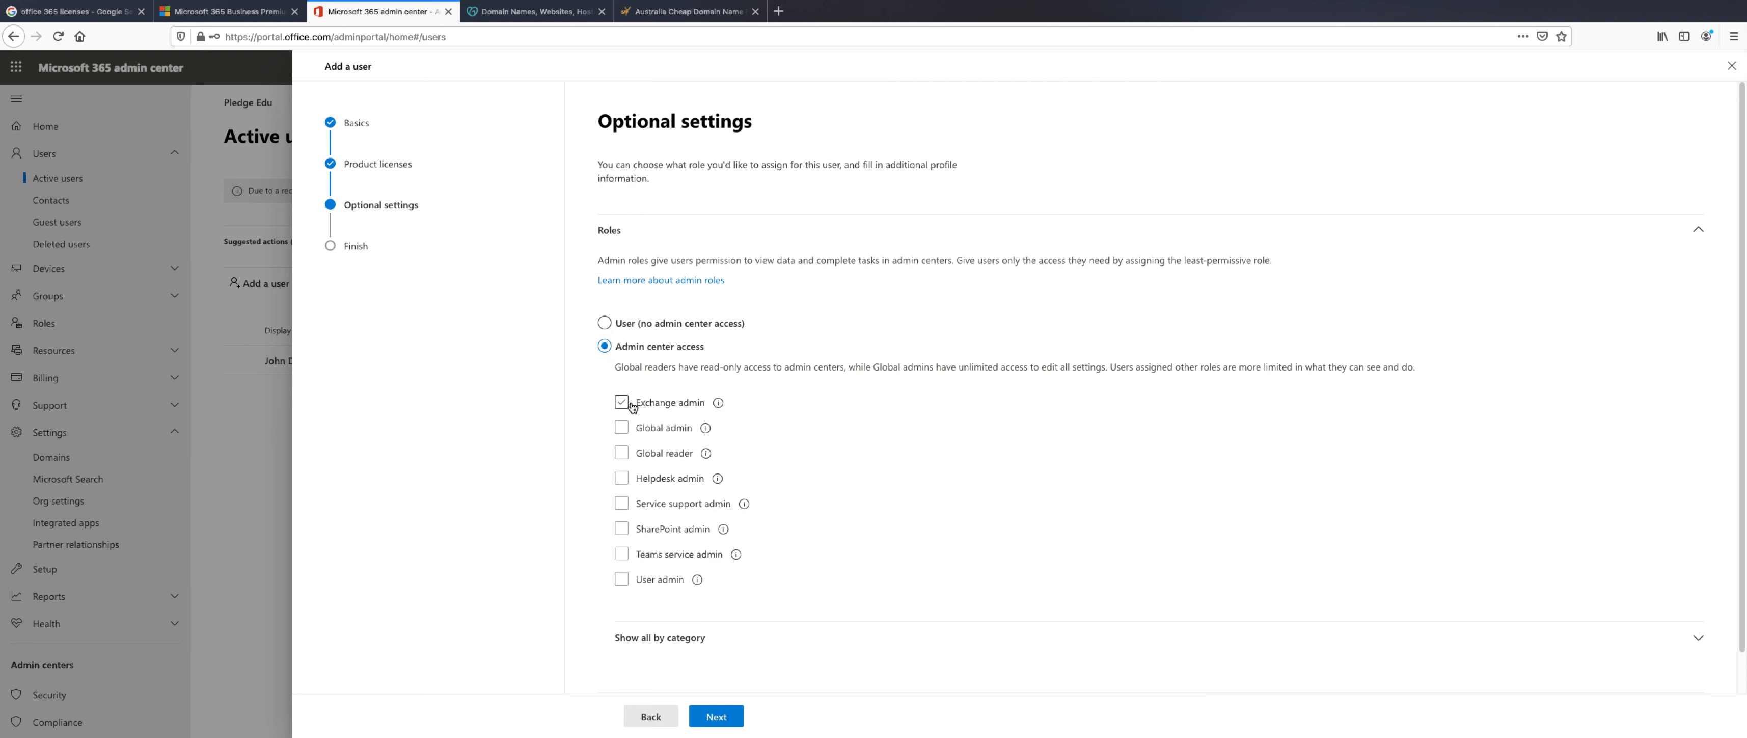
left_click(622, 428)
left_click(622, 428)
left_click(630, 404)
left_click(619, 399)
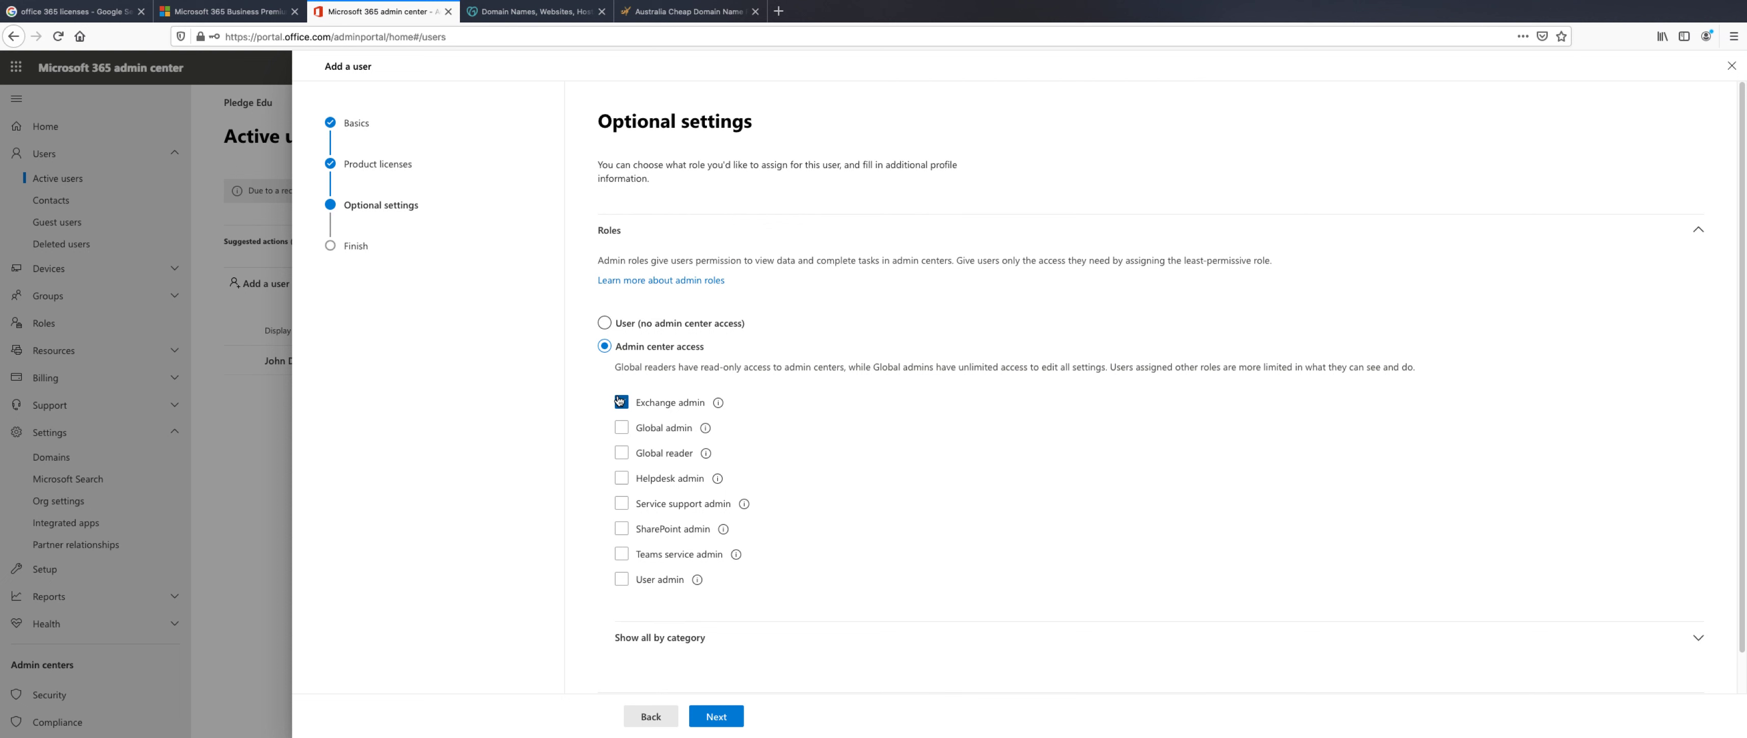
left_click(622, 479)
left_click(621, 478)
left_click(621, 427)
left_click(710, 717)
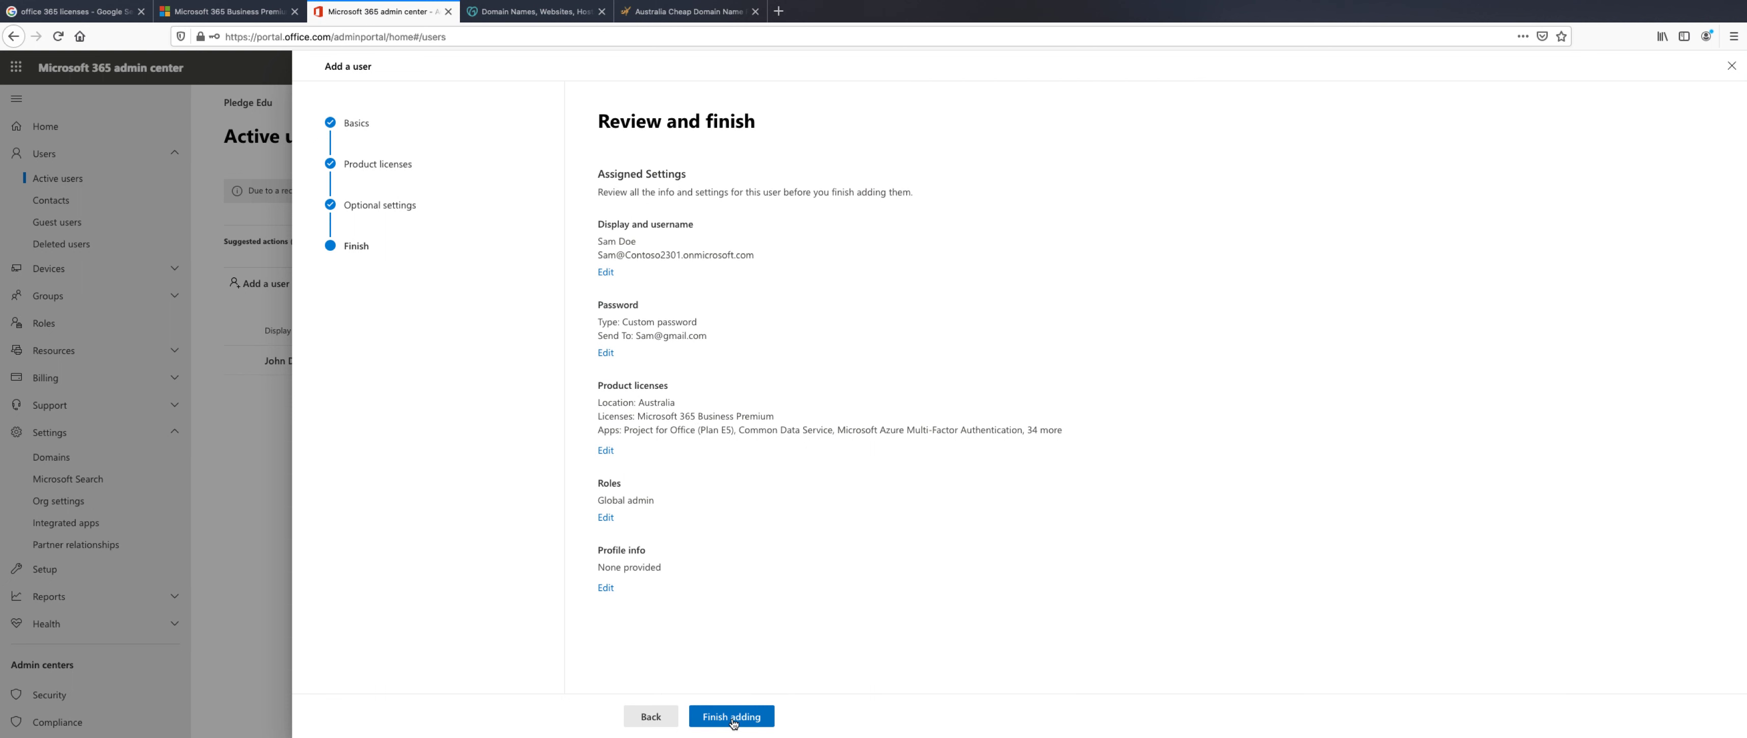
Finish adding the Global admin user, close the completion panel and return to Domains.
left_click(732, 720)
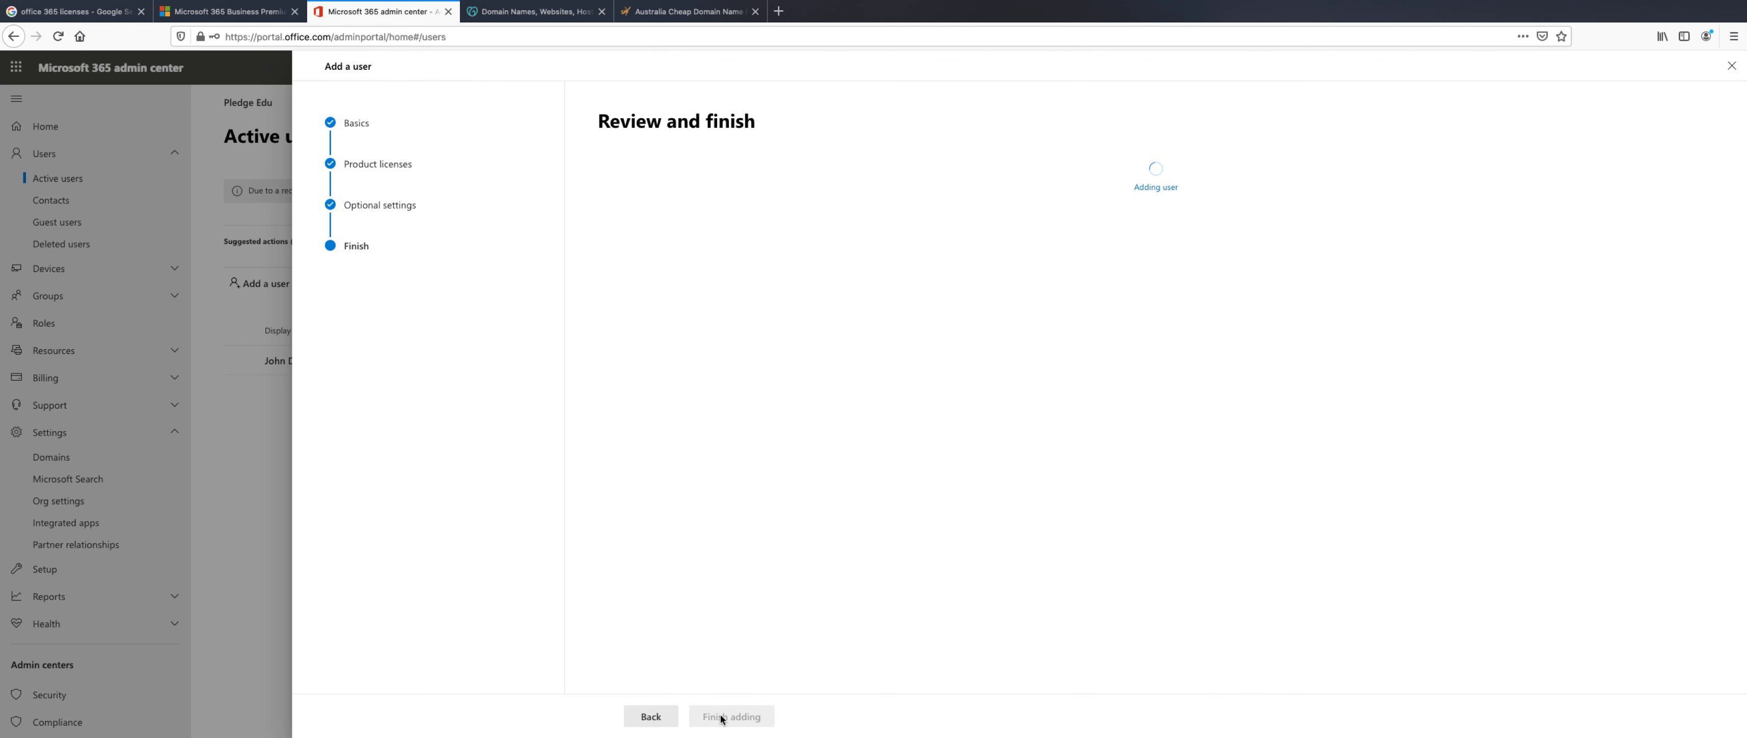
left_click(256, 452)
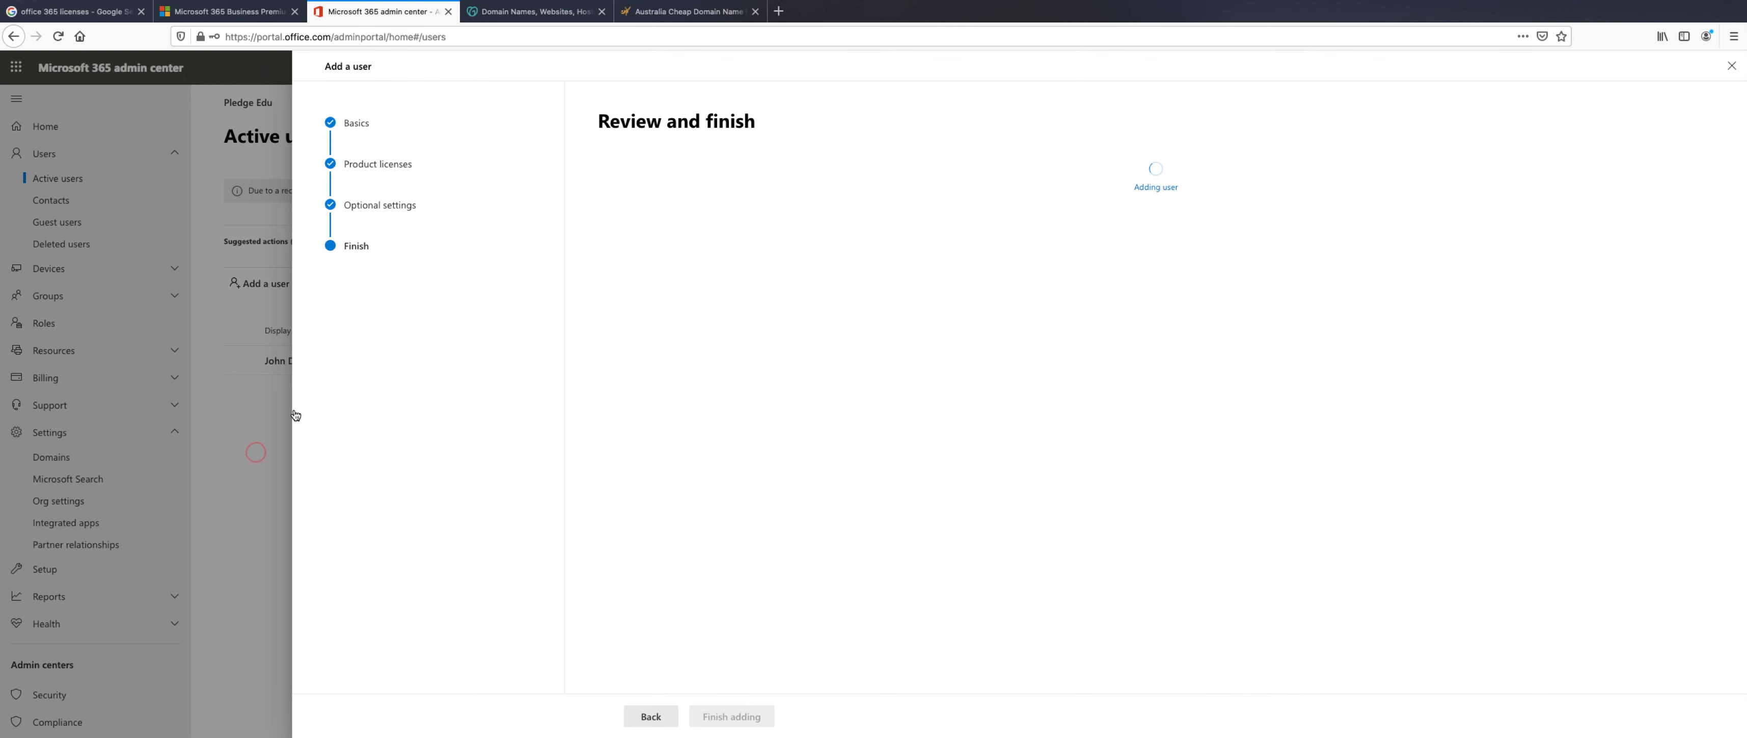
left_click(1731, 68)
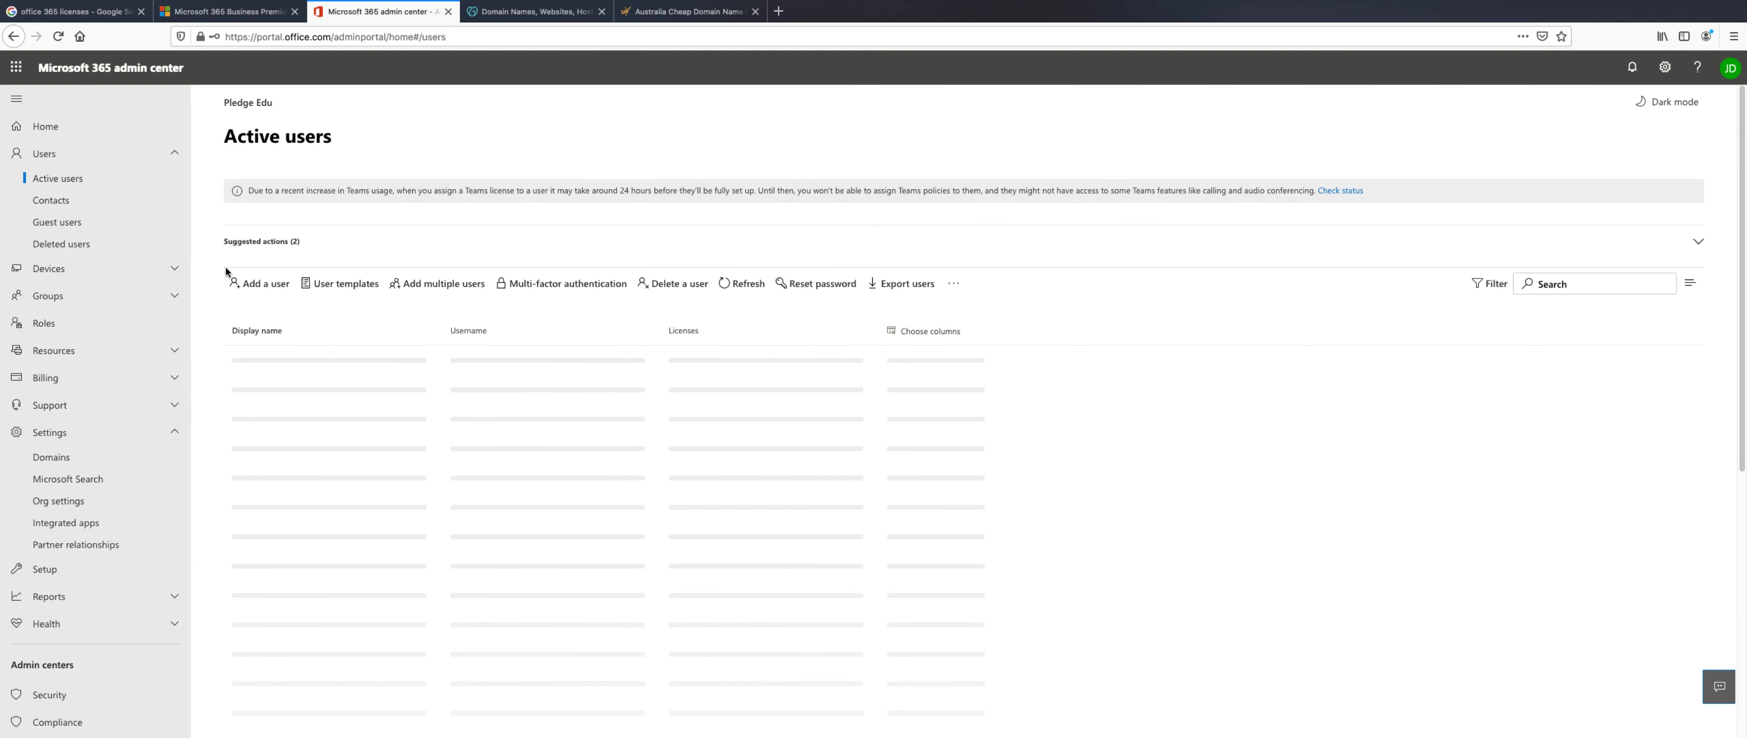
left_click(73, 458)
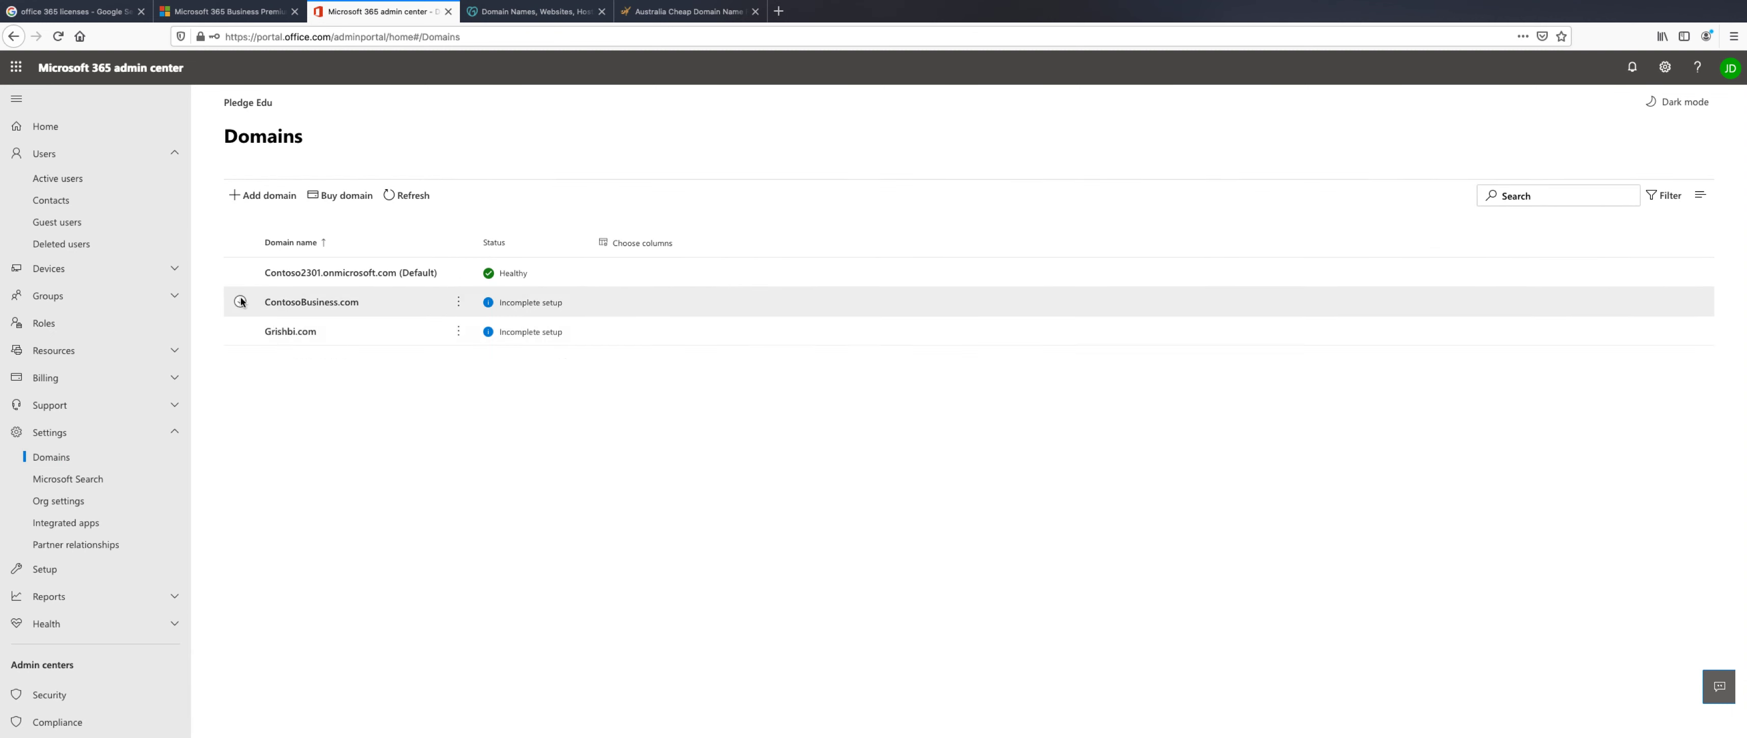
left_click(240, 301)
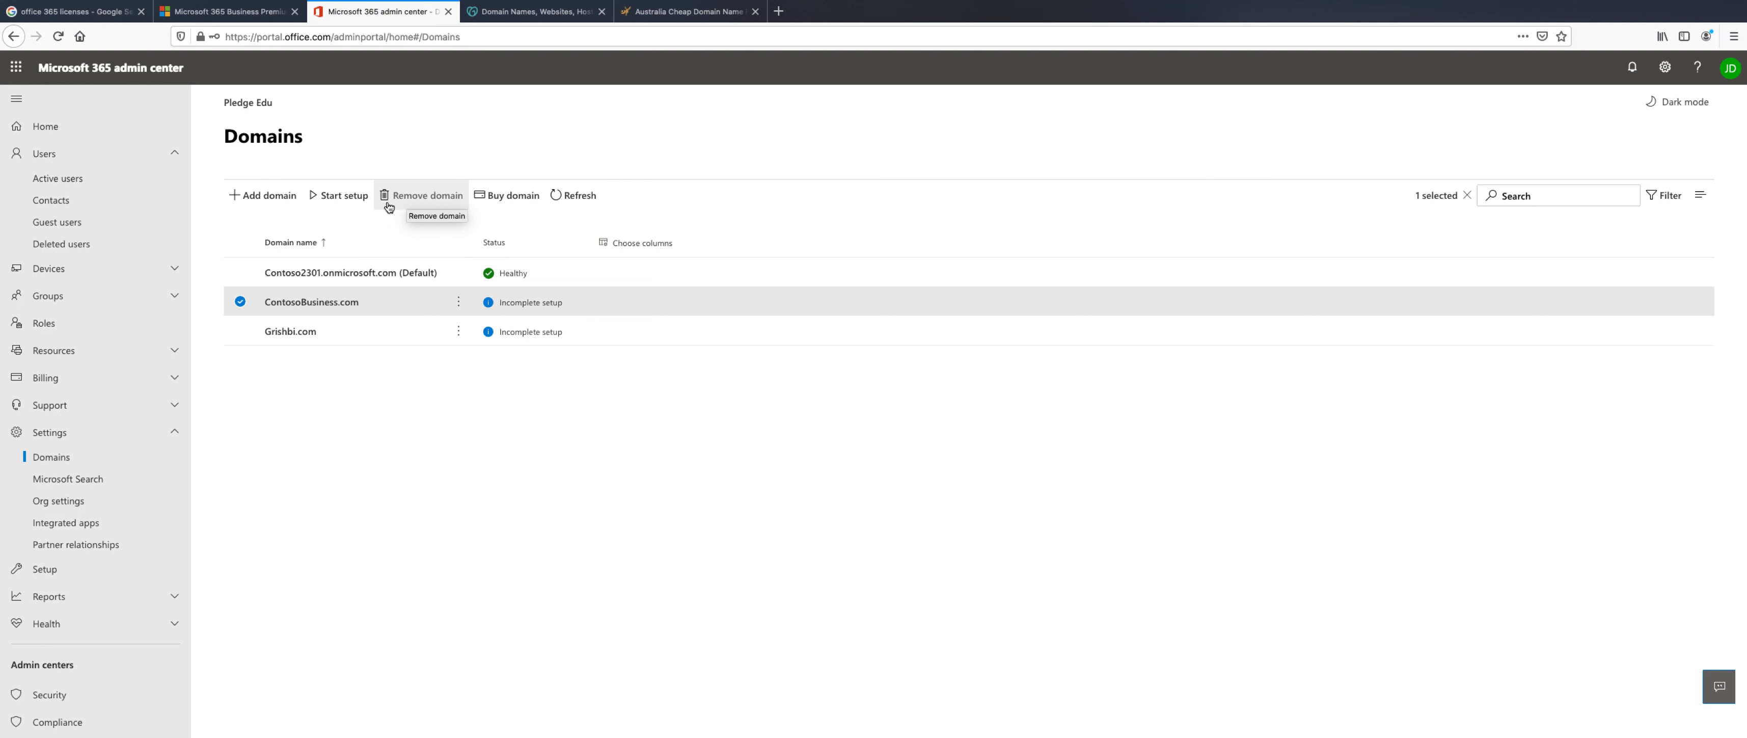
left_click(73, 179)
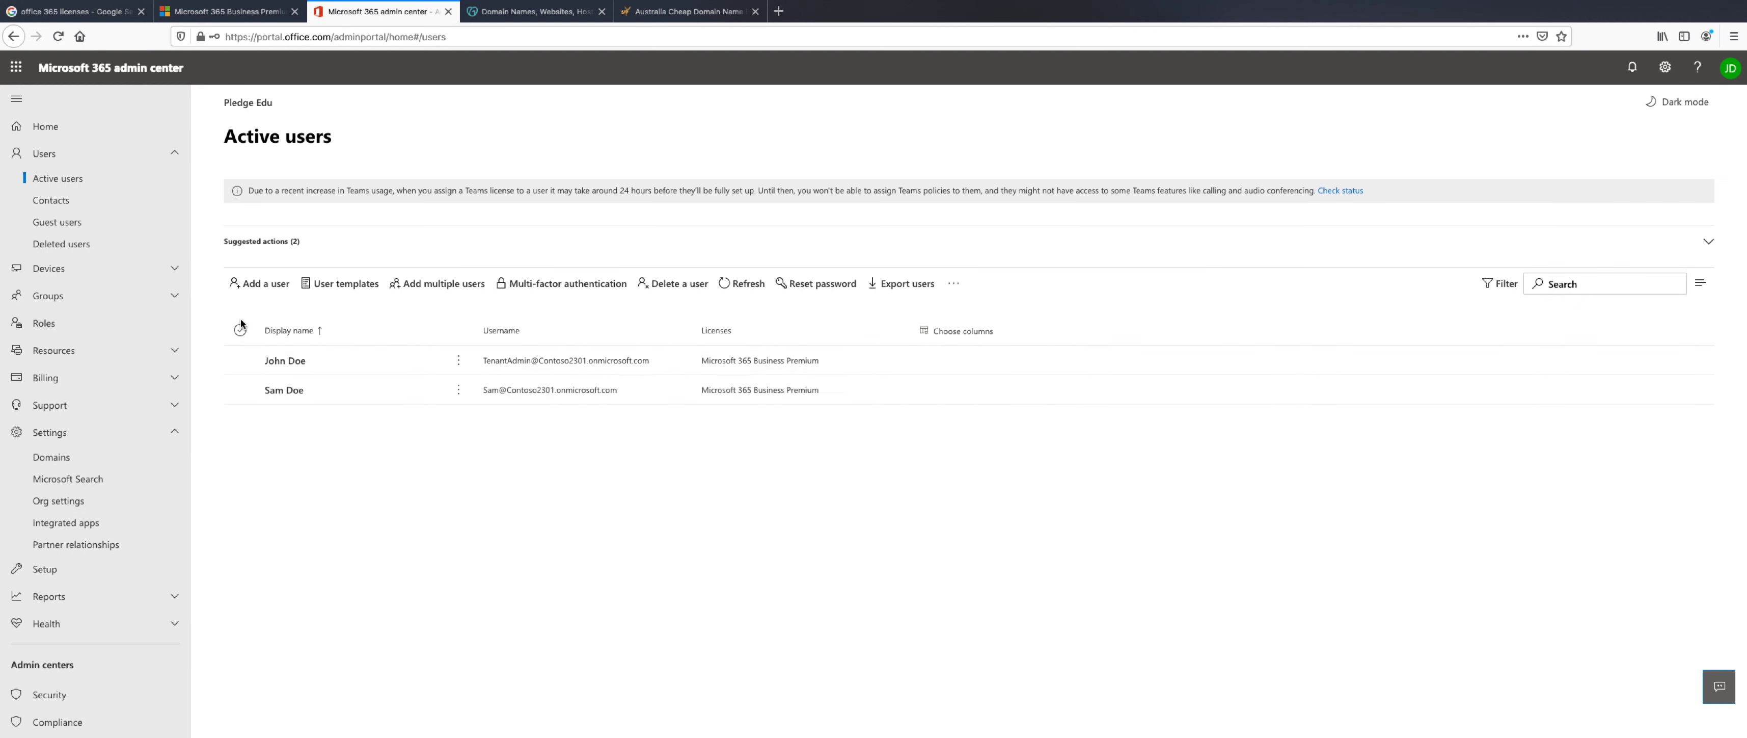
left_click(266, 283)
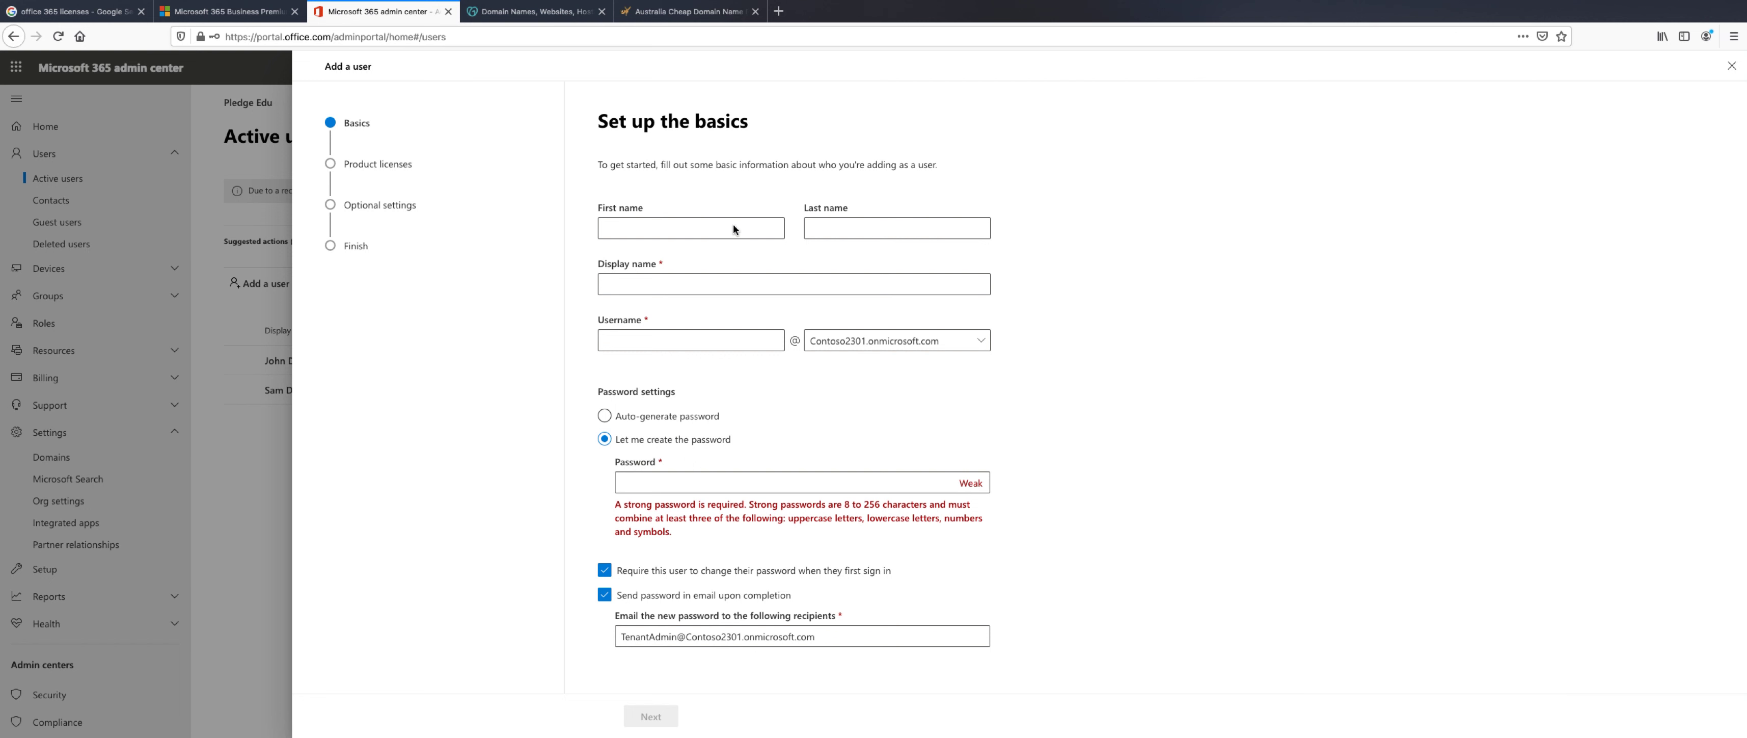
Enter the second user's first and last name, auto-generate the password, and skip emailing it.
left_click(719, 233)
type("Rita")
key("Tab")
type("Doe")
key("Tab")
key("Tab")
left_click(605, 416)
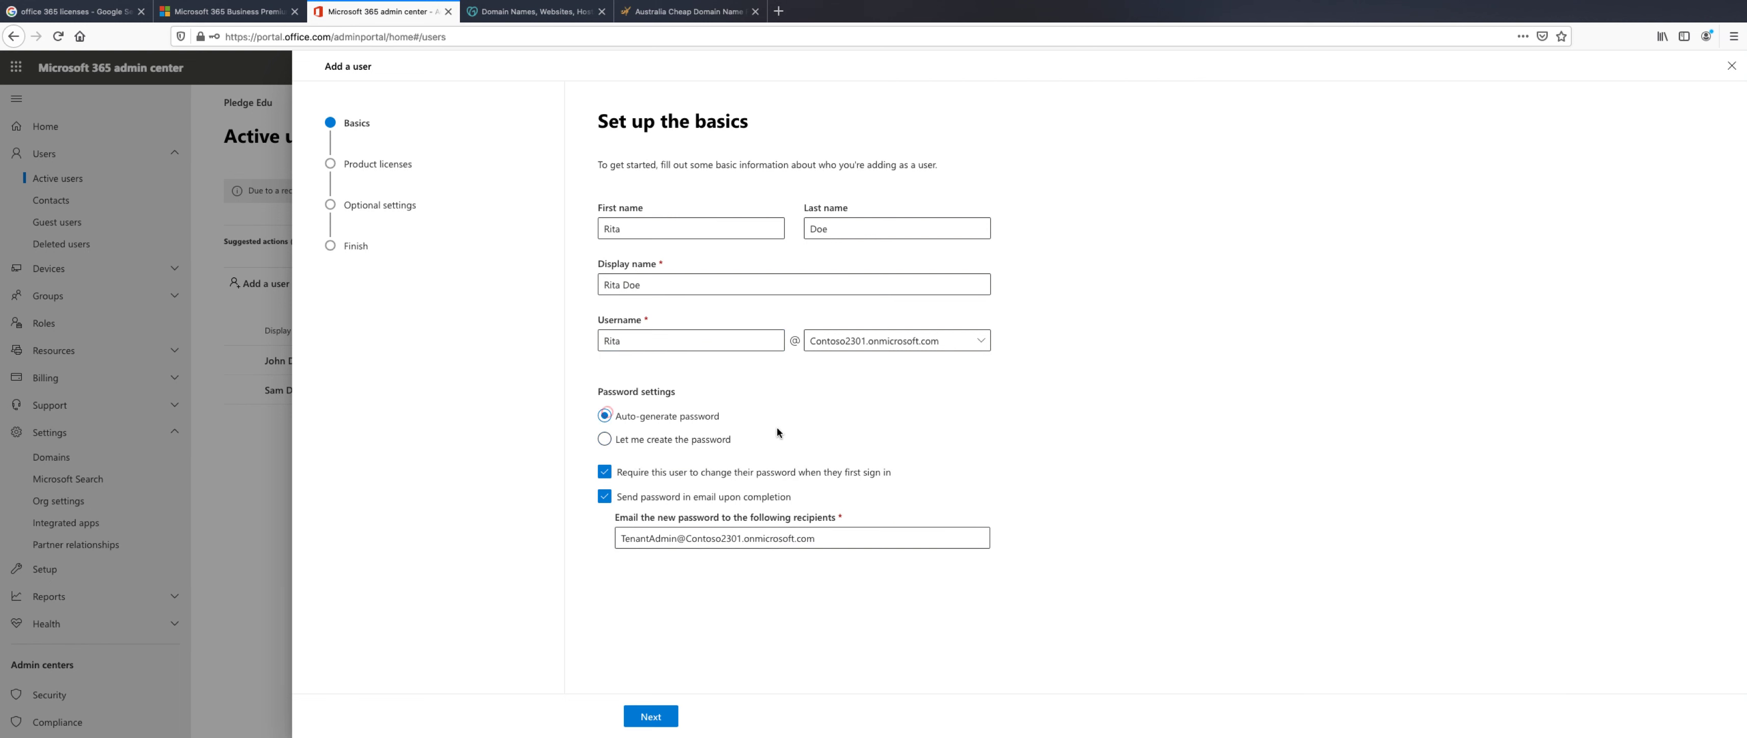
left_click(604, 496)
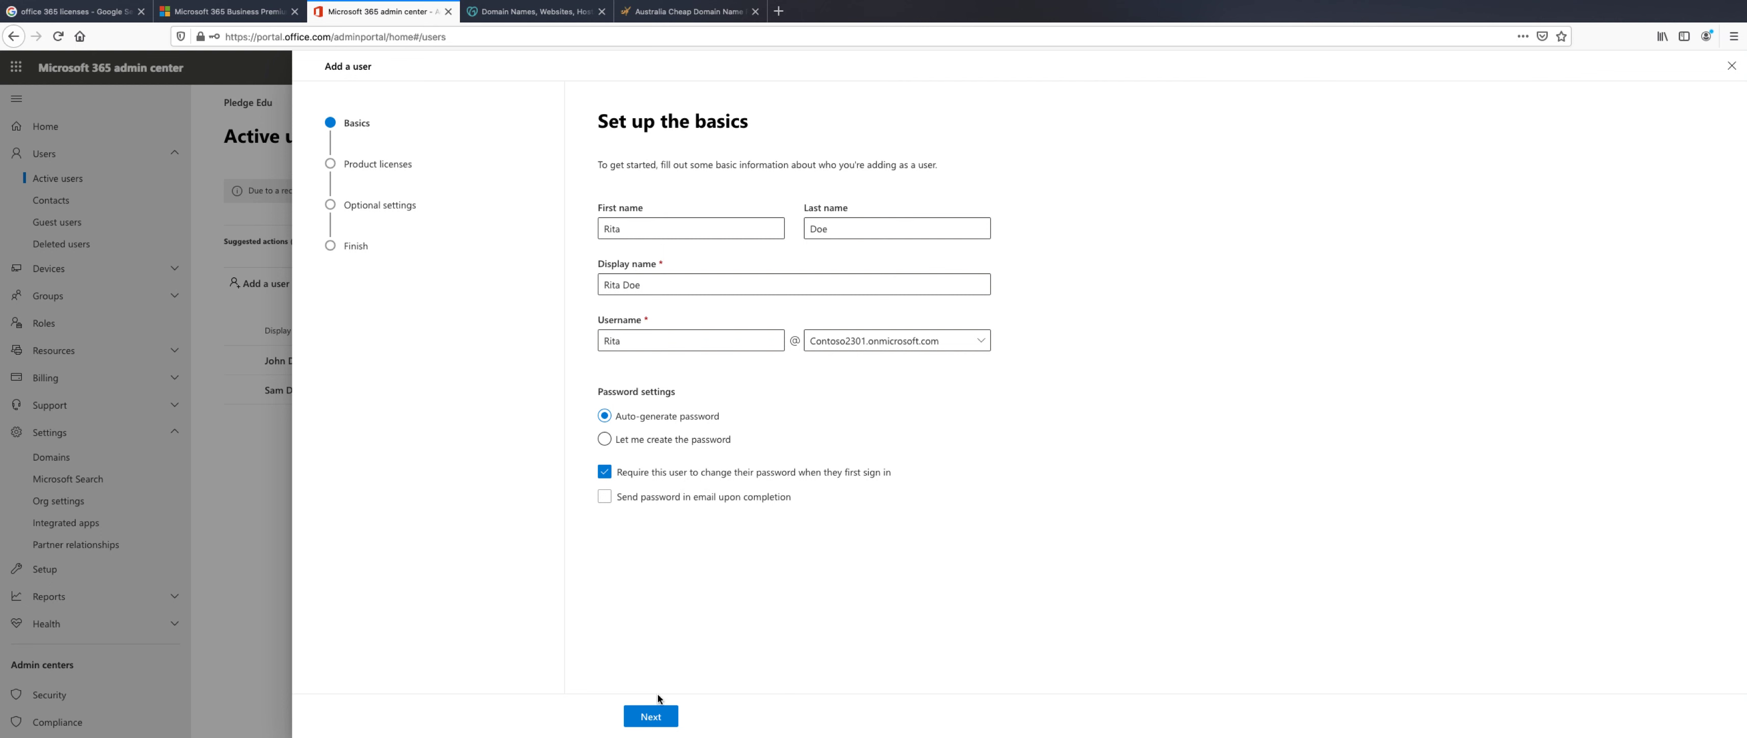
Keep the Business Premium license with no admin role, finish adding, and close the panel.
left_click(652, 715)
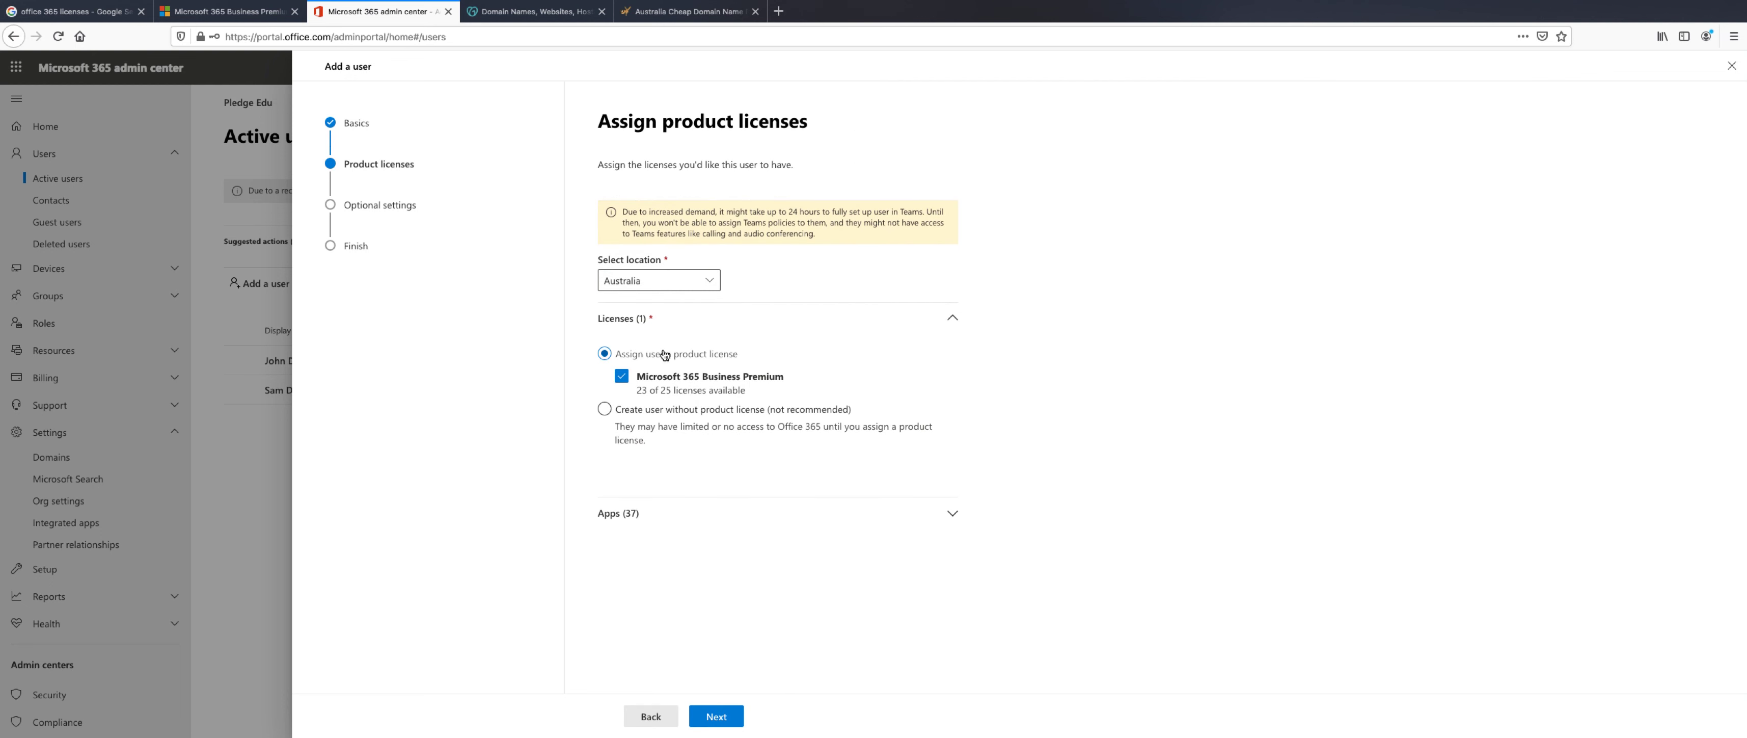
left_click(716, 718)
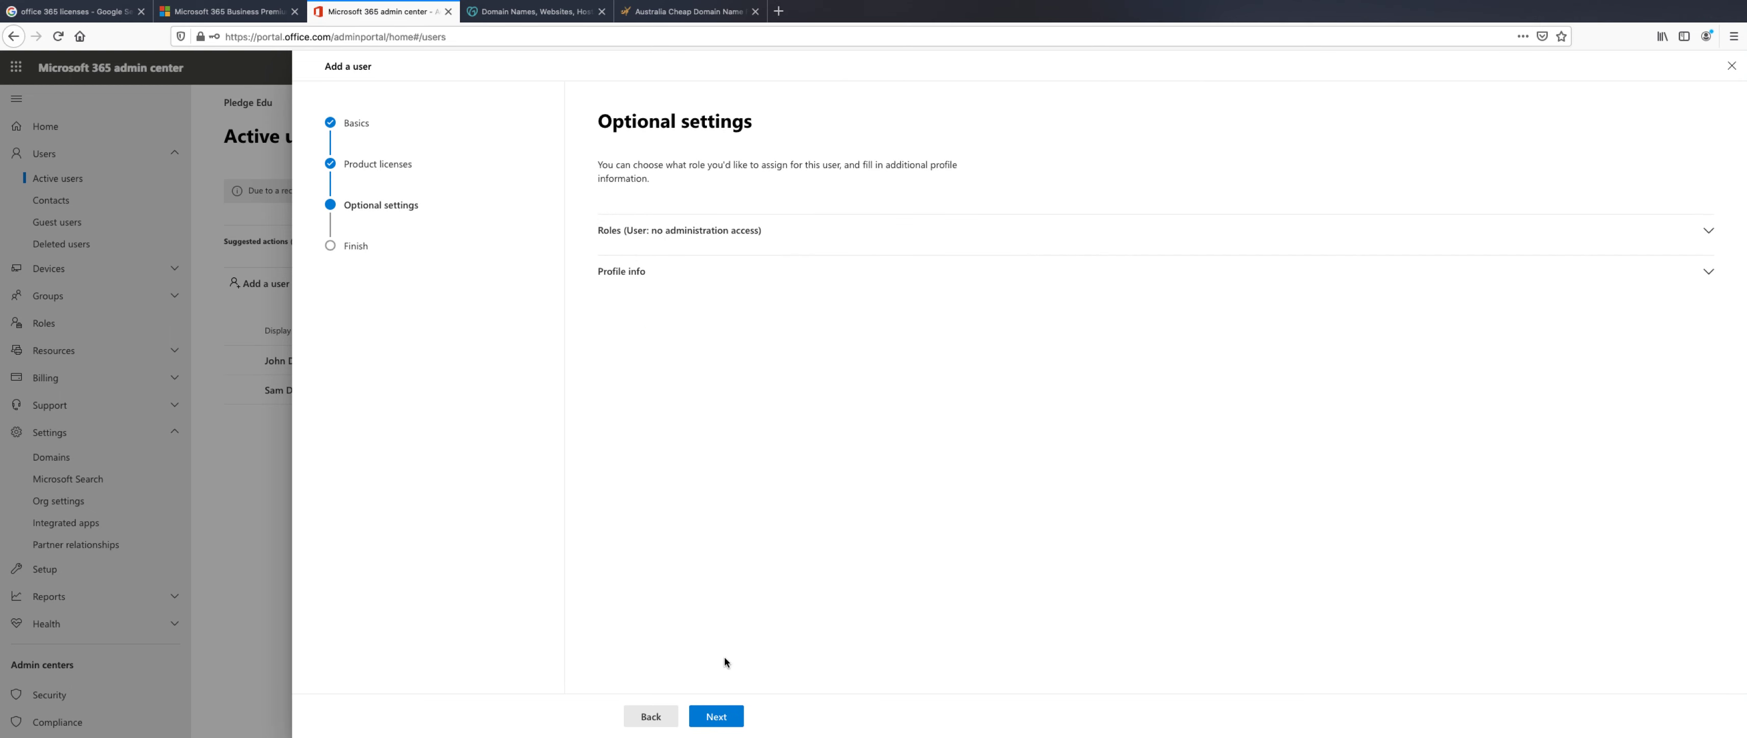
left_click(716, 715)
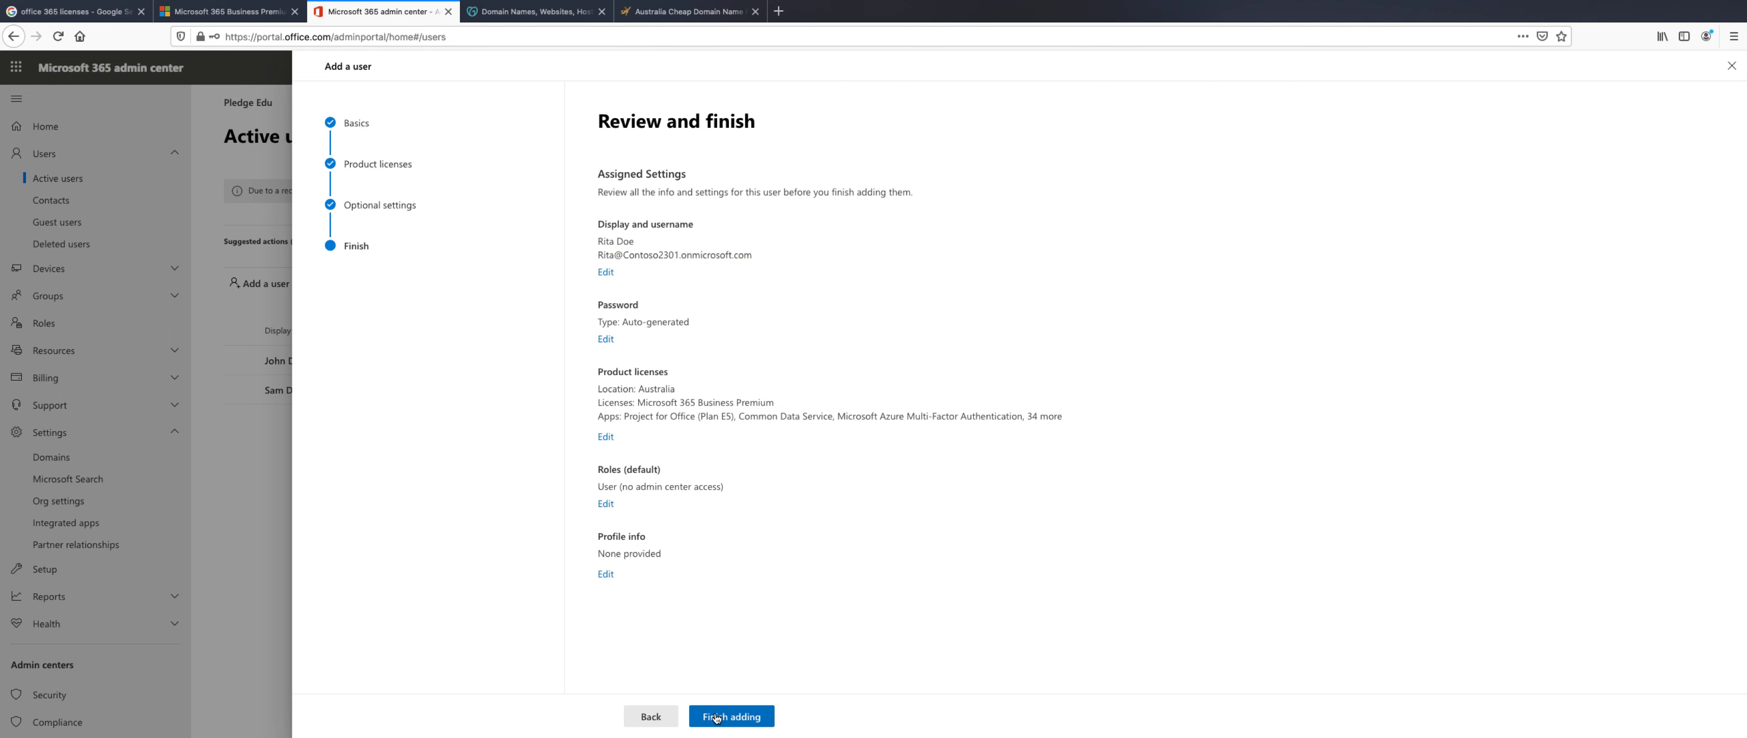
left_click(717, 716)
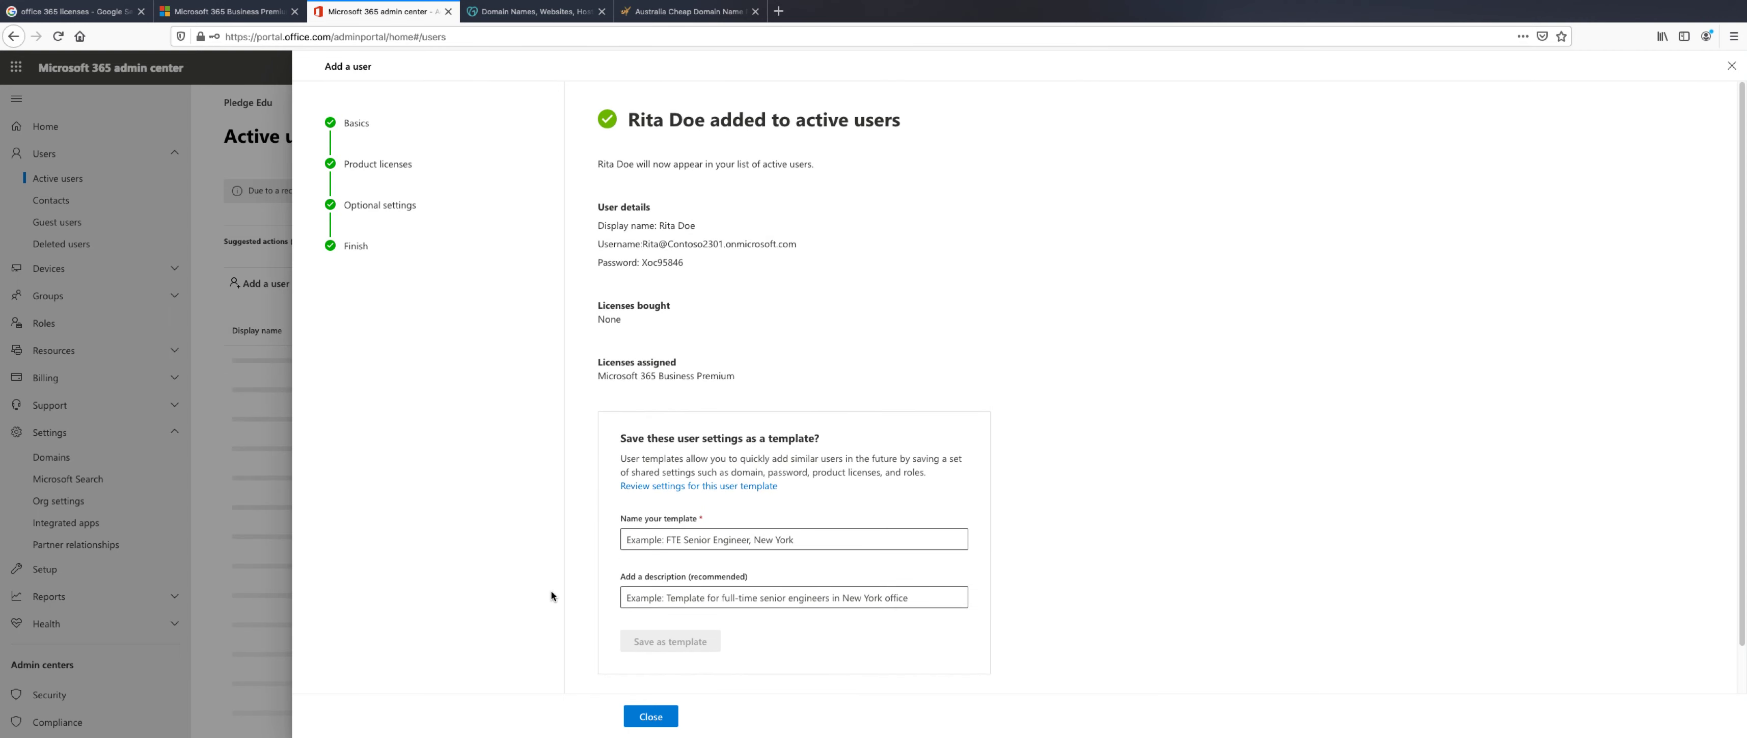
left_click(1729, 66)
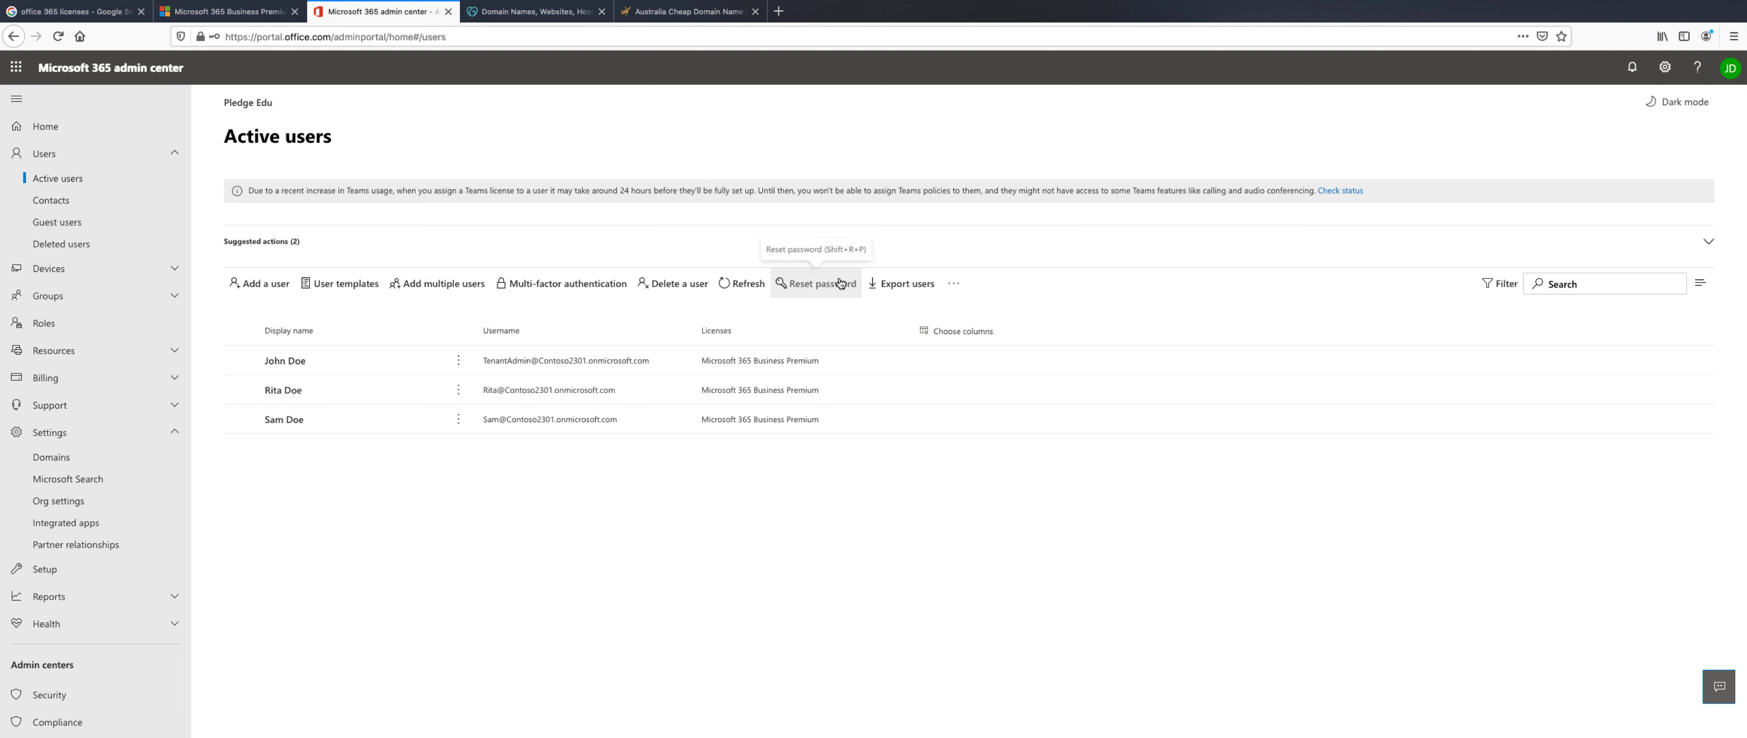
Filter Active users to Global admins, then to Licensed users.
left_click(1497, 284)
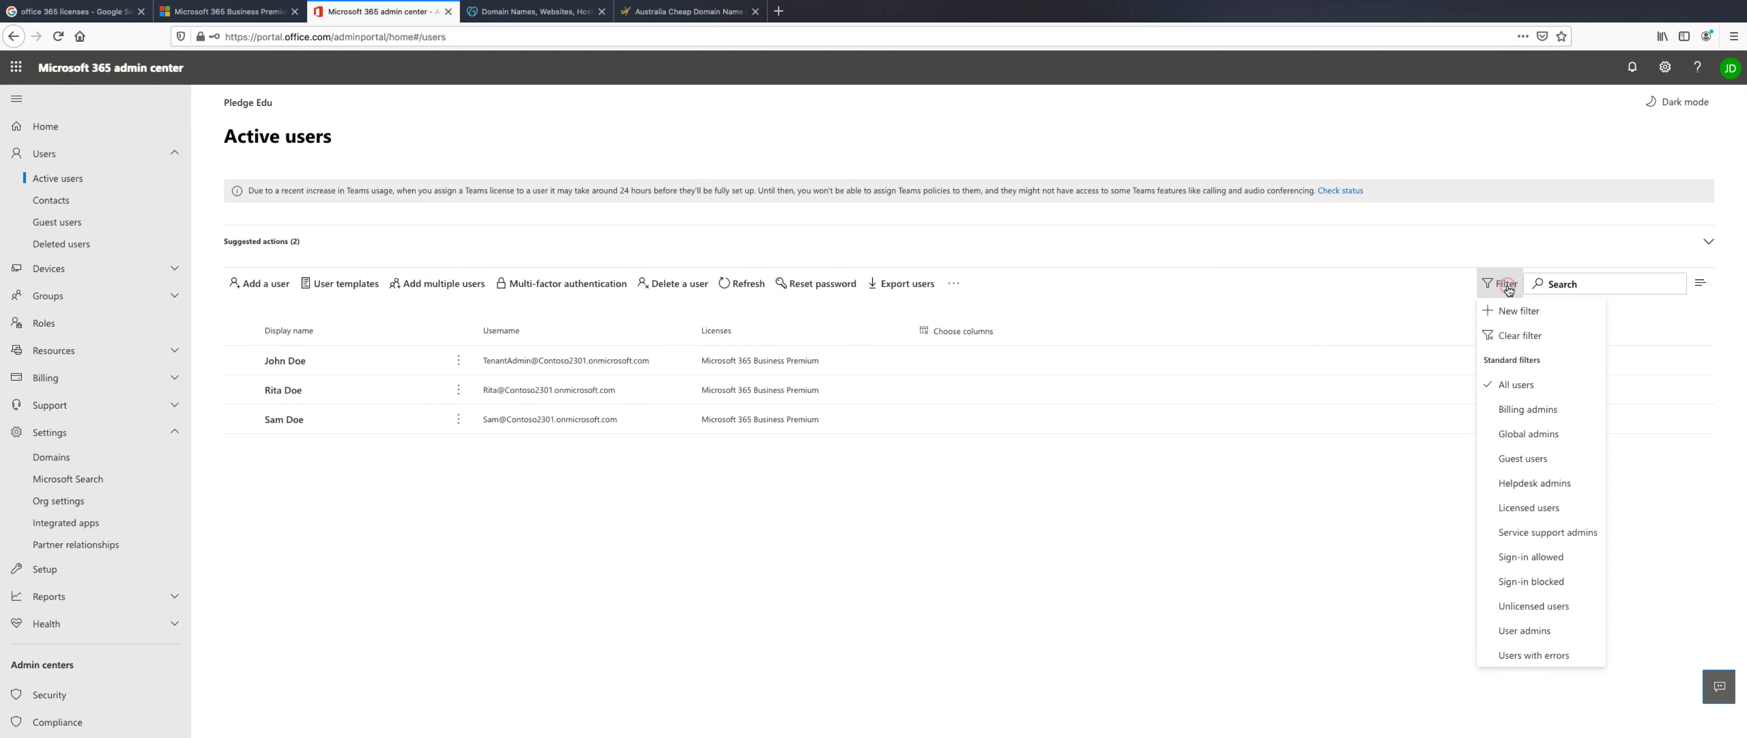
left_click(1534, 434)
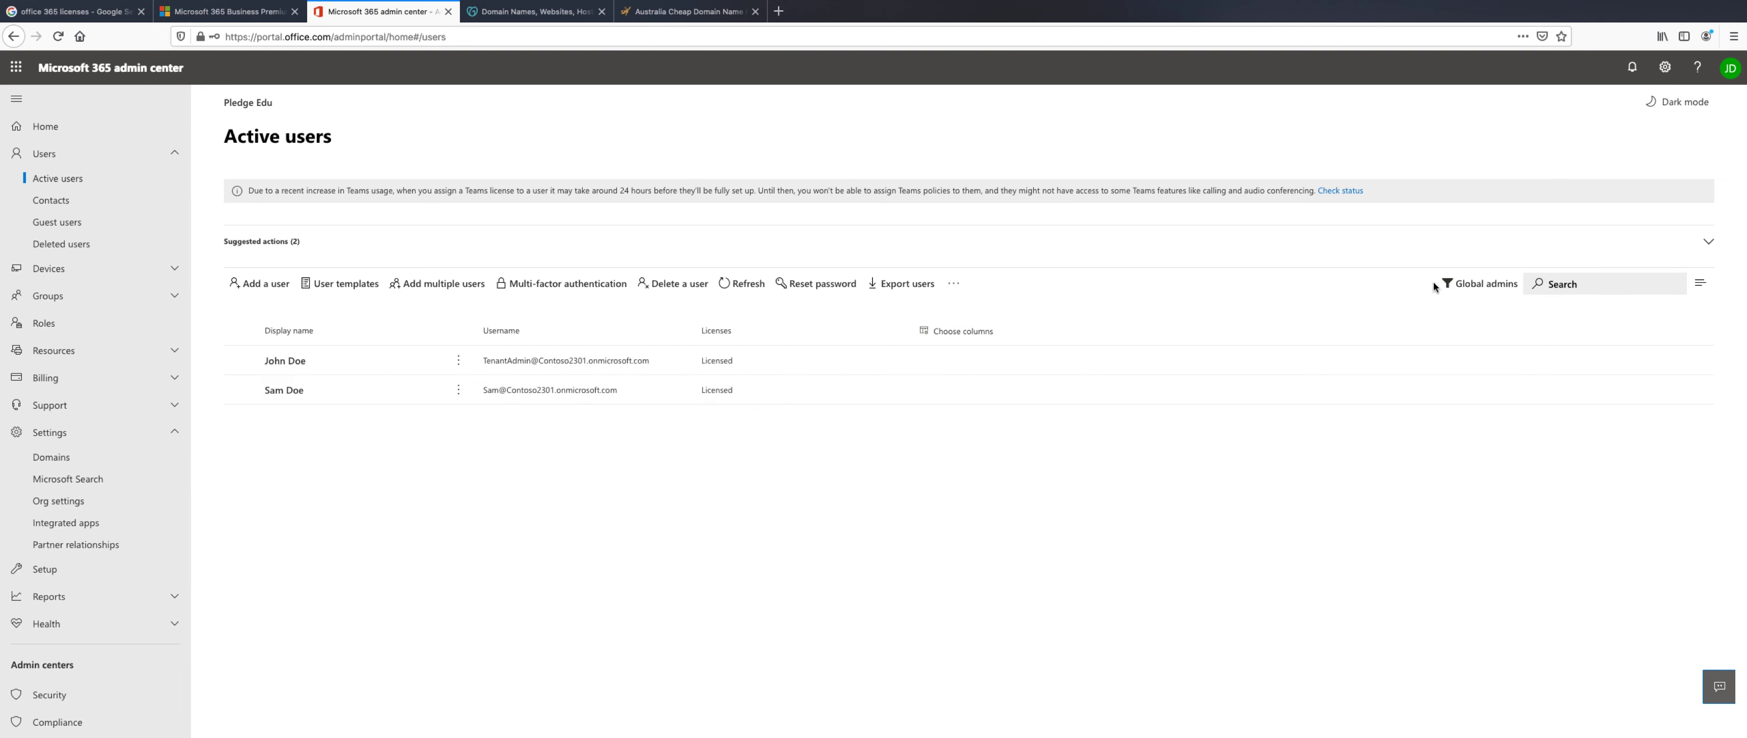
left_click(1483, 285)
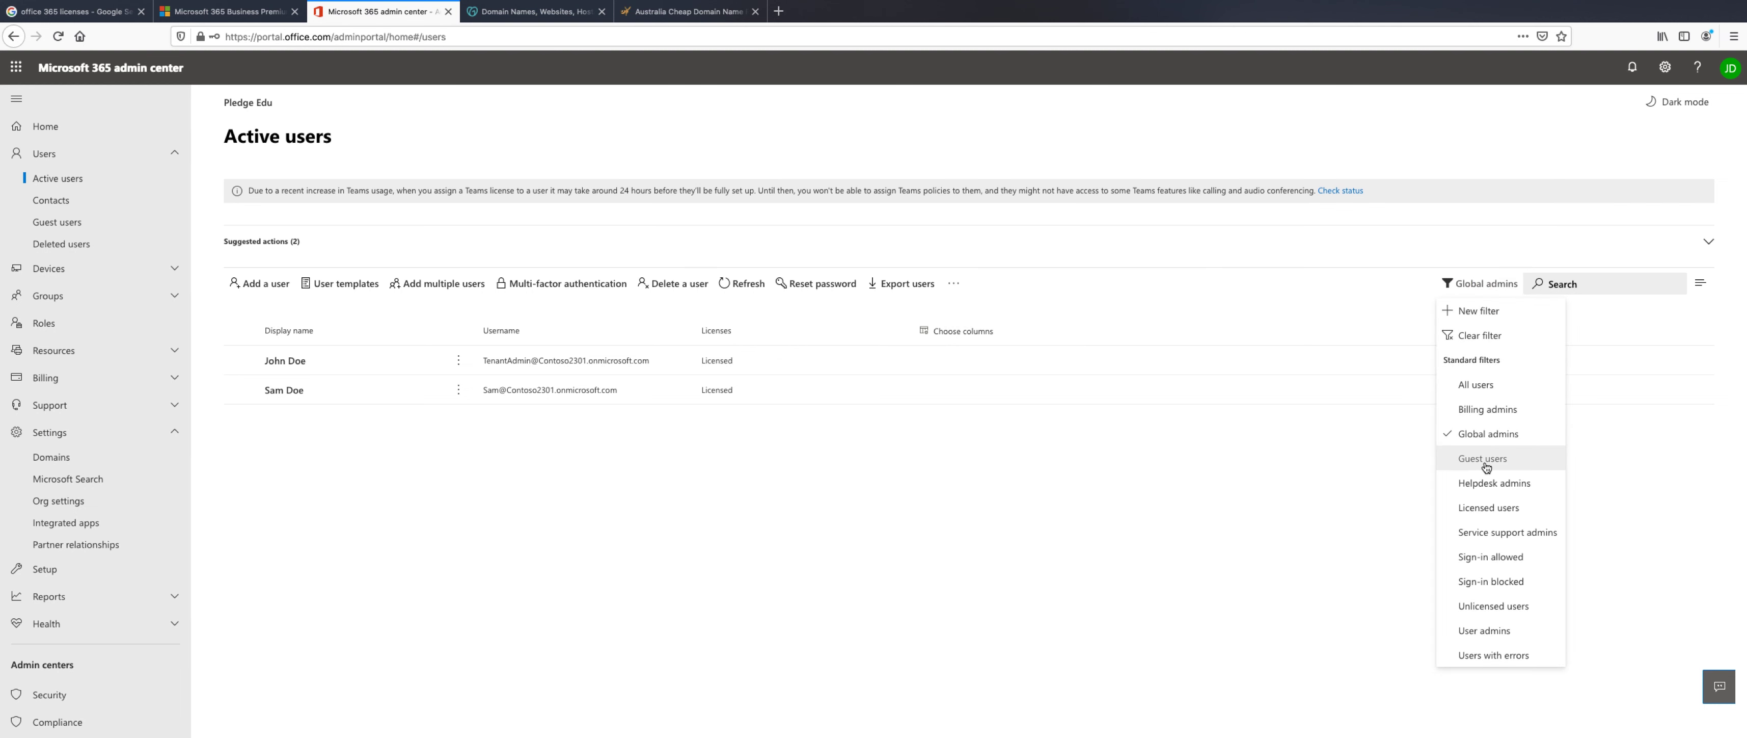
left_click(1483, 515)
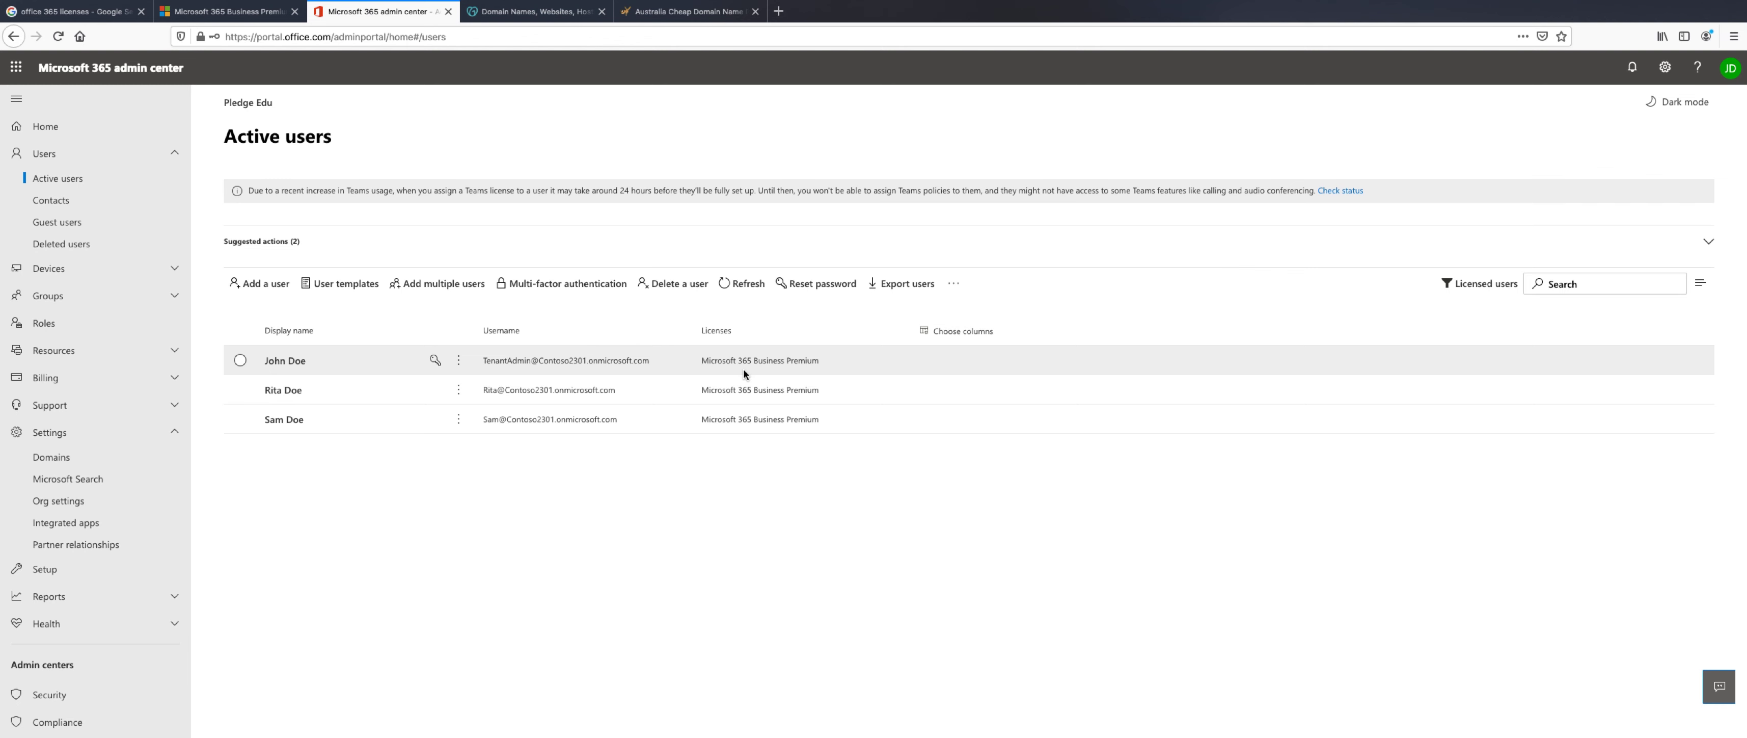
Return to the slideshow and advance two slides to Admin Panels.
key("ctrl+Left")
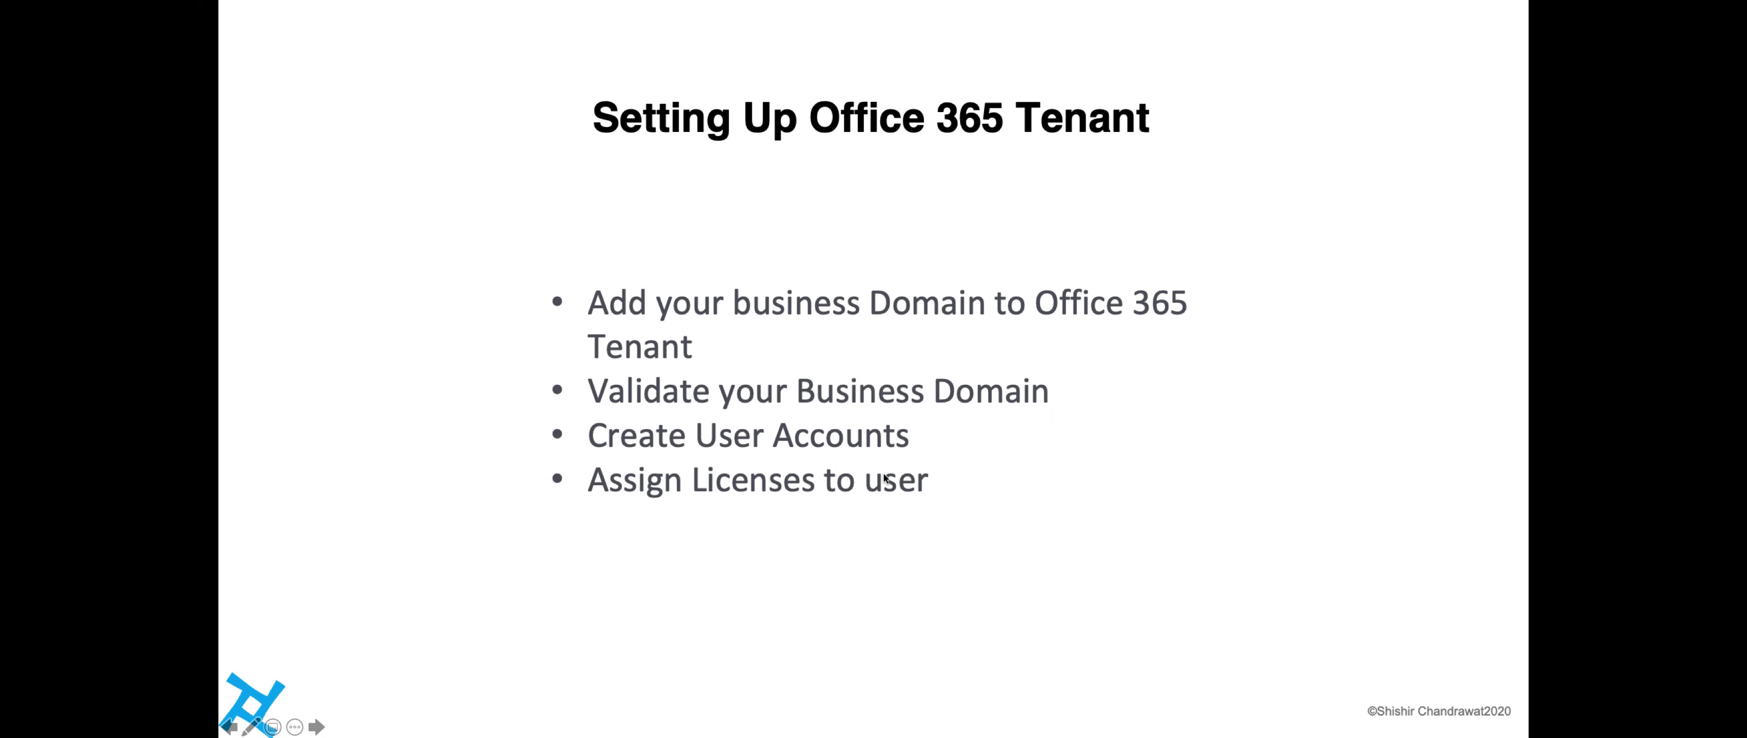
key("Right")
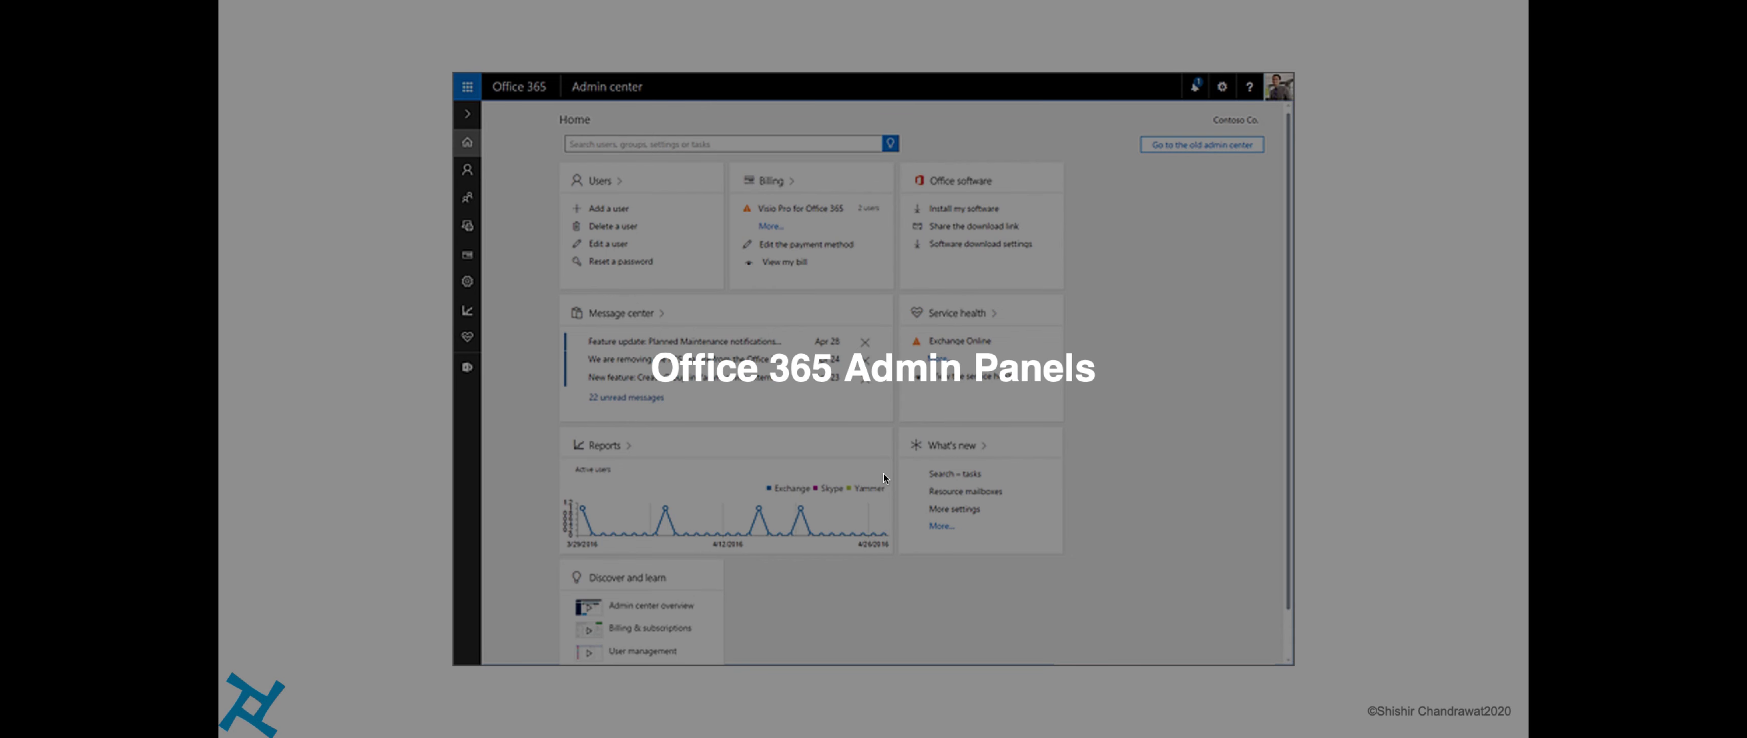
key("Right")
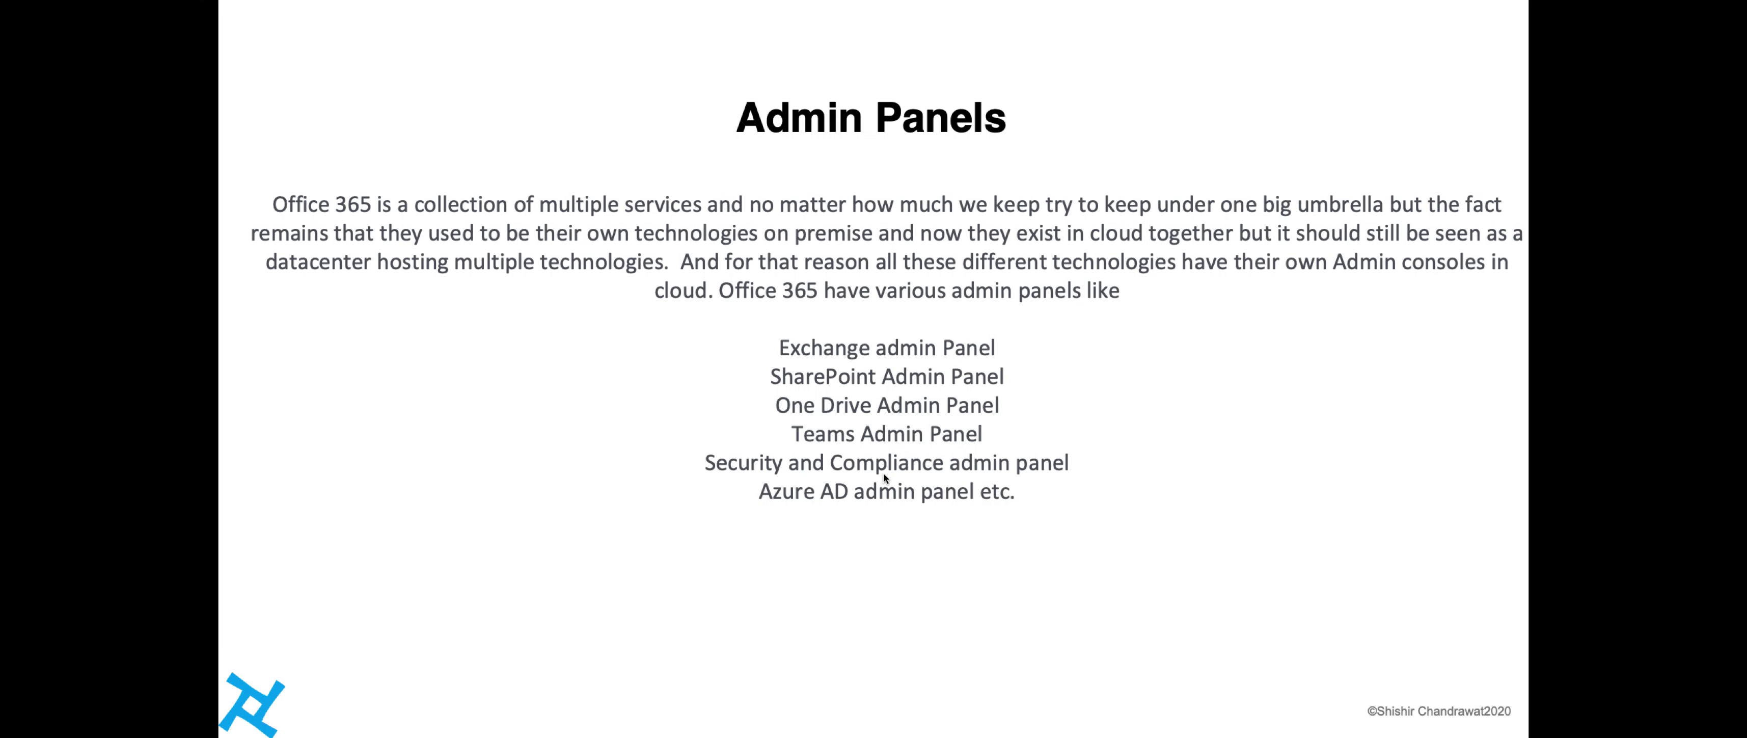
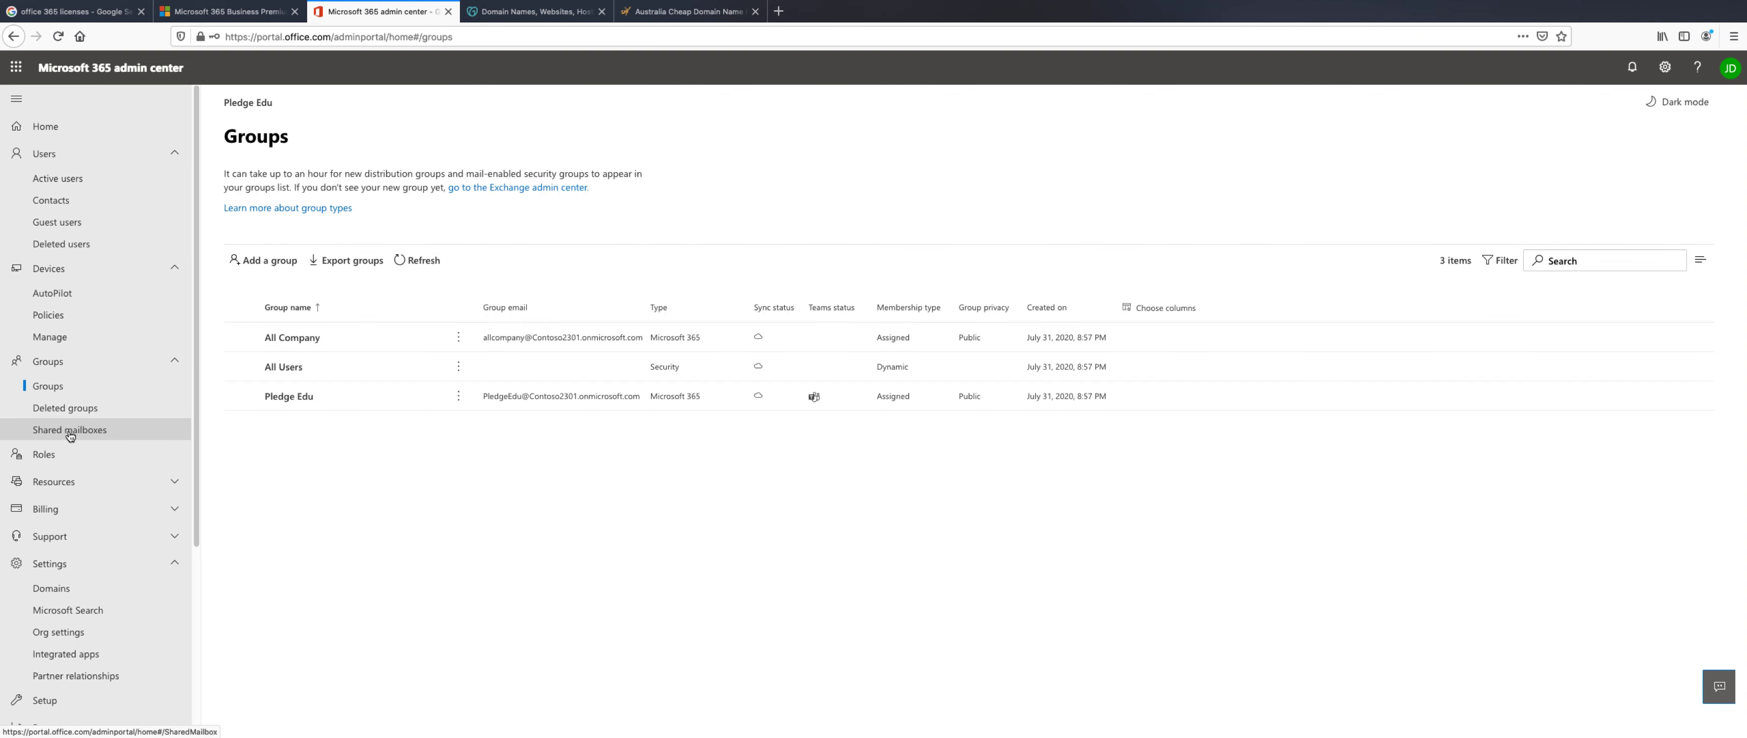
Show the list of admin roles and expand the Resources section.
scroll(70, 434, "down", 2)
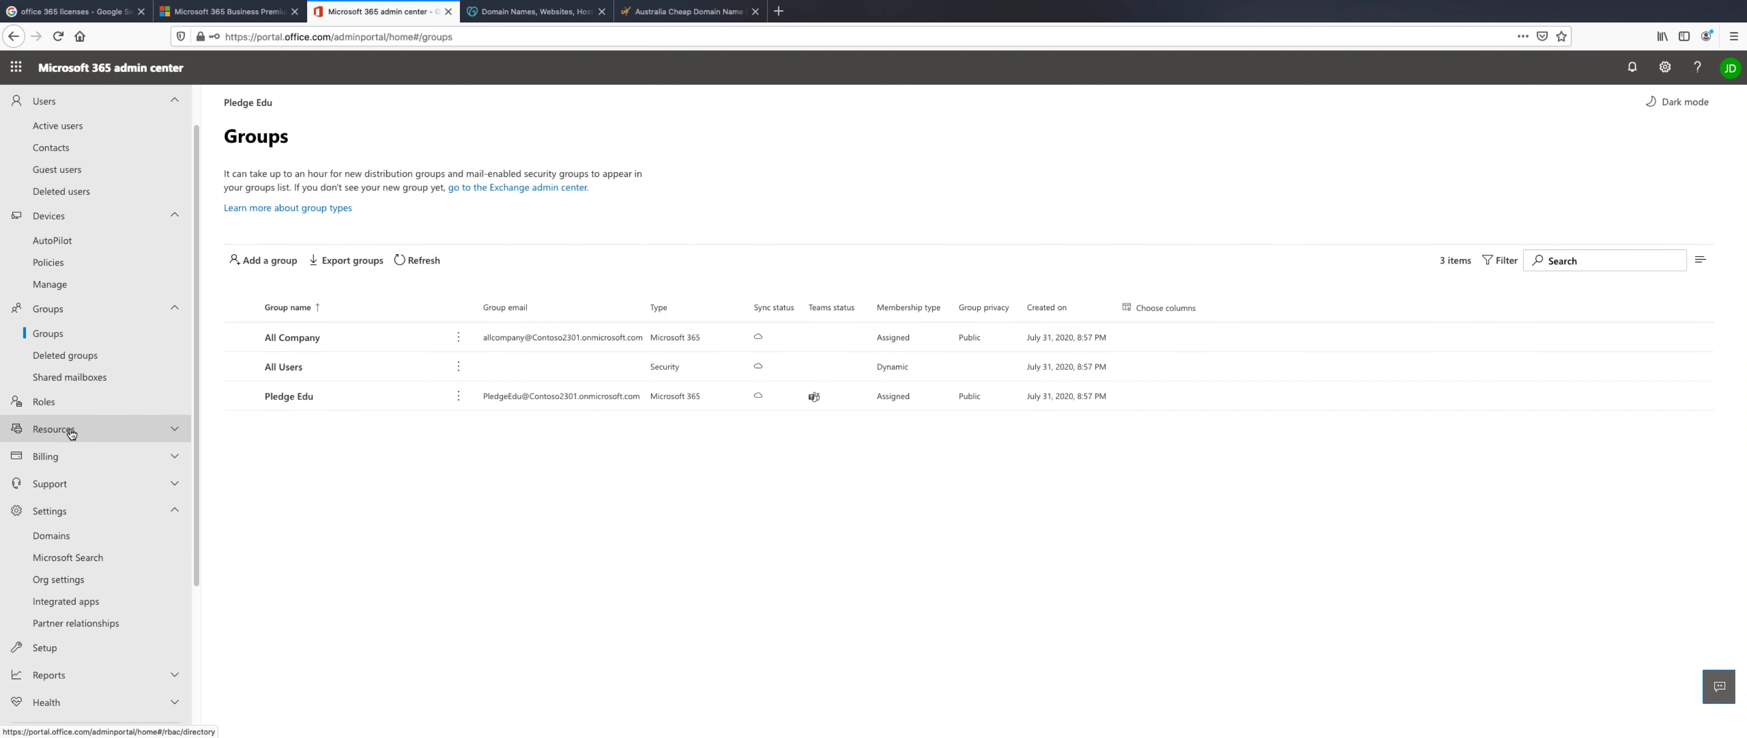
left_click(76, 412)
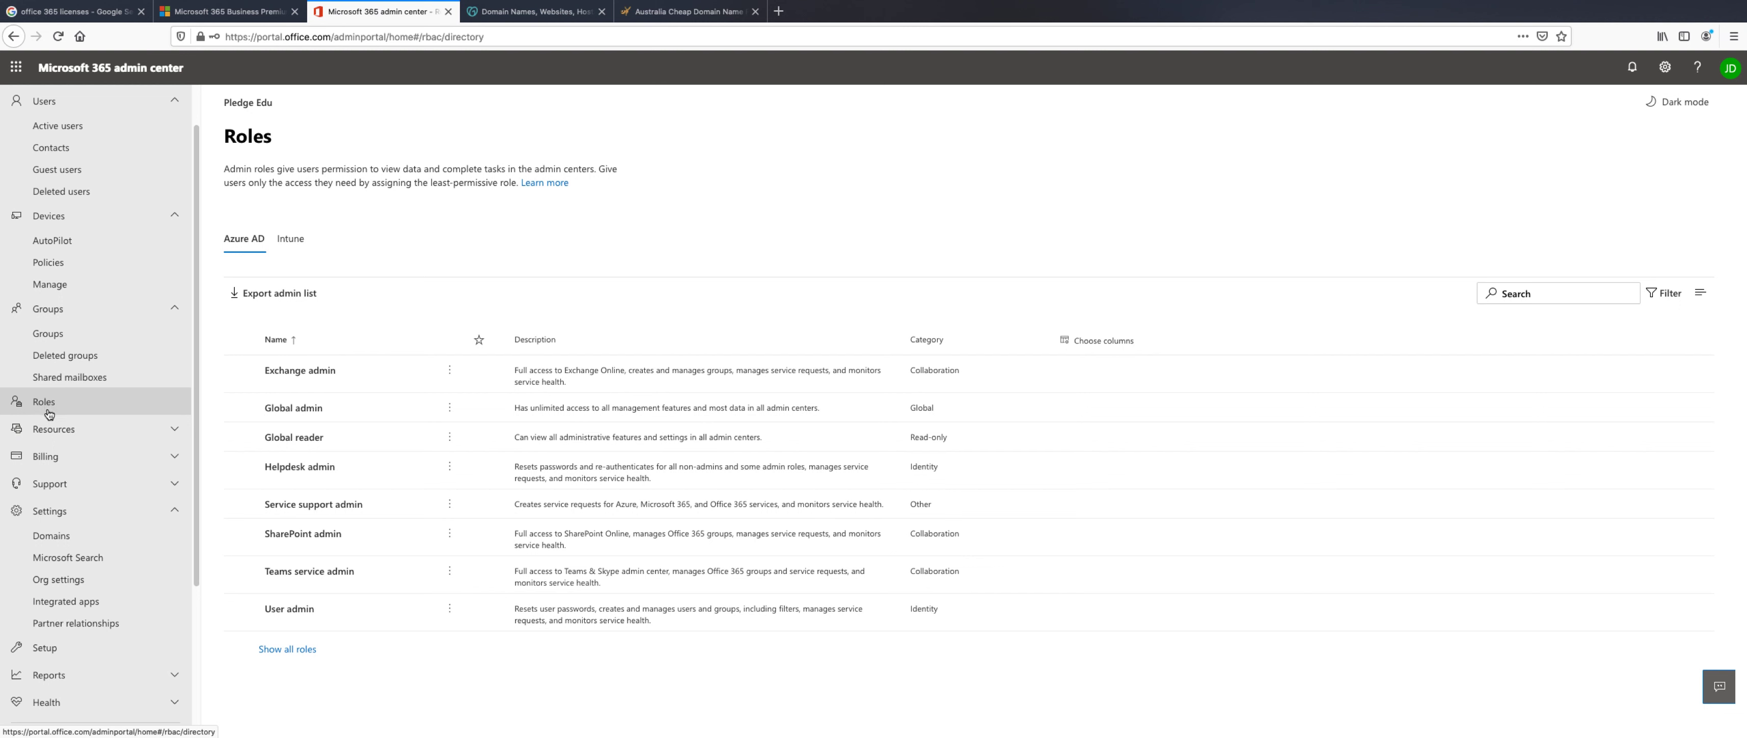
left_click(104, 432)
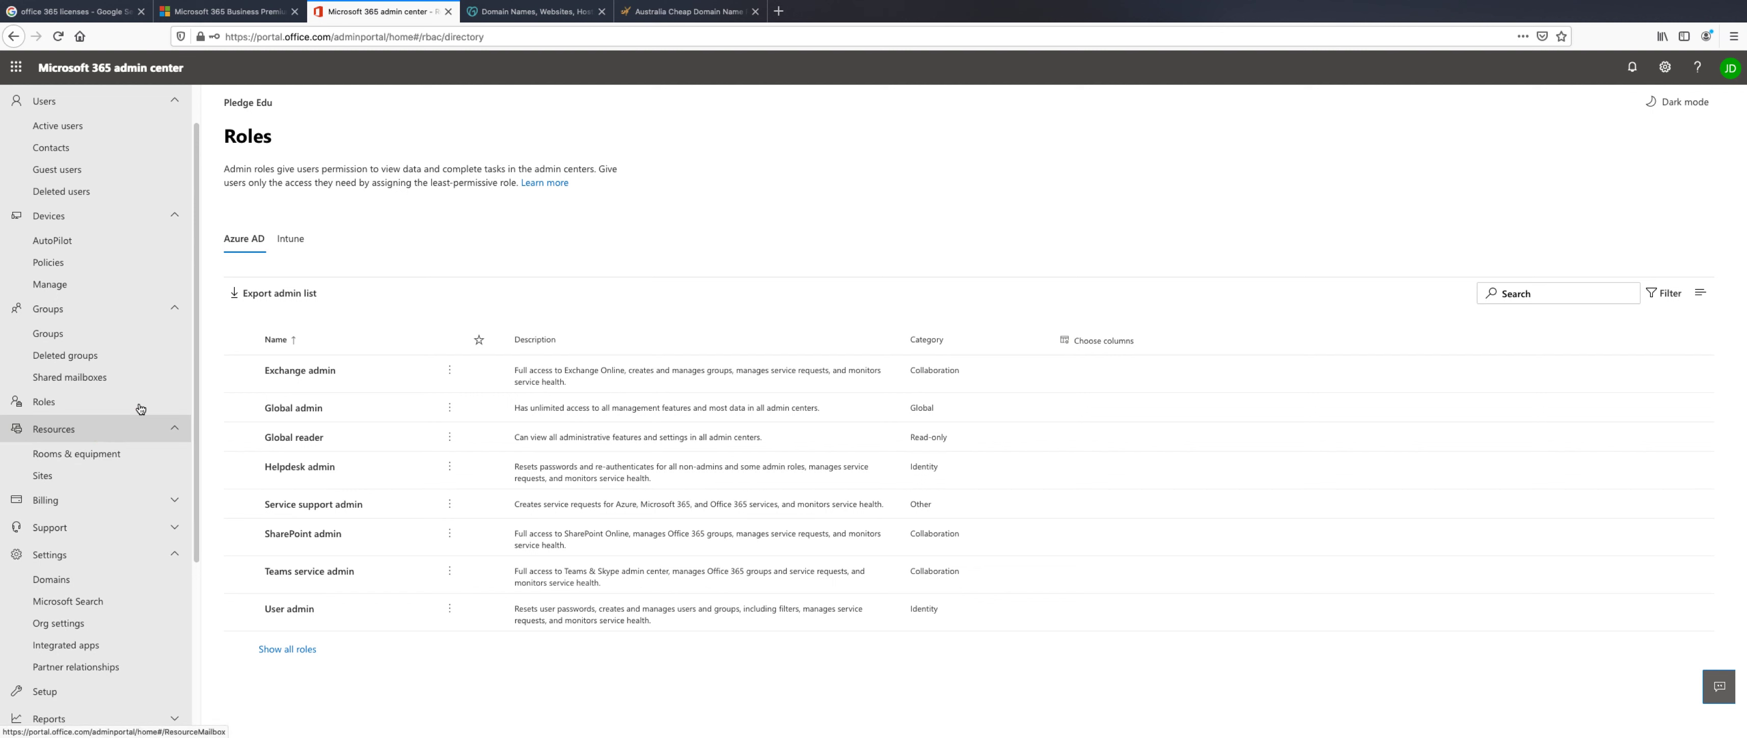
scroll(134, 392, "up", 1)
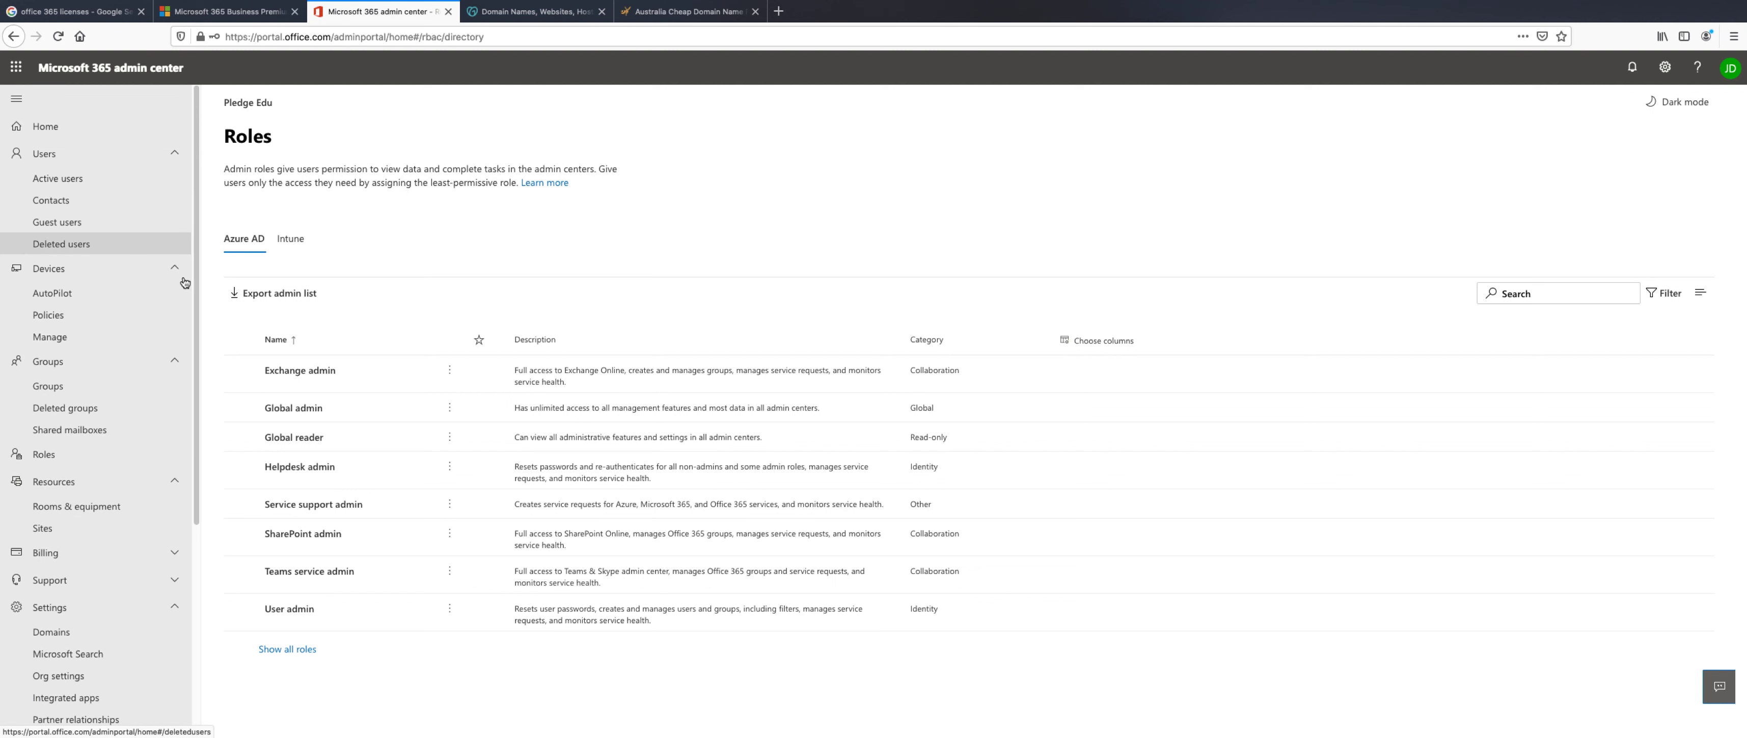
scroll(139, 307, "down", 3)
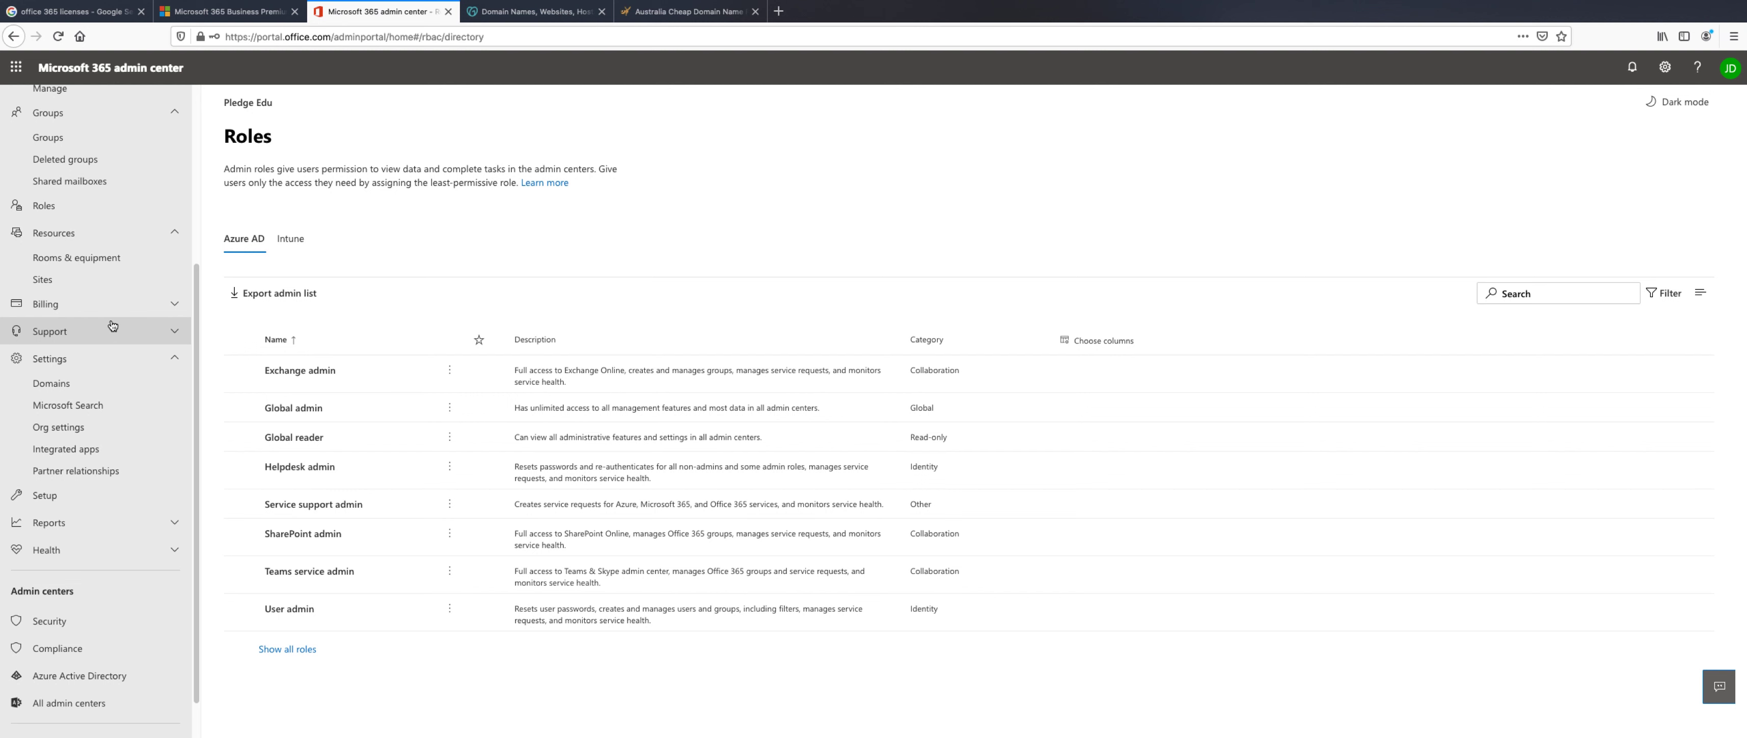
Expand Billing and Support, then open the Setup page with sign-in and security recommendations.
left_click(131, 309)
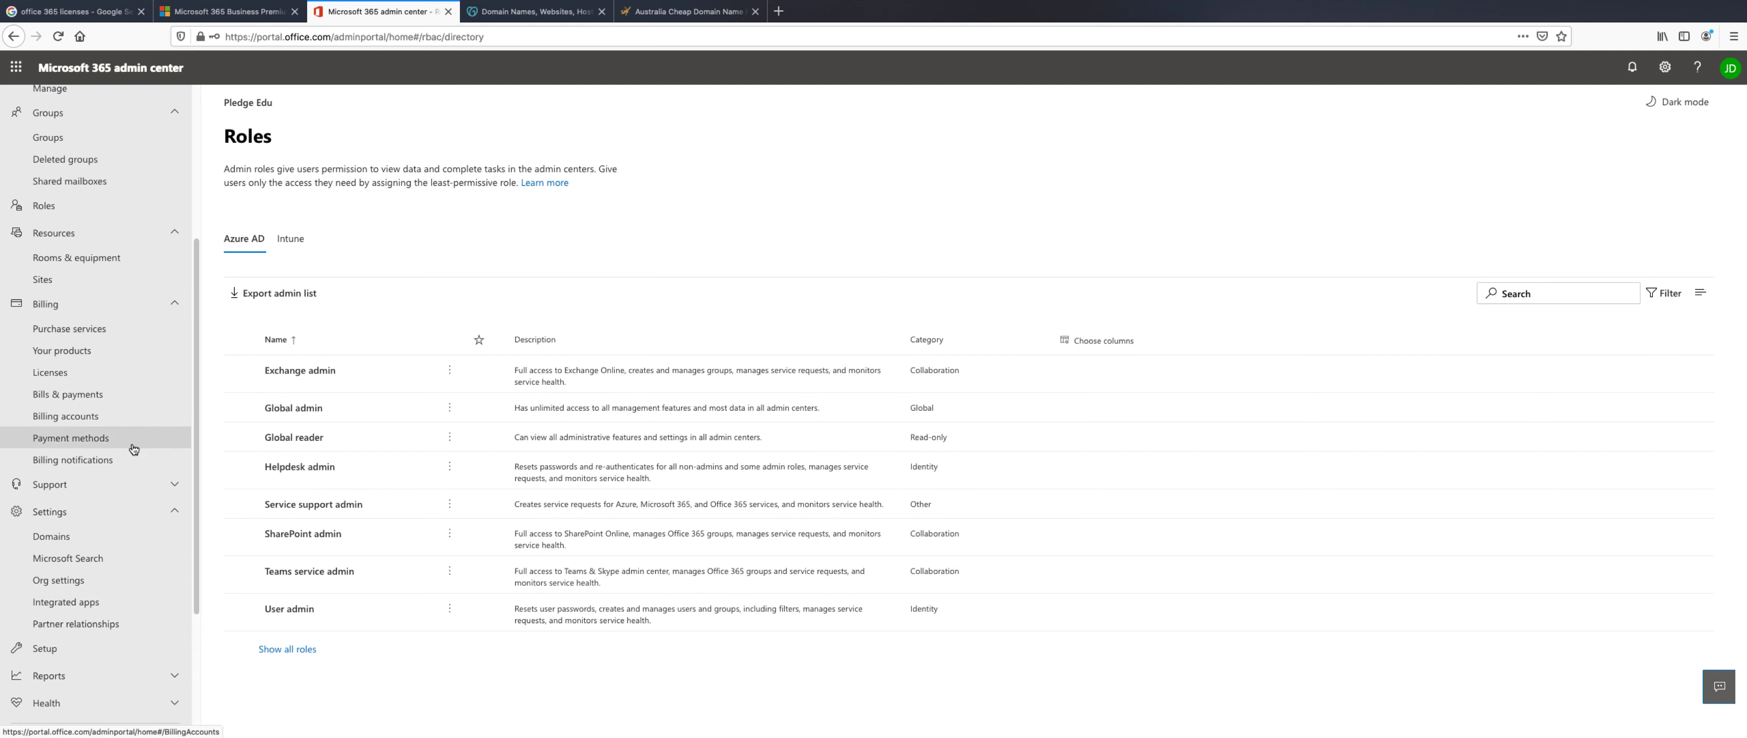
left_click(114, 494)
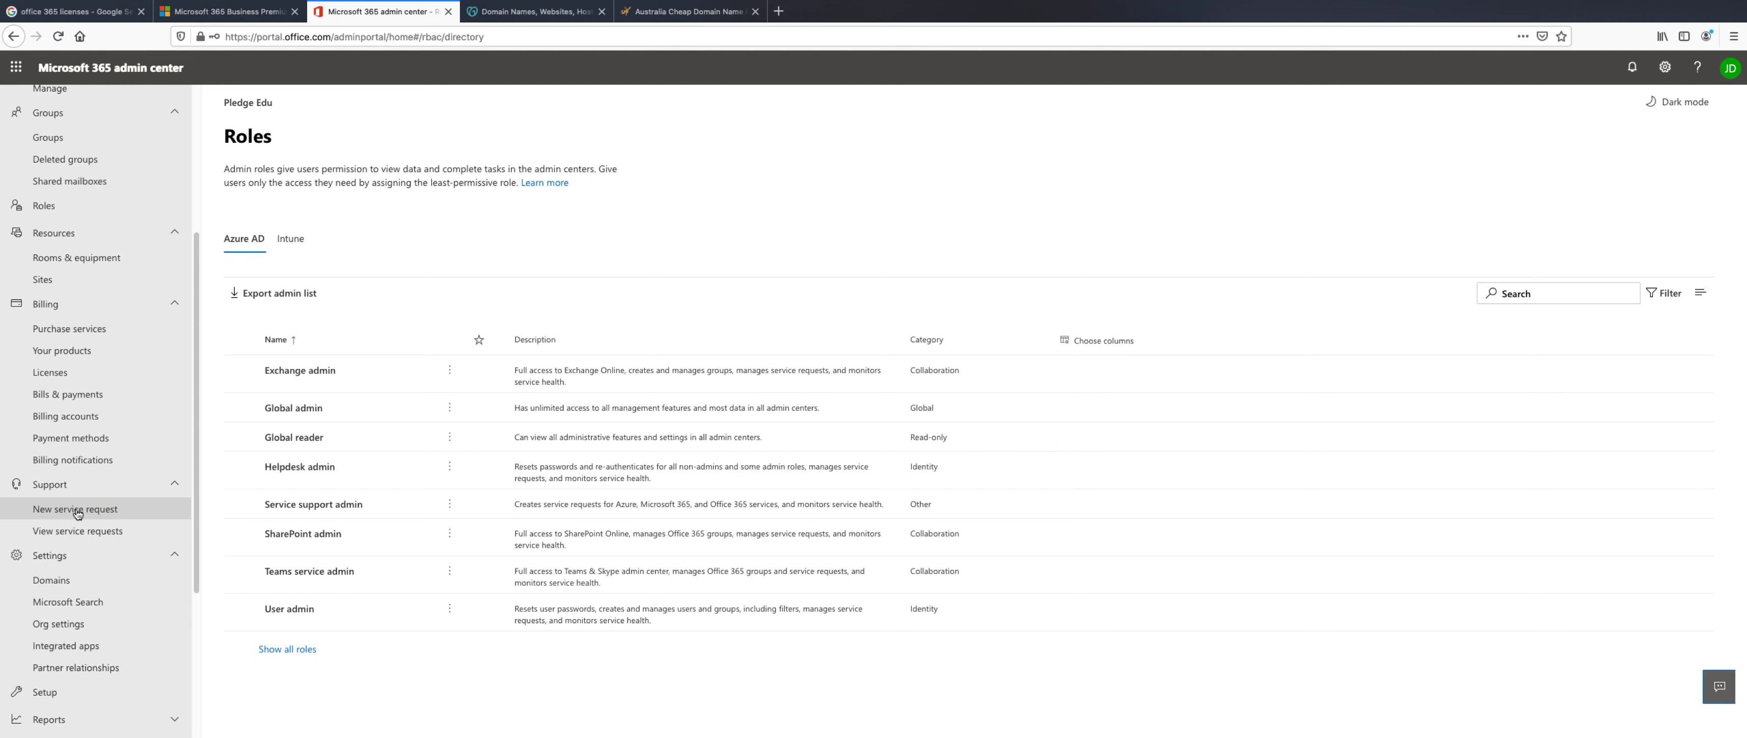
scroll(71, 510, "down", 2)
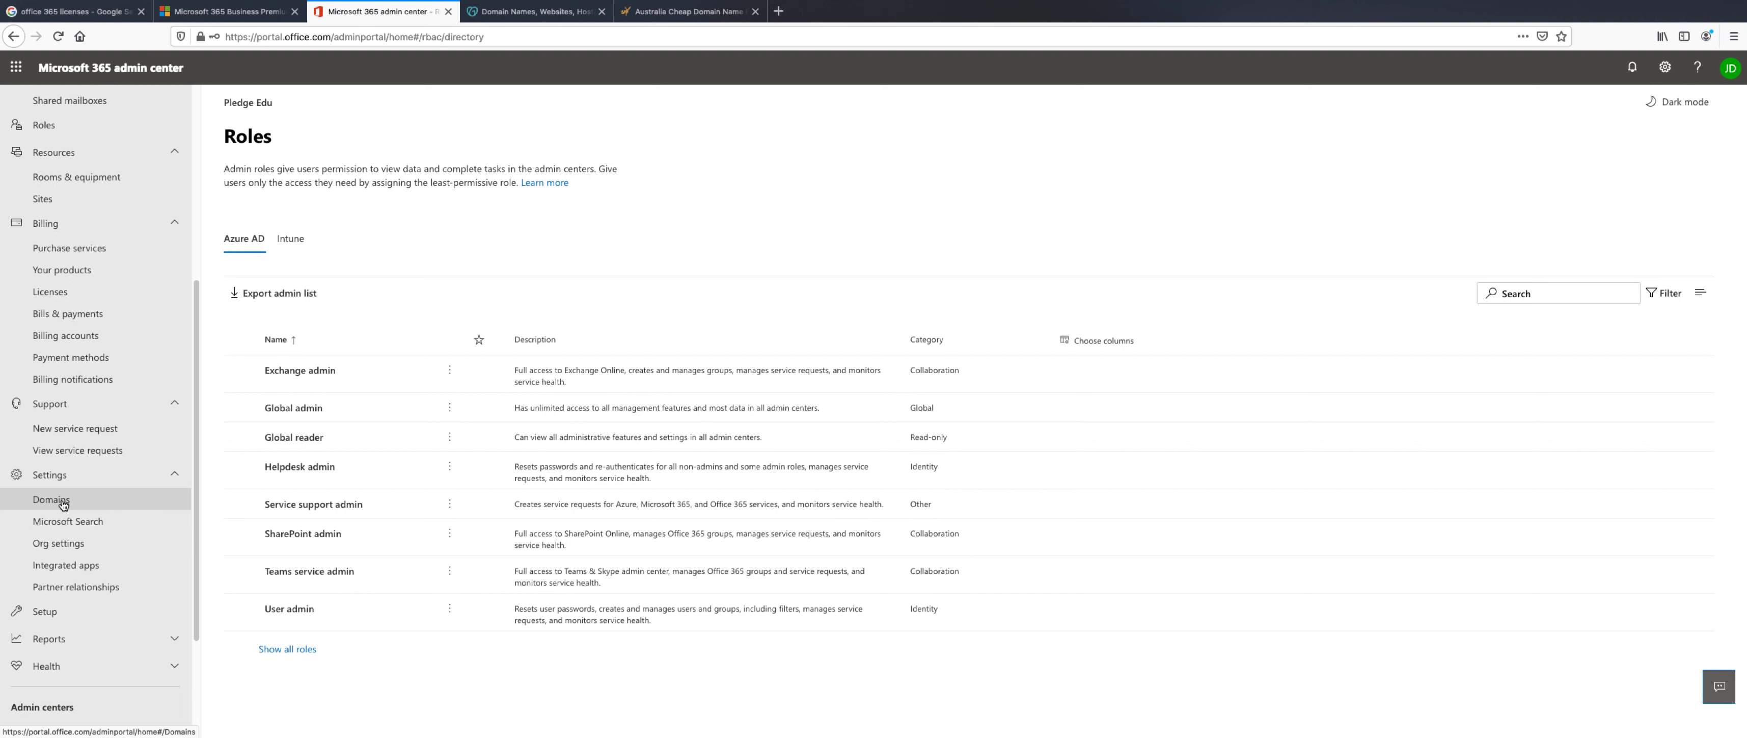
scroll(65, 502, "down", 4)
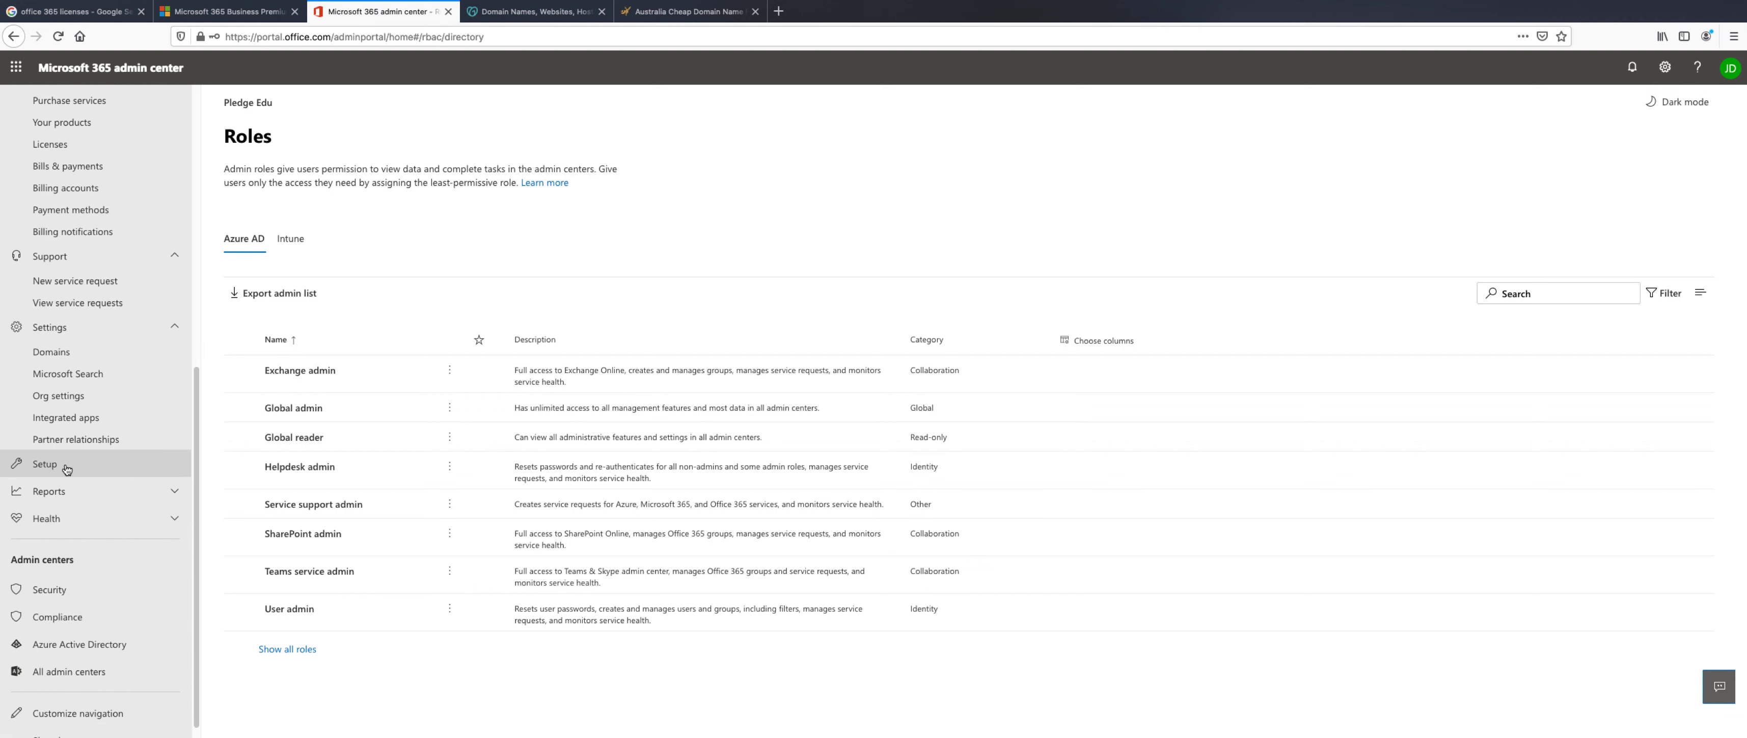
left_click(62, 468)
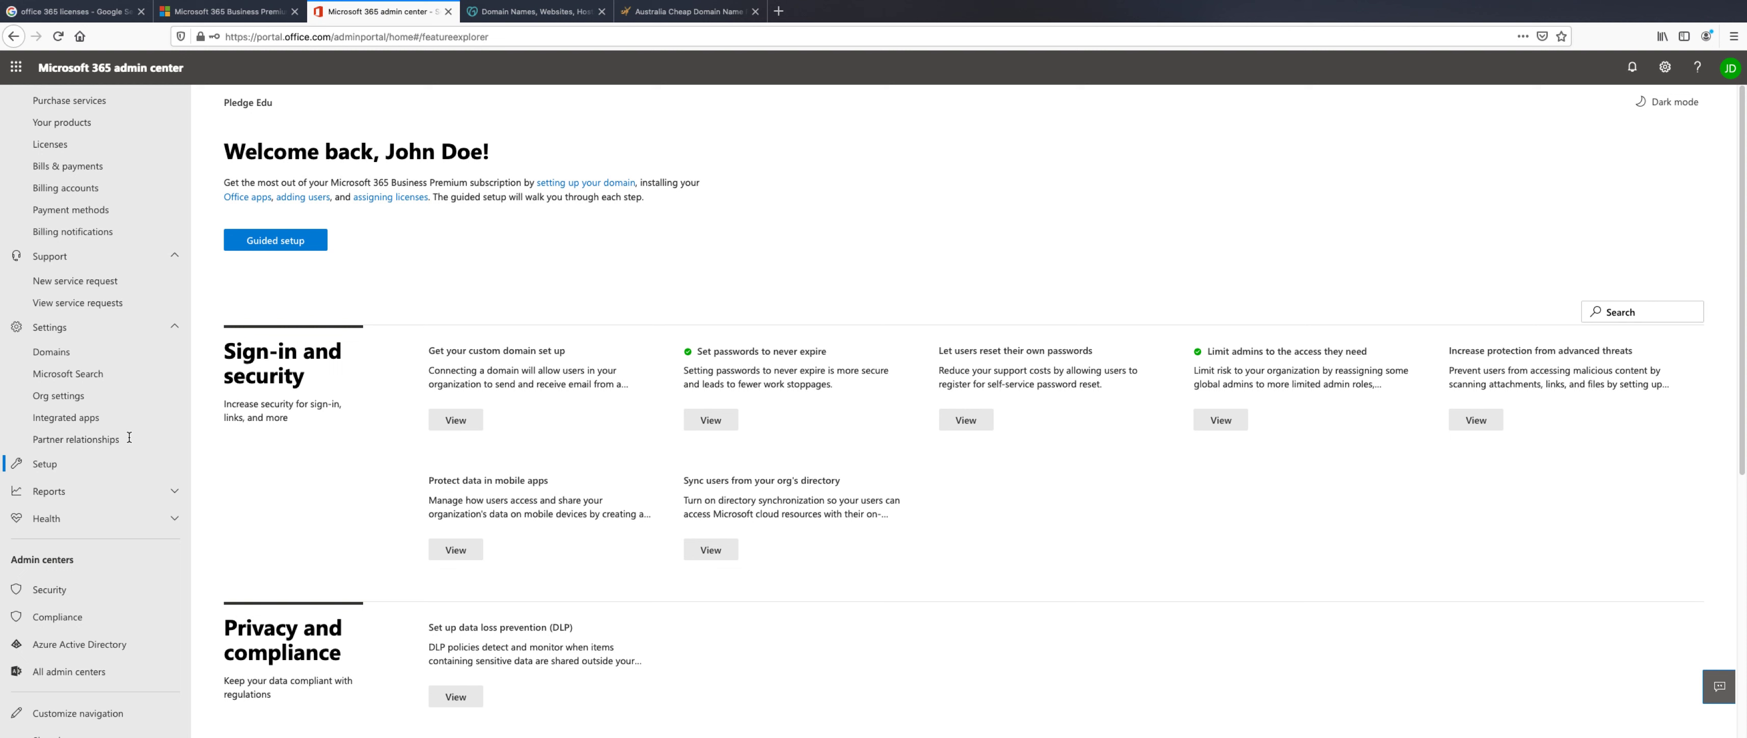
scroll(123, 449, "down", 1)
Open Service health and list the two Exchange Online advisories.
left_click(94, 496)
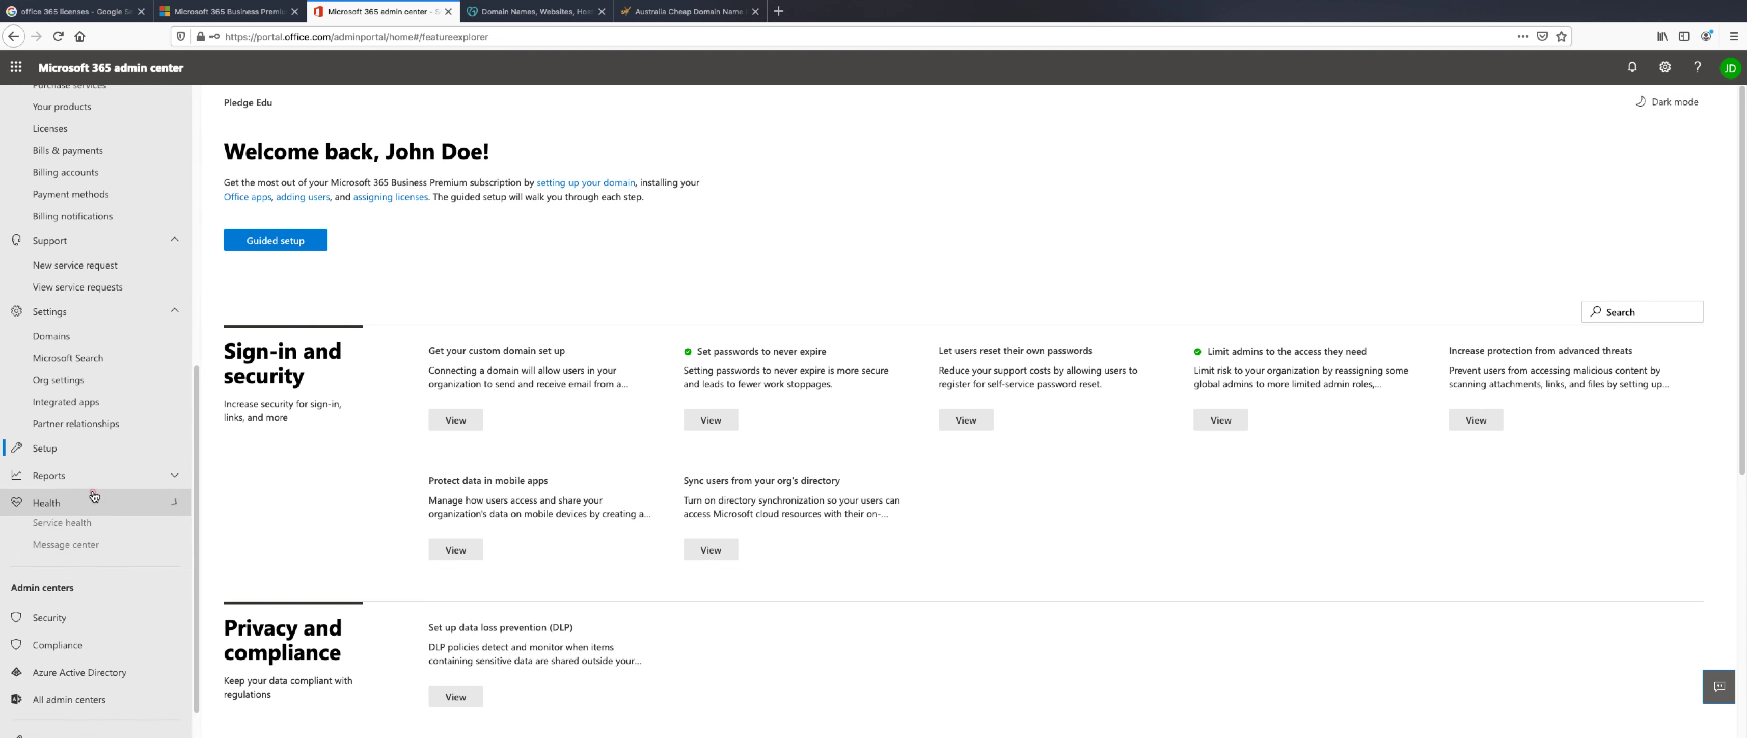
left_click(74, 531)
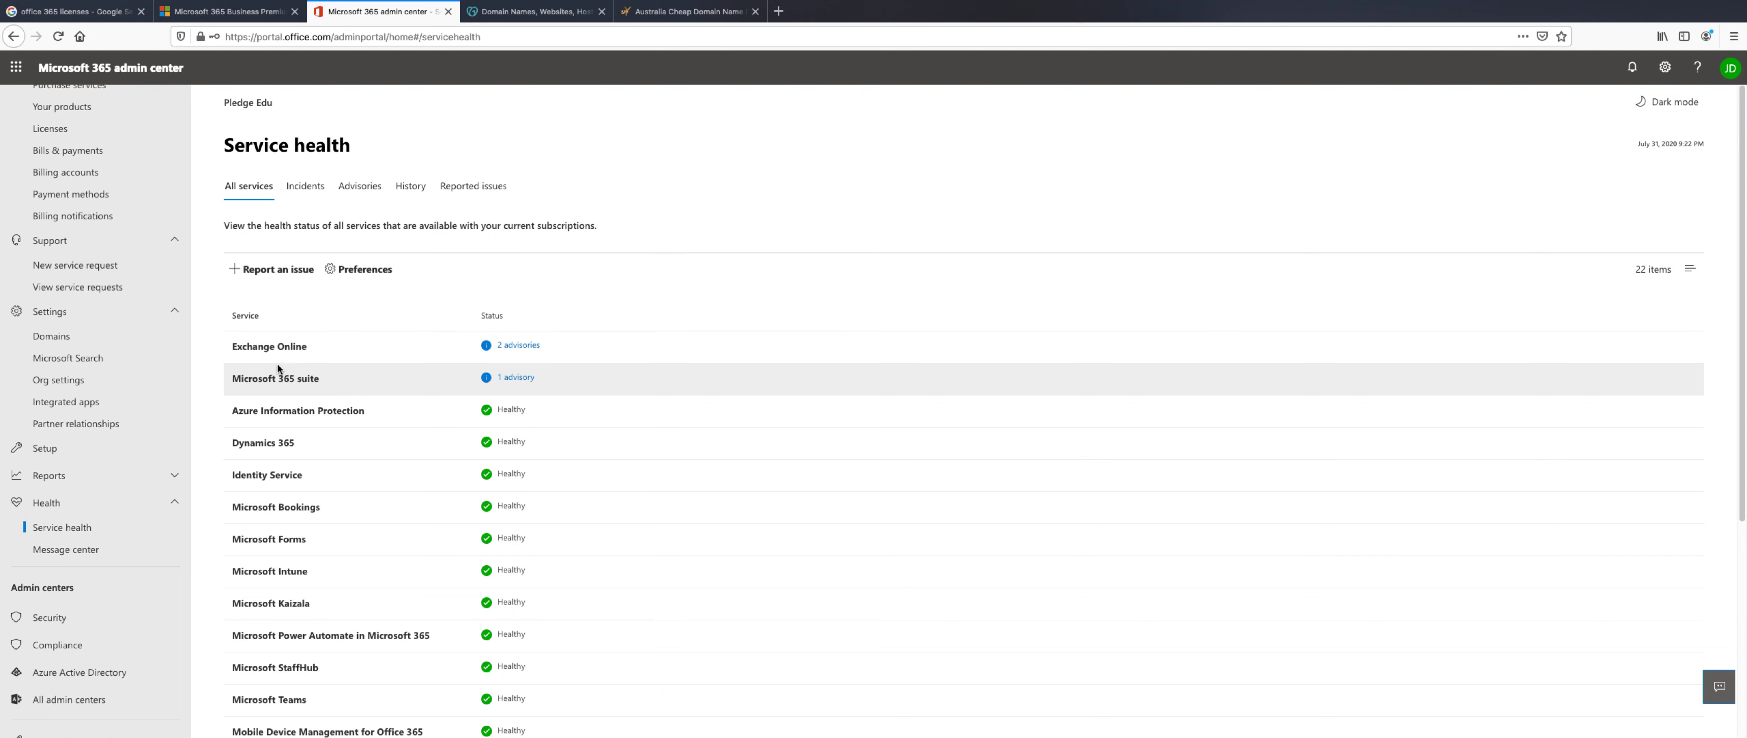
left_click(519, 345)
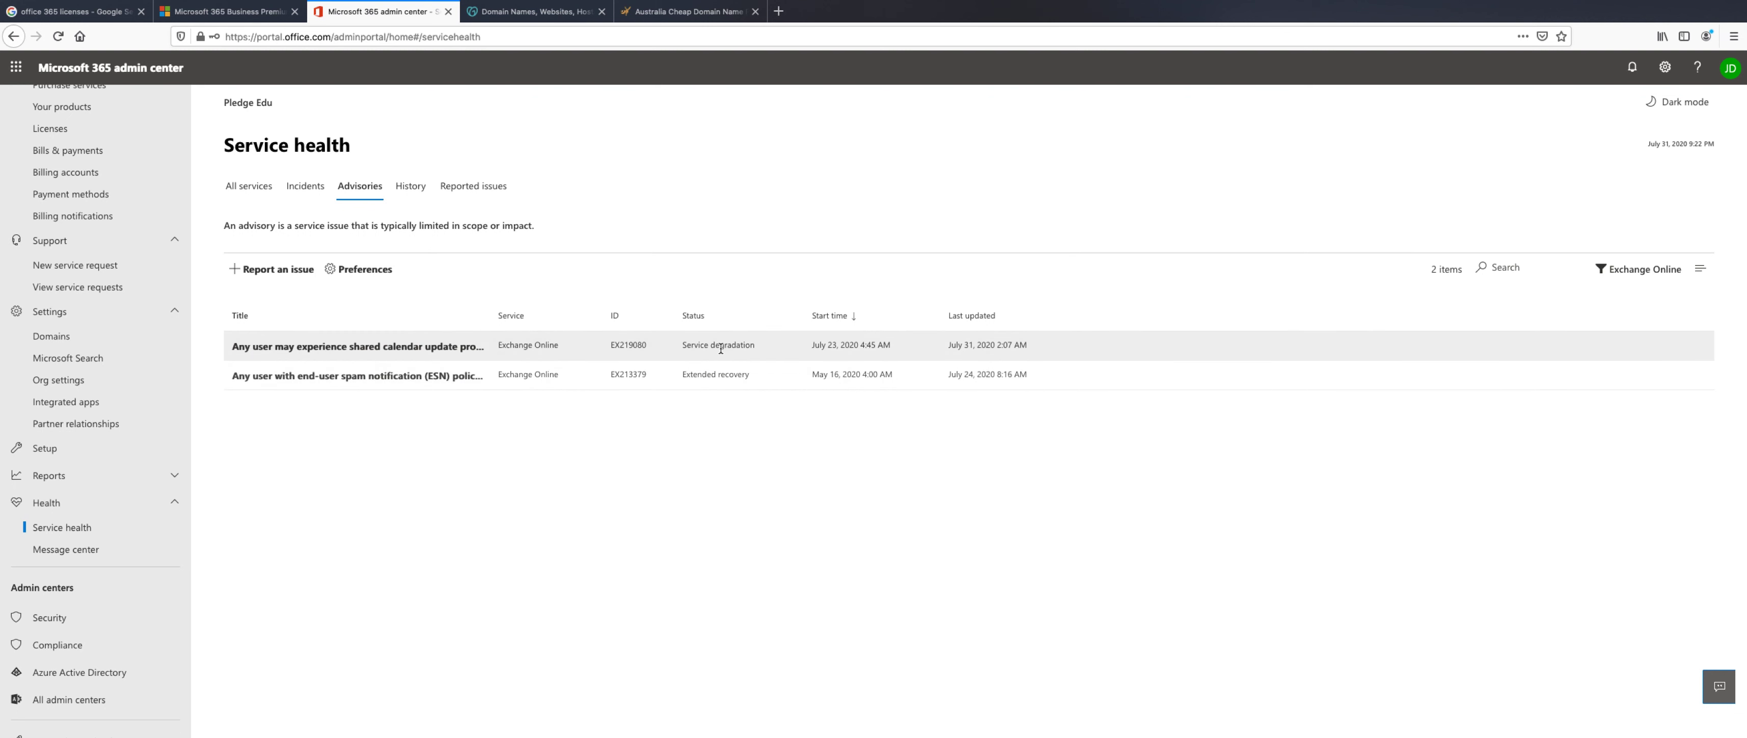
Read and close the ESN spam notification advisory, then view Message center's 159 active messages.
left_click(391, 375)
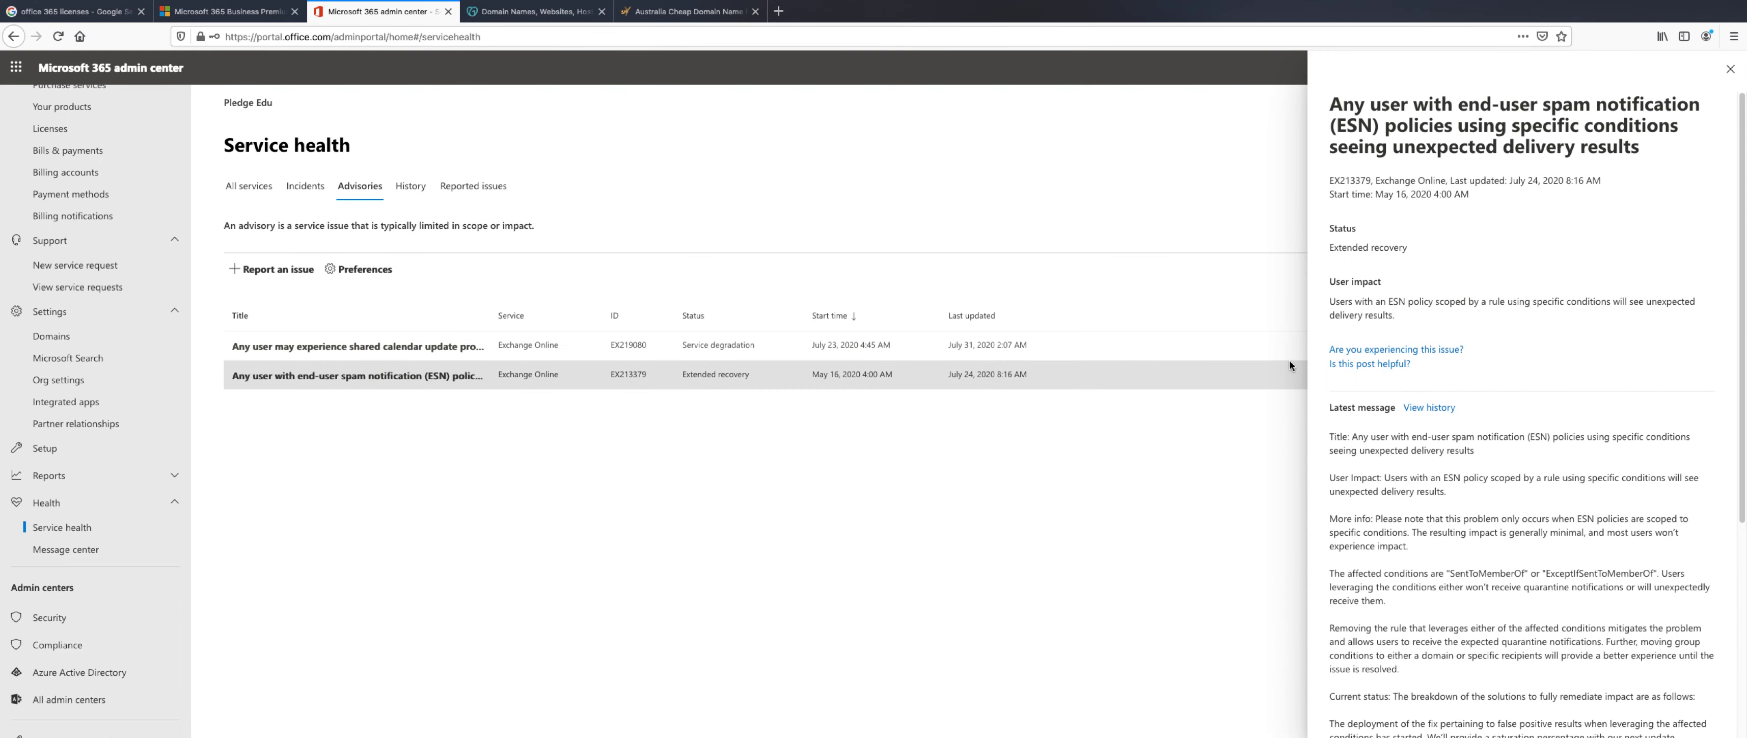
scroll(1420, 445, "down", 5)
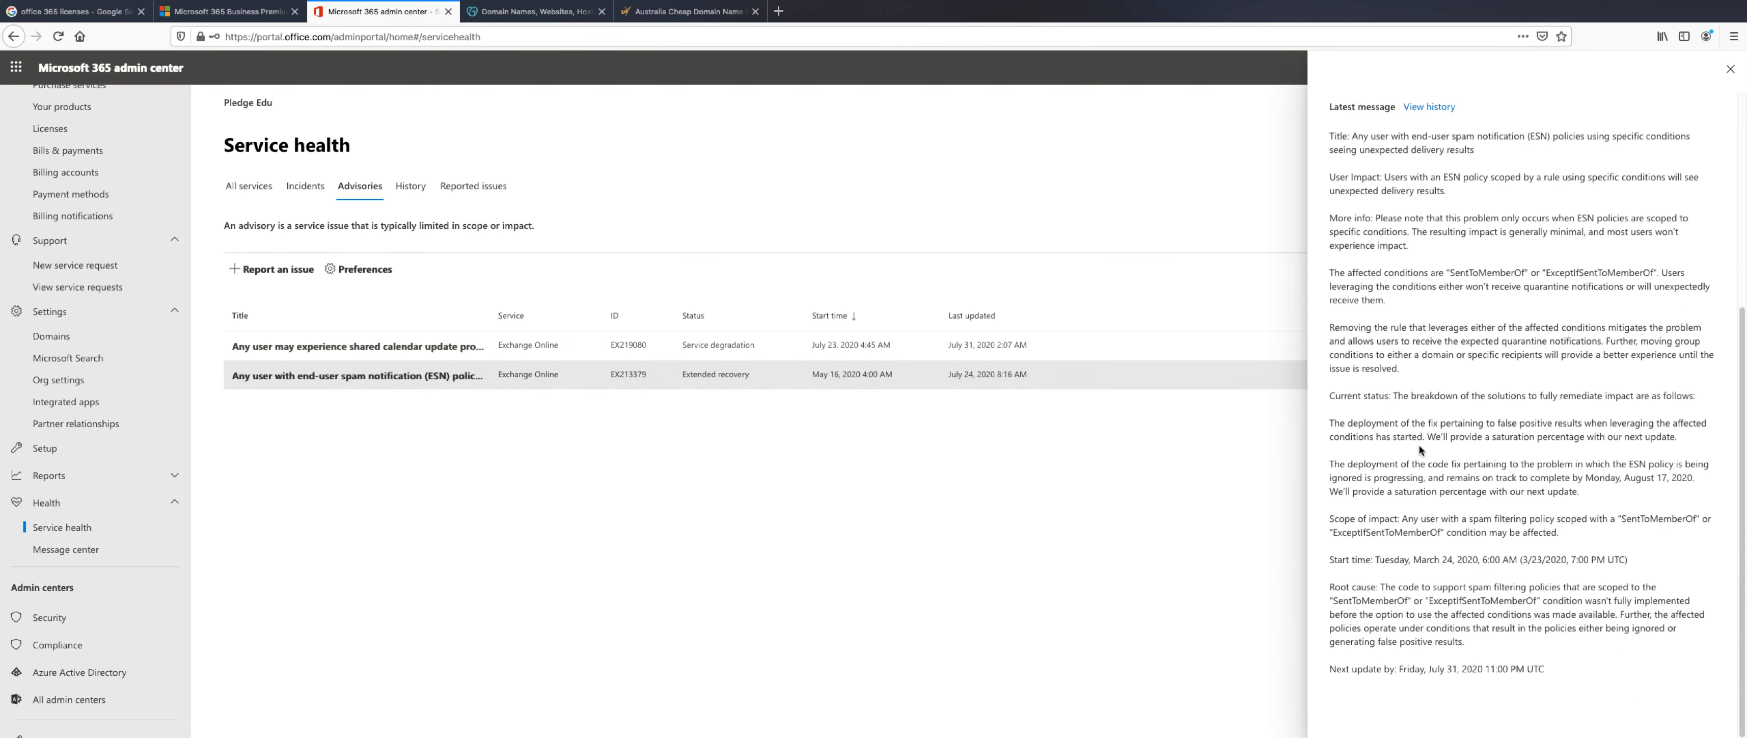
scroll(1420, 450, "up", 5)
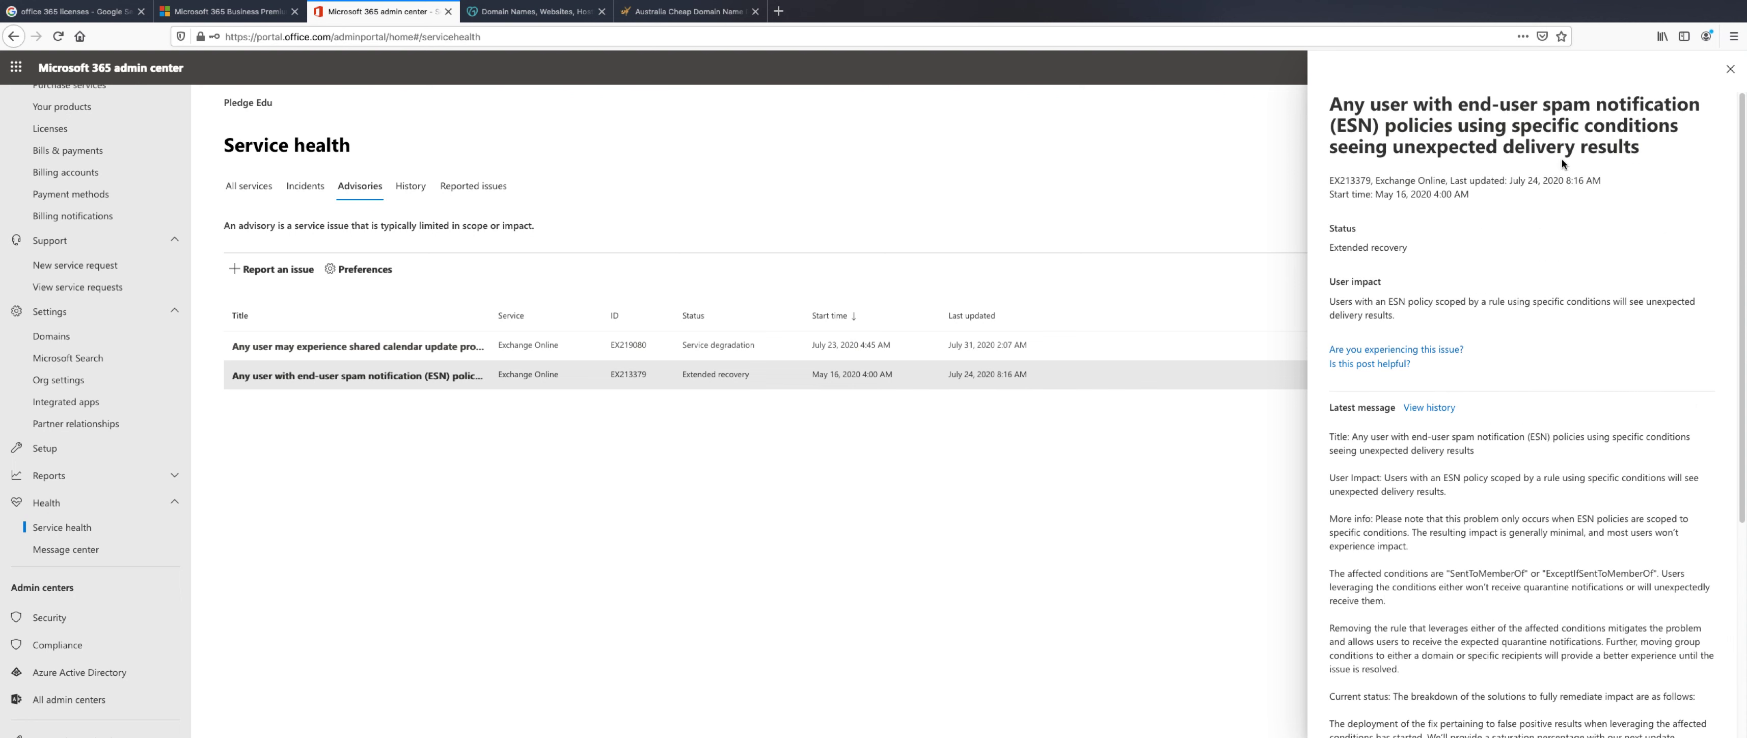
left_click(1730, 68)
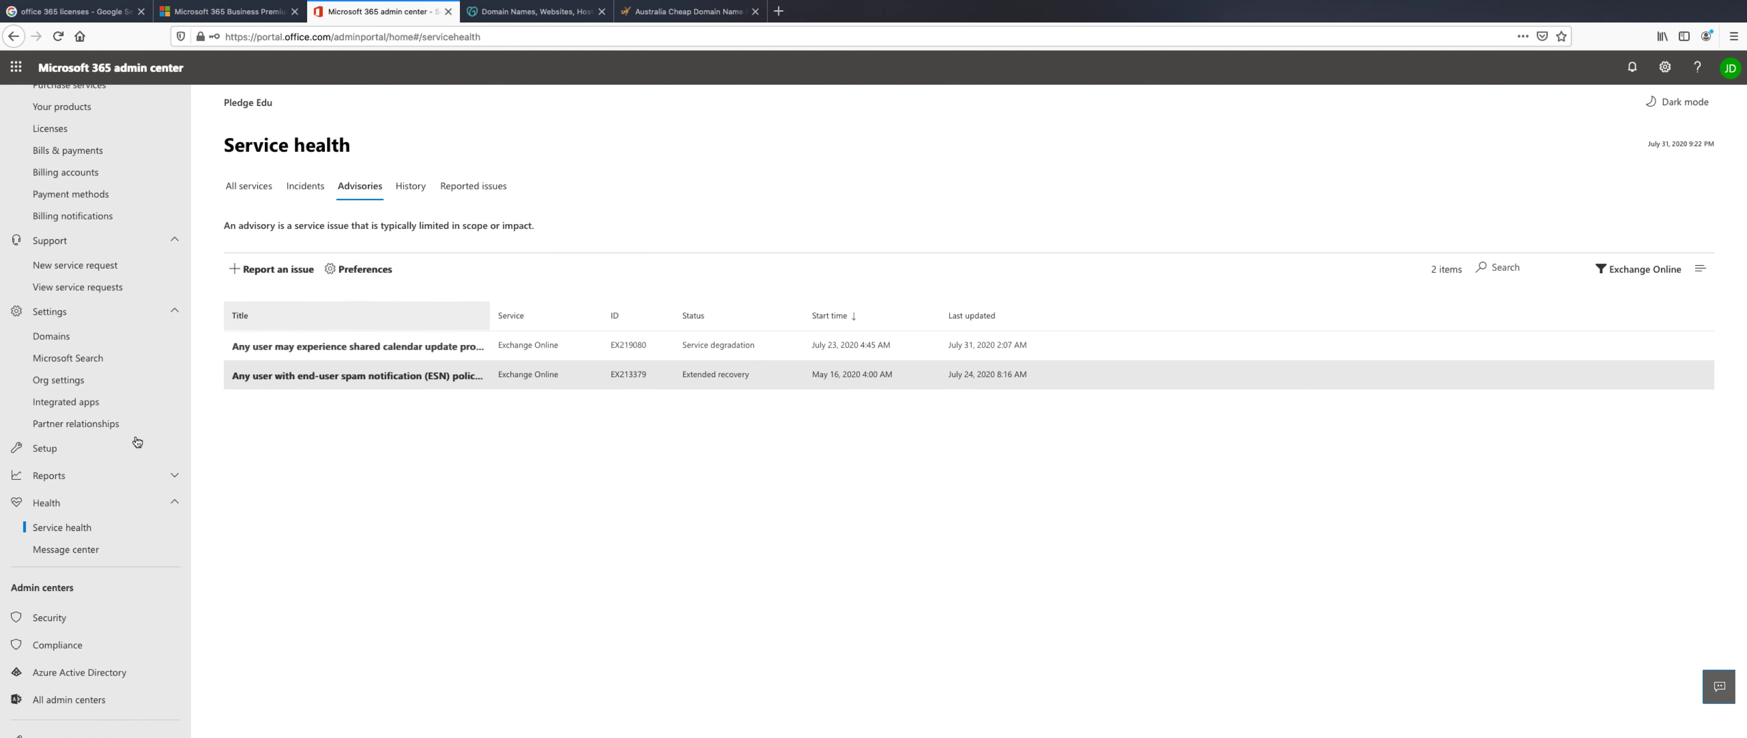
left_click(80, 553)
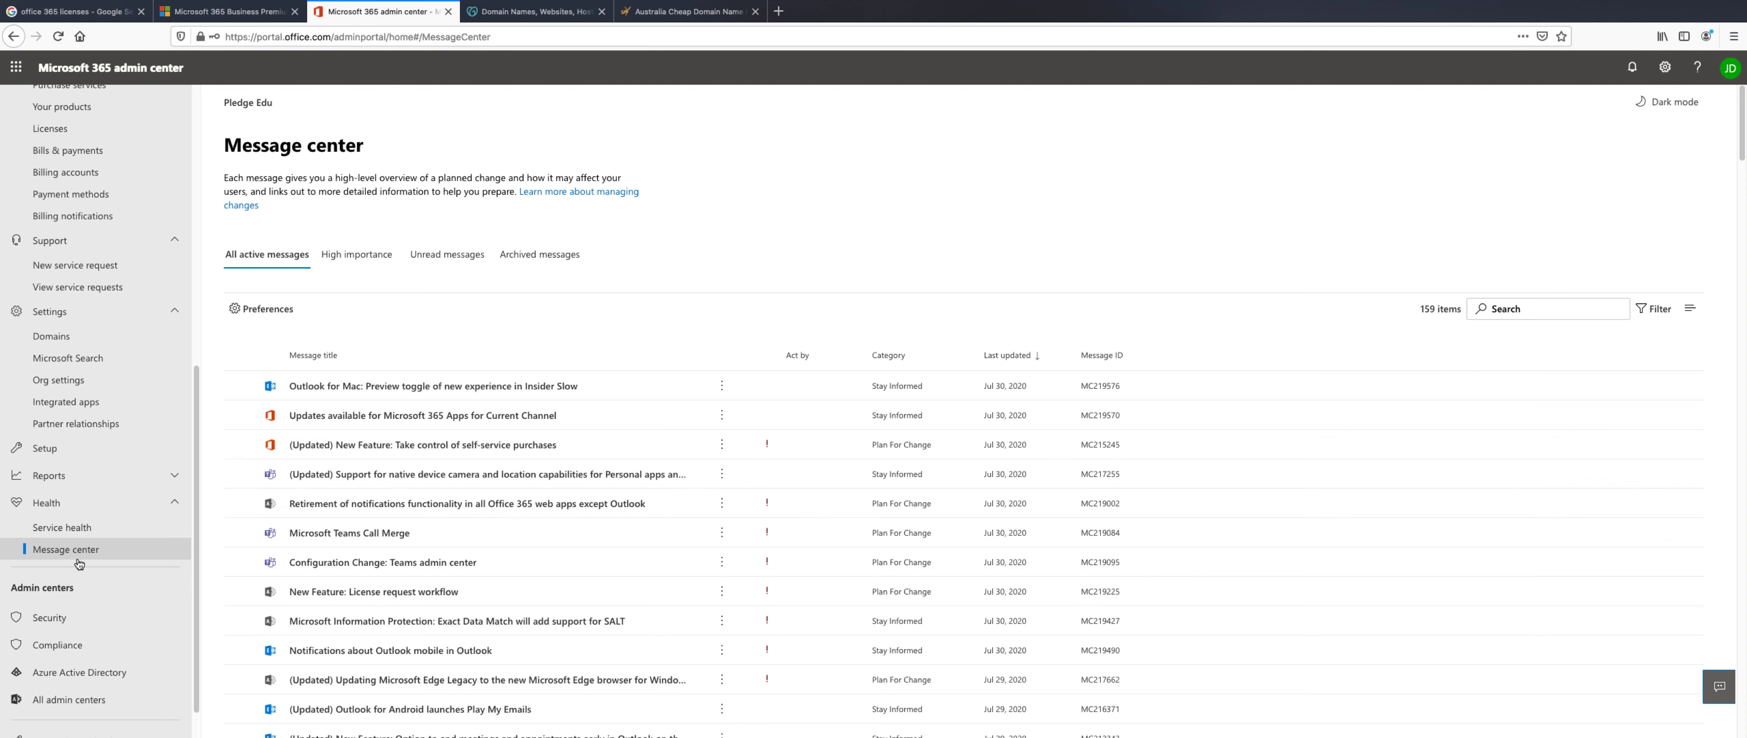
Open the self-service purchases message details in Message center.
scroll(79, 564, "down", 1)
key("Return")
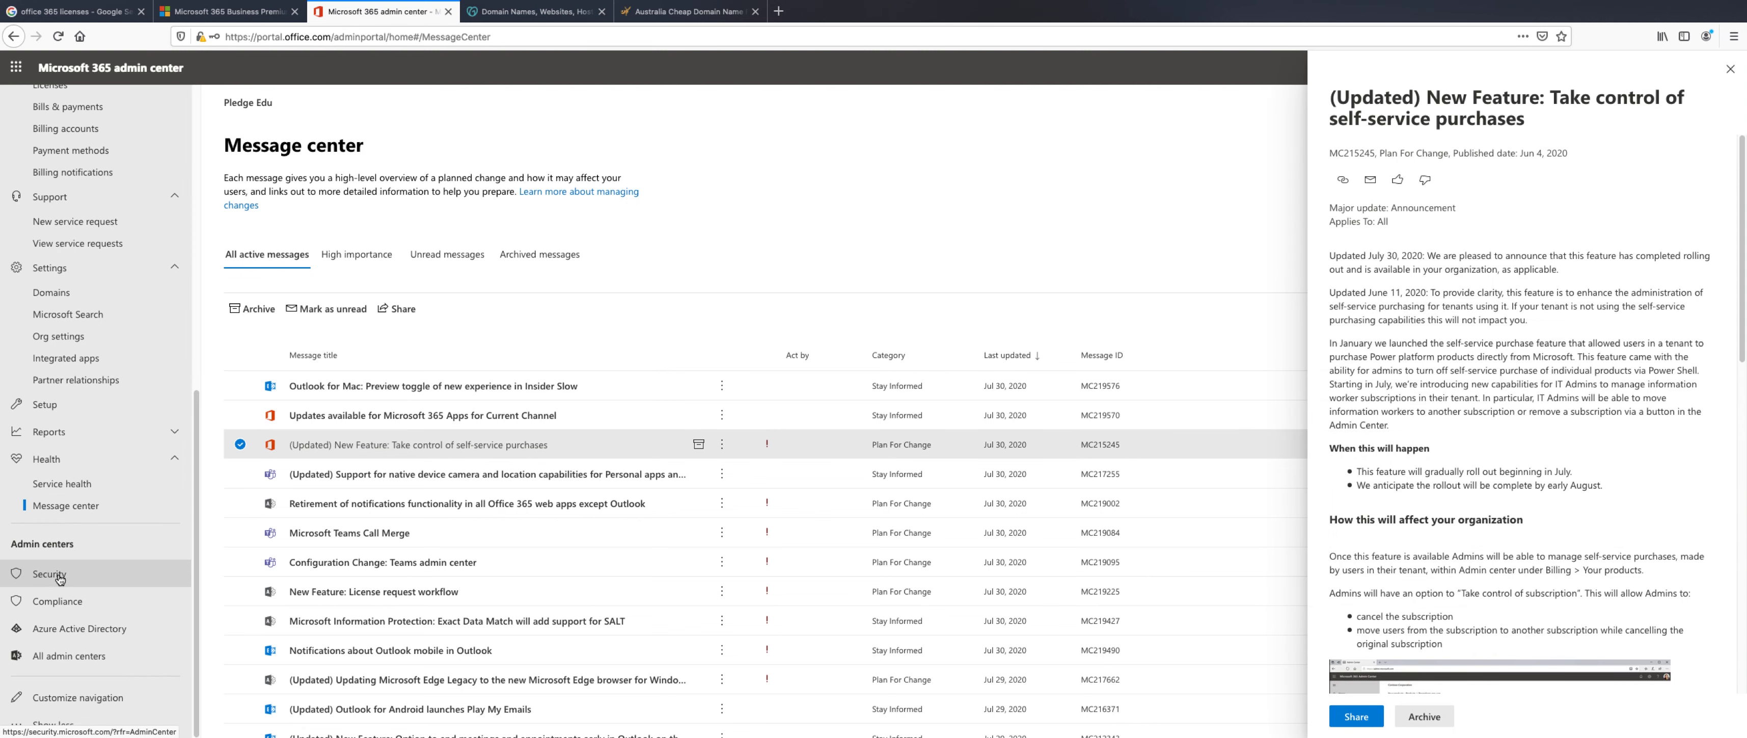
scroll(112, 504, "up", 2)
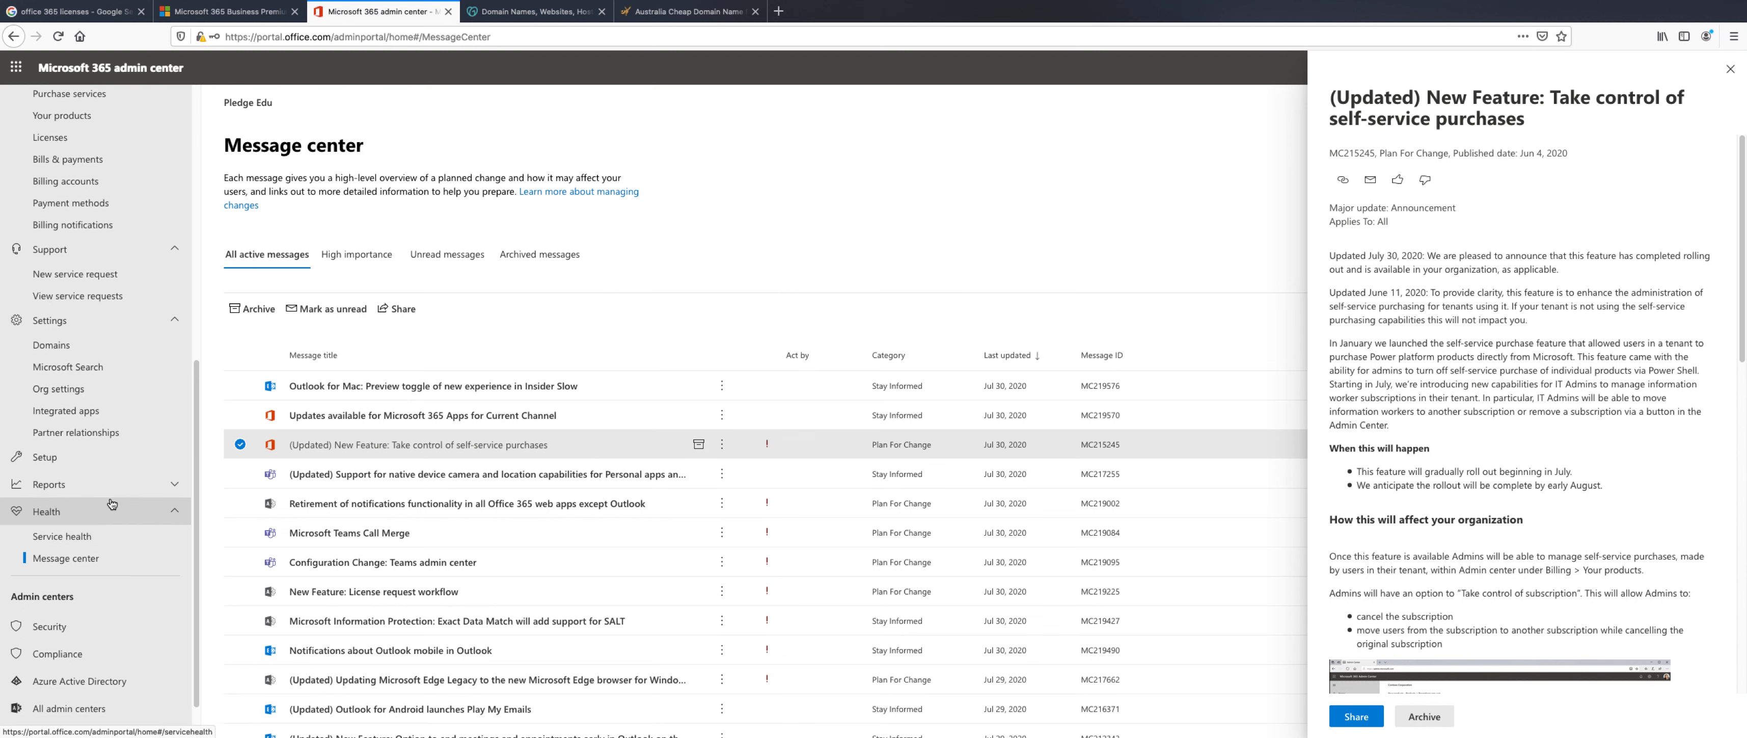
scroll(112, 504, "up", 10)
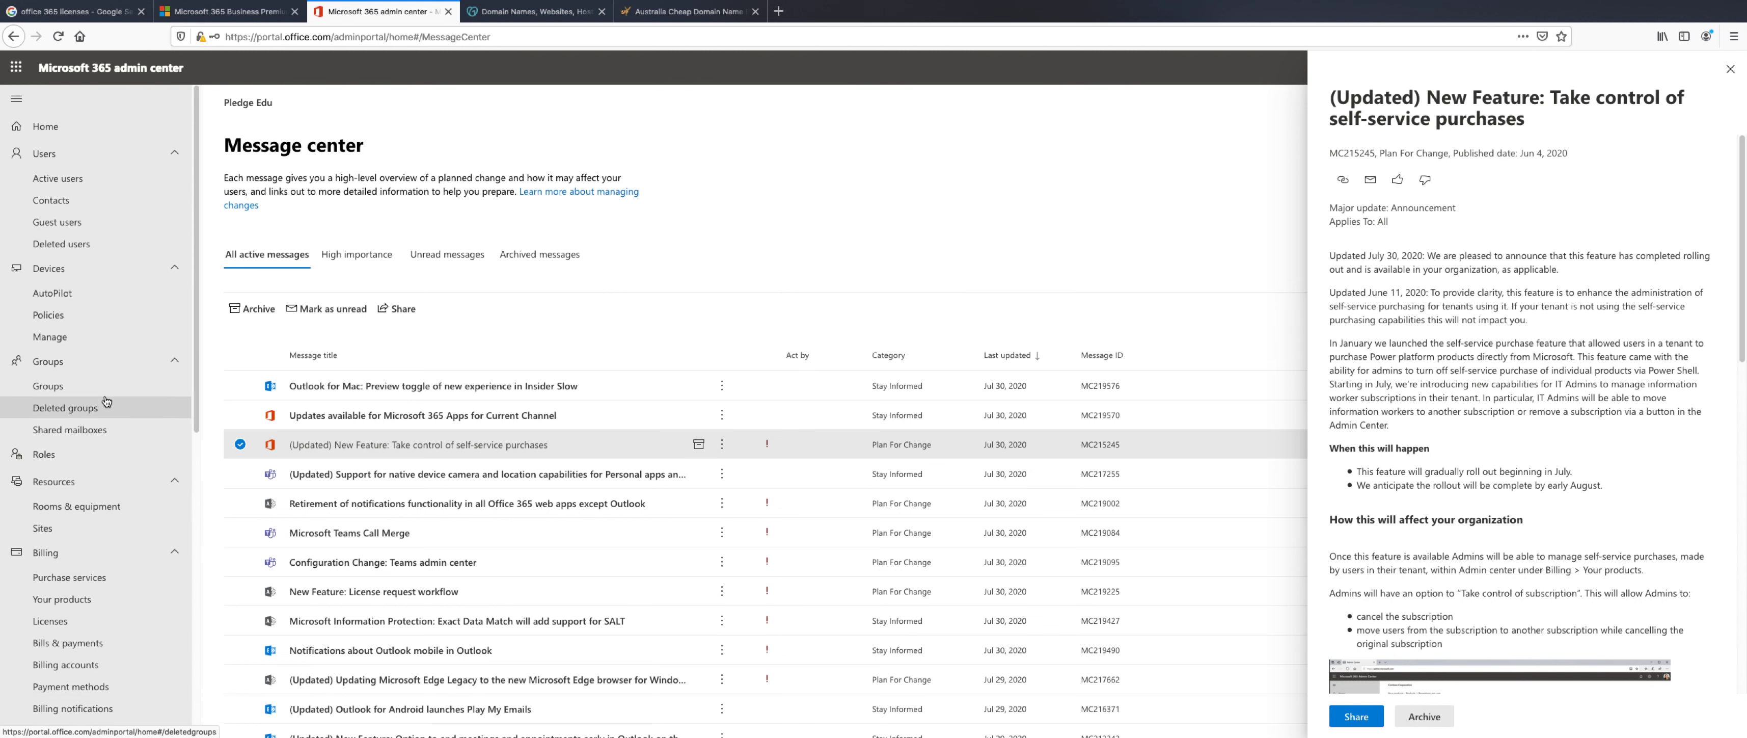
Collapse the Users, Devices, Groups, Resources, Billing, Support and Settings navigation sections.
left_click(175, 158)
left_click(174, 180)
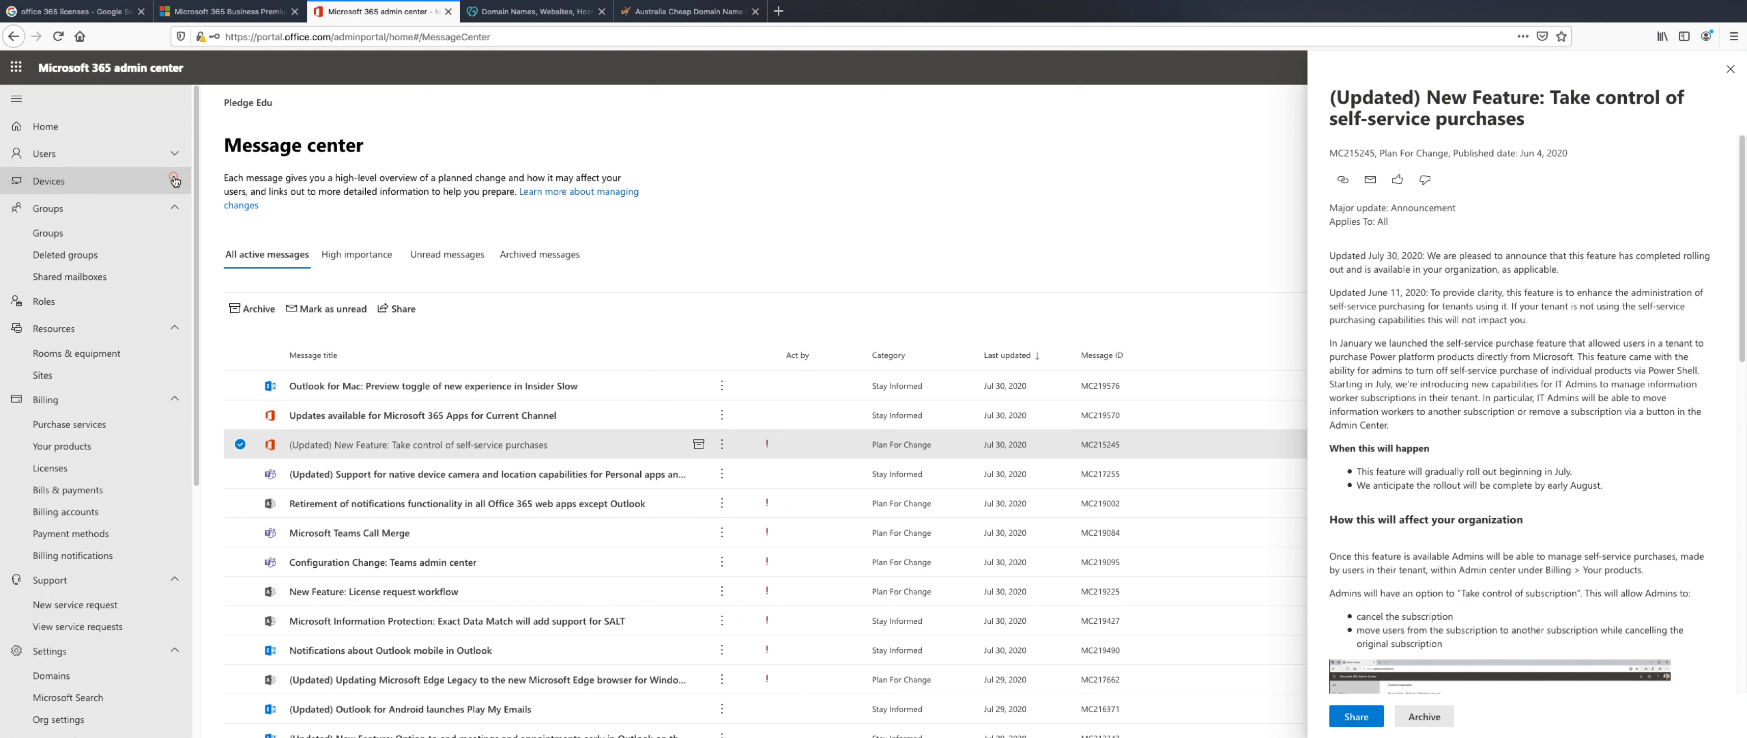
left_click(174, 207)
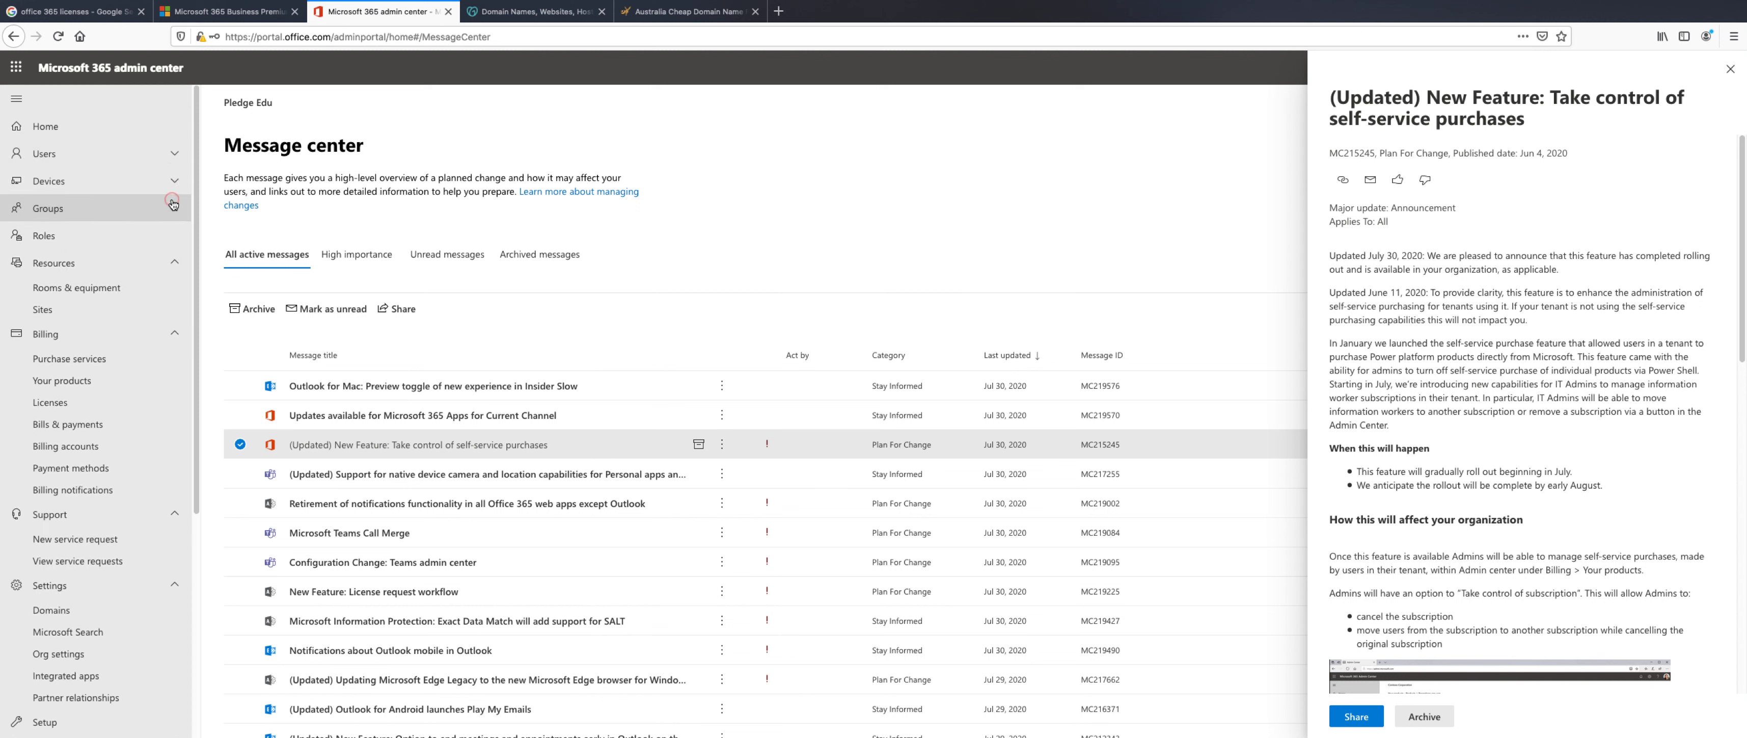
left_click(172, 260)
left_click(174, 291)
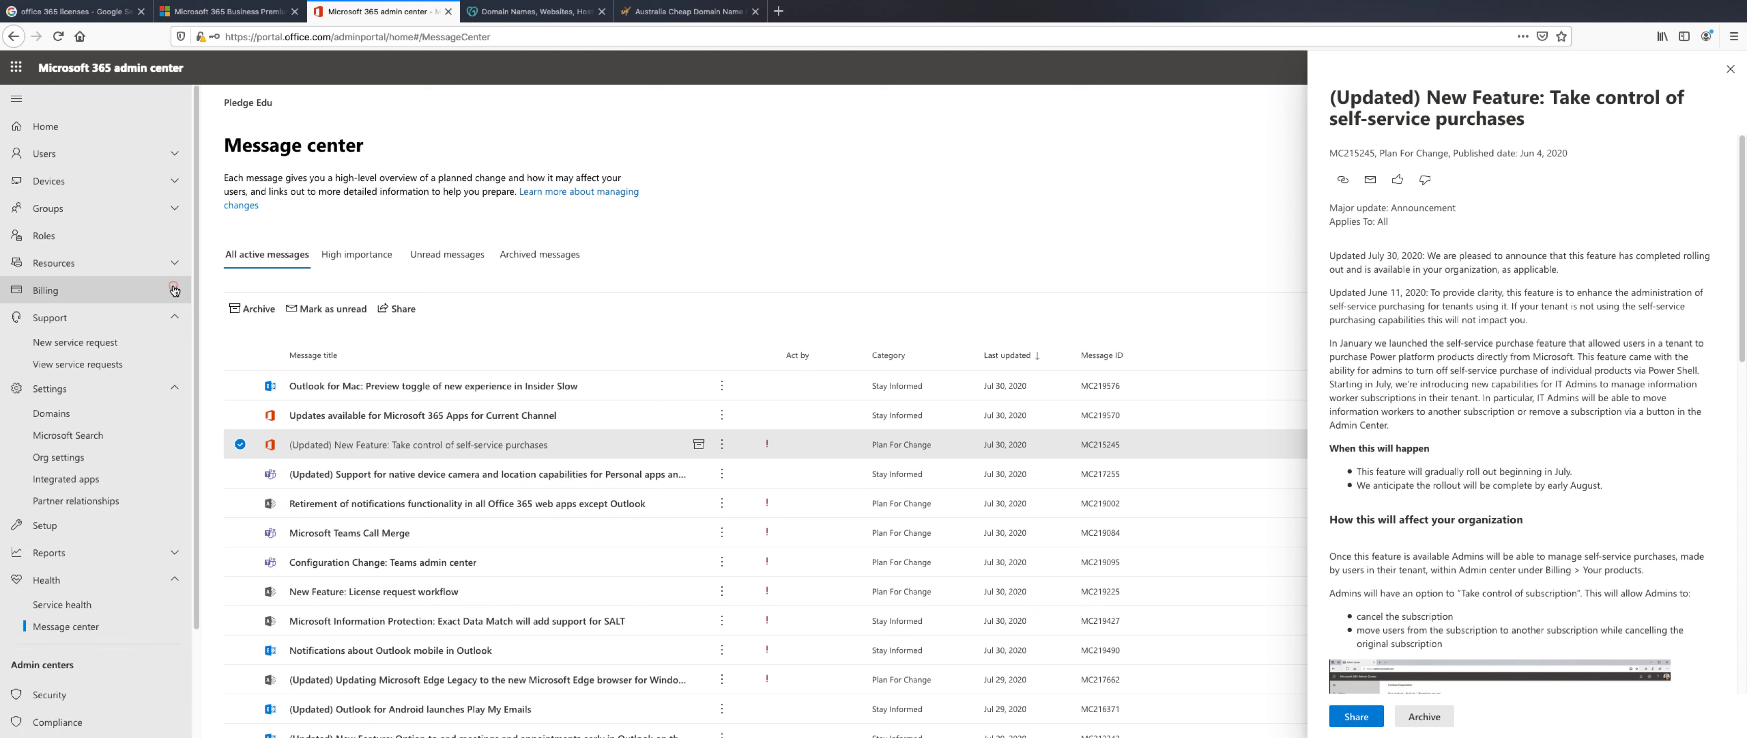
left_click(174, 317)
left_click(174, 344)
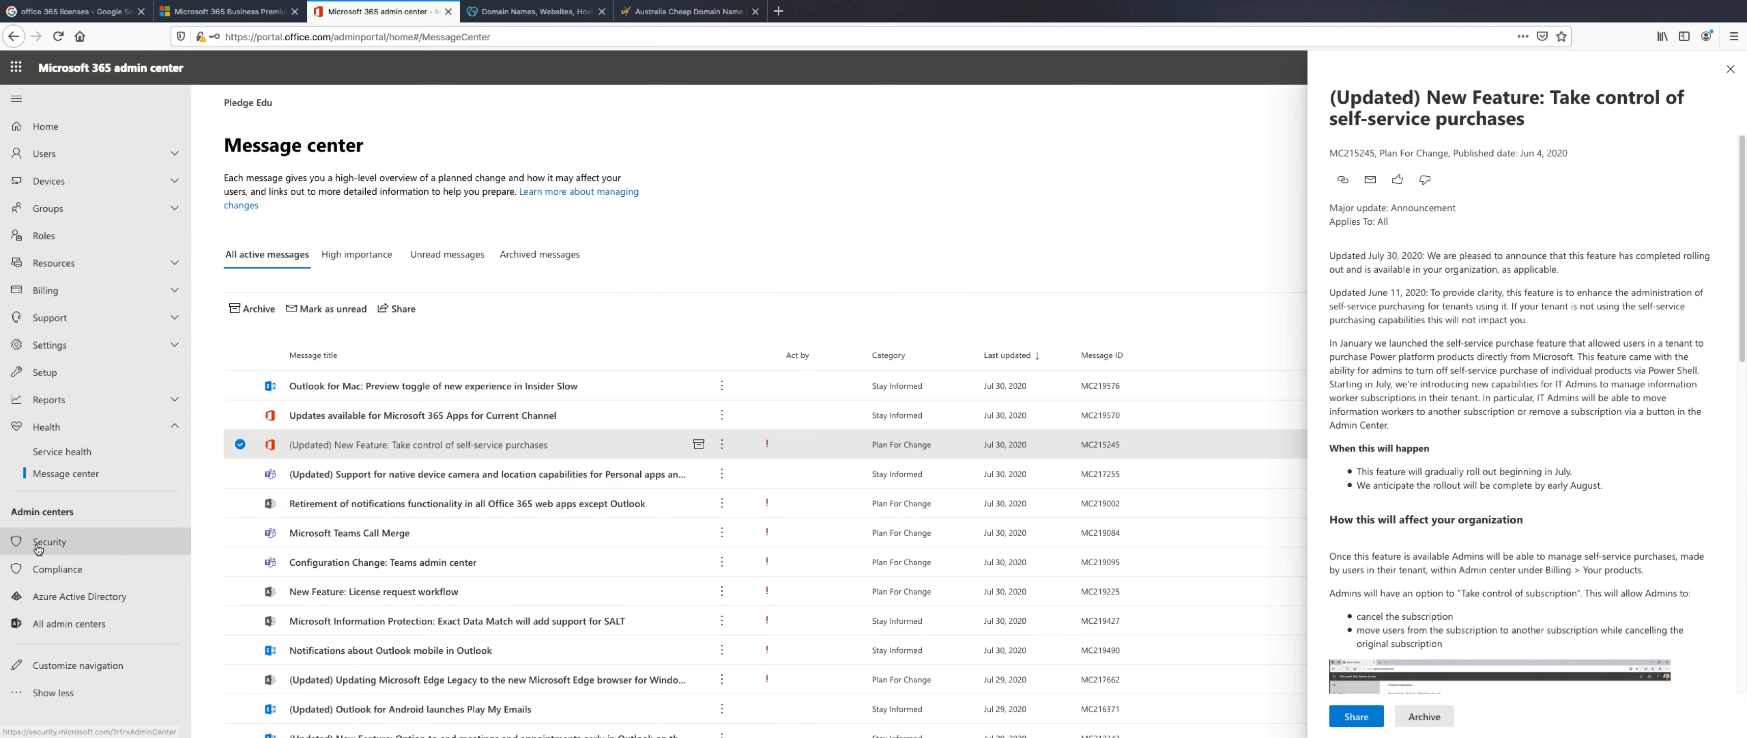
Toggle the navigation to Show less, back to Show all, and view All admin centers.
left_click(43, 697)
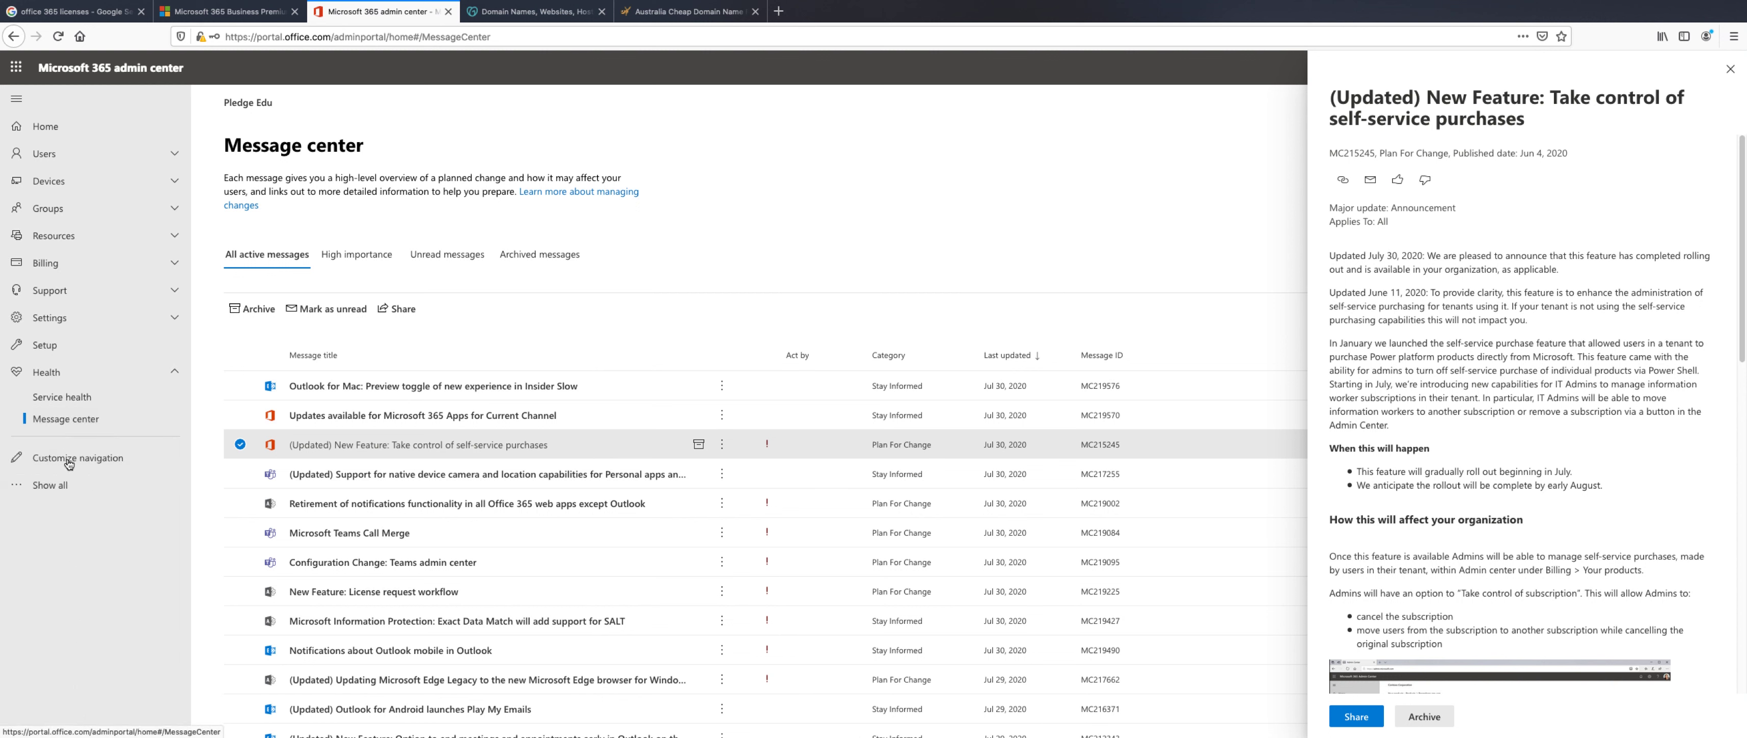
left_click(52, 486)
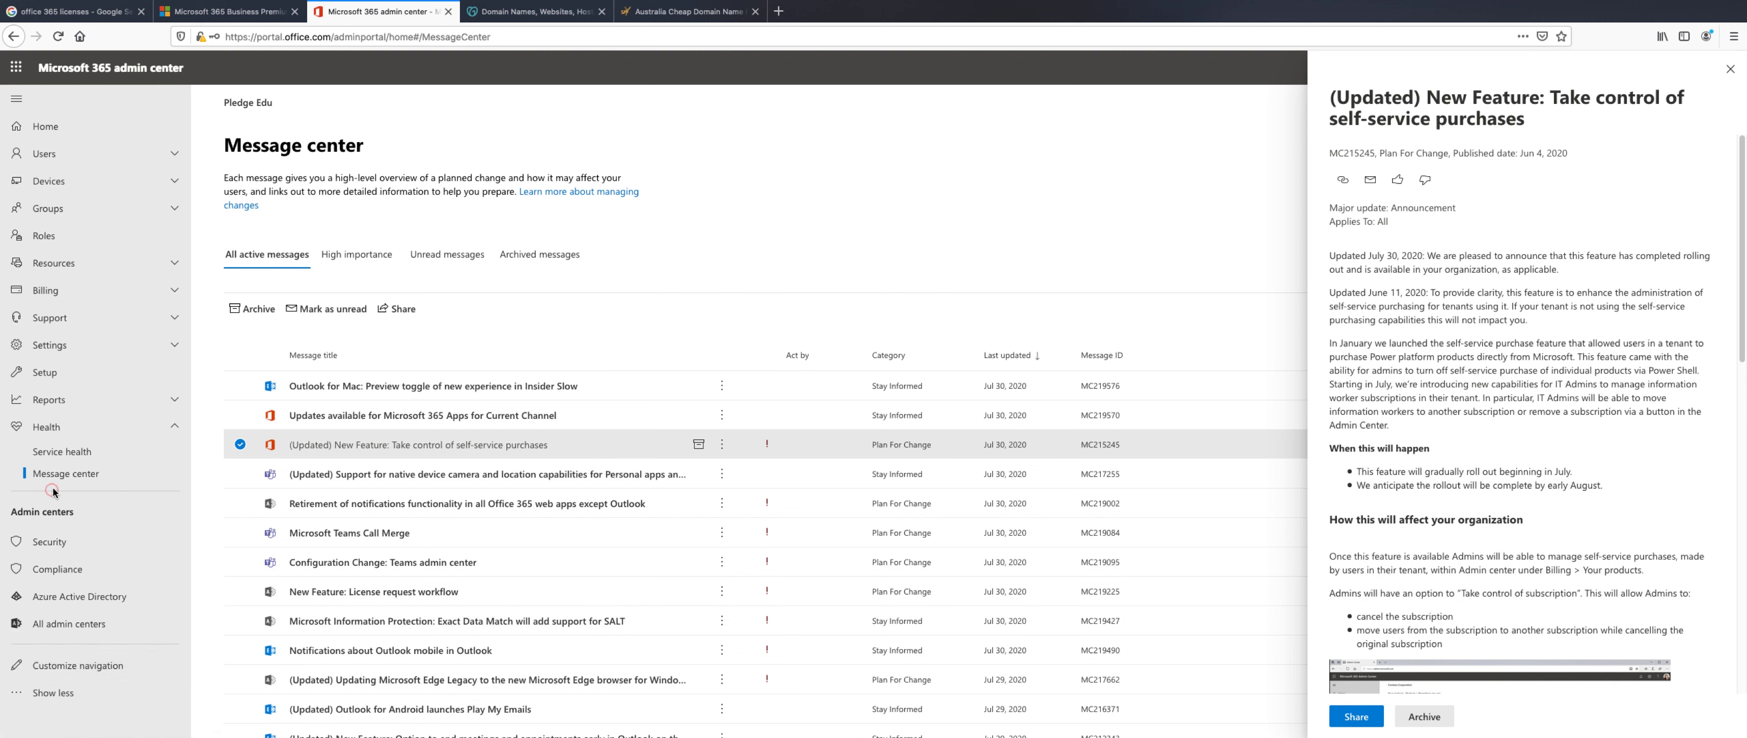
left_click(50, 619)
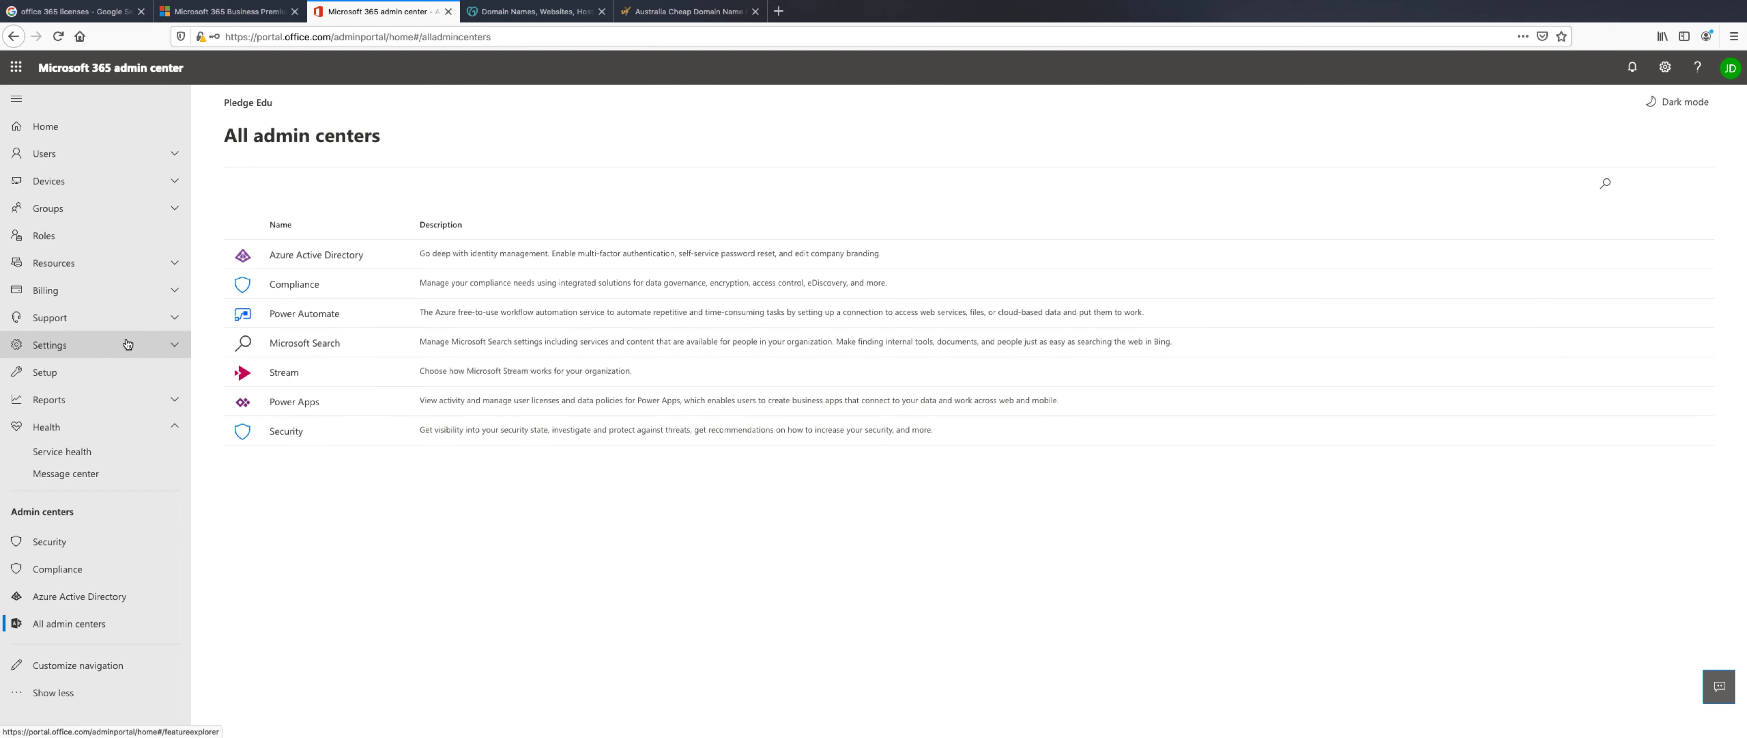
Collapse and re-expand the sidebar, then toggle Show less and Show all.
left_click(19, 99)
left_click(18, 100)
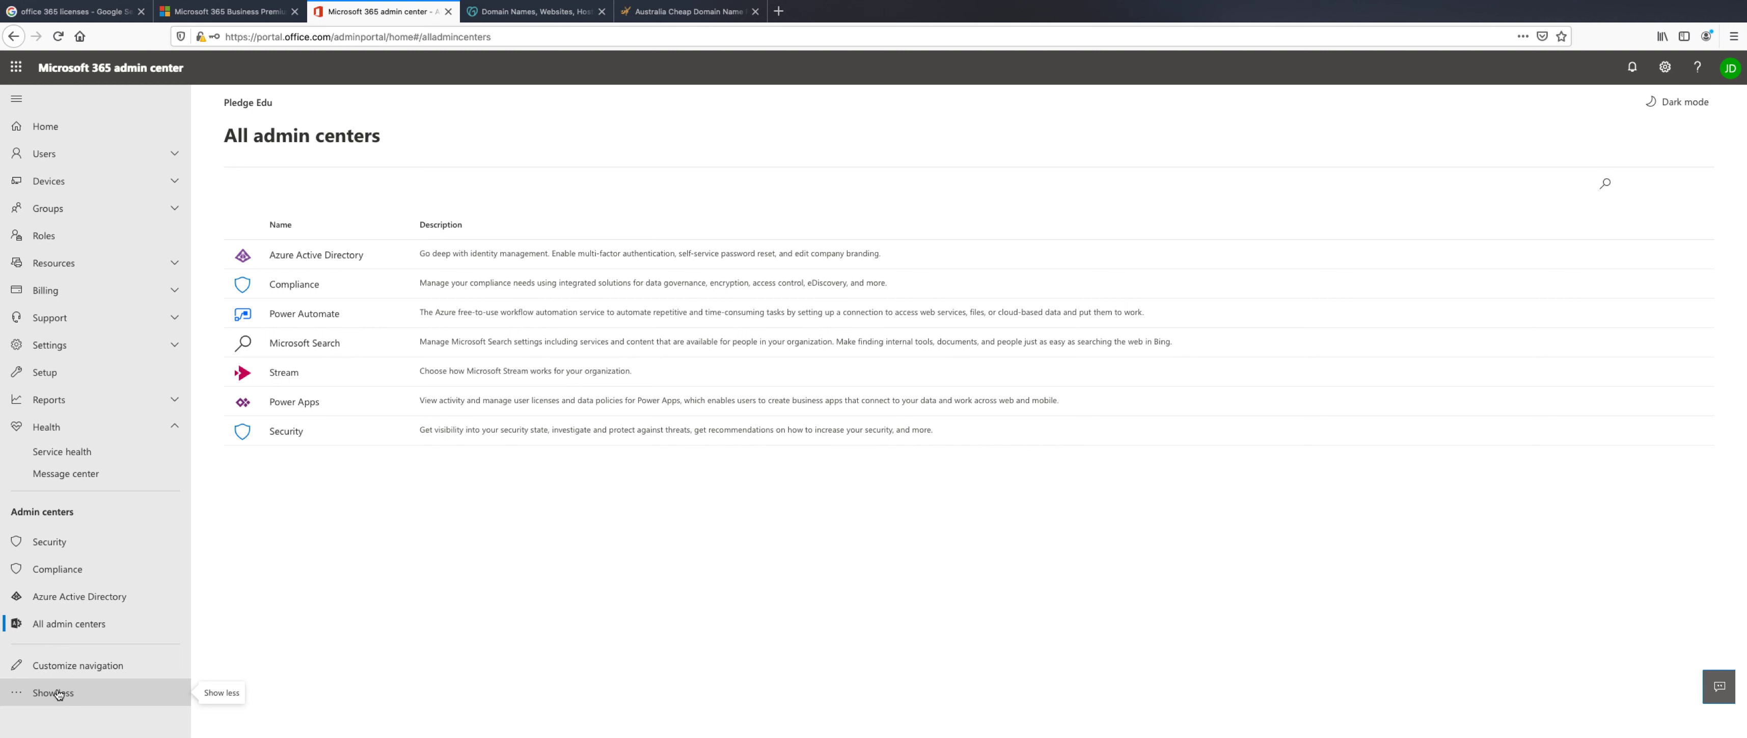
left_click(59, 693)
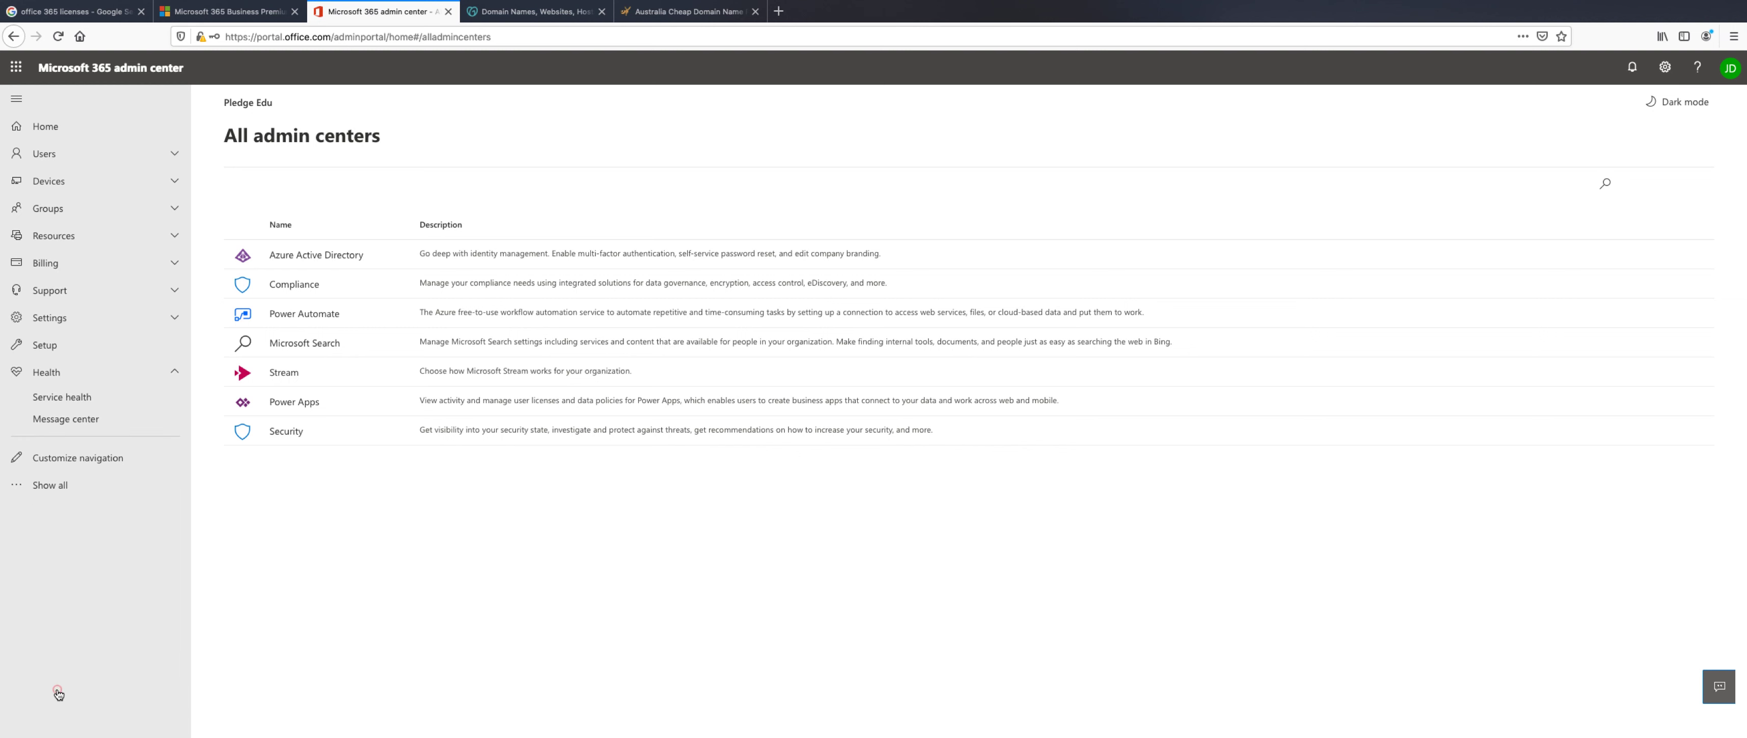
left_click(59, 486)
Cancel the Customize navigation pane without saving and return to the Home page.
left_click(62, 665)
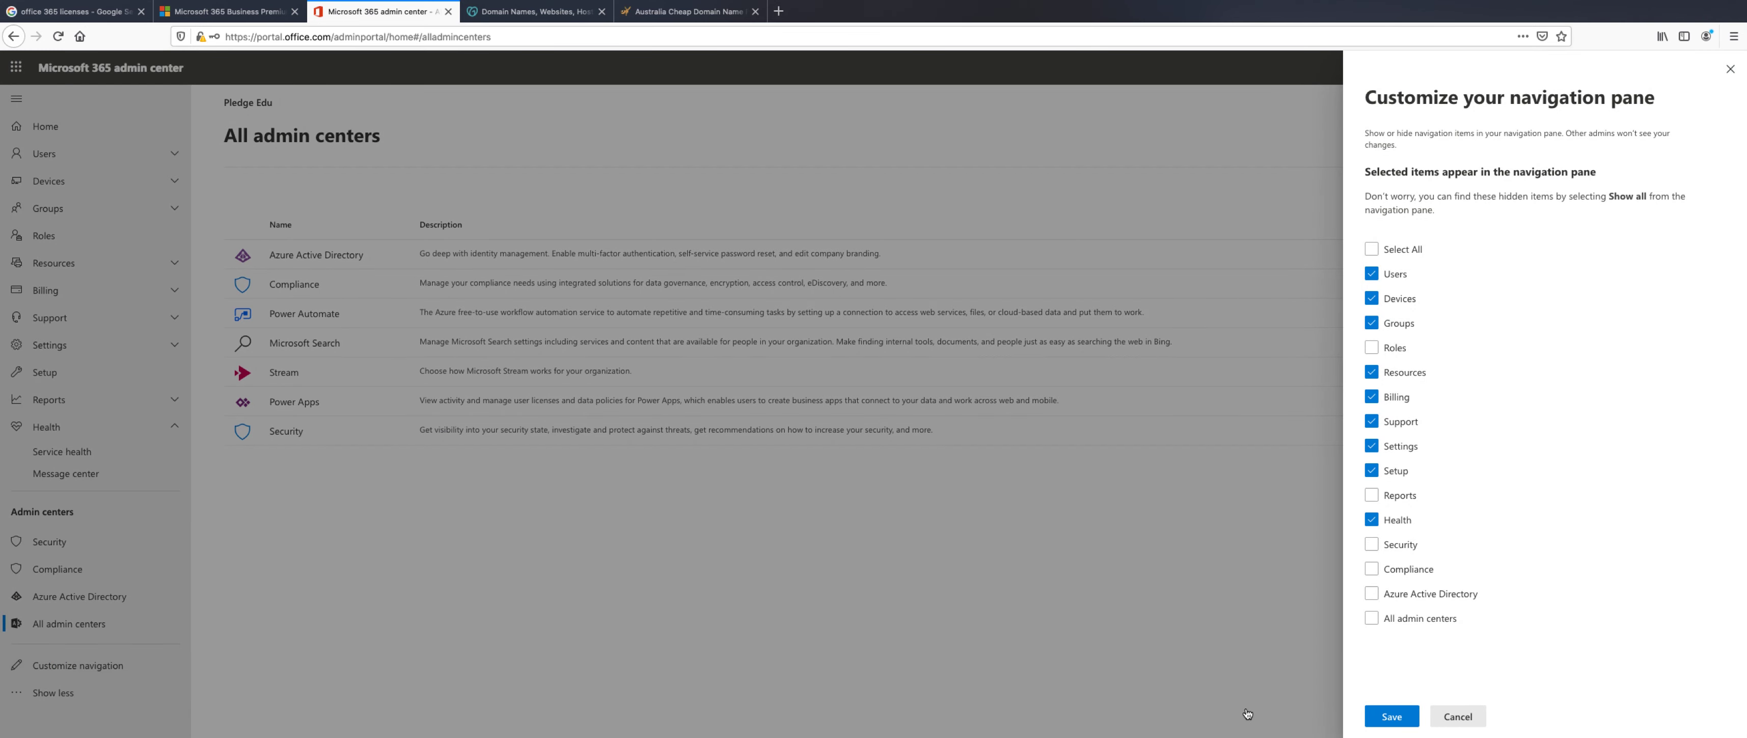
left_click(1469, 718)
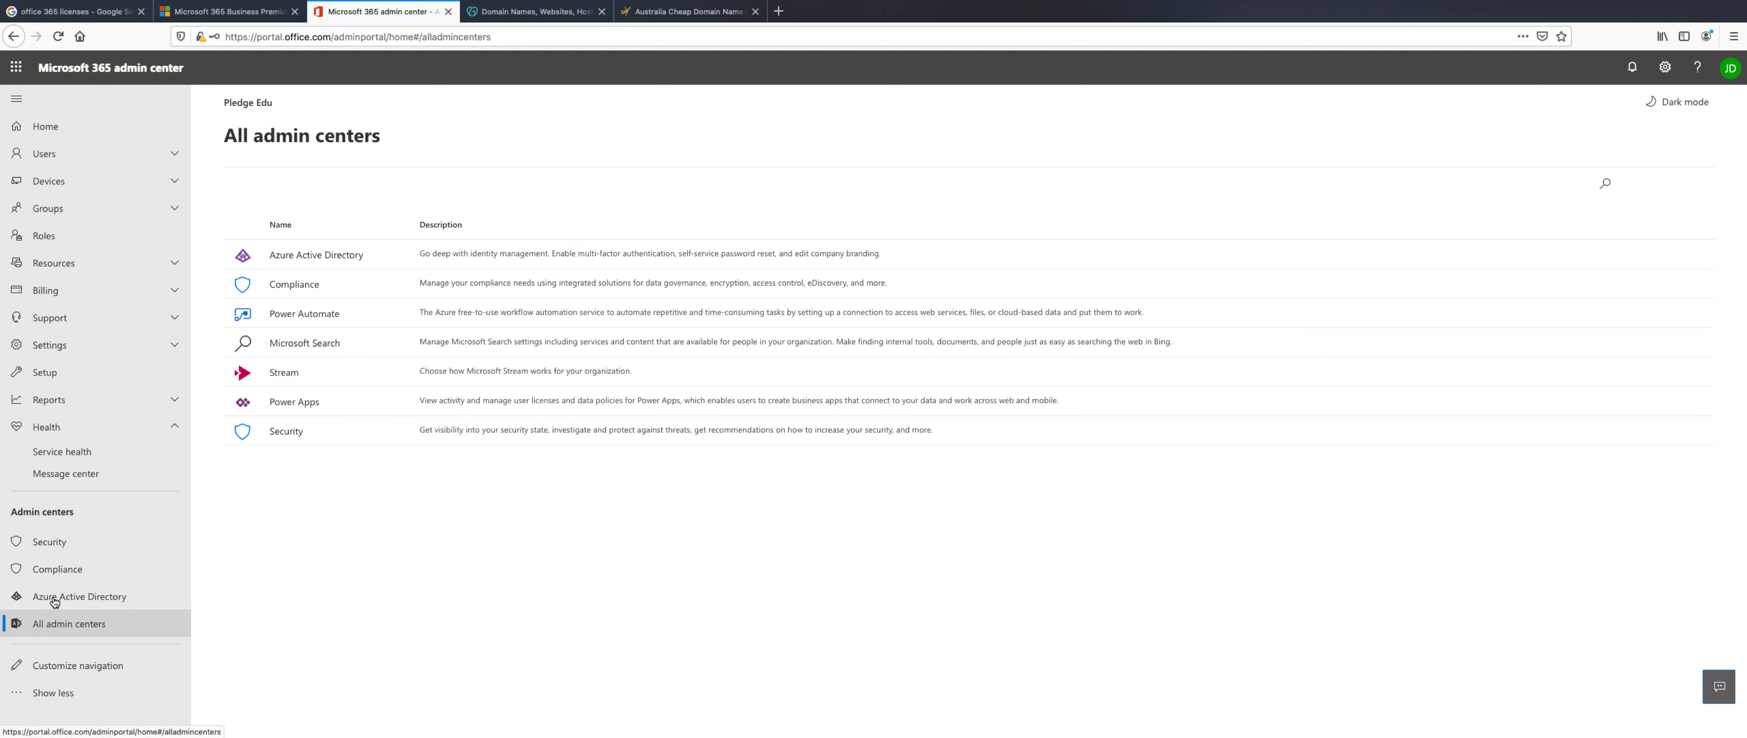
left_click(48, 128)
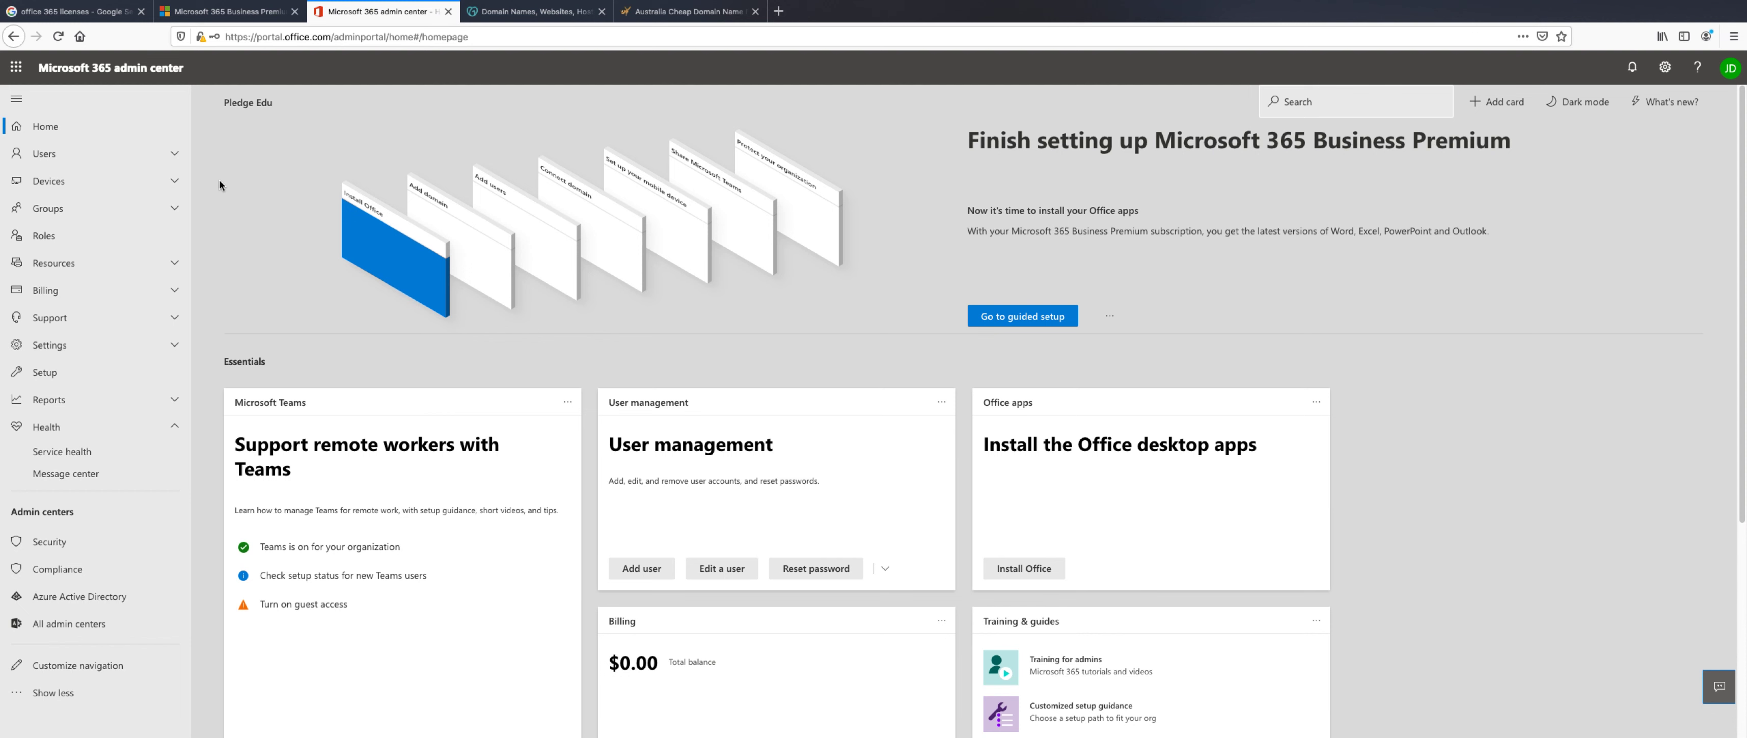
scroll(400, 400, "down", 5)
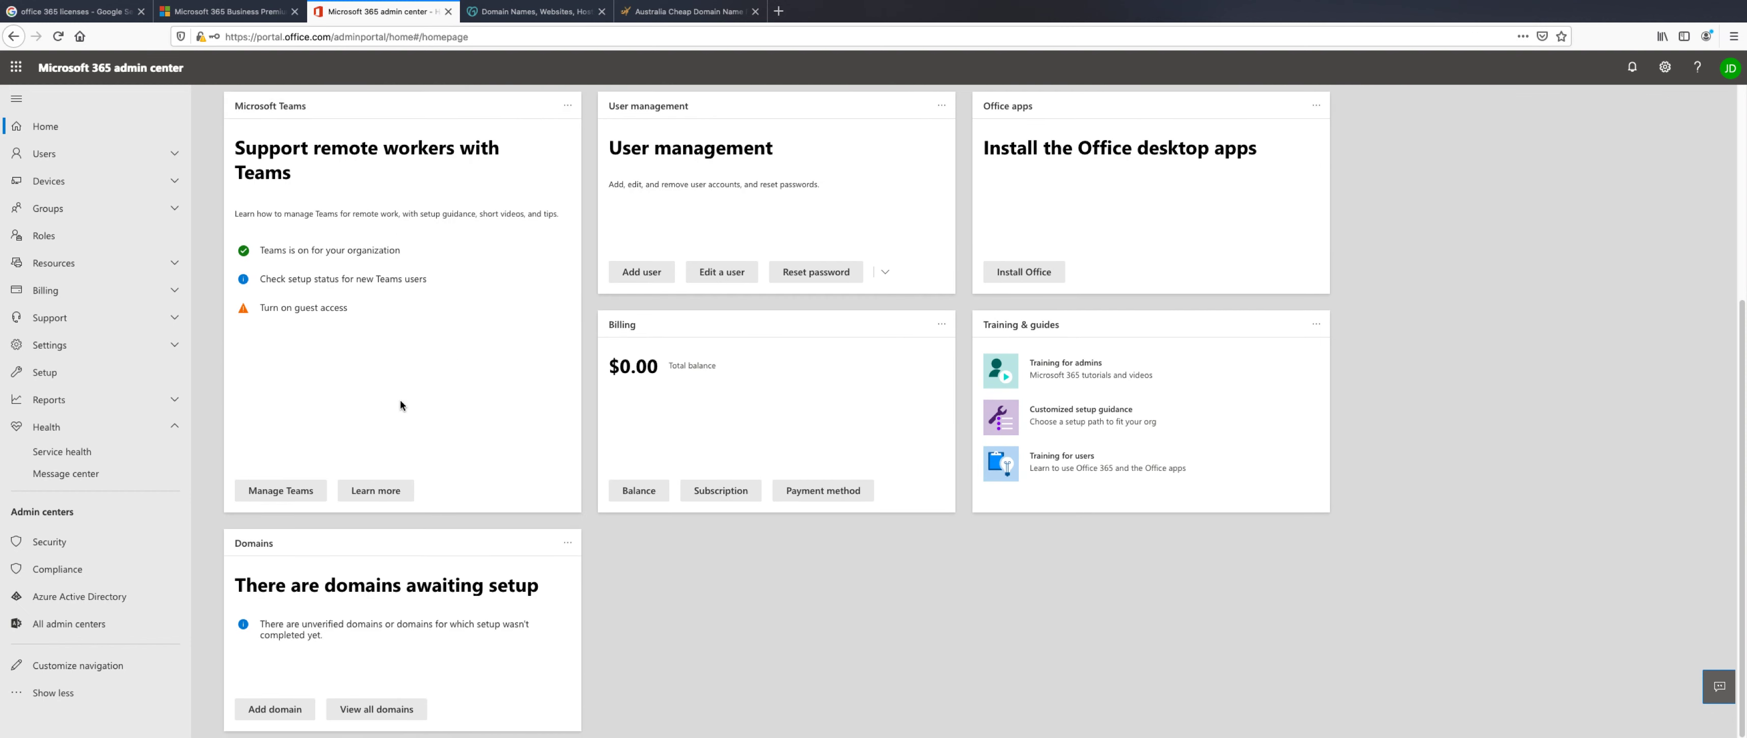
Relaunch the Admin app from the app launcher's All apps list.
left_click(18, 69)
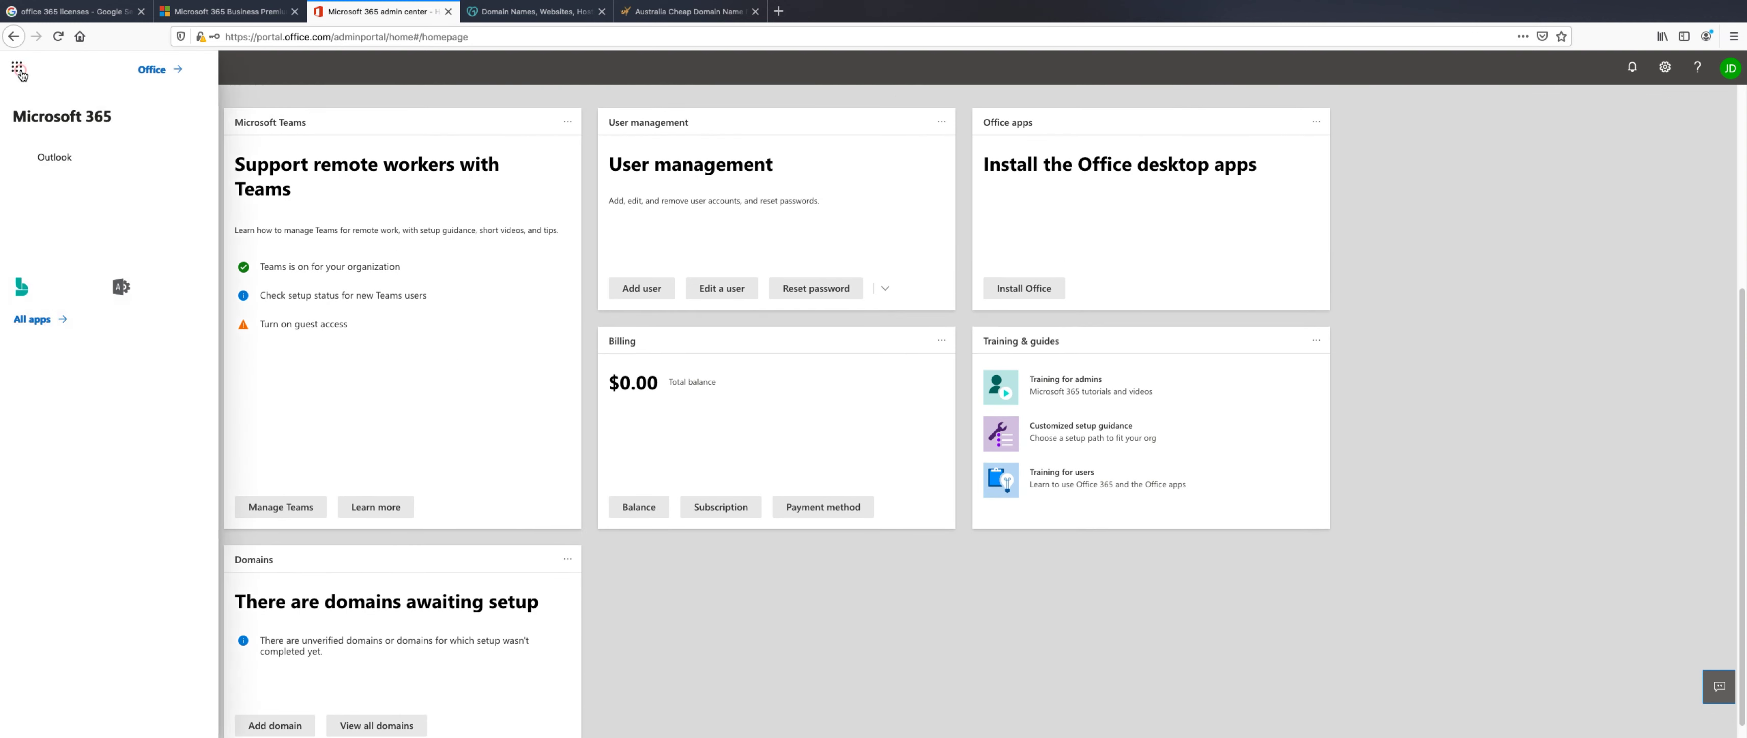
left_click(52, 320)
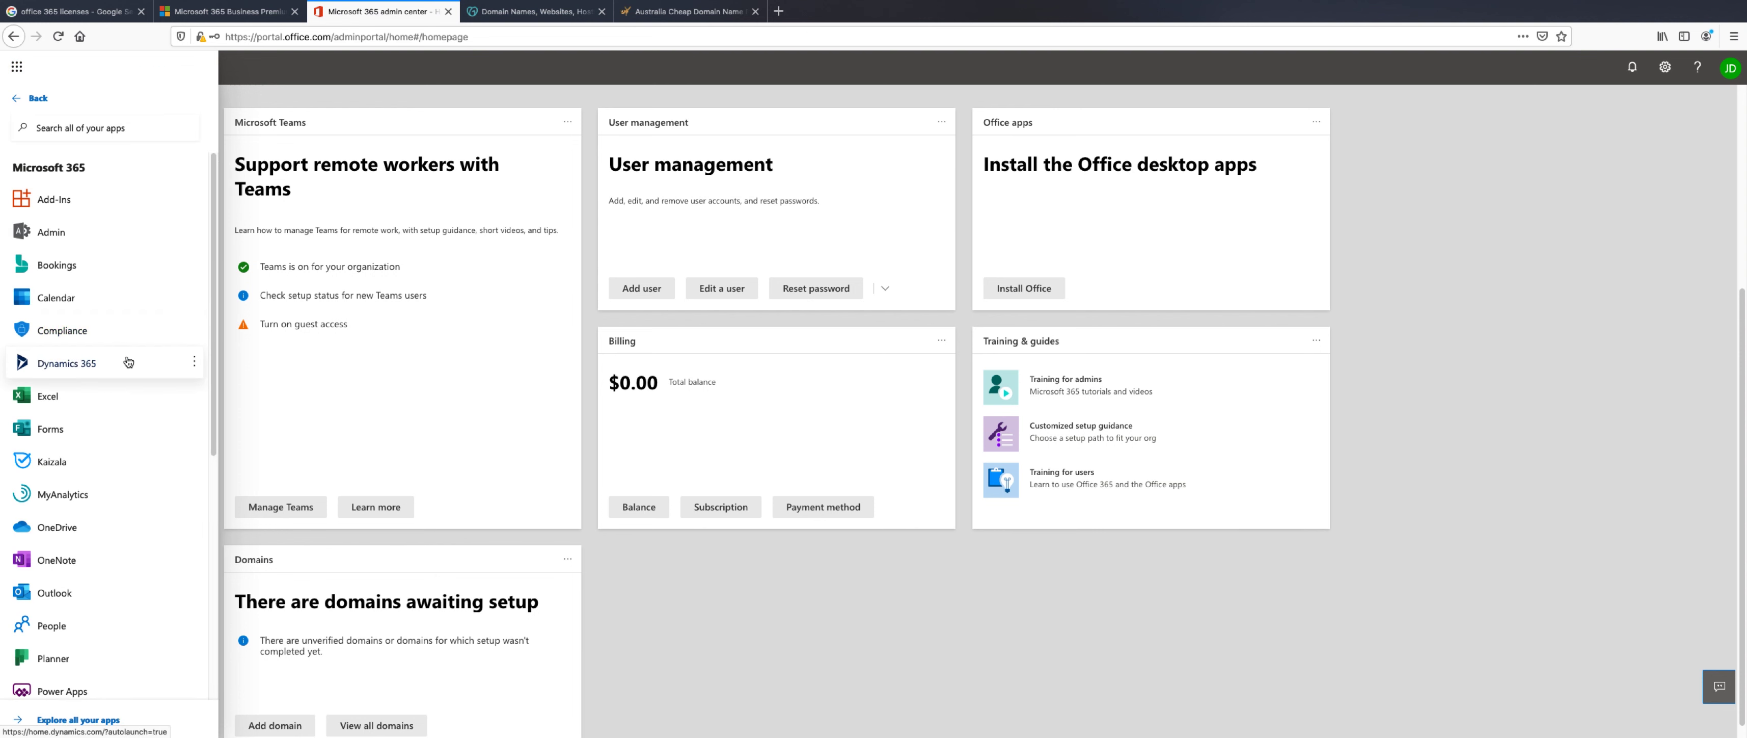
scroll(126, 363, "down", 5)
scroll(130, 365, "down", 2)
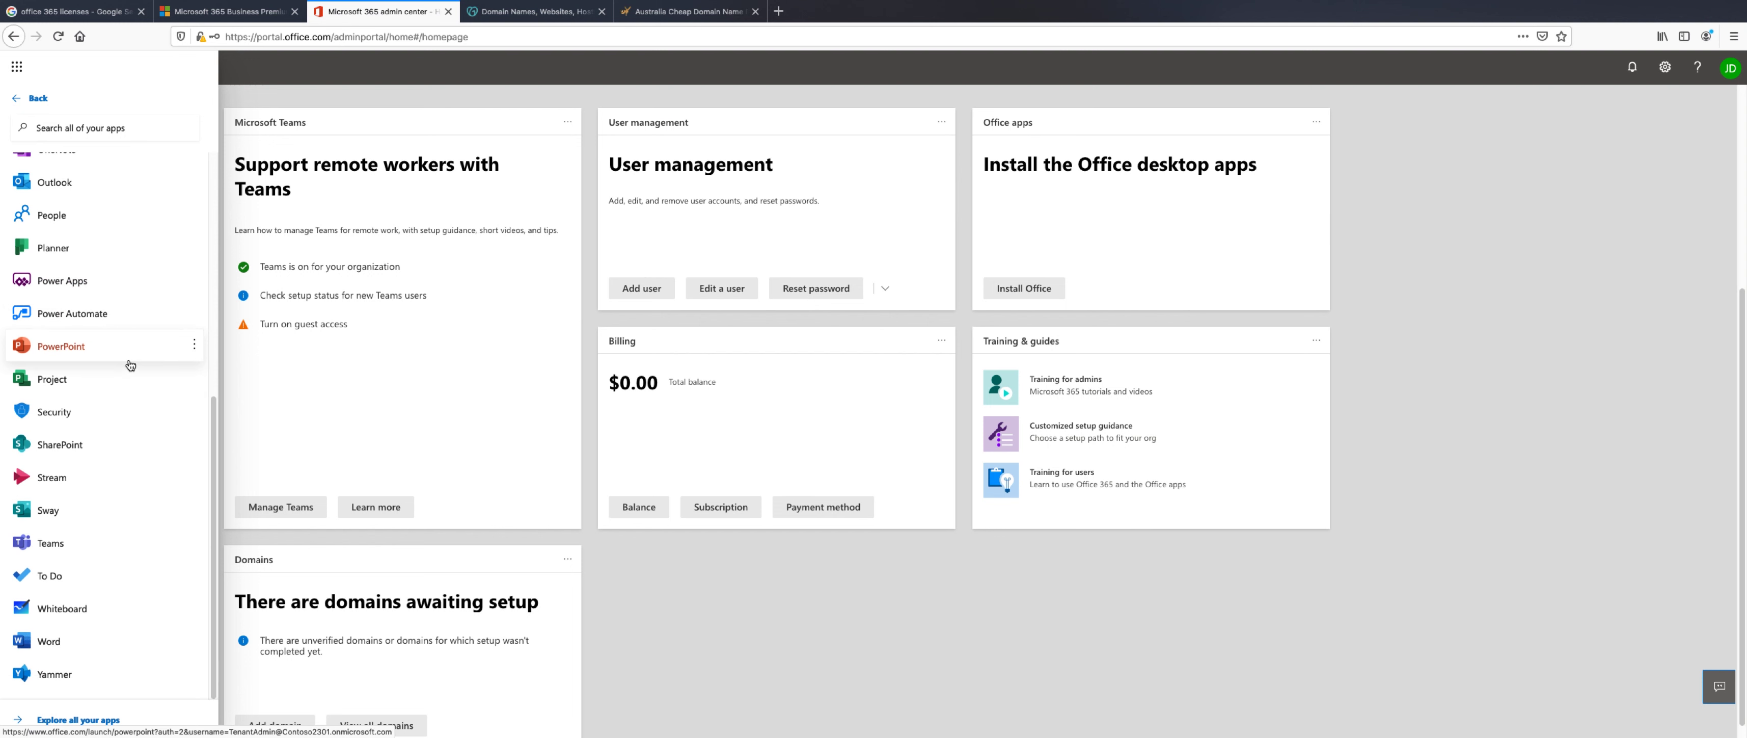
scroll(131, 366, "up", 8)
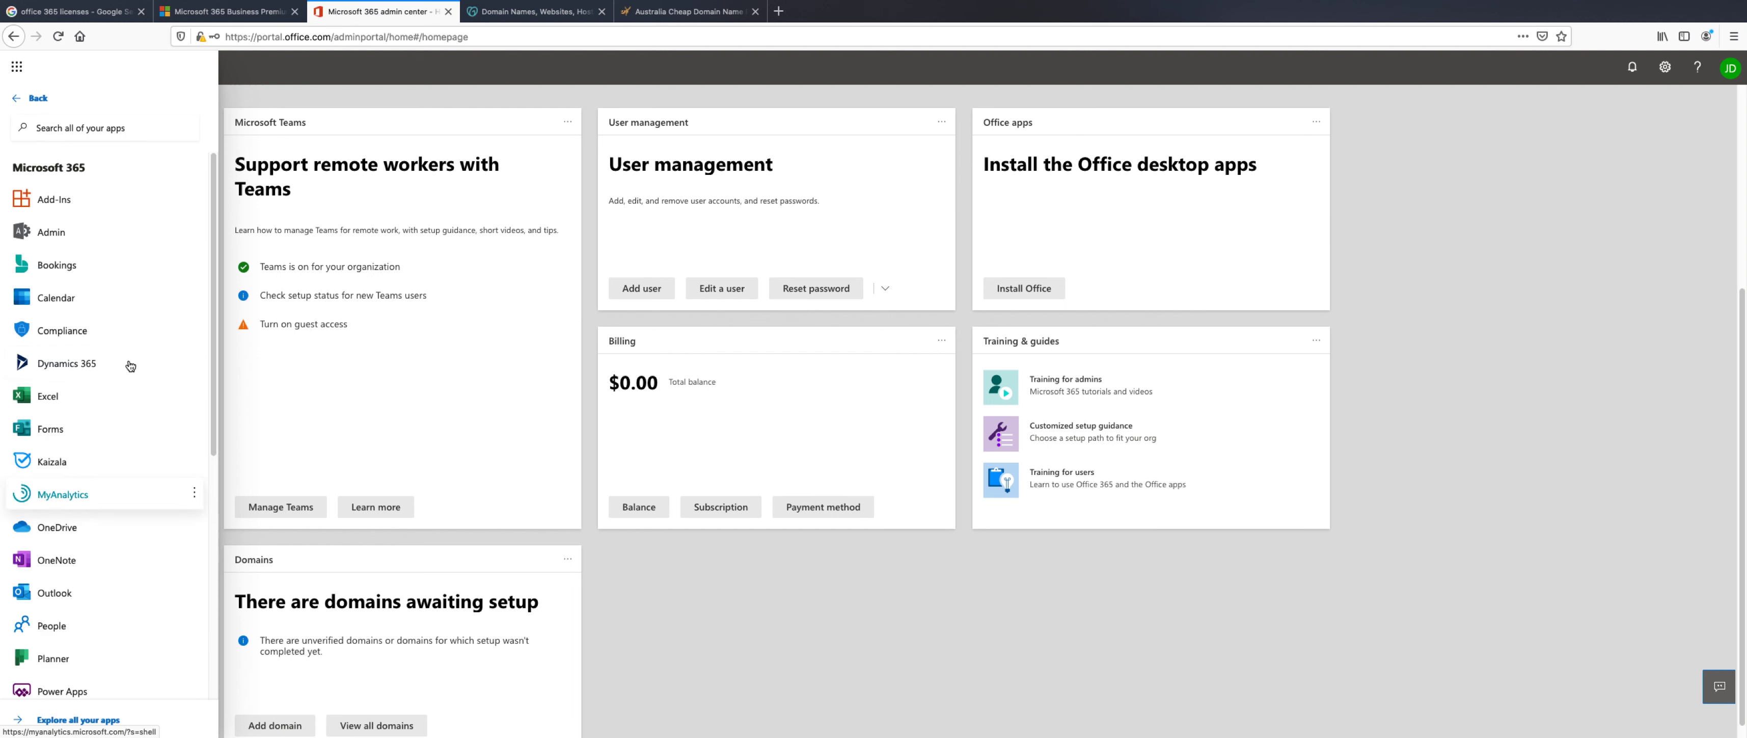
left_click(39, 226)
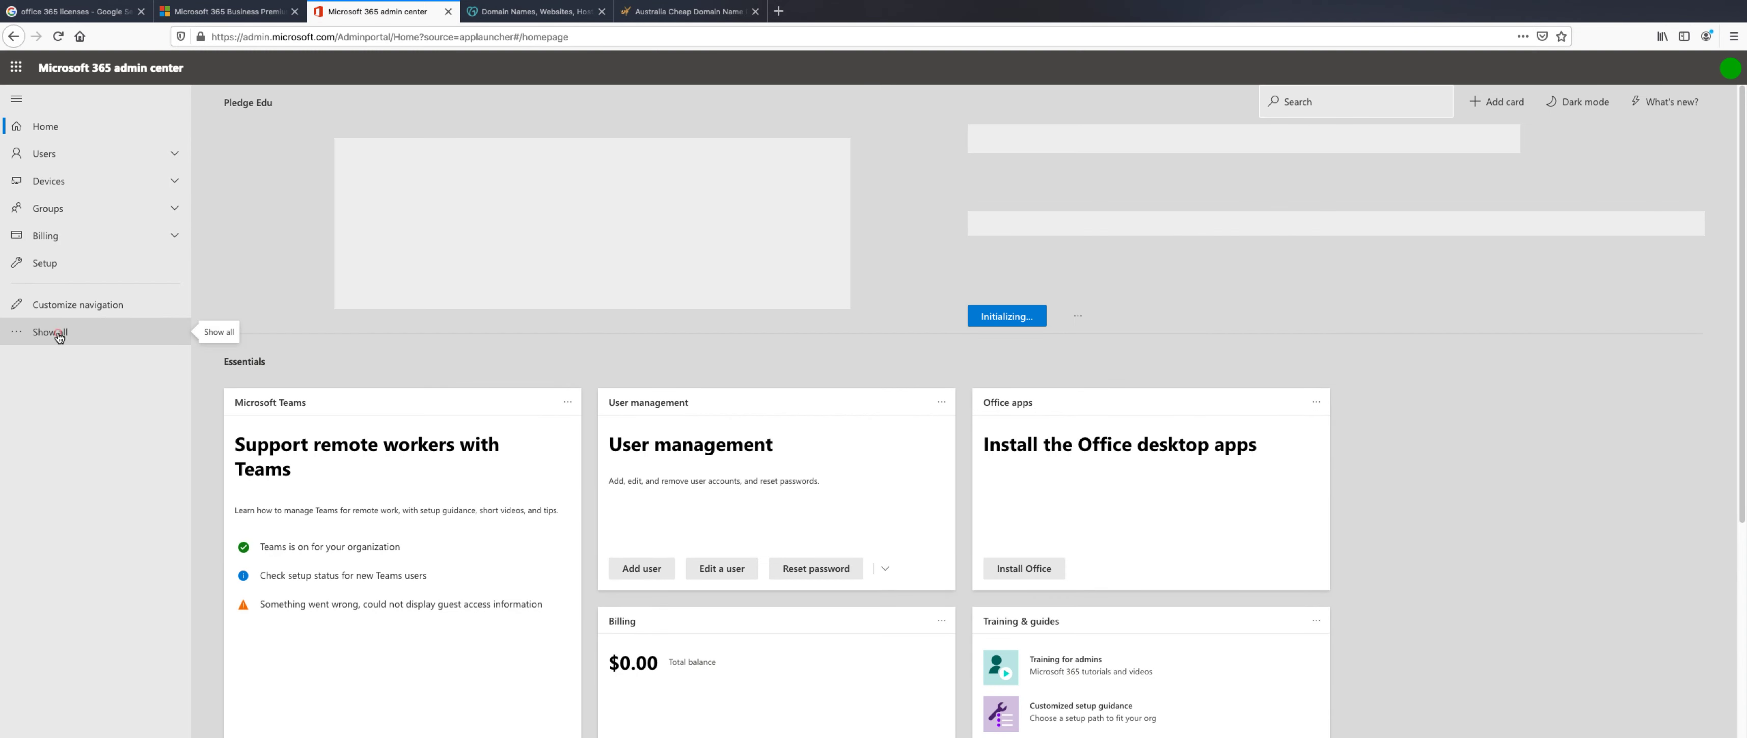
Show all navigation sections and open Security in a new browser tab.
left_click(57, 332)
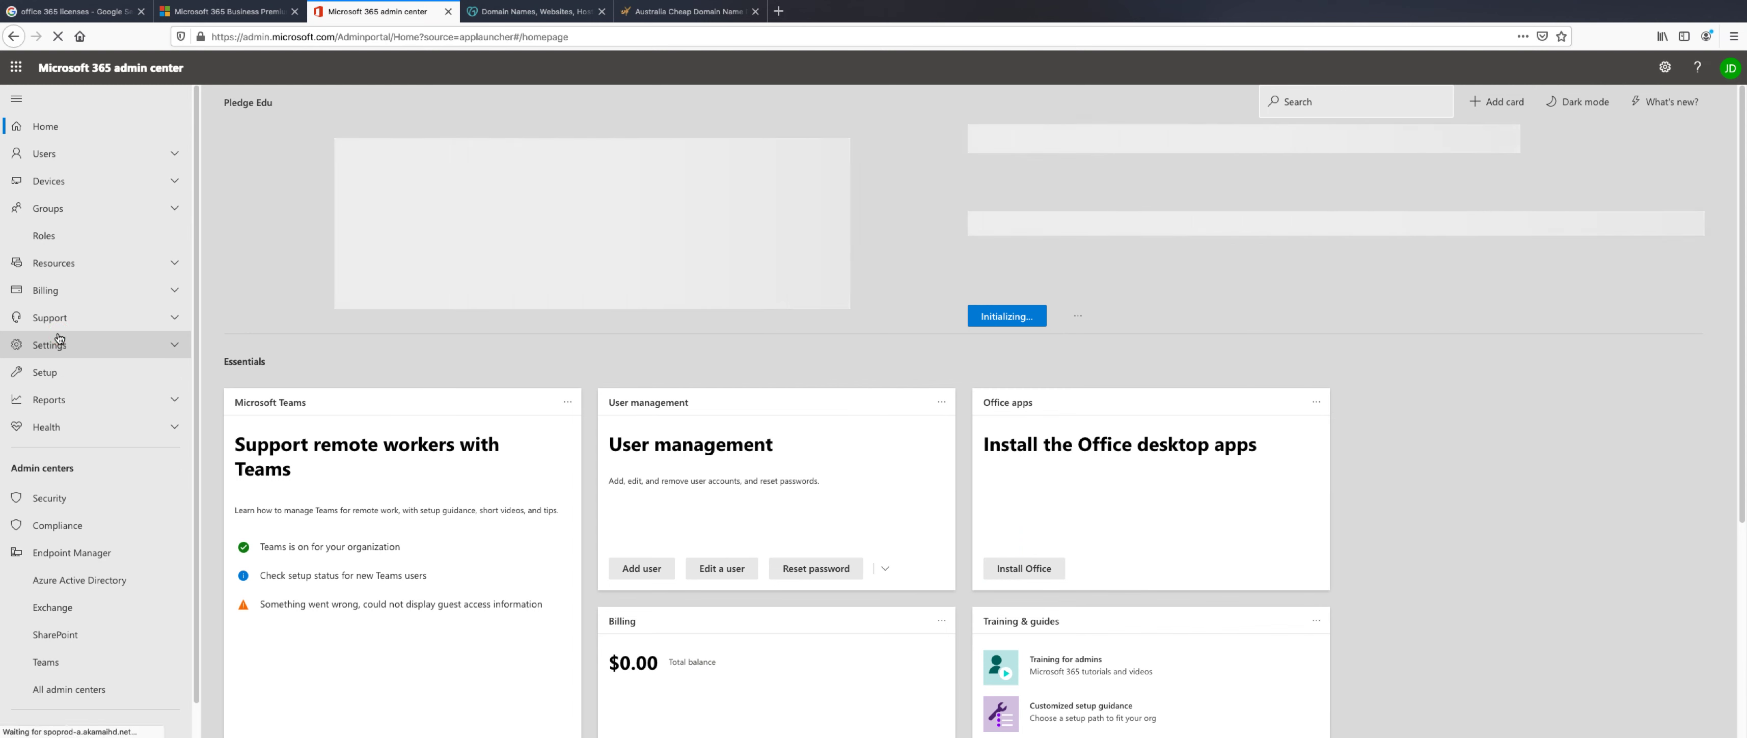
scroll(64, 407, "down", 1)
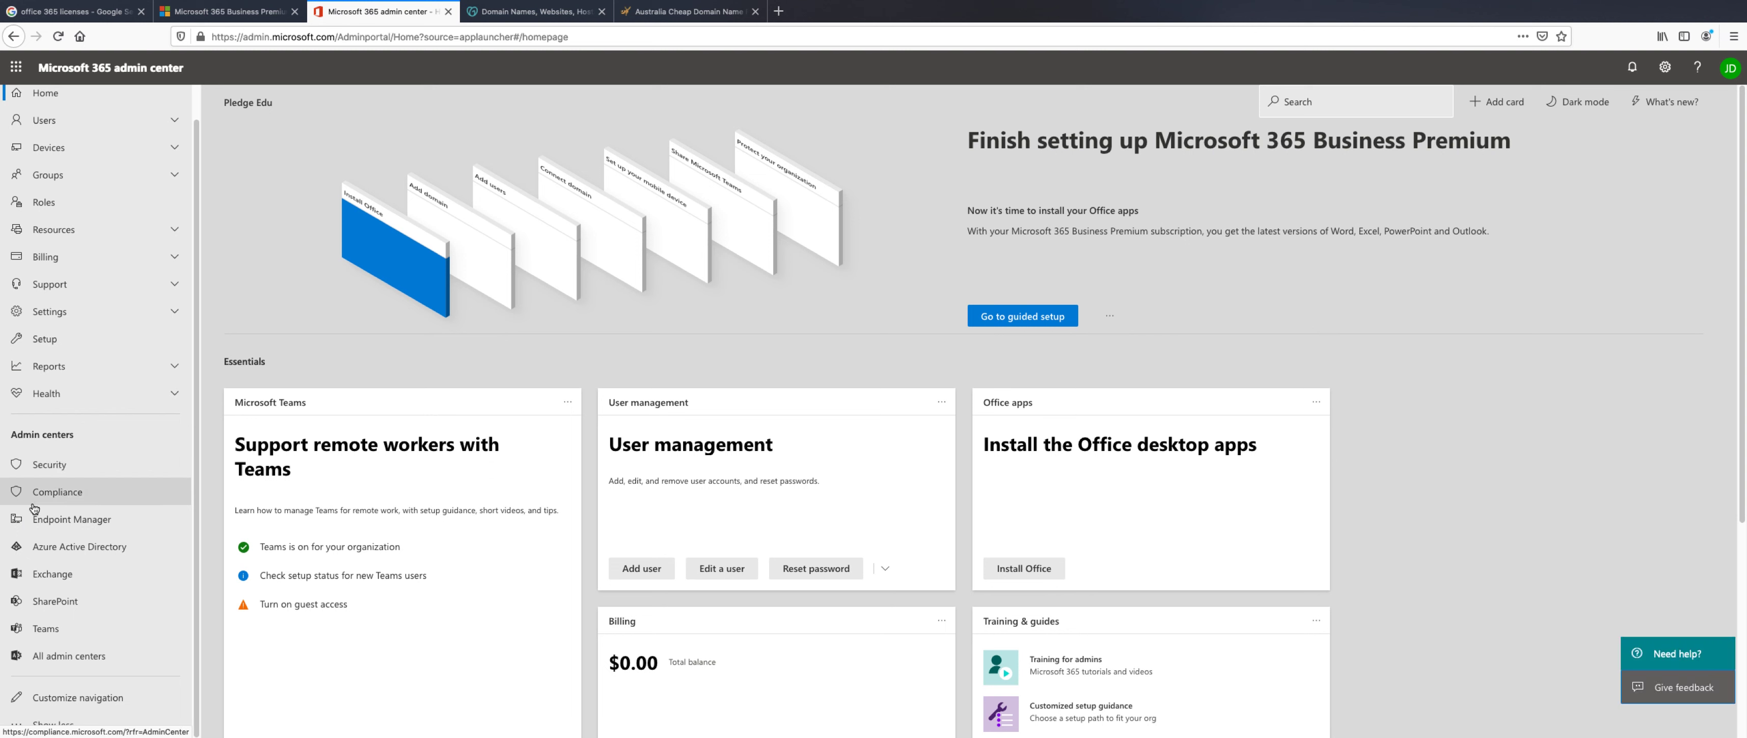
right_click(51, 466)
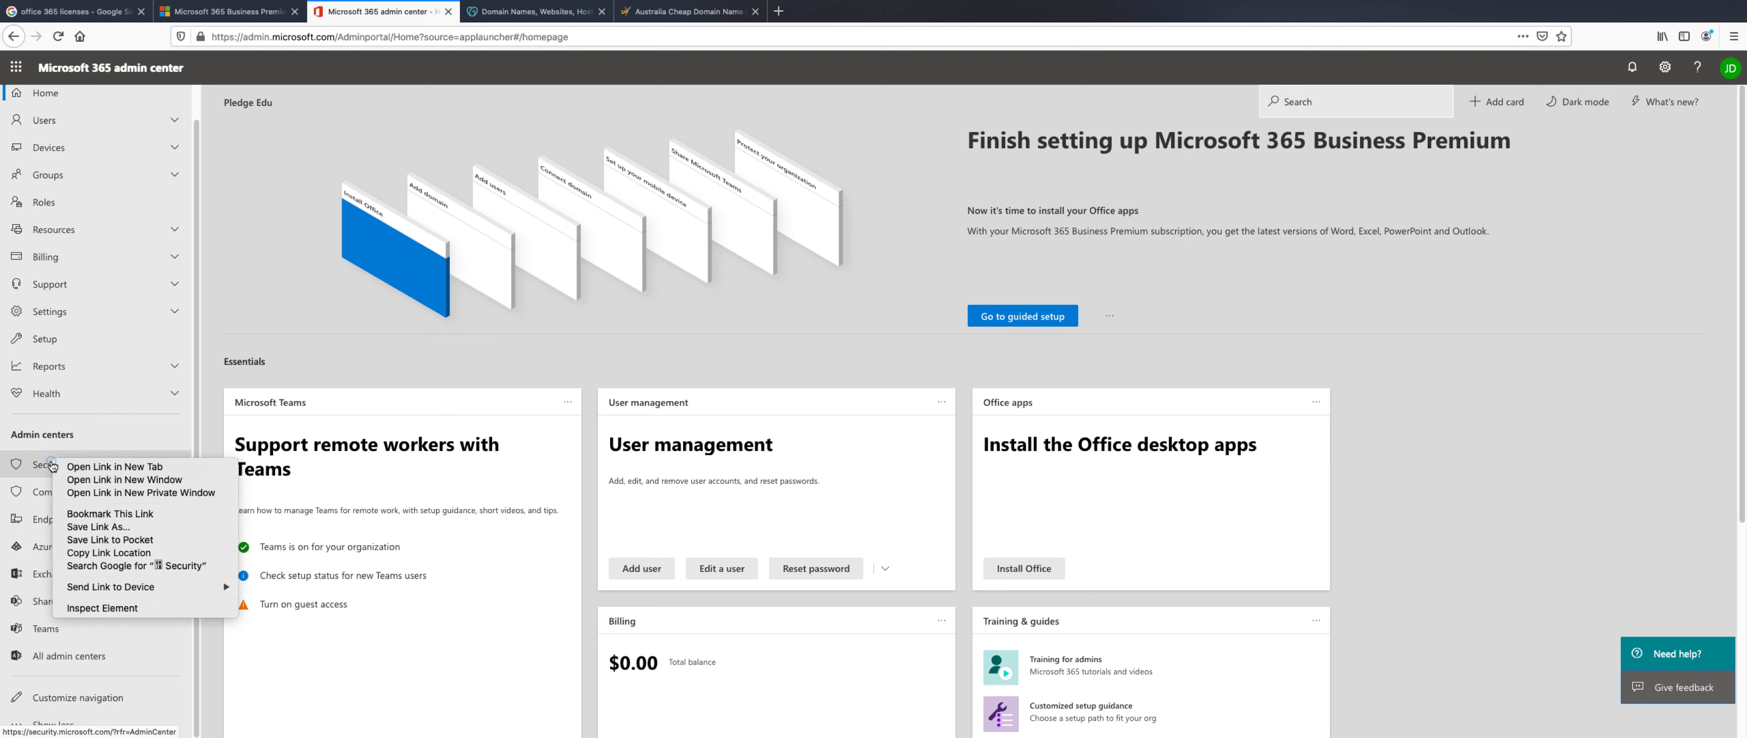
left_click(56, 463)
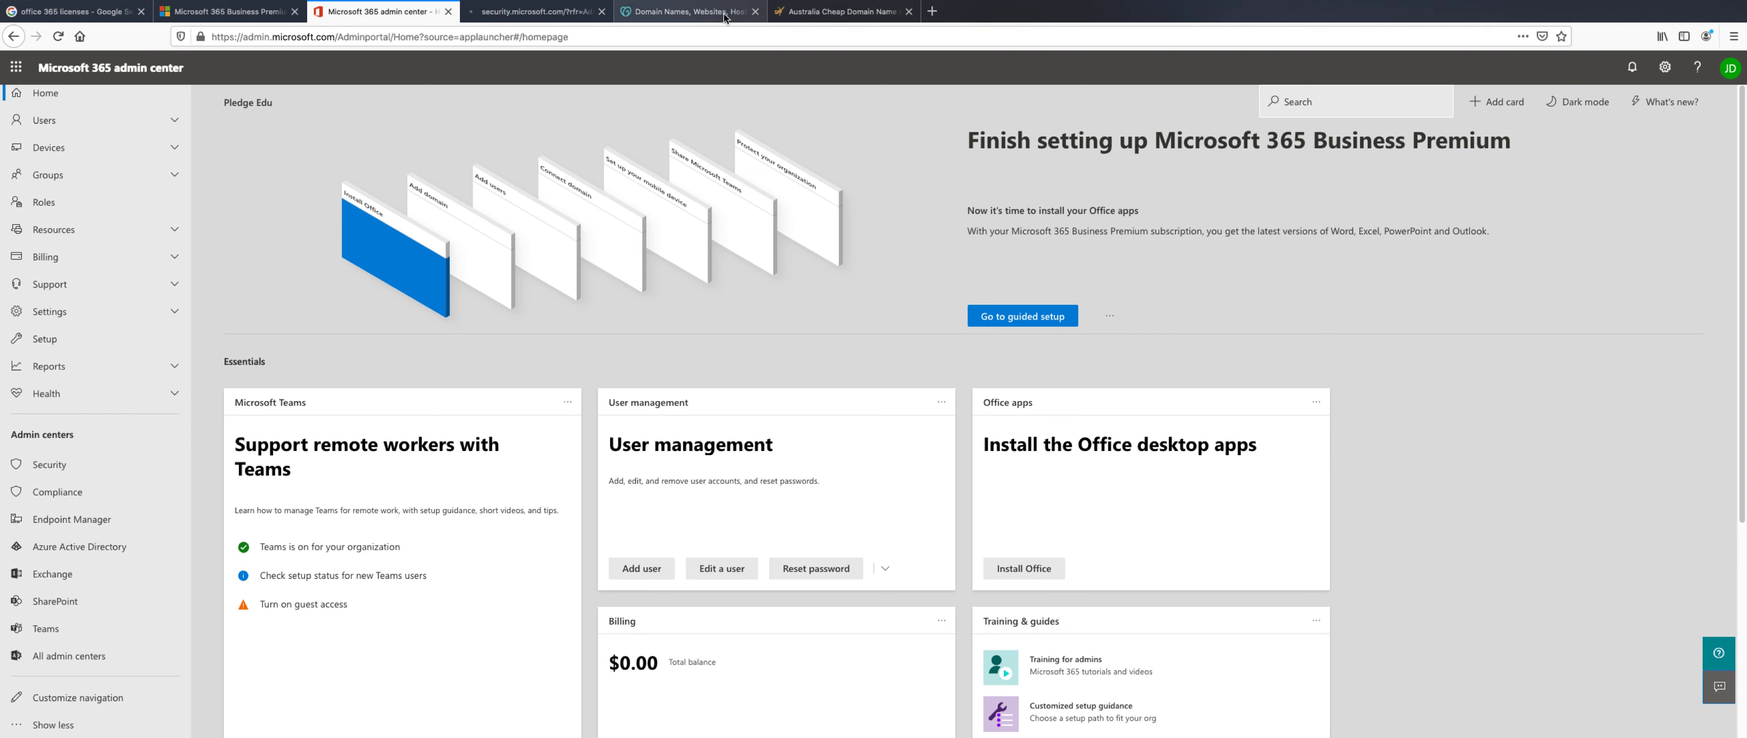
Close the two domain-name tabs and switch to the Security & Compliance tab.
left_click(755, 11)
left_click(755, 12)
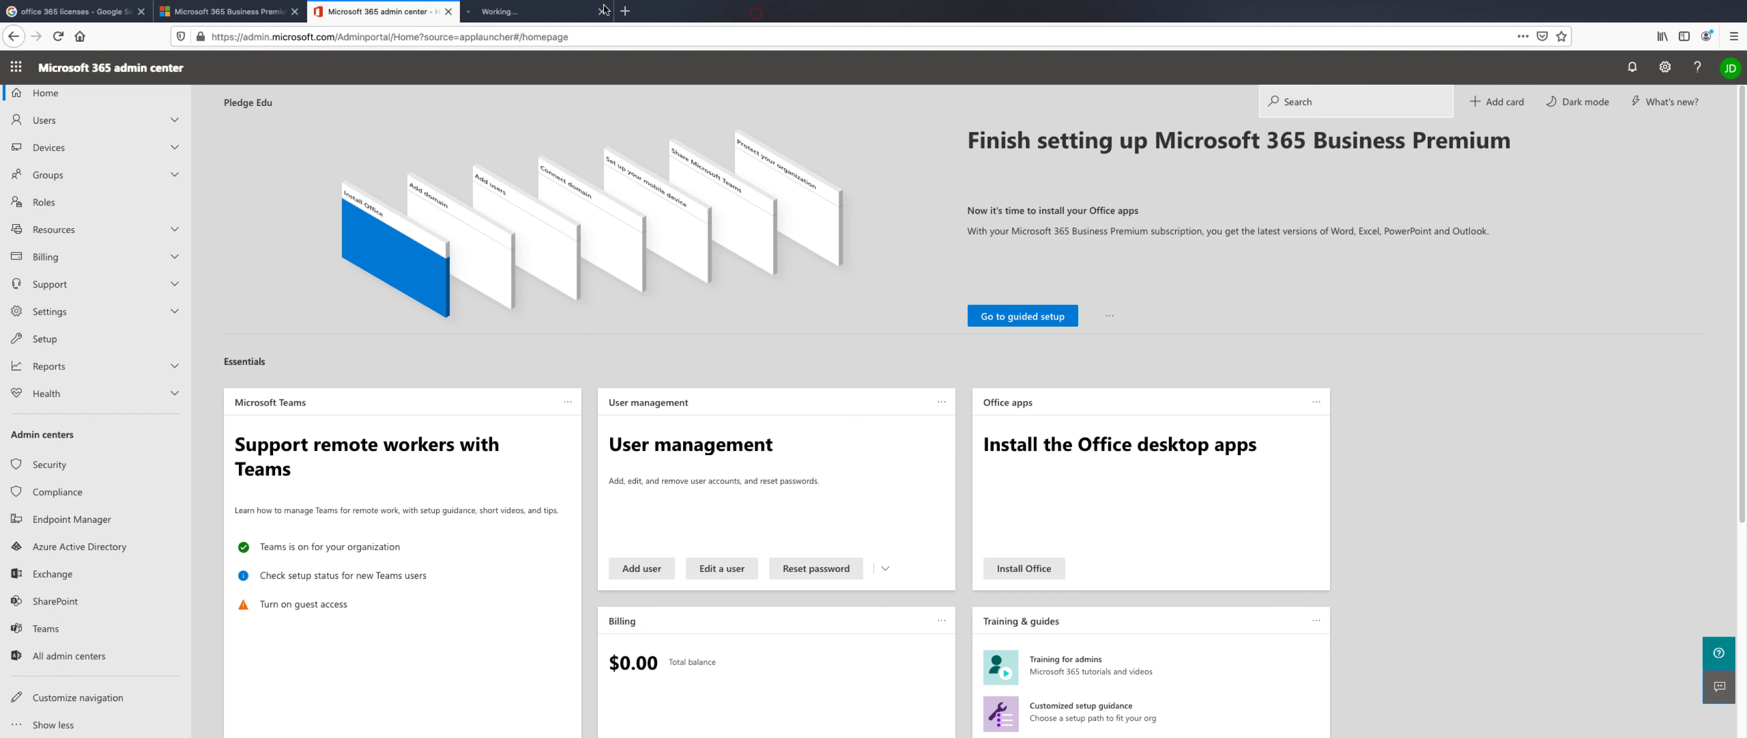
left_click(516, 12)
left_click(329, 11)
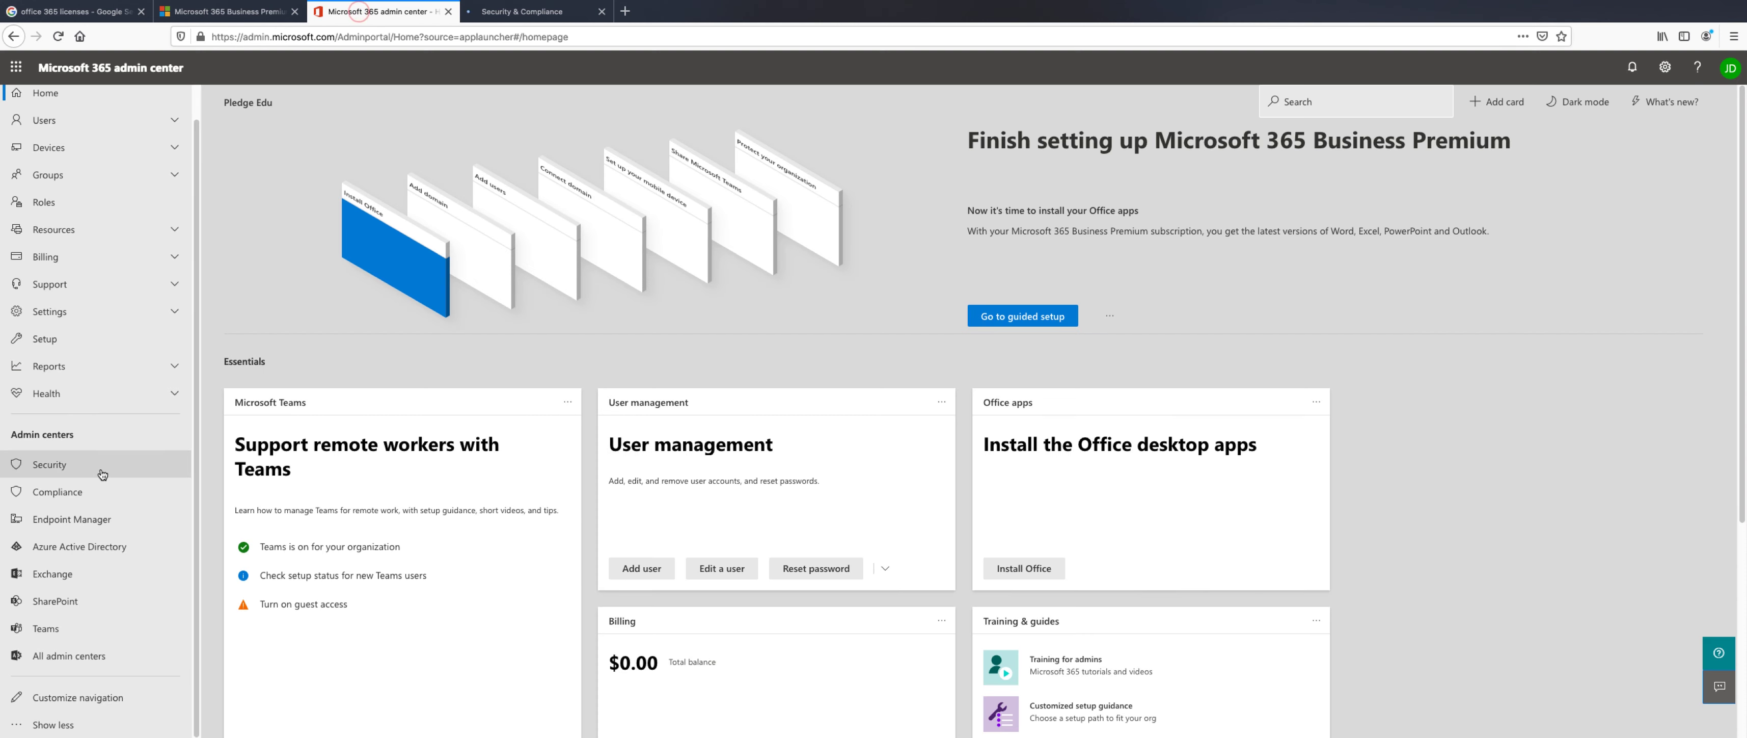
left_click(539, 14)
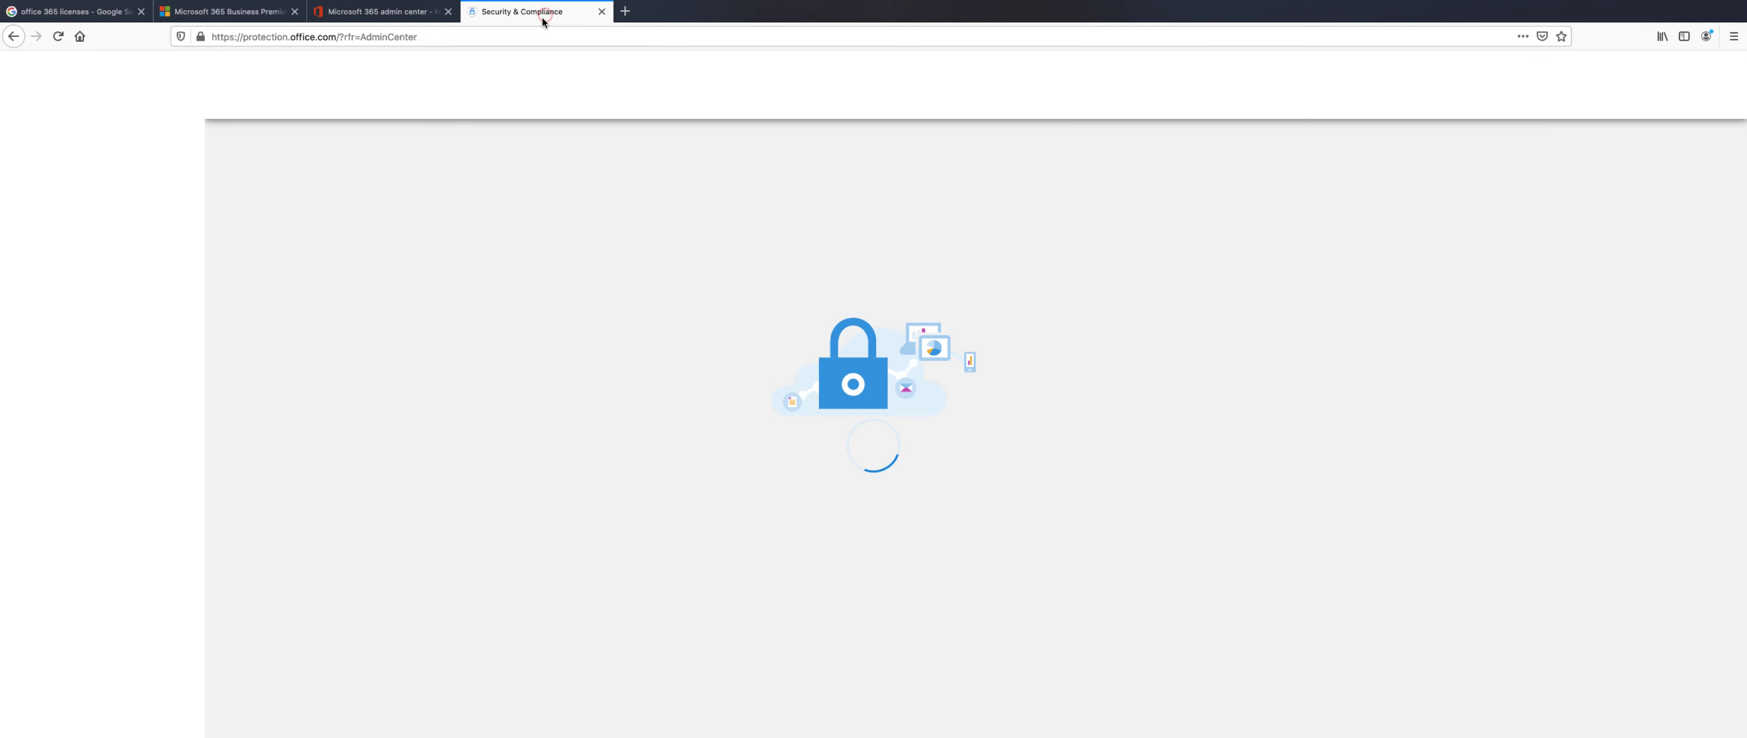
In Security & Compliance, expand Alerts, view alerts, then show the 12 Alert policies.
left_click(399, 14)
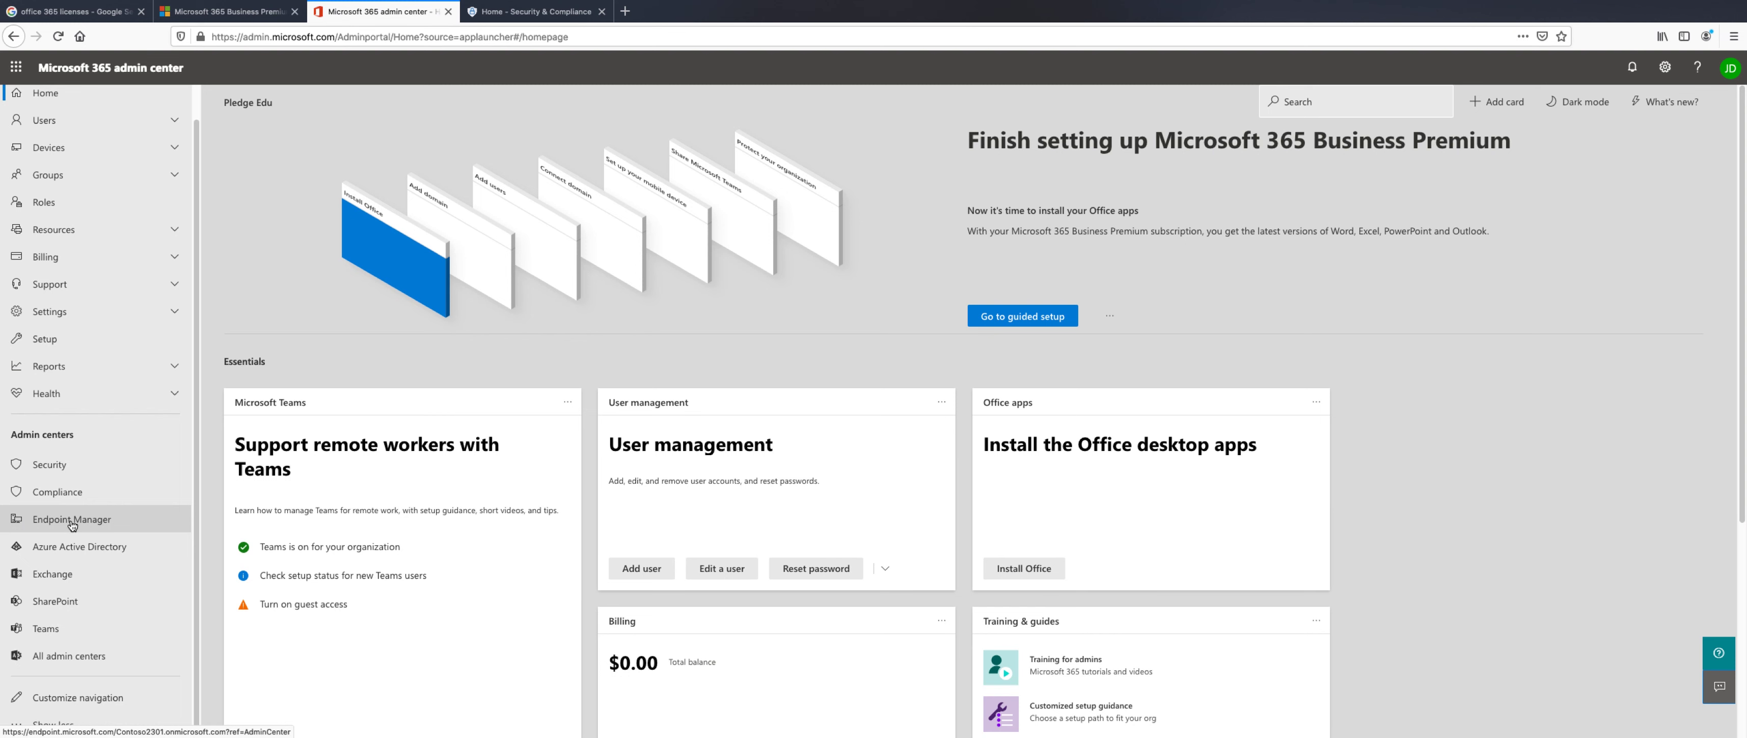
left_click(483, 13)
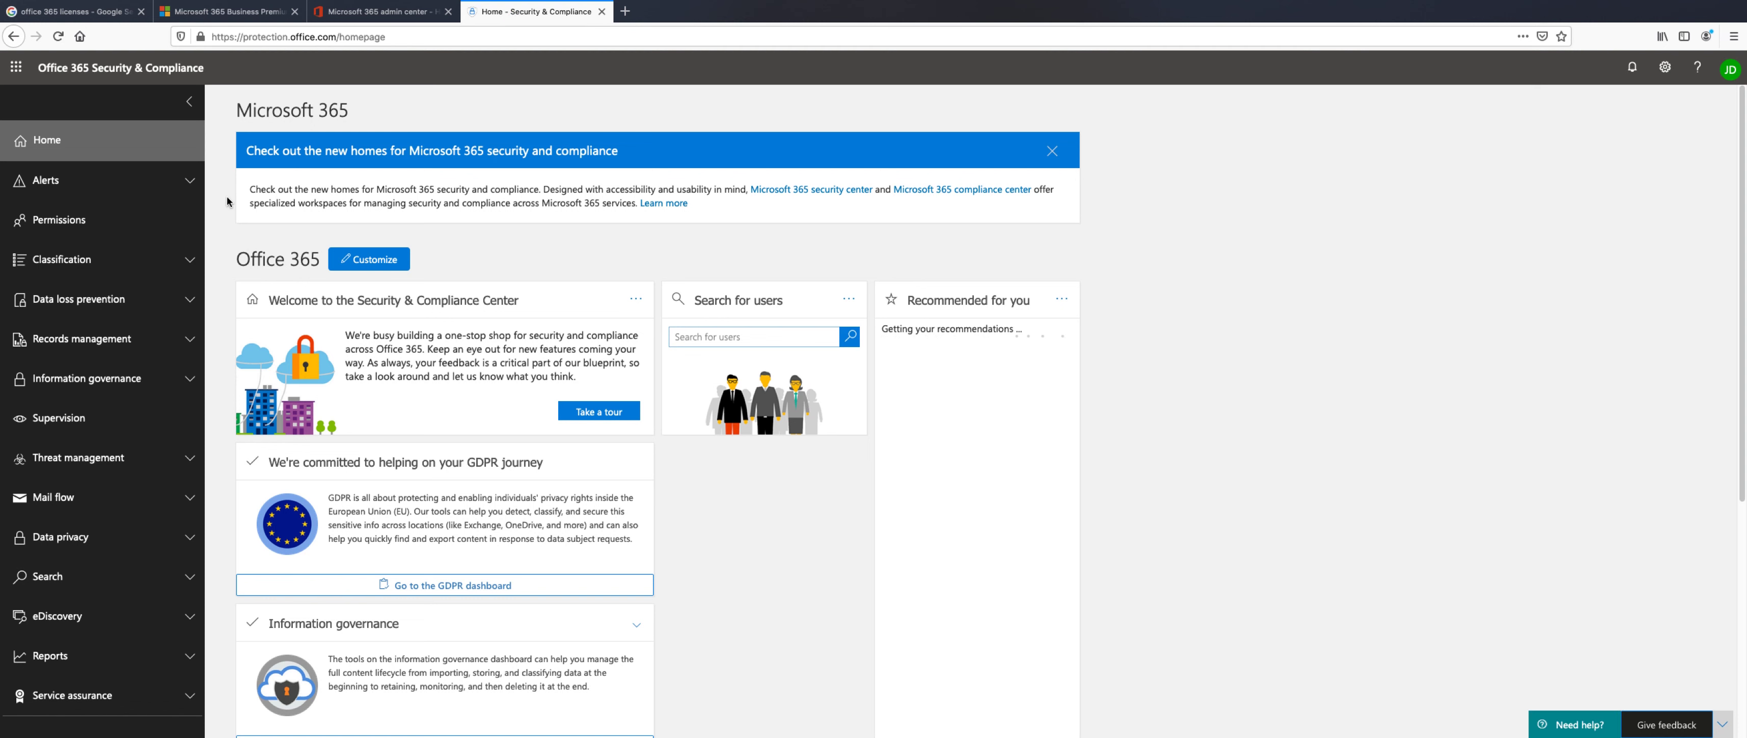
left_click(183, 187)
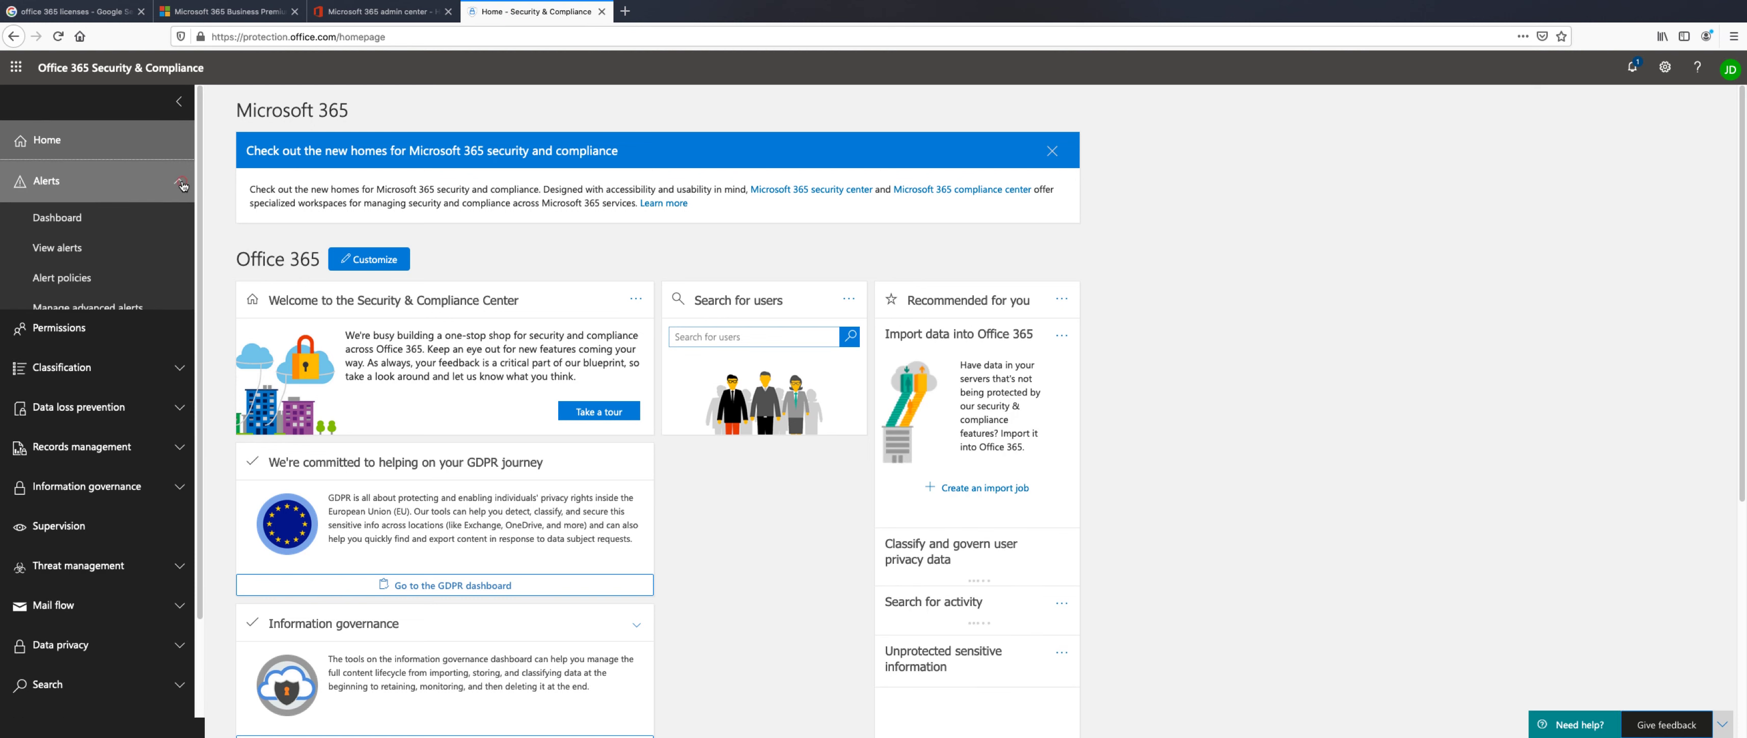
left_click(61, 251)
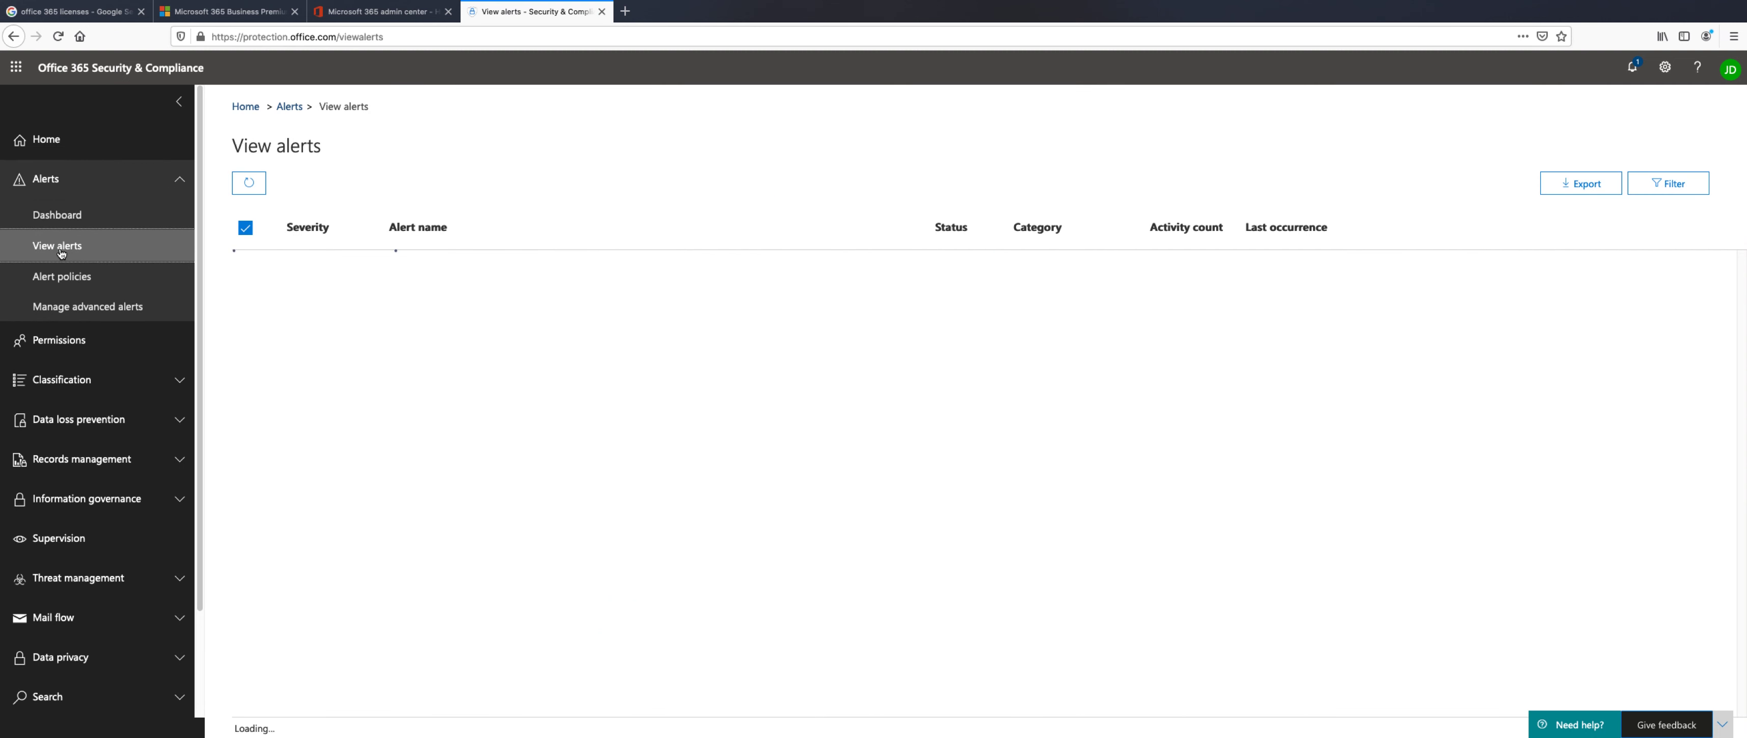
left_click(70, 283)
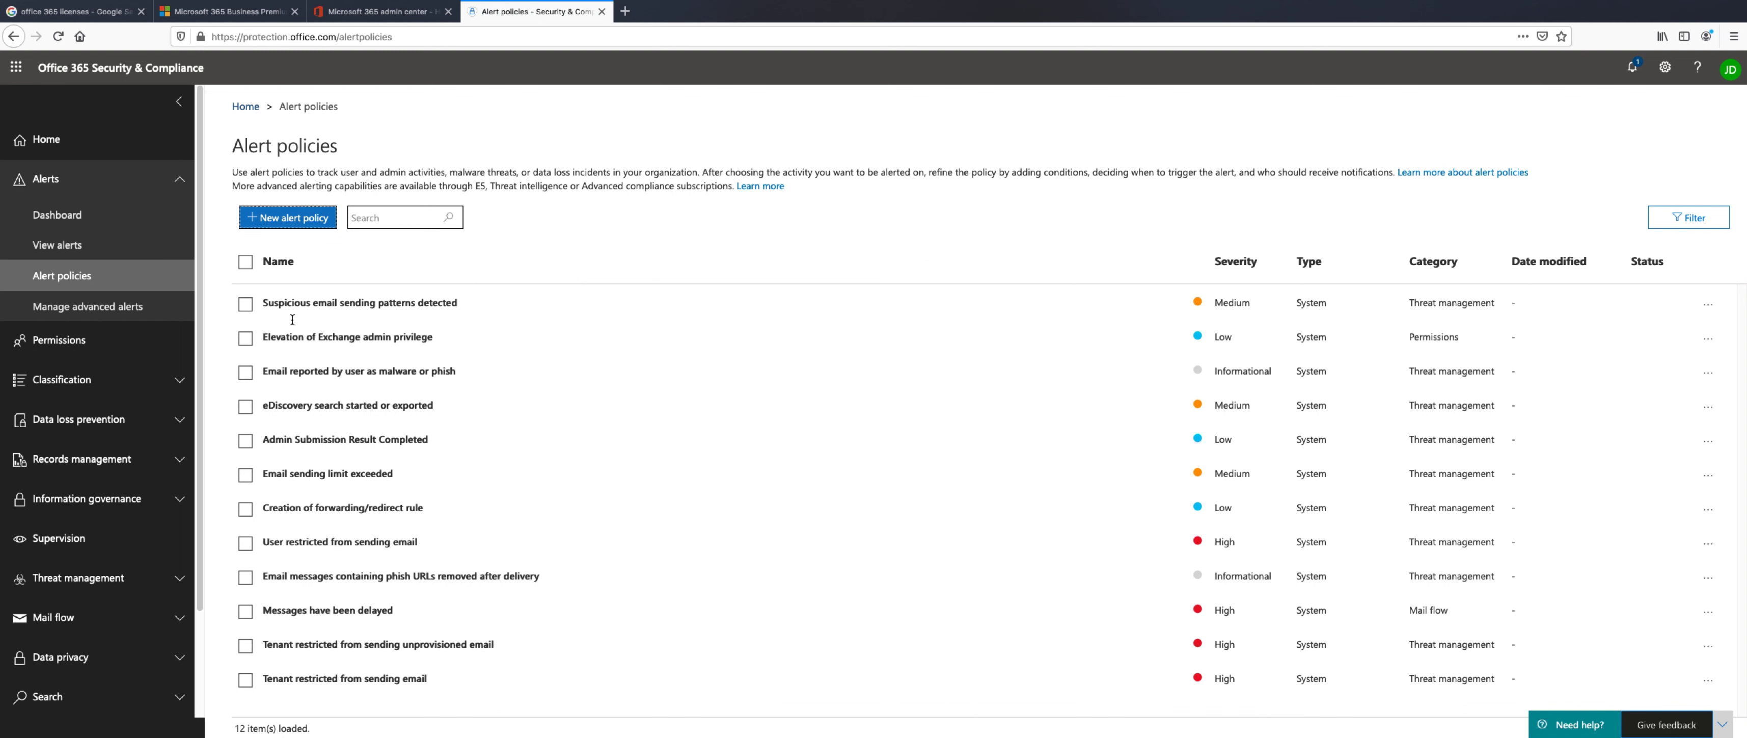
Inspect the Suspicious email sending patterns detected policy details, then close them.
left_click(298, 302)
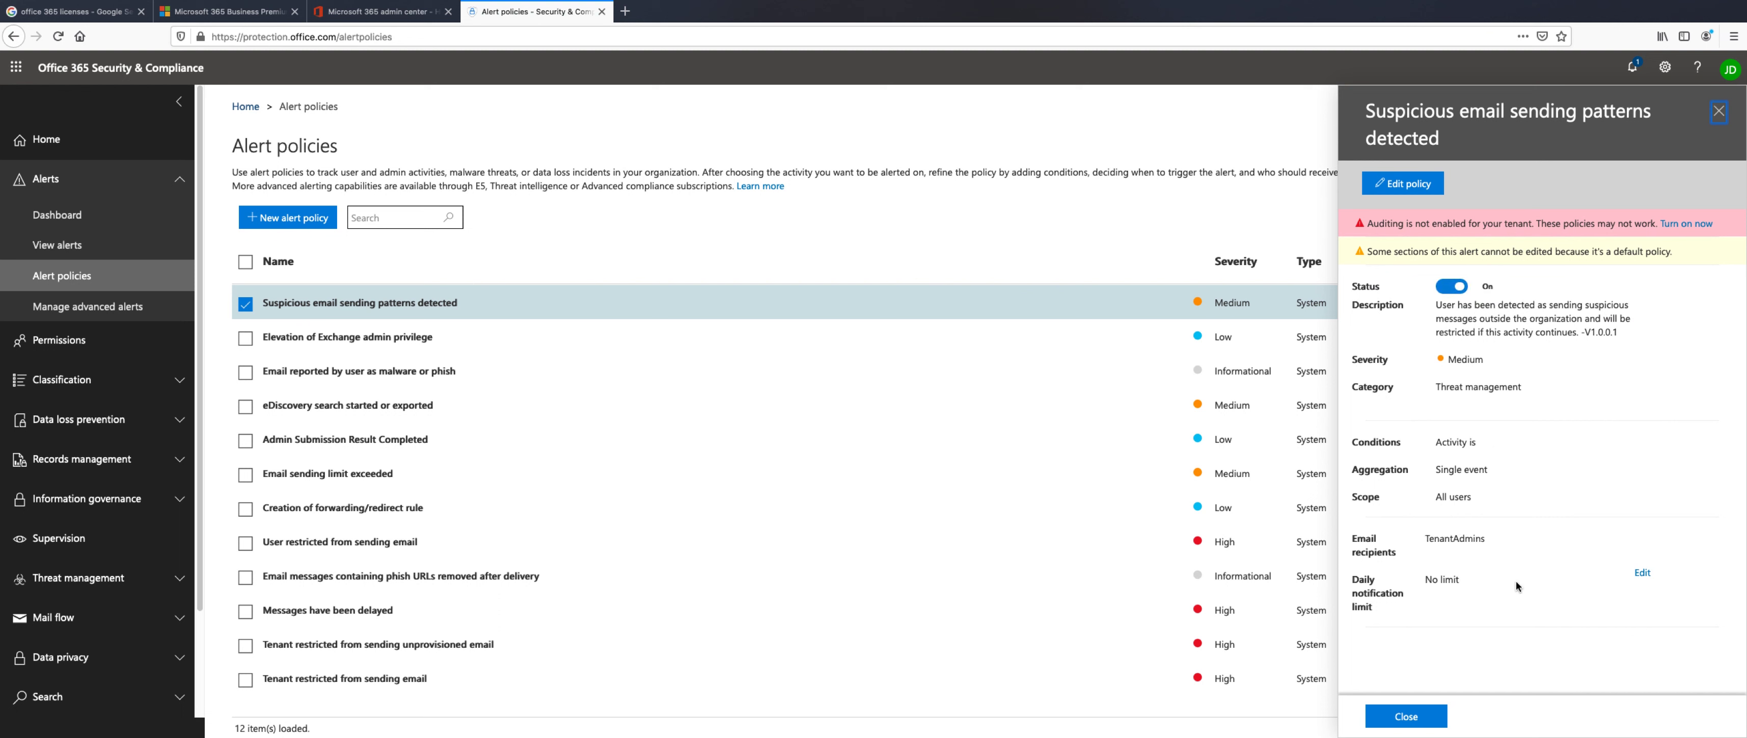
left_click(1641, 573)
left_click(1718, 111)
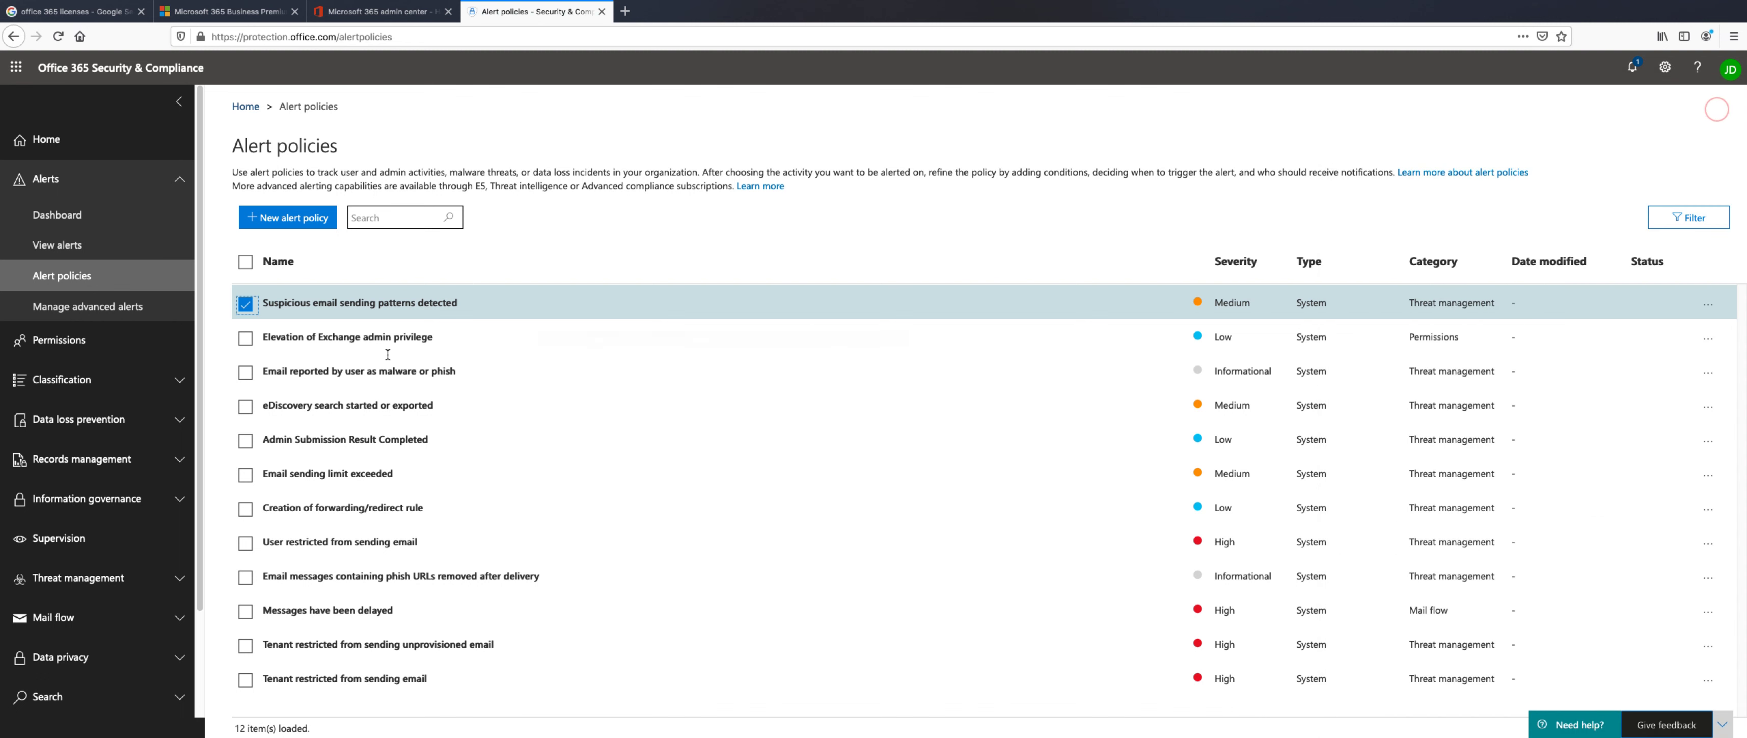
Start 'My alert policy' with Medium severity and Data loss prevention category, then discard it.
left_click(301, 218)
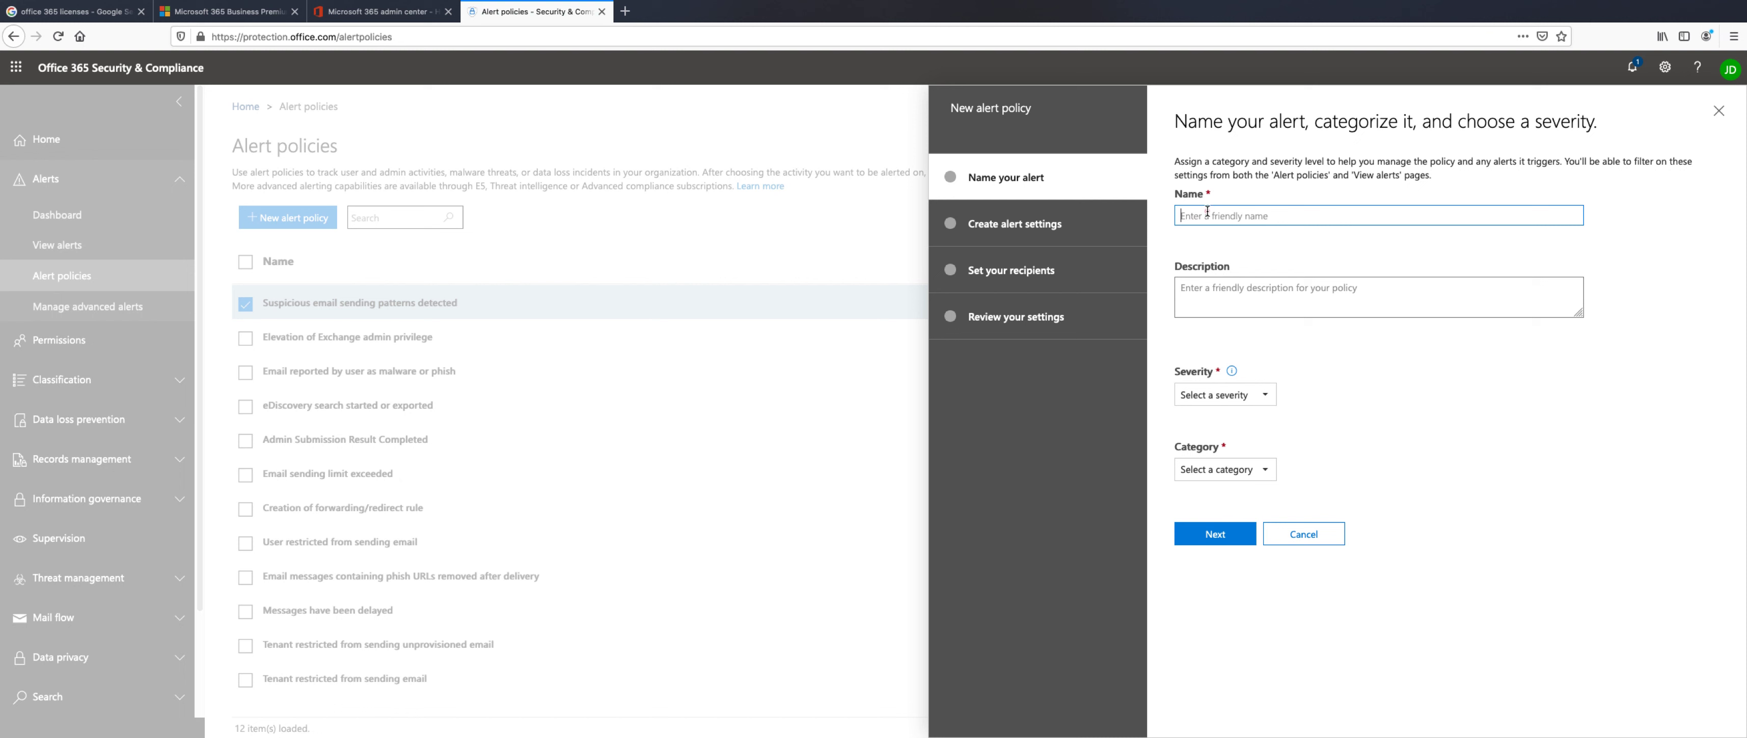
type("My alert")
left_click(1225, 395)
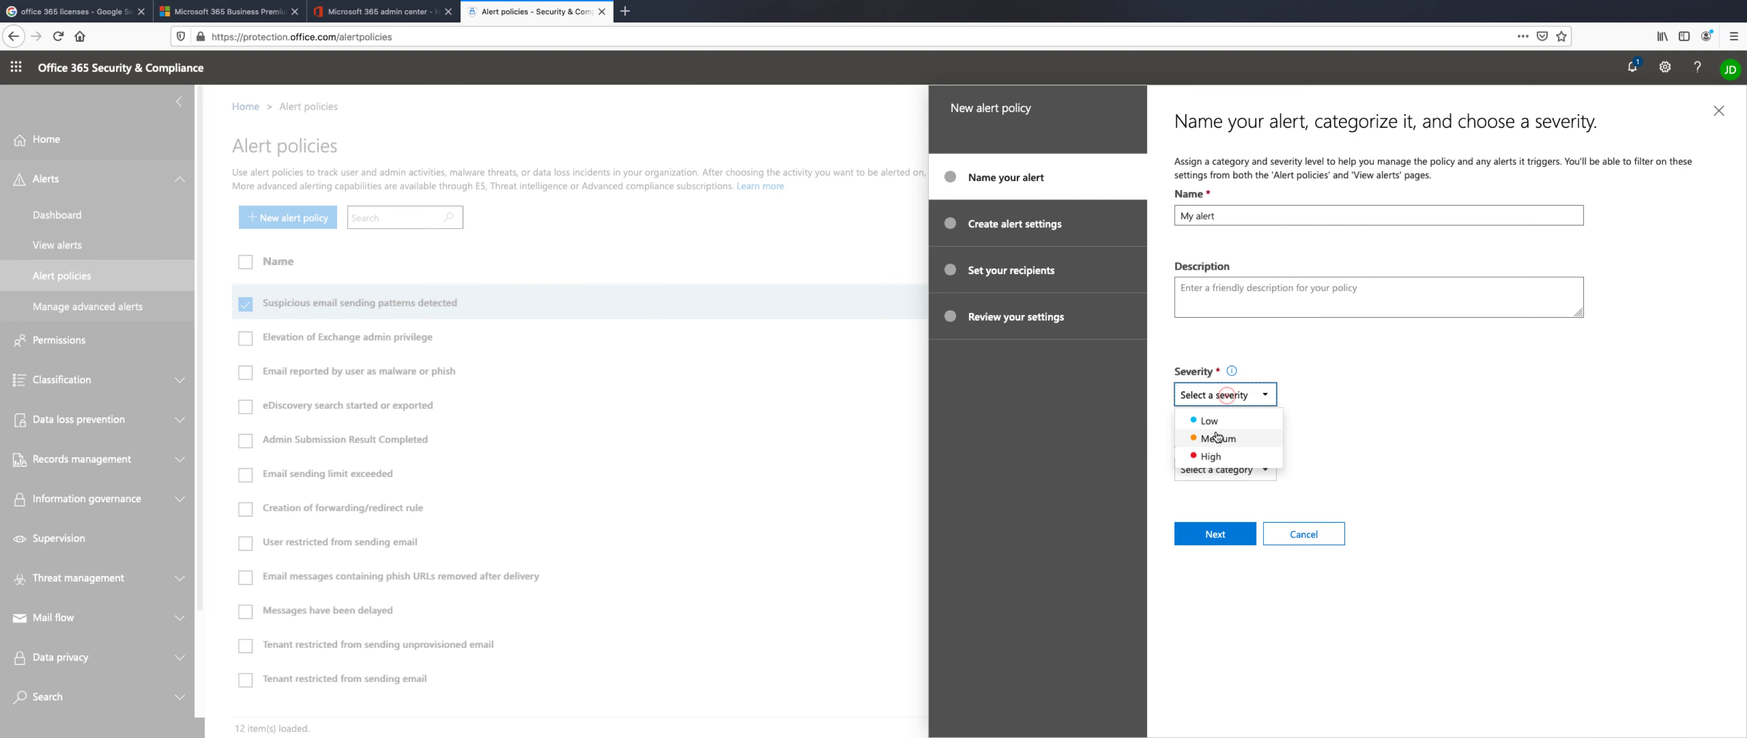
left_click(1216, 432)
left_click(1225, 467)
left_click(1219, 493)
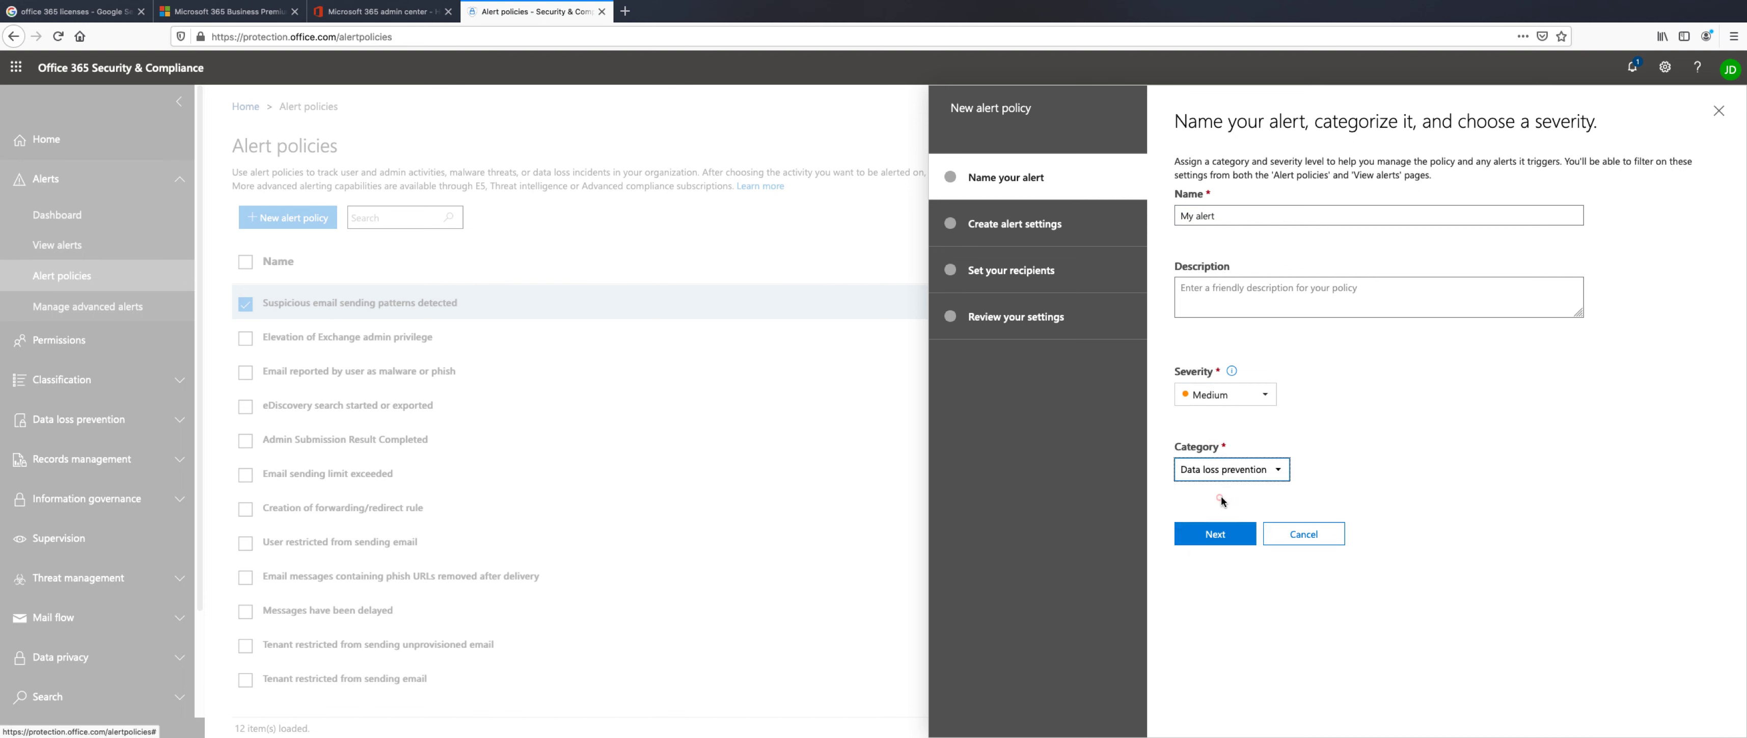
left_click(1214, 535)
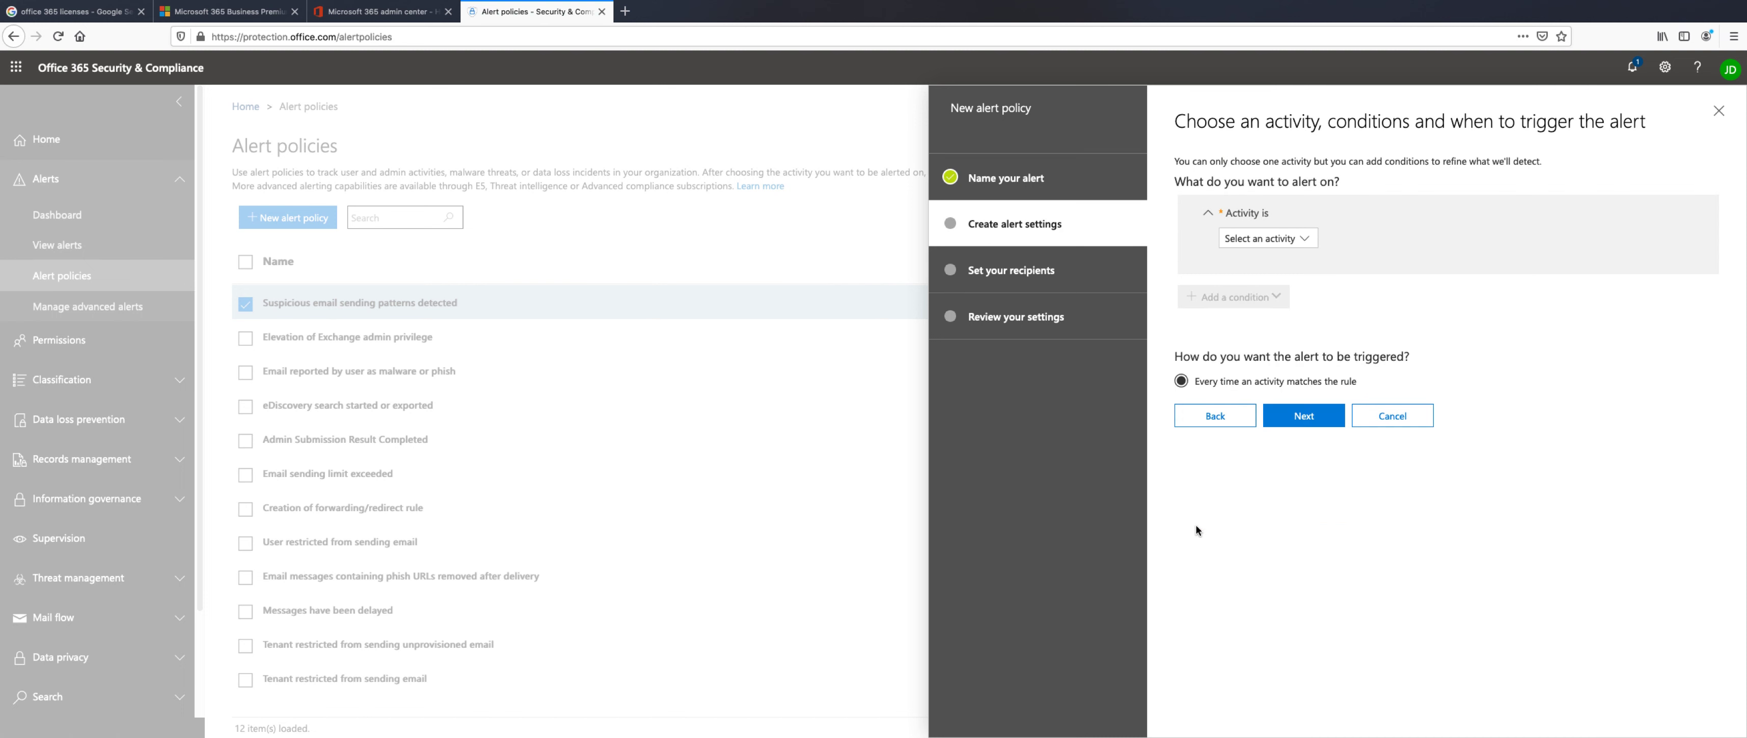
left_click(1304, 242)
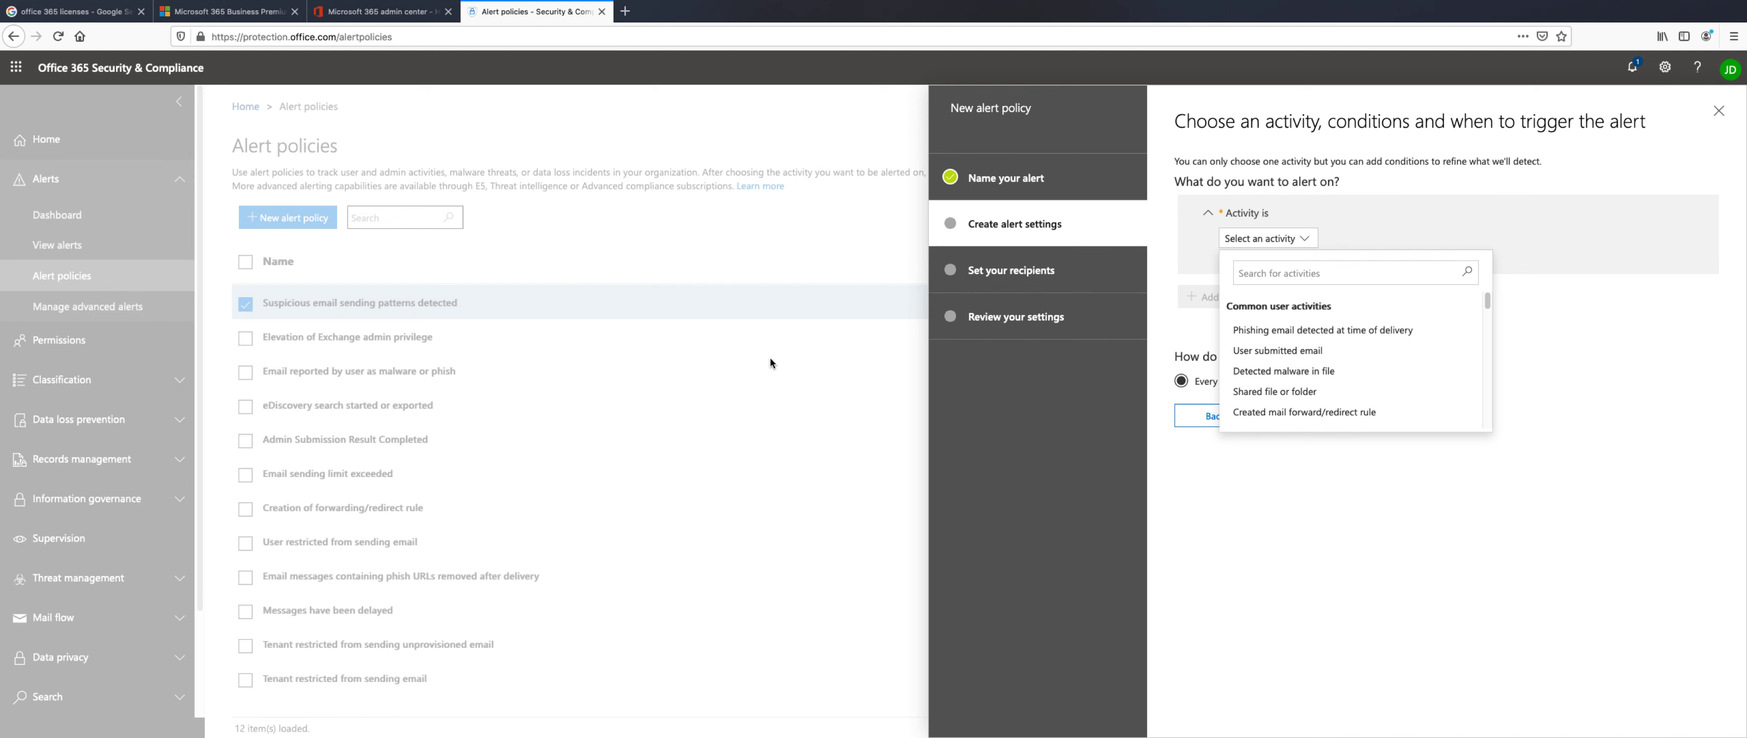
left_click(1719, 113)
left_click(704, 449)
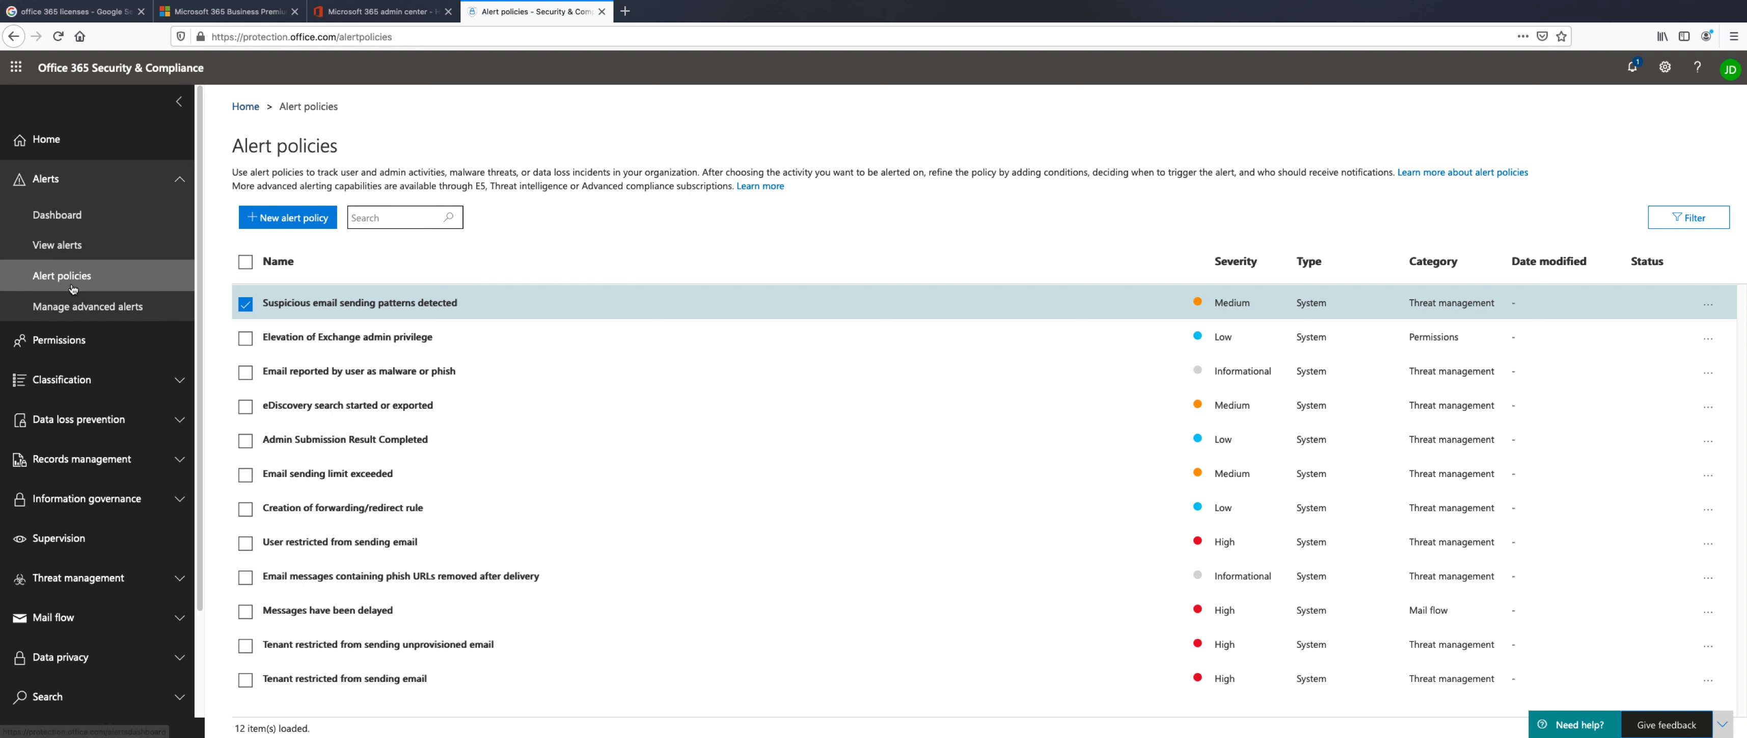
Open Permissions and scroll the 22 role groups, including eDiscovery Manager and Global Reader.
left_click(62, 342)
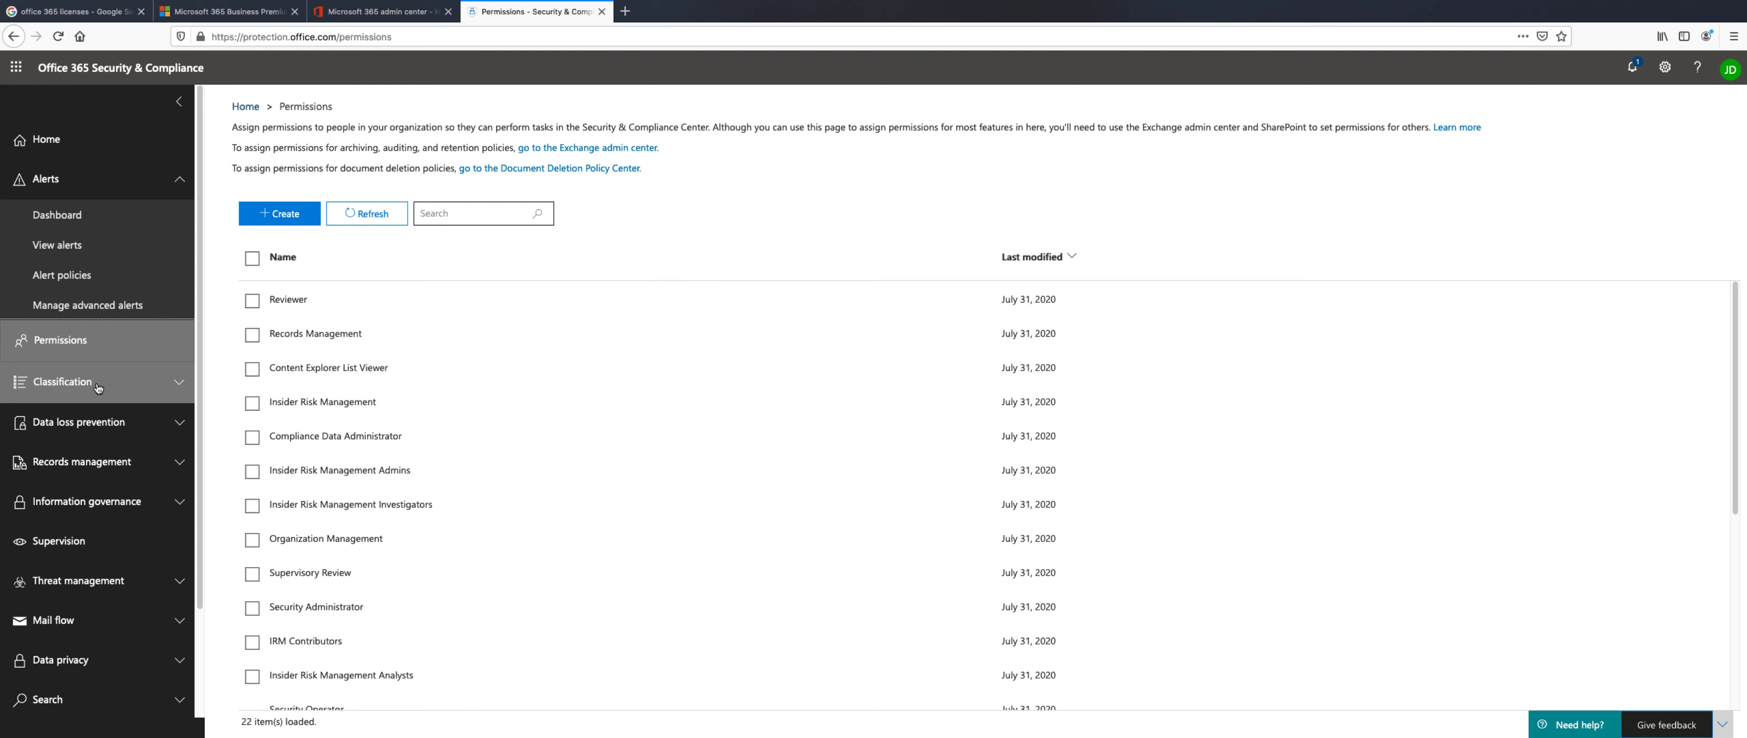
scroll(321, 532, "down", 5)
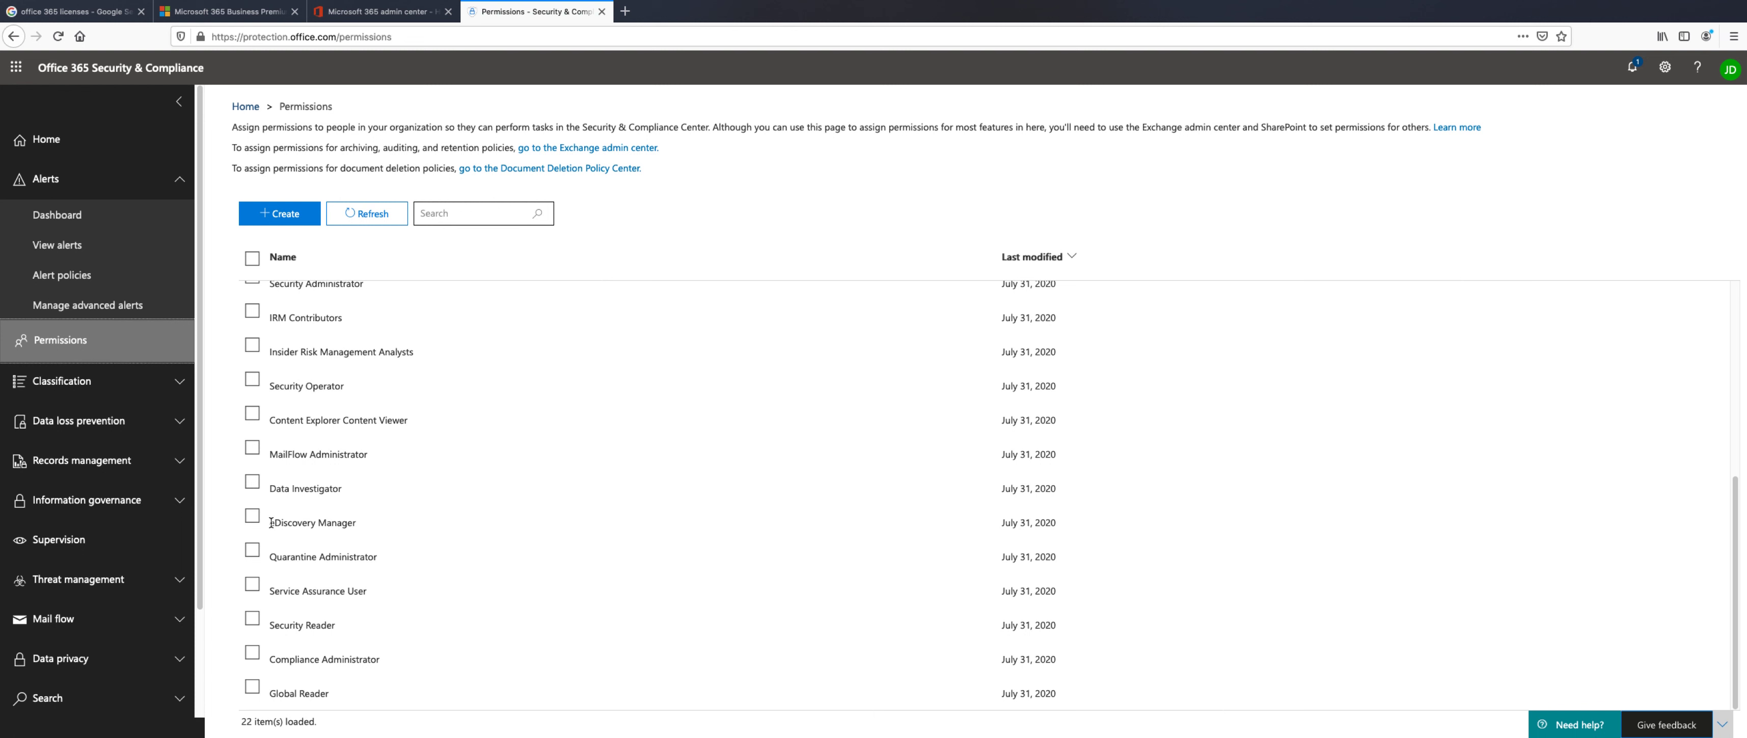
Open the eDiscovery Manager role group and start editing its eDiscovery Administrators.
left_click(252, 516)
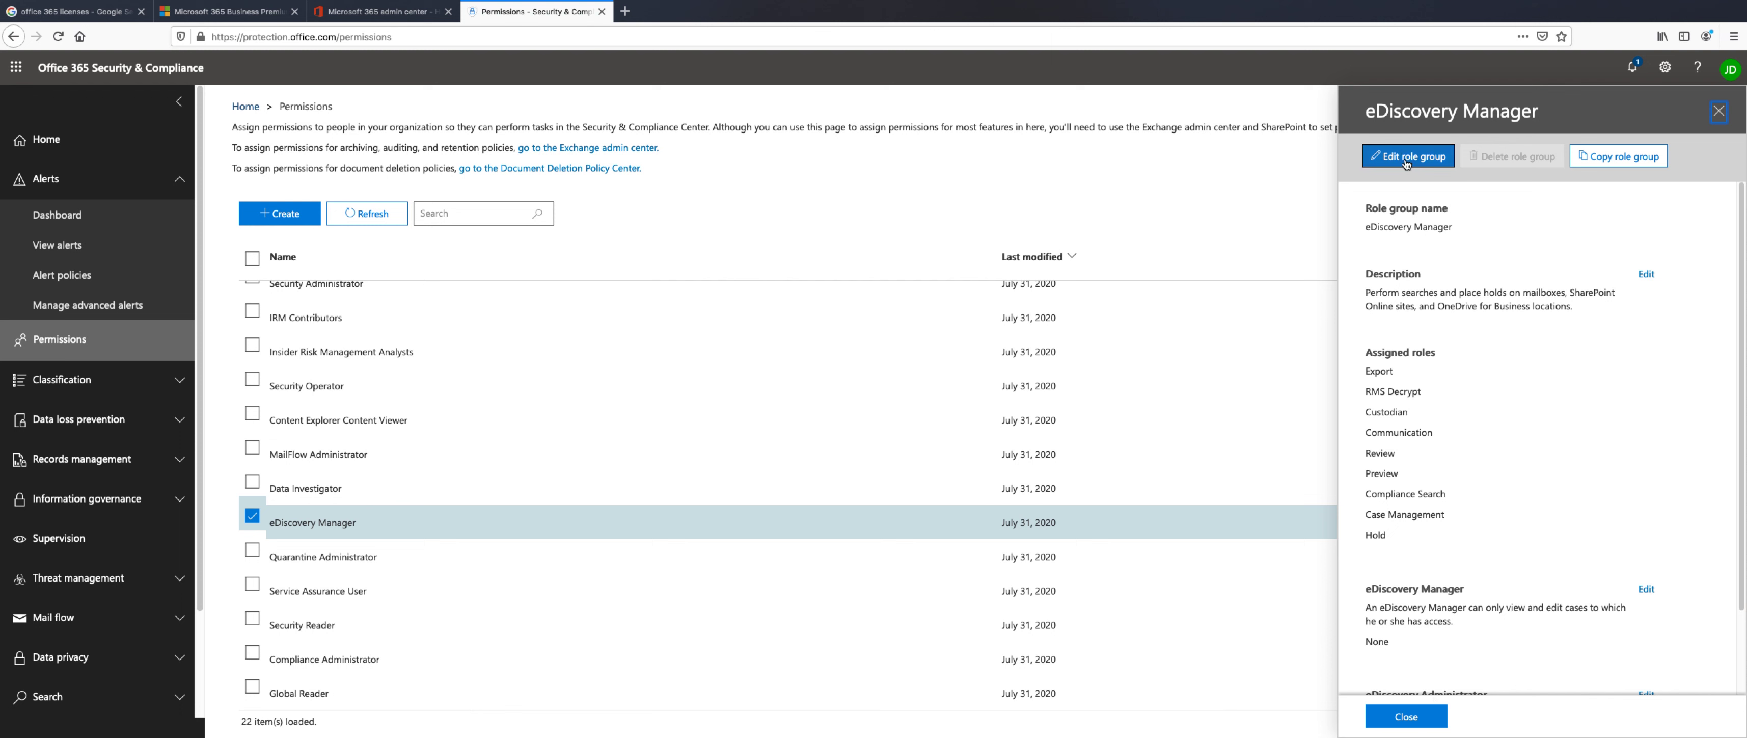
scroll(1465, 444, "down", 3)
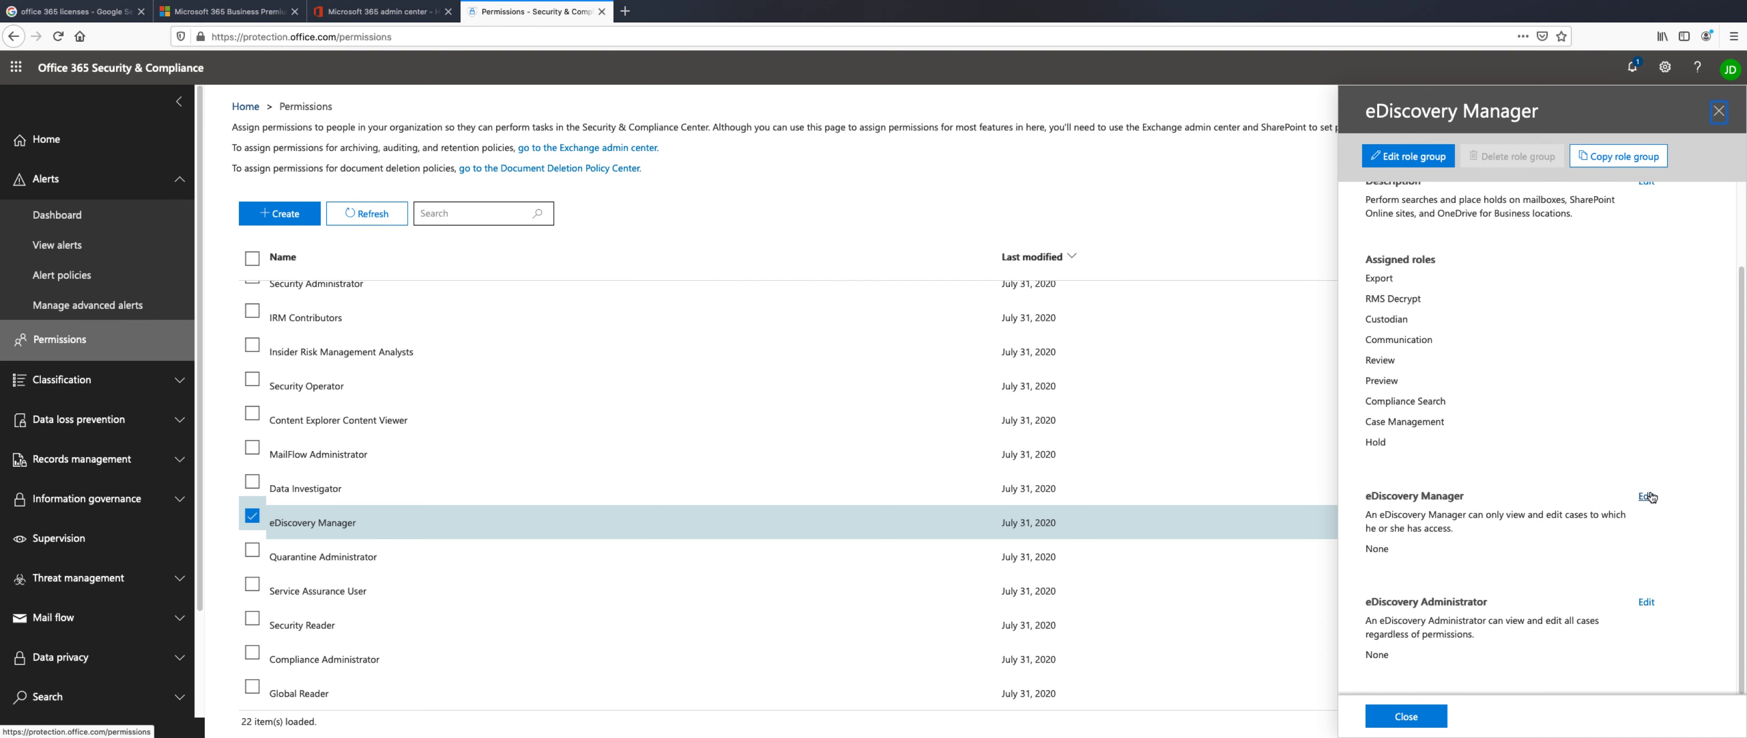
left_click(1646, 603)
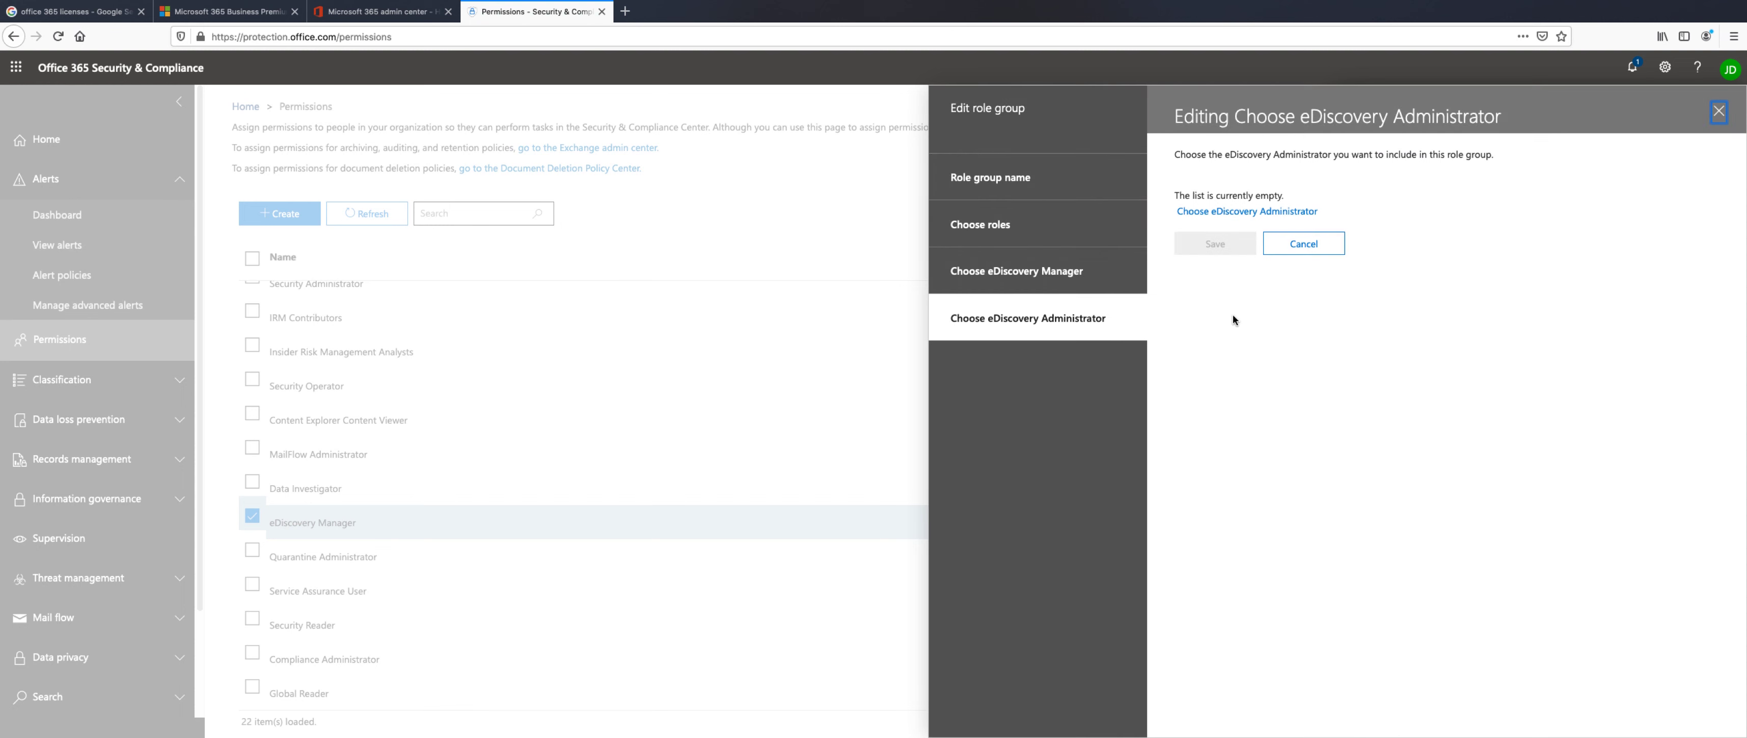
left_click(1222, 212)
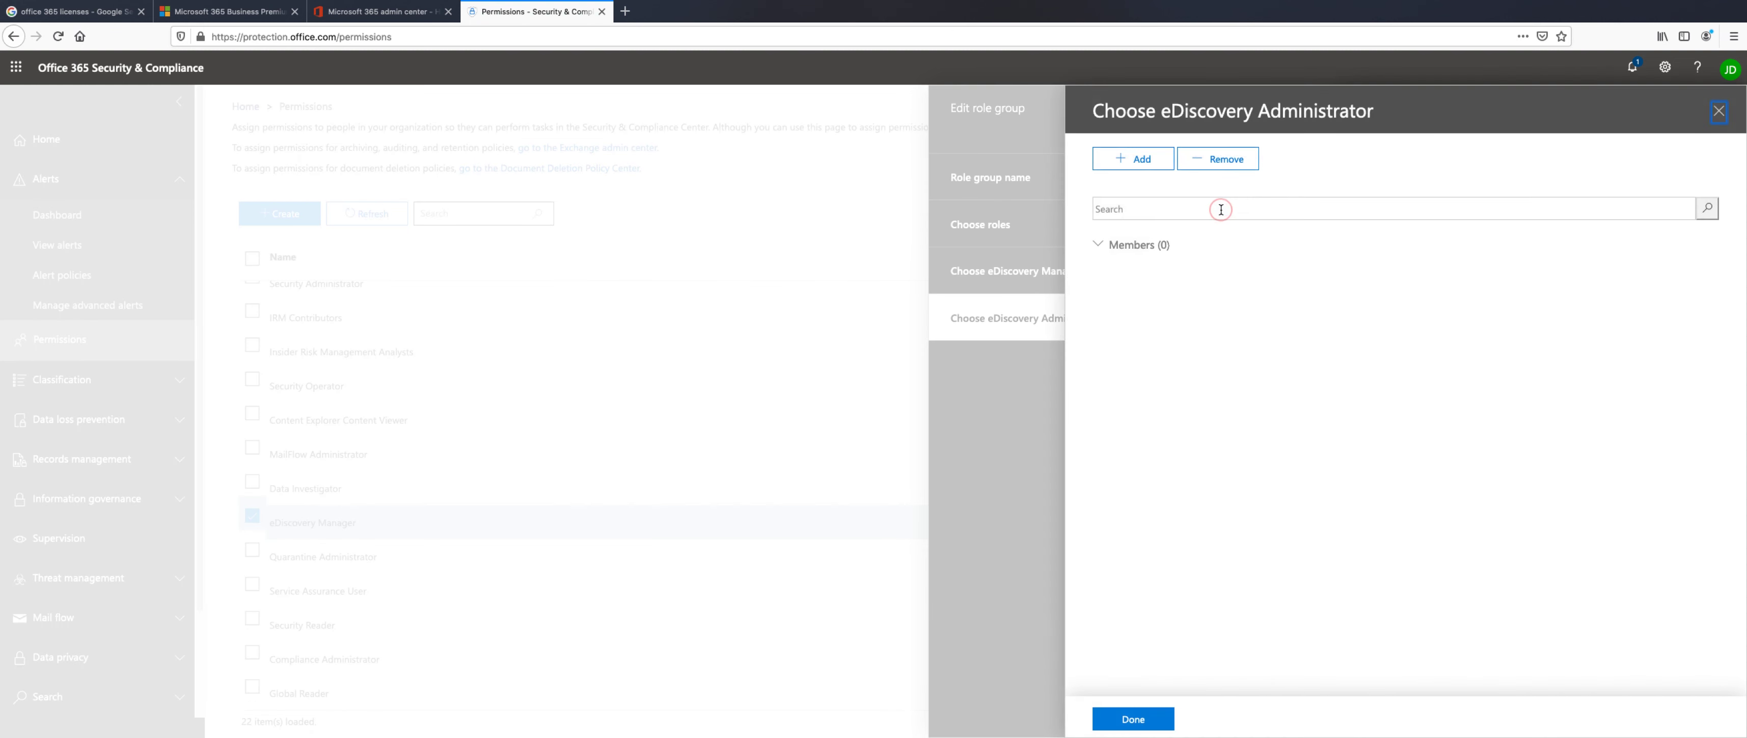
Search for and add the tenant admin user as eDiscovery Administrator, then save the role group.
left_click(1183, 209)
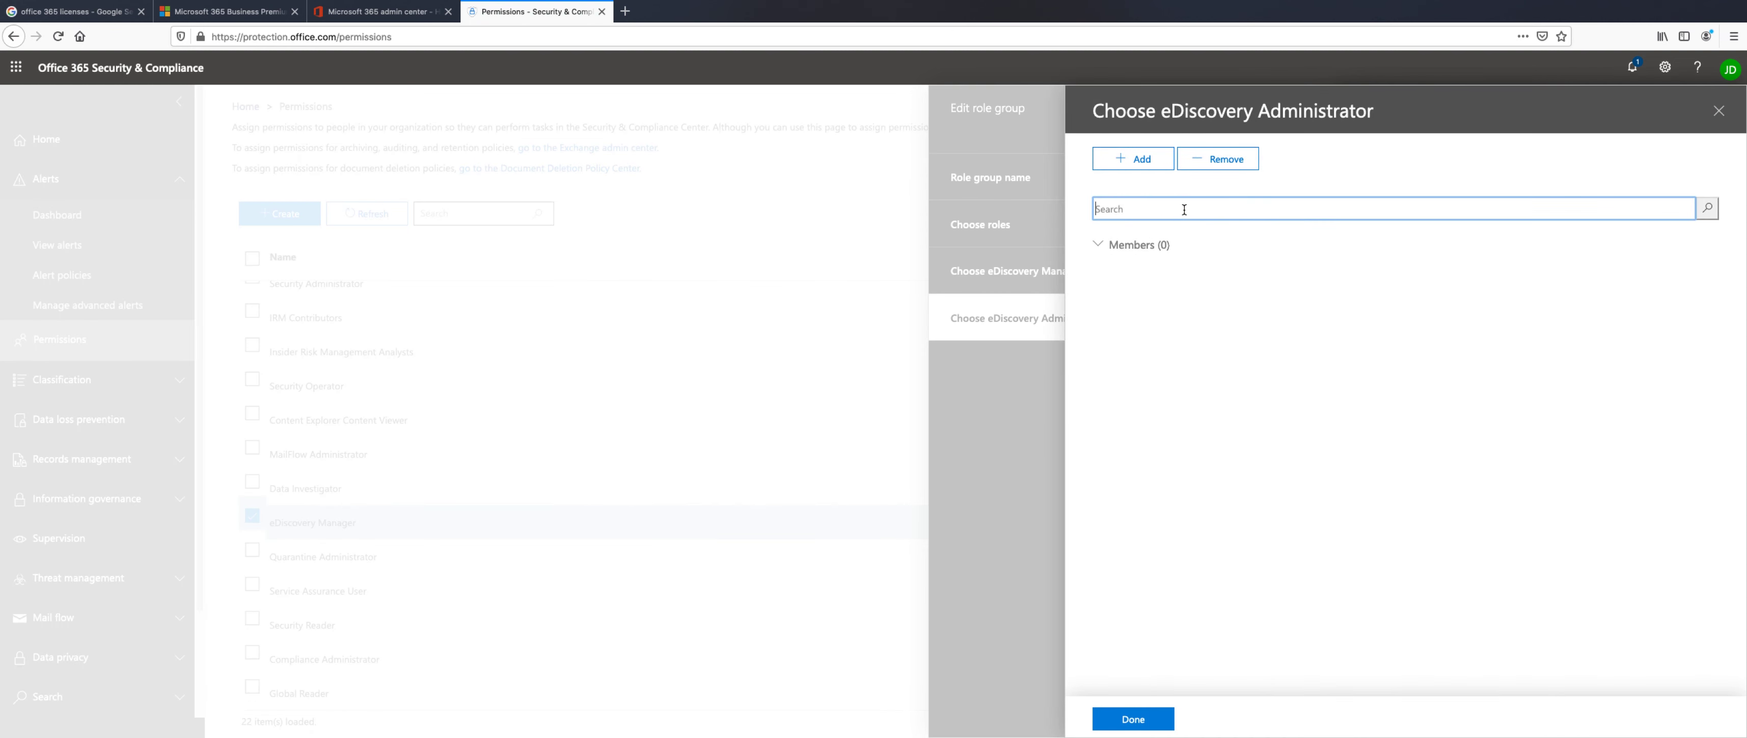
type("tenant")
left_click(1130, 163)
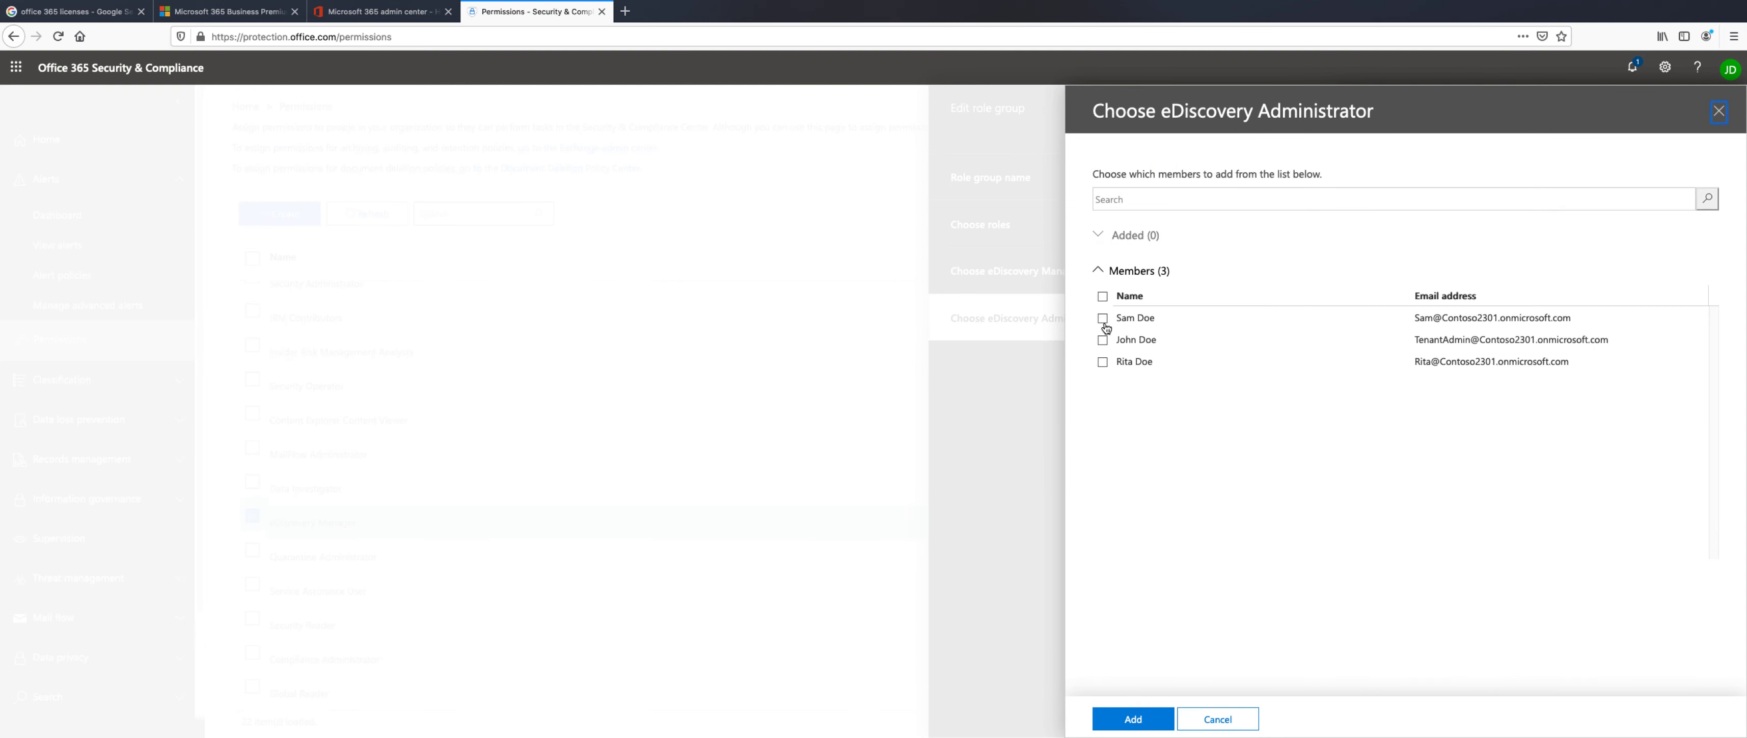
left_click(1102, 318)
left_click(1103, 317)
left_click(1103, 340)
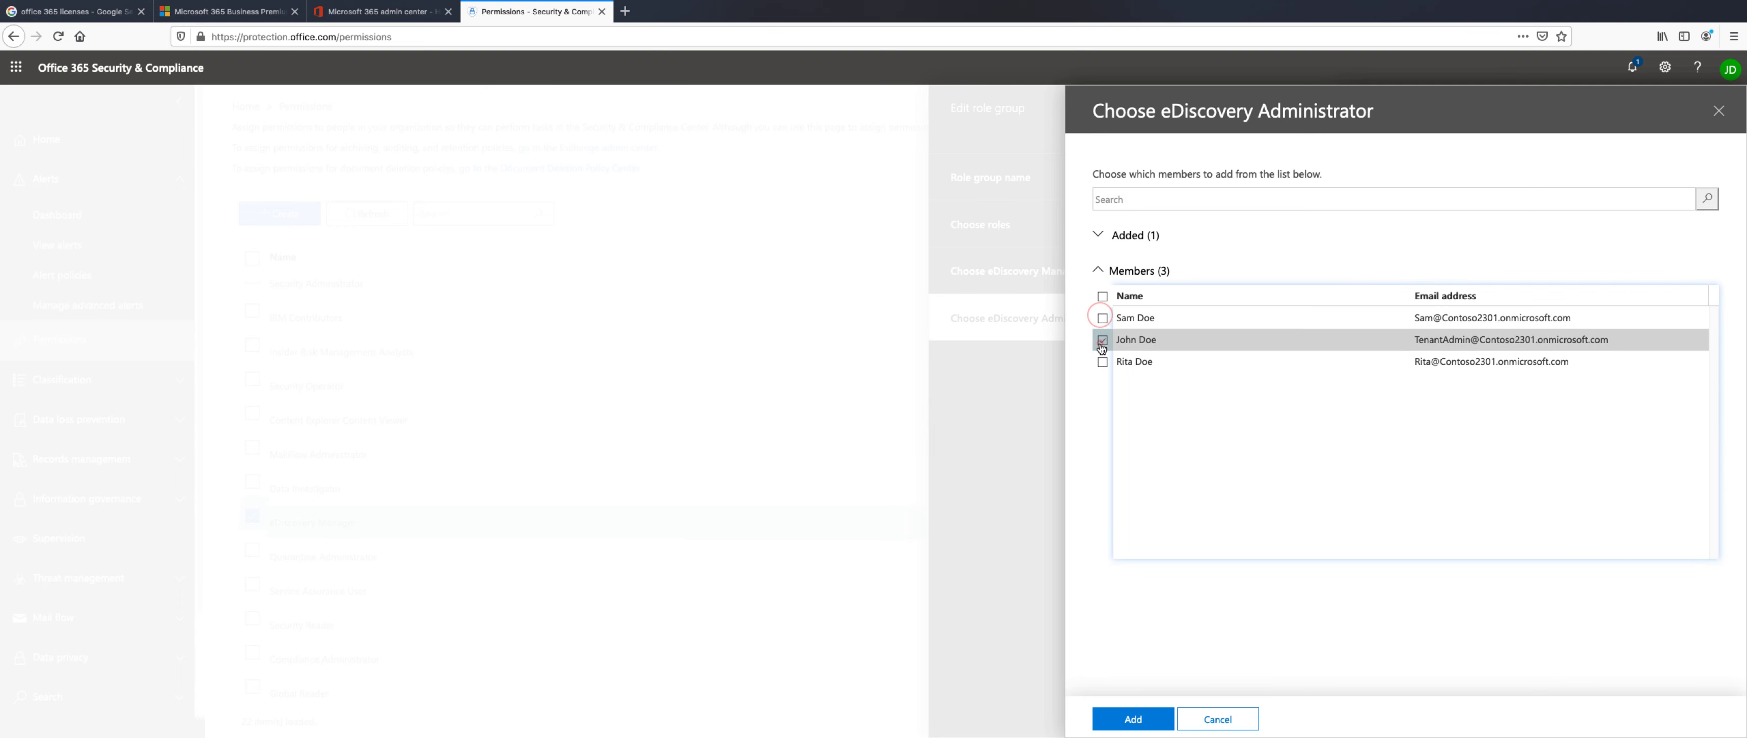
left_click(1133, 718)
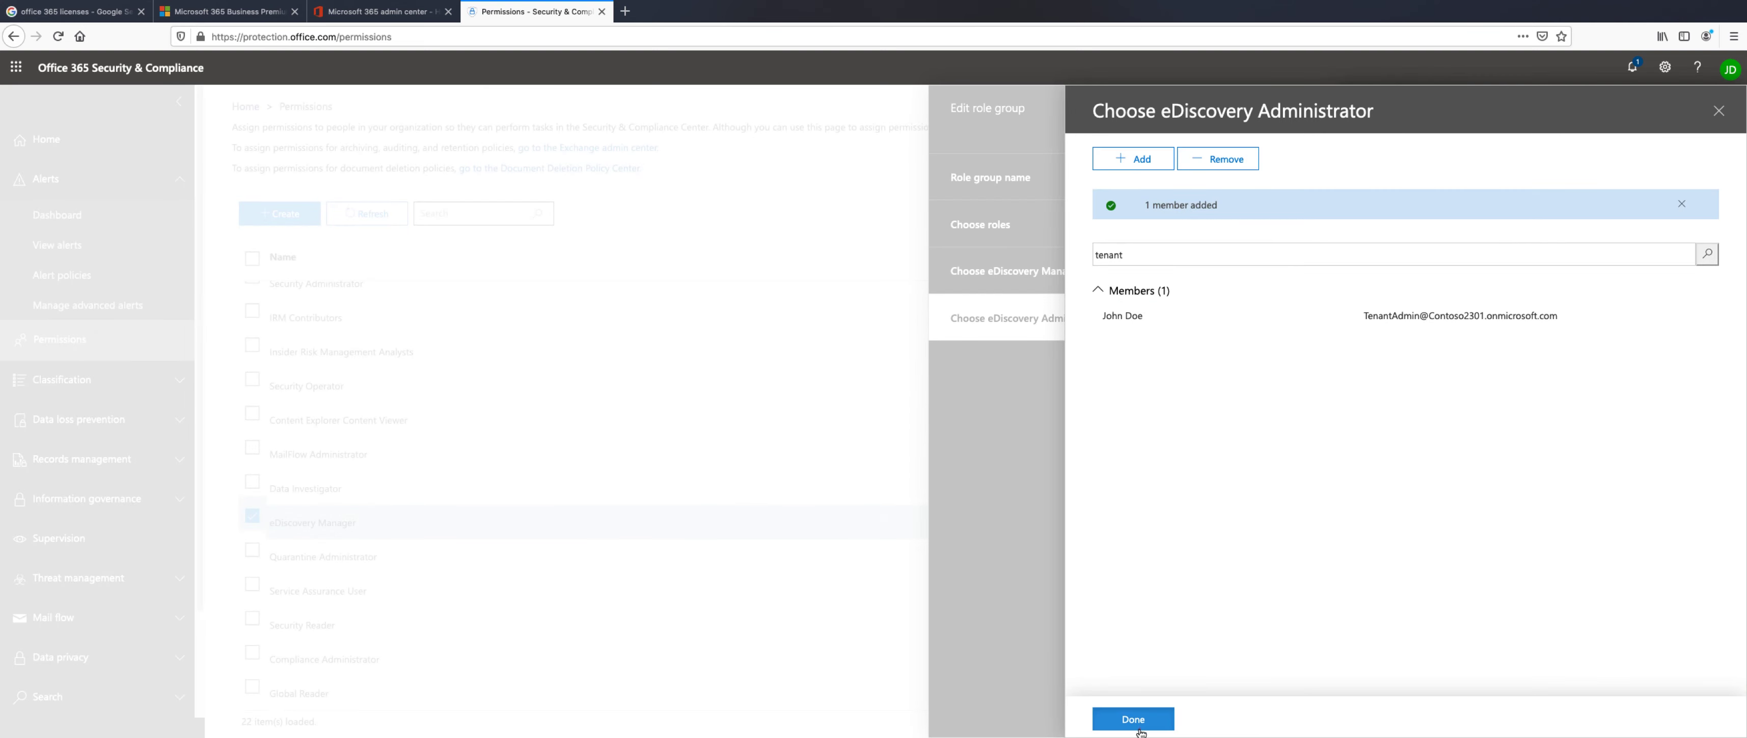
left_click(1139, 728)
left_click(1216, 264)
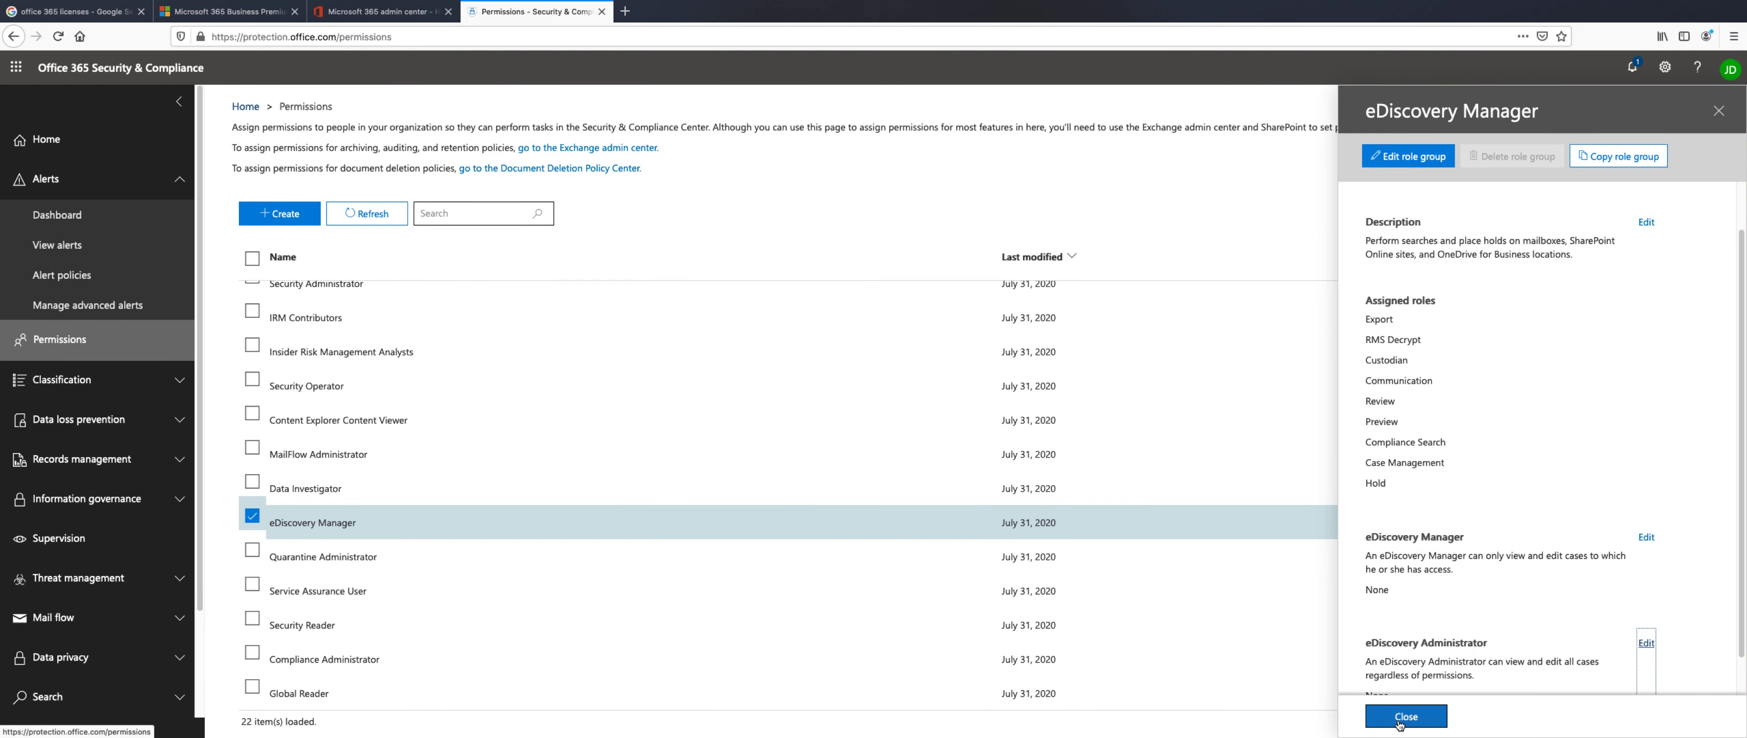
scroll(1435, 580, "down", 1)
Close the eDiscovery Manager details and open the Compliance Administrator role group.
left_click(1405, 715)
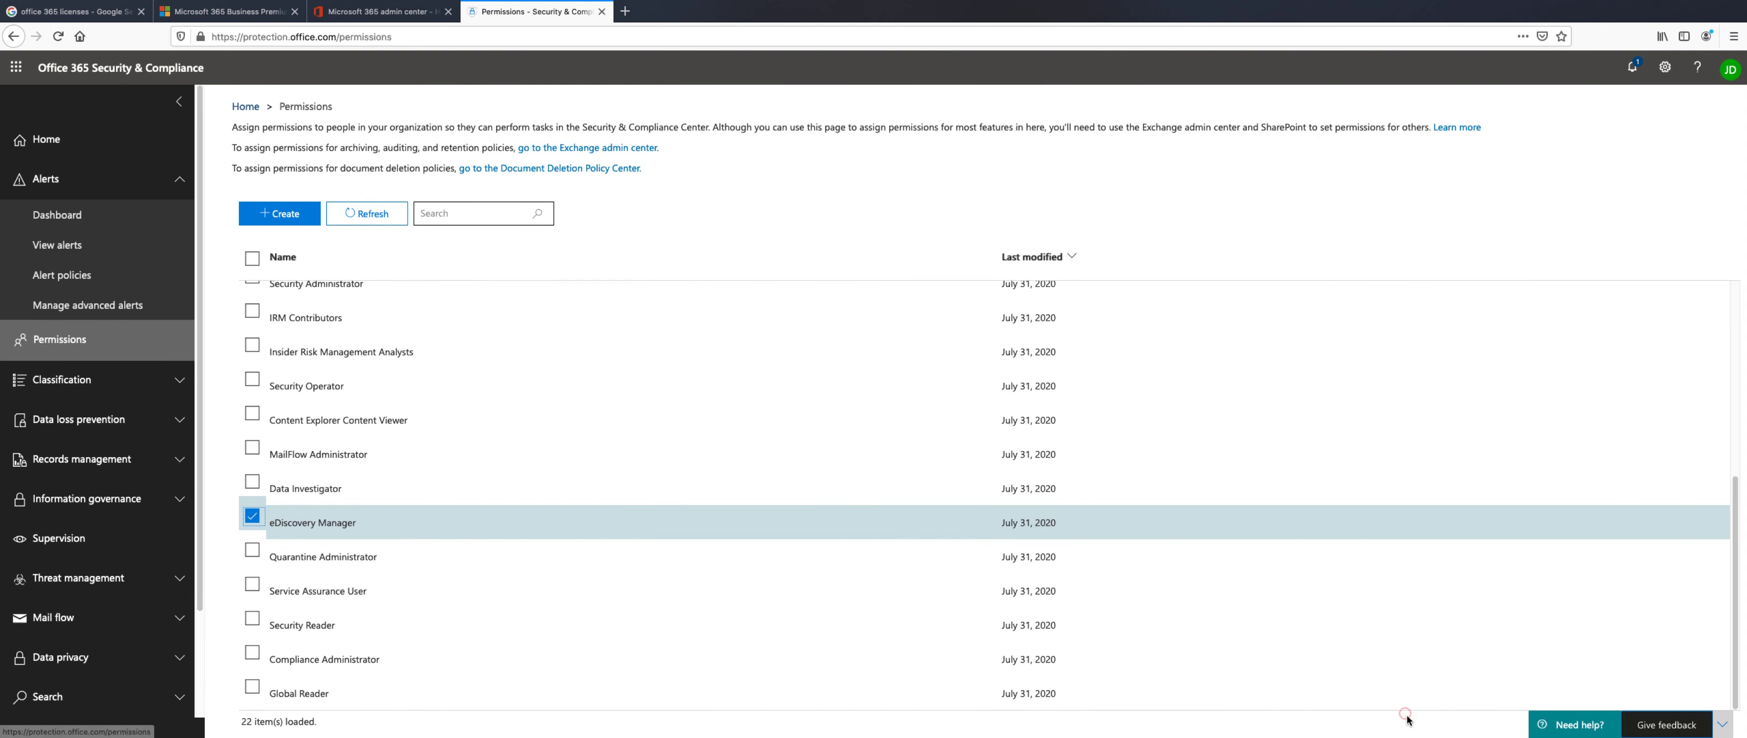
left_click(252, 515)
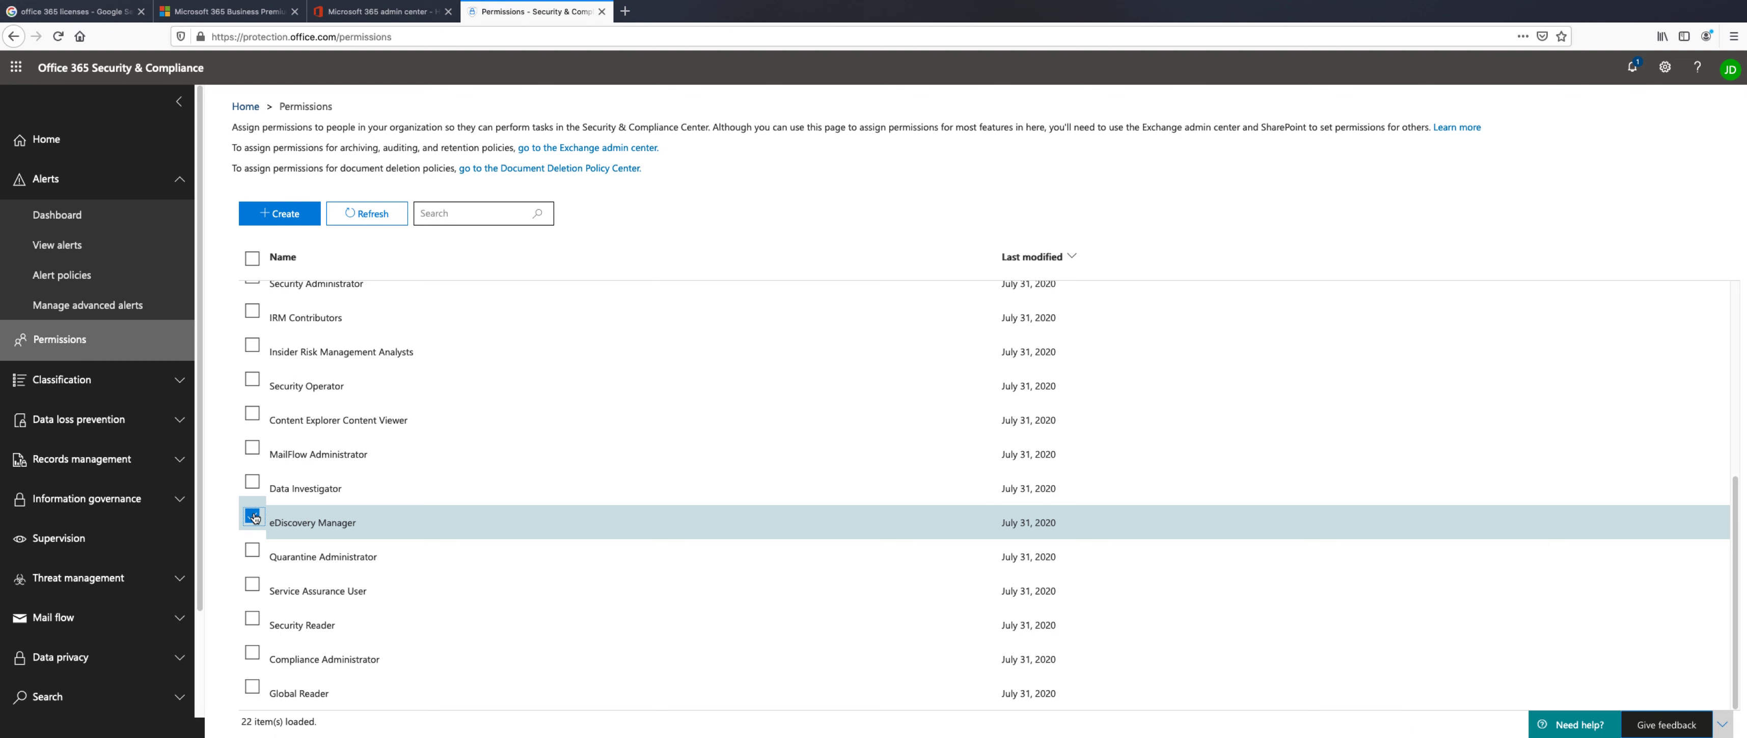
left_click(252, 652)
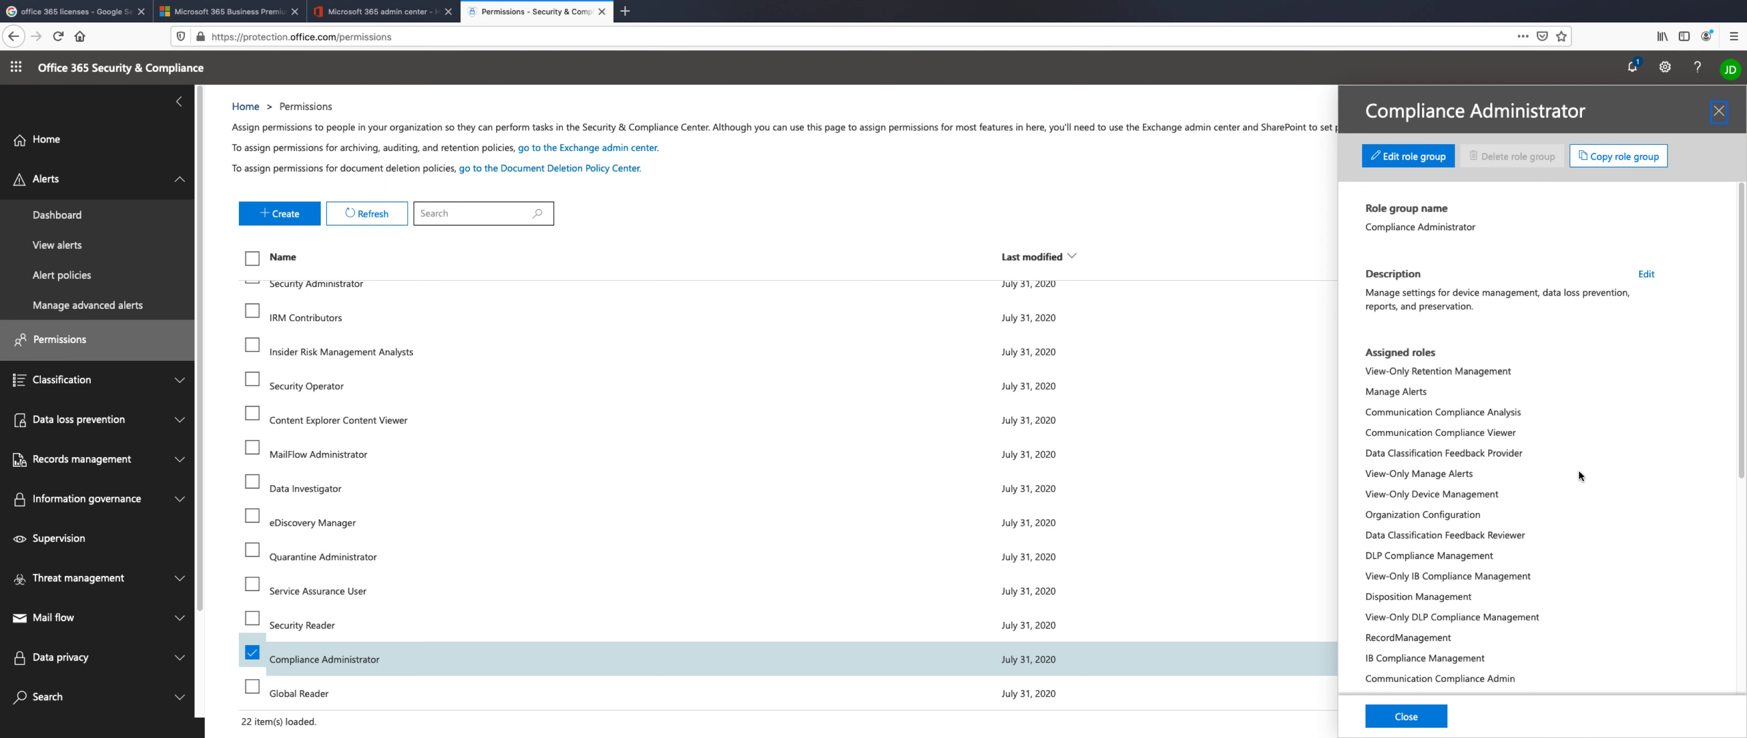
Scroll through the Compliance Administrator's assigned roles down to its empty Members section.
scroll(1579, 469, "down", 3)
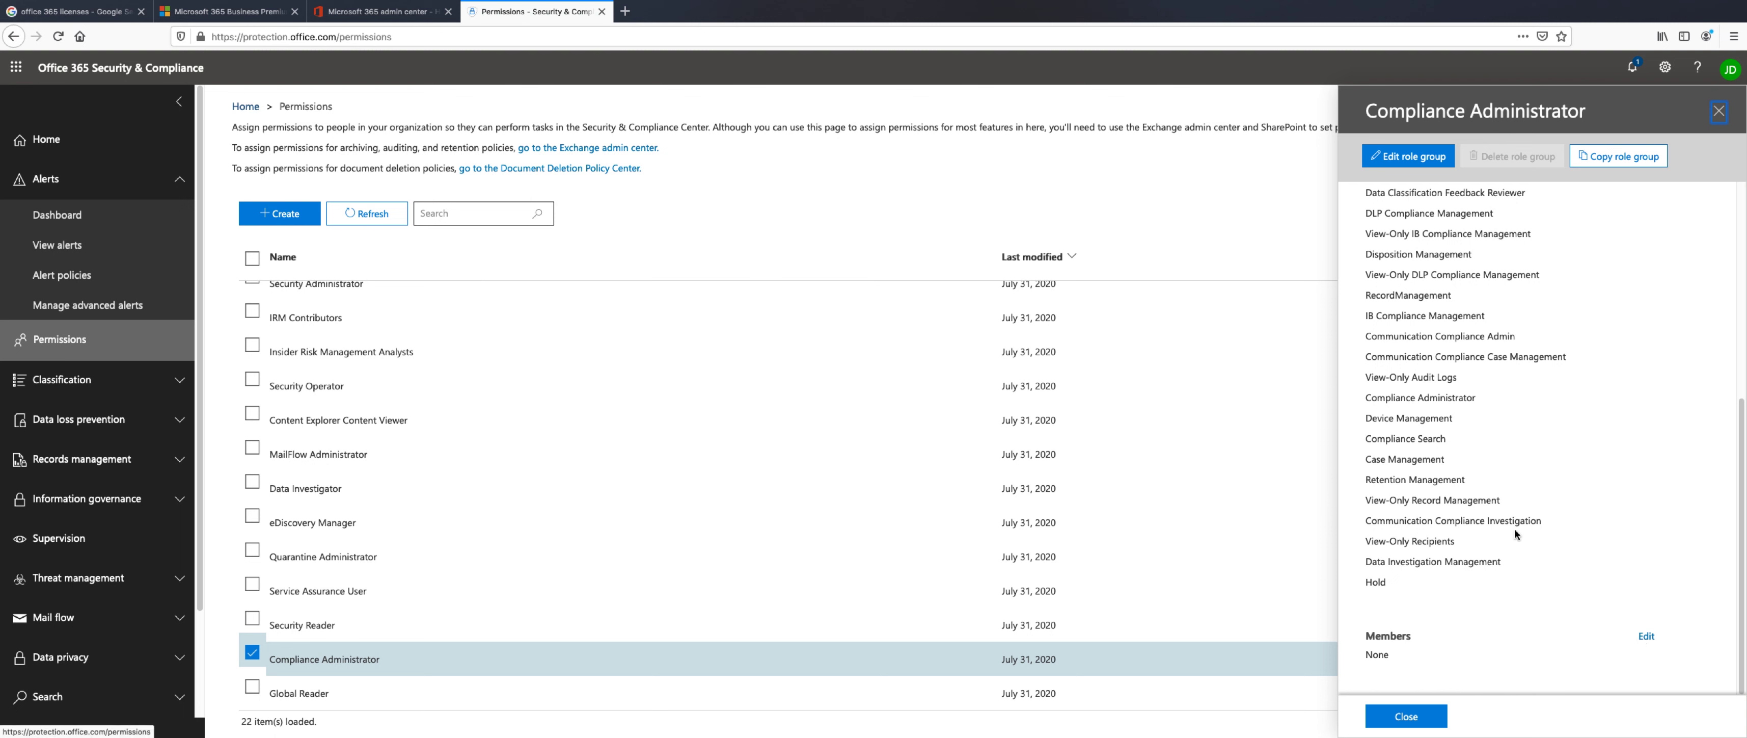
scroll(1492, 485, "up", 5)
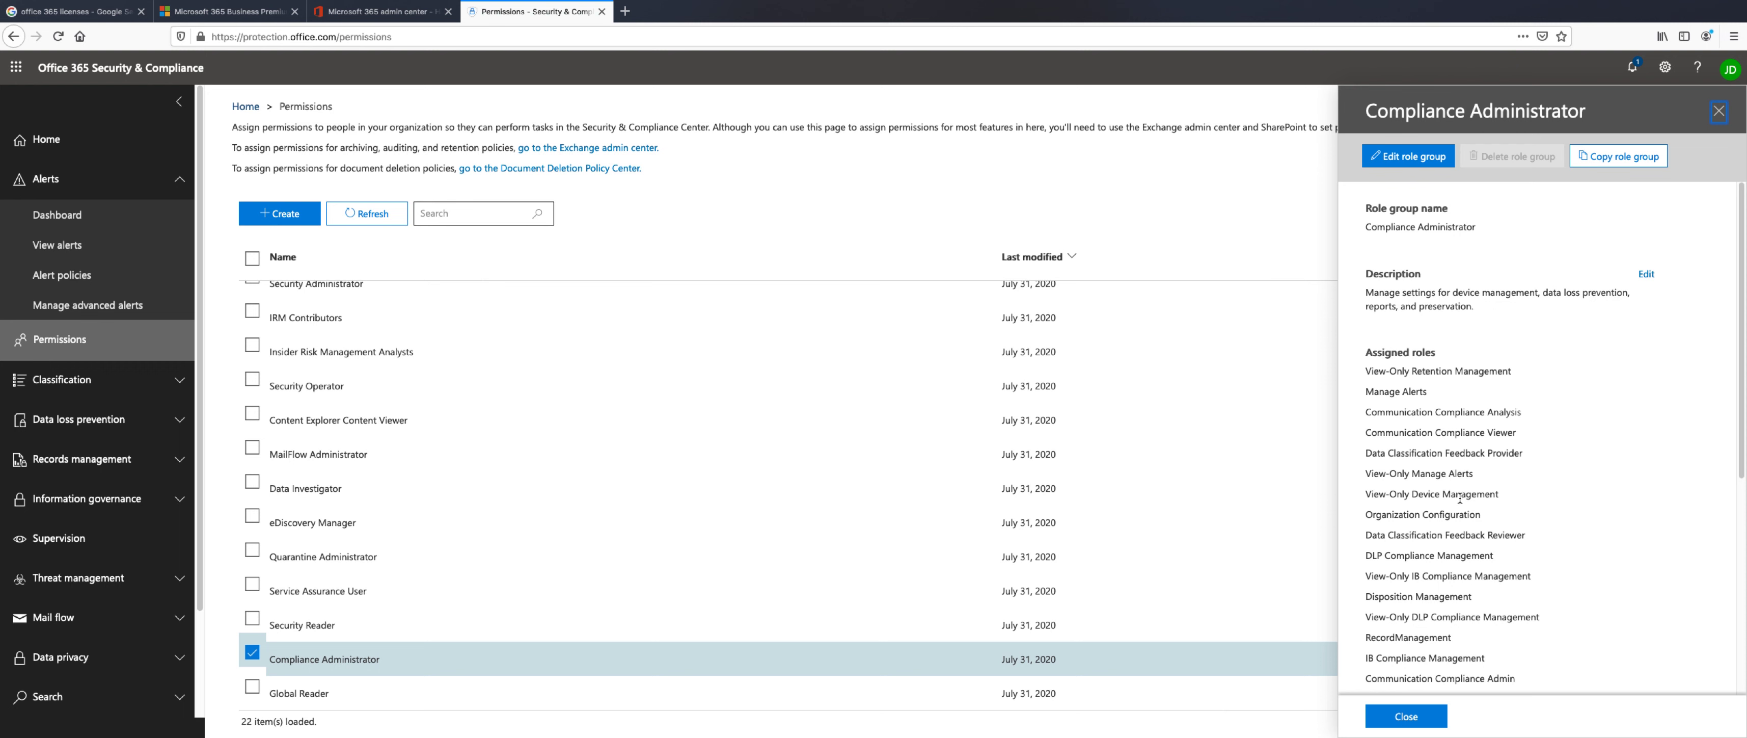
scroll(1460, 499, "down", 1)
scroll(1424, 407, "down", 8)
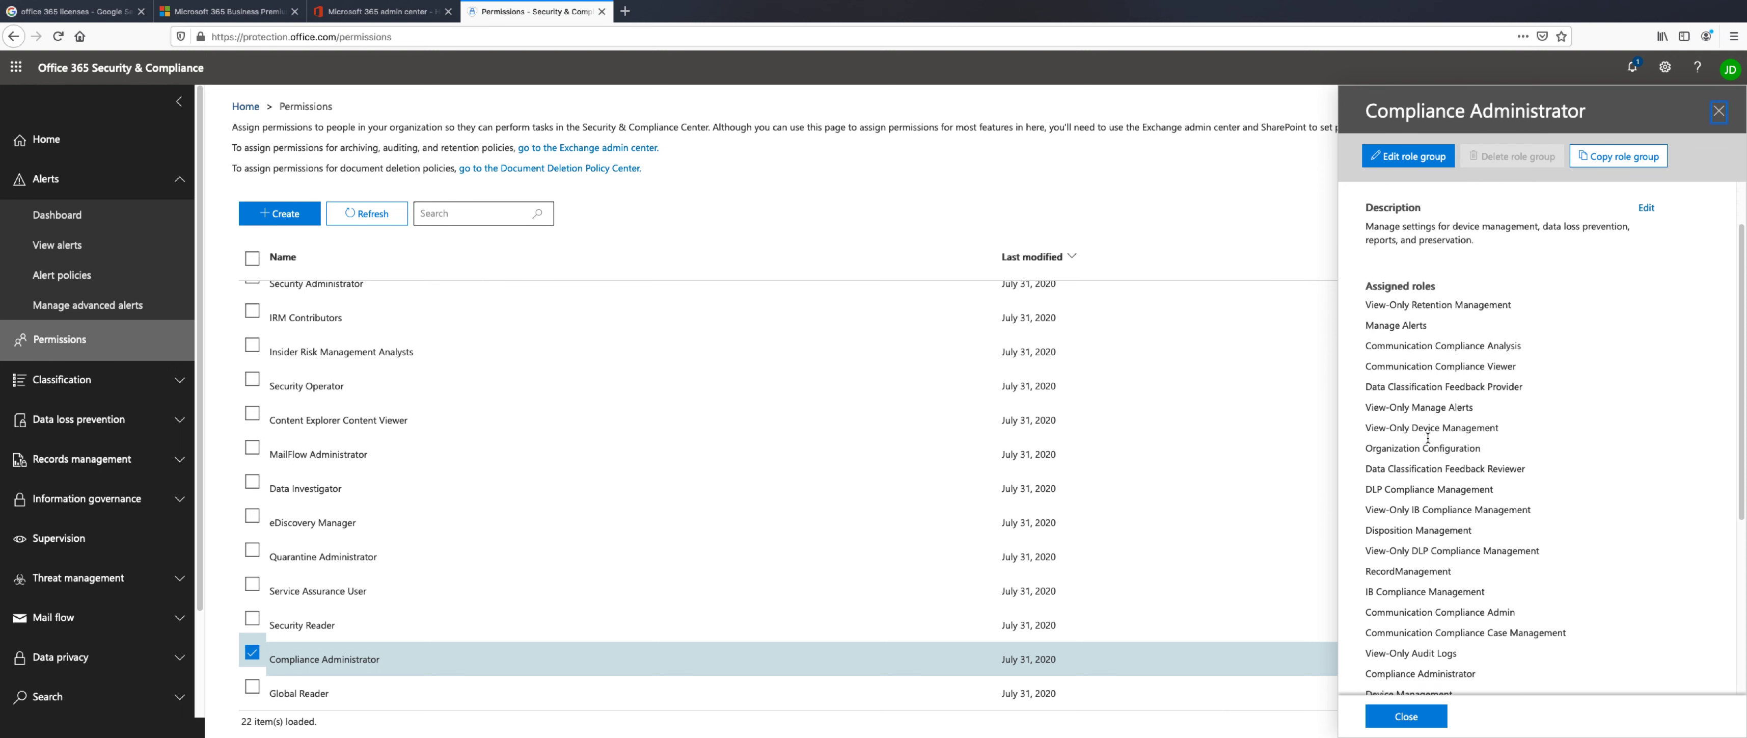
scroll(1446, 481, "up", 4)
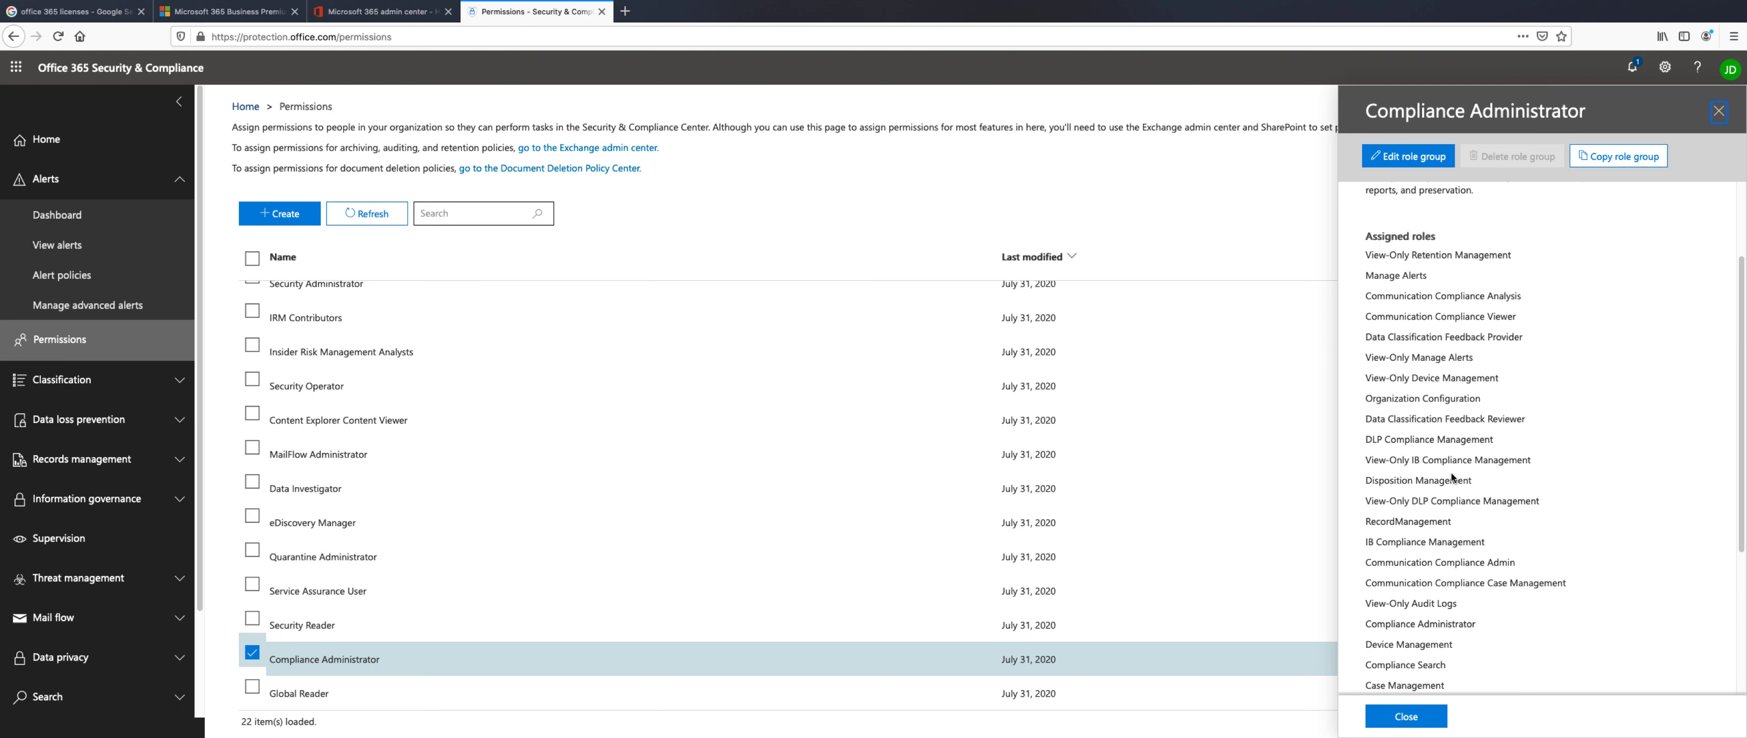
scroll(1451, 473, "up", 5)
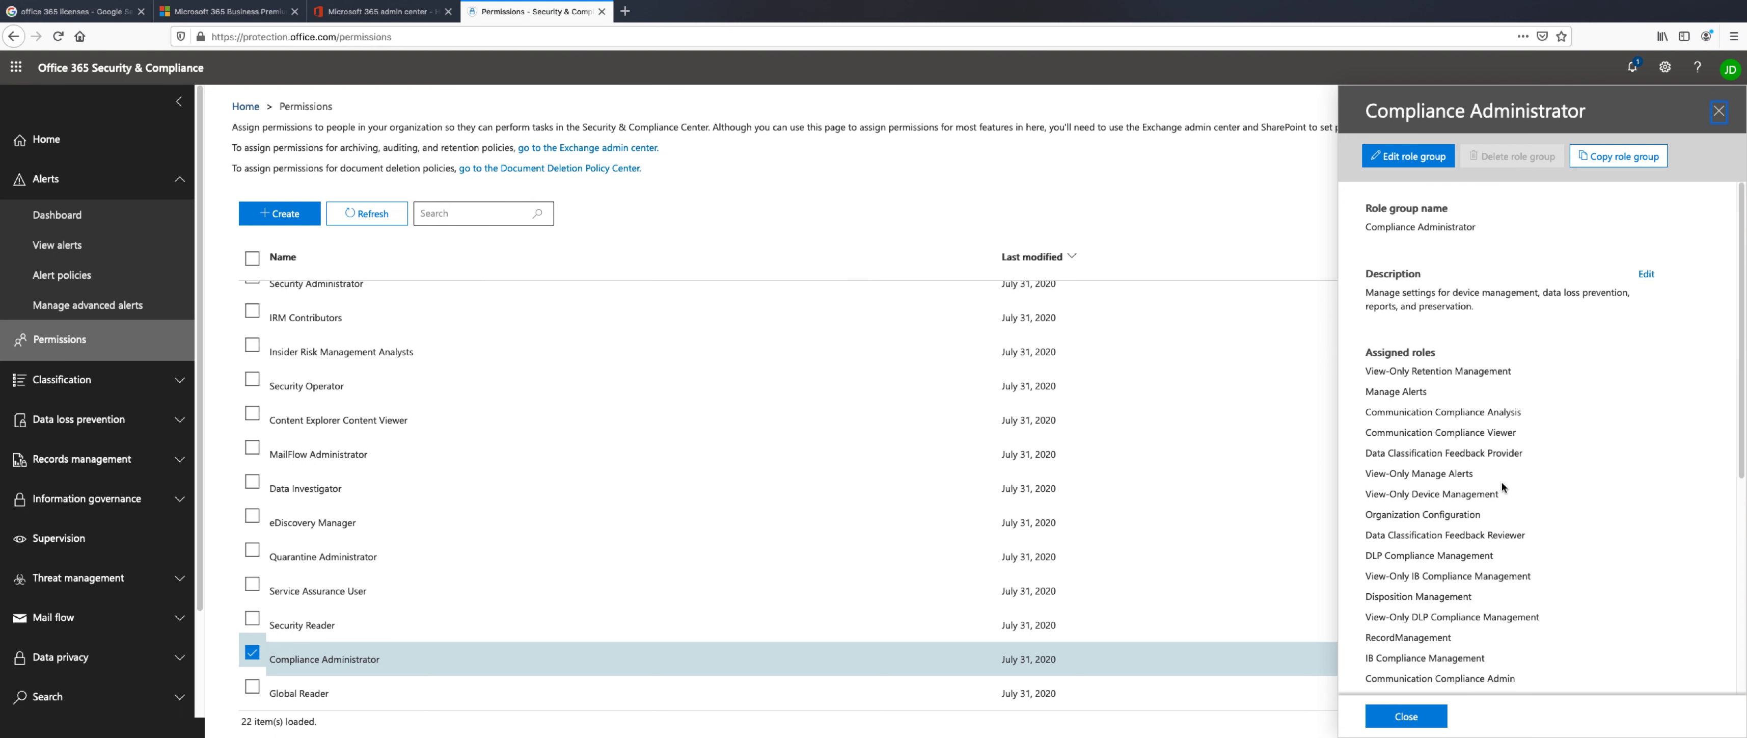
scroll(1492, 479, "down", 10)
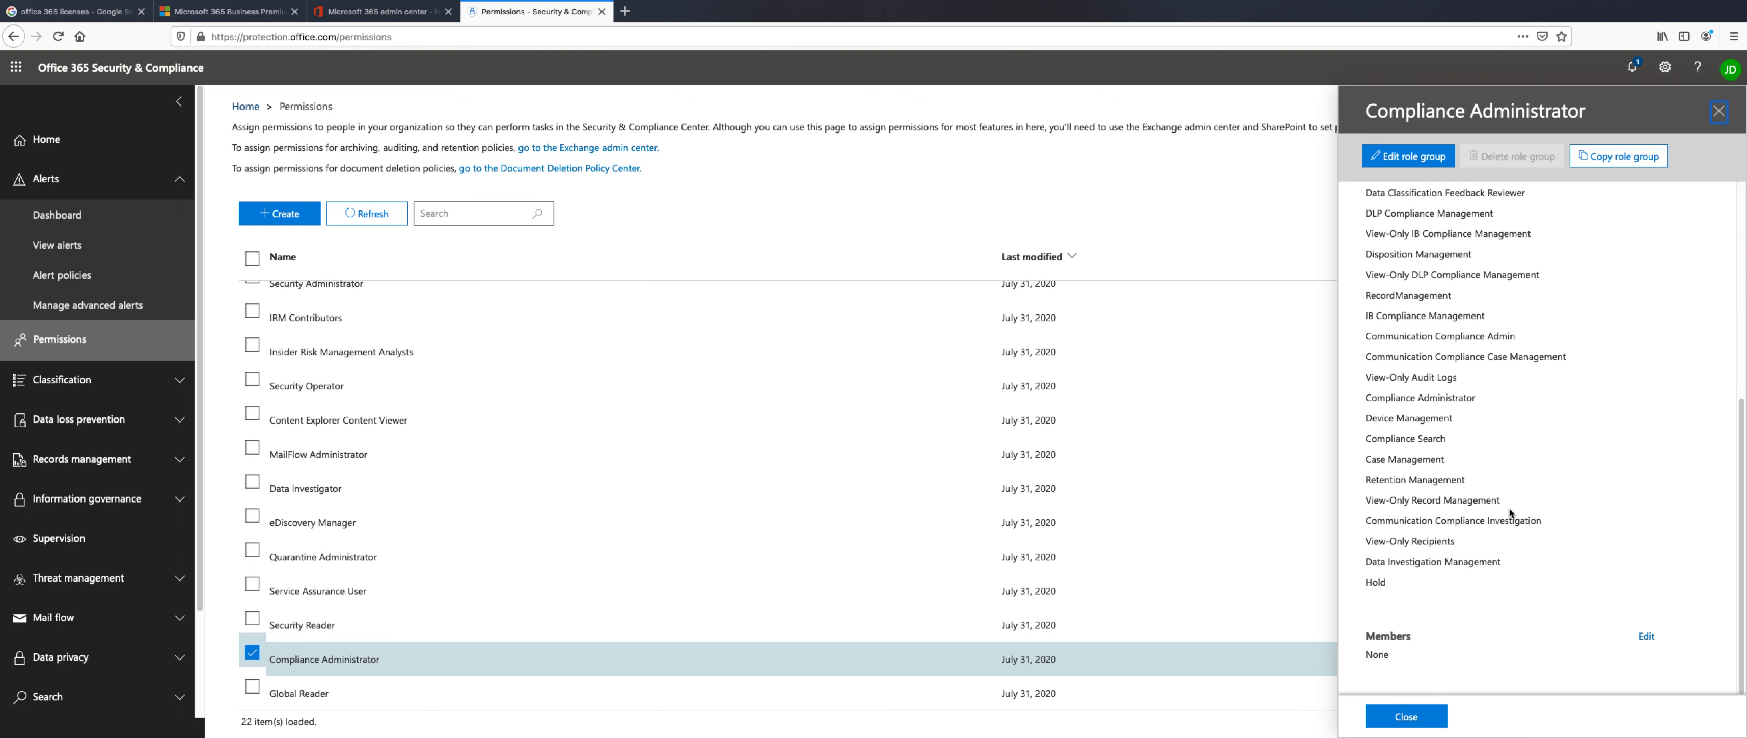
scroll(1556, 541, "up", 10)
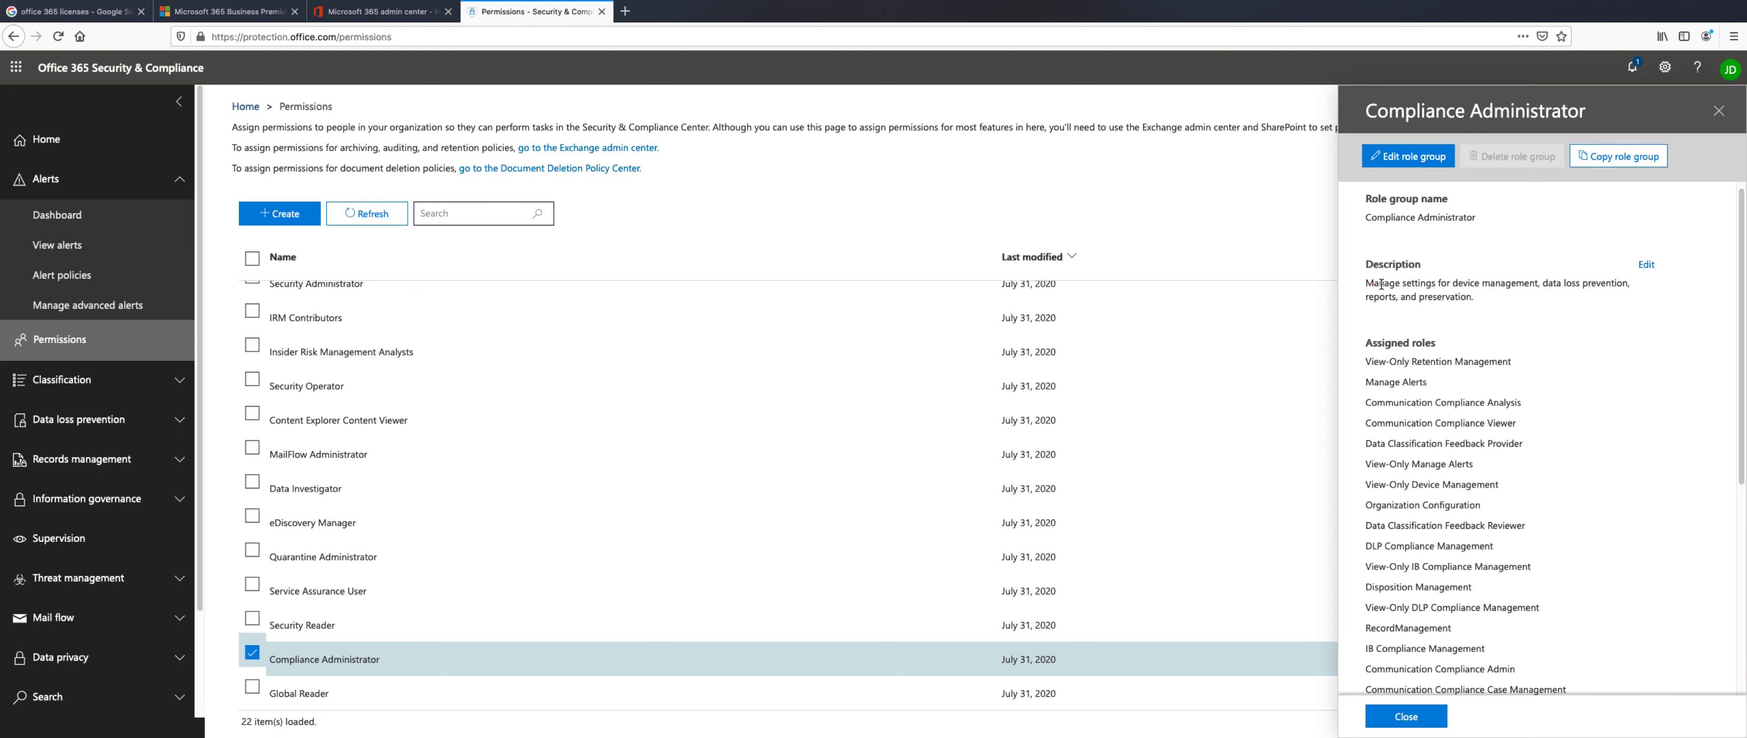
left_click_drag(1387, 283, 1592, 297)
scroll(1608, 359, "down", 10)
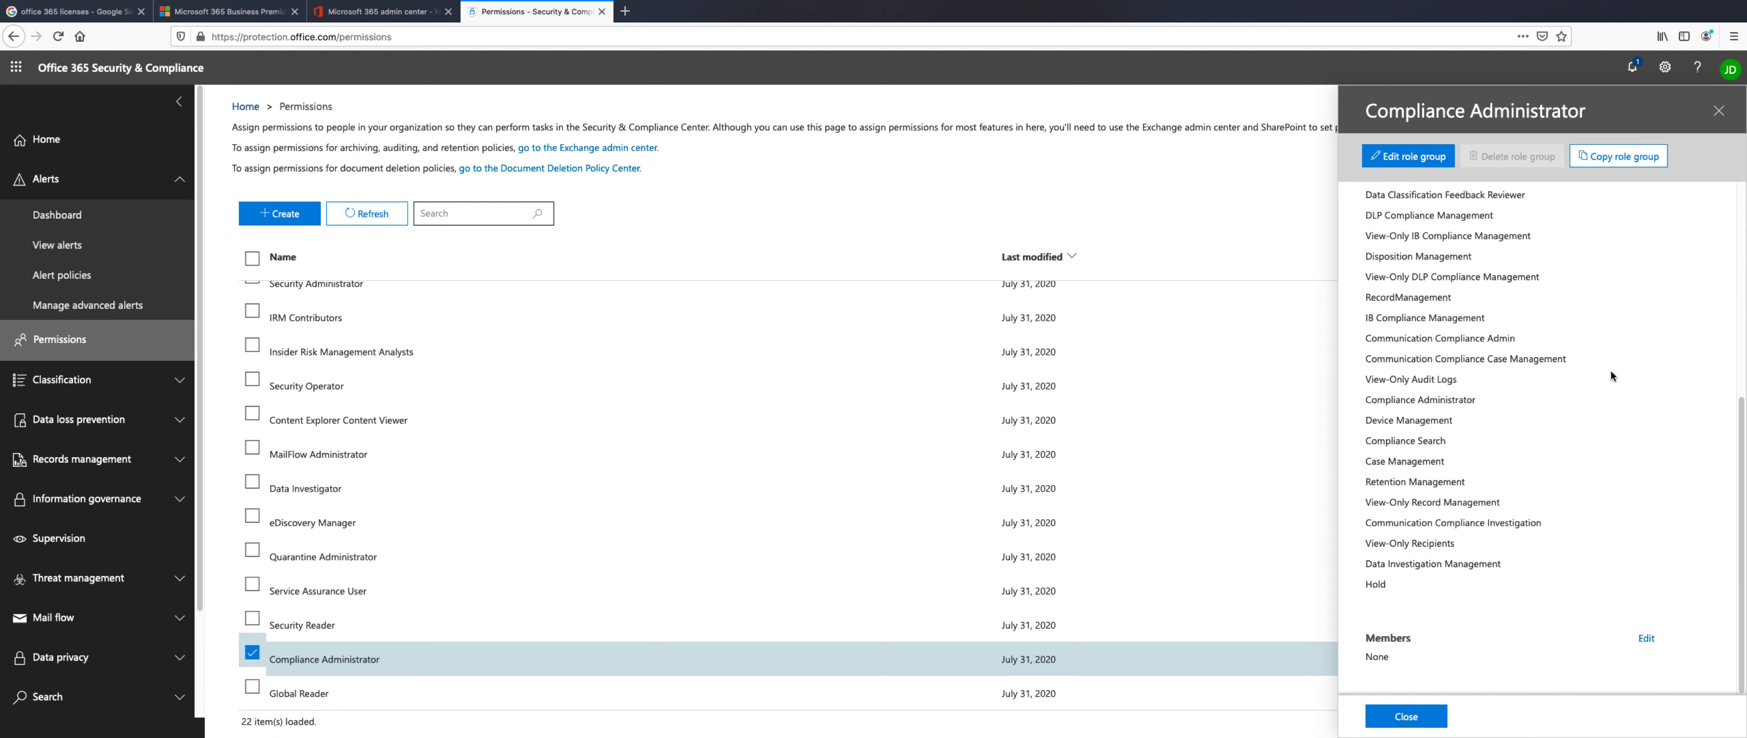
Make the tenant admin user the Compliance Administrator group's member, save, and close the pane.
left_click(1644, 638)
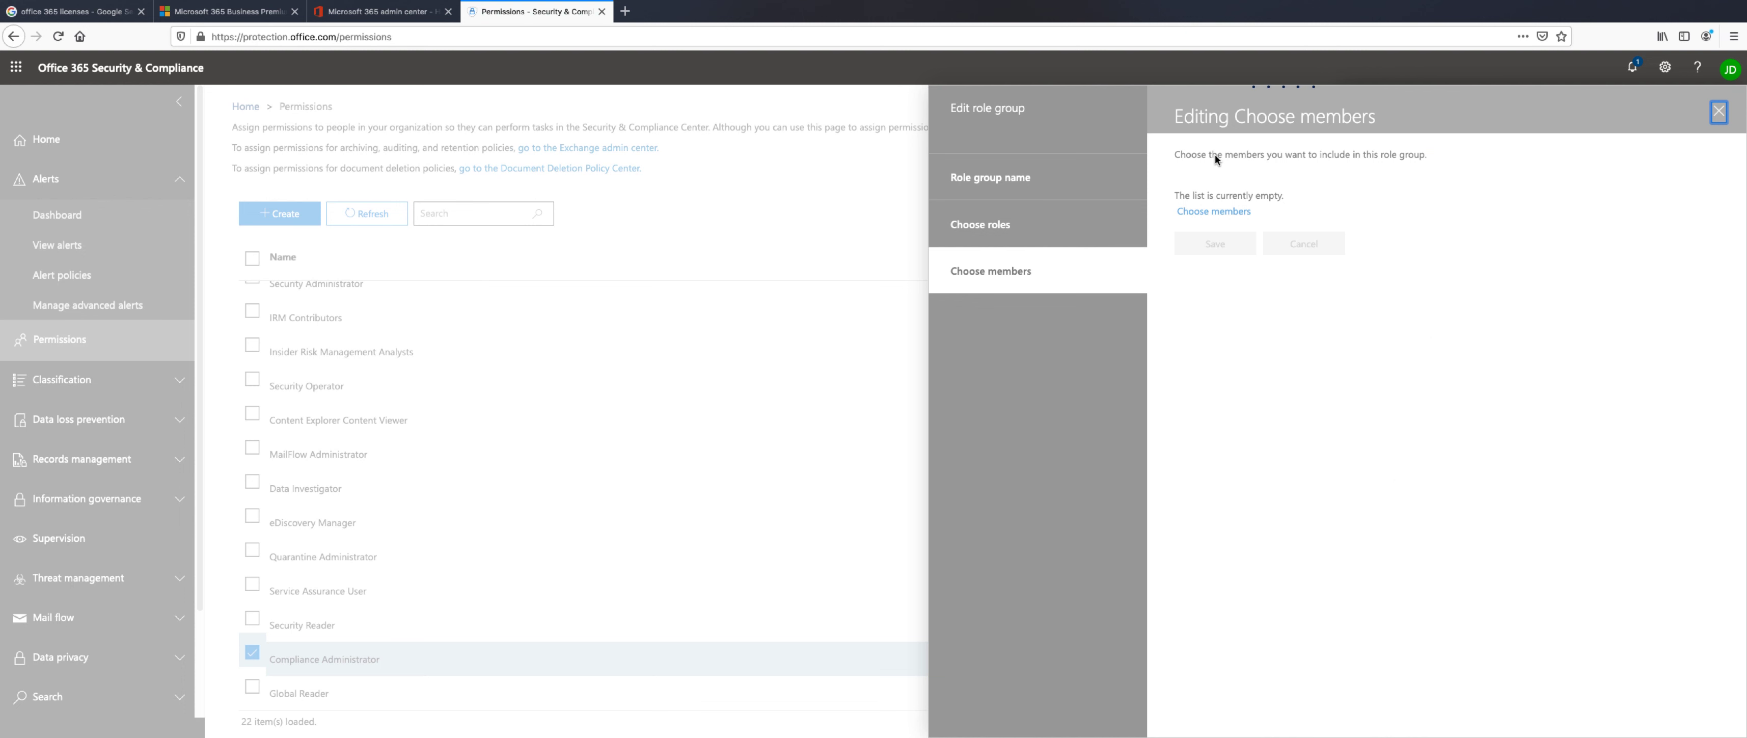
left_click(1221, 211)
left_click(1140, 158)
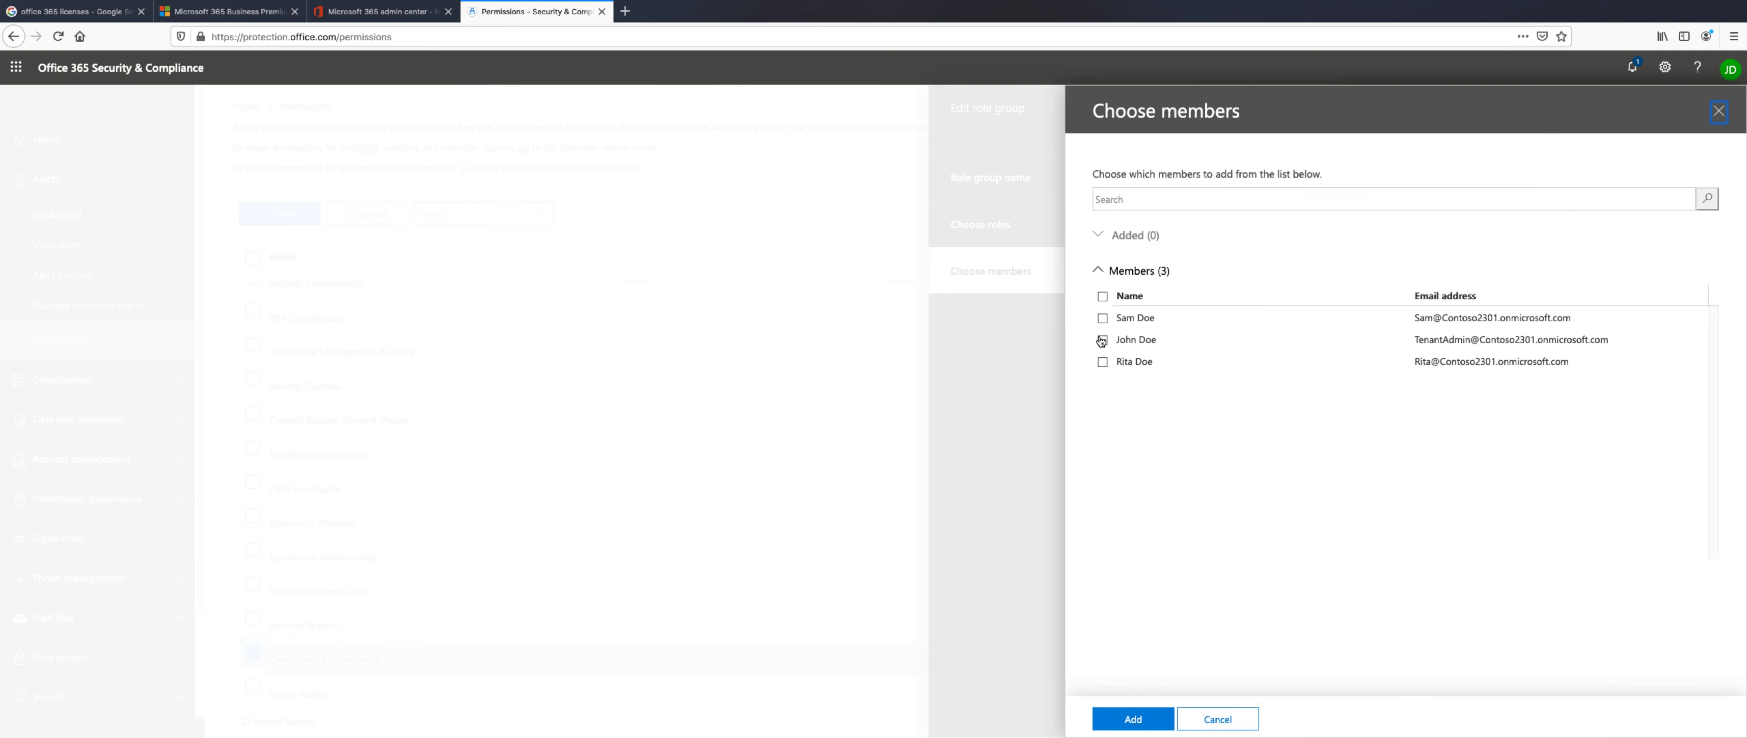
left_click(1102, 340)
left_click(1125, 717)
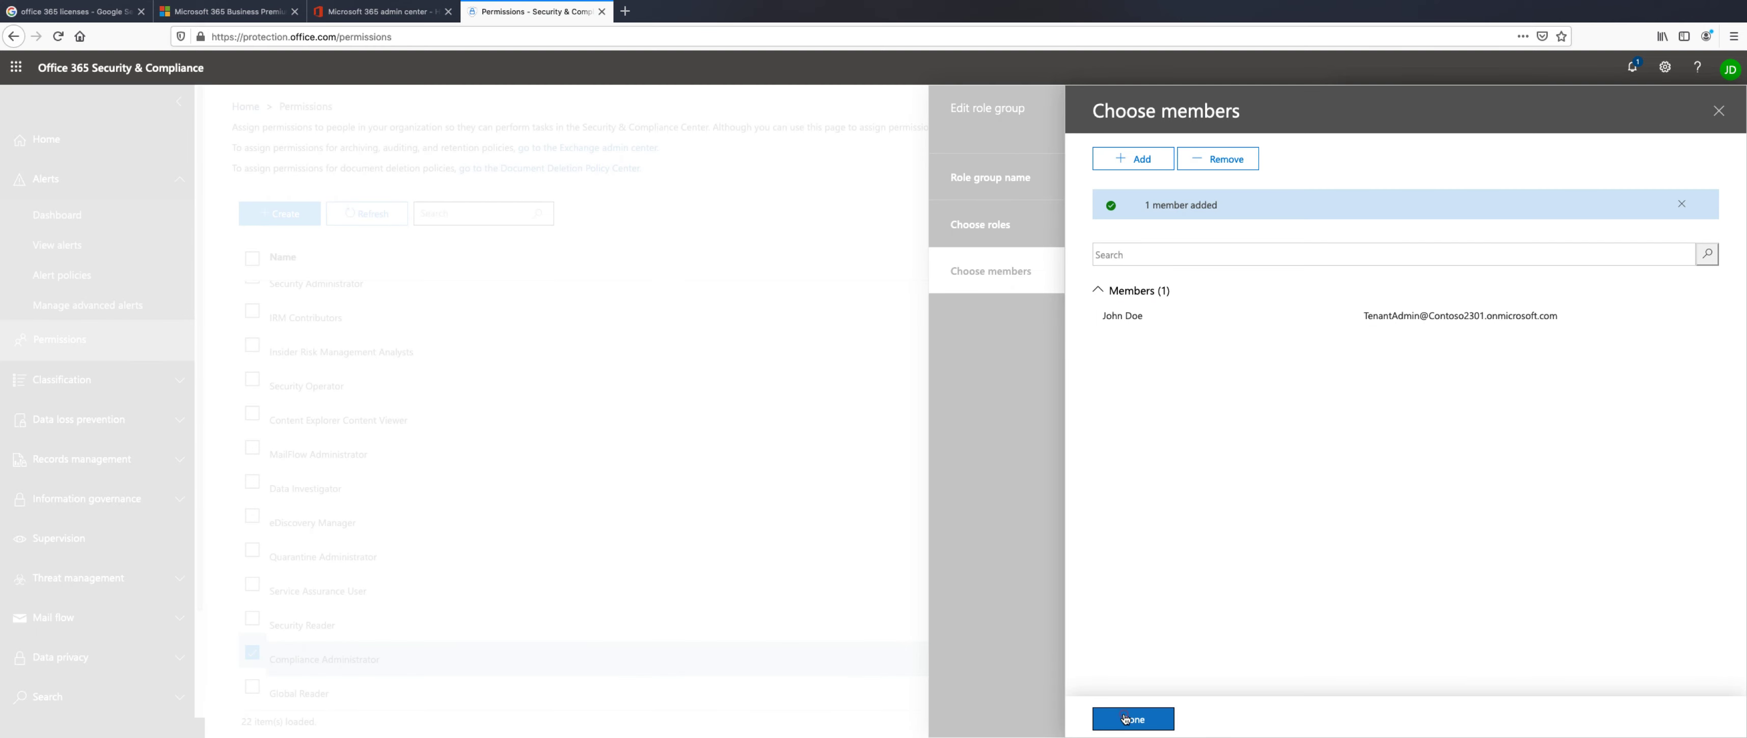
left_click(1128, 721)
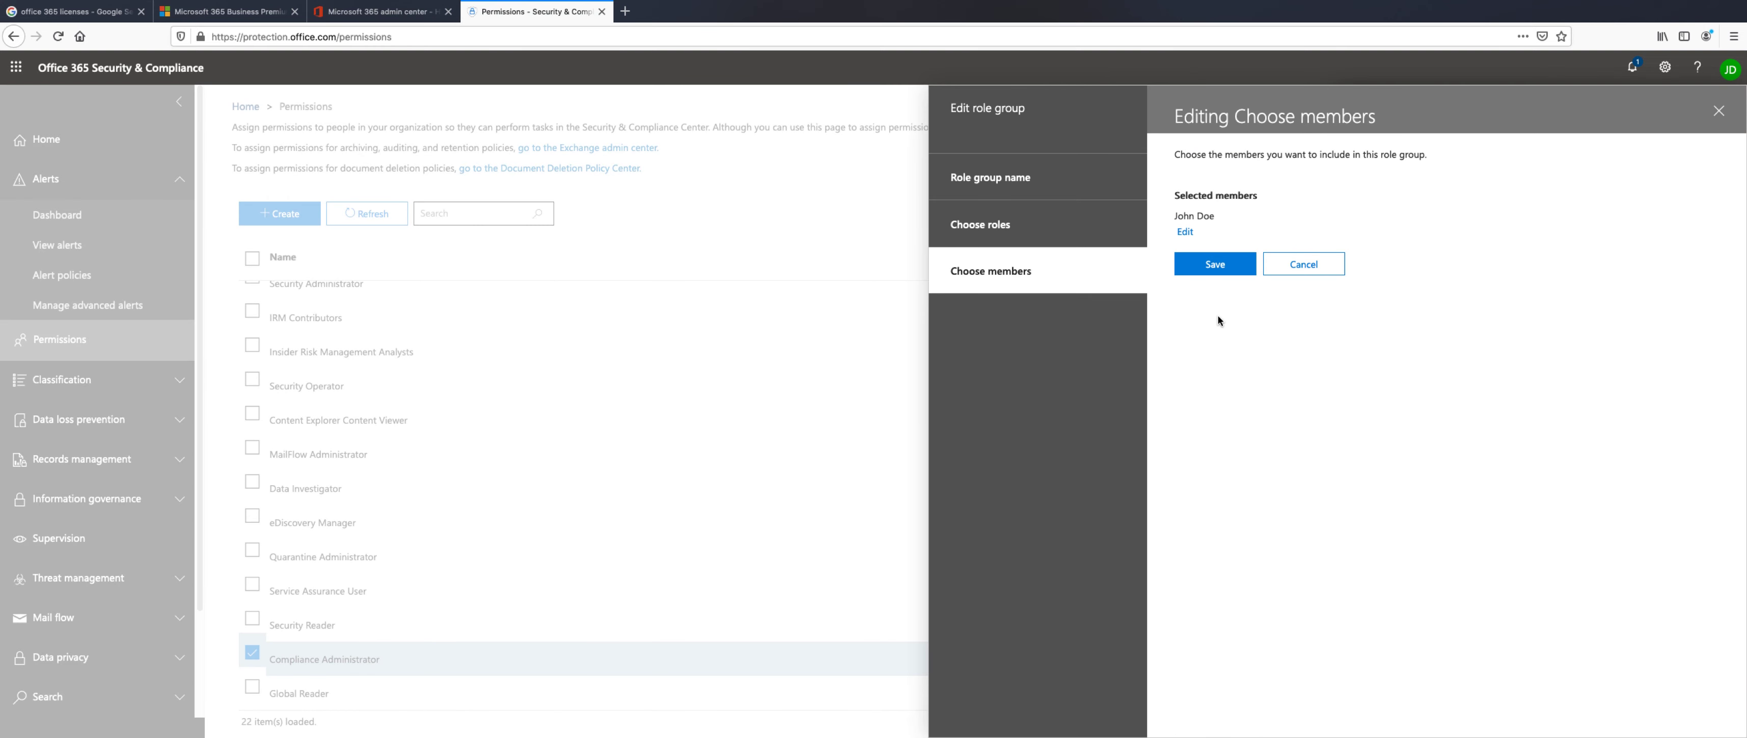
left_click(1220, 263)
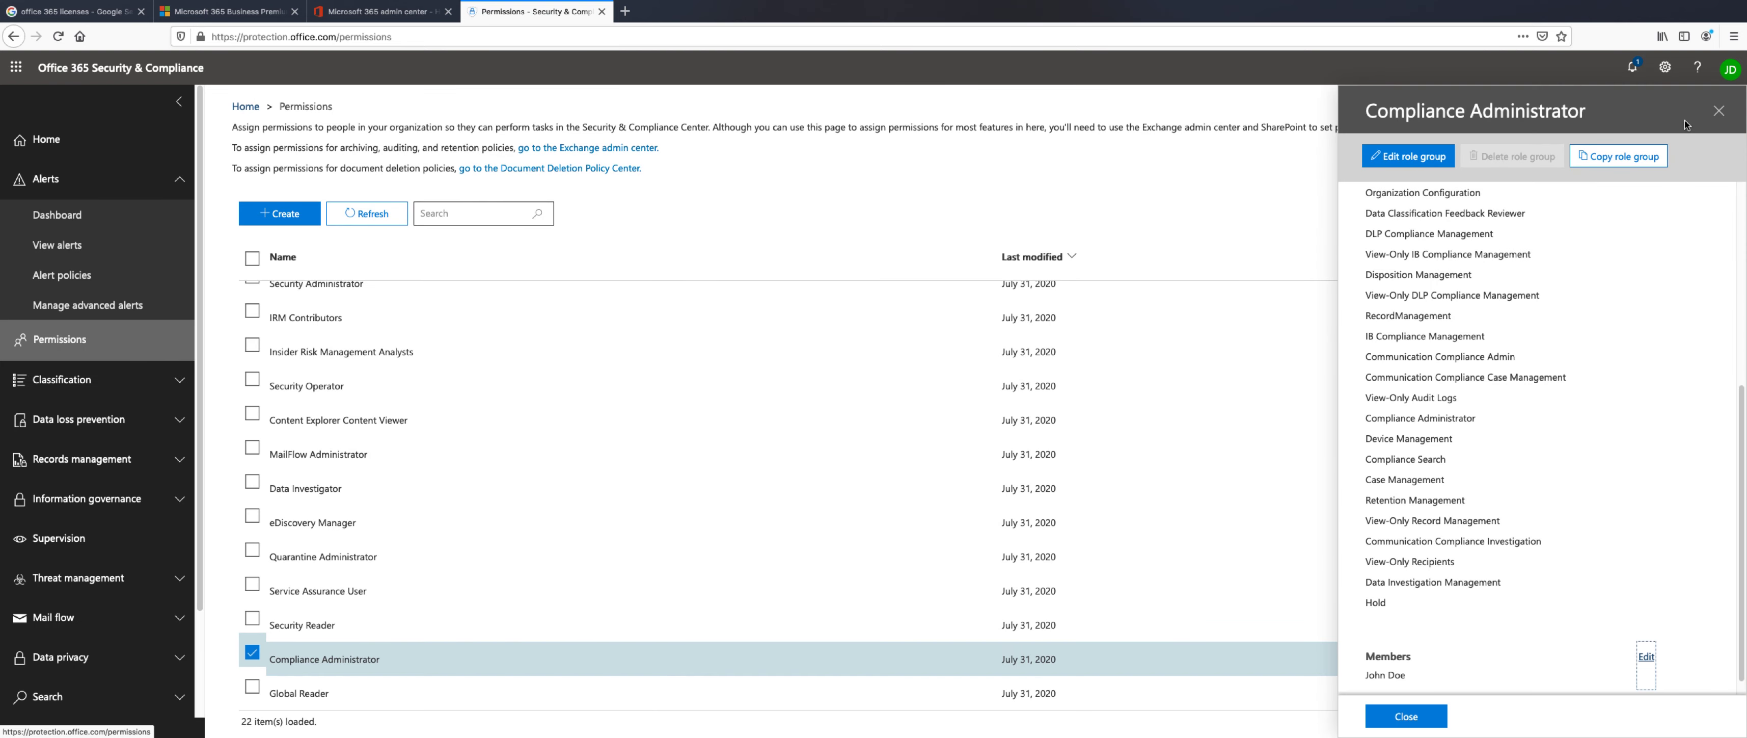
left_click(1417, 717)
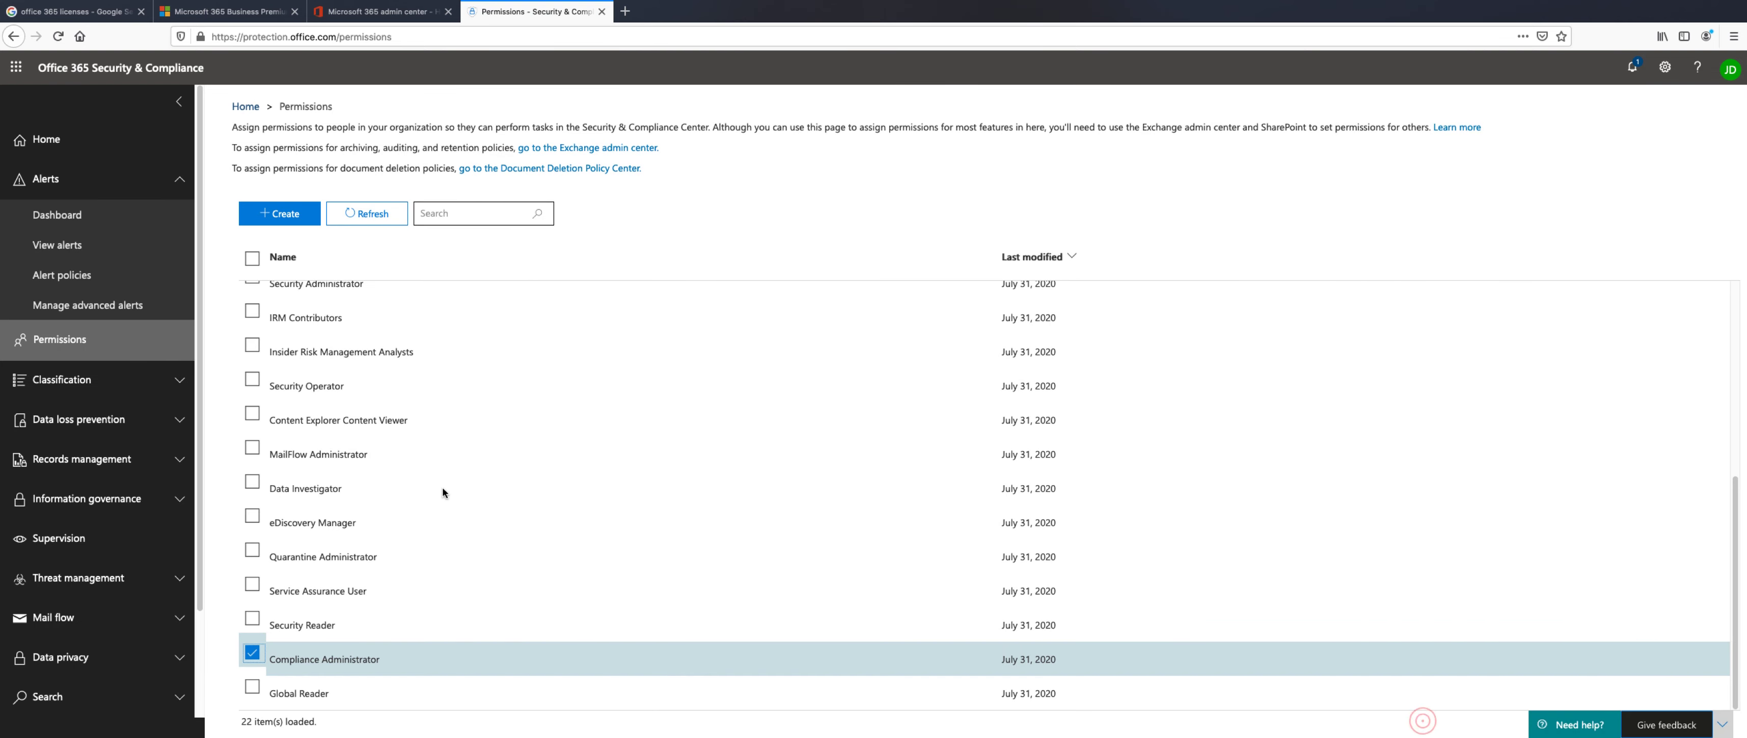
Go to Classification > Sensitivity labels, then expand Data loss prevention in the navigation.
left_click(111, 379)
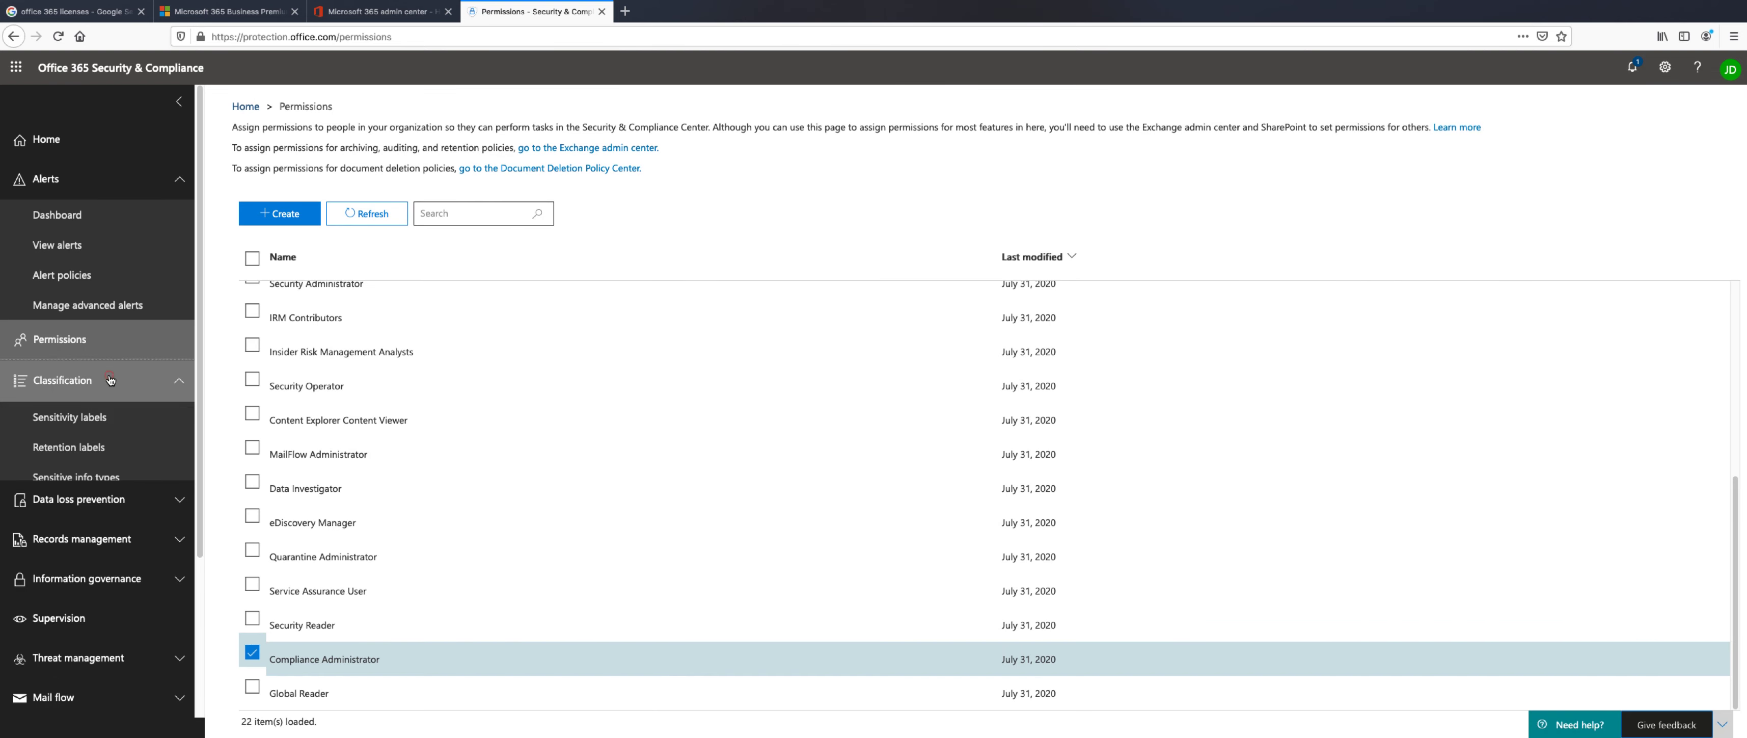
left_click(71, 419)
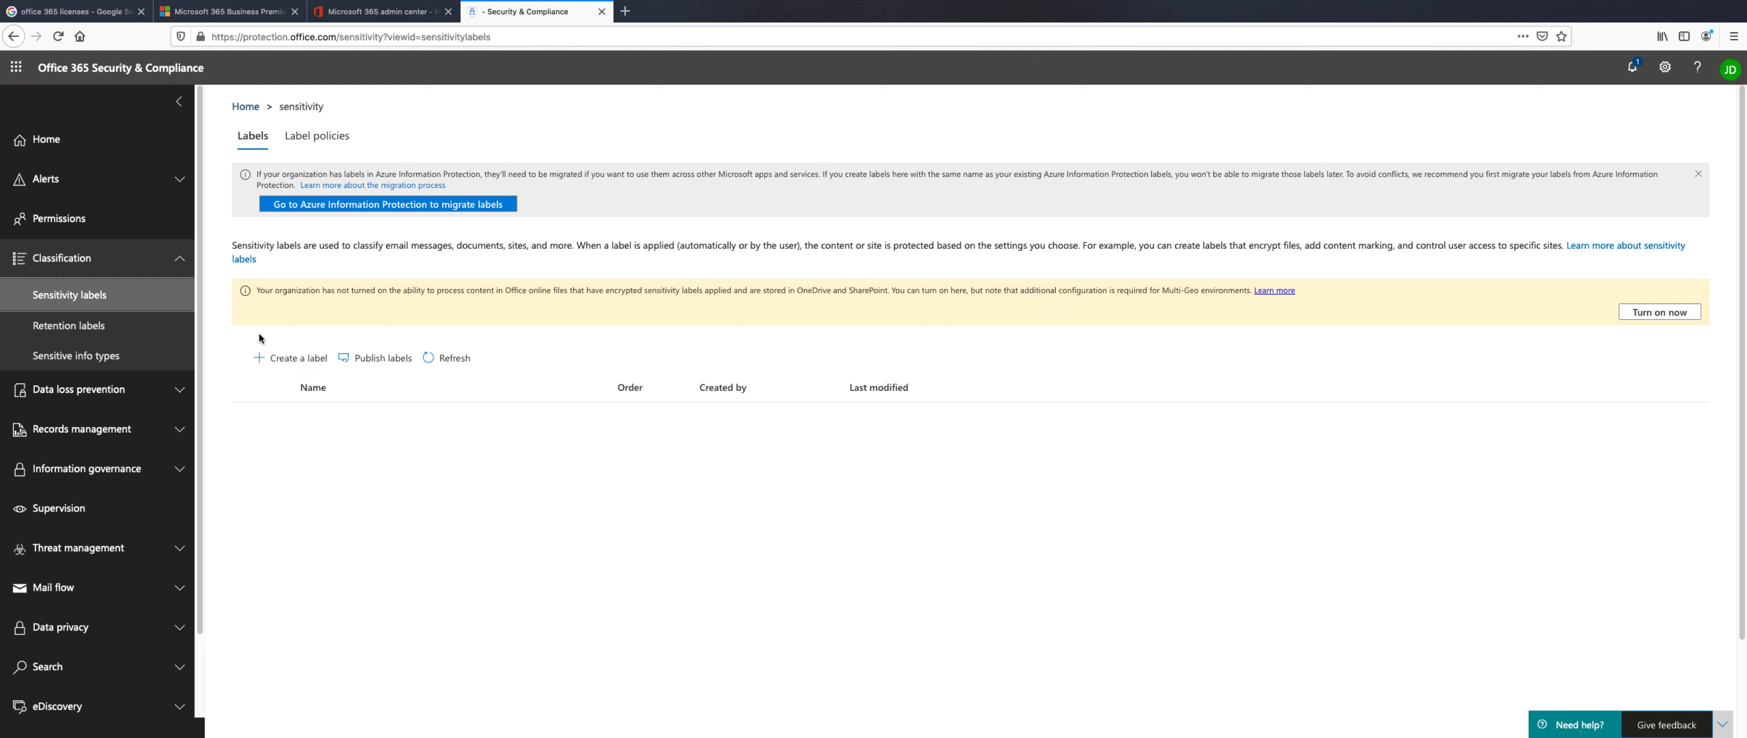
left_click(145, 395)
scroll(135, 387, "down", 3)
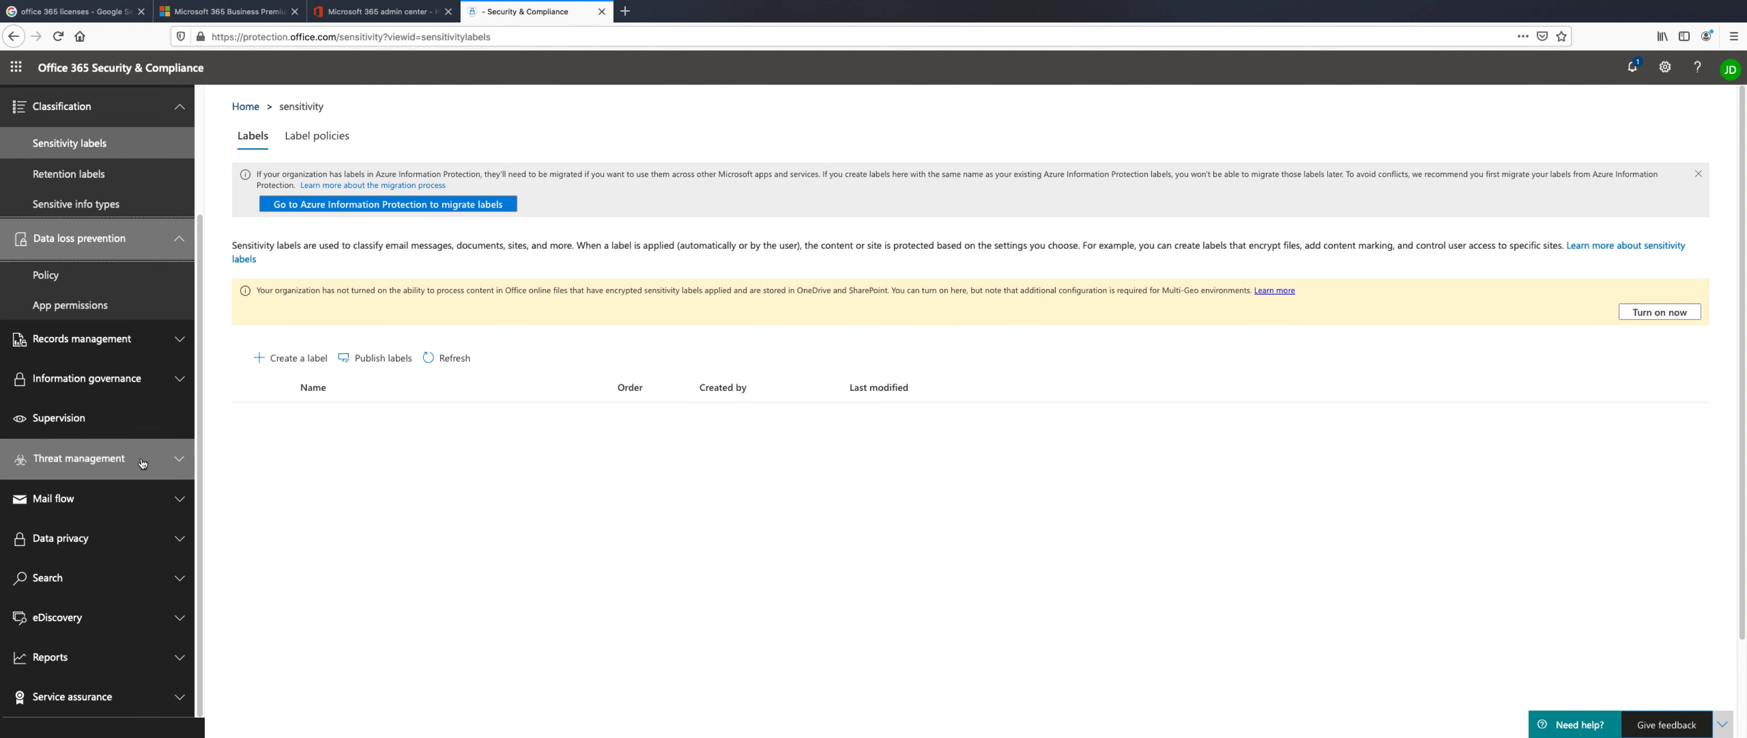
Open Threat management > Submissions, then expand Mail flow and Reports in the navigation.
left_click(142, 461)
left_click(72, 482)
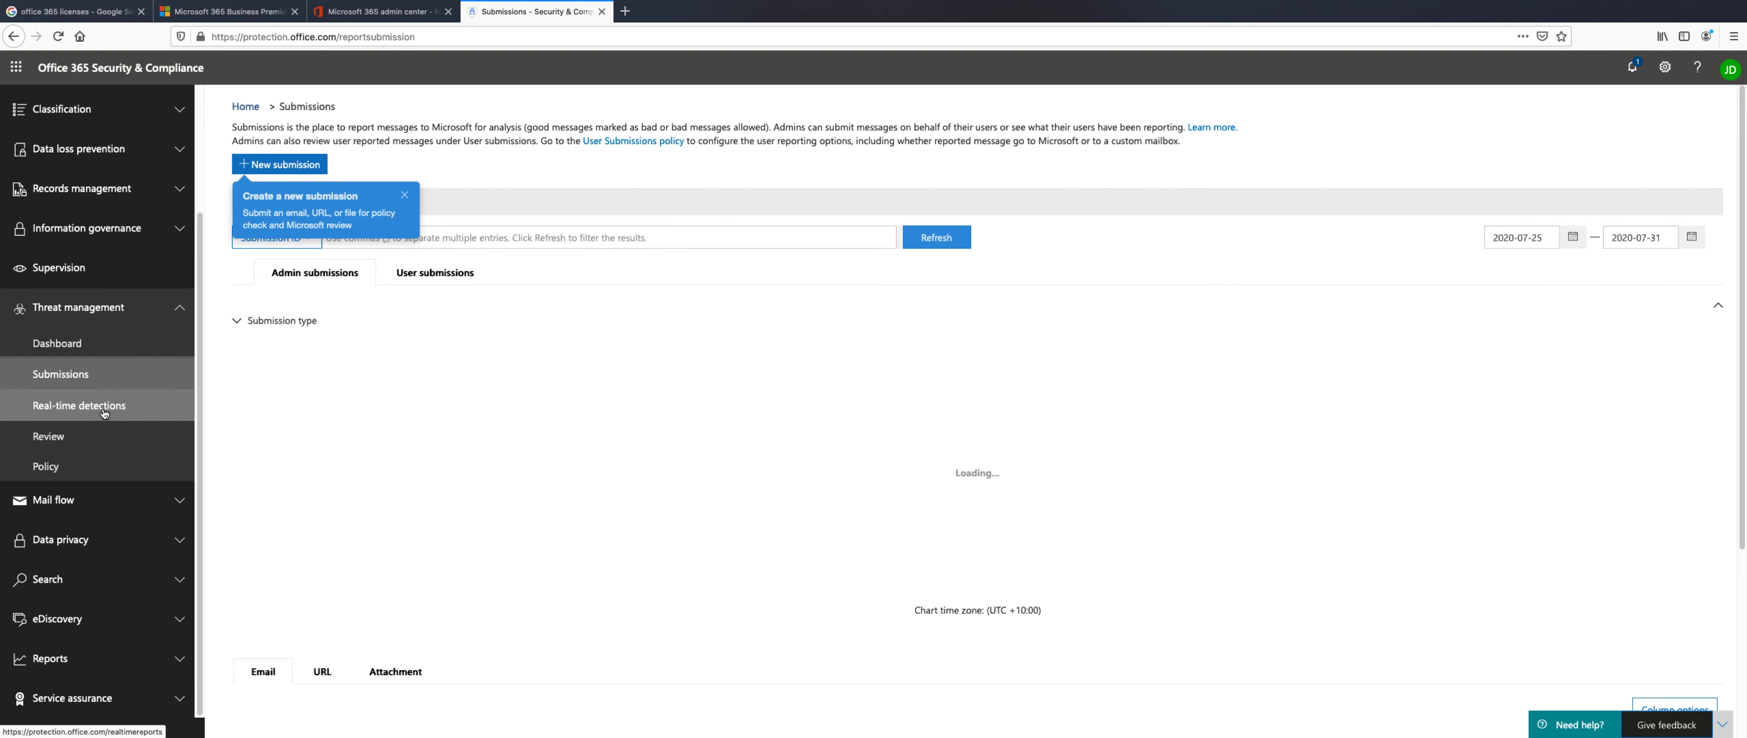
left_click(100, 500)
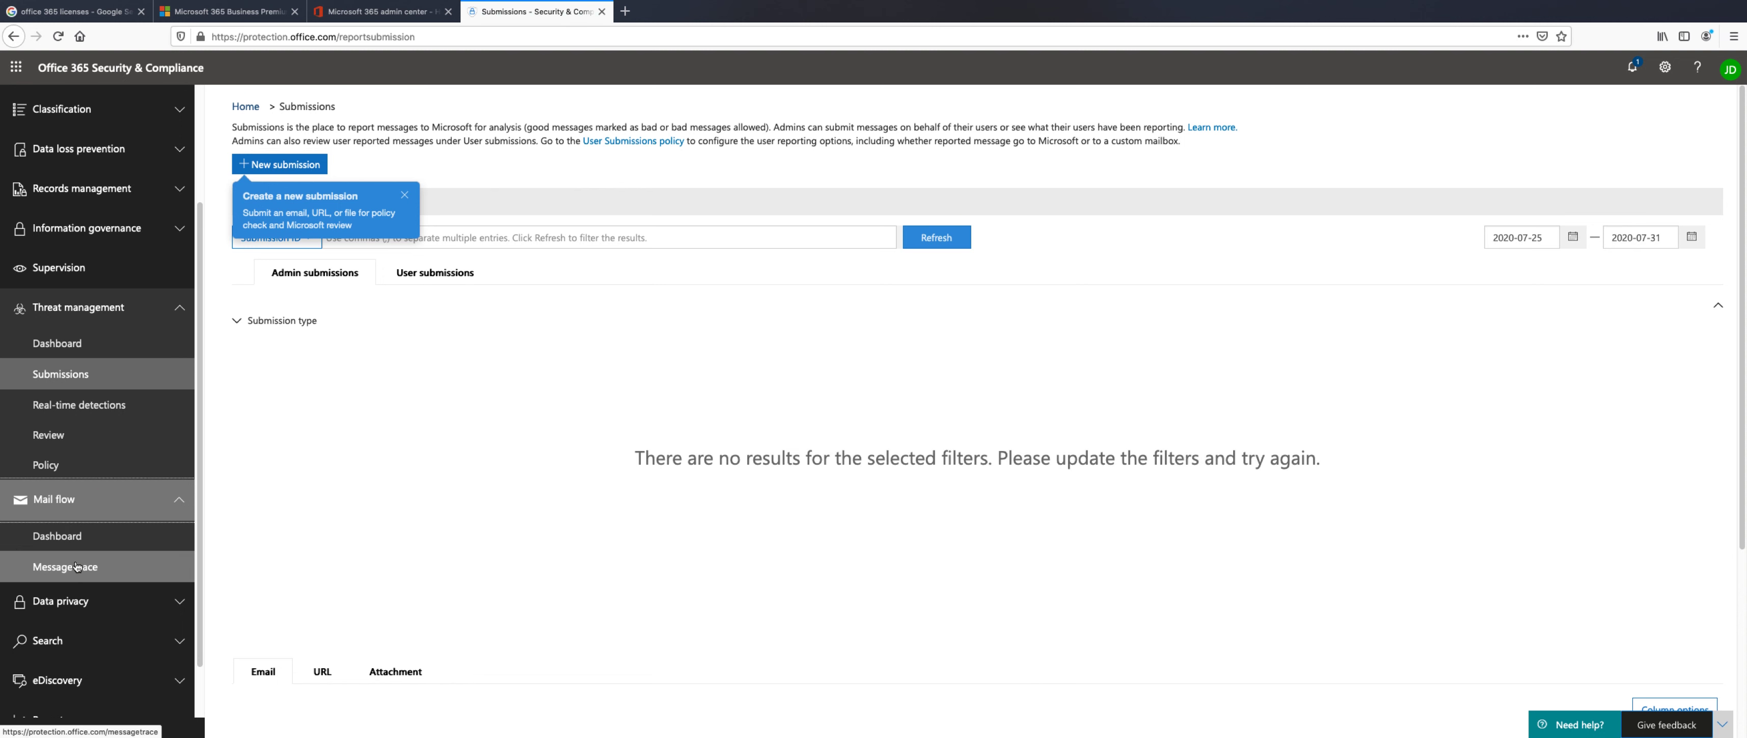
scroll(85, 603, "down", 2)
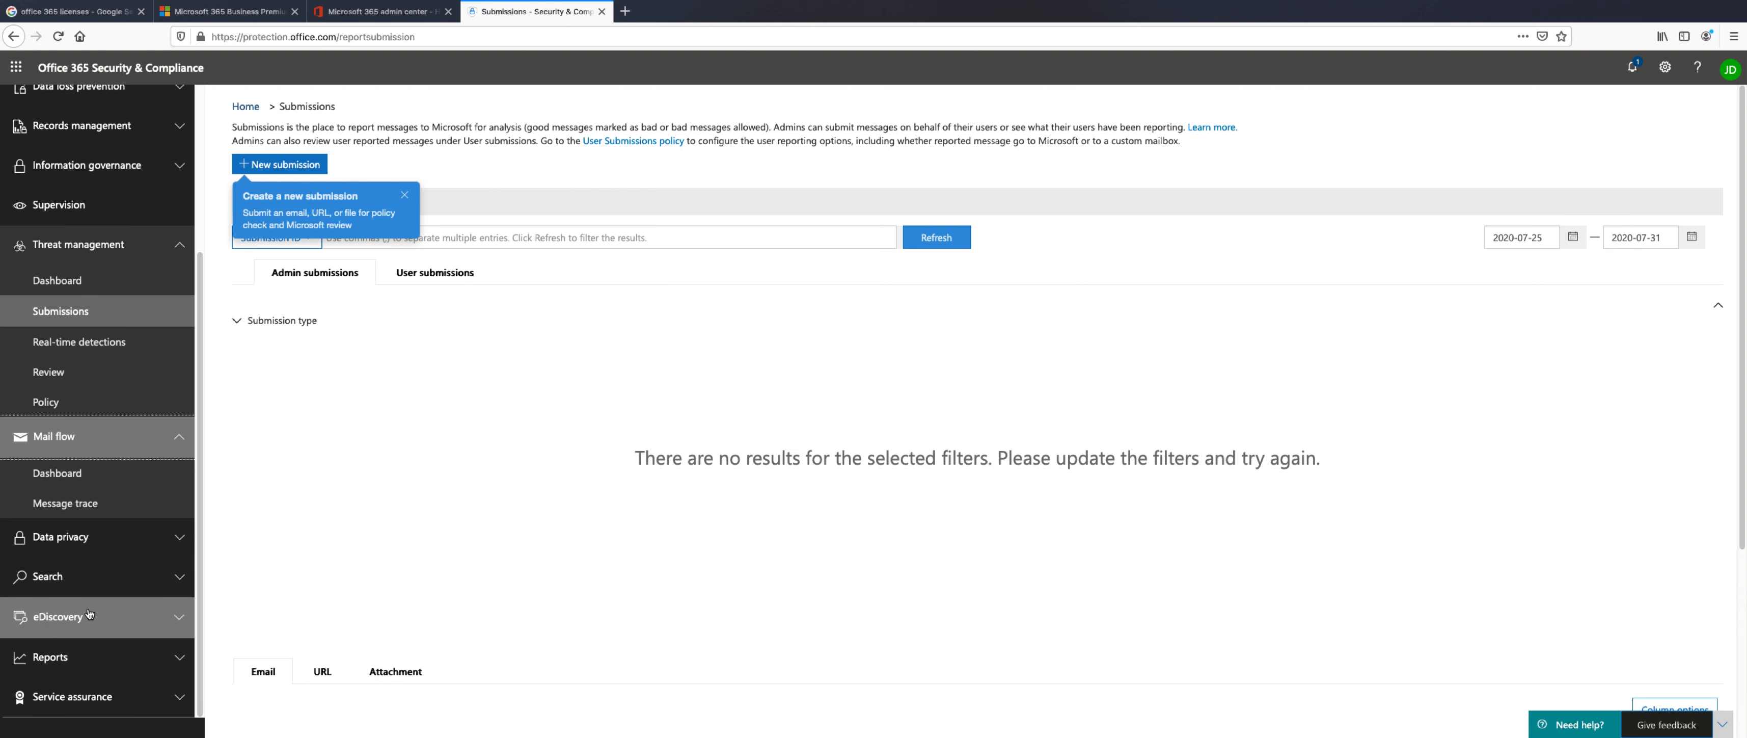
left_click(83, 657)
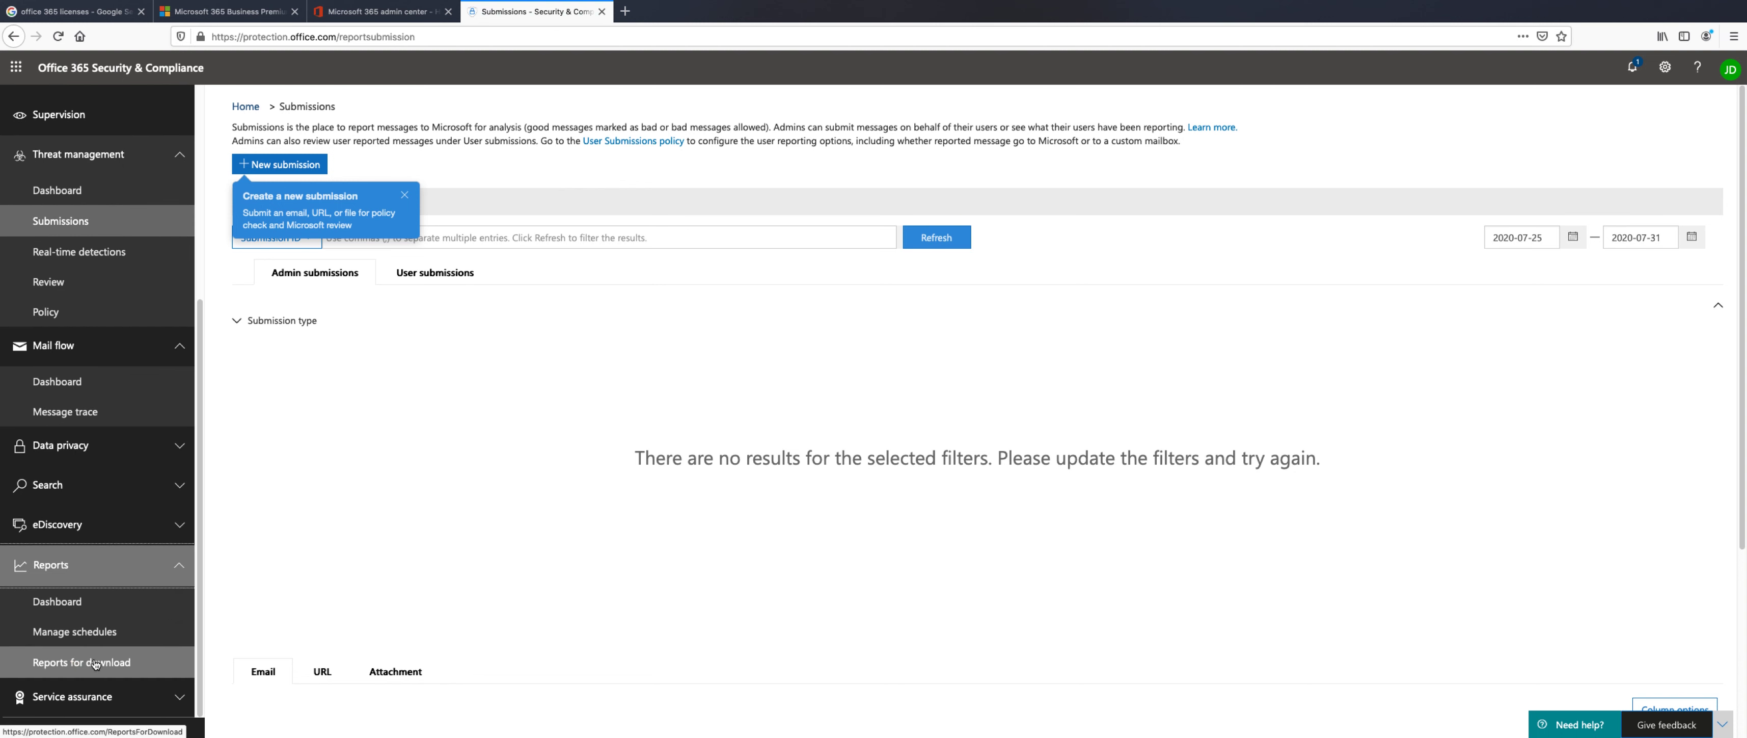
scroll(96, 661, "up", 5)
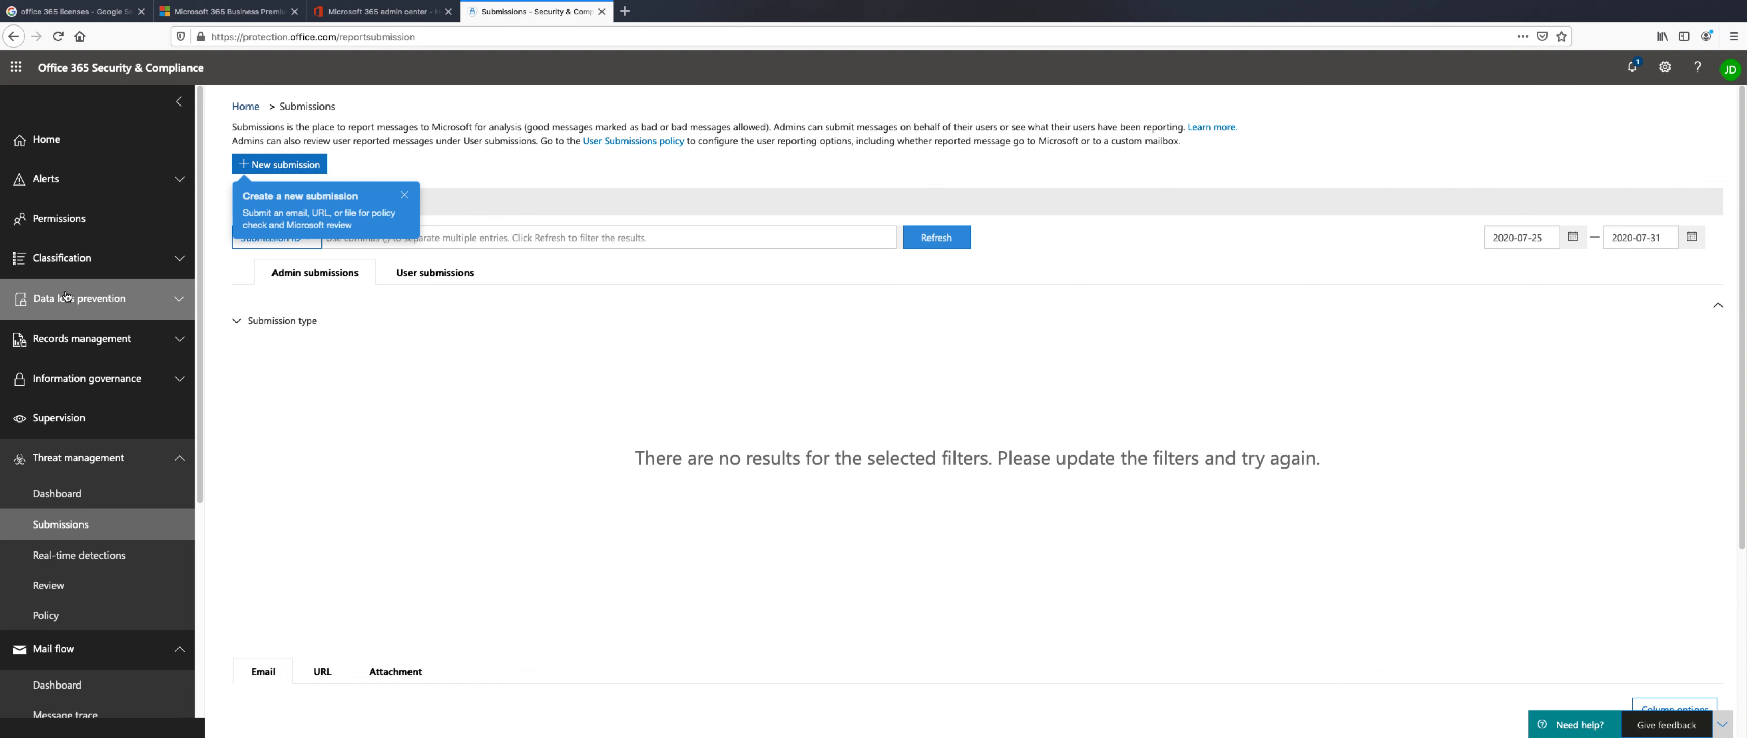
From the Microsoft 365 admin center, launch the Compliance admin center in a new tab.
mouse_move(363, 6)
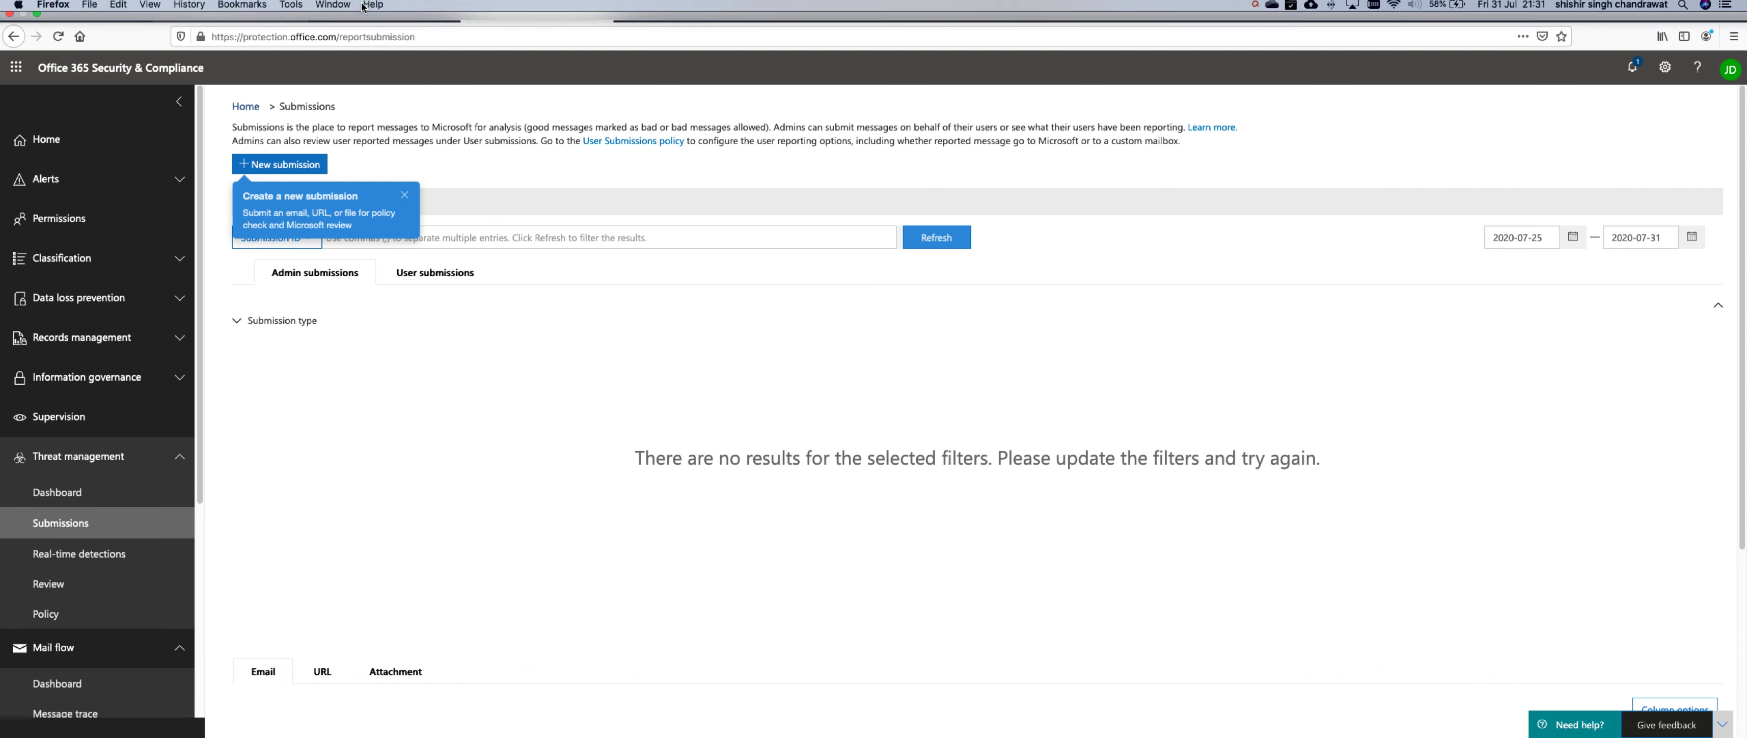
left_click(364, 20)
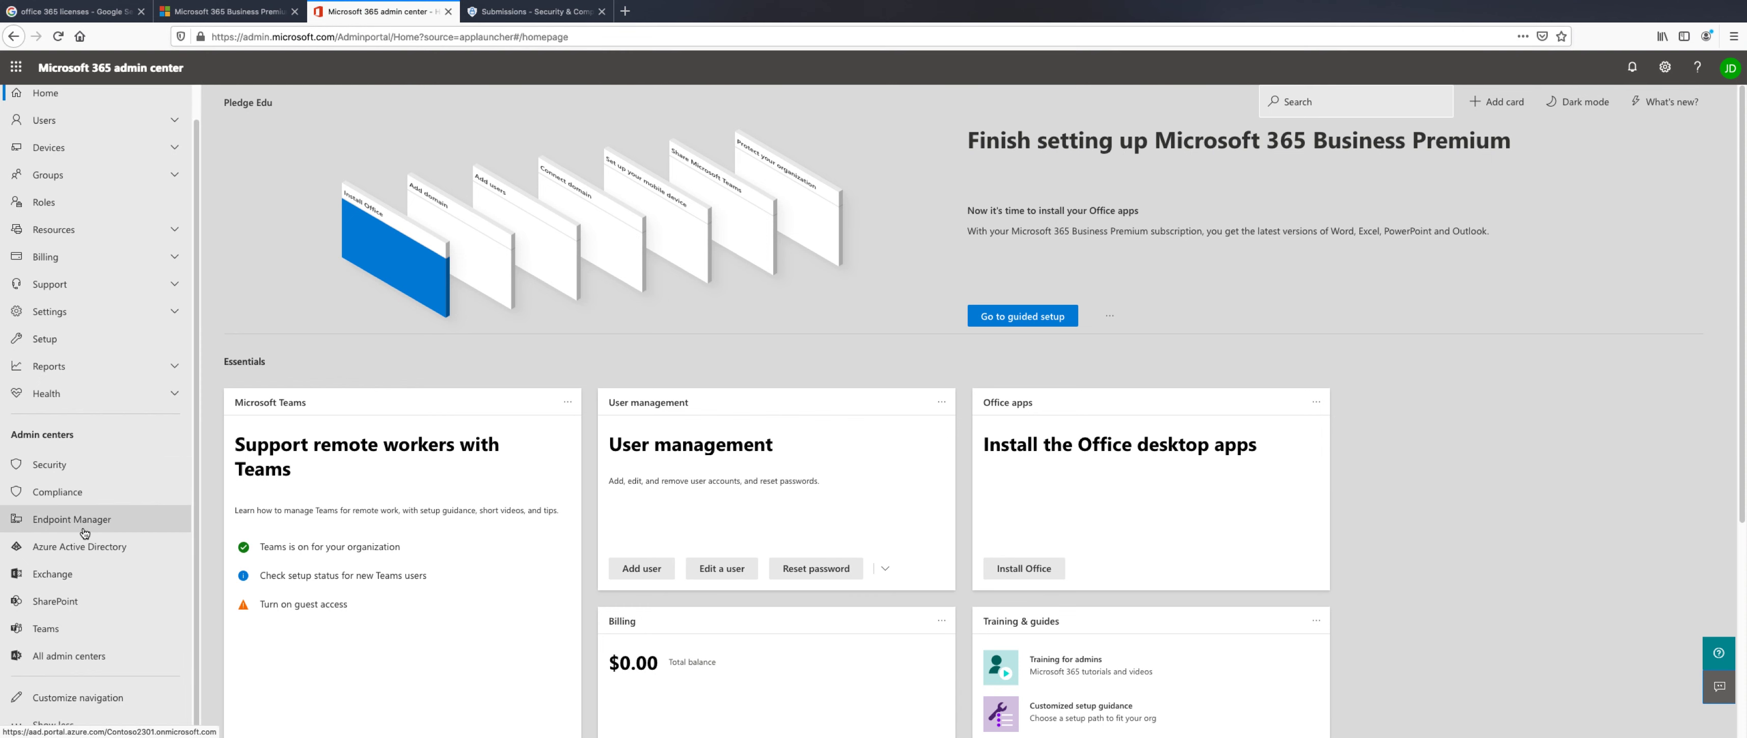
left_click(70, 493)
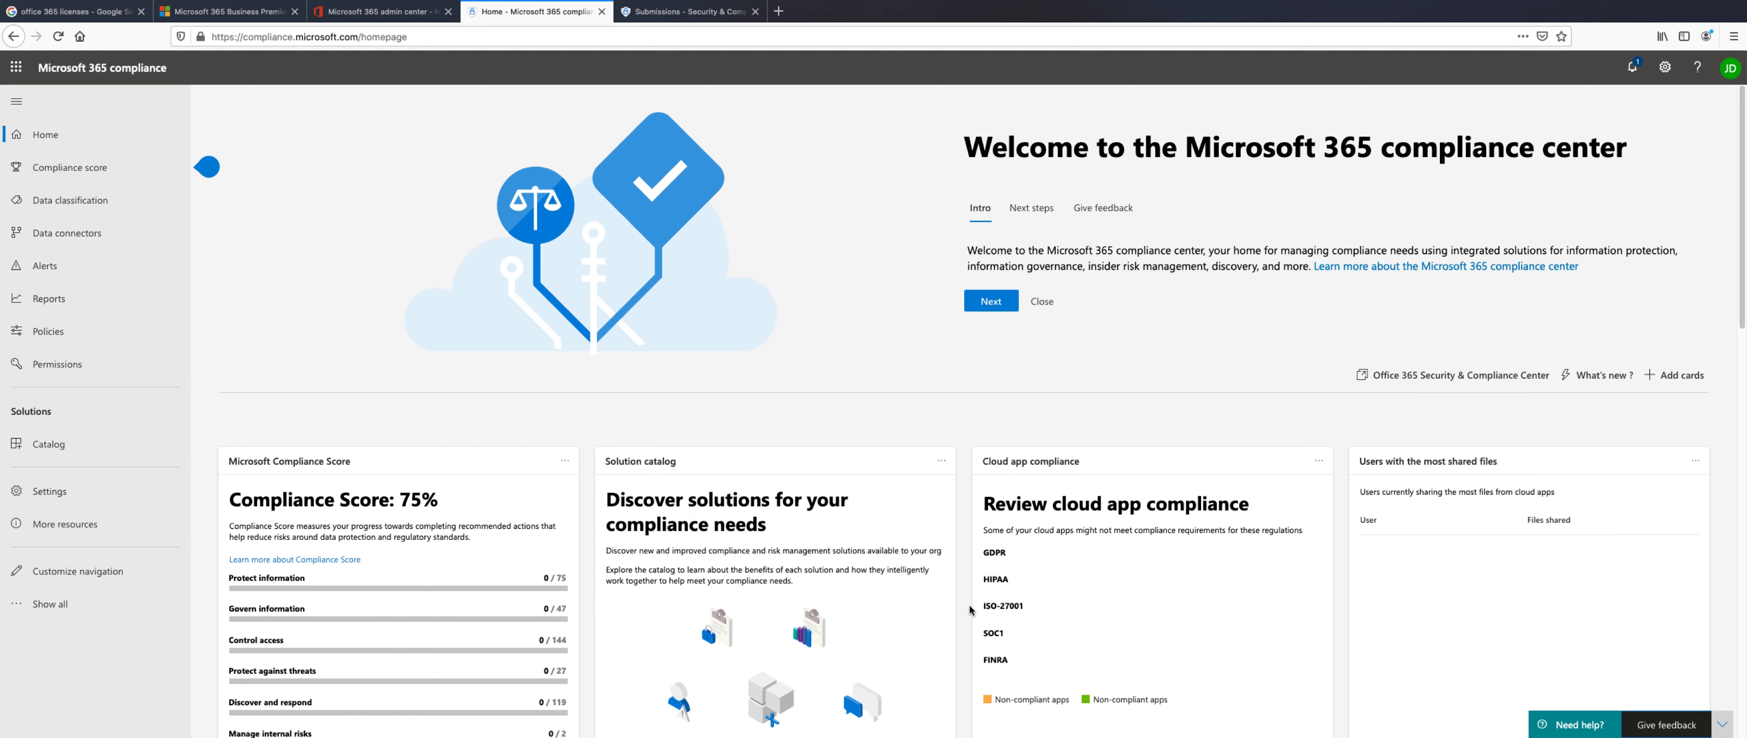
Scroll past the 75% Compliance Score and dashboard cards, then go to Policies.
scroll(521, 601, "down", 2)
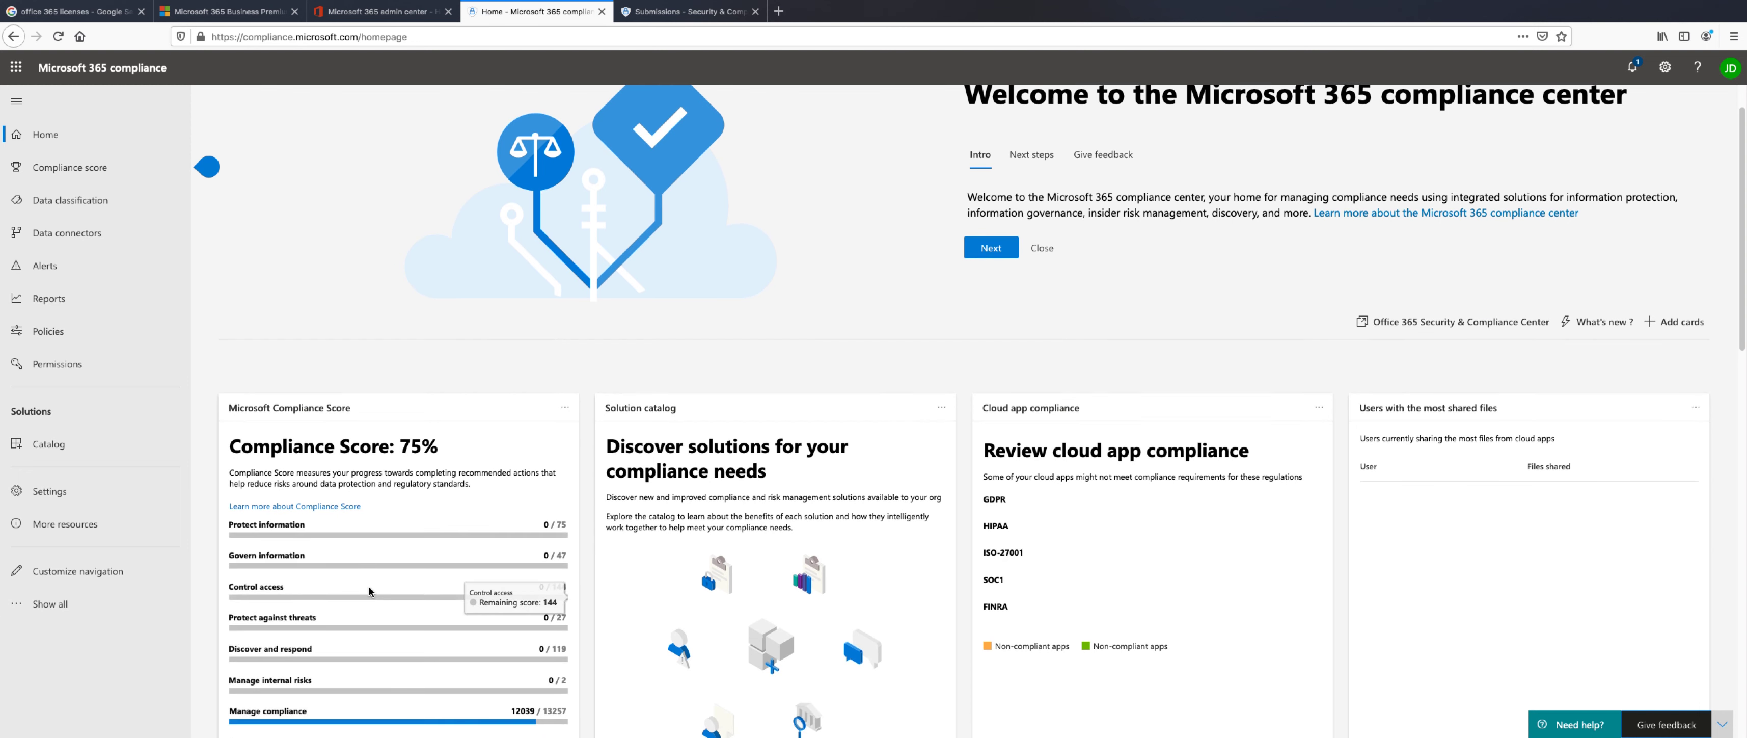
scroll(517, 599, "down", 3)
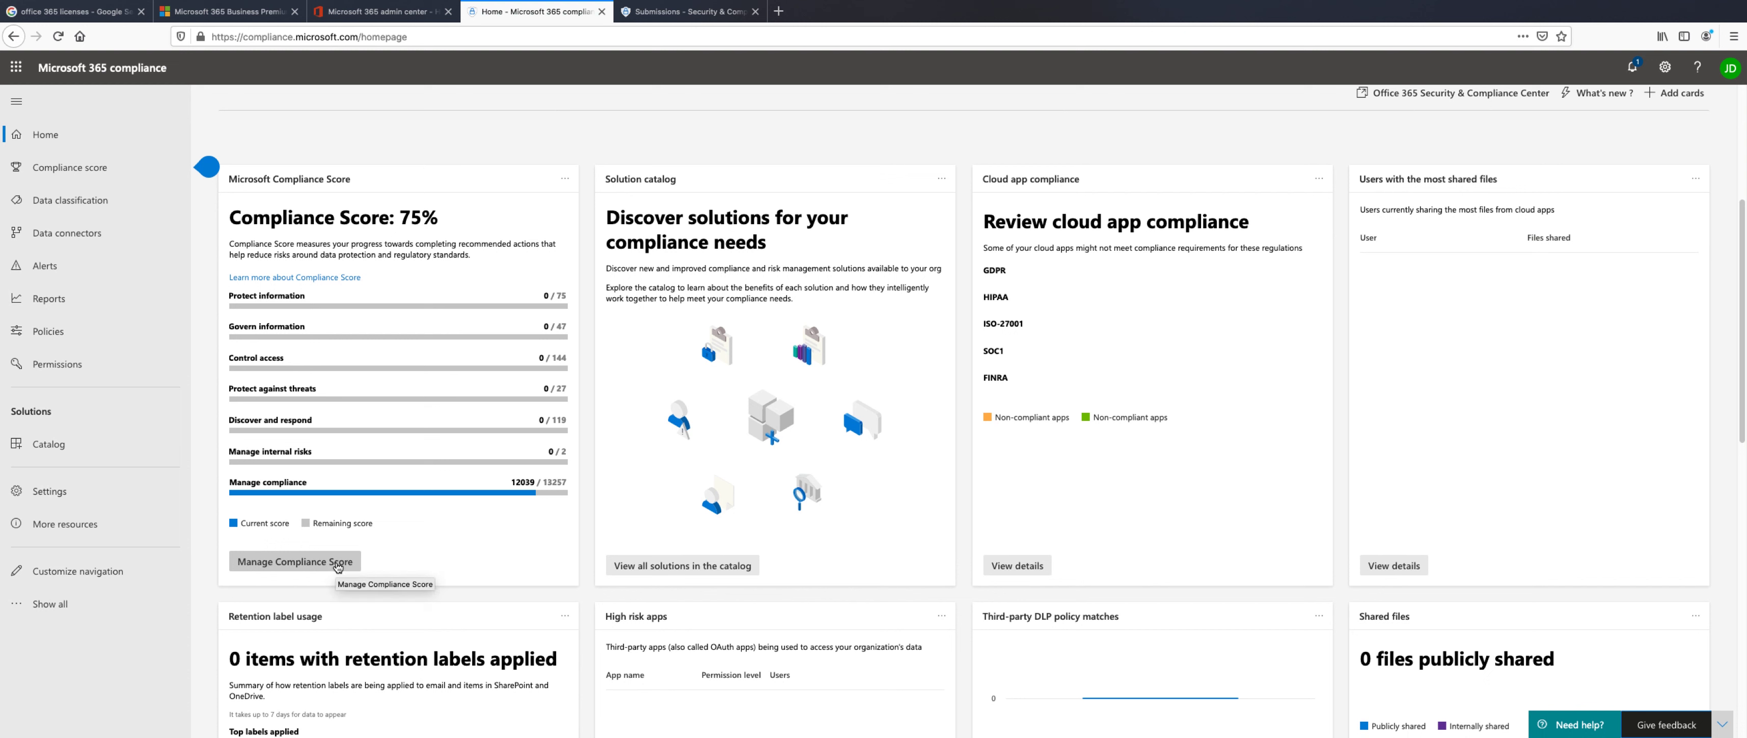
scroll(339, 567, "down", 3)
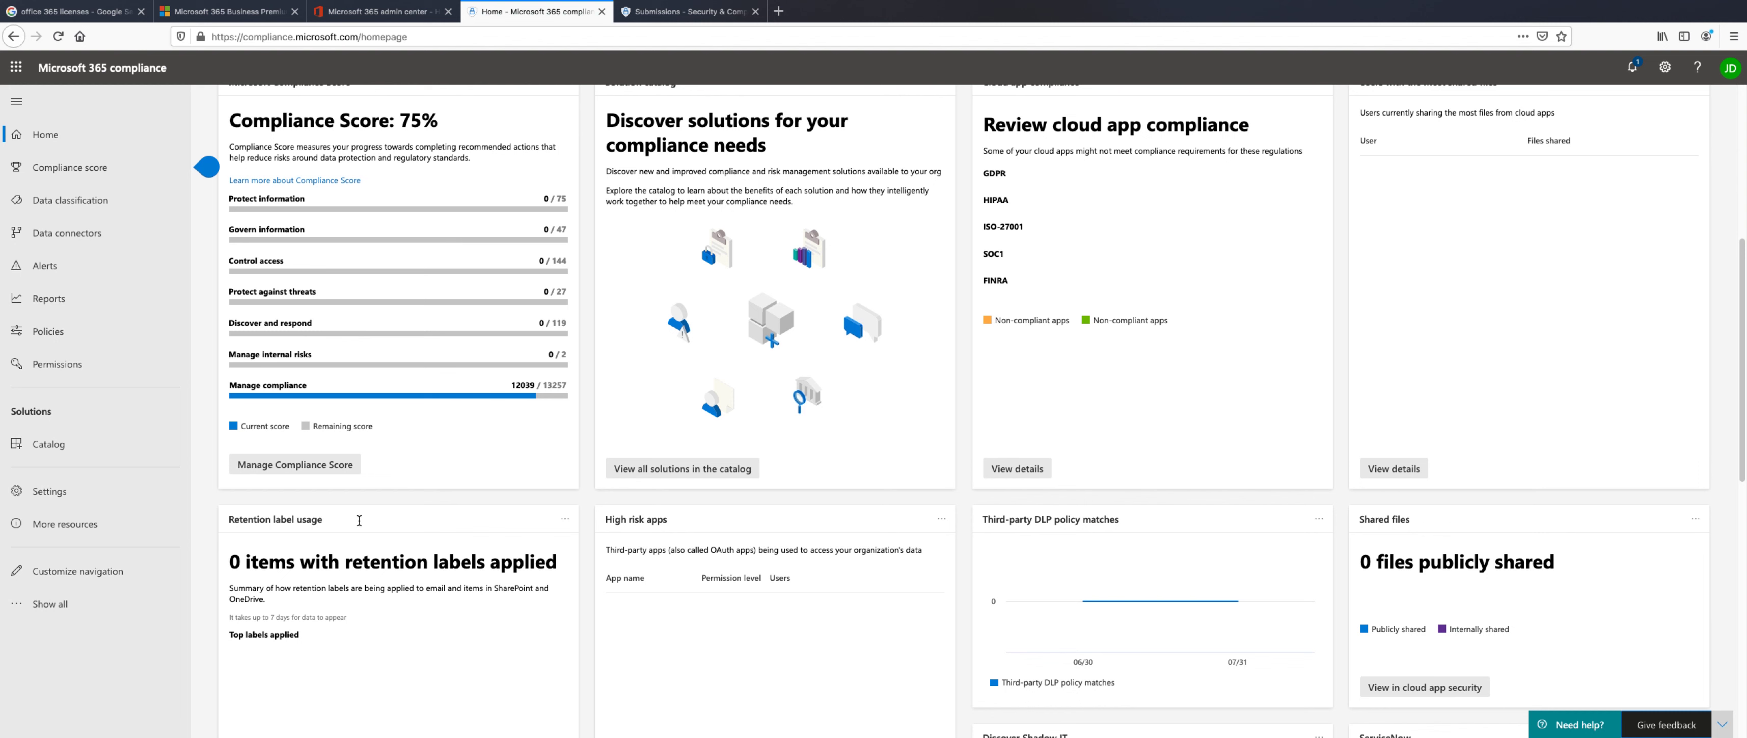
left_click(47, 331)
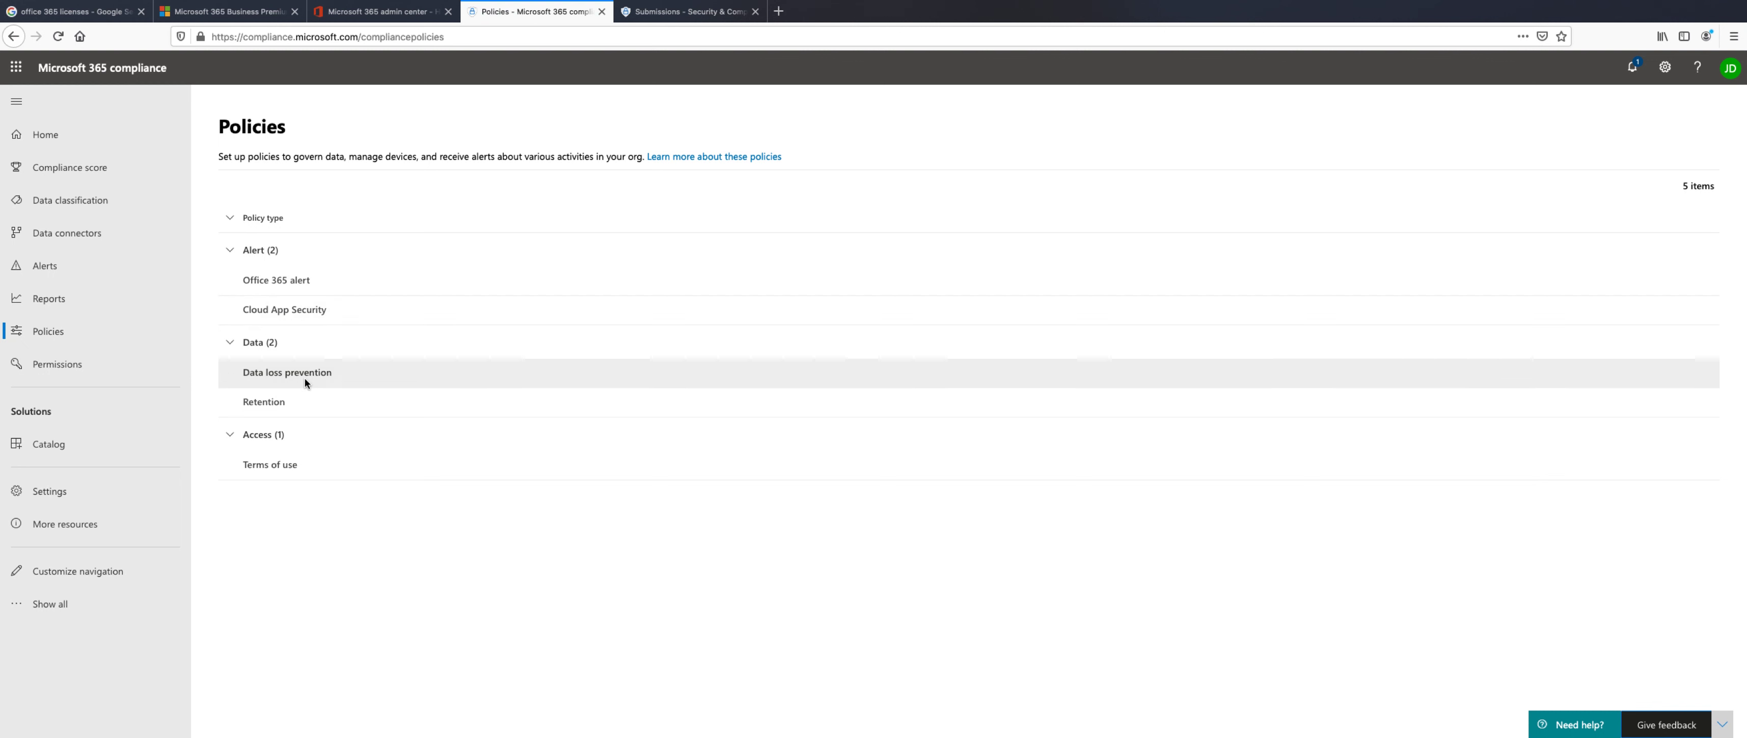
Open the Retention policies and show all solutions in the left navigation.
left_click(260, 405)
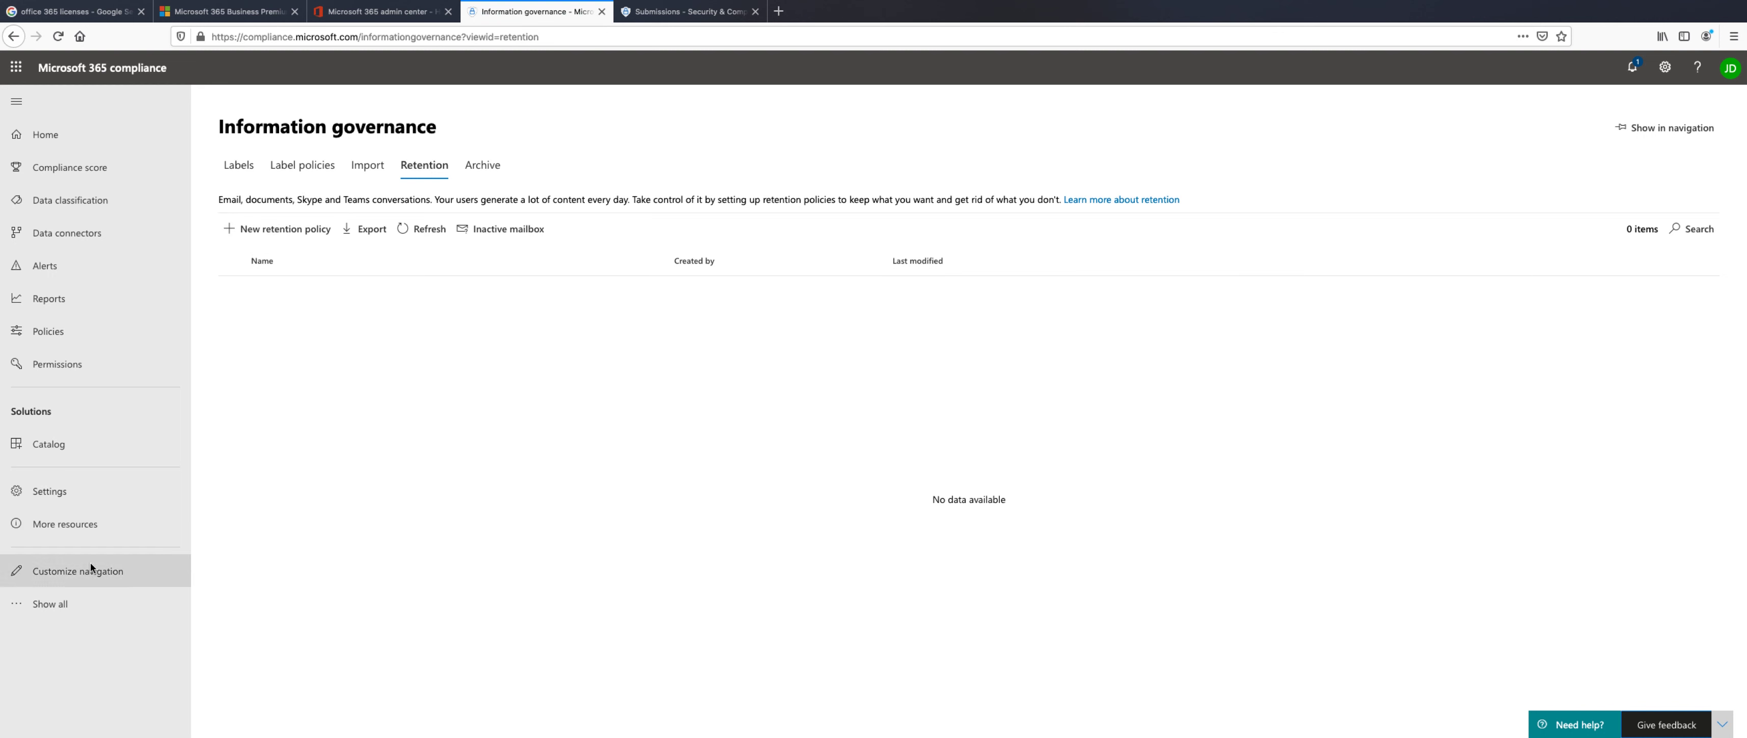
left_click(56, 603)
scroll(90, 515, "down", 5)
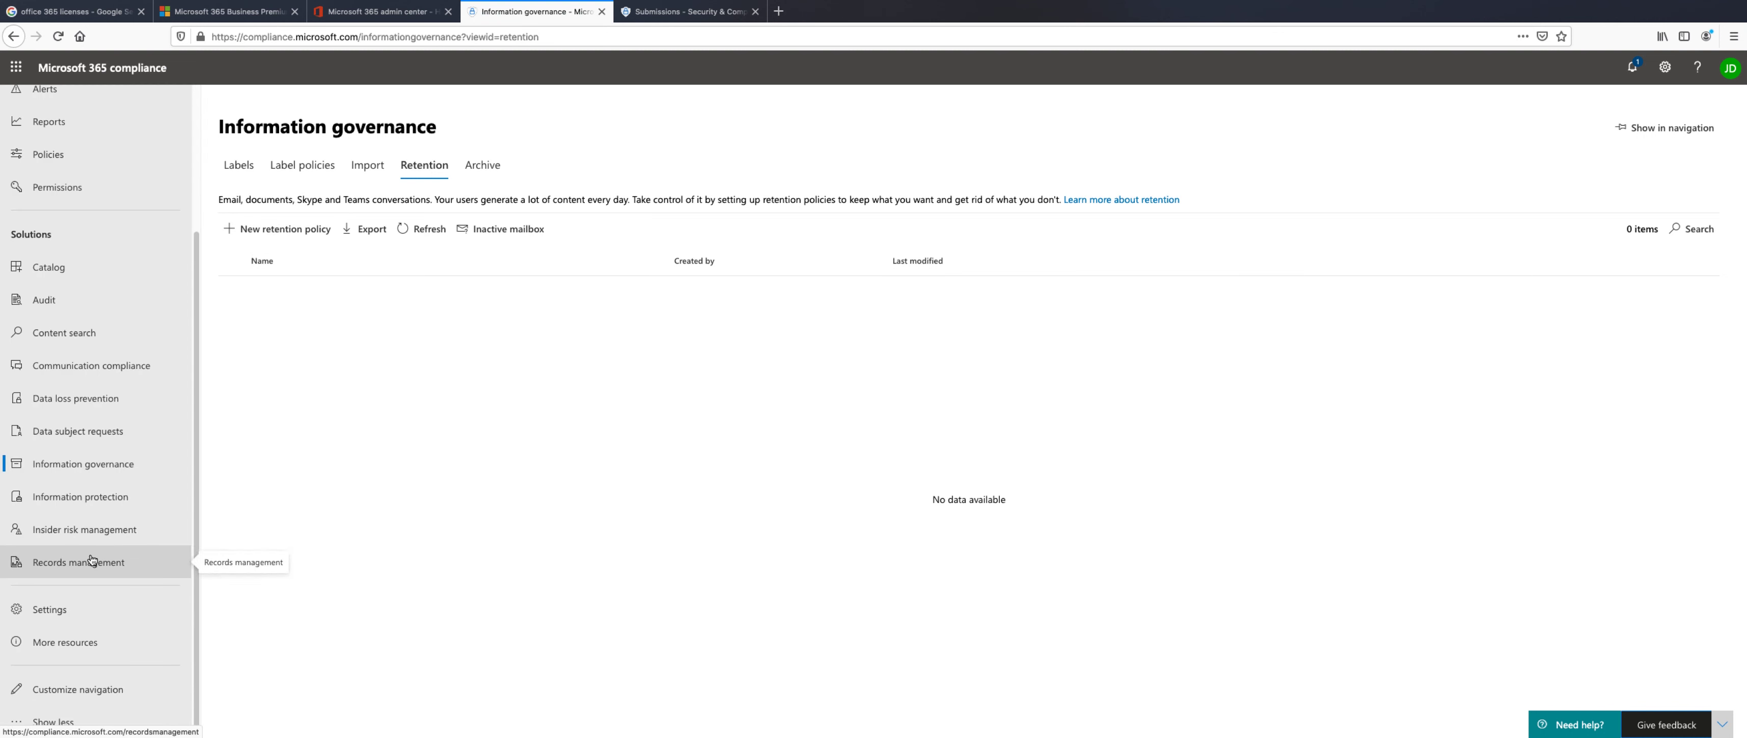
scroll(92, 559, "up", 5)
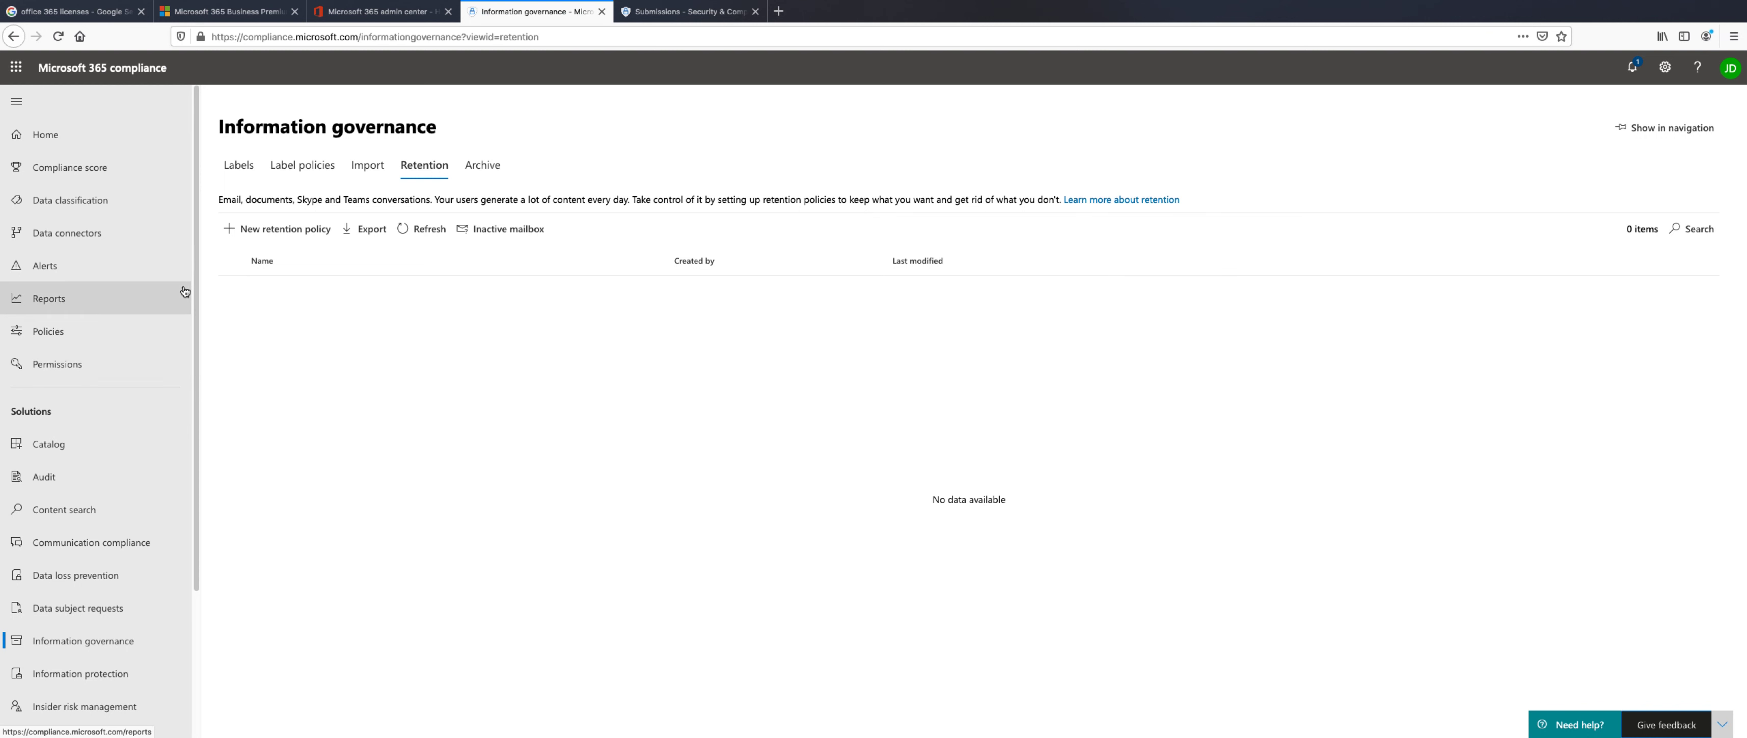
Open the Azure Active Directory admin center link in a new tab and switch to it.
left_click(387, 12)
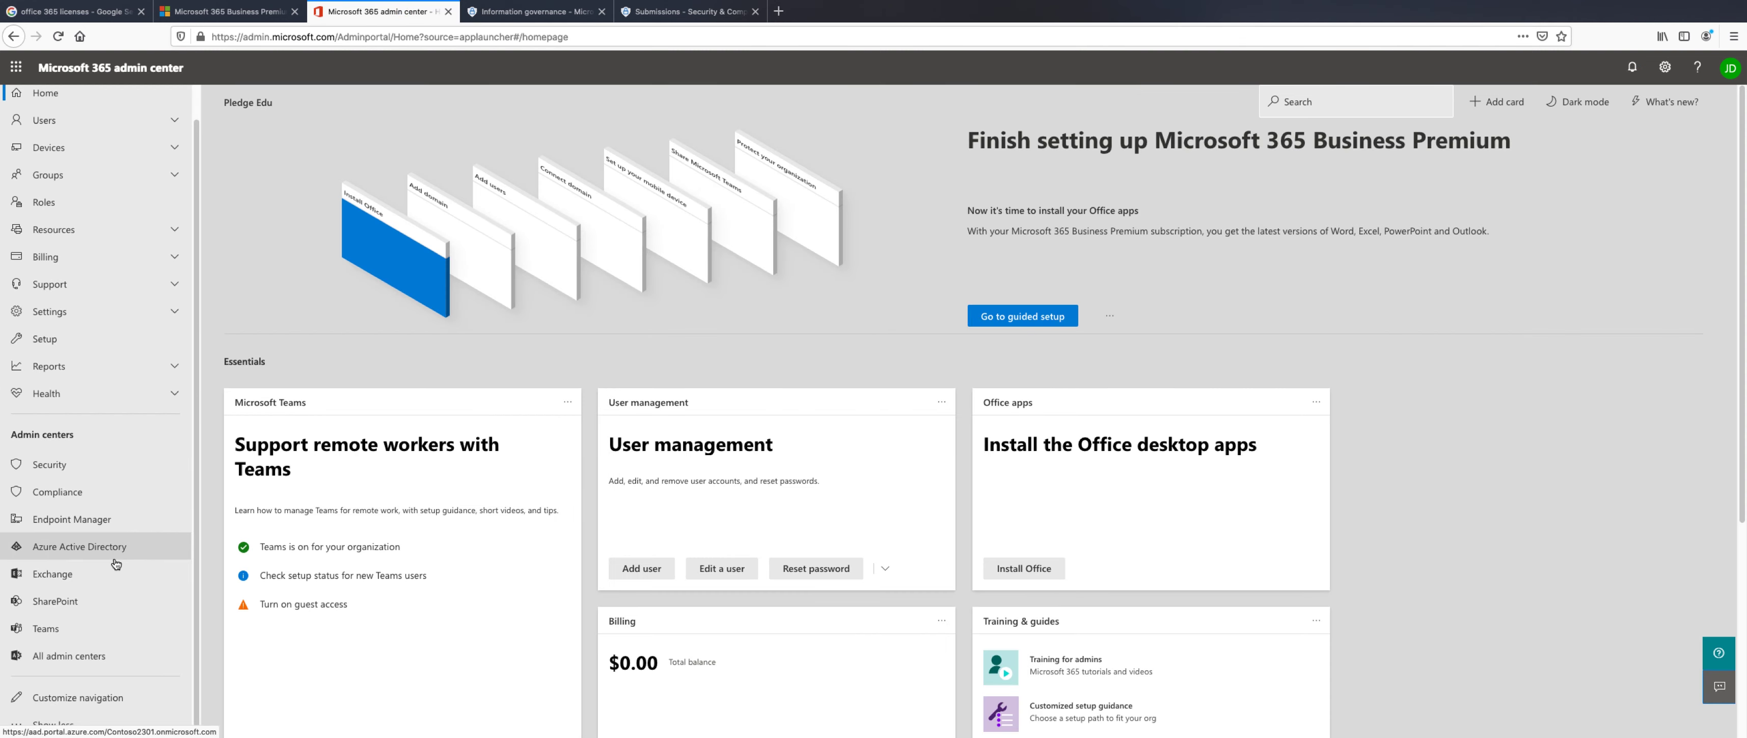
right_click(85, 550)
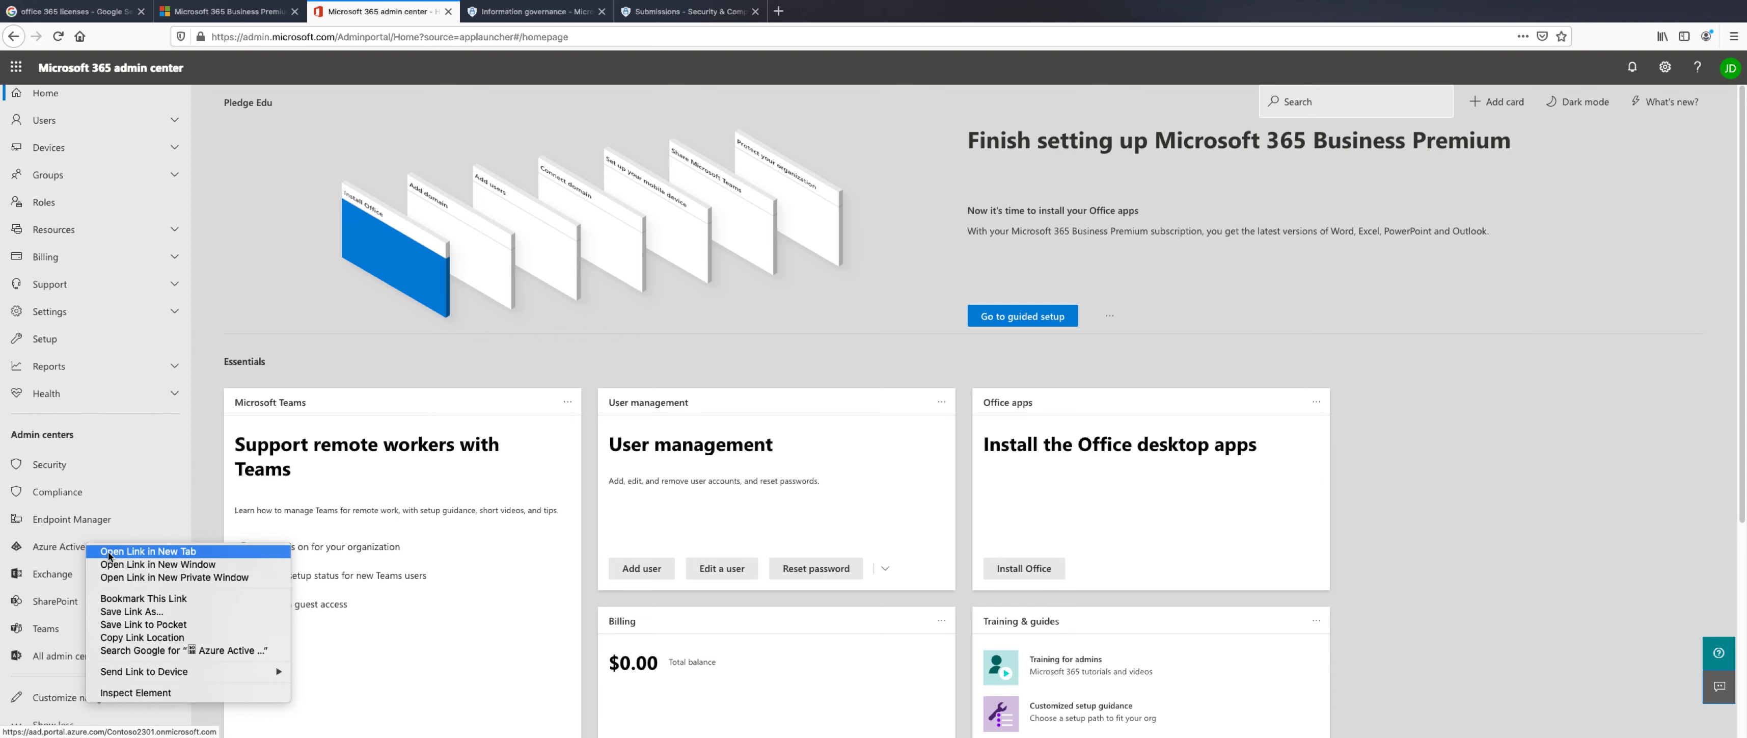
left_click(109, 551)
left_click(522, 12)
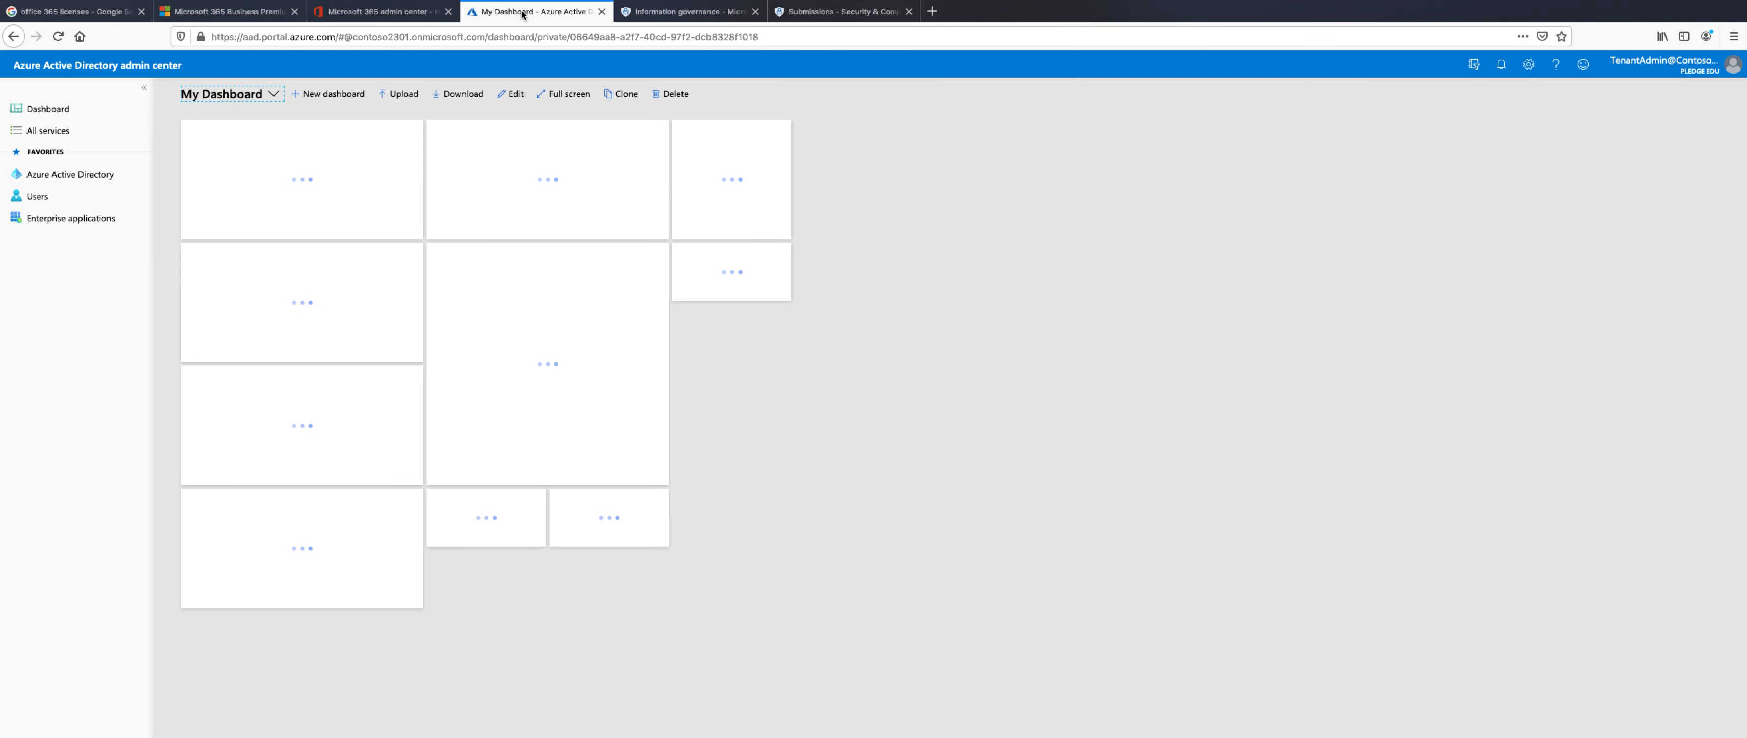
Browse Pledge Edu's Users, Deleted users and Password reset pages, then return to the directory Overview.
left_click(80, 179)
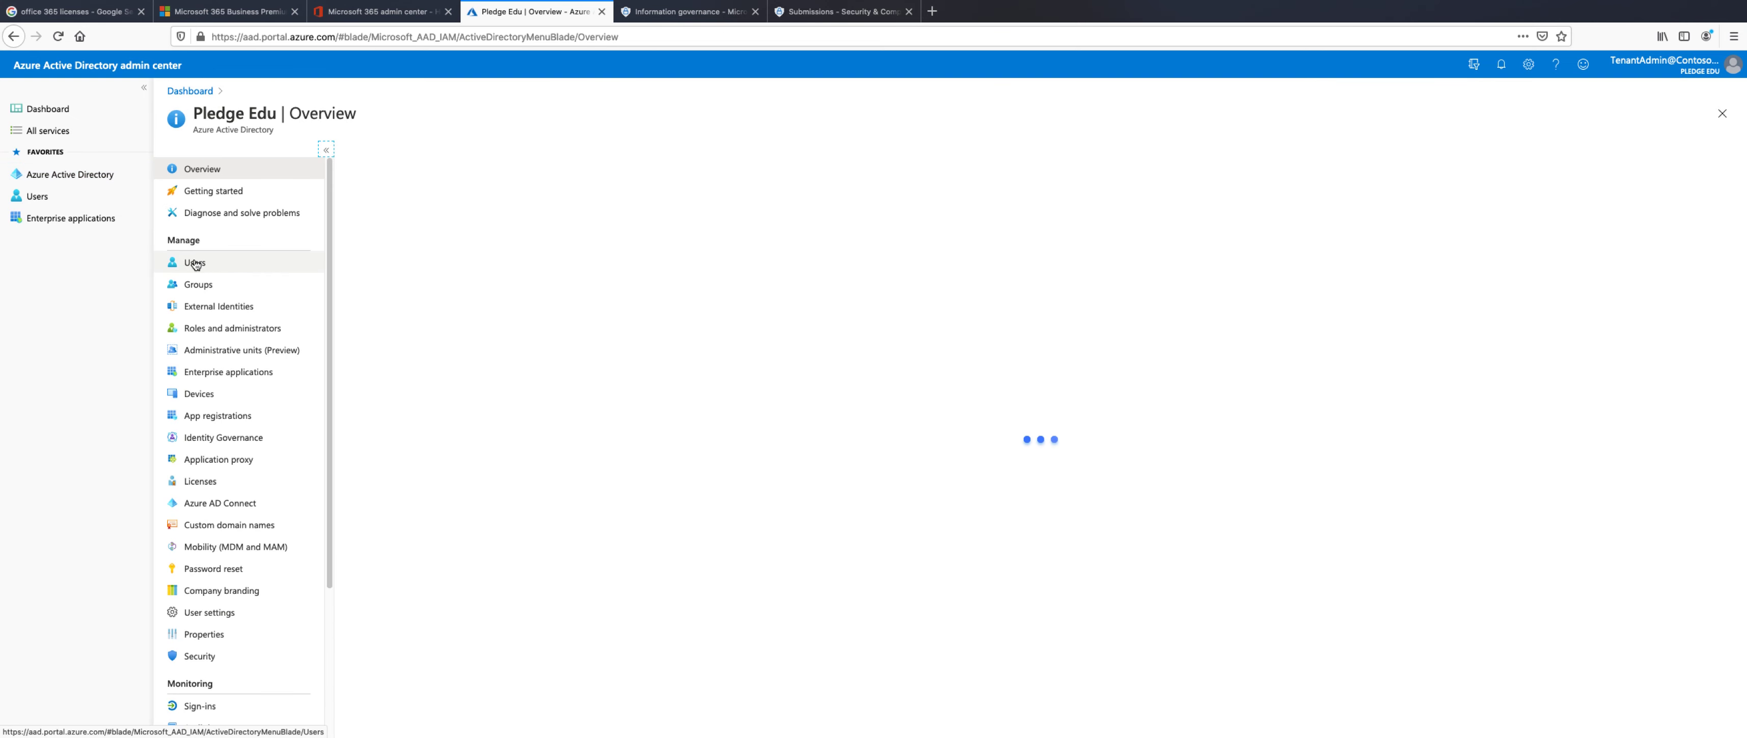
left_click(195, 263)
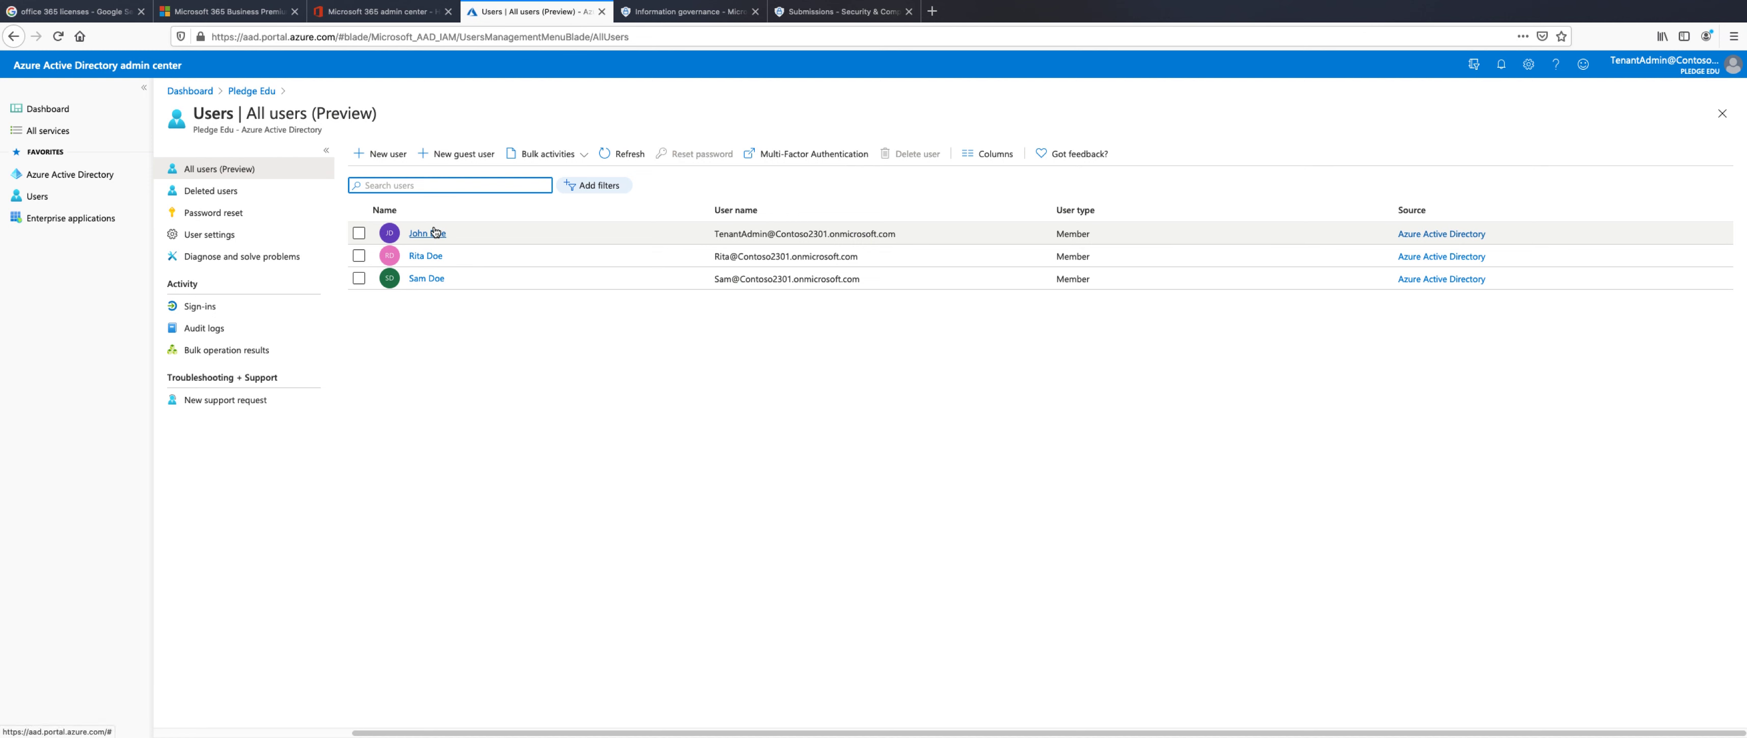
left_click(202, 193)
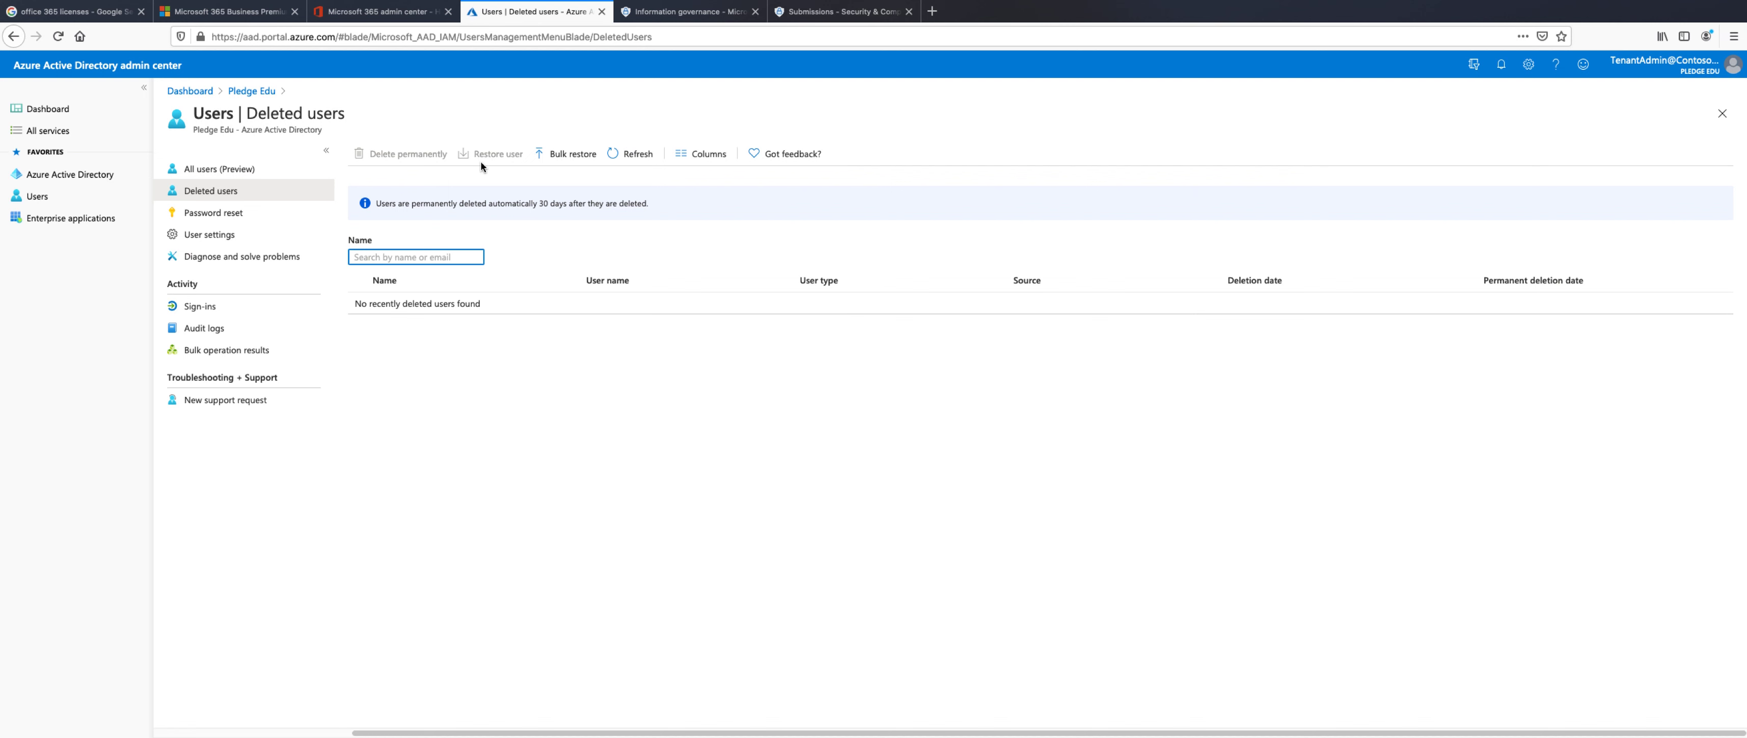
left_click(216, 219)
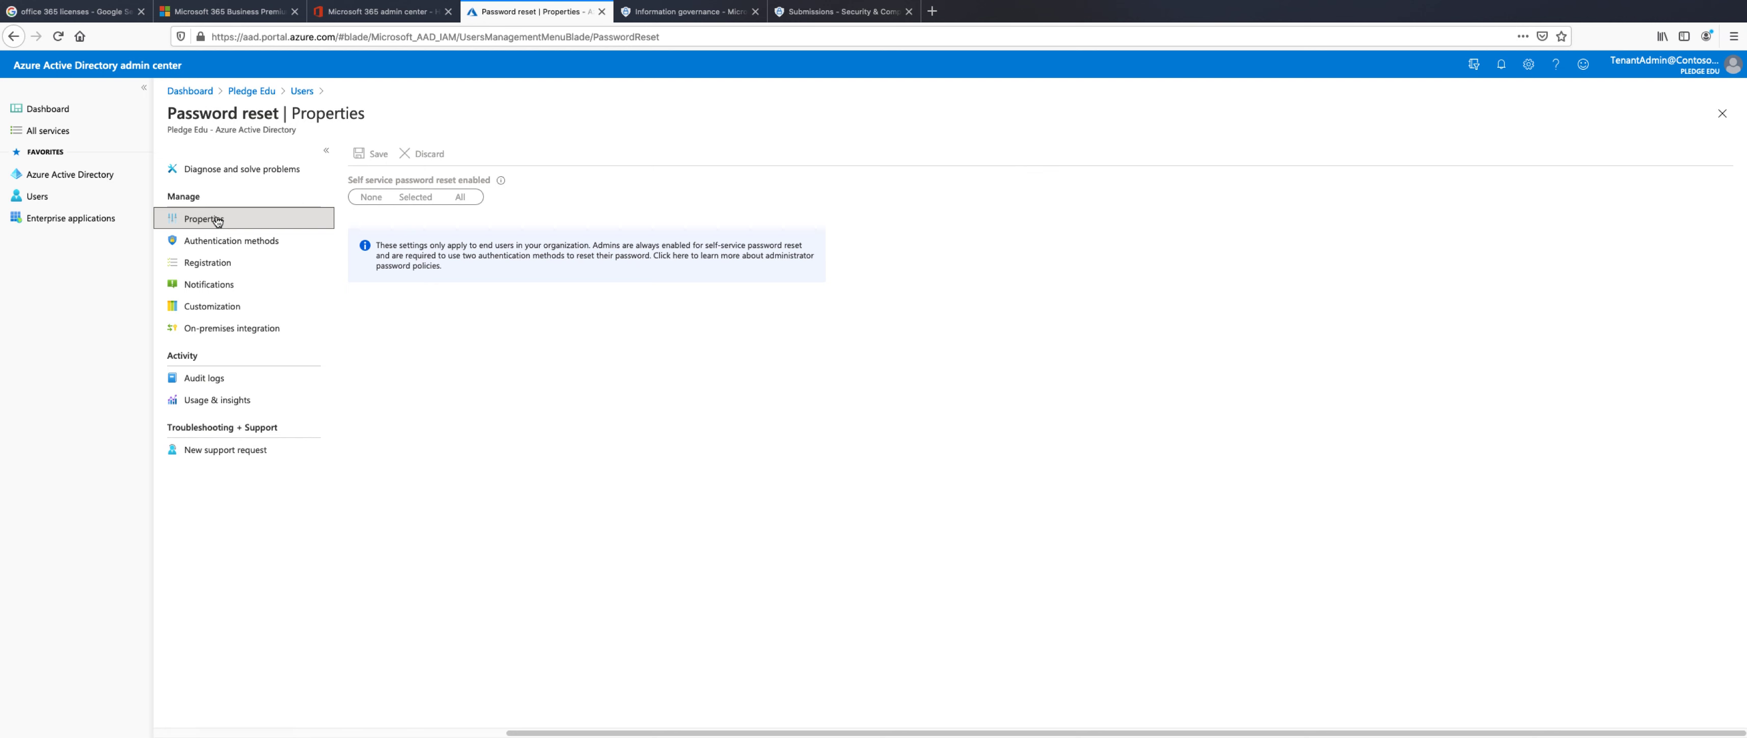
left_click(58, 174)
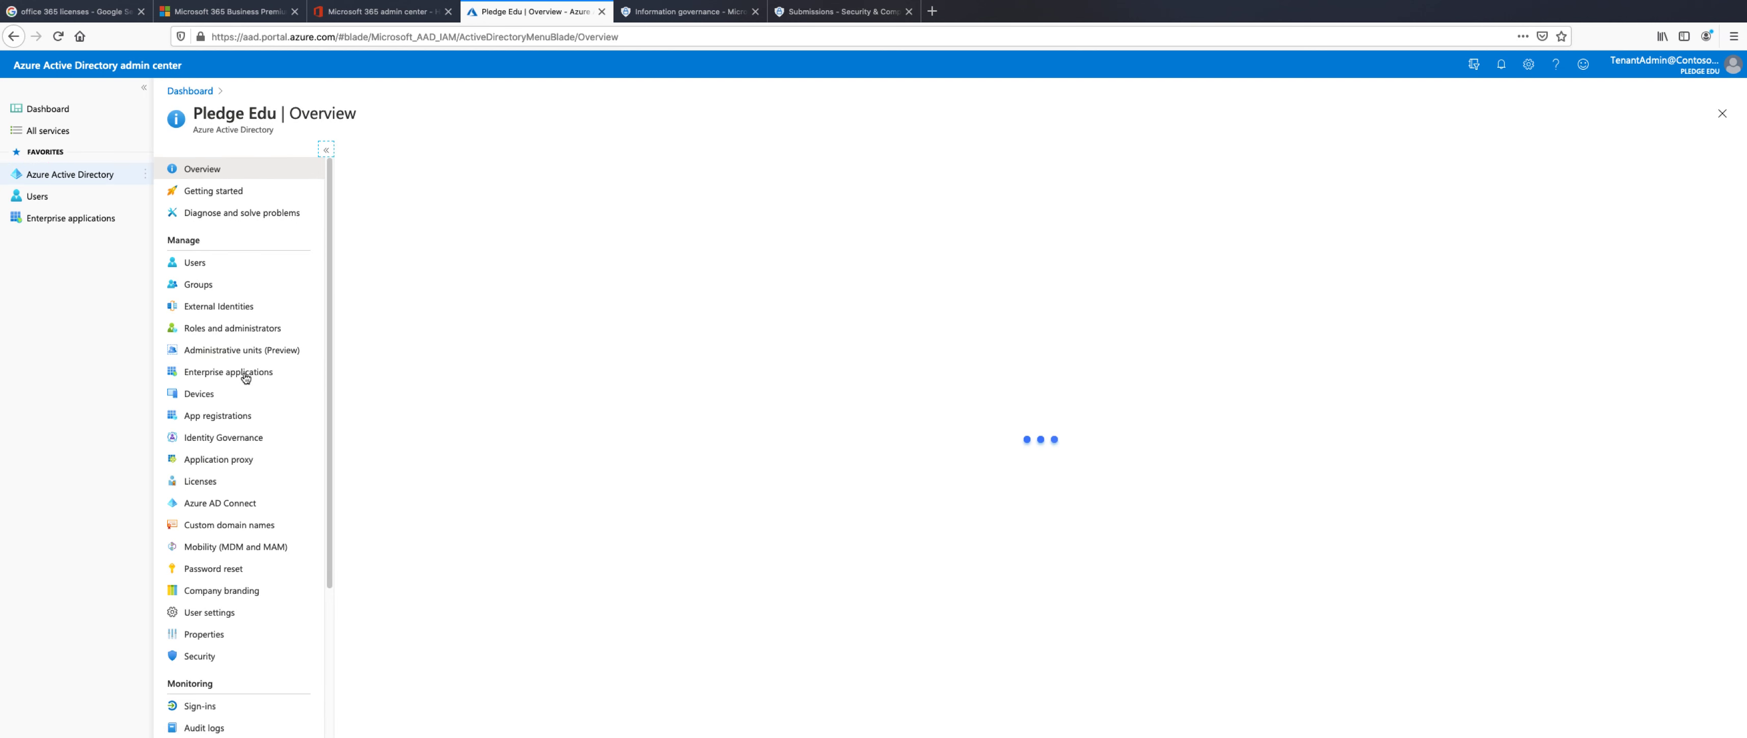
Go to Enterprise applications and begin a new application to reach the 3538-app gallery.
left_click(223, 372)
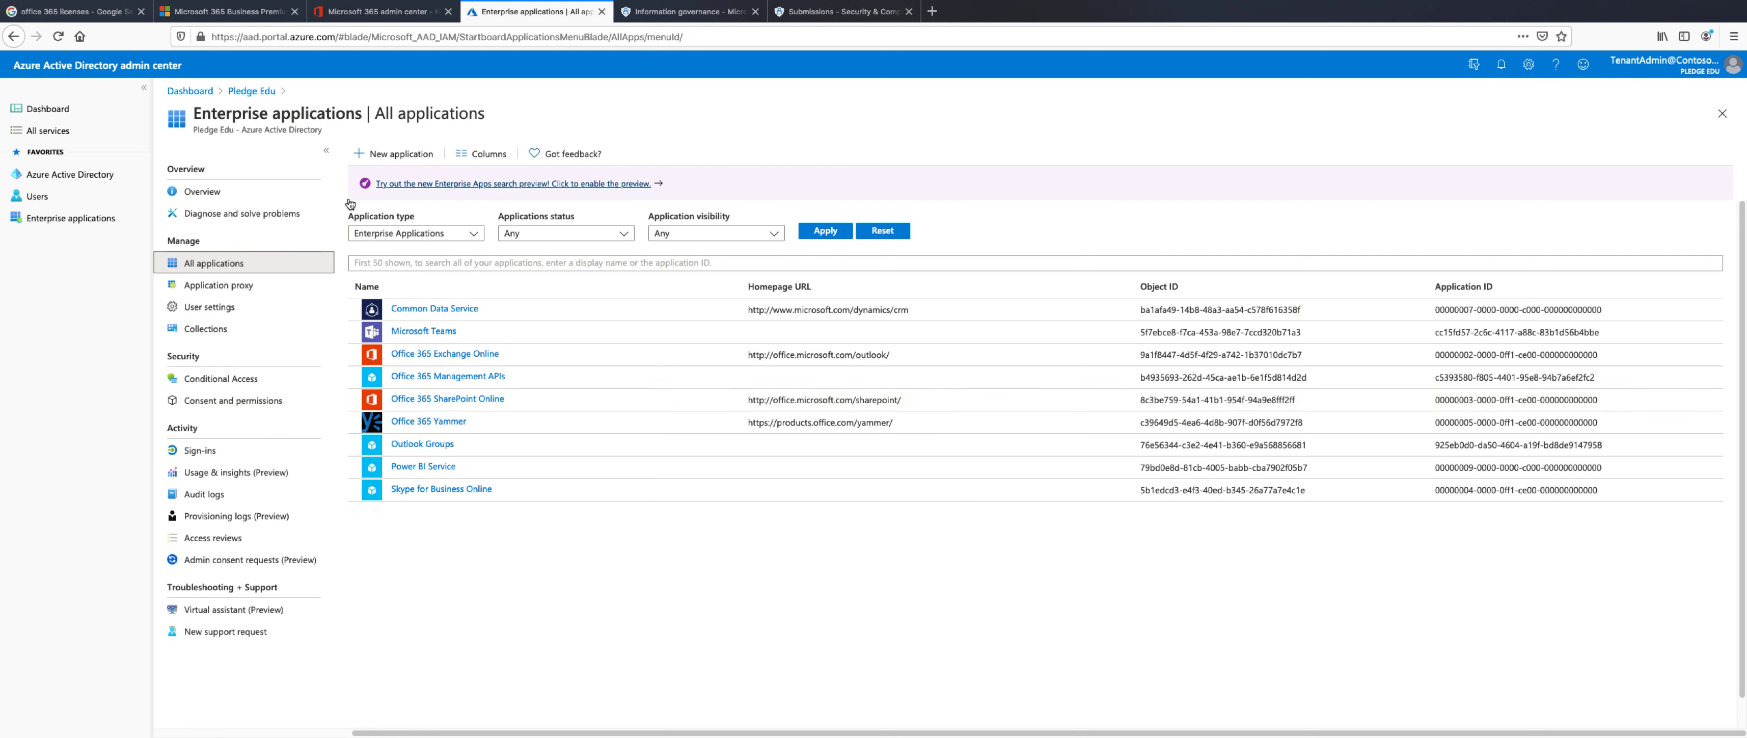
left_click(397, 156)
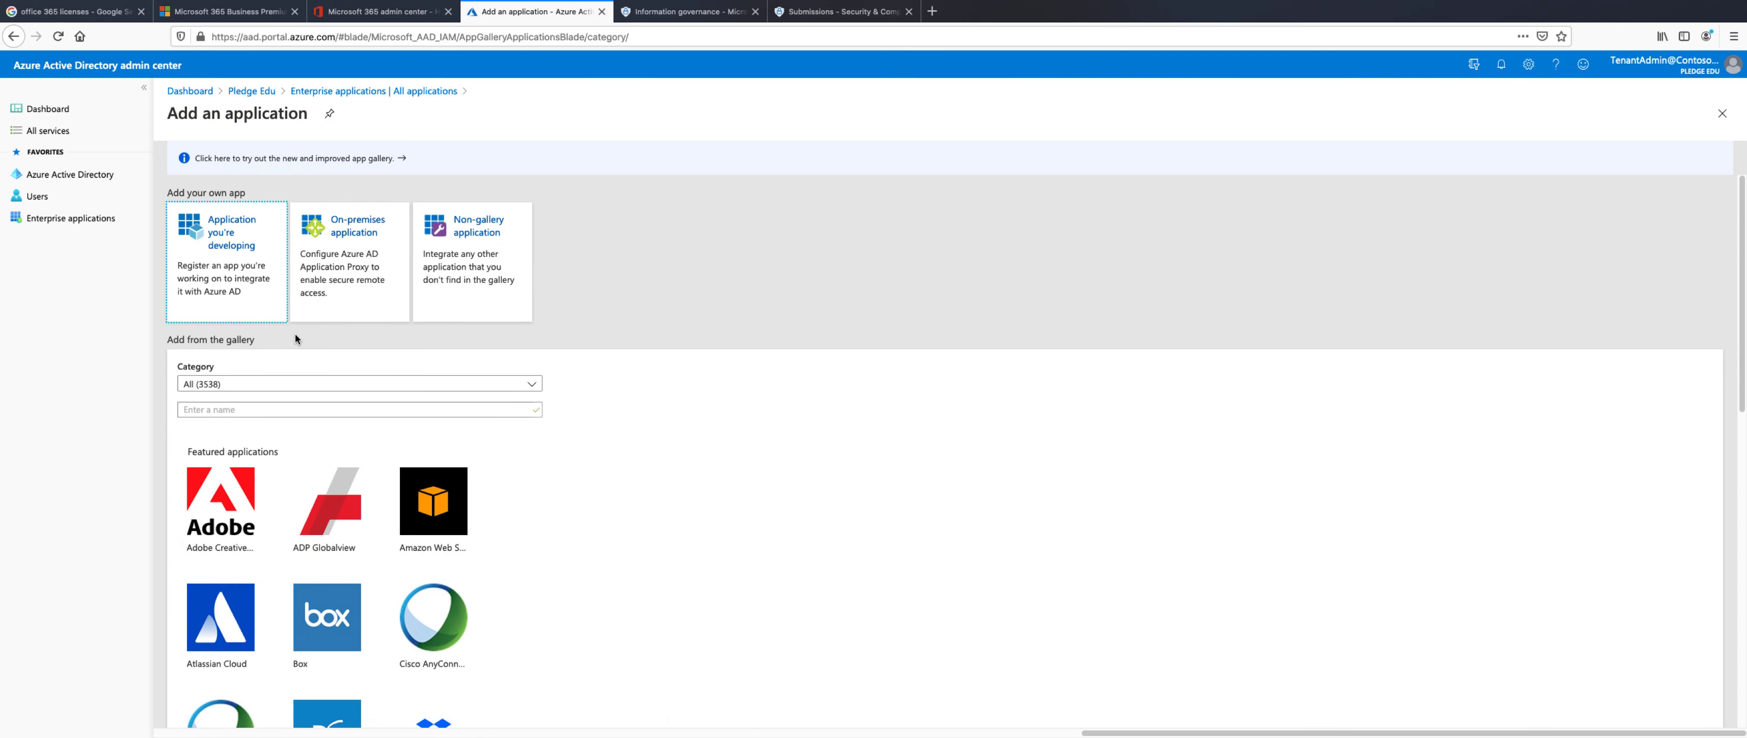
Scroll through the featured gallery apps like Adobe and Box, then return to the Microsoft 365 admin center tab.
scroll(517, 498, "down", 3)
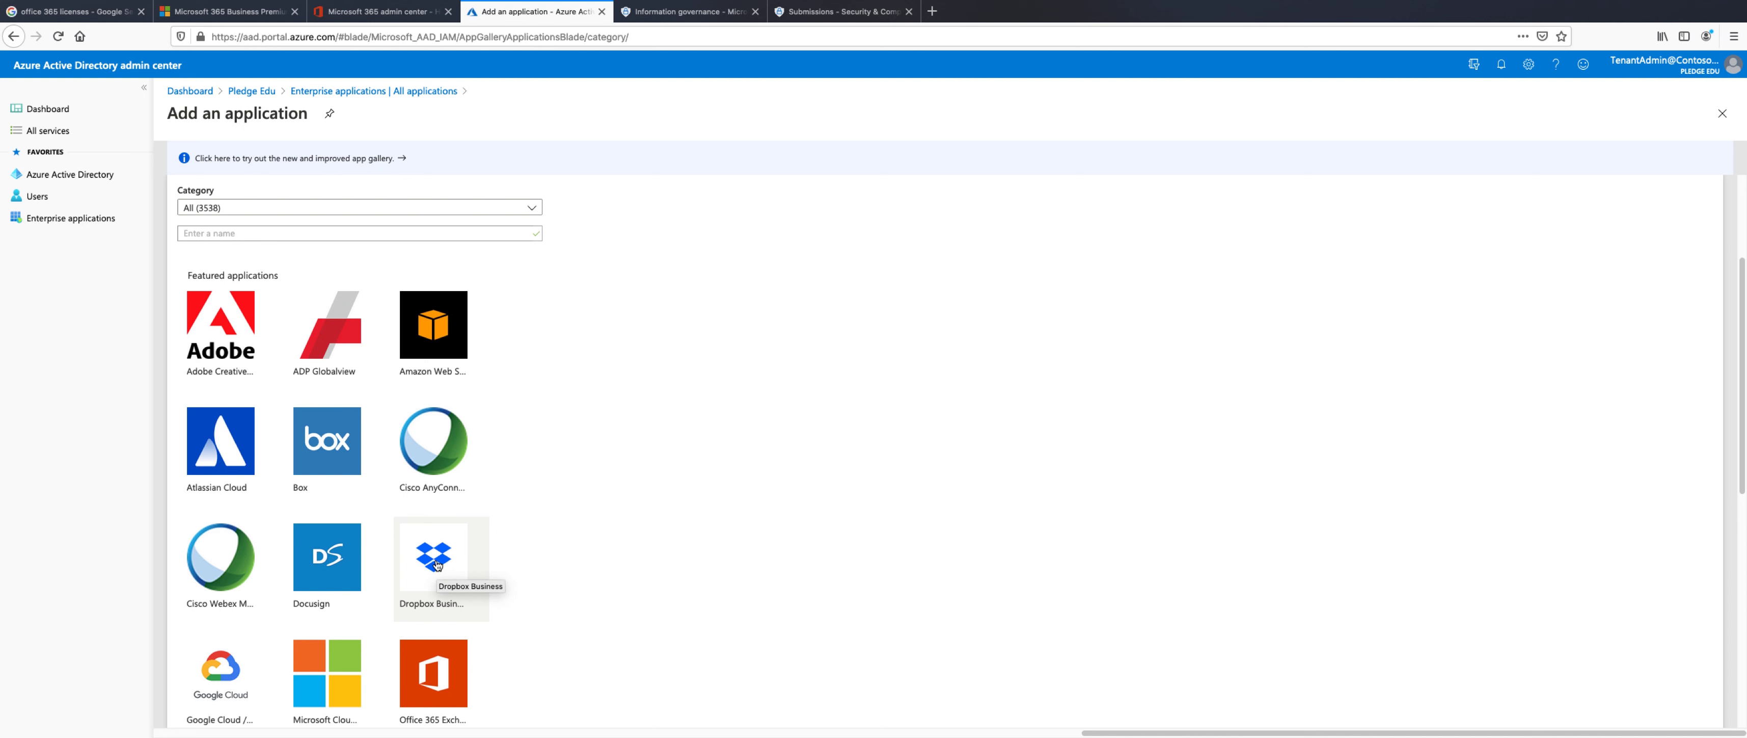
scroll(437, 563, "down", 1)
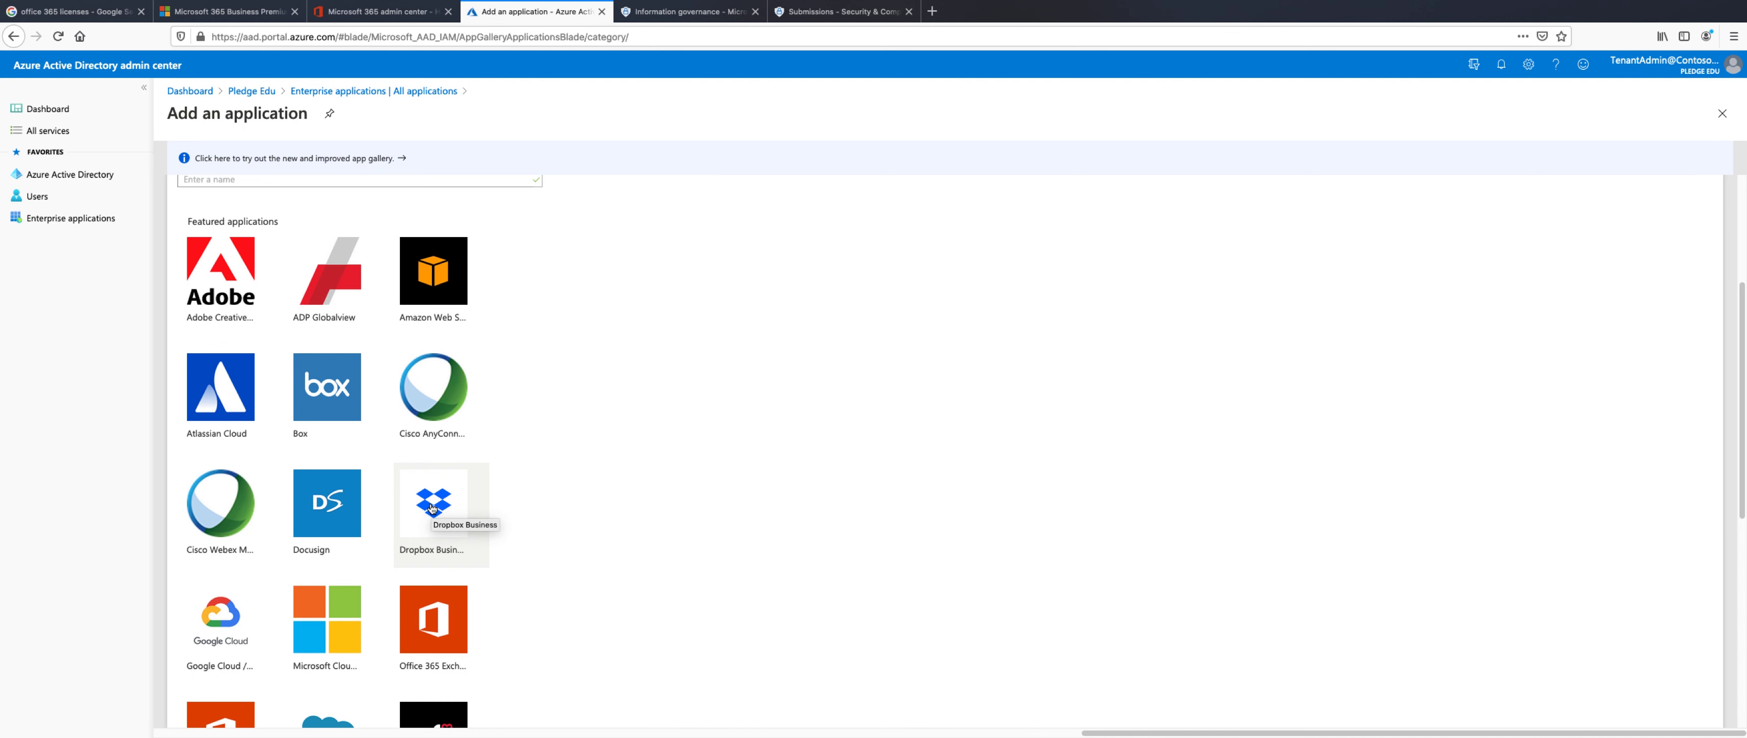
scroll(380, 506, "down", 3)
scroll(326, 512, "down", 2)
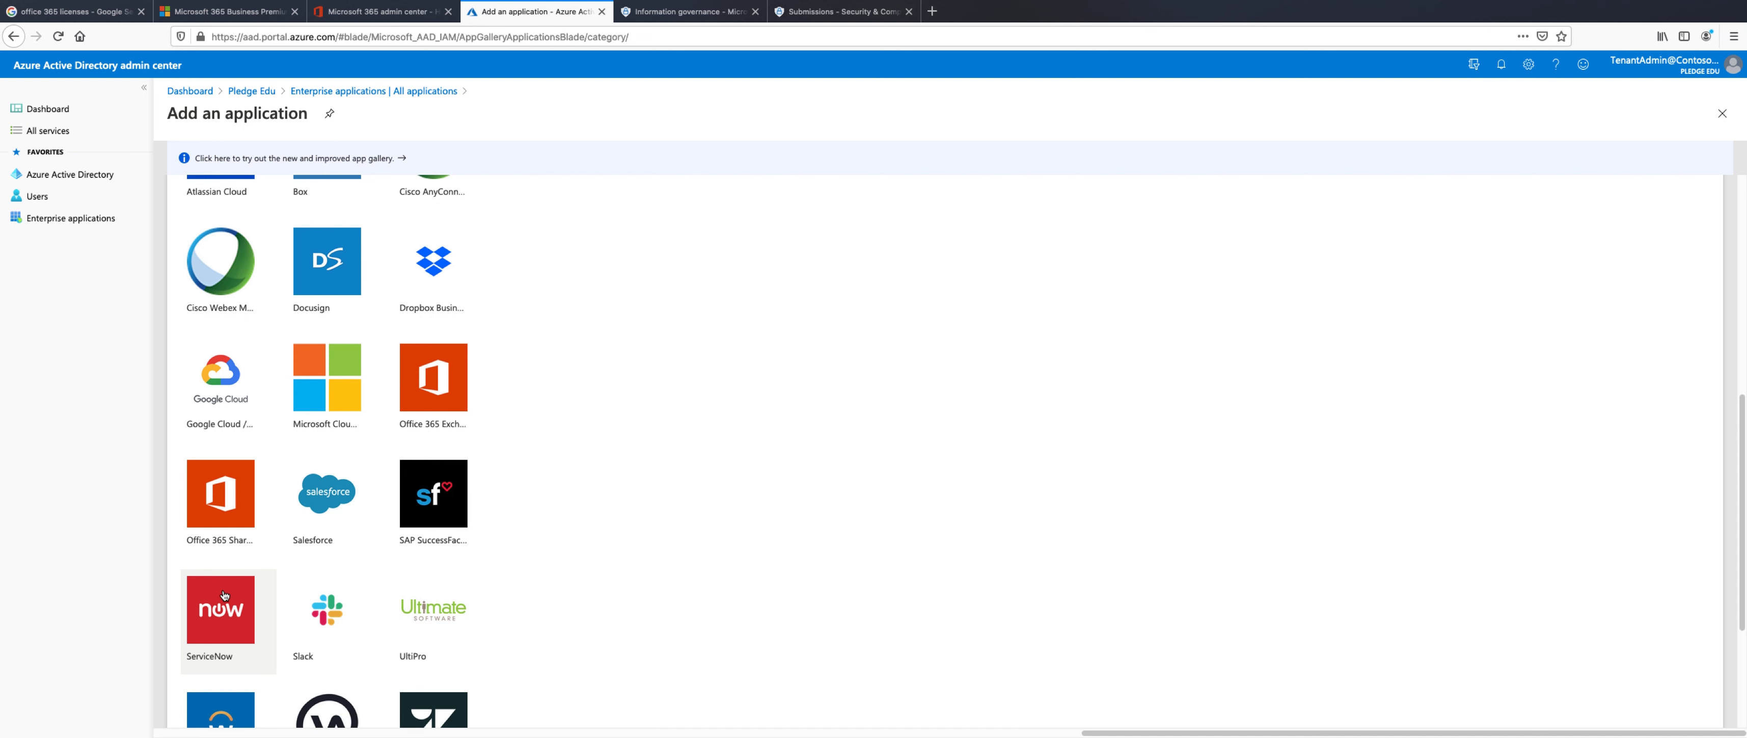
scroll(225, 596, "down", 2)
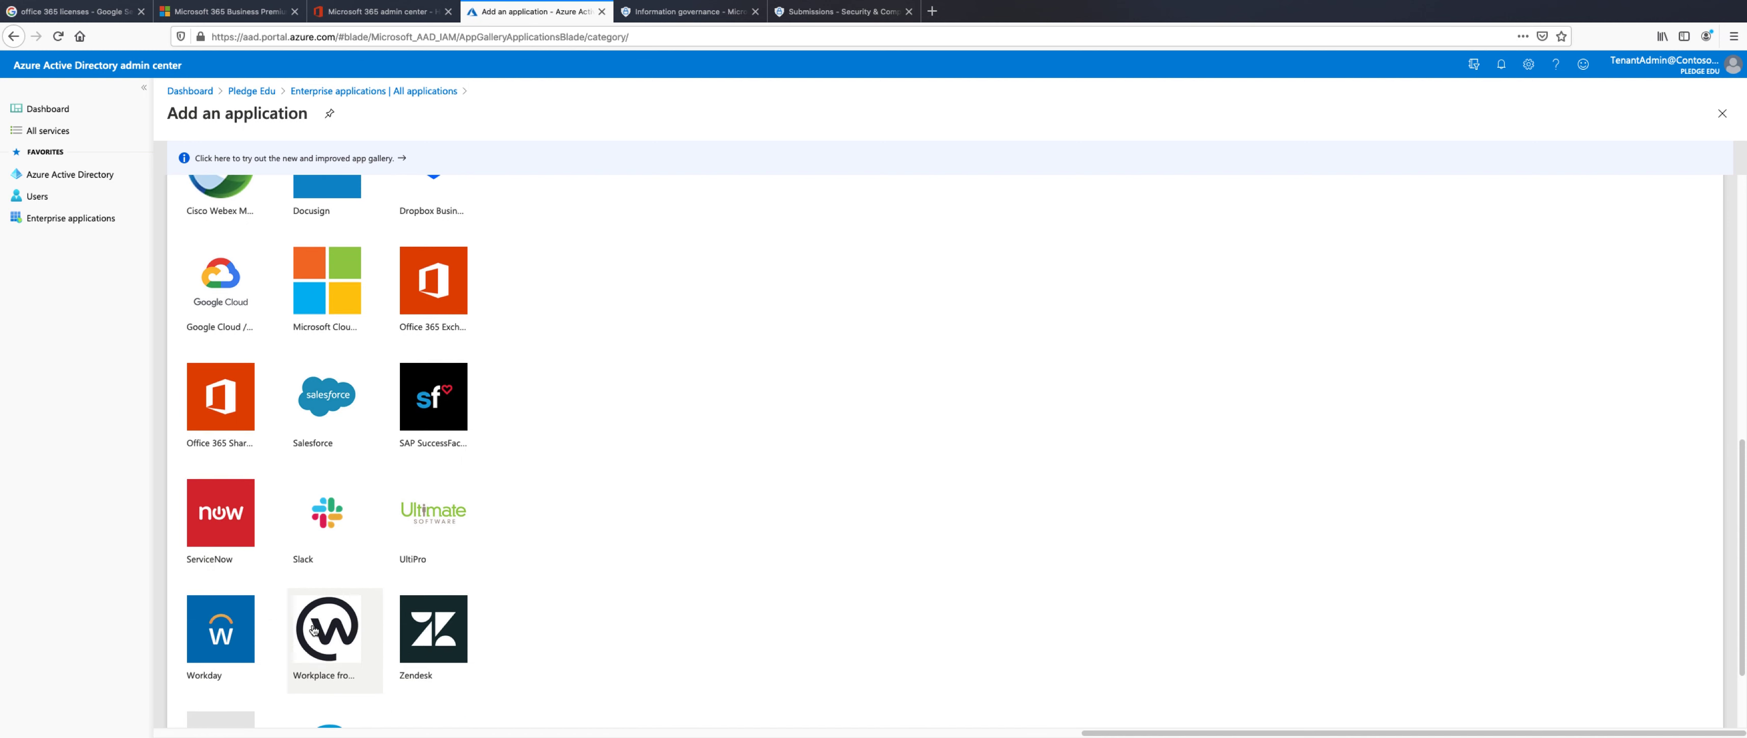
scroll(425, 661, "down", 2)
scroll(423, 657, "up", 10)
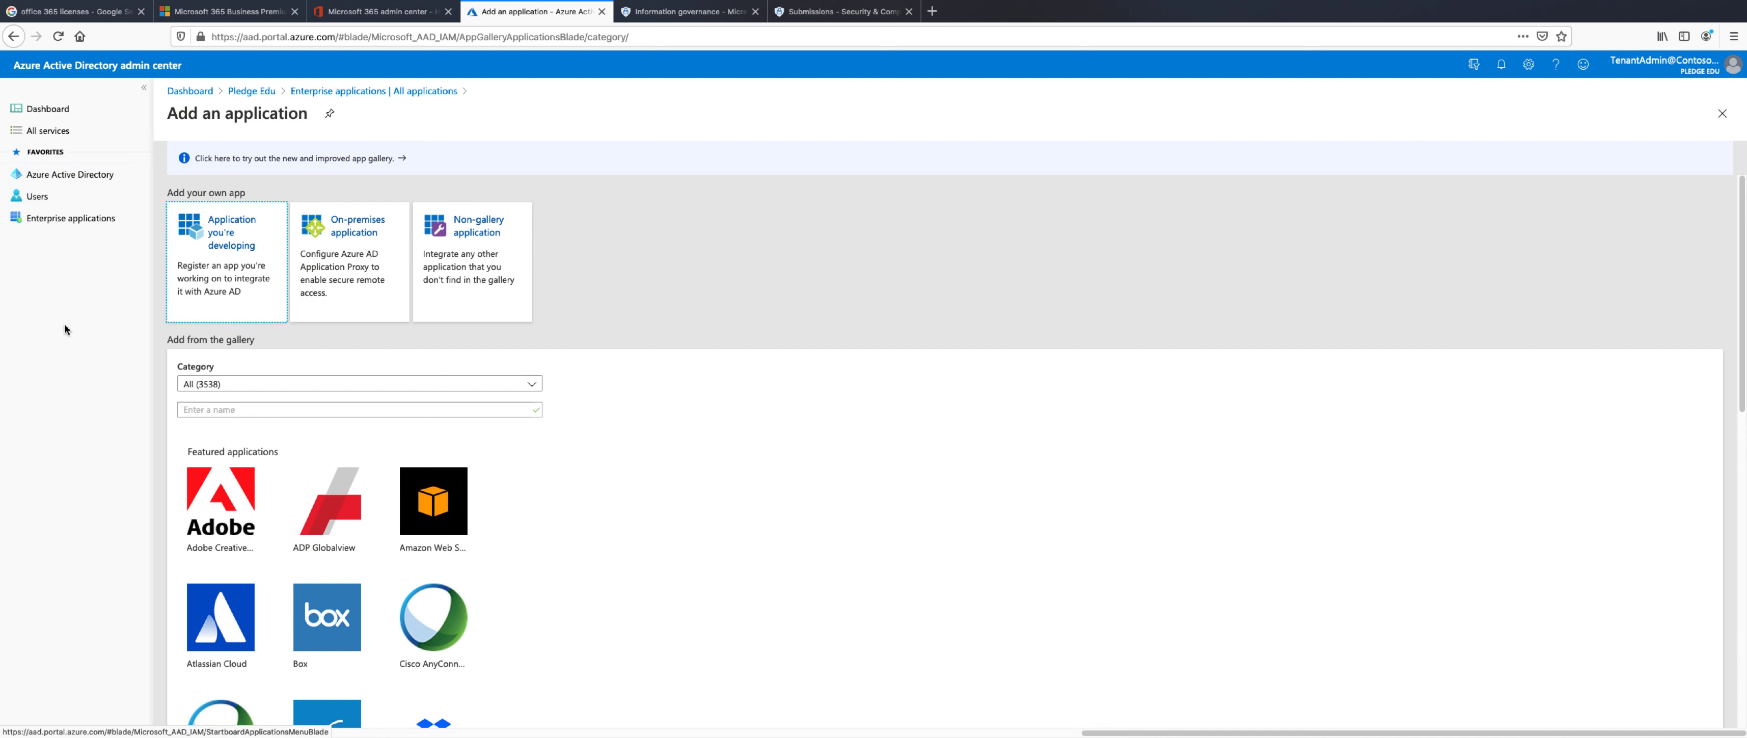
left_click(360, 12)
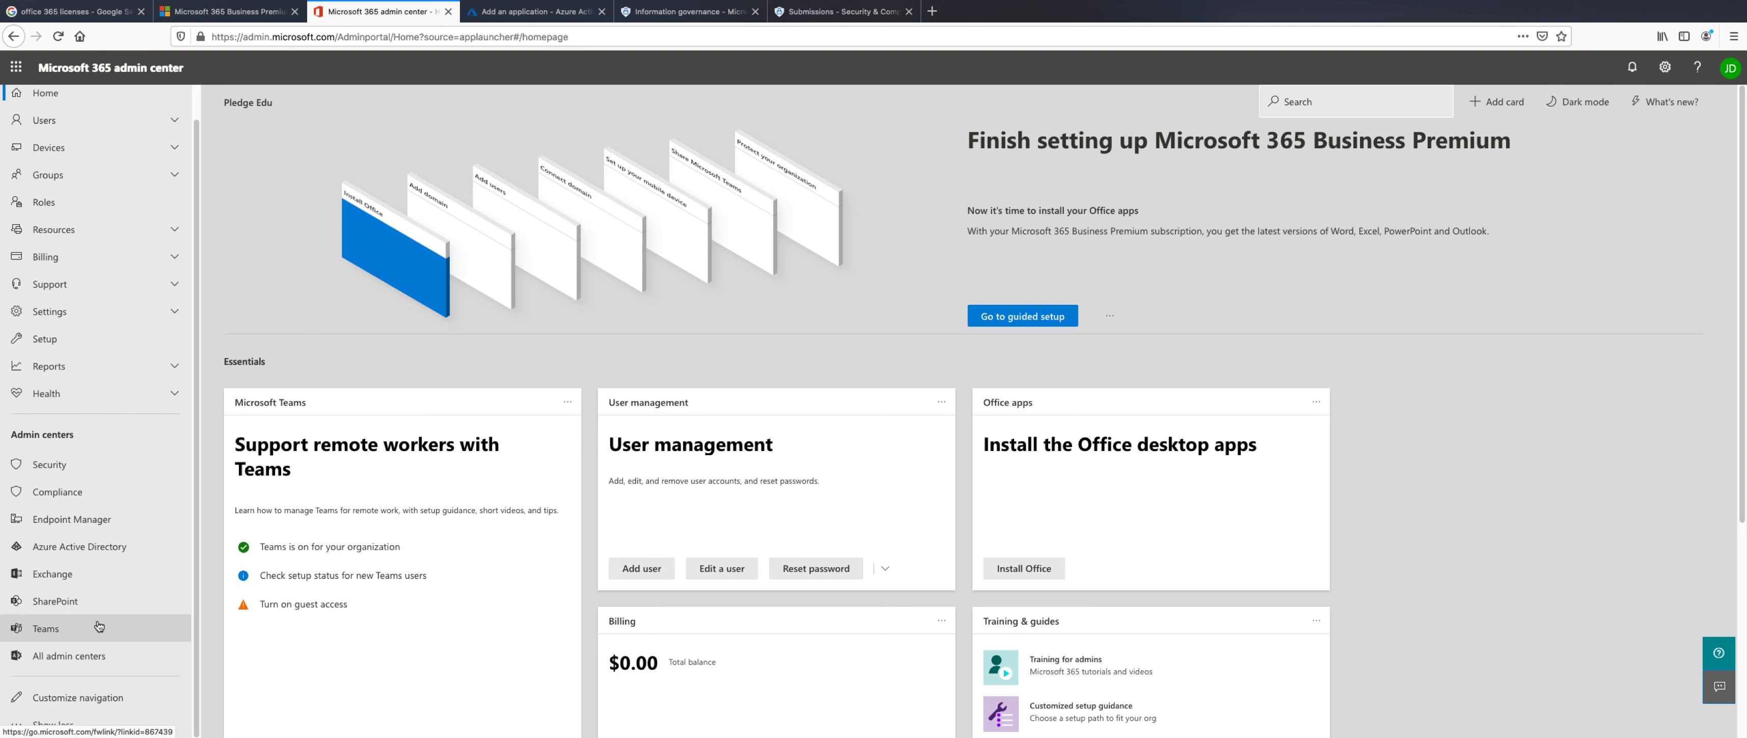
Open the SharePoint admin center home, then launch the Teams admin center from Microsoft 365.
left_click(68, 601)
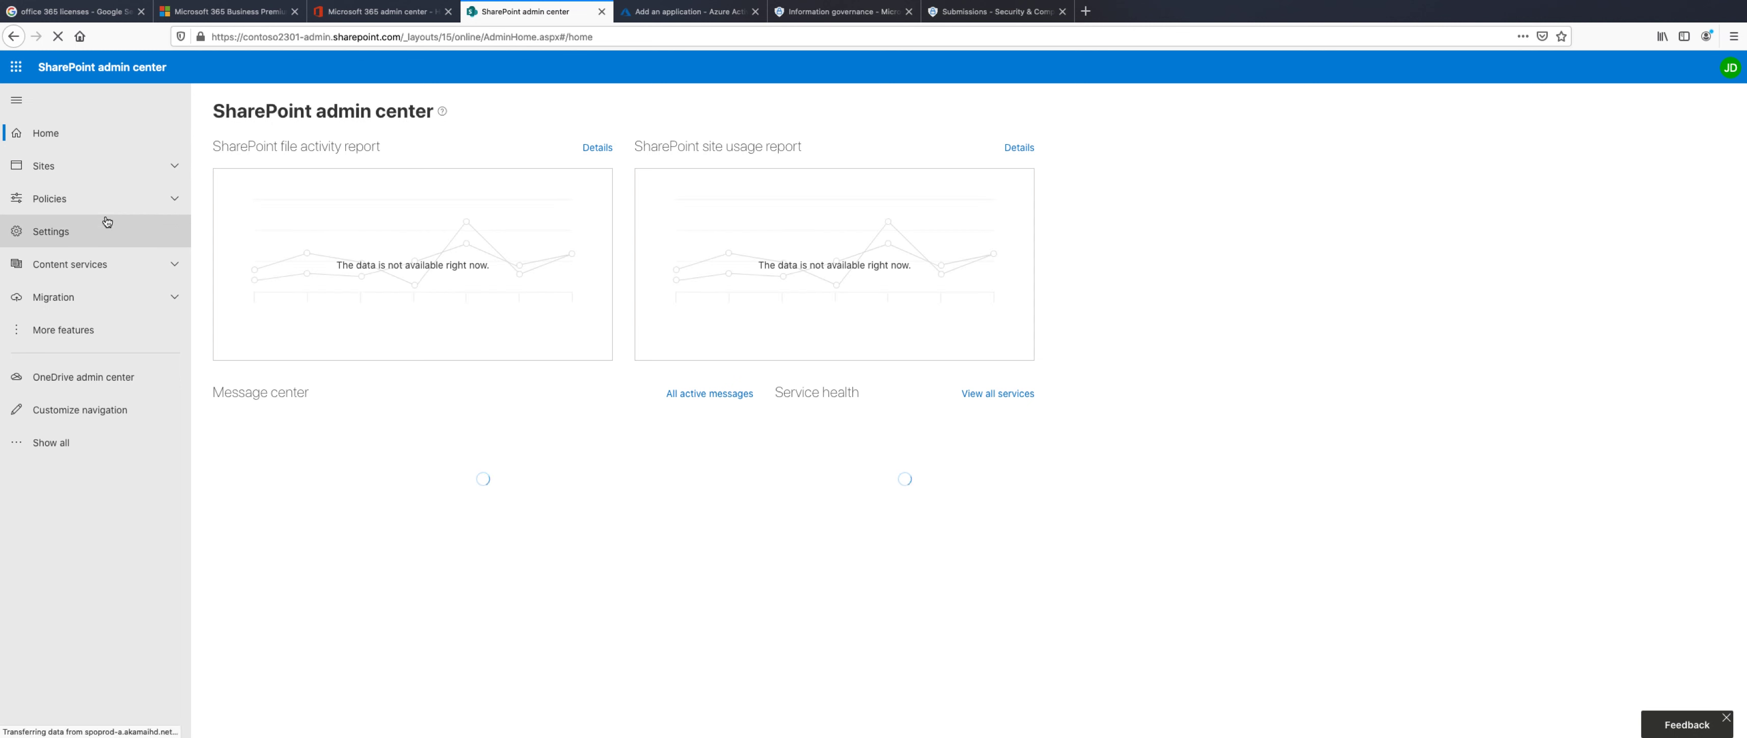
left_click(93, 383)
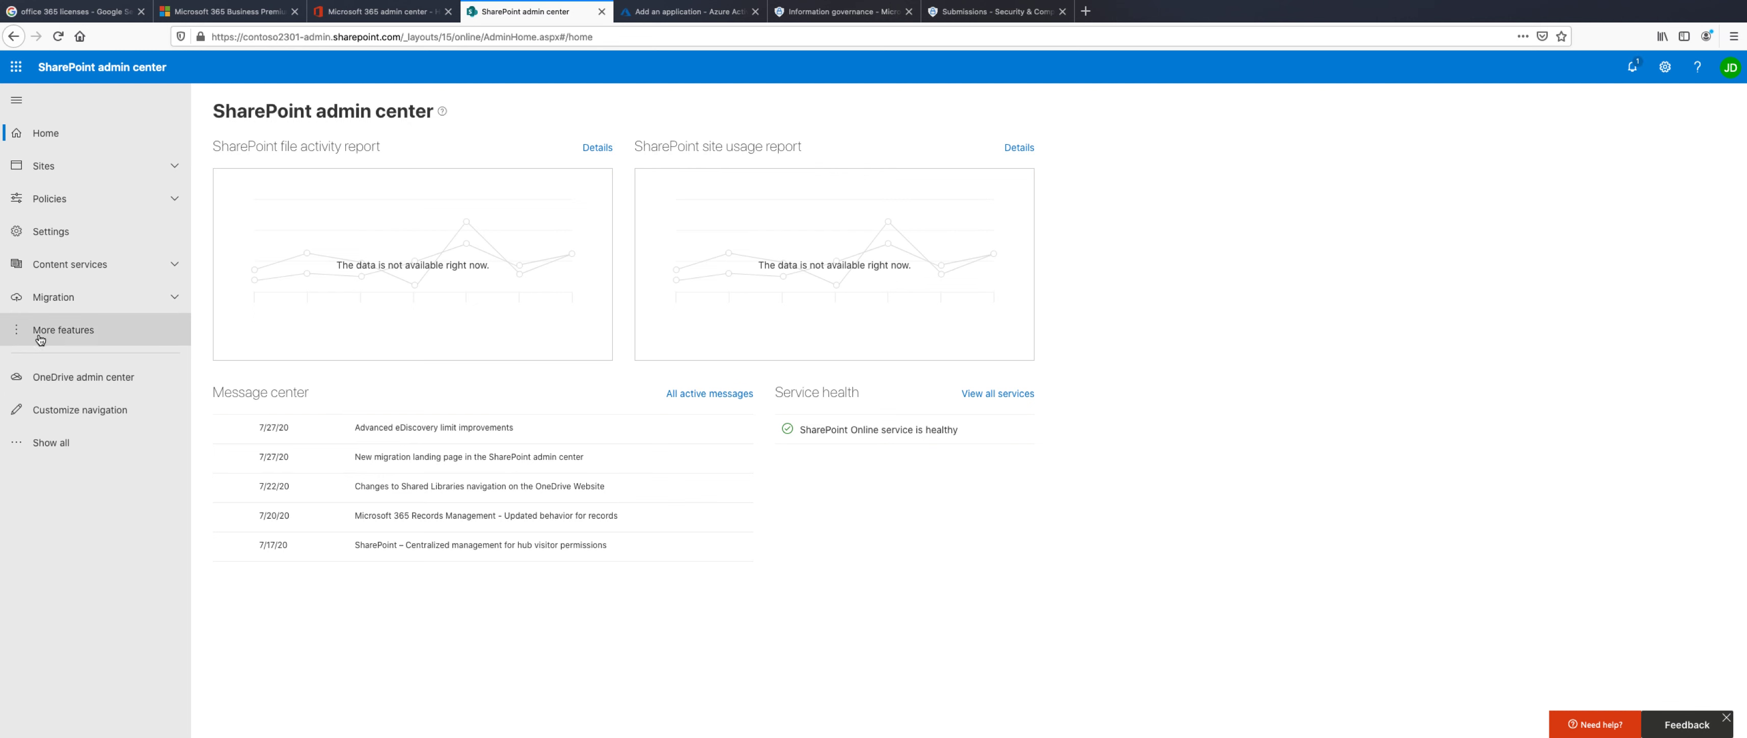
left_click(341, 12)
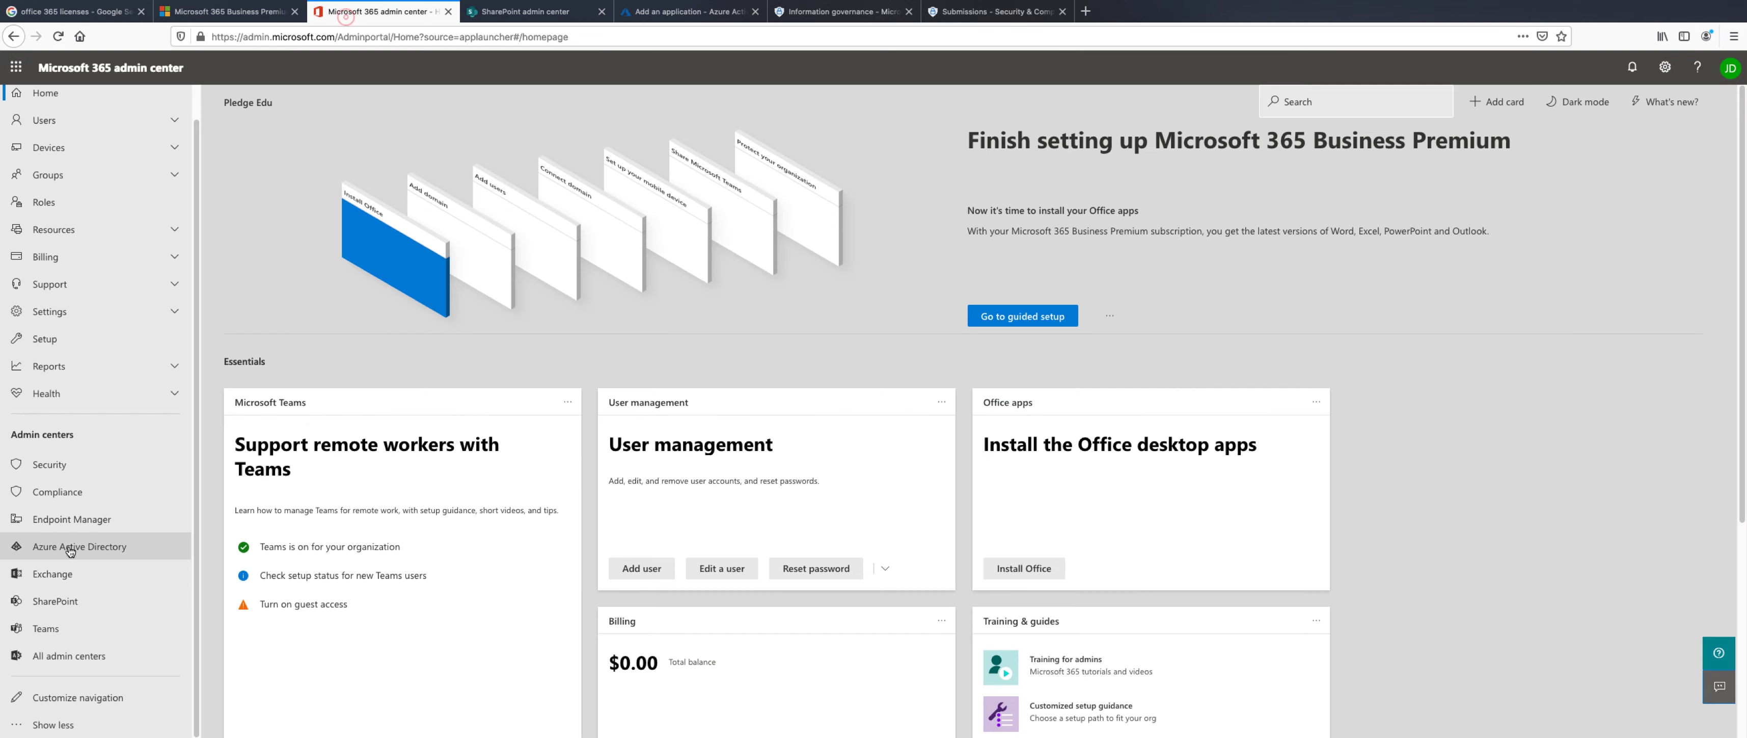
left_click(49, 628)
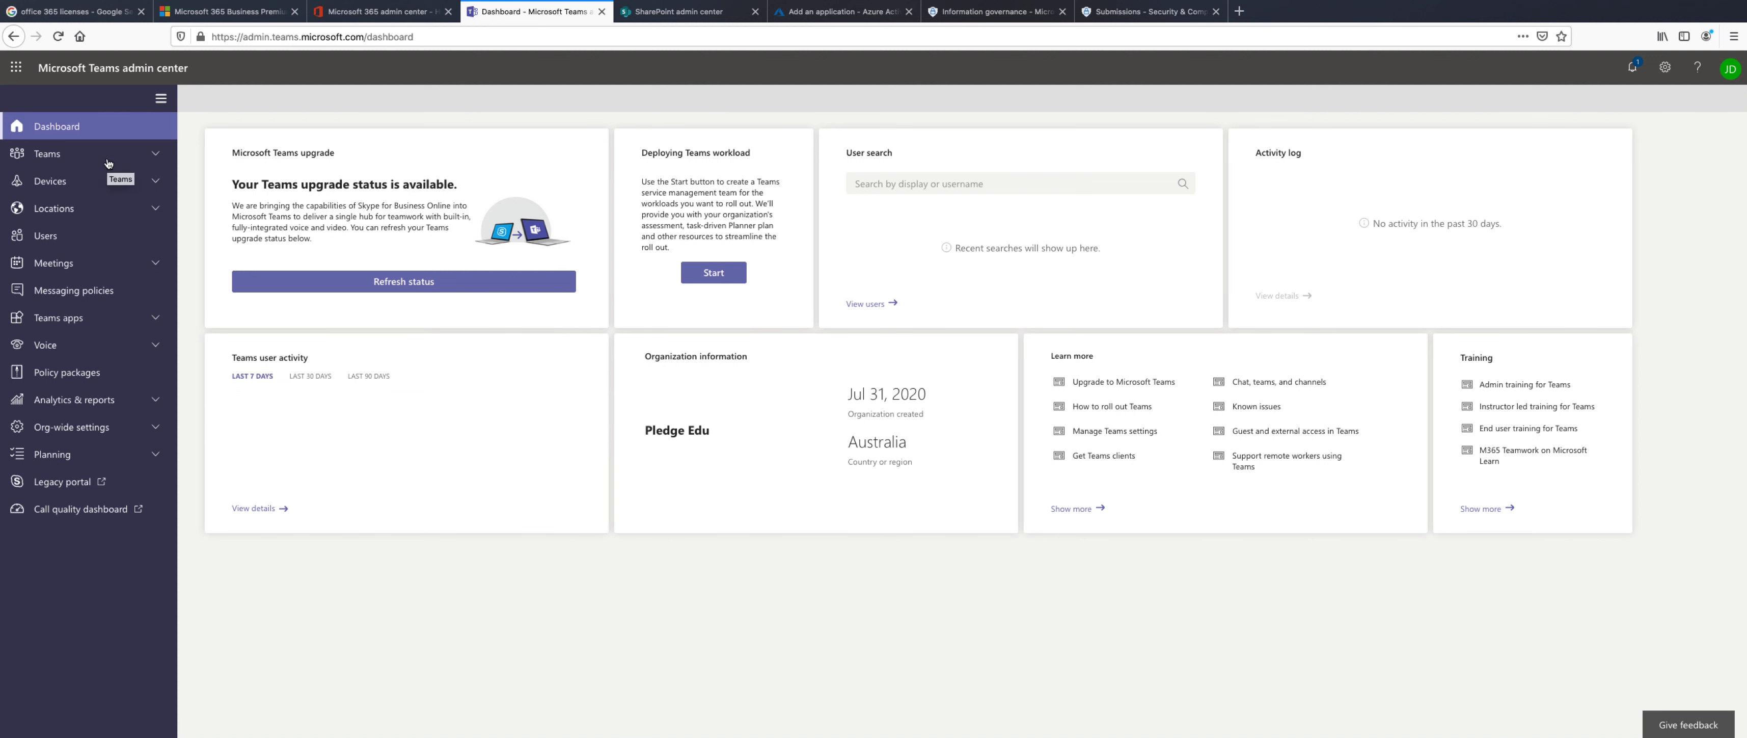
Leave the Teams dashboard showing Pledge Edu info and return to the Microsoft 365 admin center Home.
left_click(372, 14)
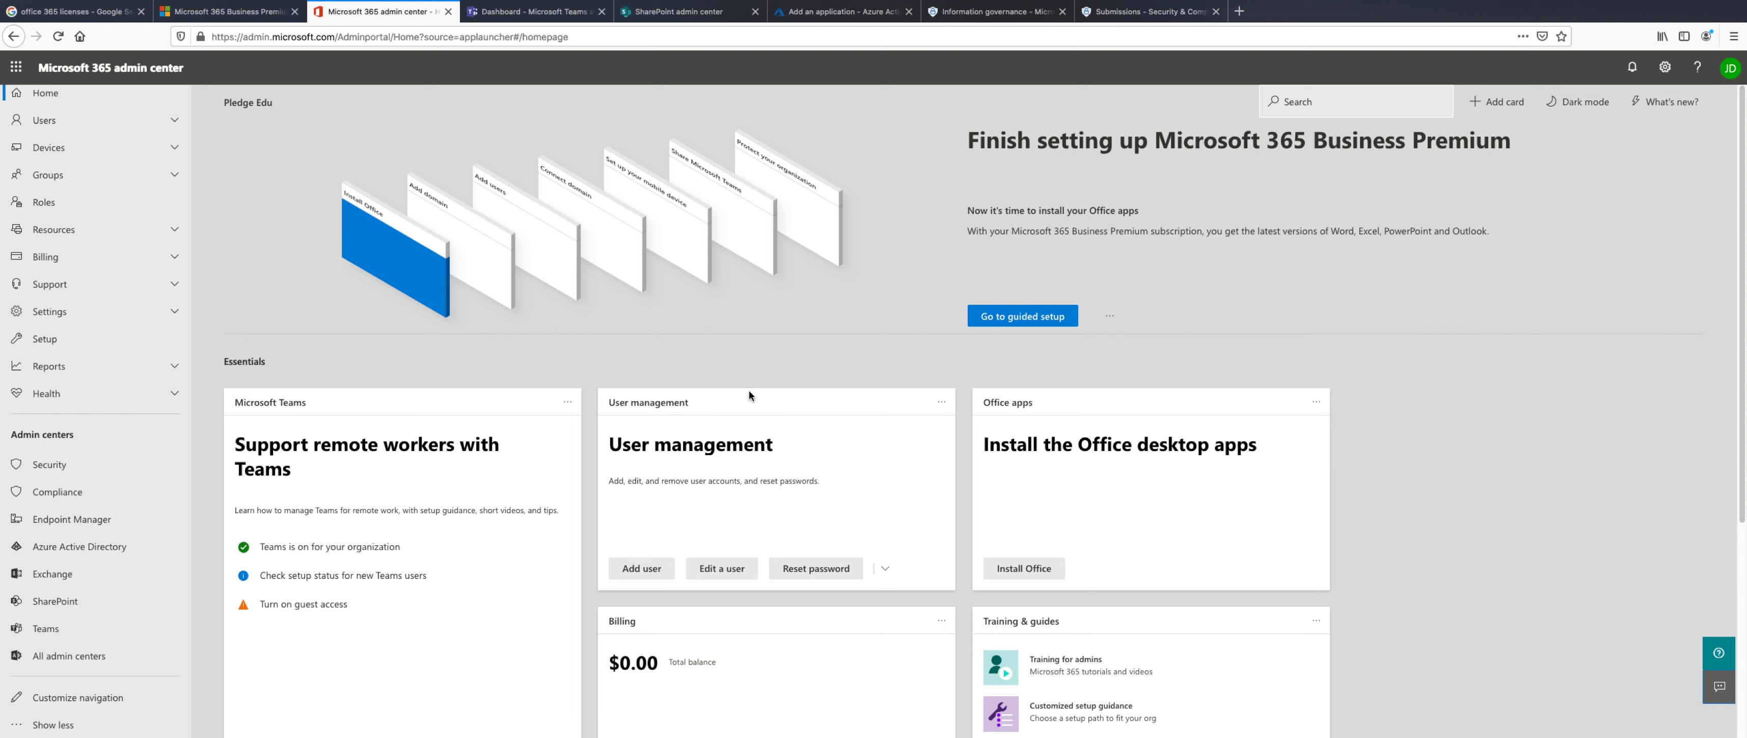
View the Active users list with its three licensed users, then return to the SharePoint admin center.
left_click(102, 121)
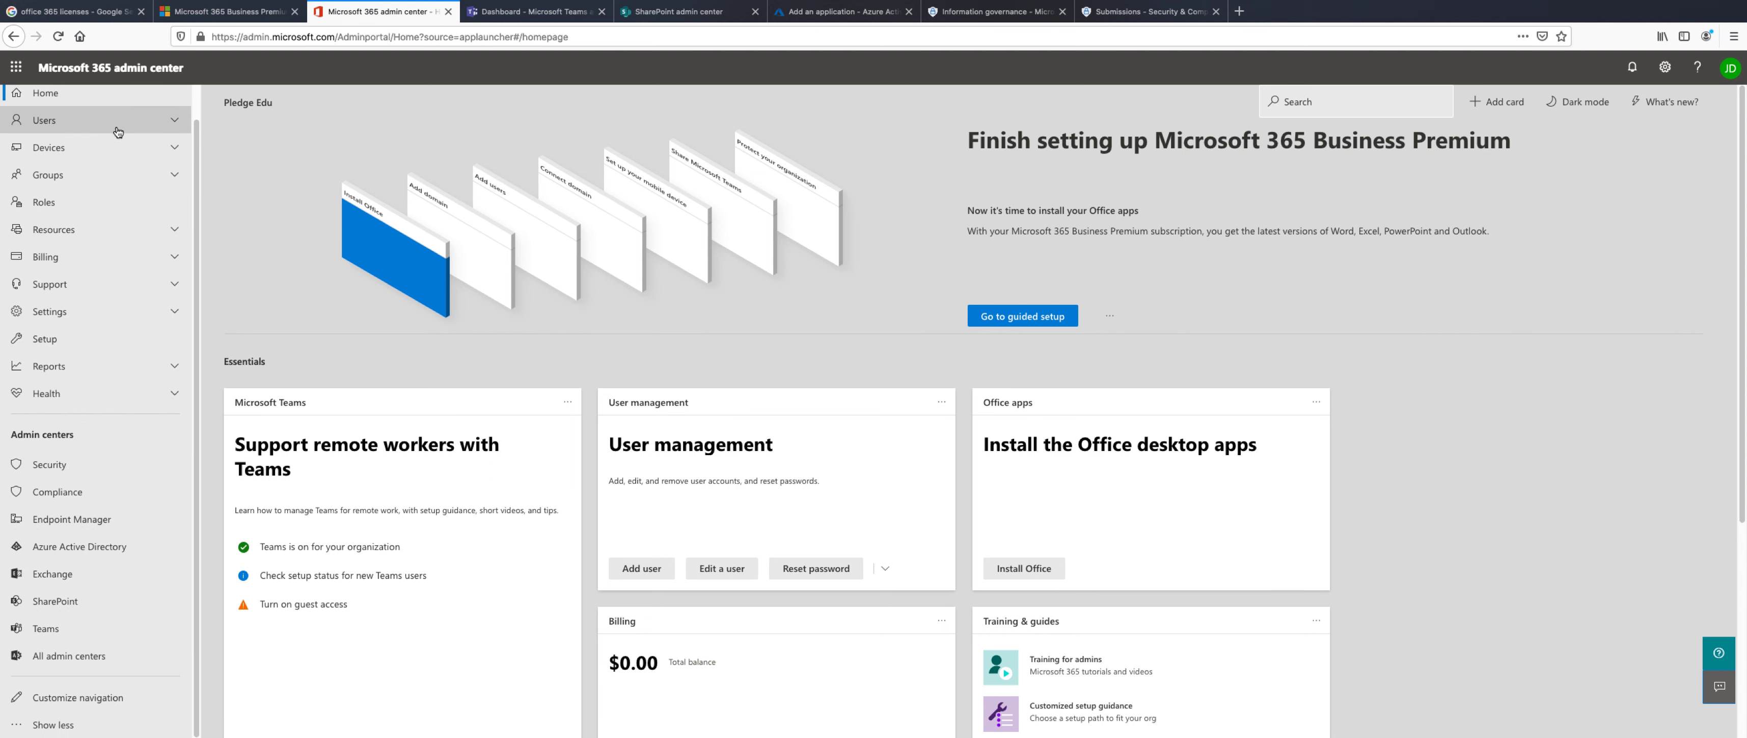
left_click(78, 145)
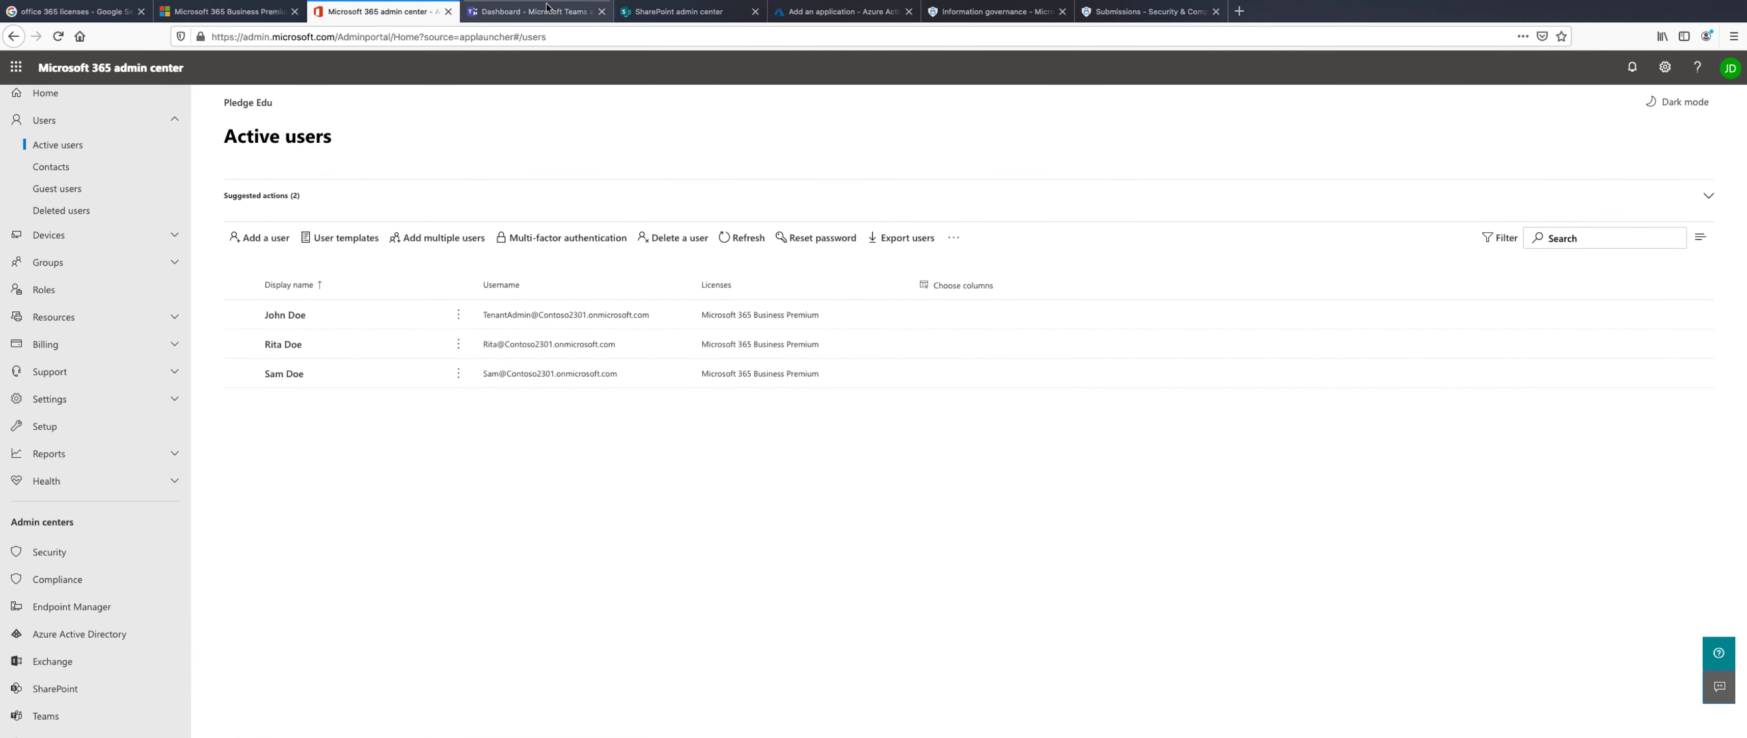
left_click(678, 12)
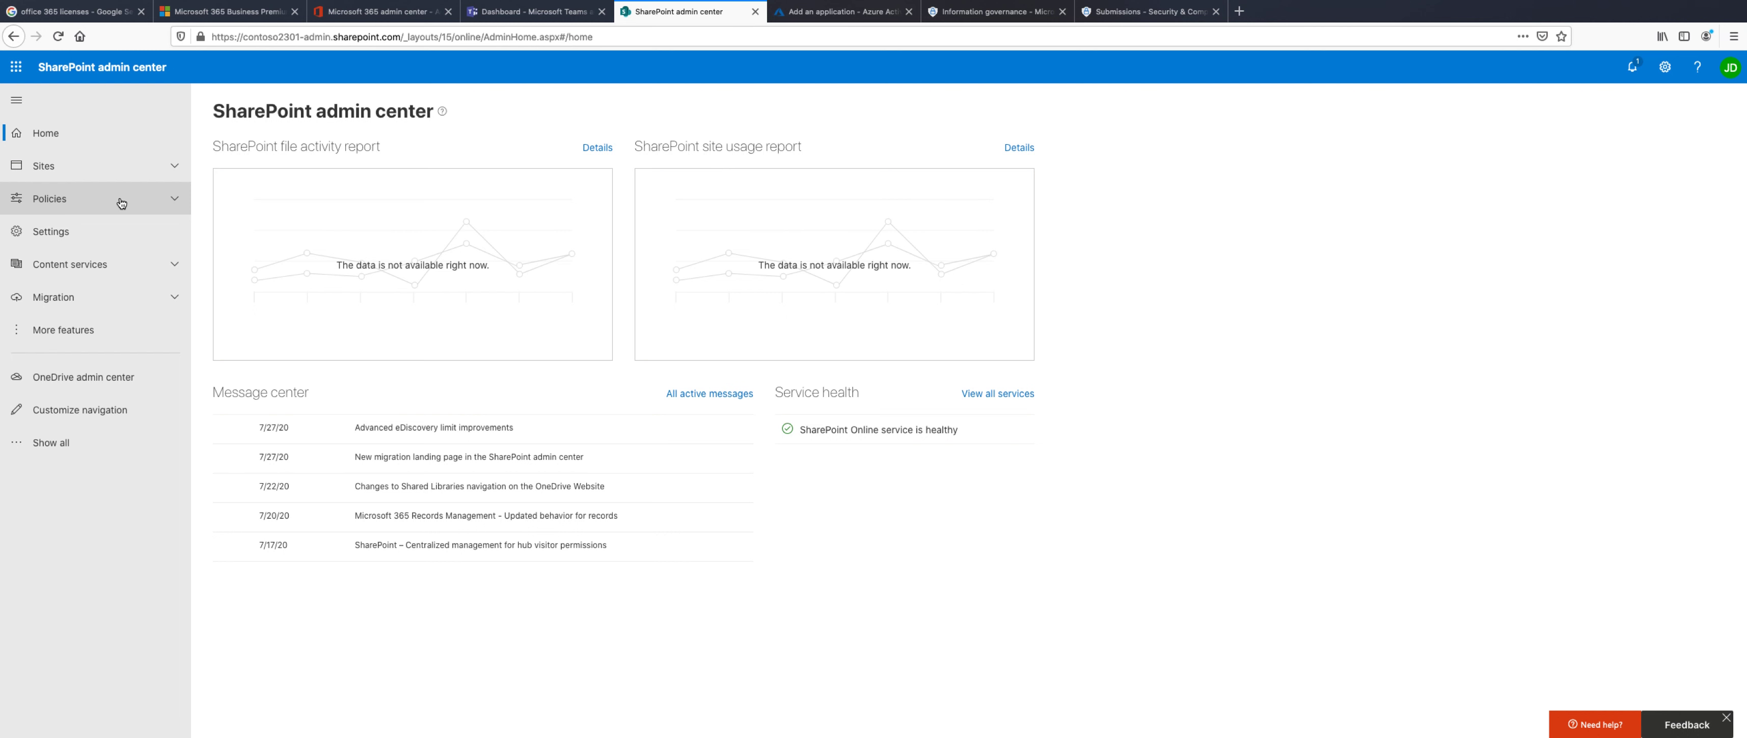
Show SharePoint's sharing and access control policies, then move to the Admin Panels slide.
left_click(122, 203)
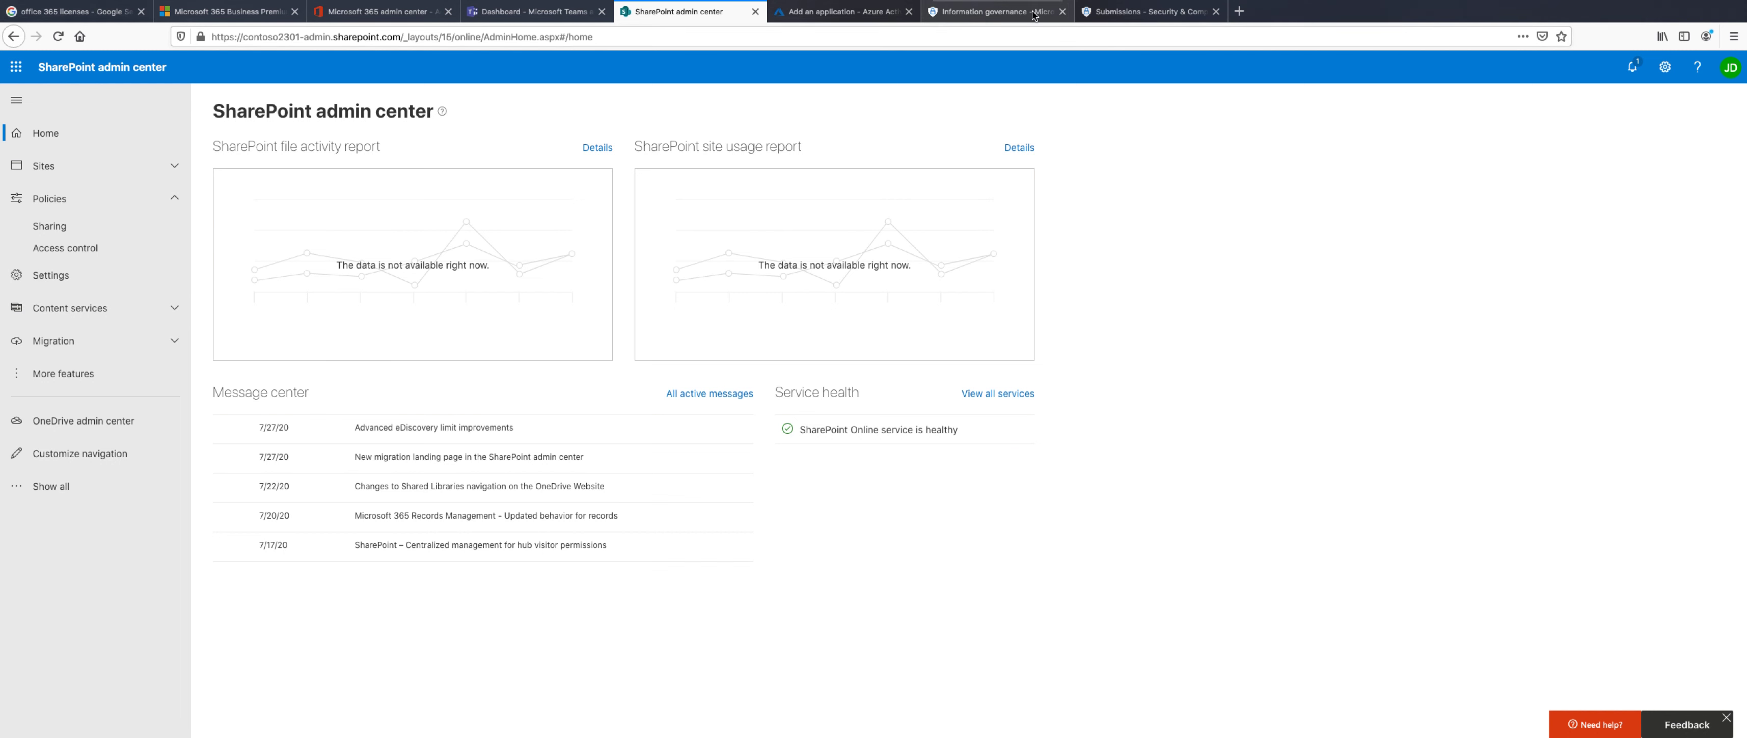
left_click(389, 12)
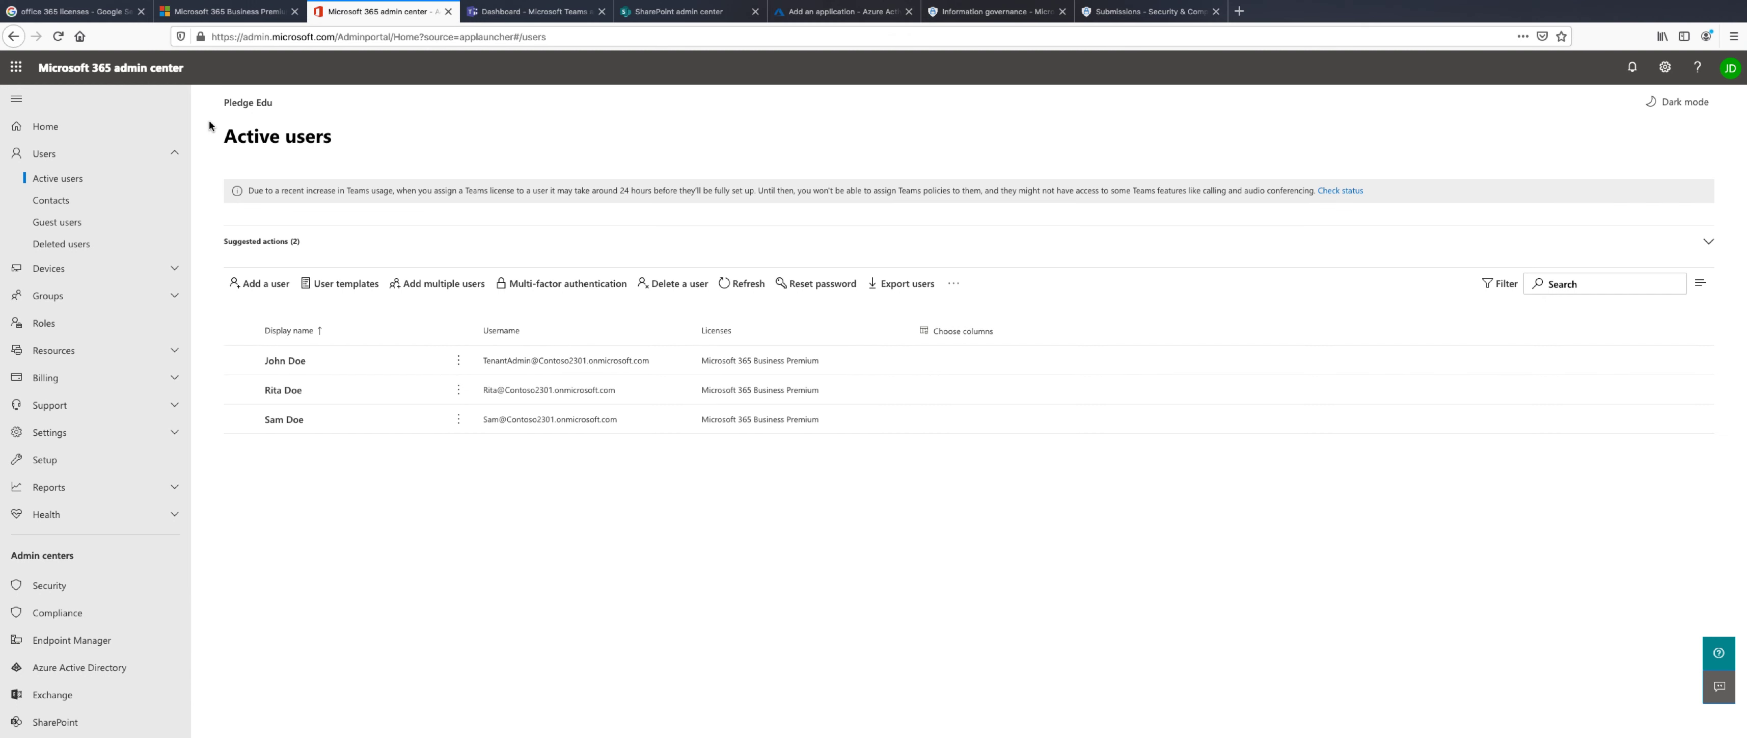
key("ctrl+Left")
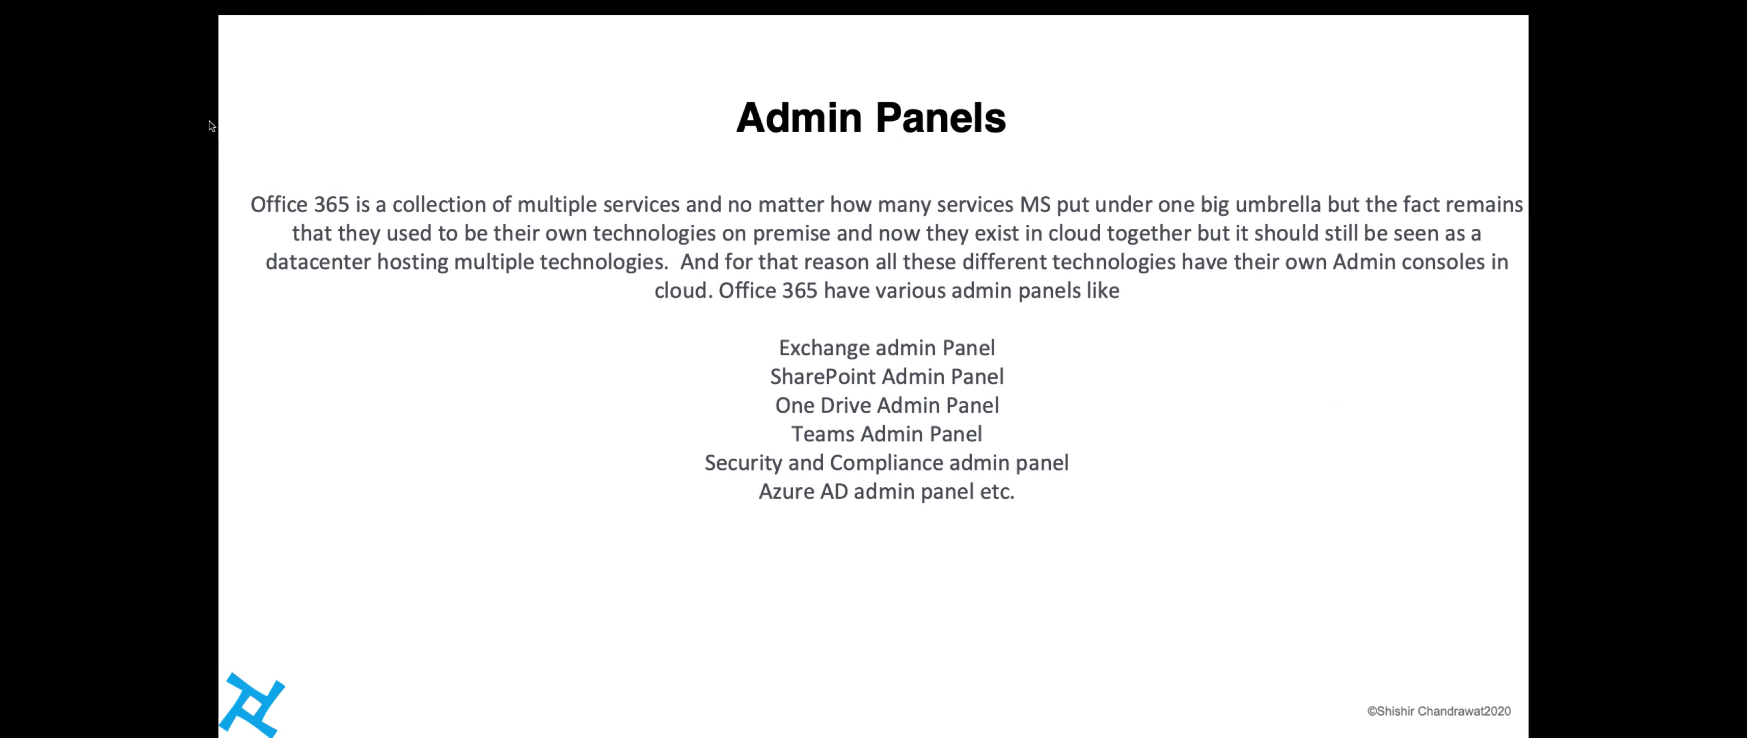
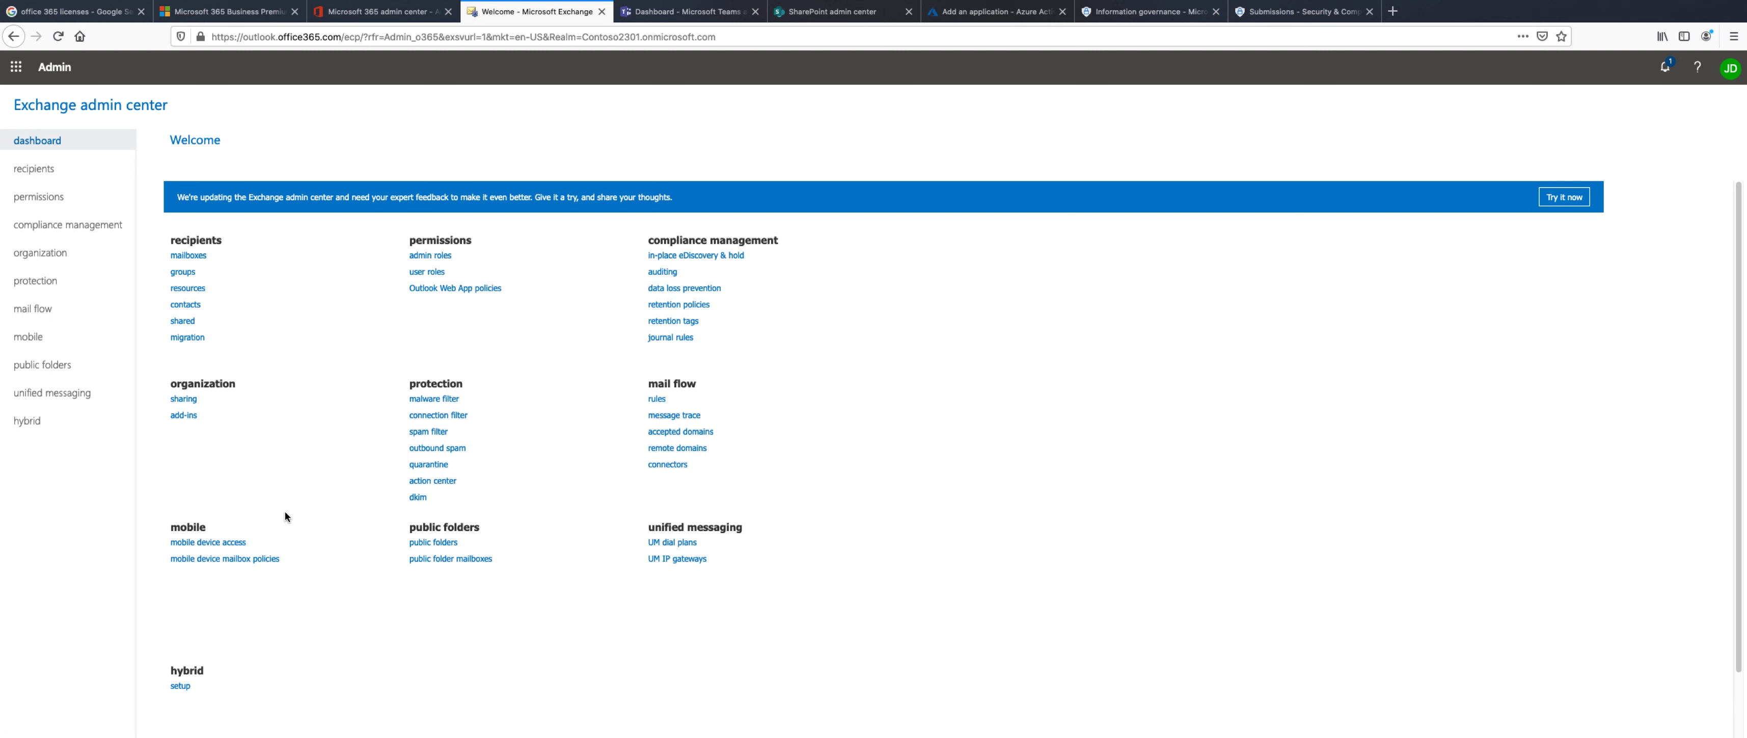
From the recipients mailbox list, open the admin user's mailbox for editing.
left_click(30, 166)
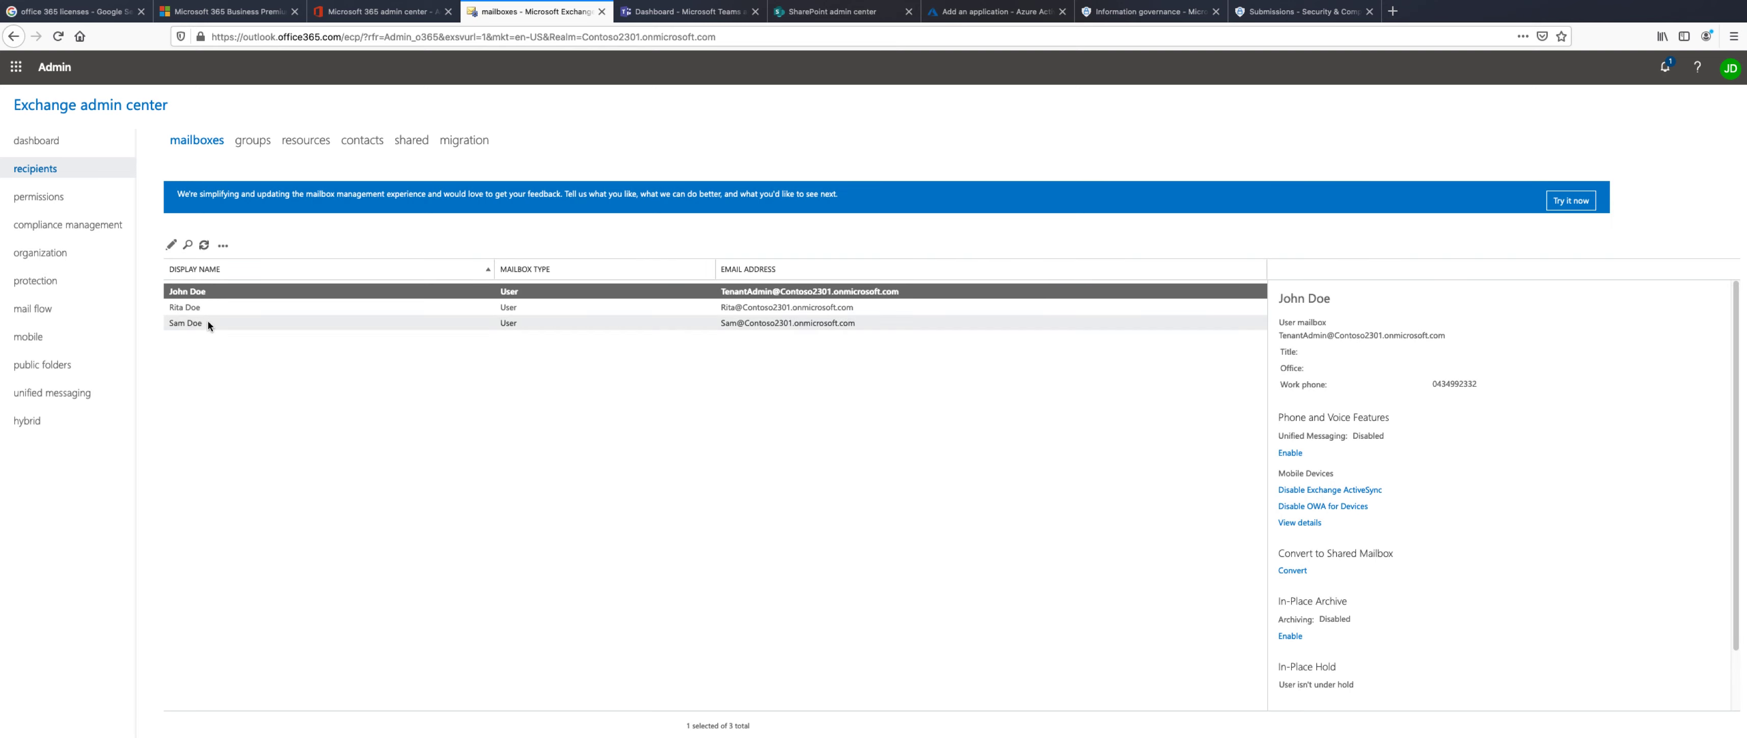
left_click(169, 246)
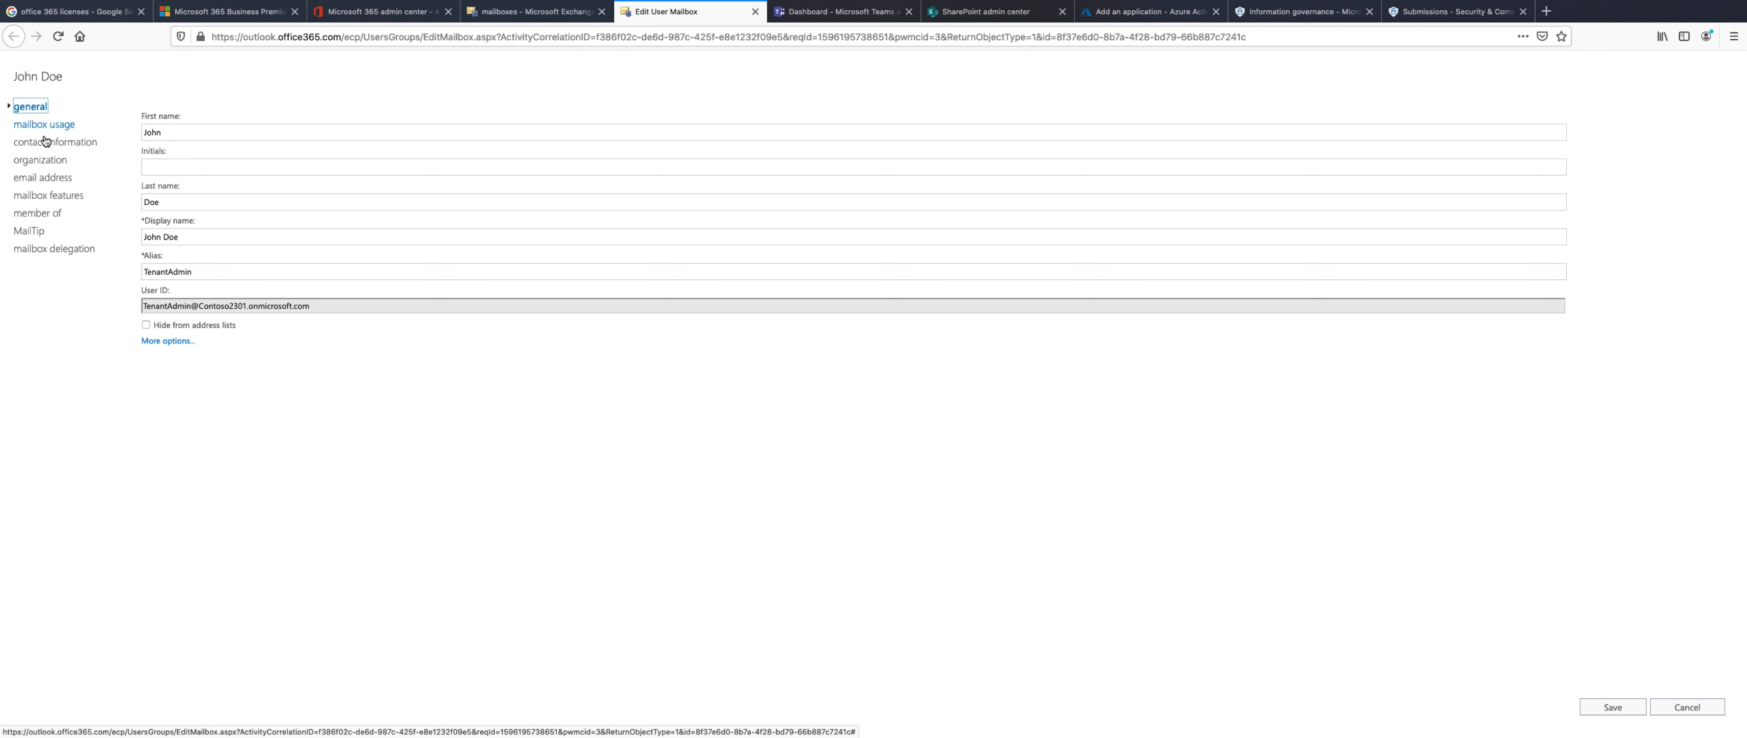
Review the mailbox usage, contact information with extra fields, organization and email address sections.
left_click(47, 127)
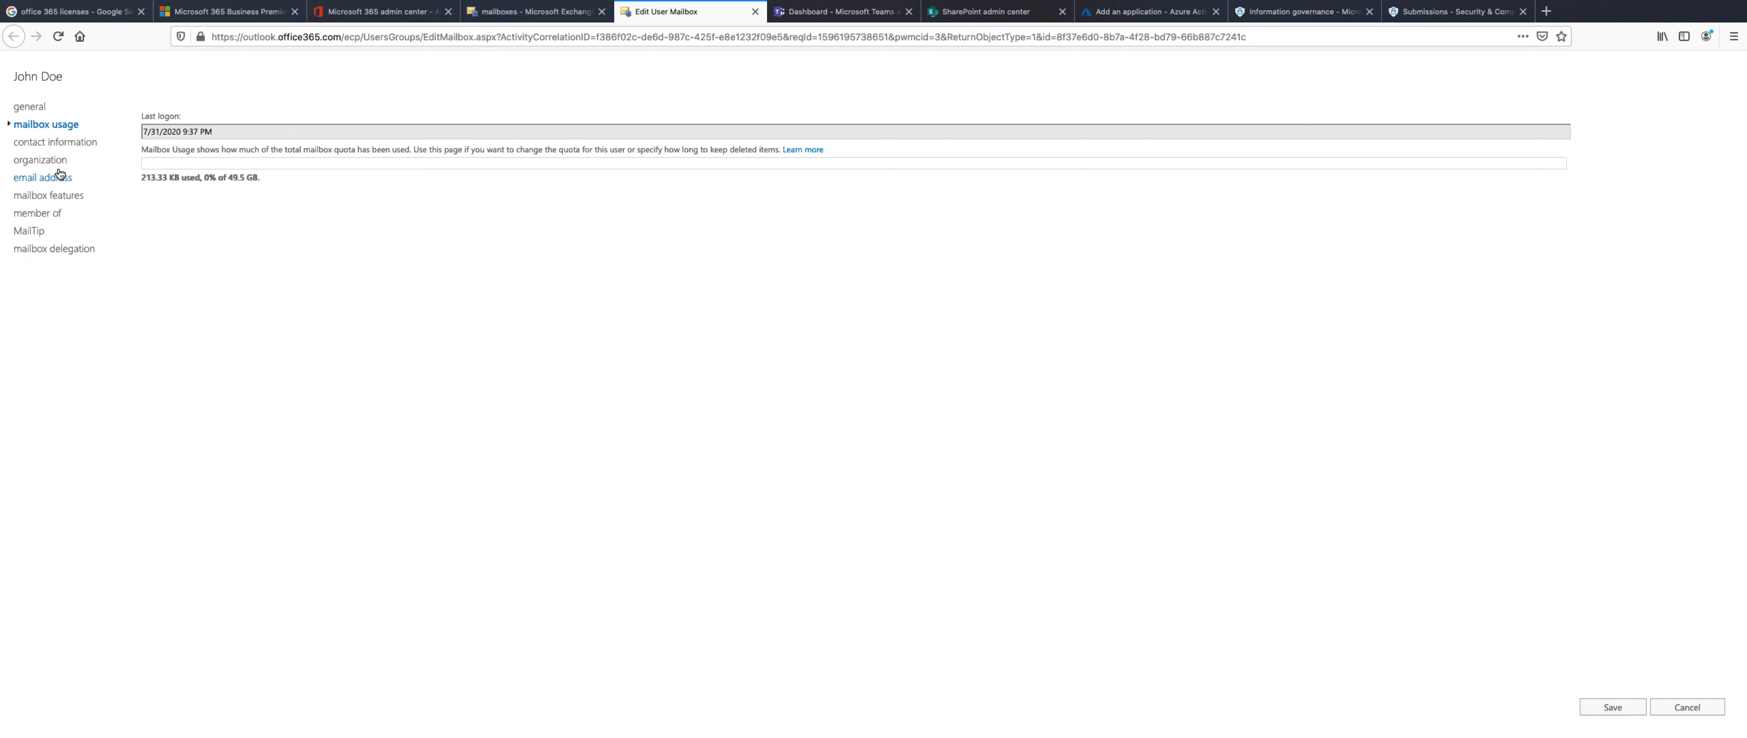
left_click(41, 144)
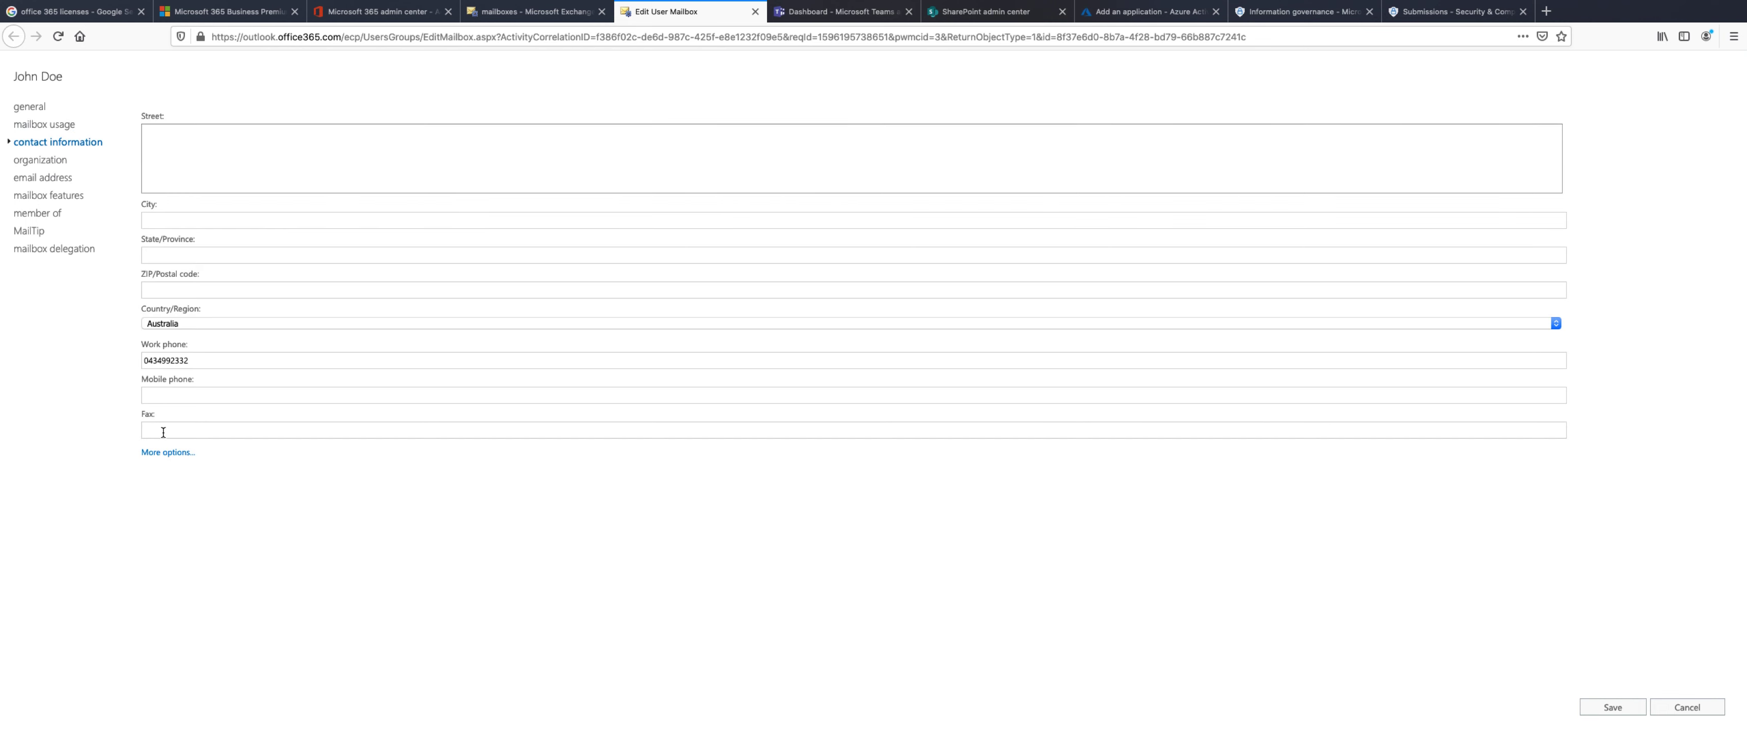
left_click(169, 454)
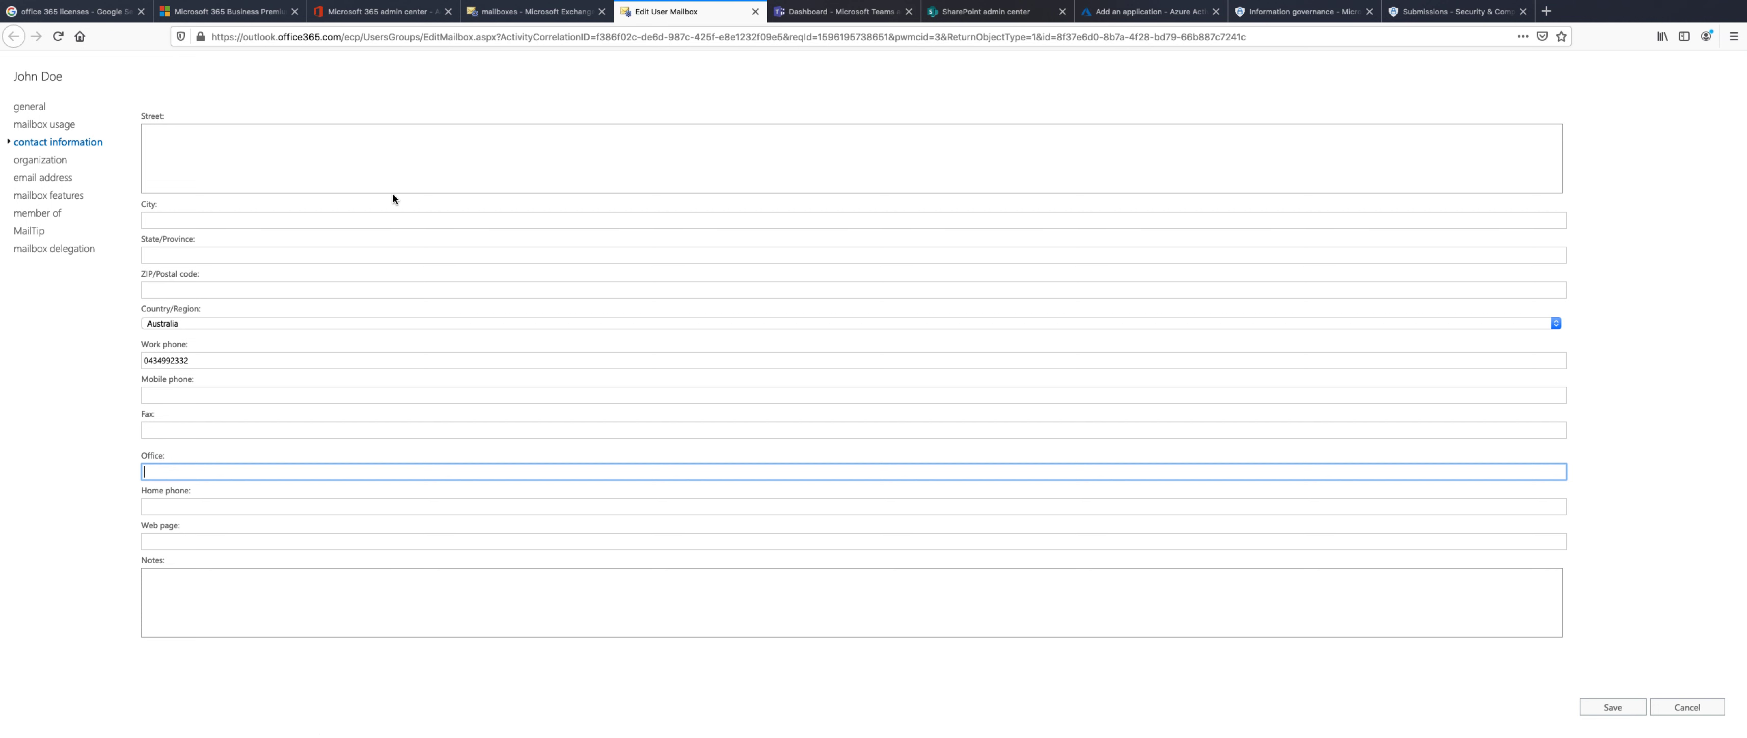
left_click(43, 158)
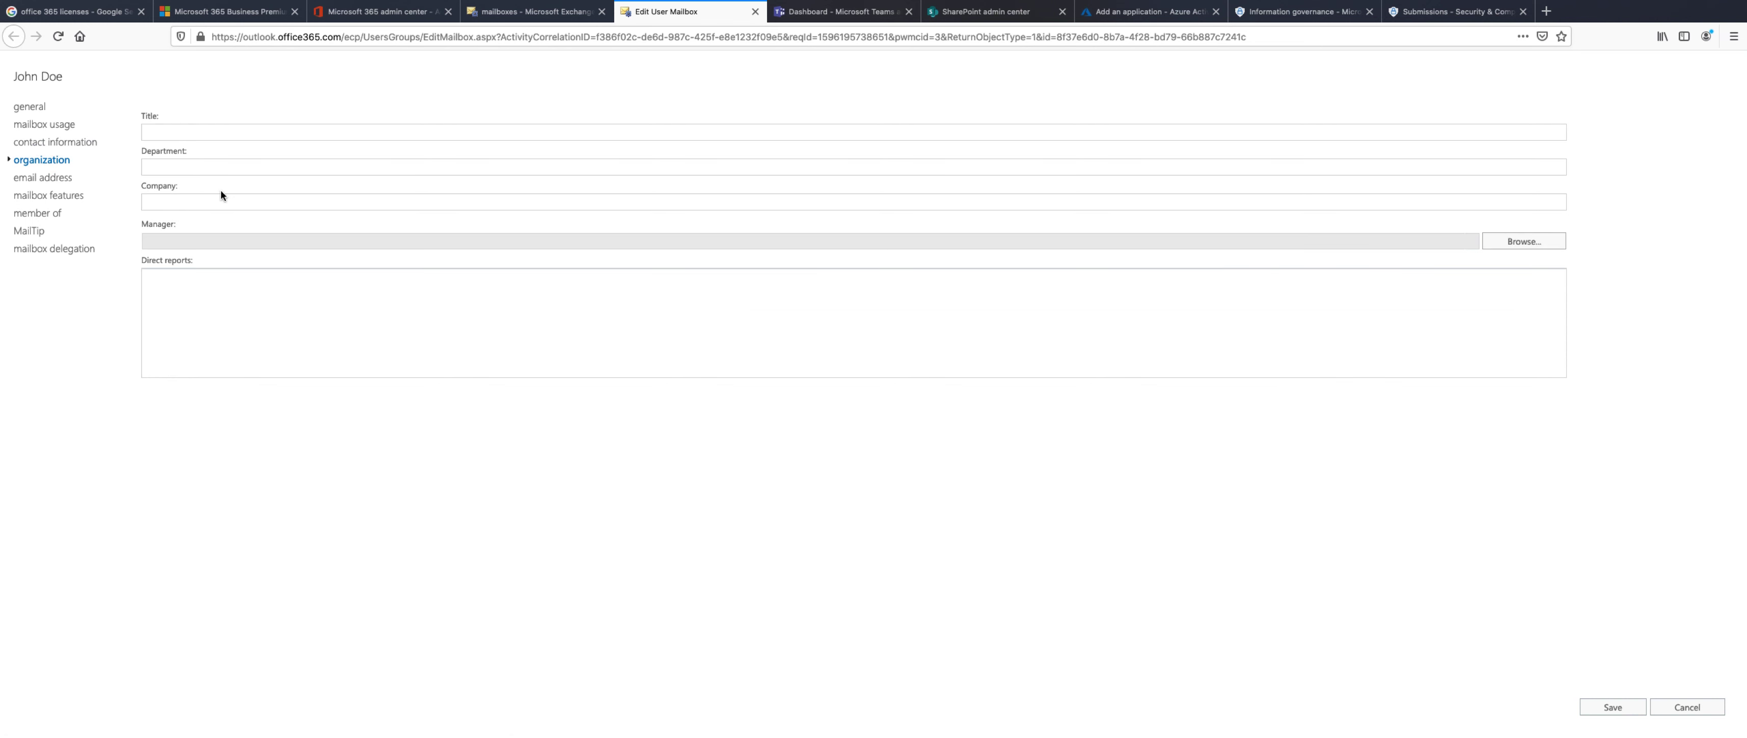
left_click(49, 177)
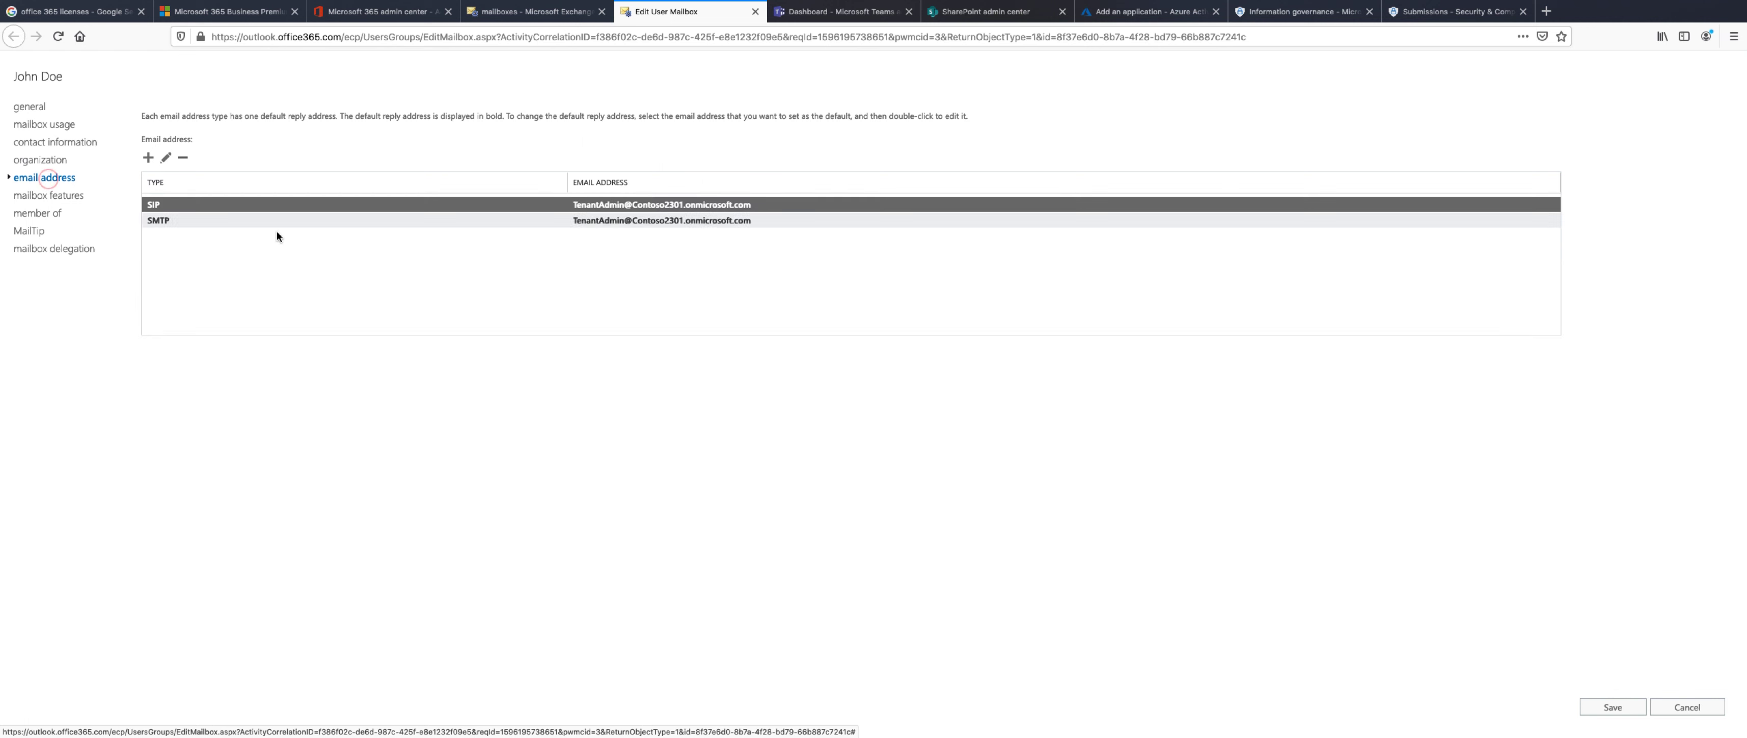
Start adding a new email address, cancel it, and switch to the mailbox features section.
left_click(148, 159)
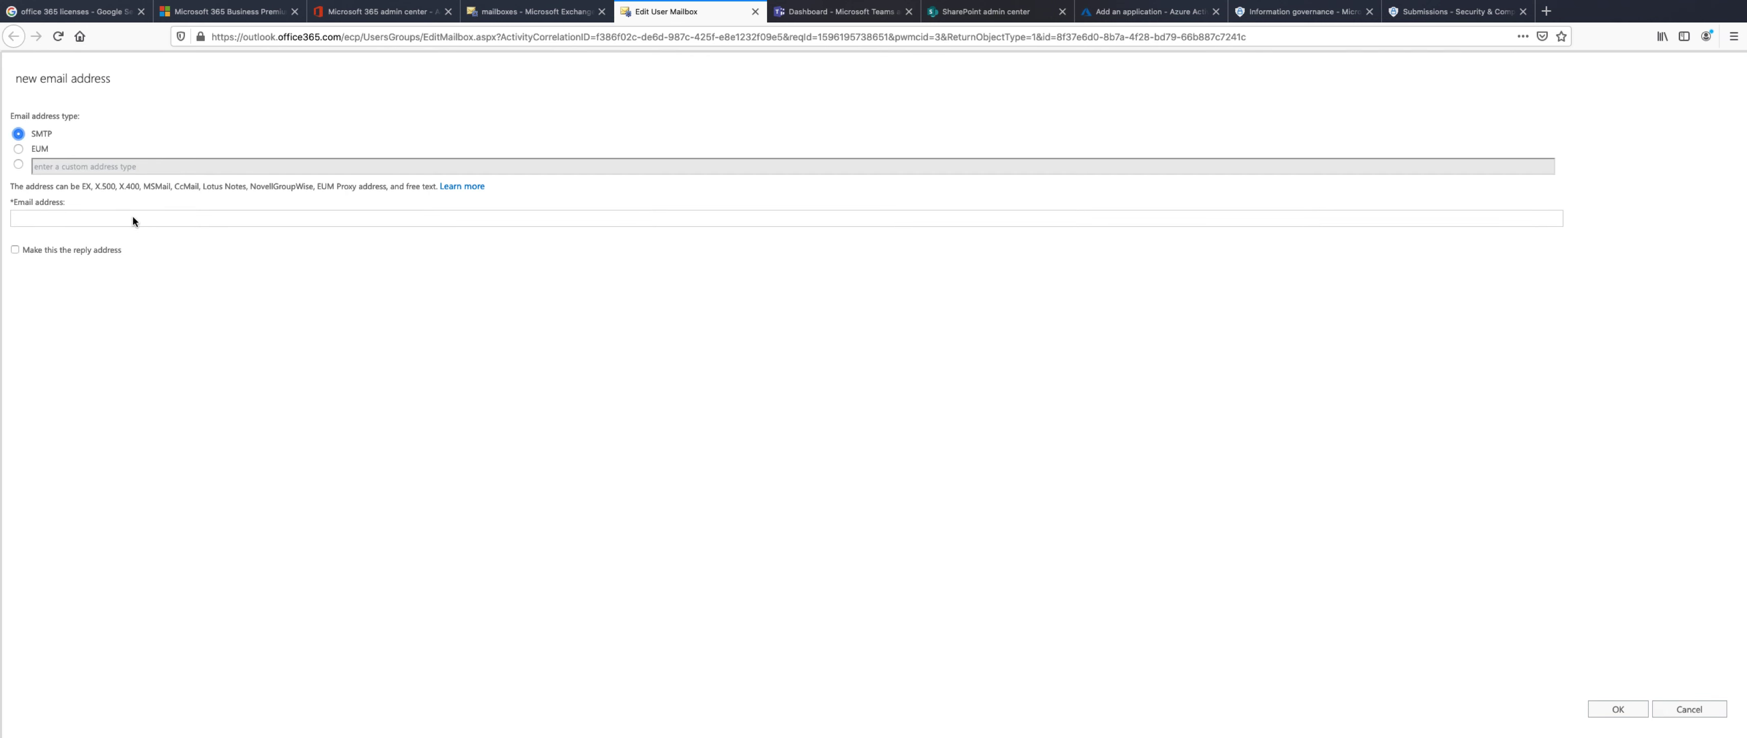
left_click(55, 217)
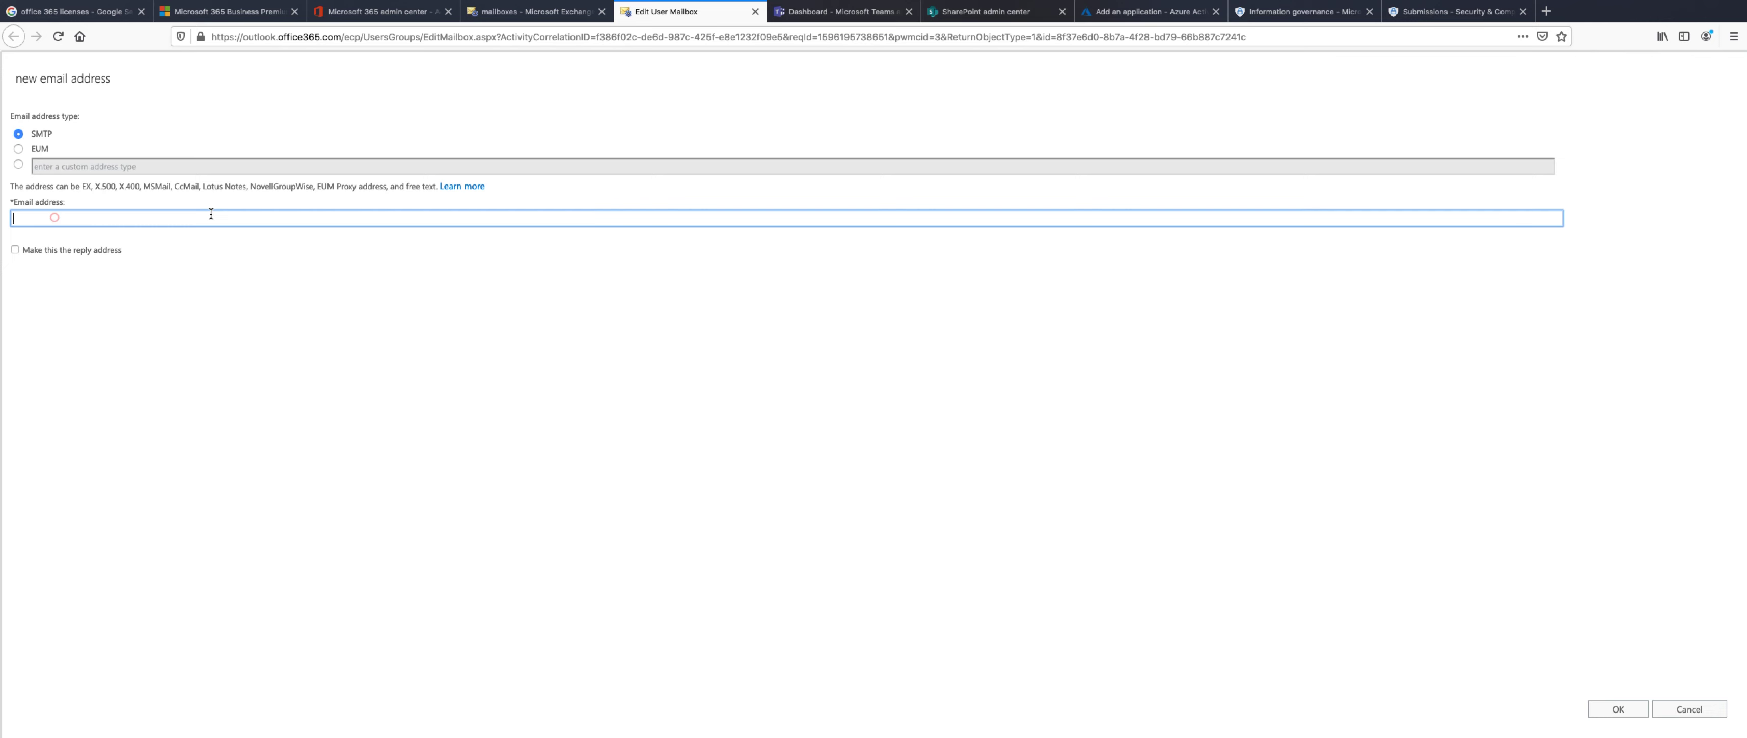
left_click(534, 13)
left_click(647, 12)
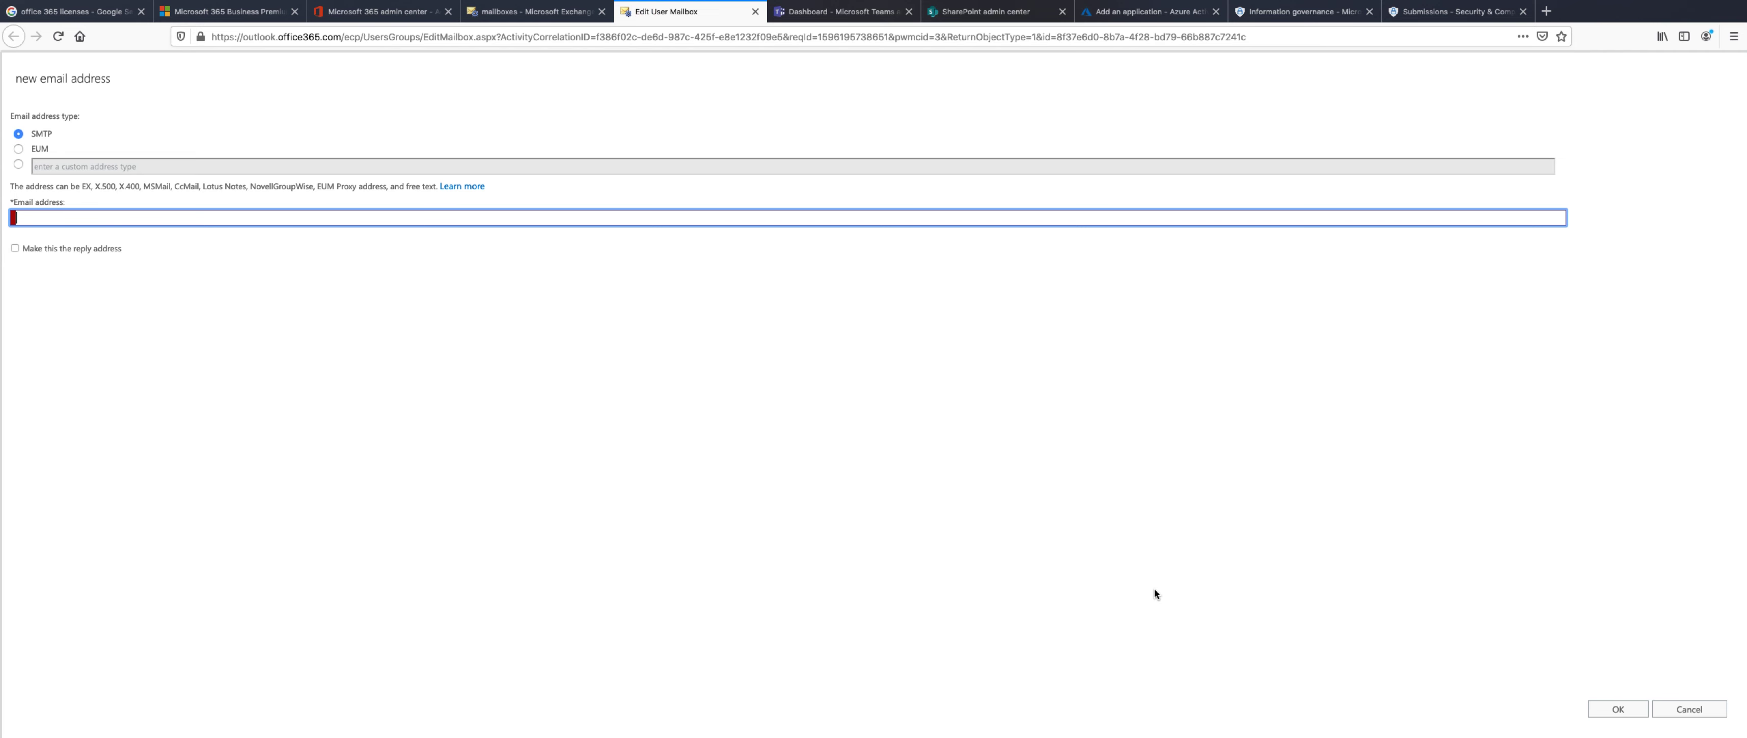
left_click(1675, 708)
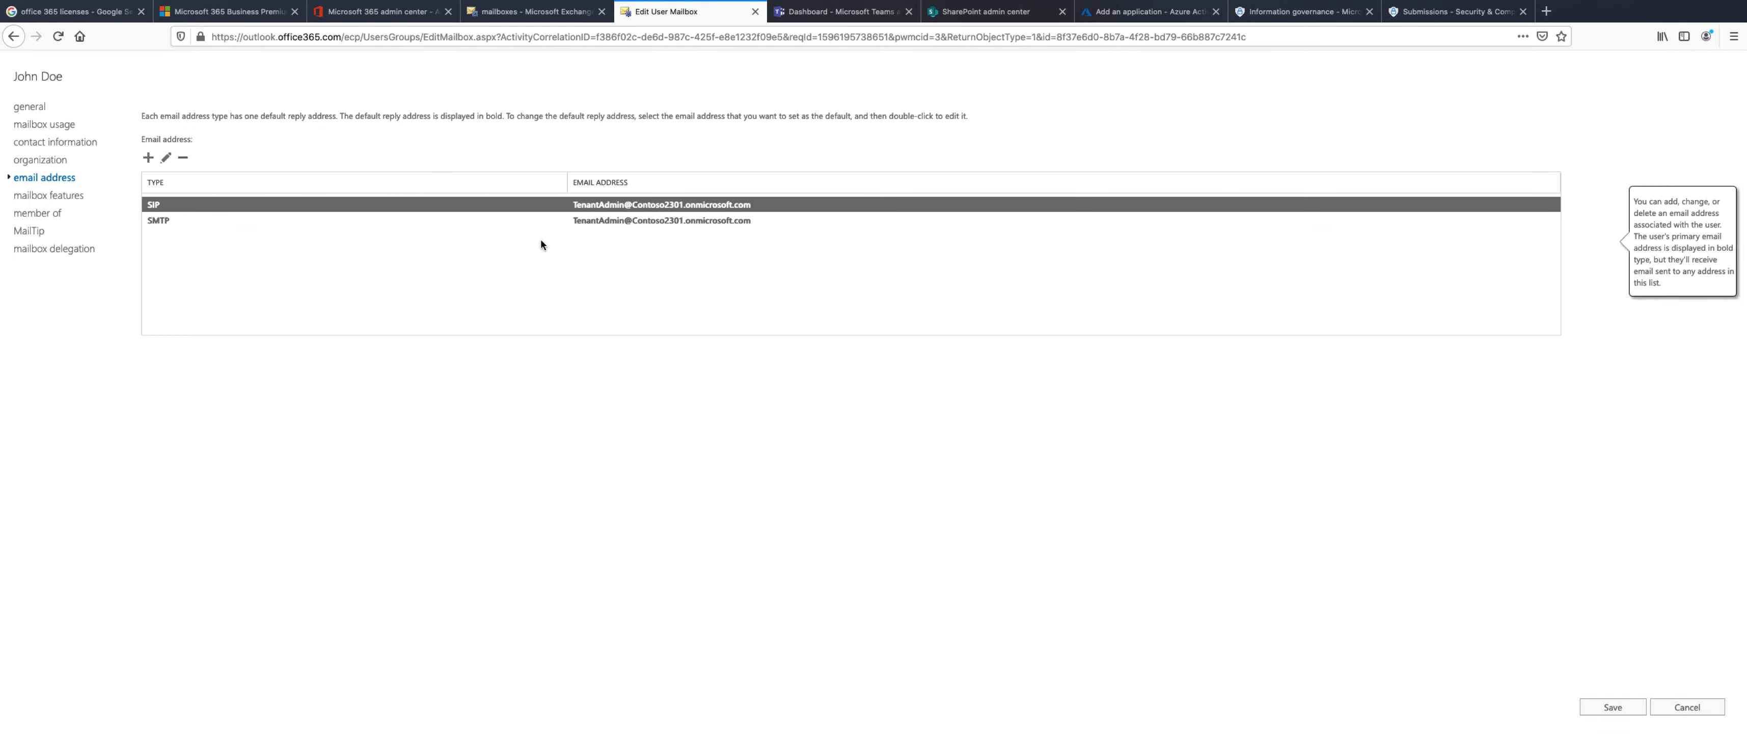
left_click(35, 203)
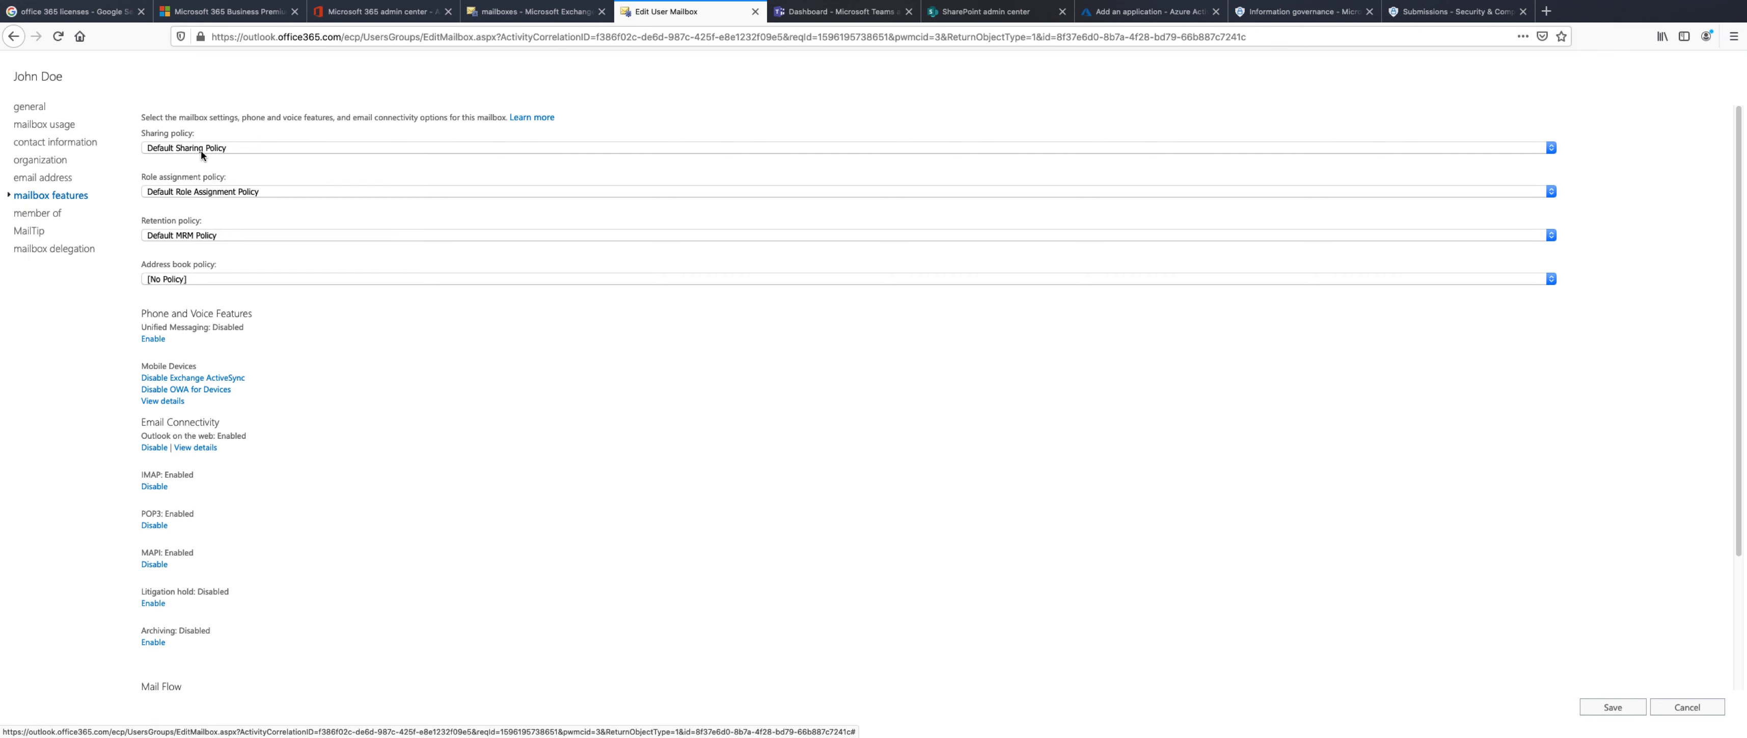
Check the Retention, Address book and Role assignment policies unchanged, then view mobile device details.
left_click(225, 236)
left_click(226, 235)
left_click(217, 279)
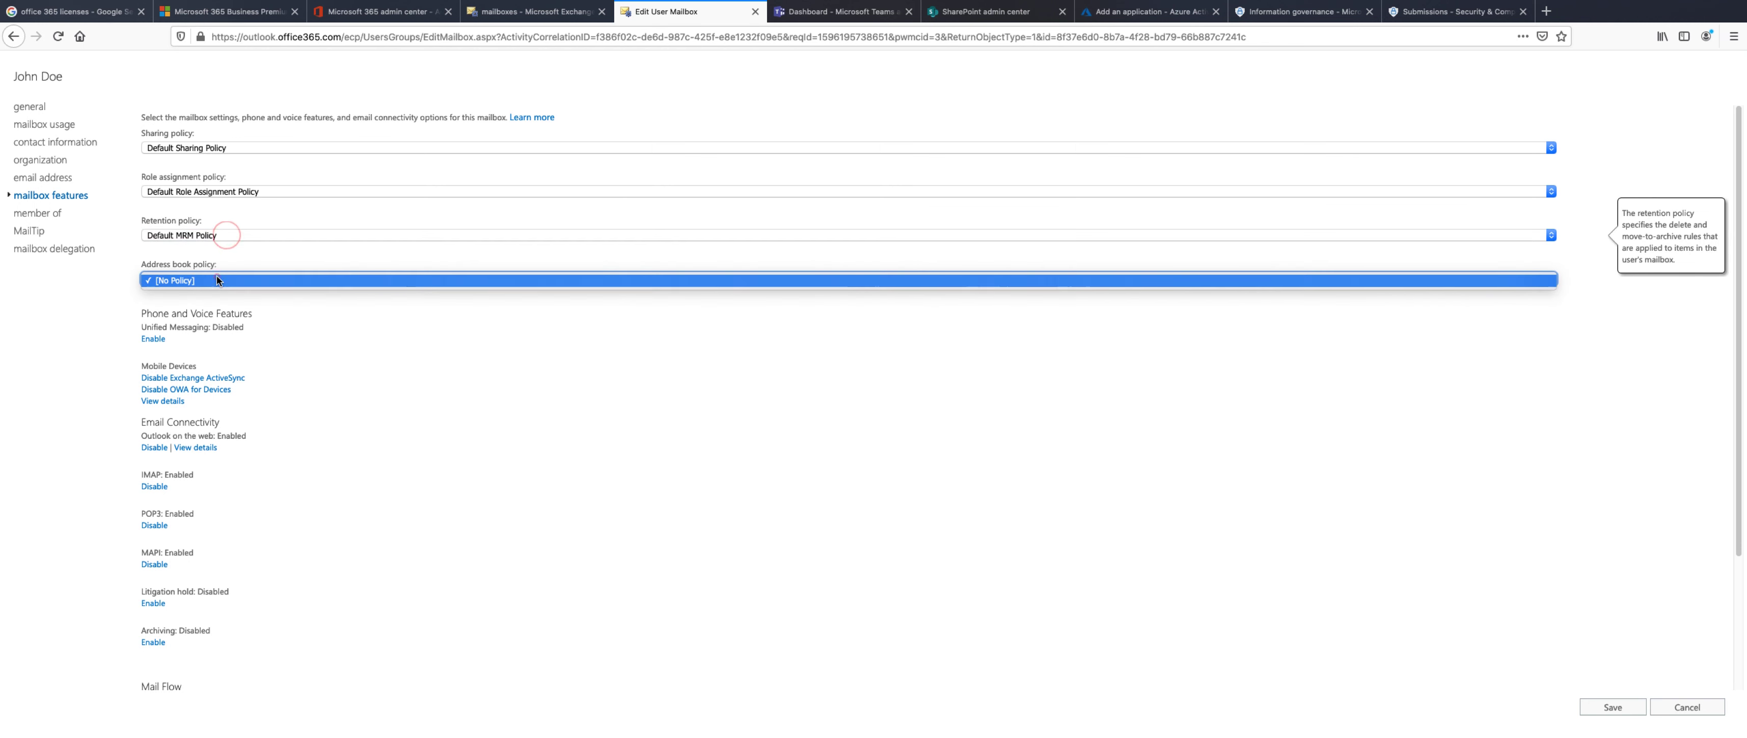
left_click(217, 279)
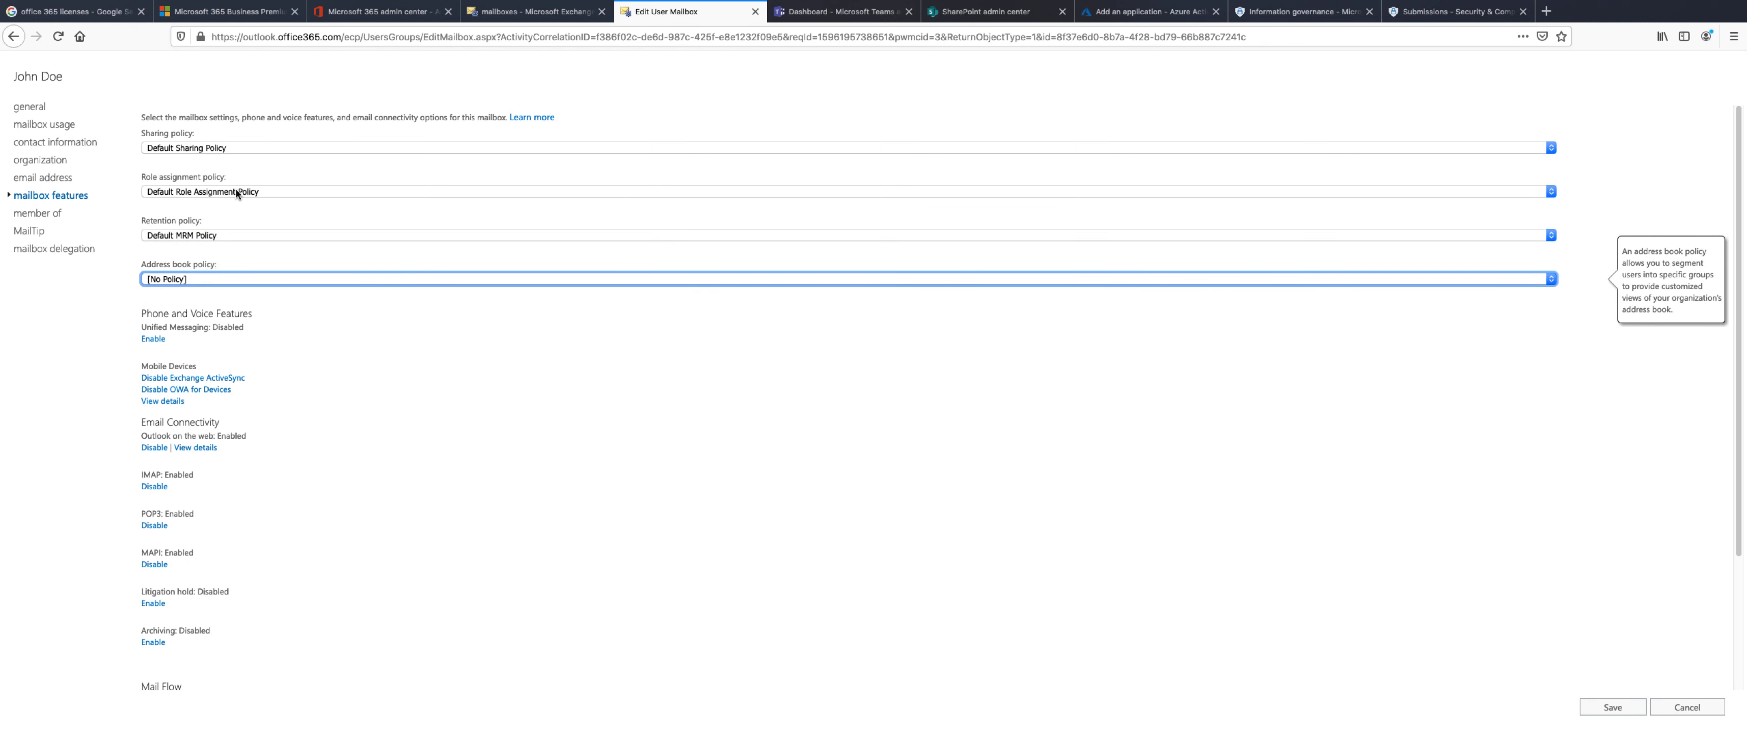
left_click(286, 192)
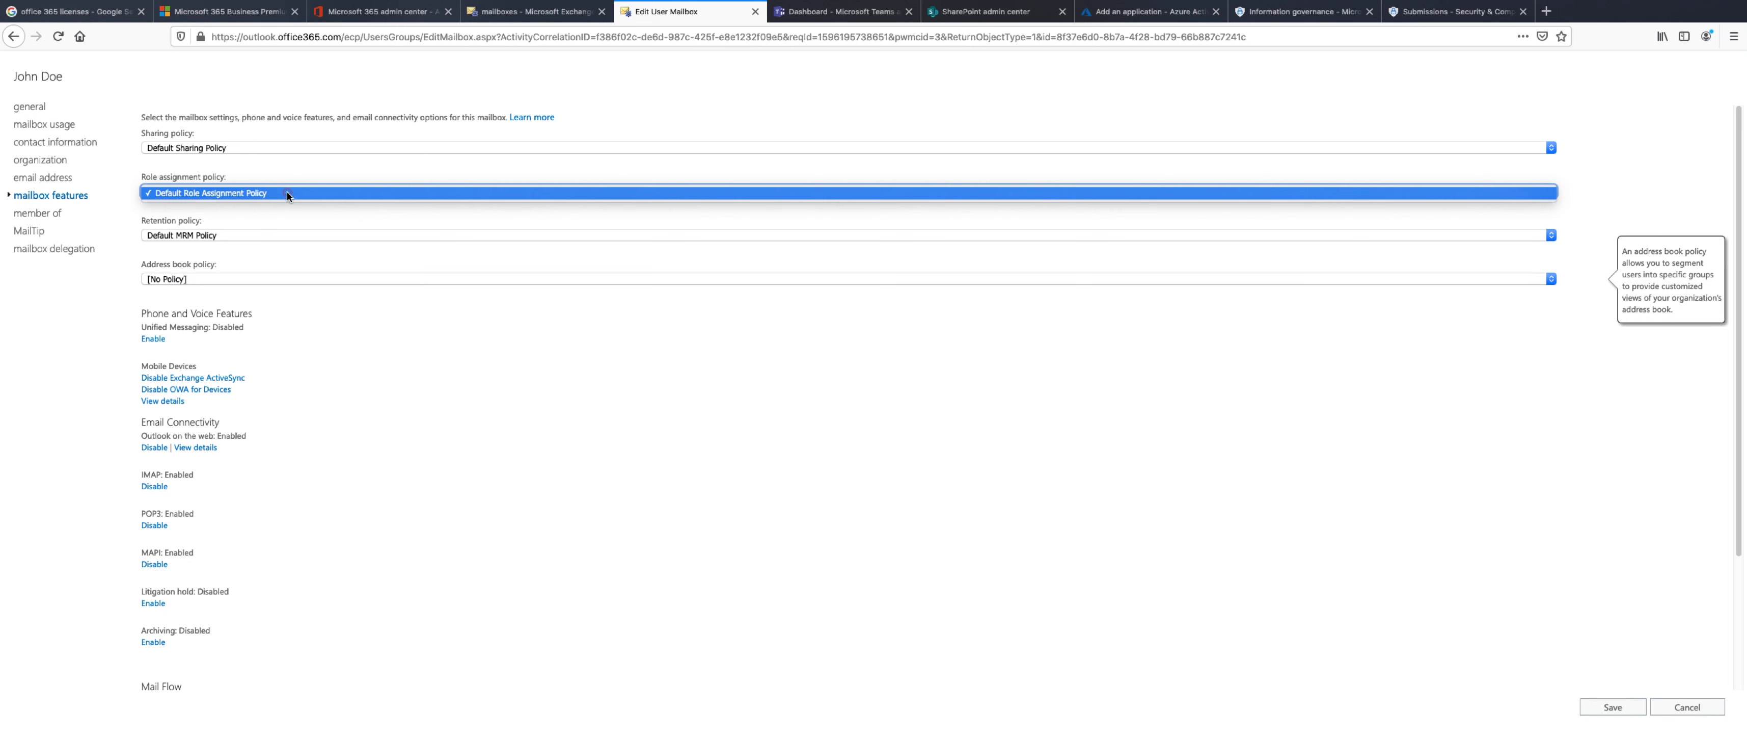
left_click(287, 191)
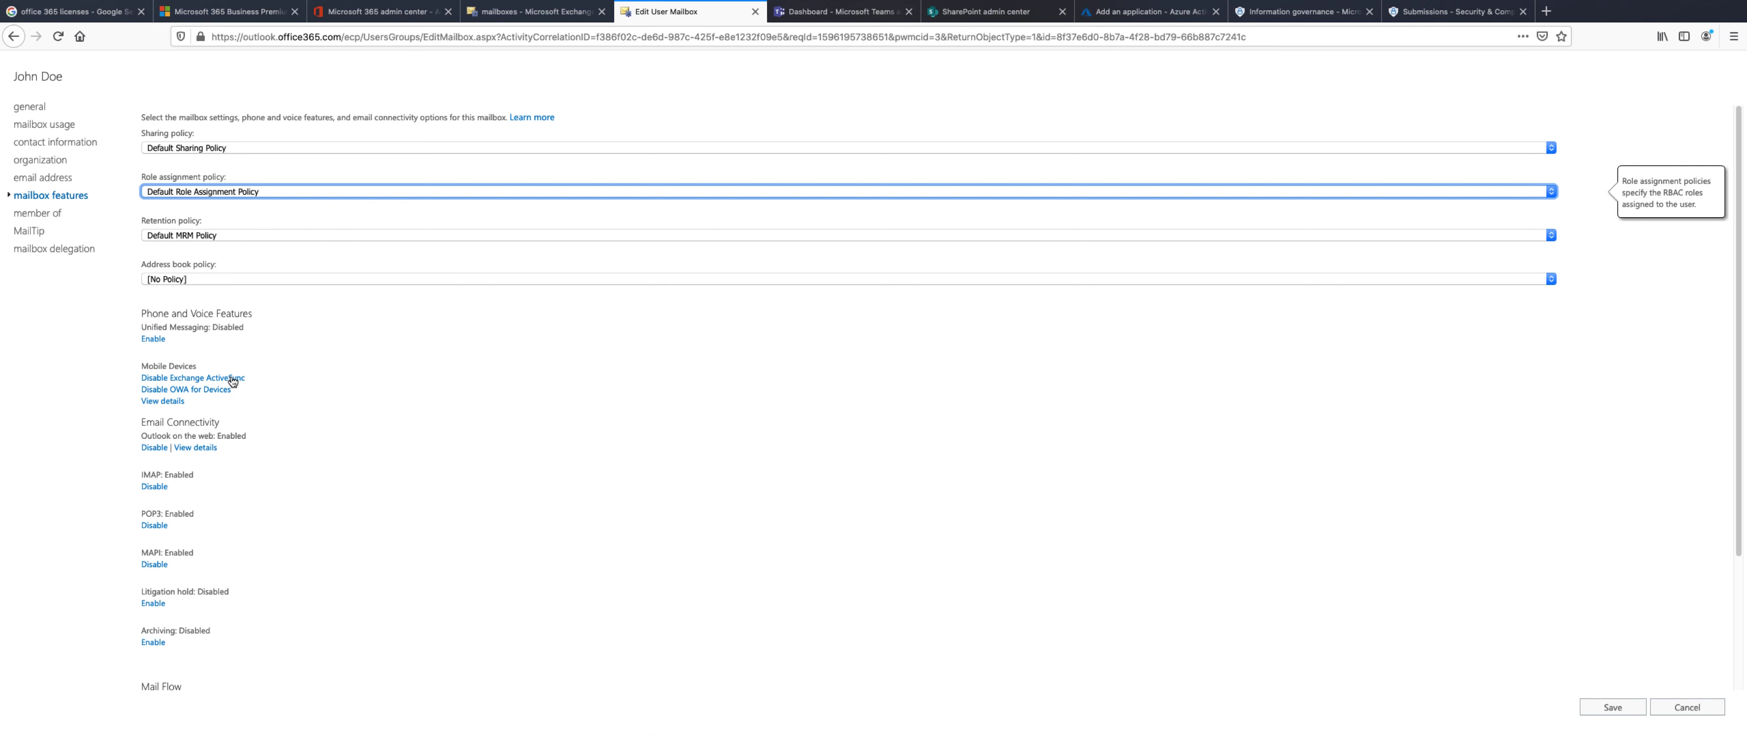
left_click(172, 400)
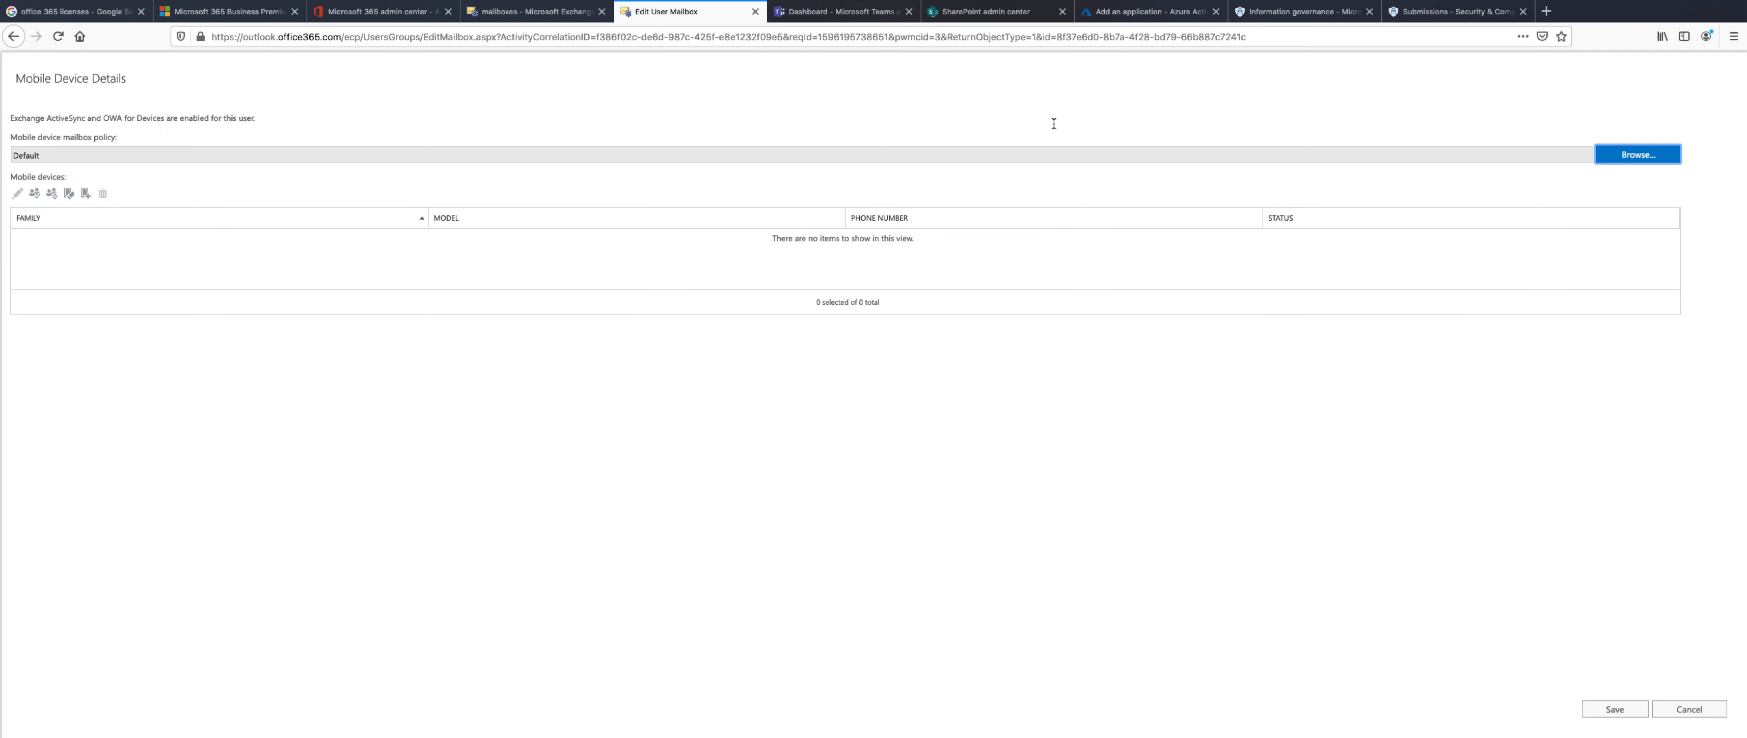
Cancel out of the Mobile Device Details page.
left_click(1691, 709)
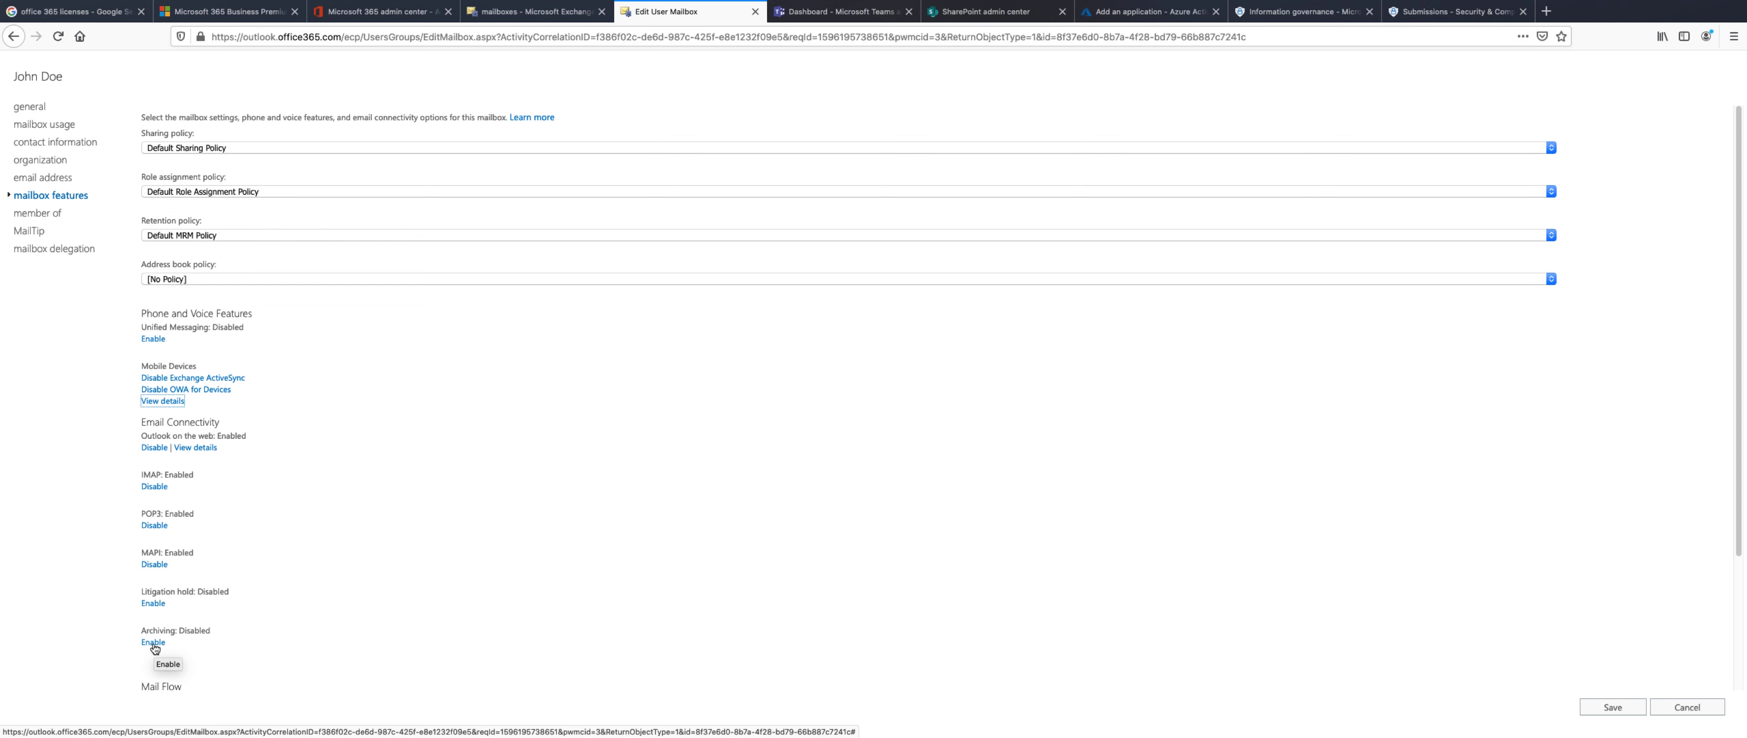
Enable archiving for the mailbox and briefly inspect the archive mailbox details.
left_click(153, 644)
scroll(256, 637, "down", 3)
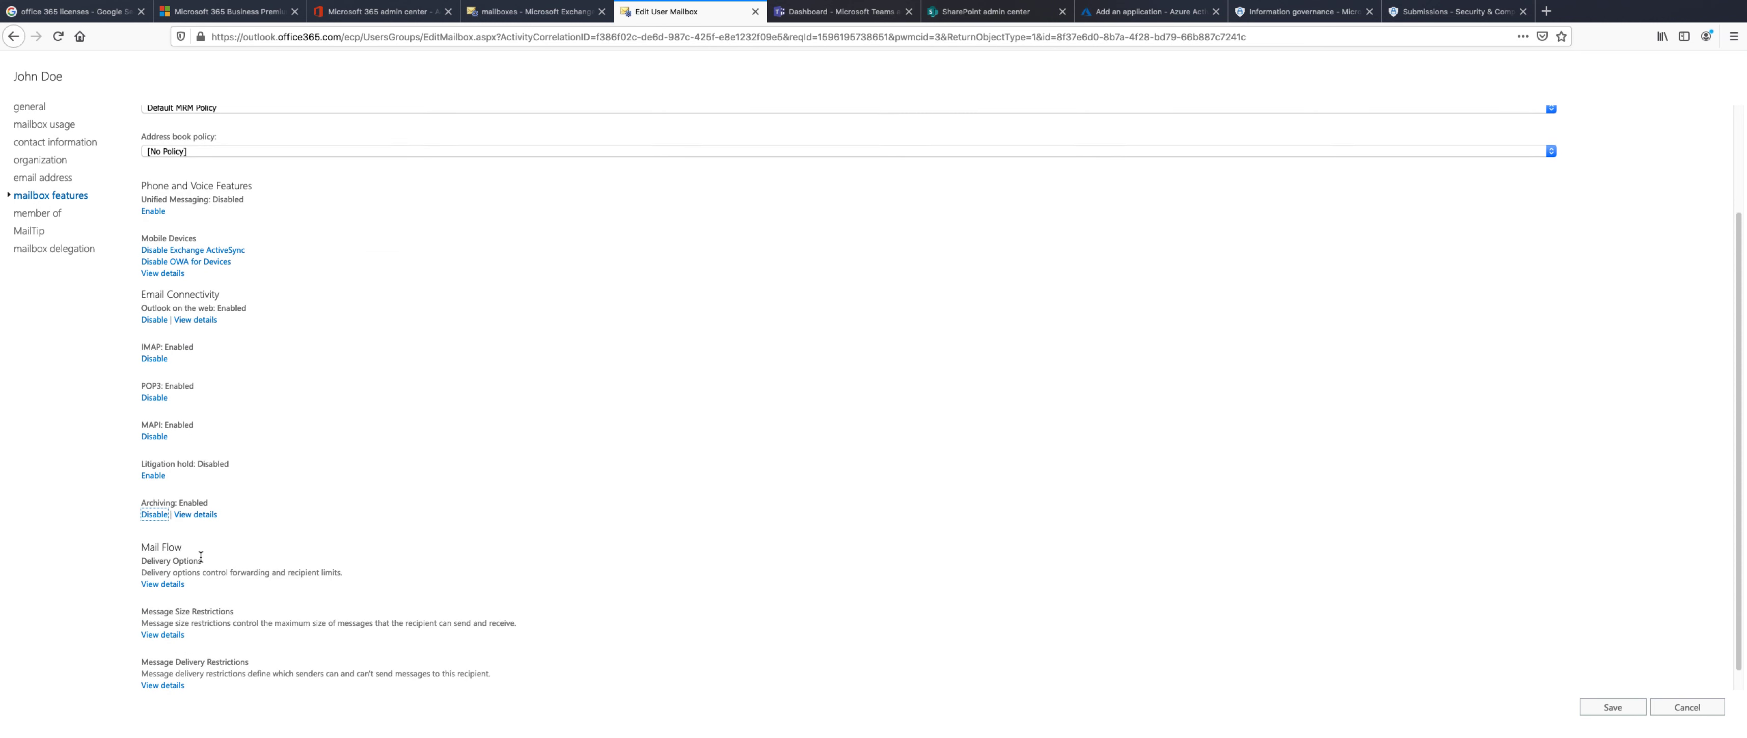
left_click(195, 515)
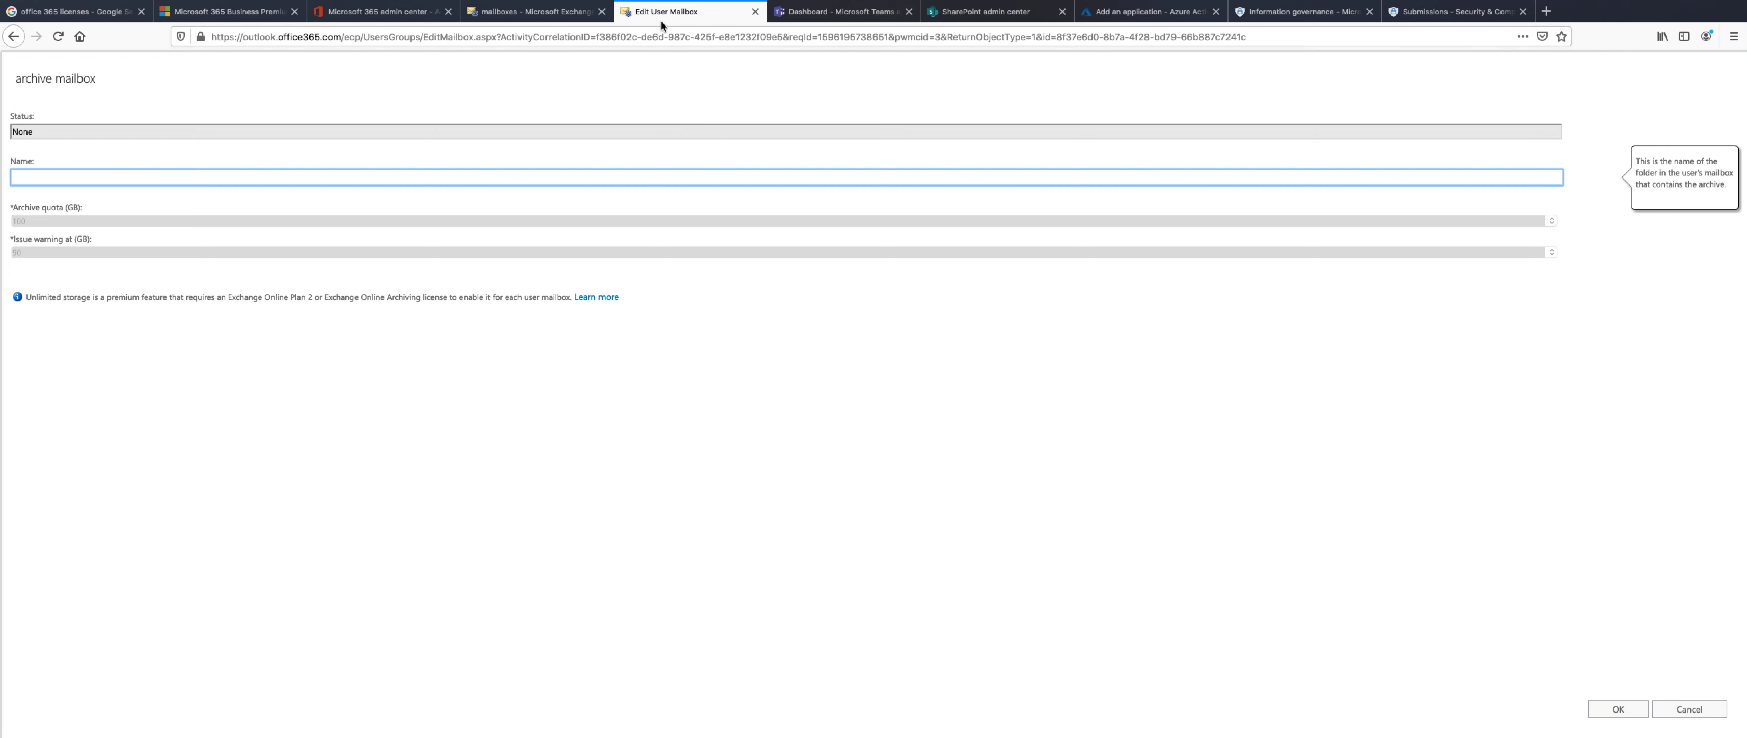
left_click(1681, 706)
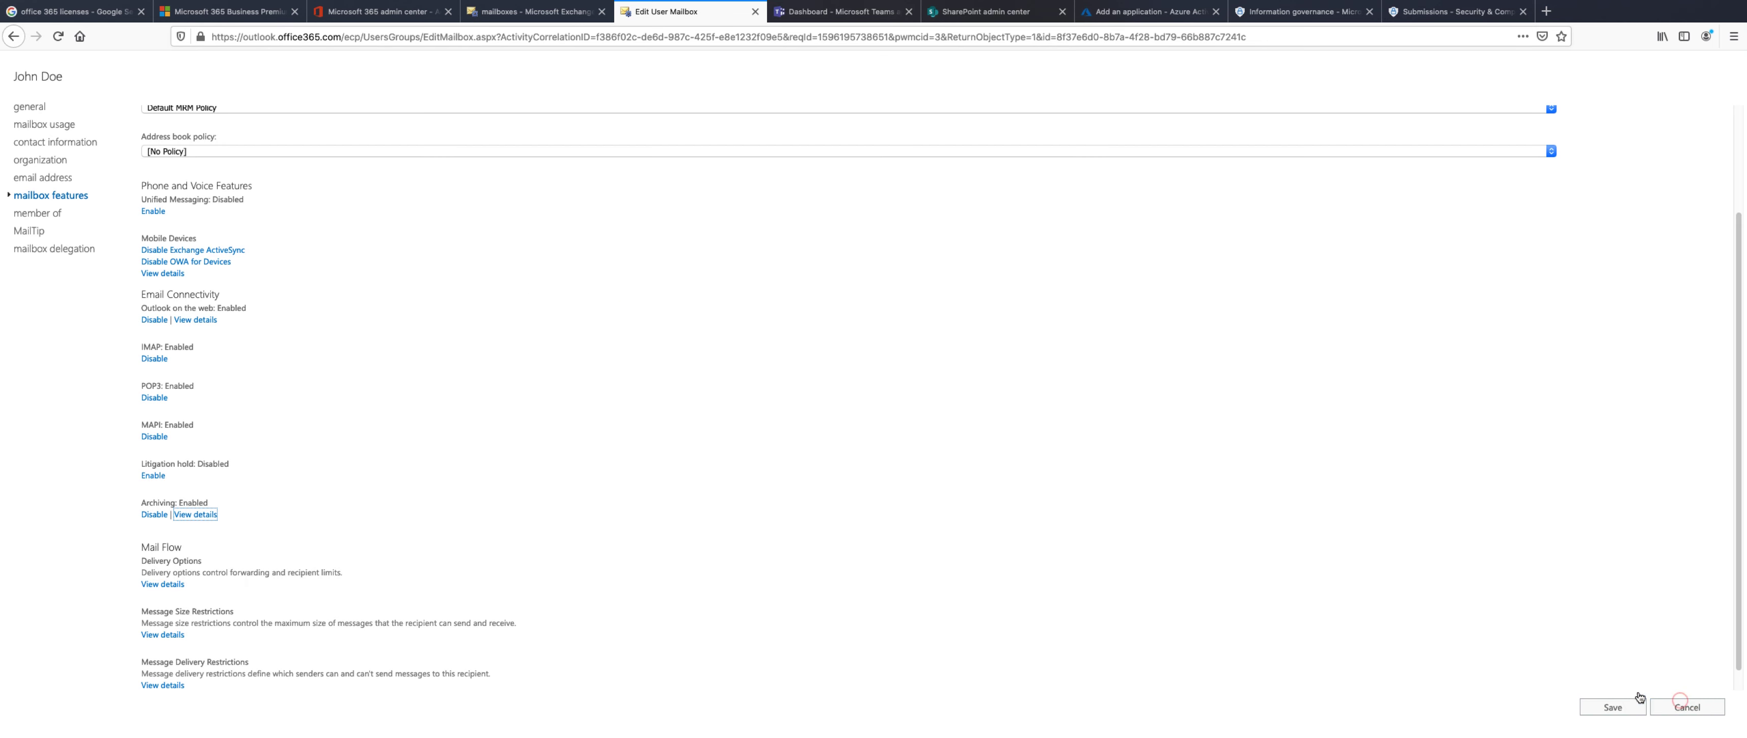
scroll(983, 622, "down", 1)
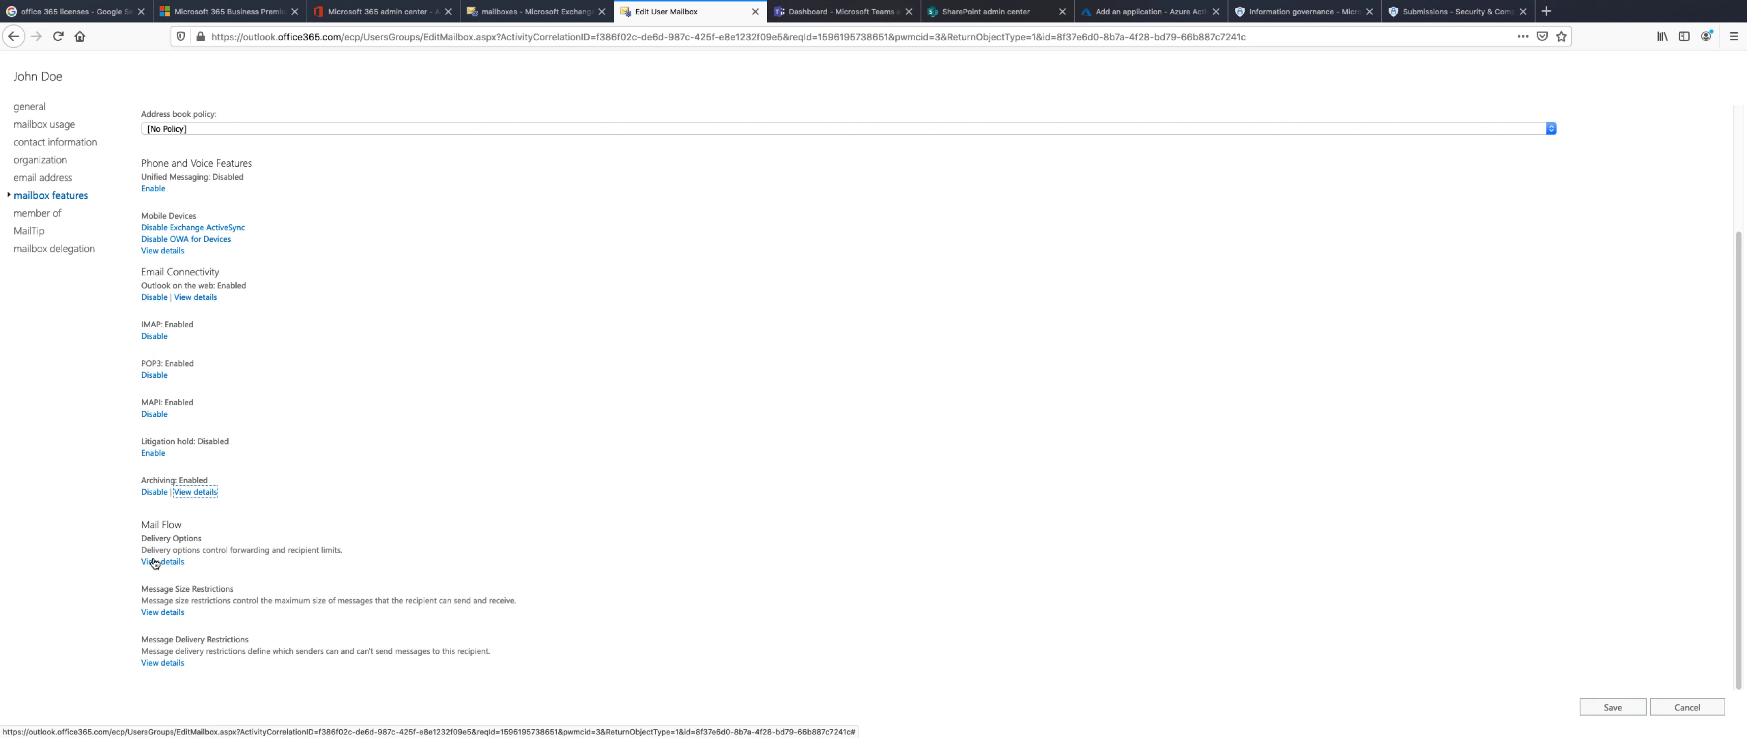
left_click(164, 662)
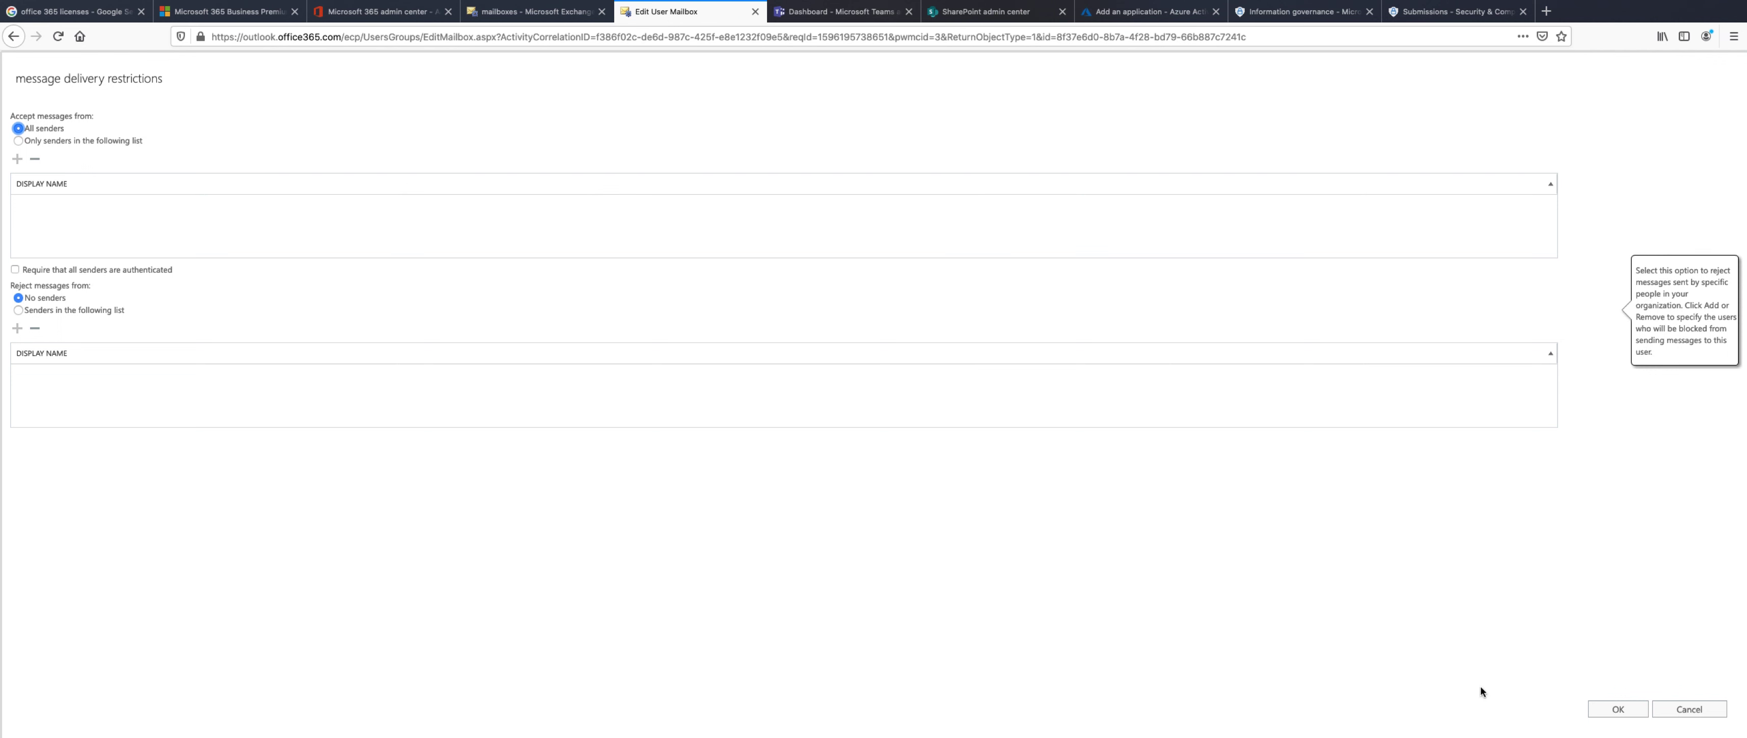
left_click(1680, 712)
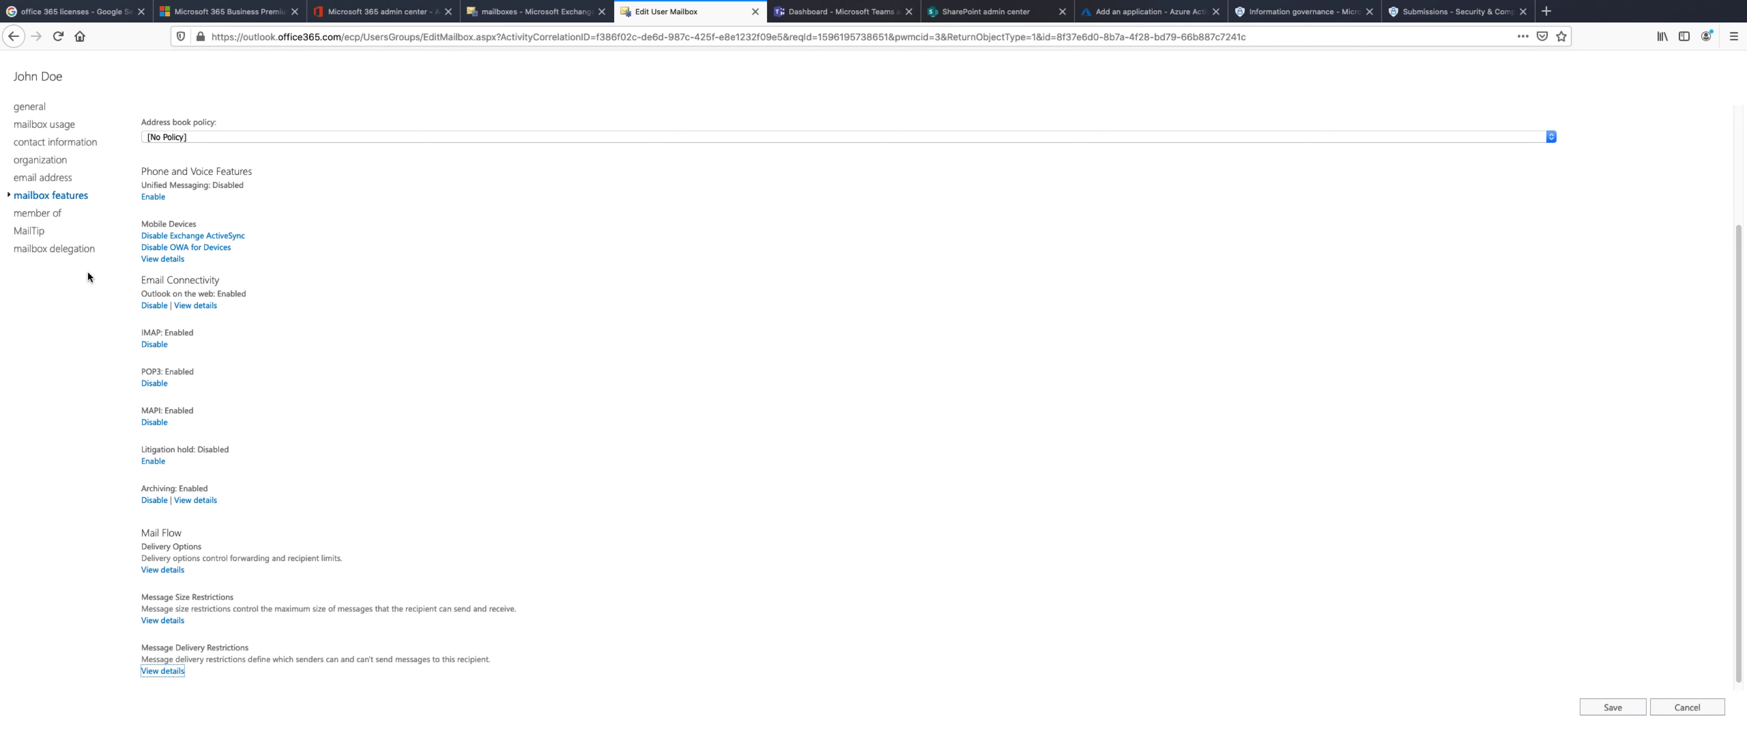
Check the mailbox delegation permissions, then close the Edit User Mailbox window without saving.
left_click(42, 248)
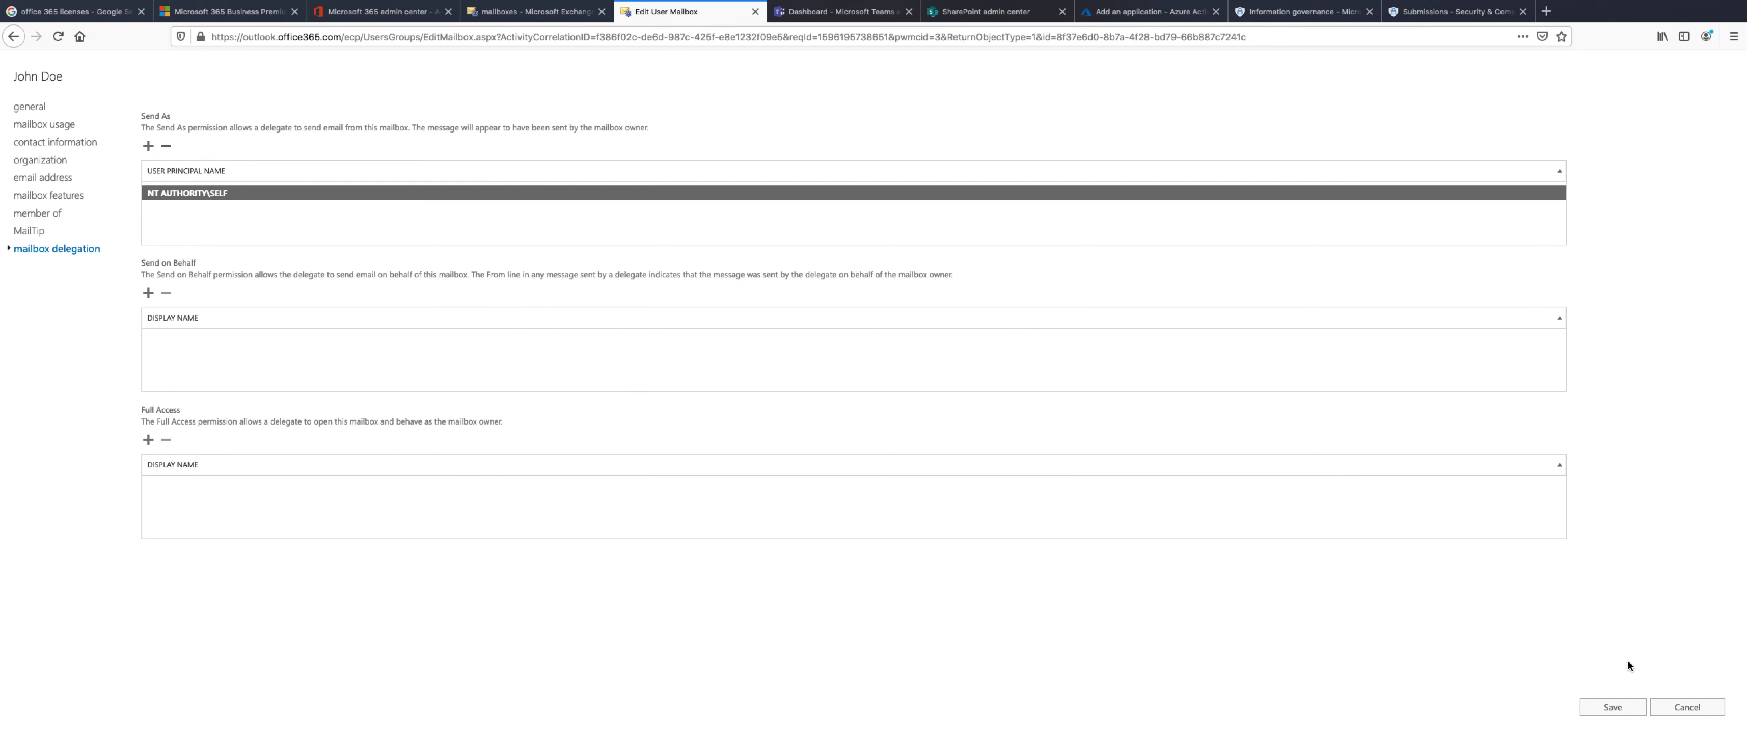
left_click(1671, 703)
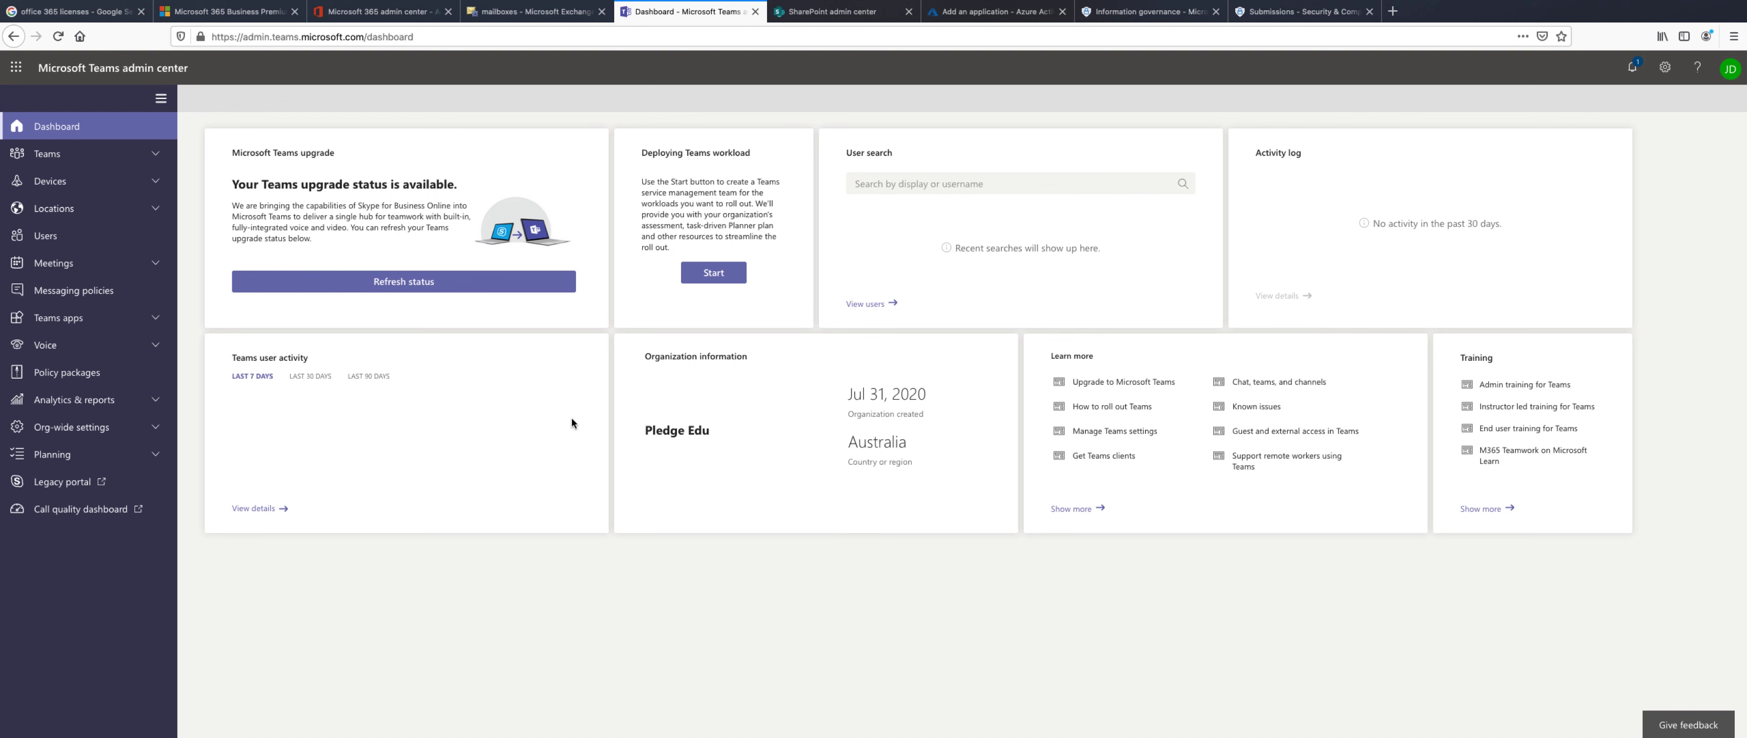
left_click(551, 14)
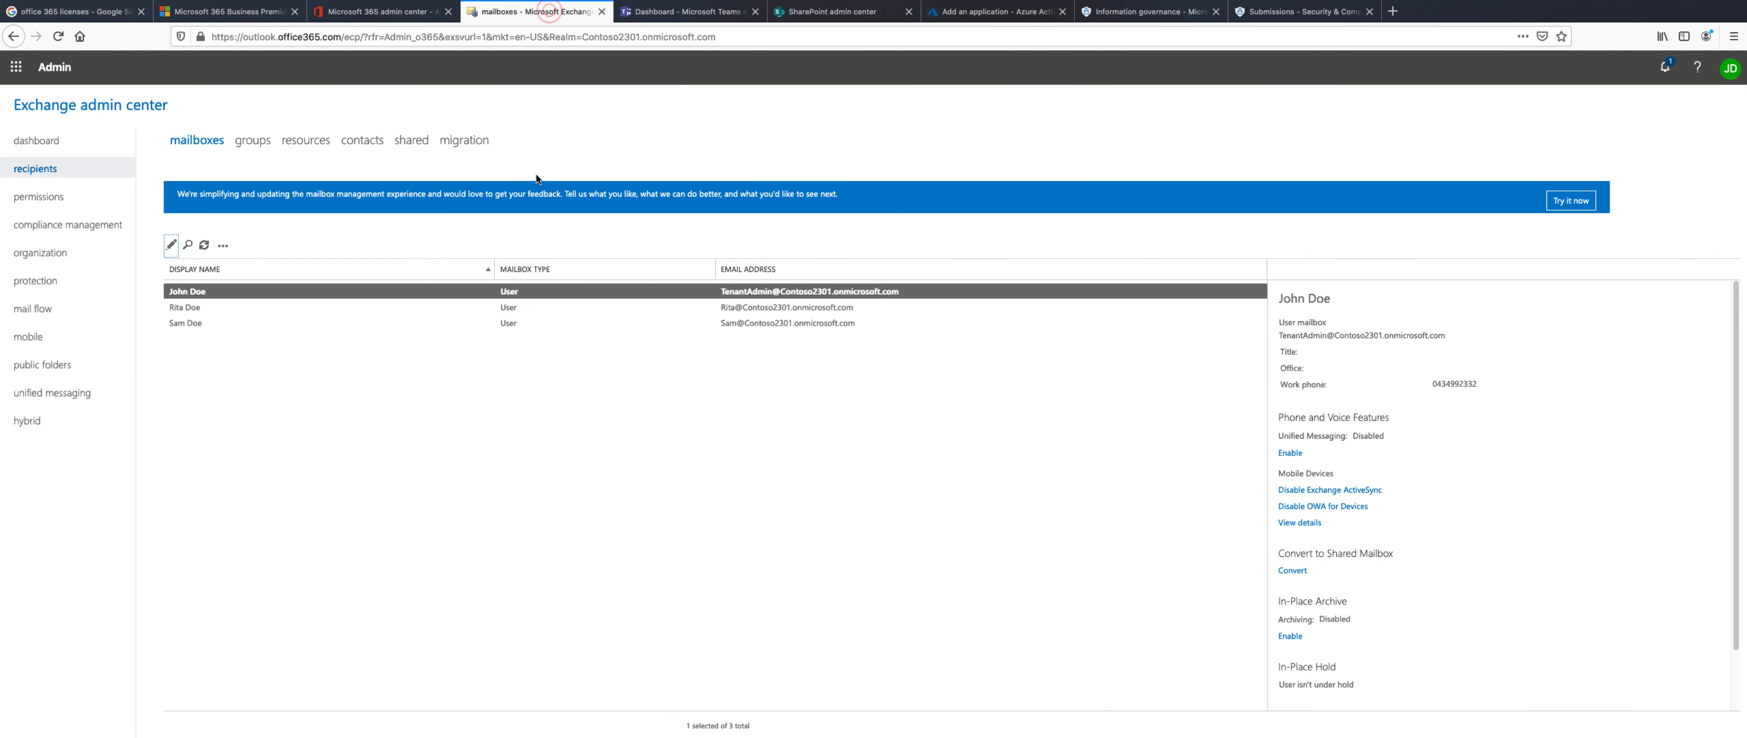
Switch to the recipients groups list and expand the New Office 365 group dropdown.
left_click(247, 144)
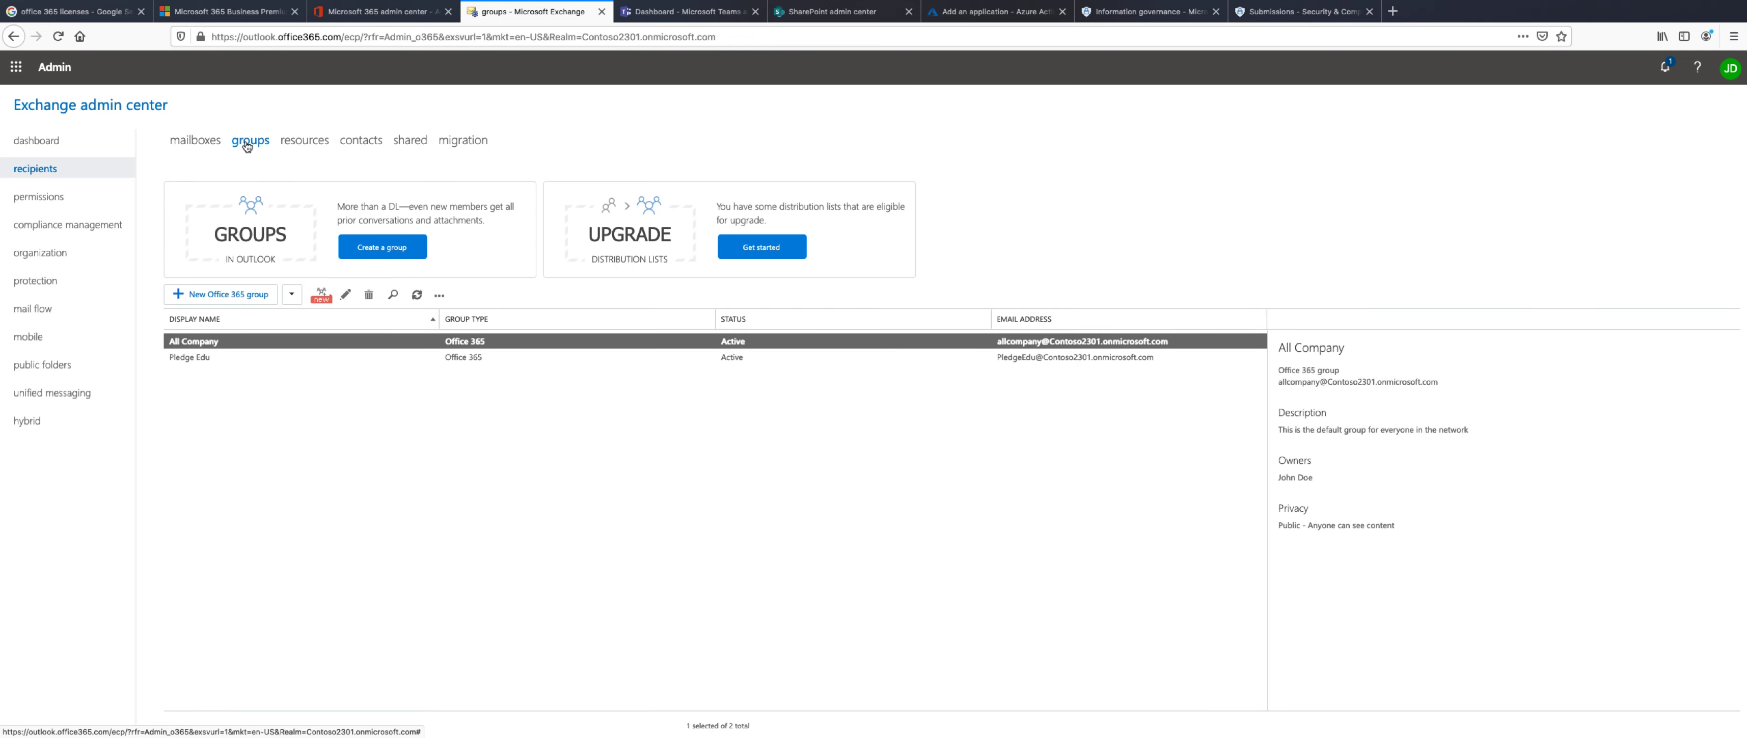
left_click(291, 295)
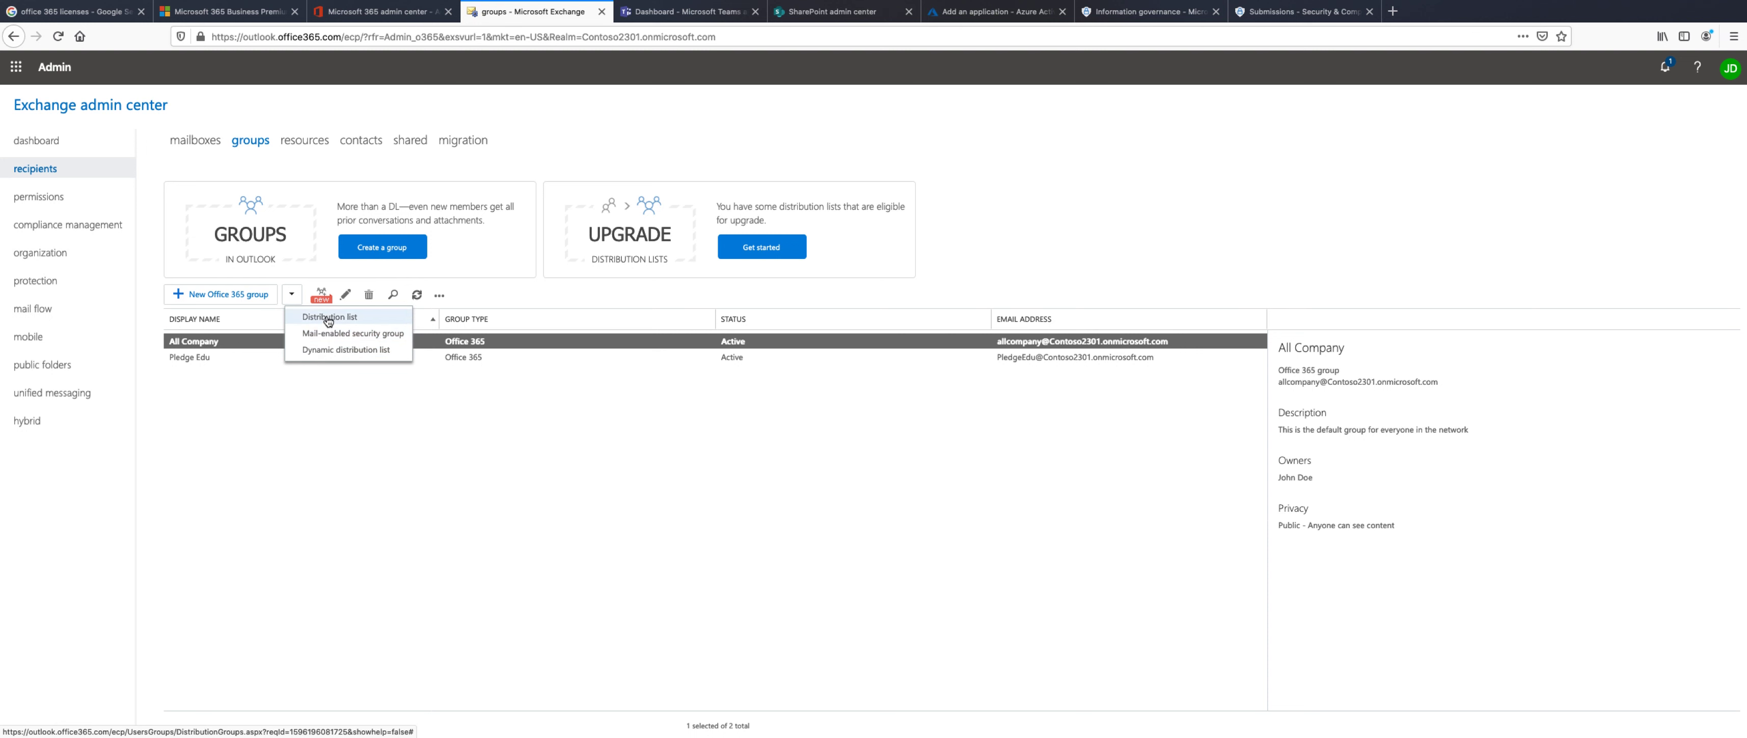
Create a distribution list named Owners, alias Owners, on Contoso2301.onmicrosoft.com, and begin adding members.
left_click(326, 324)
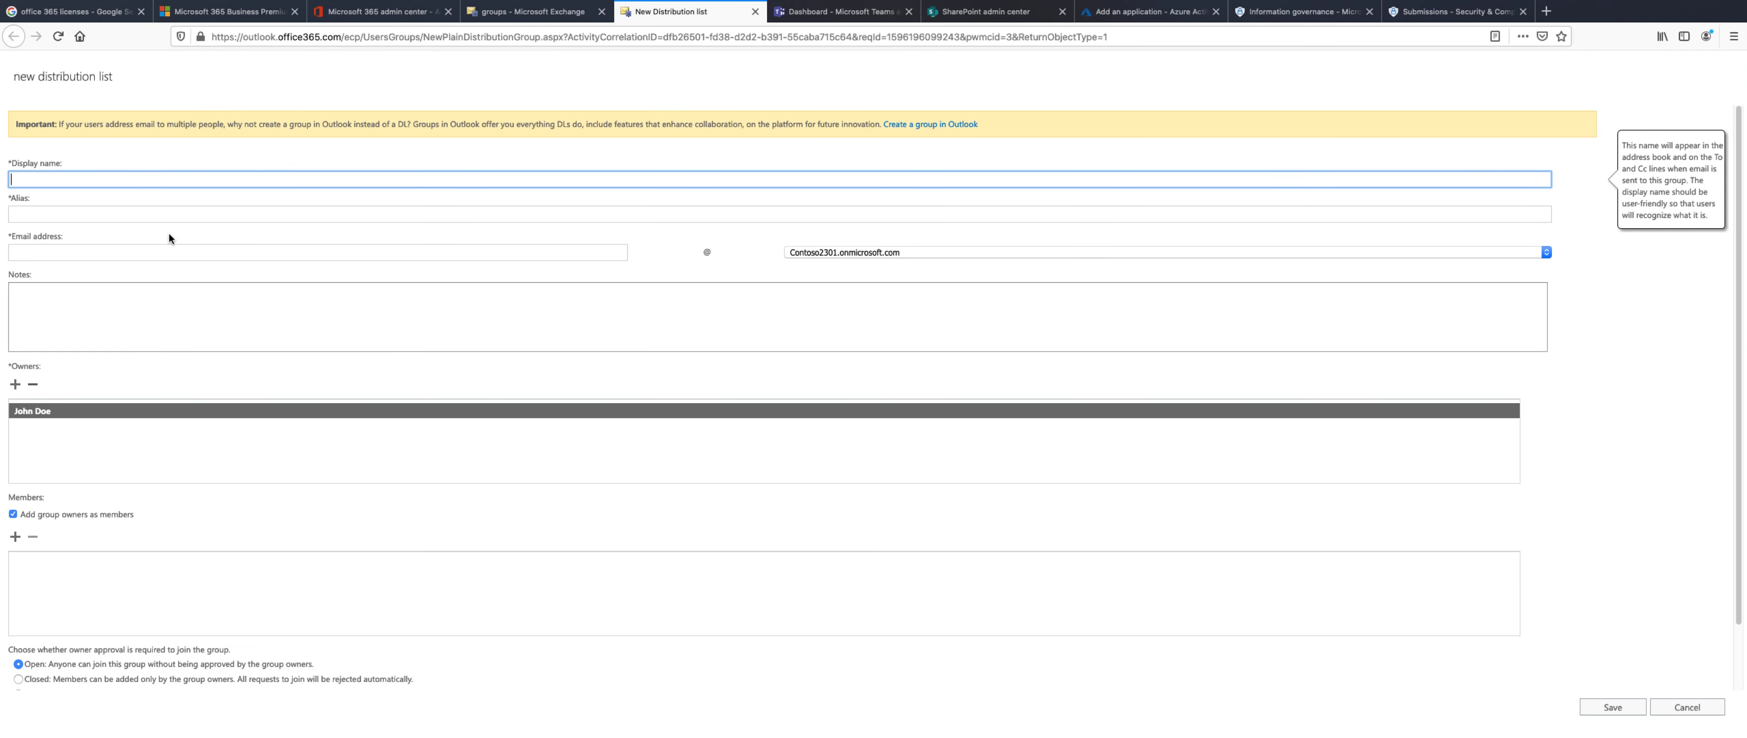
type("Owners")
left_click(56, 205)
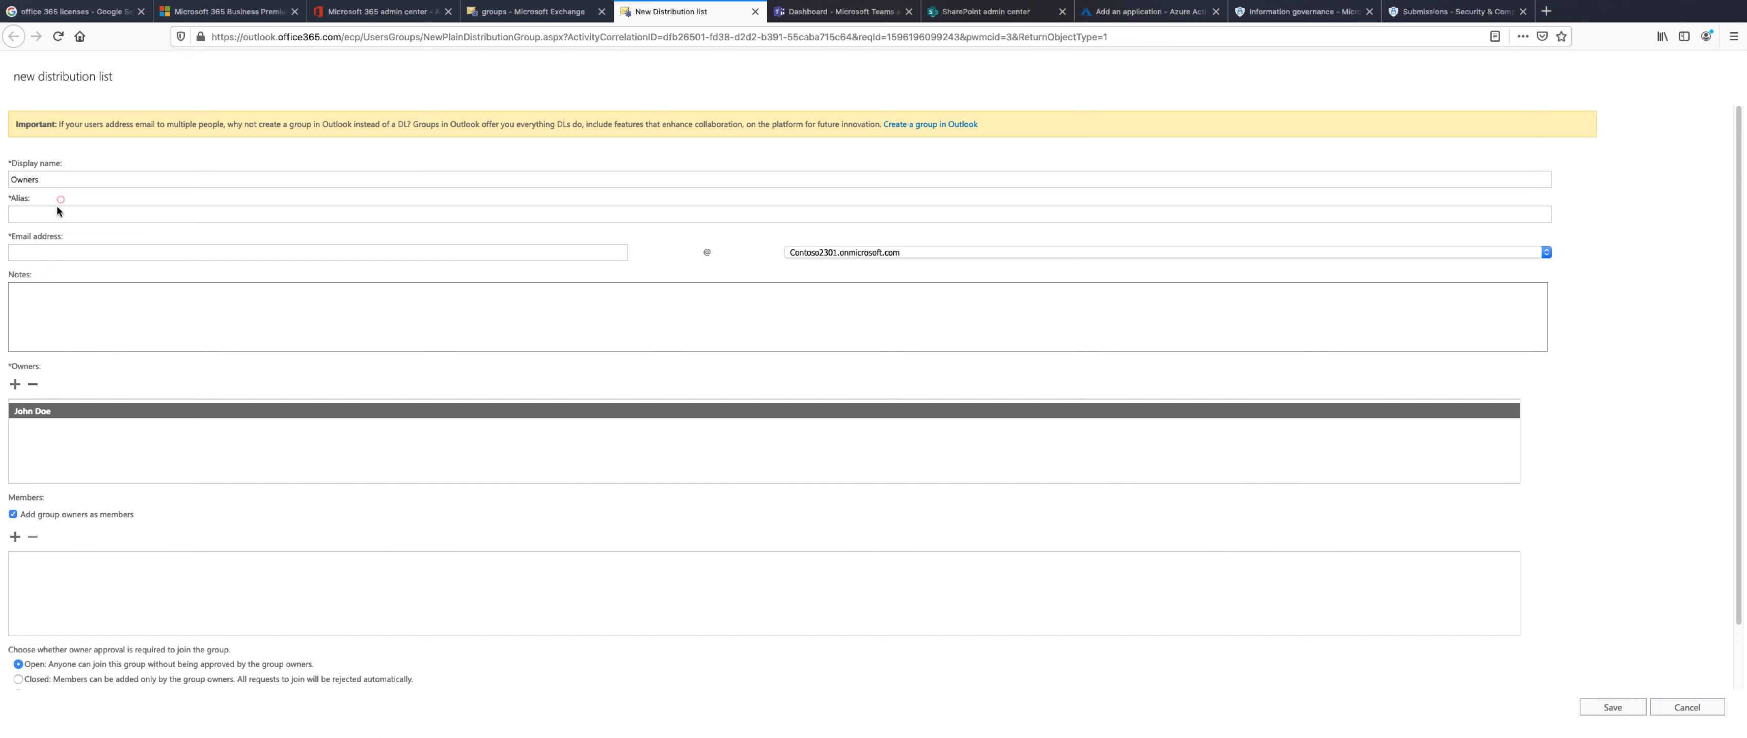
type("Ow")
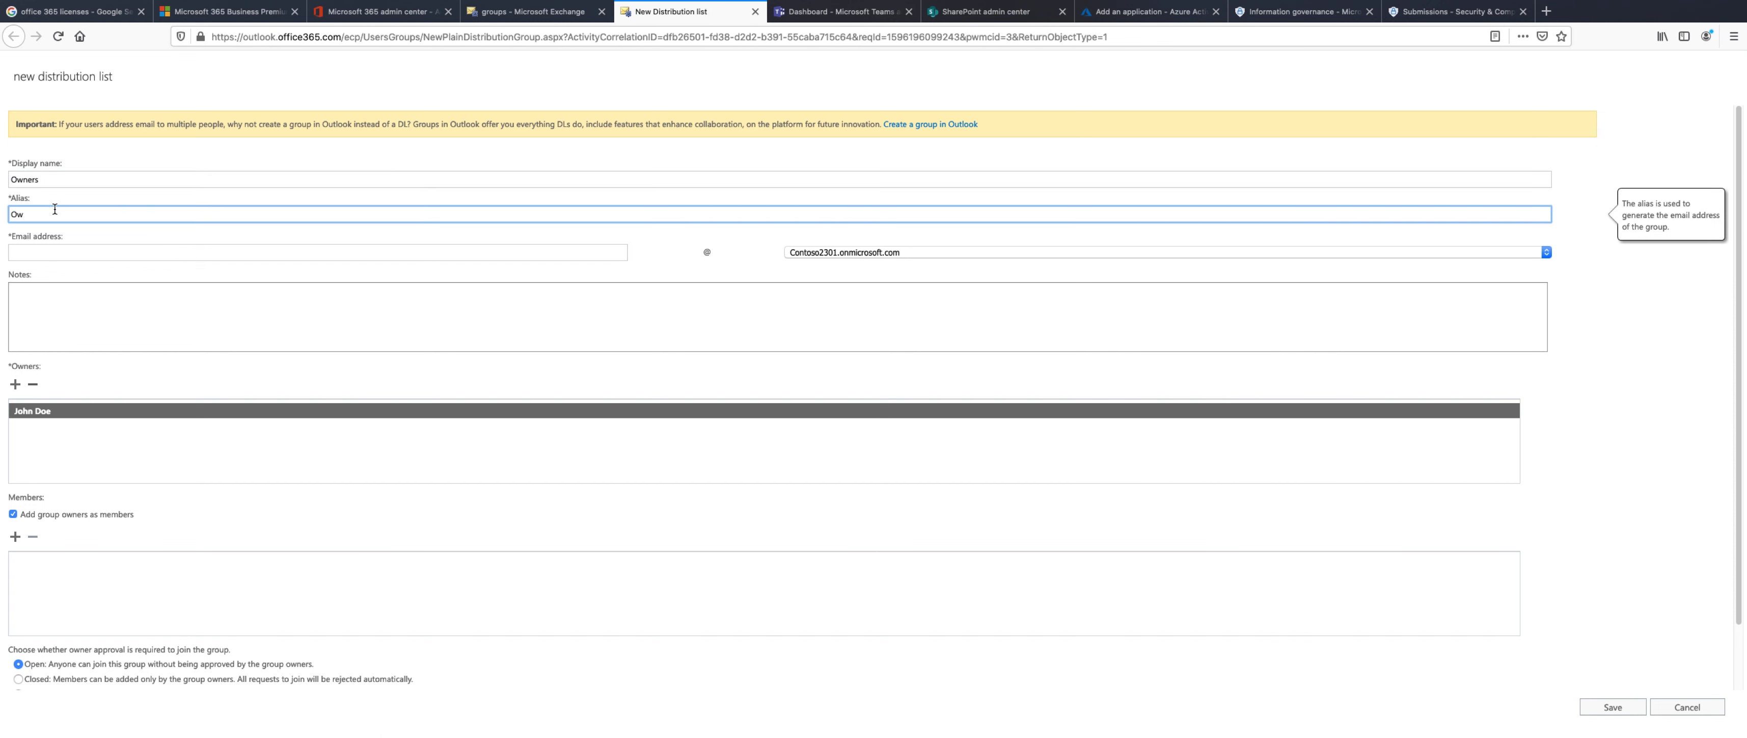
type("ners")
left_click(94, 253)
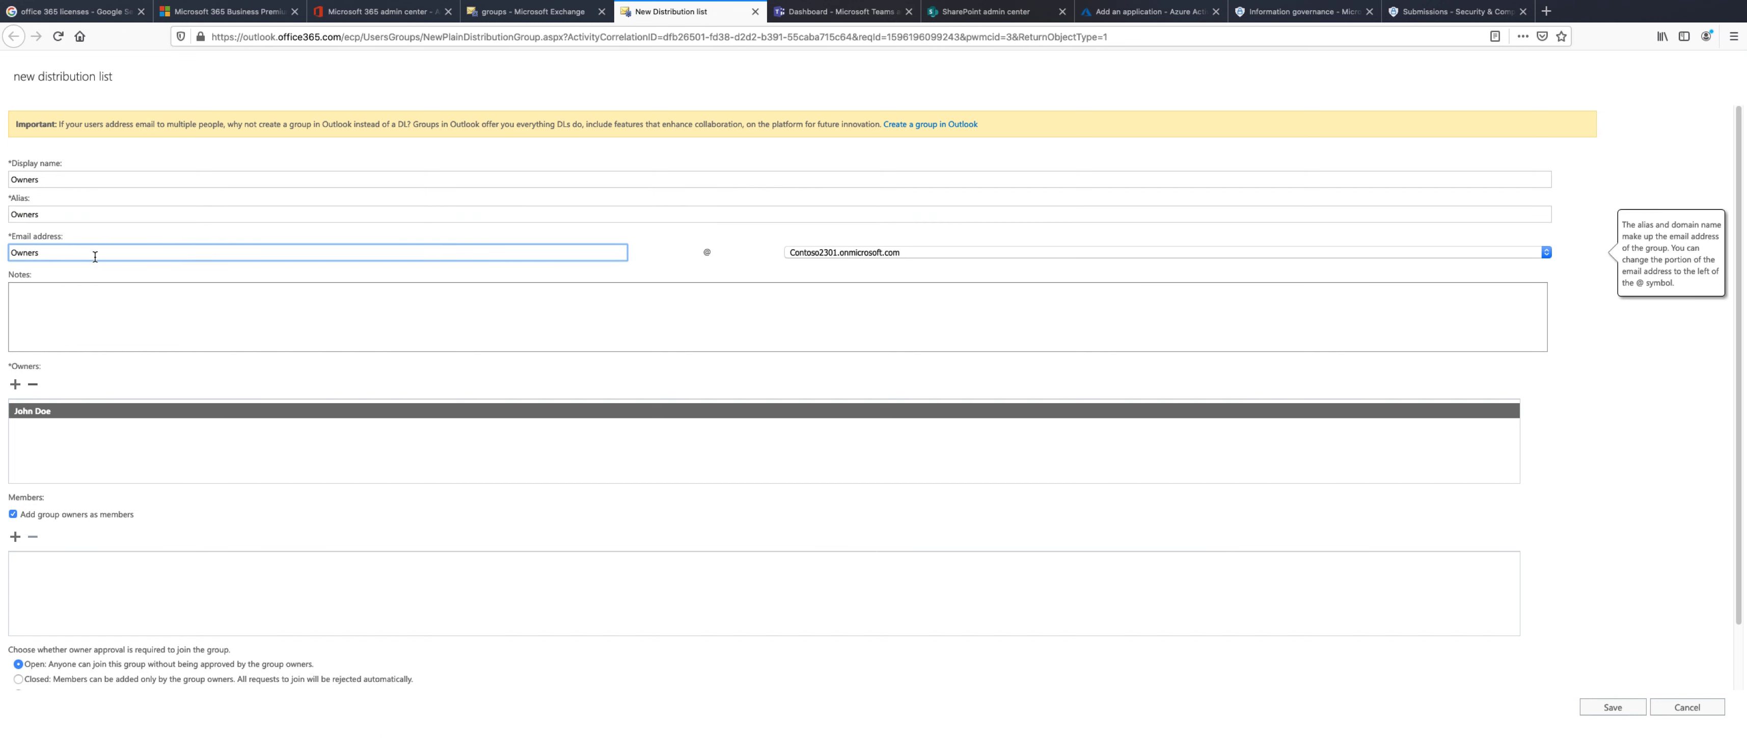
left_click(953, 255)
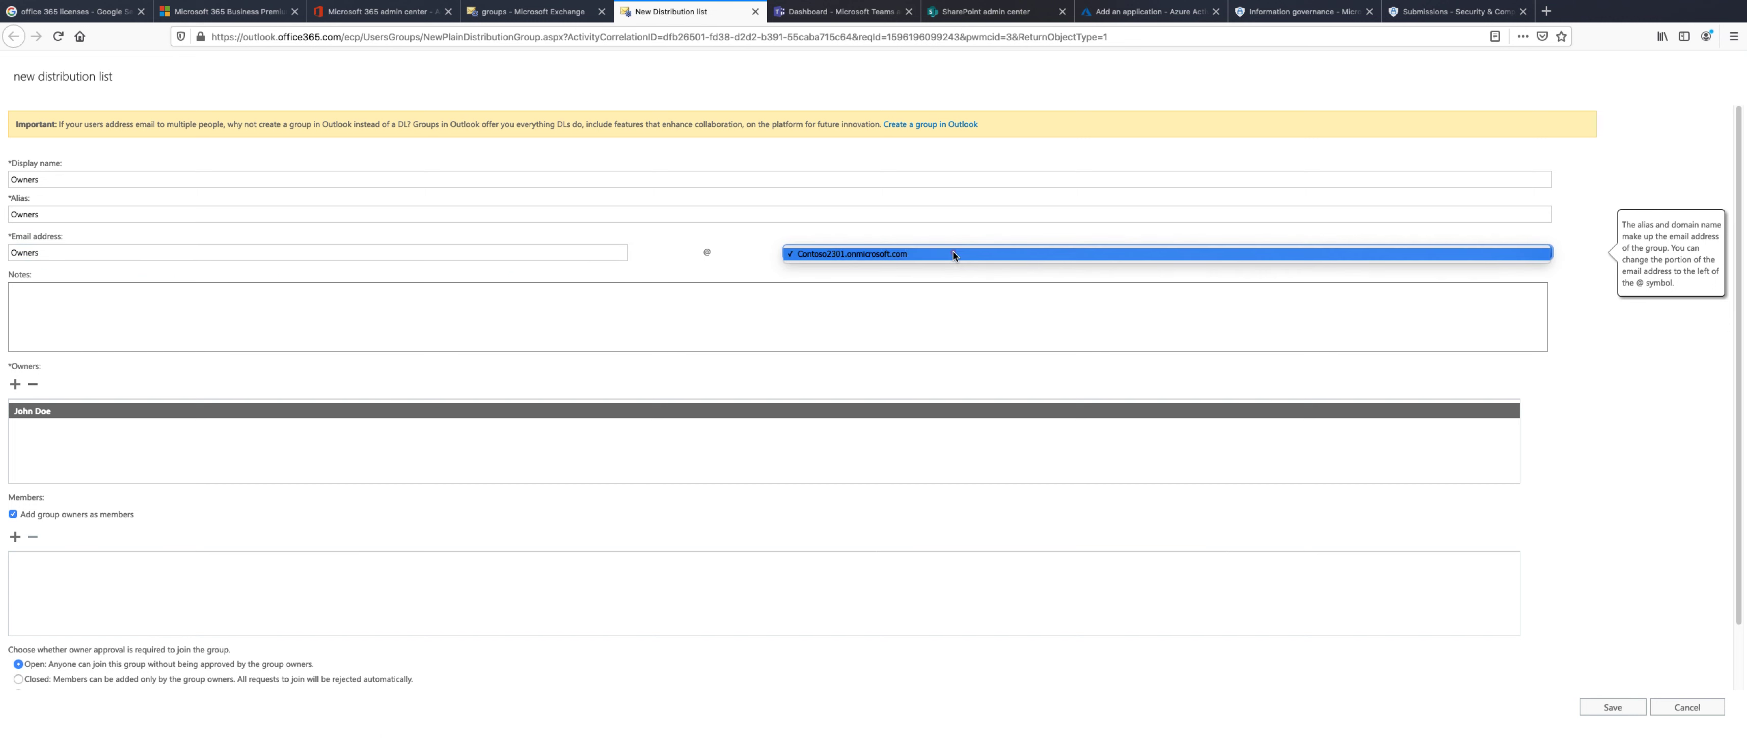
left_click(953, 252)
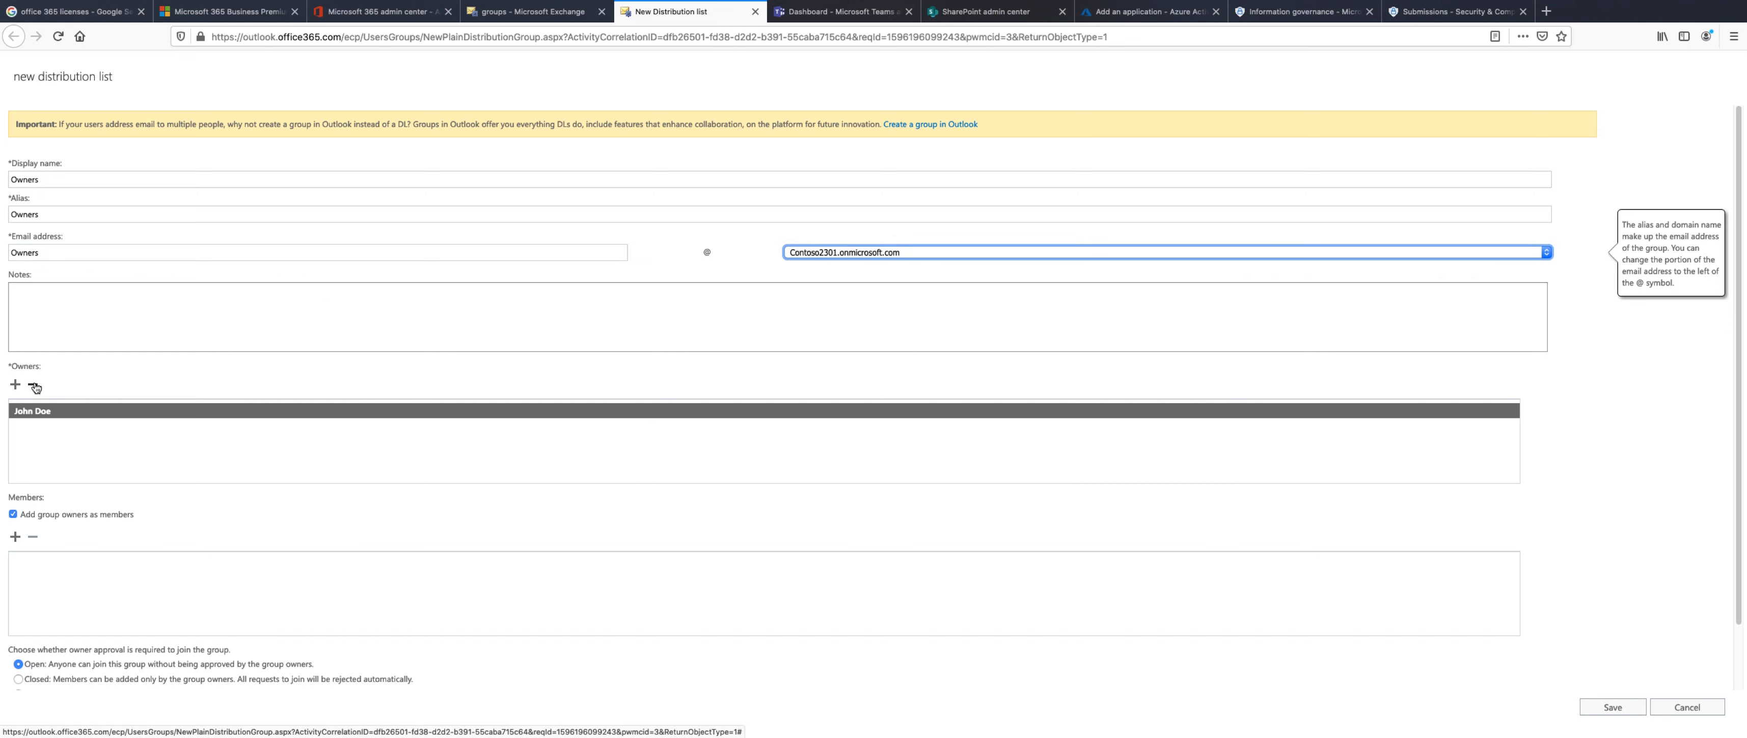
left_click(17, 537)
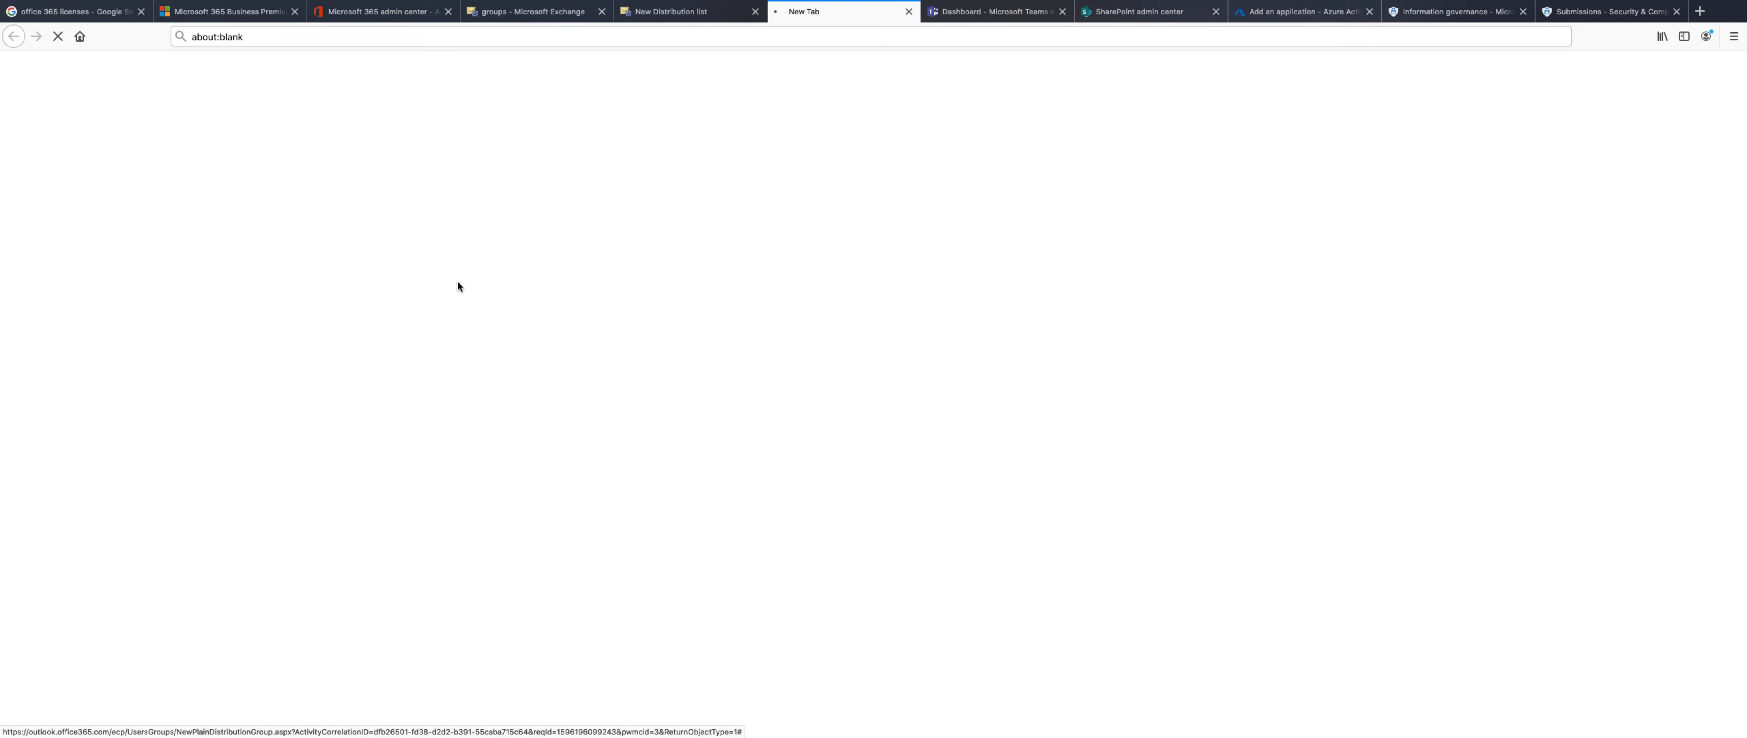
Add the two non-owner users as members of the Owners list and confirm.
double_click(41, 149)
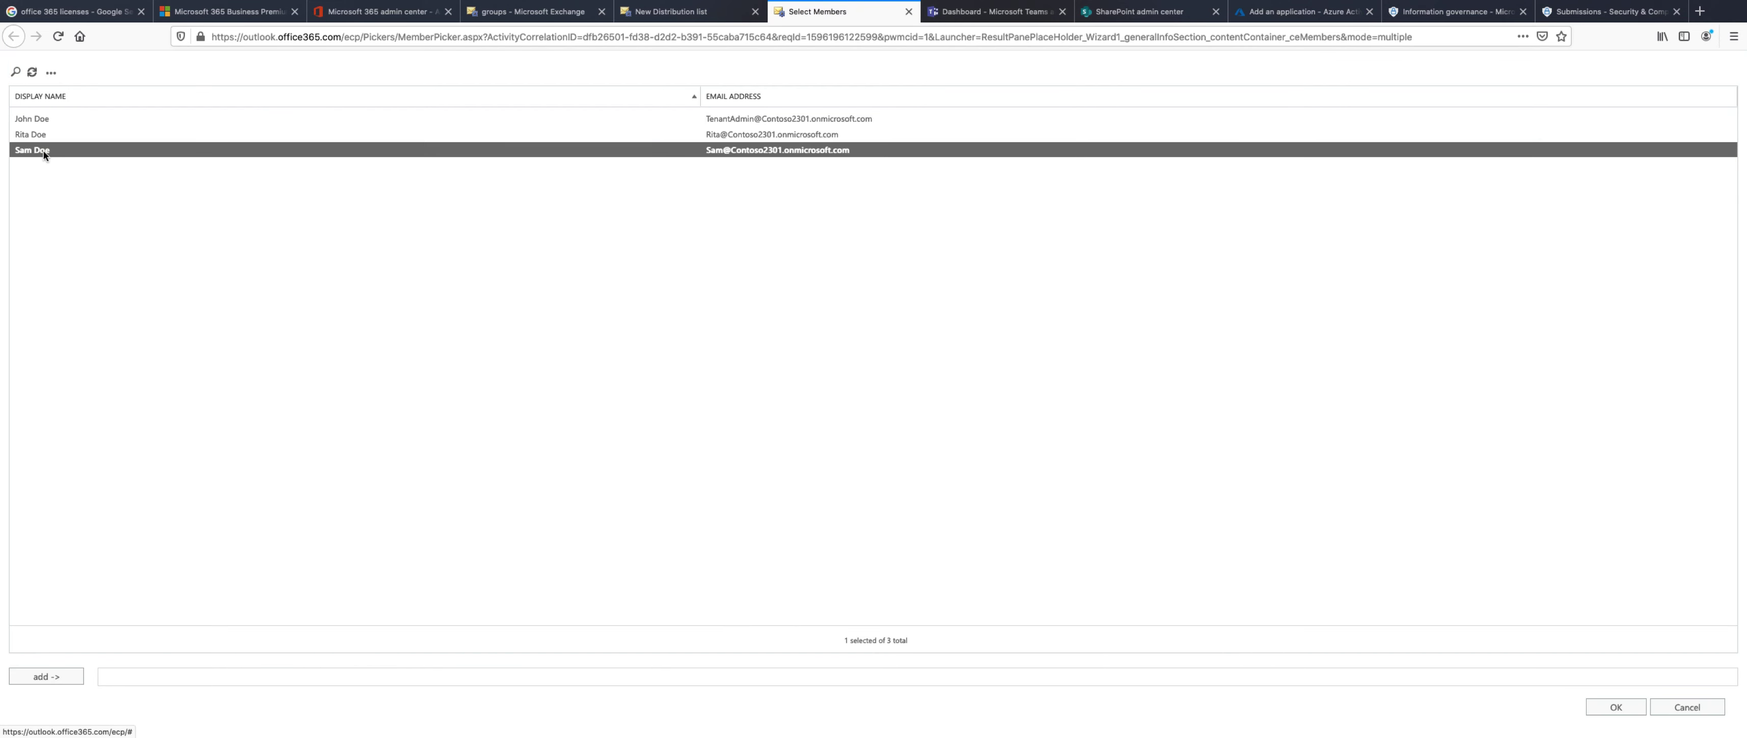
double_click(40, 134)
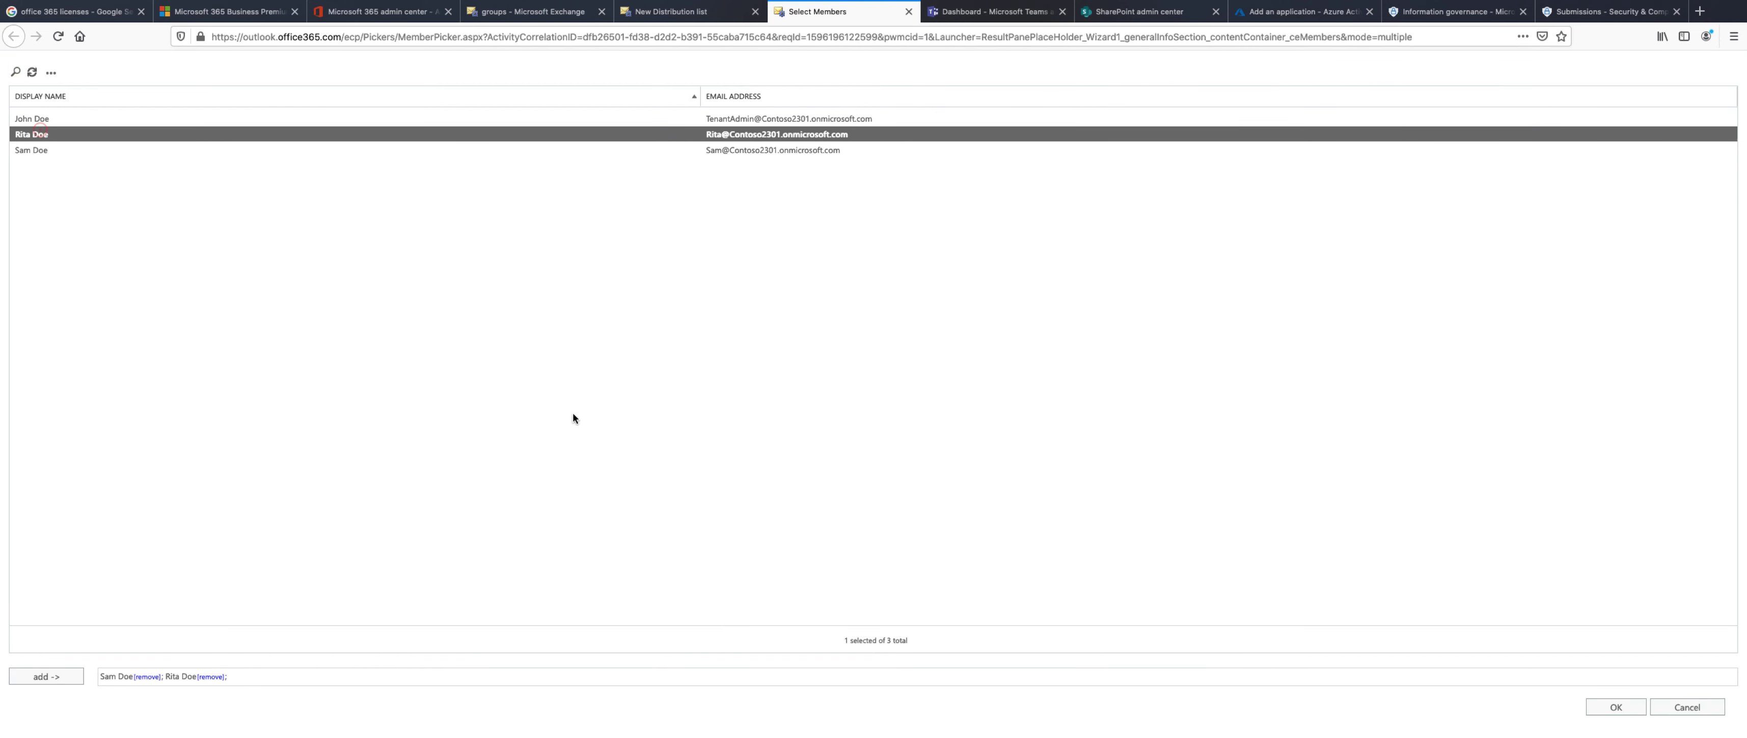
left_click(1615, 707)
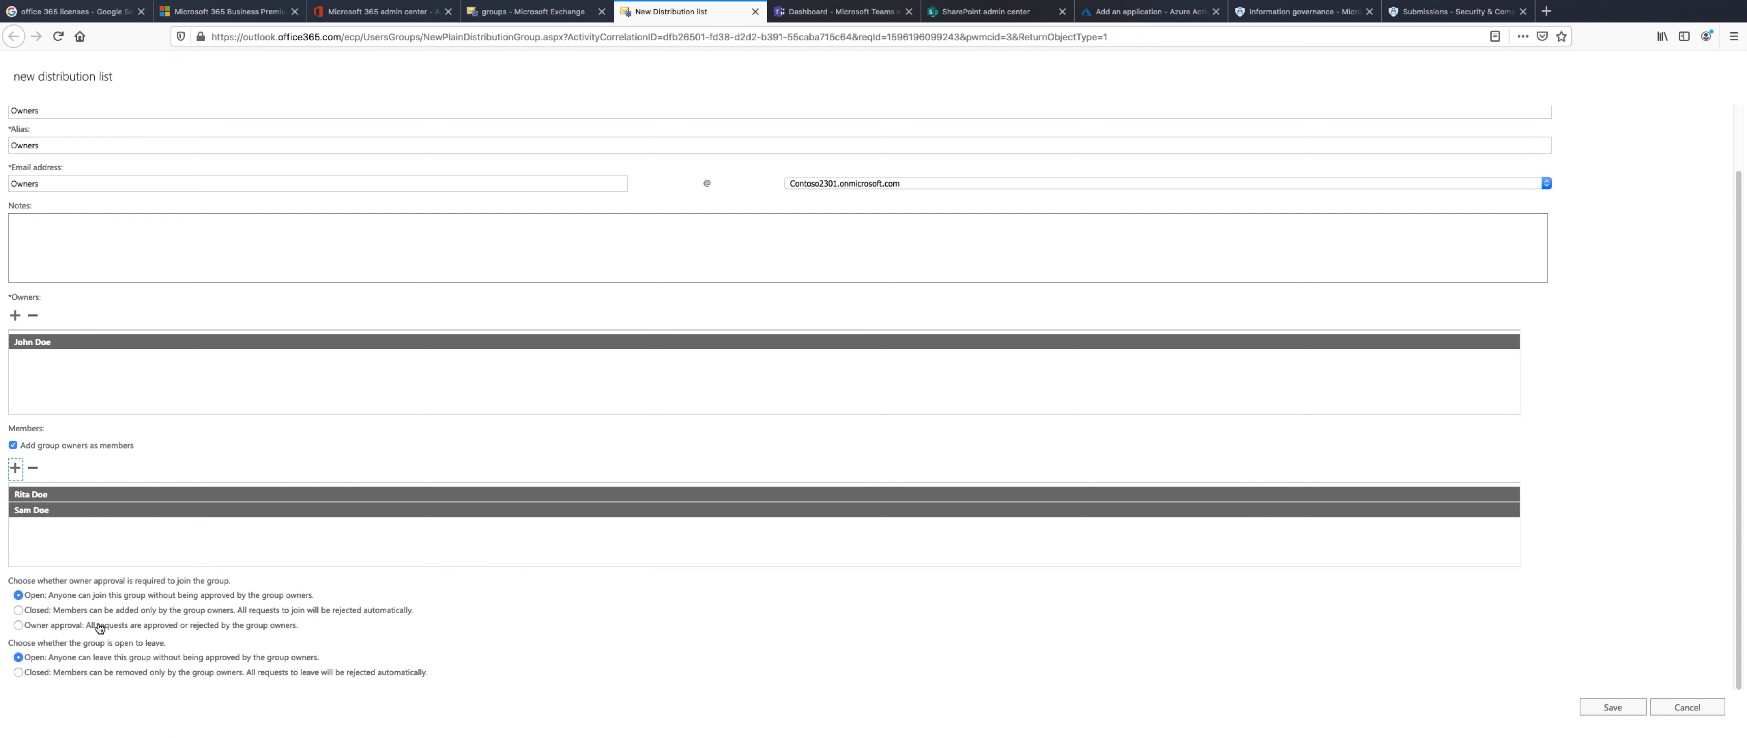
Set both joining and leaving to Closed, save the Owners list, and return to the groups list.
left_click(59, 609)
left_click(59, 675)
scroll(549, 651, "up", 2)
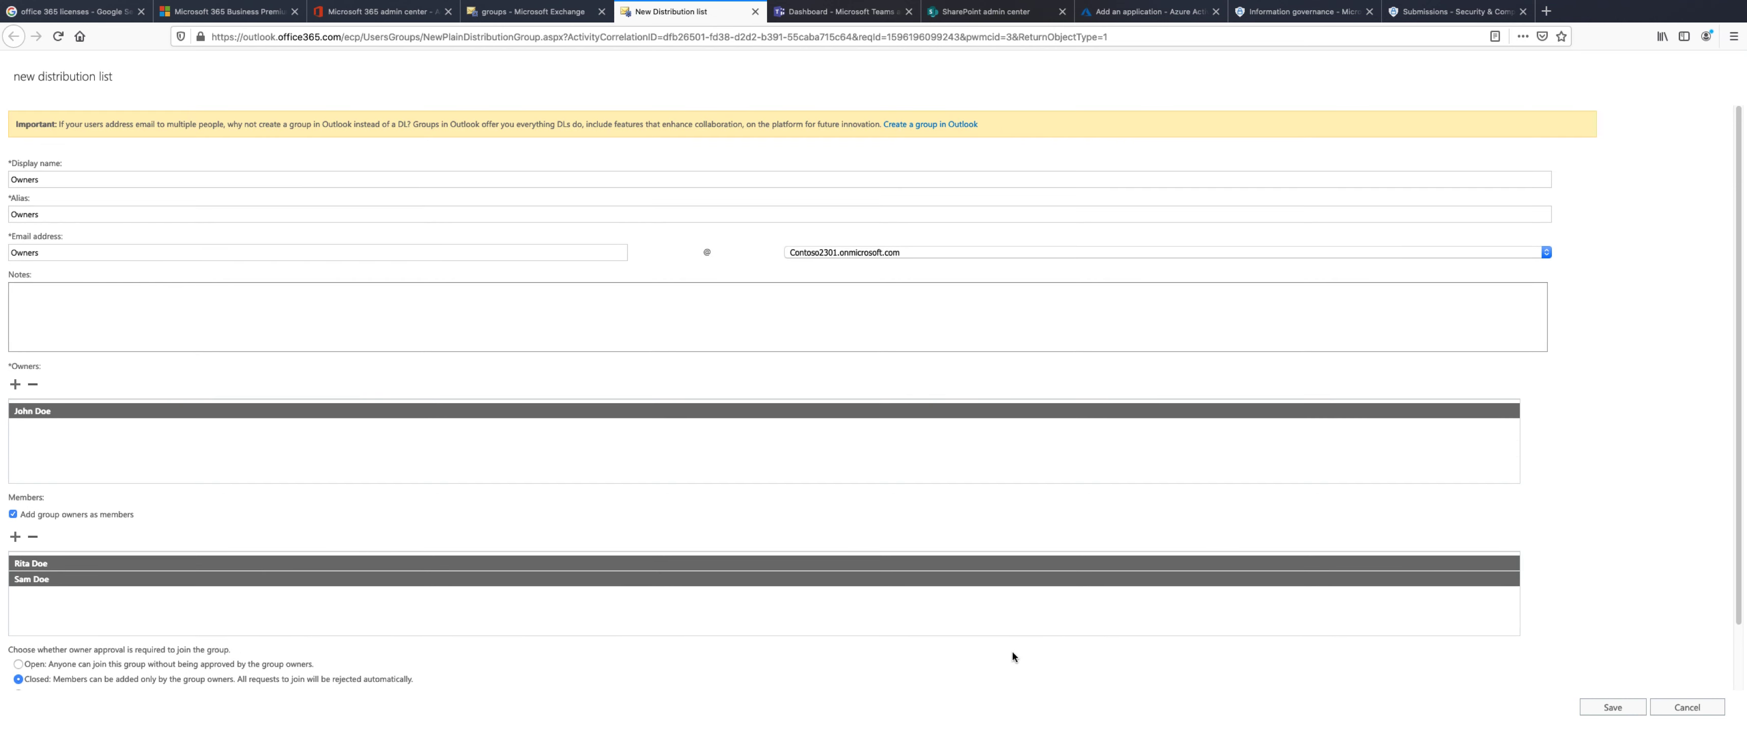
left_click(1616, 707)
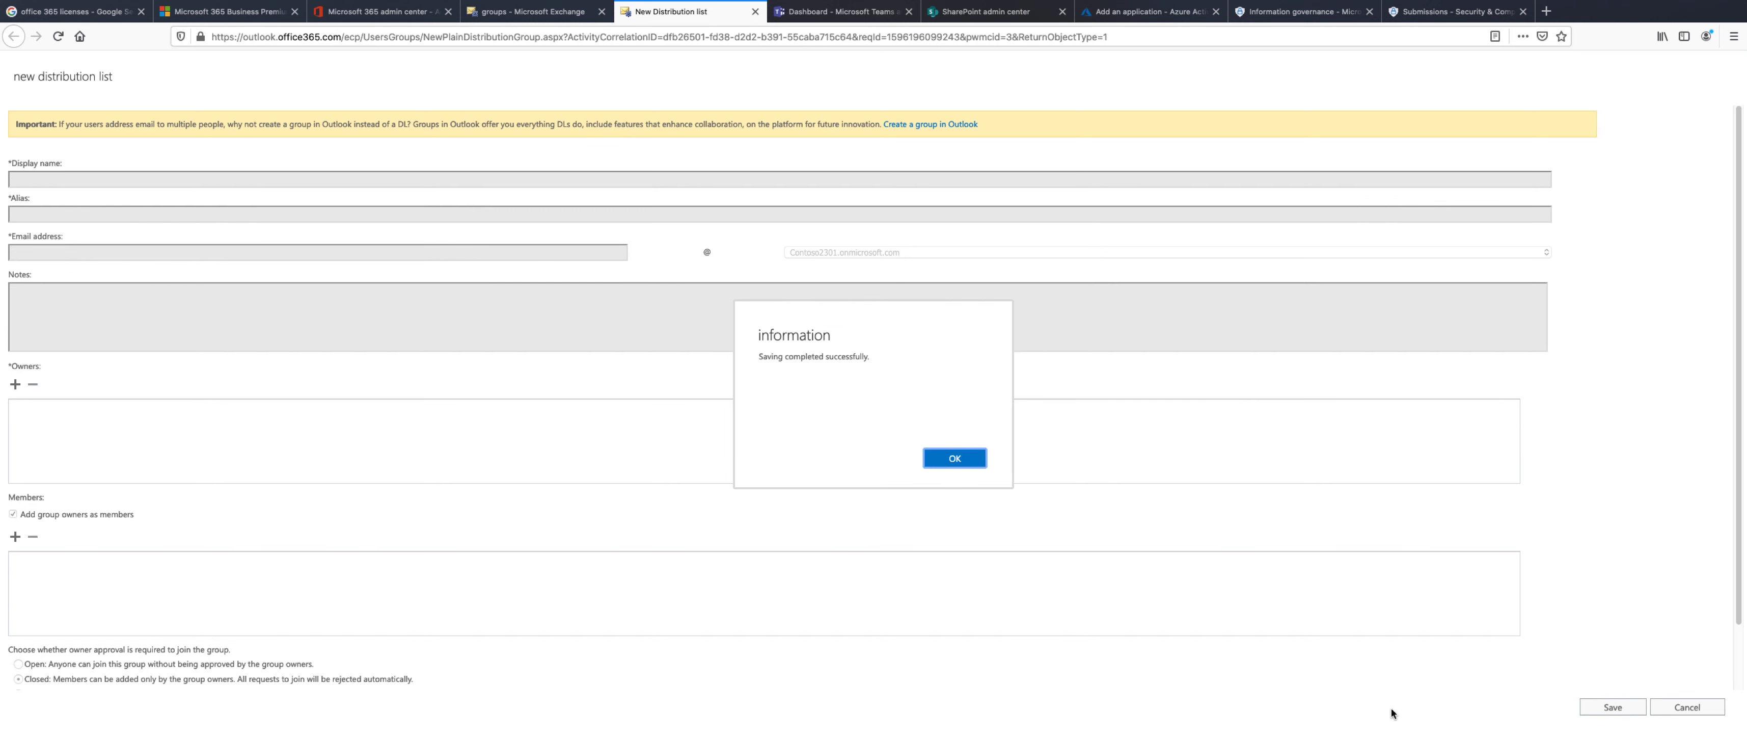
left_click(972, 459)
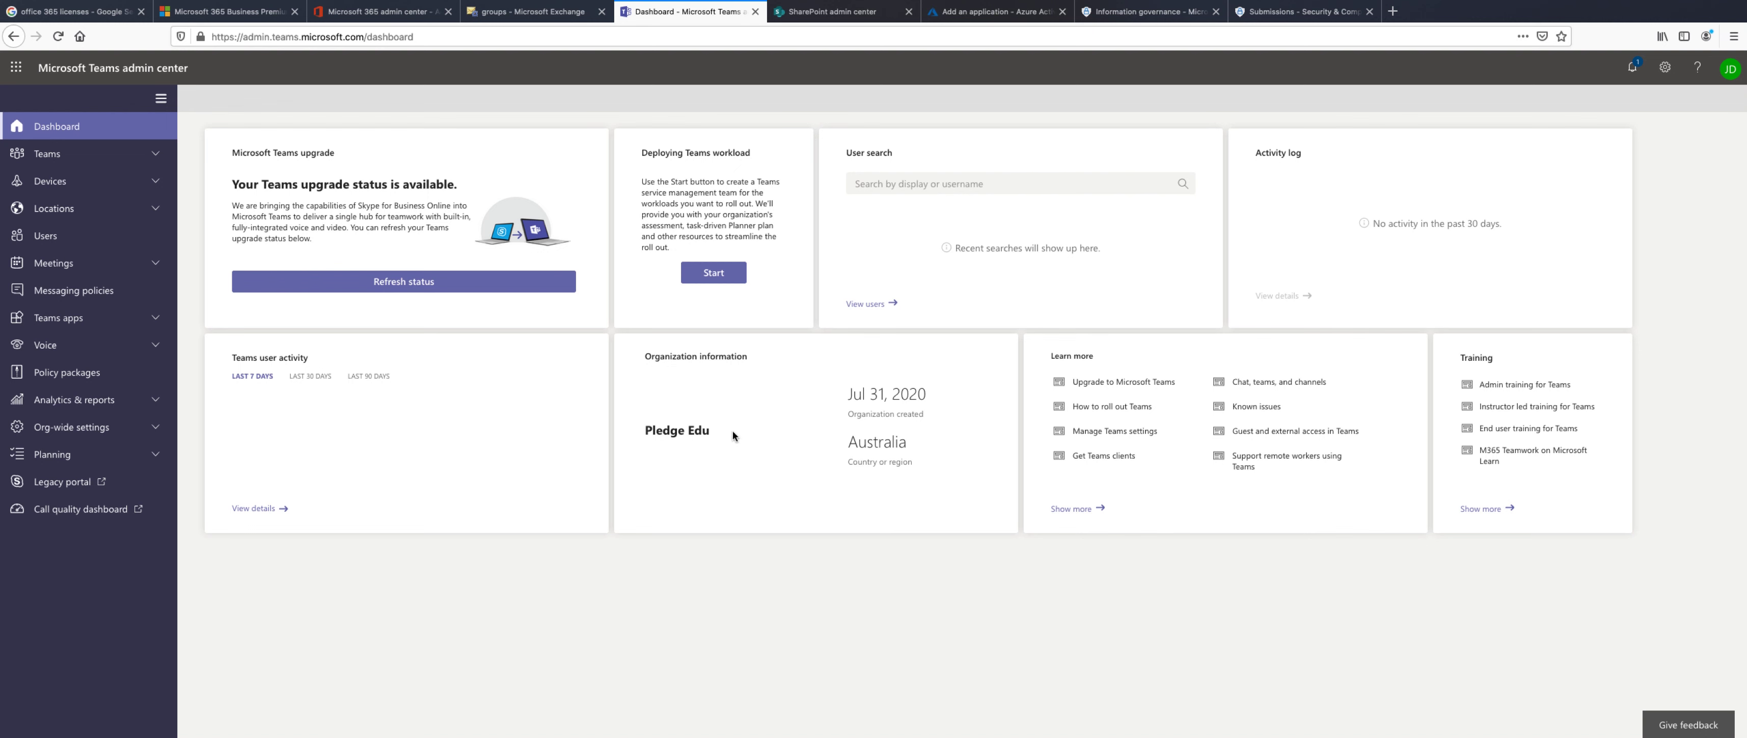
left_click(536, 12)
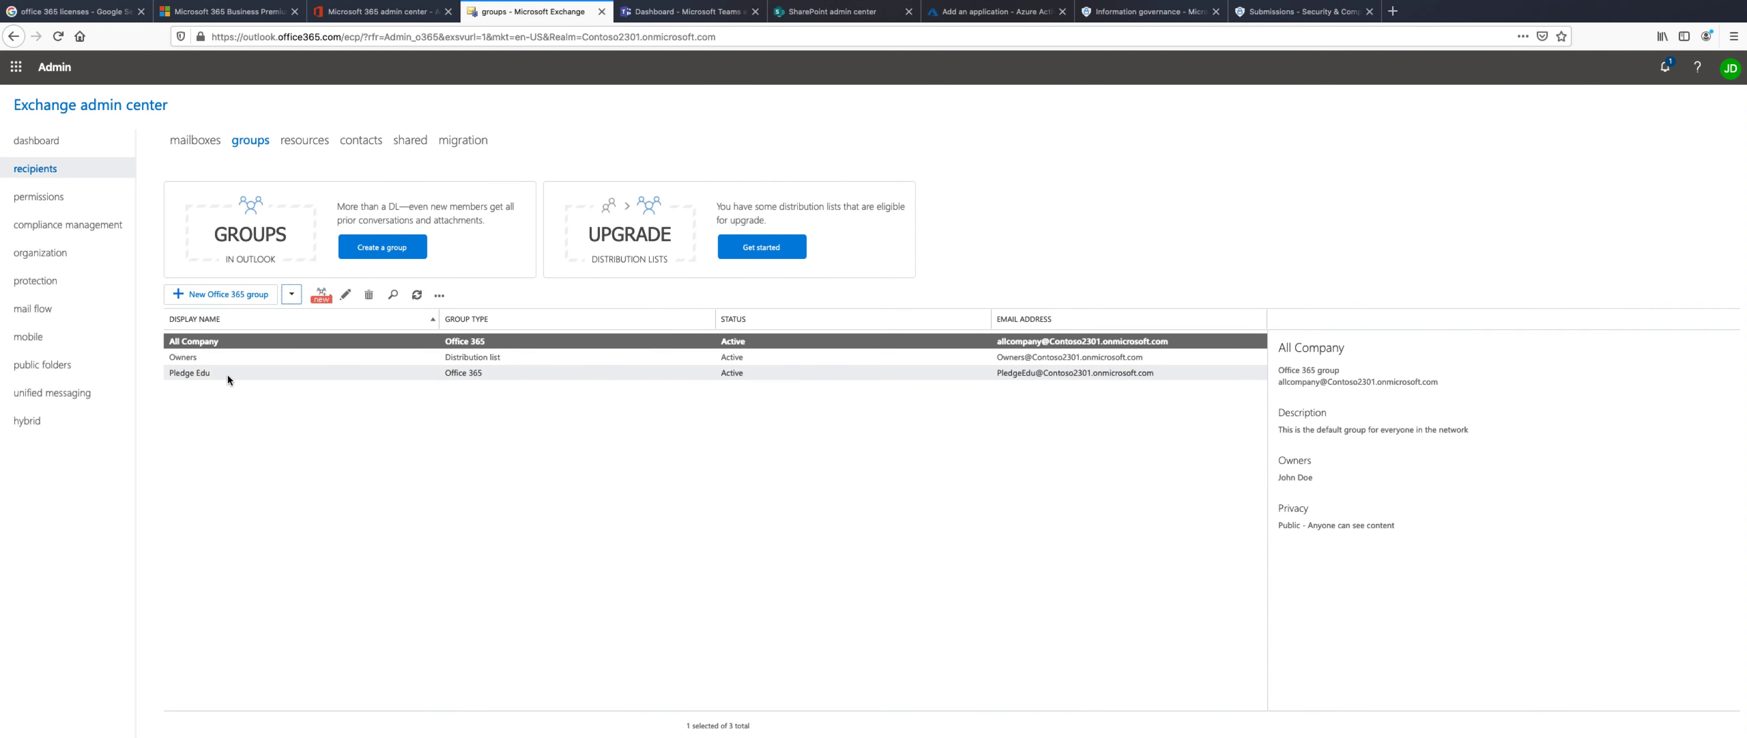
Edit the Owners distribution list and go to its delivery management page.
left_click(203, 357)
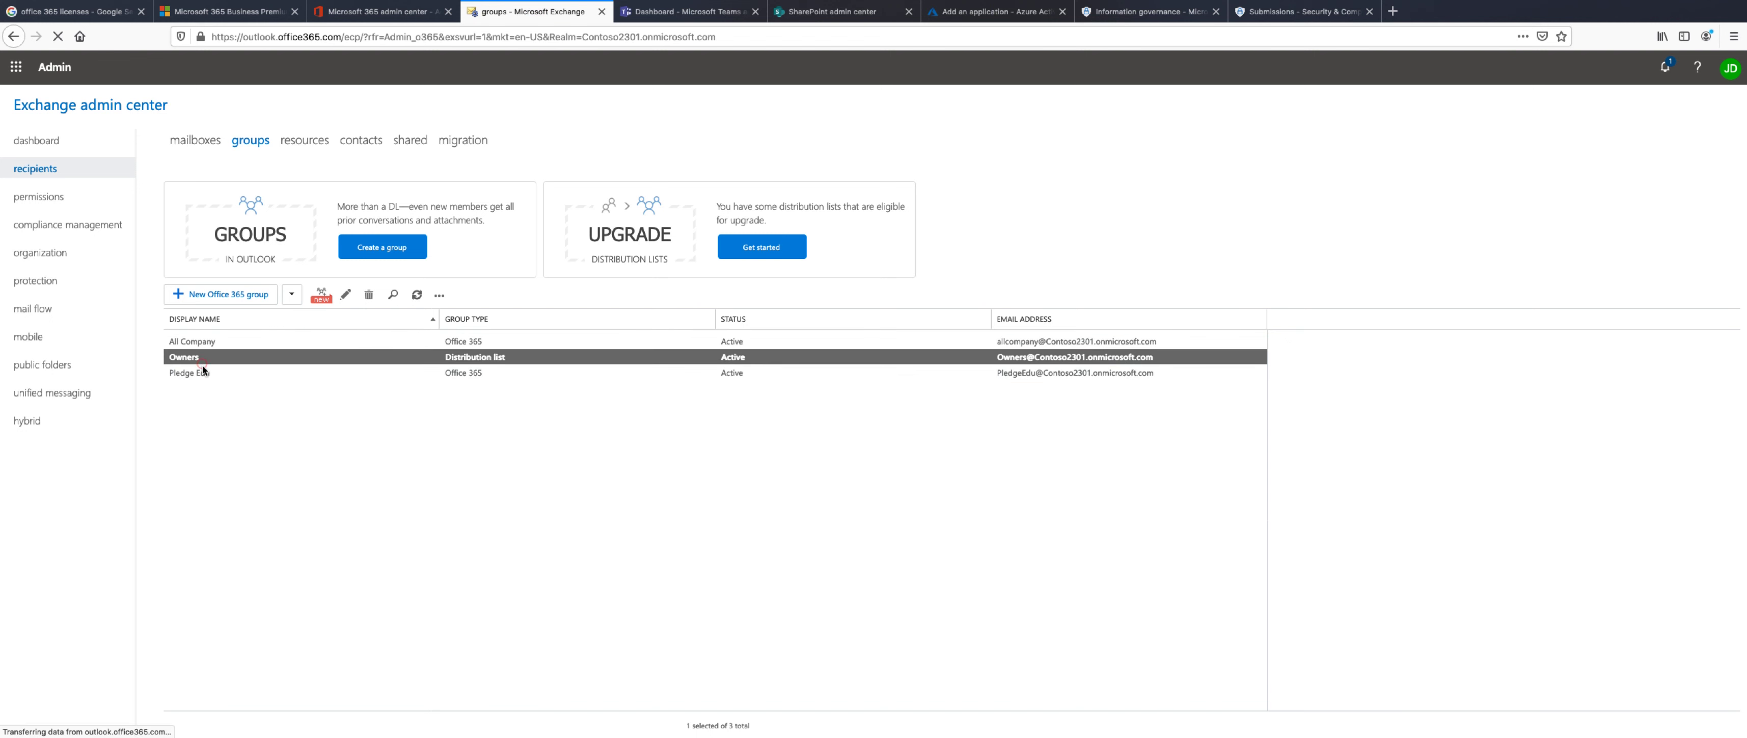
left_click(344, 295)
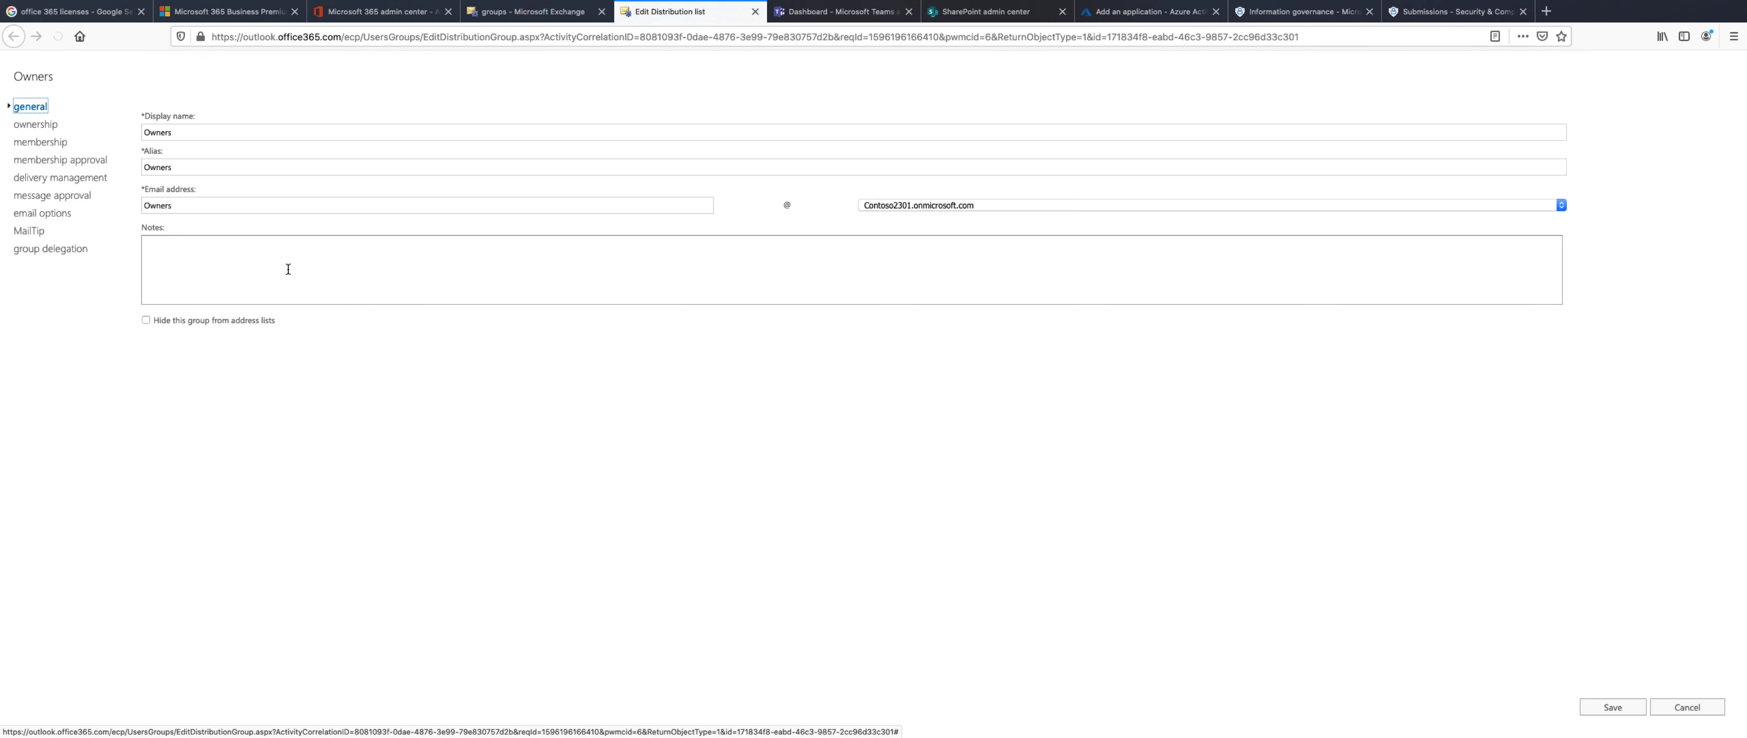
left_click(73, 177)
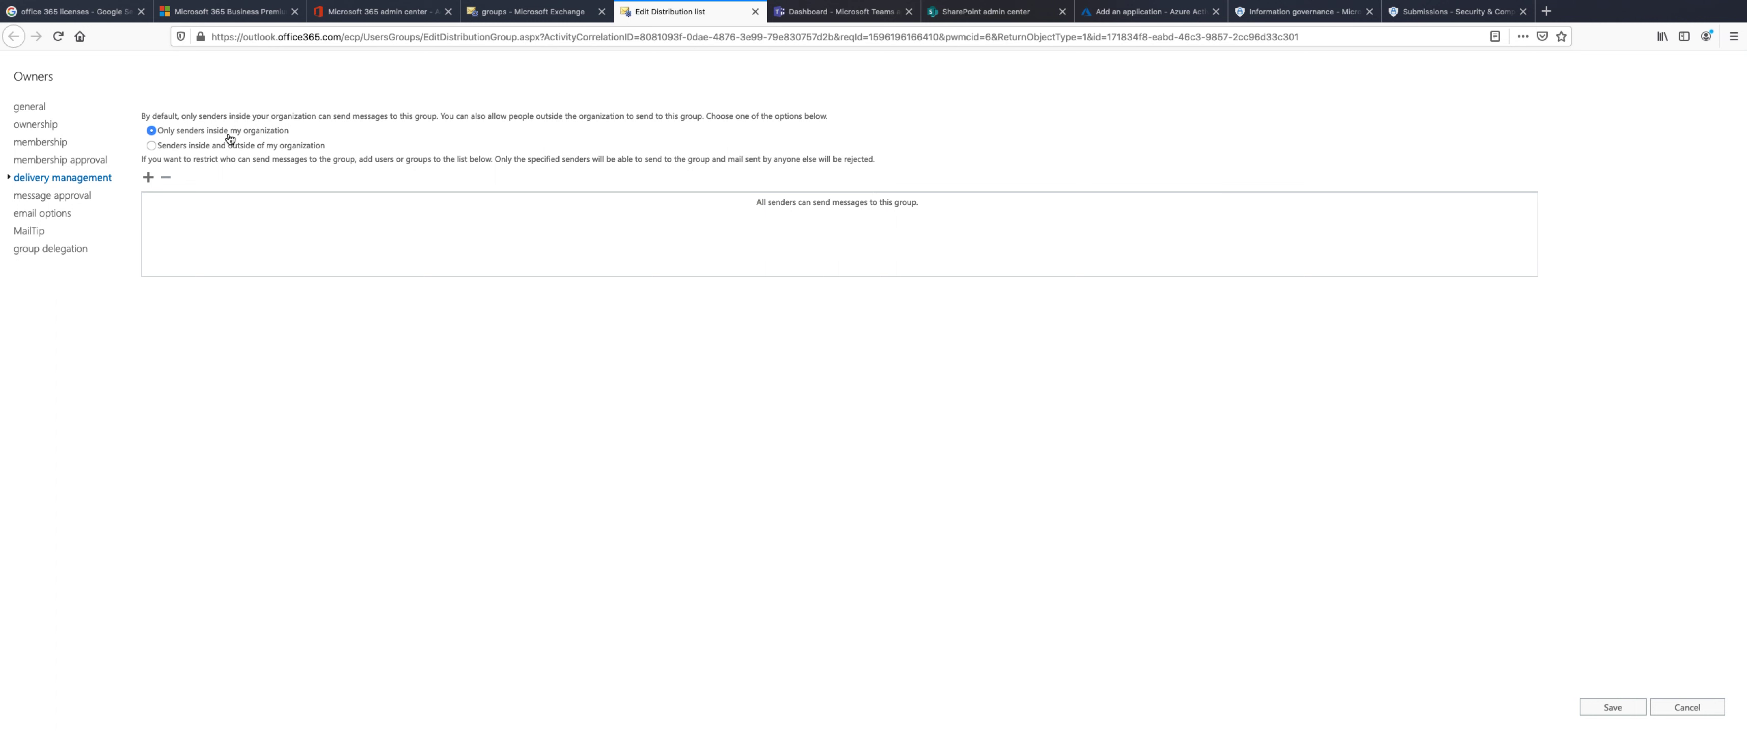
Restrict the Owners list's allowed senders to a single chosen user, then view message approval.
left_click(148, 178)
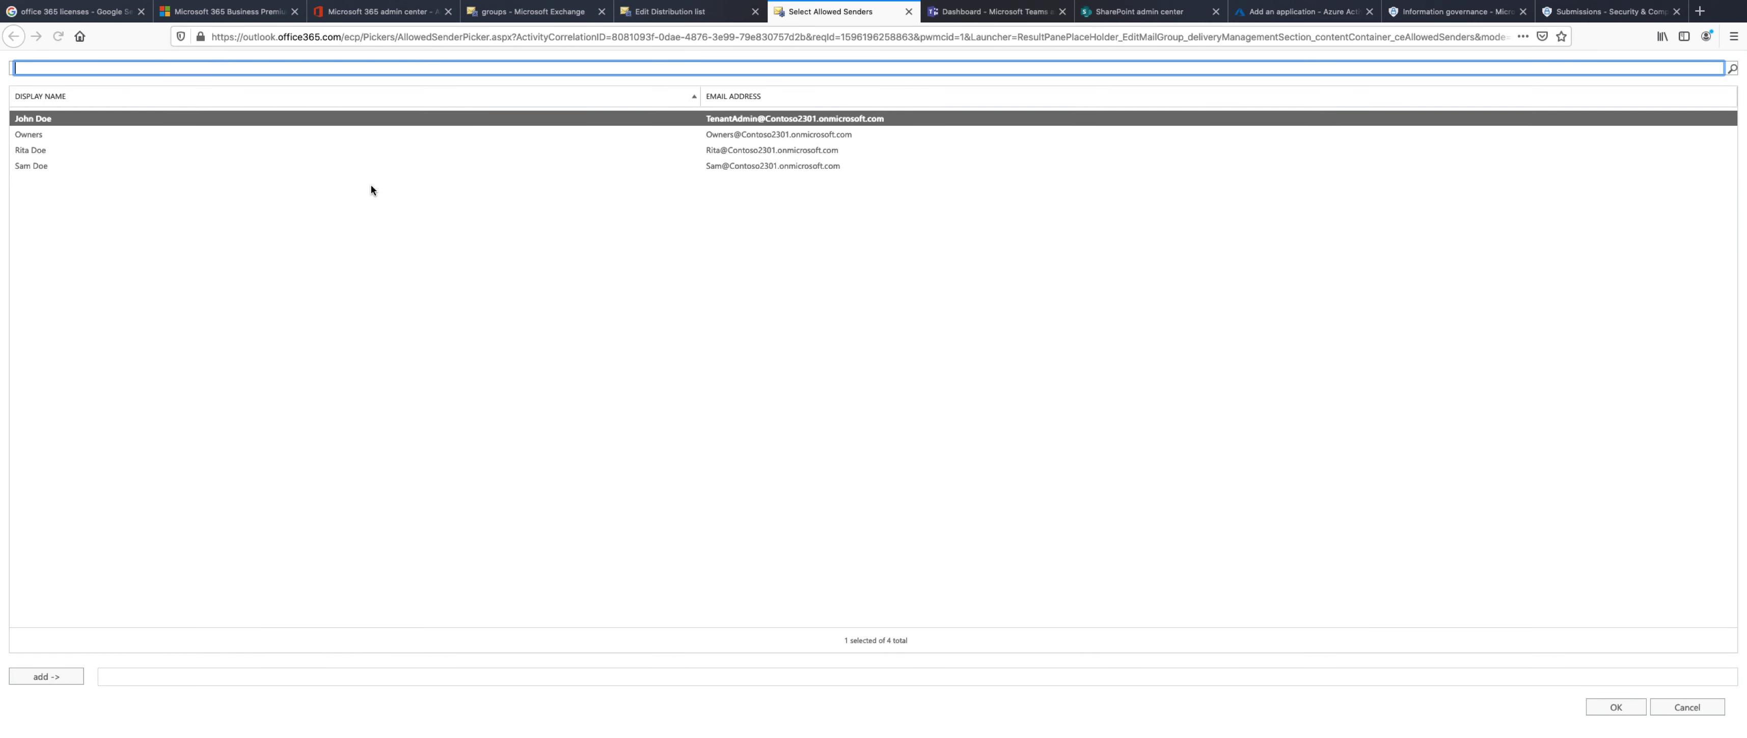
double_click(39, 166)
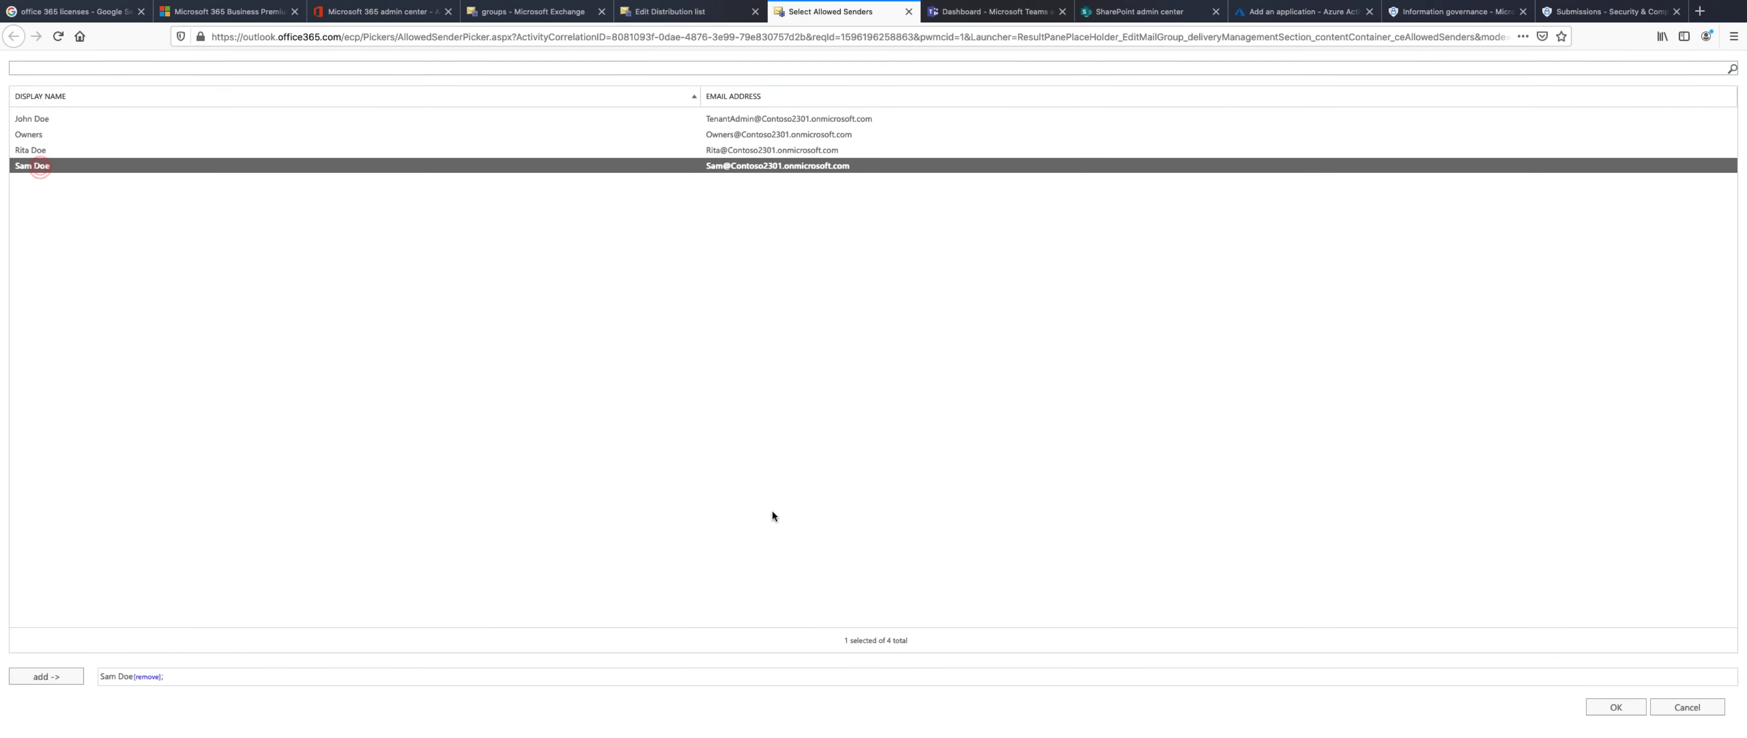
left_click(1595, 709)
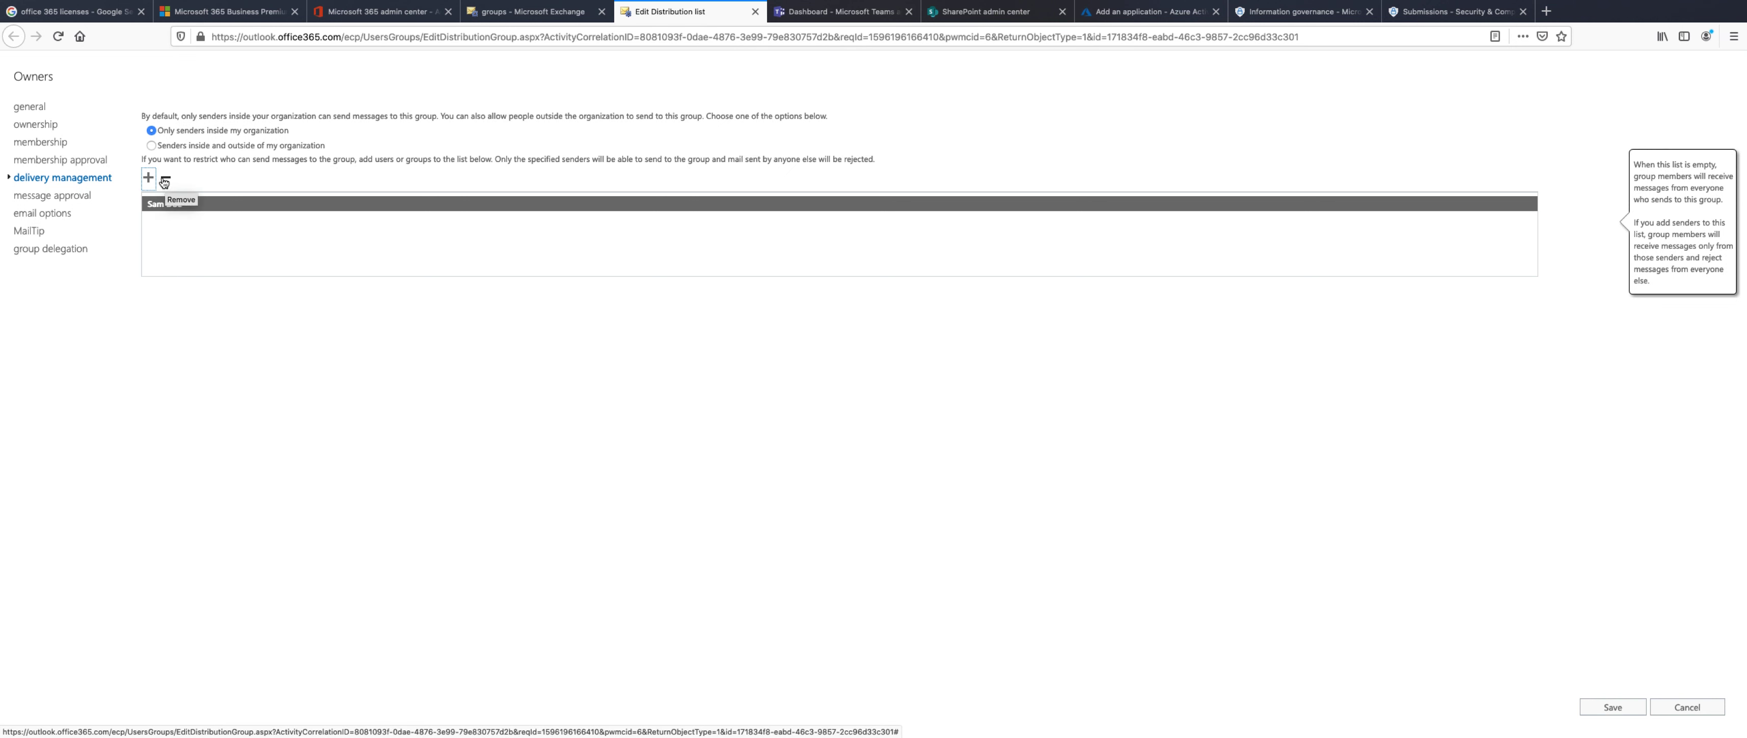
left_click(64, 197)
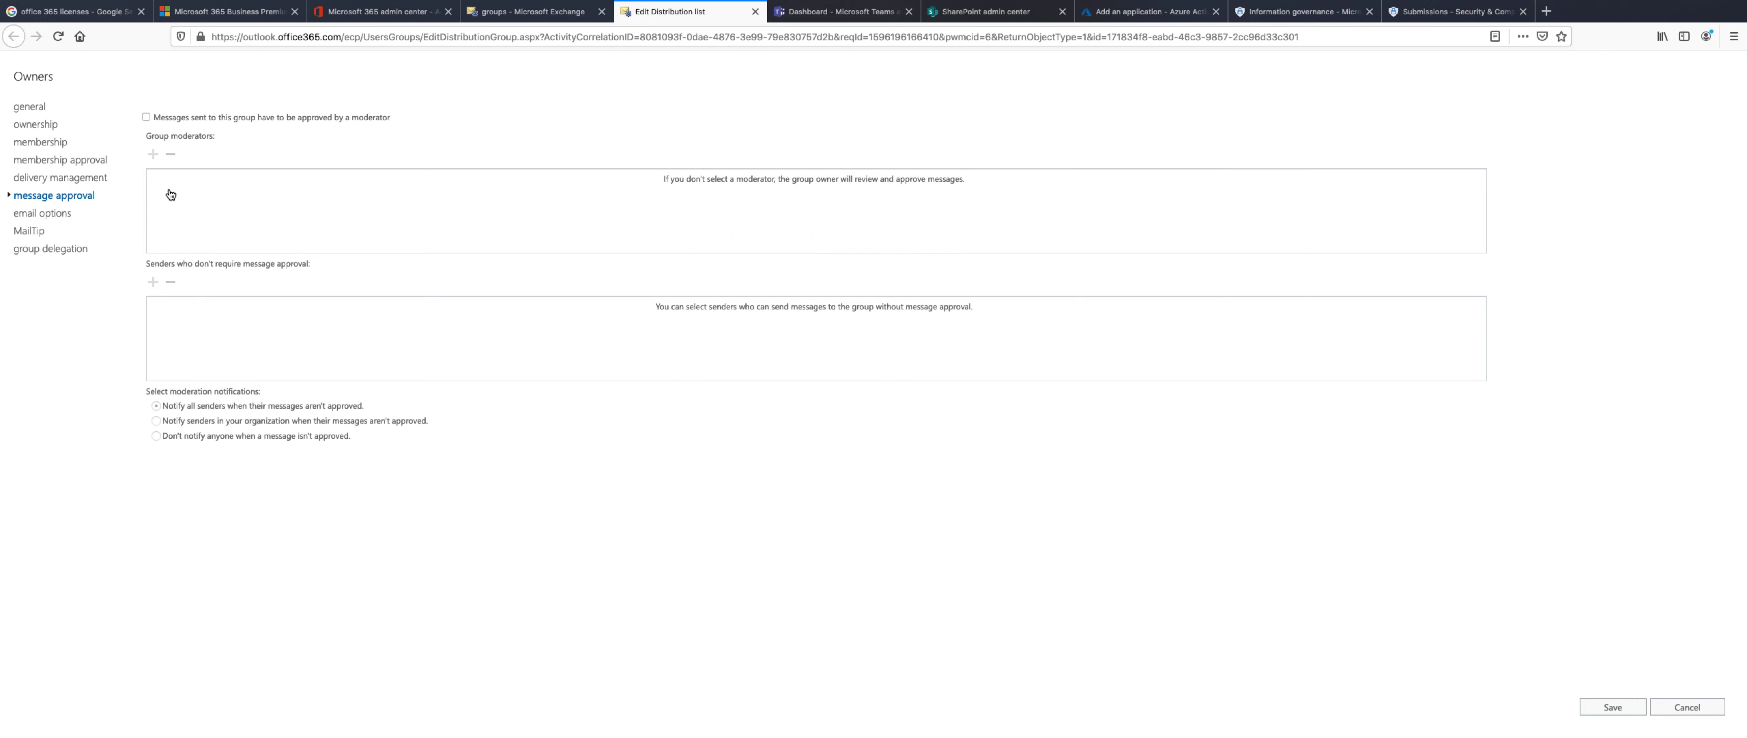
Review the Owners list's email address options and group delegation settings.
left_click(57, 217)
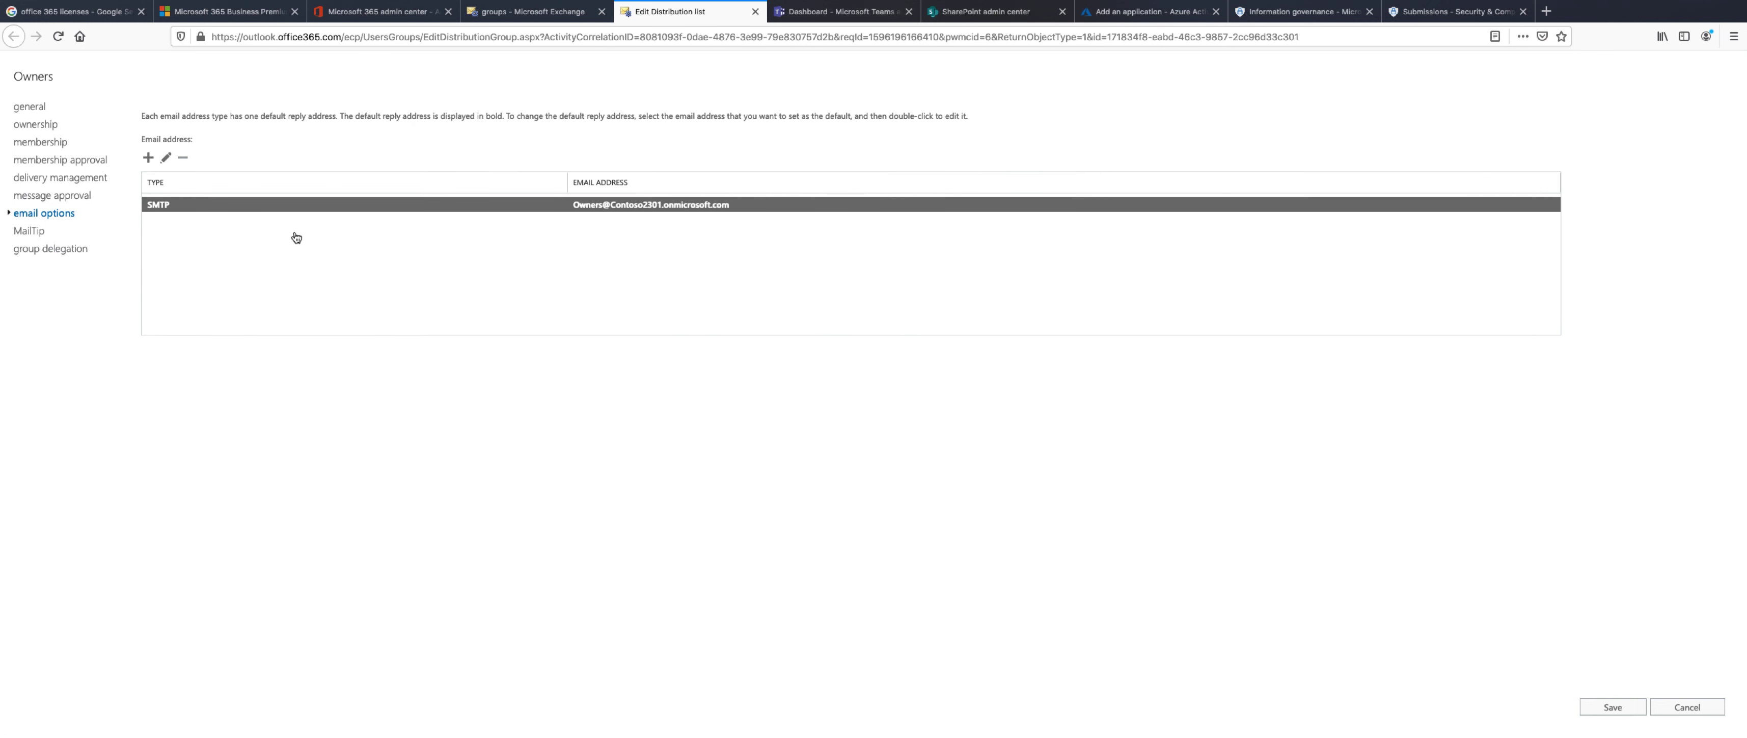
left_click(72, 250)
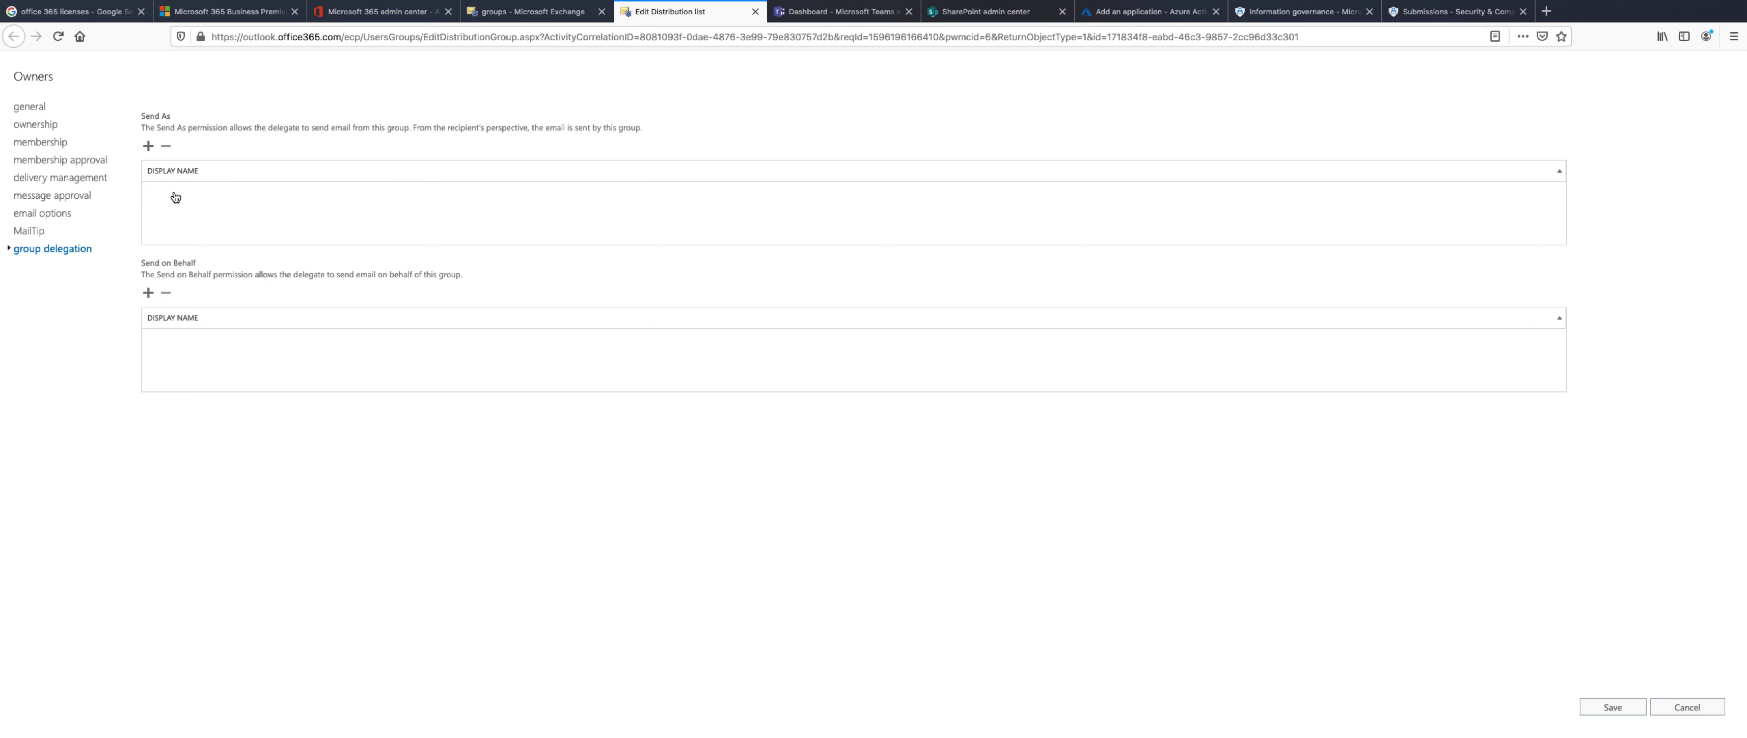
Close the Owners edit window unsaved and check which resource mailbox types can be created.
left_click(1686, 707)
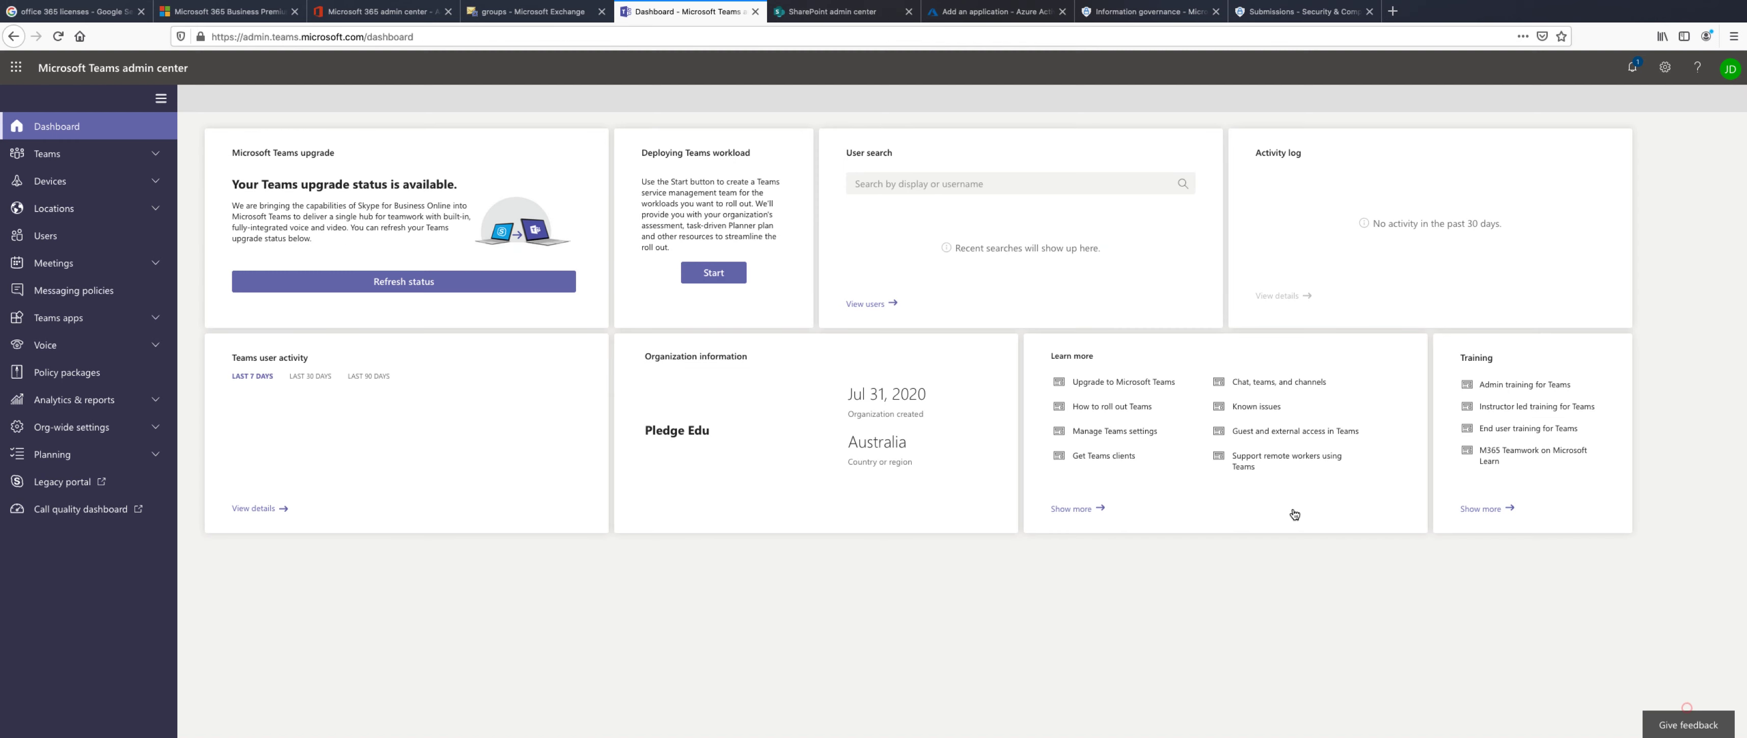
left_click(530, 13)
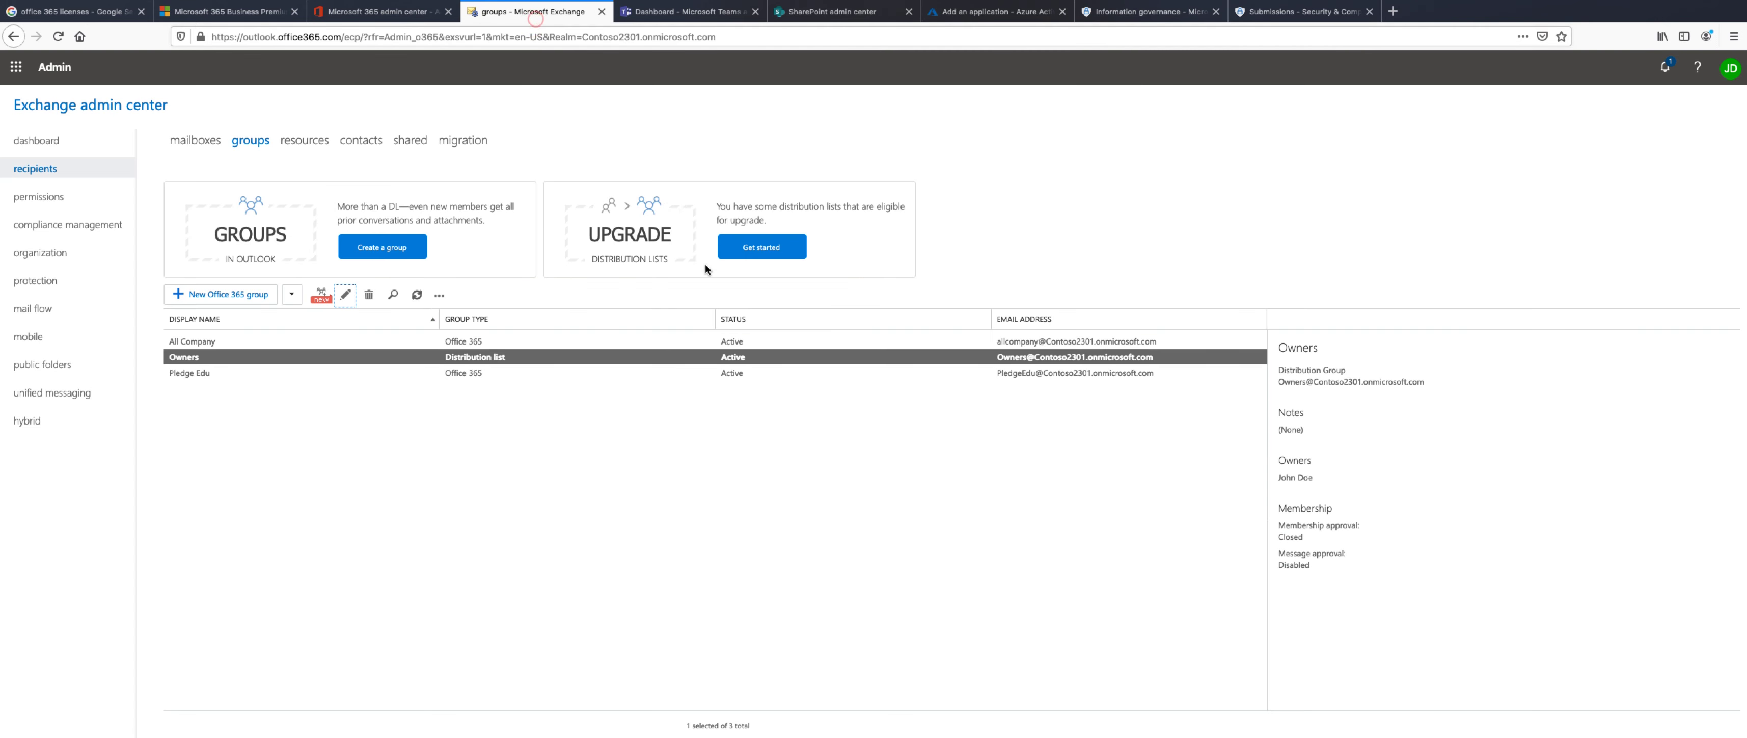
left_click(314, 143)
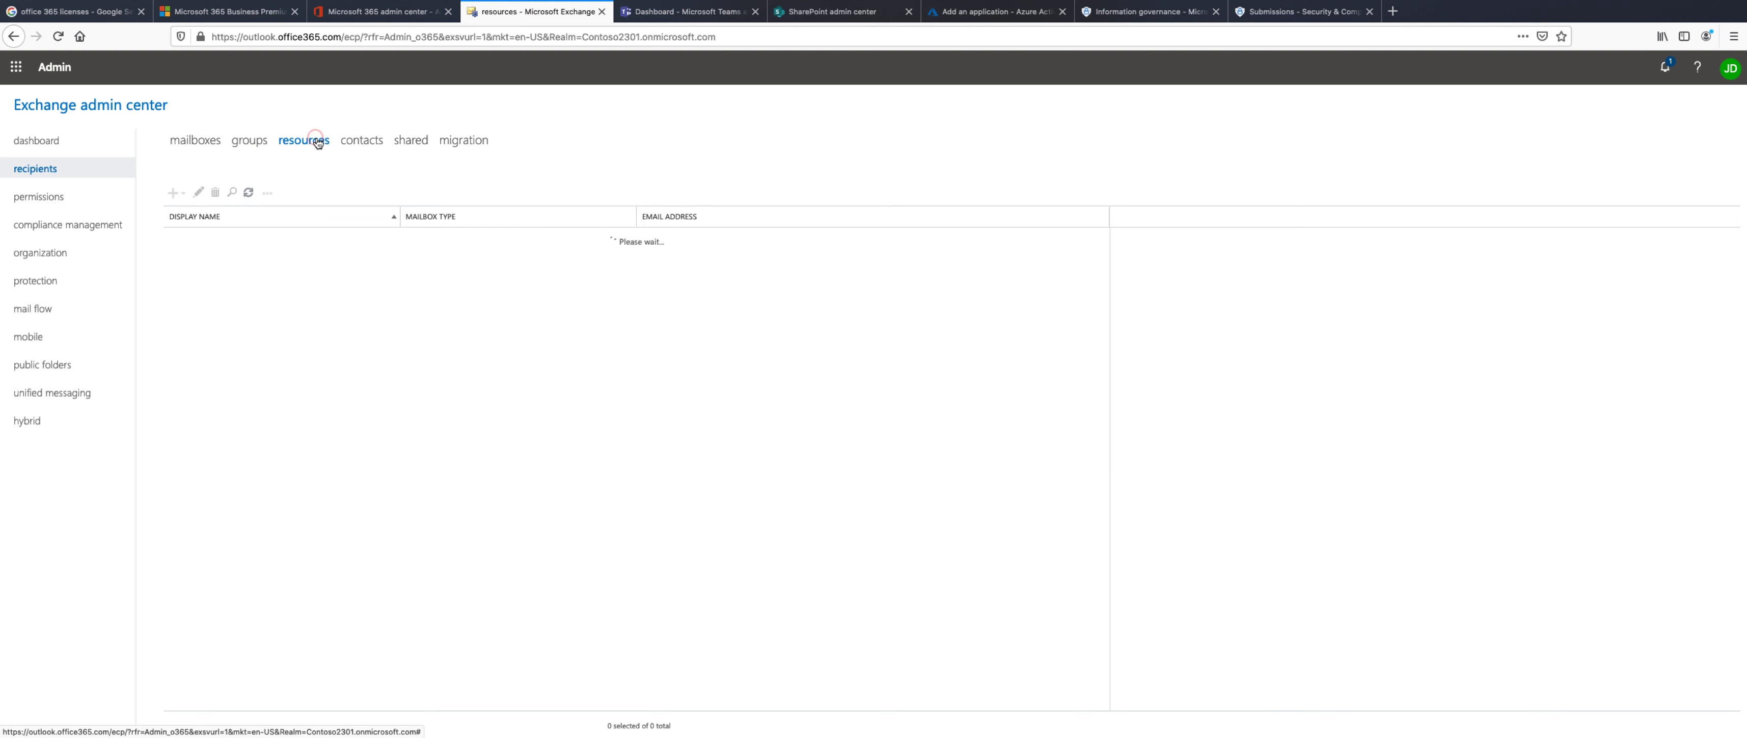
left_click(183, 194)
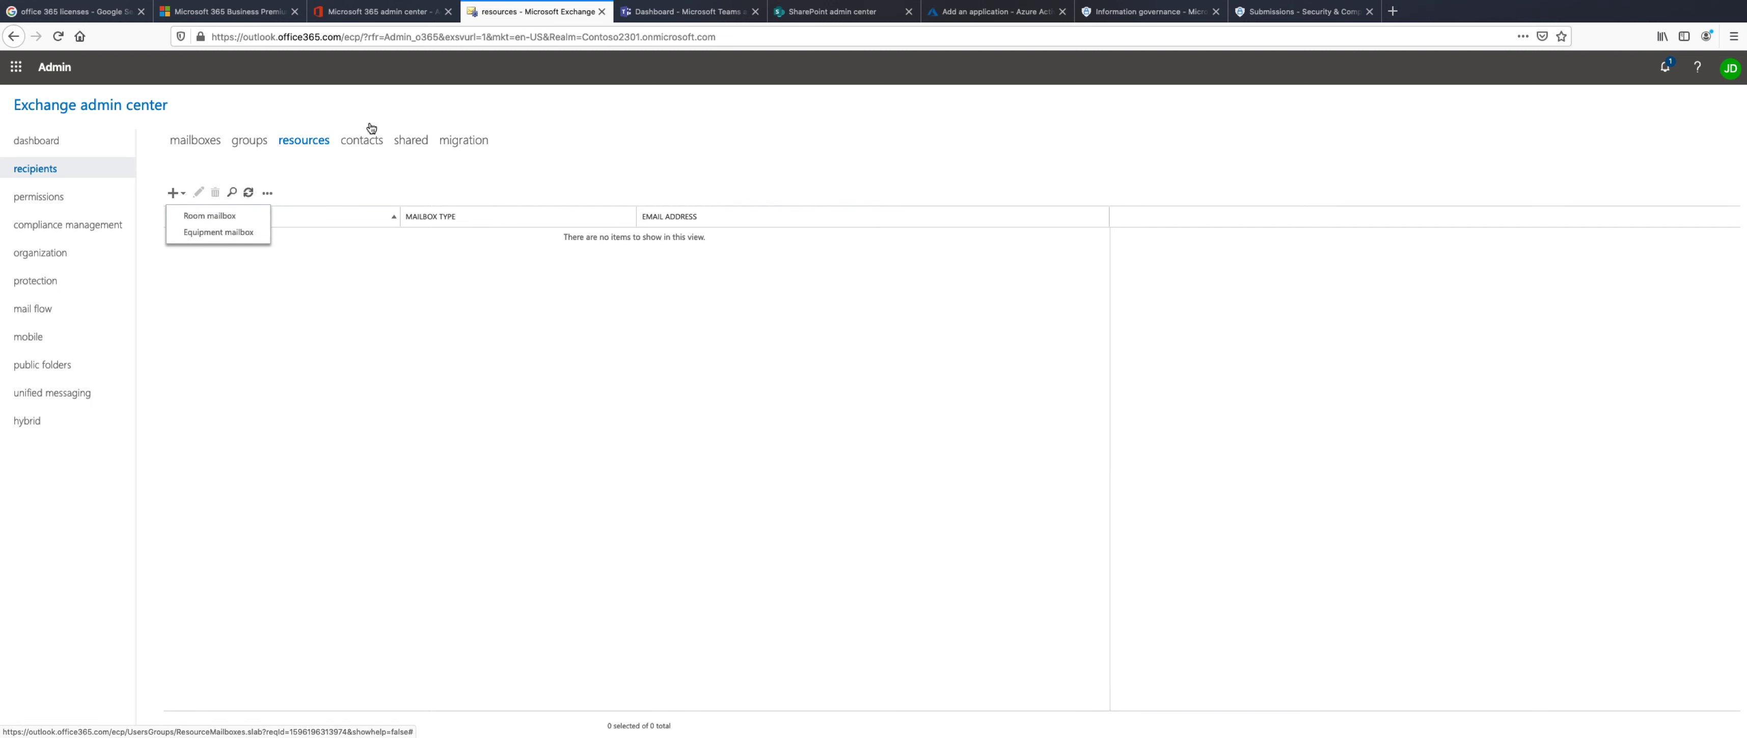
Check the contact types available, then start a new shared mailbox from the shared list.
left_click(369, 143)
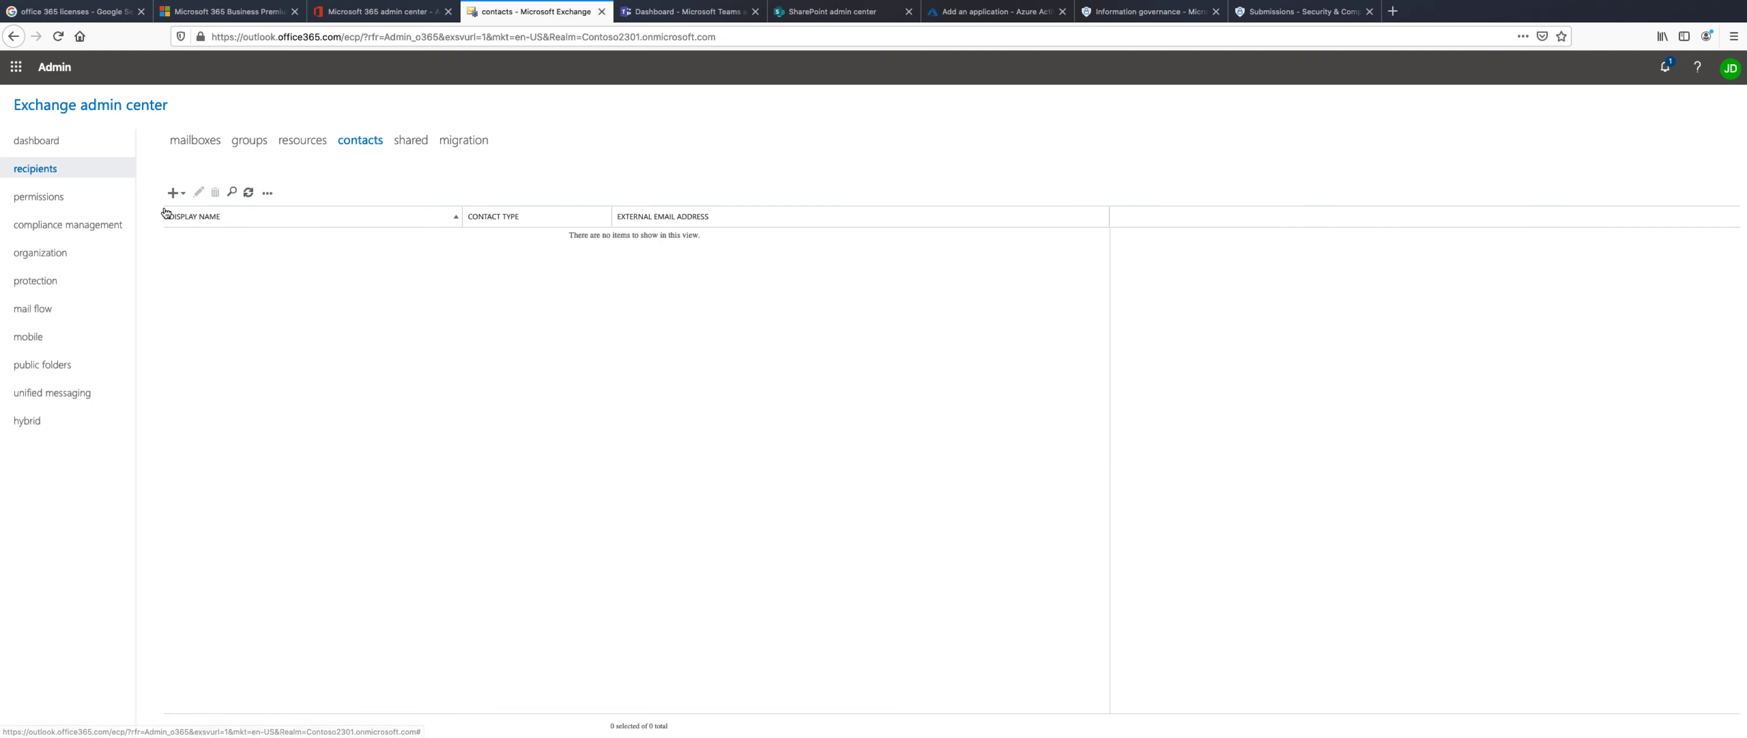
left_click(182, 195)
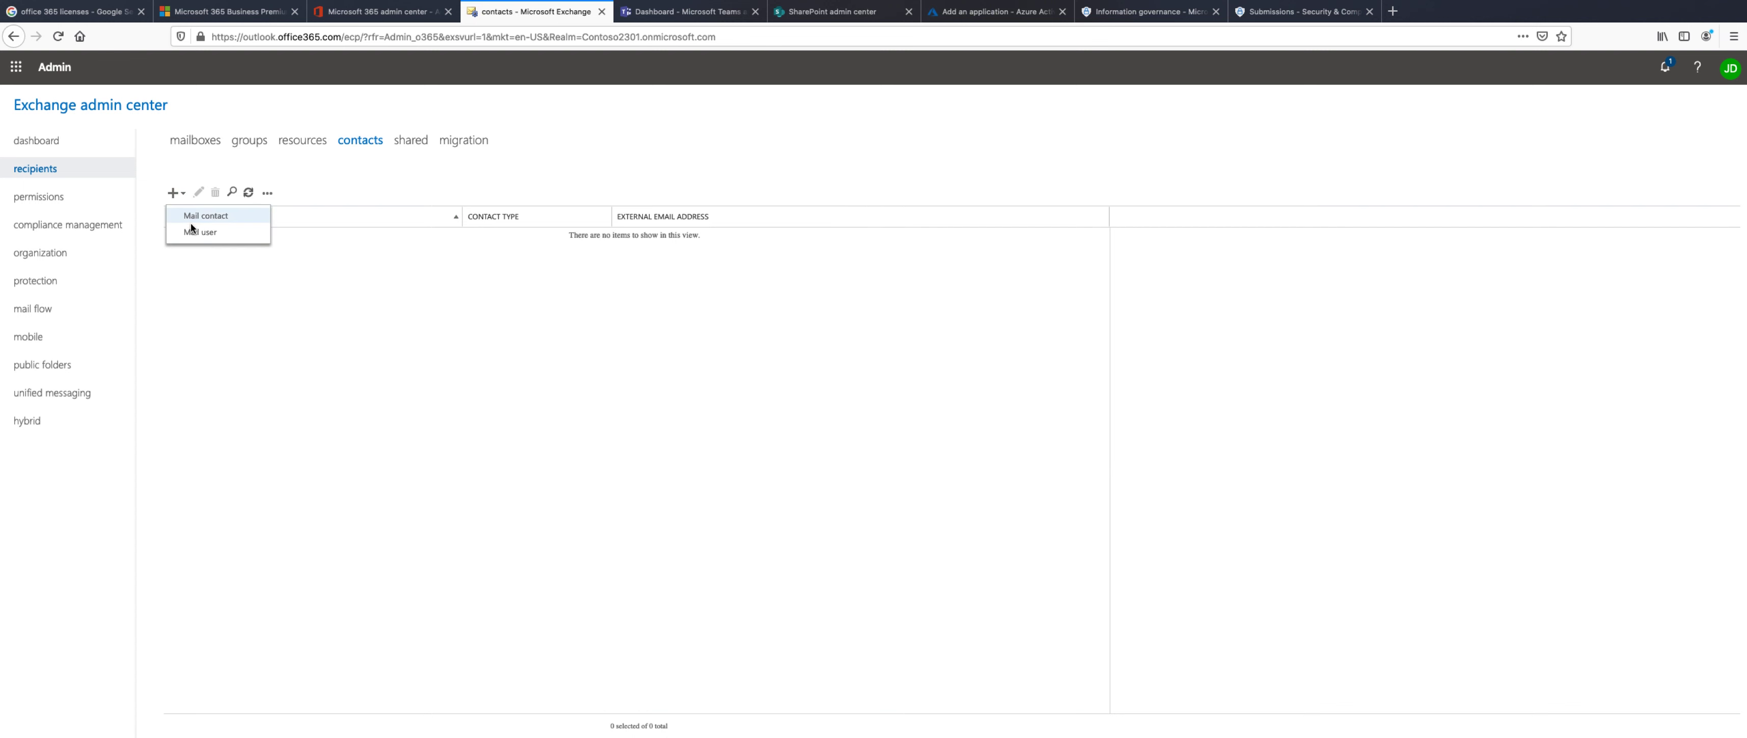
left_click(409, 146)
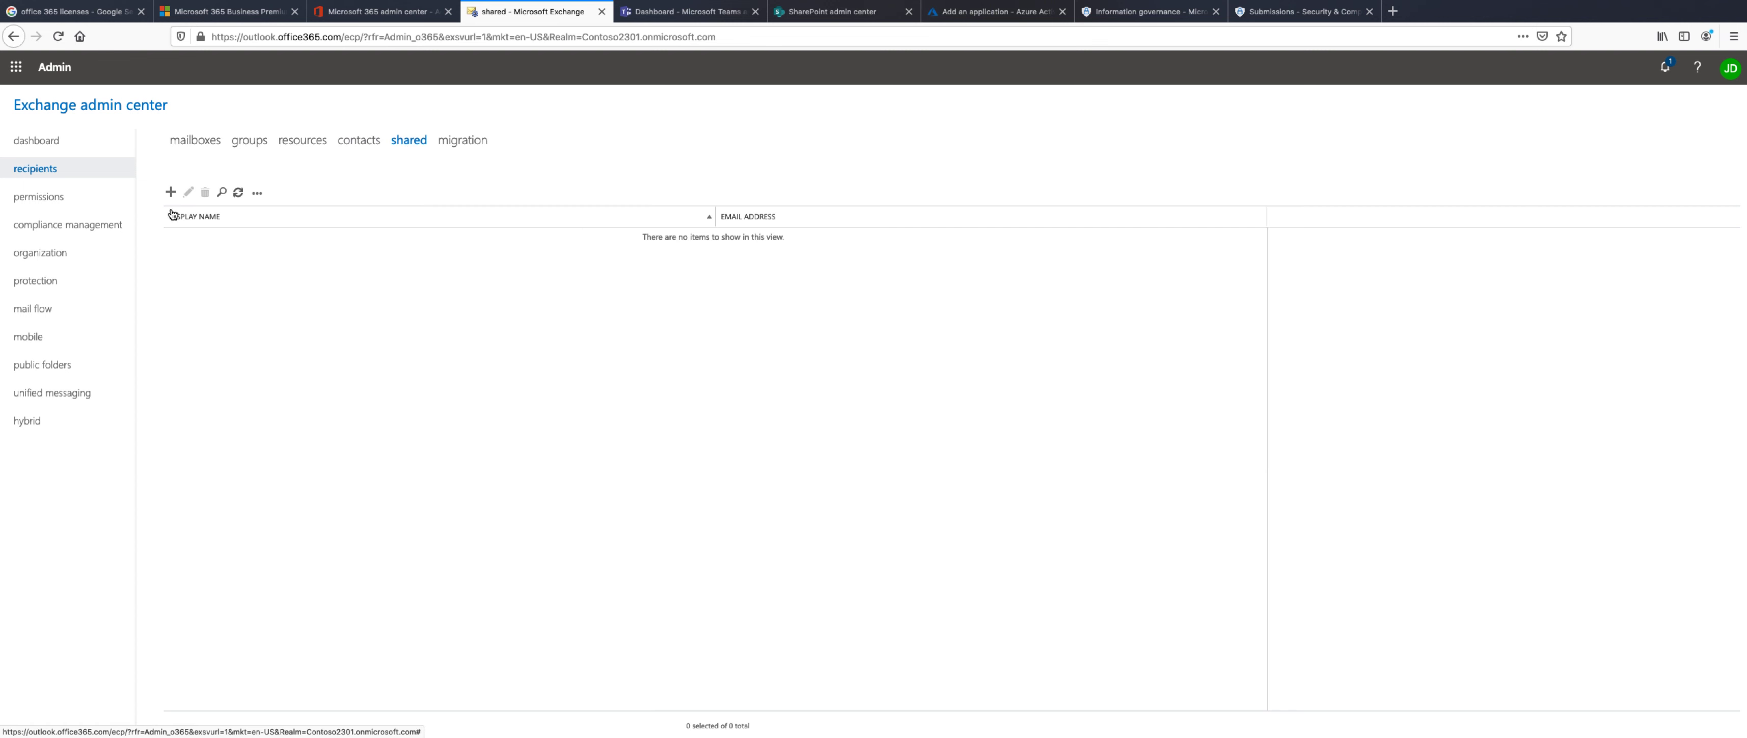
left_click(172, 193)
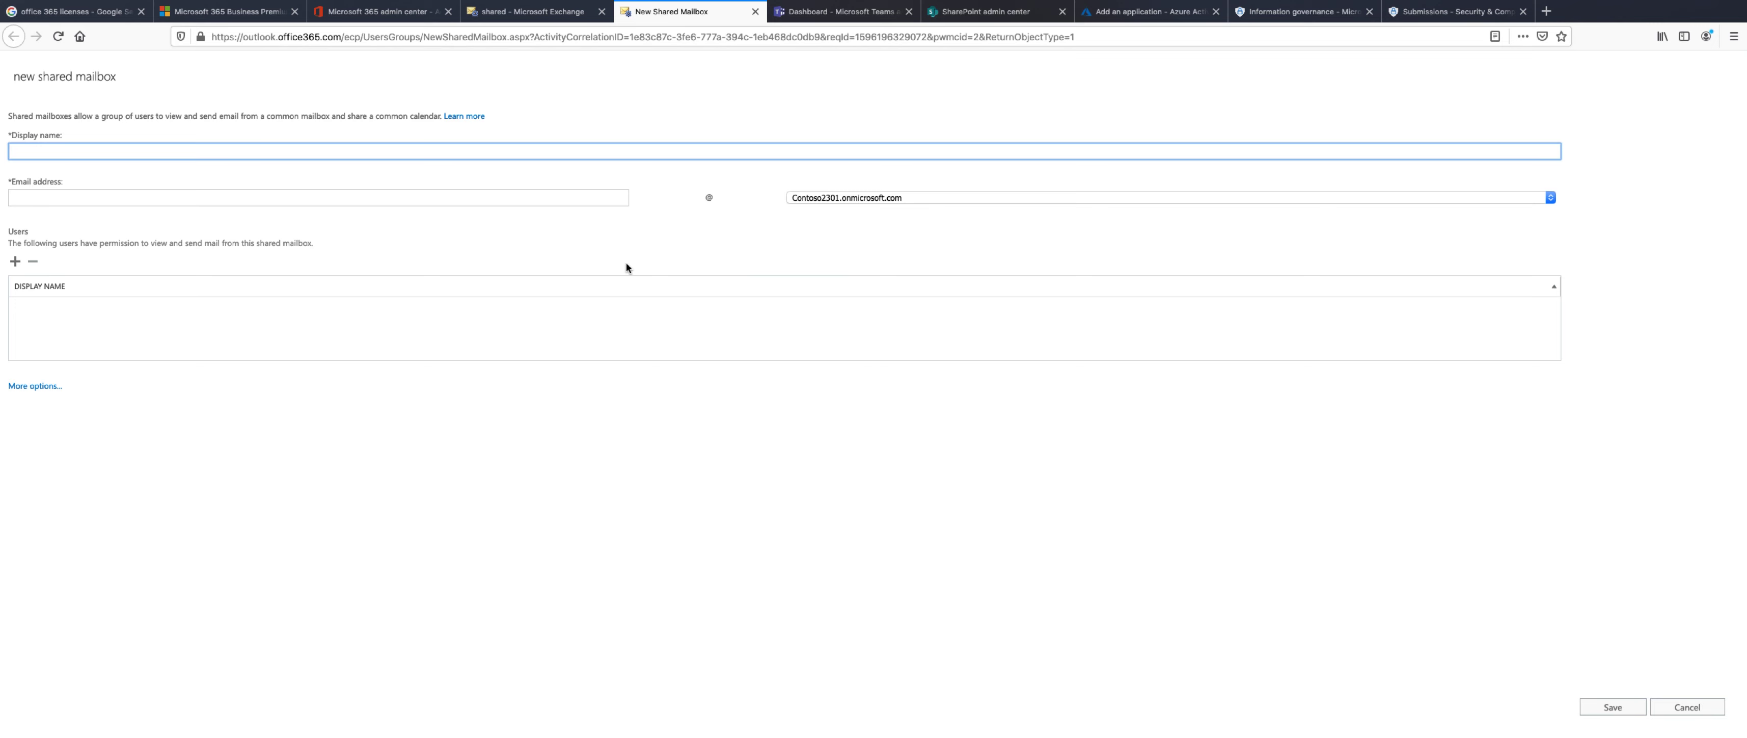
Fill in the new shared mailbox with display name 'Resume' and email address 'resume'.
left_click(39, 385)
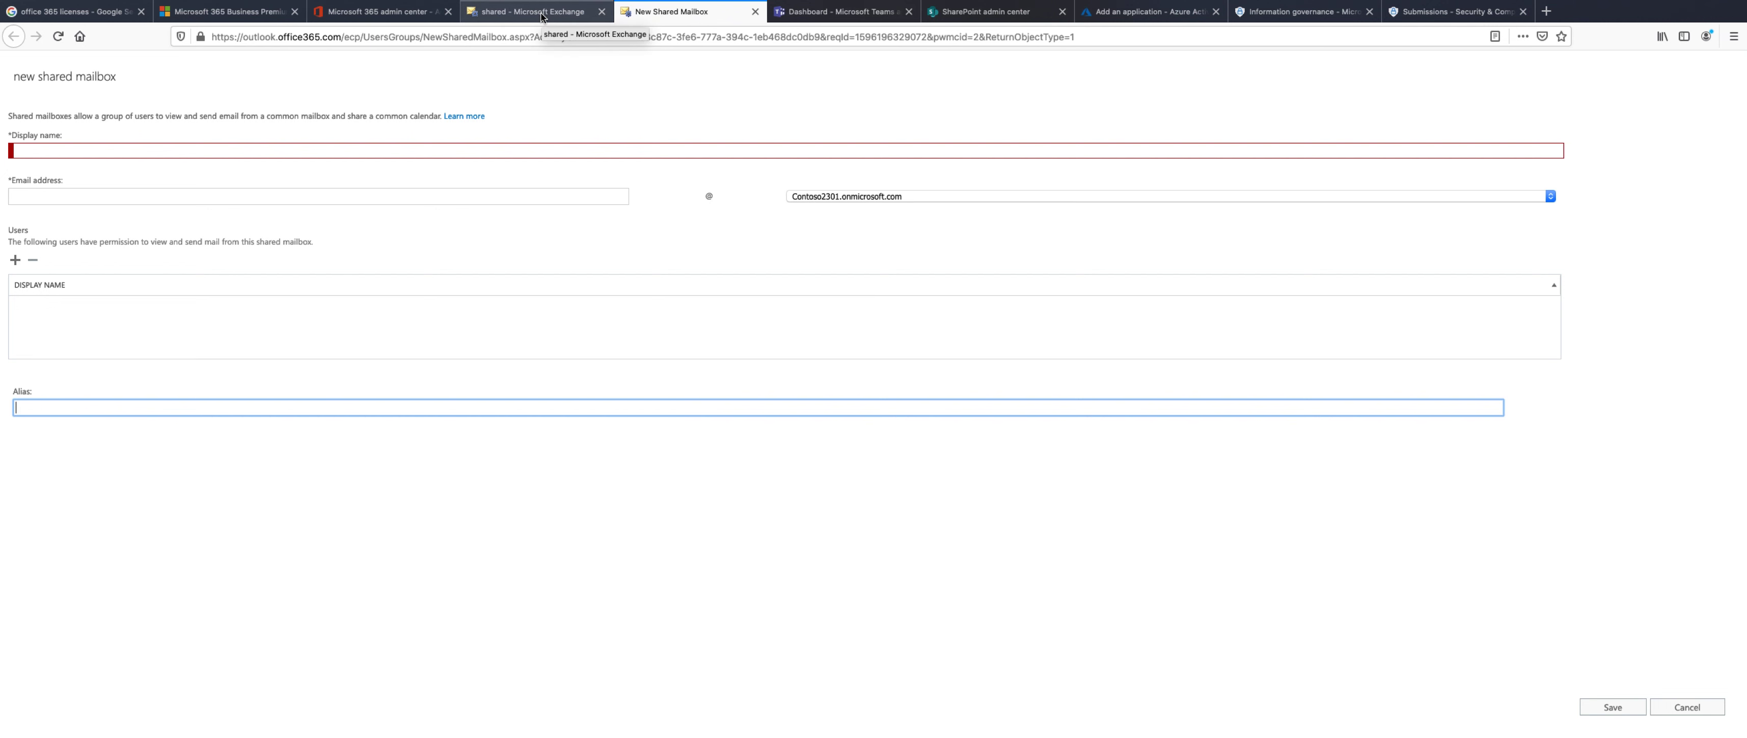
left_click(149, 156)
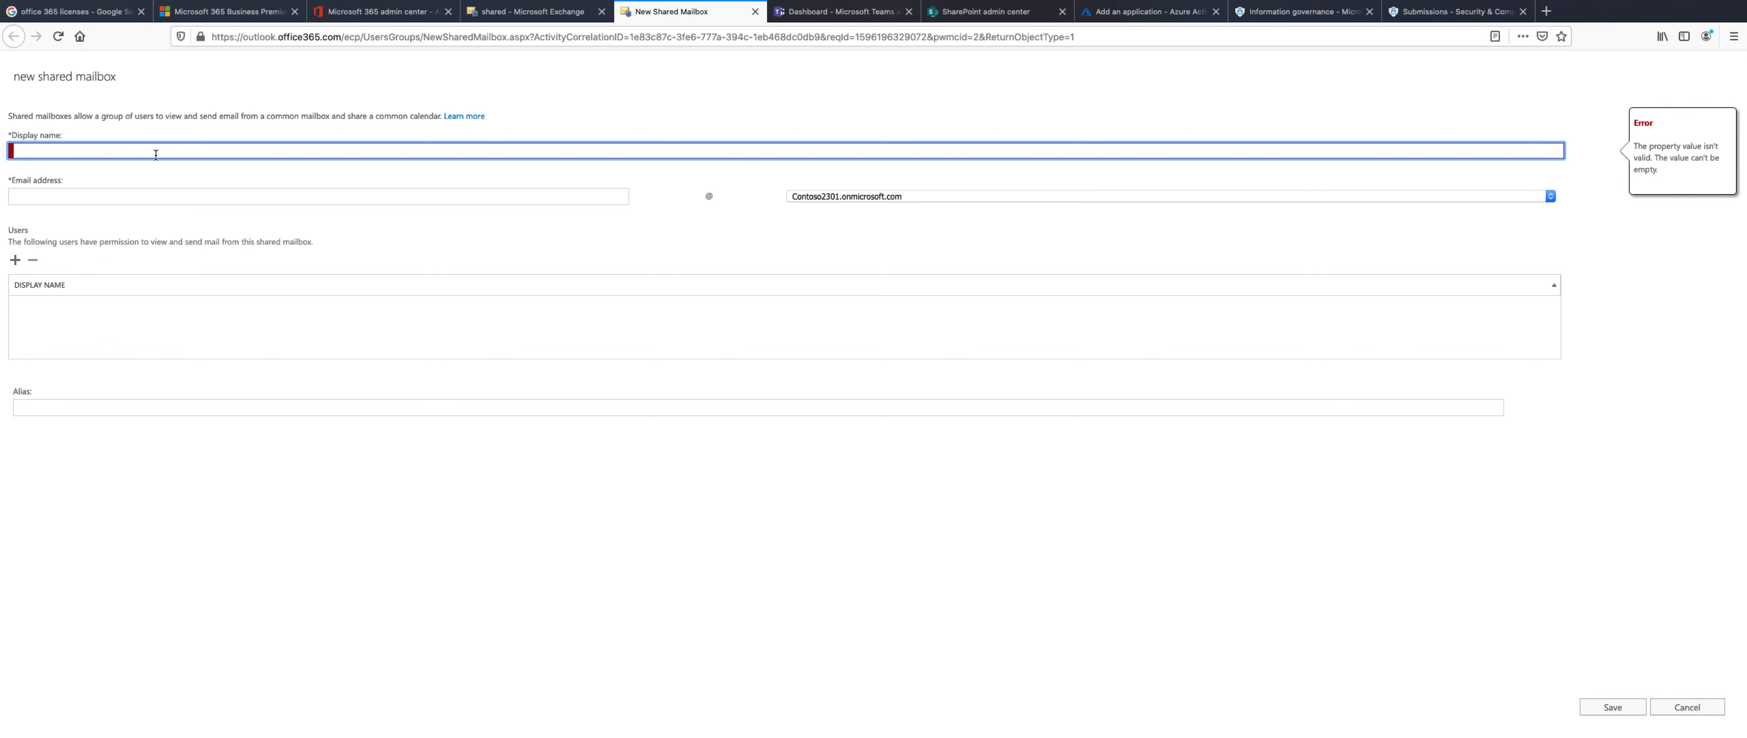
type("Jobs")
key("Tab")
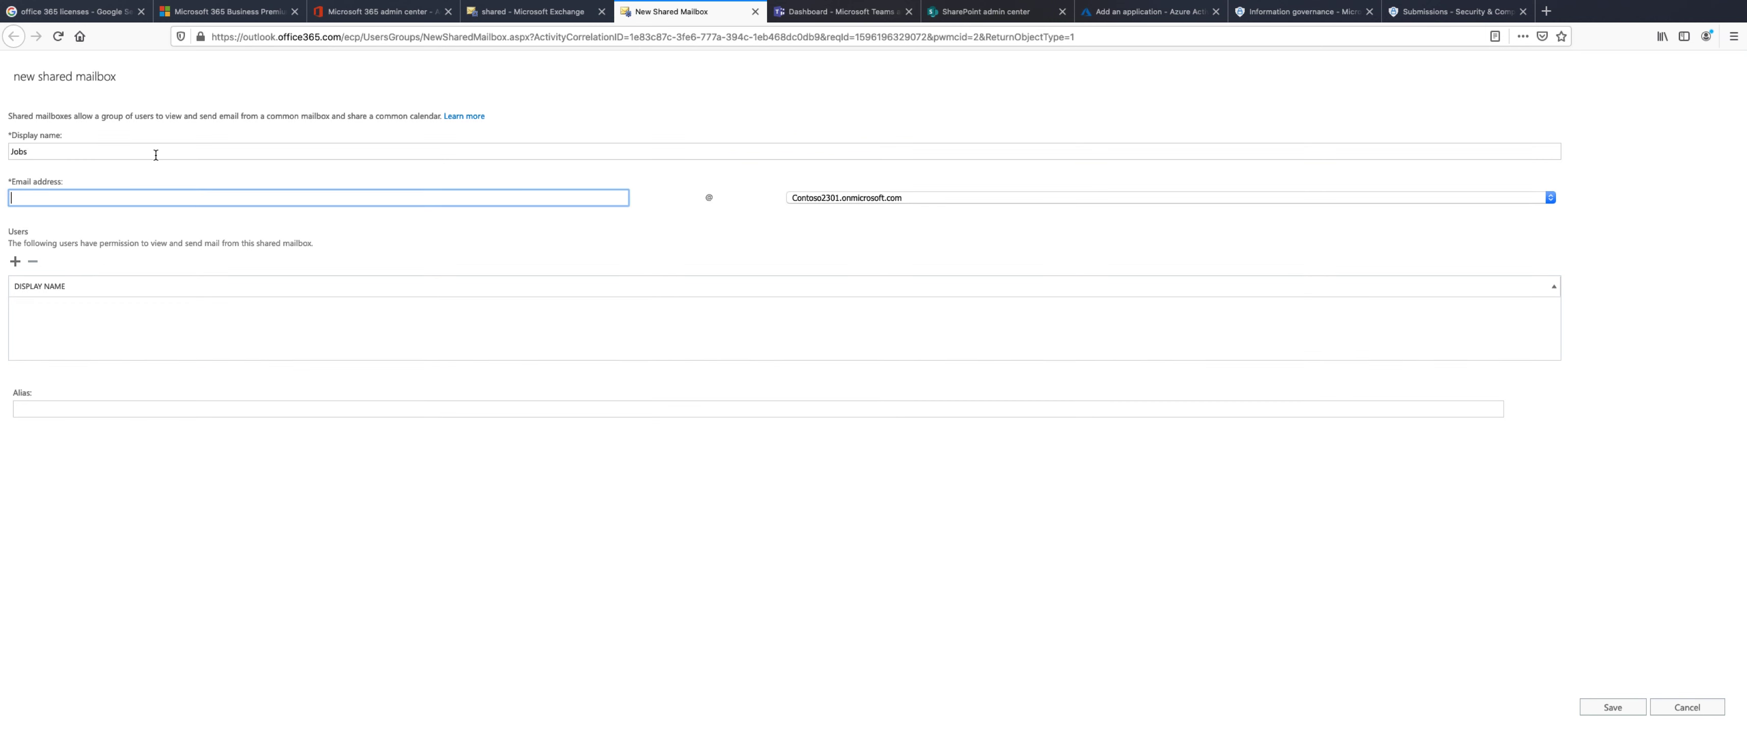
double_click(65, 143)
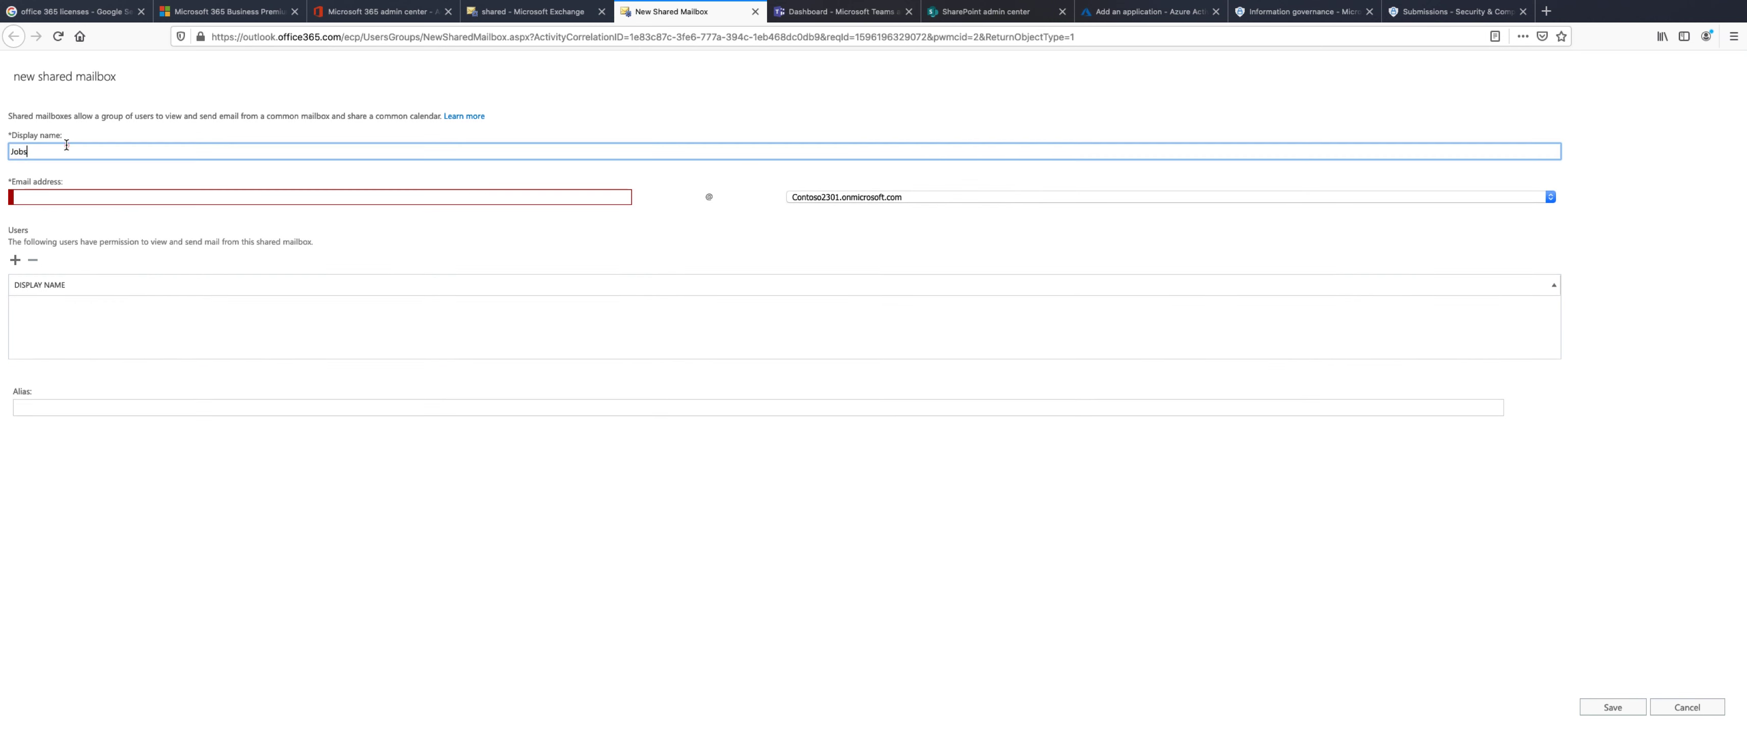
type("Resume")
left_click(101, 197)
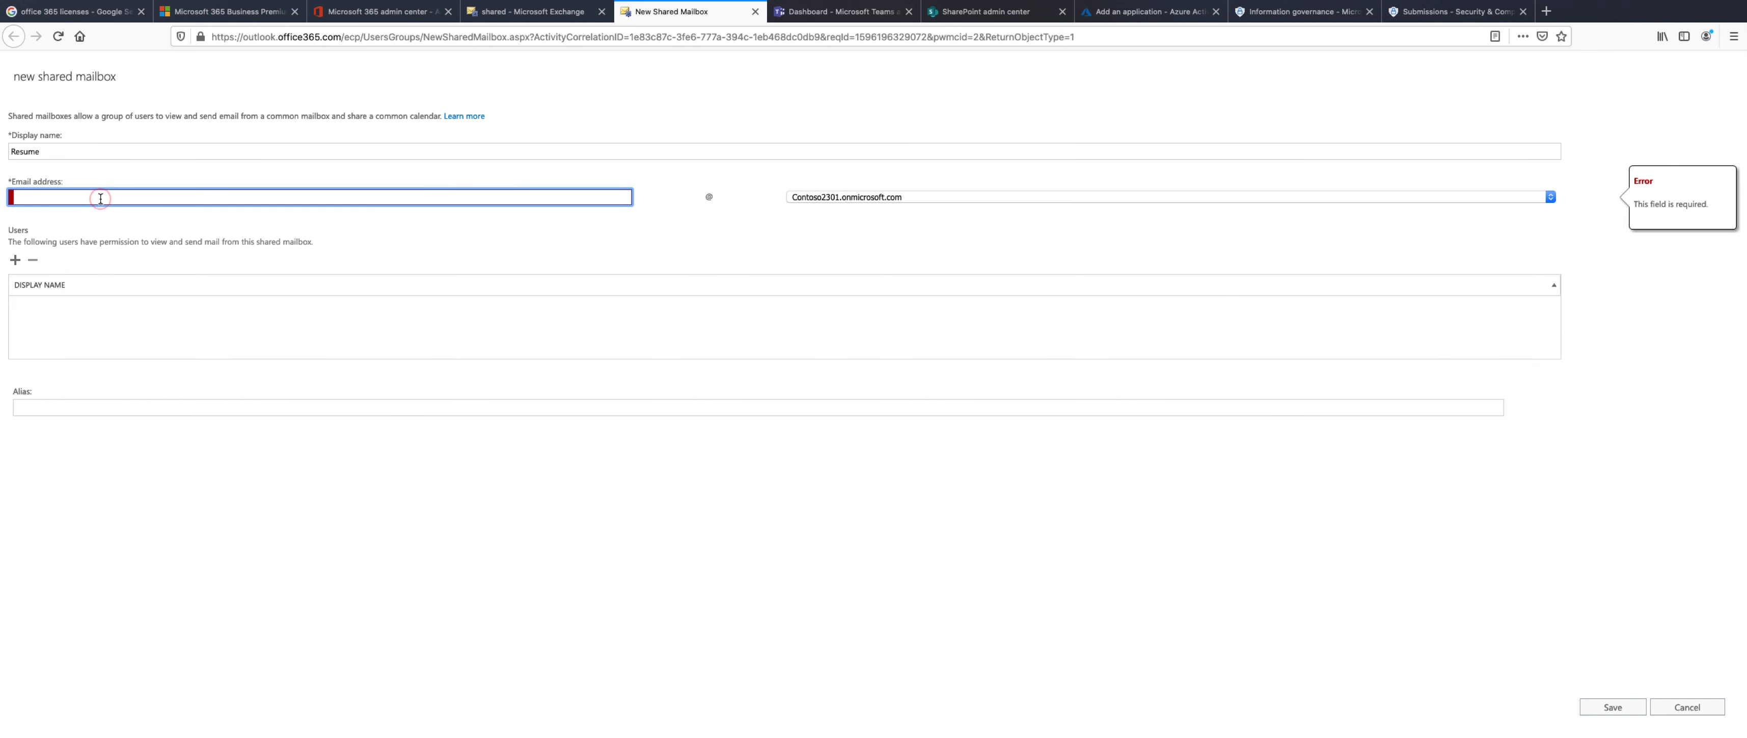
type("Resume")
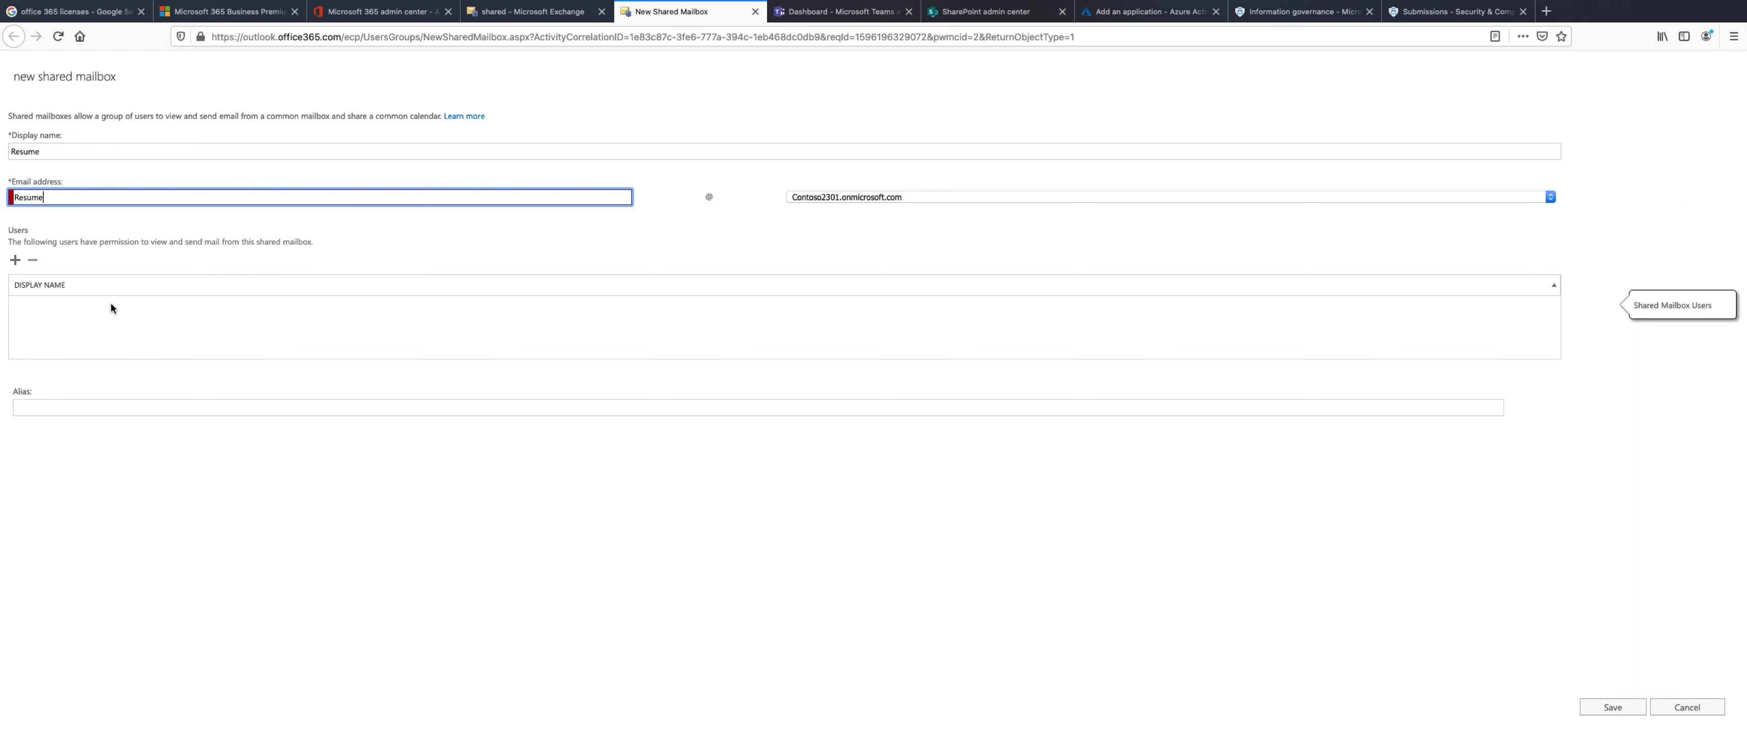
double_click(58, 201)
type("resume")
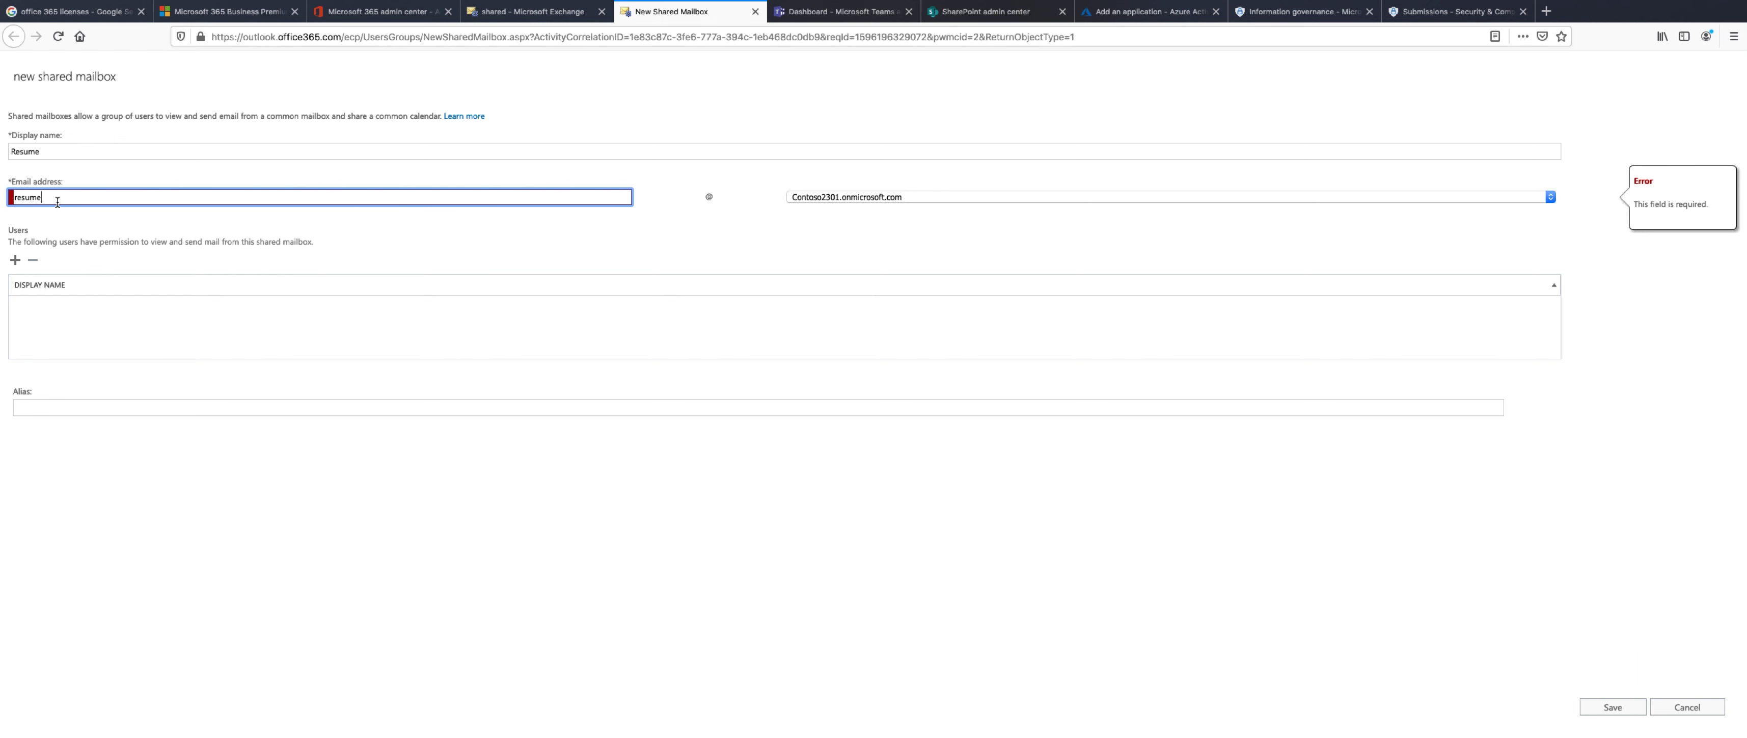
key("Tab")
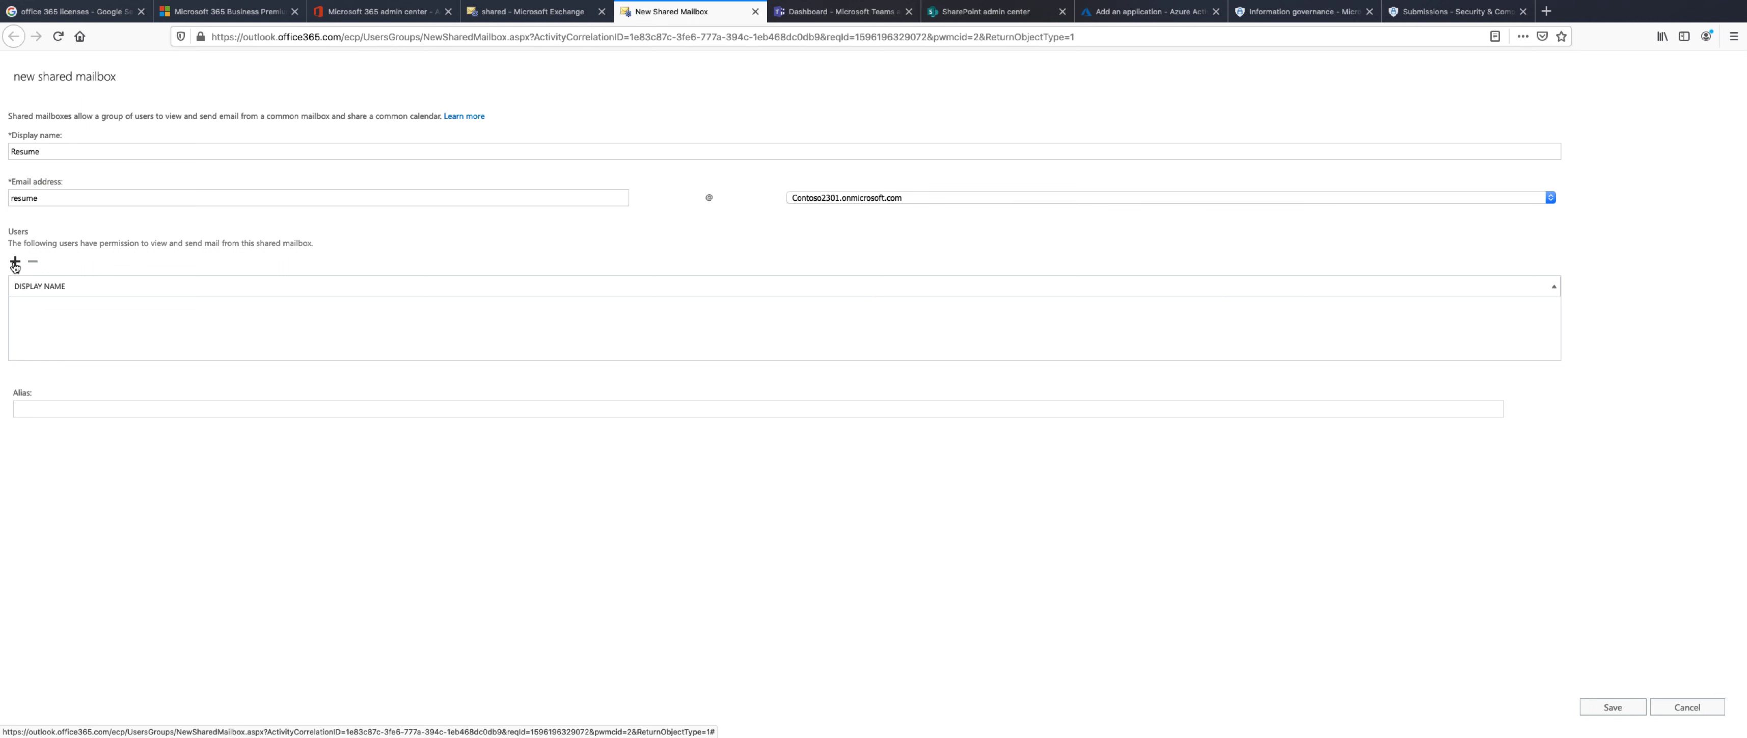
Grant one user access to the Resume mailbox and save it.
left_click(15, 262)
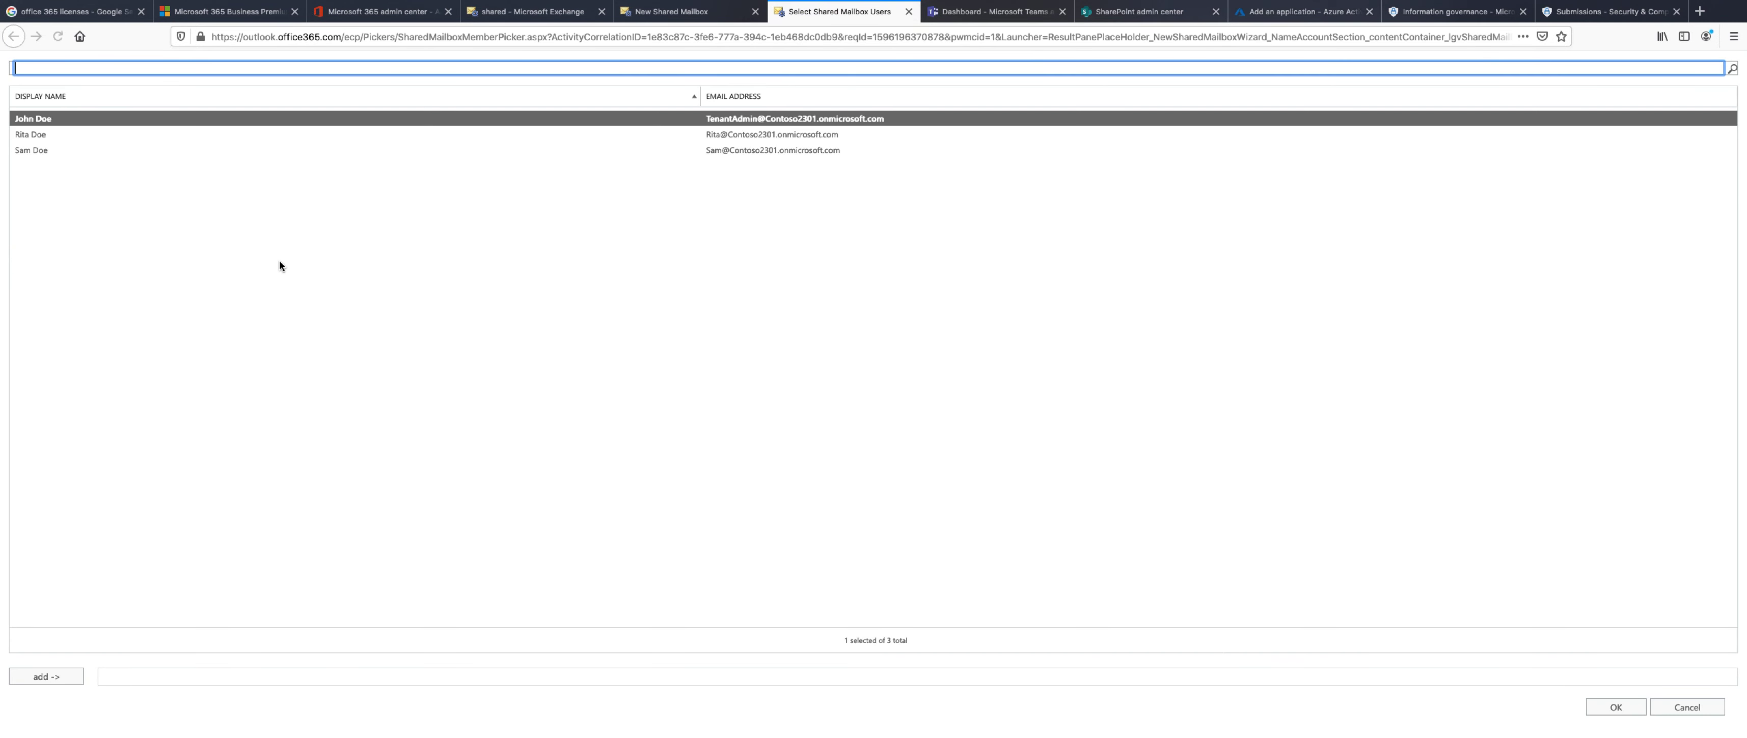
double_click(31, 148)
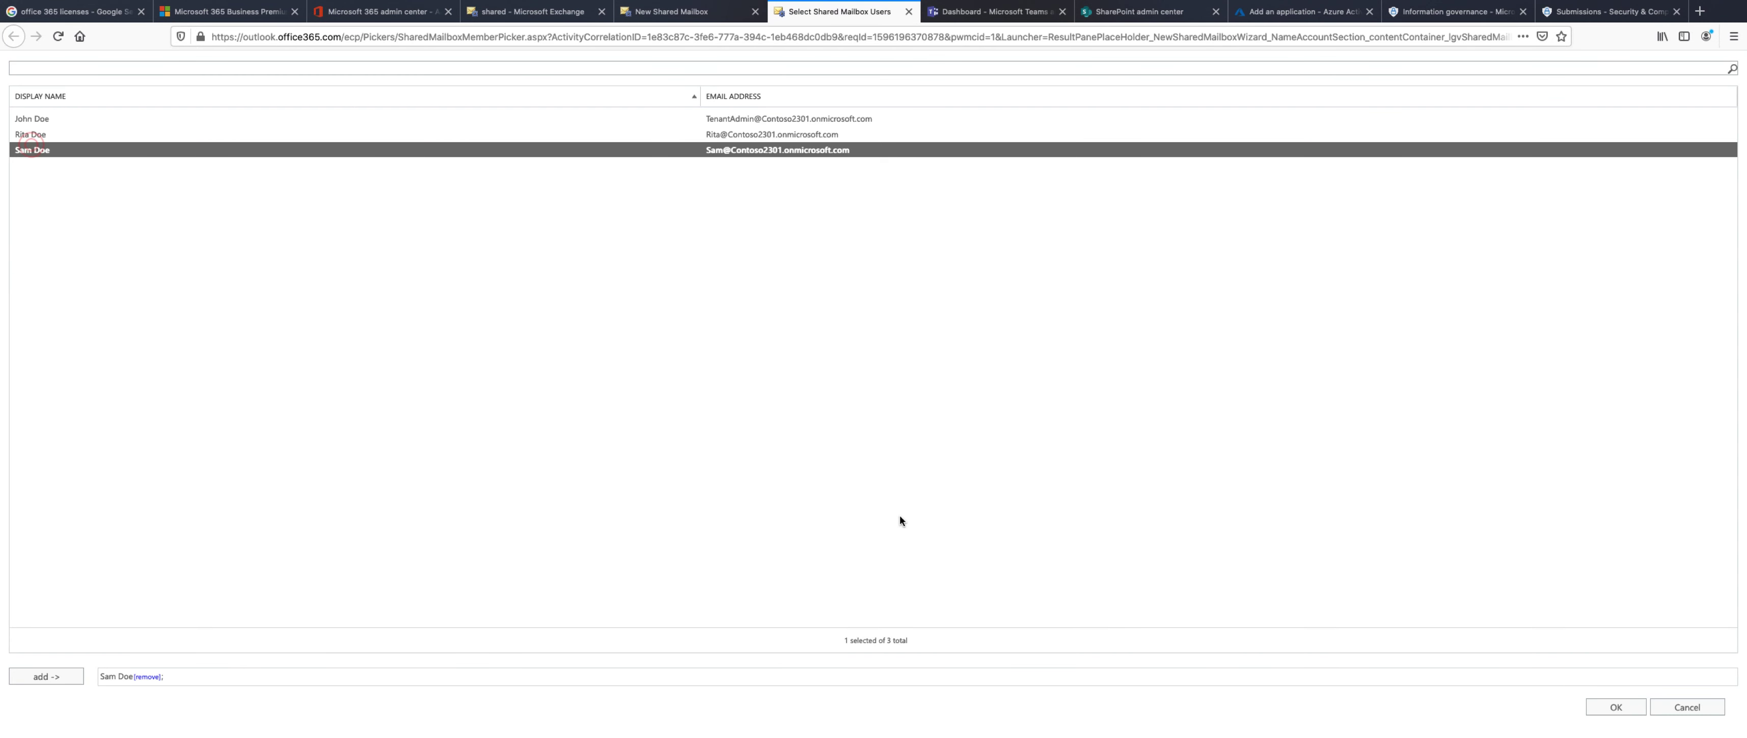
left_click(1617, 707)
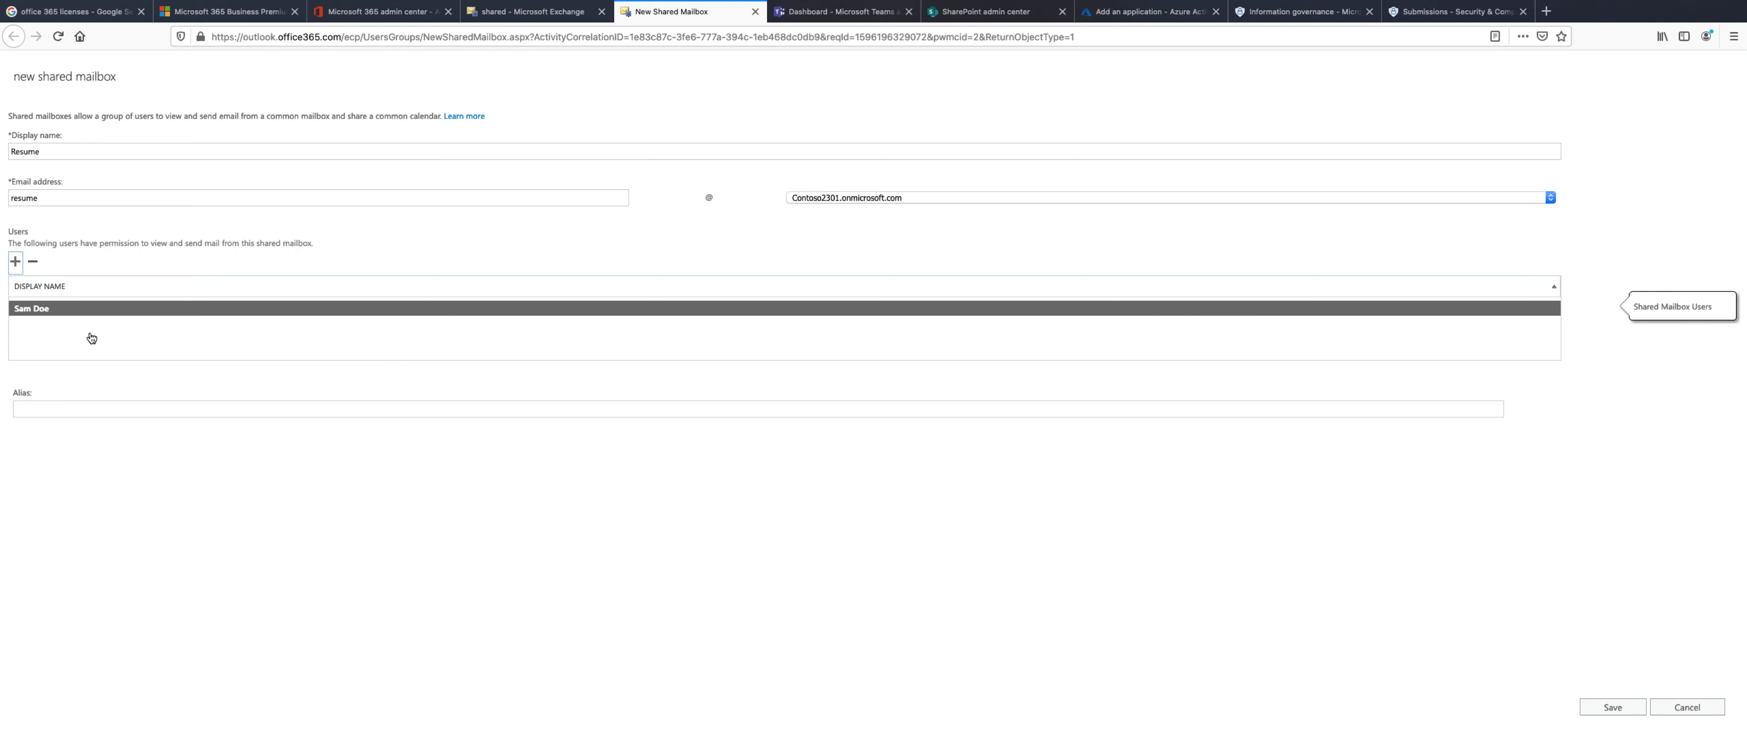
left_click(1597, 709)
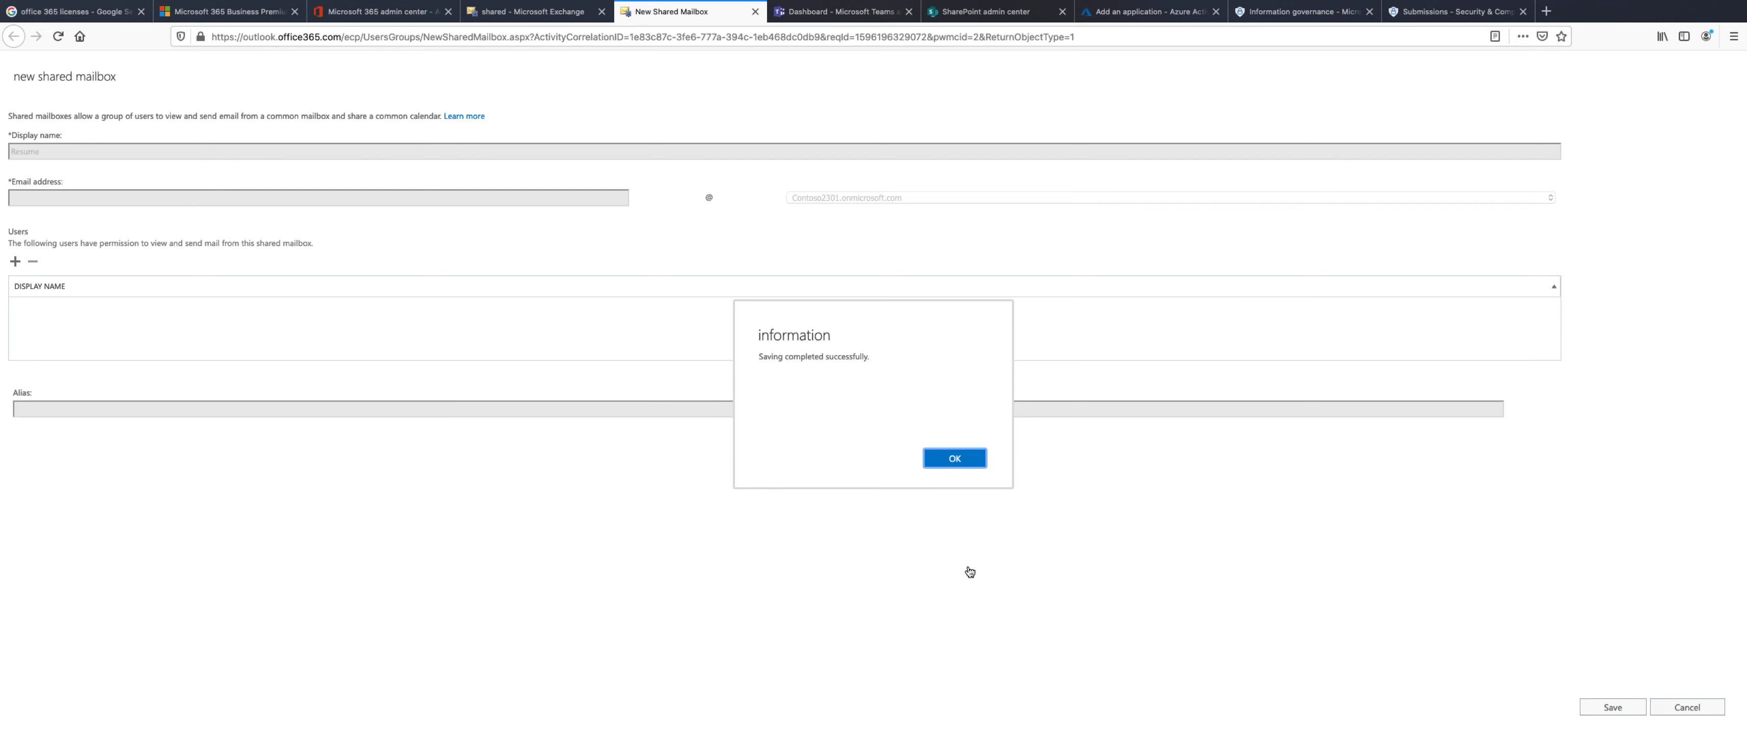
left_click(961, 458)
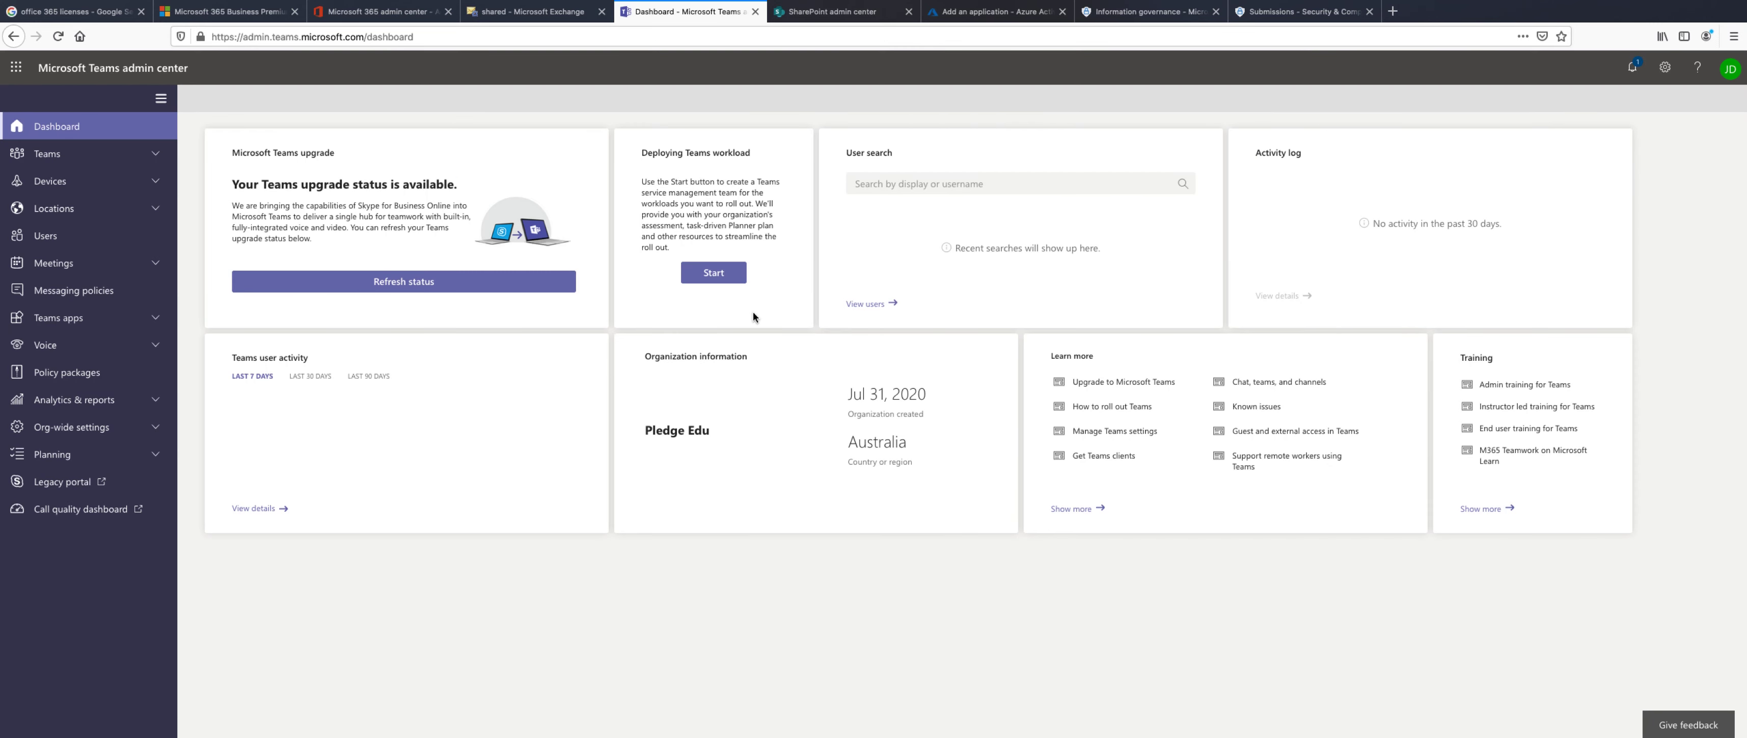
Return to the Exchange shared mailboxes list, which now shows Resume.
left_click(505, 13)
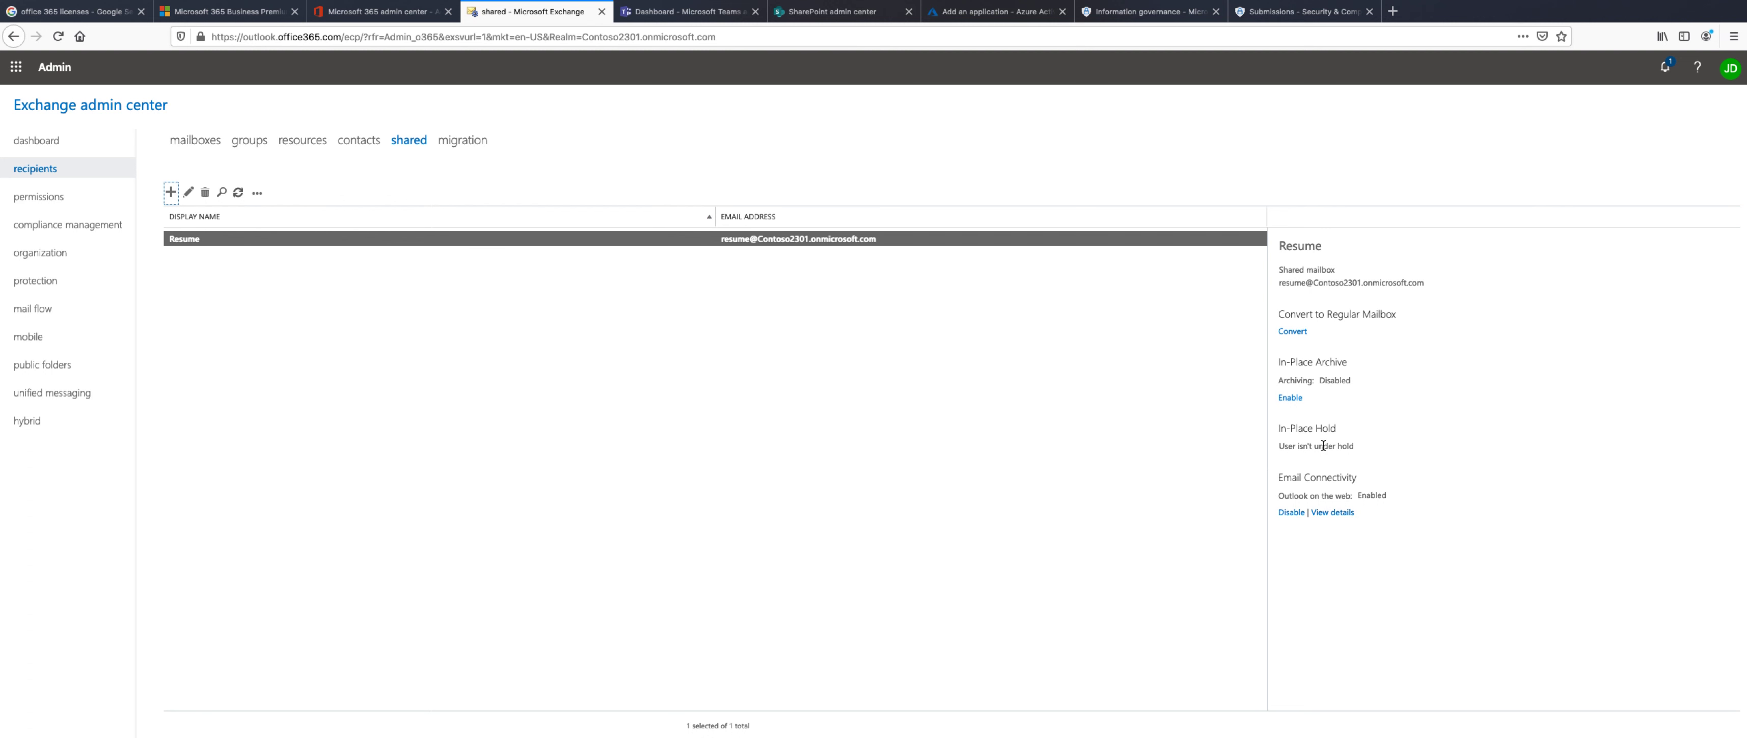
Inspect Resume's mailbox features without changes, glance at user mailboxes, then return to shared mailboxes.
left_click(187, 192)
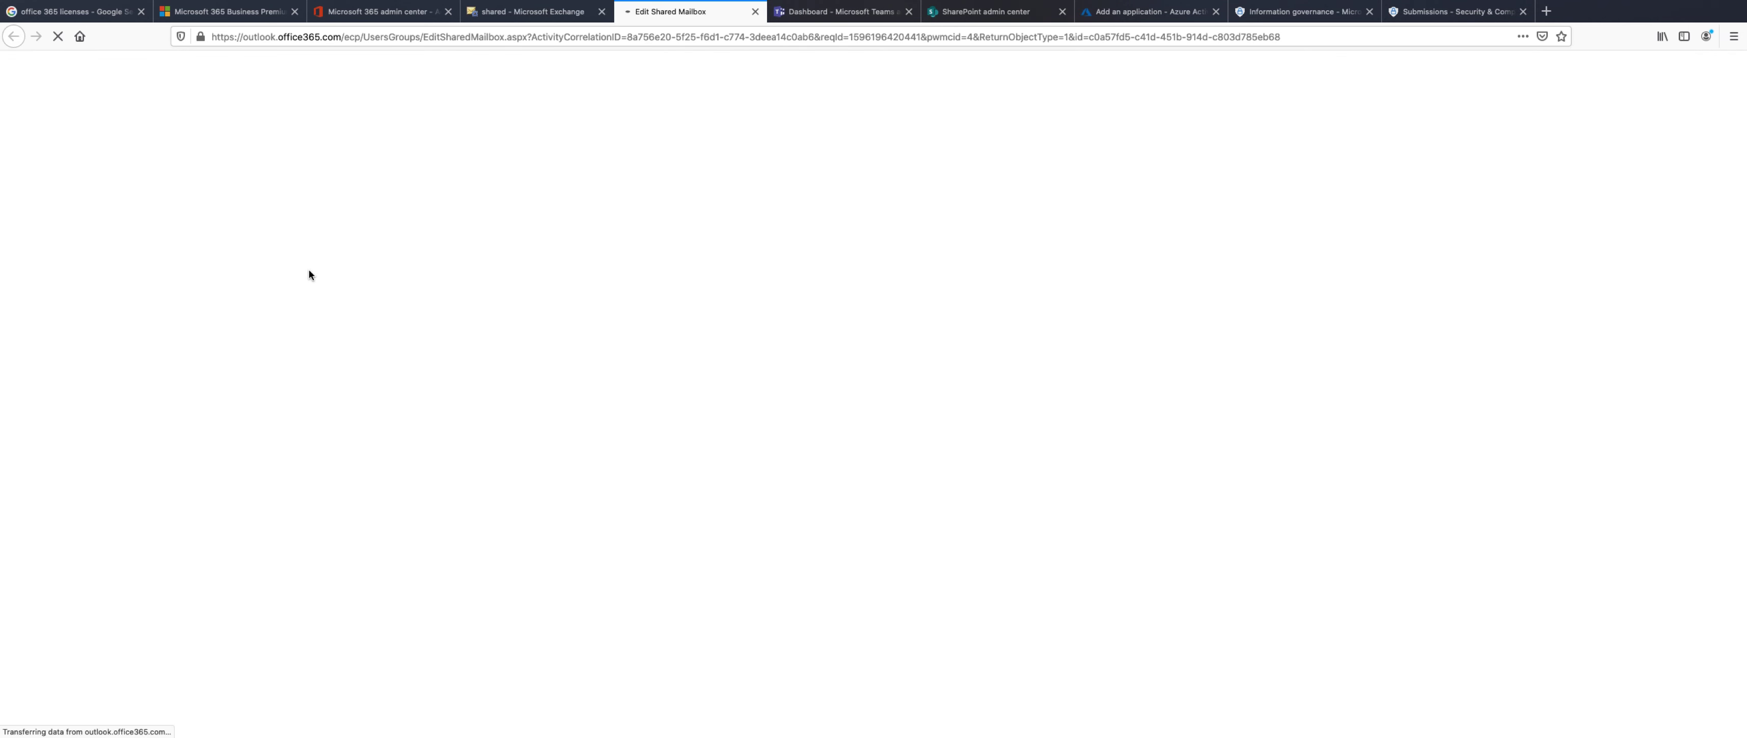
left_click(55, 214)
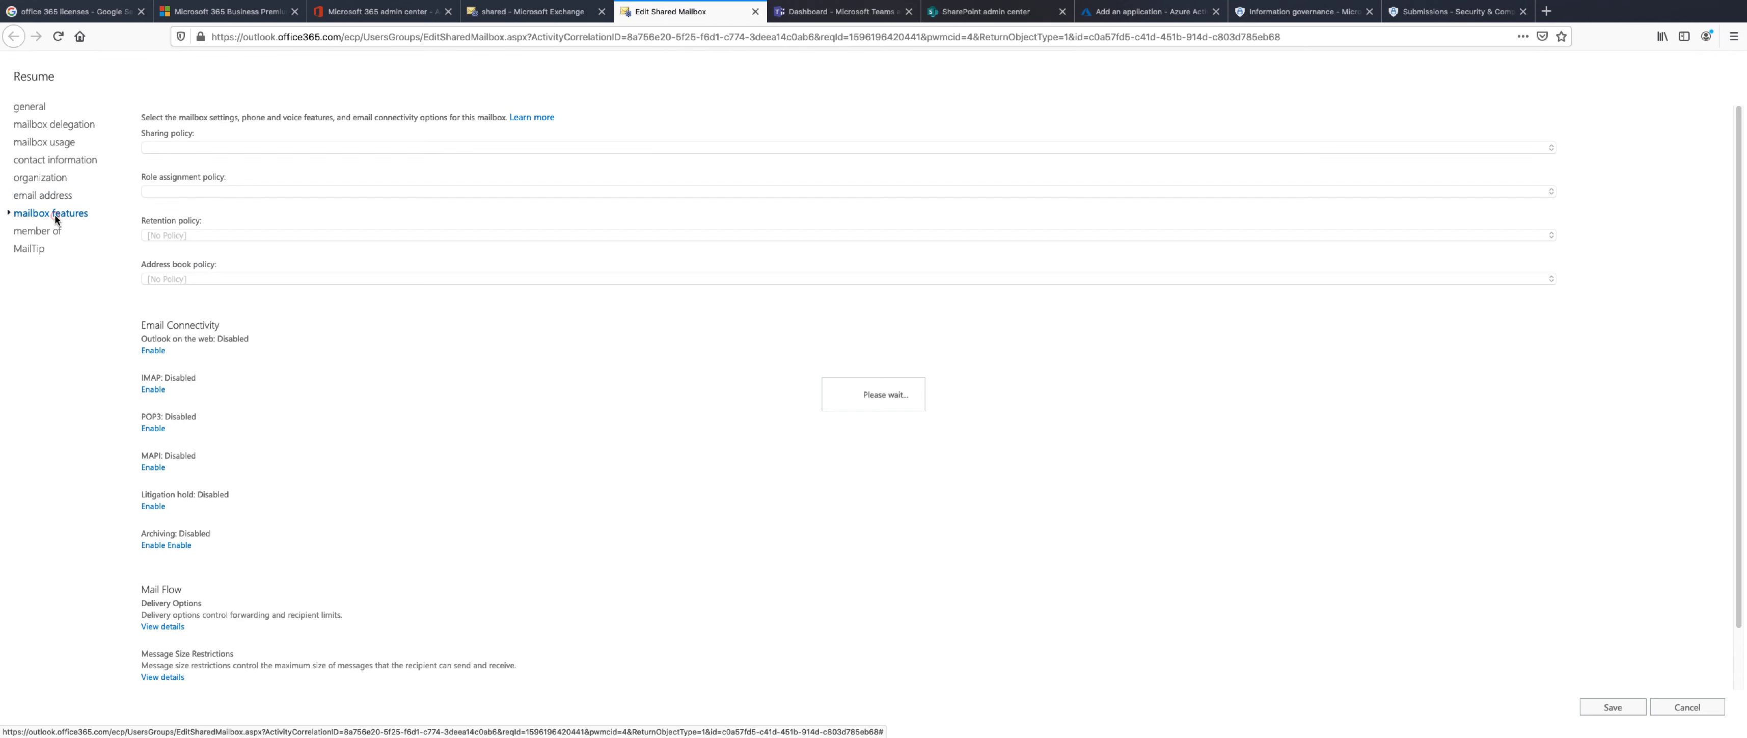
scroll(229, 495, "down", 1)
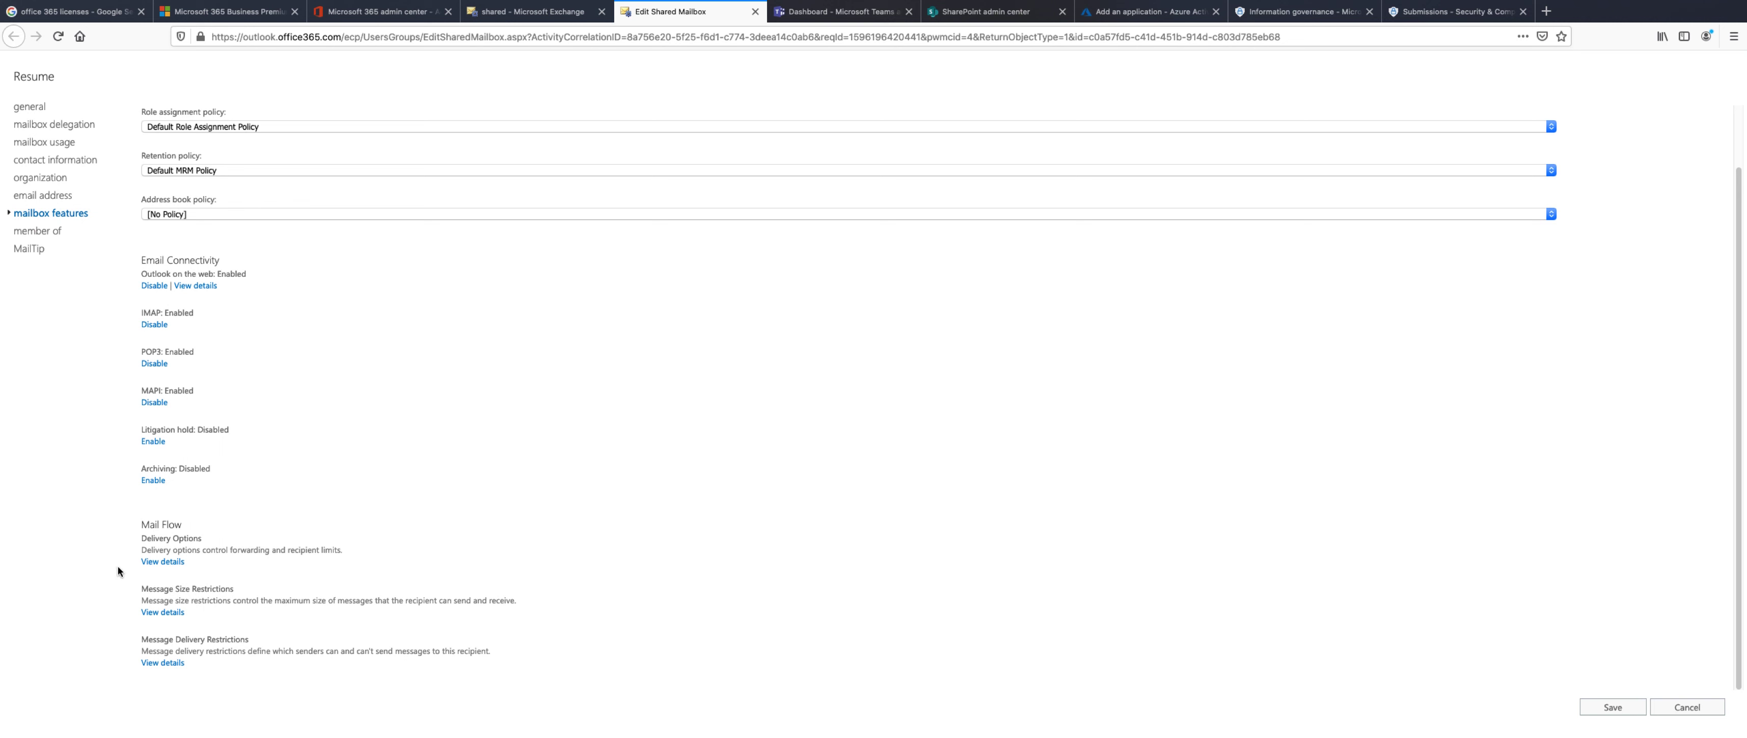
scroll(203, 462, "up", 1)
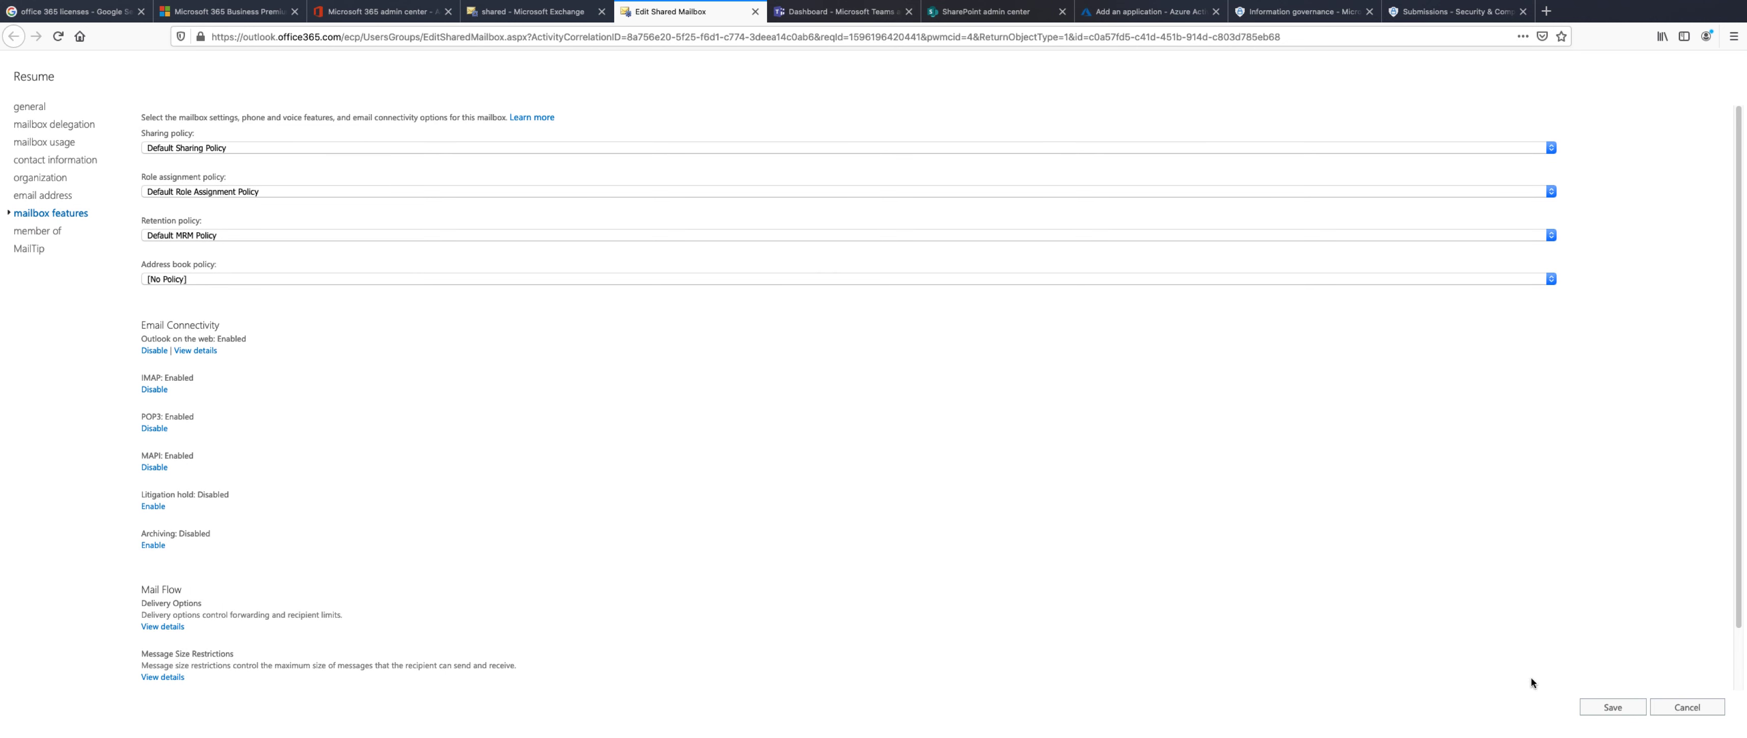
left_click(1674, 705)
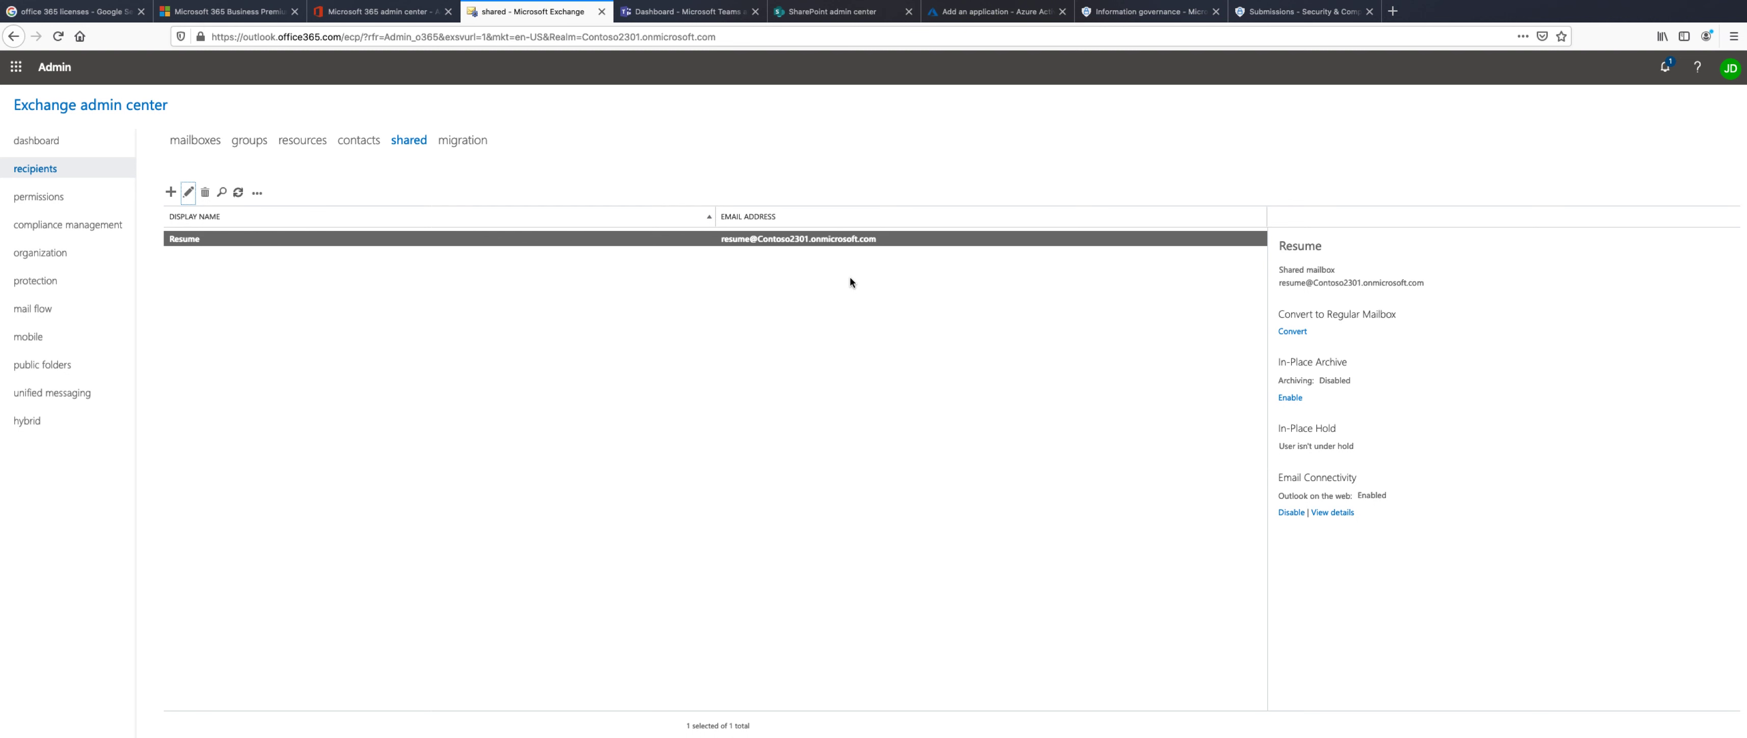
left_click(209, 148)
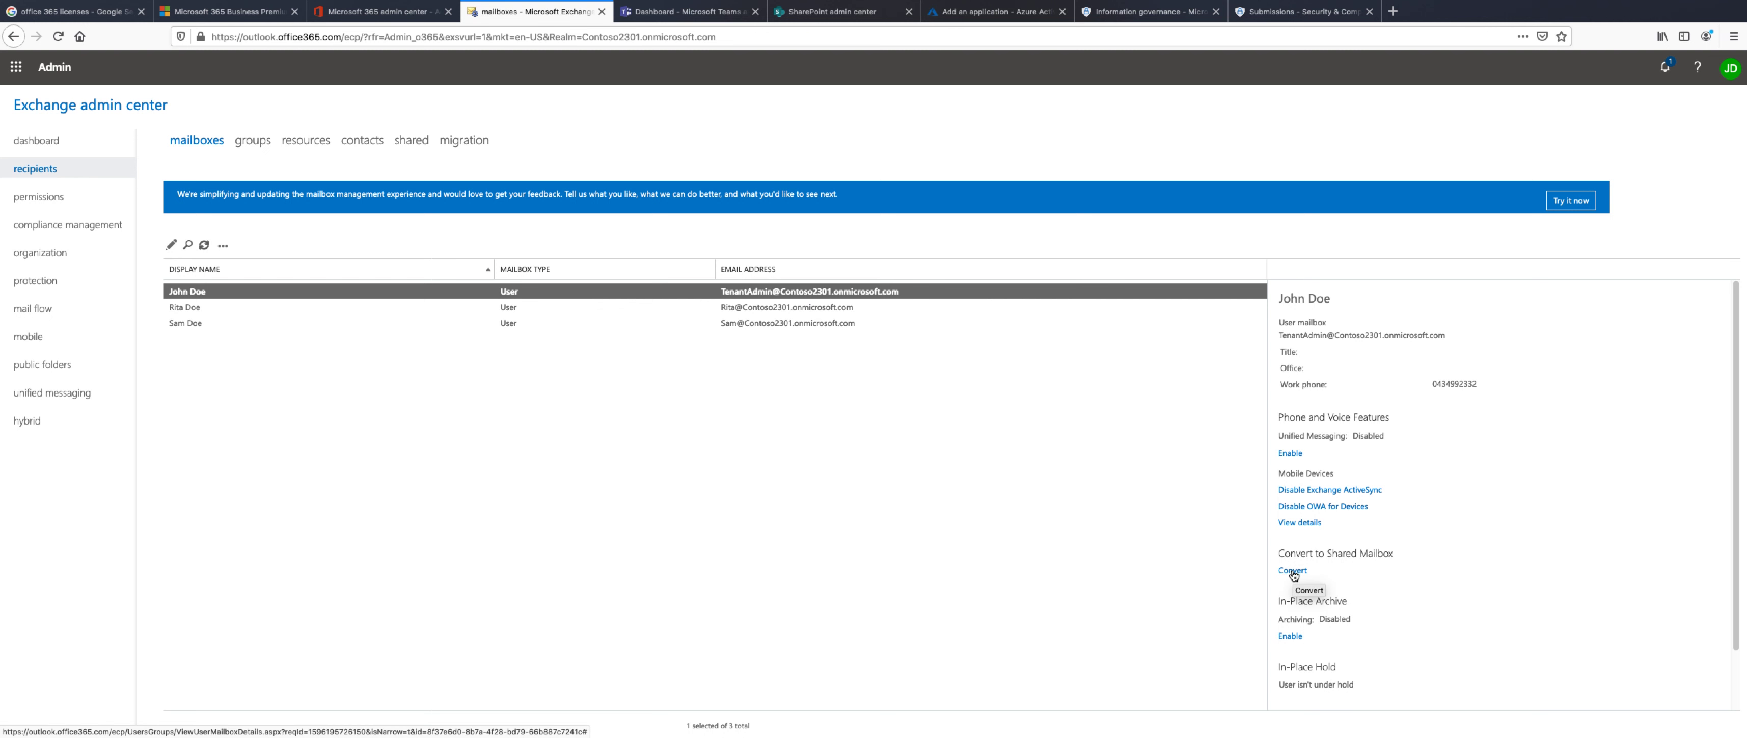
left_click(413, 143)
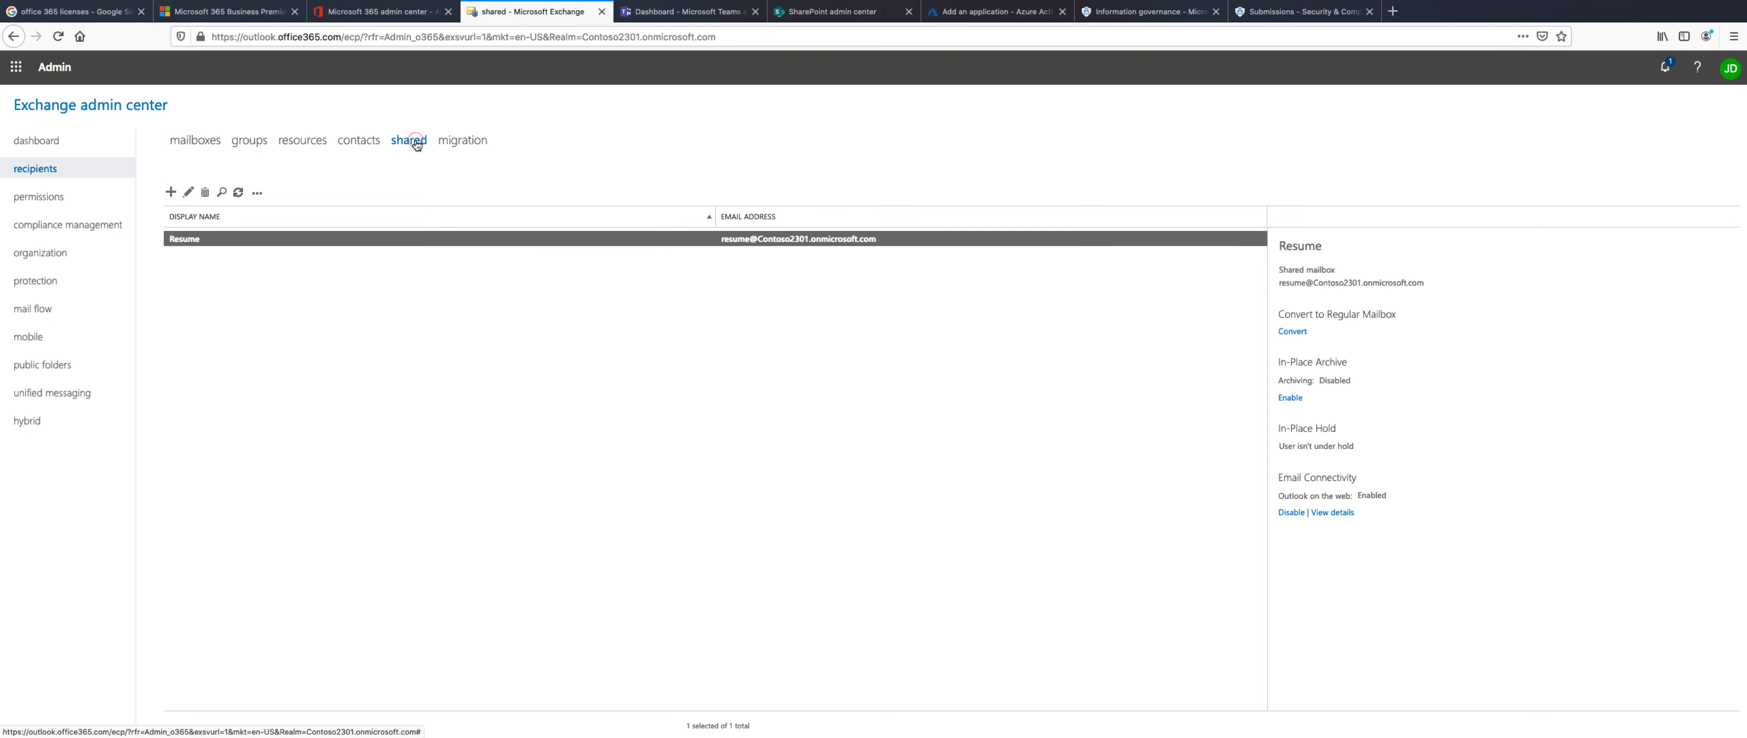
Check the first Microsoft 365 user's licences and apps, then go back to Exchange admin center.
left_click(369, 18)
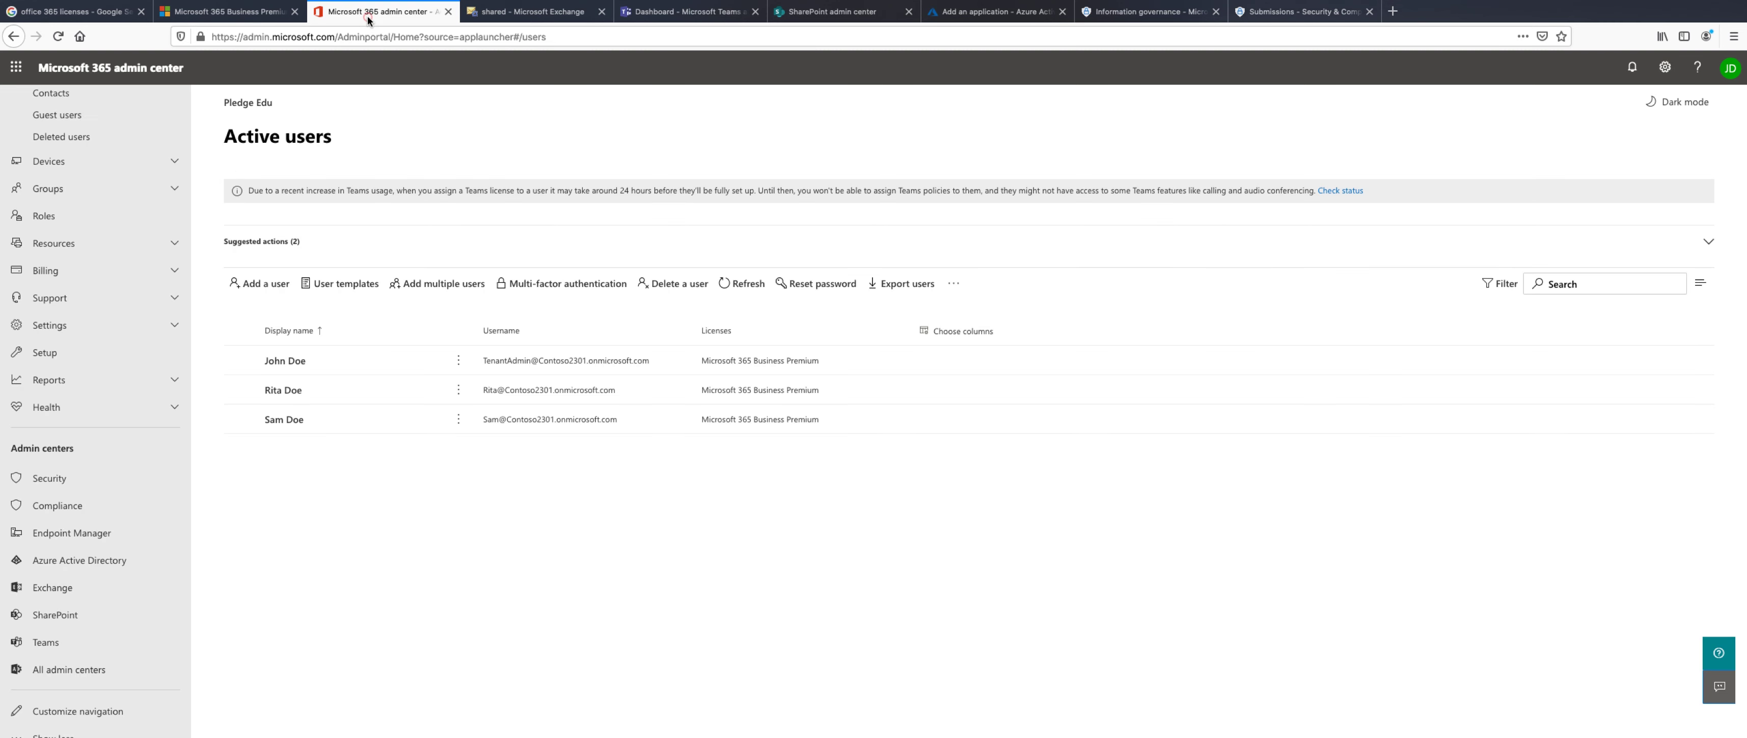
left_click(241, 361)
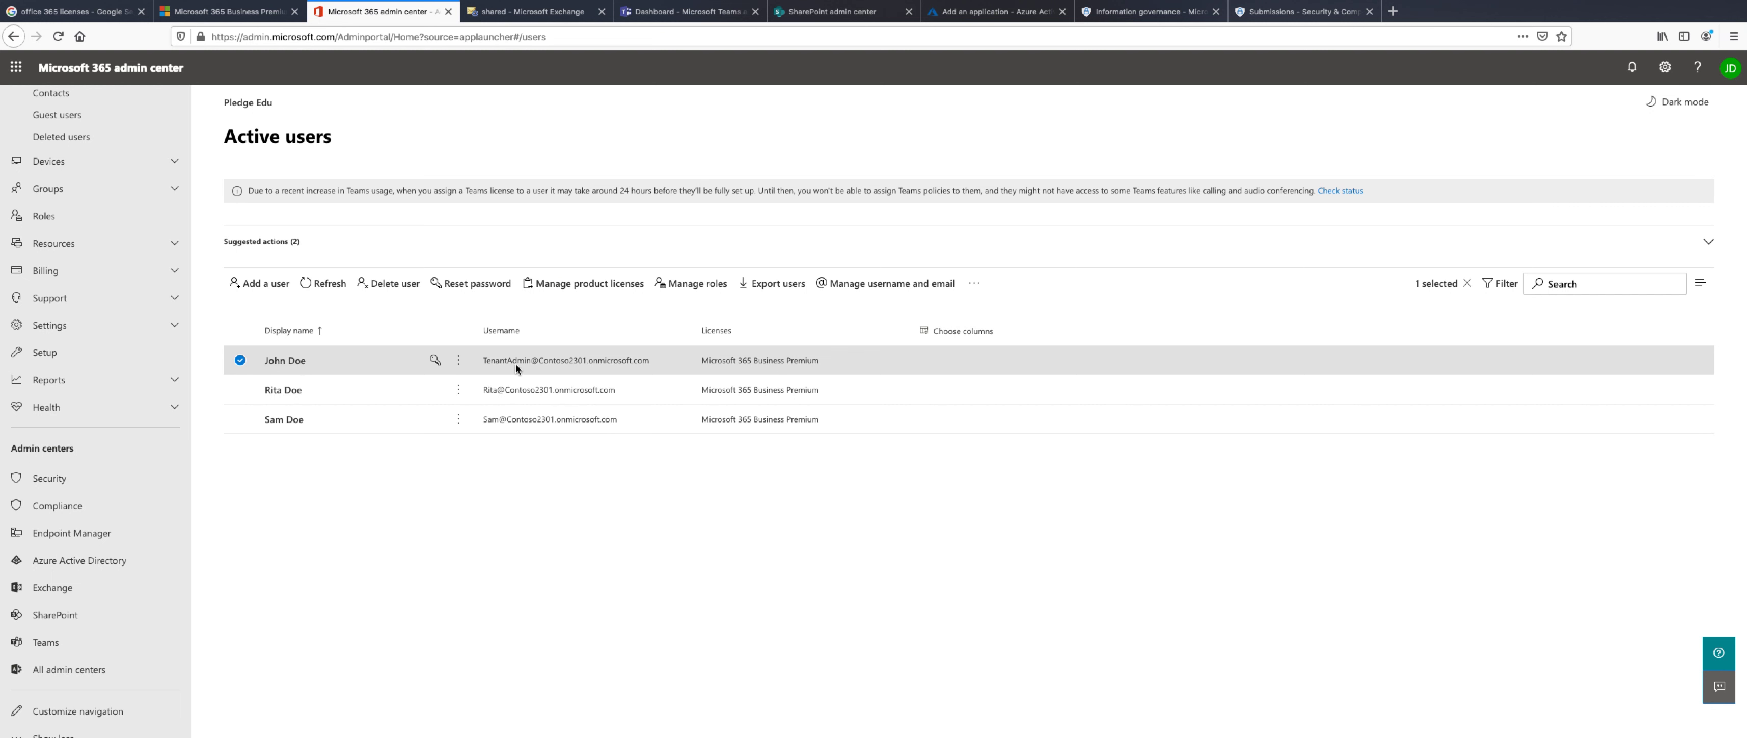
left_click(285, 361)
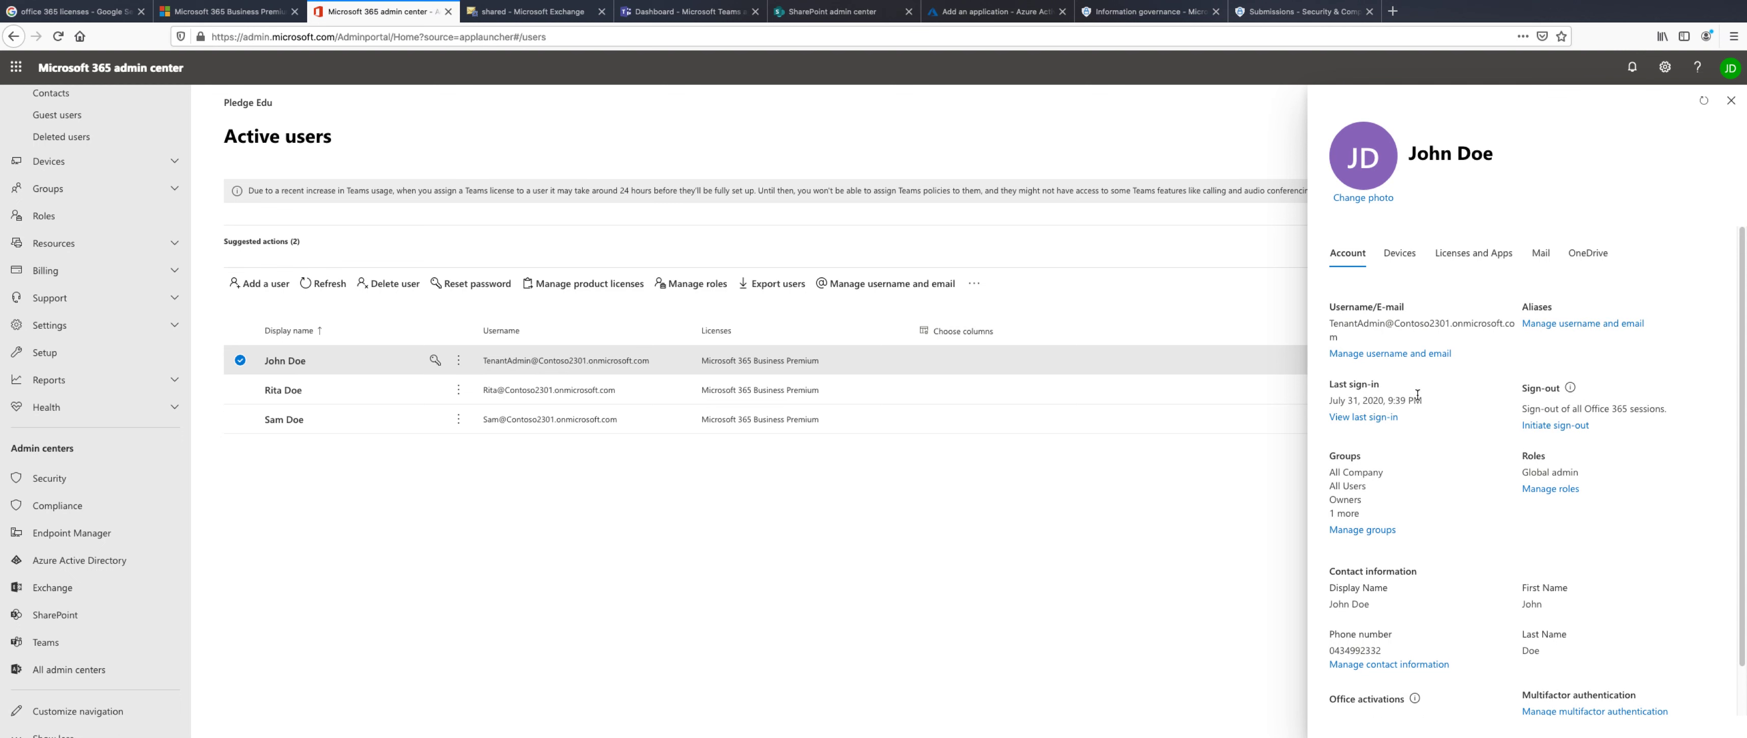
left_click(1457, 255)
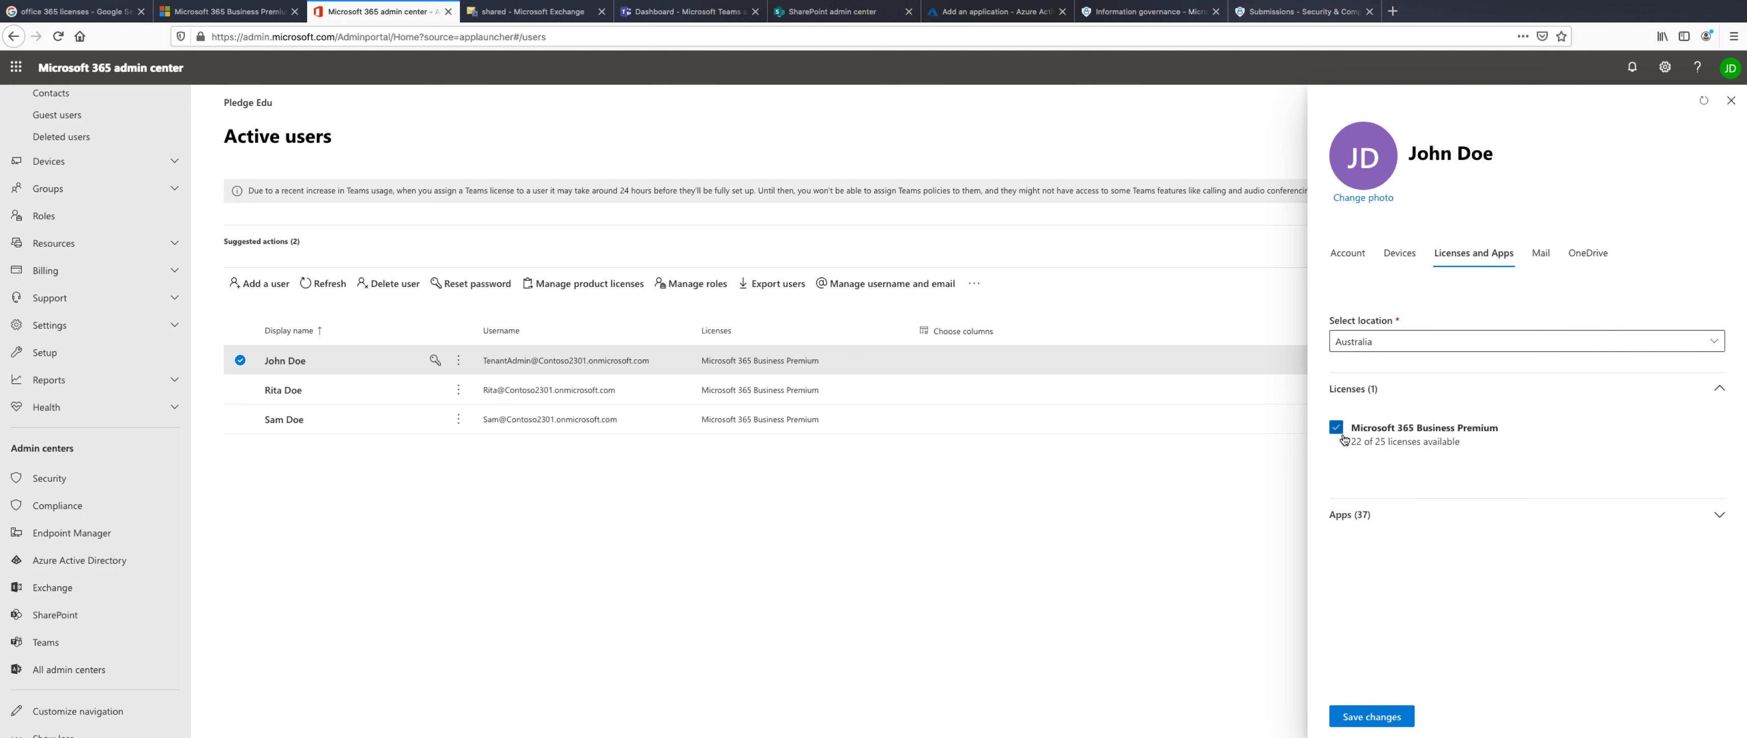
left_click(529, 11)
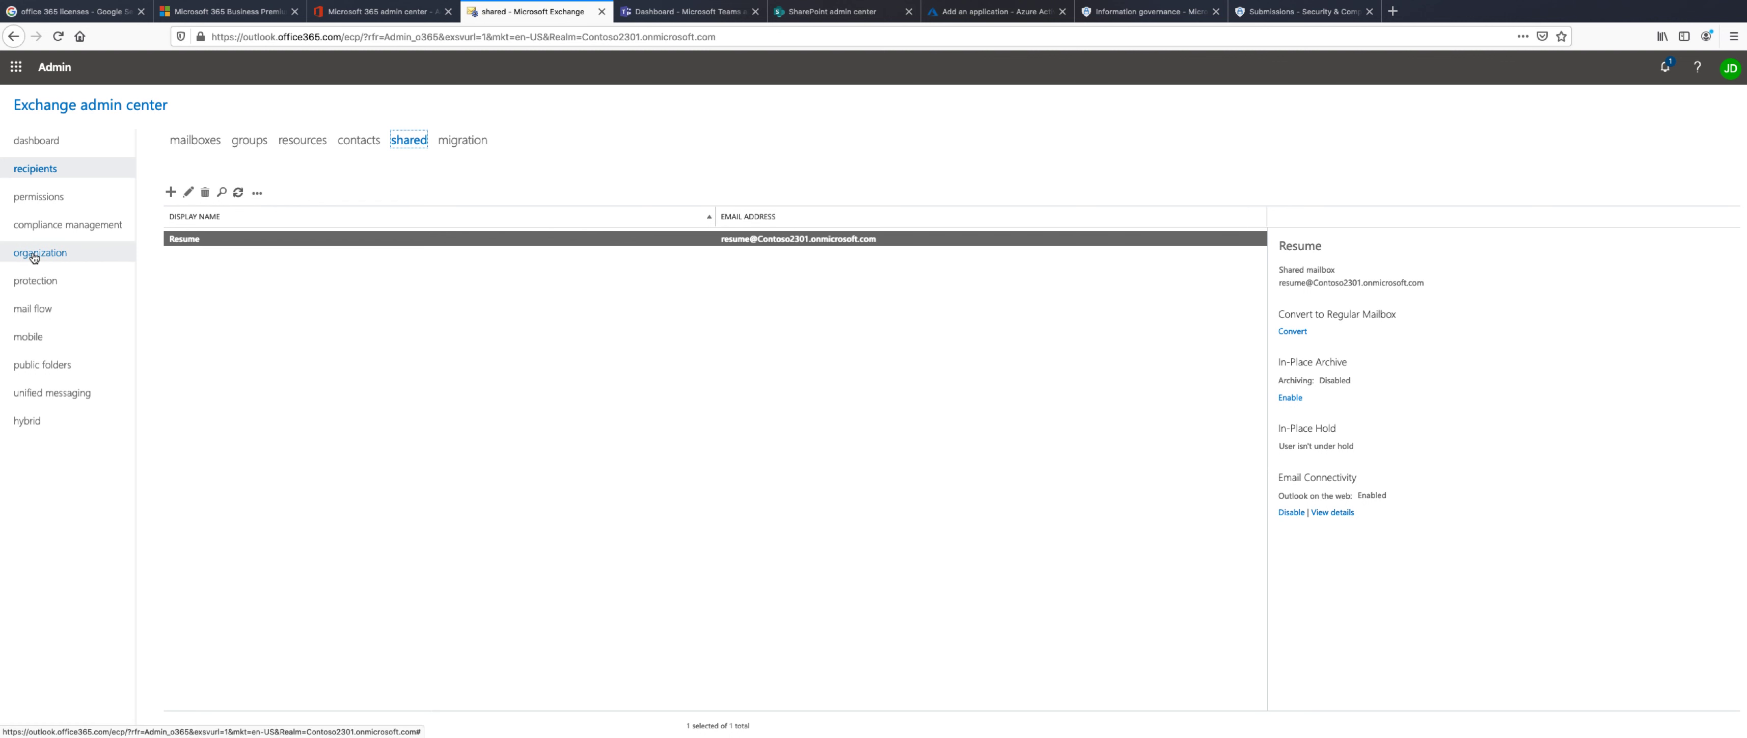
Review the Default malware filter policy's detailed settings, then return to the malware filter list.
left_click(43, 281)
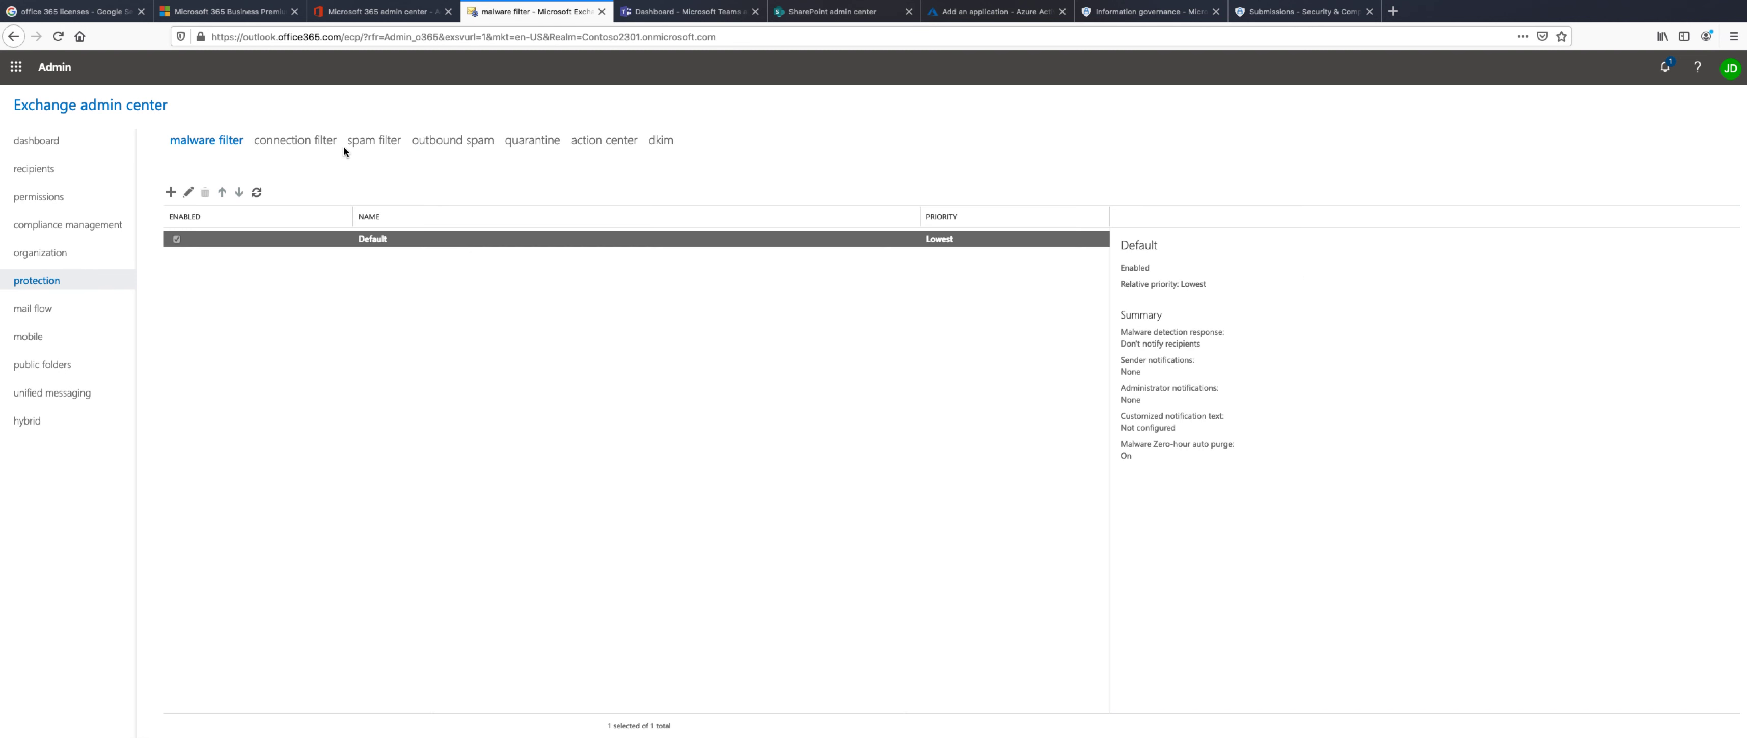
left_click(189, 194)
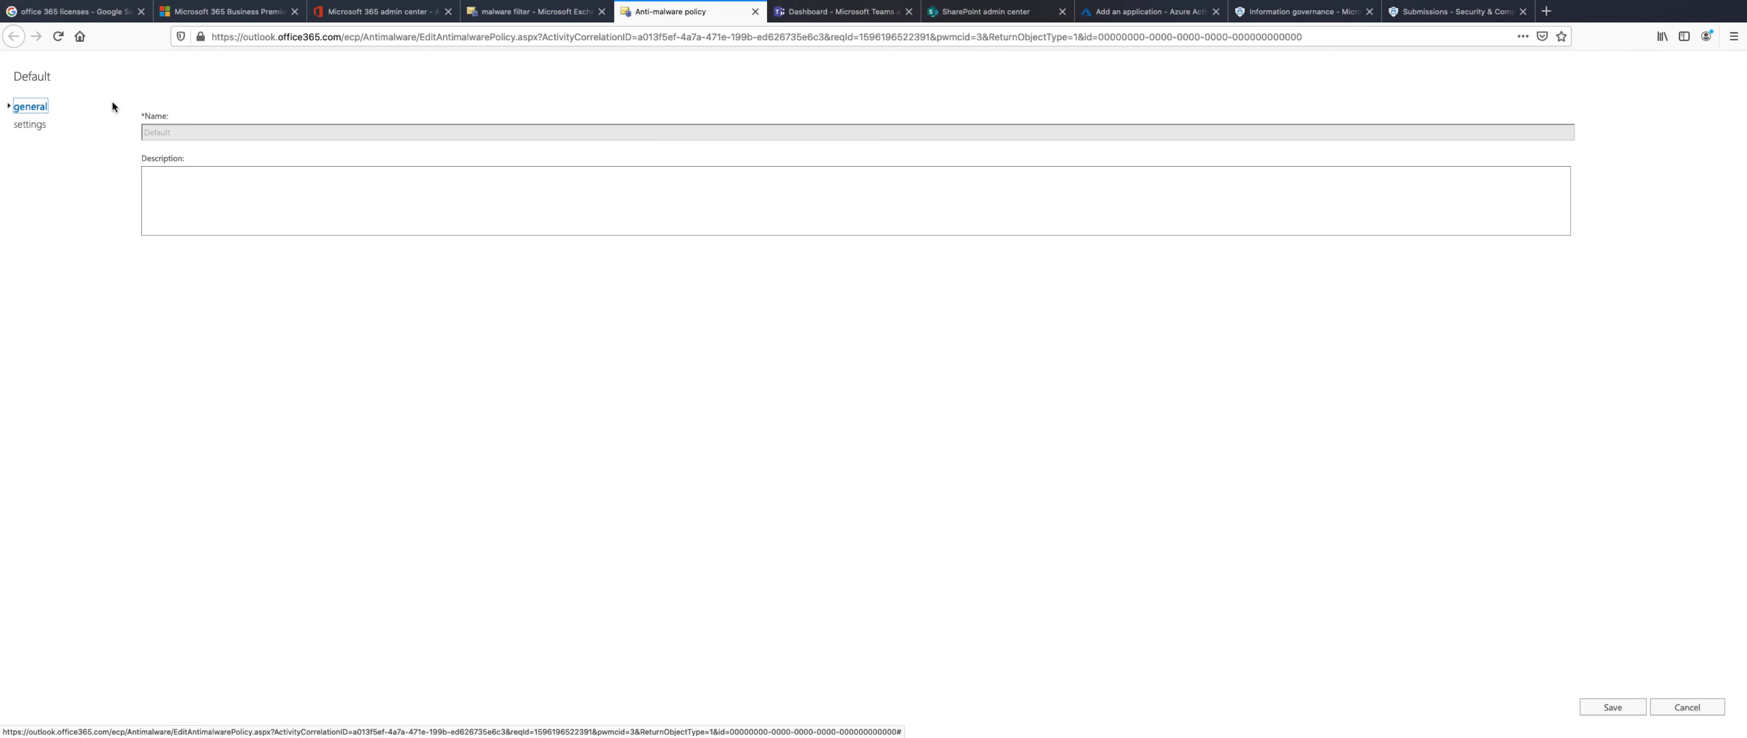
left_click(29, 125)
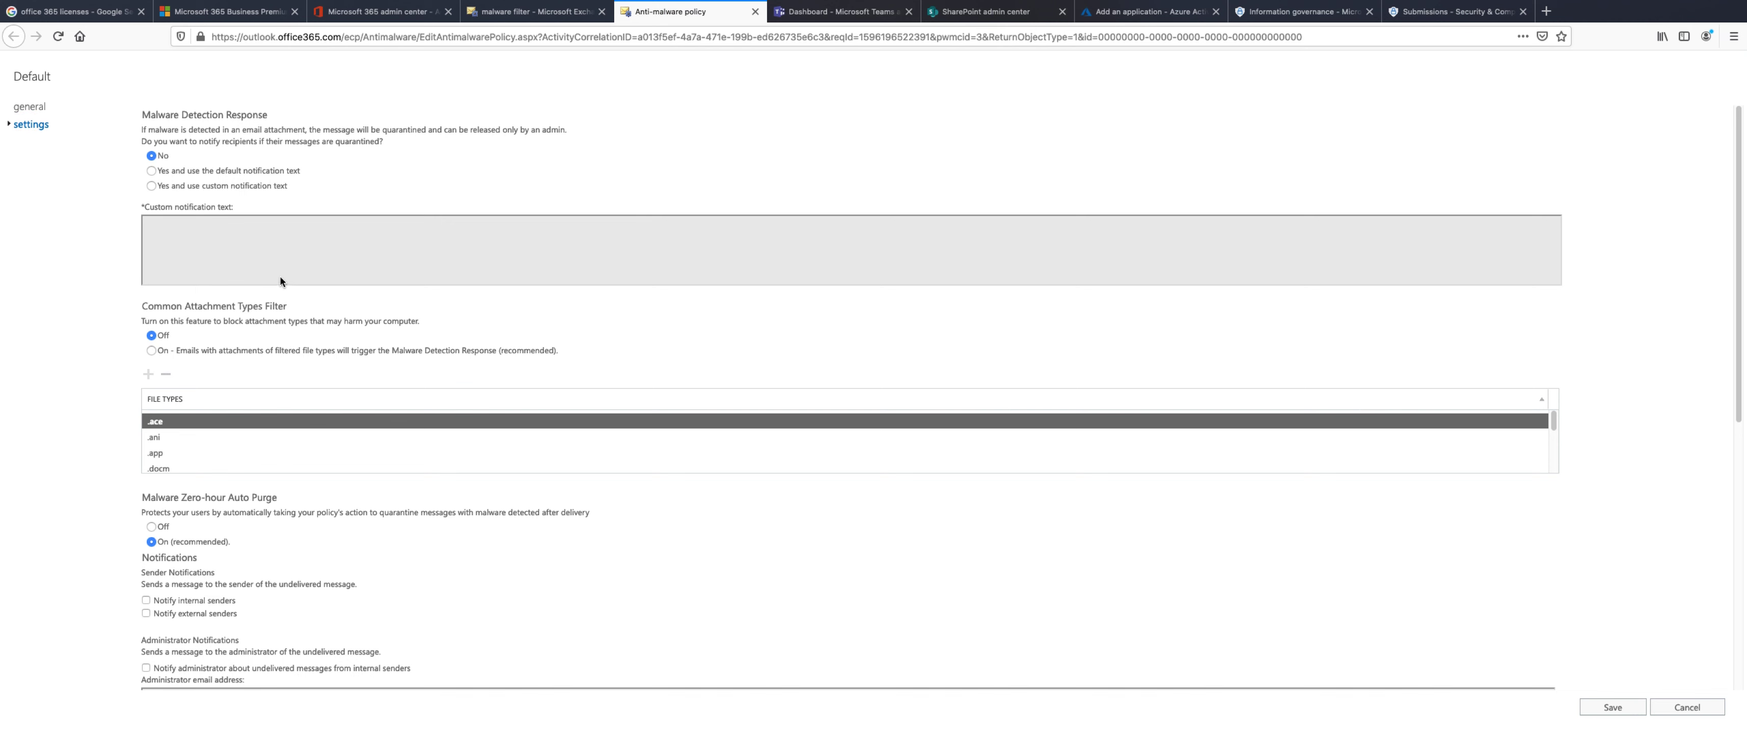
scroll(241, 287, "down", 2)
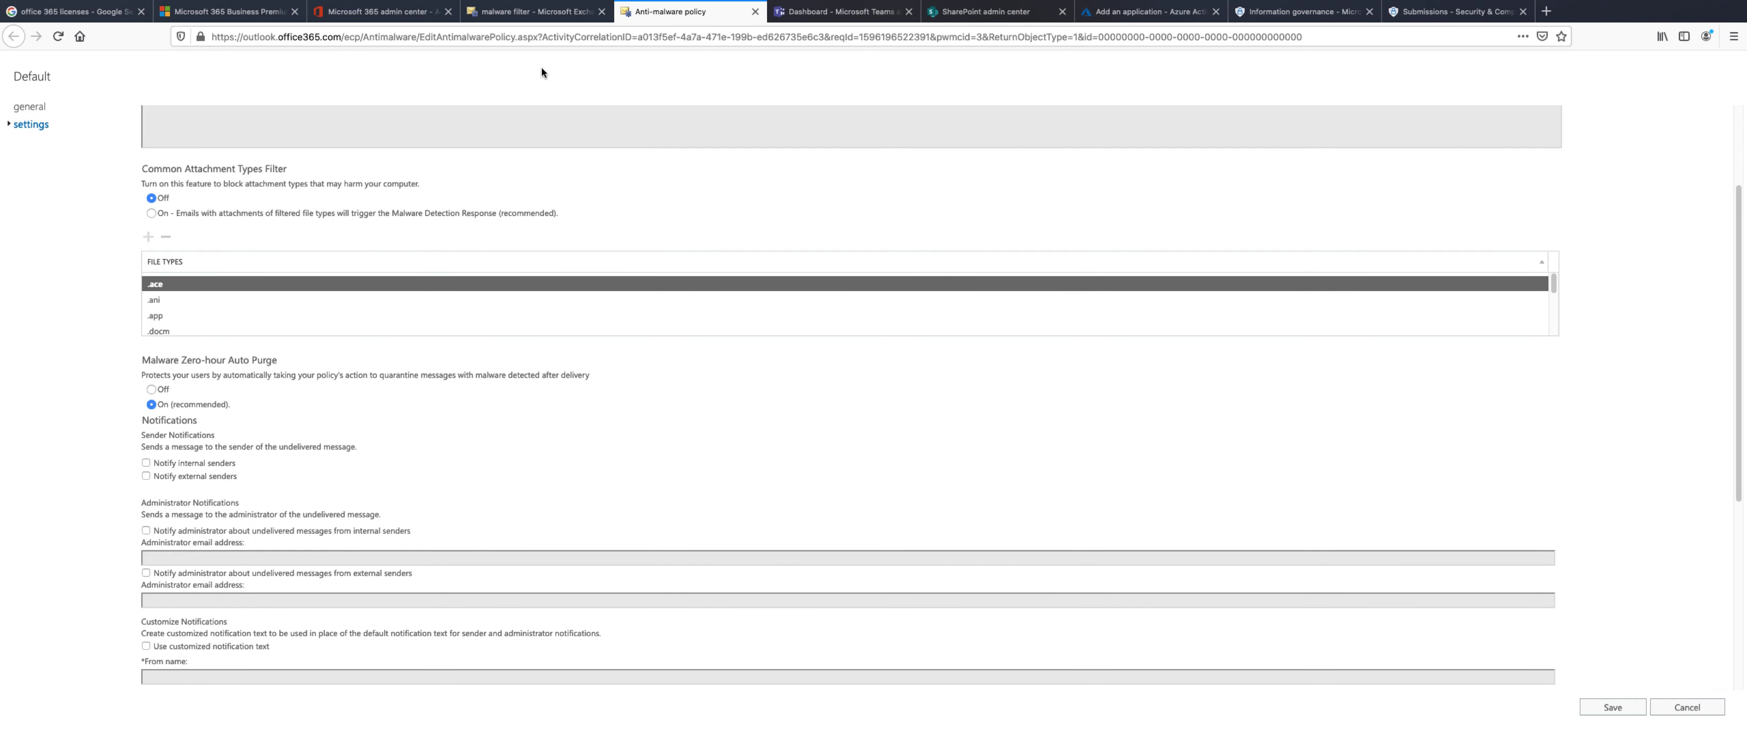
scroll(417, 411, "down", 5)
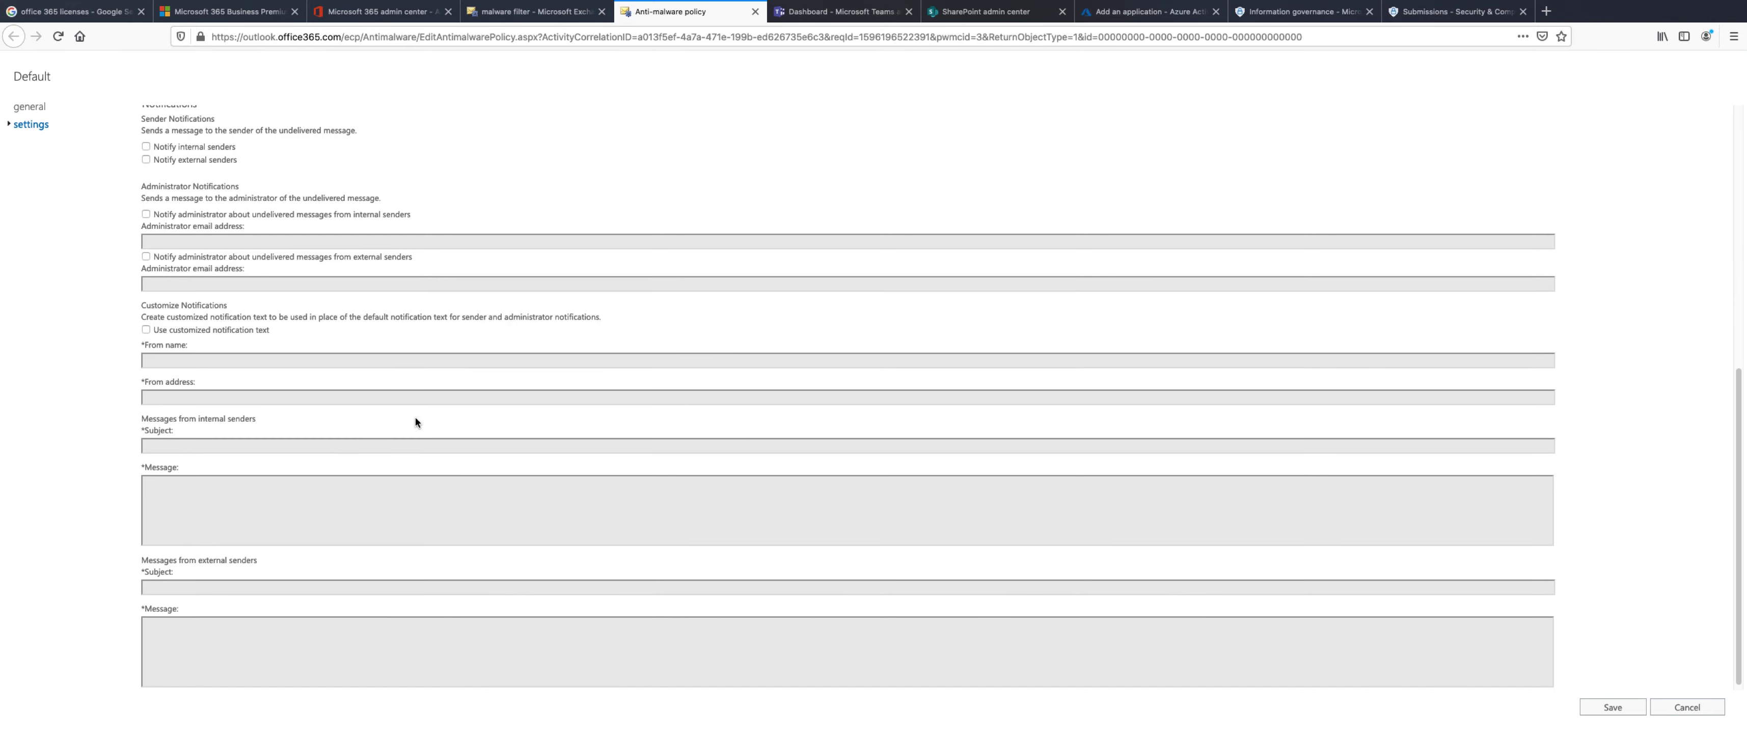
scroll(415, 420, "up", 5)
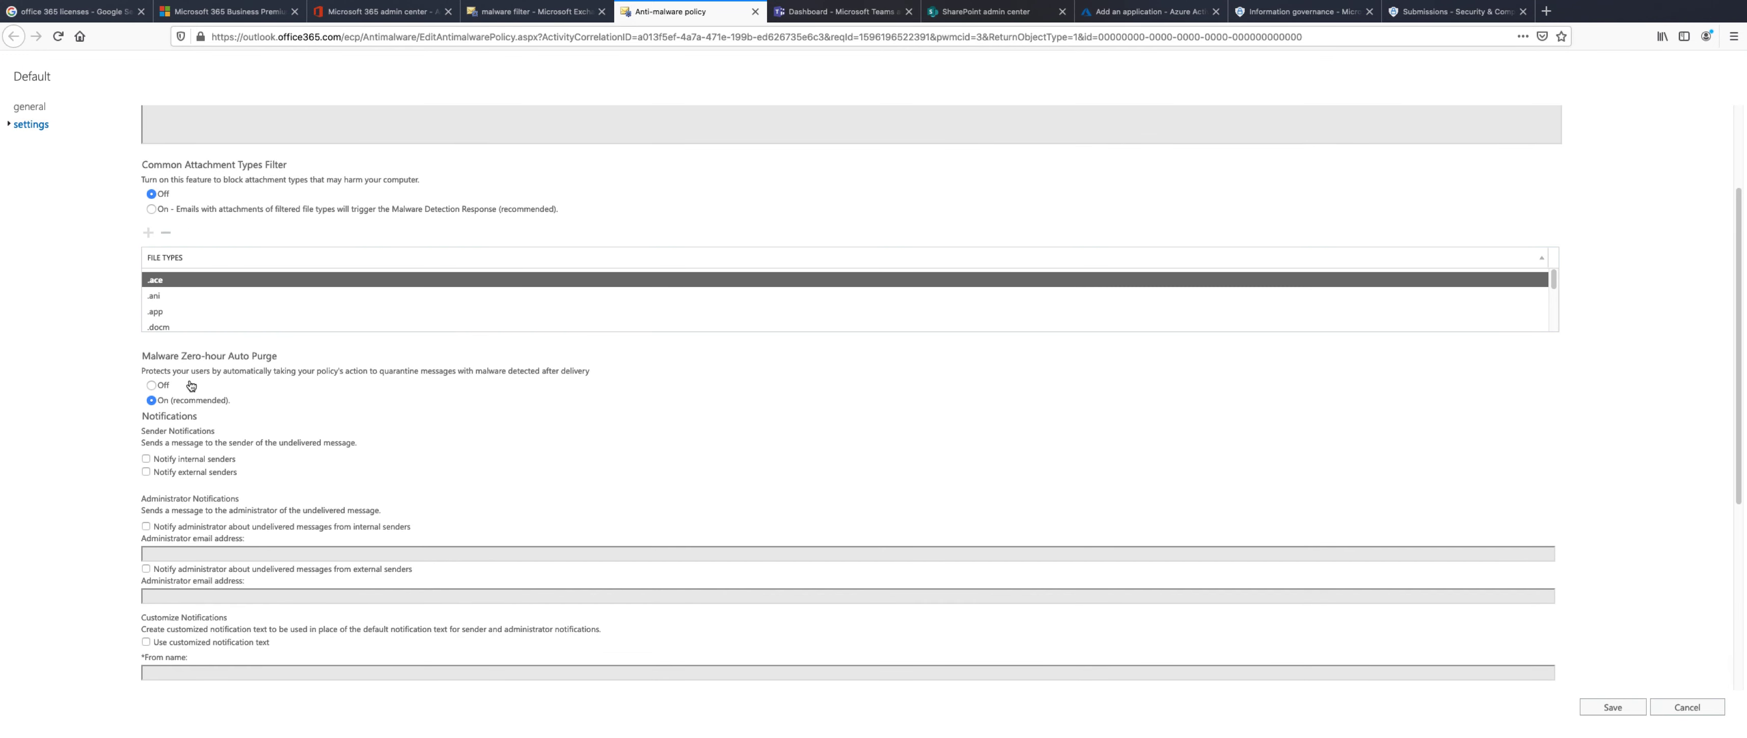
mouse_move(507, 39)
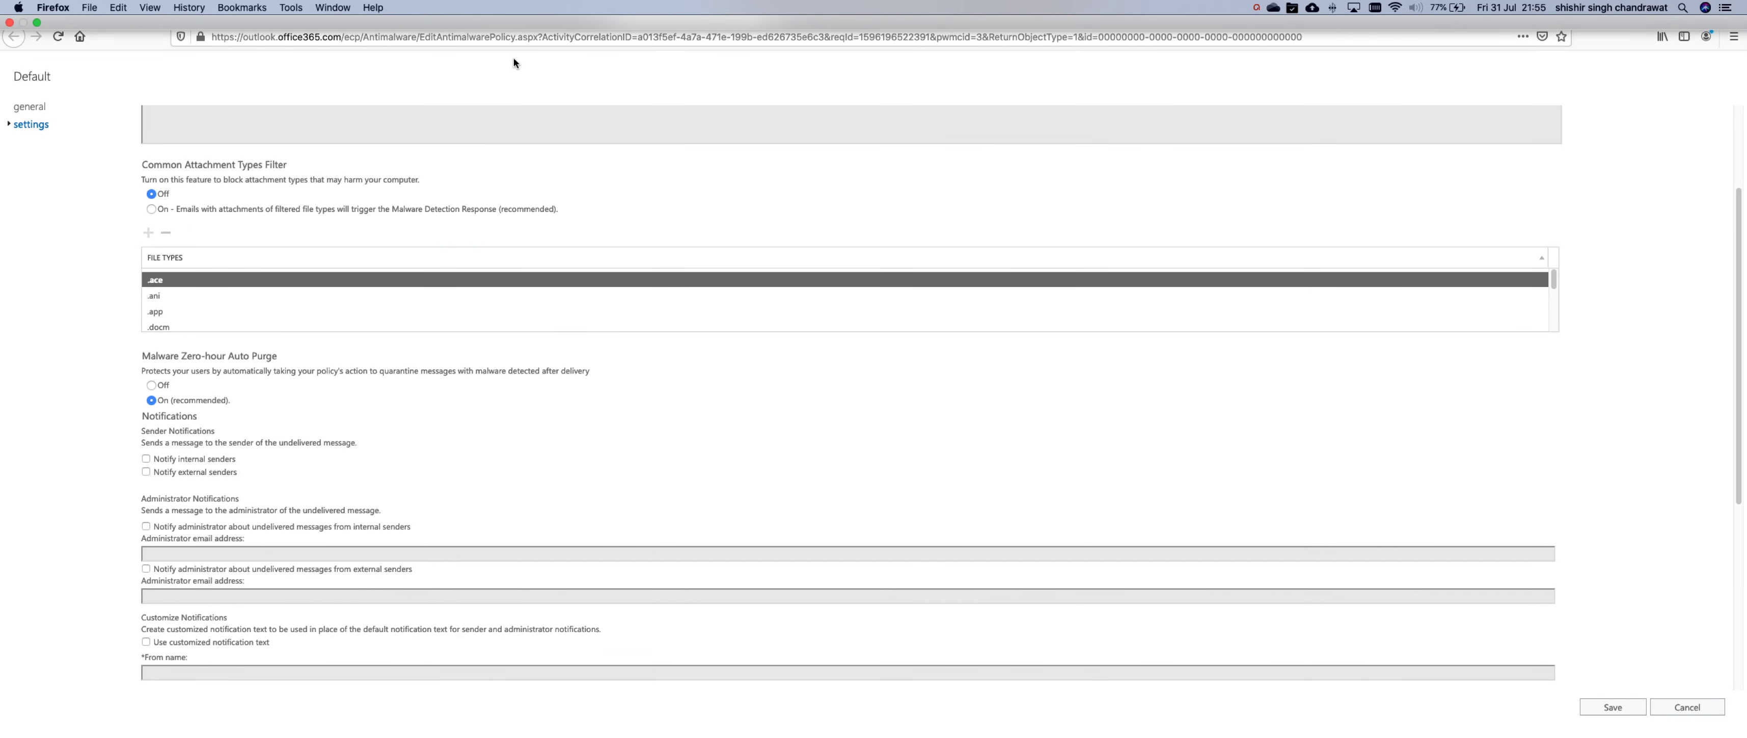
left_click(536, 13)
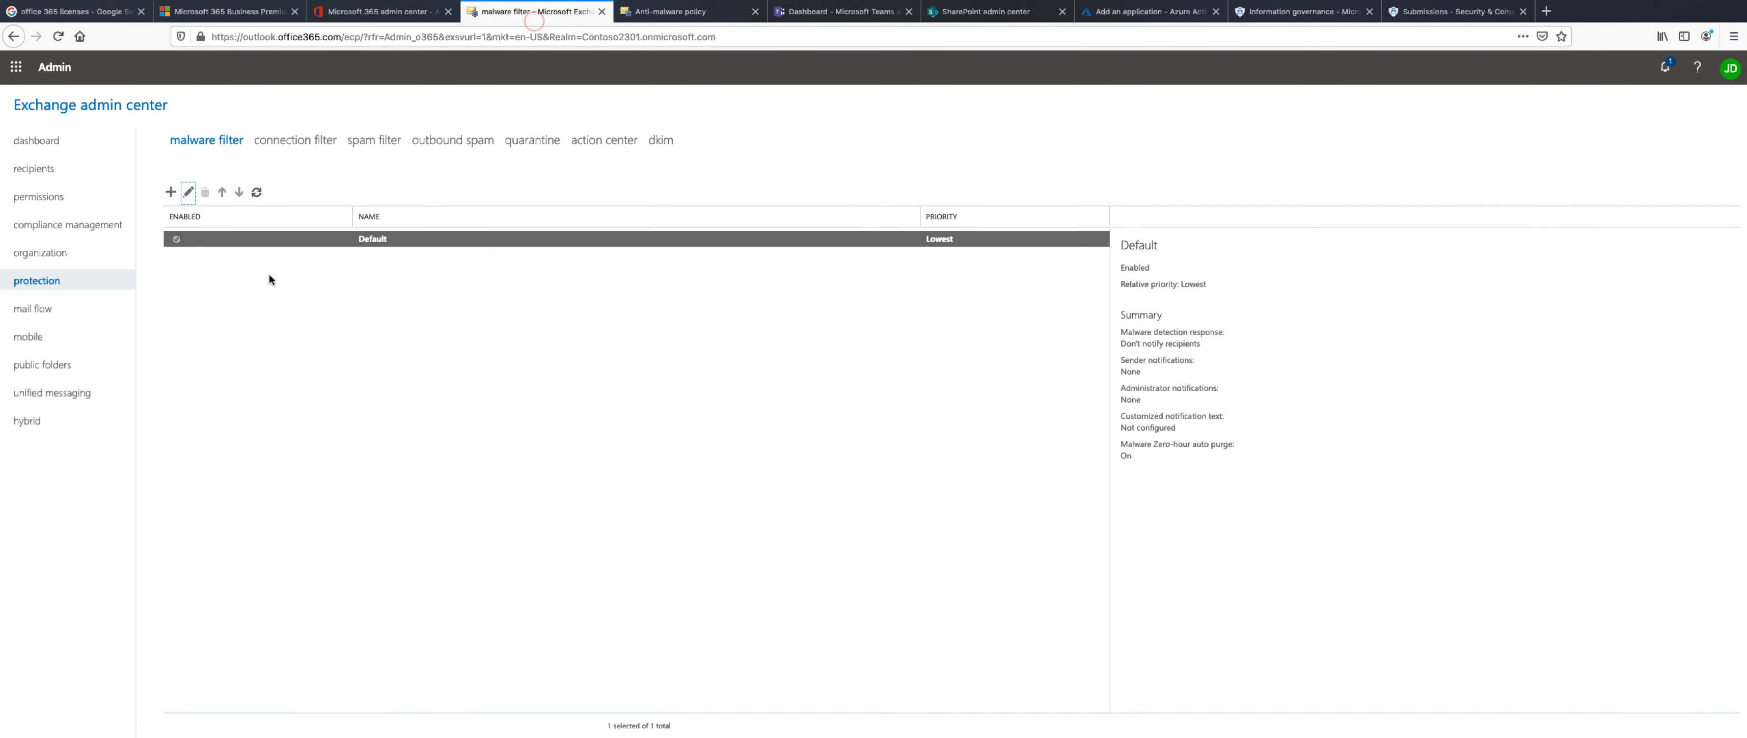
Confirm the Default connection filter's IP allow and block lists are empty, then move to spam filter.
left_click(307, 142)
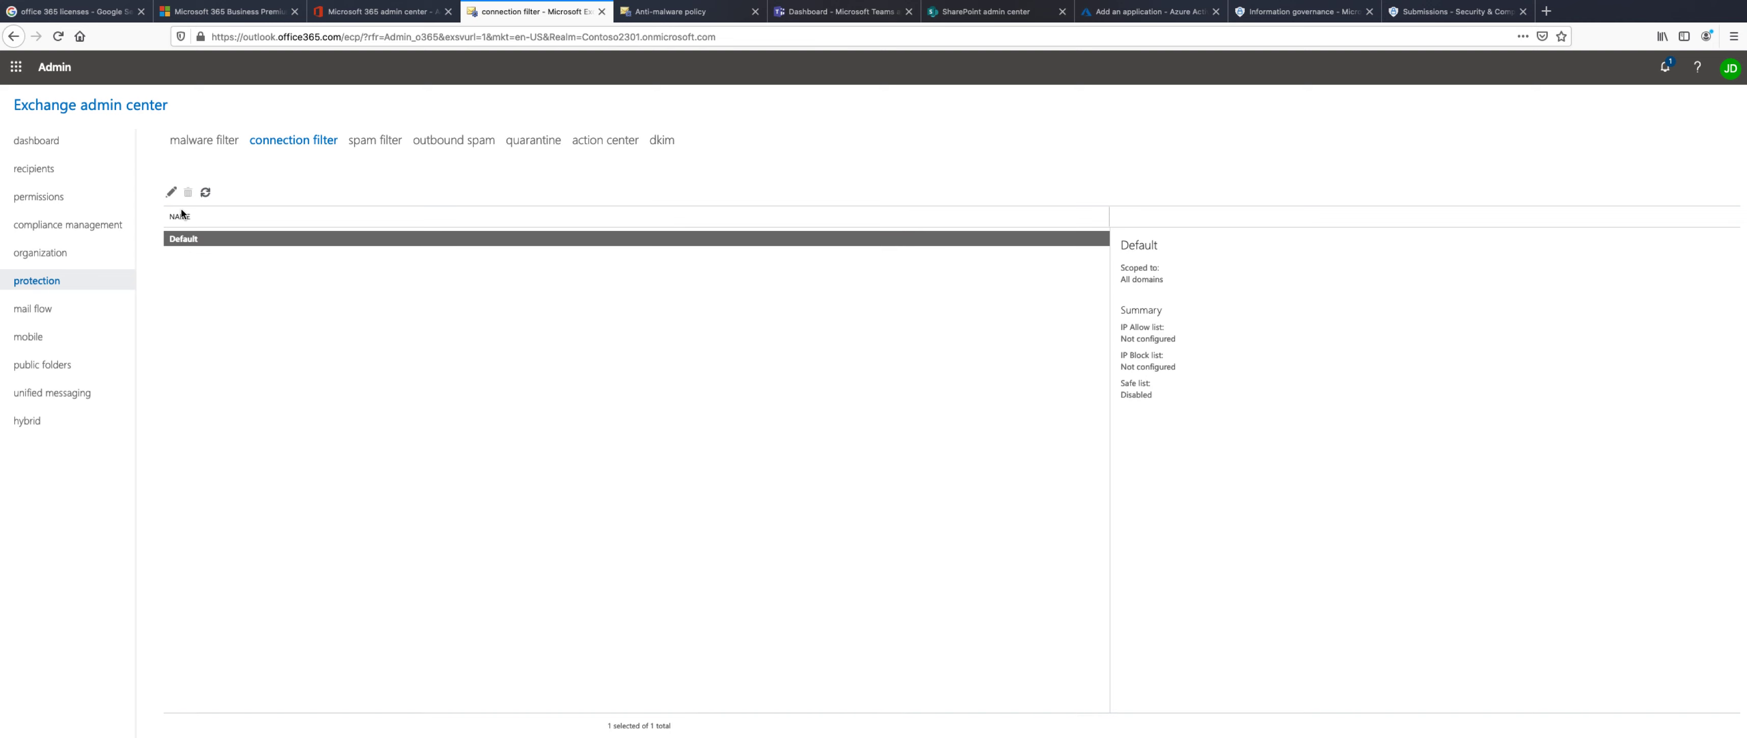
left_click(171, 193)
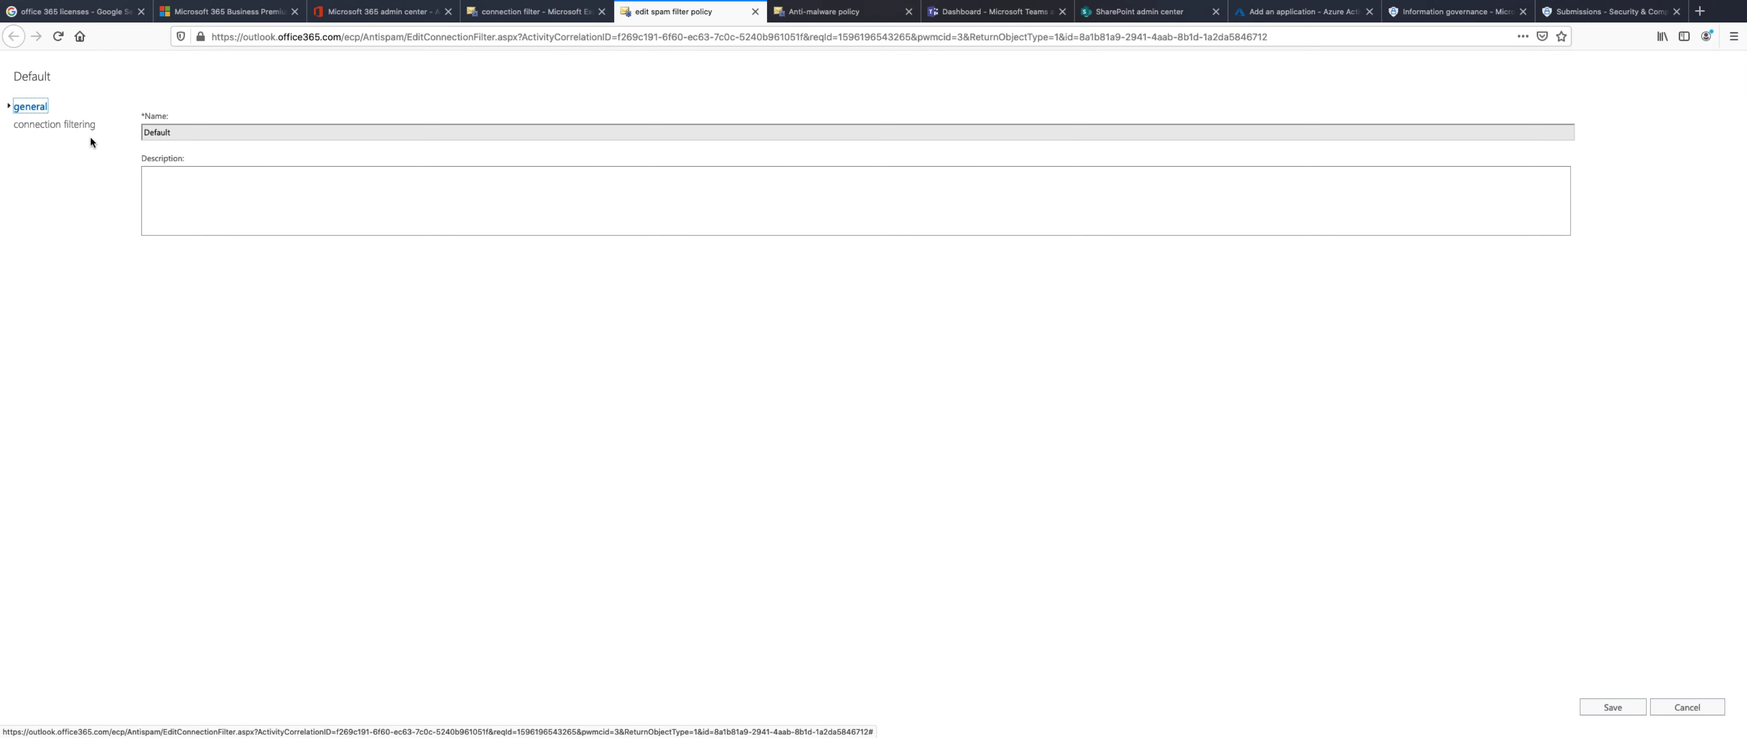
left_click(82, 123)
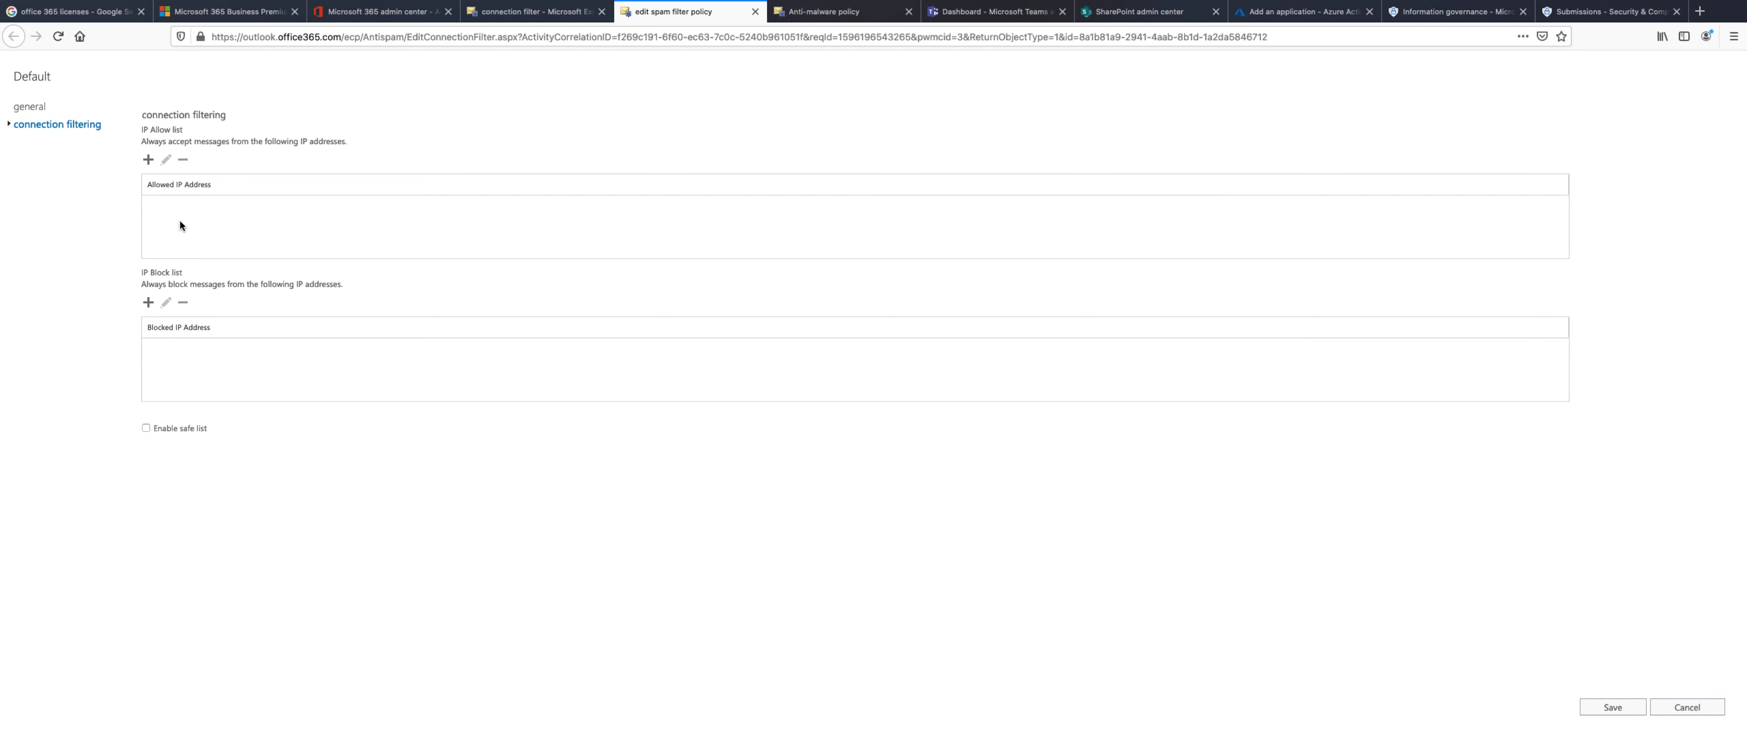
left_click(513, 11)
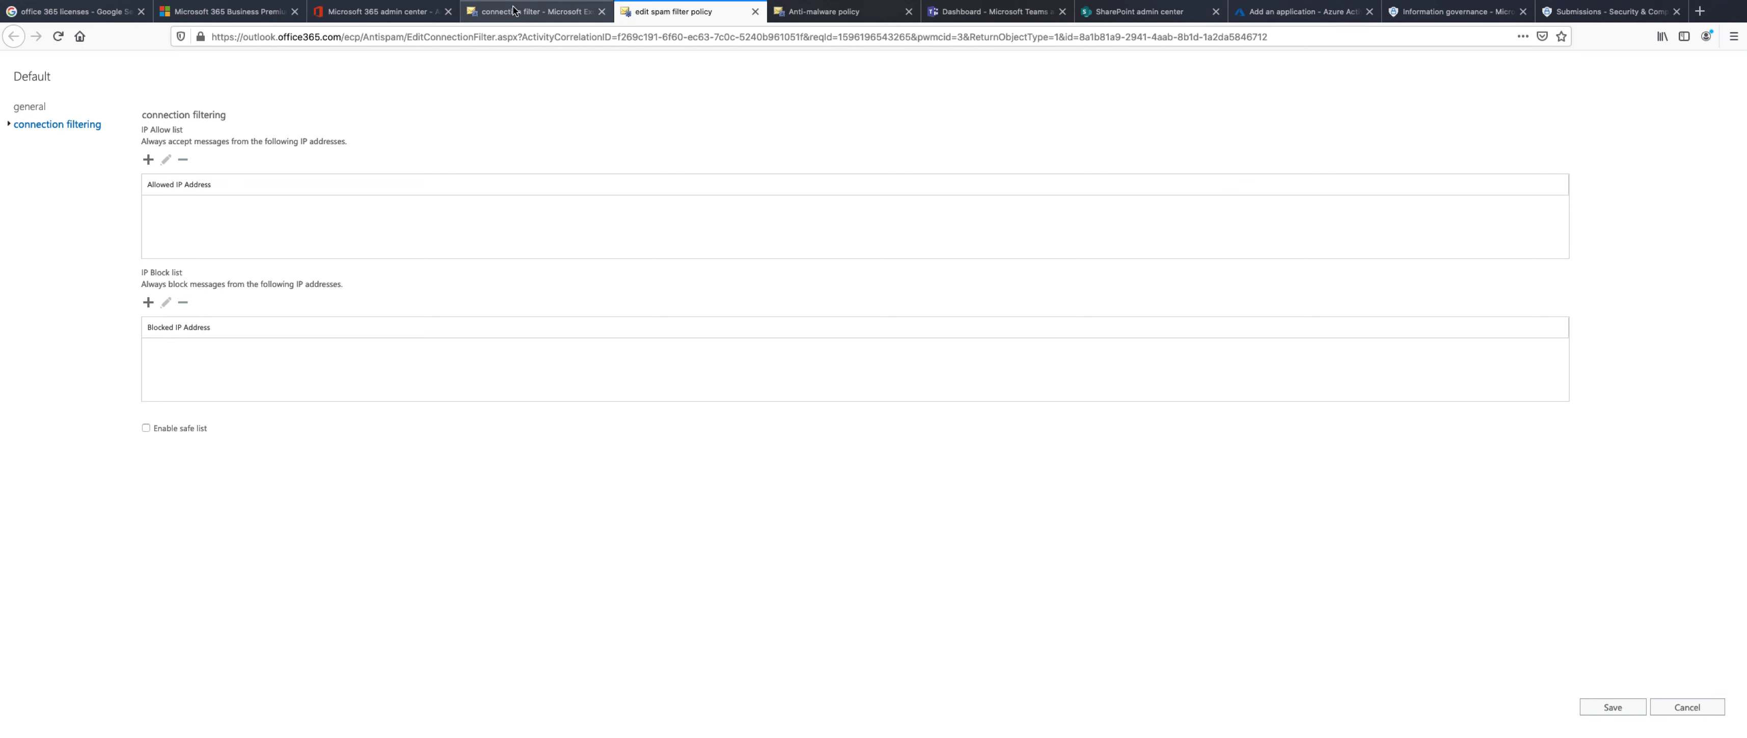
left_click(381, 141)
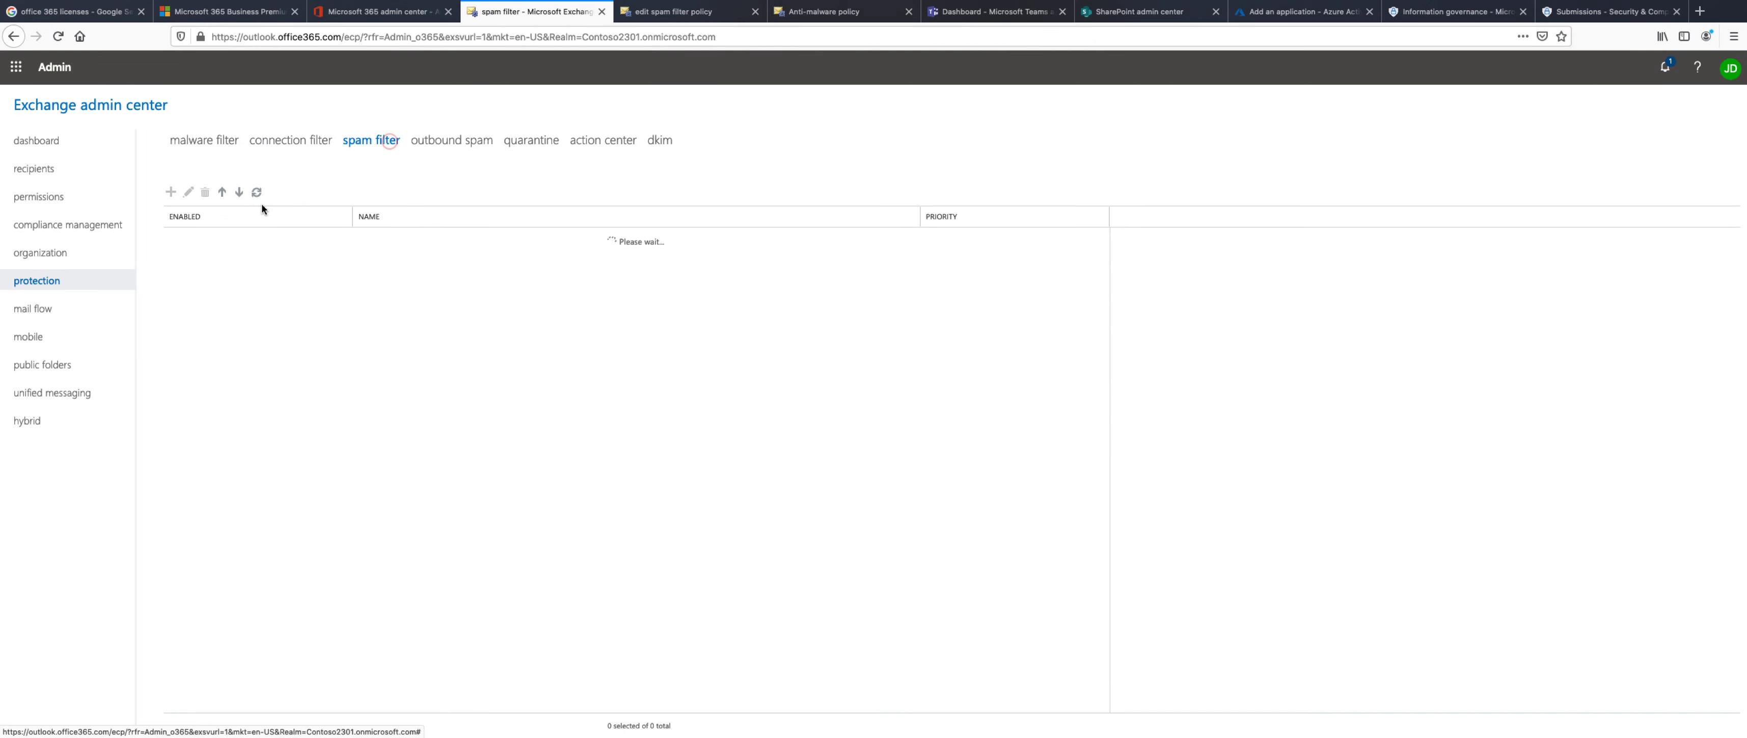
In the Default spam filter policy, check spam still goes to Junk Email and the sender/domain block lists are empty.
left_click(187, 193)
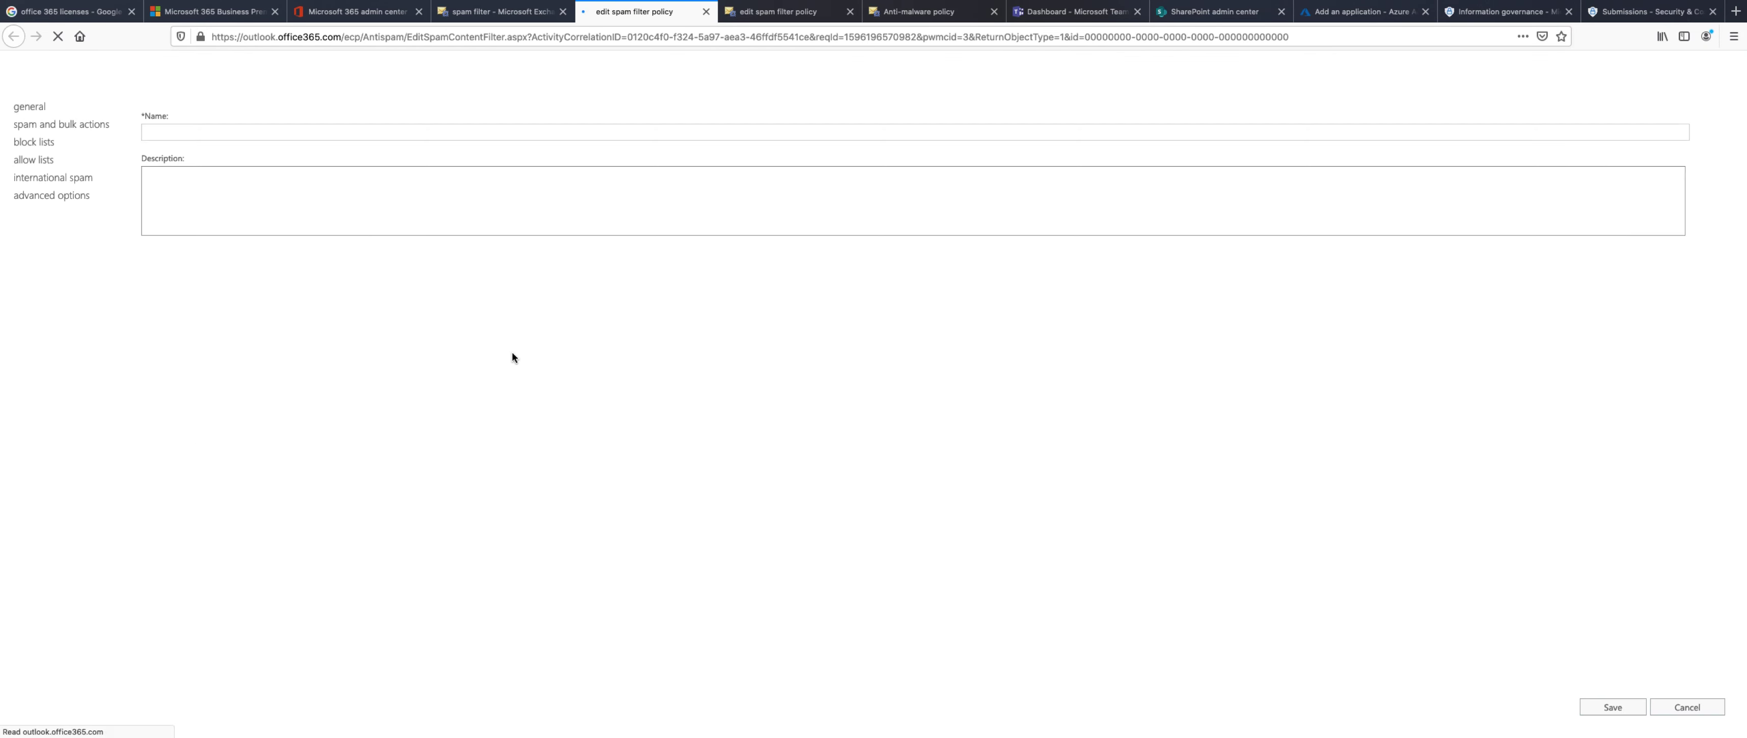
left_click(105, 129)
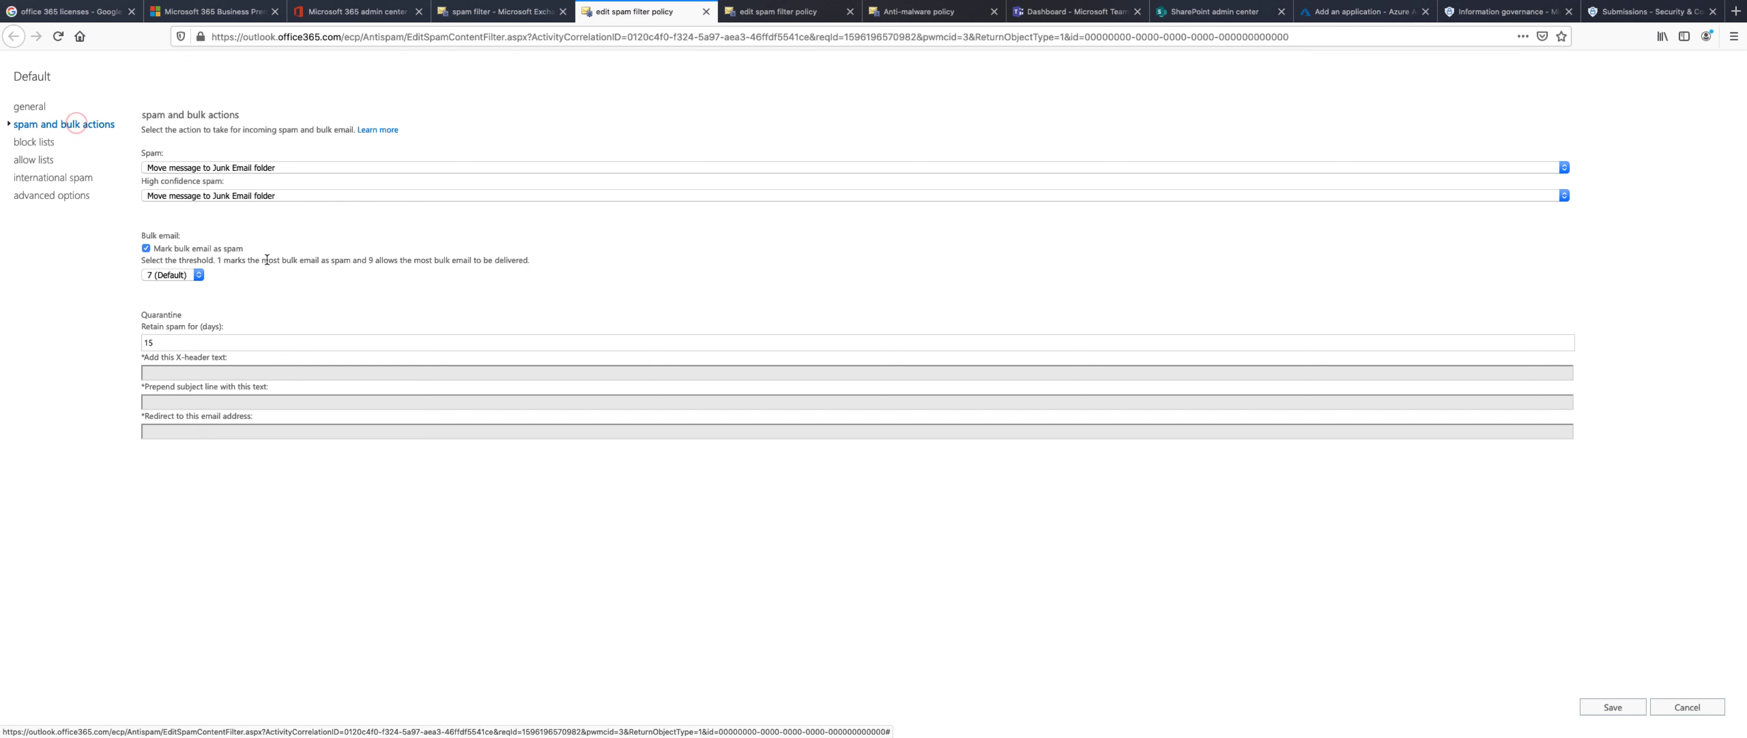
left_click(221, 168)
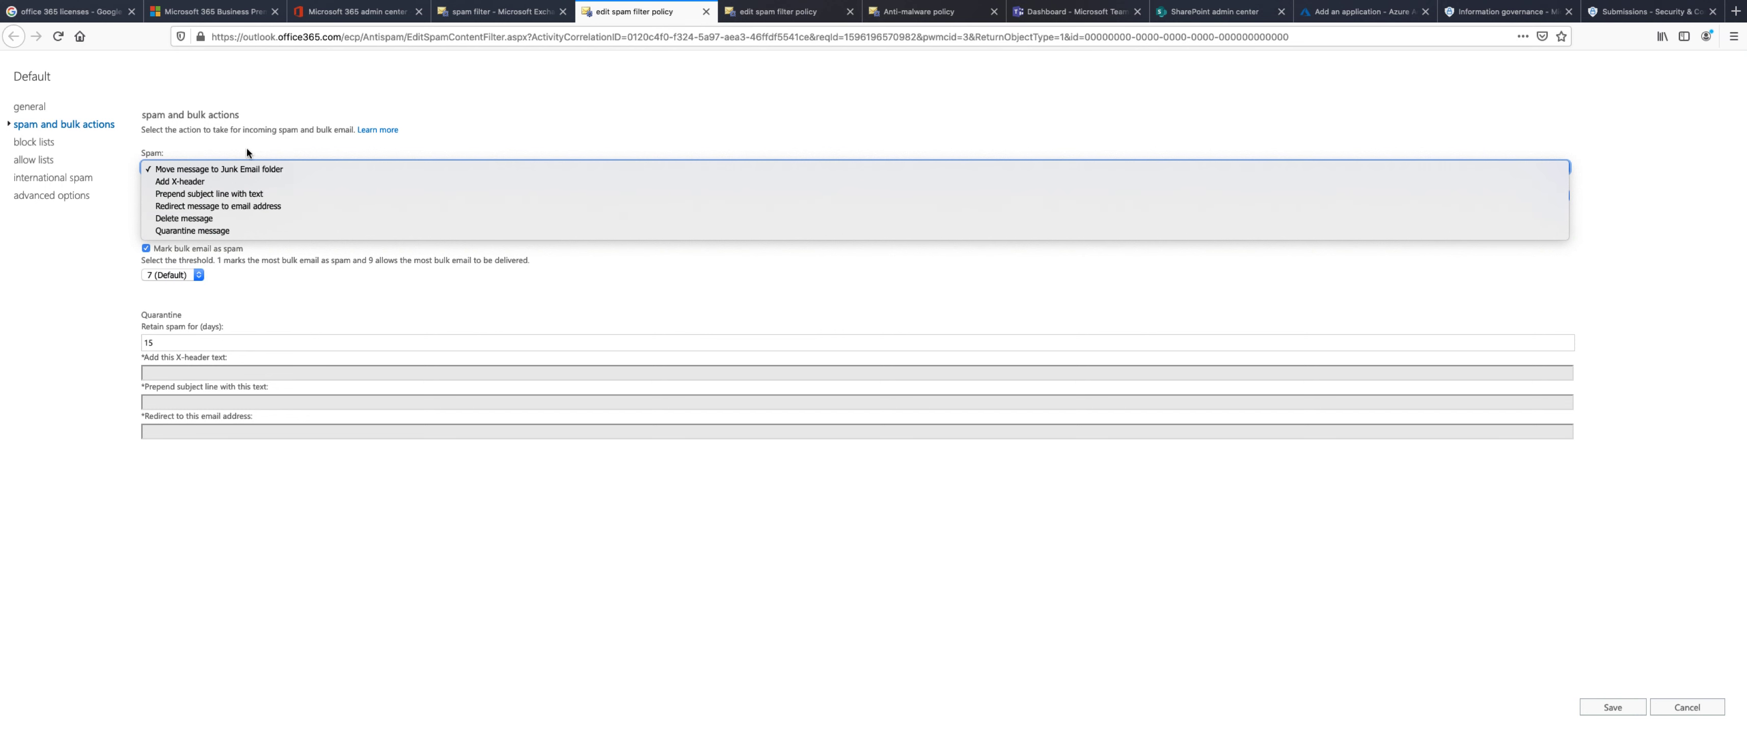
left_click(284, 280)
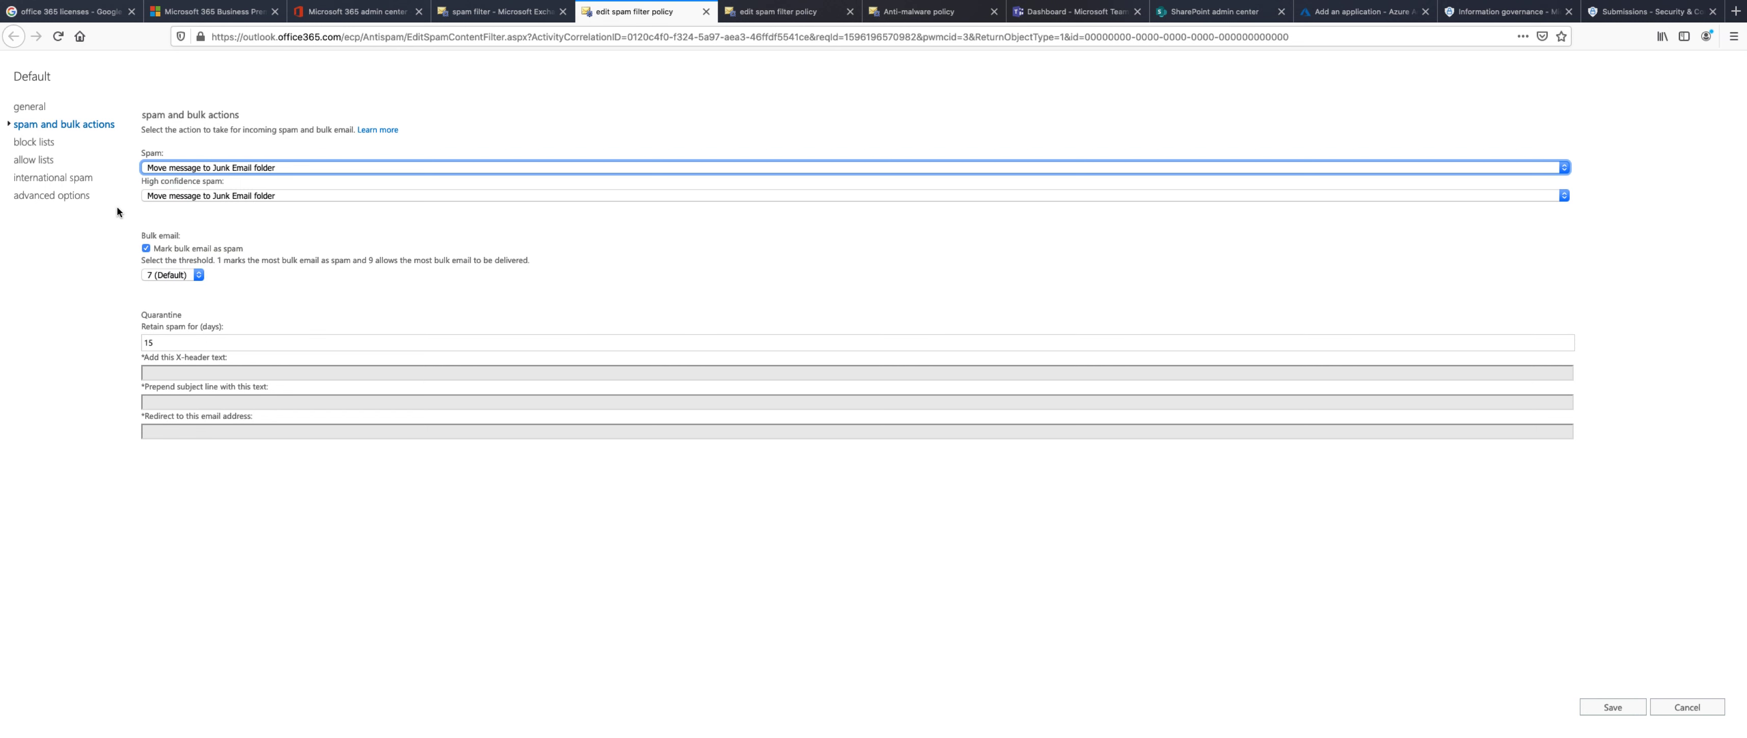
left_click(36, 144)
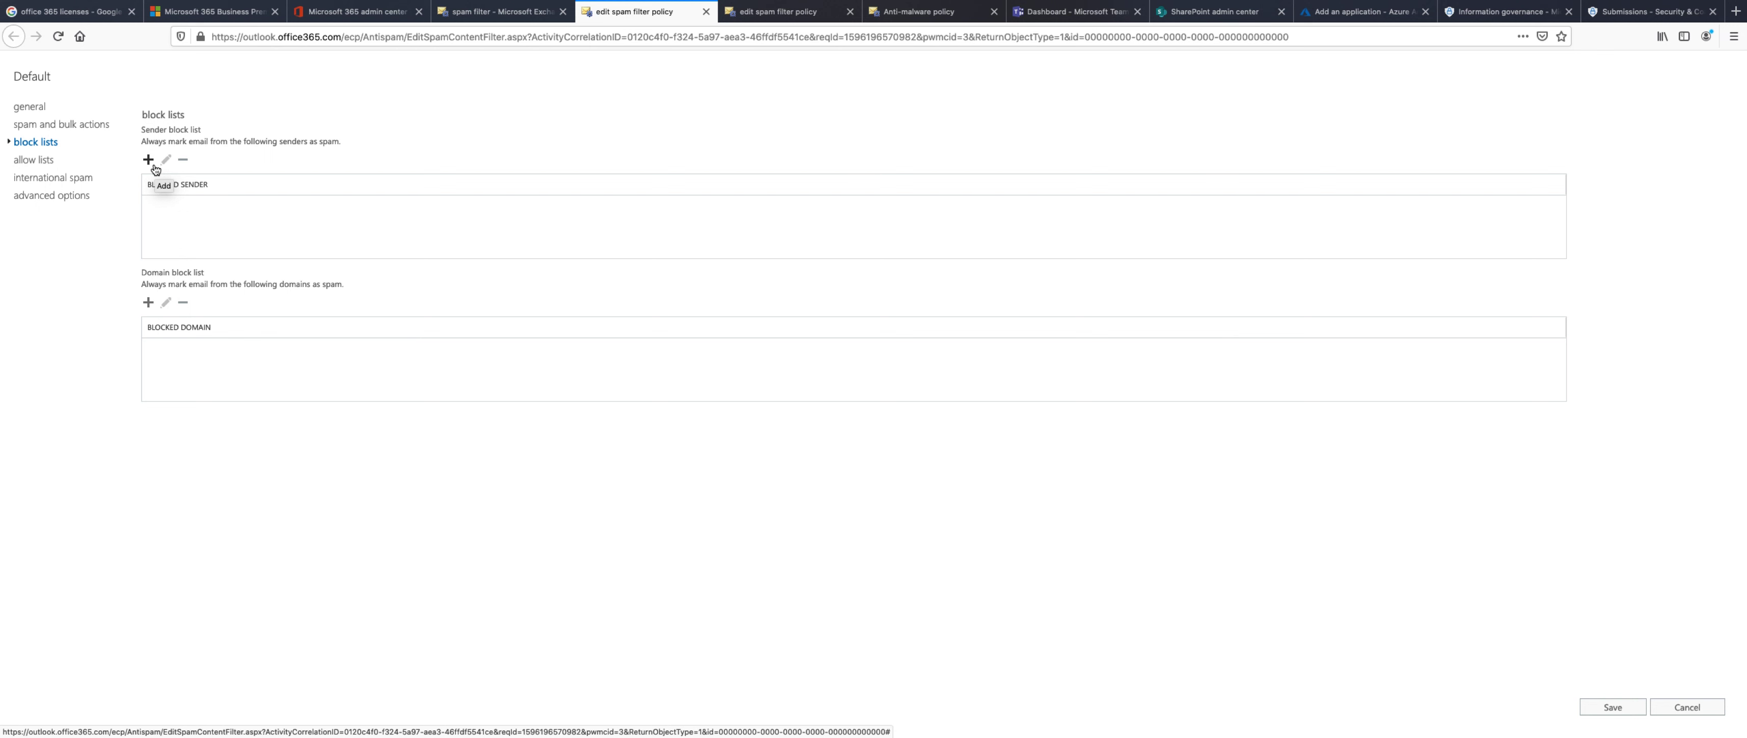
Check the allow lists, then tick international spam language filtering and list the 86 languages.
left_click(35, 160)
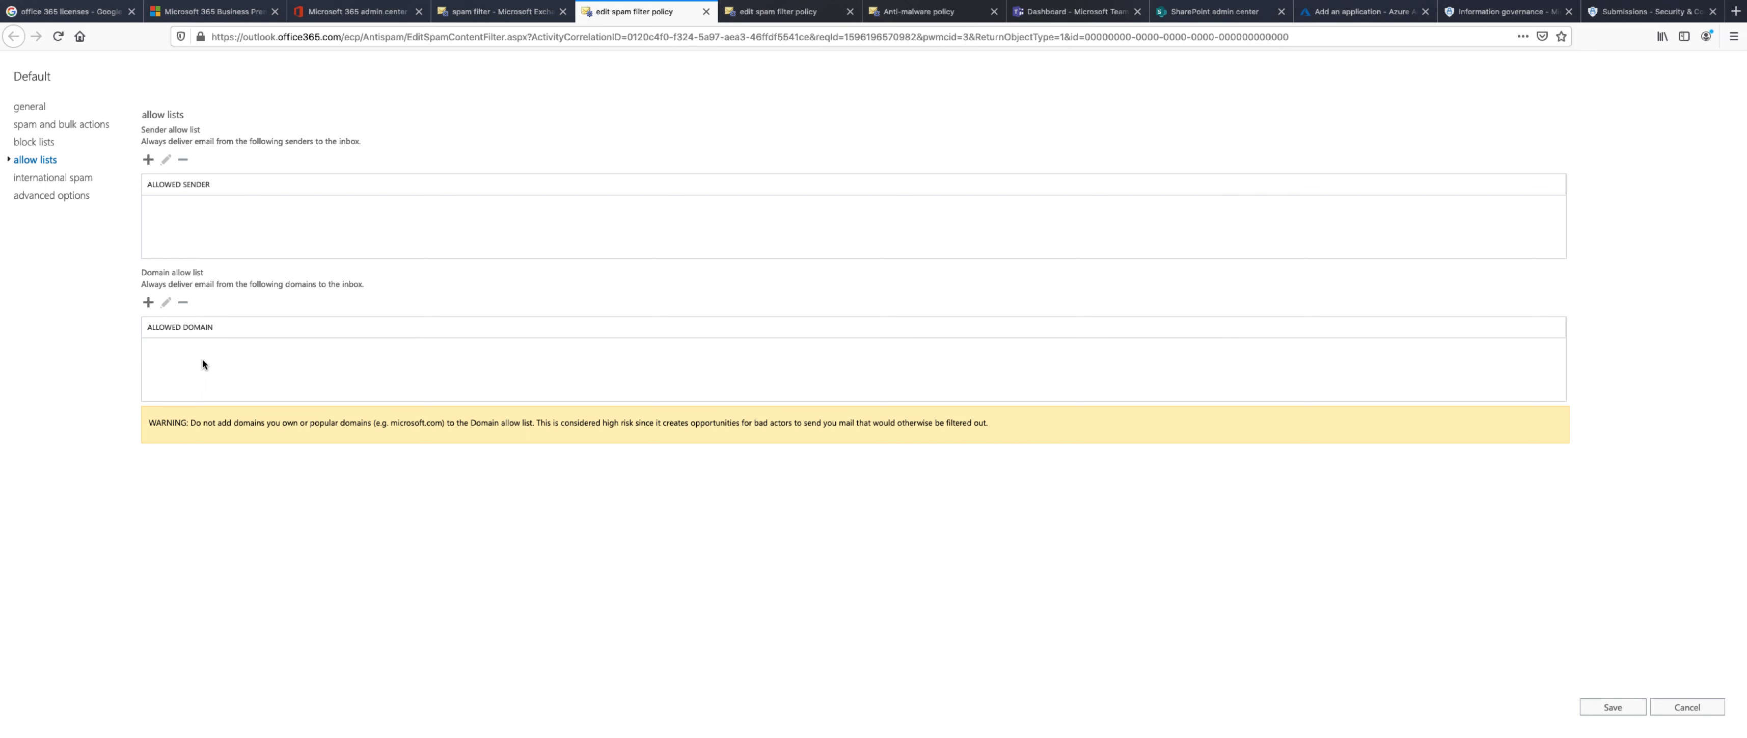
left_click(73, 179)
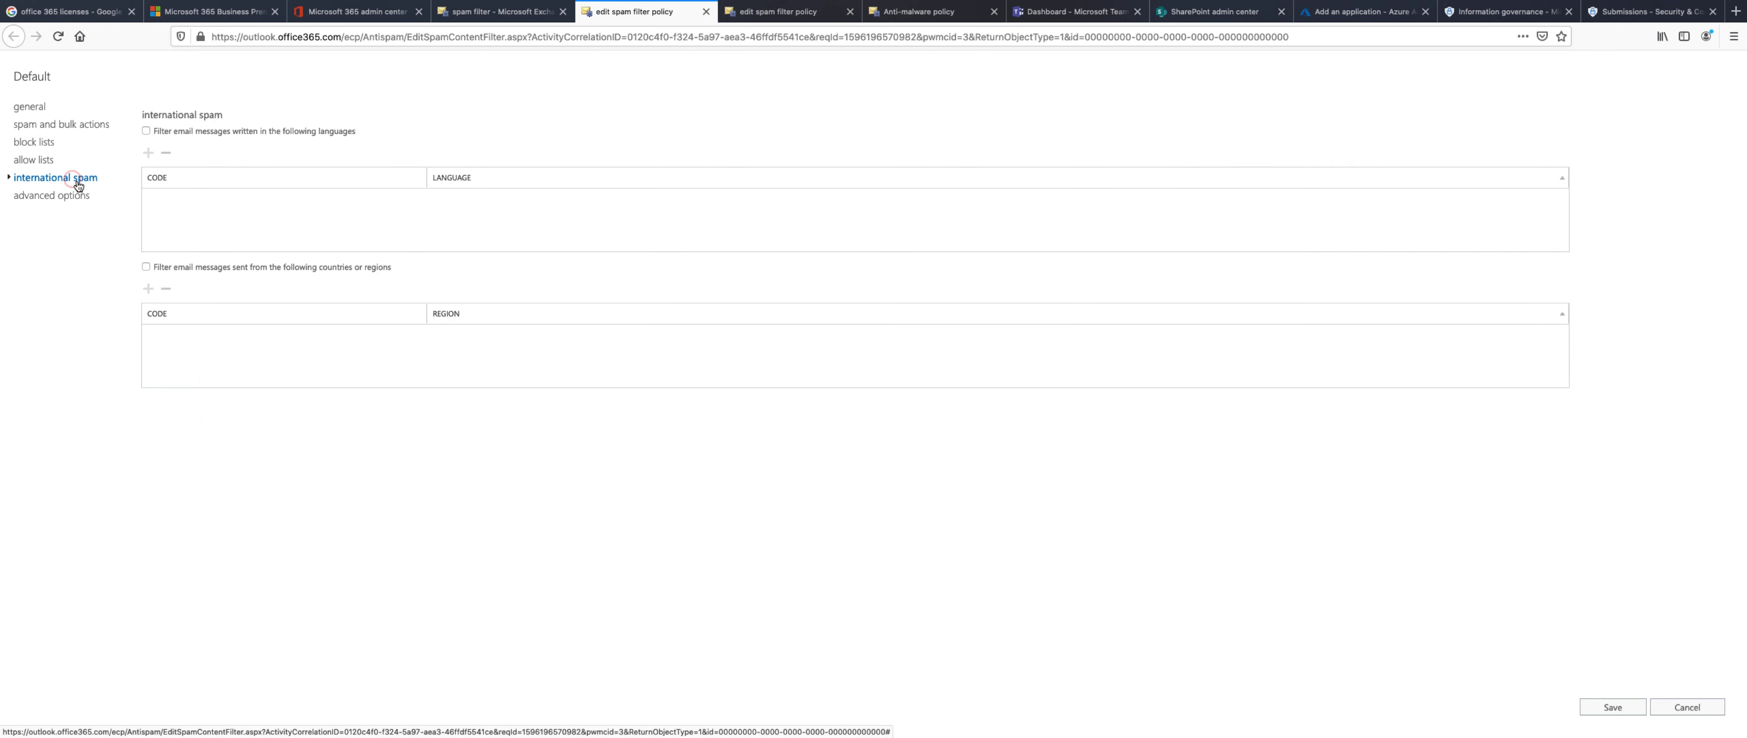
left_click(147, 131)
left_click(147, 152)
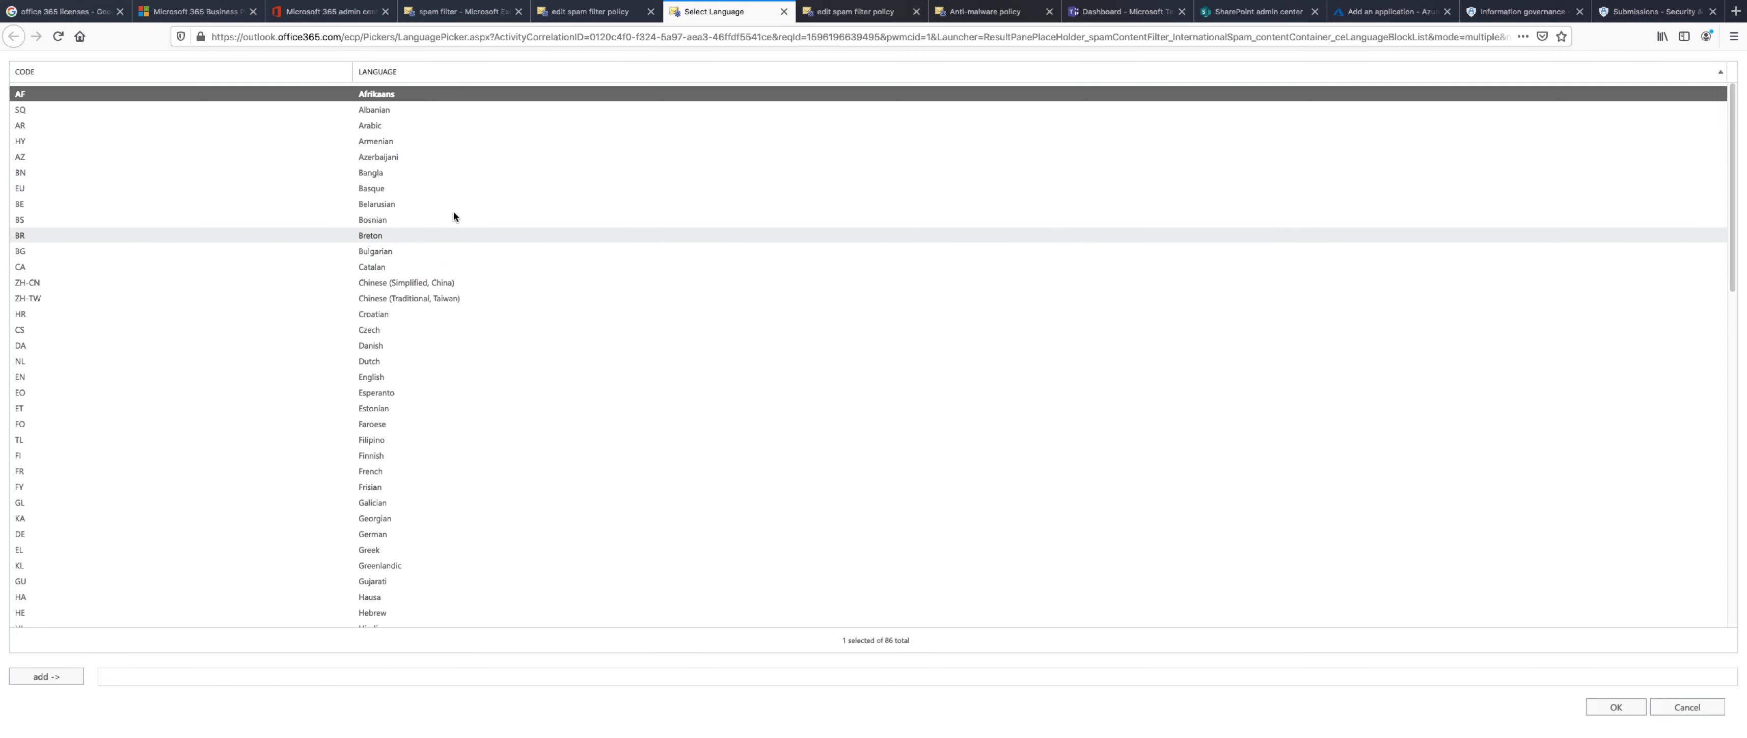
Tick the country/region filter and browse the region list without choosing any.
left_click(567, 20)
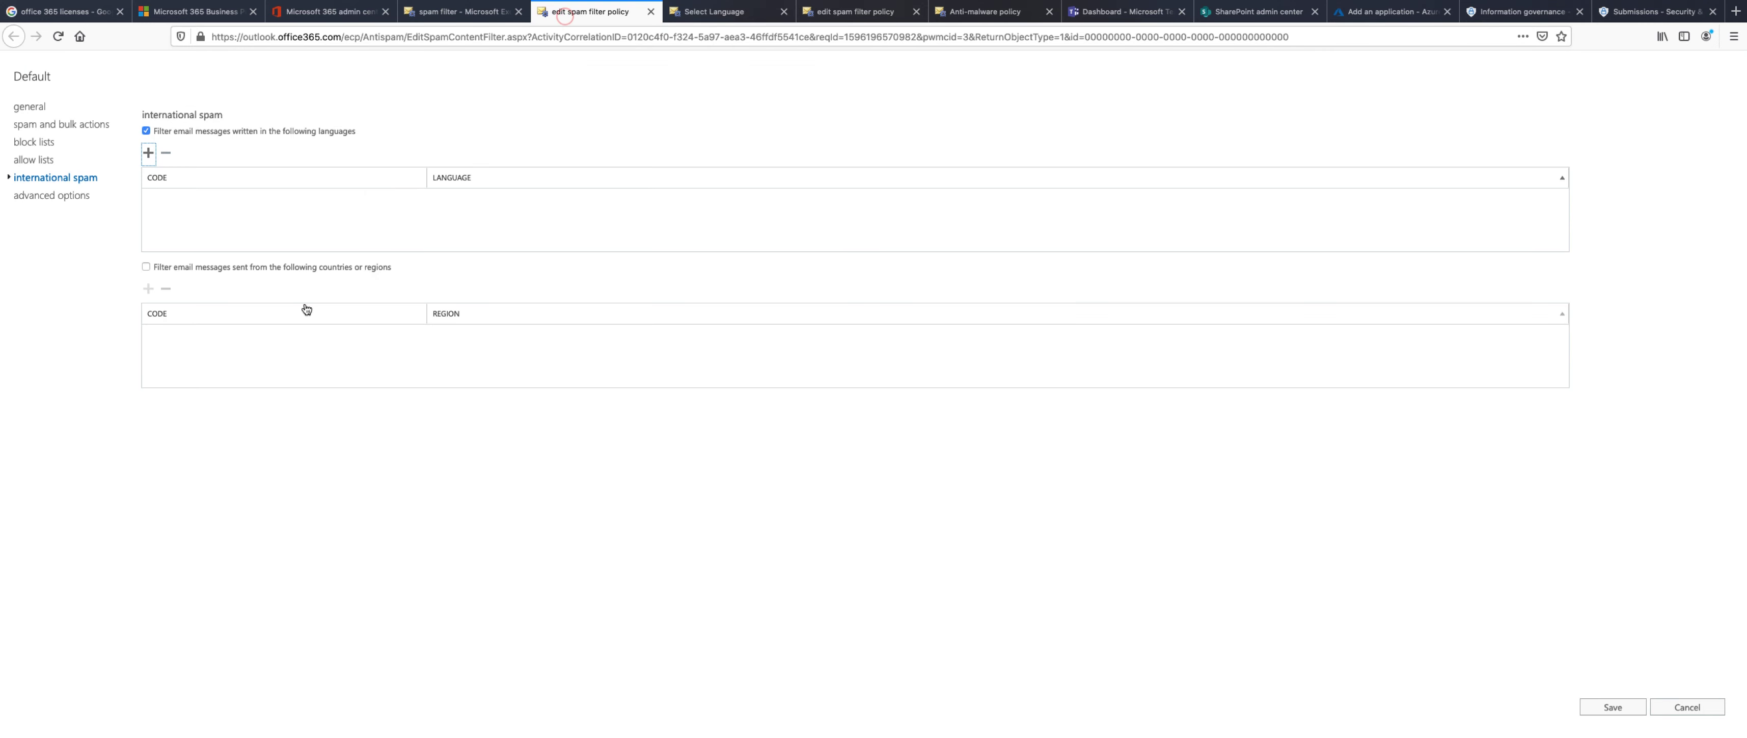
left_click(146, 266)
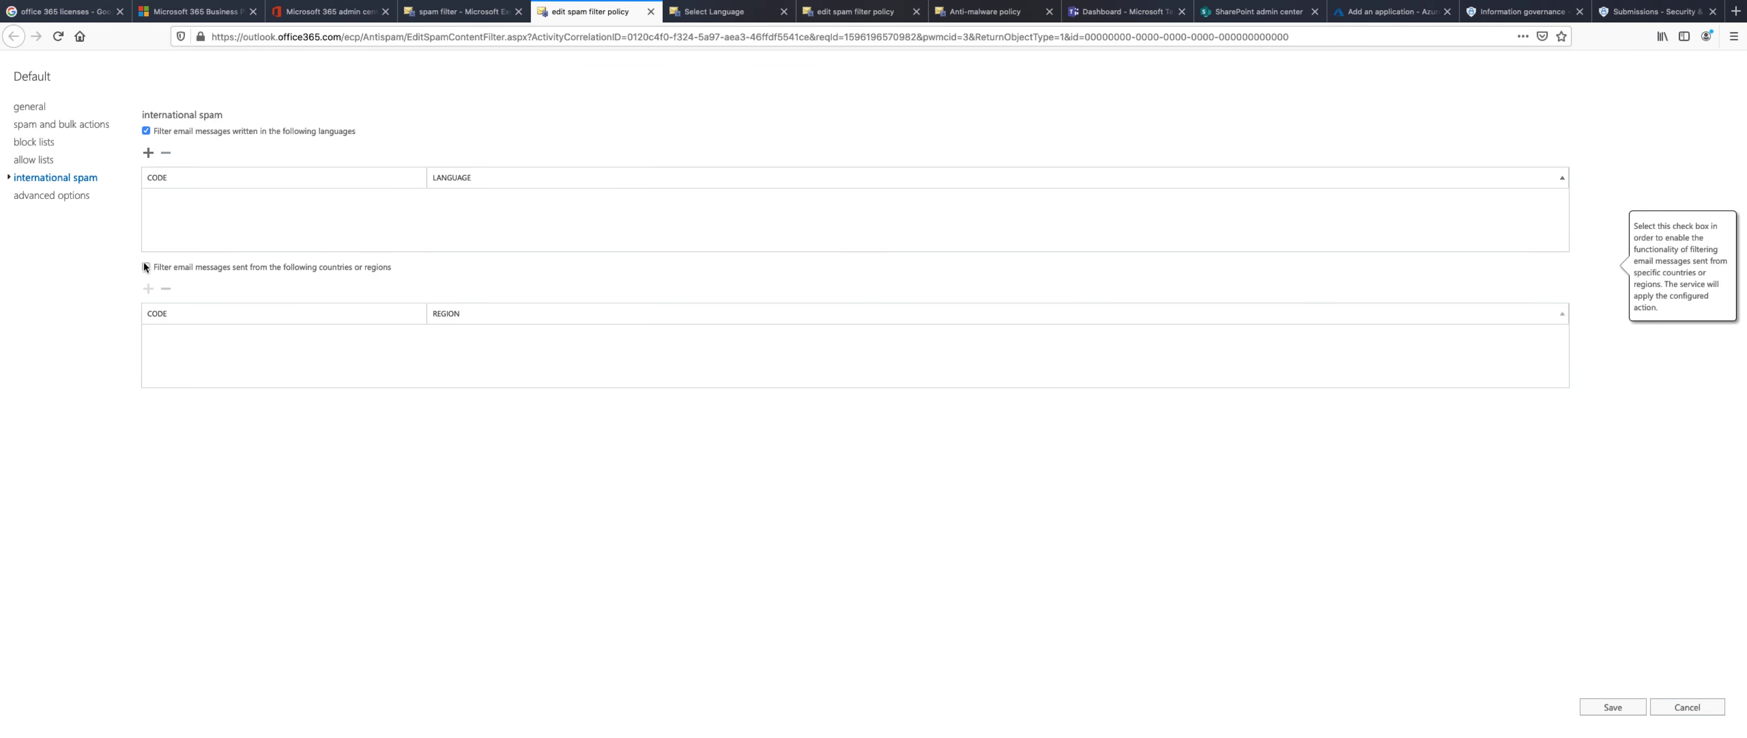
left_click(147, 288)
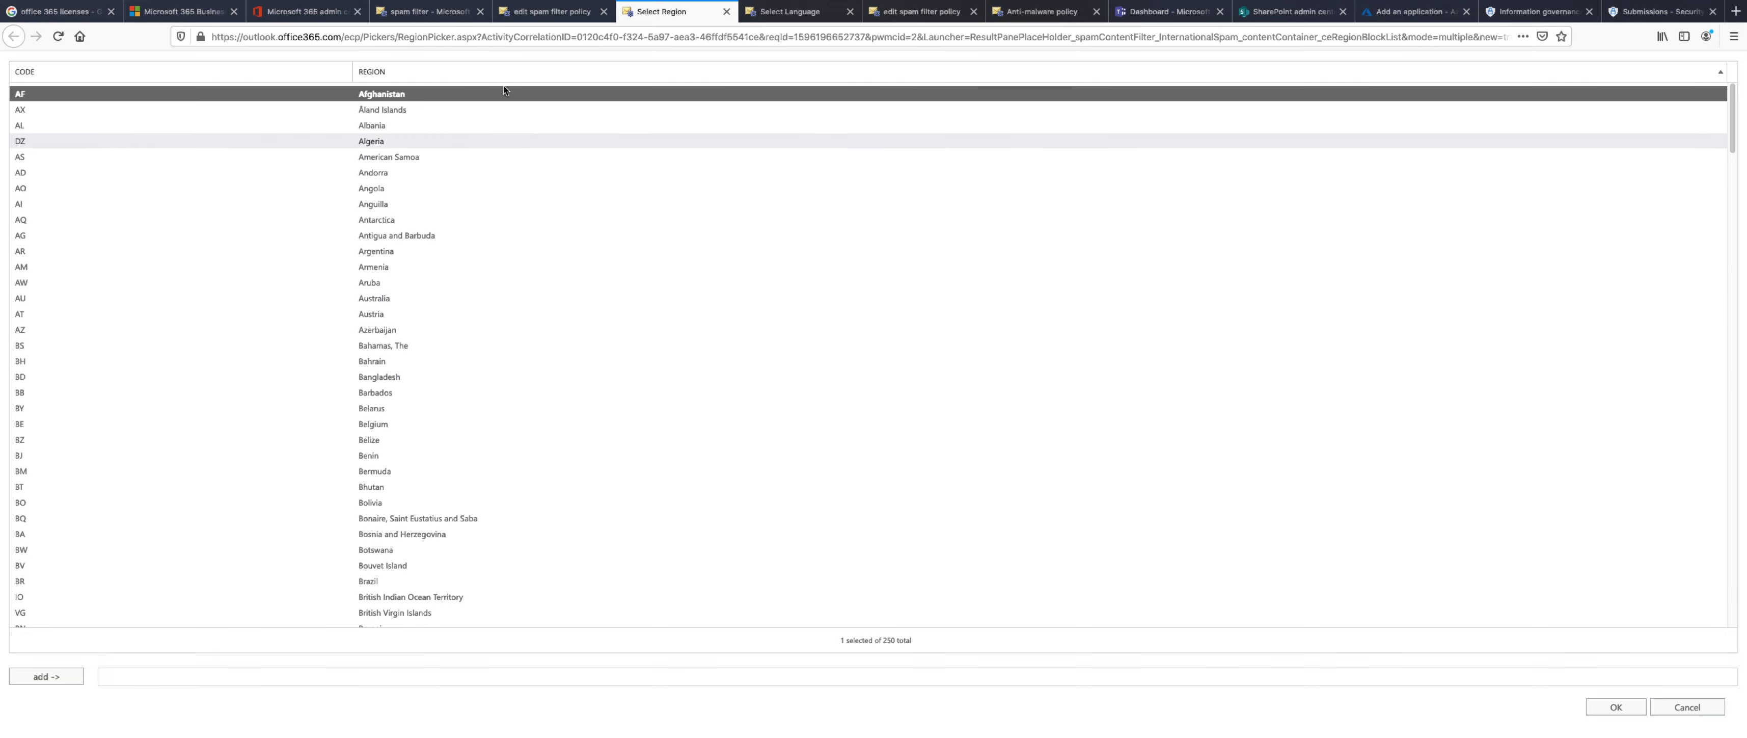
scroll(504, 90, "down", 1)
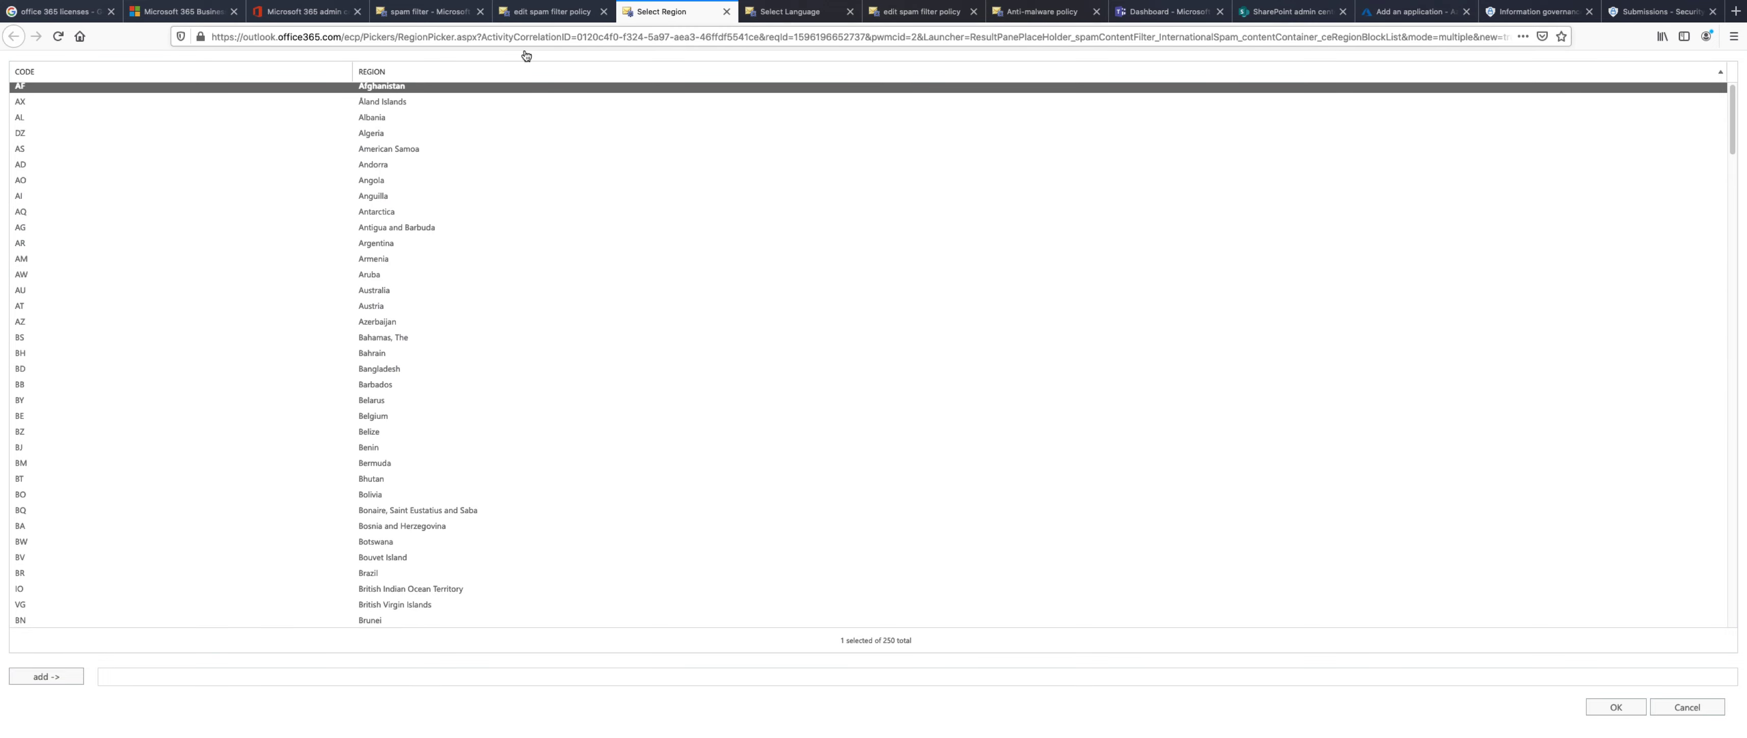
left_click(727, 11)
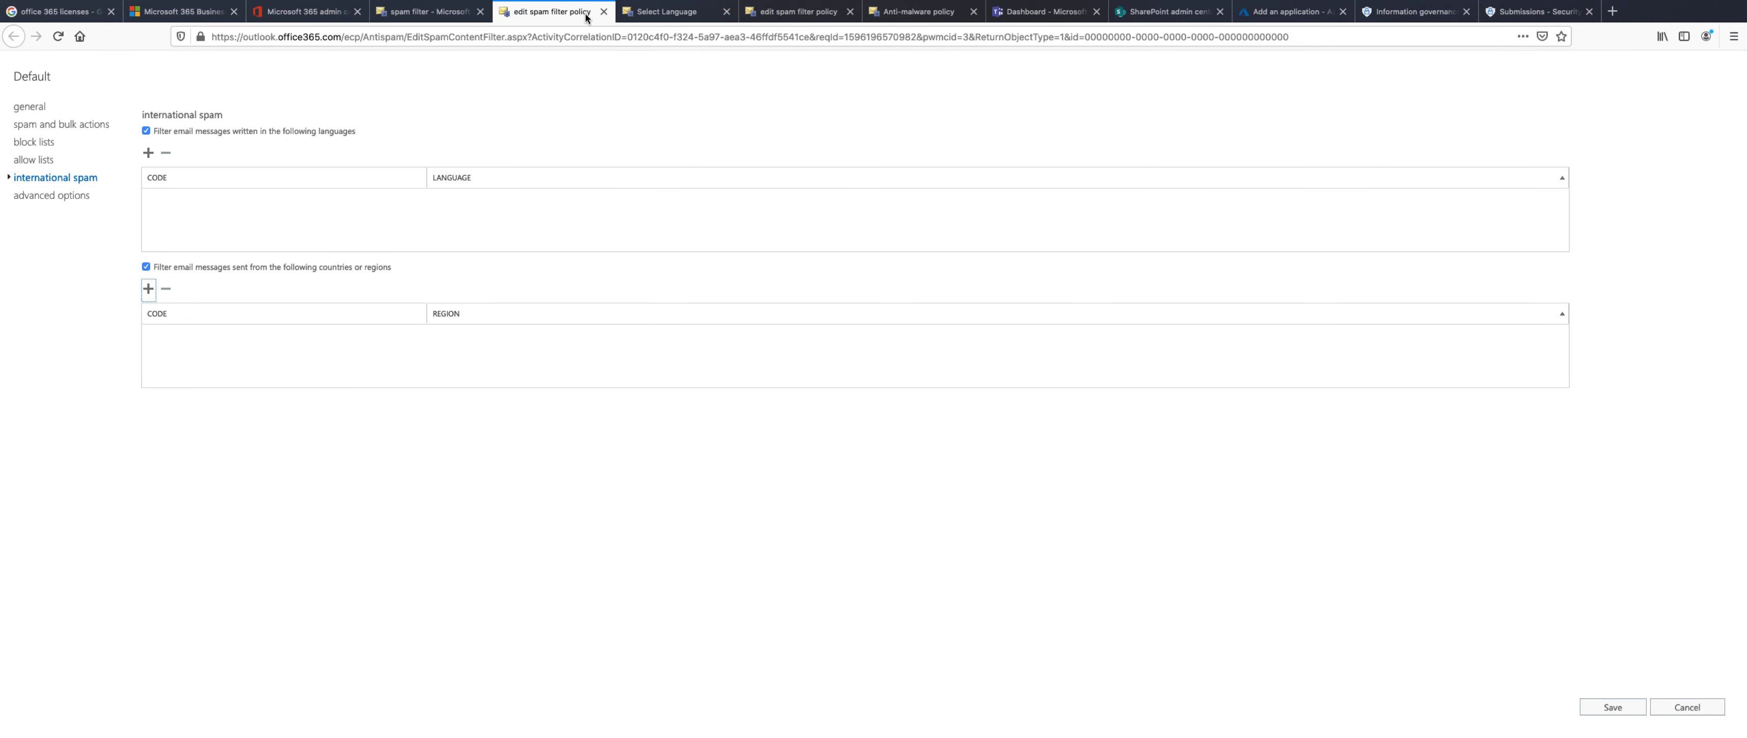
Discard the unsaved Default spam policy edits and close the language picker.
left_click(604, 12)
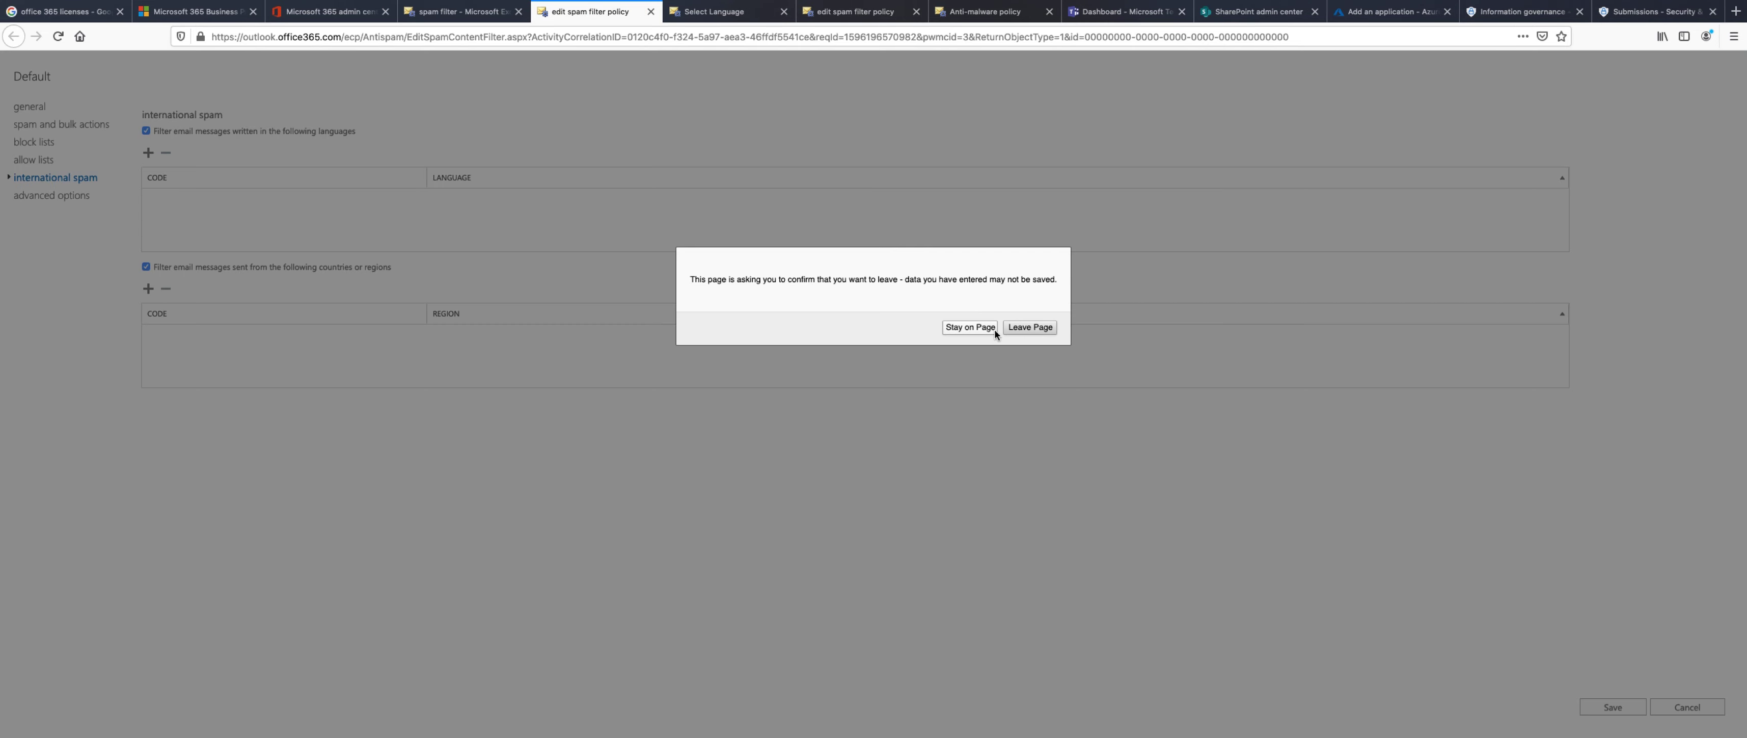
left_click(1030, 326)
left_click(502, 12)
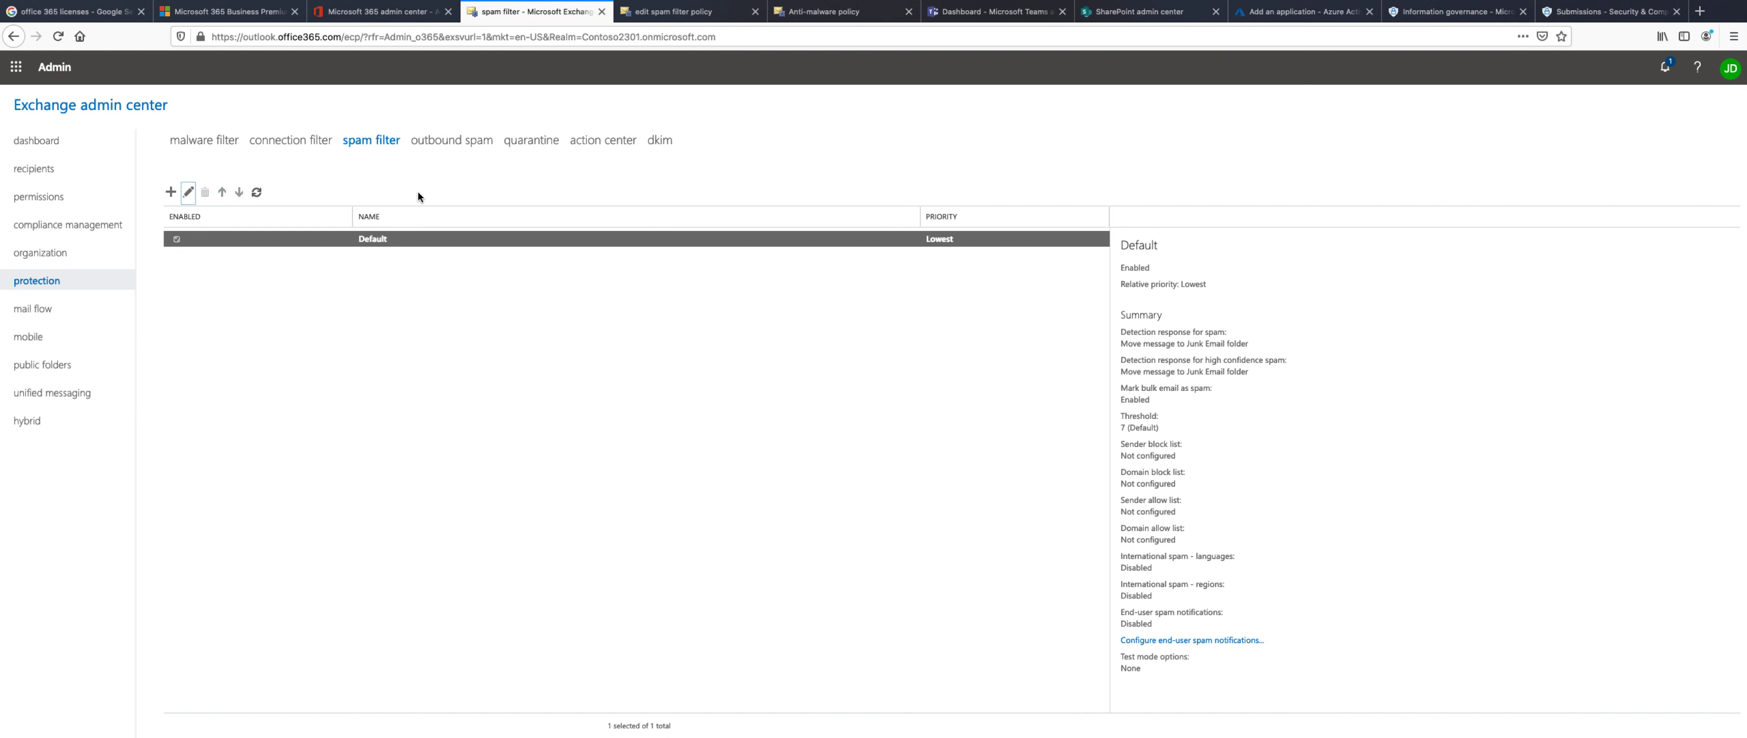
Close the leftover connection filter and anti-malware pages, returning to the spam filter list.
double_click(421, 239)
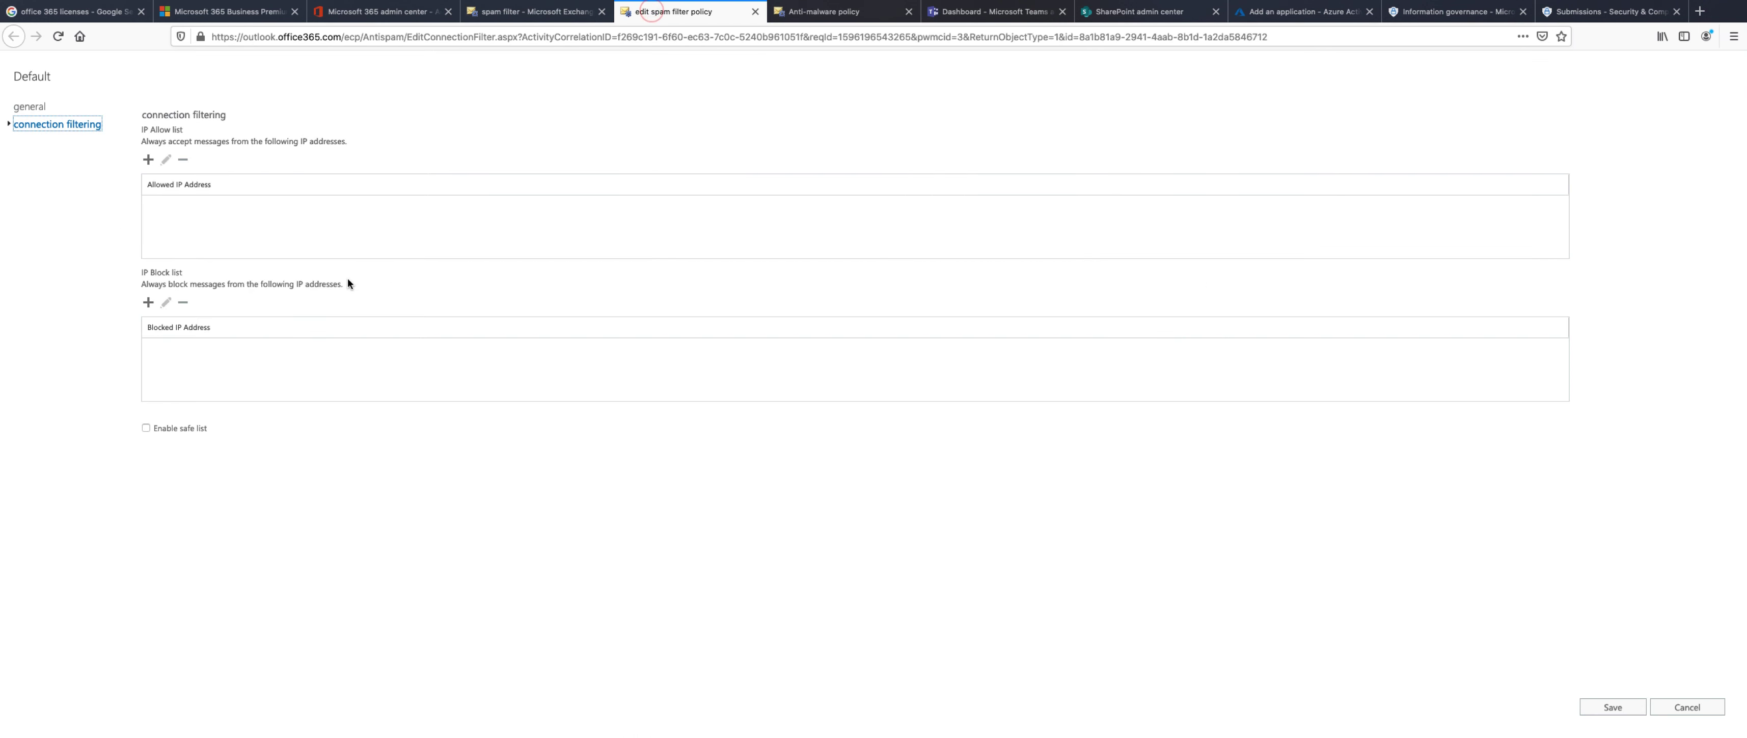
left_click(755, 12)
left_click(755, 11)
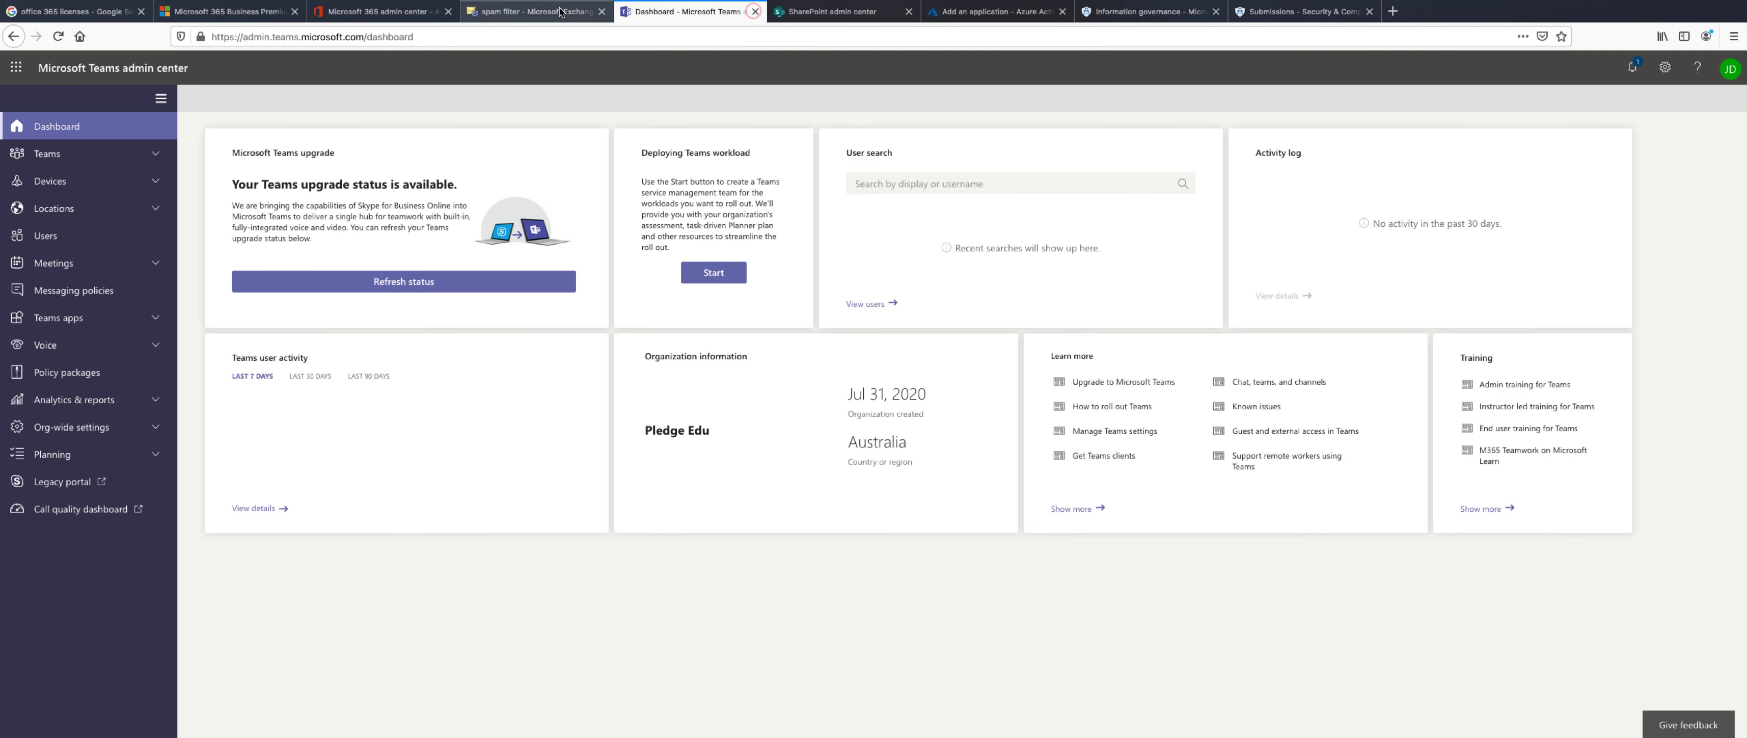
left_click(534, 12)
Reopen the Default spam policy and browse international spam and advanced options before spam and bulk actions.
left_click(188, 193)
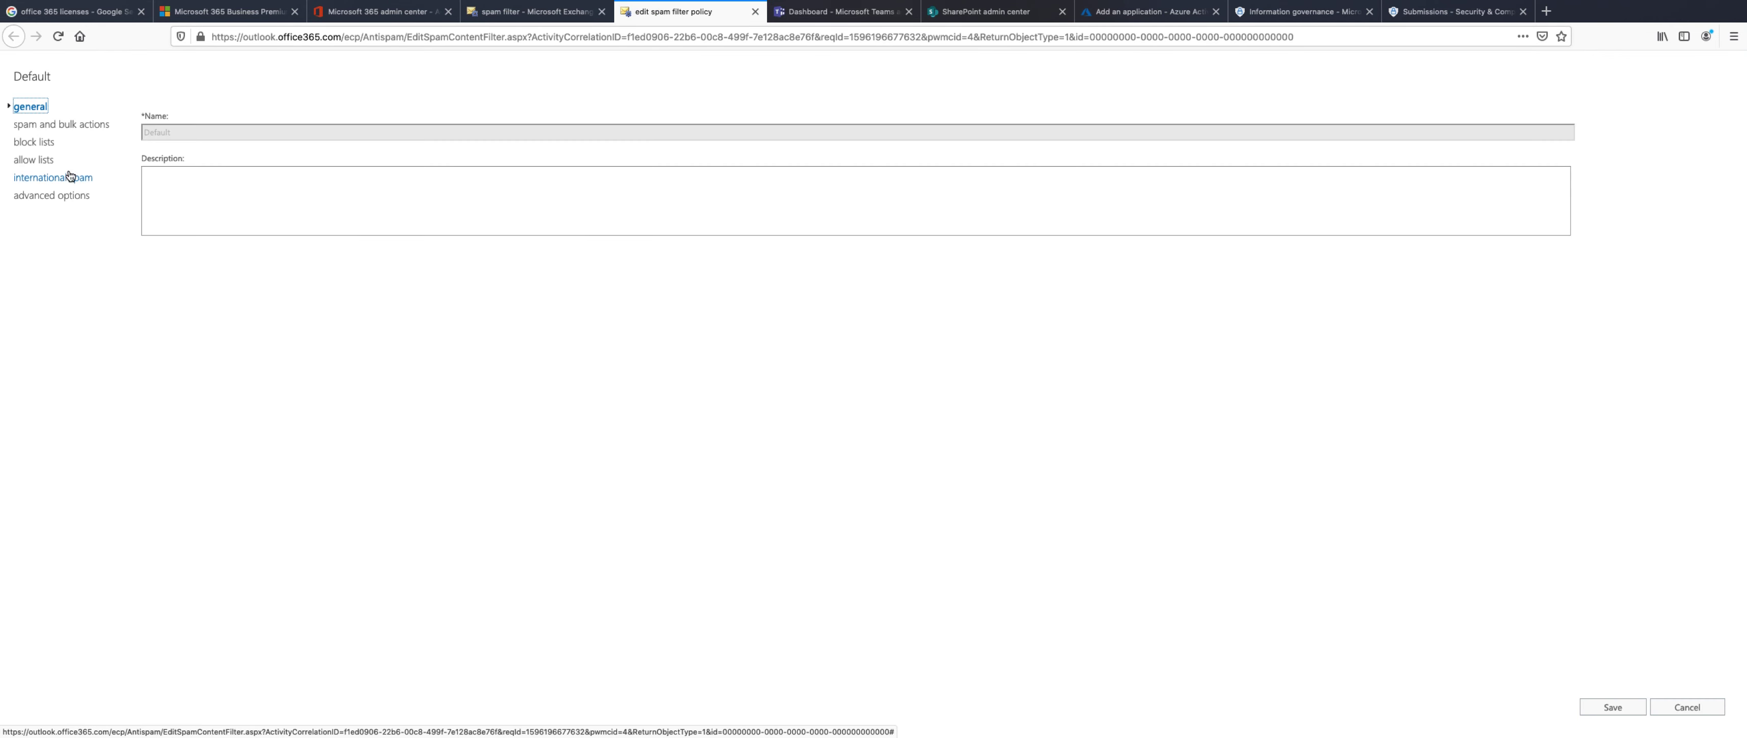
left_click(71, 176)
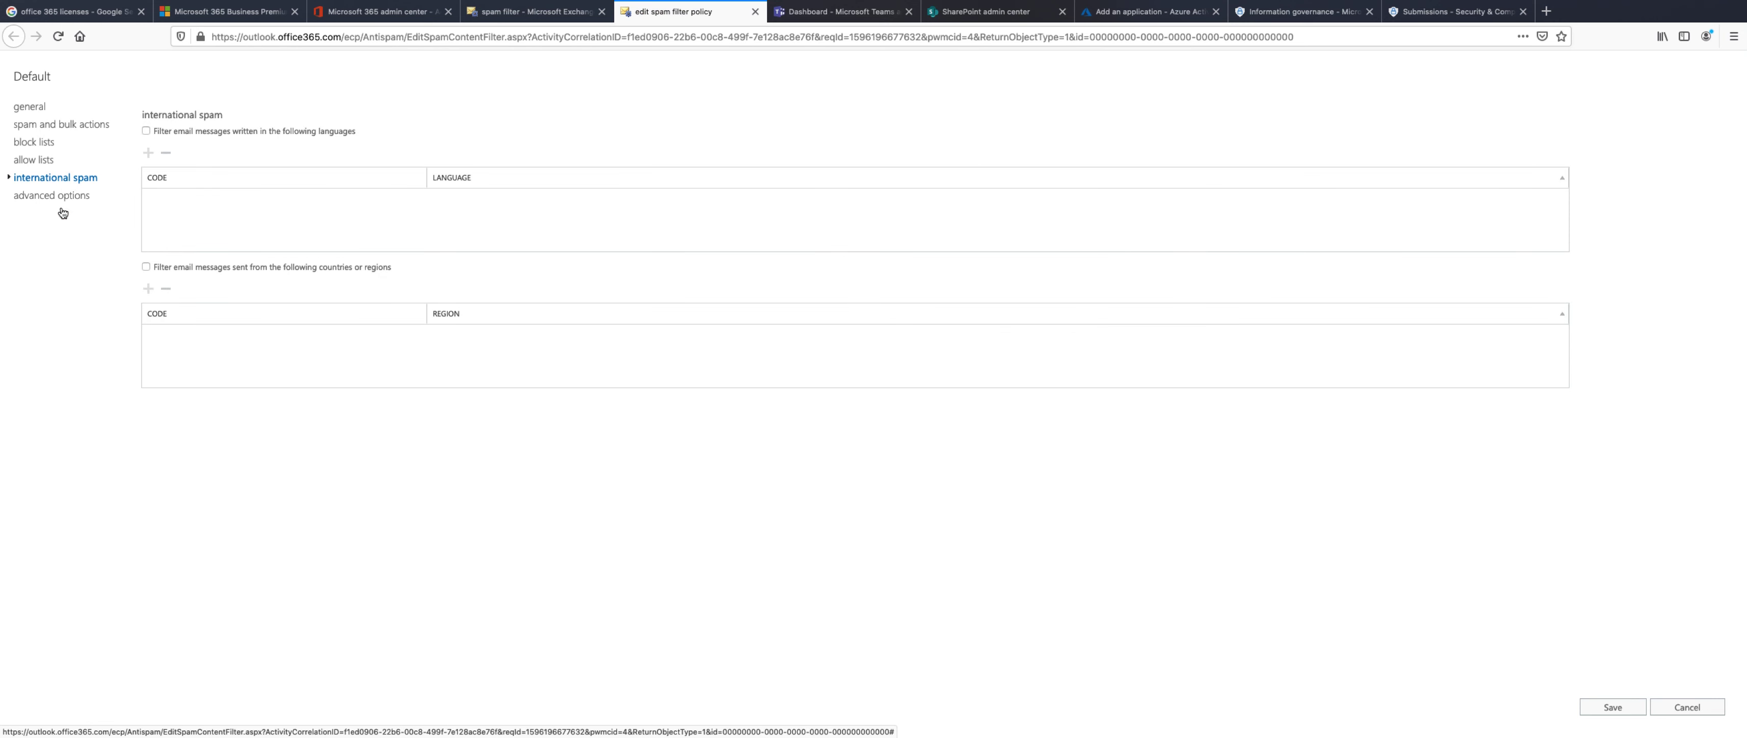
left_click(59, 195)
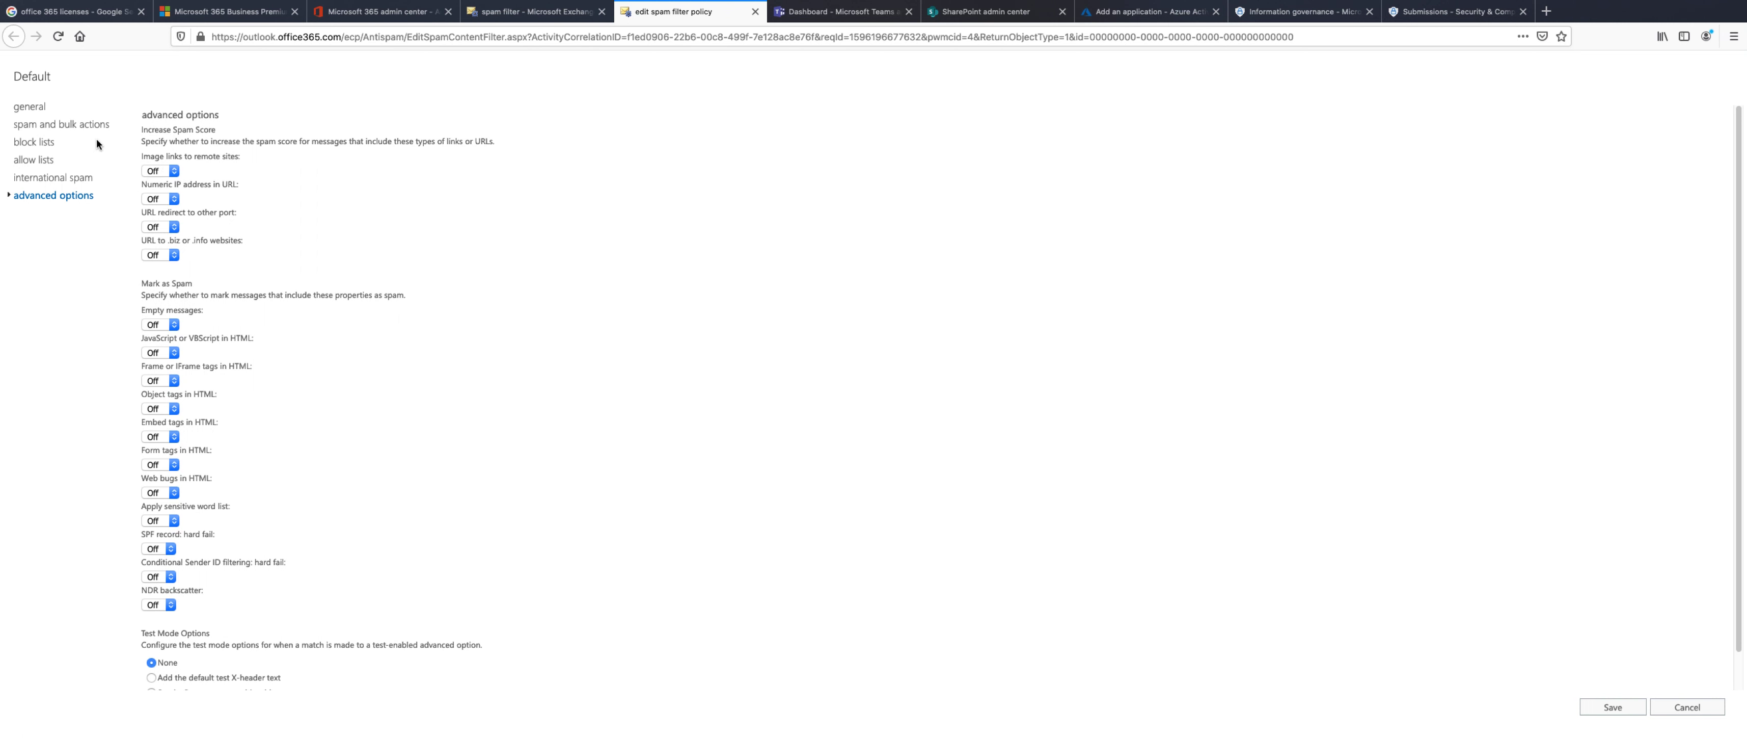
left_click(62, 124)
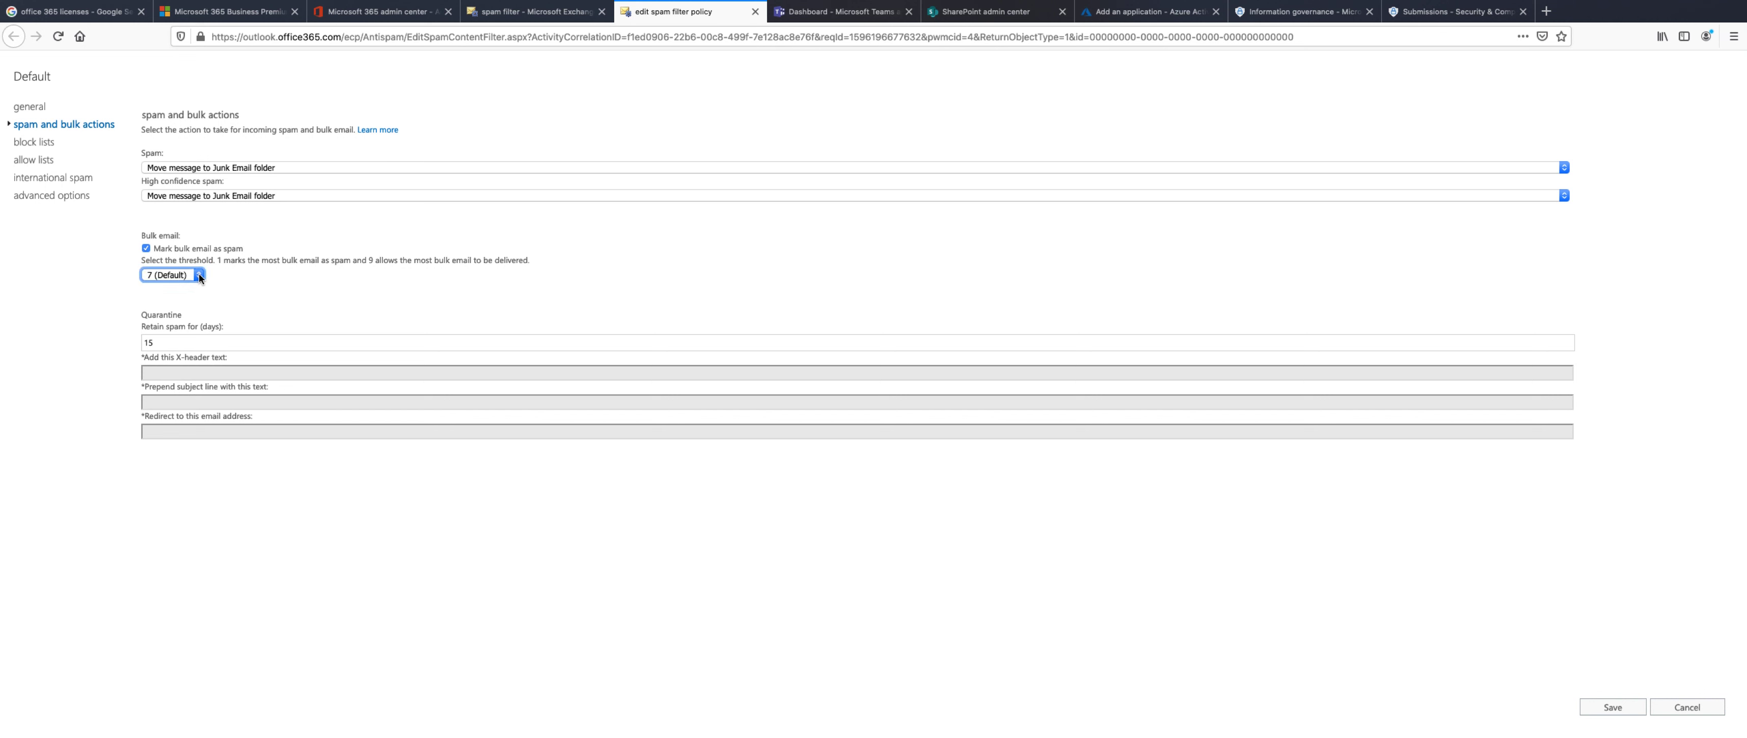
Try bulk email thresholds 4 and 9, restore 7 (Default), then view the advanced options.
left_click(200, 275)
left_click(188, 240)
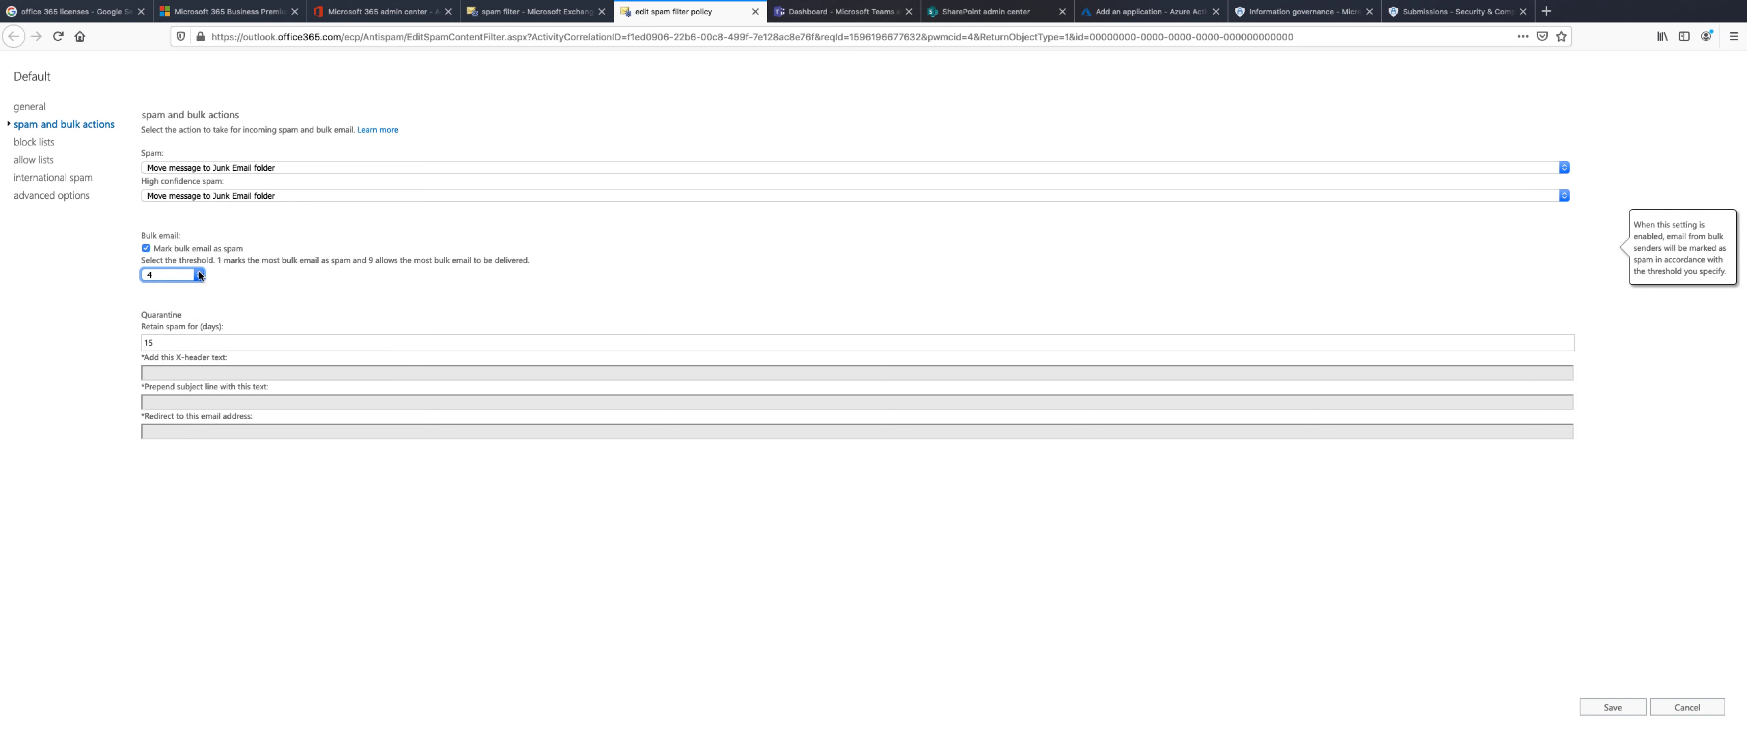
left_click(199, 274)
left_click(188, 337)
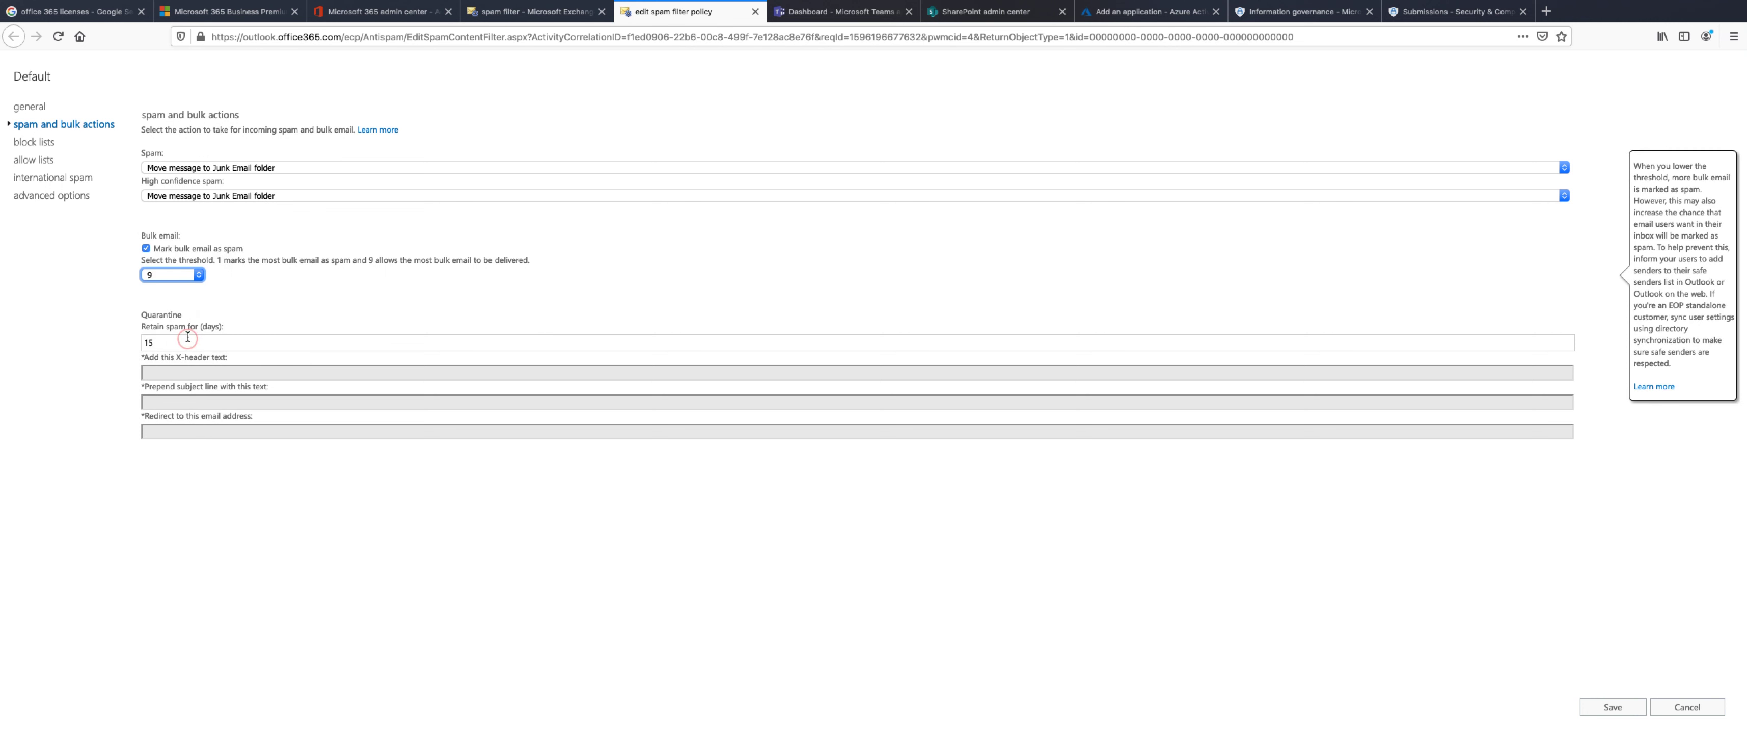
left_click(200, 274)
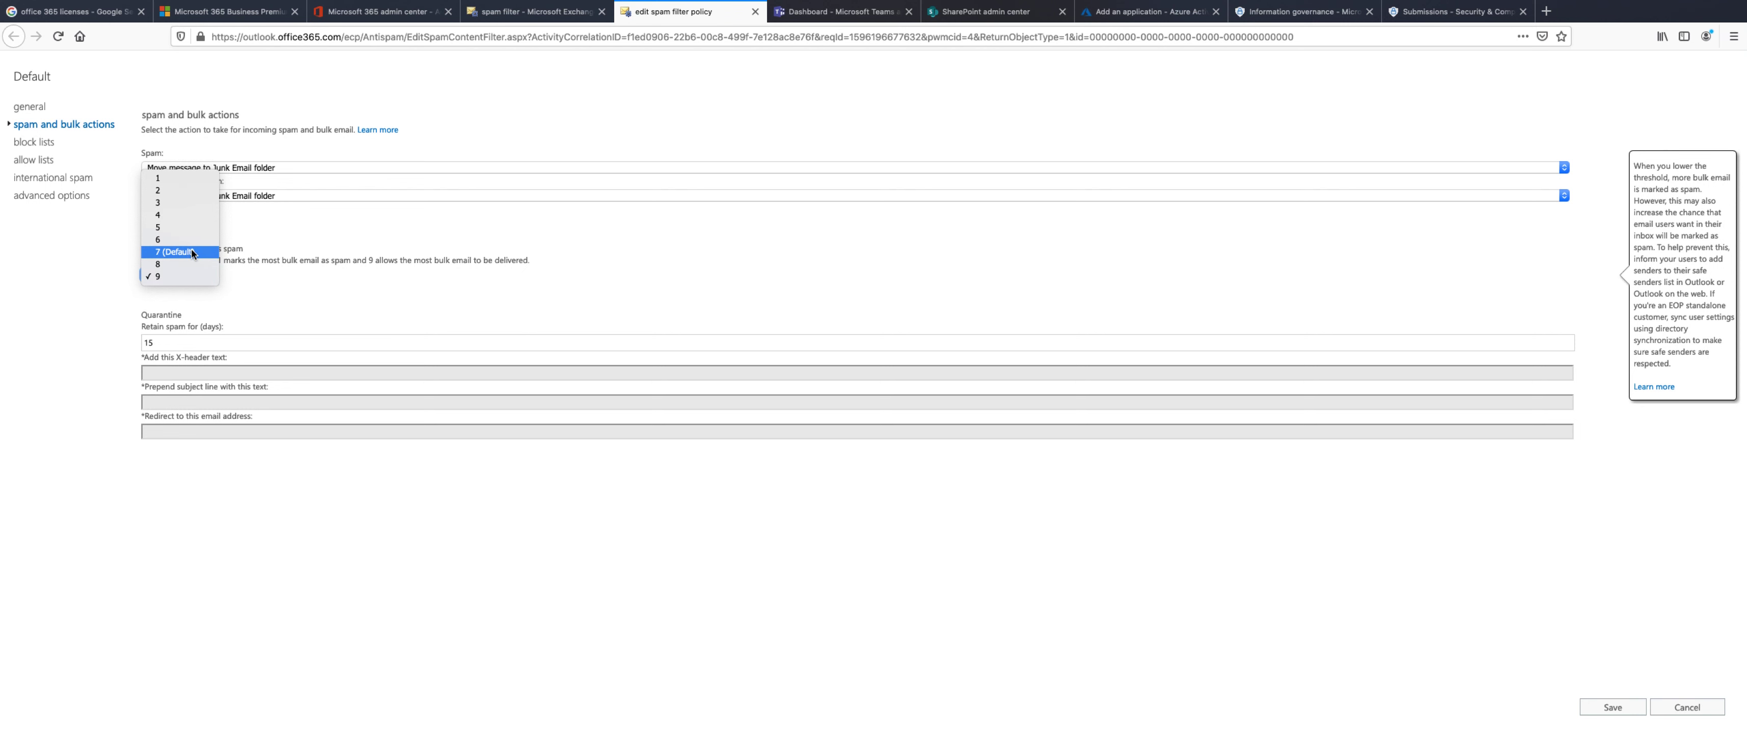
left_click(193, 252)
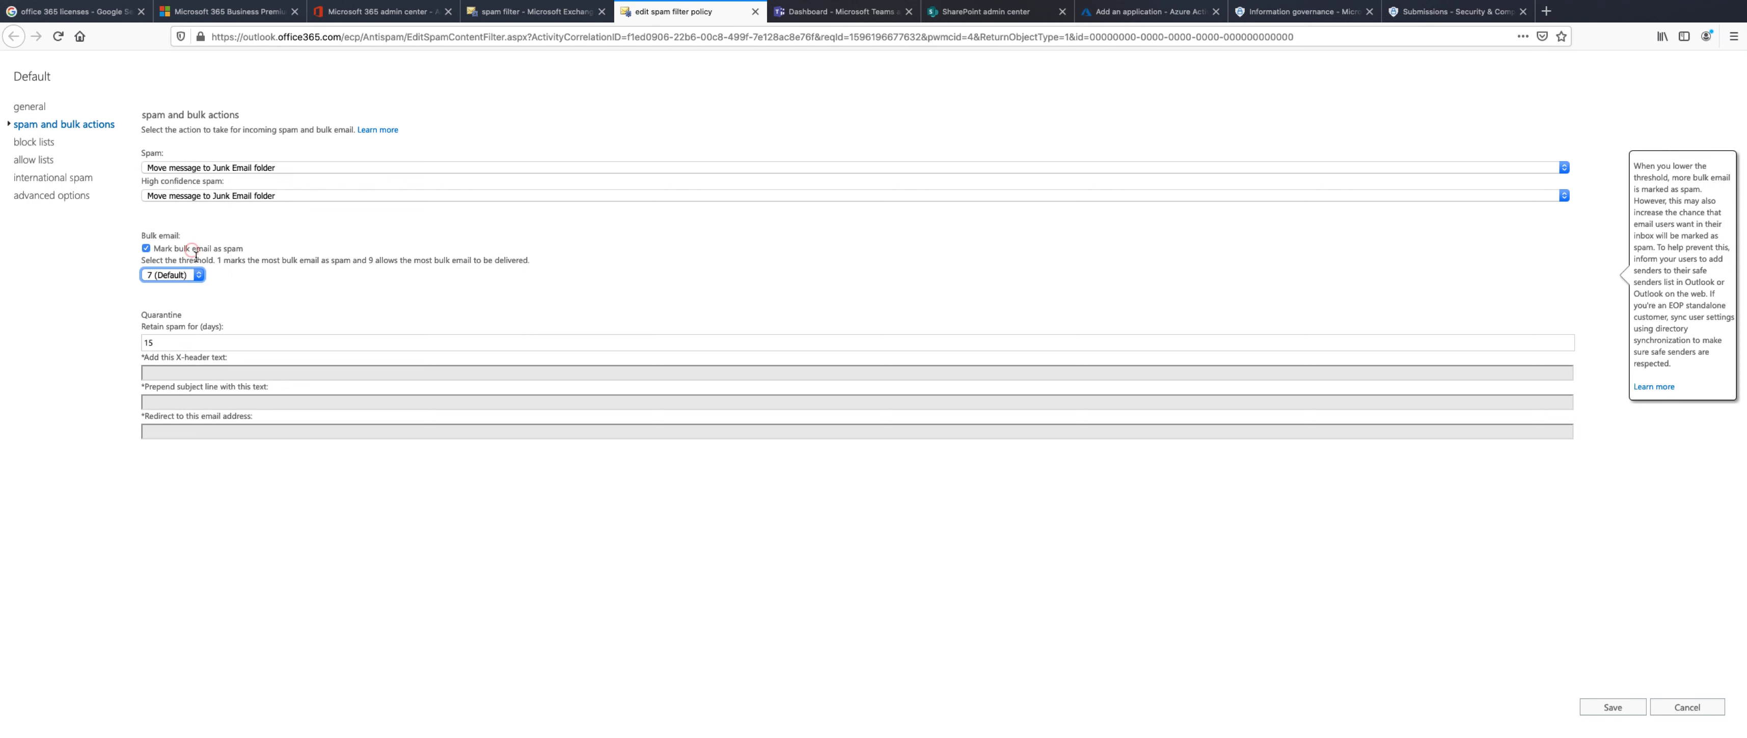
left_click(63, 197)
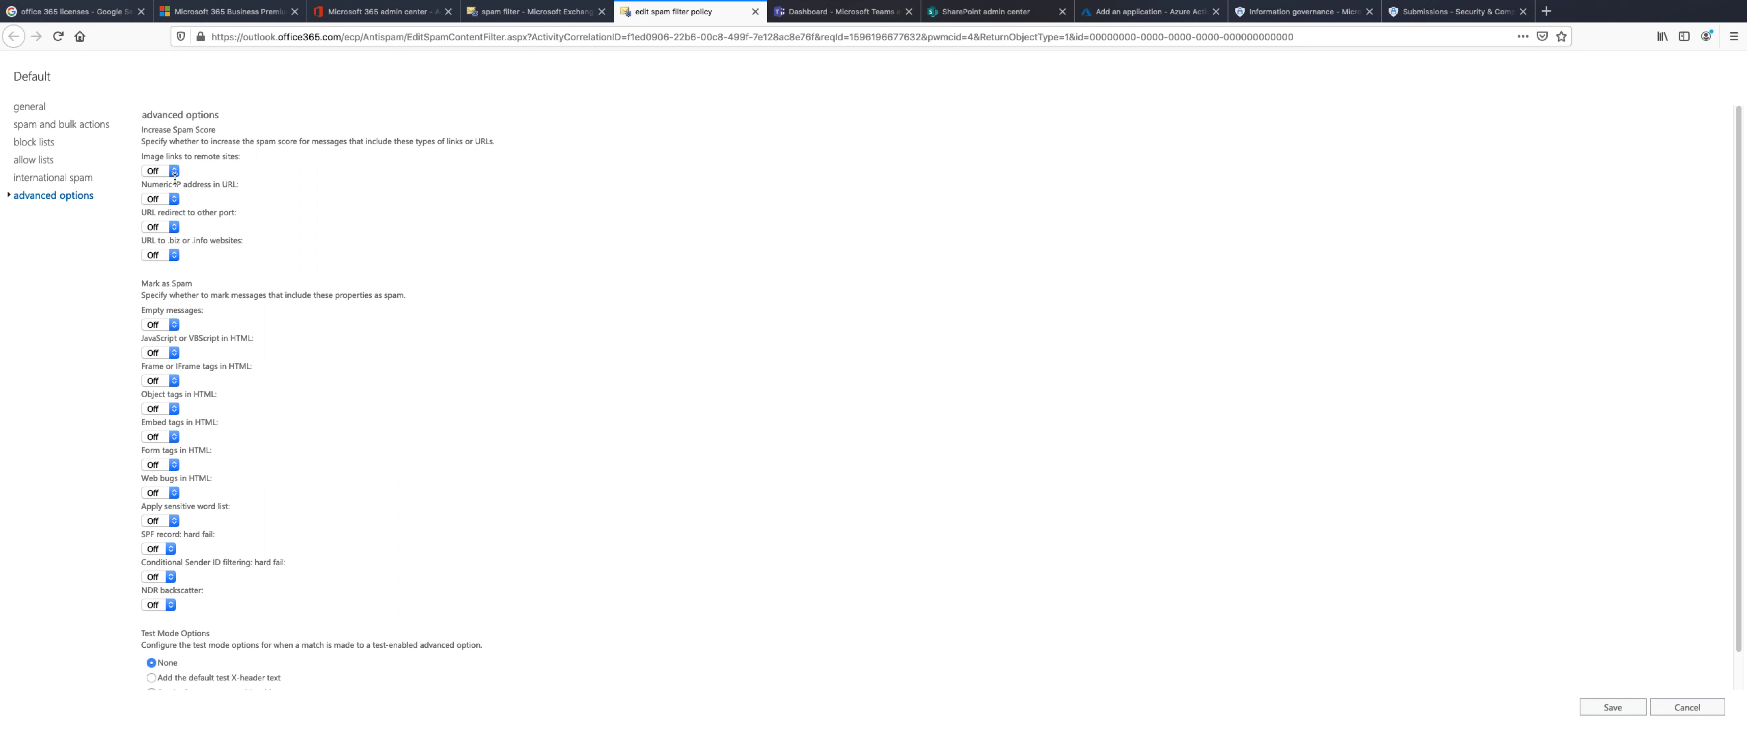
Turn On image links to remote sites and .biz/.info URLs, leaving Numeric IP and URL redirect Off.
left_click(175, 170)
left_click(175, 179)
left_click(179, 170)
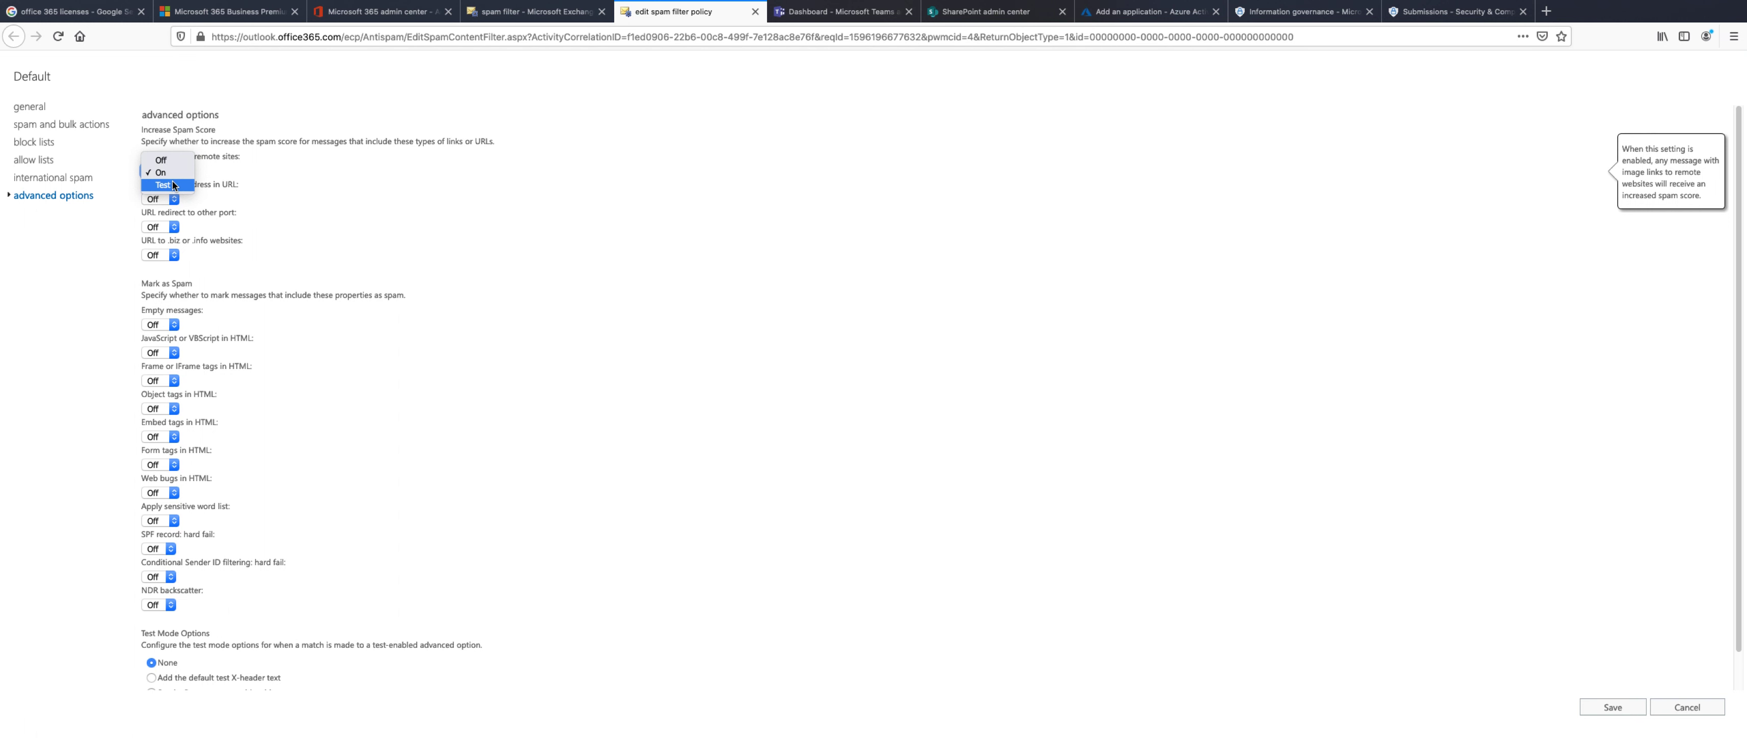
left_click(252, 208)
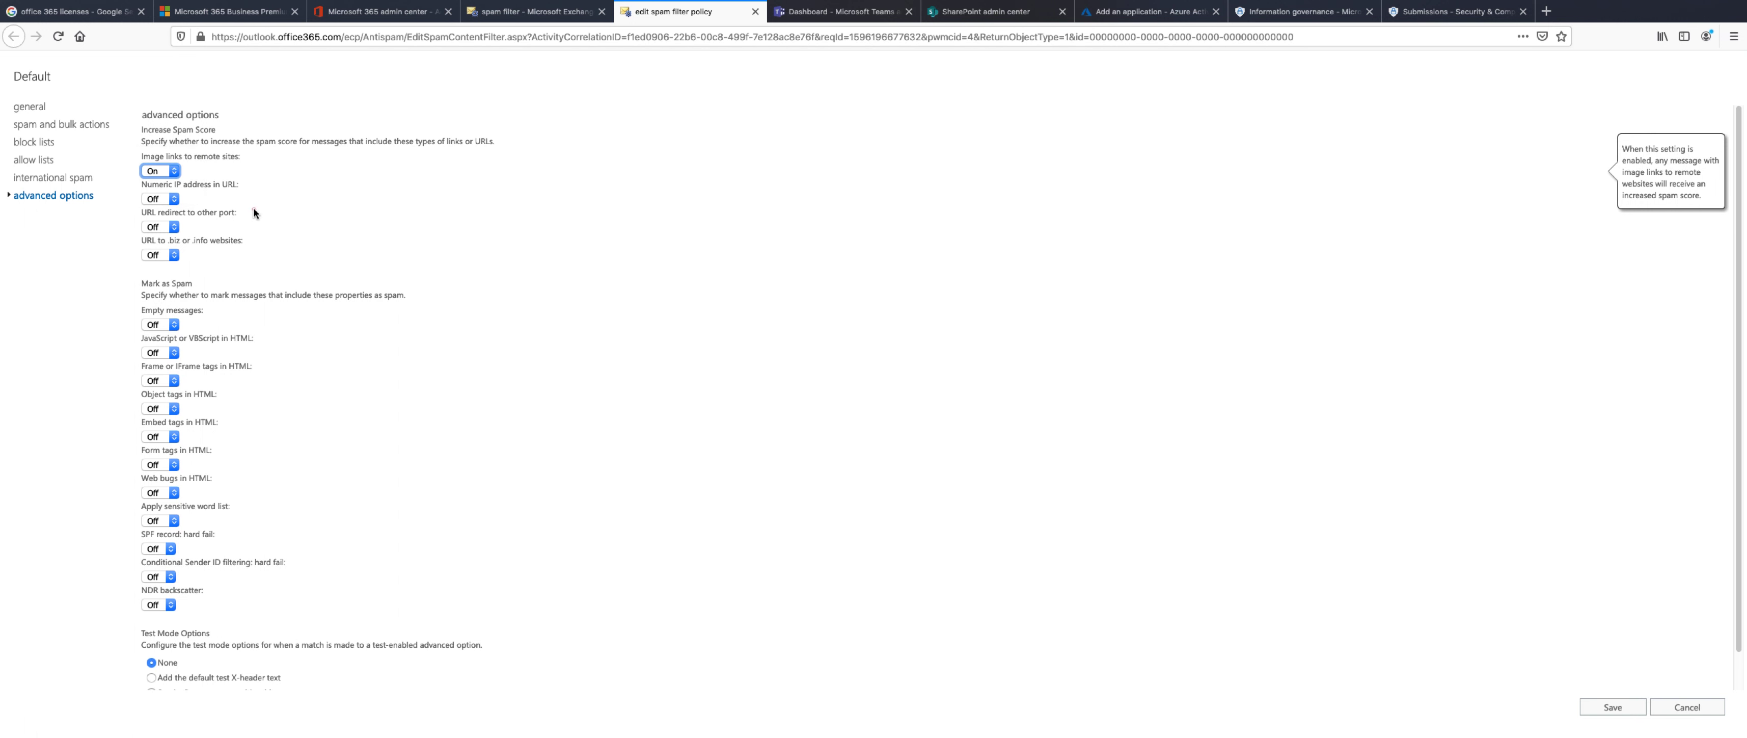
left_click(175, 198)
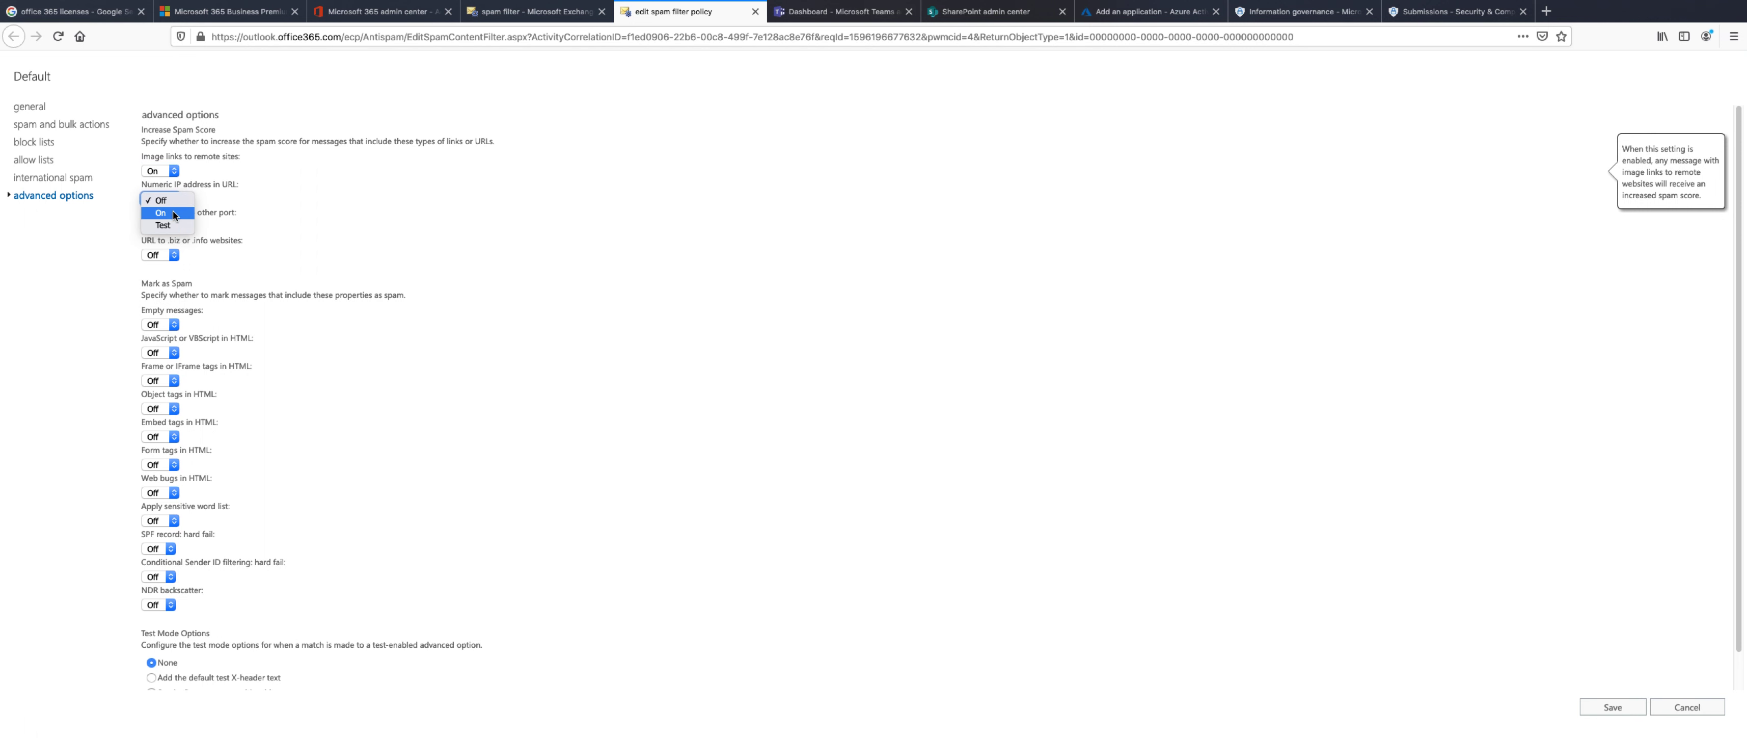
left_click(294, 215)
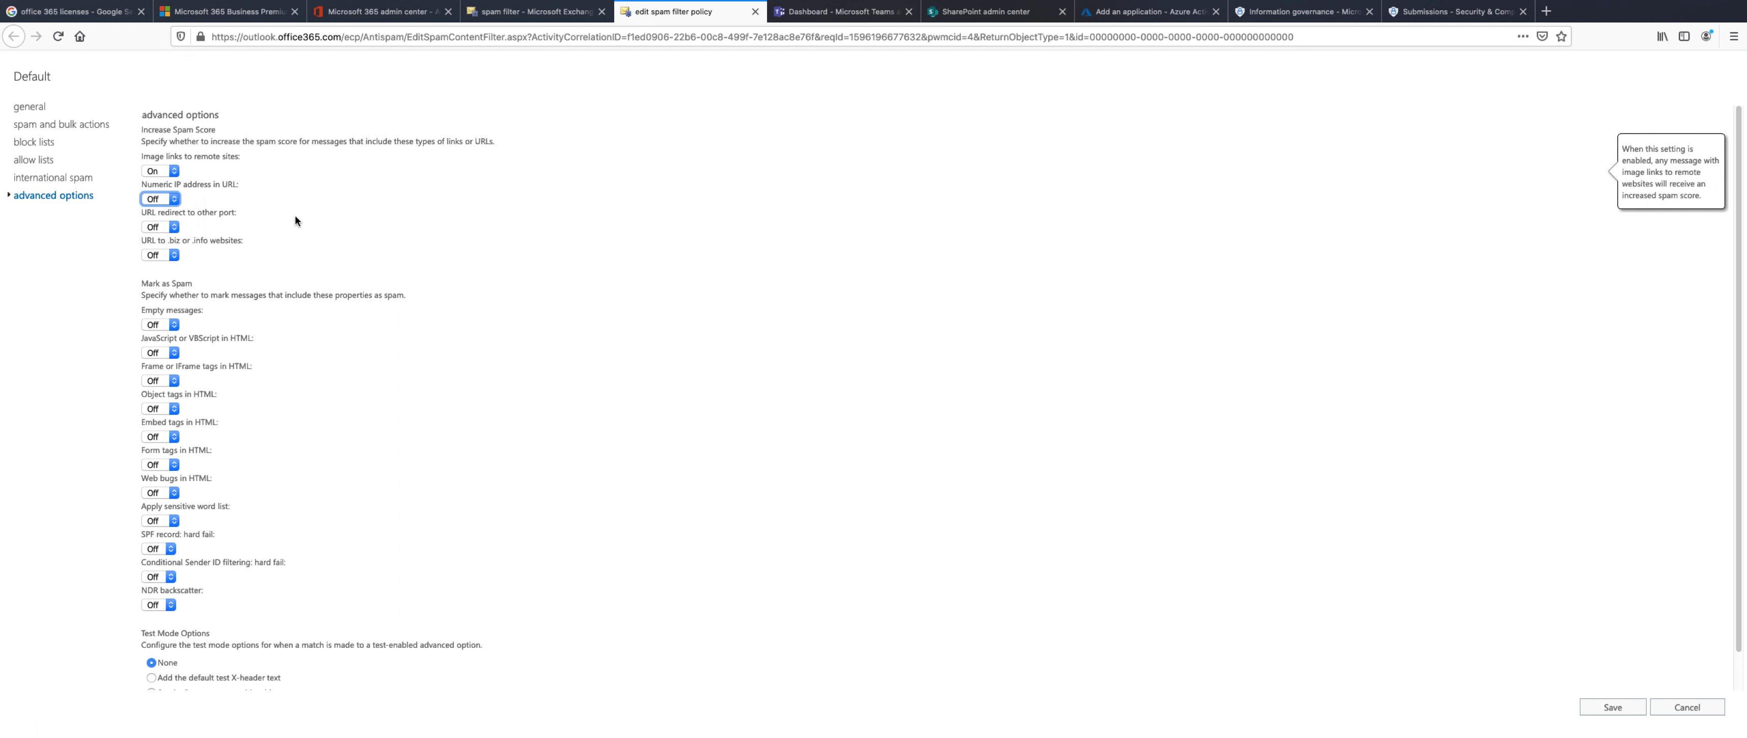
left_click(174, 227)
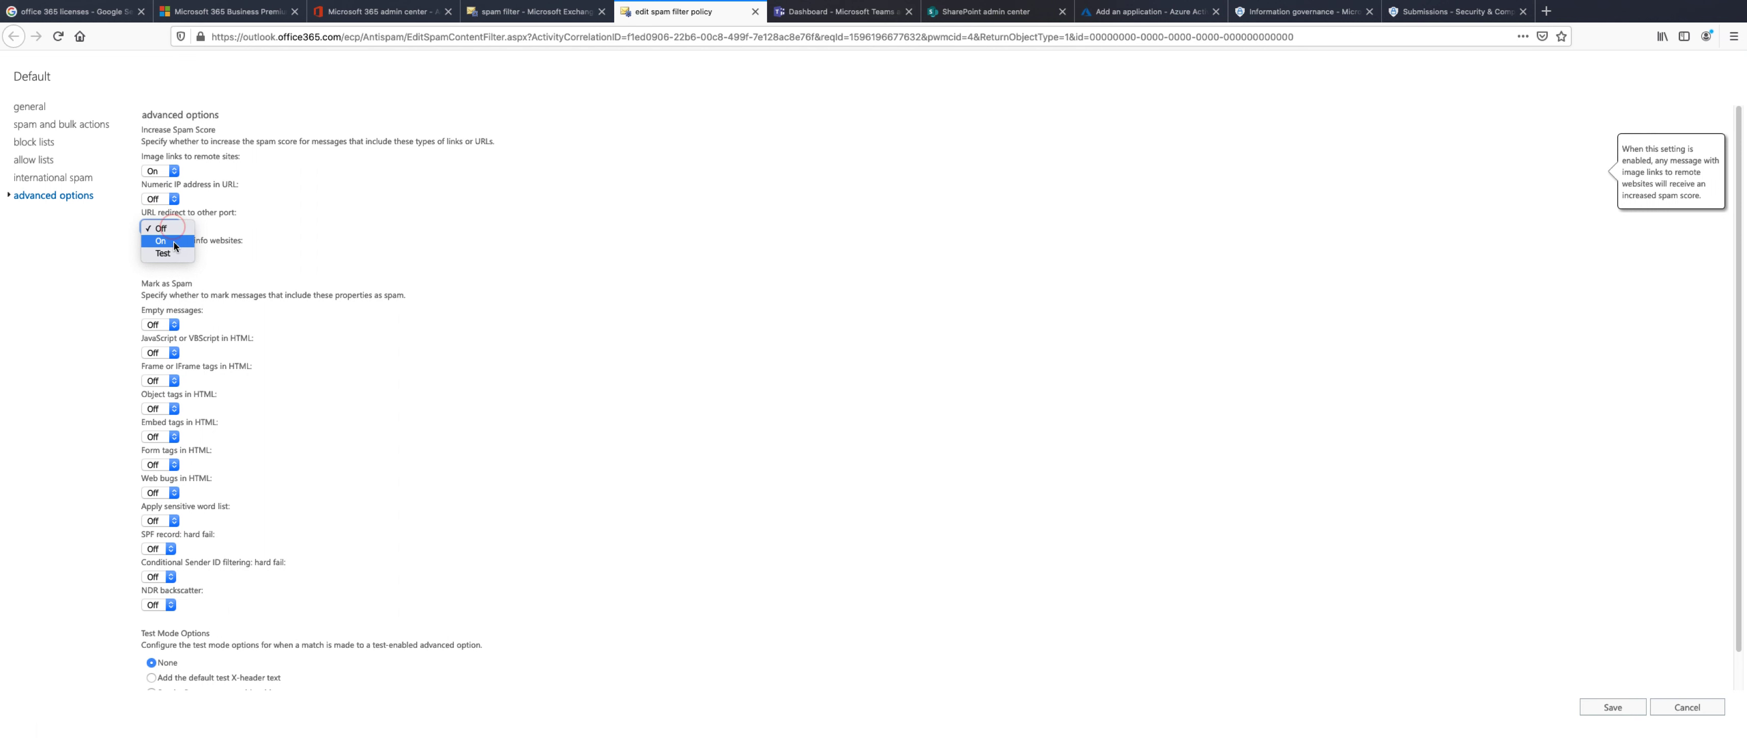
left_click(276, 221)
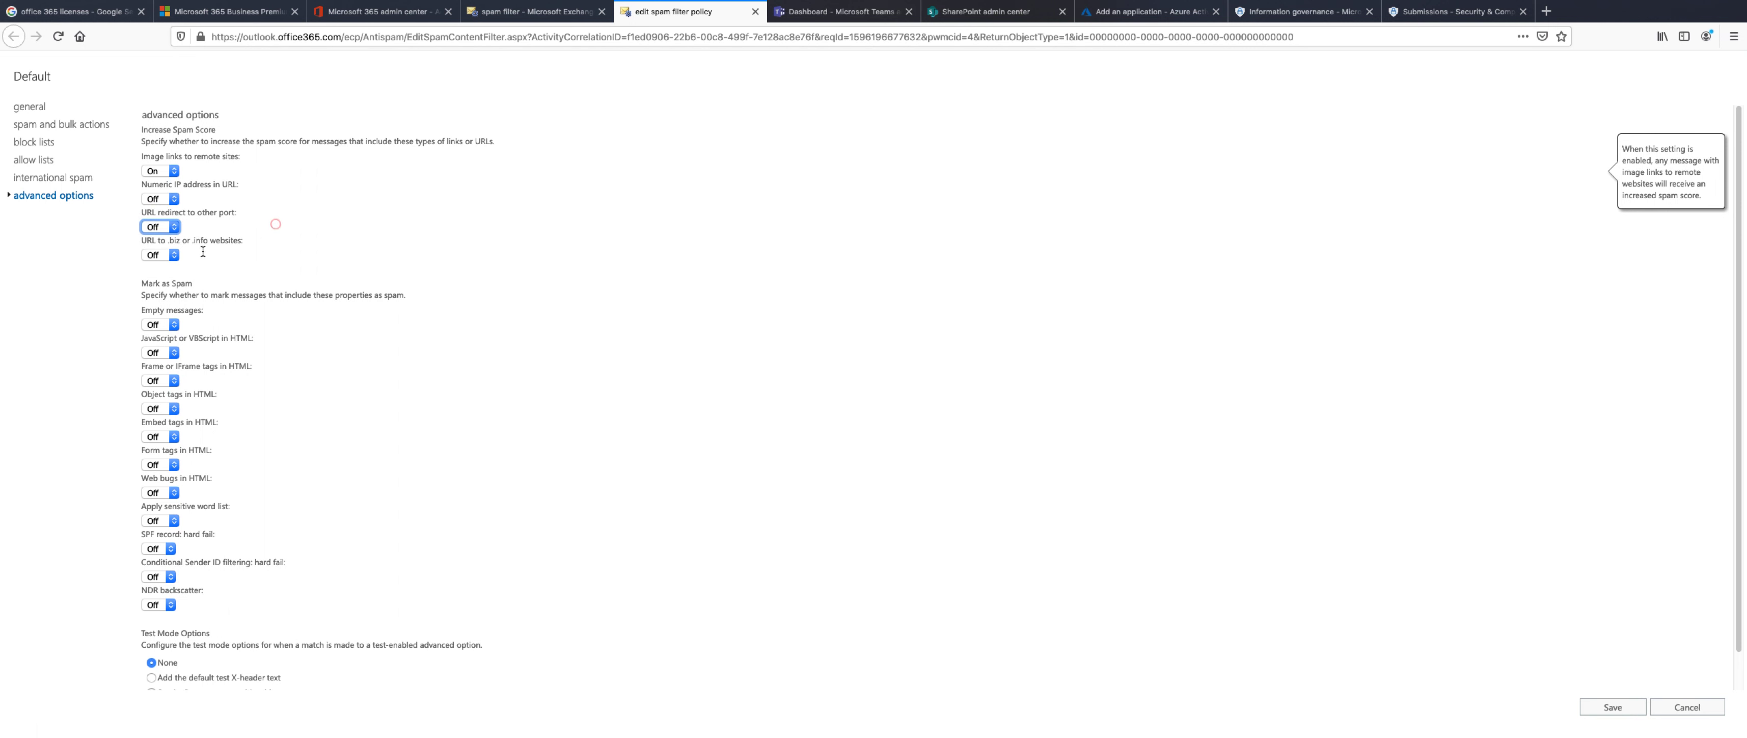
left_click(175, 257)
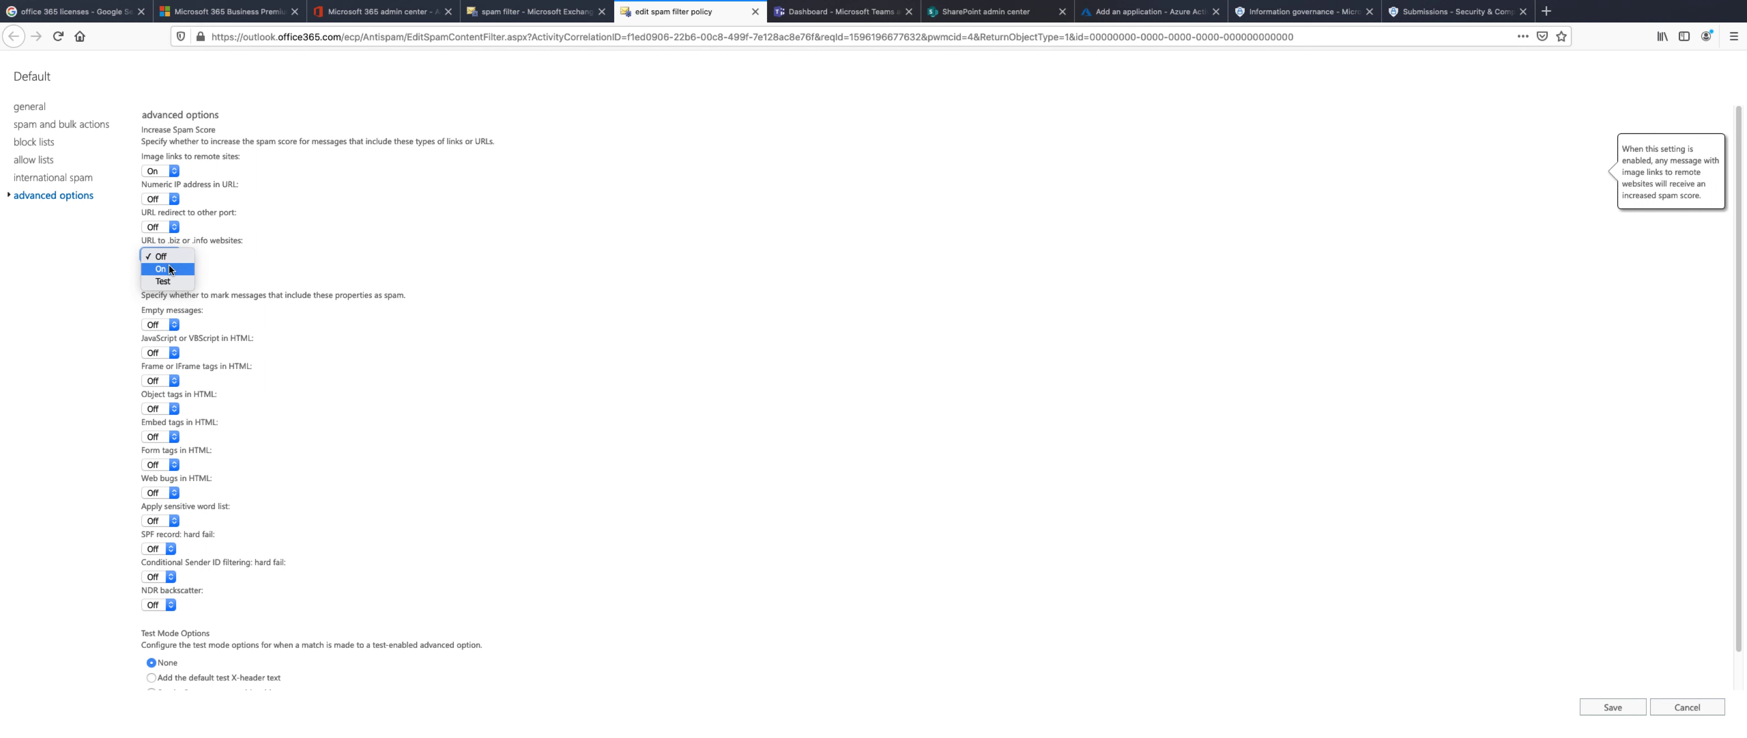
left_click(235, 252)
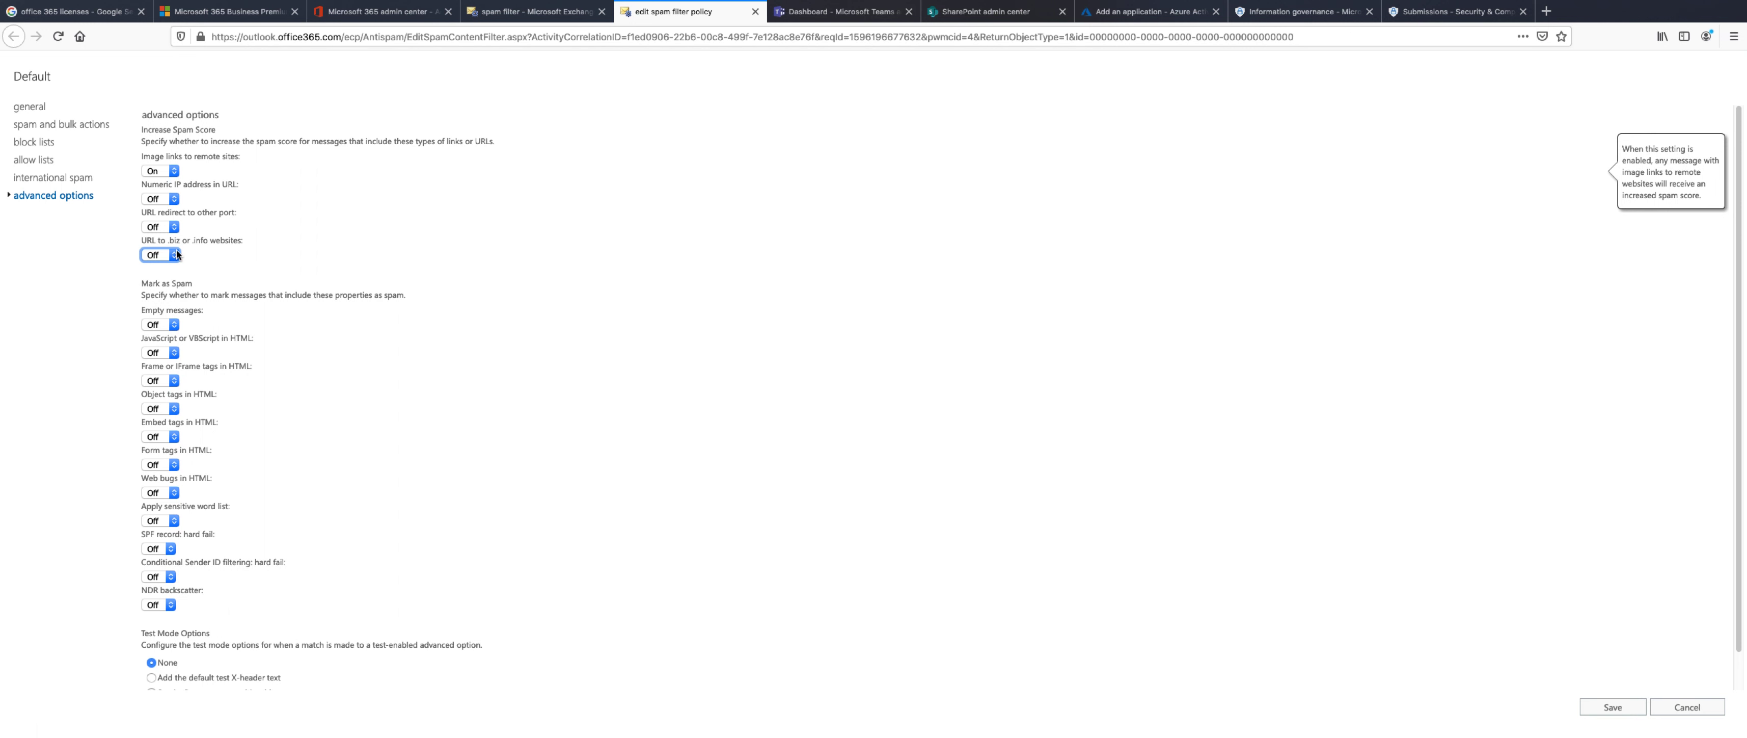
left_click(175, 256)
left_click(162, 264)
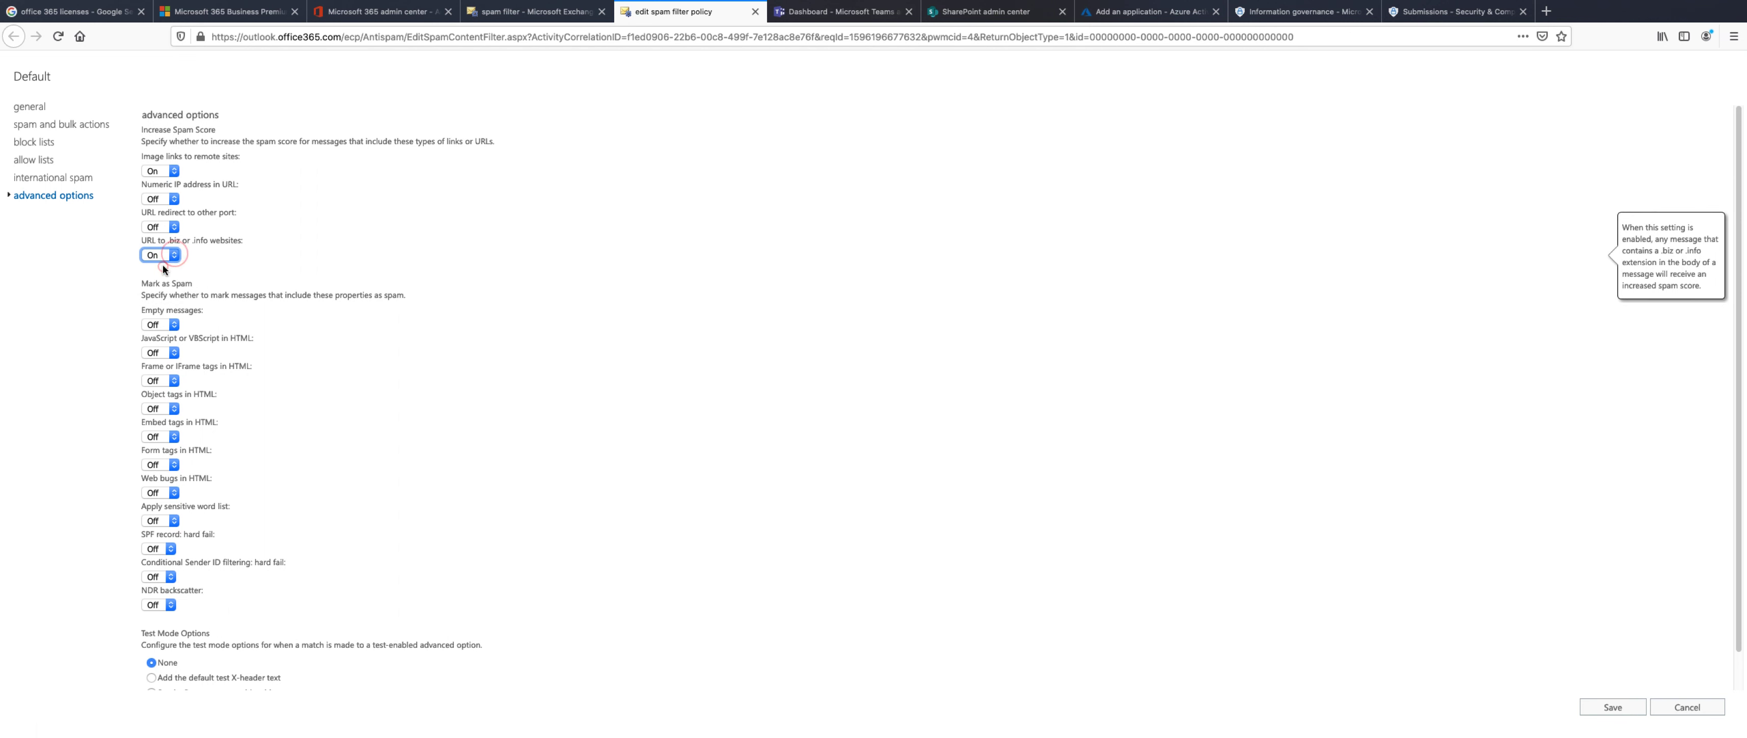
Turn On the sensitive word list, leaving Empty messages Off.
left_click(54, 124)
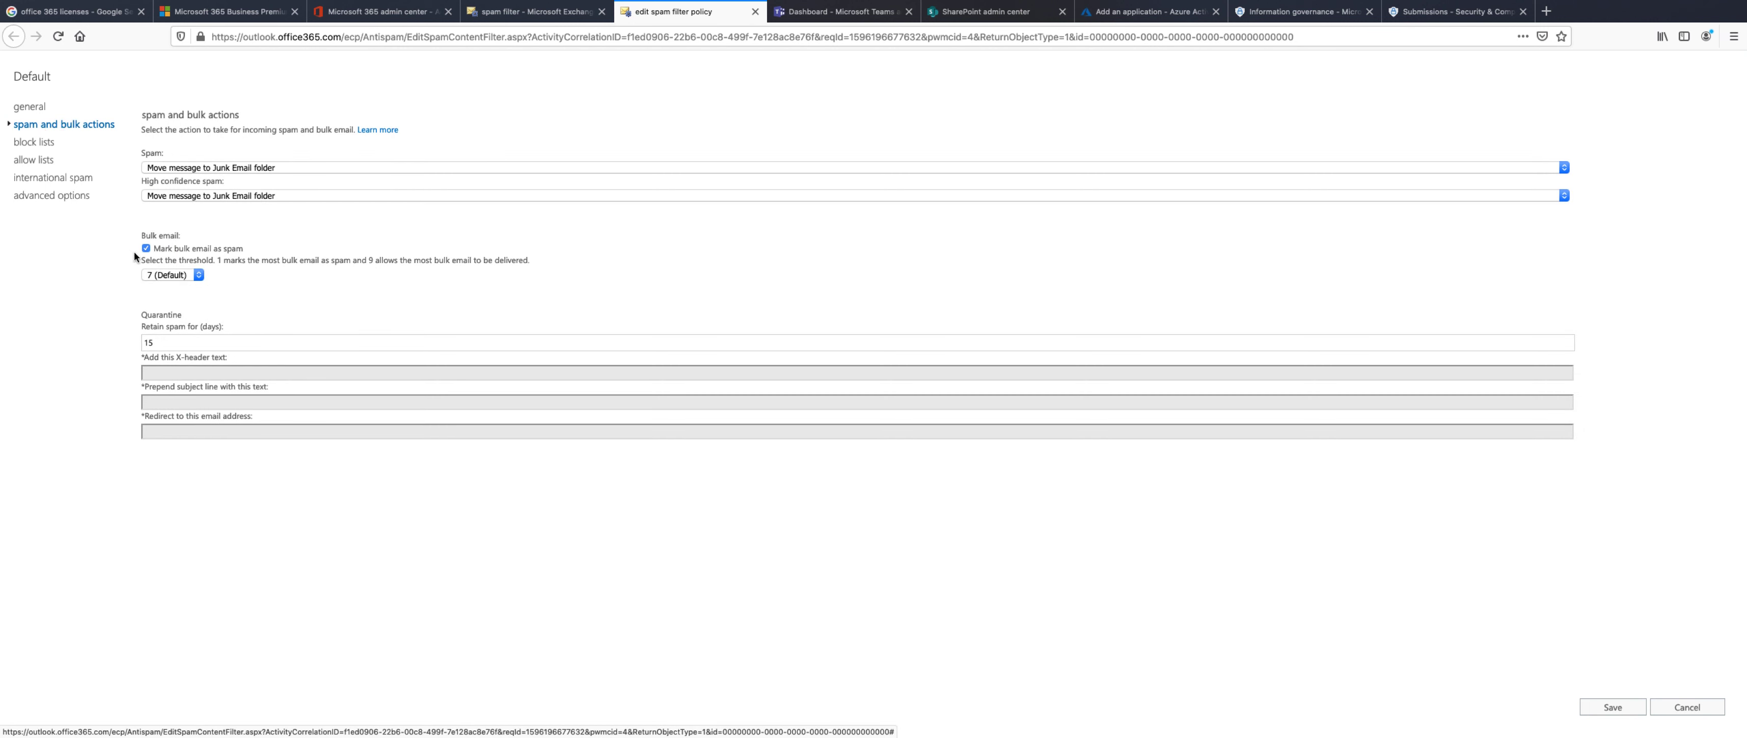
left_click(58, 196)
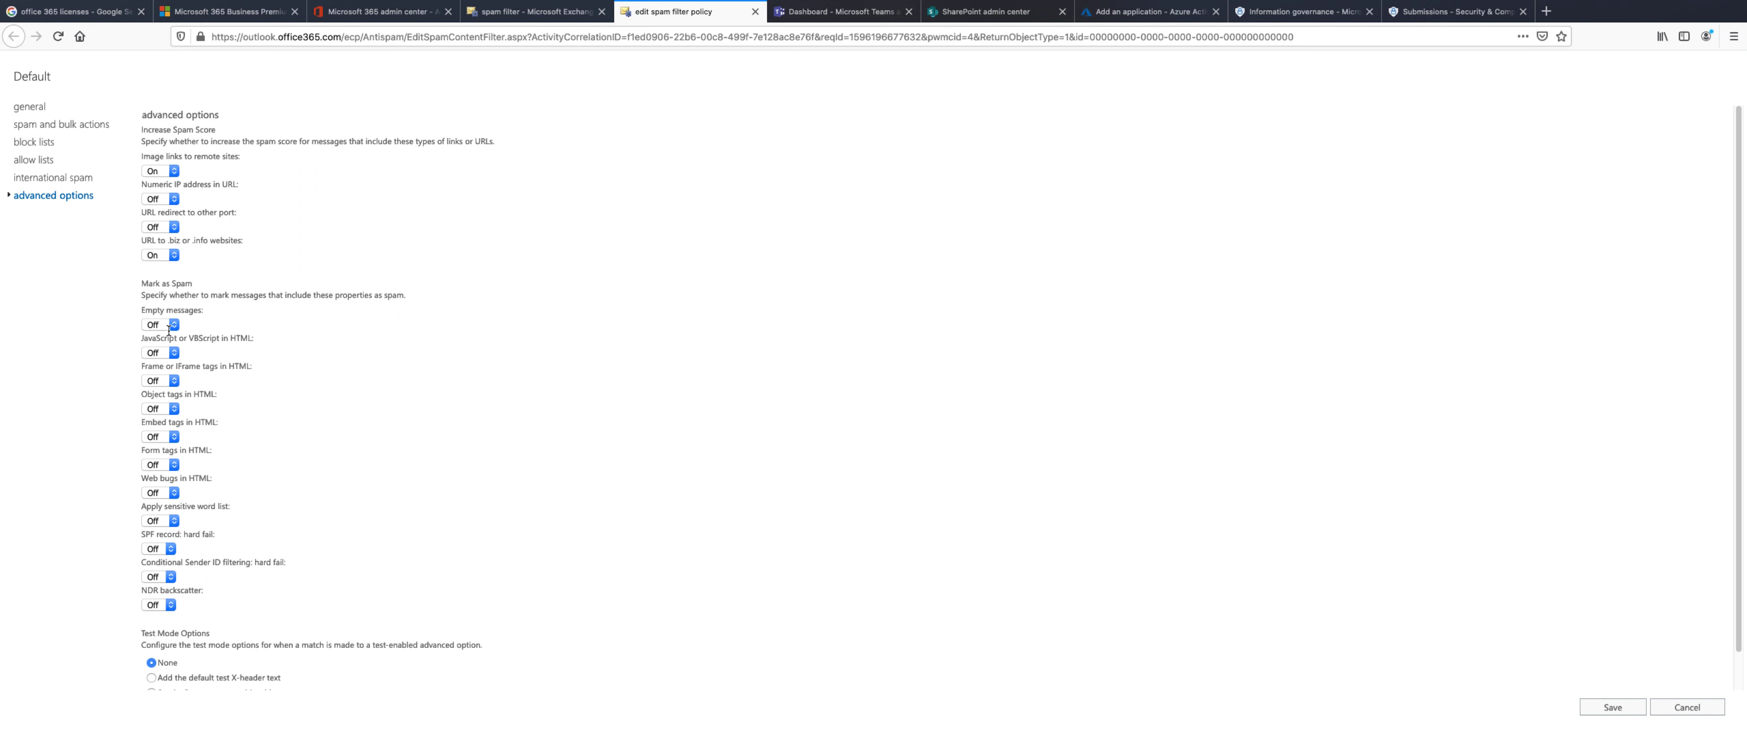
left_click(174, 326)
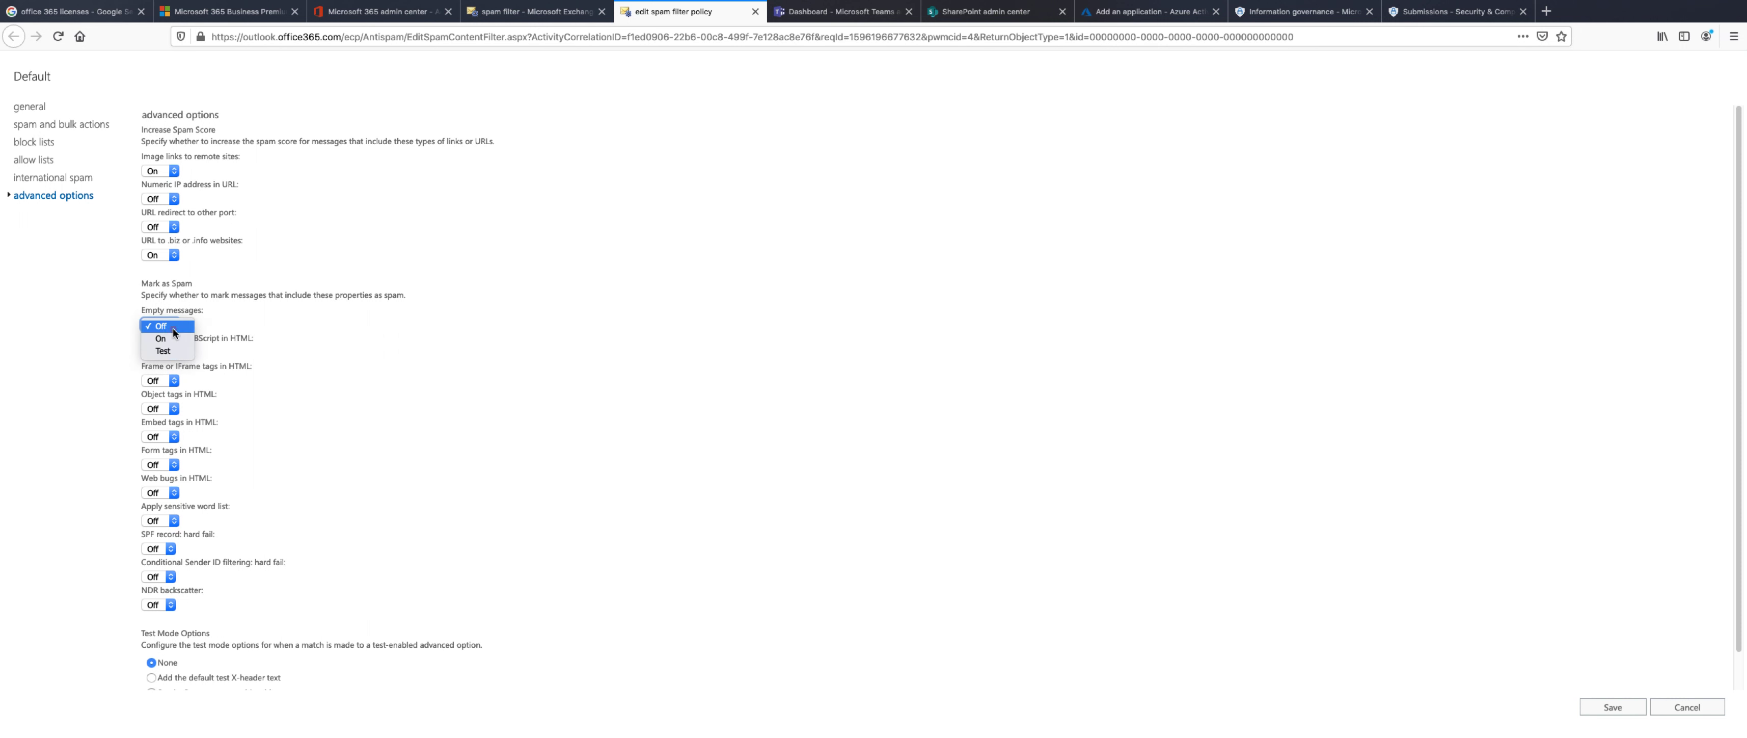
left_click(236, 317)
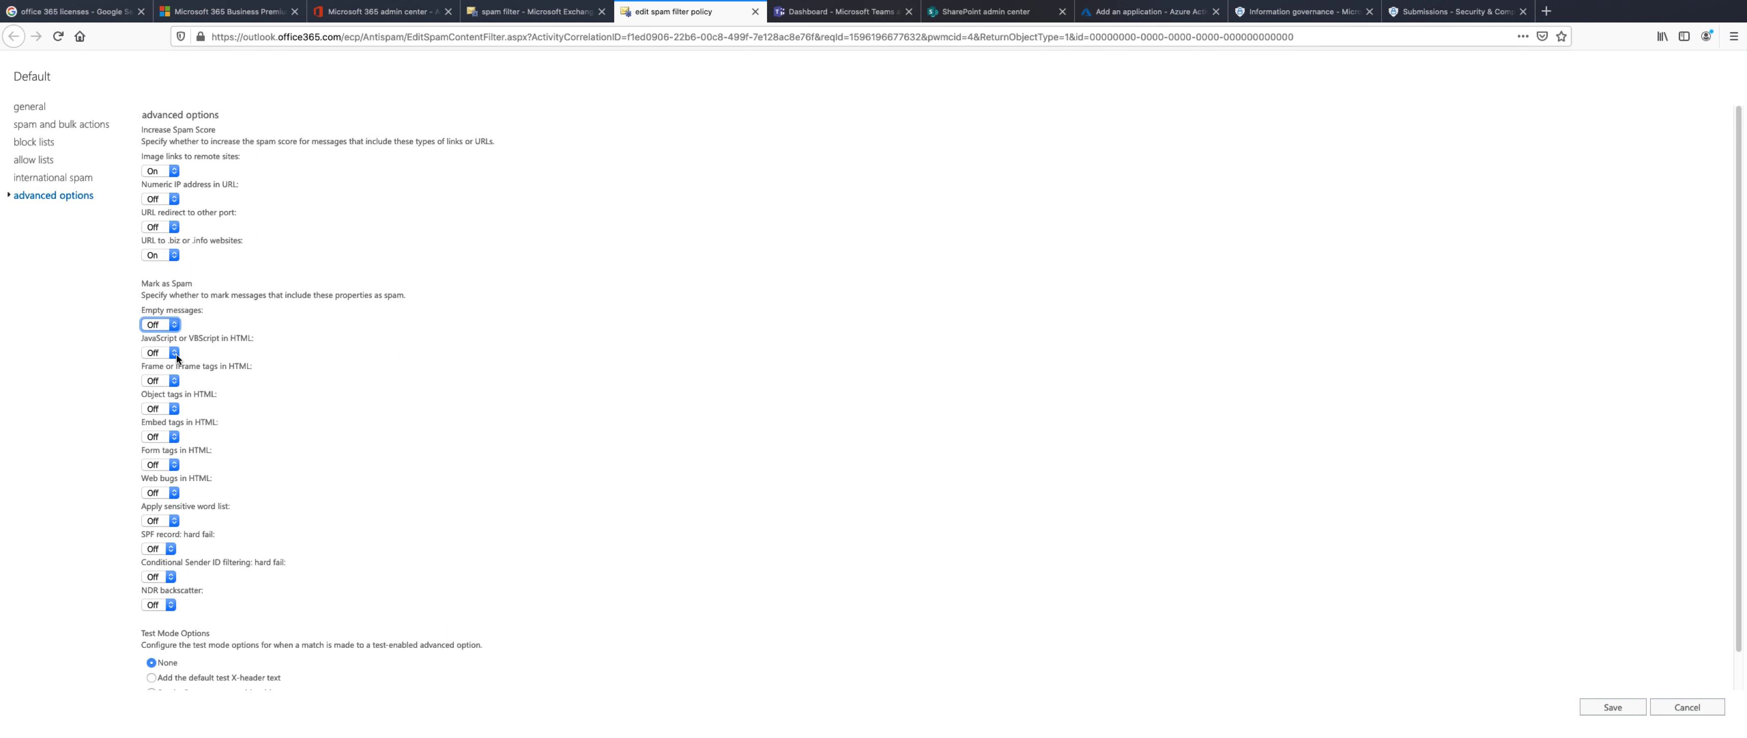
left_click(174, 520)
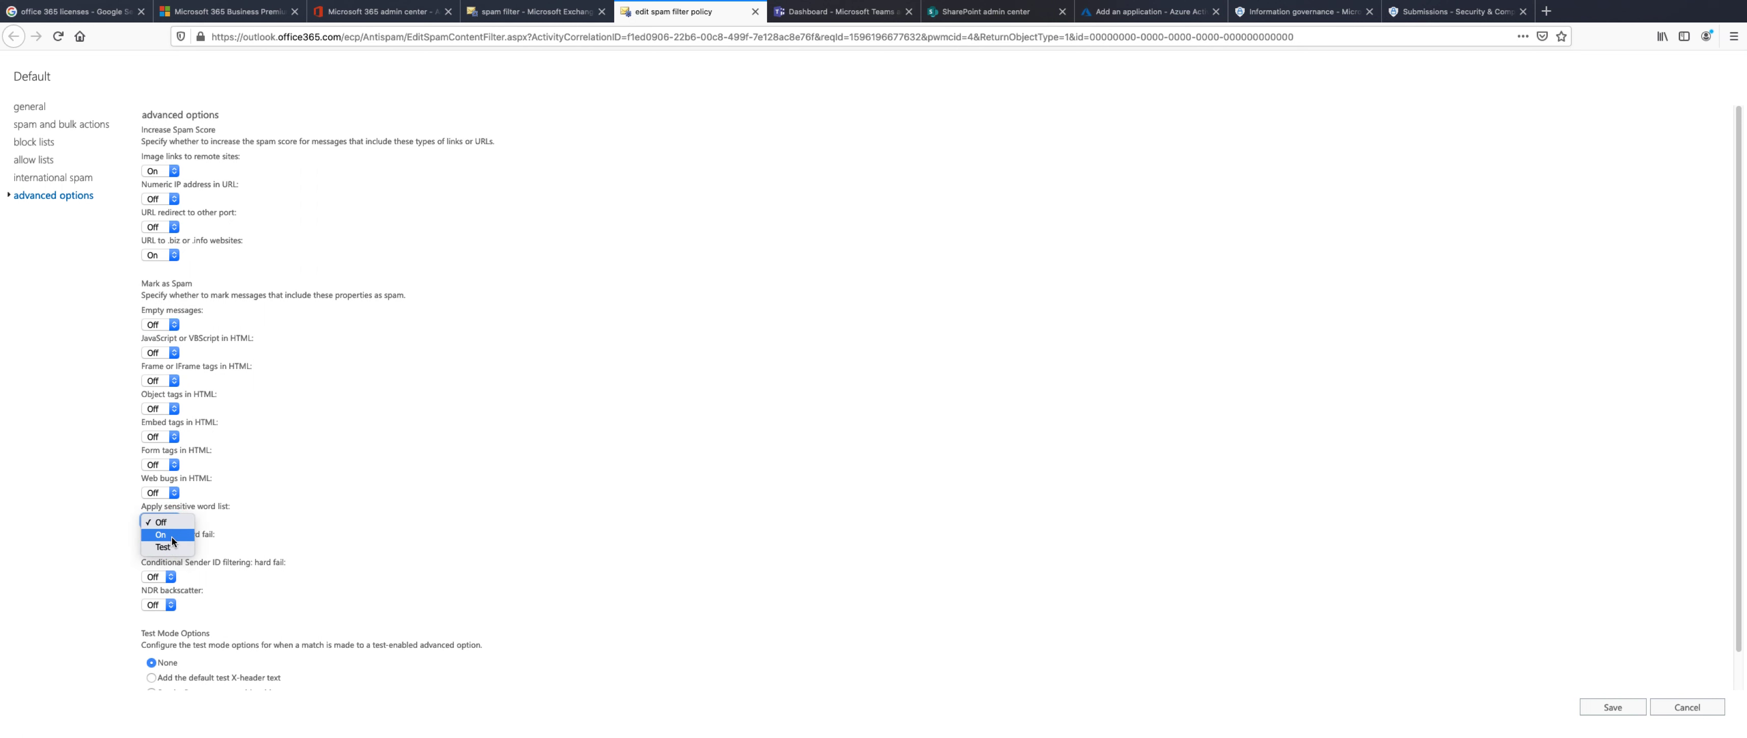
left_click(172, 535)
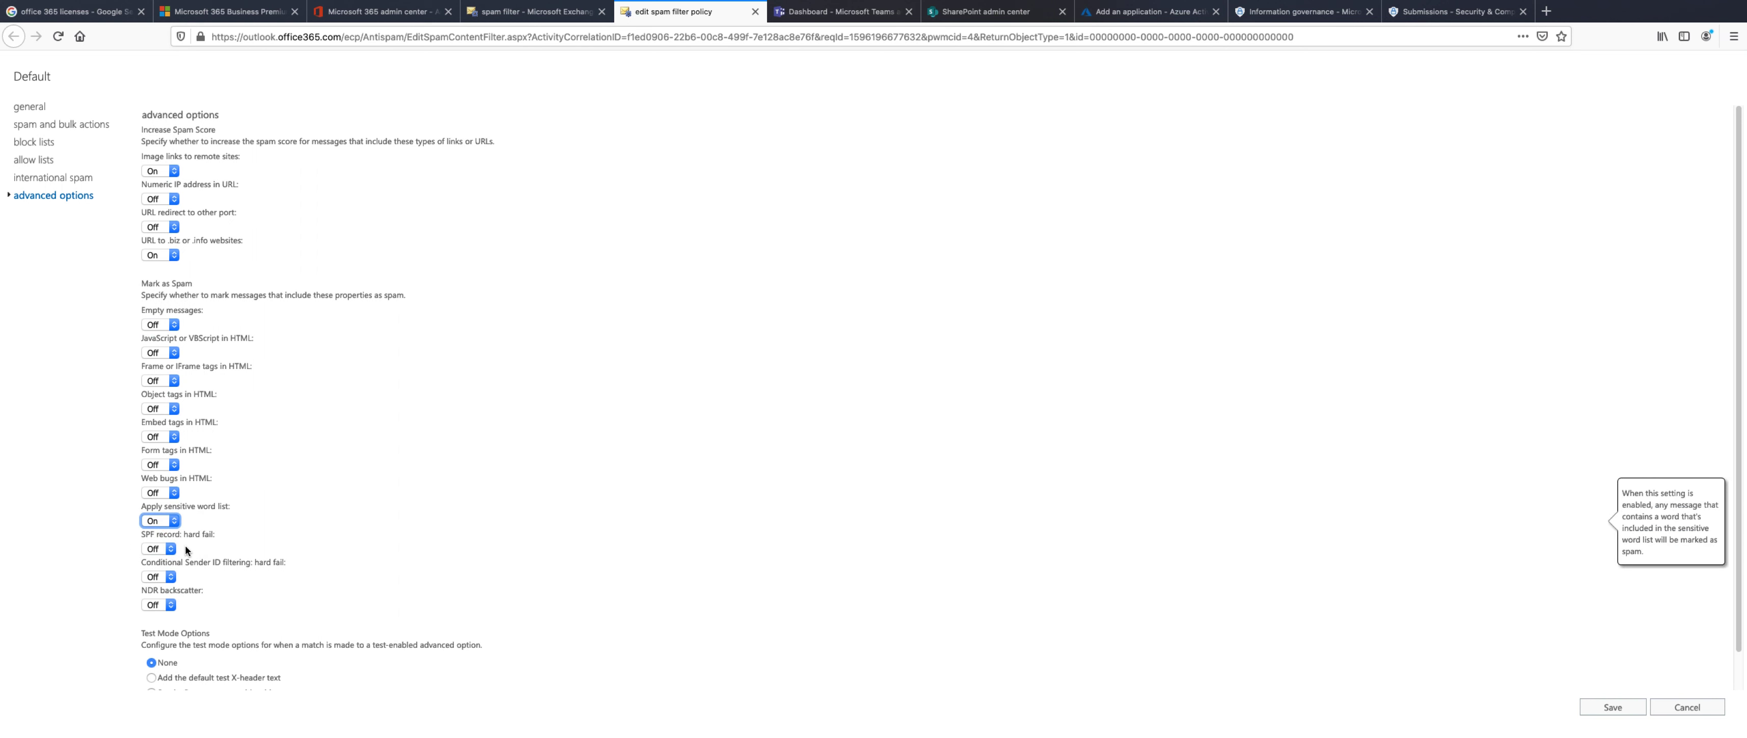
Set 'Apply sensitive word list' back to Off.
scroll(234, 538, "down", 1)
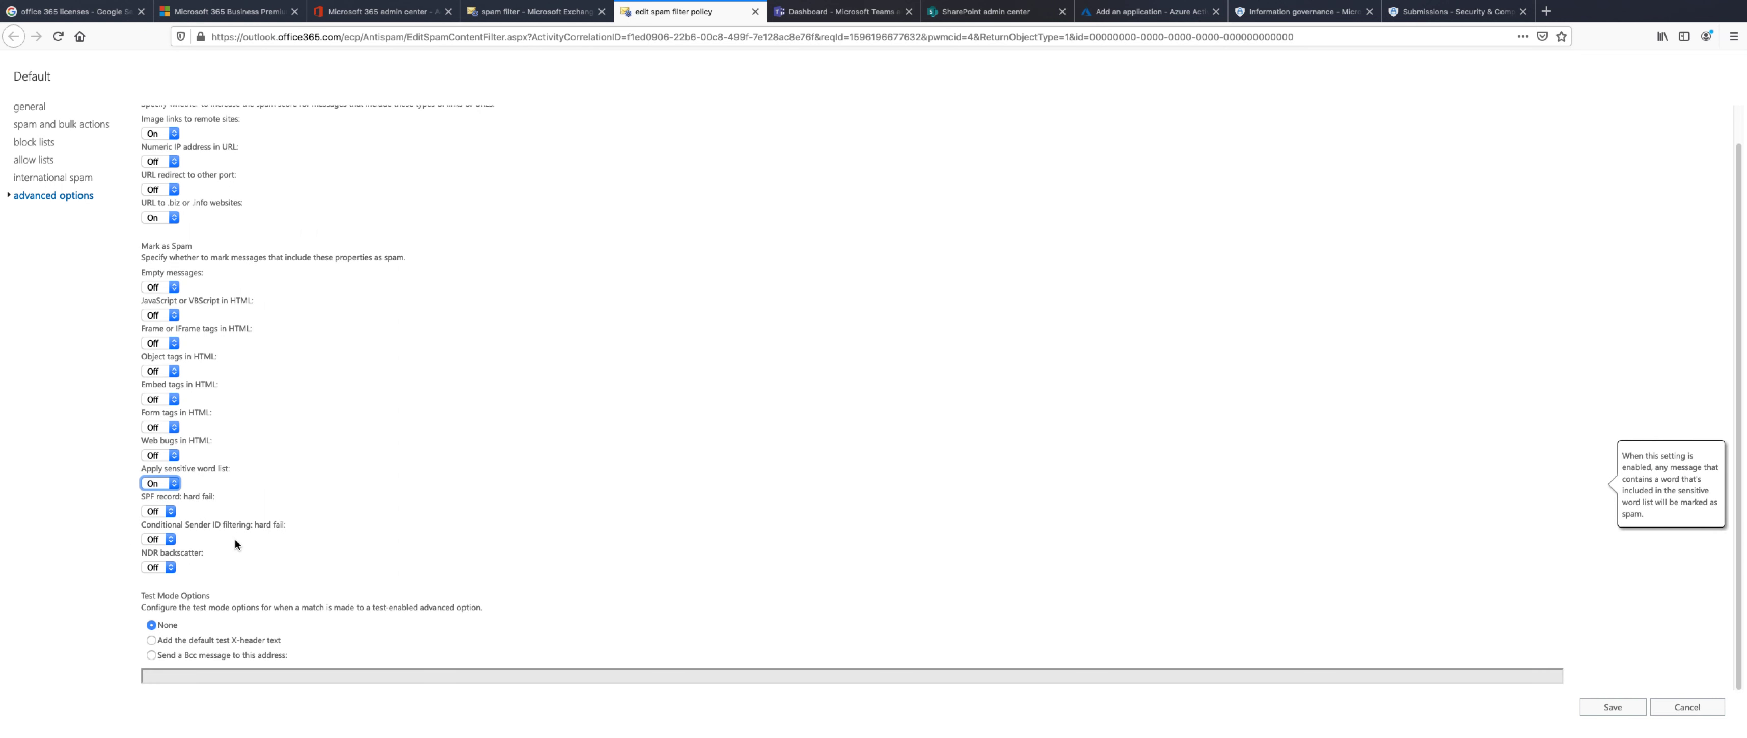
scroll(234, 543, "up", 1)
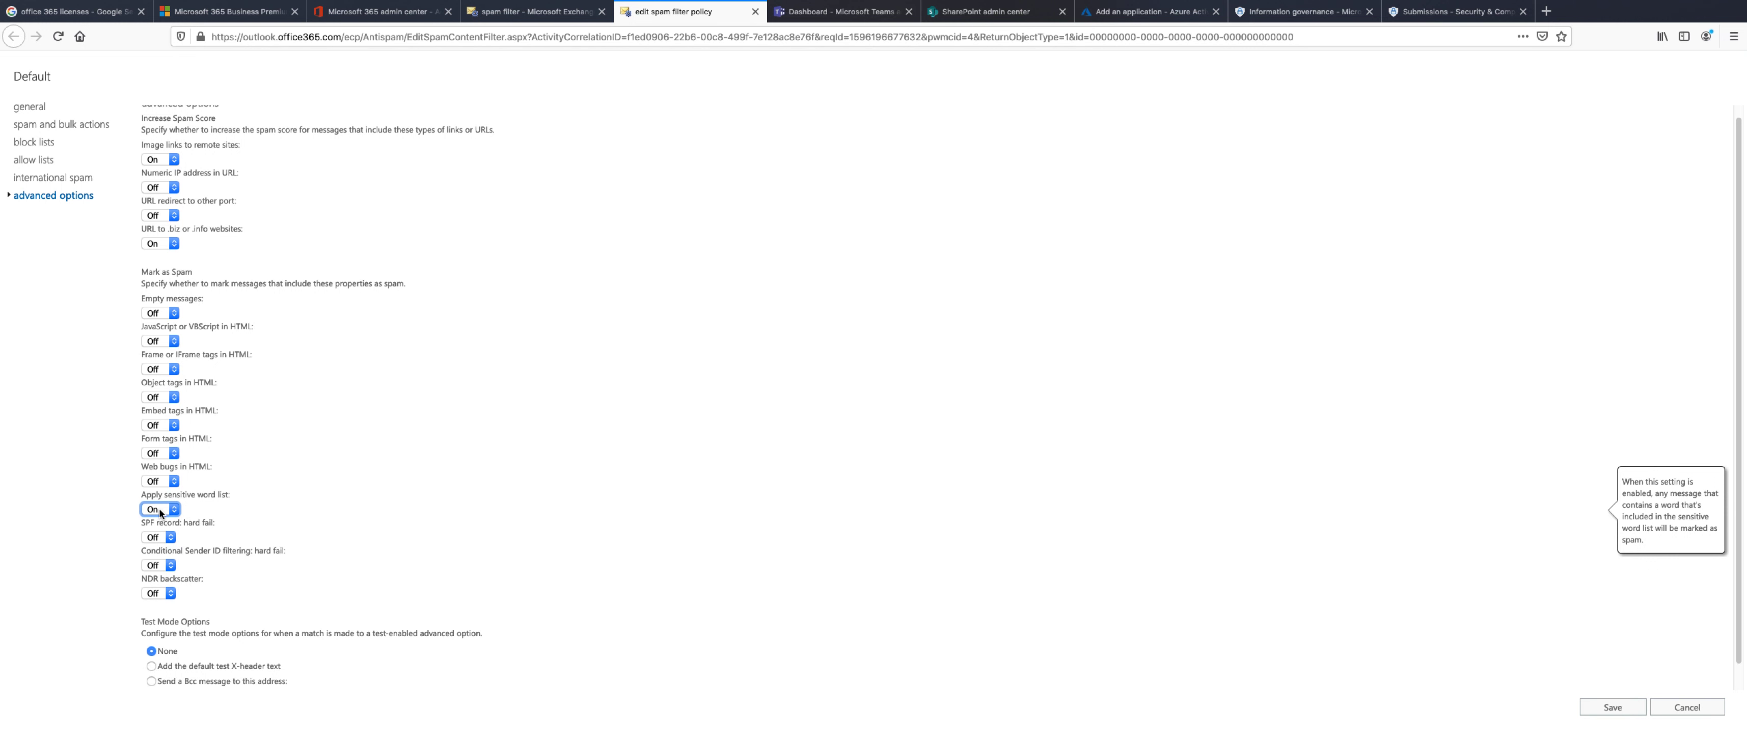
left_click(174, 508)
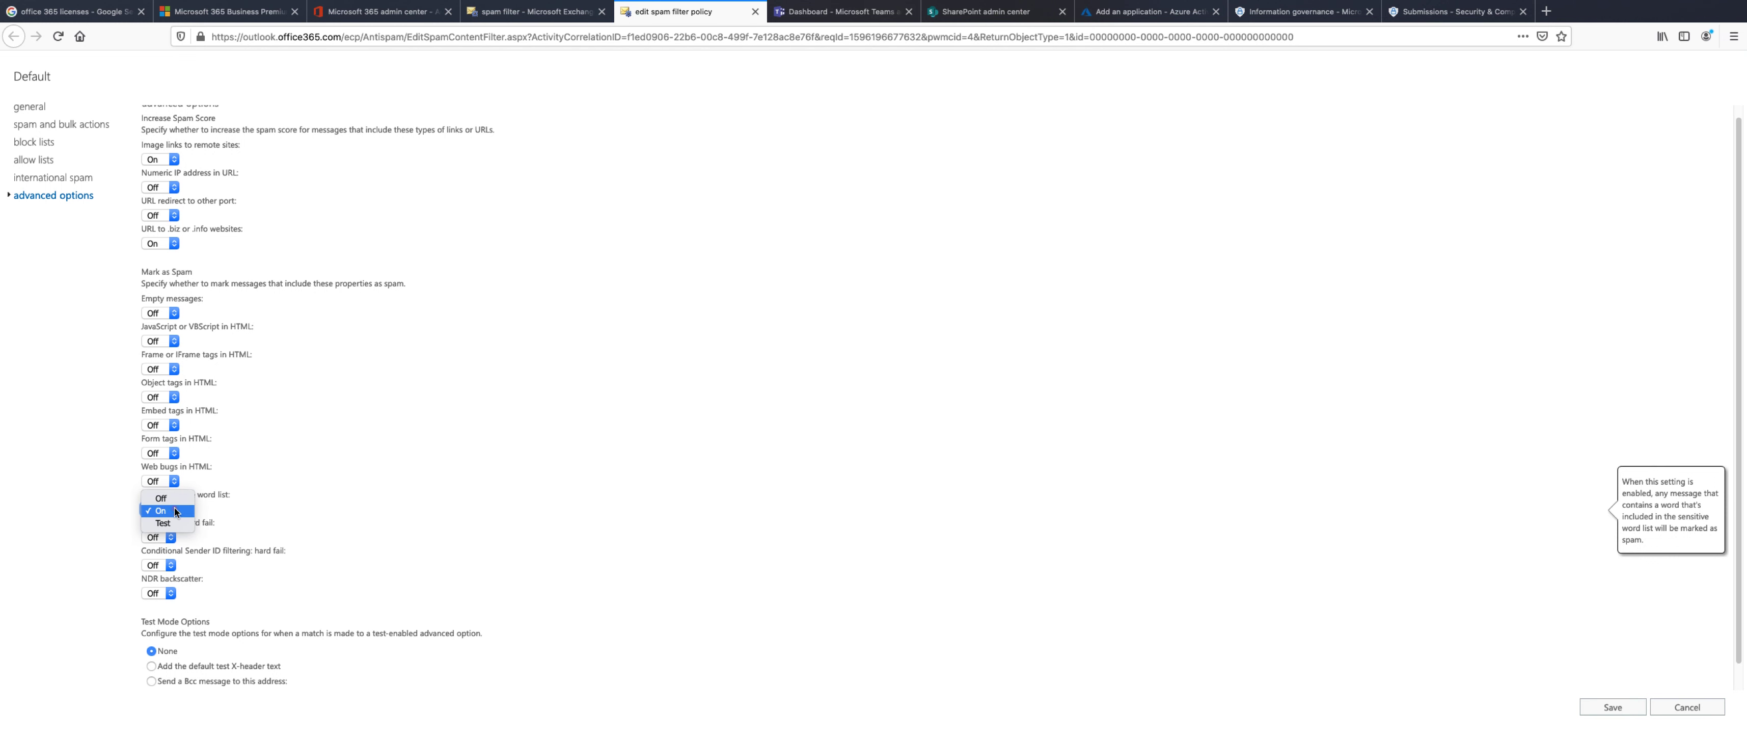
left_click(173, 502)
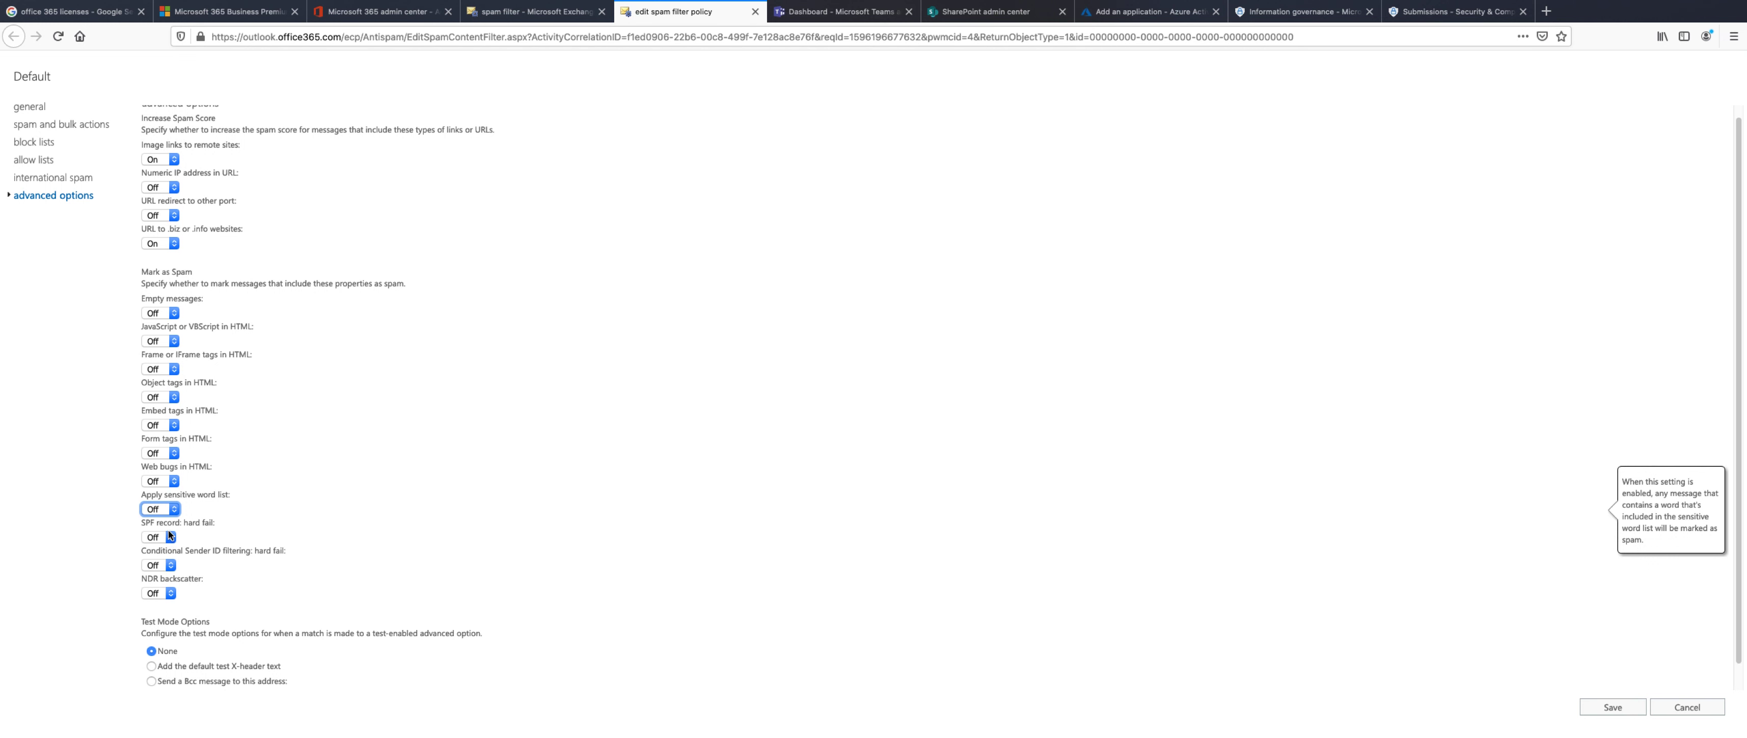
Try SPF record: hard fail On, then leave it Off.
left_click(170, 536)
left_click(156, 550)
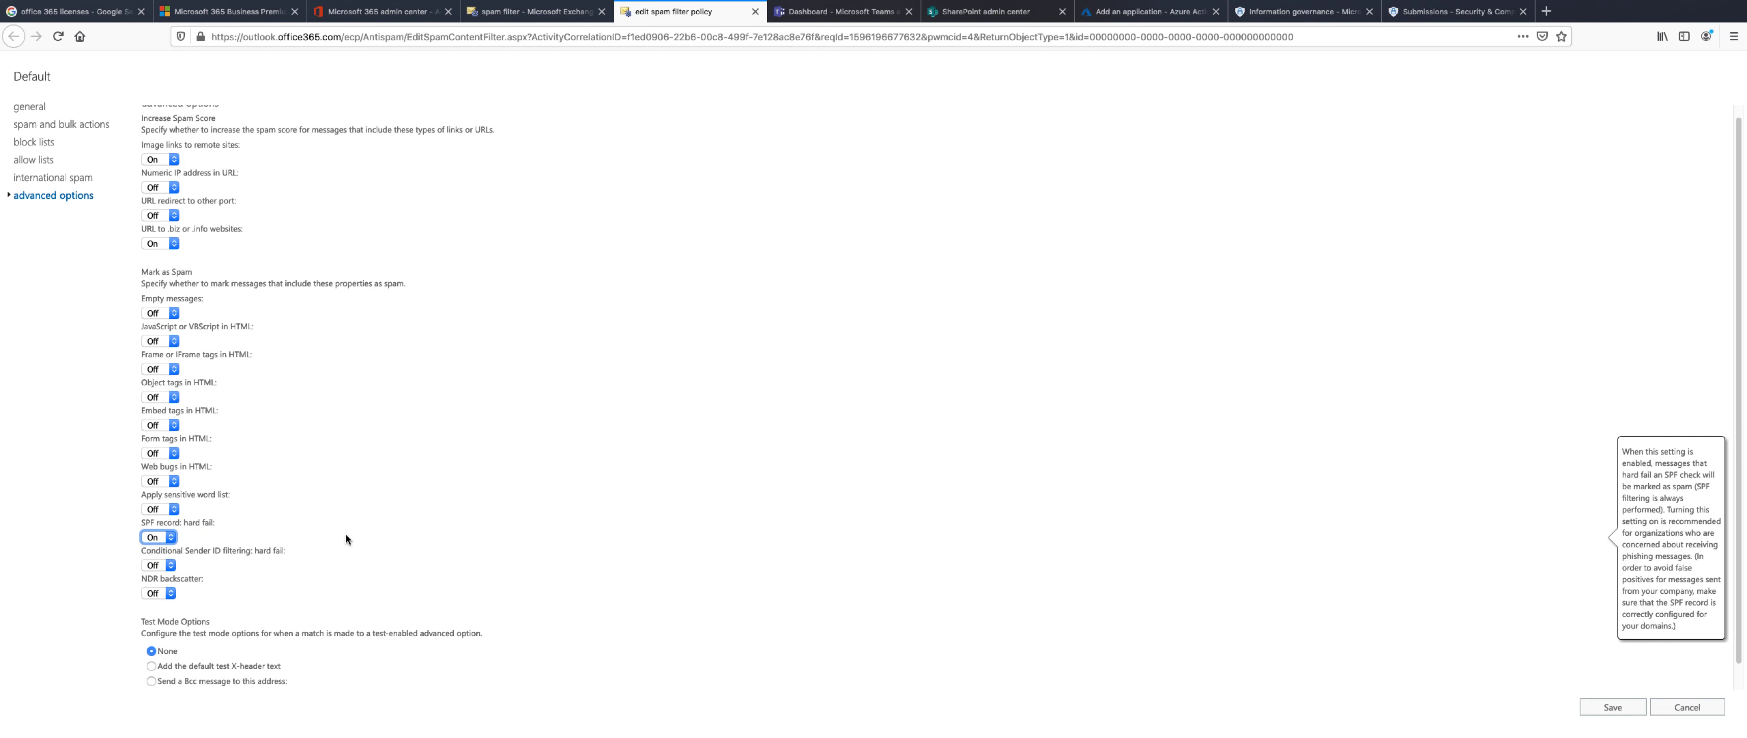
left_click(170, 536)
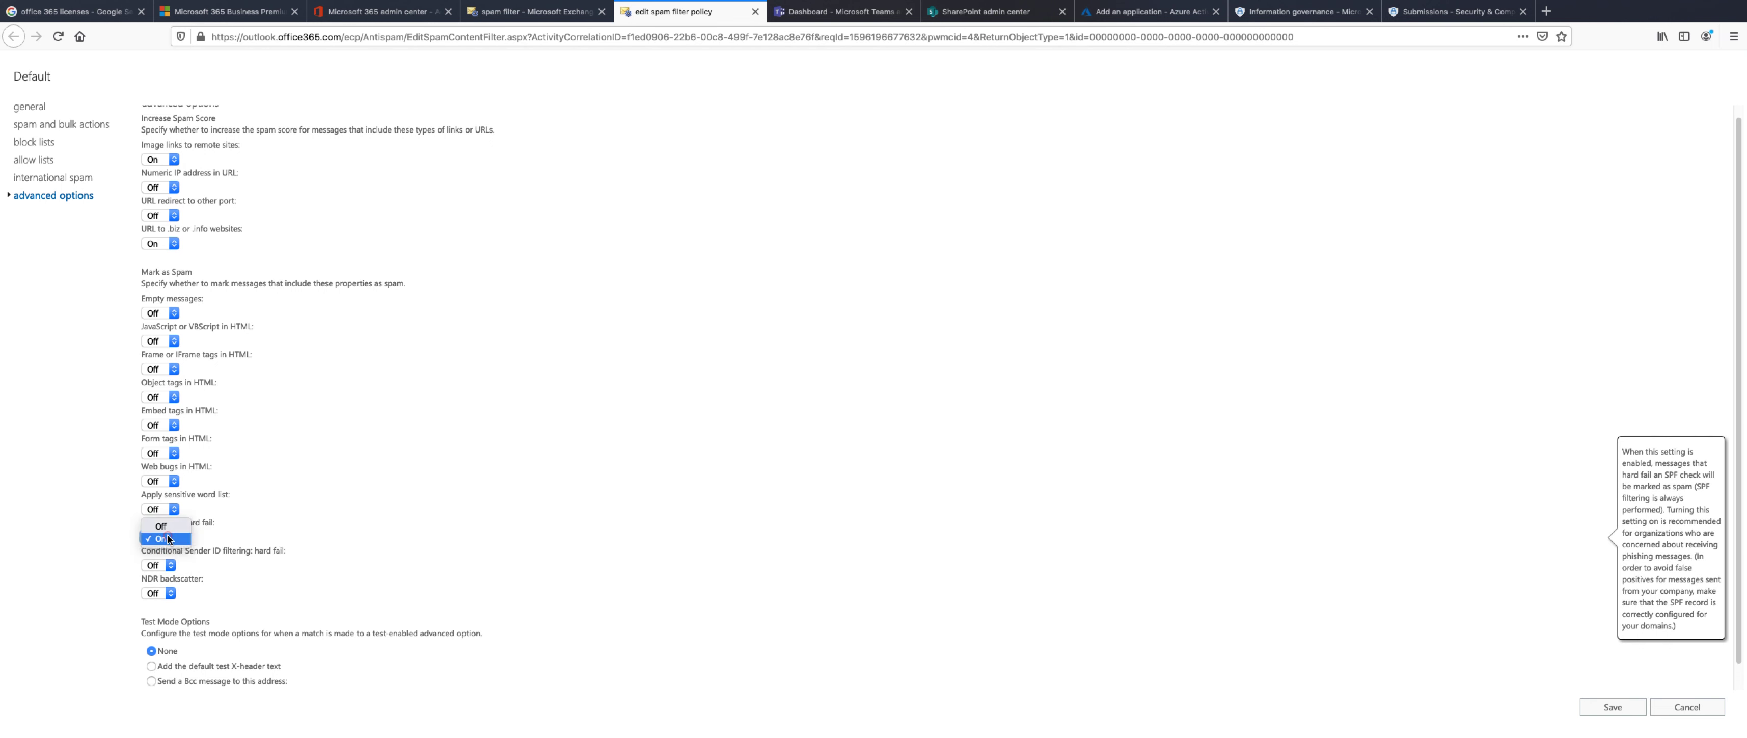
left_click(161, 521)
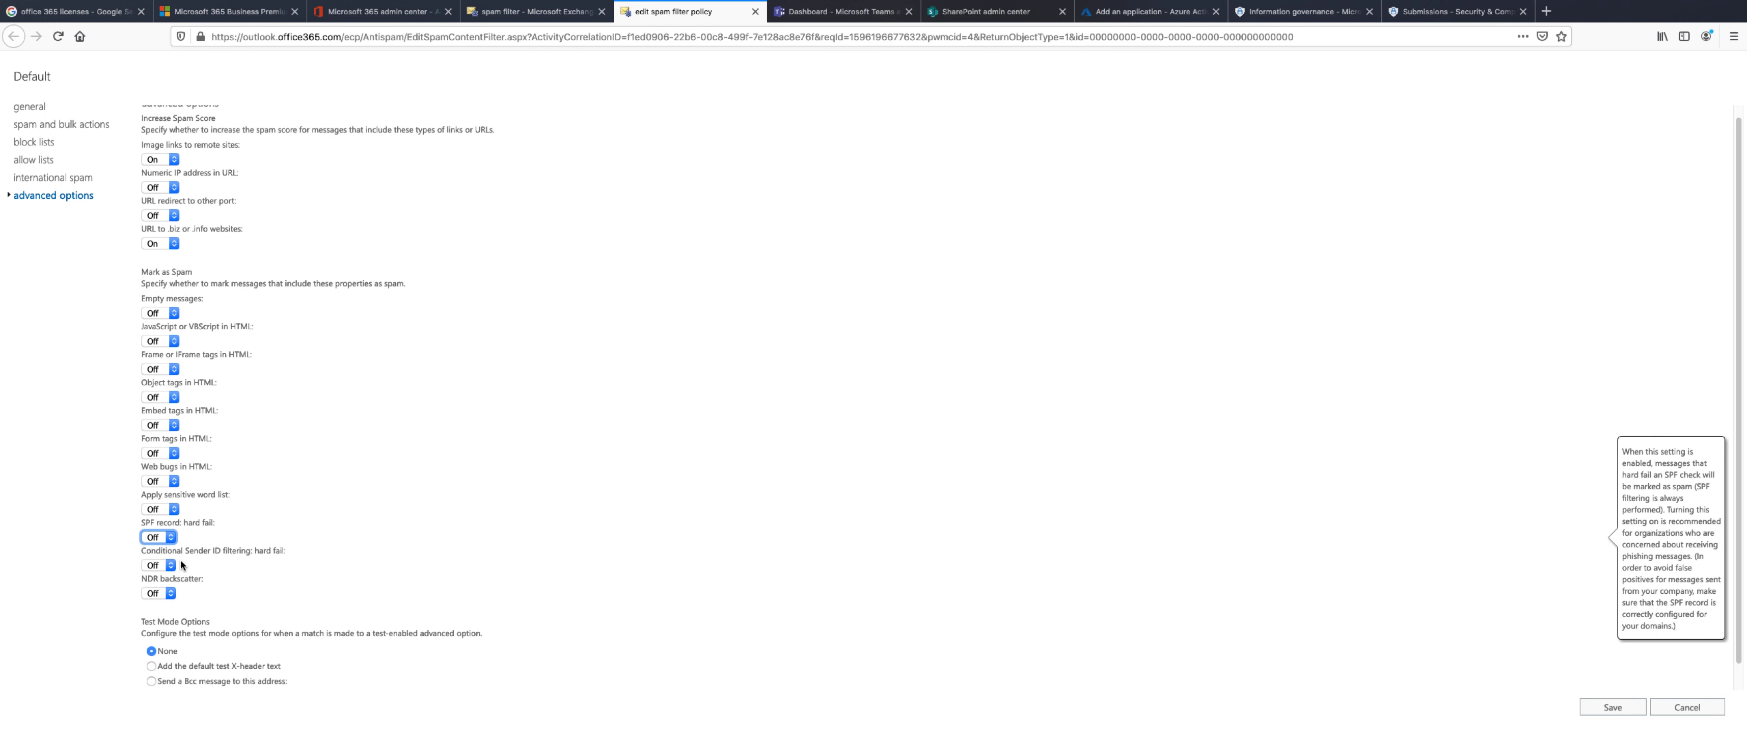
left_click(171, 537)
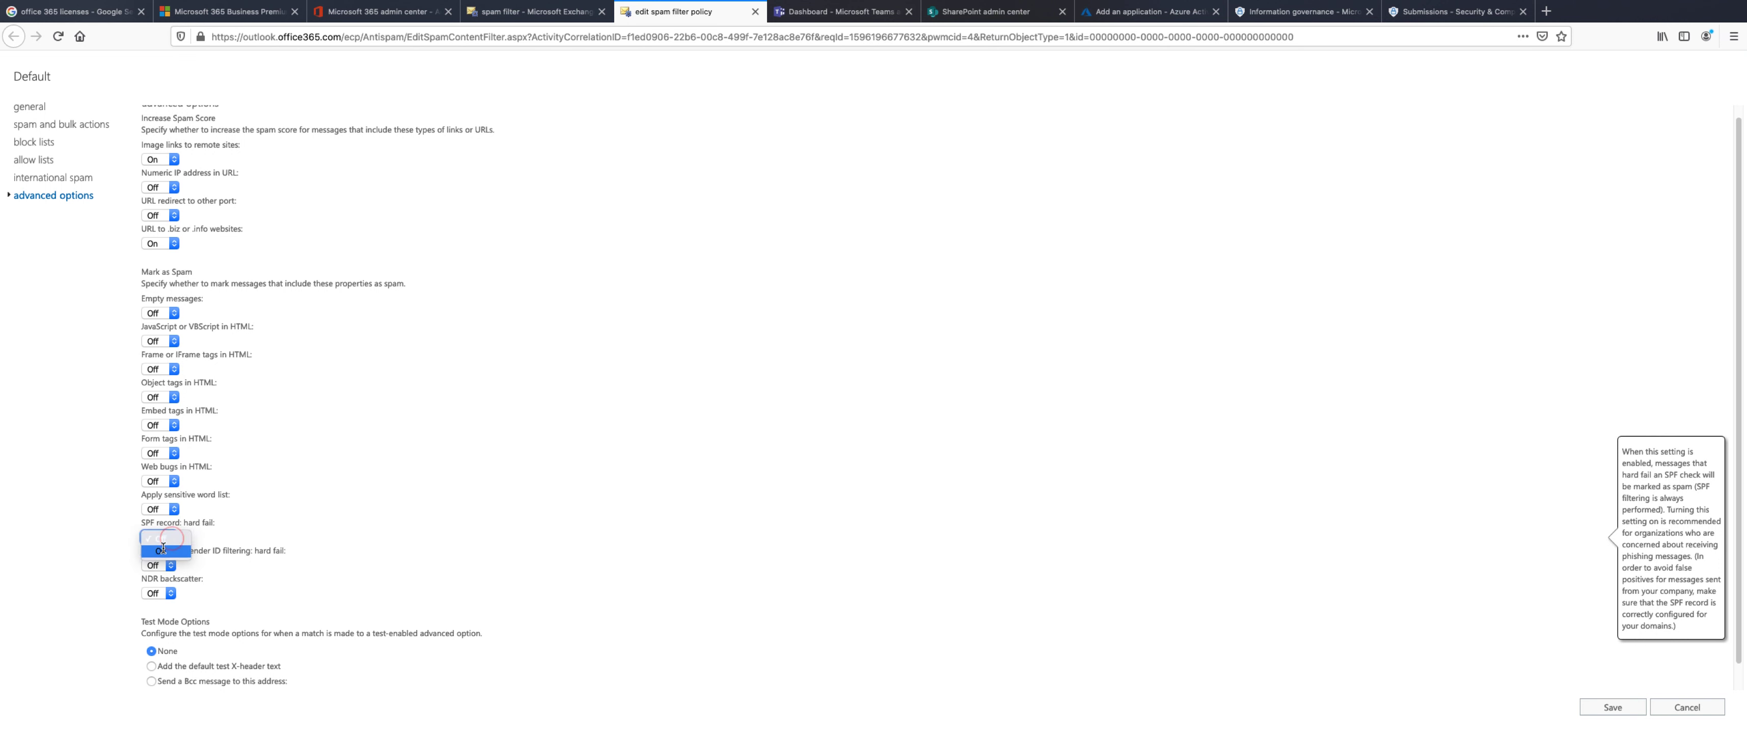
left_click(280, 527)
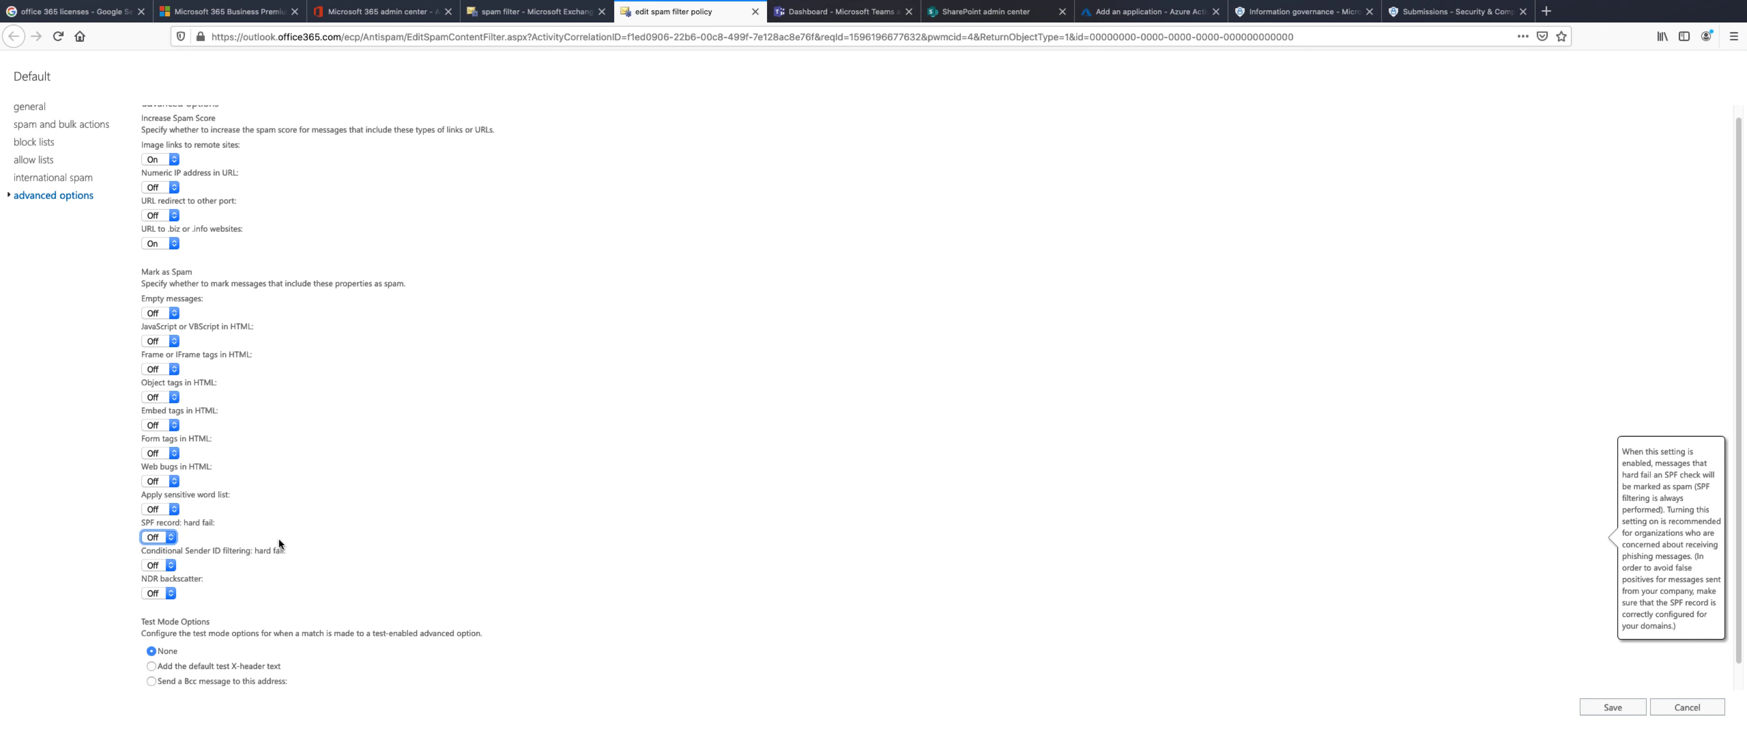
Set 'Conditional Sender ID filtering: hard fail' to On.
left_click(174, 567)
left_click(176, 571)
left_click(176, 571)
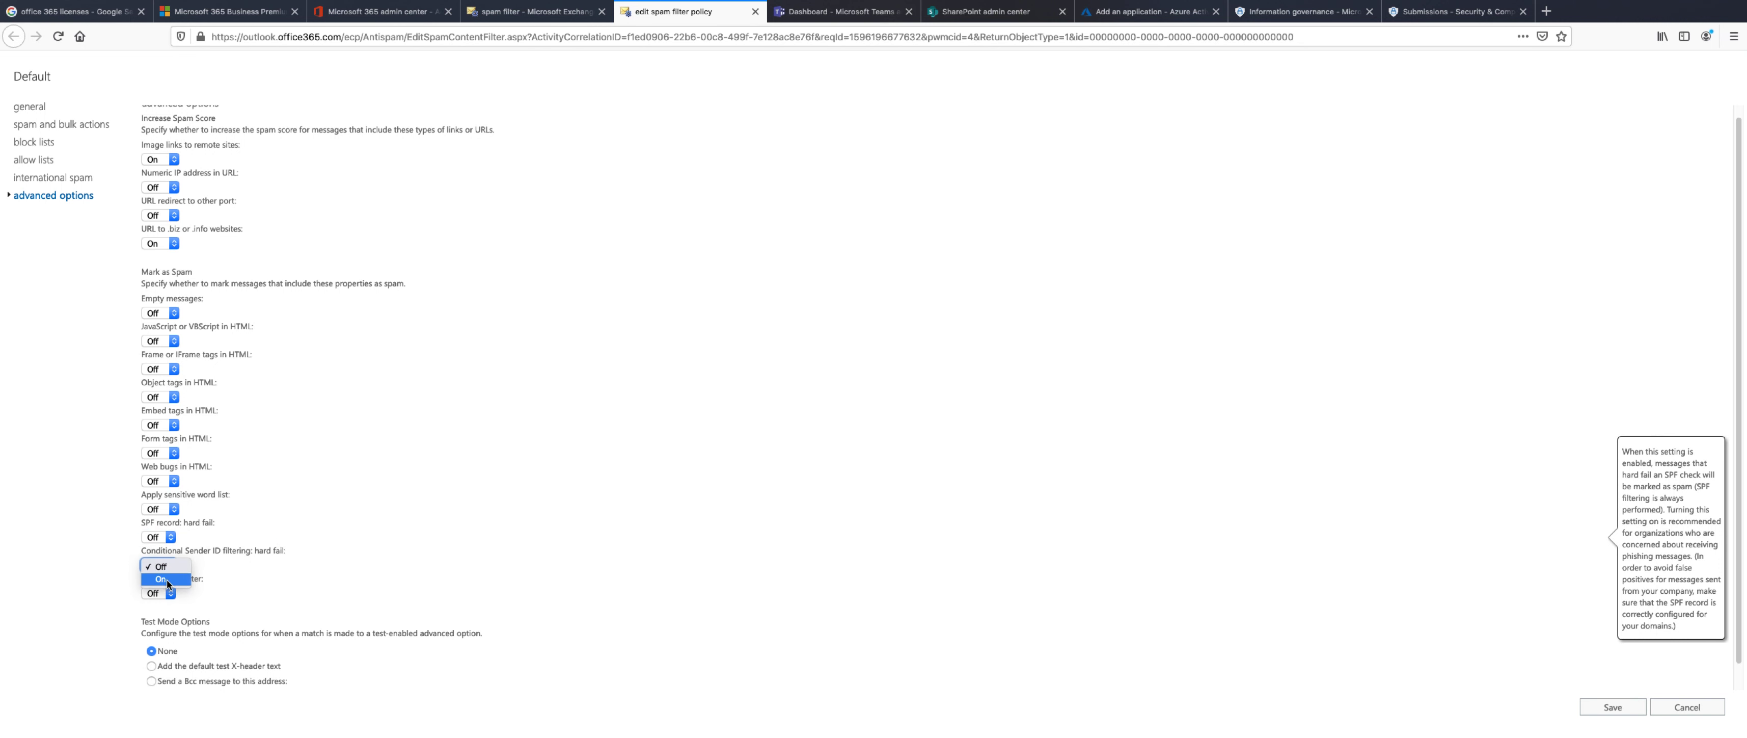
left_click(177, 580)
scroll(331, 608, "down", 1)
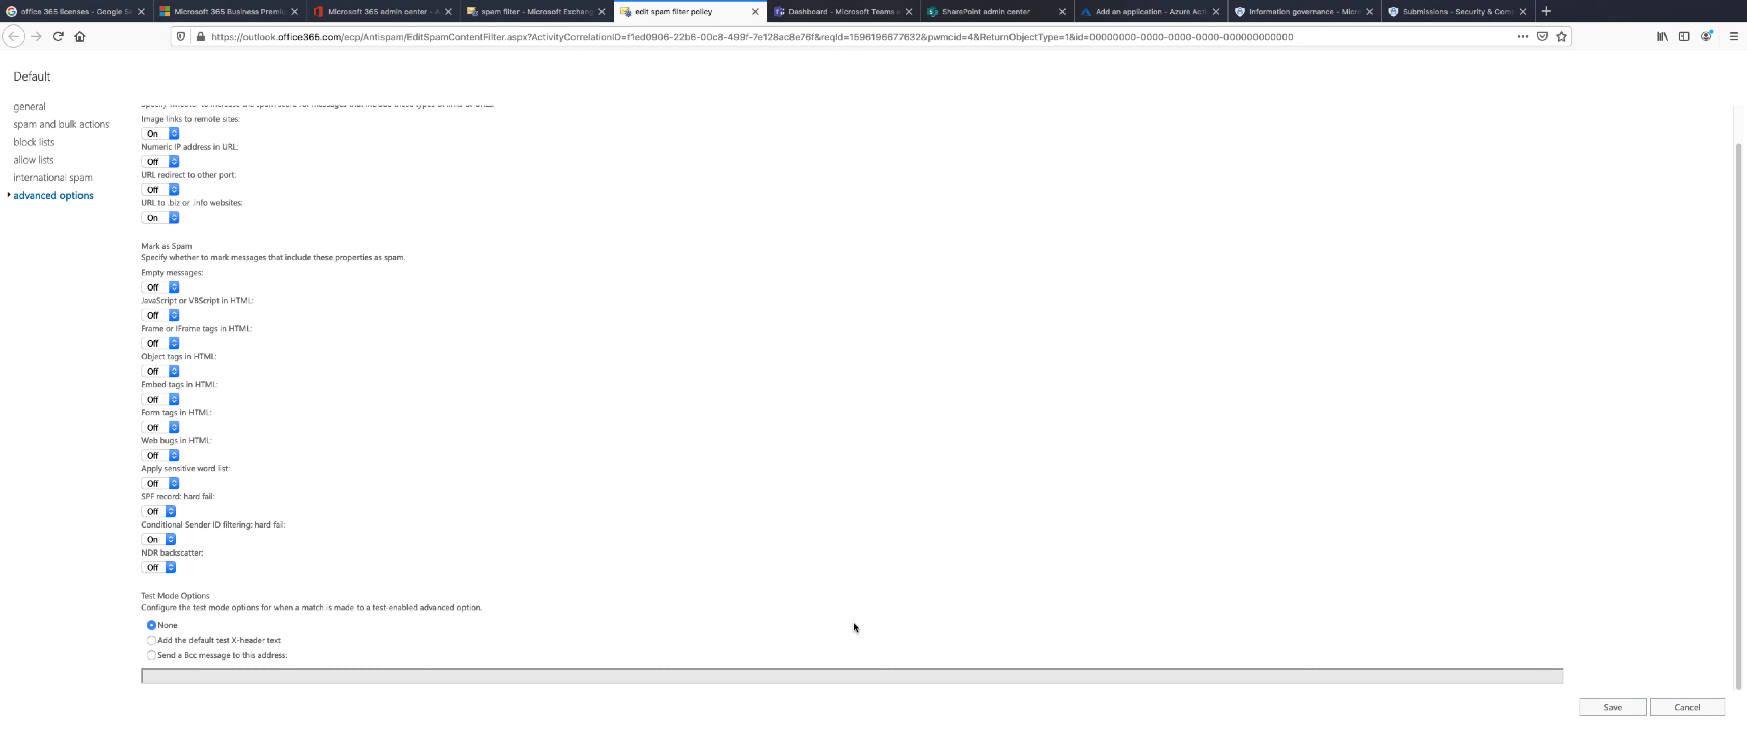
Close the spam policy editor unsaved and look over outbound spam and the quarantine page.
left_click(1682, 708)
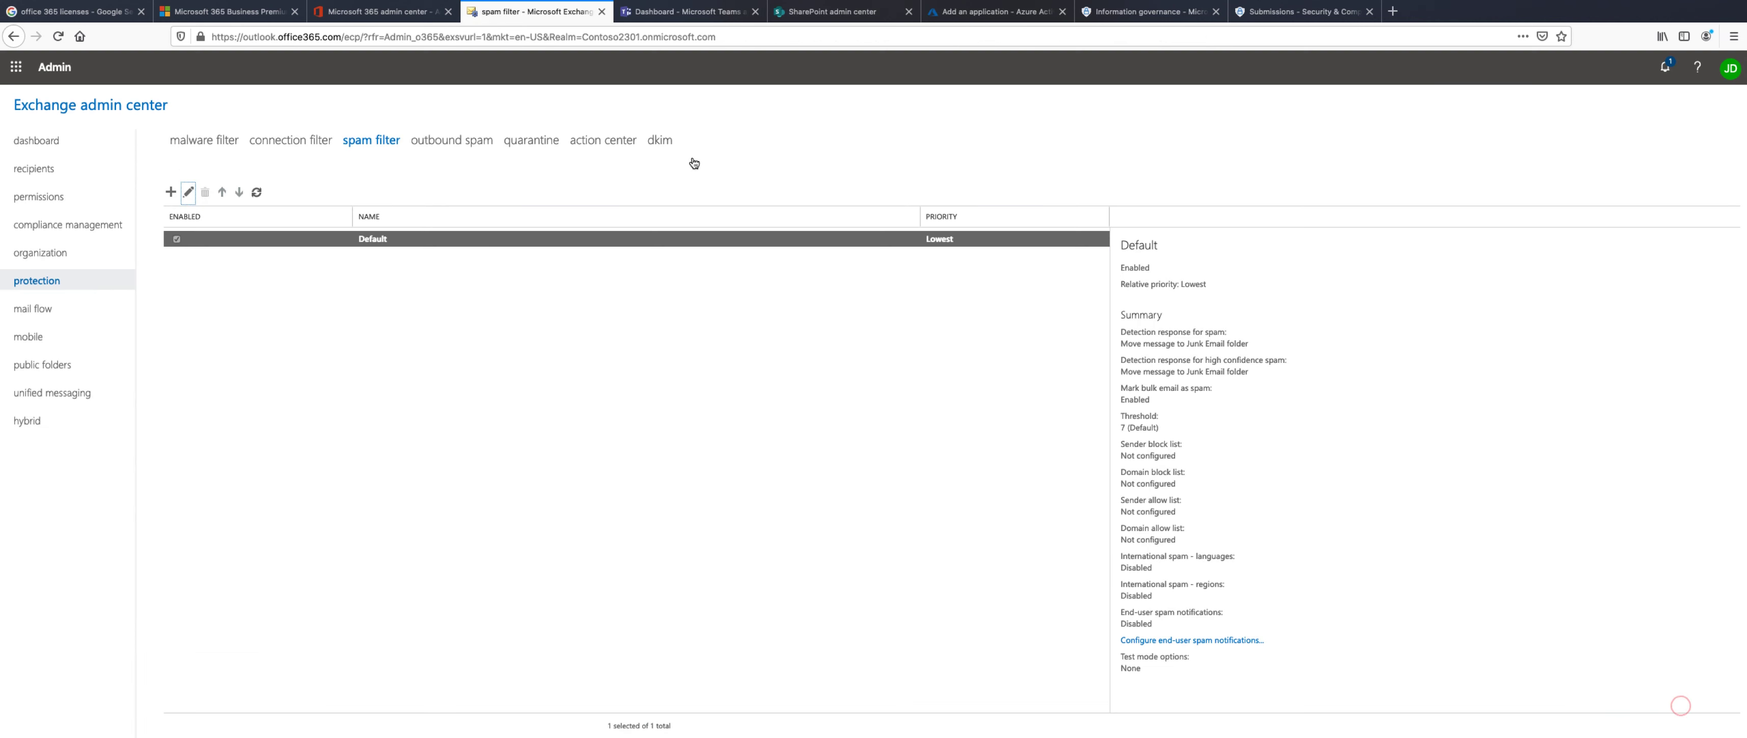
left_click(470, 144)
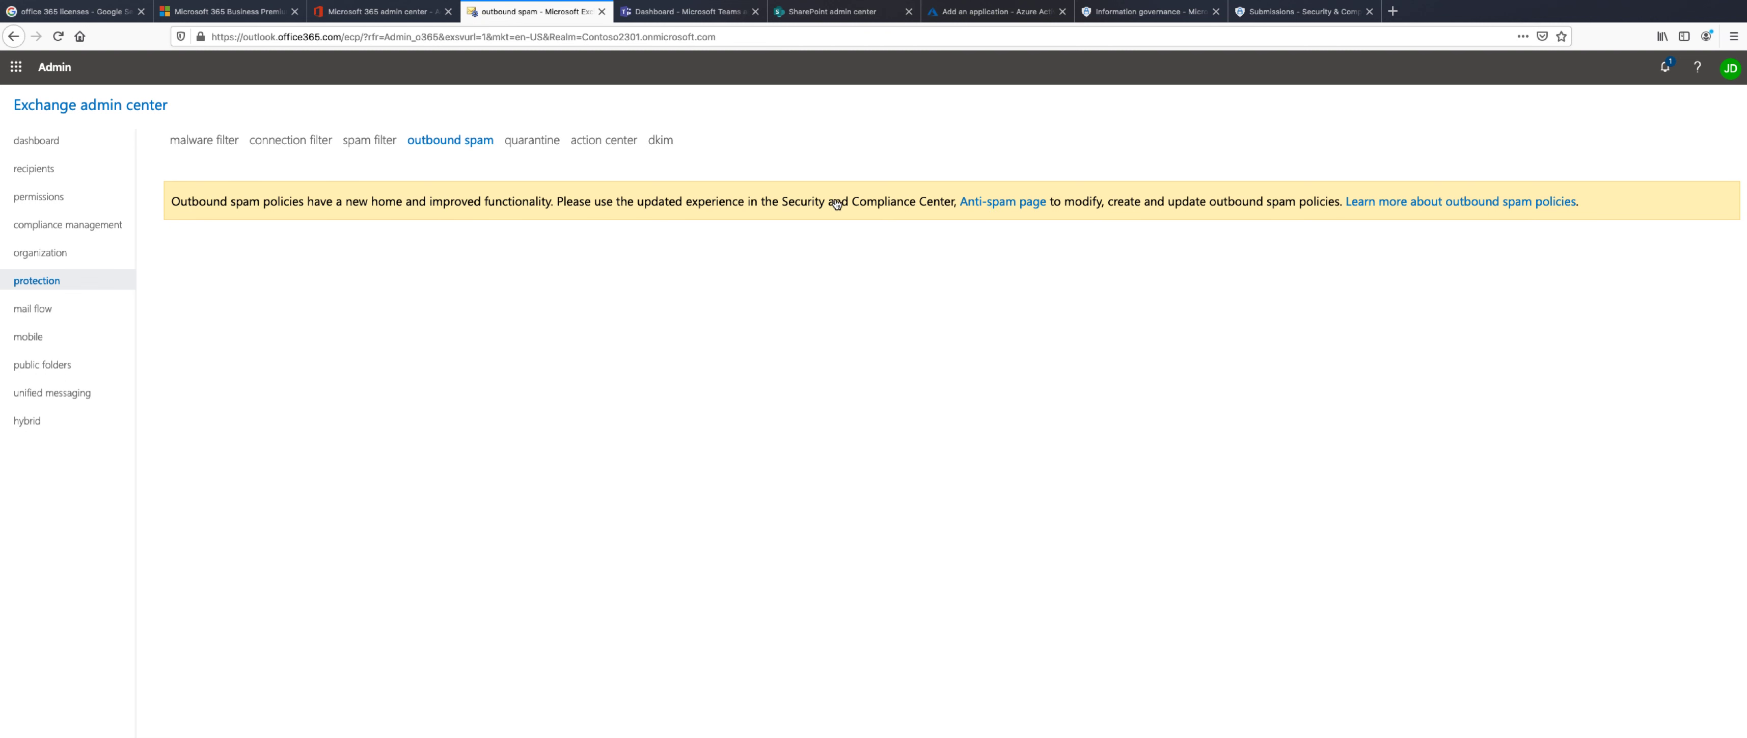
left_click(542, 144)
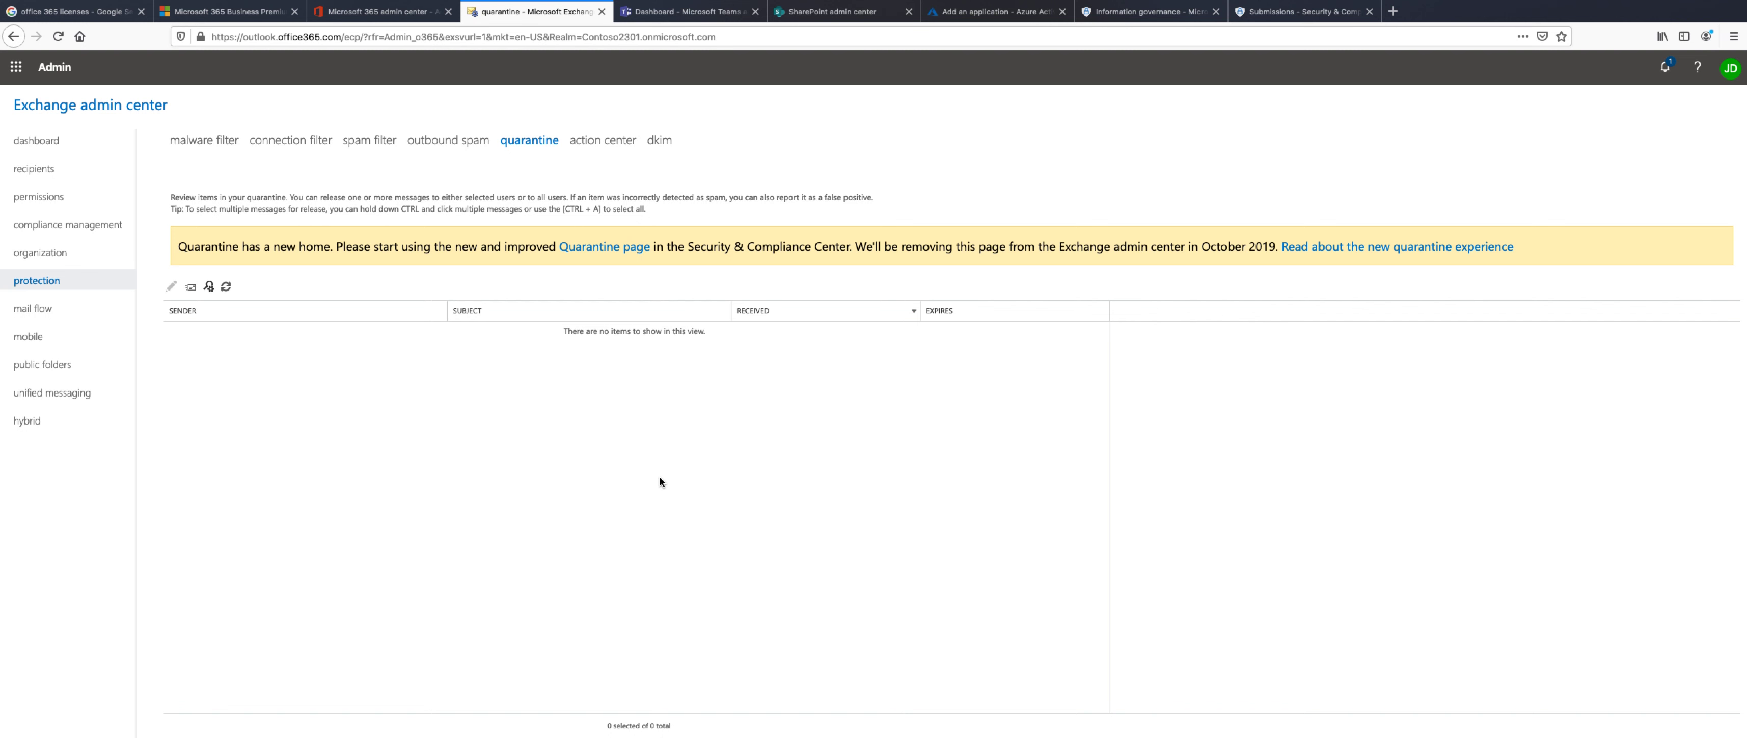
Dismiss the quarantine advanced search unfiltered and return to the spam filter policies.
left_click(209, 287)
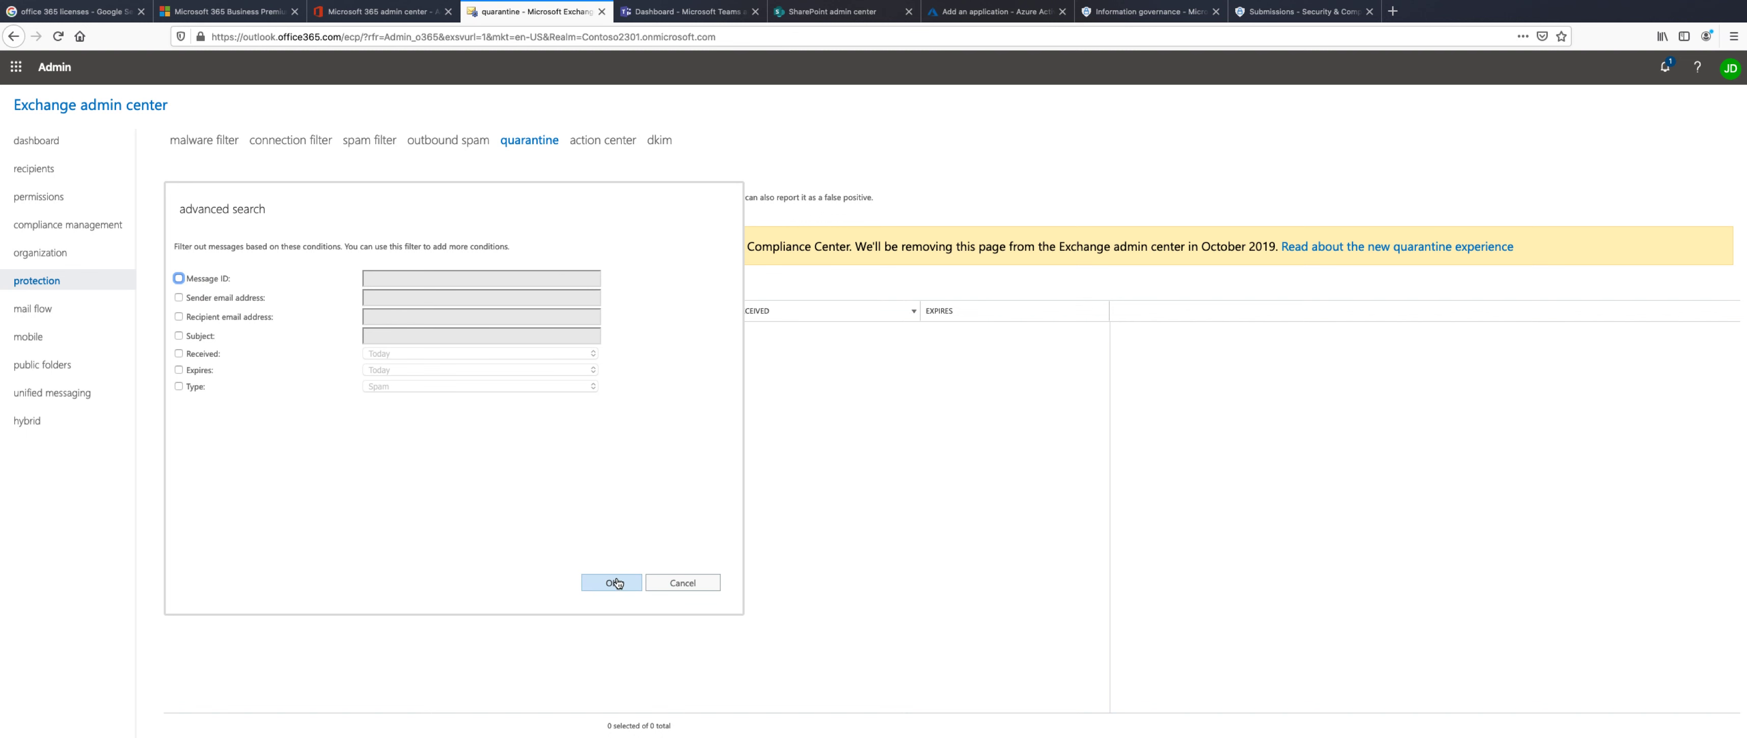
left_click(668, 583)
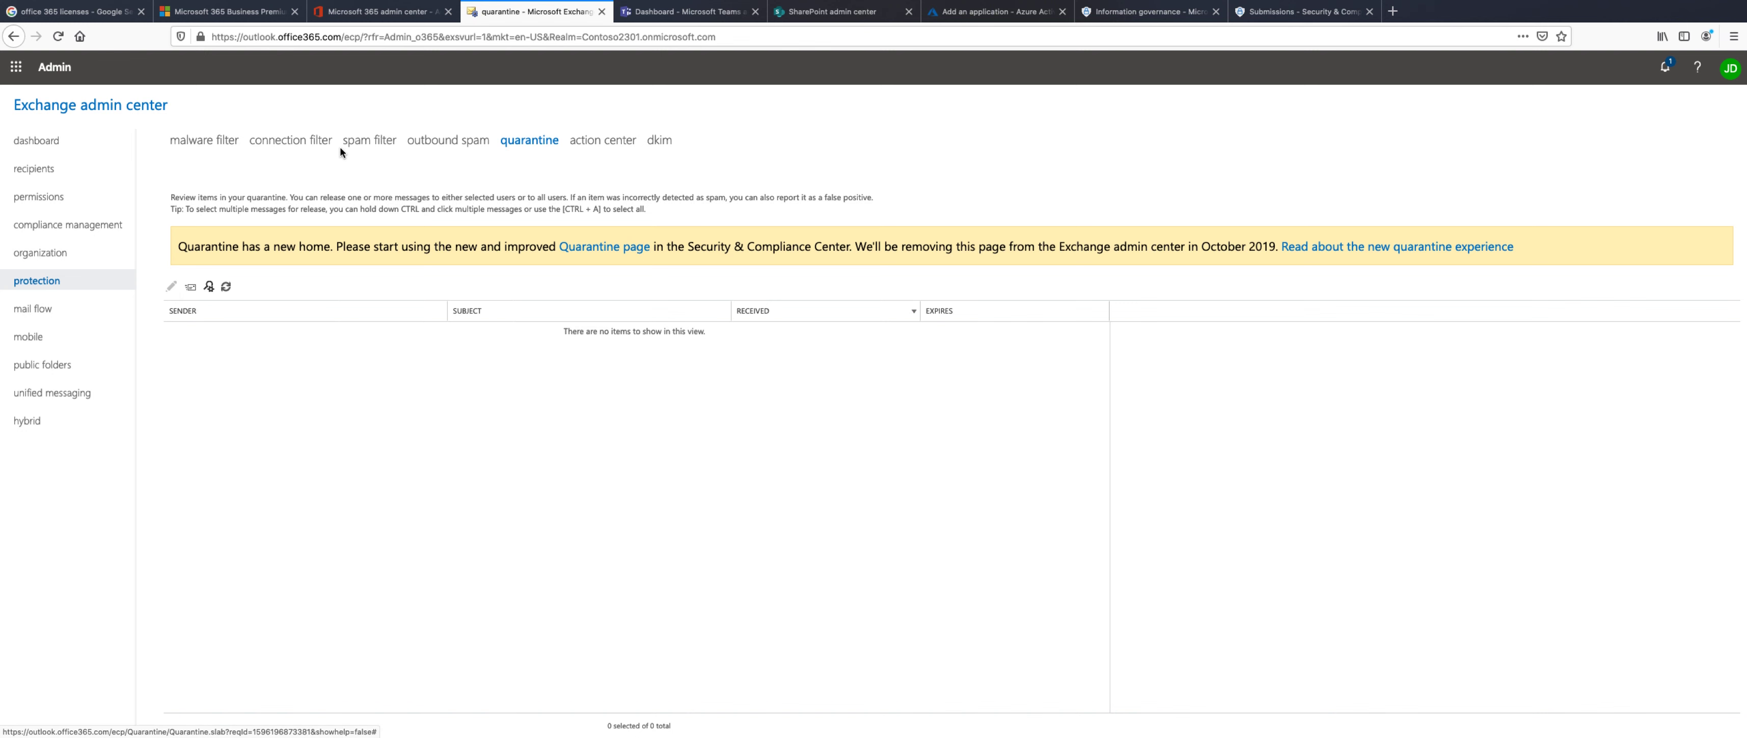
left_click(370, 141)
Change the Default policy's Spam action to 'Quarantine message', save, and confirm both dialogs.
left_click(188, 192)
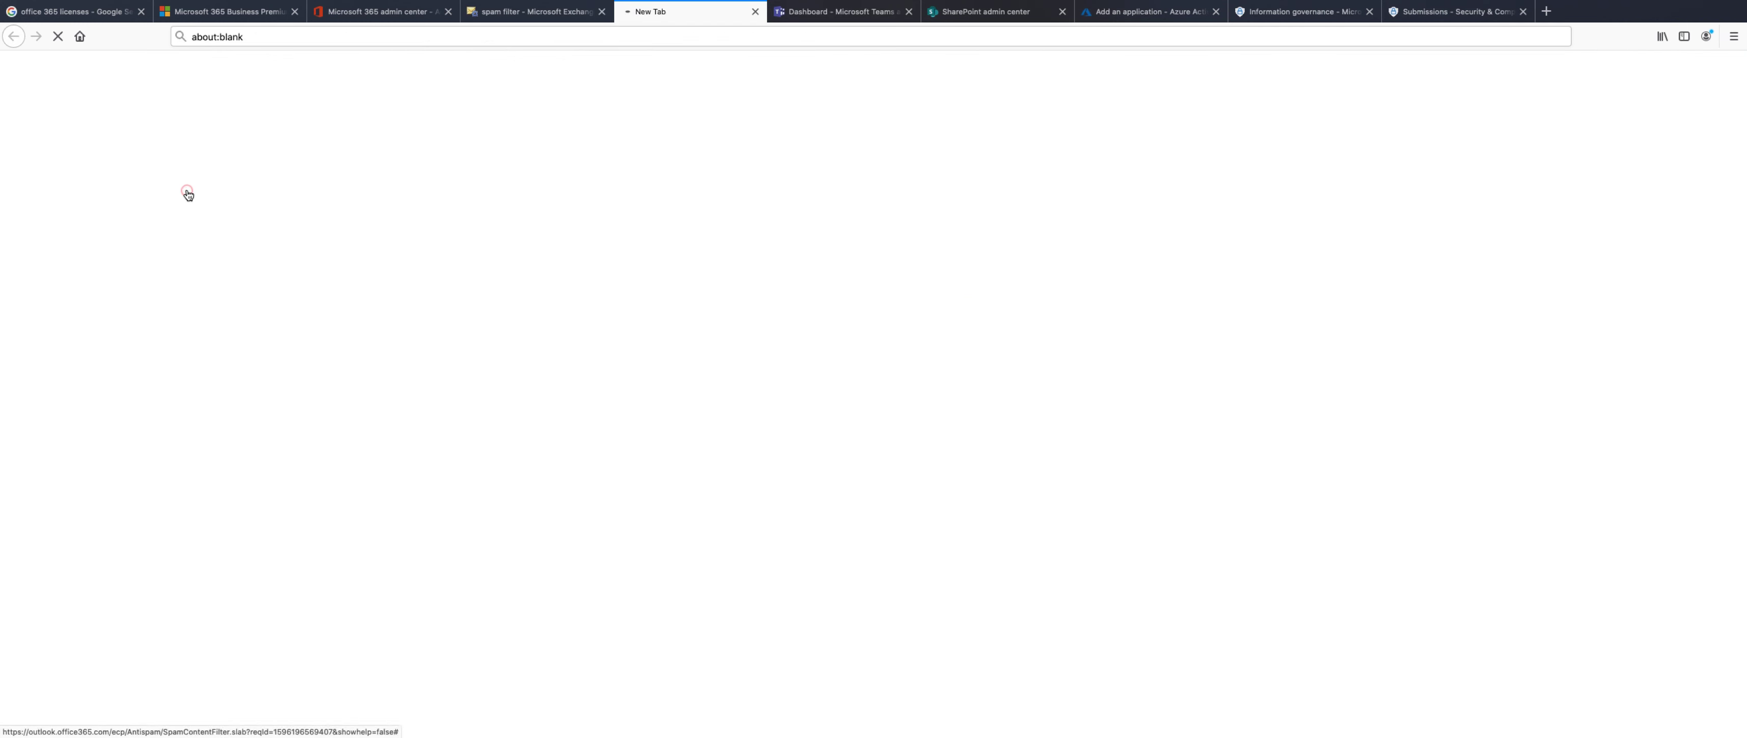
left_click(56, 125)
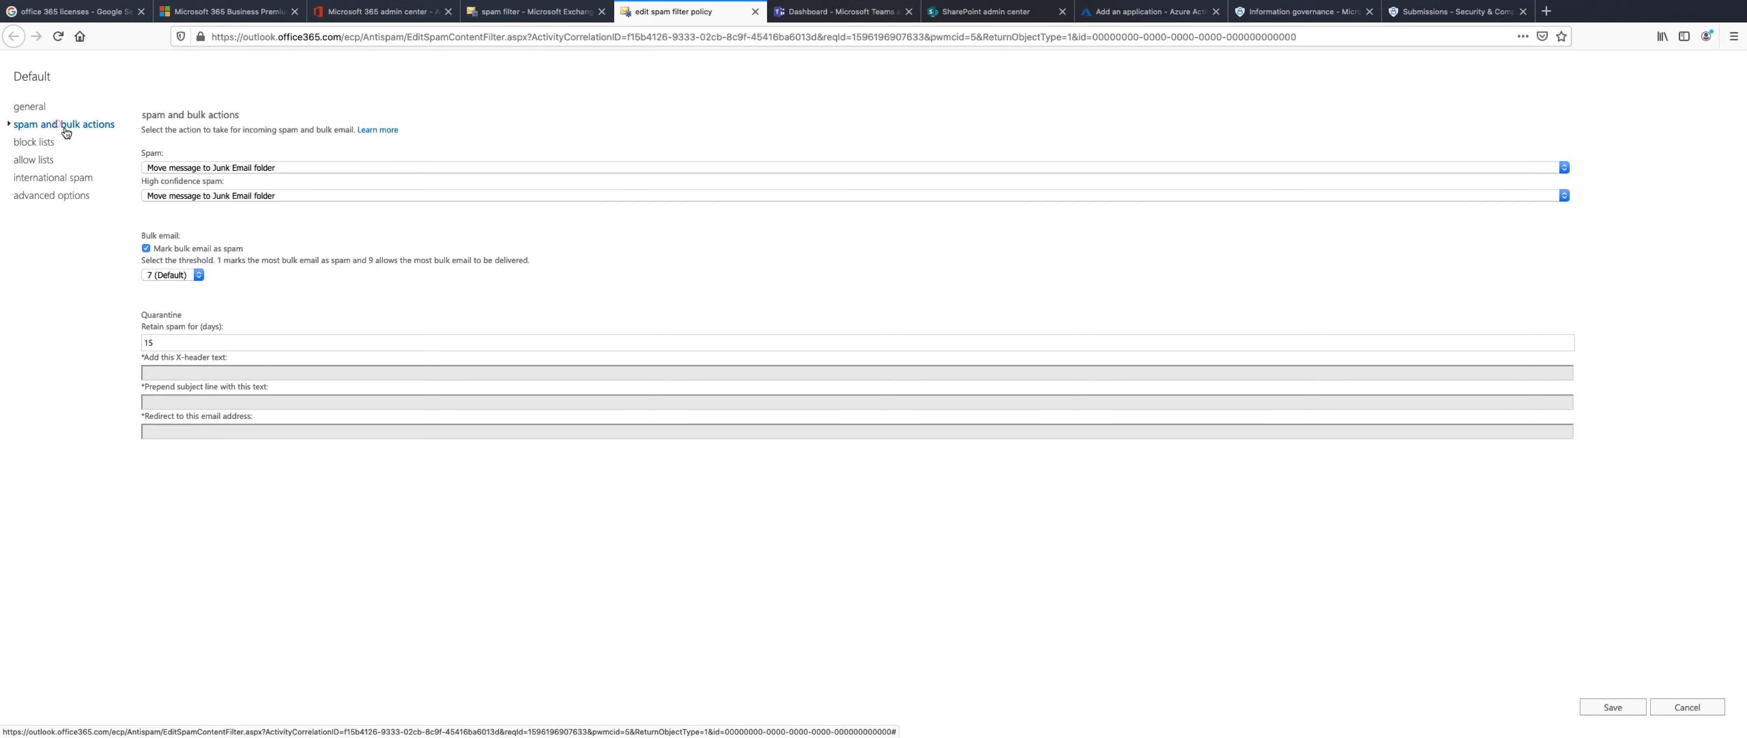
left_click(214, 165)
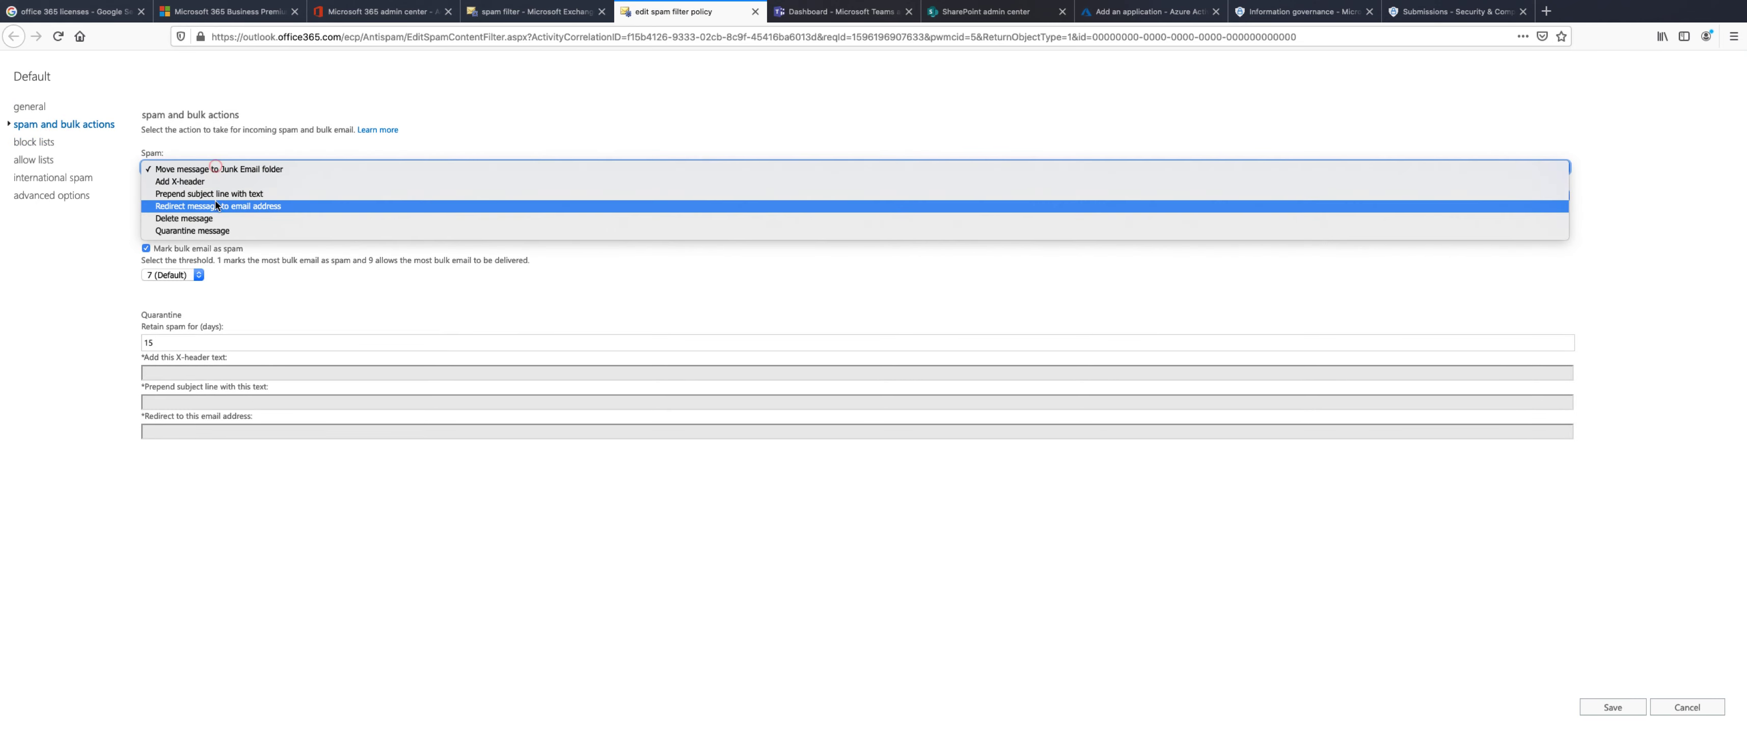
left_click(213, 230)
left_click(1608, 709)
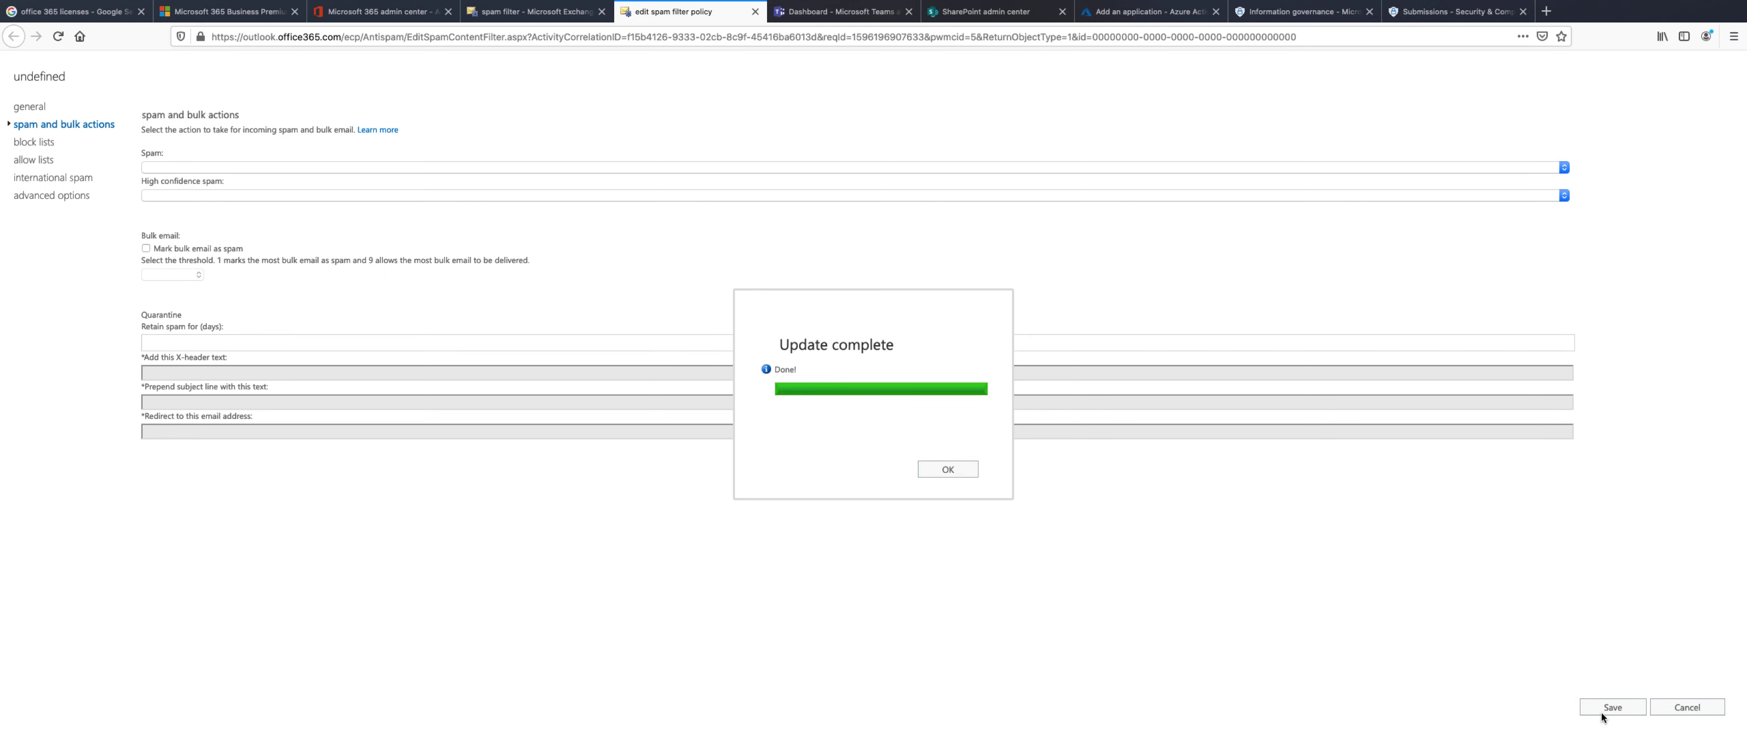
left_click(956, 469)
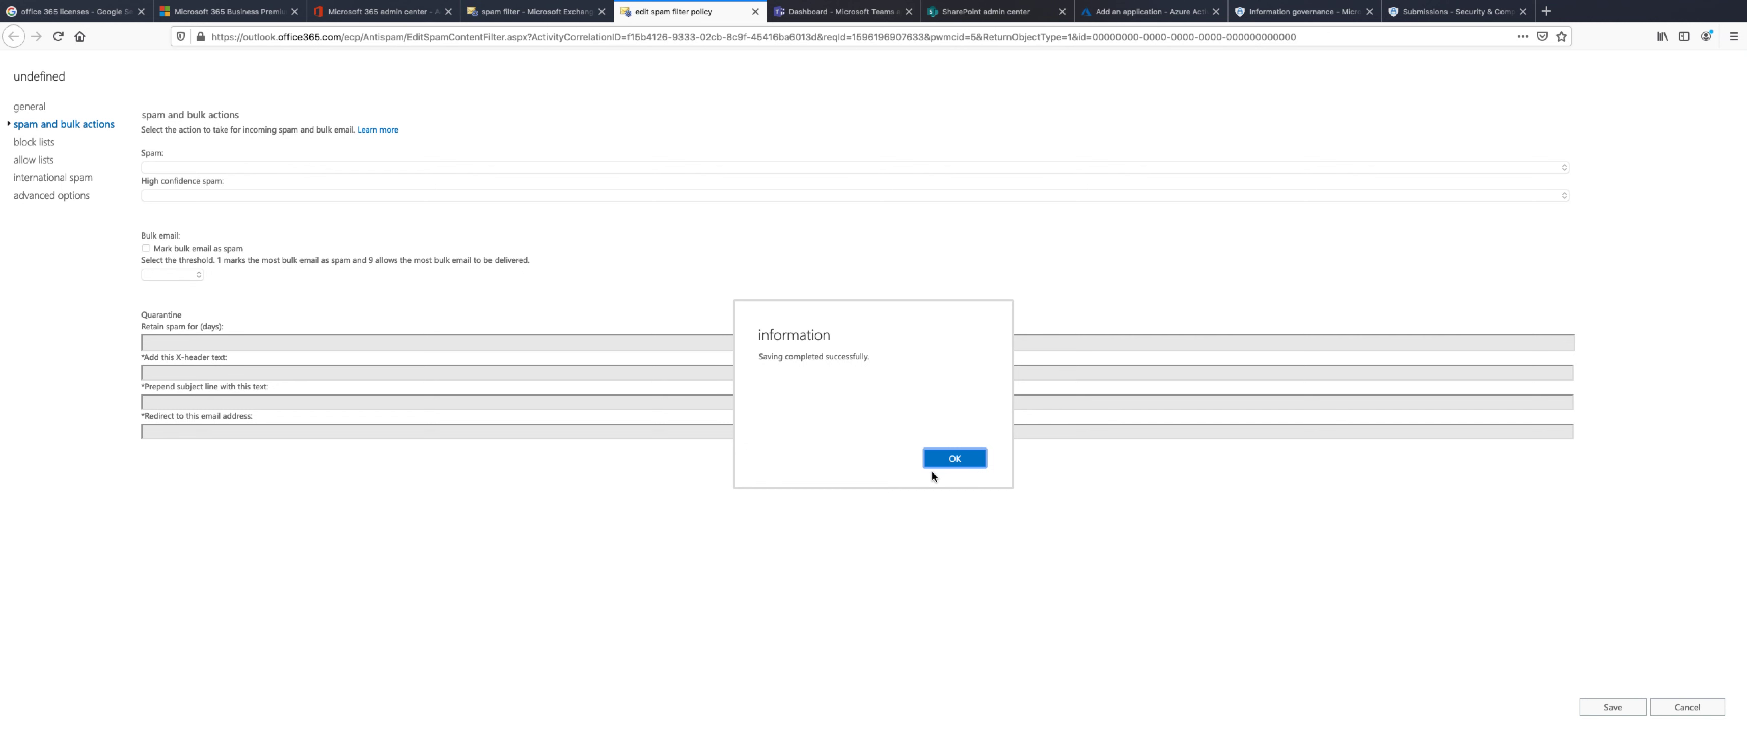
left_click(962, 463)
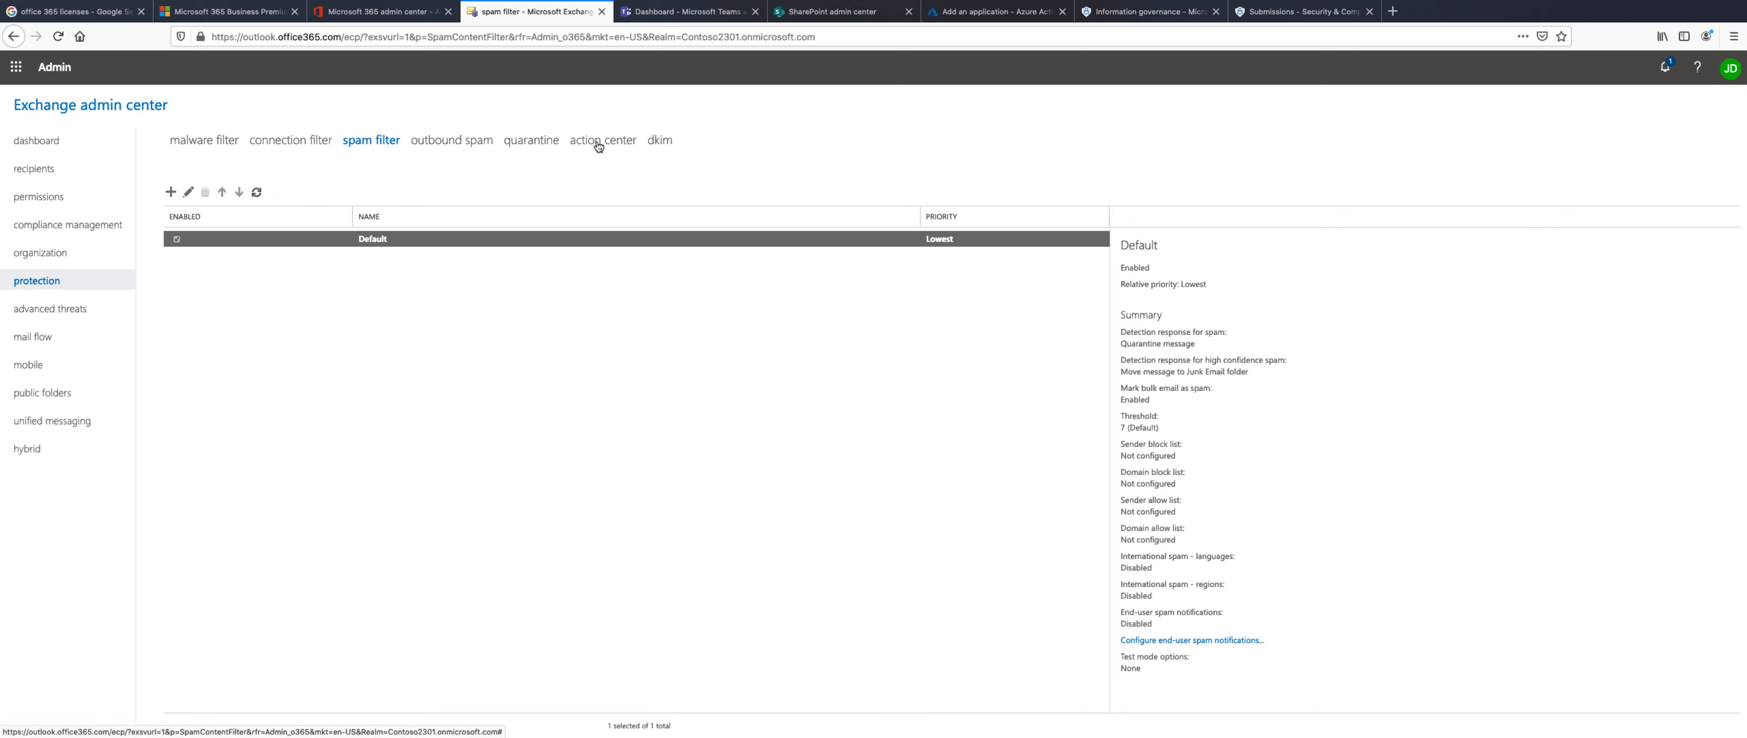
View quarantine, open and cancel advanced search, then switch to the action center page.
left_click(513, 143)
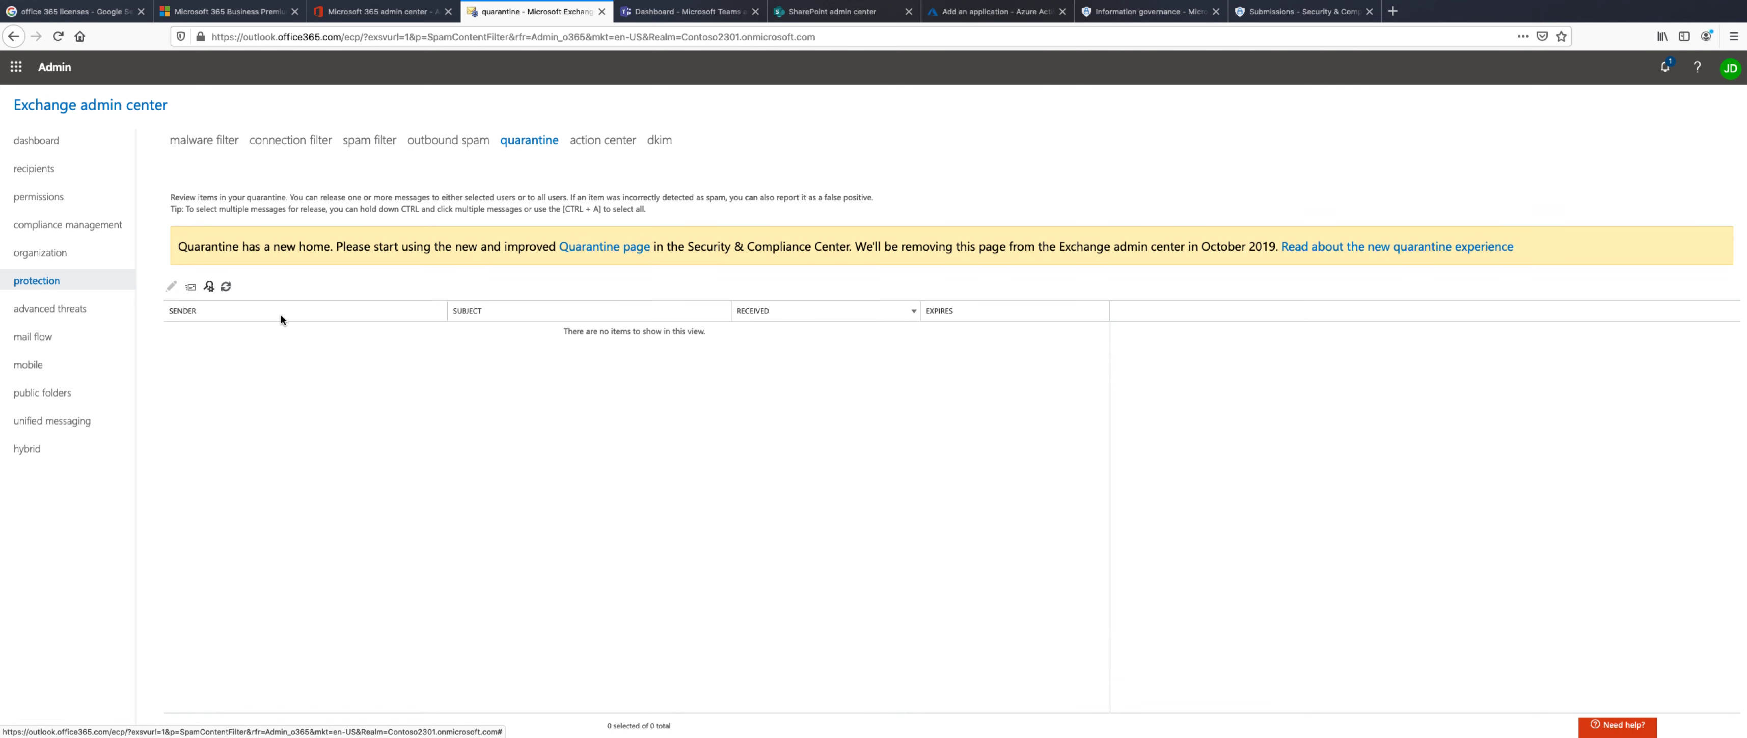
left_click(209, 286)
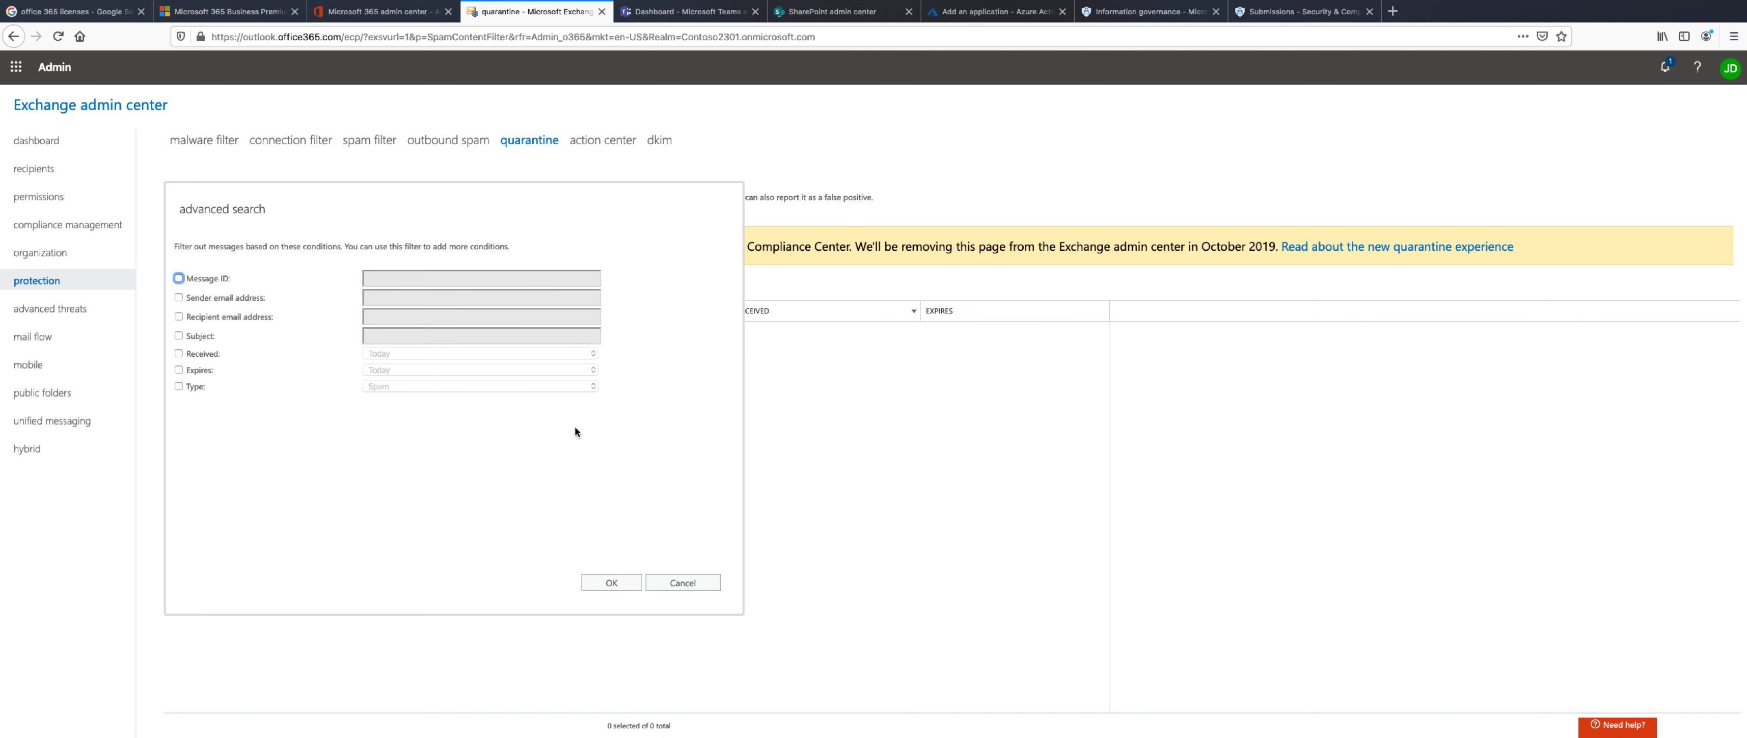
left_click(679, 577)
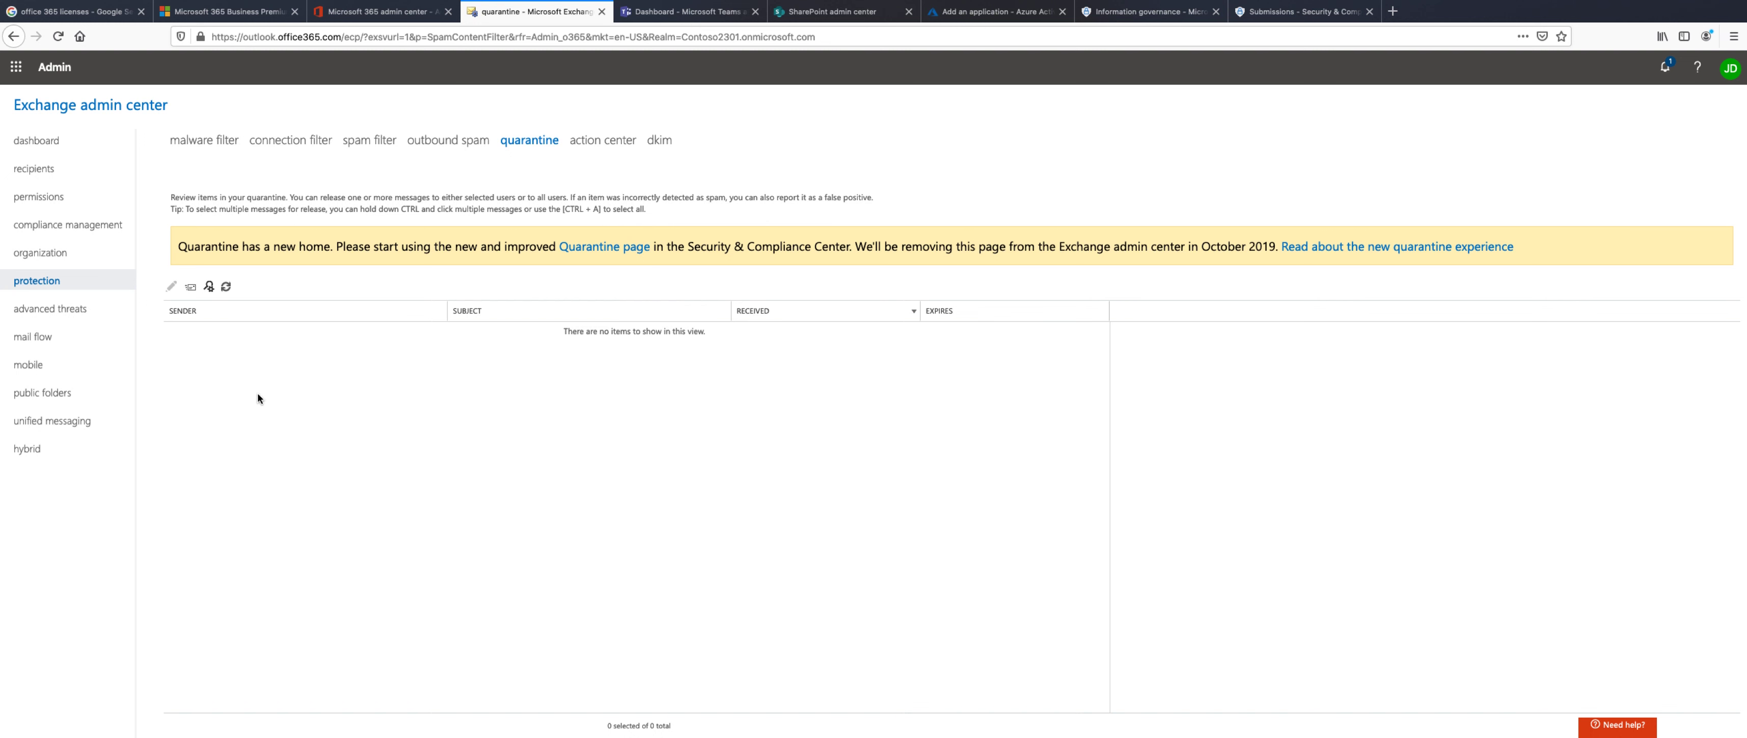
left_click(602, 140)
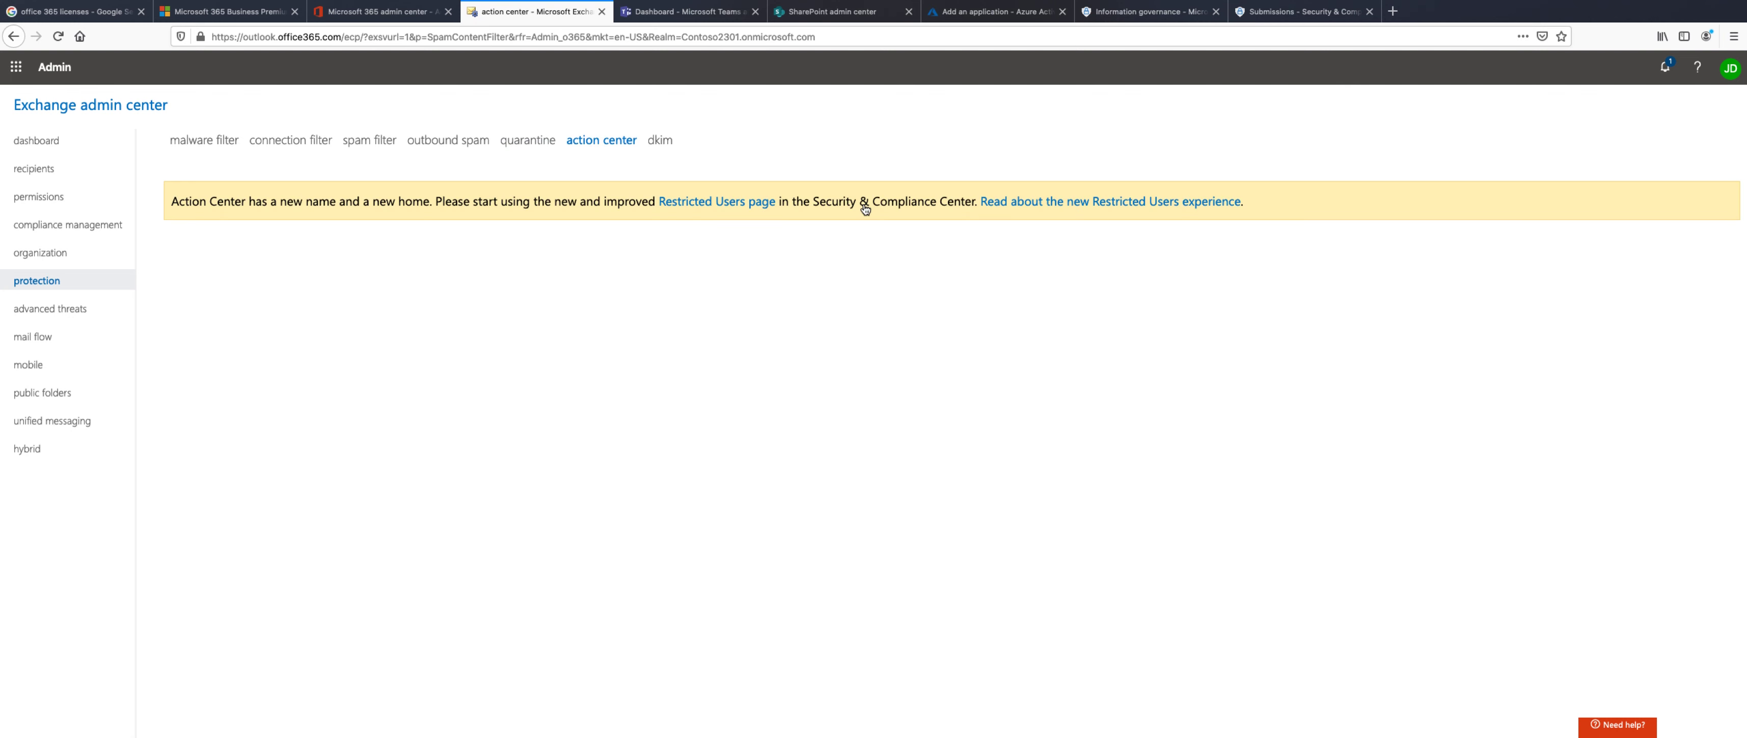
Check the DKIM page, highlight two parts of its description, then go to mail flow rules.
left_click(660, 140)
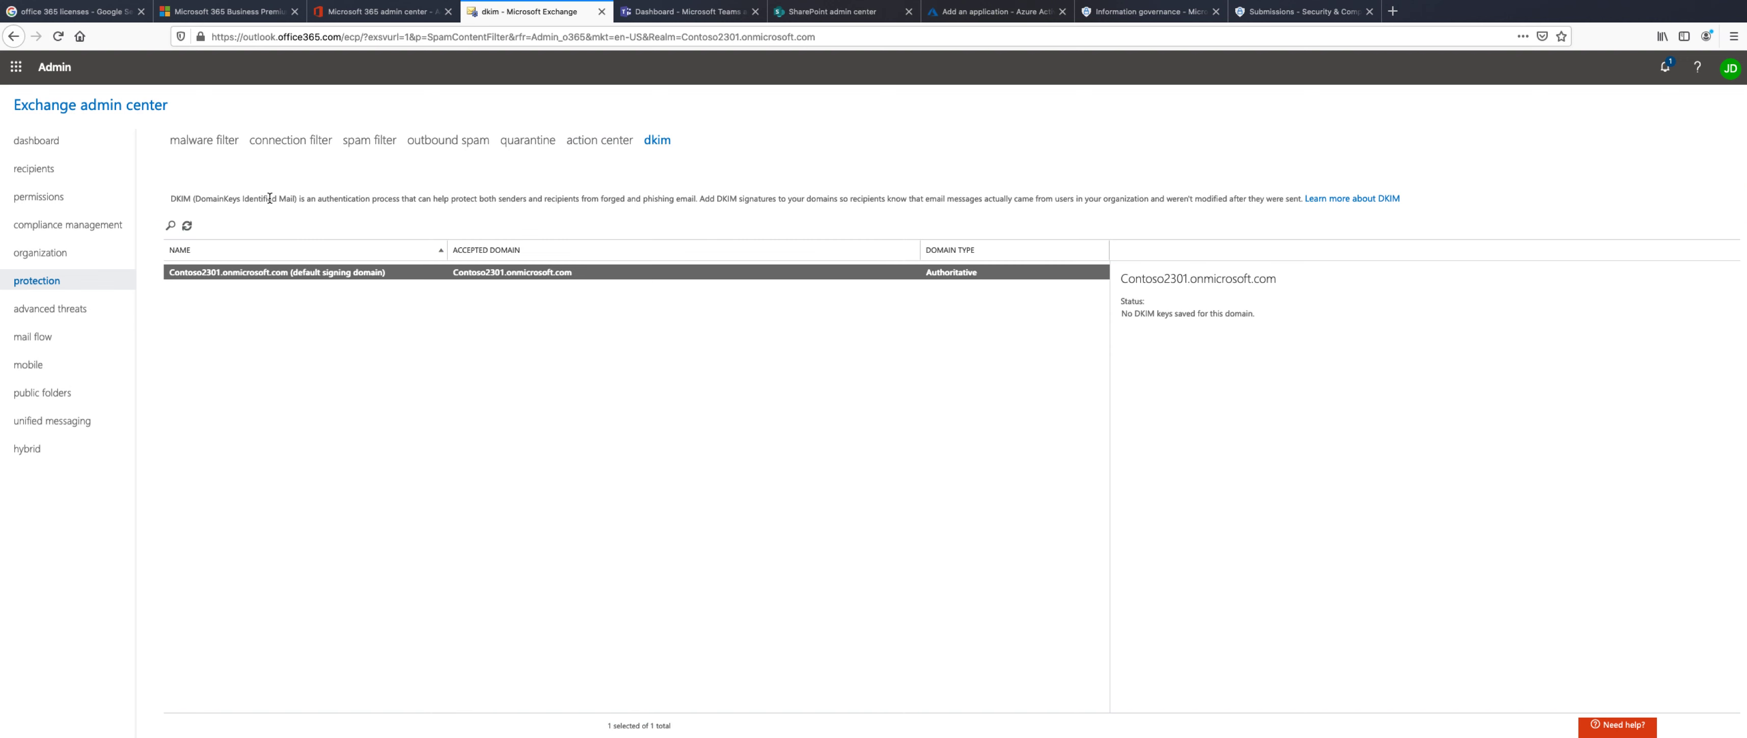
left_click_drag(307, 200, 712, 201)
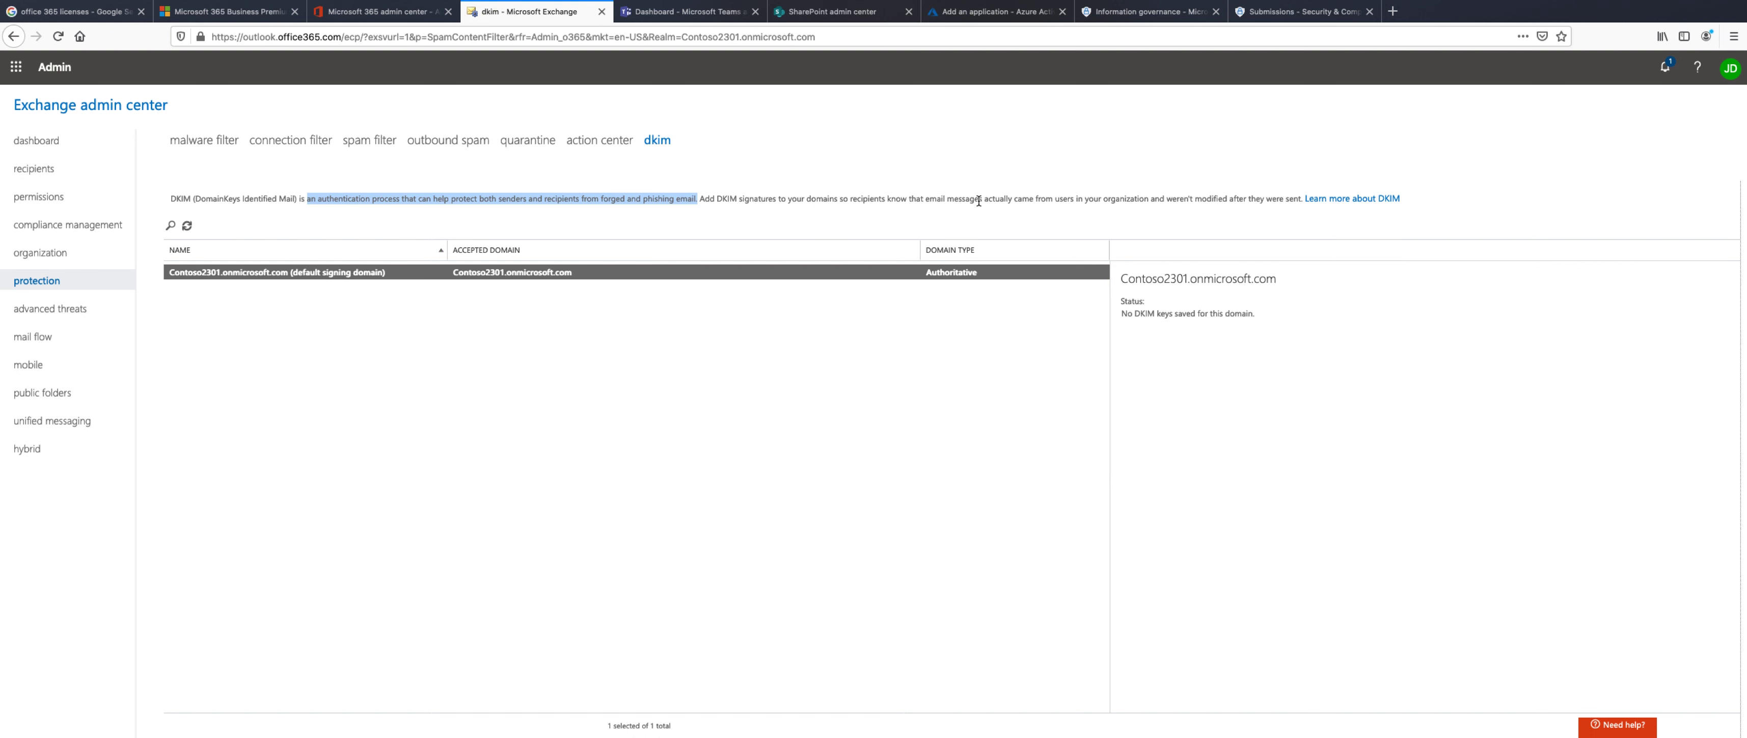
left_click_drag(978, 200, 1284, 198)
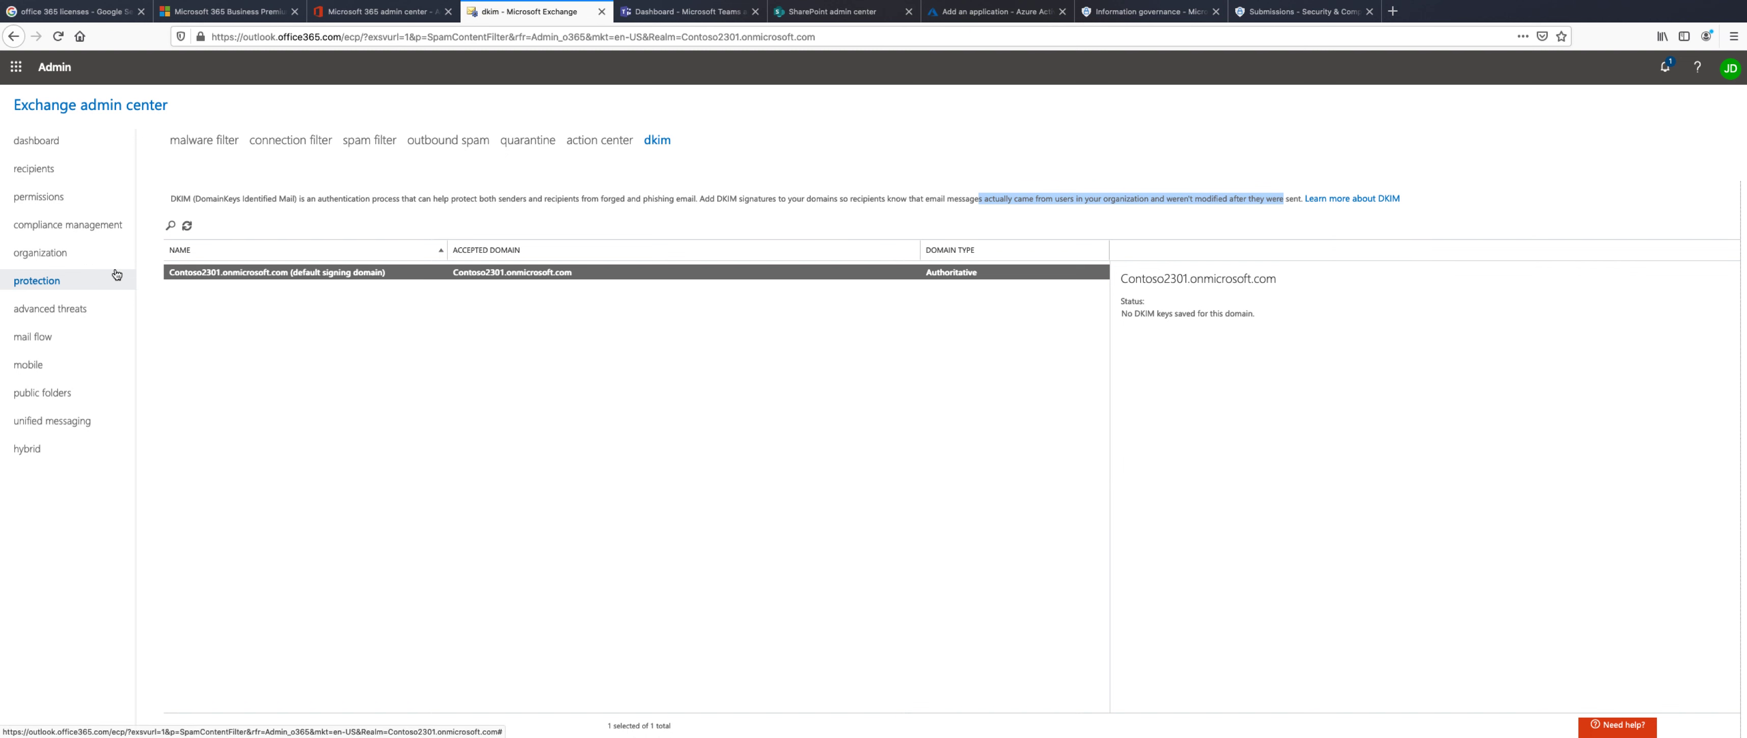
left_click(44, 334)
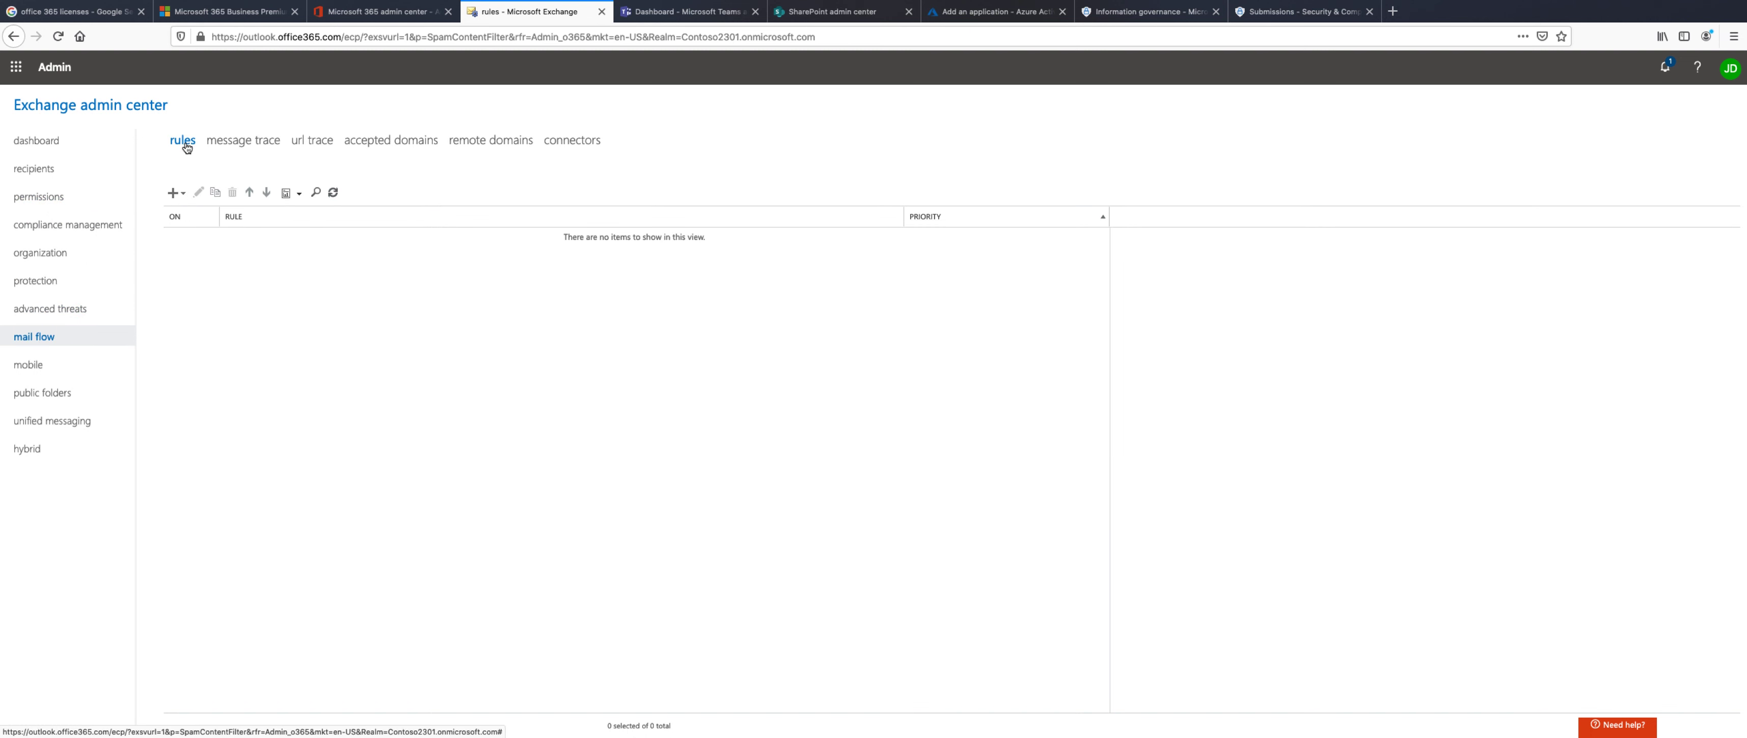
Start a new incident-report rule named 'Sensitieve info'.
left_click(181, 195)
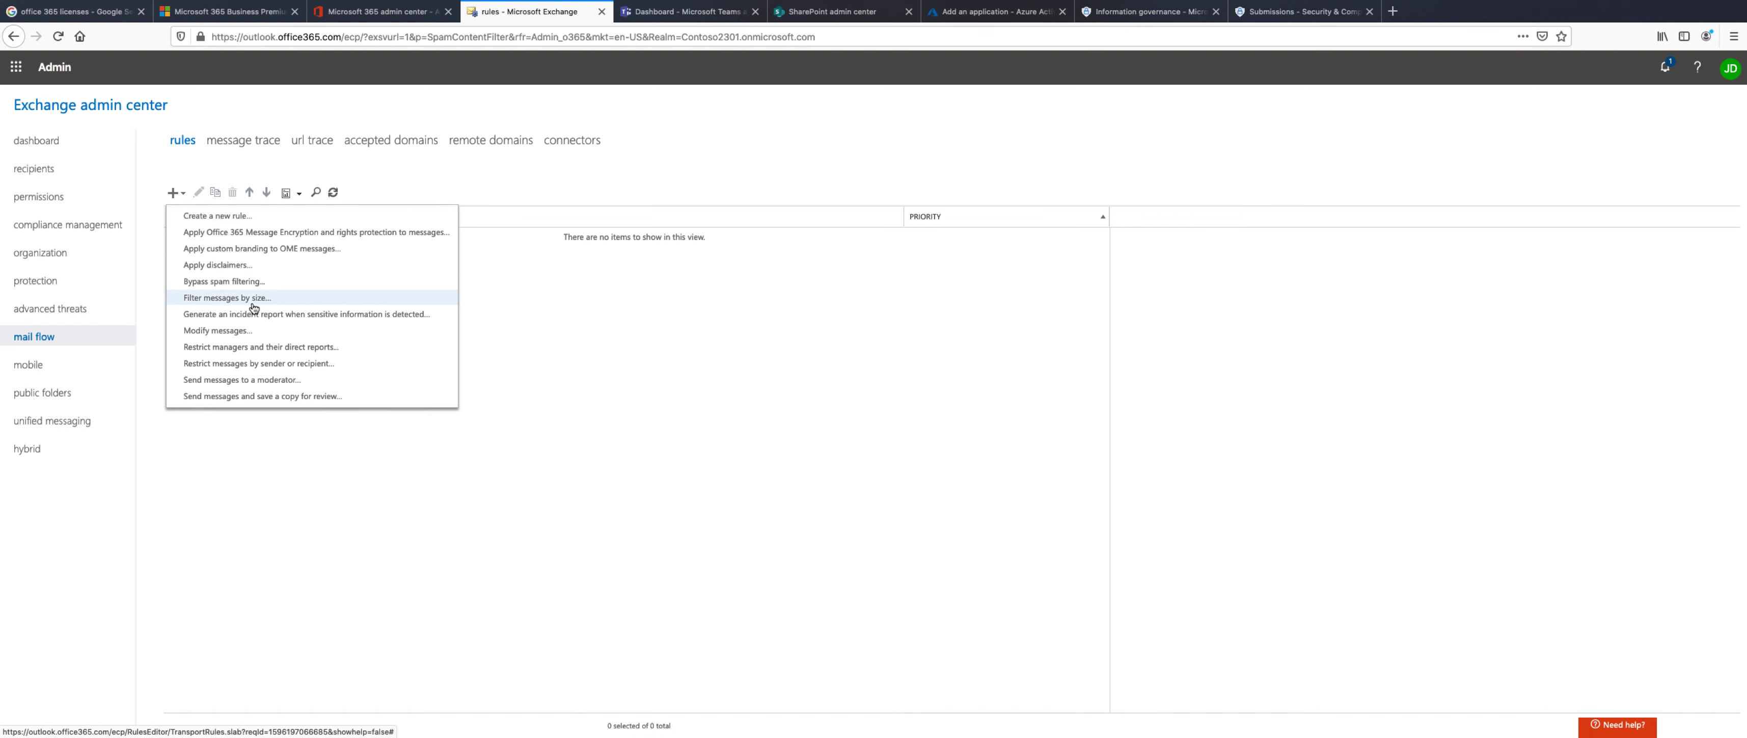
left_click(270, 315)
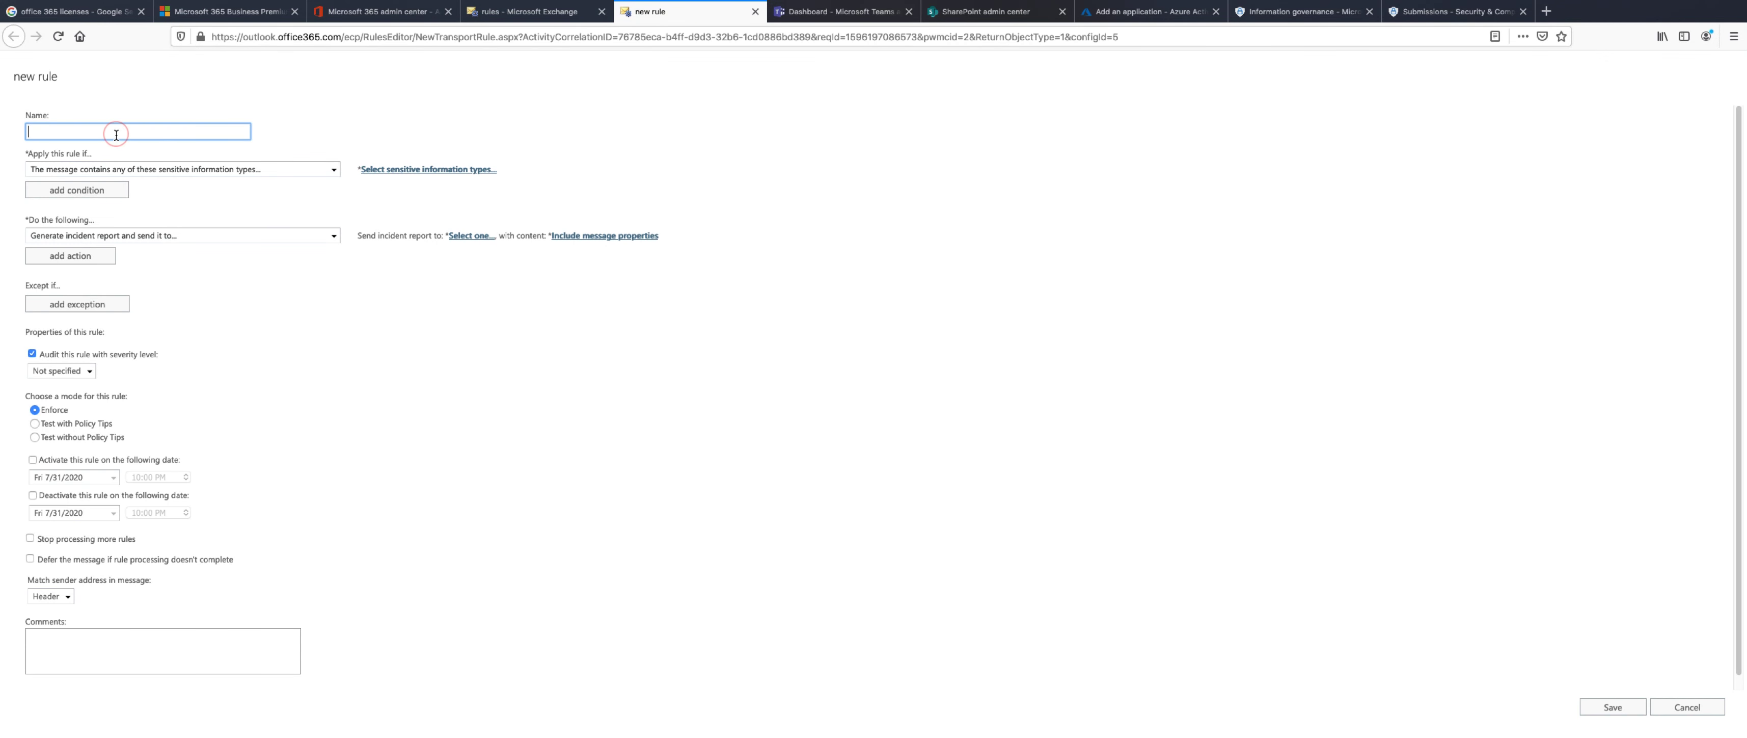
type("Sensitieve info")
Trigger on Australia Bank Account and Driver's License Numbers, sending reports to Owners.
left_click(407, 169)
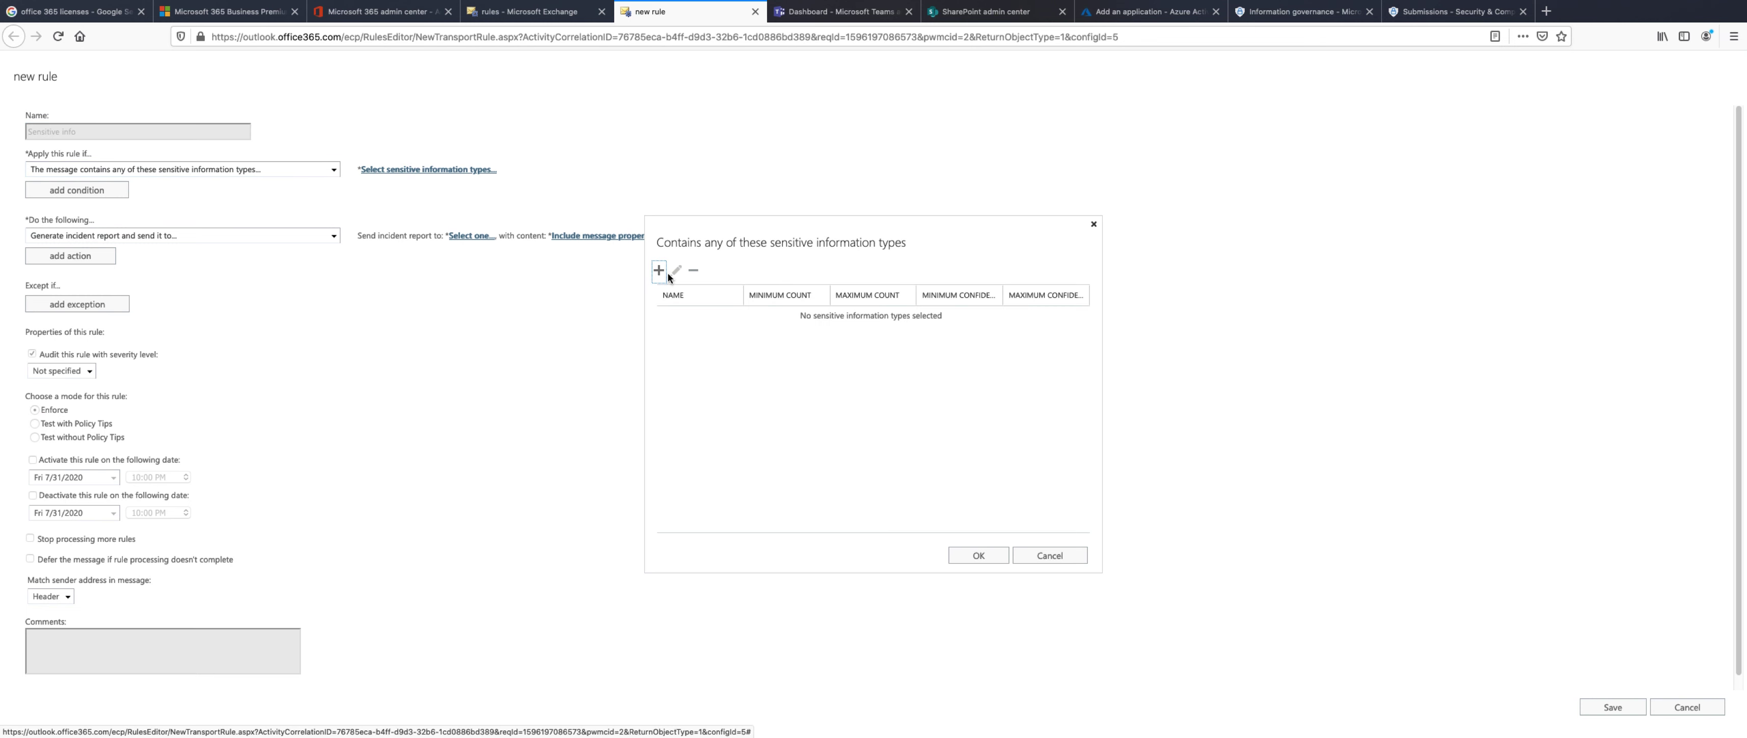
left_click(664, 268)
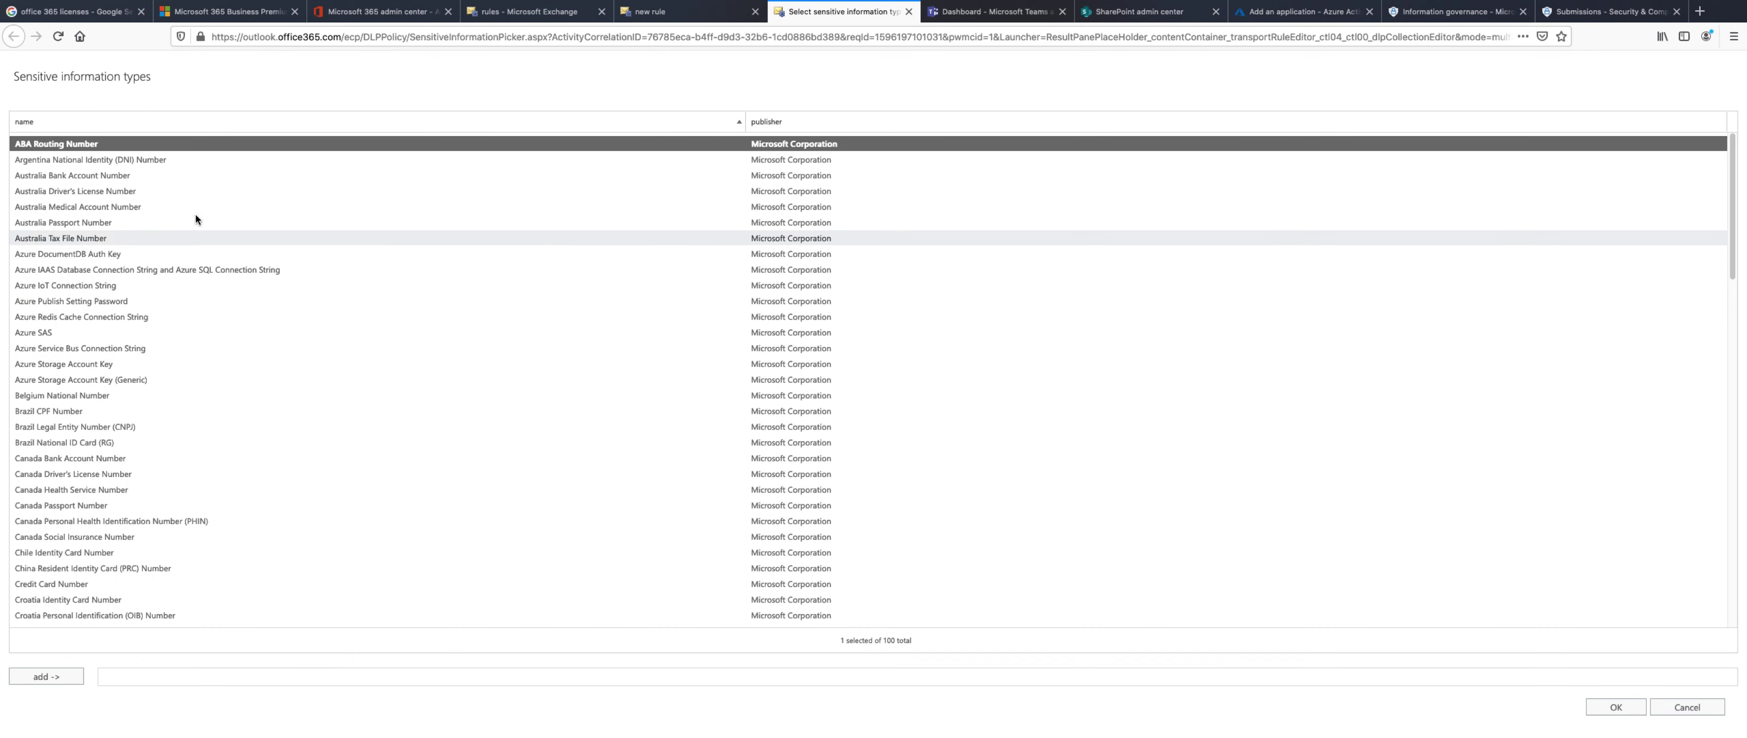
double_click(82, 175)
double_click(82, 191)
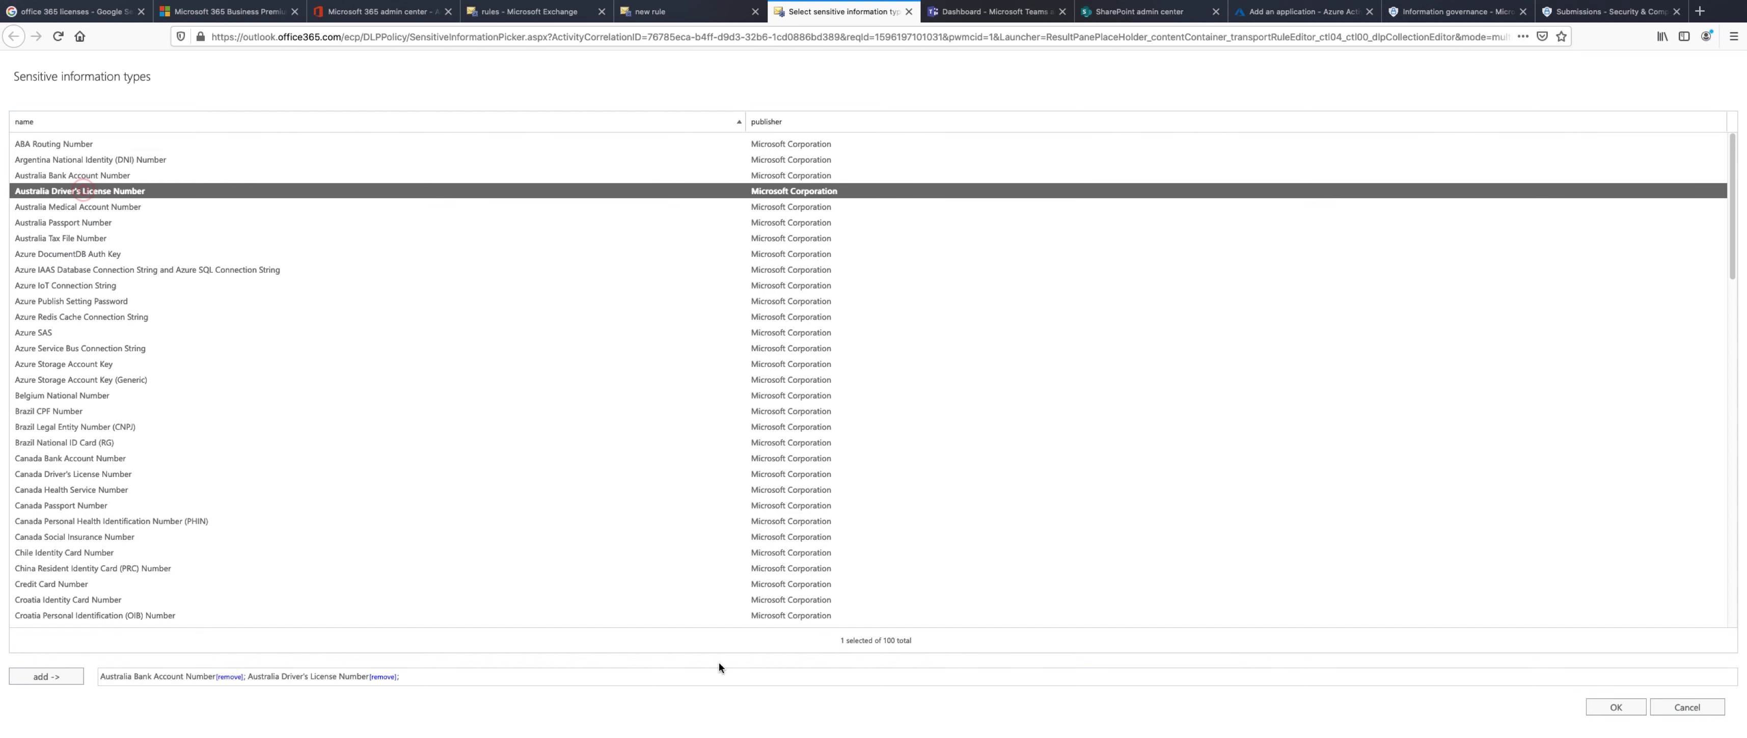
left_click(1602, 707)
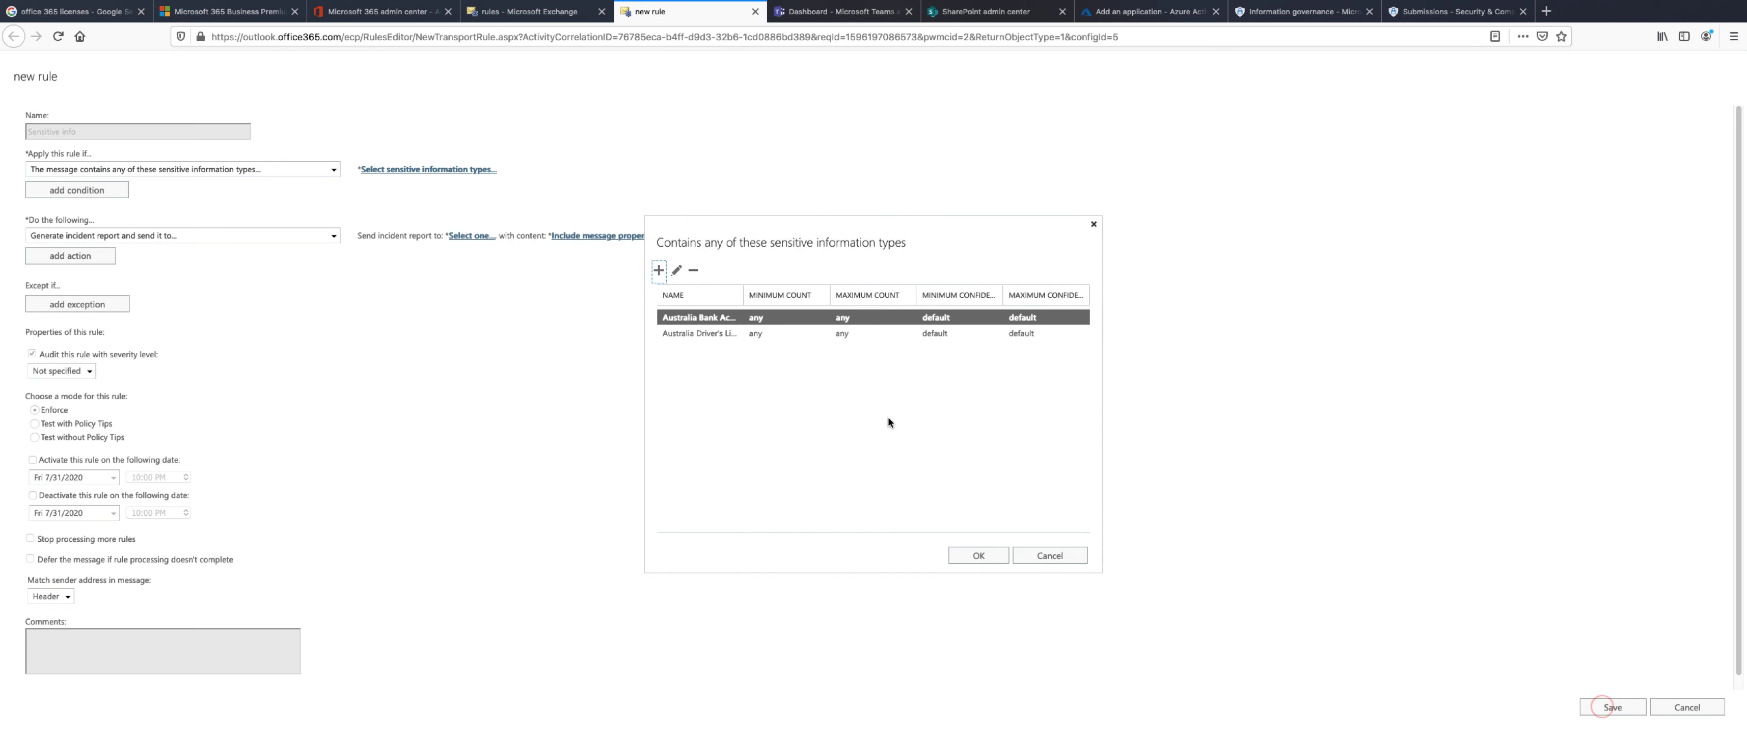
left_click(966, 550)
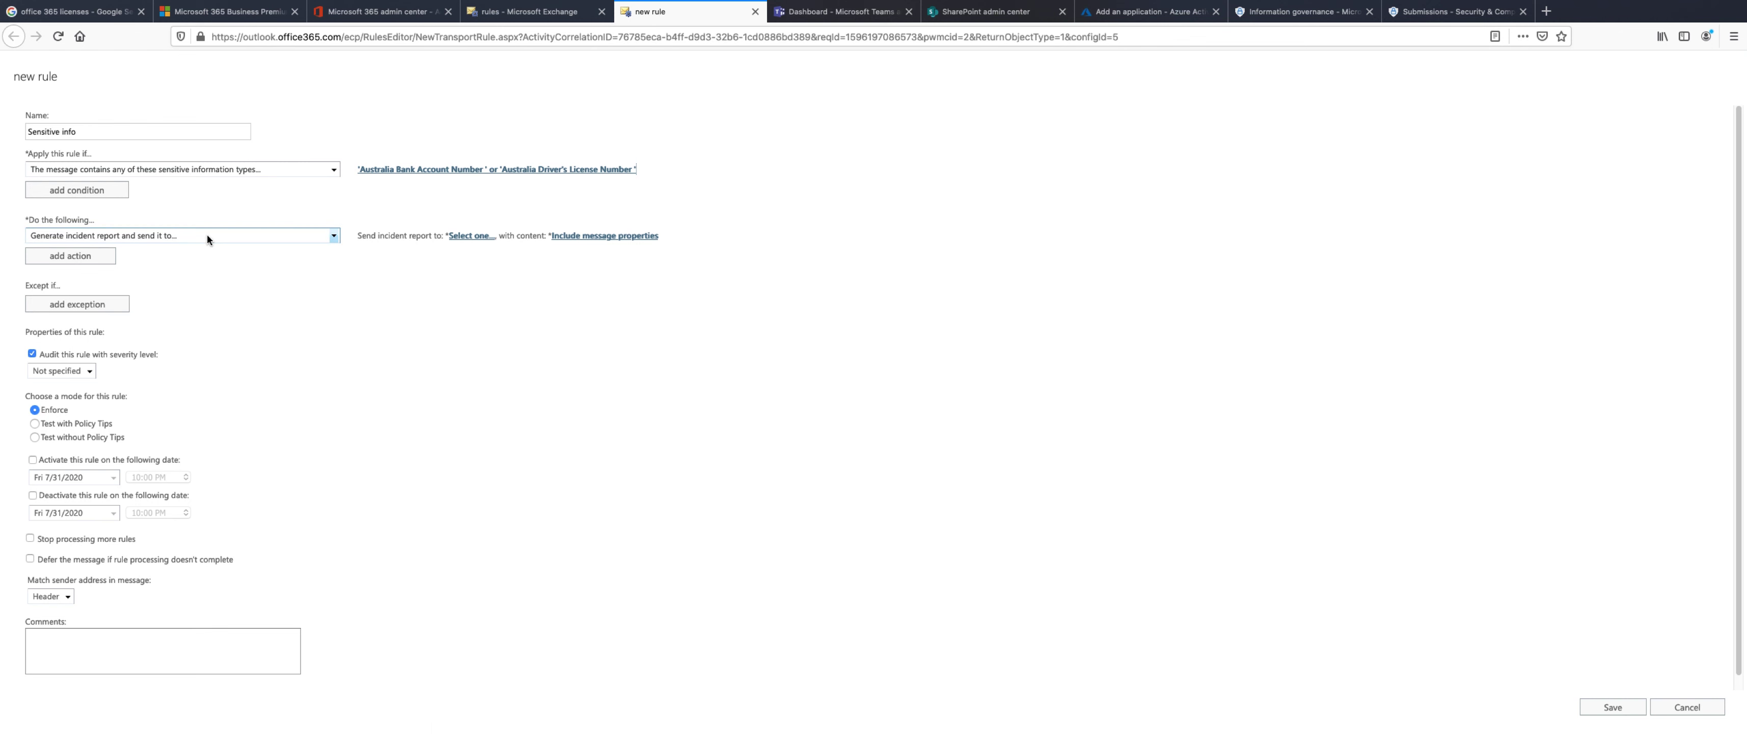
left_click(482, 239)
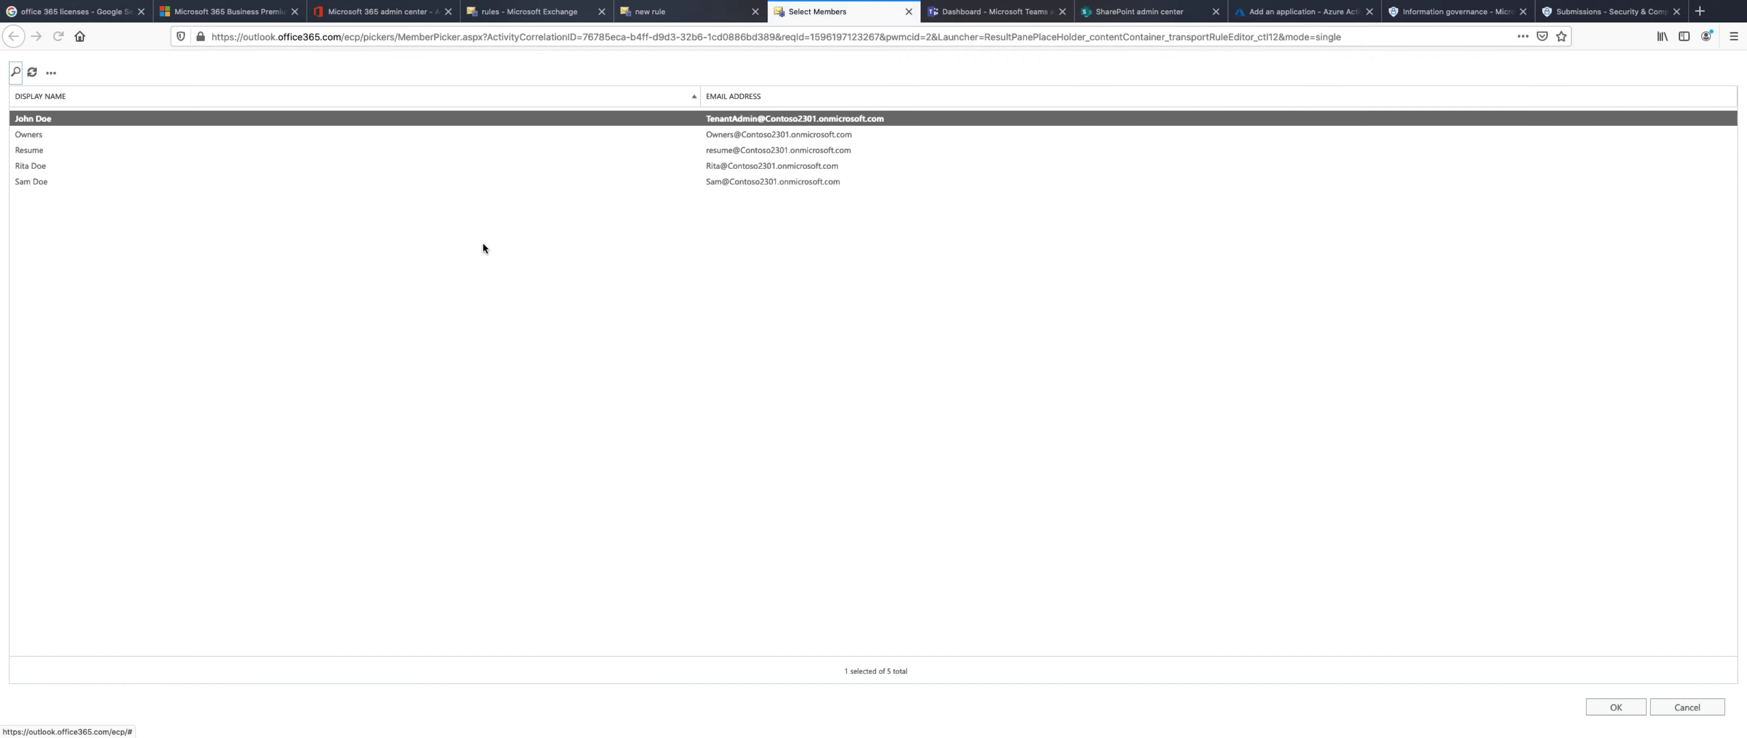
double_click(30, 136)
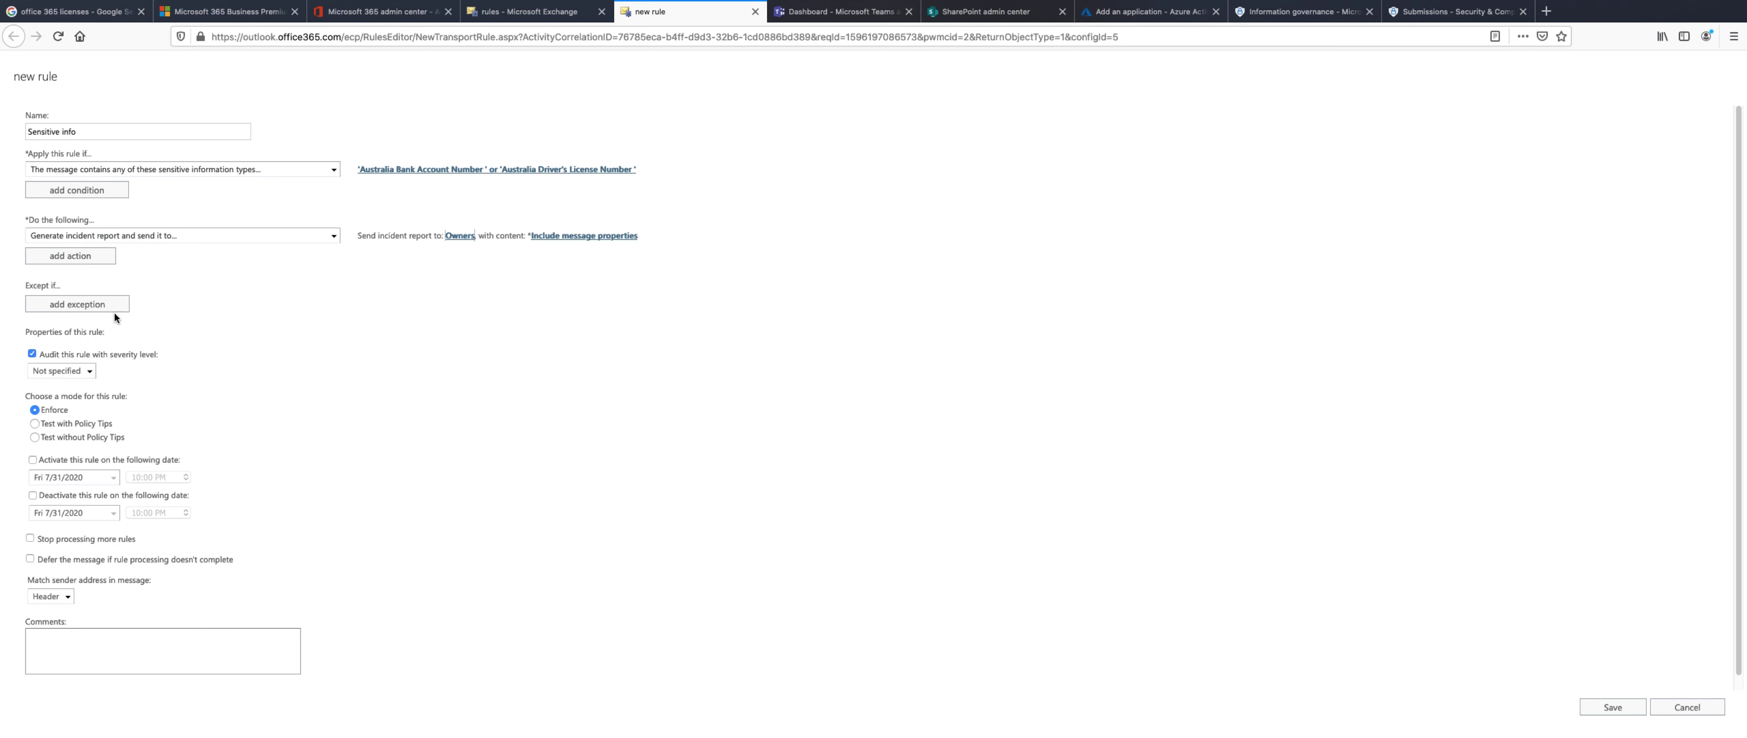
left_click(65, 301)
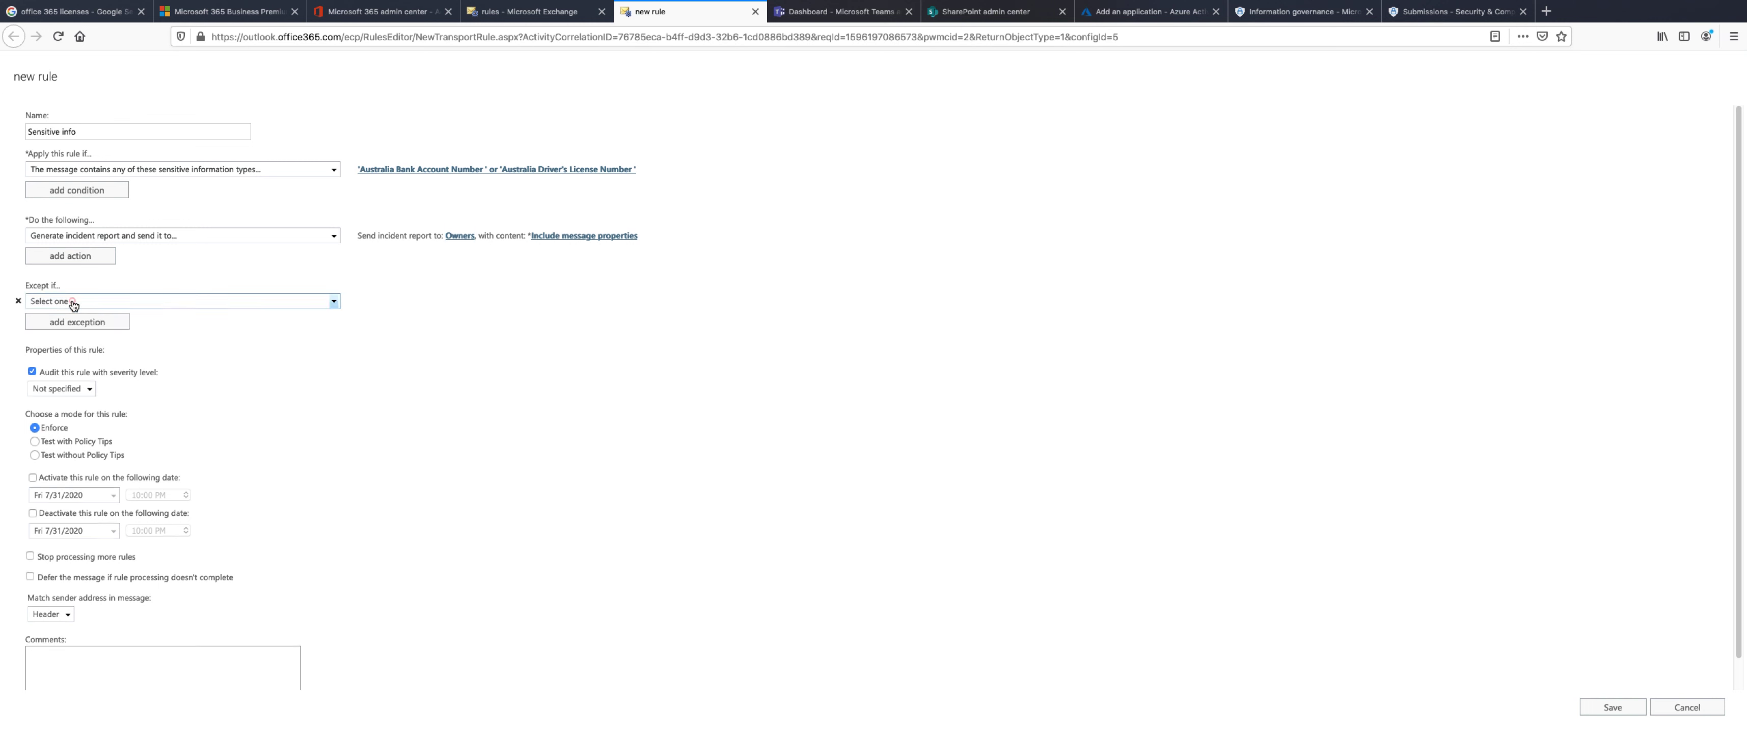
left_click(333, 303)
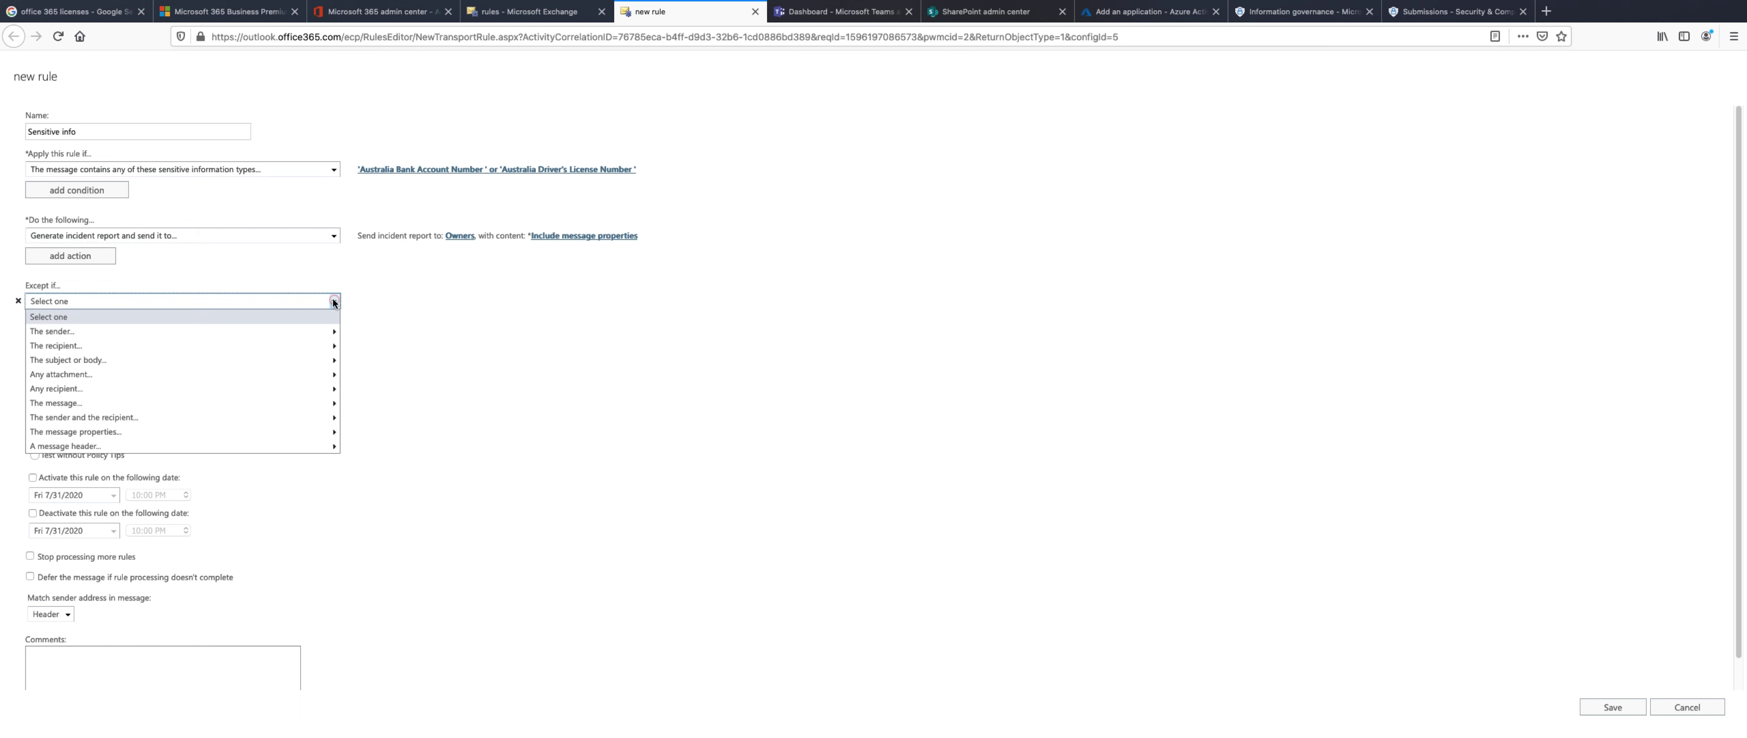
left_click(286, 331)
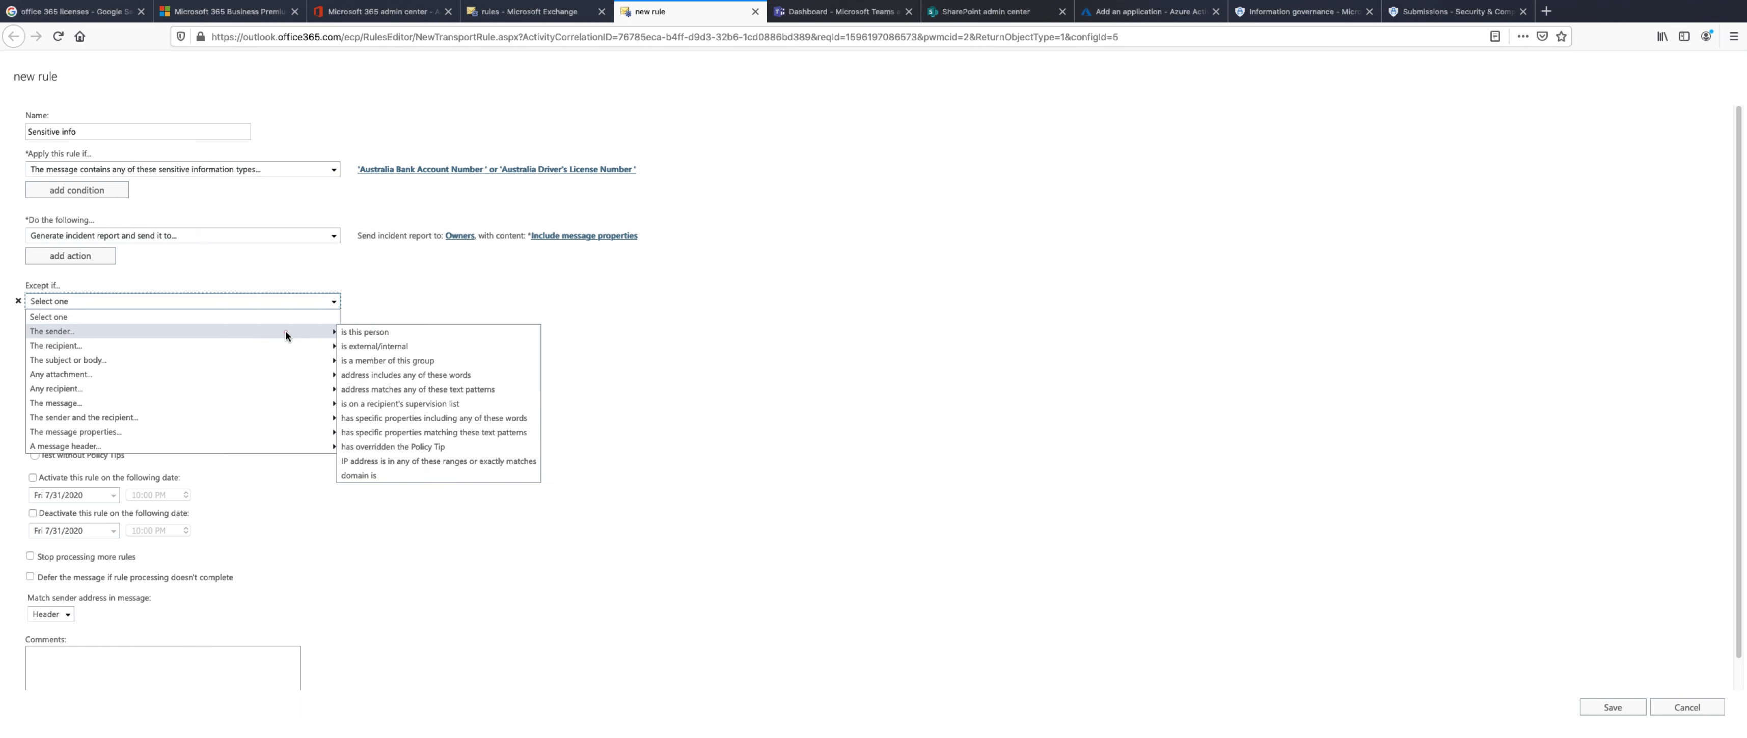
left_click(366, 333)
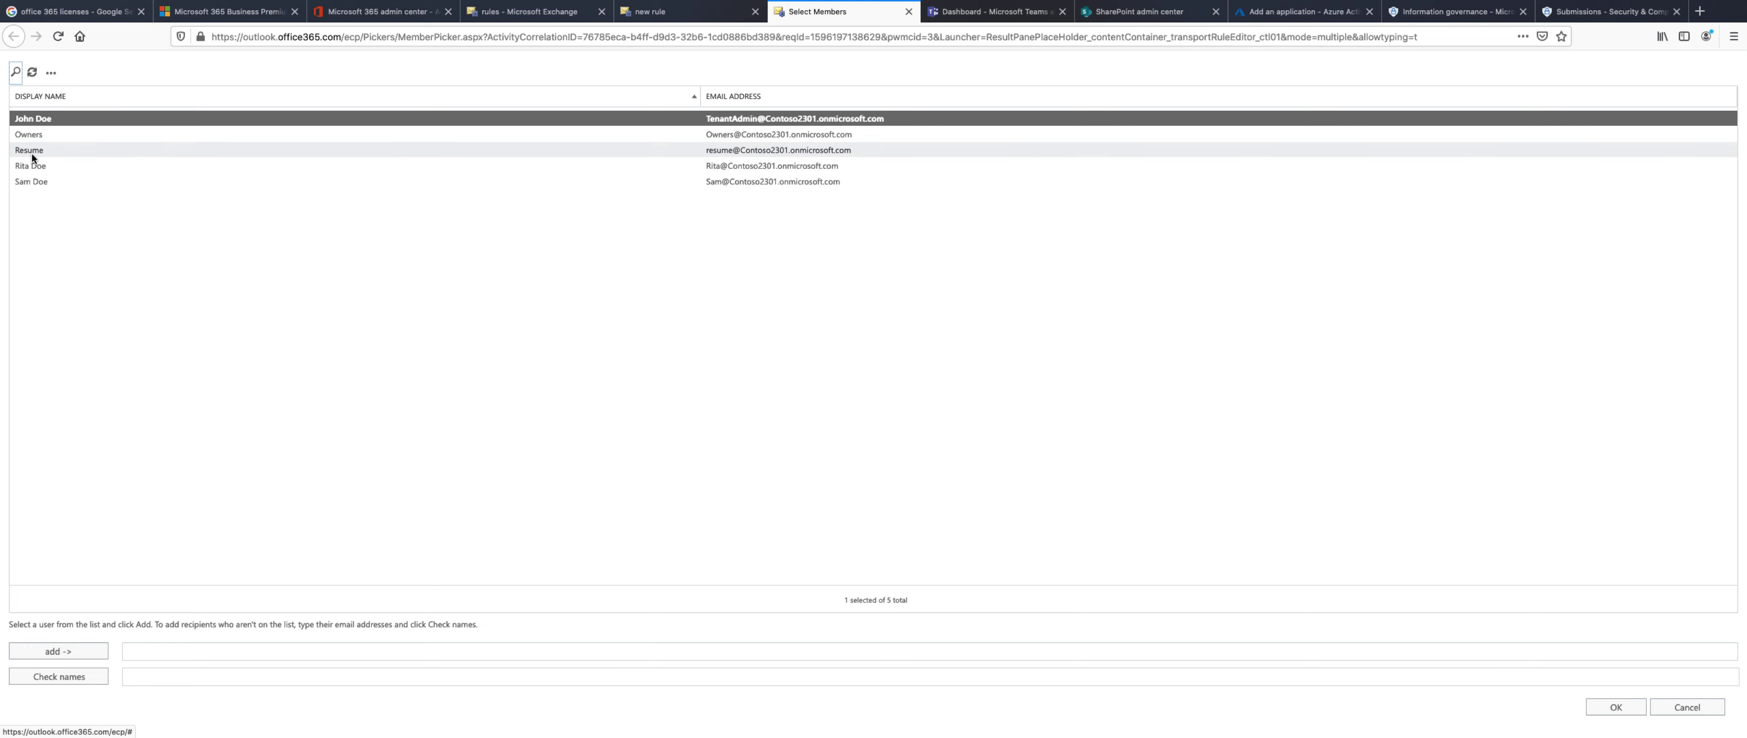
double_click(33, 168)
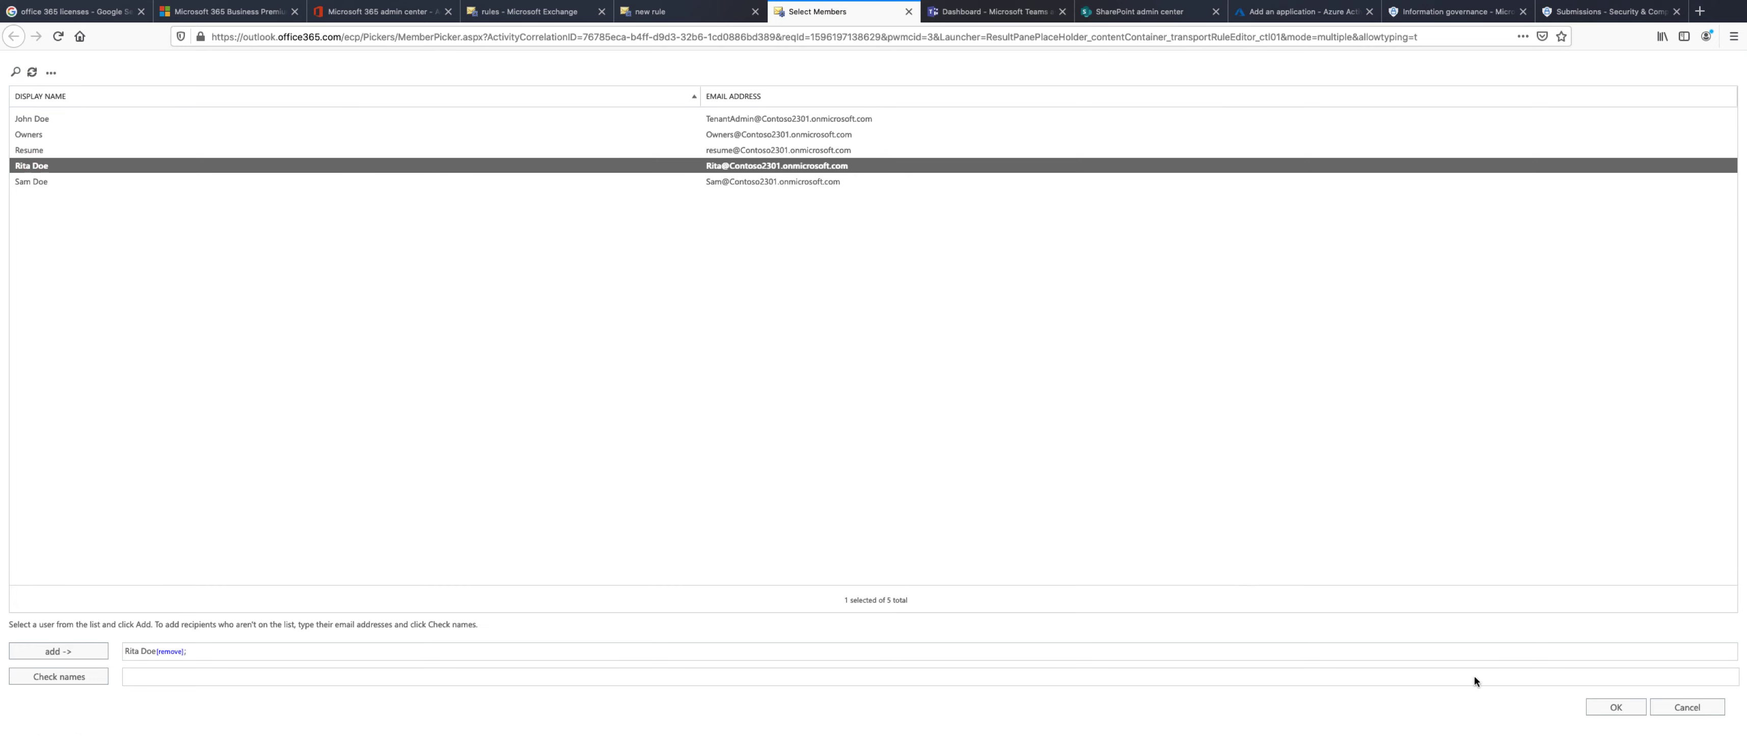
left_click(1618, 706)
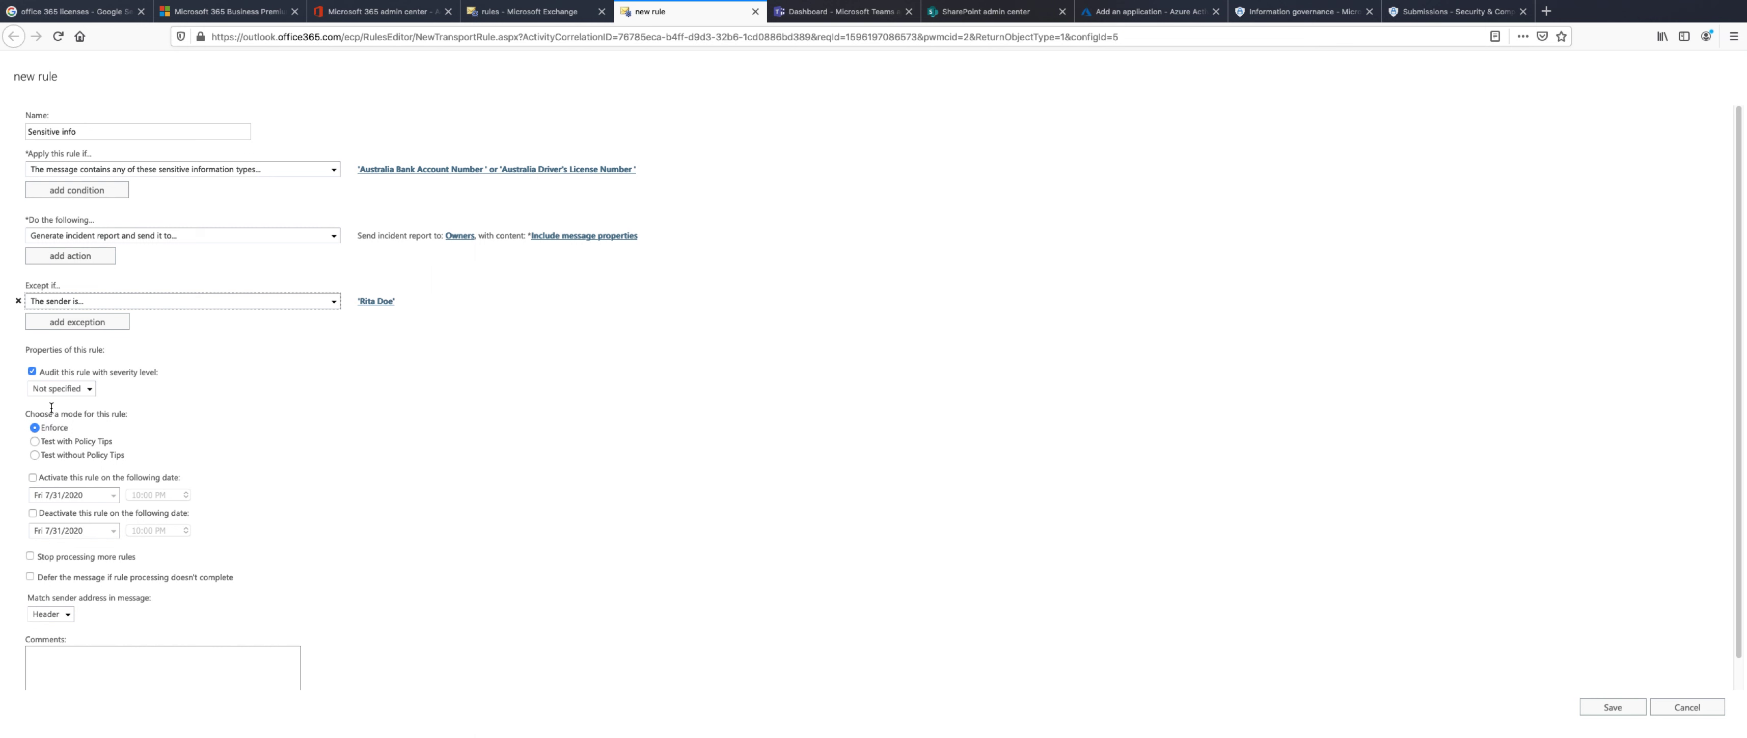
scroll(62, 616, "down", 1)
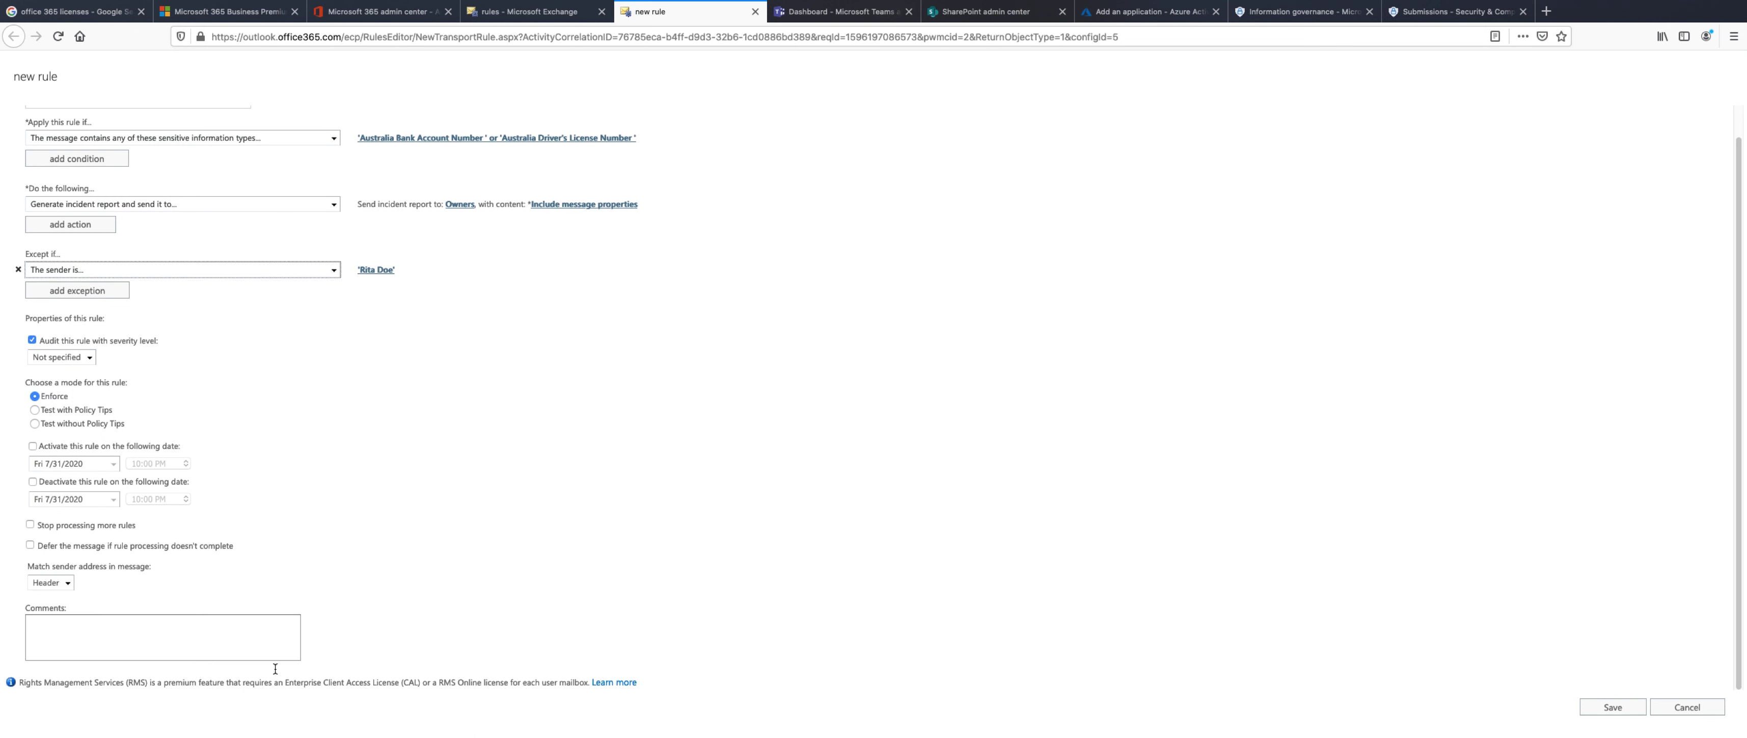
After a failed save, set the rule's audit severity to Medium.
left_click(1598, 705)
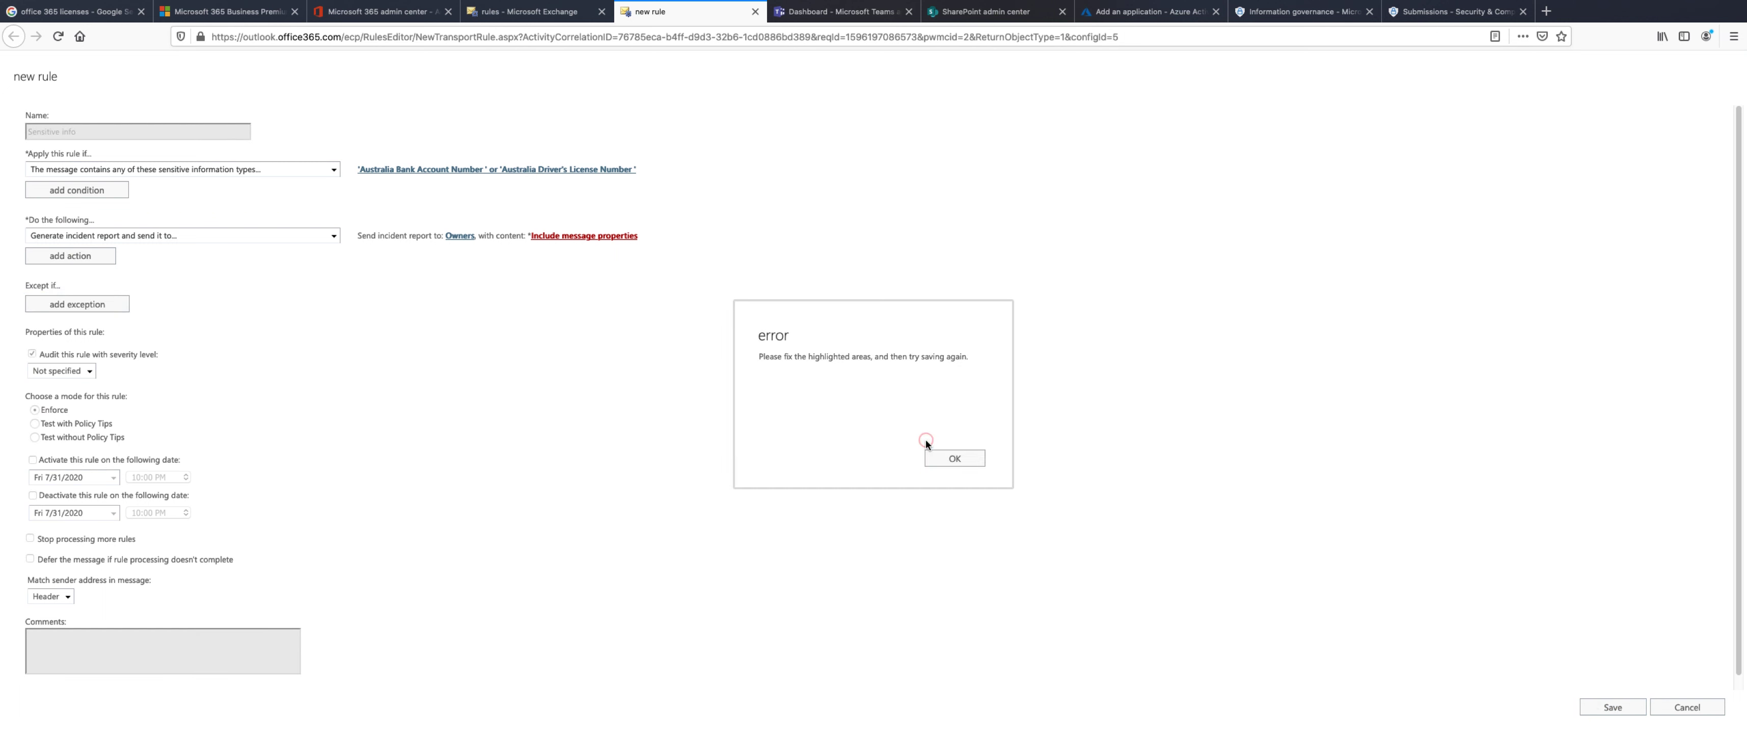
left_click(926, 441)
left_click(973, 460)
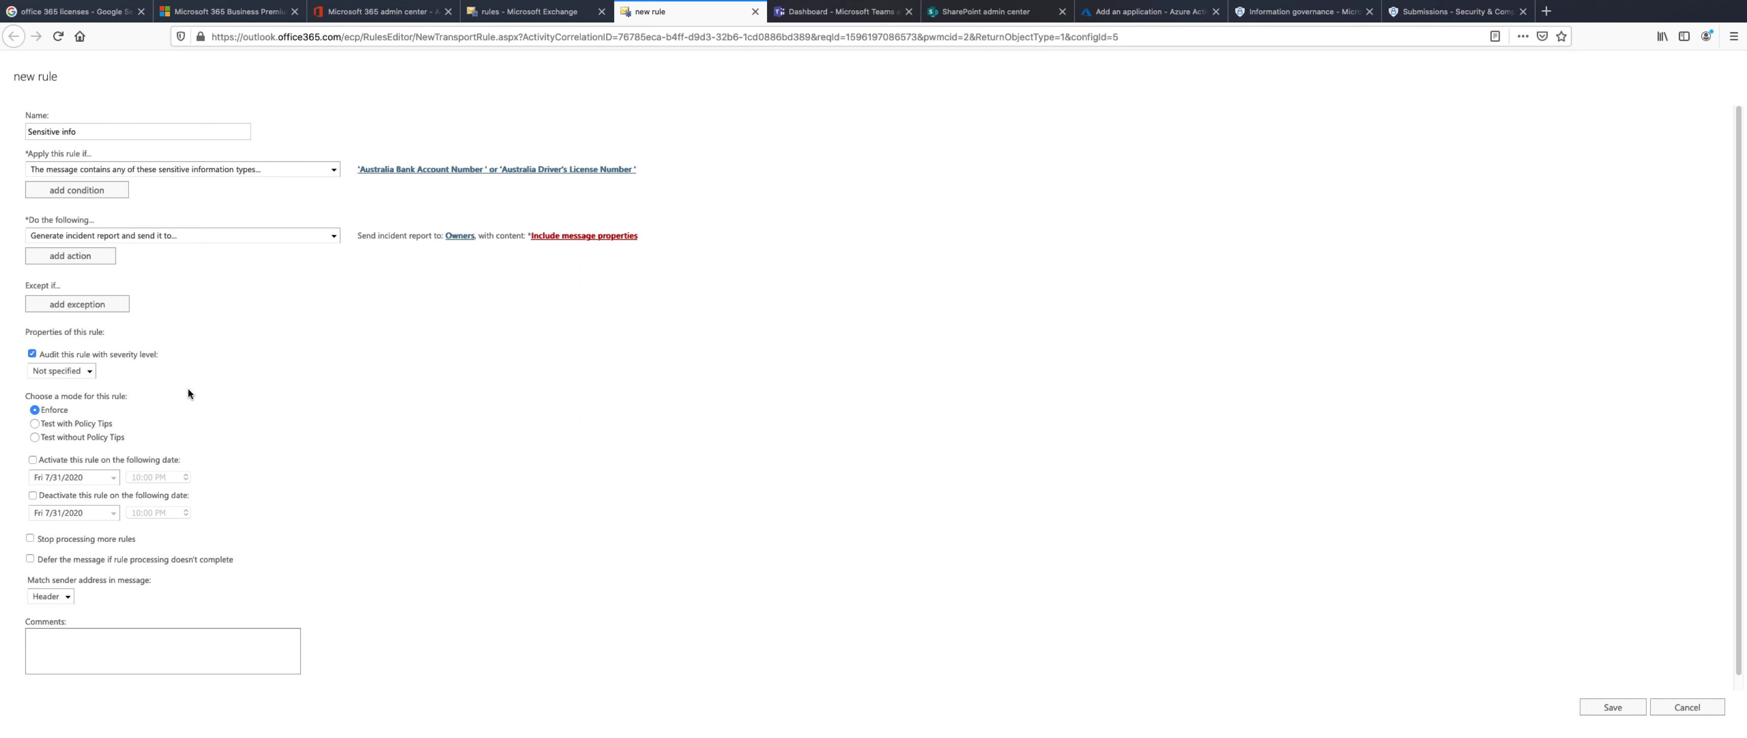
left_click(92, 373)
left_click(67, 400)
left_click(72, 371)
left_click(150, 378)
Retry saving, then add the comment 'Comment'; saving fails again.
left_click(1612, 707)
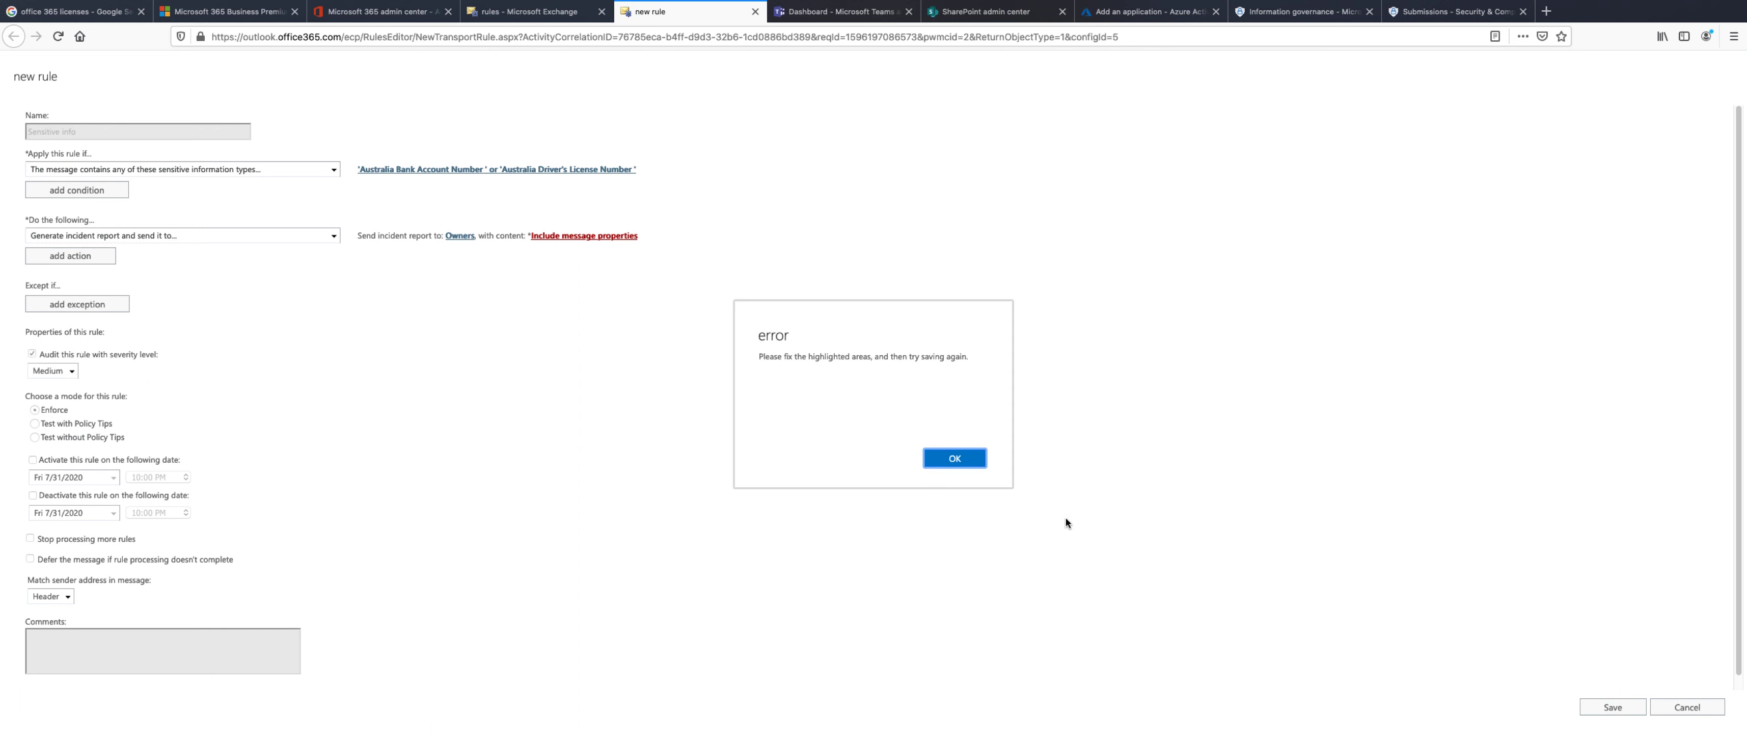
left_click(963, 459)
left_click(197, 652)
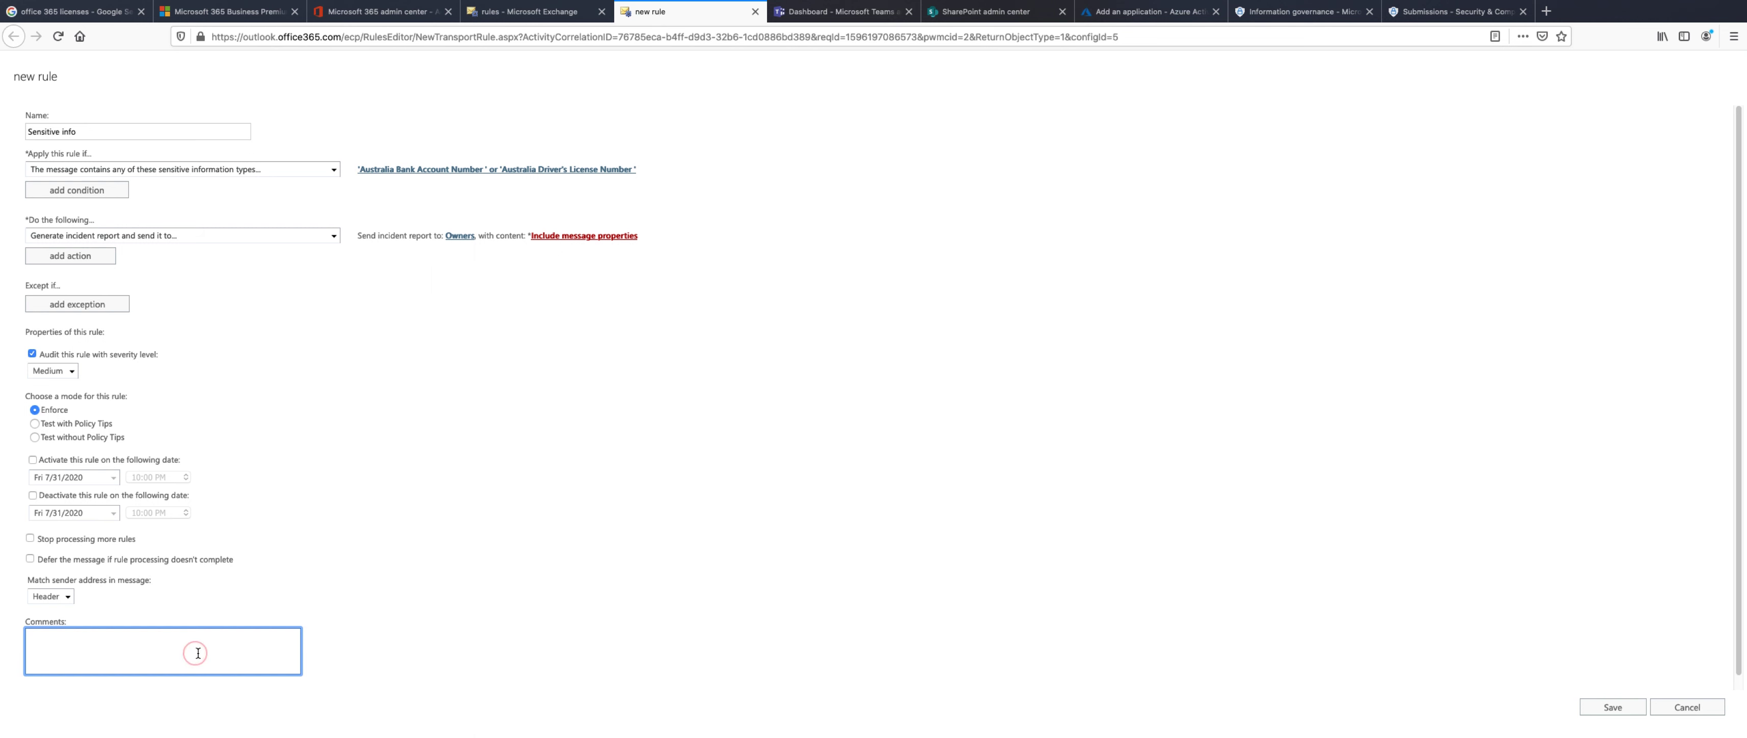
type("Comment")
left_click(1608, 707)
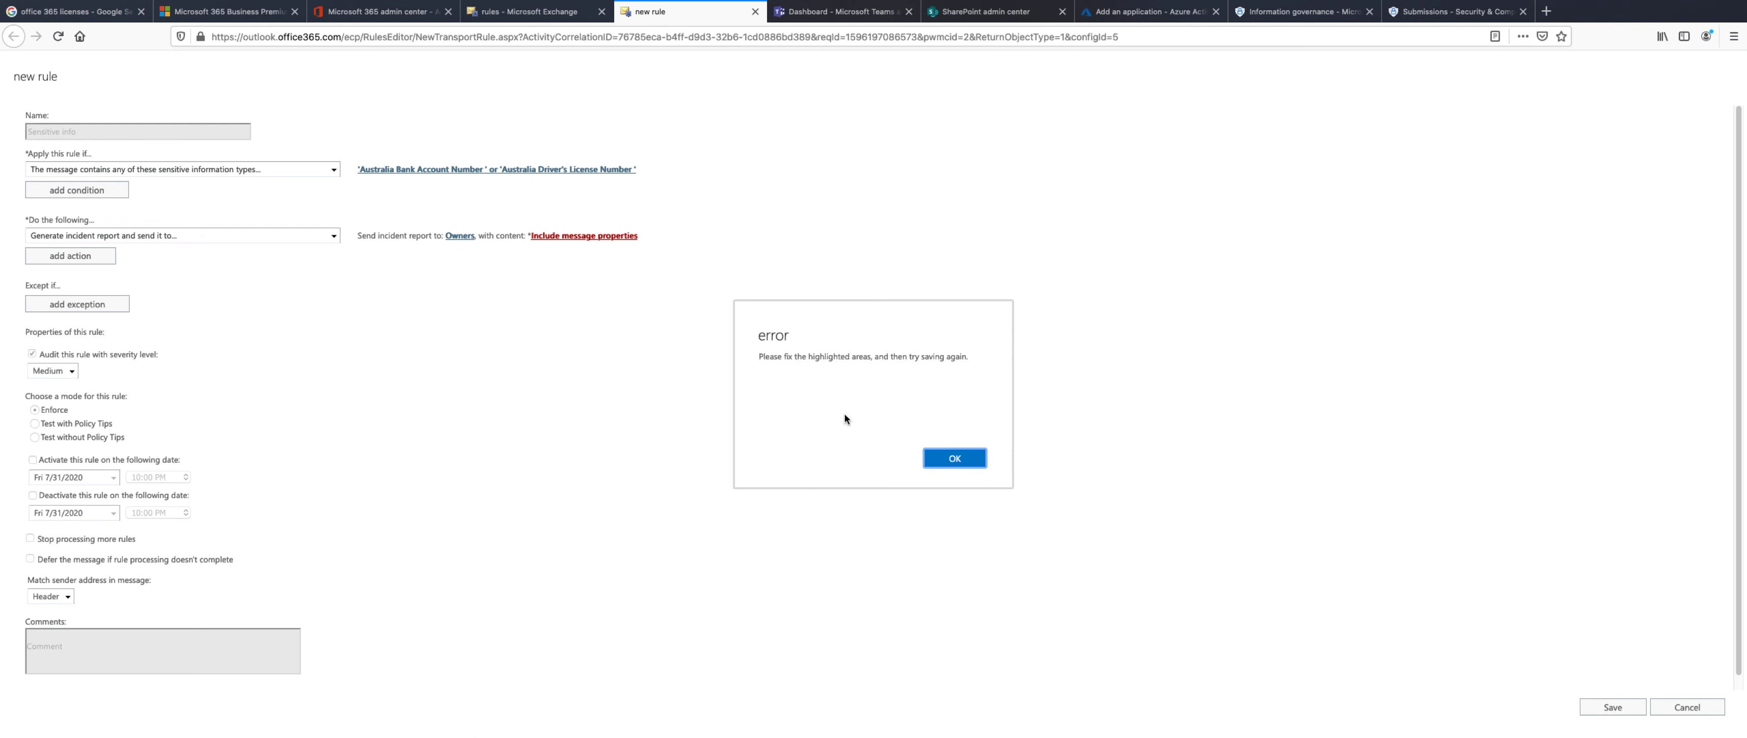
left_click(956, 460)
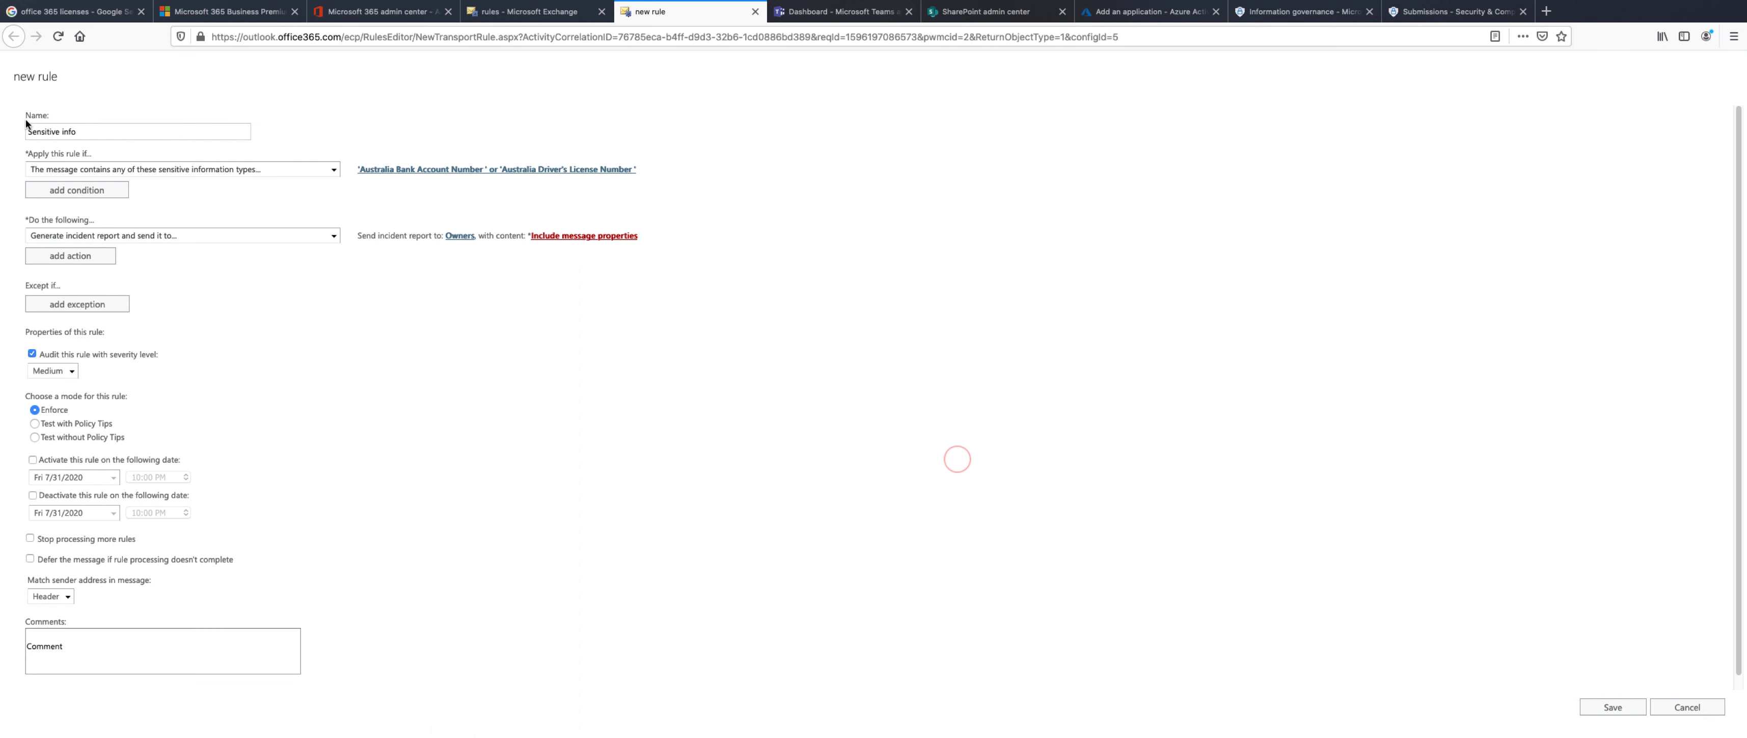
Rename the rule to 'Sensitiveinfo' and retry saving, which still errors.
left_click(59, 132)
key("Delete")
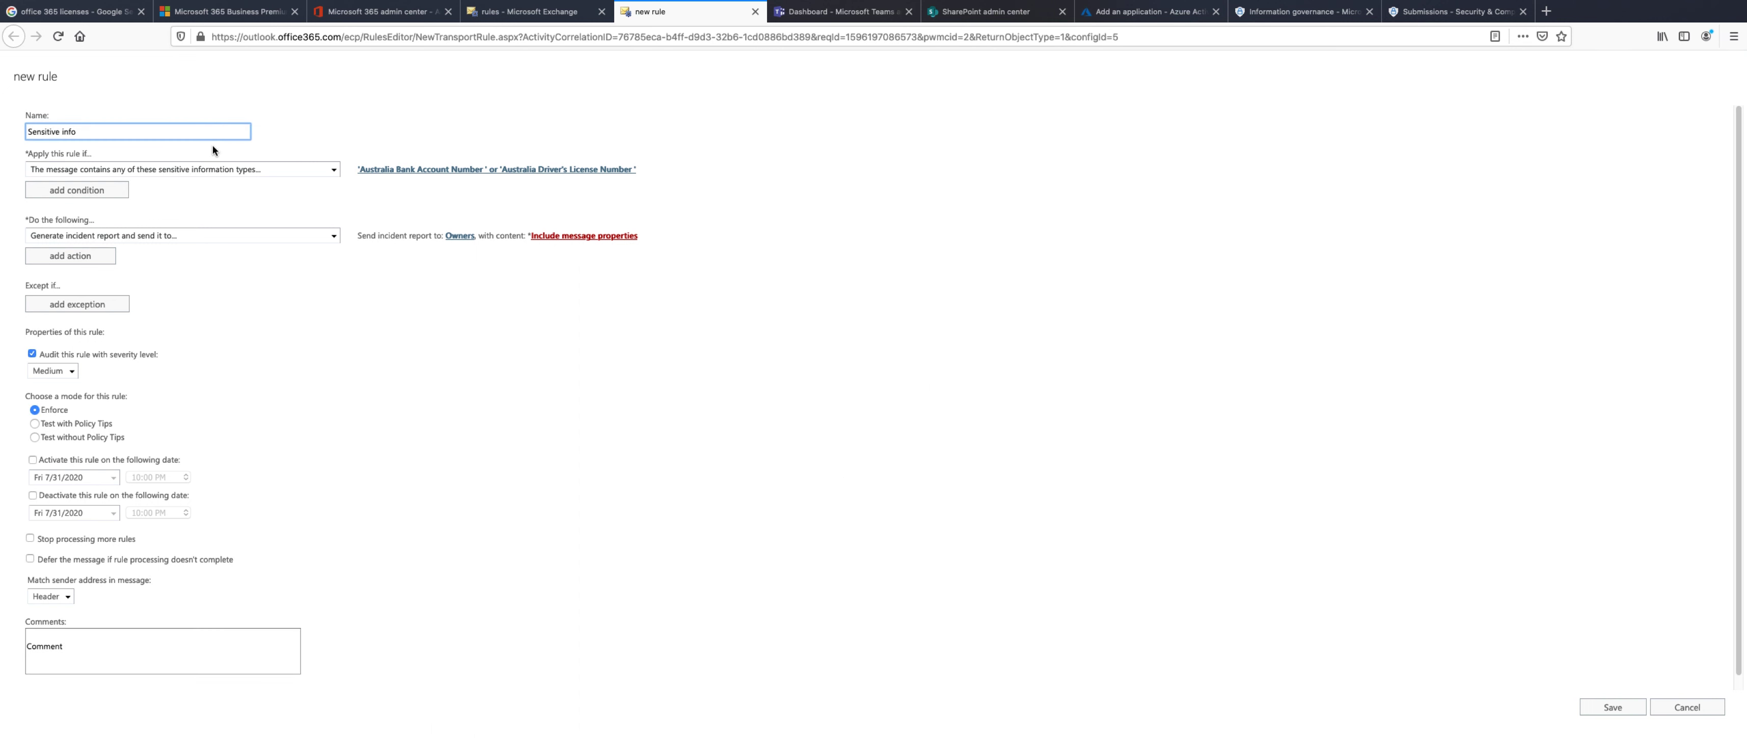
left_click(468, 388)
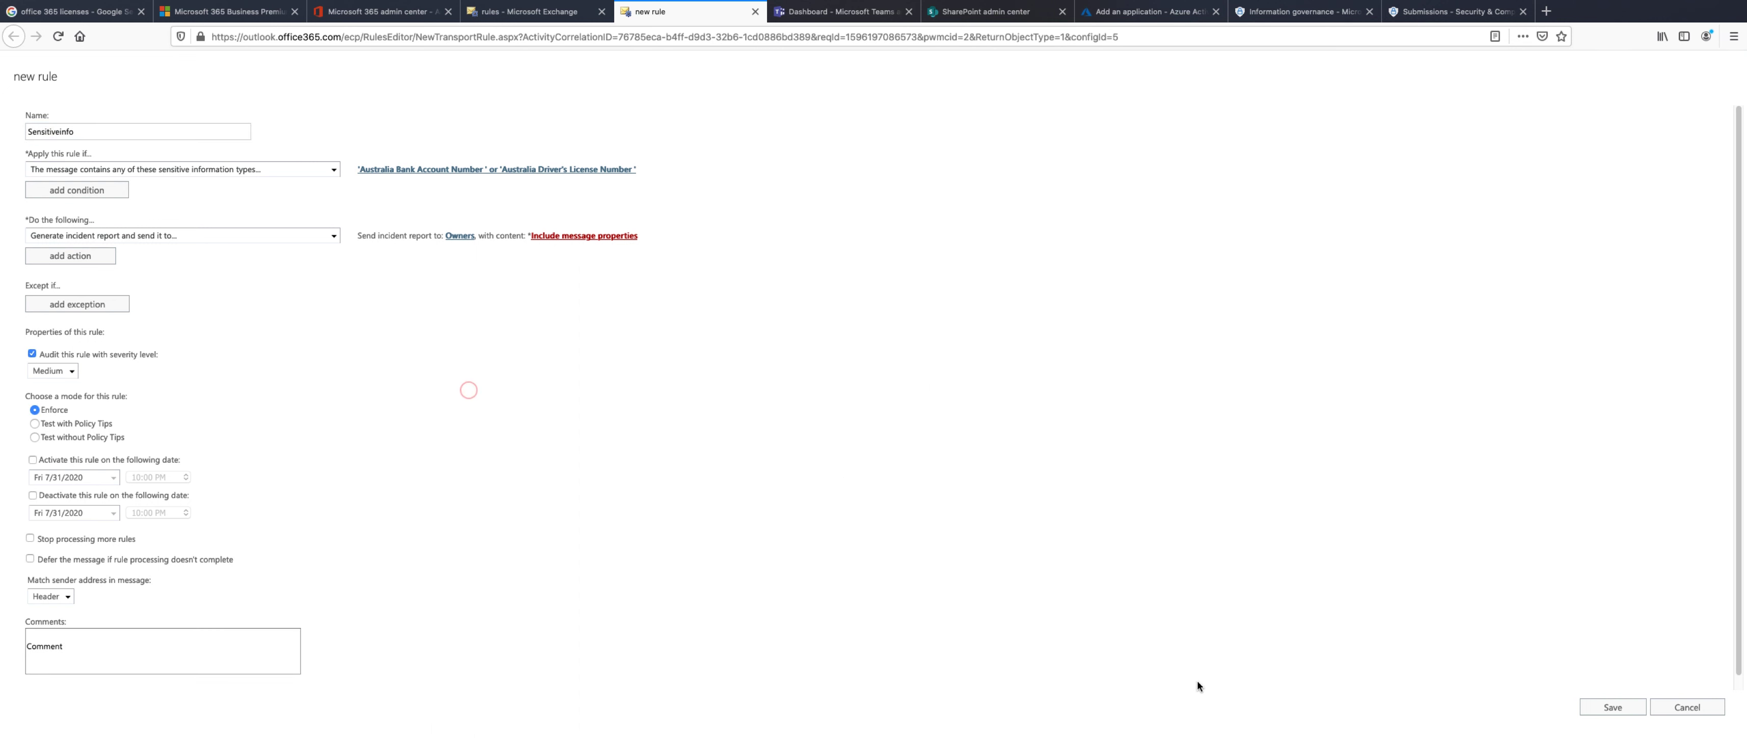
left_click(1602, 717)
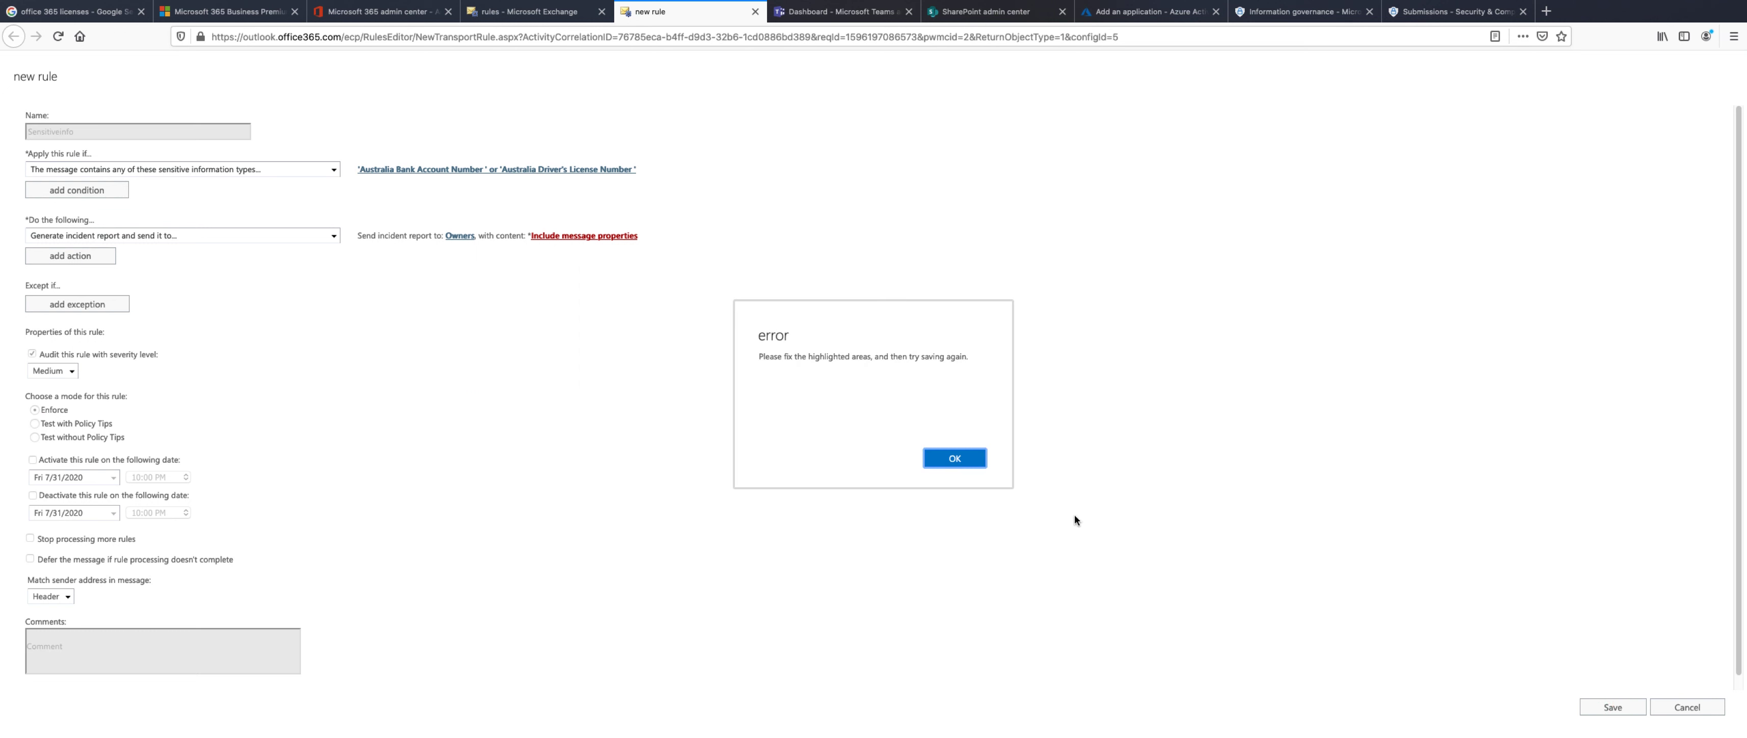
left_click(968, 459)
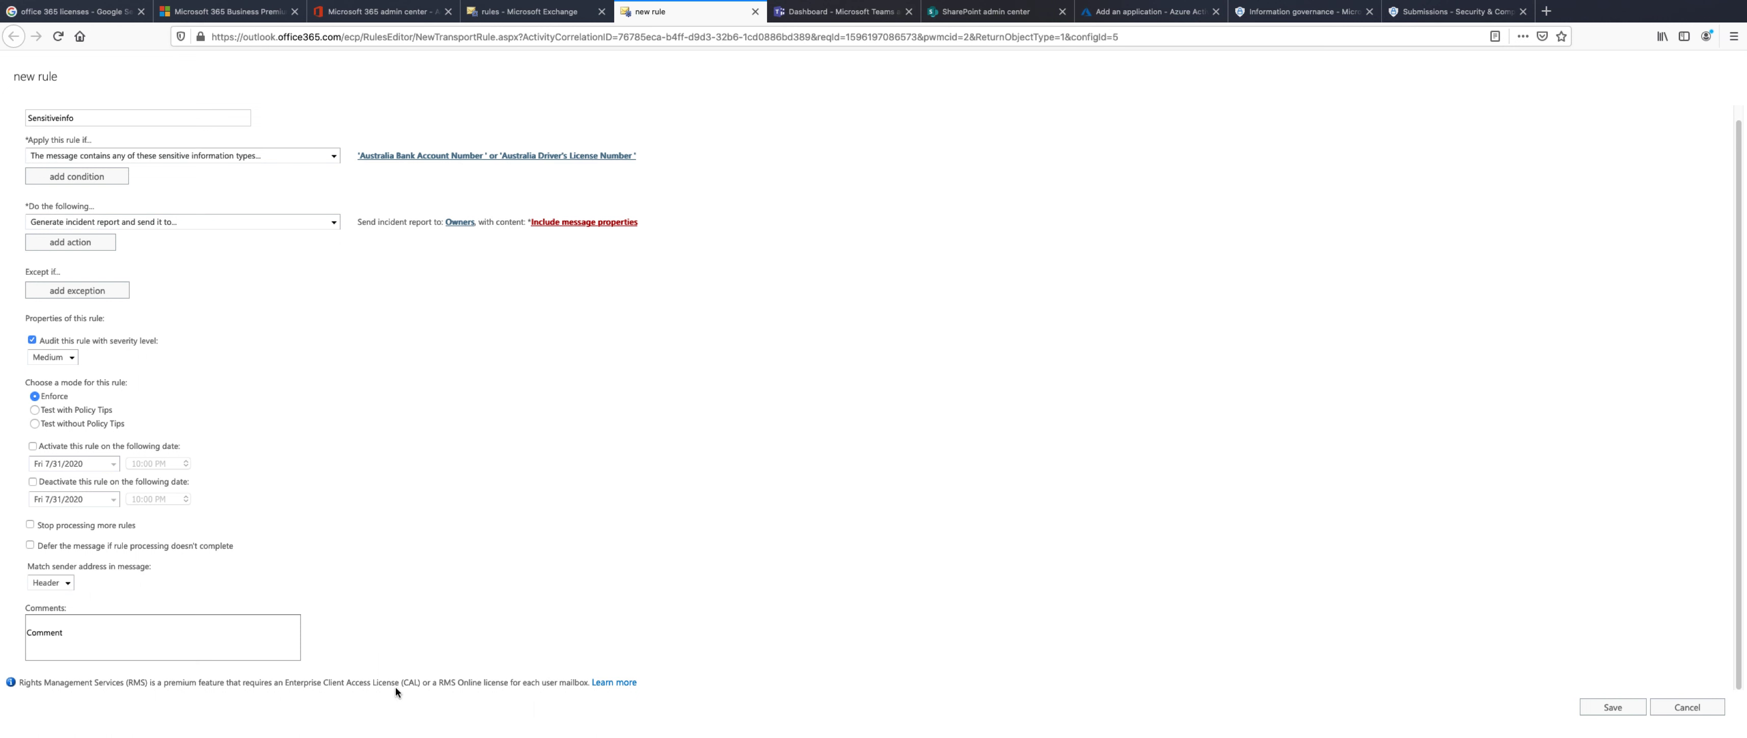
left_click_drag(378, 683, 433, 683)
Cancel the failing rule and start a blank new rule named 'CC message'.
left_click(1714, 707)
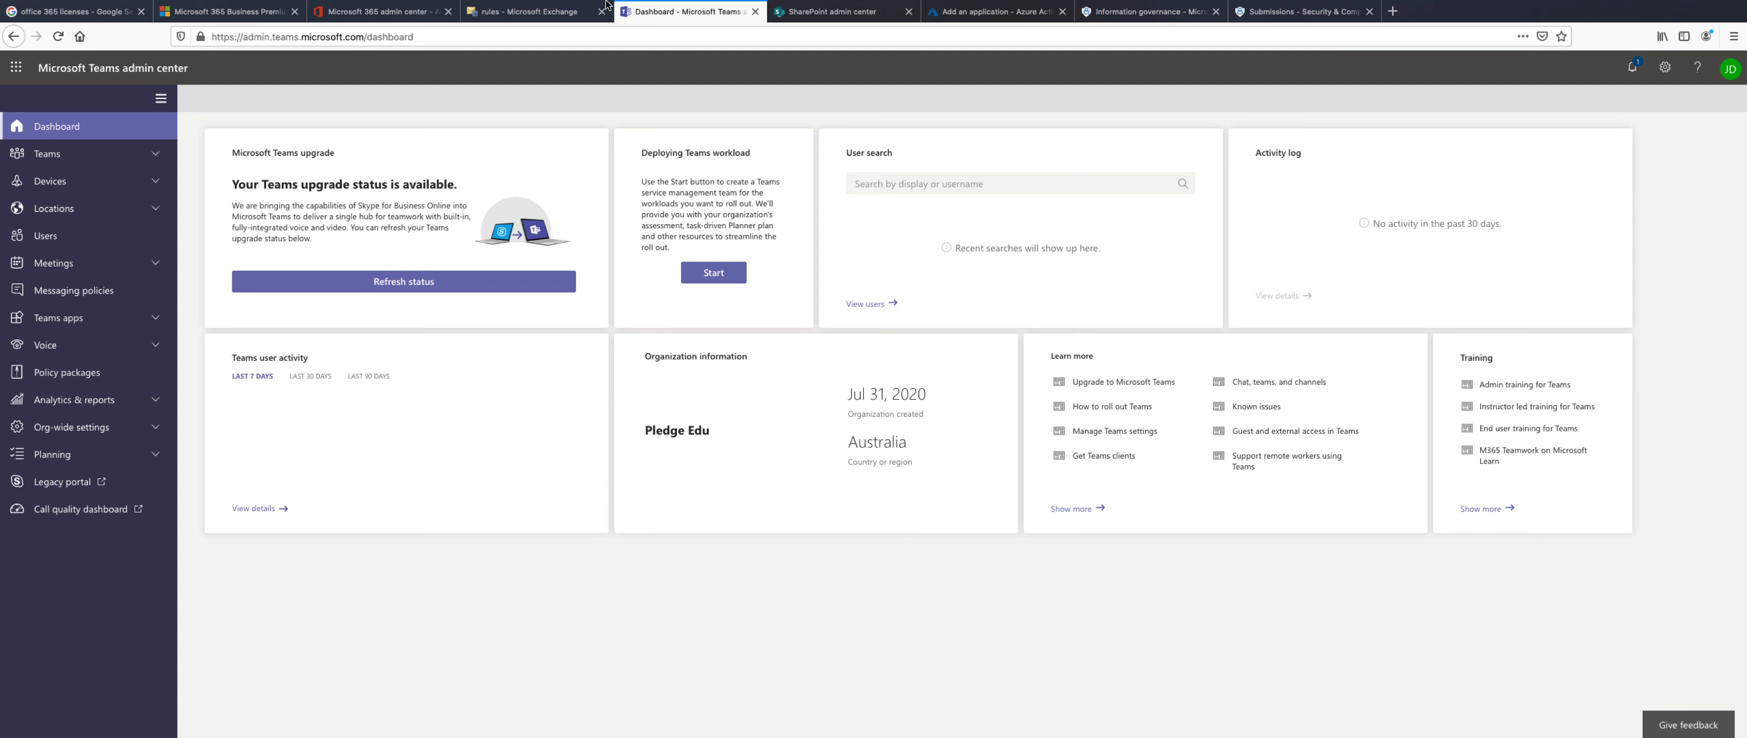
left_click(536, 8)
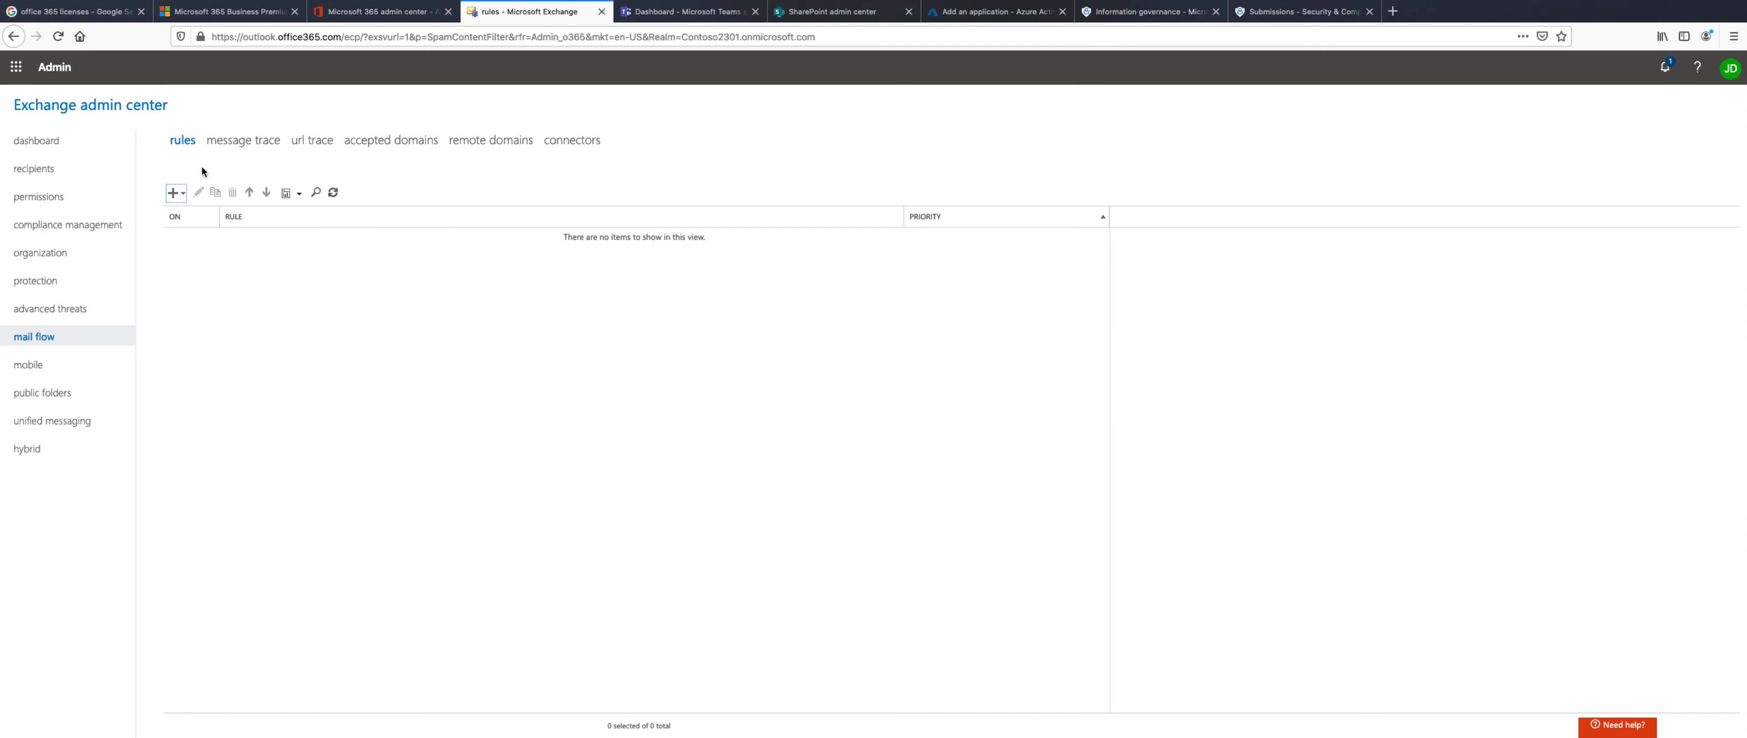
left_click(176, 192)
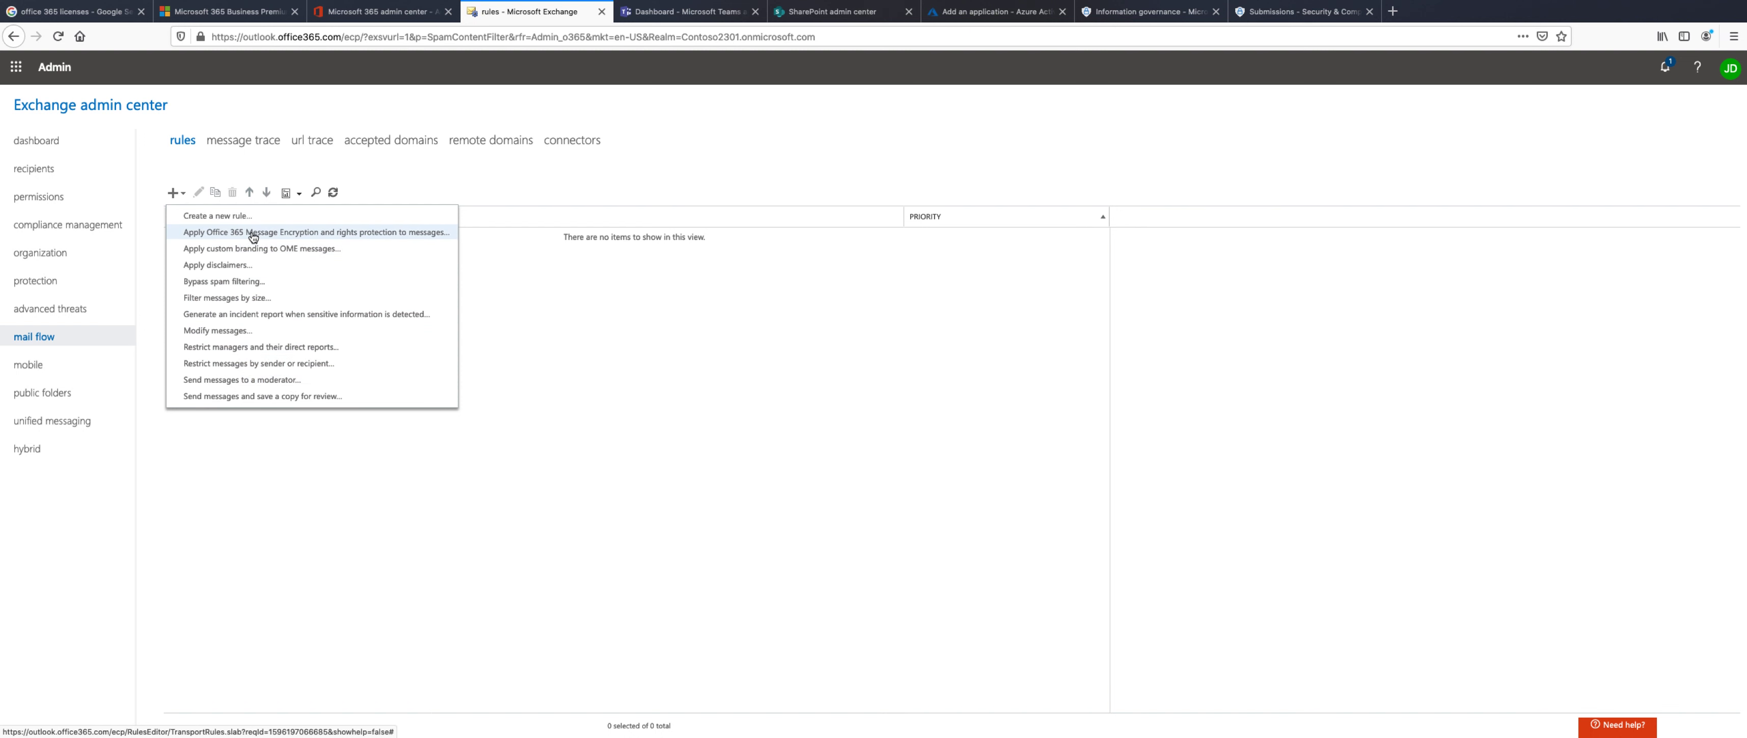
left_click(196, 215)
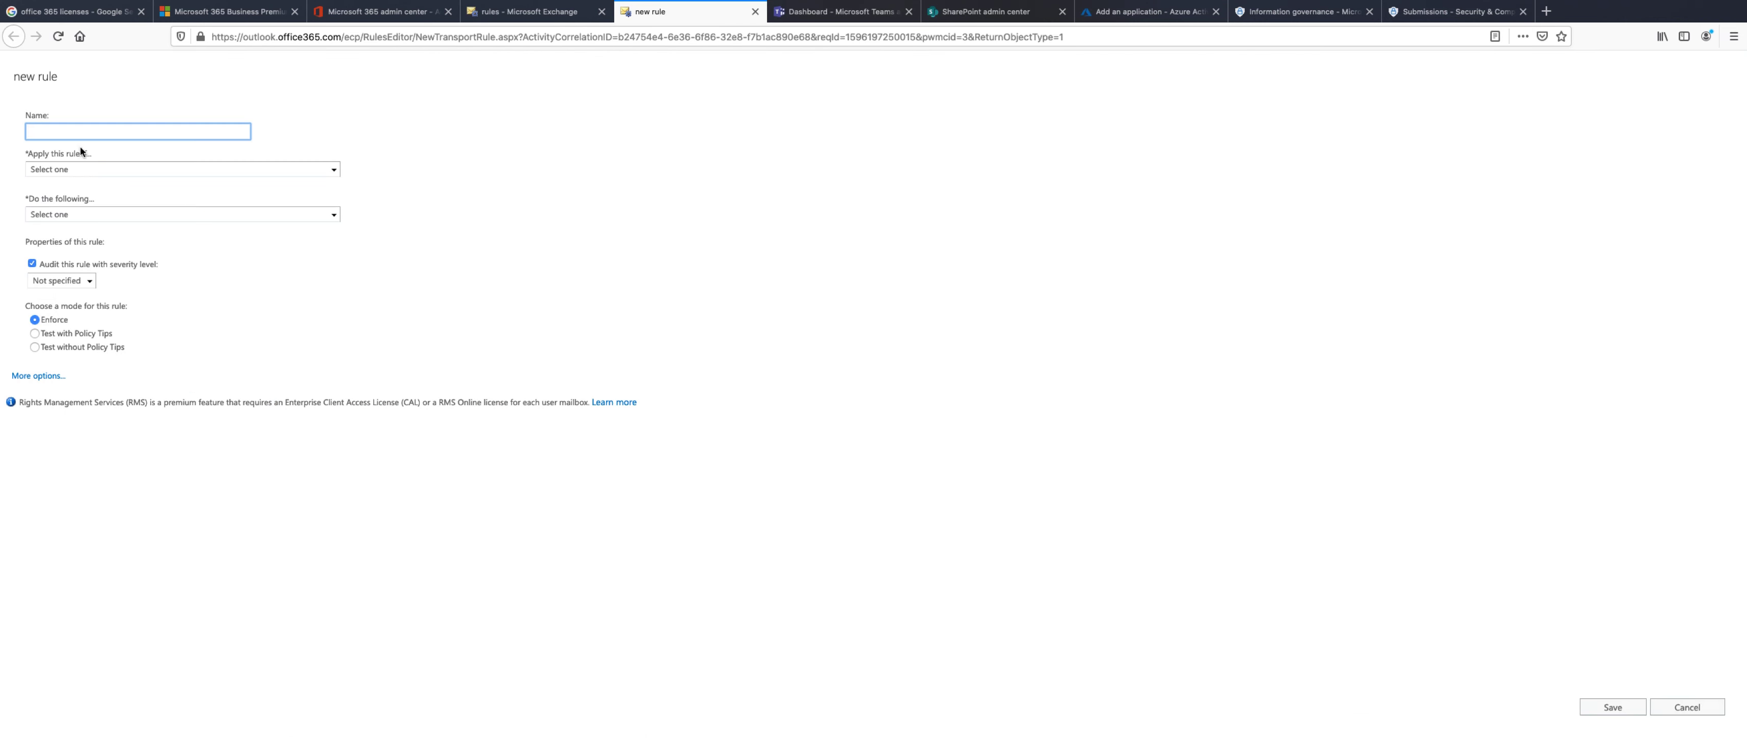
left_click(88, 134)
left_click(88, 134)
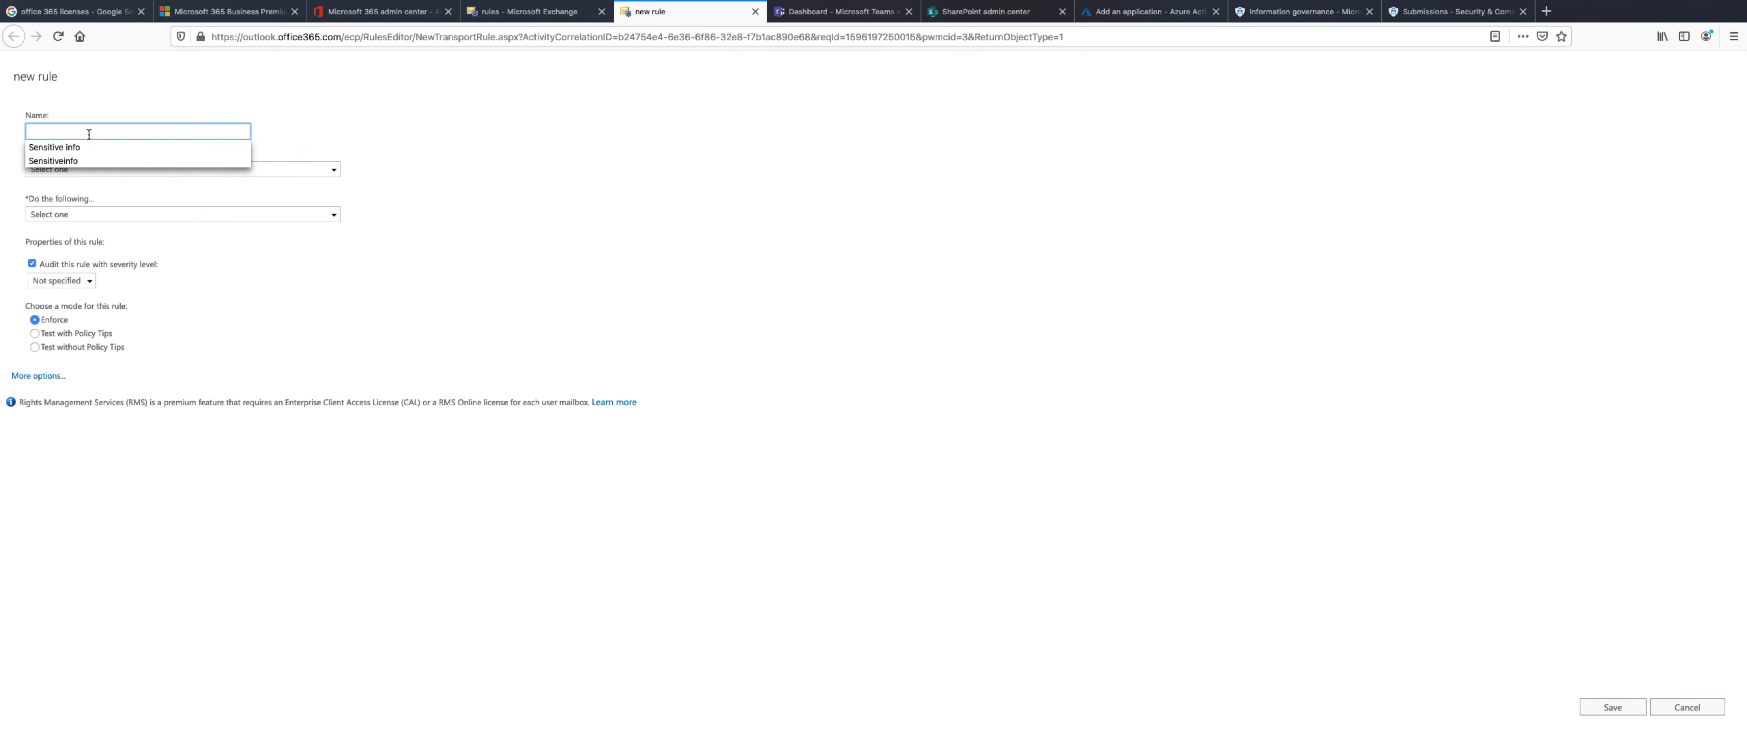
type("CC message")
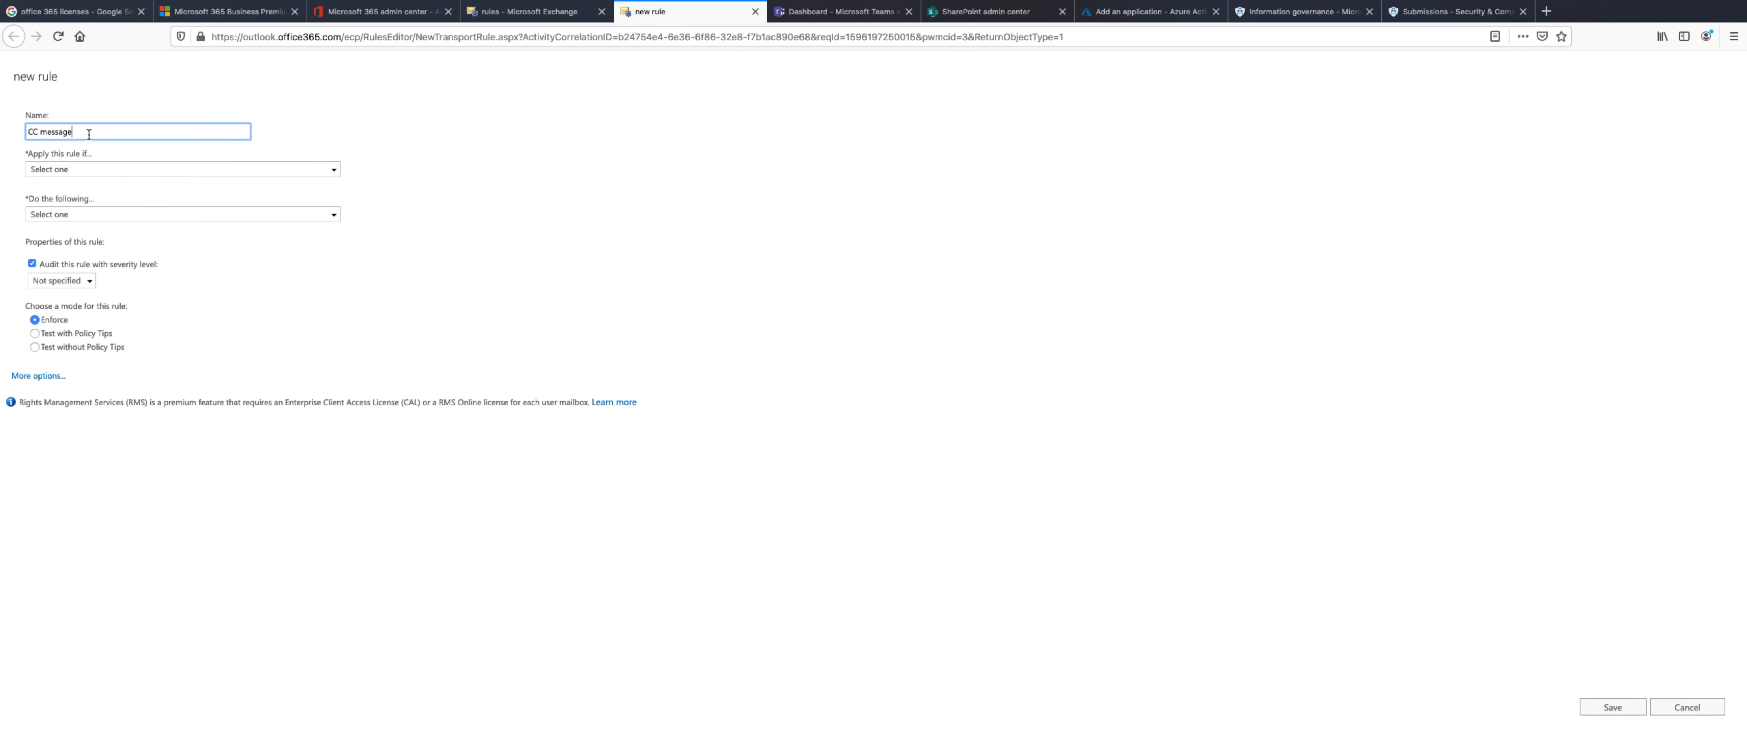
Add the condition 'The recipient is' Resume.
left_click(125, 170)
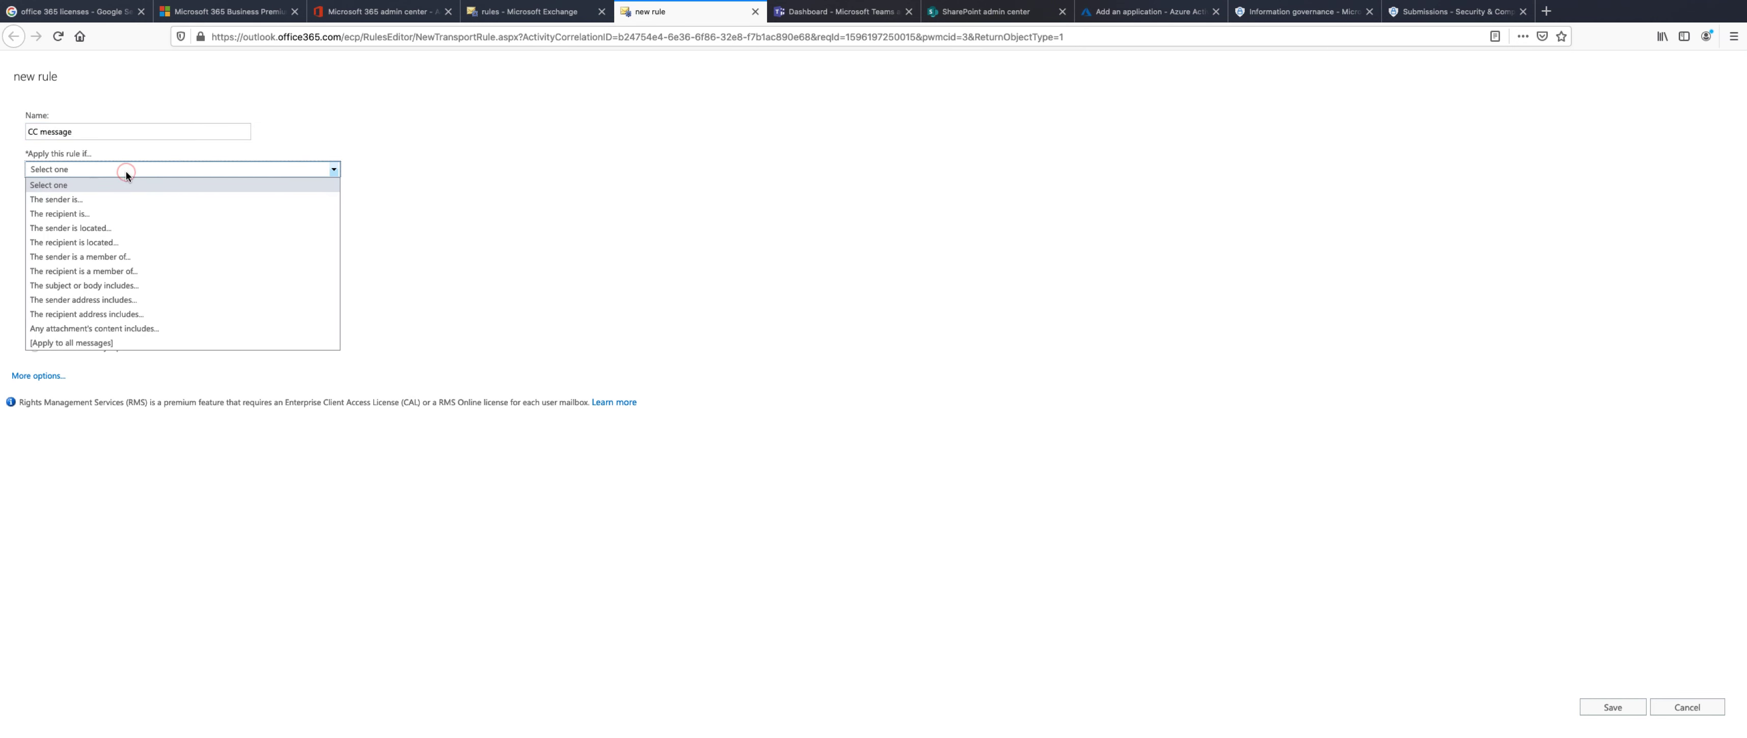
left_click(127, 213)
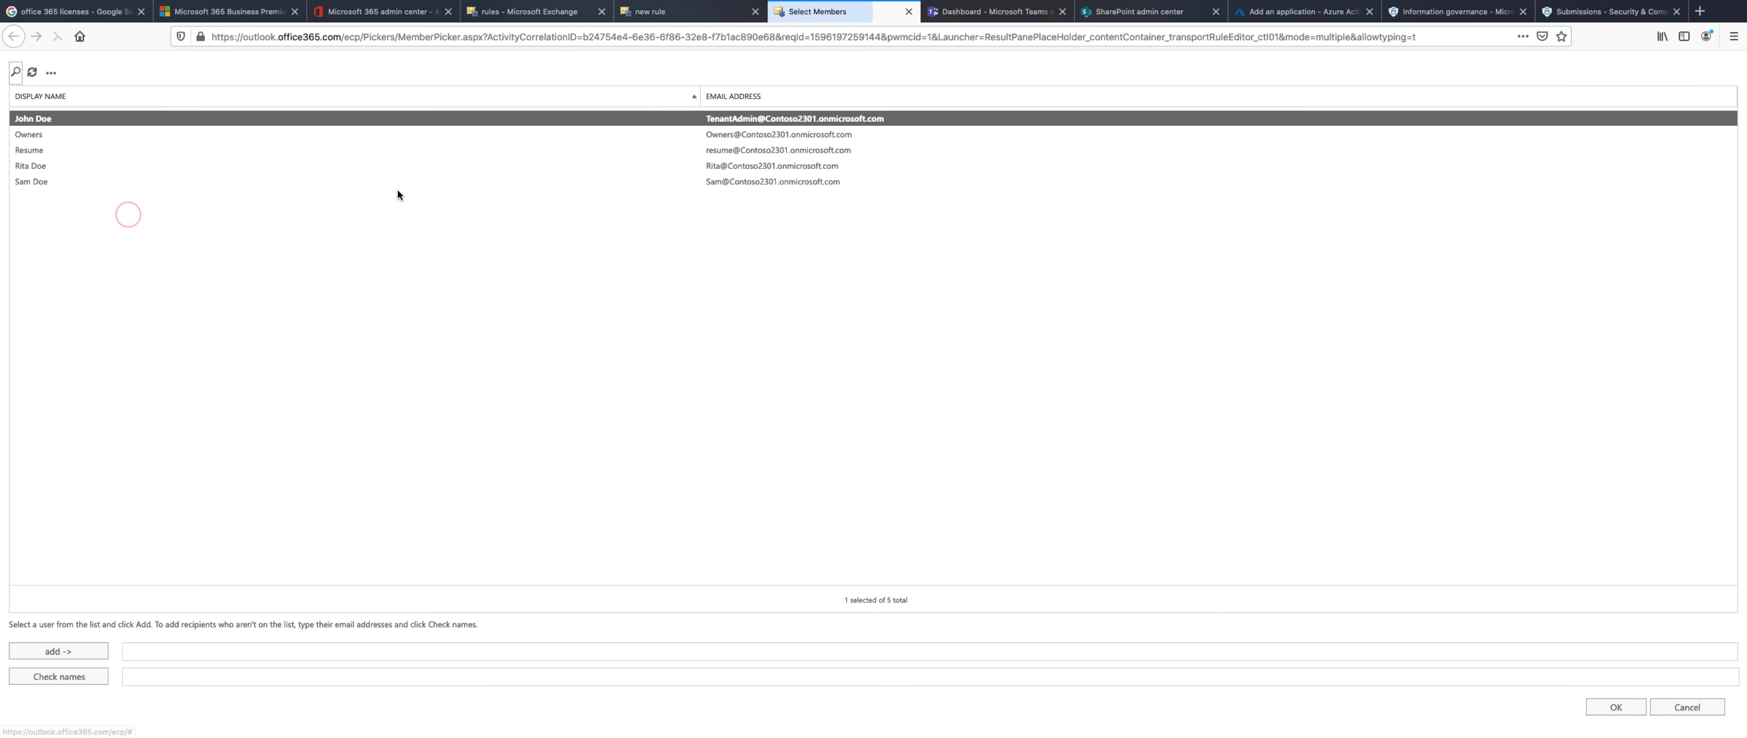
double_click(30, 150)
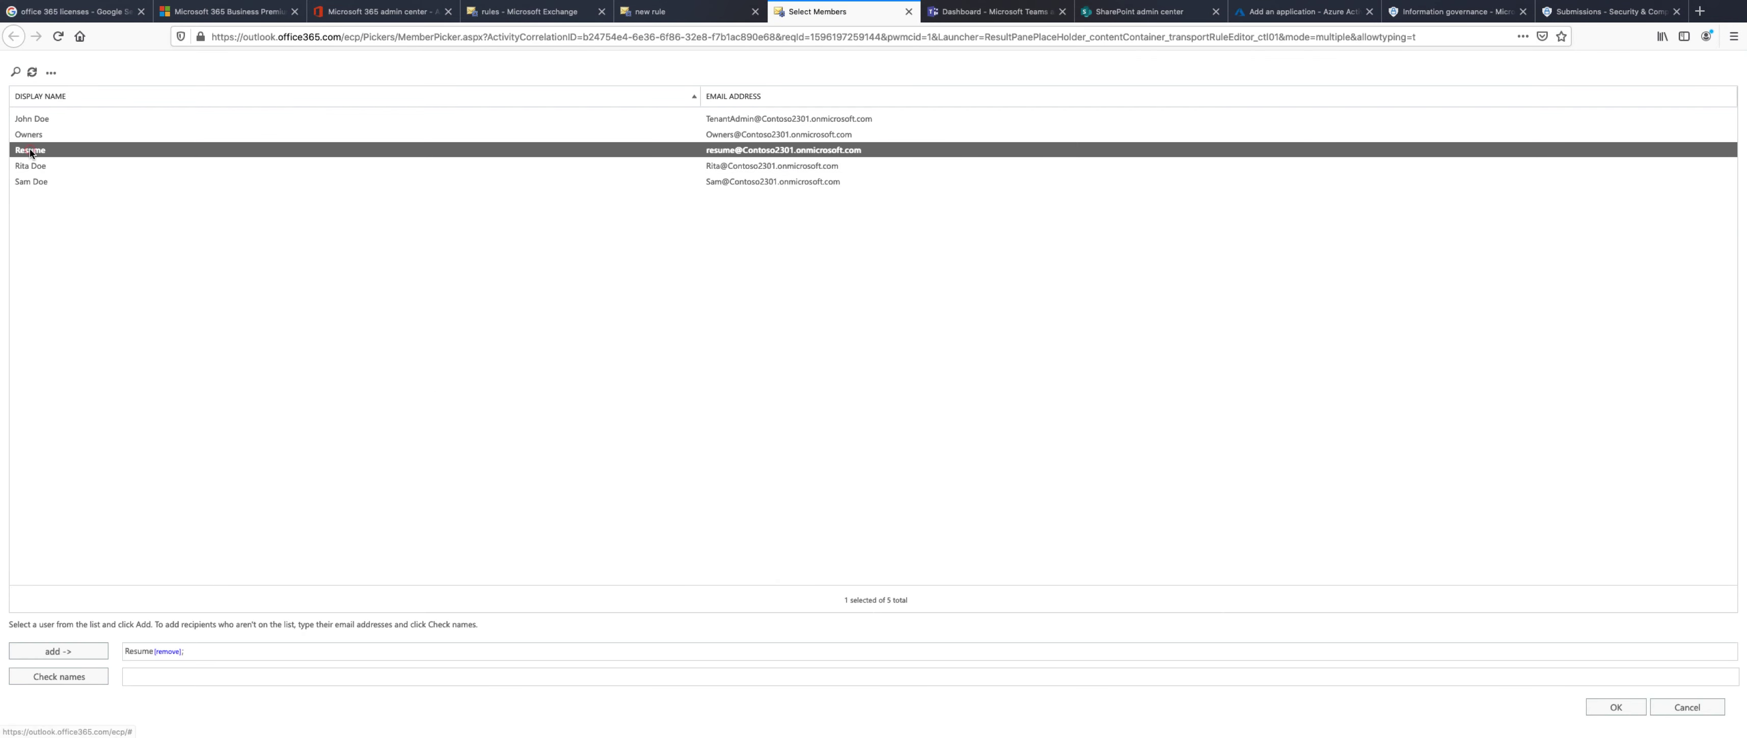
left_click(1621, 709)
Add a 'Bcc the message to' action for the chosen user and save the rule.
left_click(228, 215)
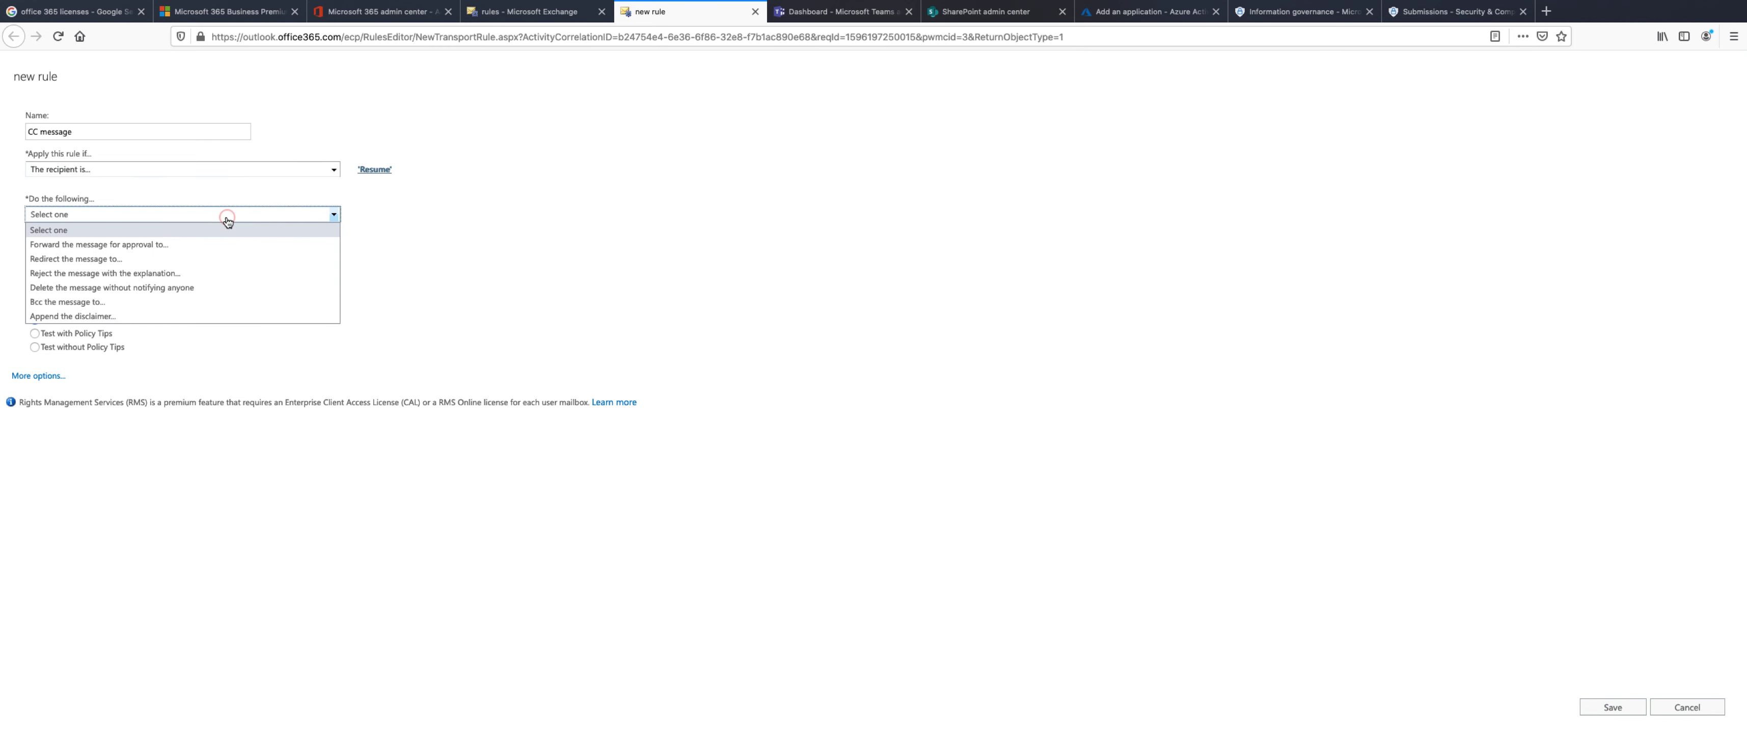
left_click(219, 246)
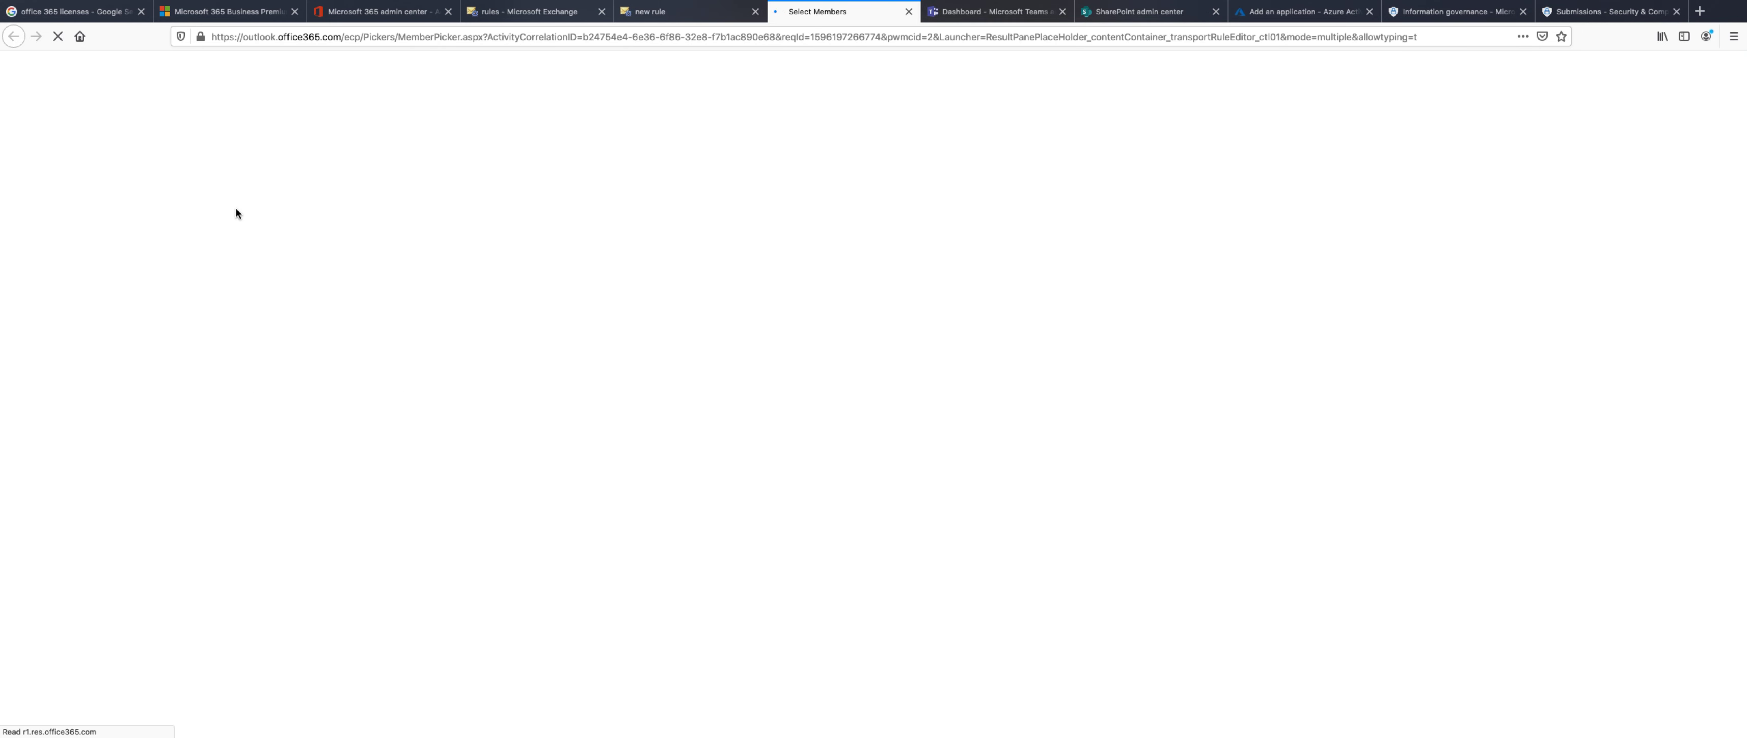
left_click(690, 13)
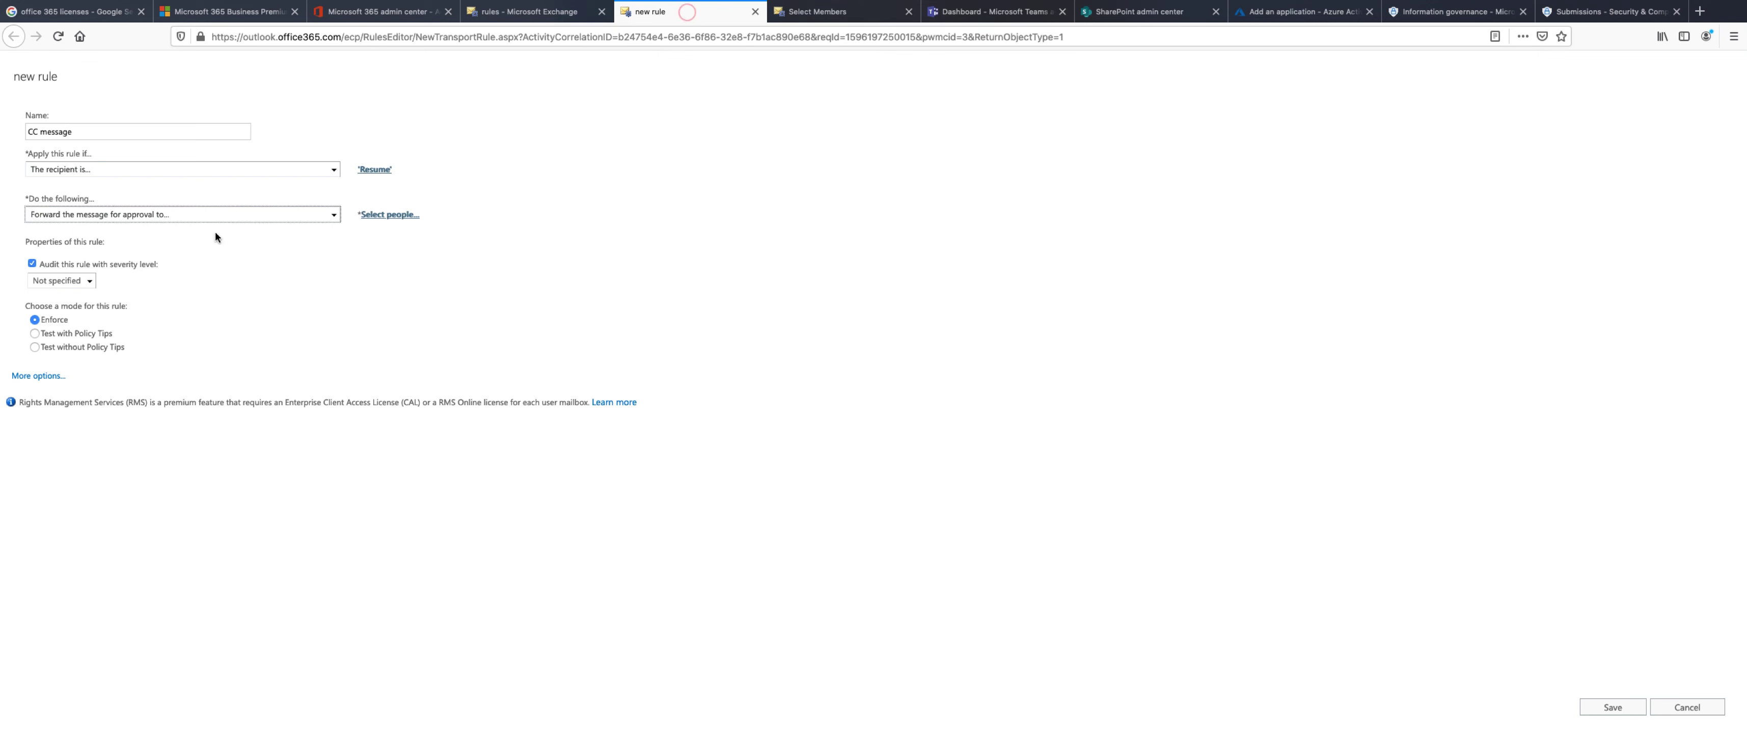
left_click(217, 215)
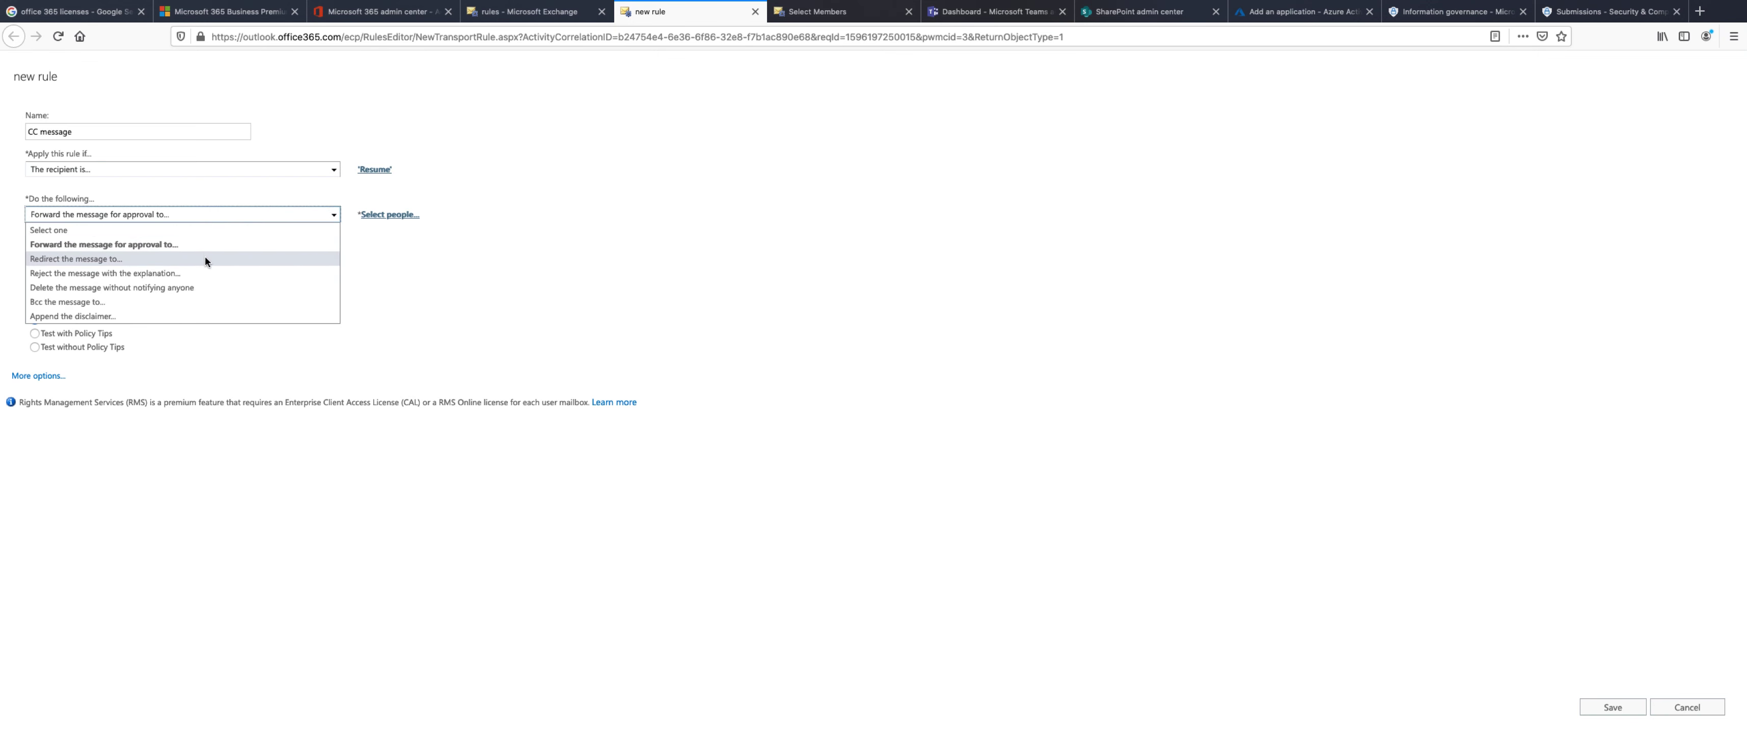
left_click(206, 299)
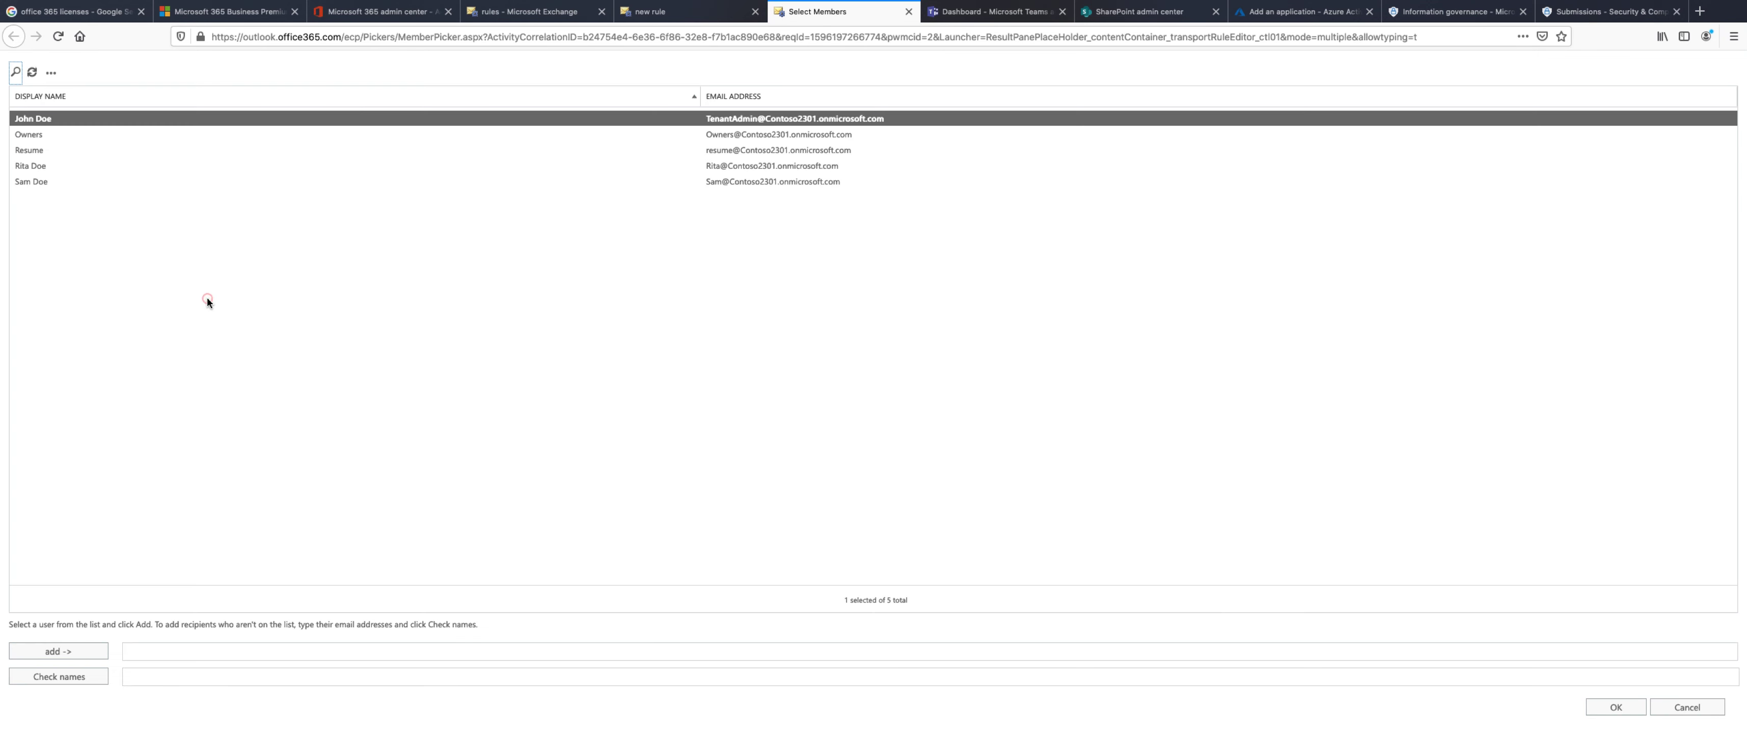
double_click(54, 181)
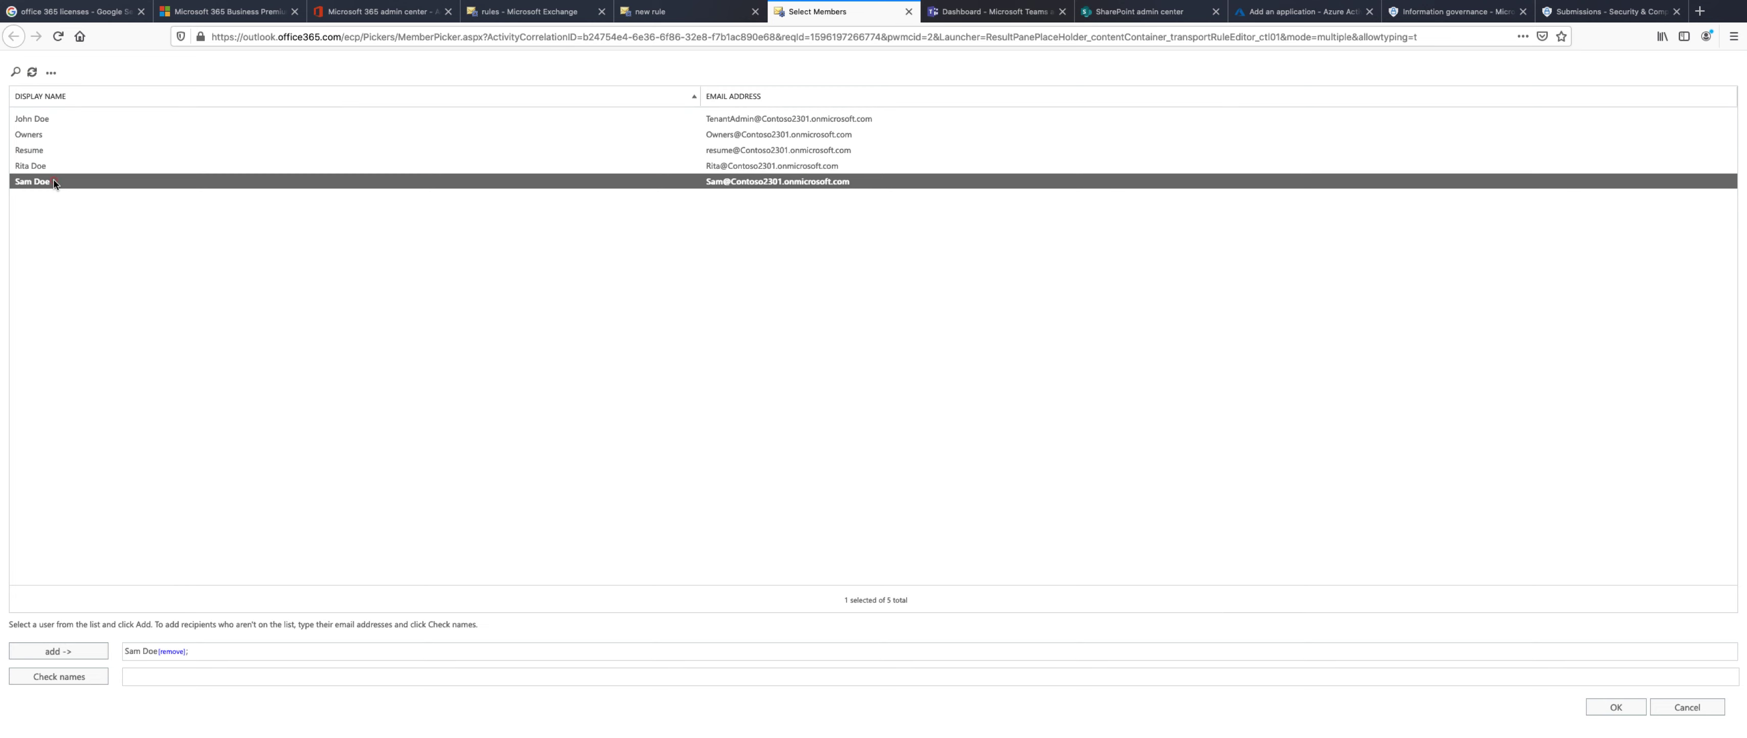
left_click(1616, 706)
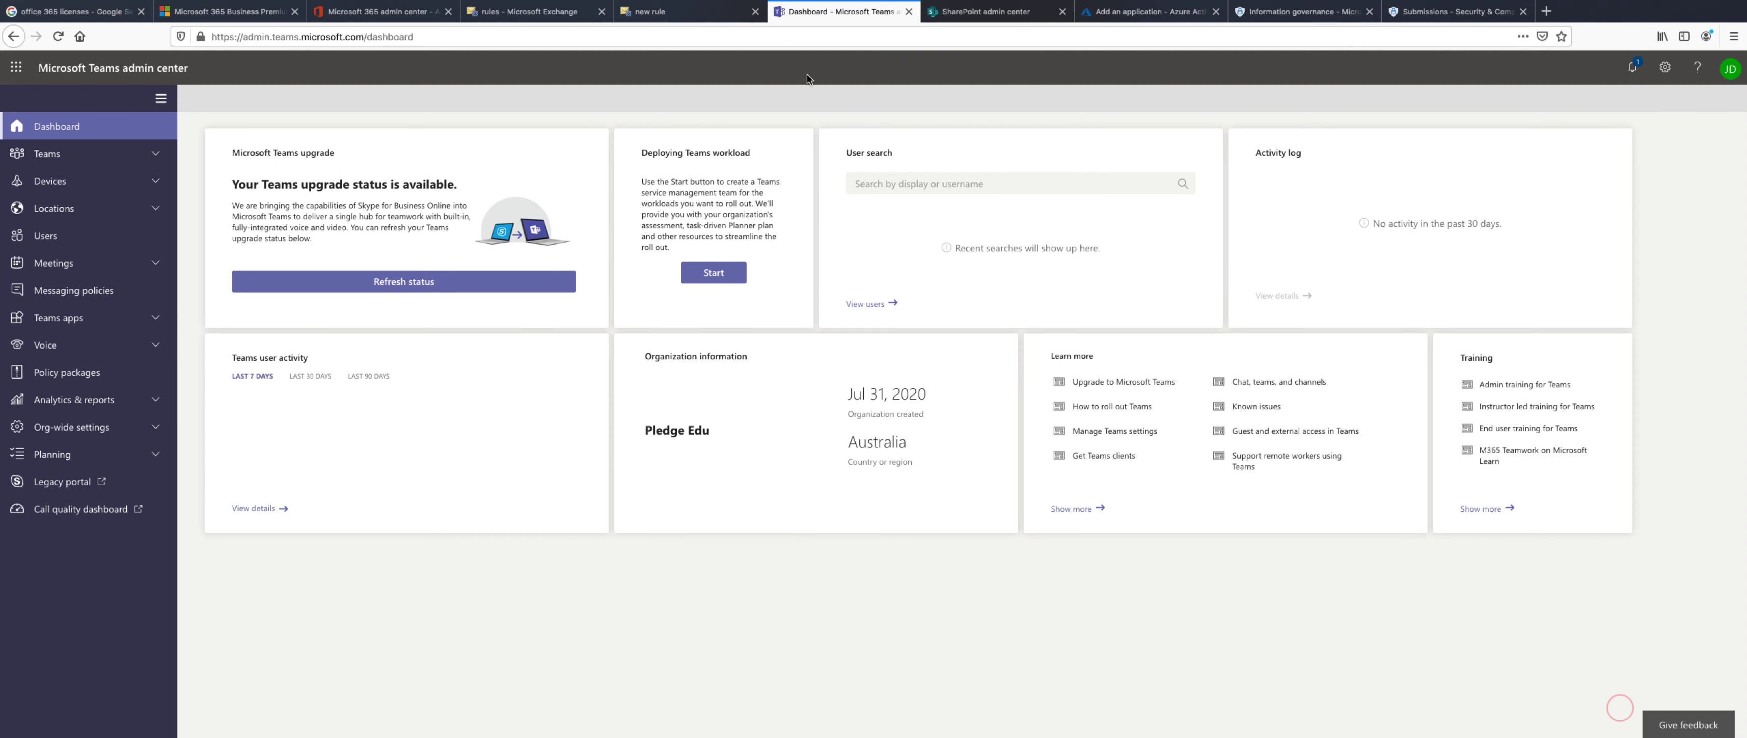
left_click(685, 22)
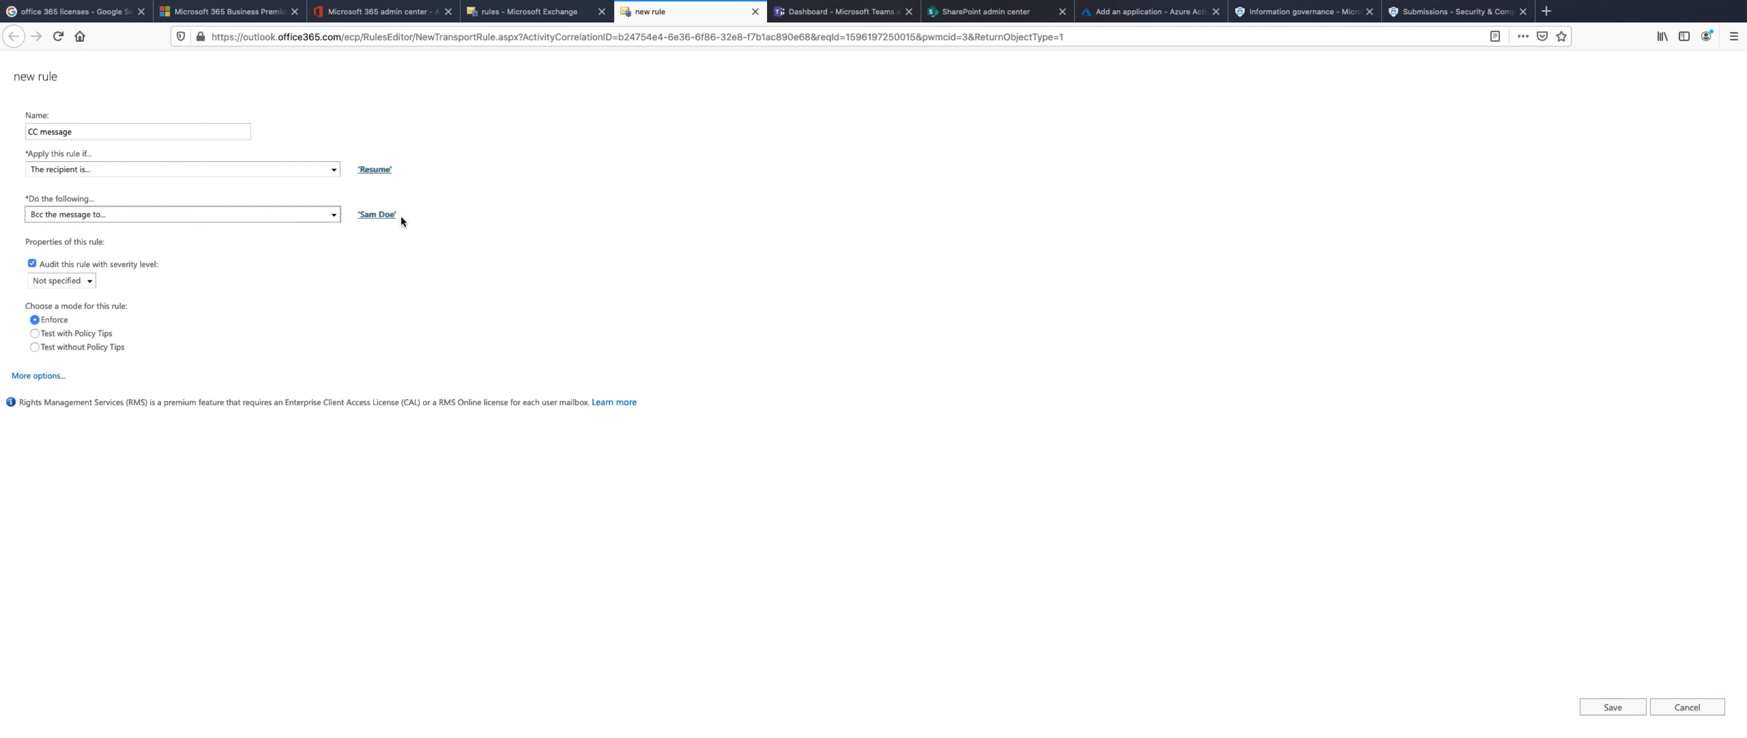
left_click(1608, 707)
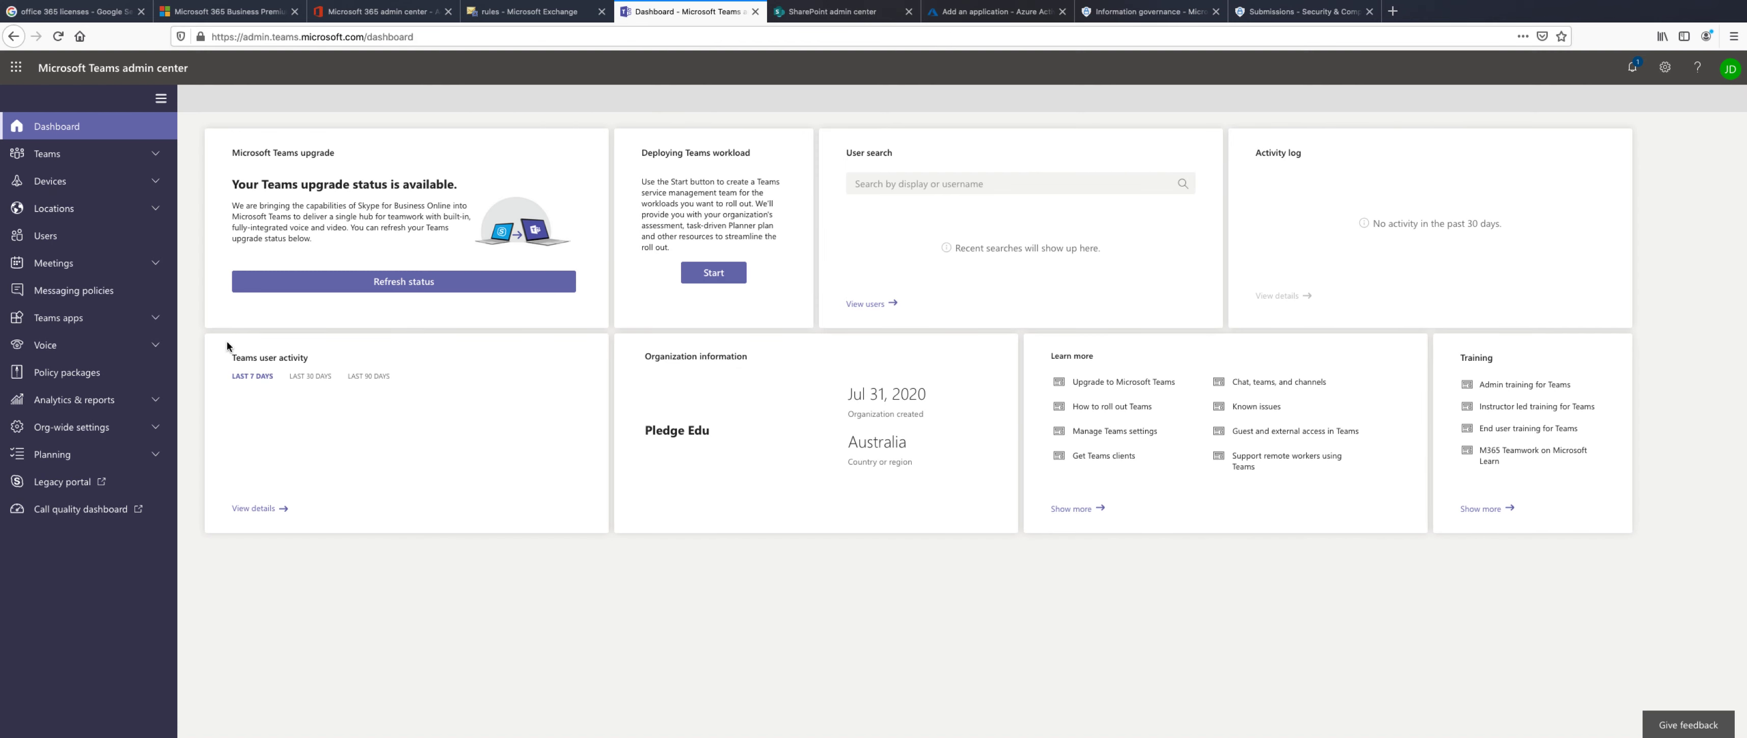
Return to the mail flow rules list showing CC message, and open the + menu.
left_click(527, 11)
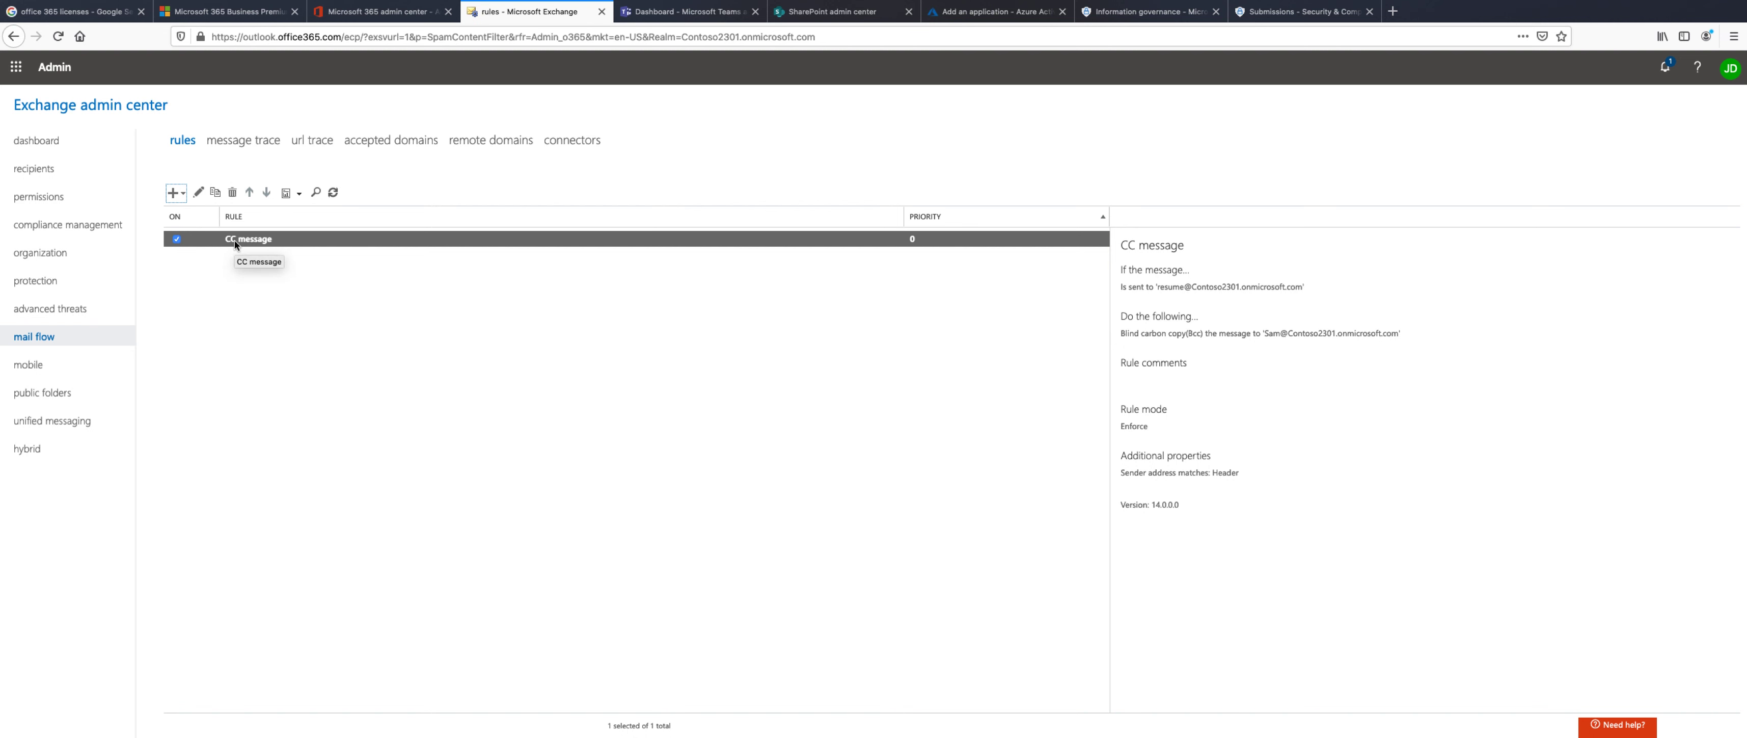
left_click(182, 195)
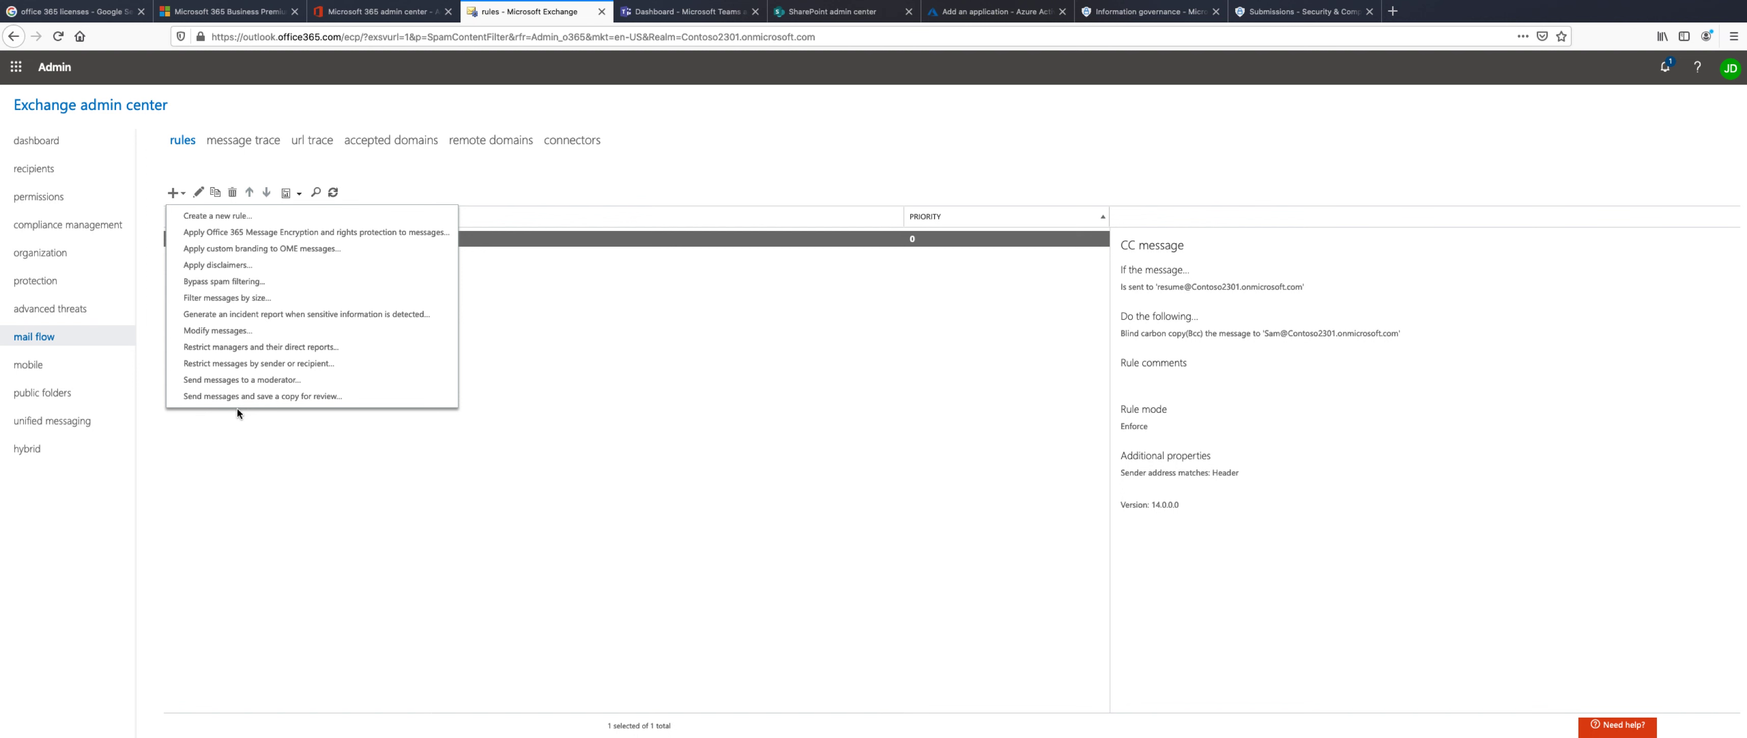
Dismiss the new rule templates and go to the mail flow message trace page.
left_click(552, 407)
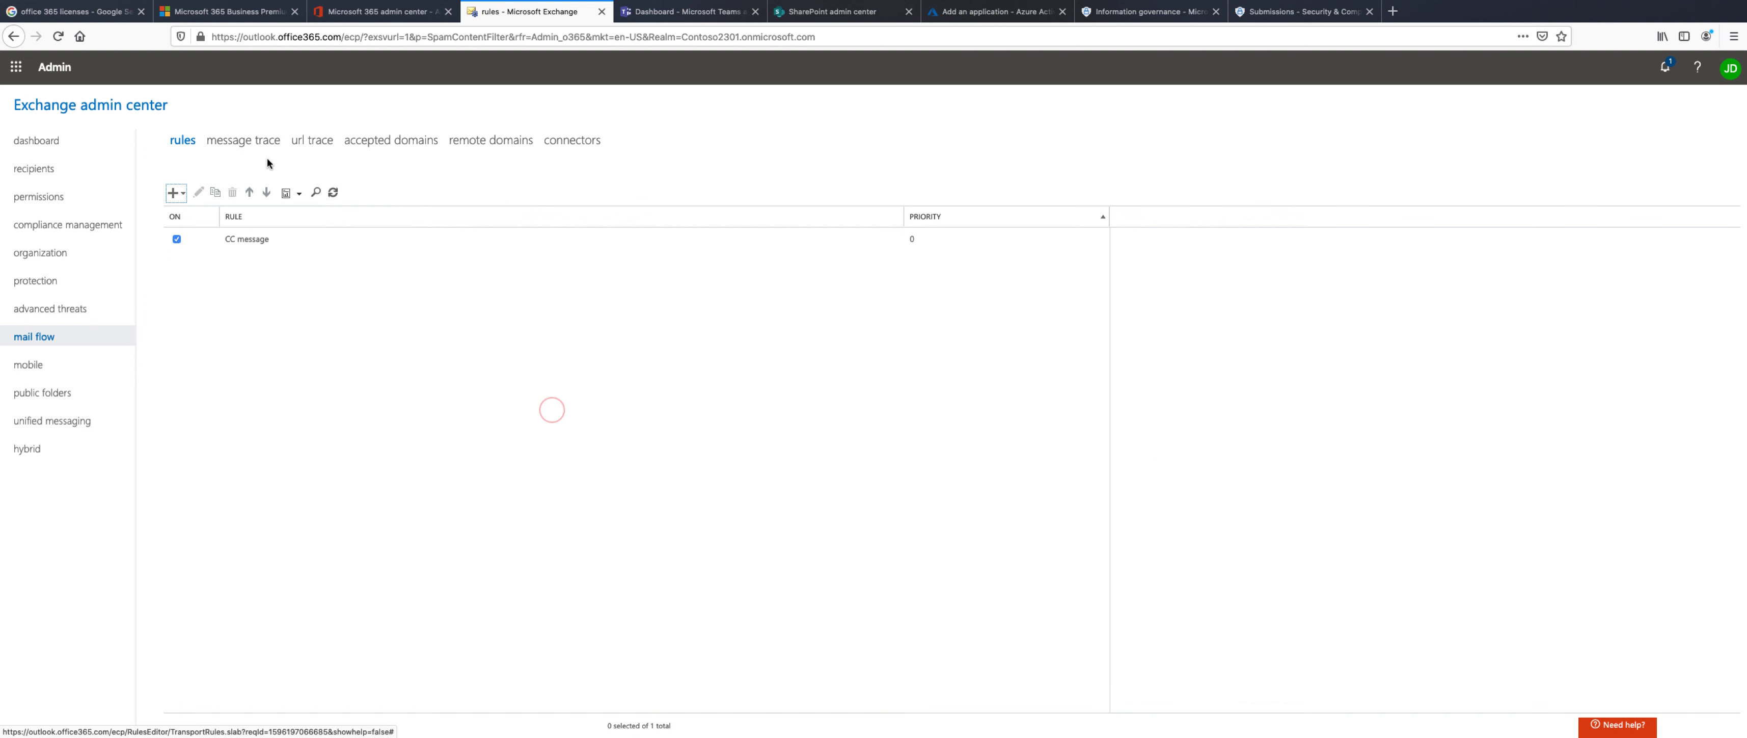
left_click(259, 143)
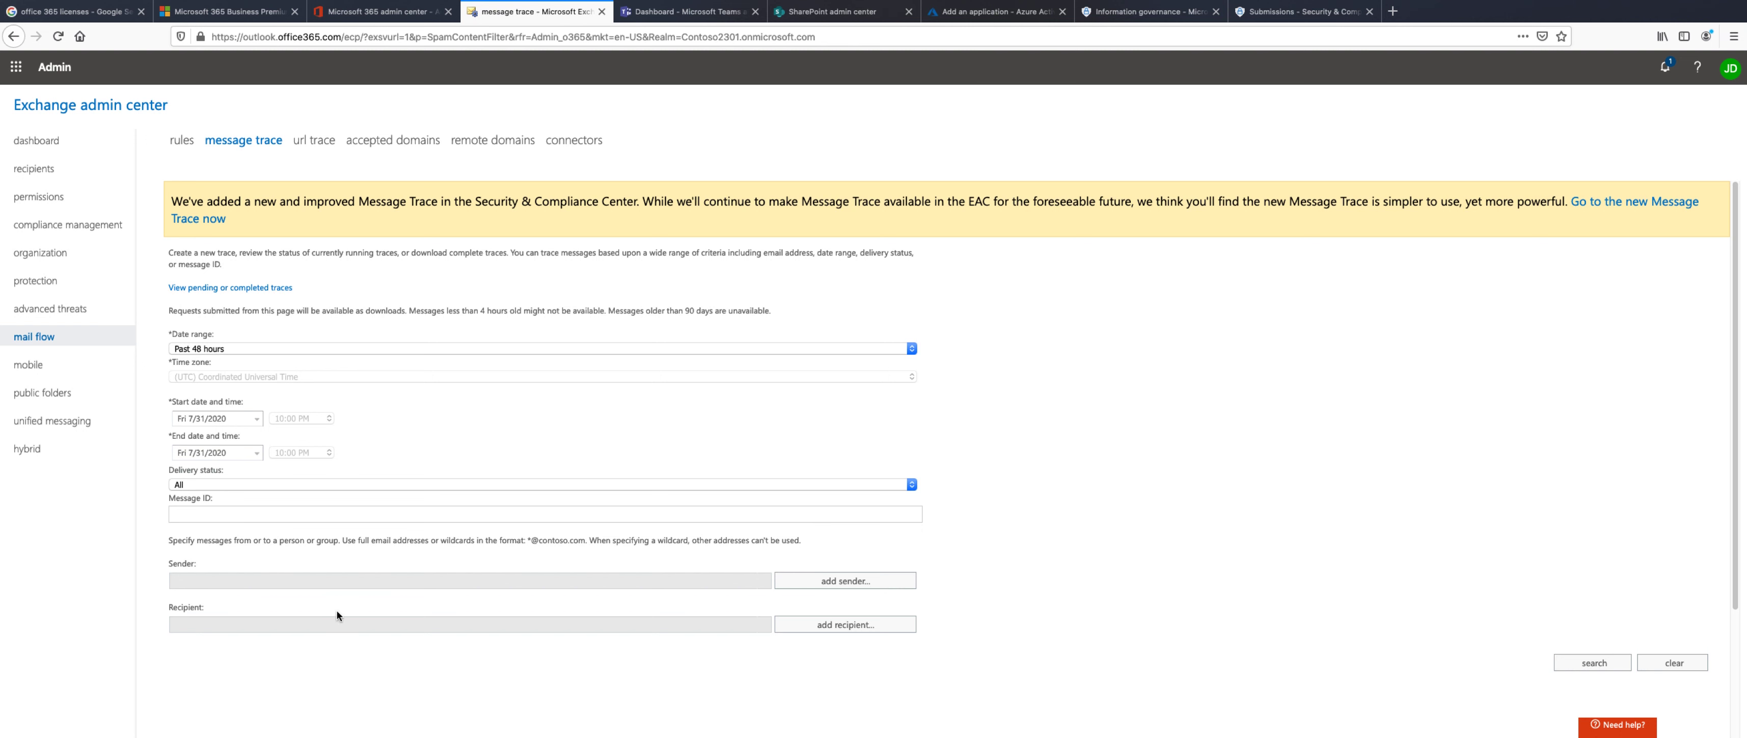
Run a past-48-hours message trace for one chosen recipient; it finds no messages.
left_click(811, 622)
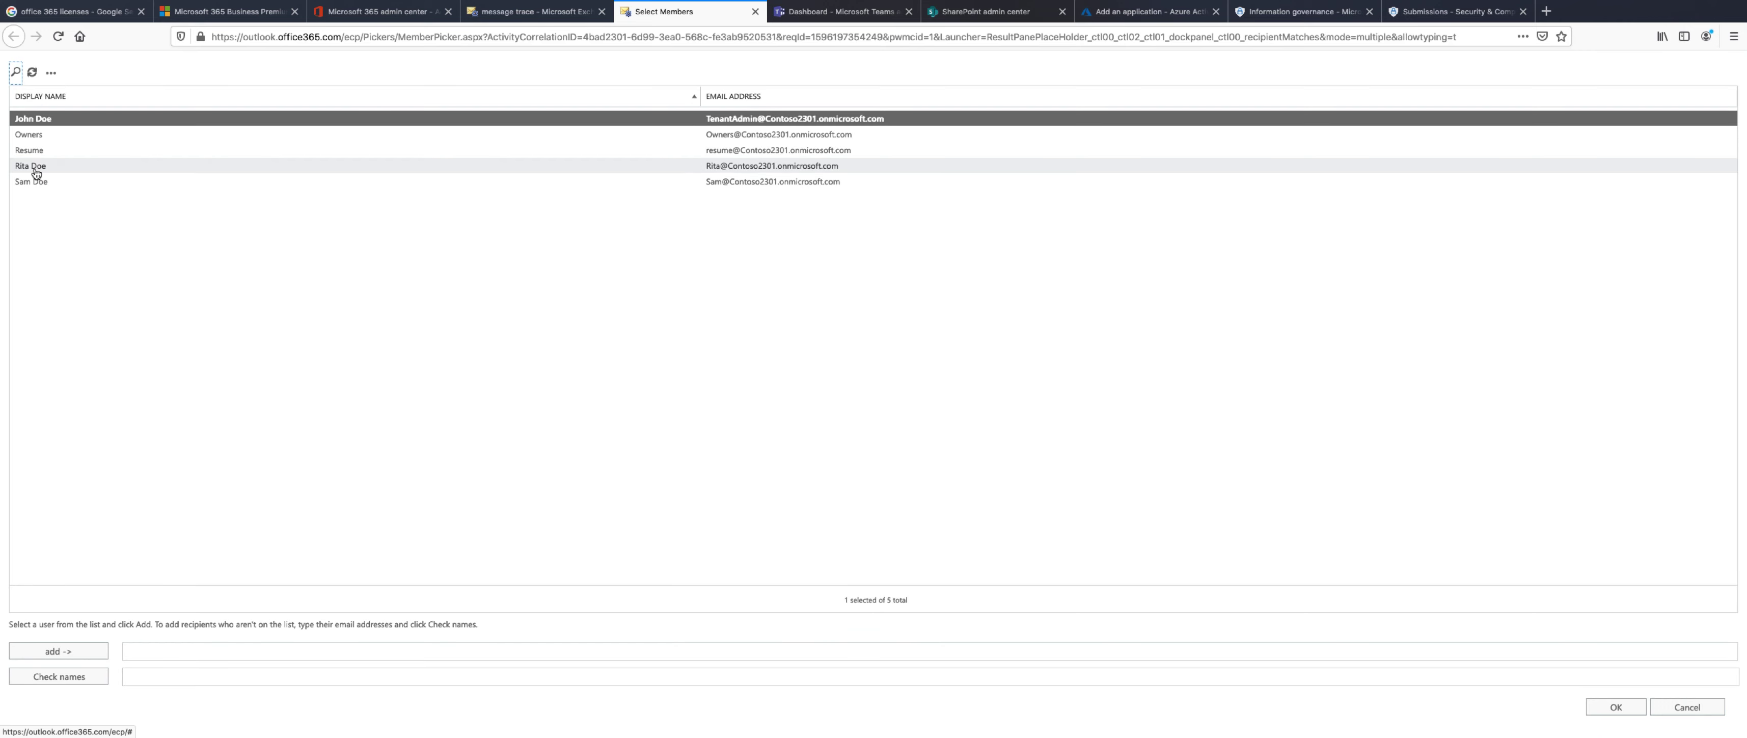
double_click(32, 181)
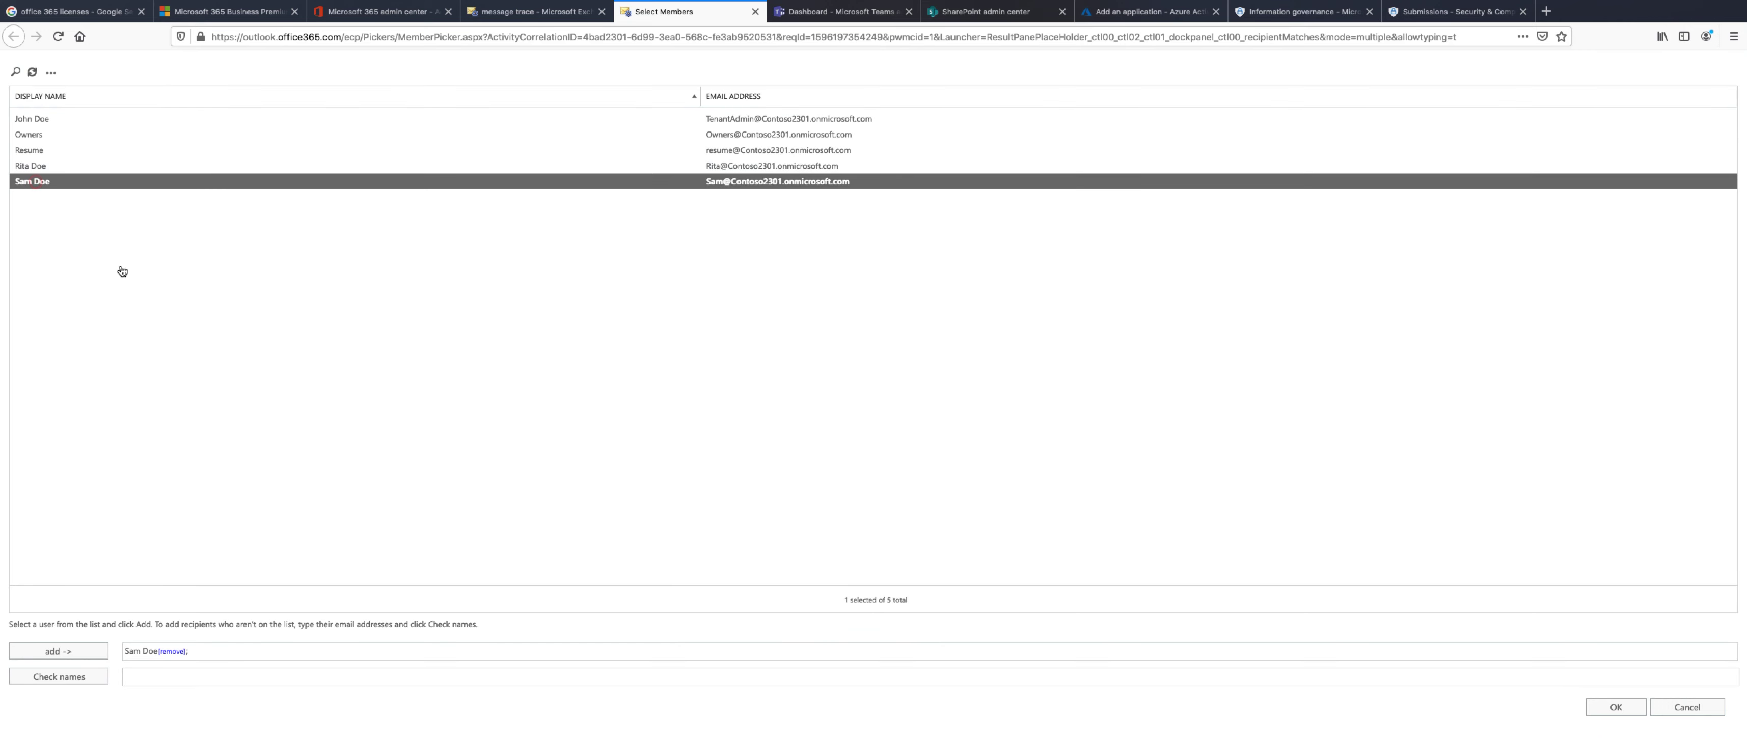
left_click(1616, 707)
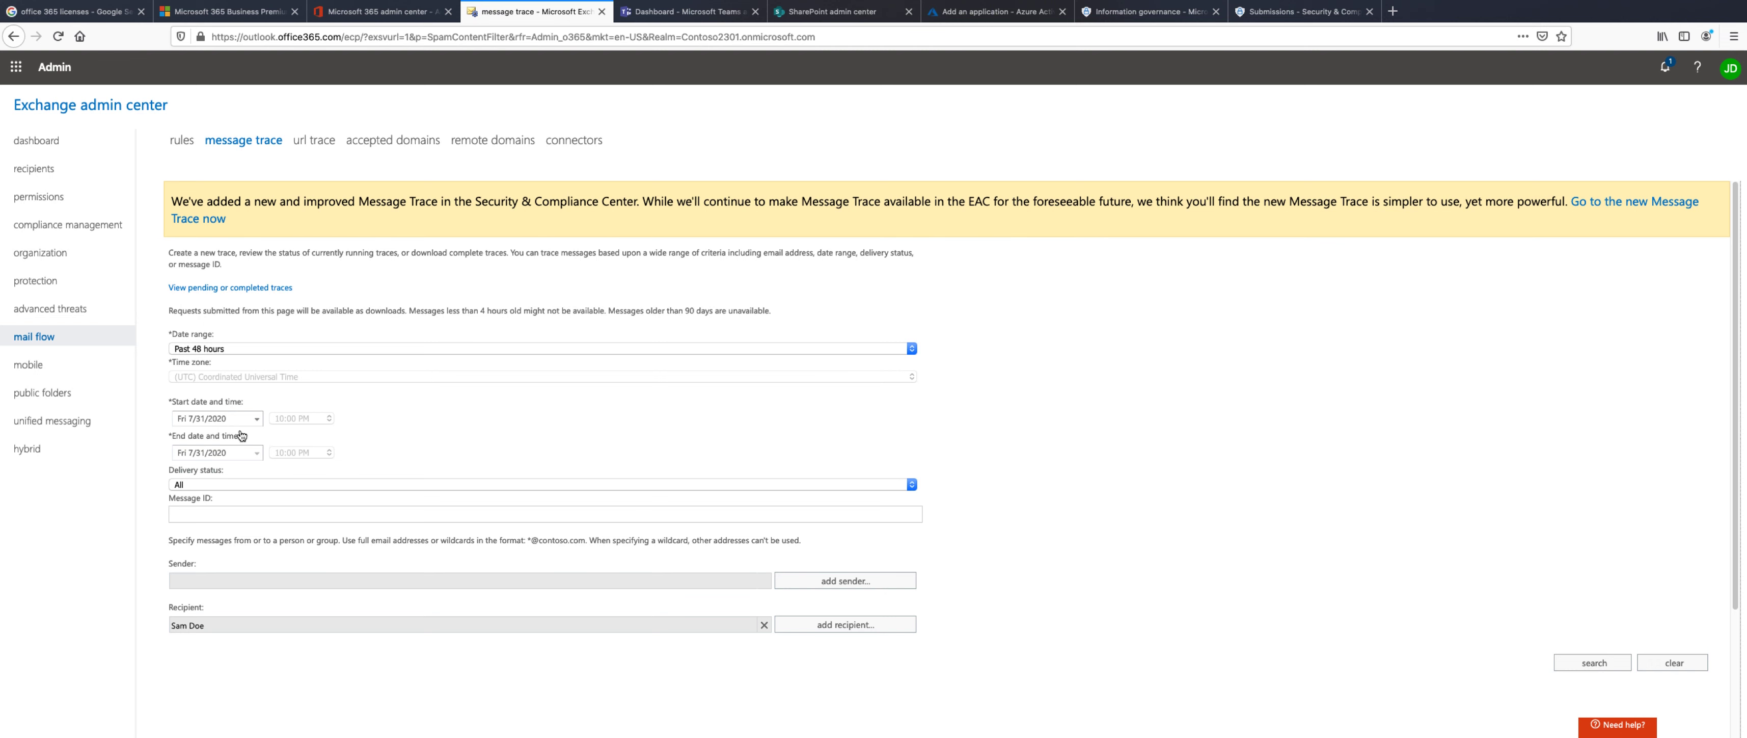
left_click(1586, 662)
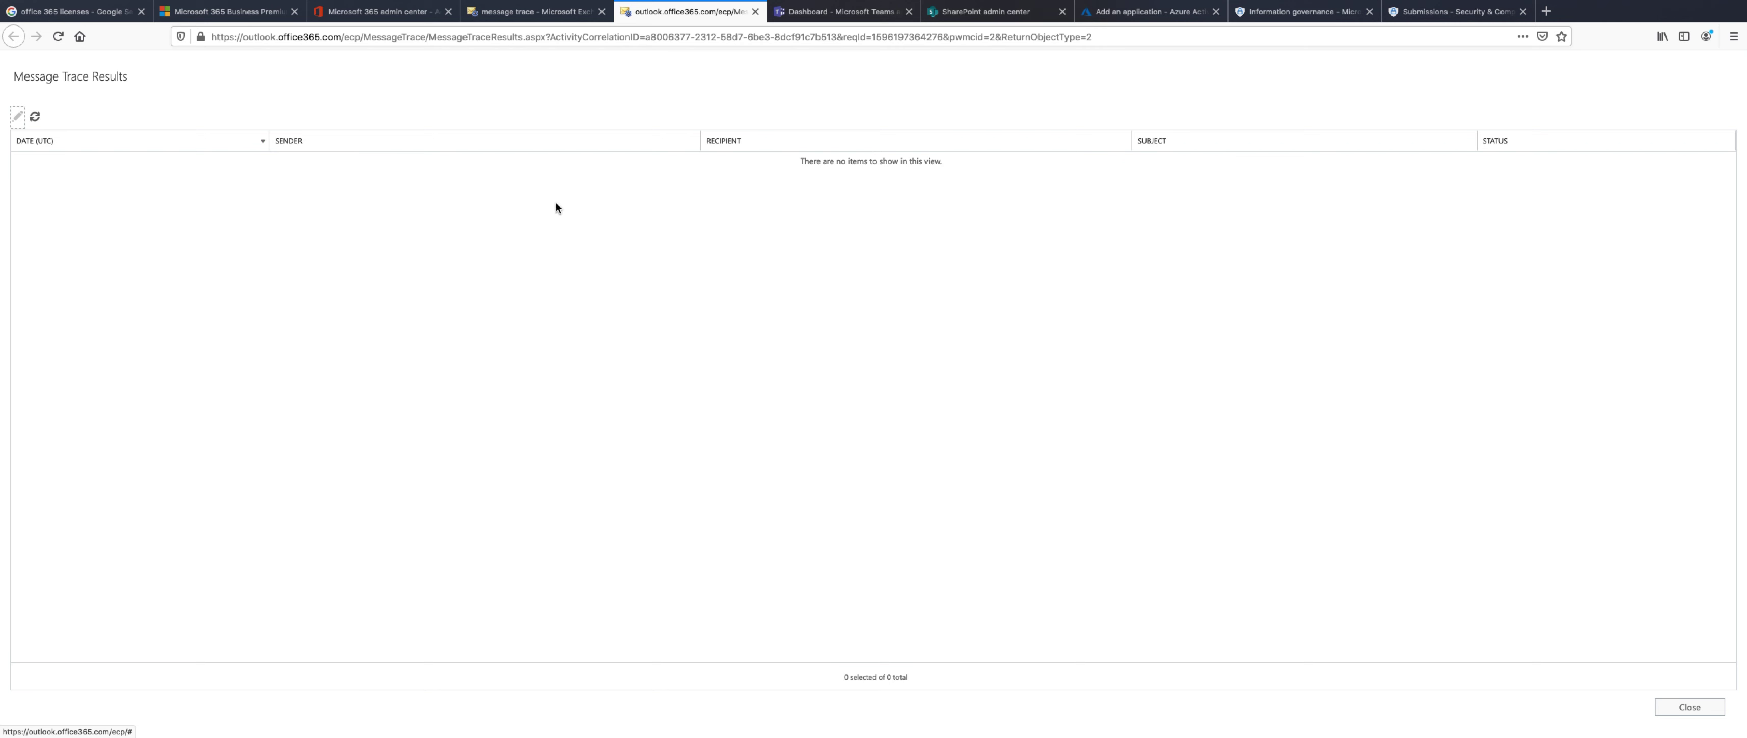
key("ctrl+shift+Tab")
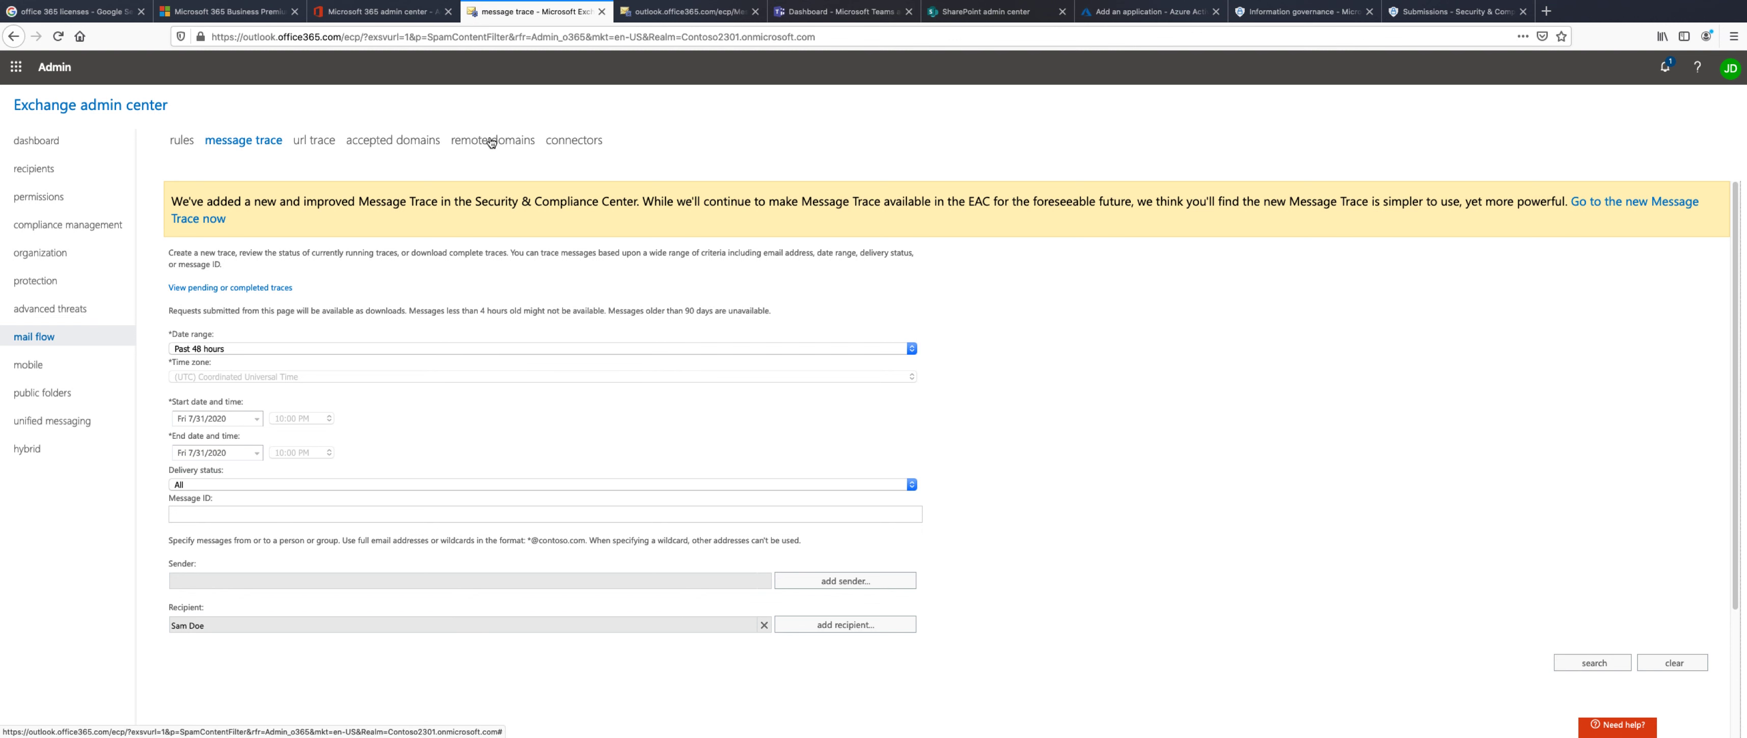
Start a new connector from Partner organization to Office 365 and advance to its name step.
left_click(578, 140)
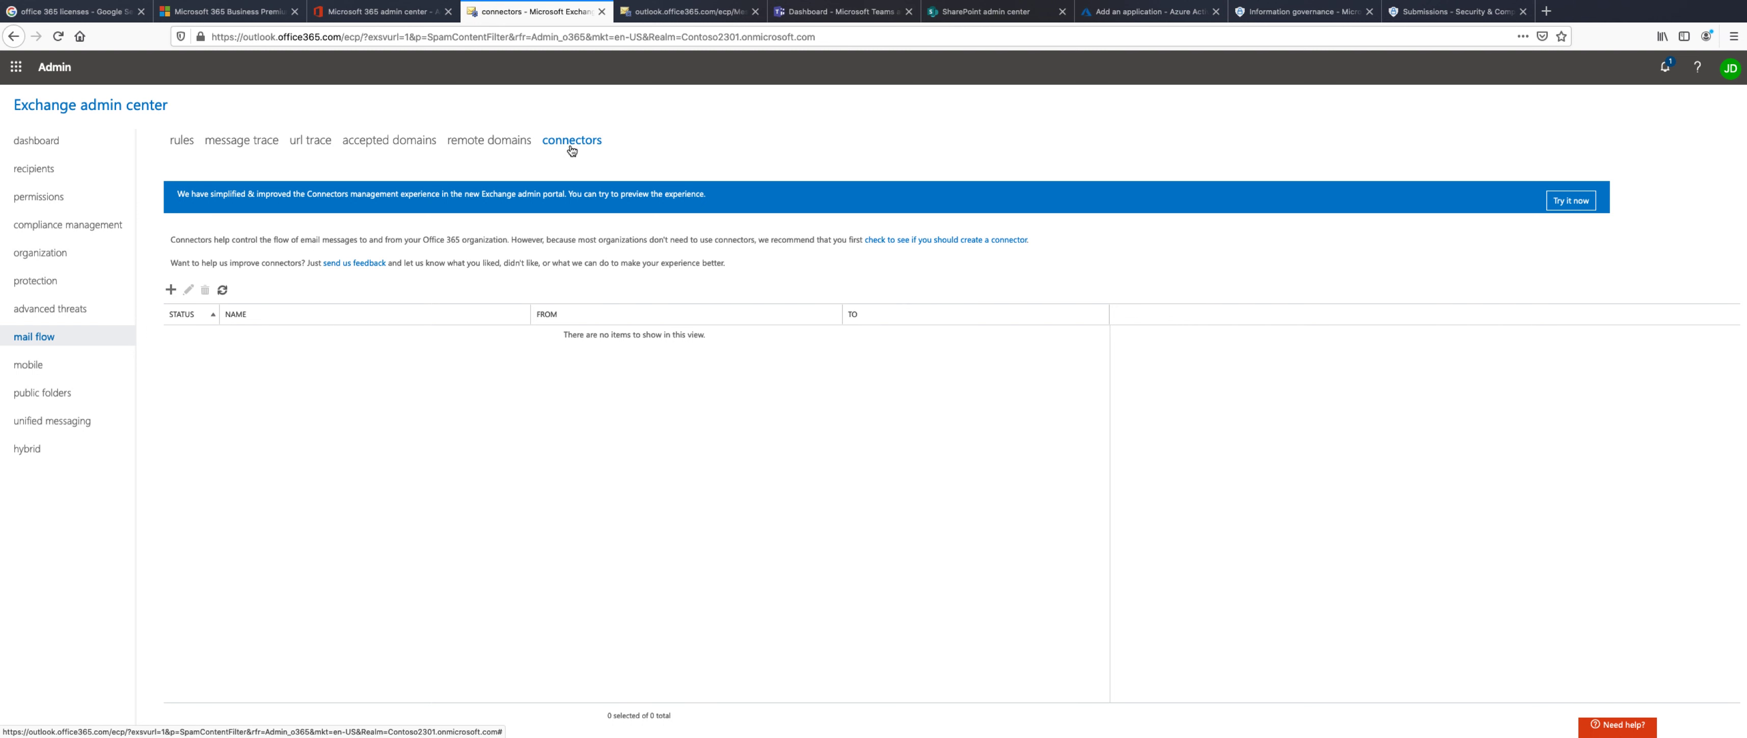
left_click(172, 290)
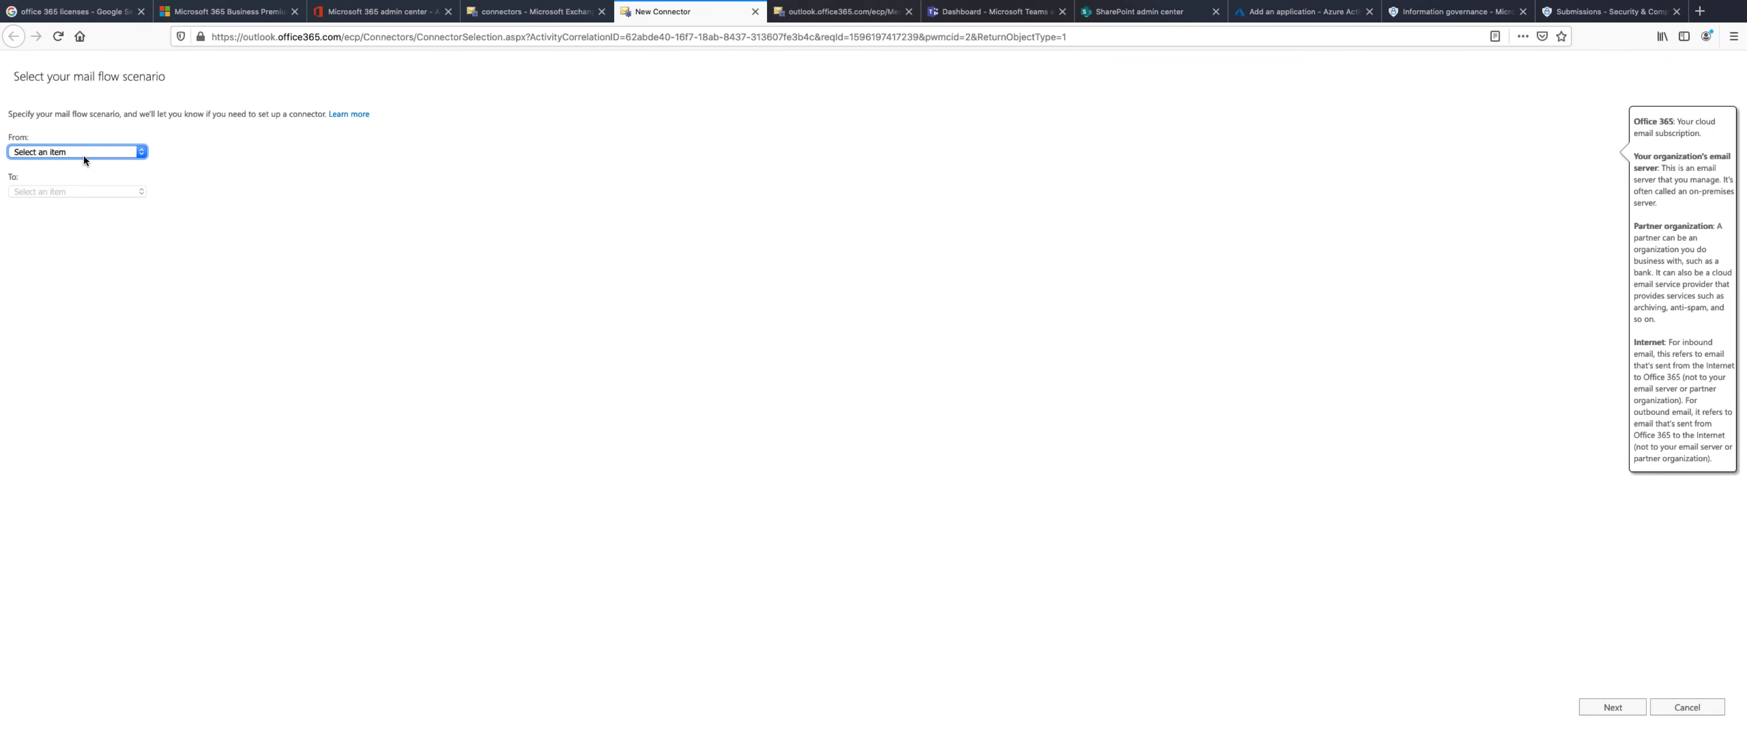
left_click(83, 154)
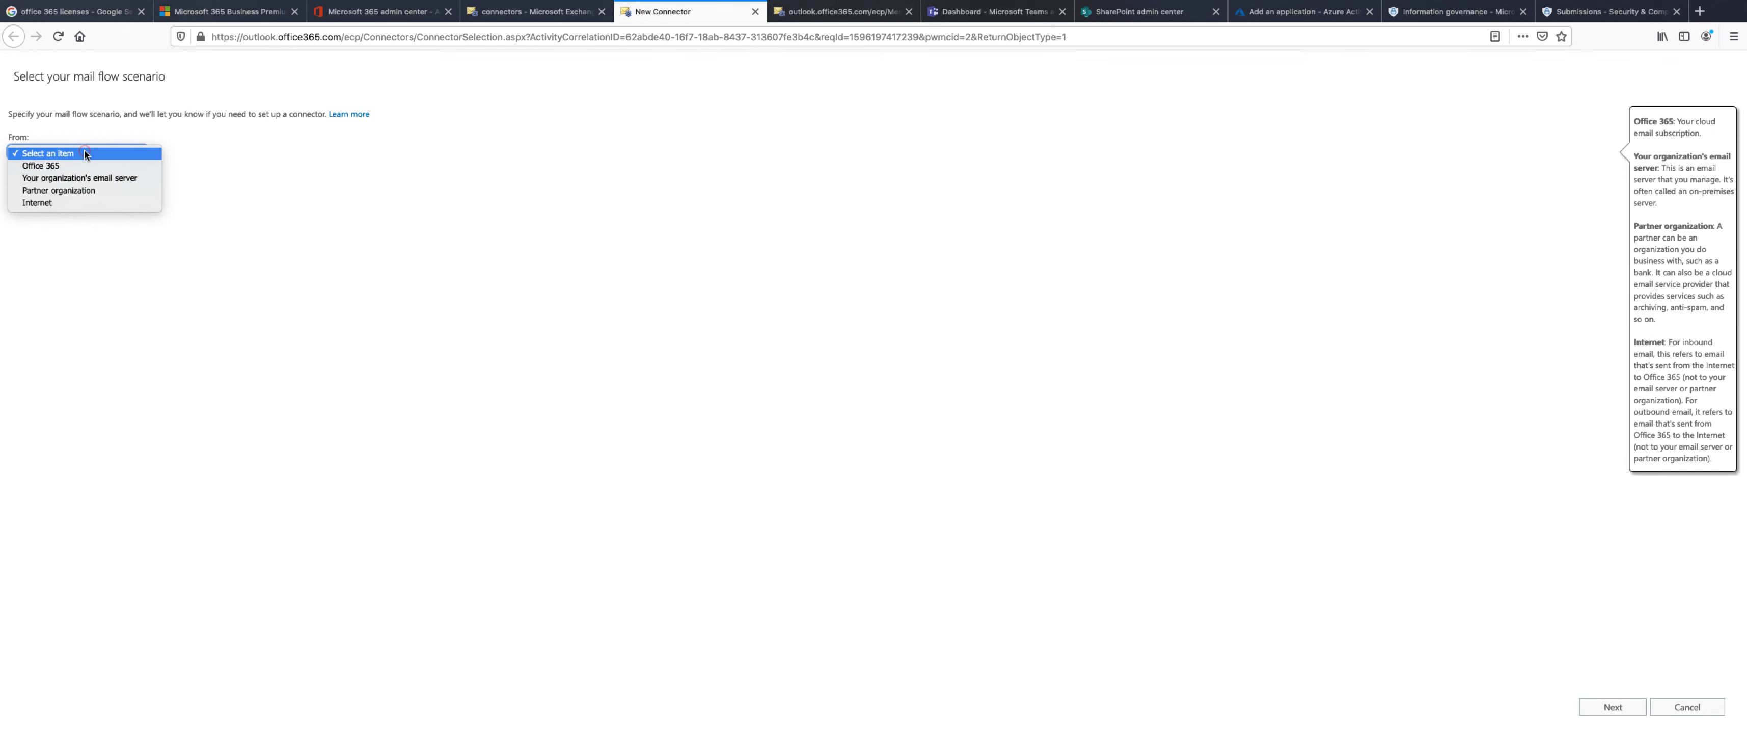
left_click(84, 190)
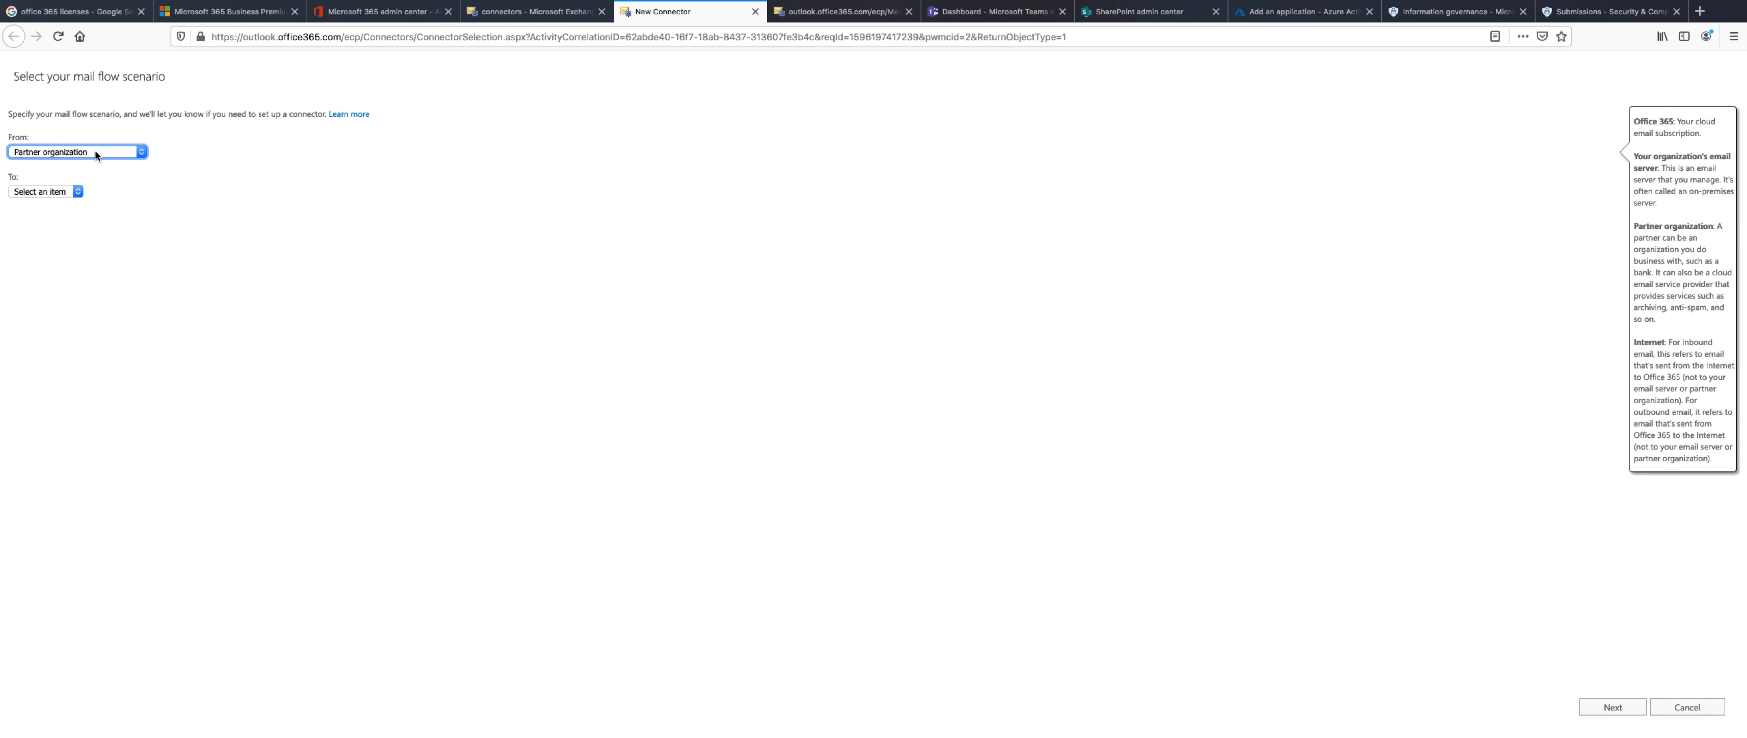
left_click(76, 191)
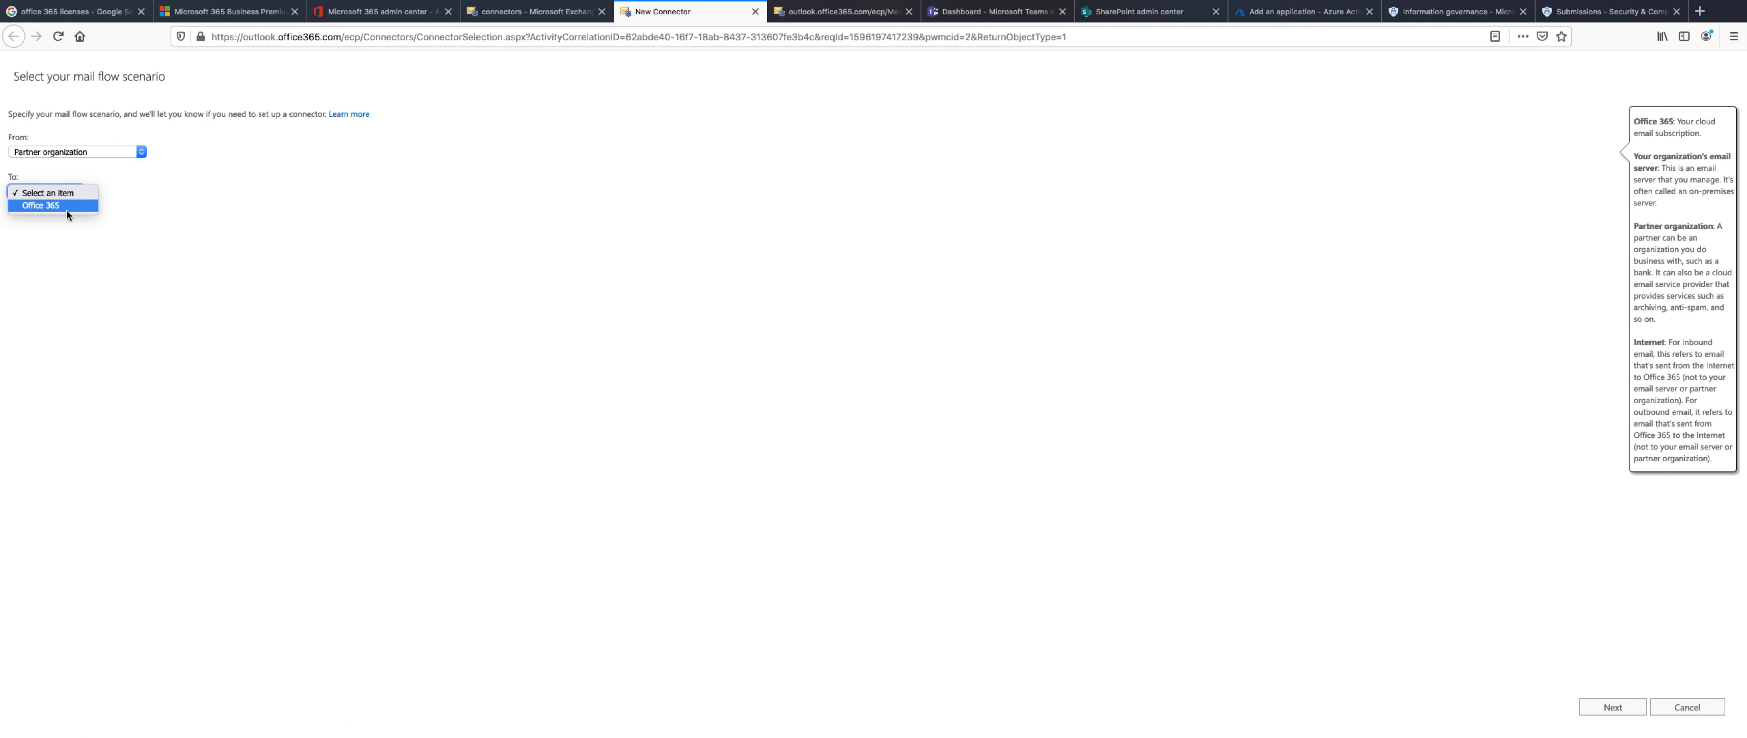
left_click(67, 206)
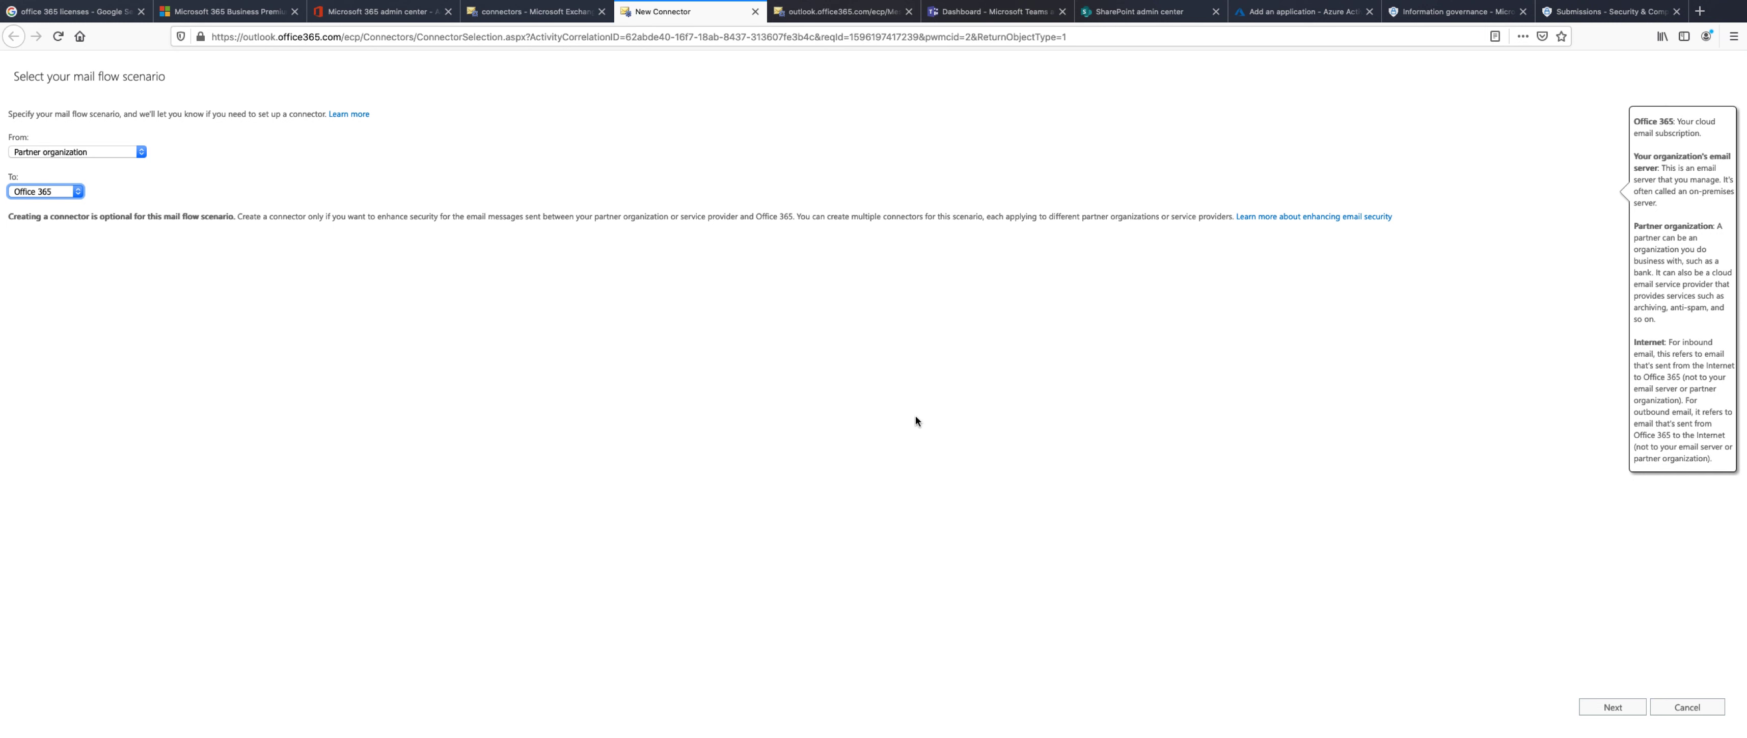
left_click(1602, 711)
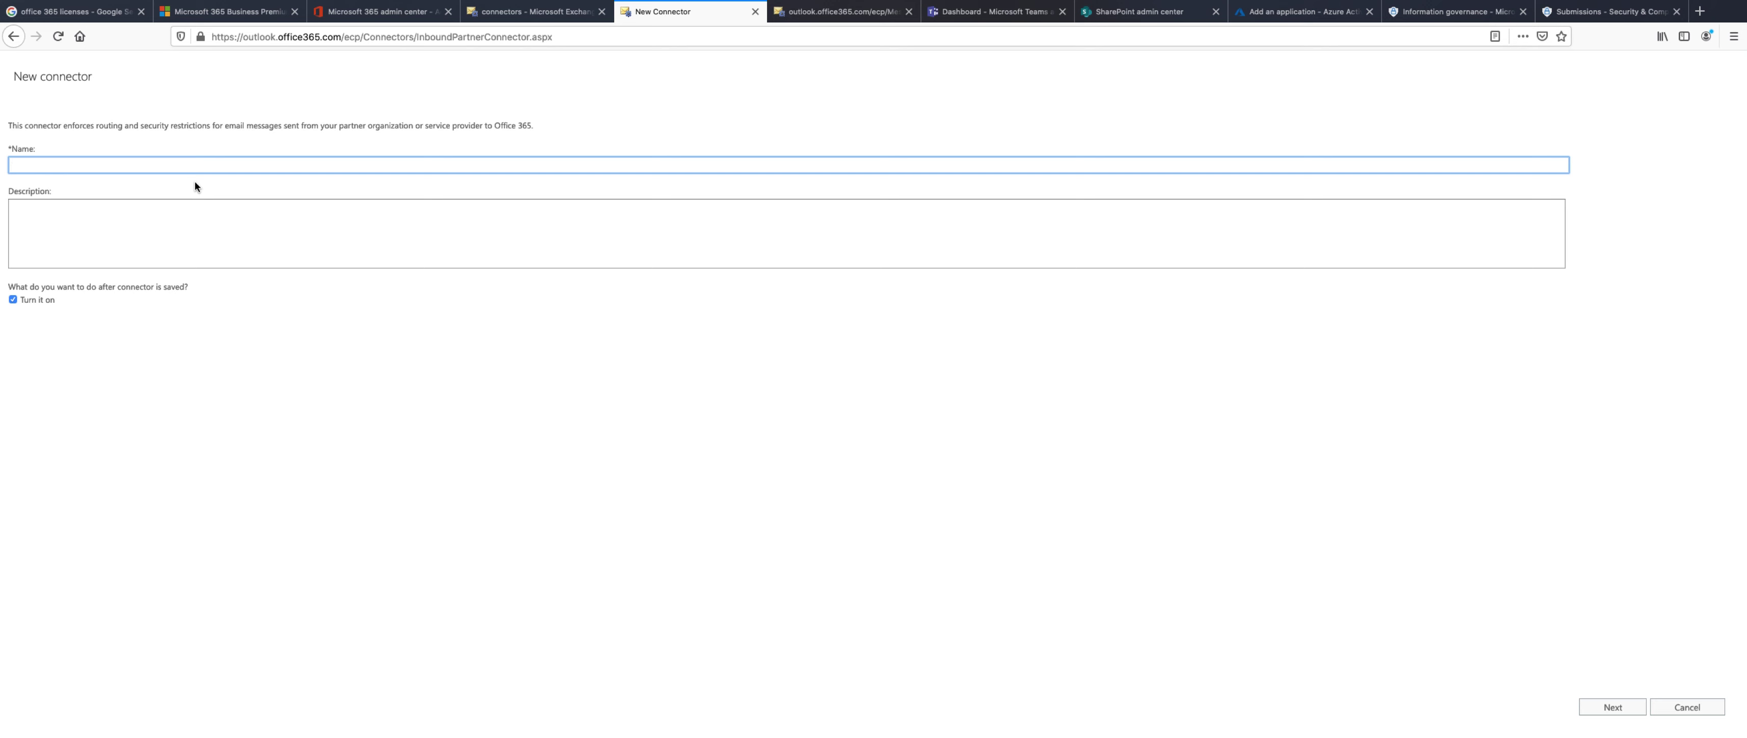
Name the connector 'Contoso Other company' and identify the partner by sender IP address.
type("Contoso Other company")
left_click(1618, 707)
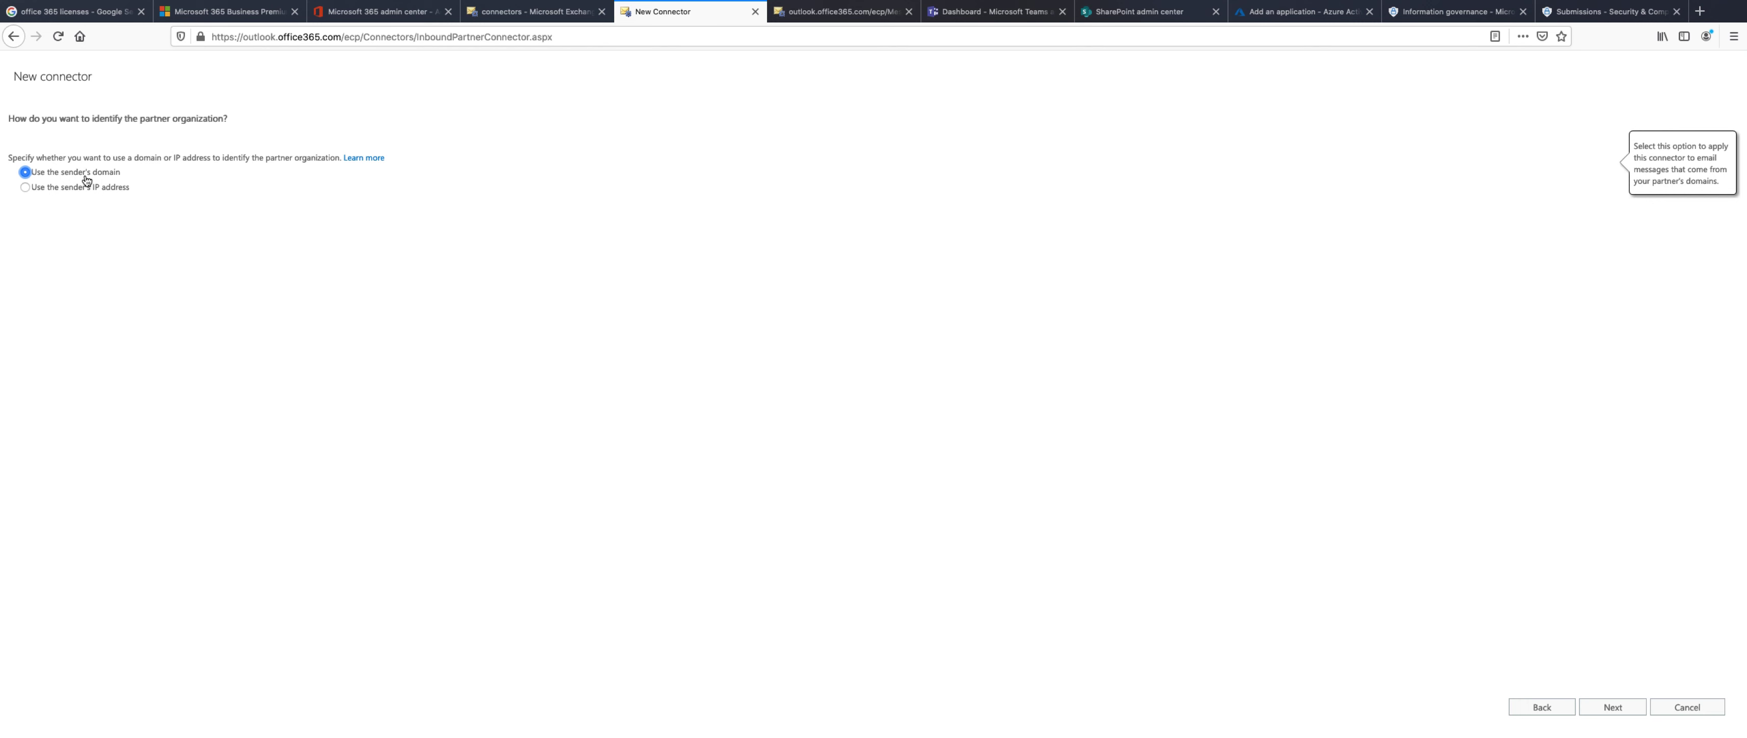
left_click(53, 191)
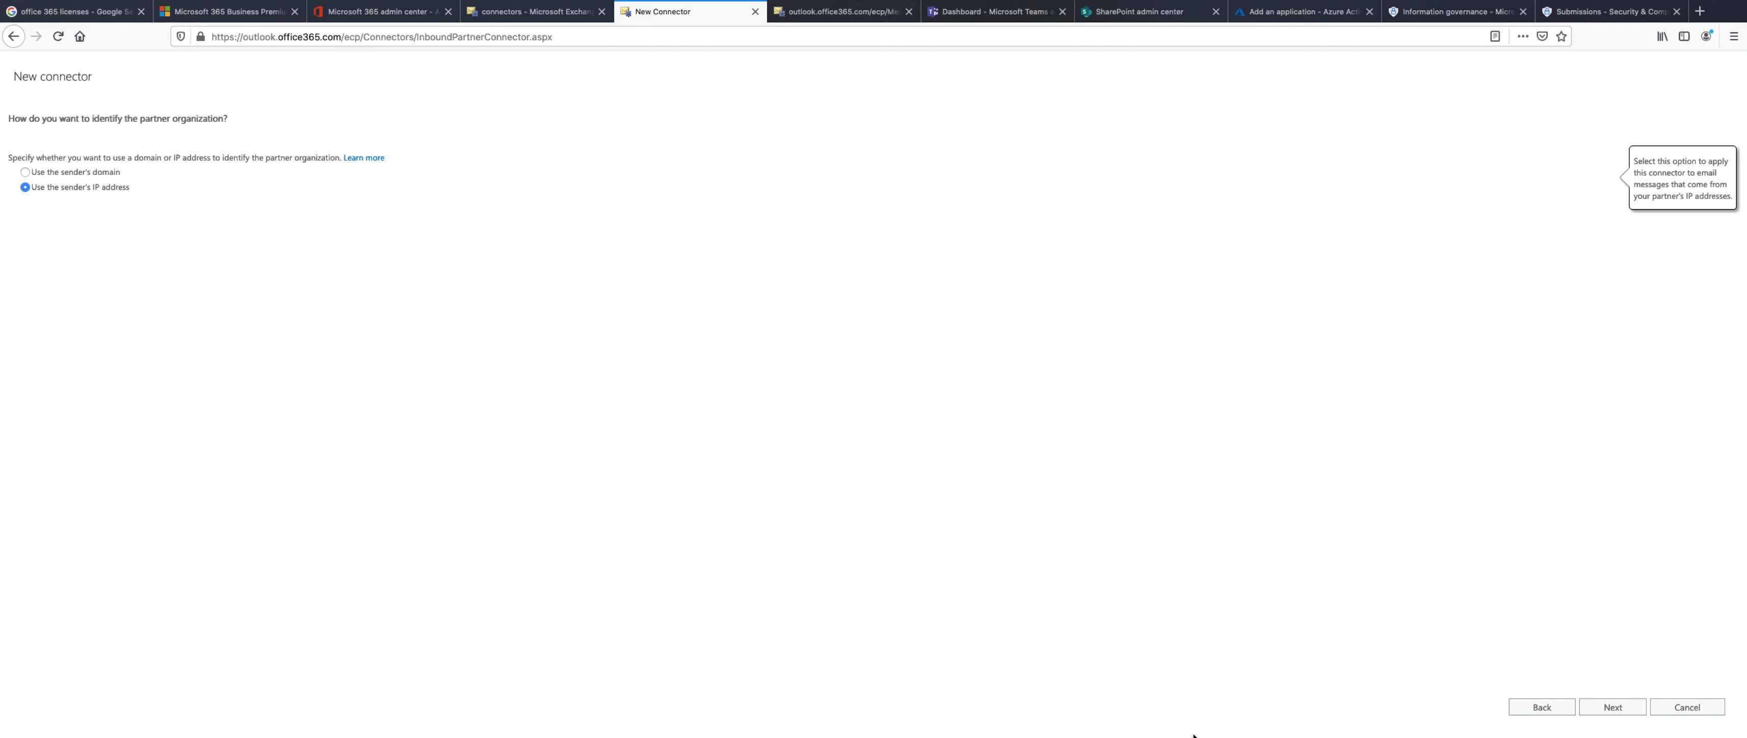
left_click(1610, 706)
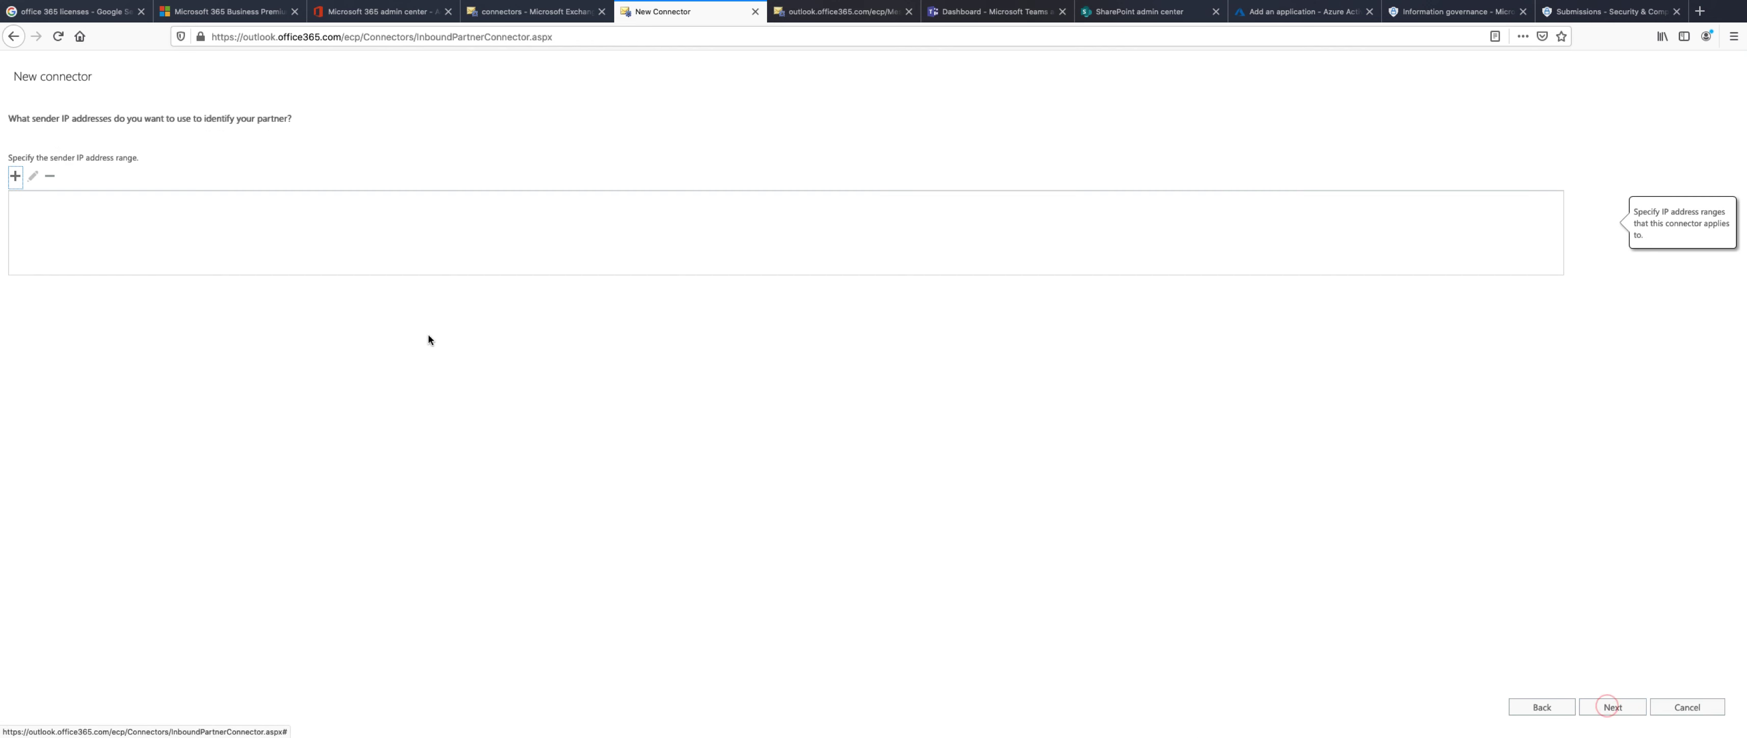
Add sender IP 125.89.56.45, keep TLS required, and save the connector.
left_click(14, 176)
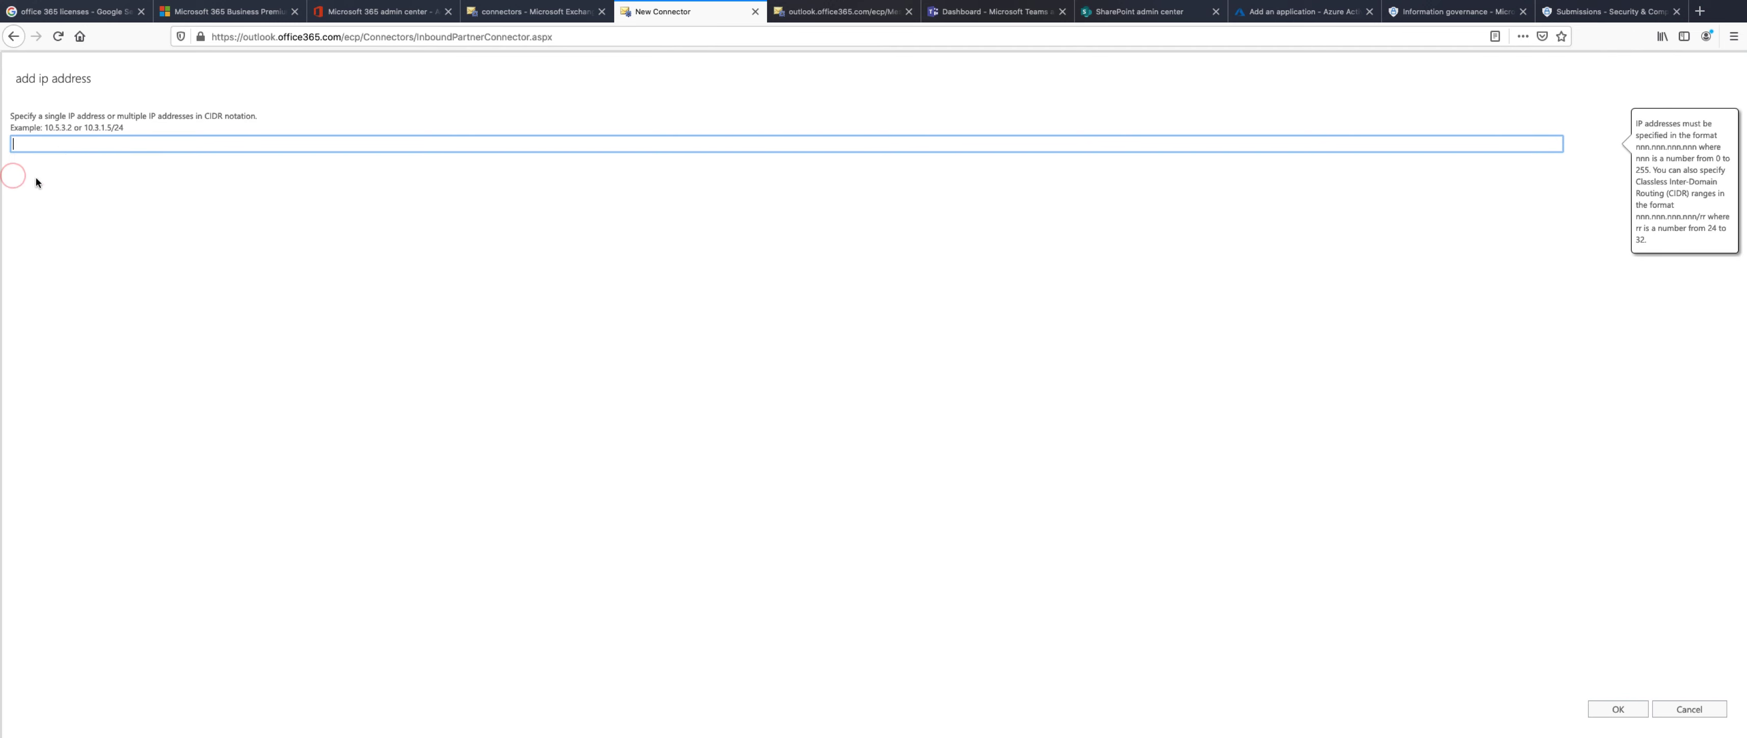
type("125.89.56.45")
left_click(1595, 708)
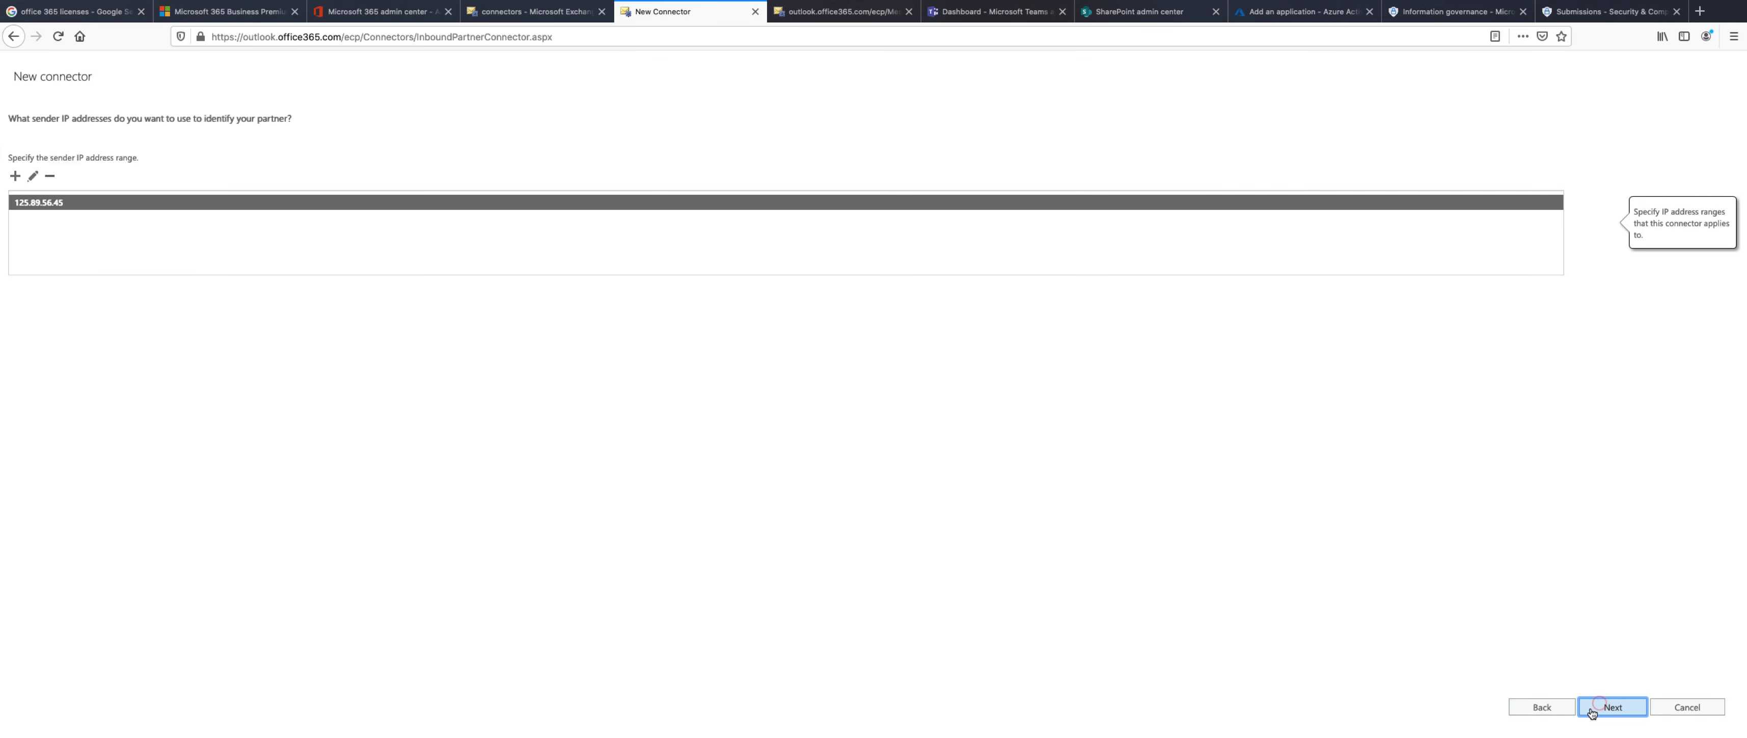
left_click(1612, 708)
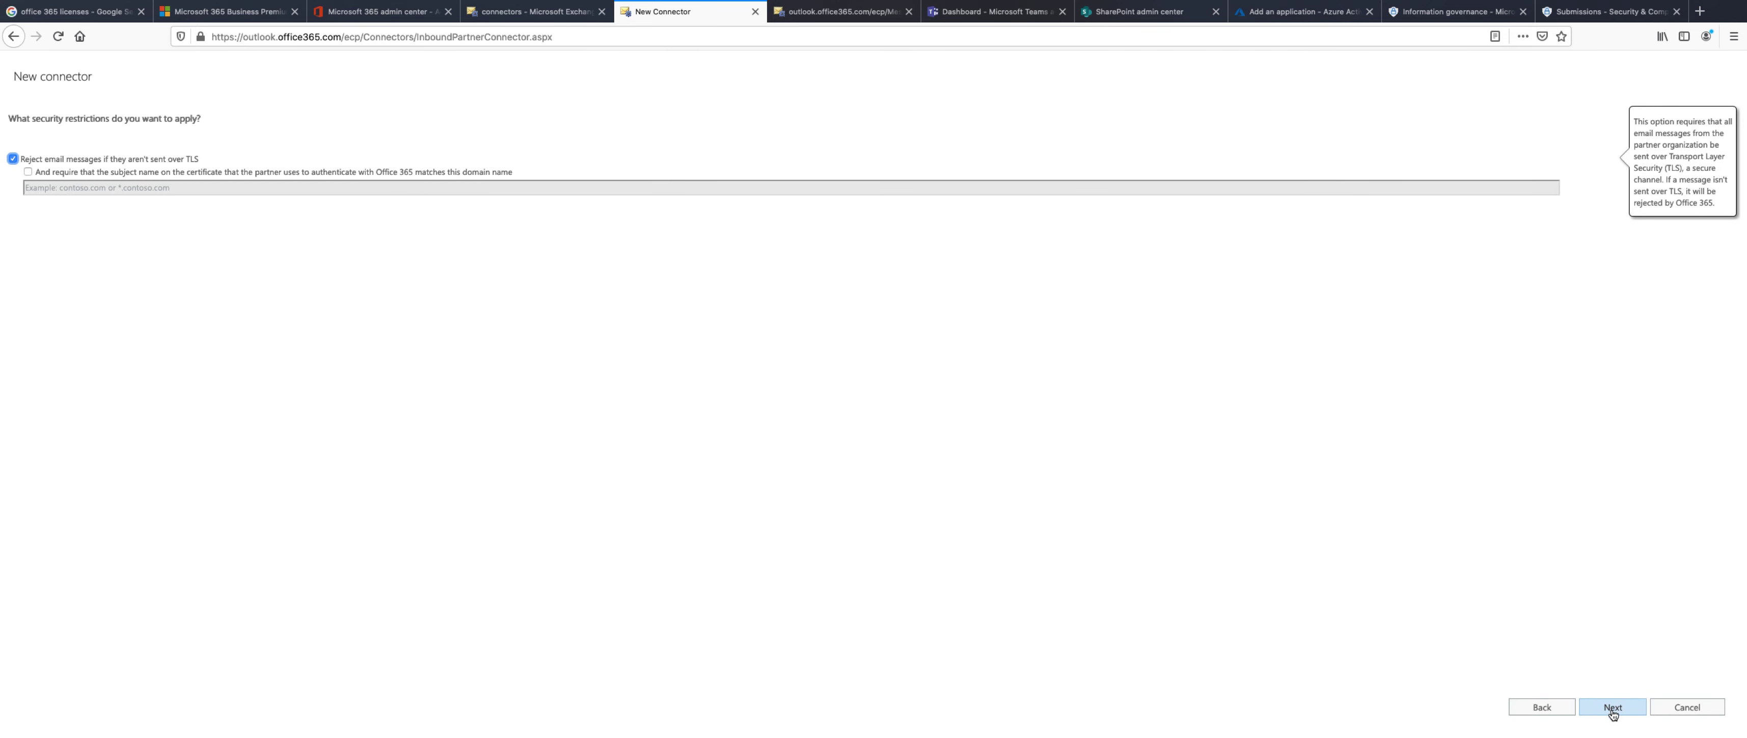
left_click(1613, 707)
left_click(1613, 707)
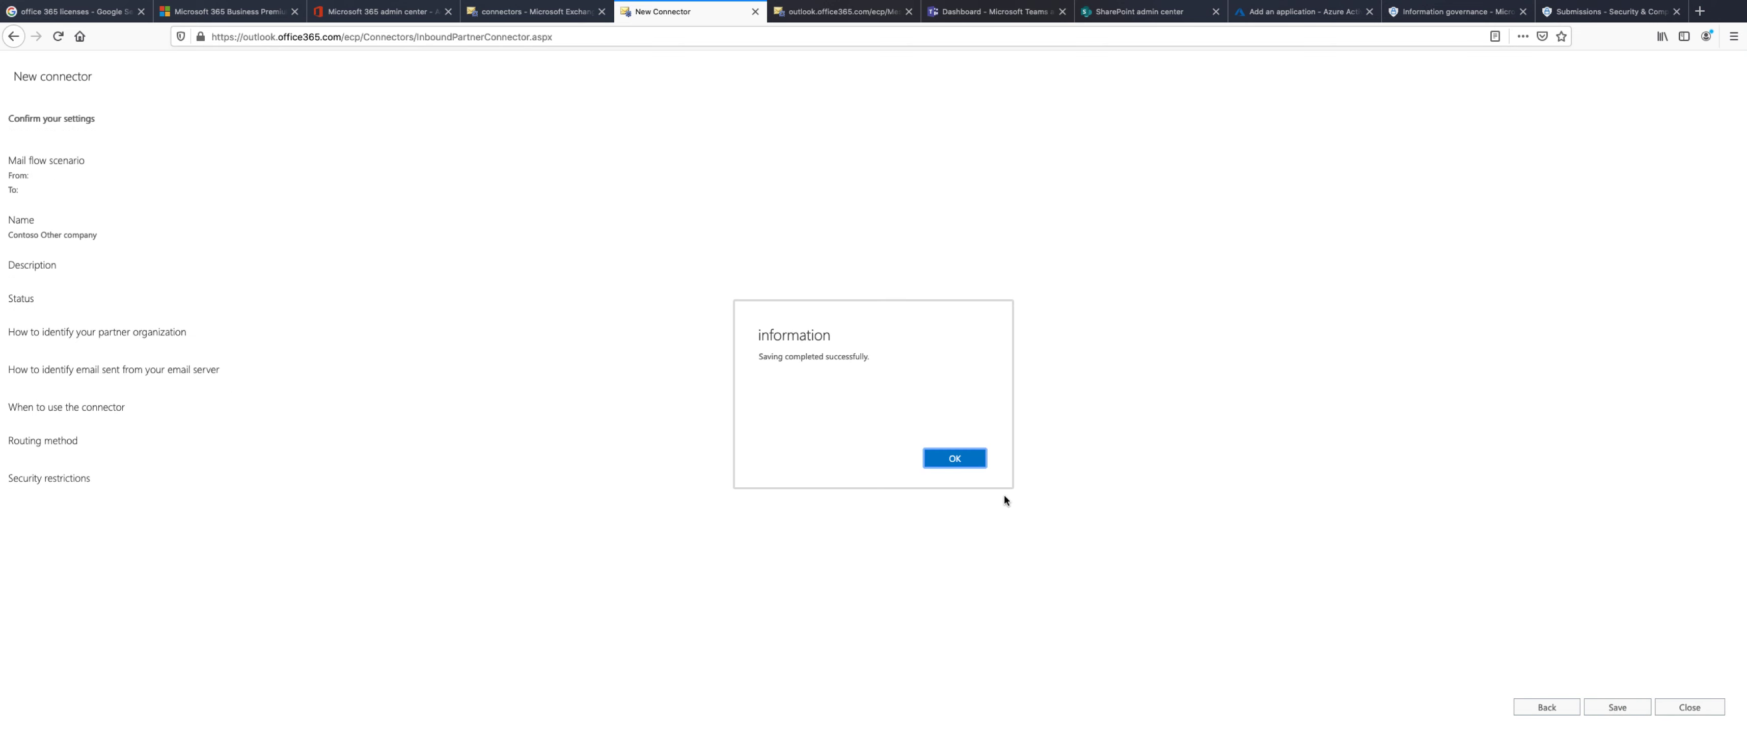
left_click(928, 454)
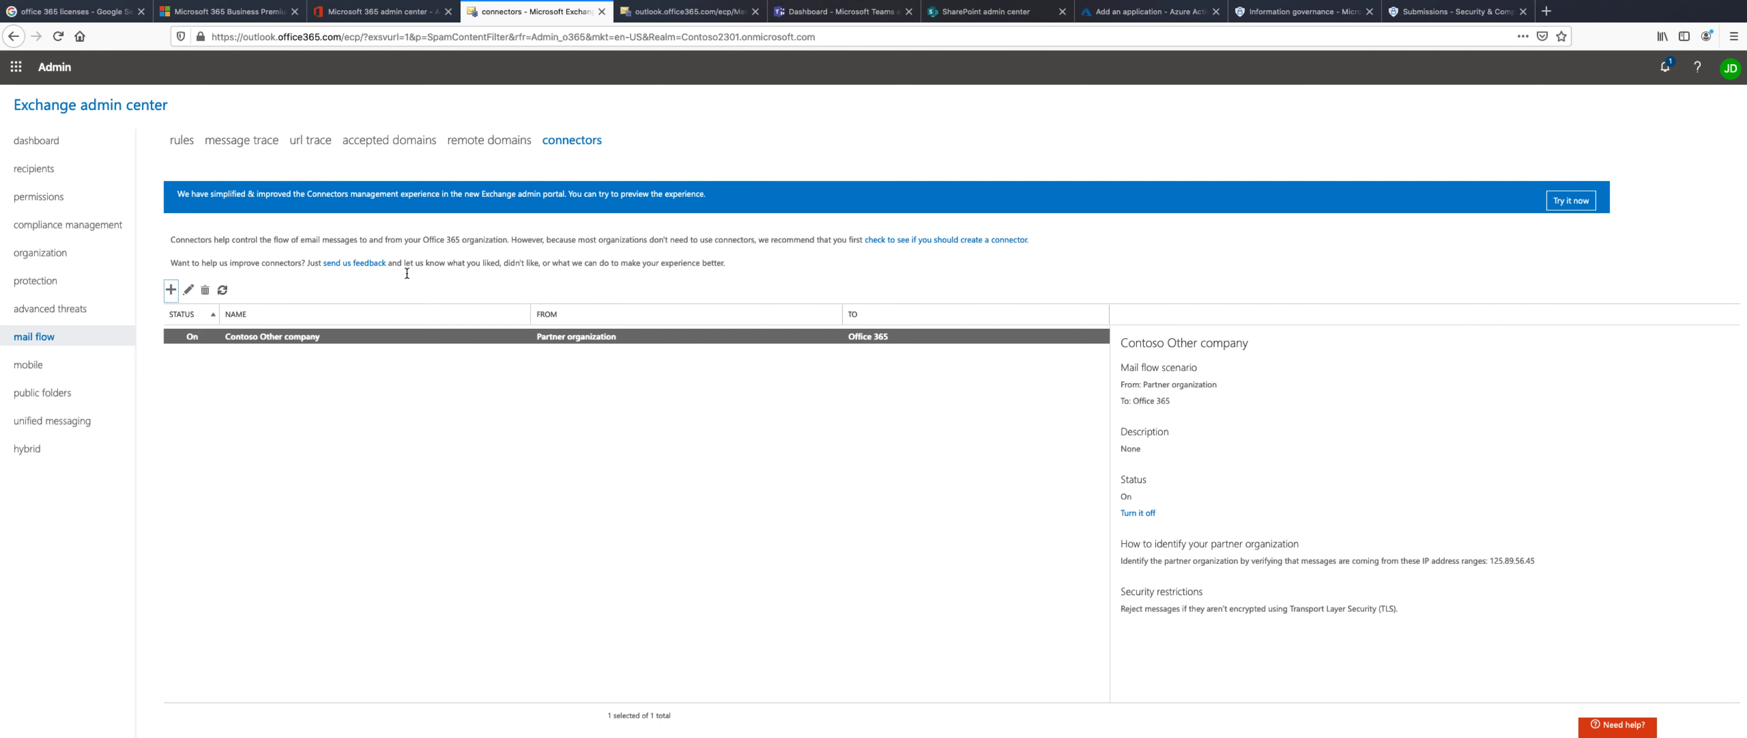
Start another connector from Office 365 to your organization's email server and advance to naming it.
left_click(172, 288)
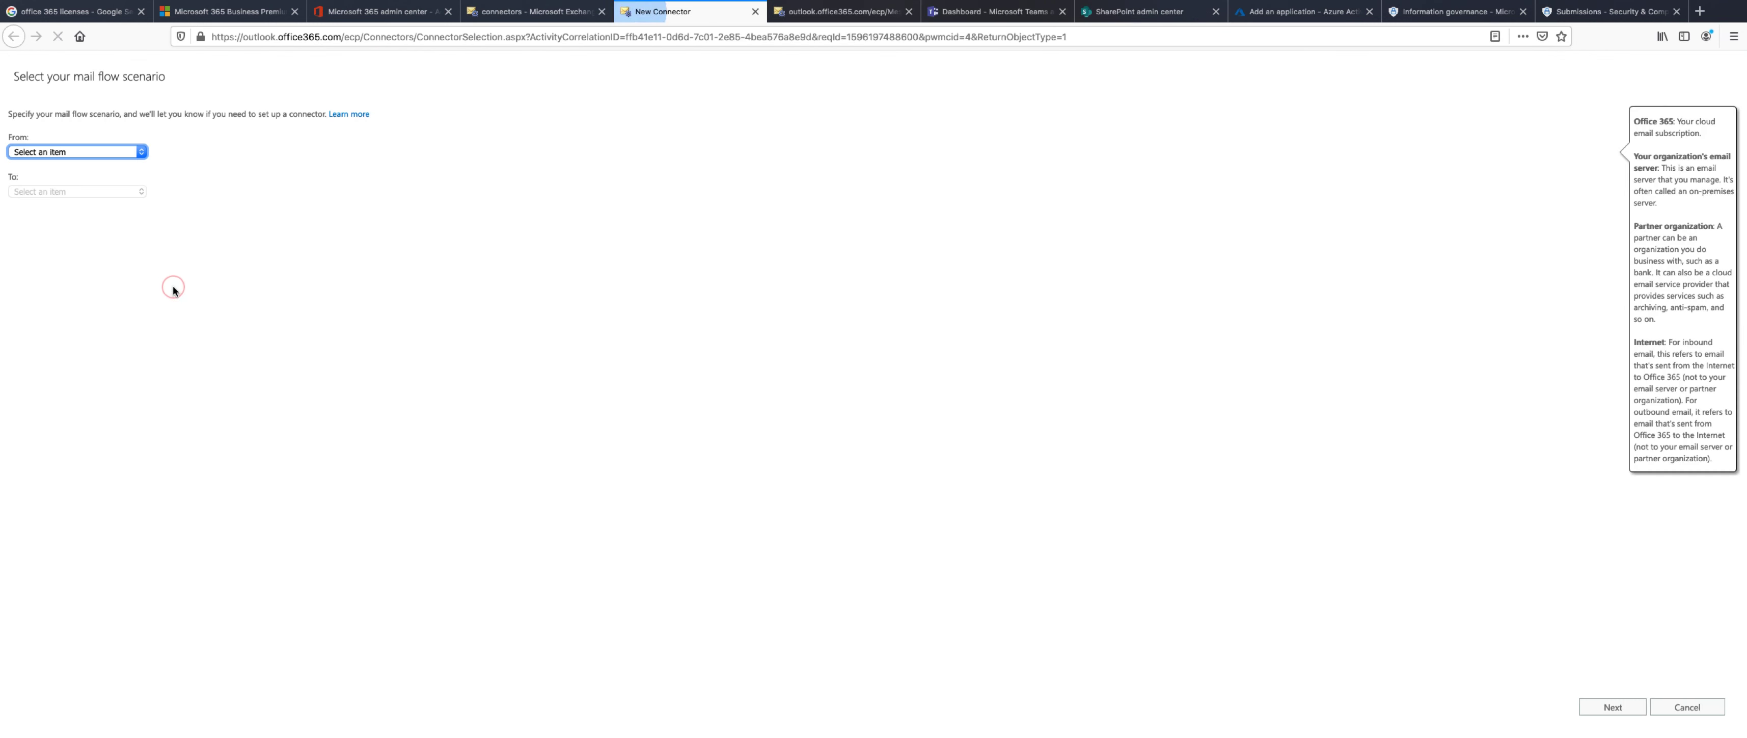
left_click(93, 150)
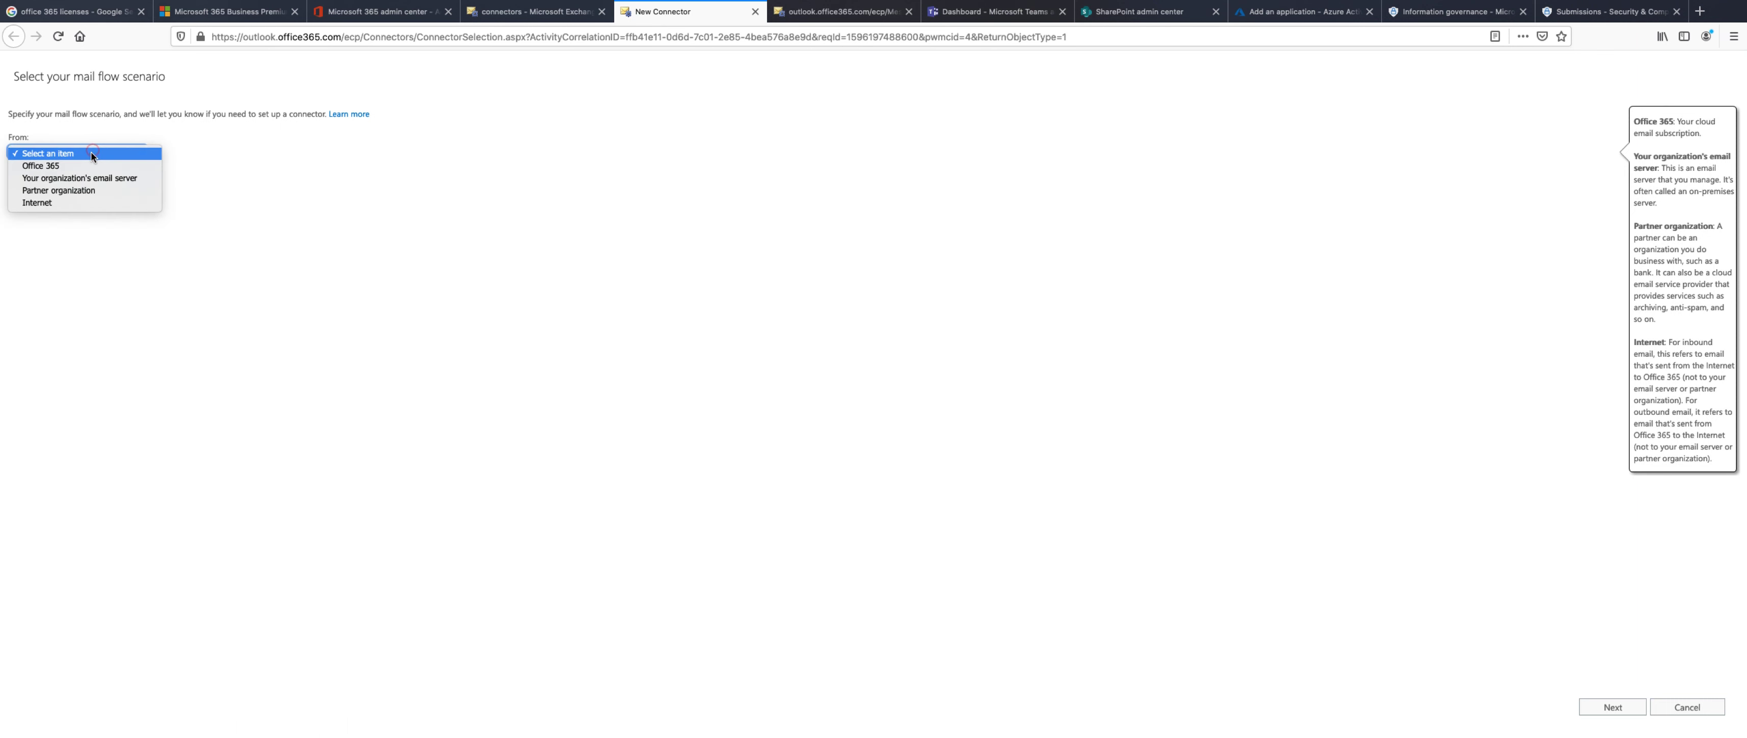
left_click(89, 164)
left_click(97, 190)
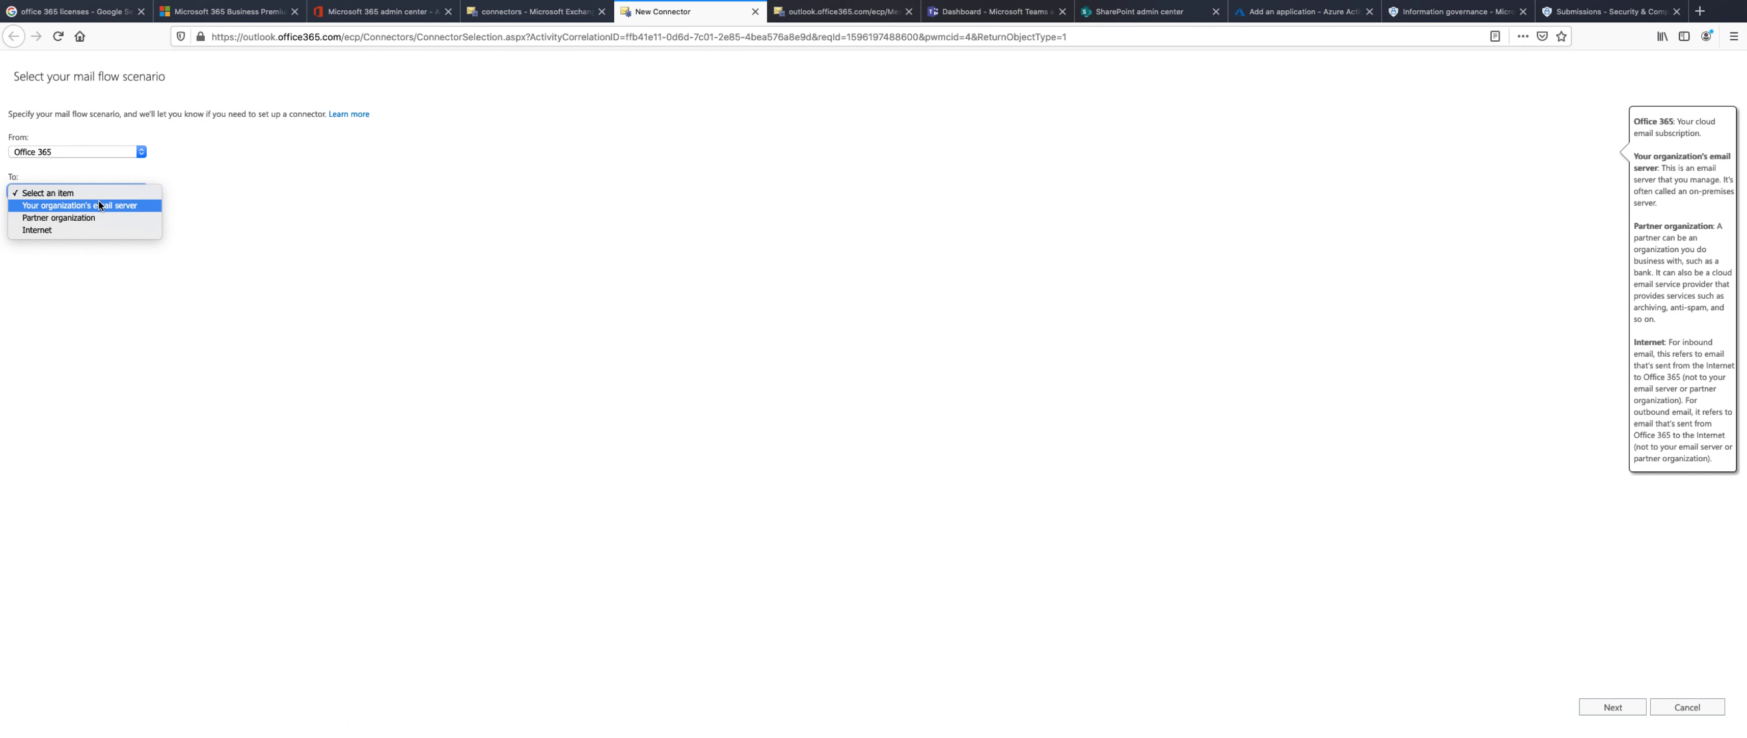
left_click(100, 206)
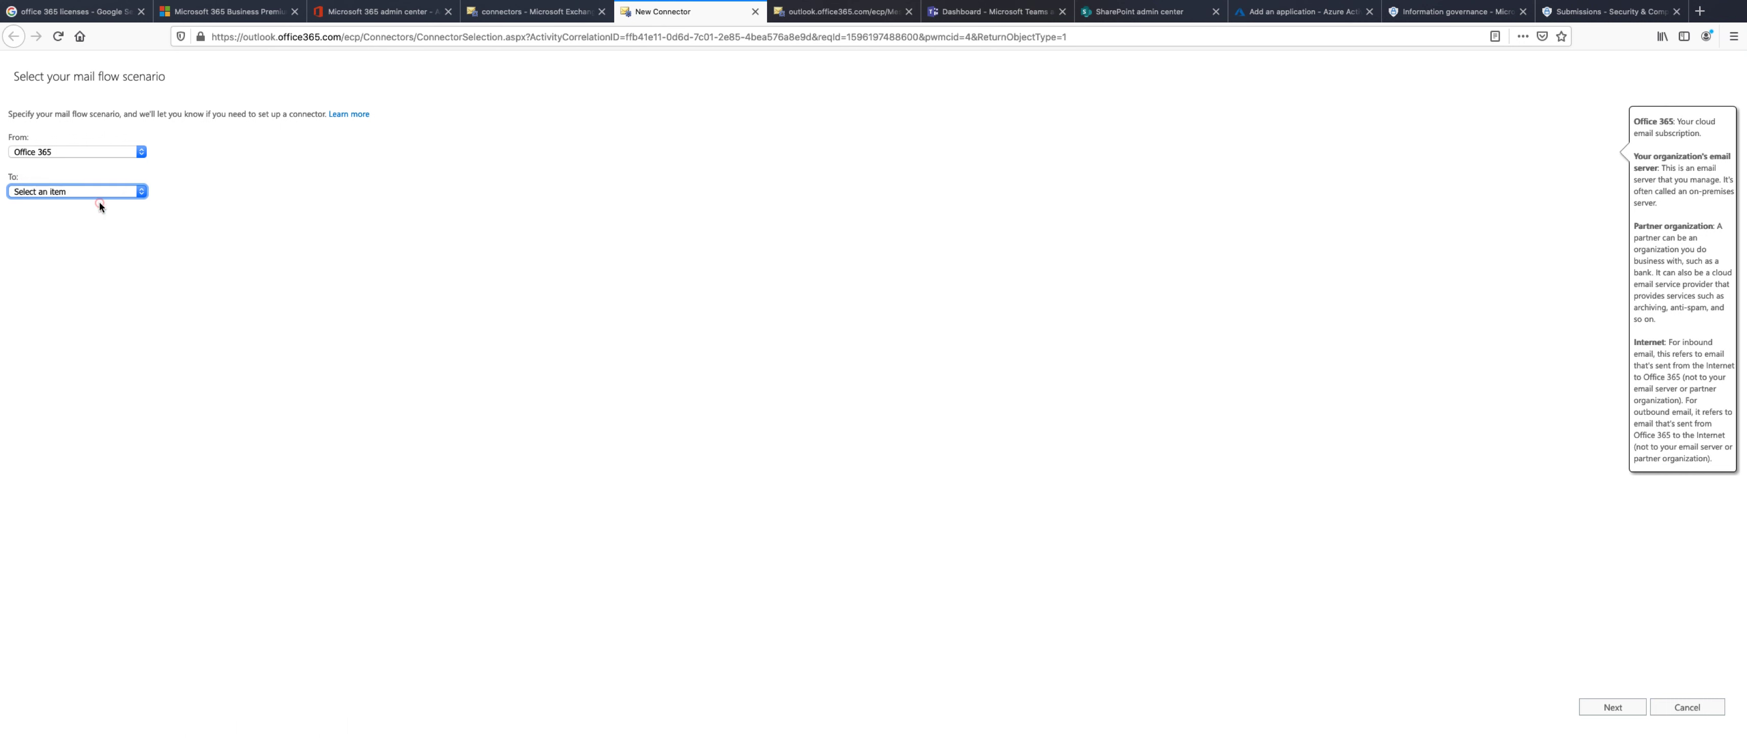
left_click(1590, 705)
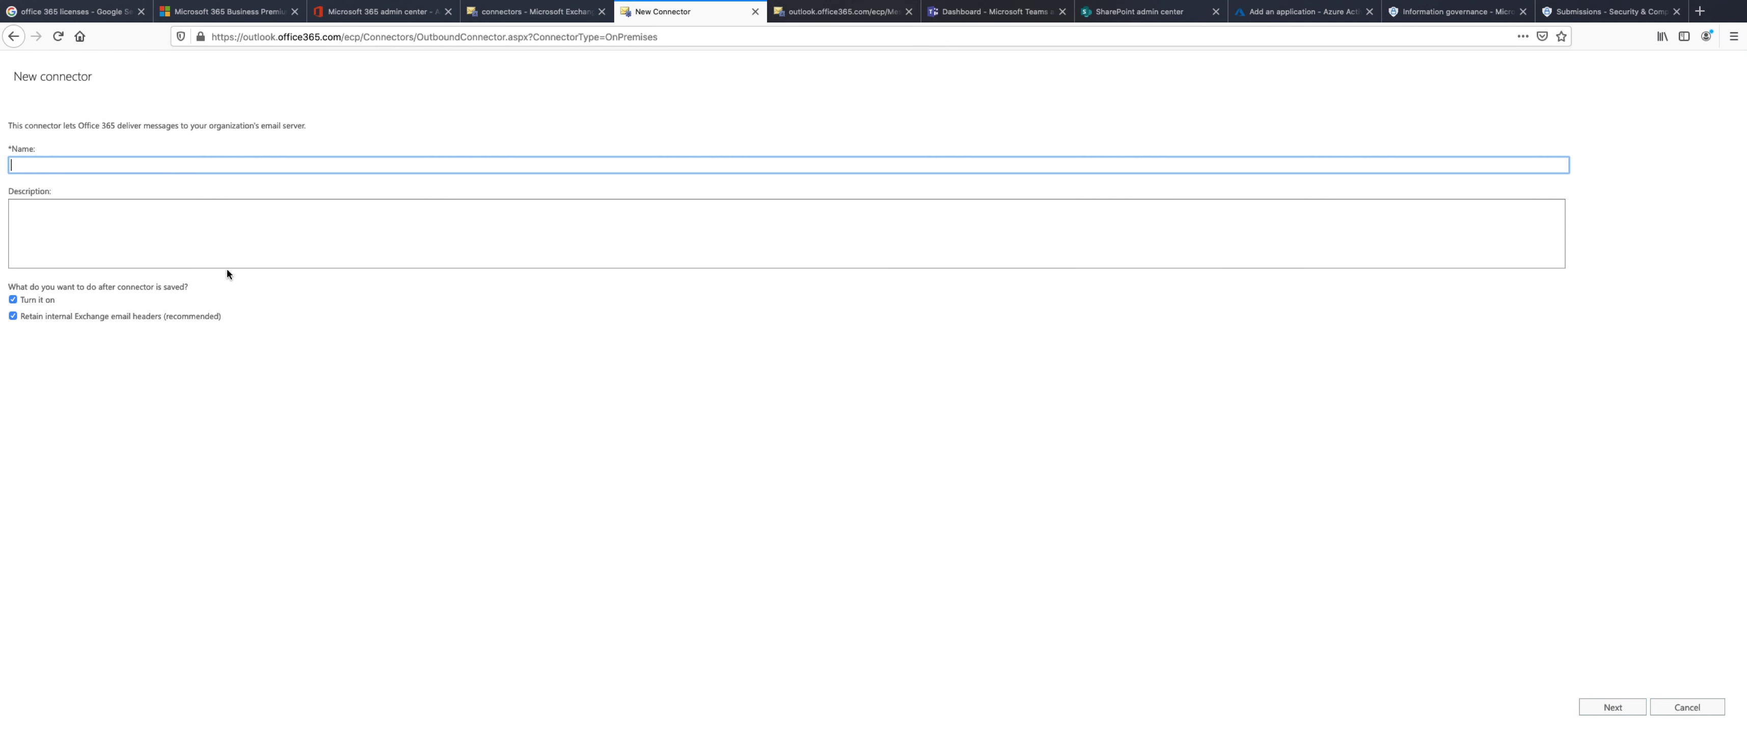
Name the connector 'External Connection to My local Mail server' and apply it to all accepted domains.
type("External Connection to My I")
type("ocal Mail server")
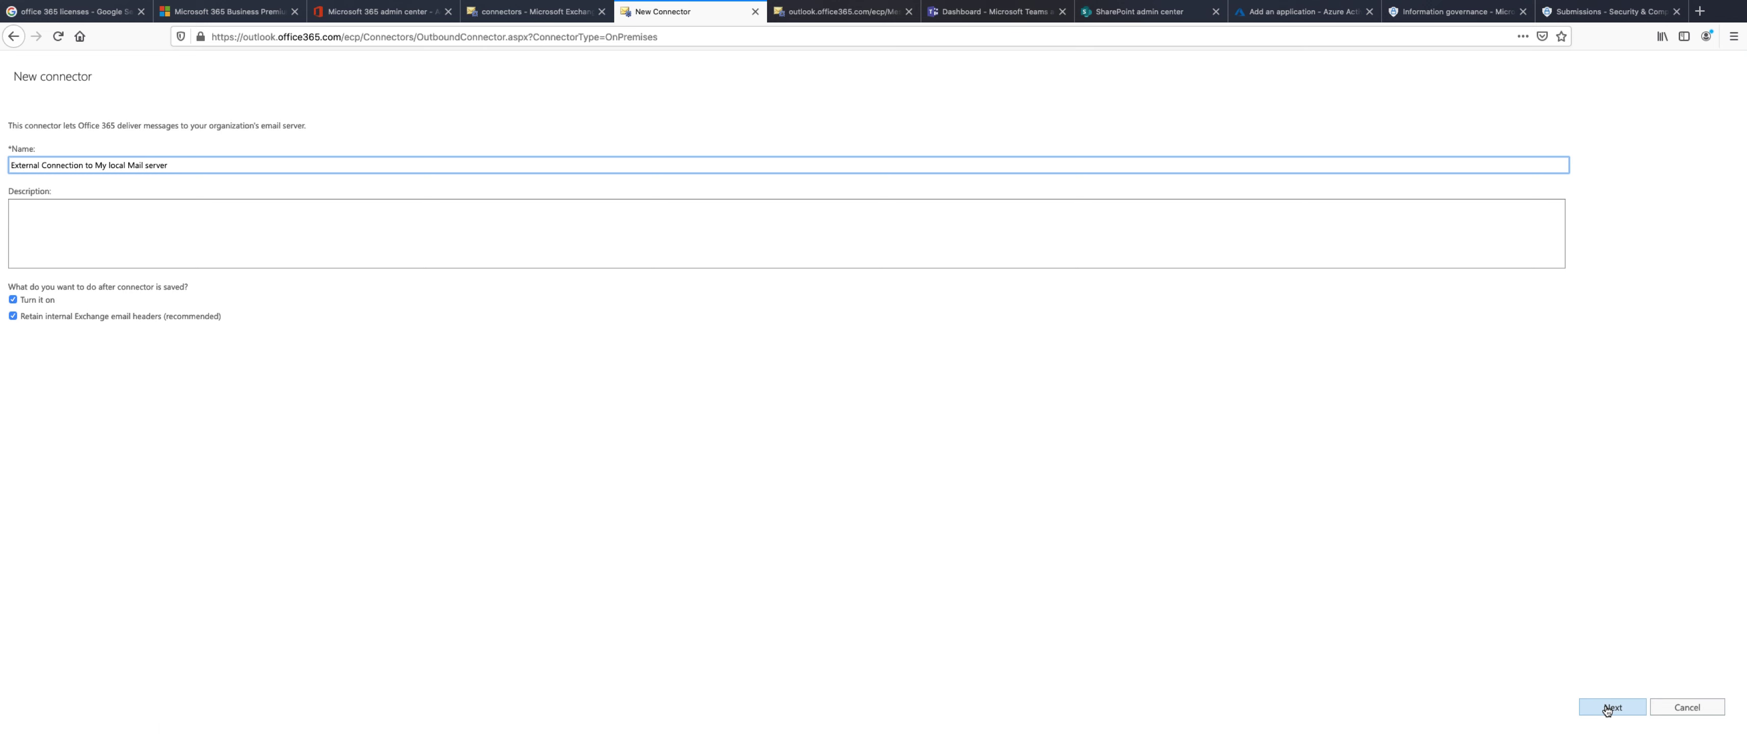
left_click(1608, 706)
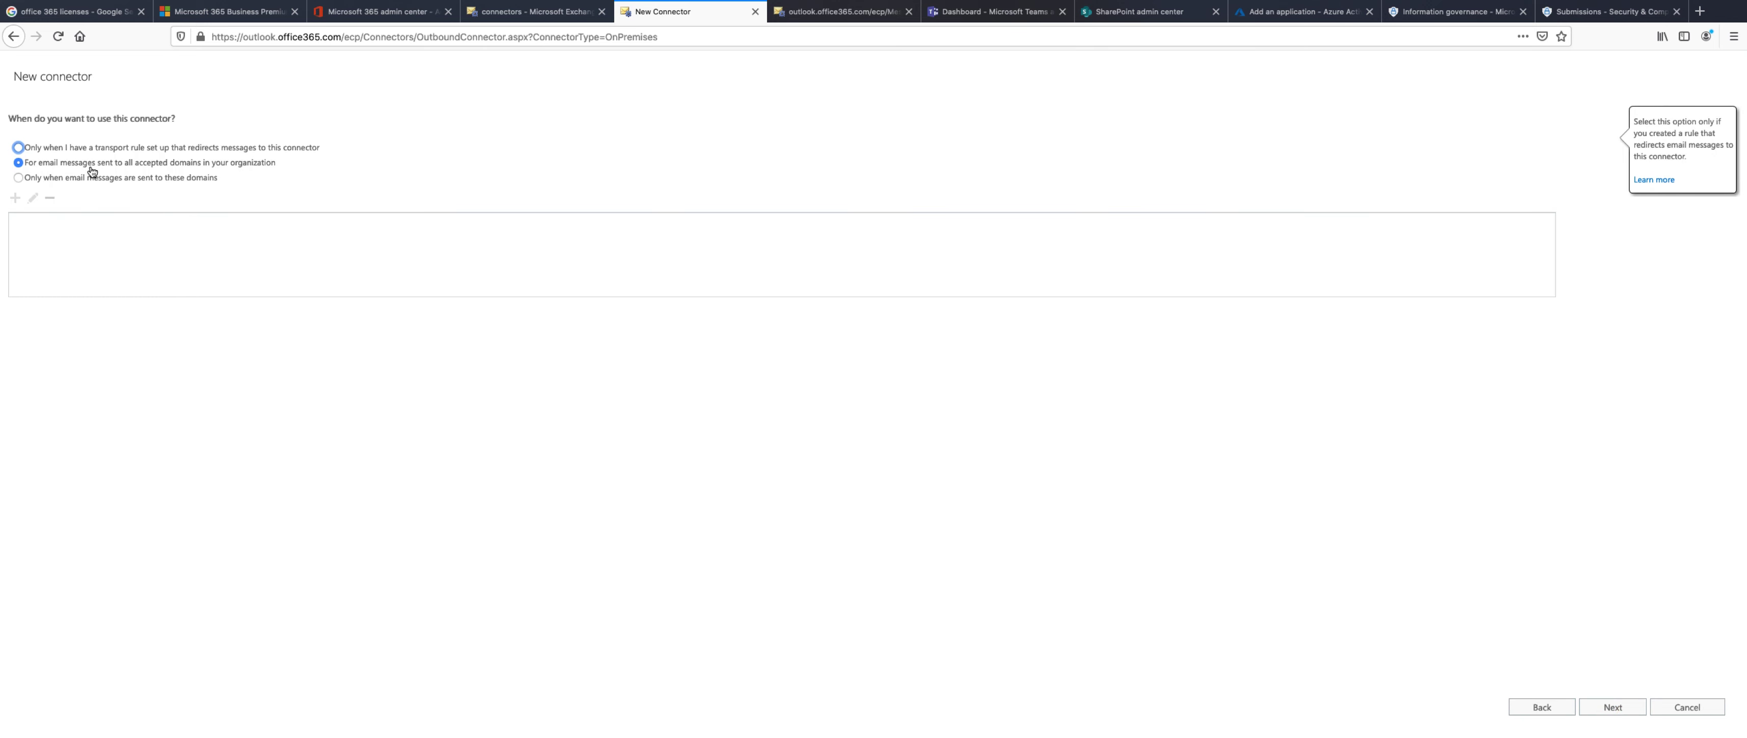
left_click(32, 165)
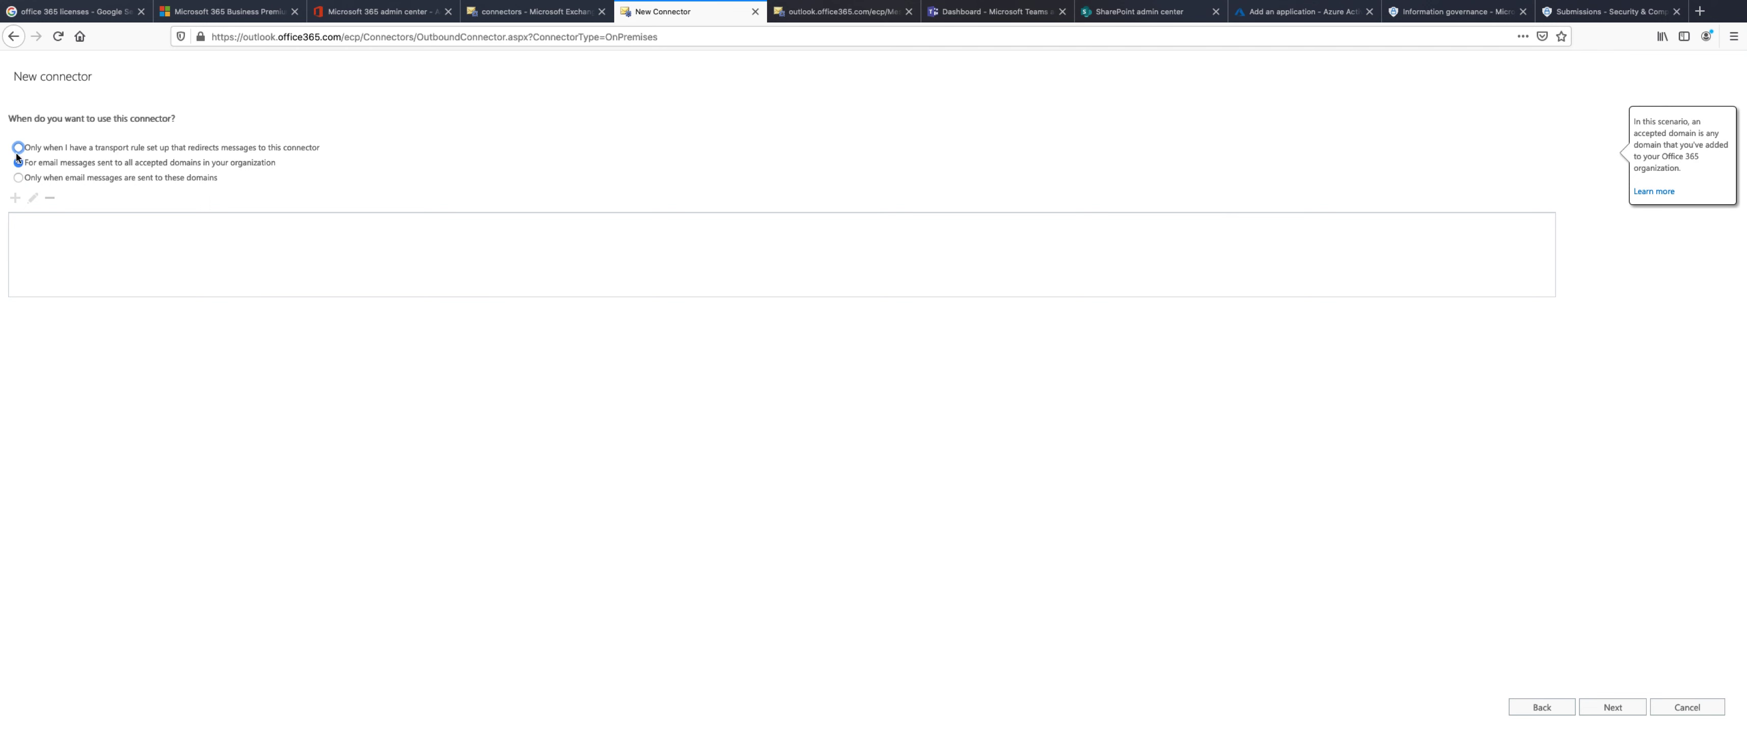
mouse_move(129, 146)
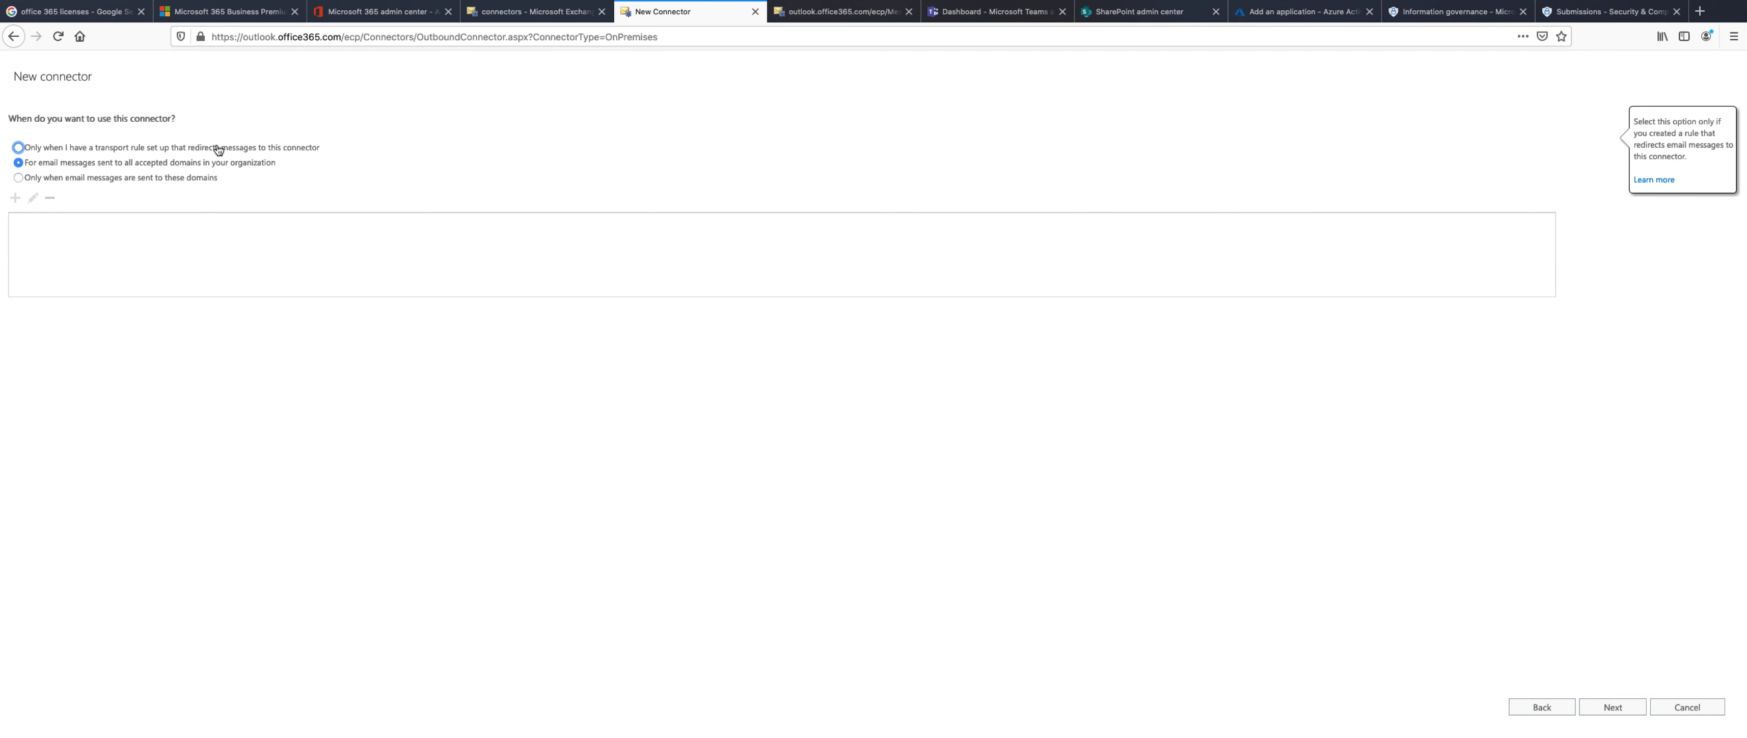
mouse_move(30, 166)
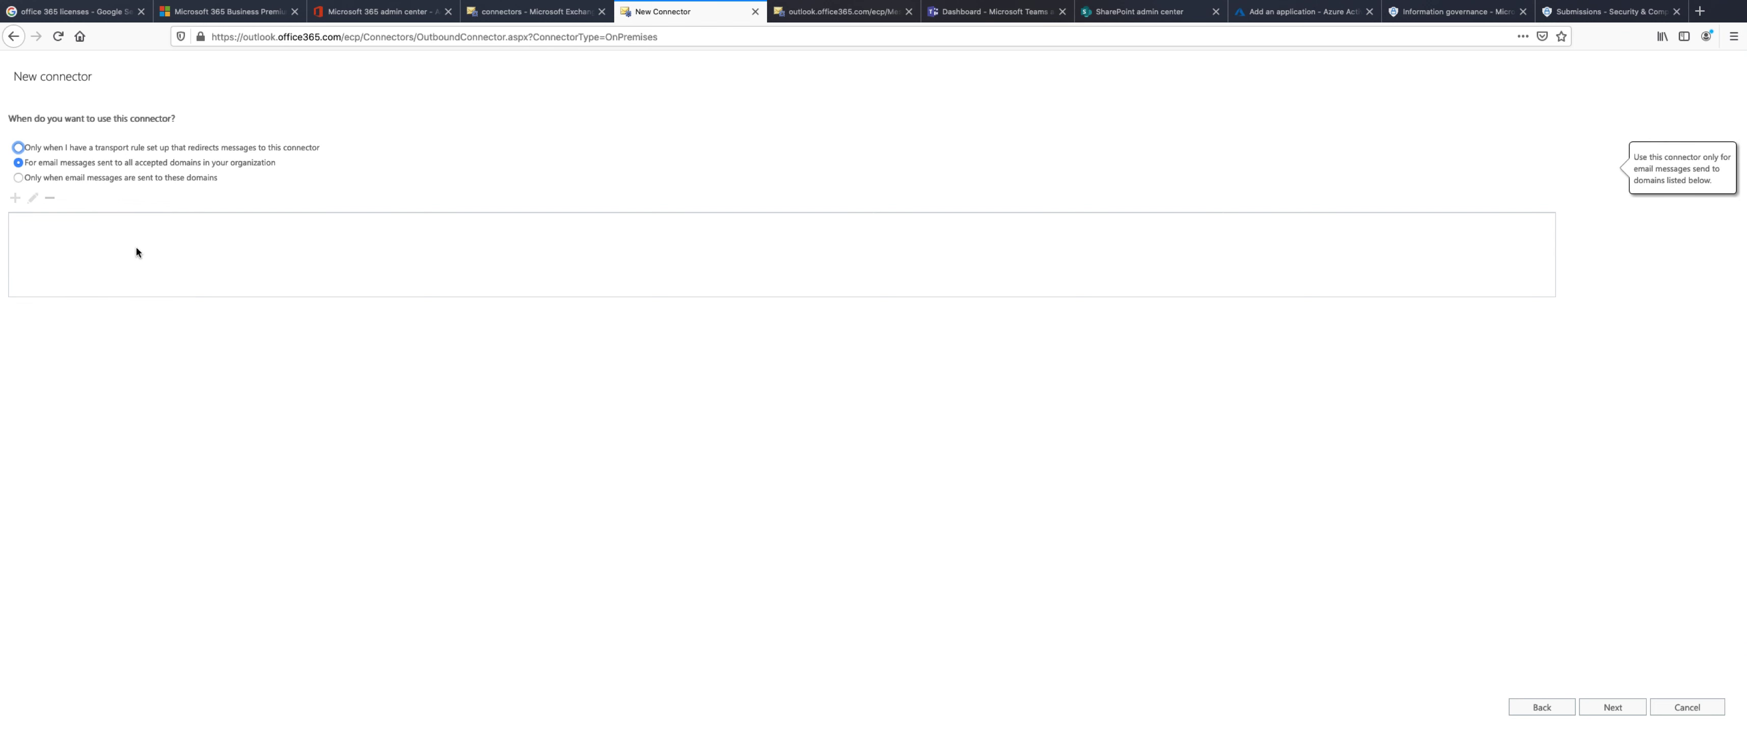
Route mail through smart host 125.56.859.45 and accept TLS and summary pages to reach validation.
left_click(1613, 707)
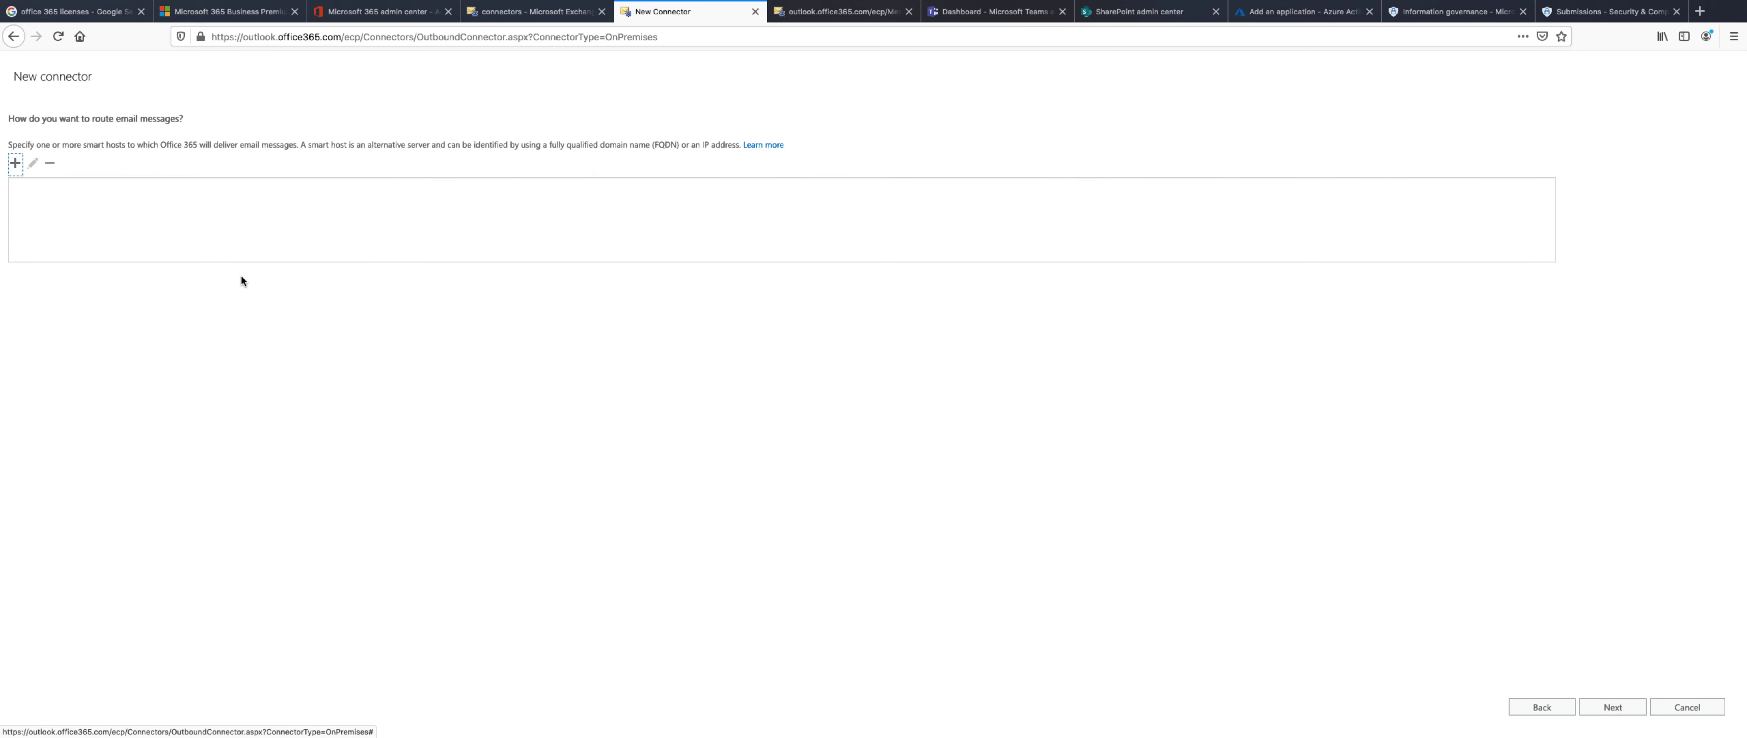
left_click(14, 164)
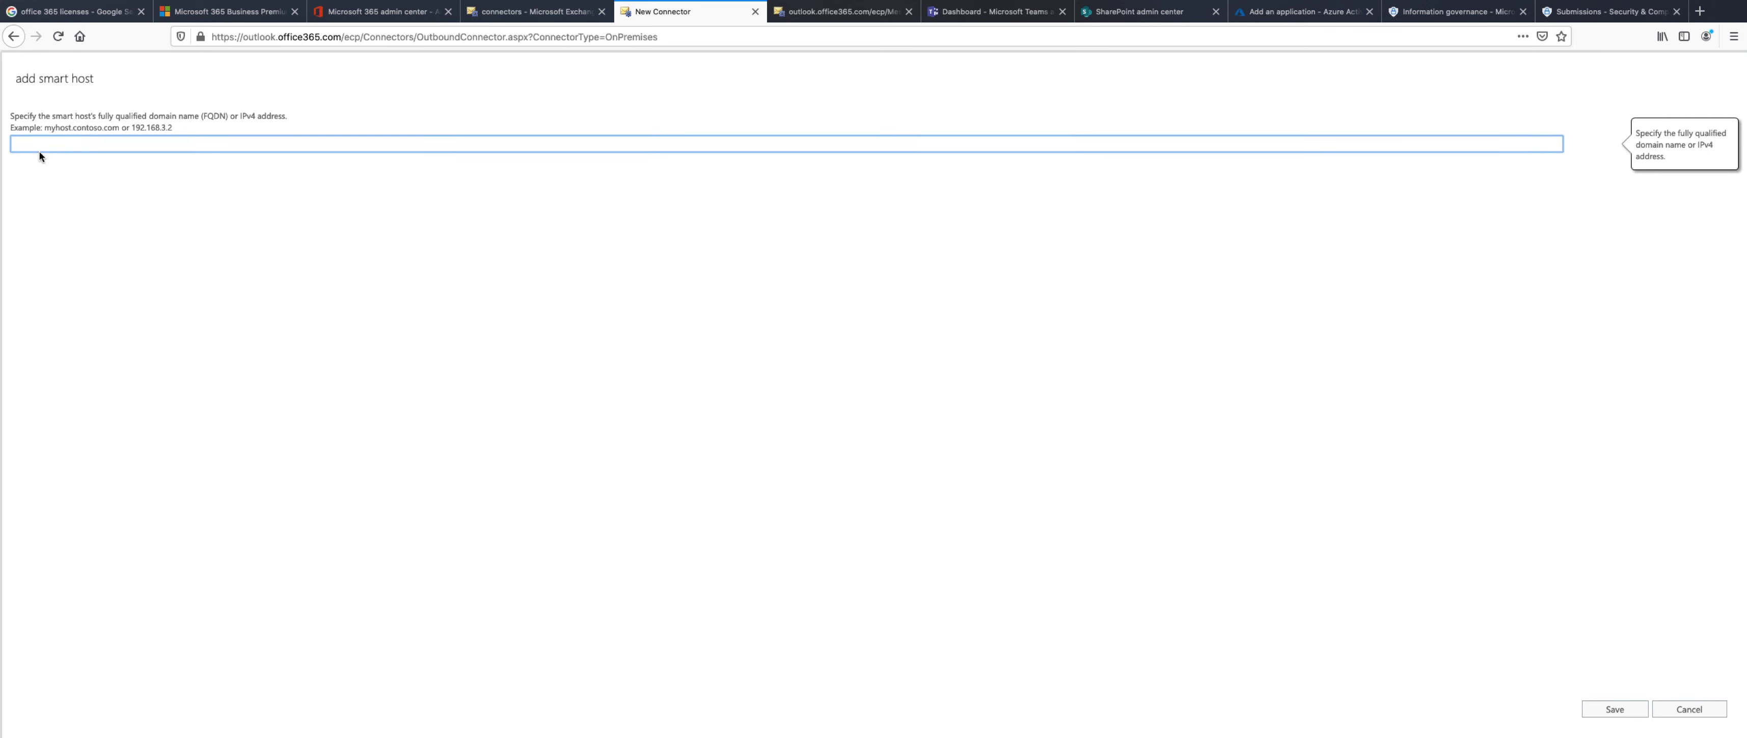
type("125.56.859.45")
left_click(1603, 708)
left_click(1615, 709)
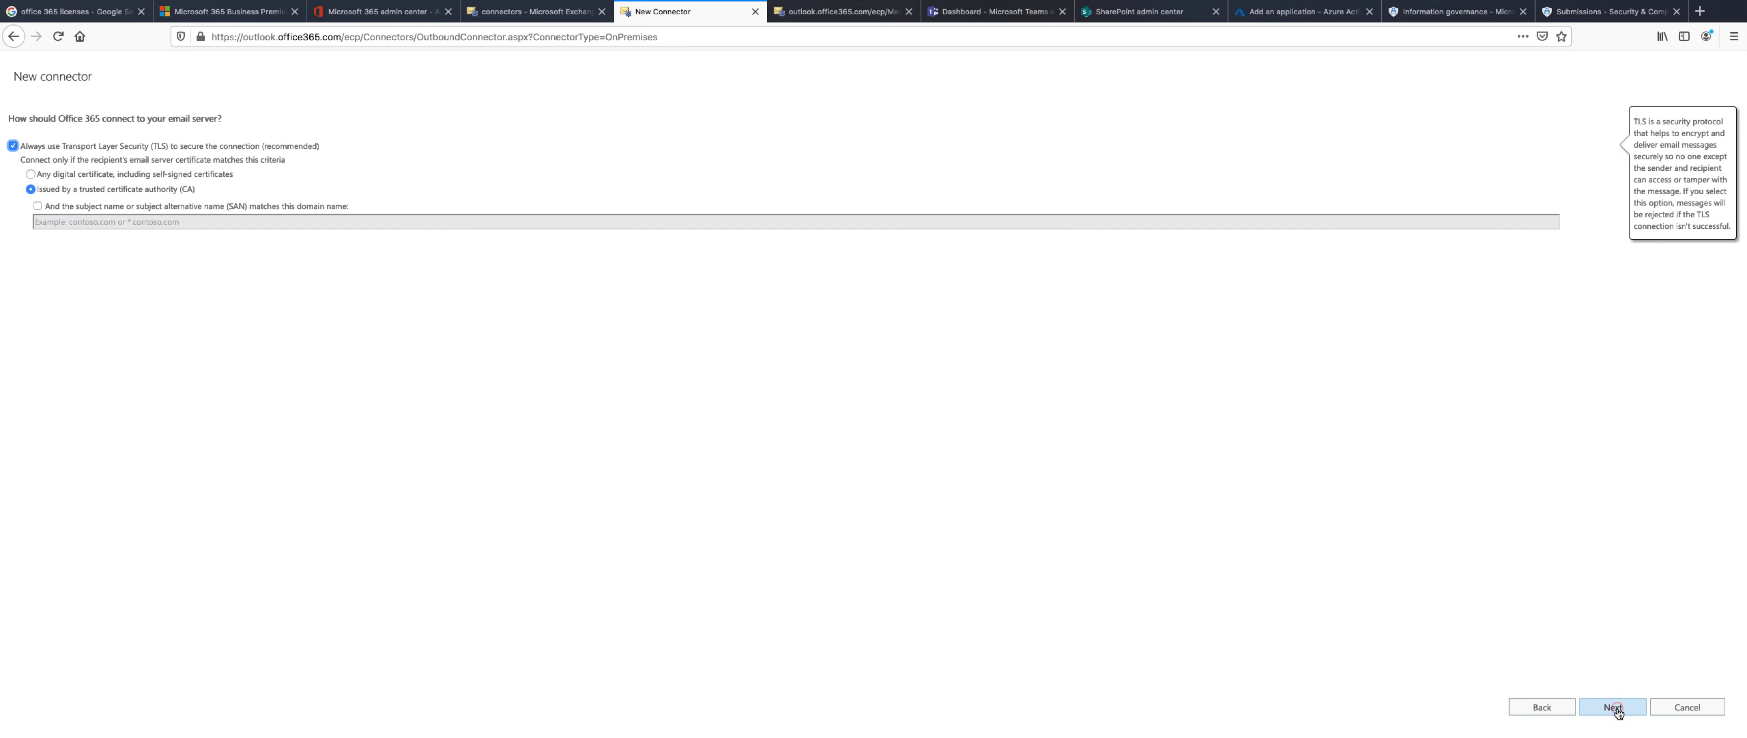
left_click(1618, 710)
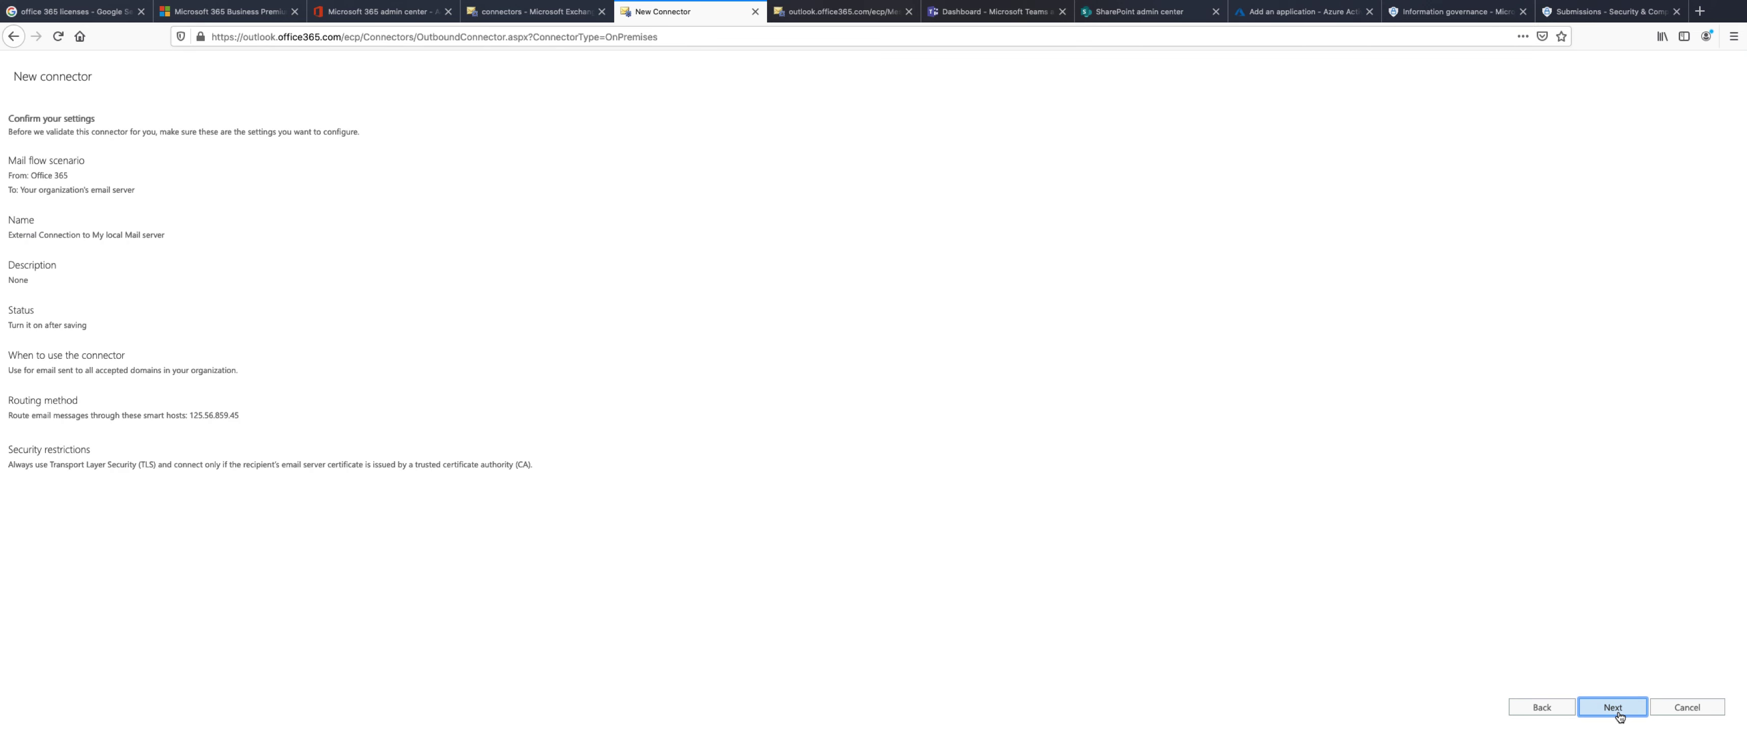
left_click(1618, 711)
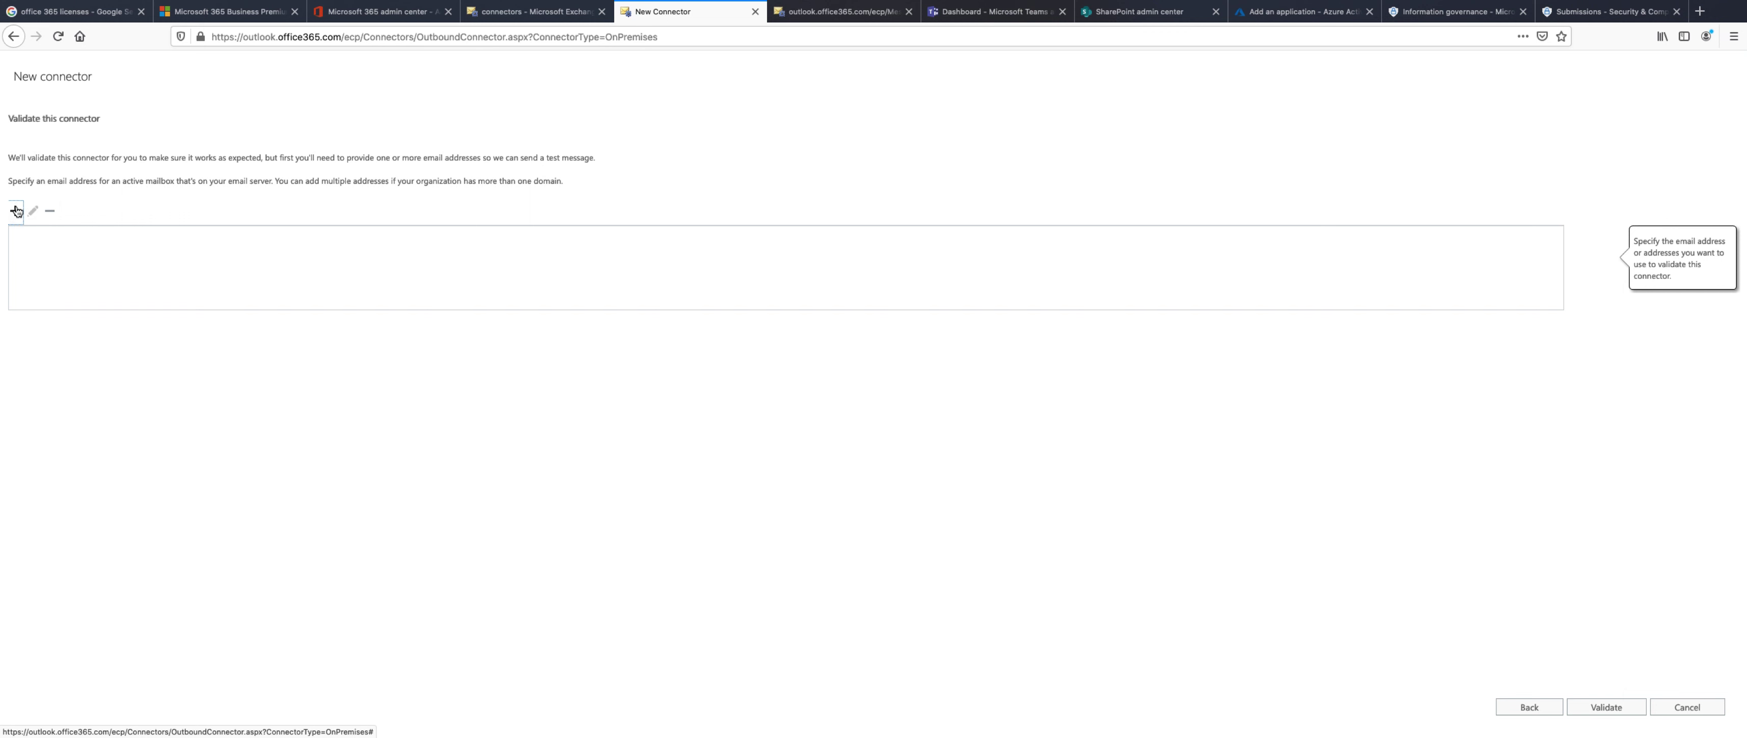
Add an outside test recipient address and validate, which fails because the domain isn't accepted.
left_click(16, 208)
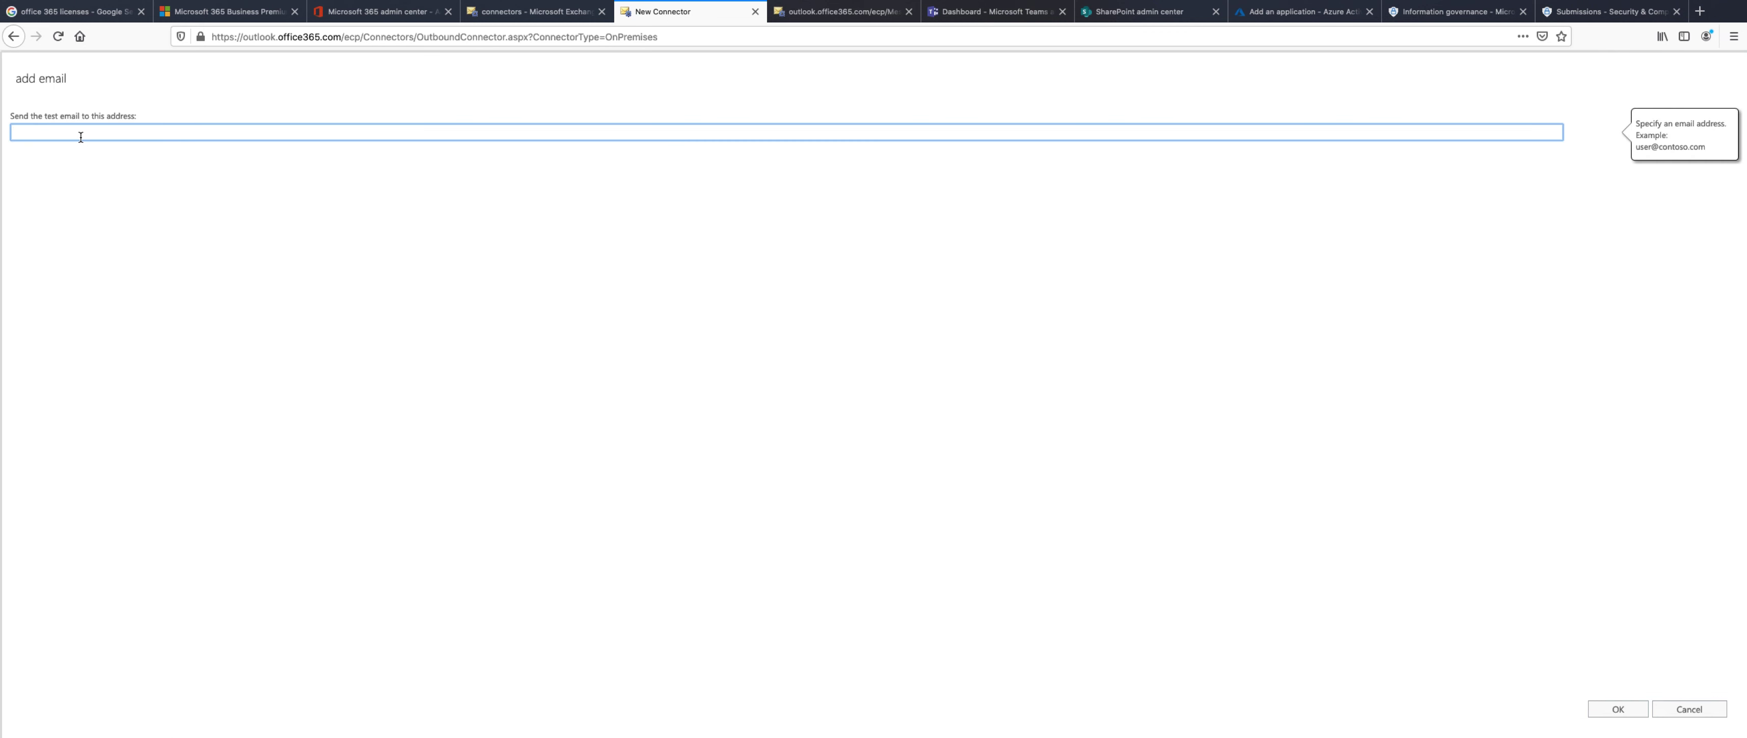
left_click(1627, 707)
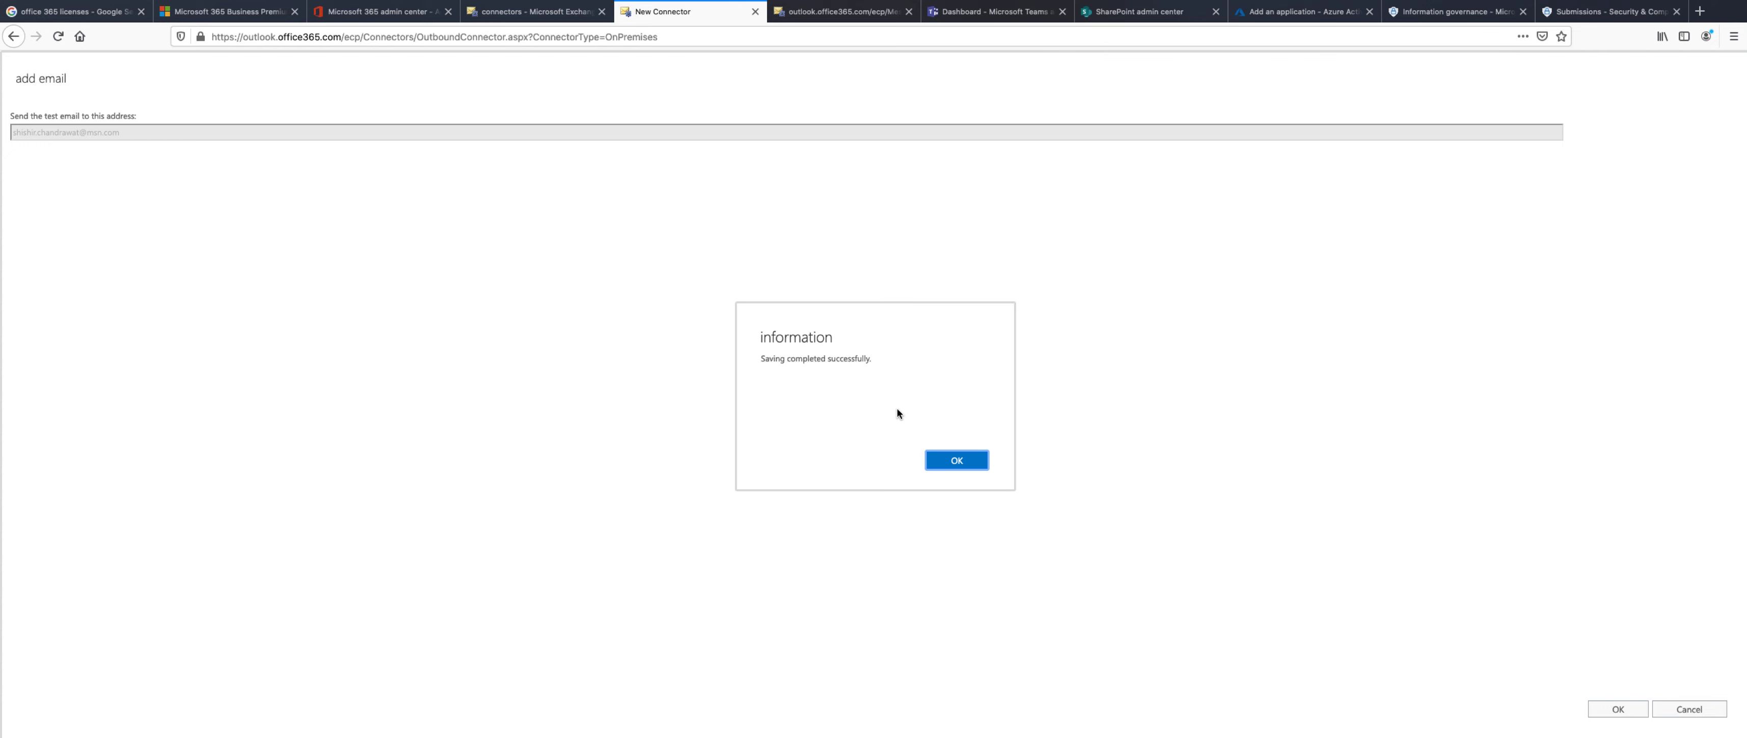
left_click(941, 451)
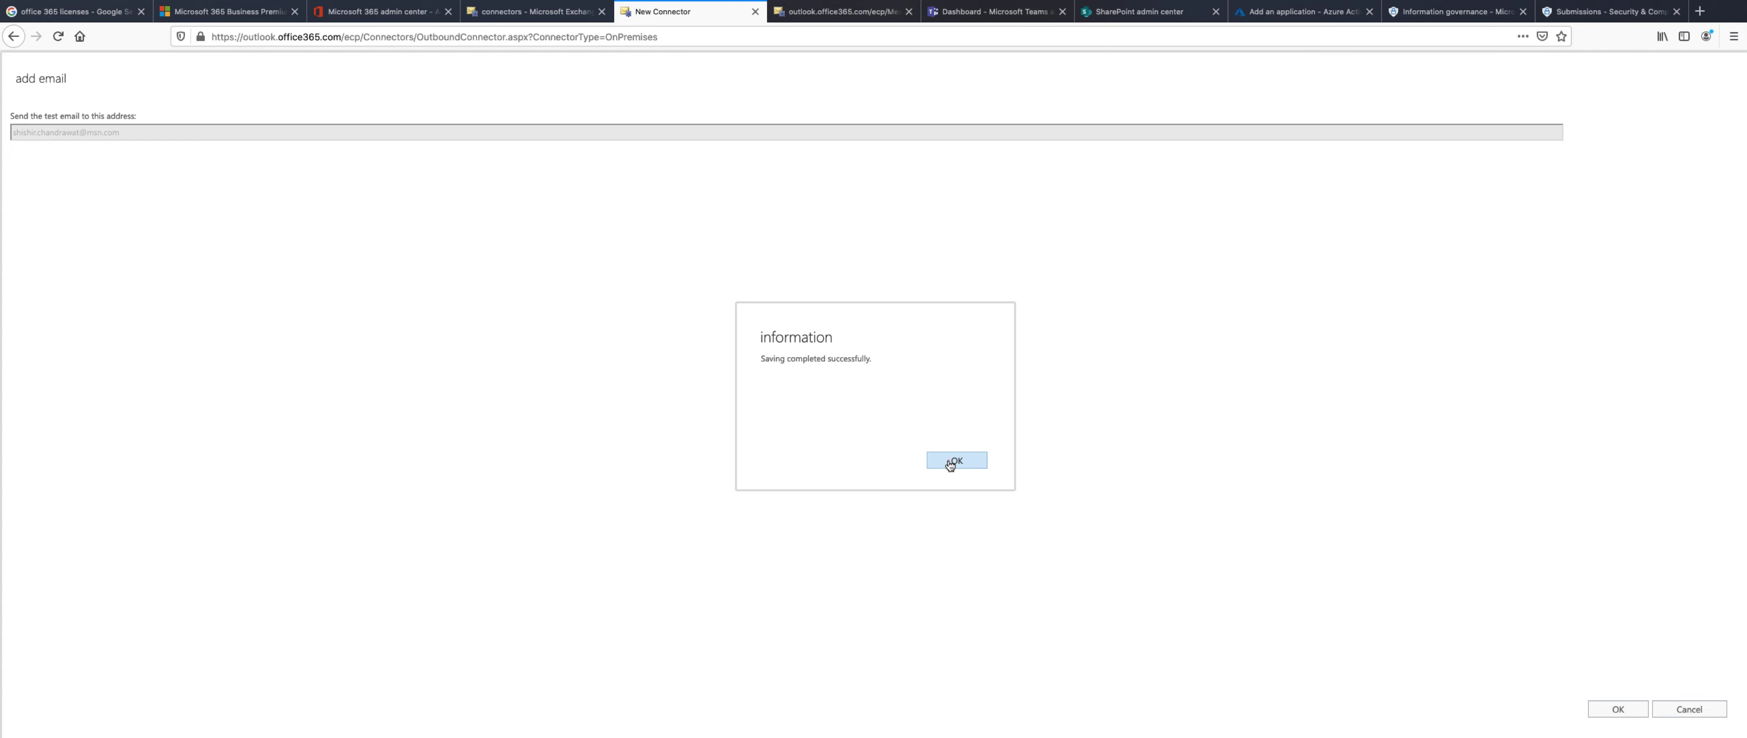
left_click(1594, 705)
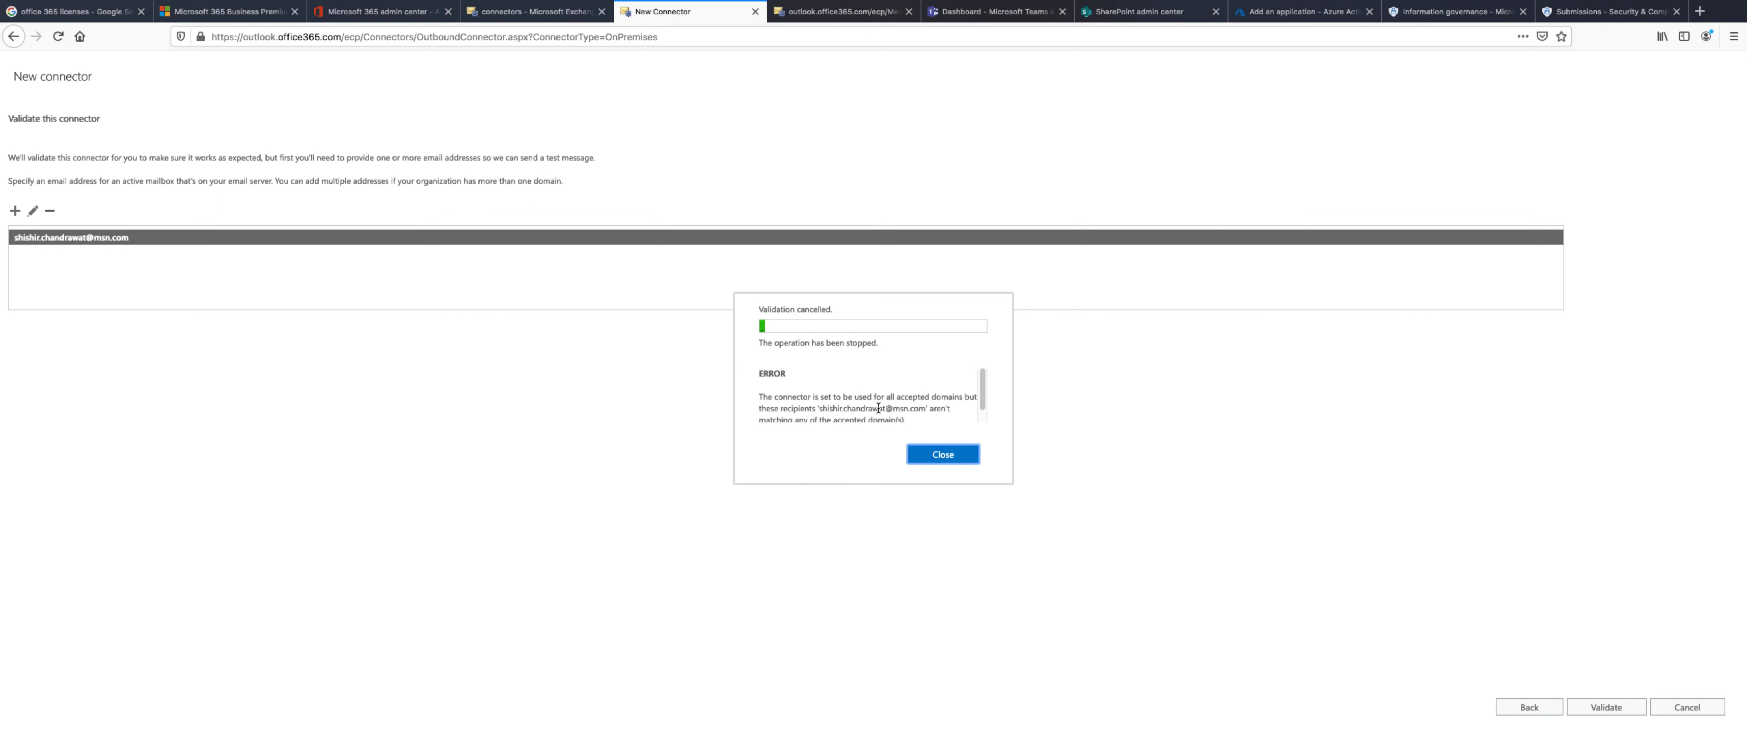
scroll(878, 408, "down", 1)
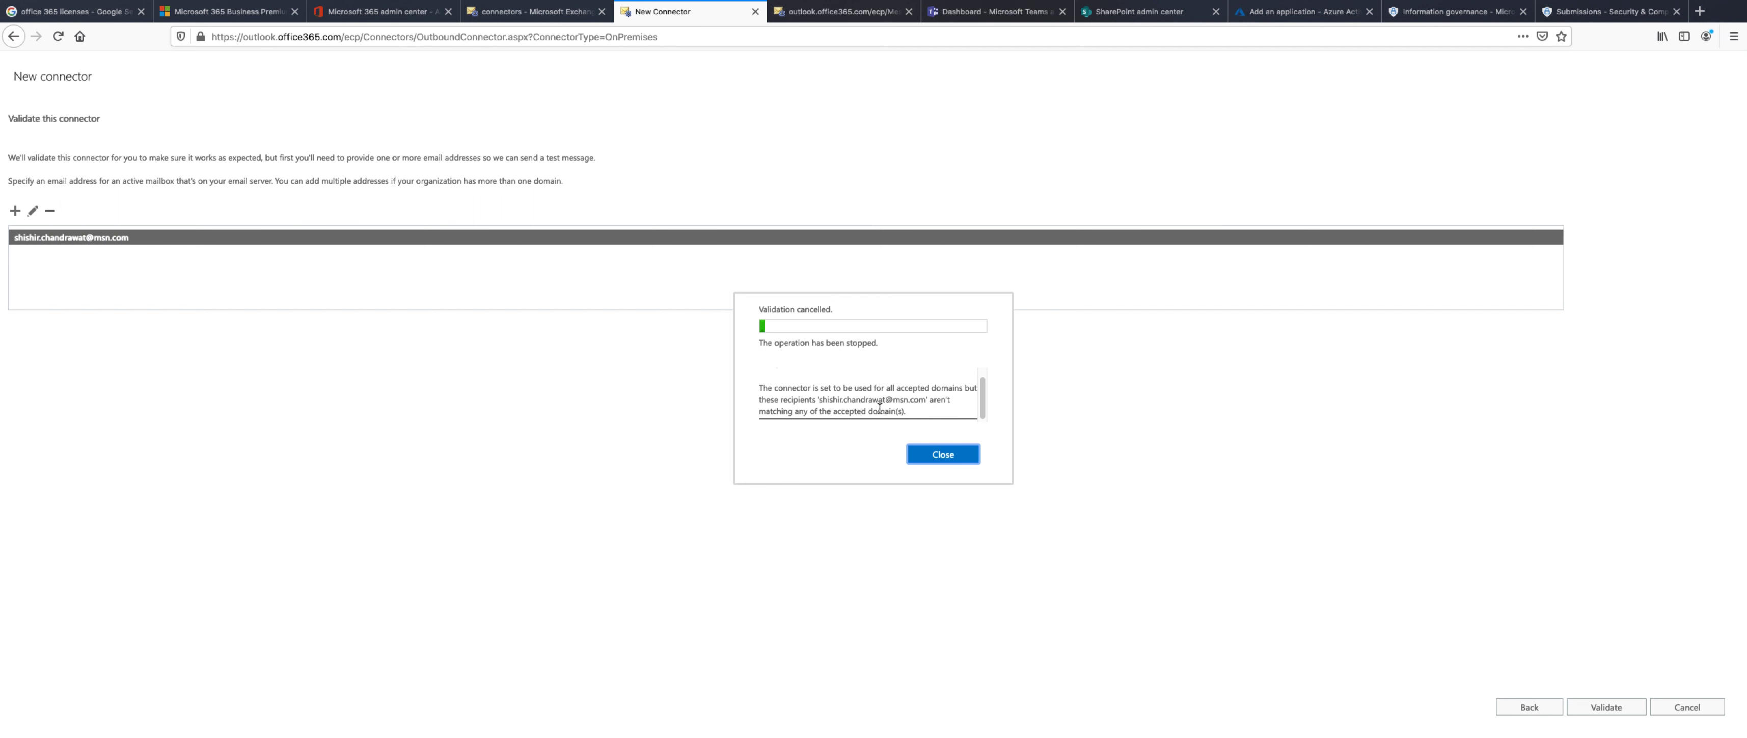
left_click(931, 456)
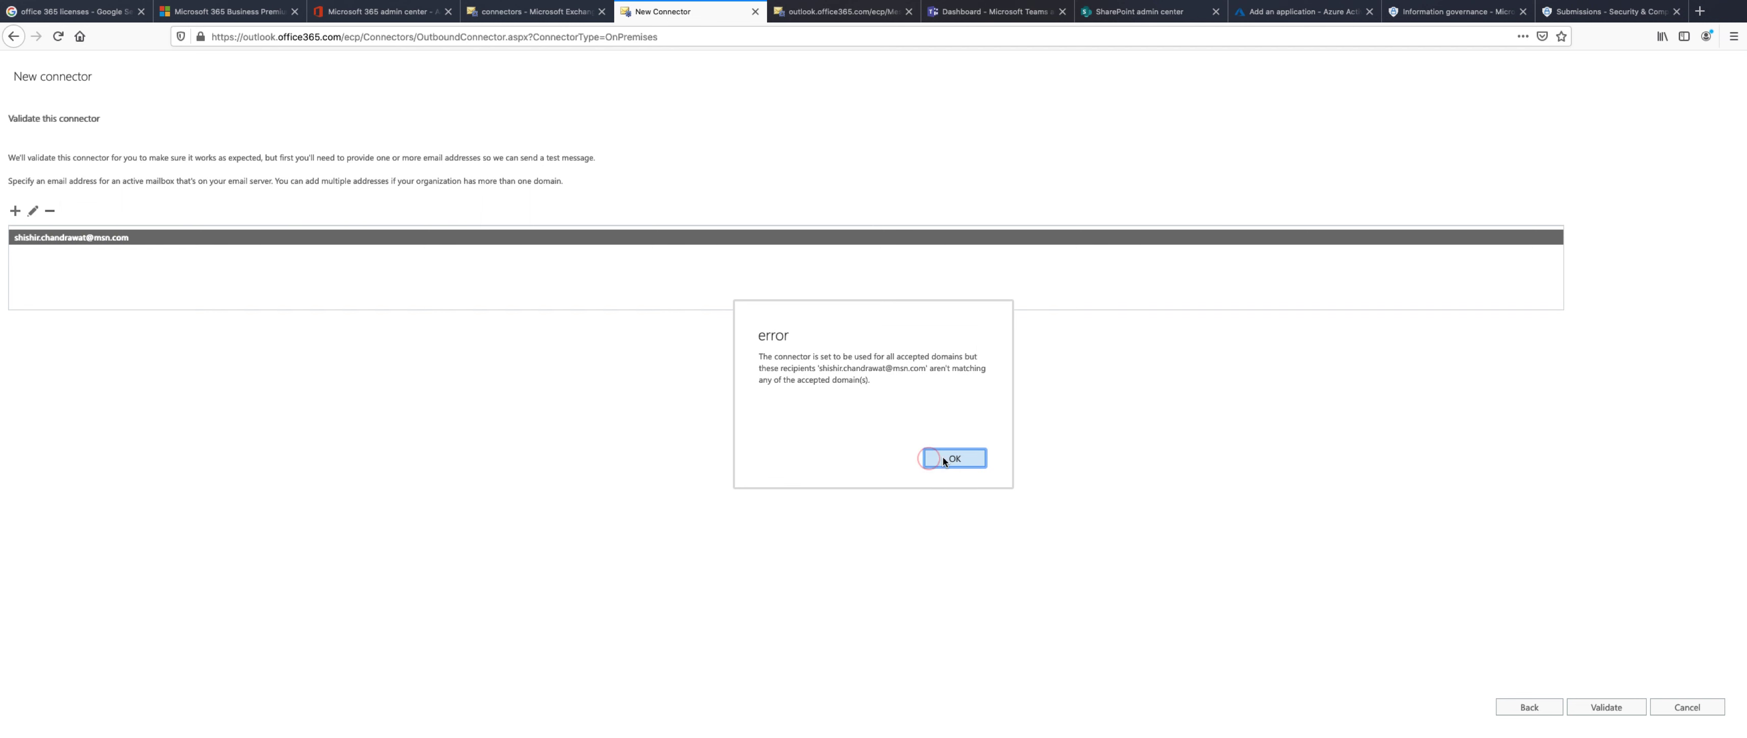
left_click(944, 460)
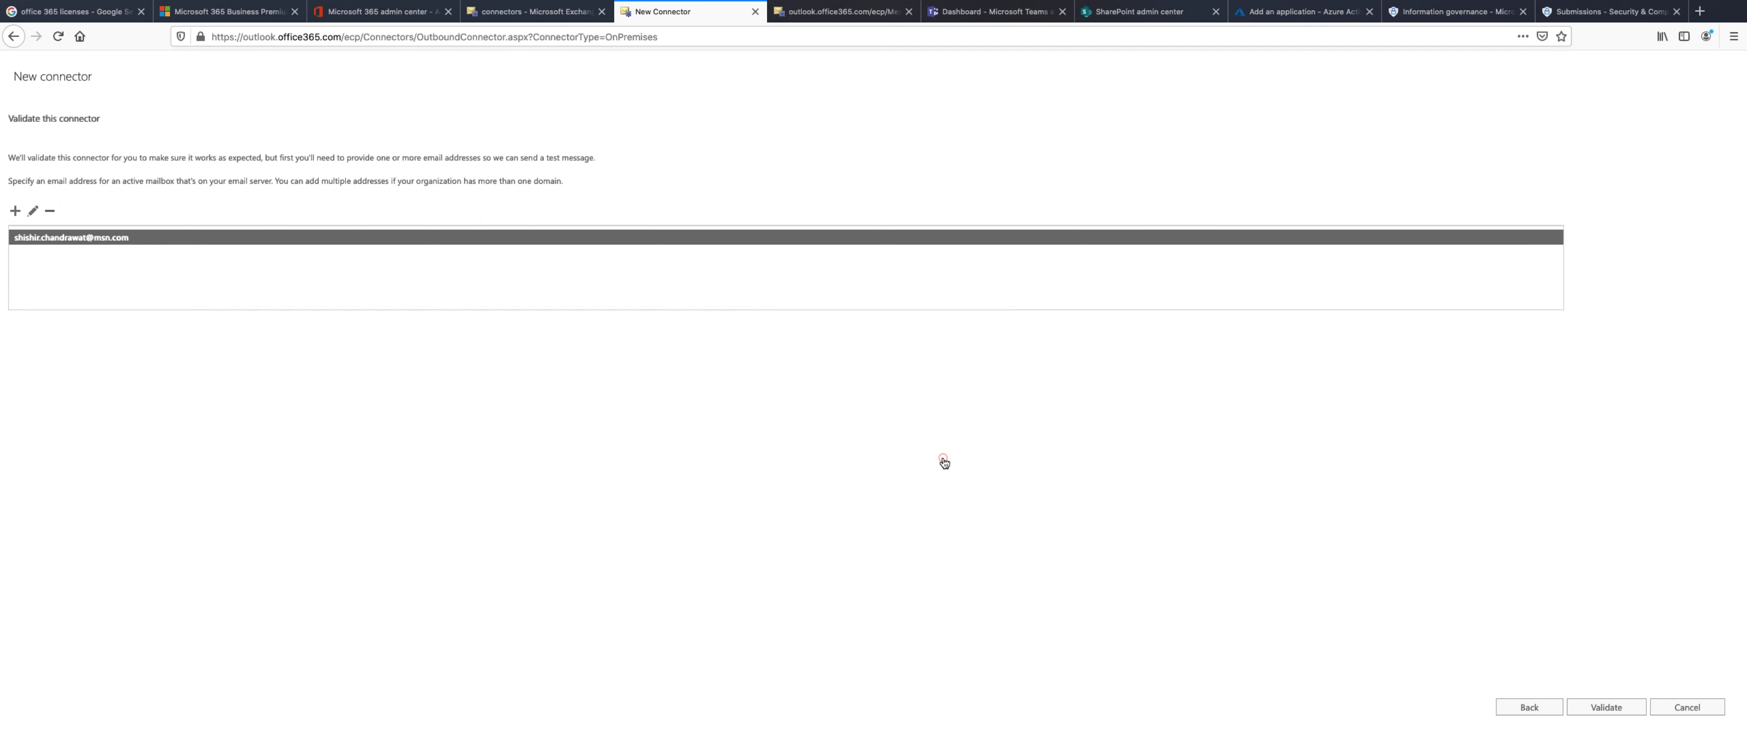
Replace it with a test address on accepted domain contoso2301.onmicrosoft.com and save it.
left_click(51, 213)
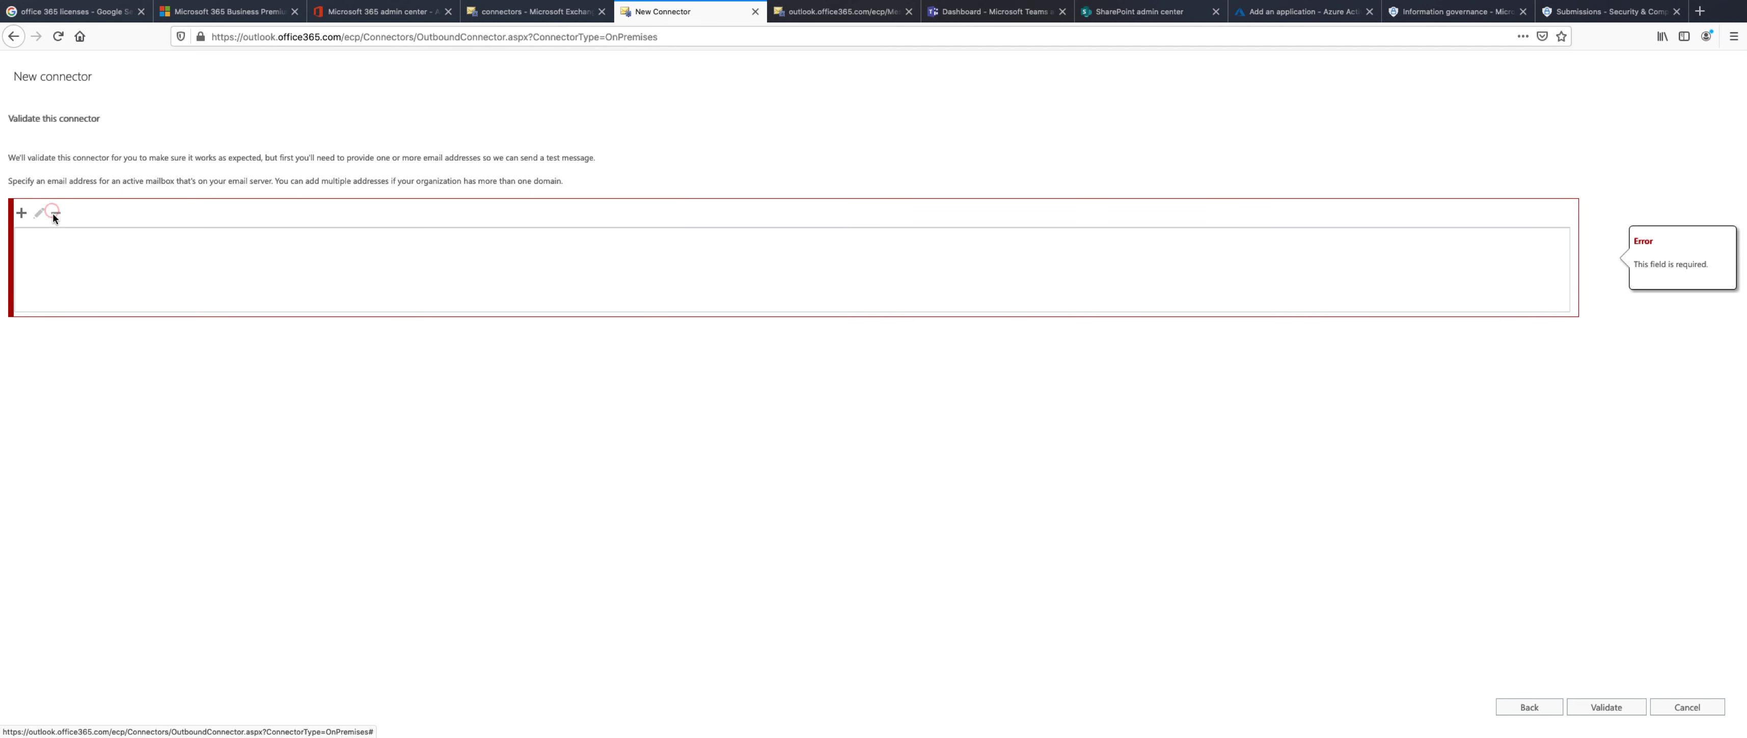
left_click(22, 214)
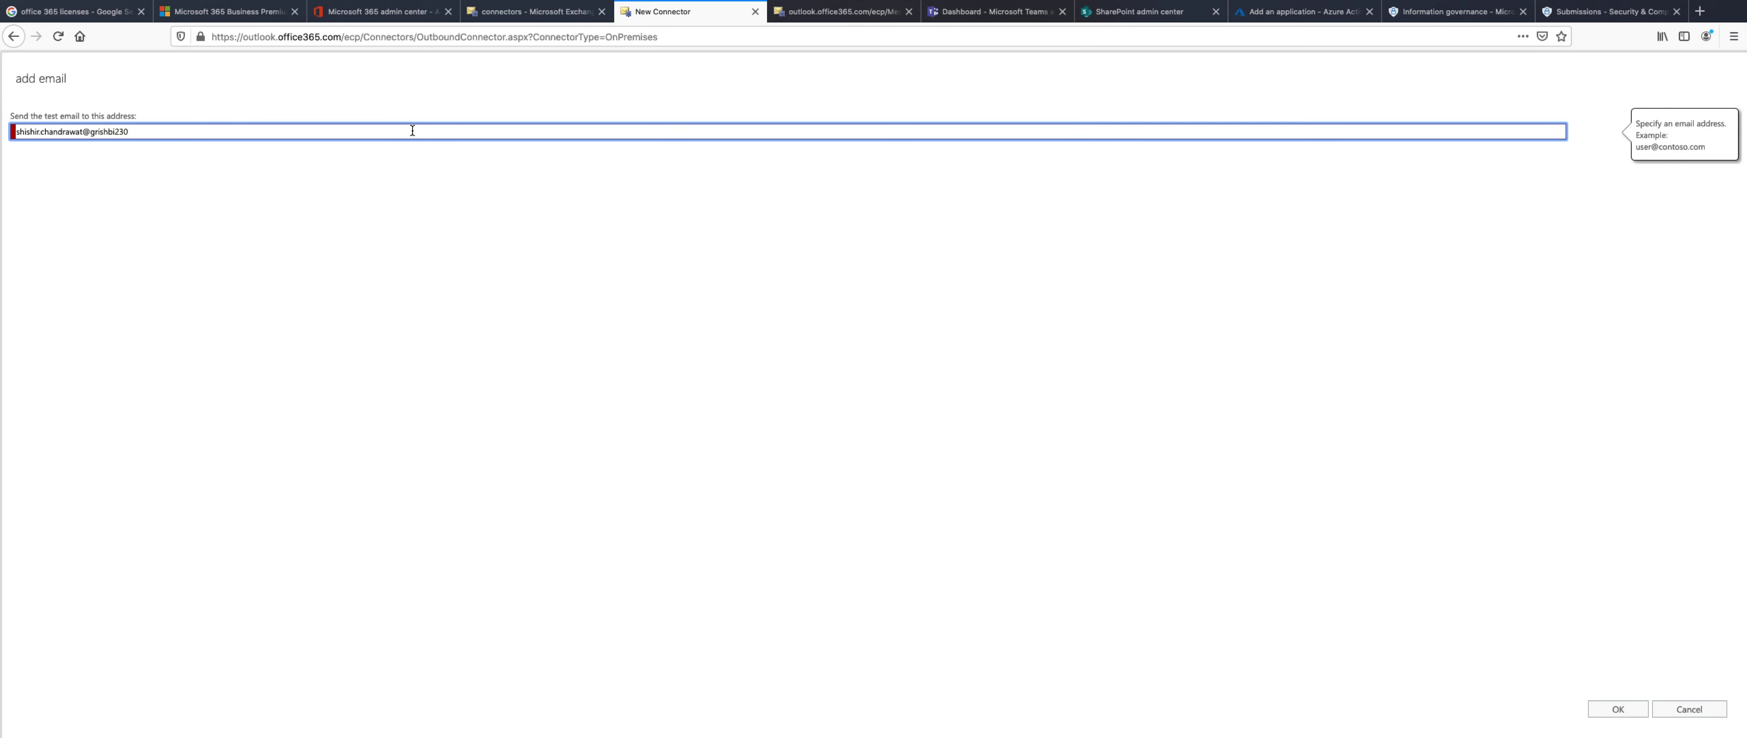
left_click(534, 12)
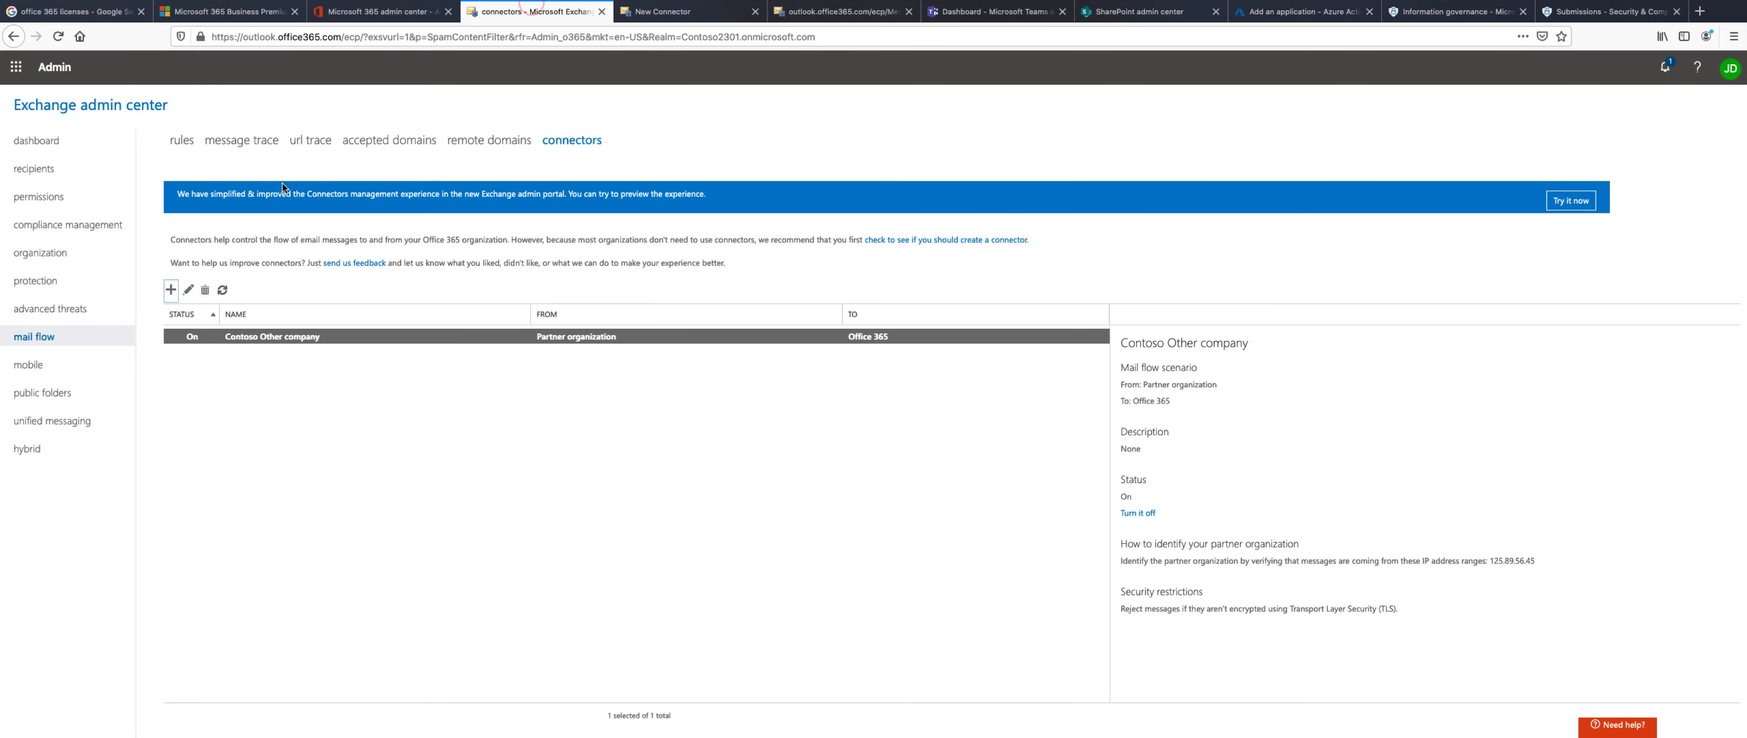
left_click(371, 148)
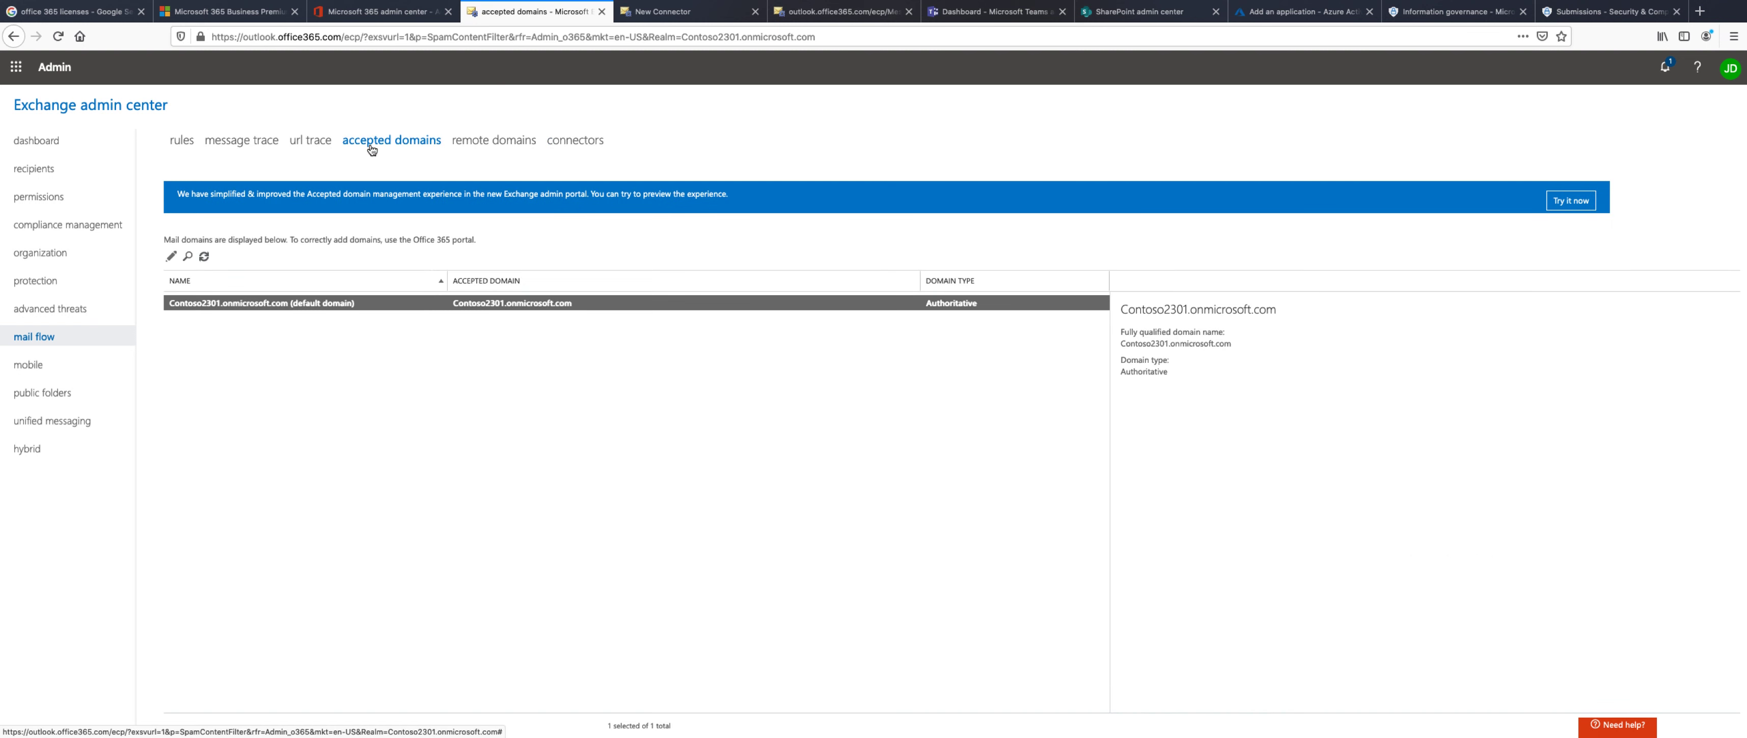
left_click(650, 12)
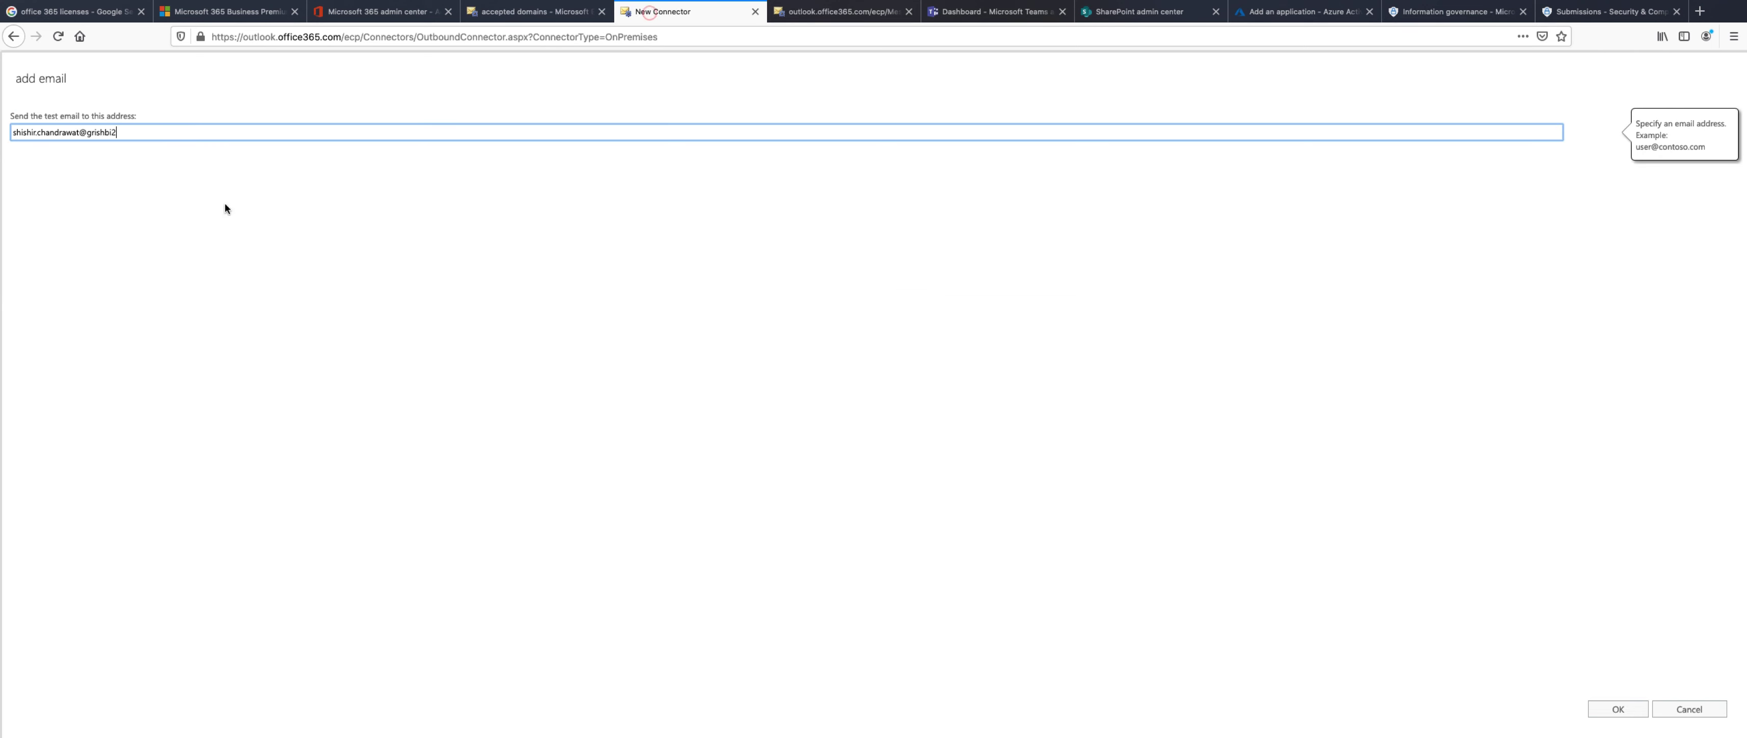
key("BackSpace")
key("BackSpace")
key("BackSpace")
key("BackSpace")
key("BackSpace")
key("BackSpace")
key("BackSpace")
key("BackSpace")
type("contoso2301.onmicrosoft.com")
left_click(1618, 709)
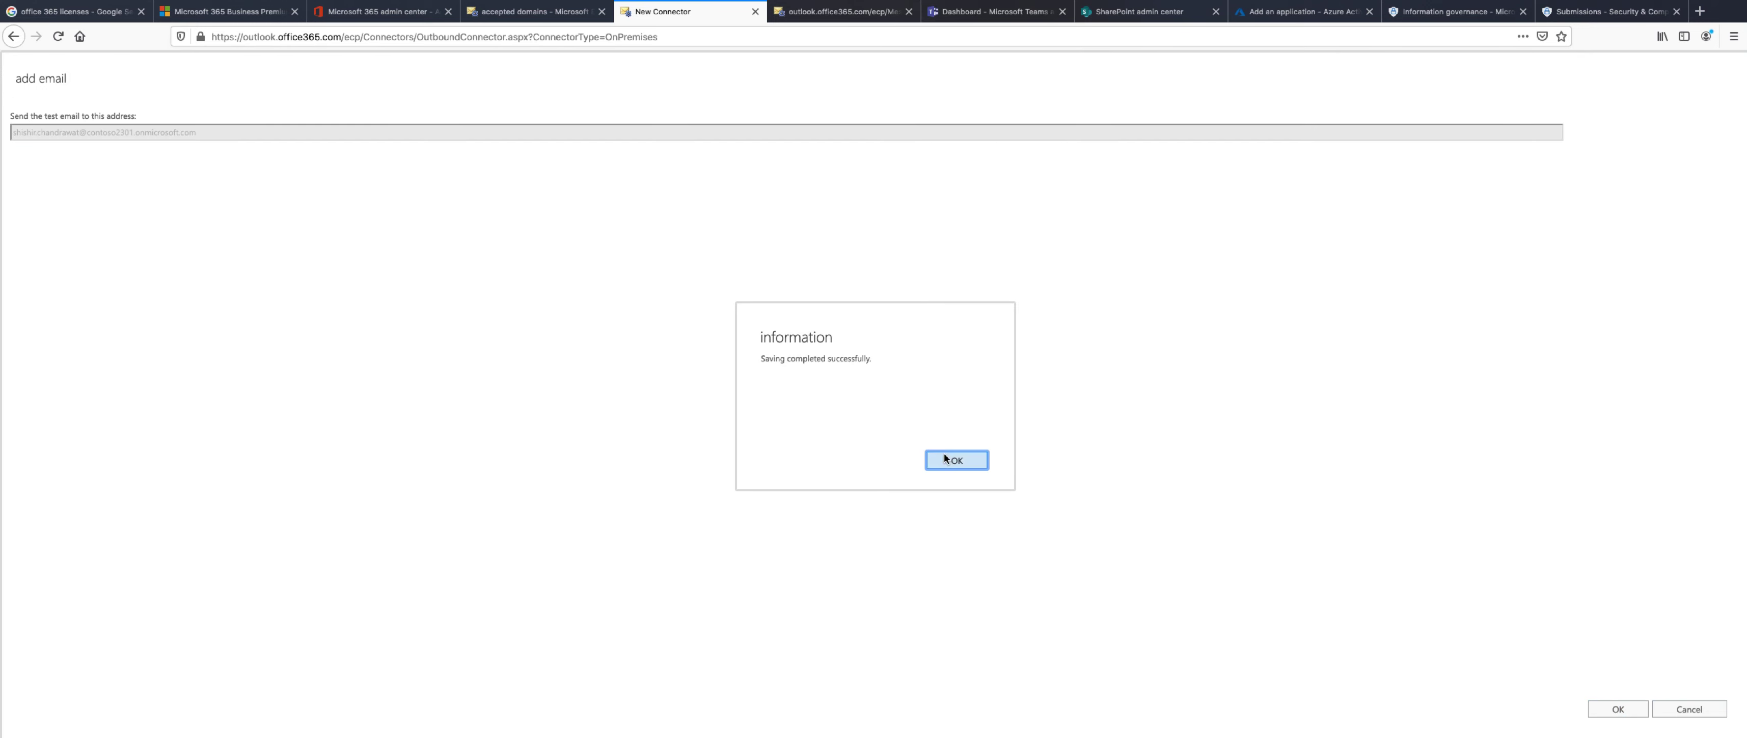
left_click(956, 460)
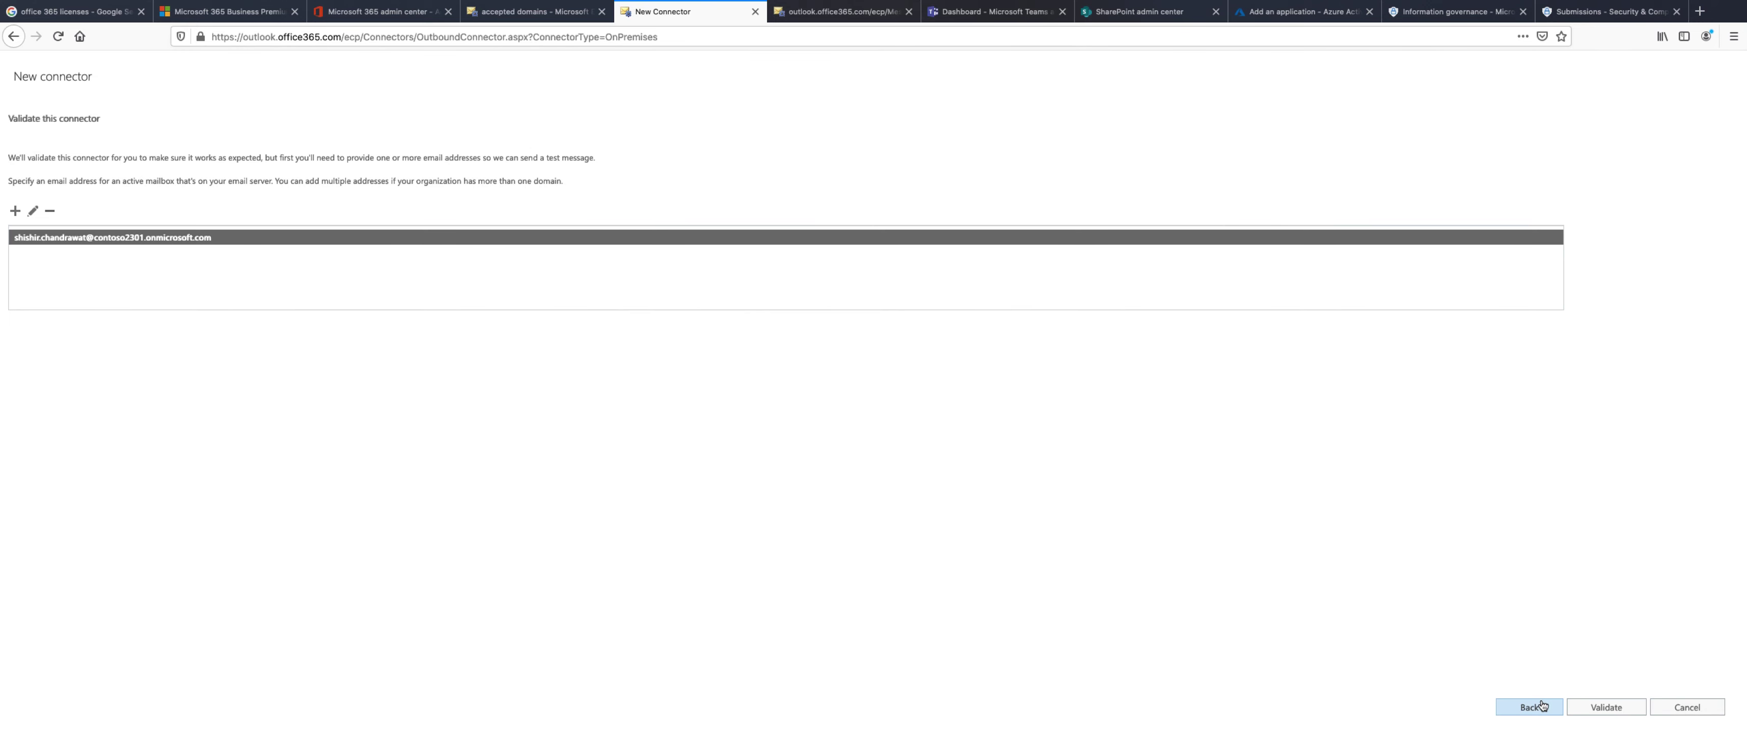
Validate the connector, review the failed connectivity log for 125.56.859.45, then cancel the wizard.
left_click(1581, 708)
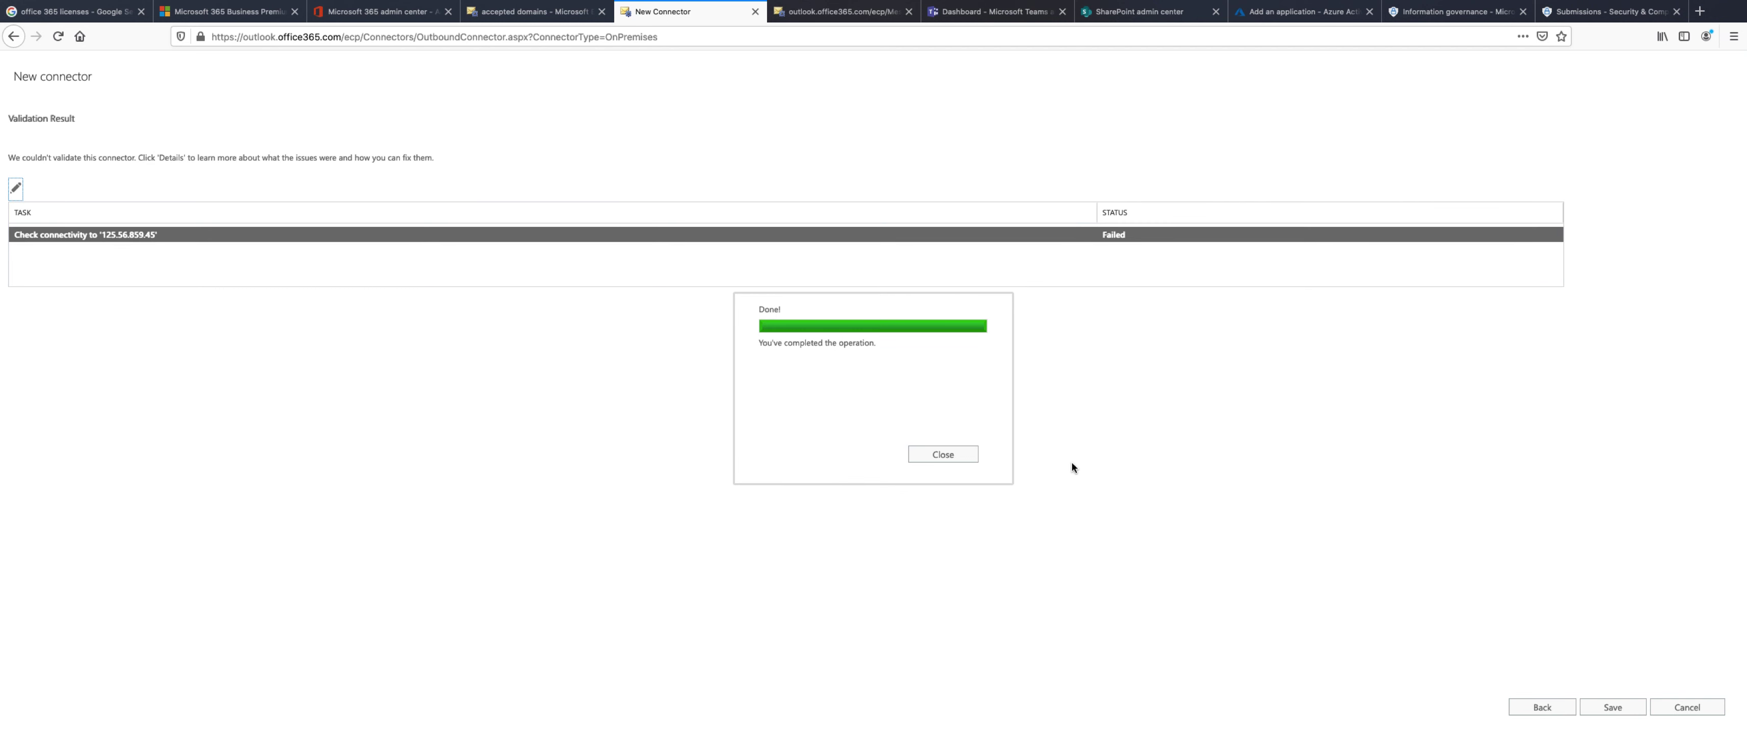
left_click(949, 457)
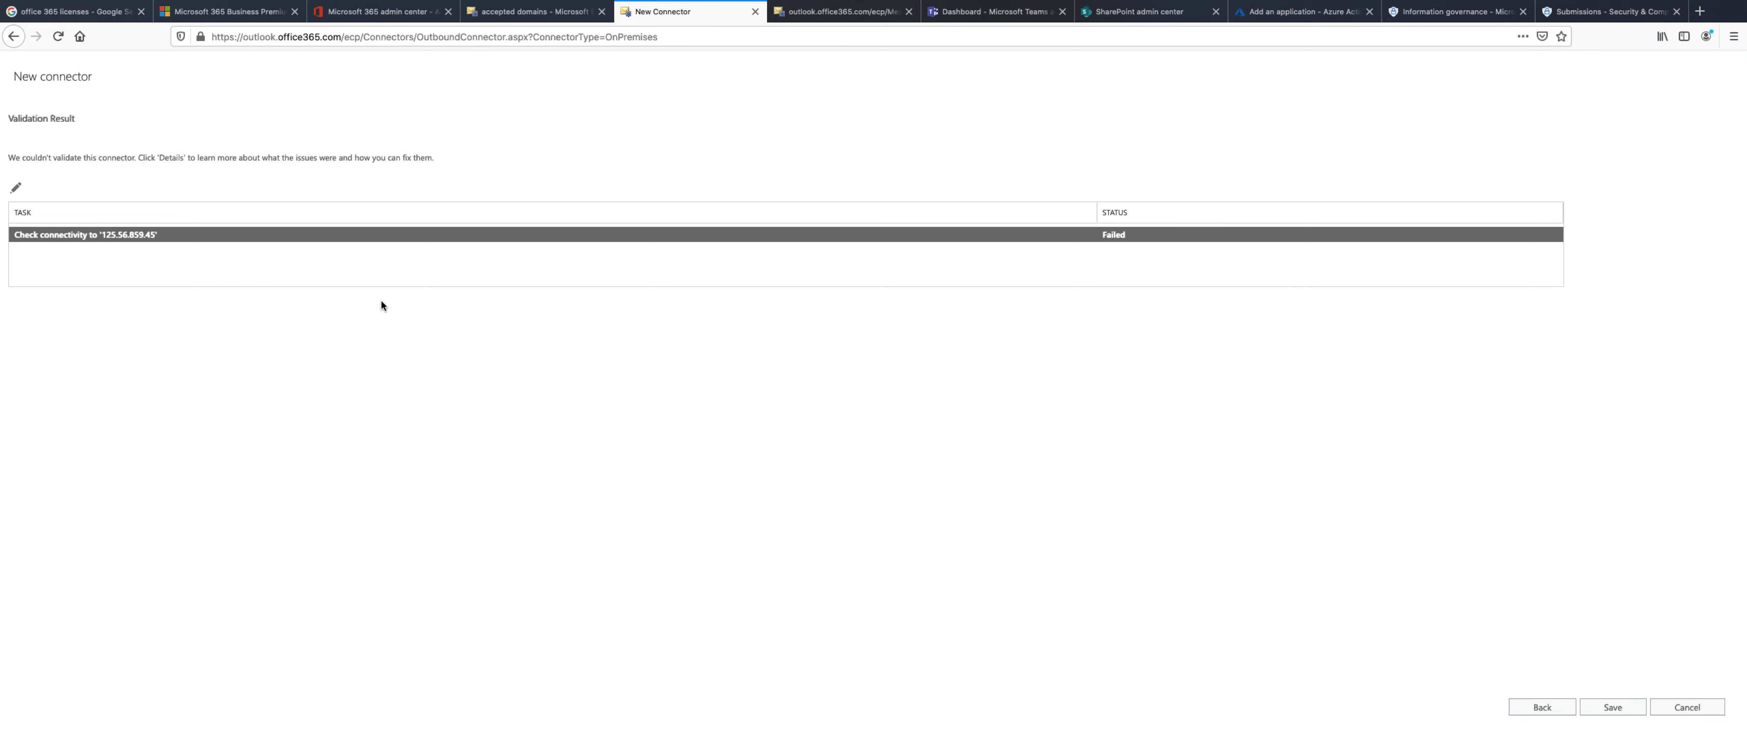
double_click(1116, 236)
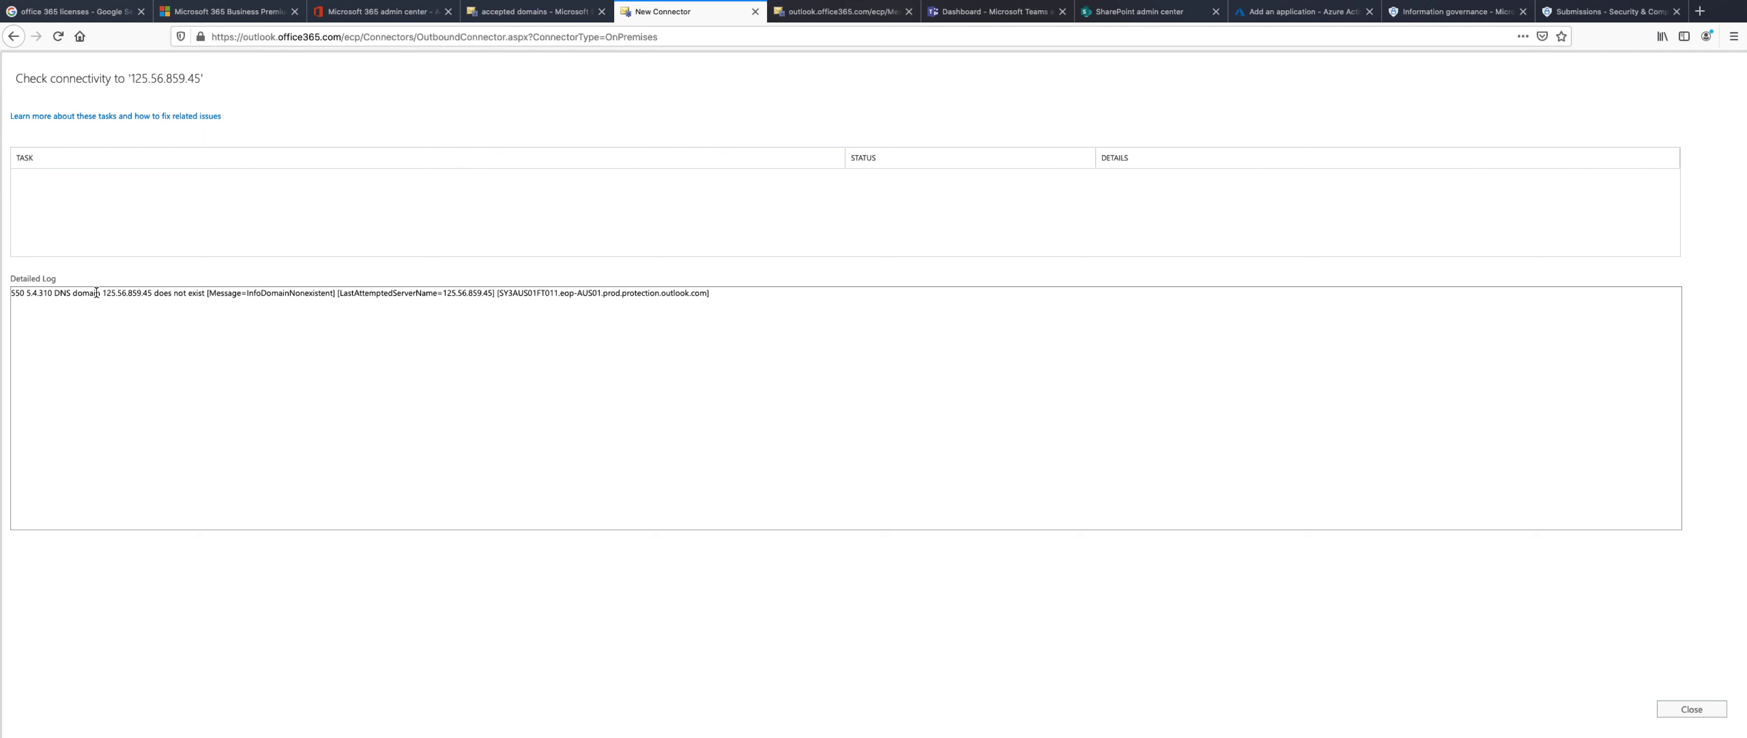
left_click_drag(103, 292, 163, 293)
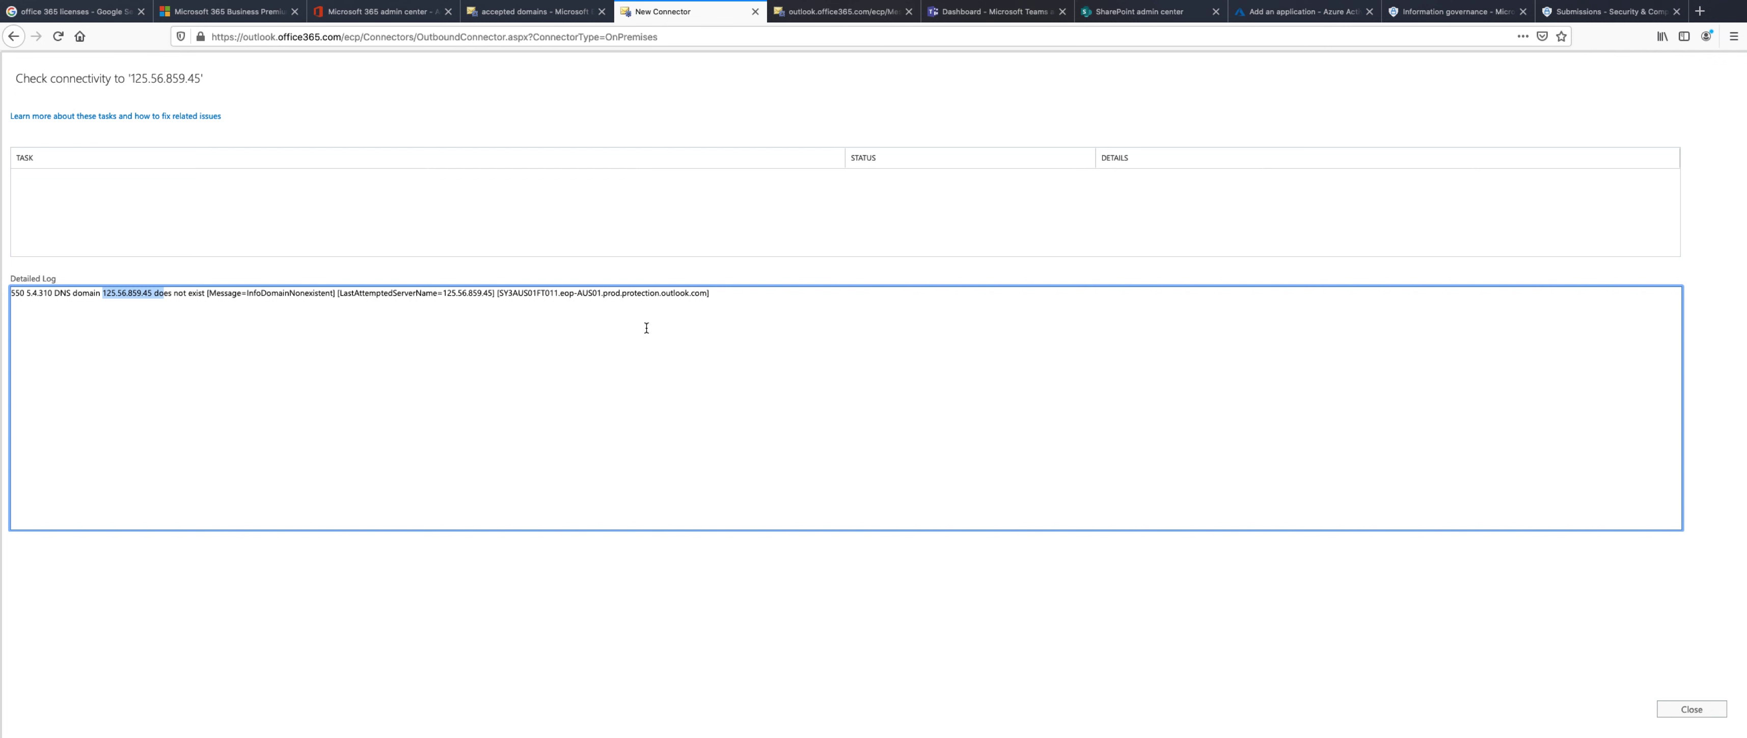
left_click(1670, 711)
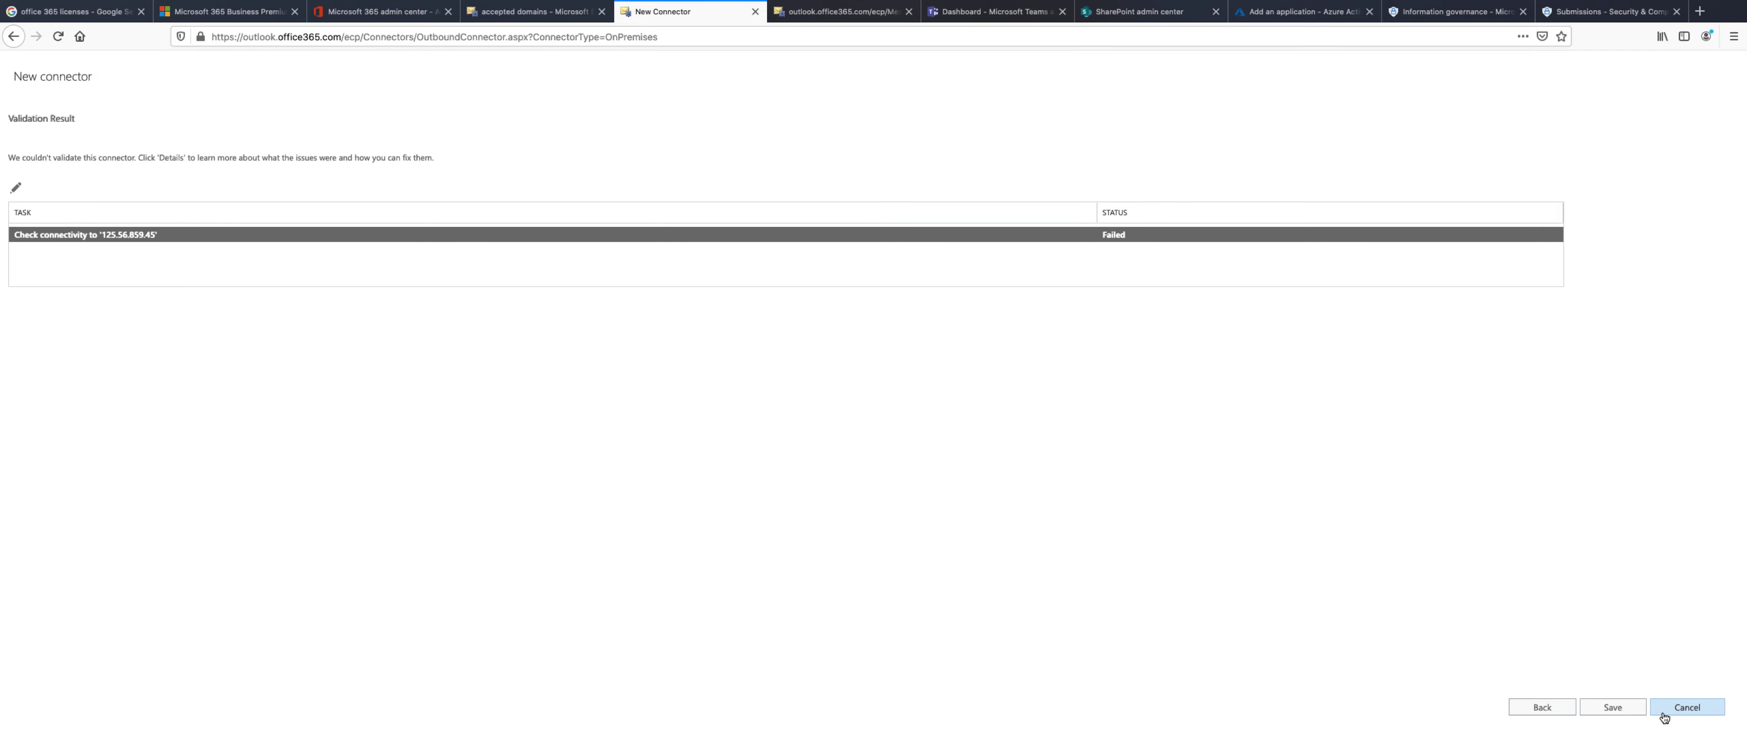
left_click(1673, 712)
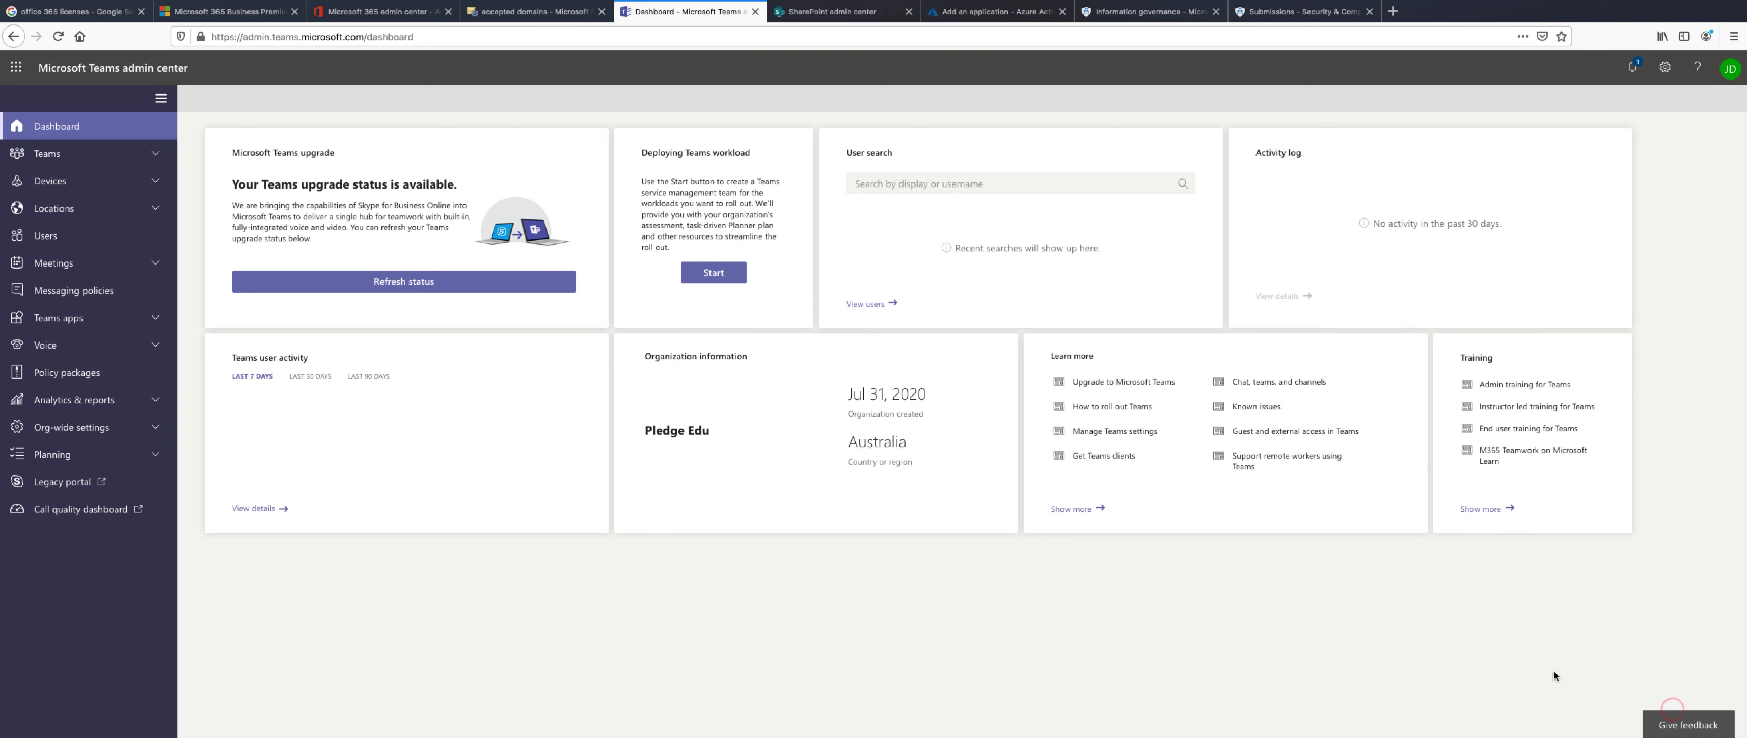
Delete the Contoso Other company connector, leaving no connectors, and open public folders.
left_click(528, 17)
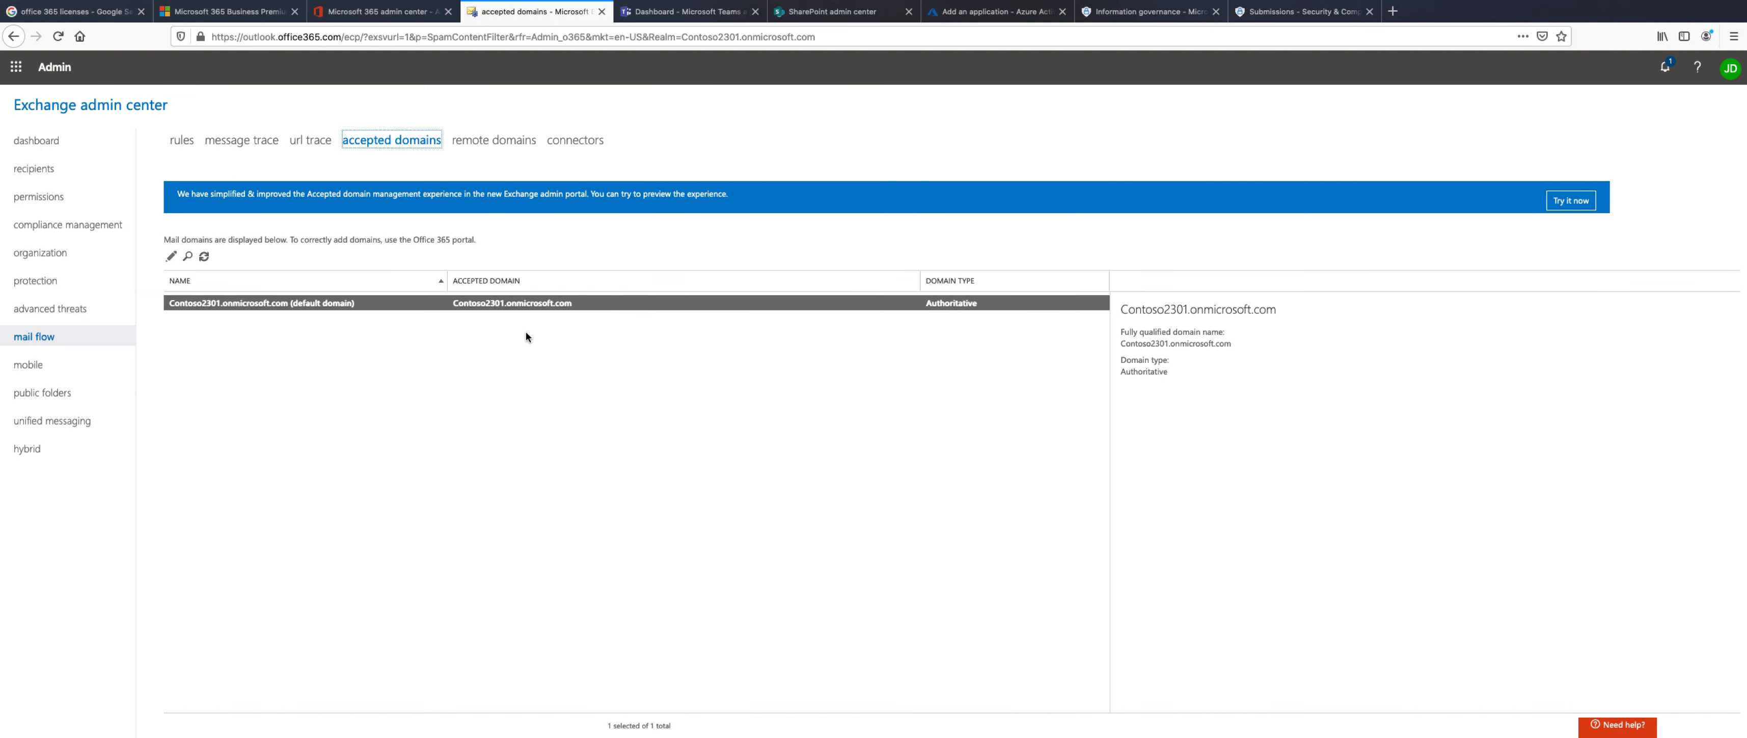
left_click(557, 142)
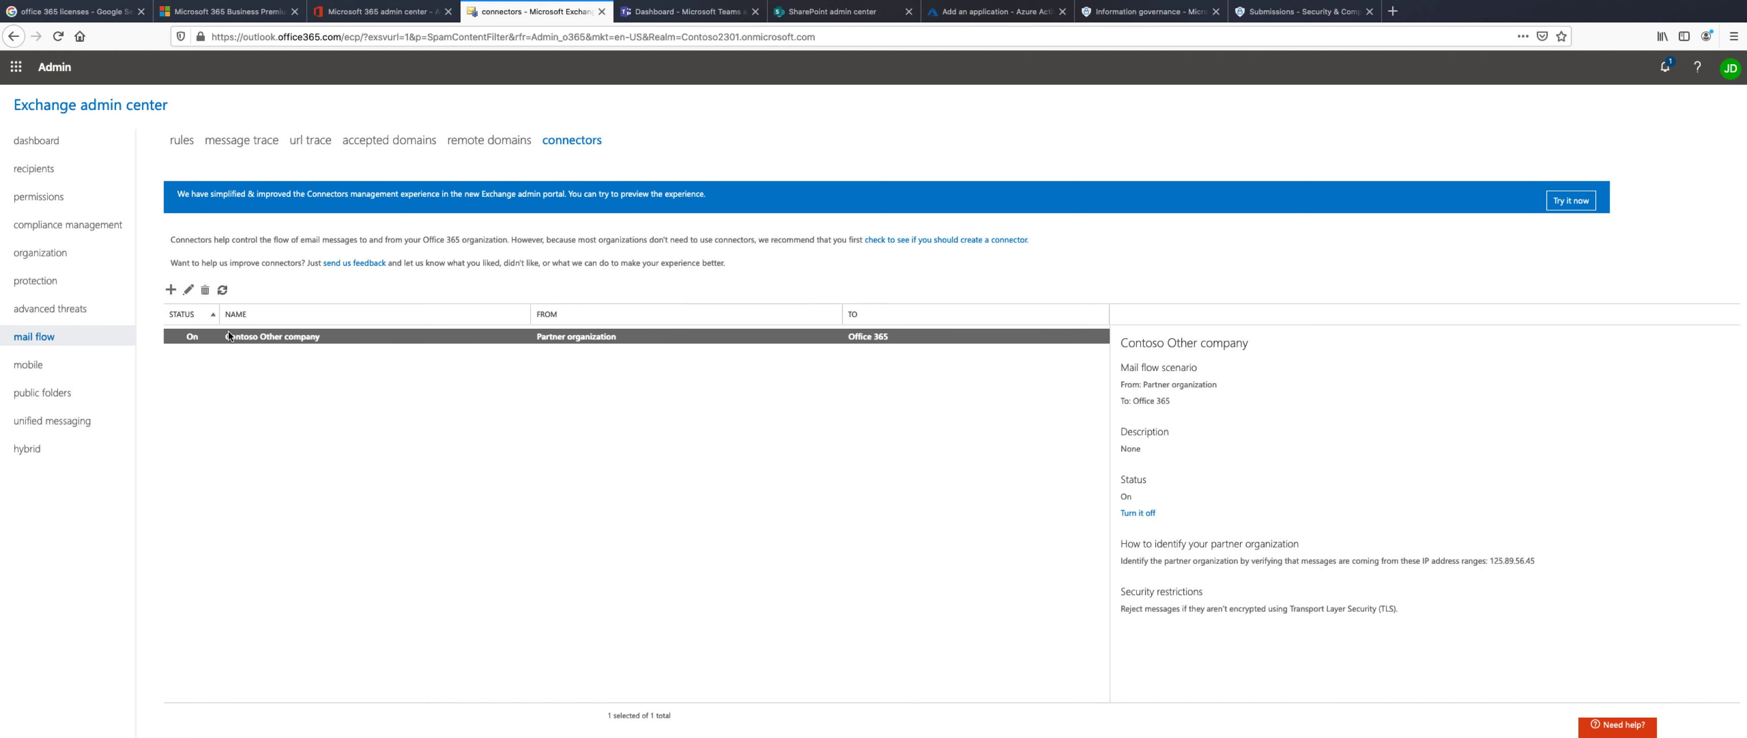
left_click(204, 290)
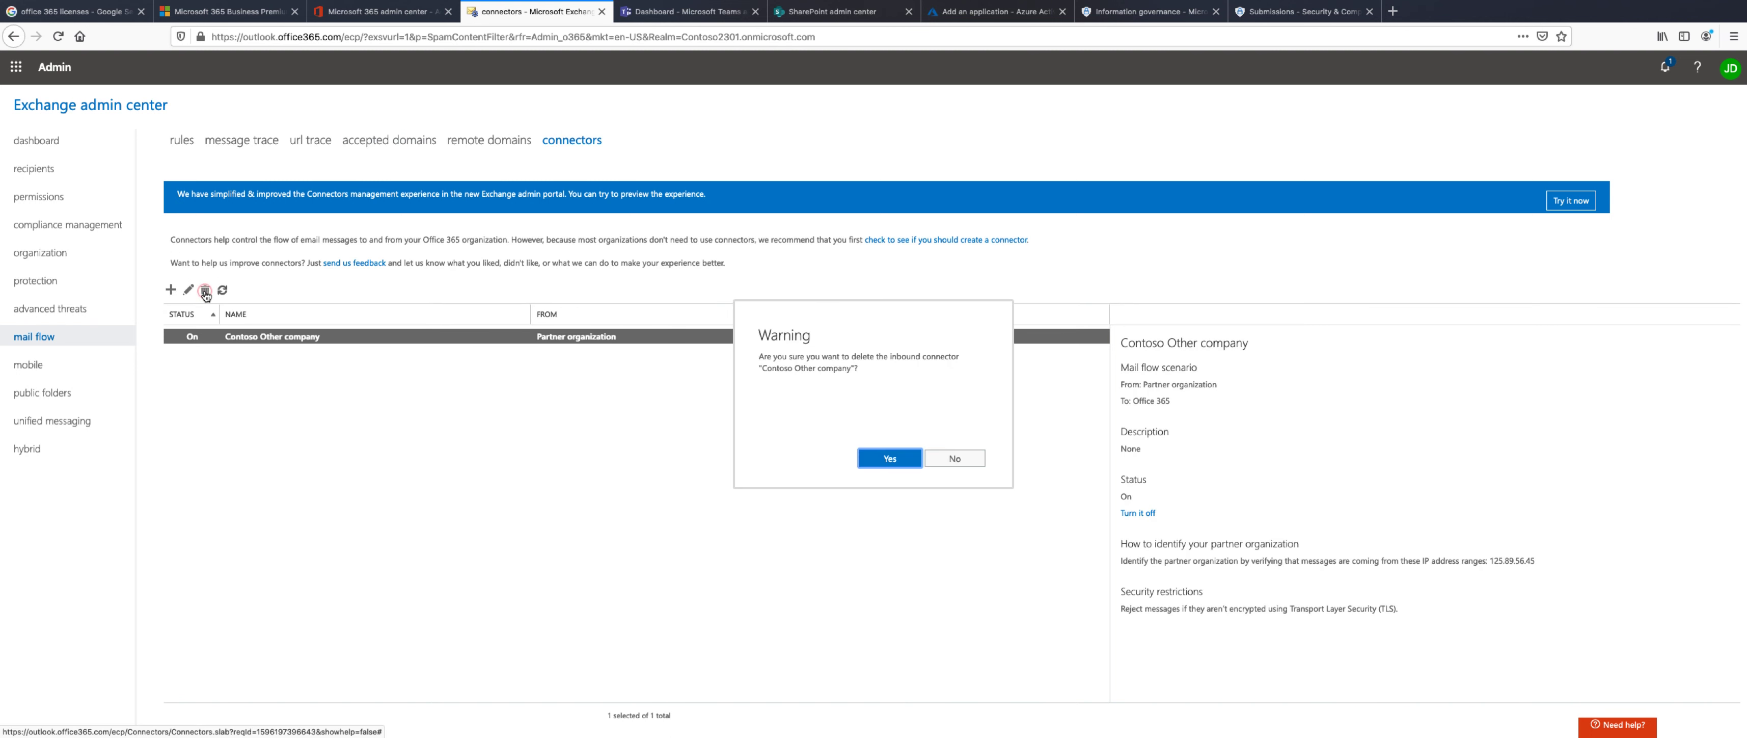
left_click(890, 458)
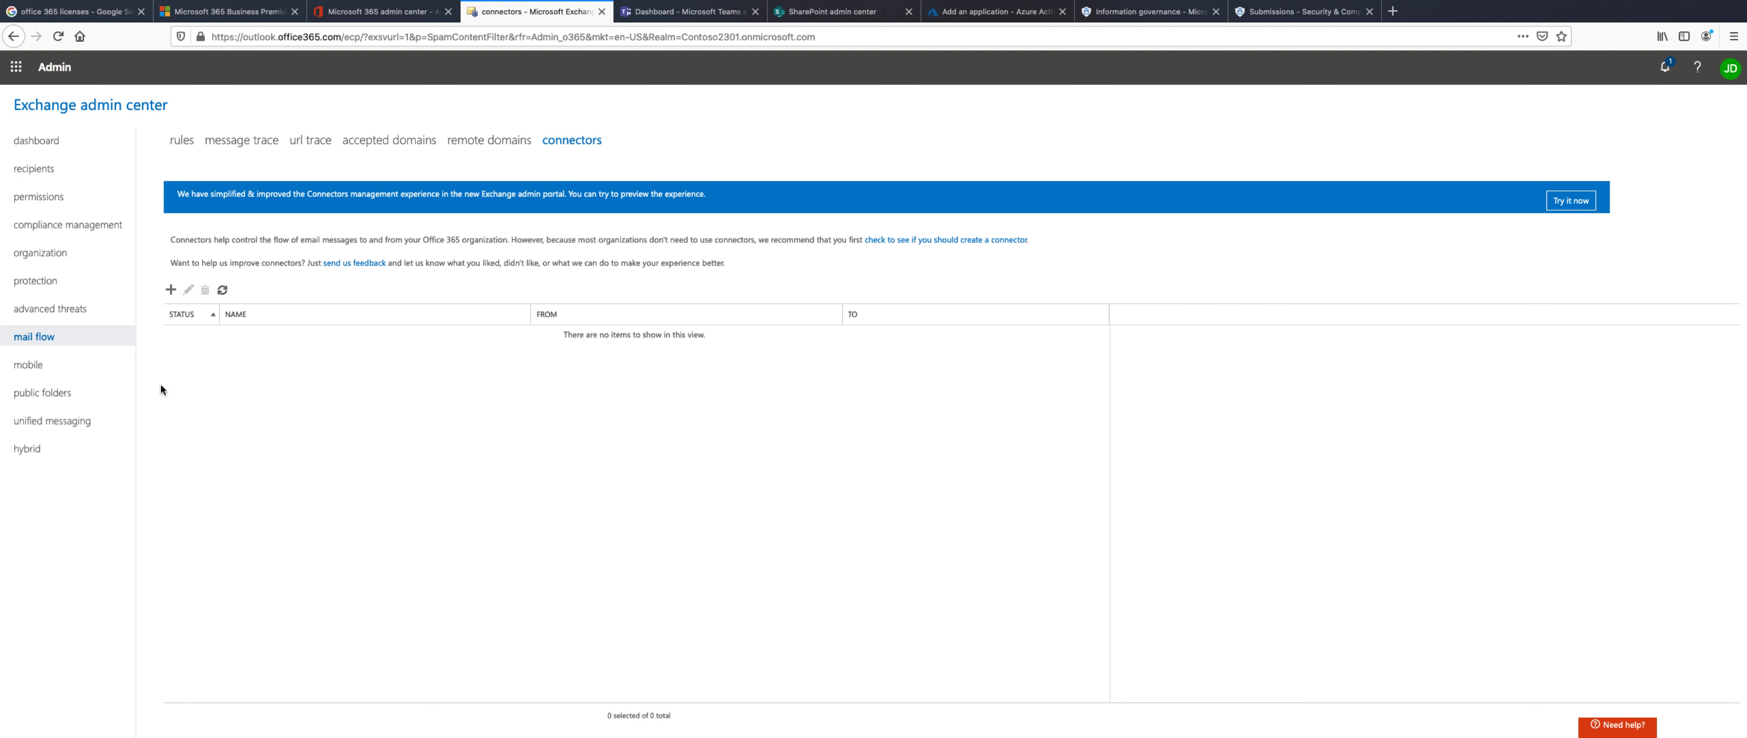
left_click(32, 393)
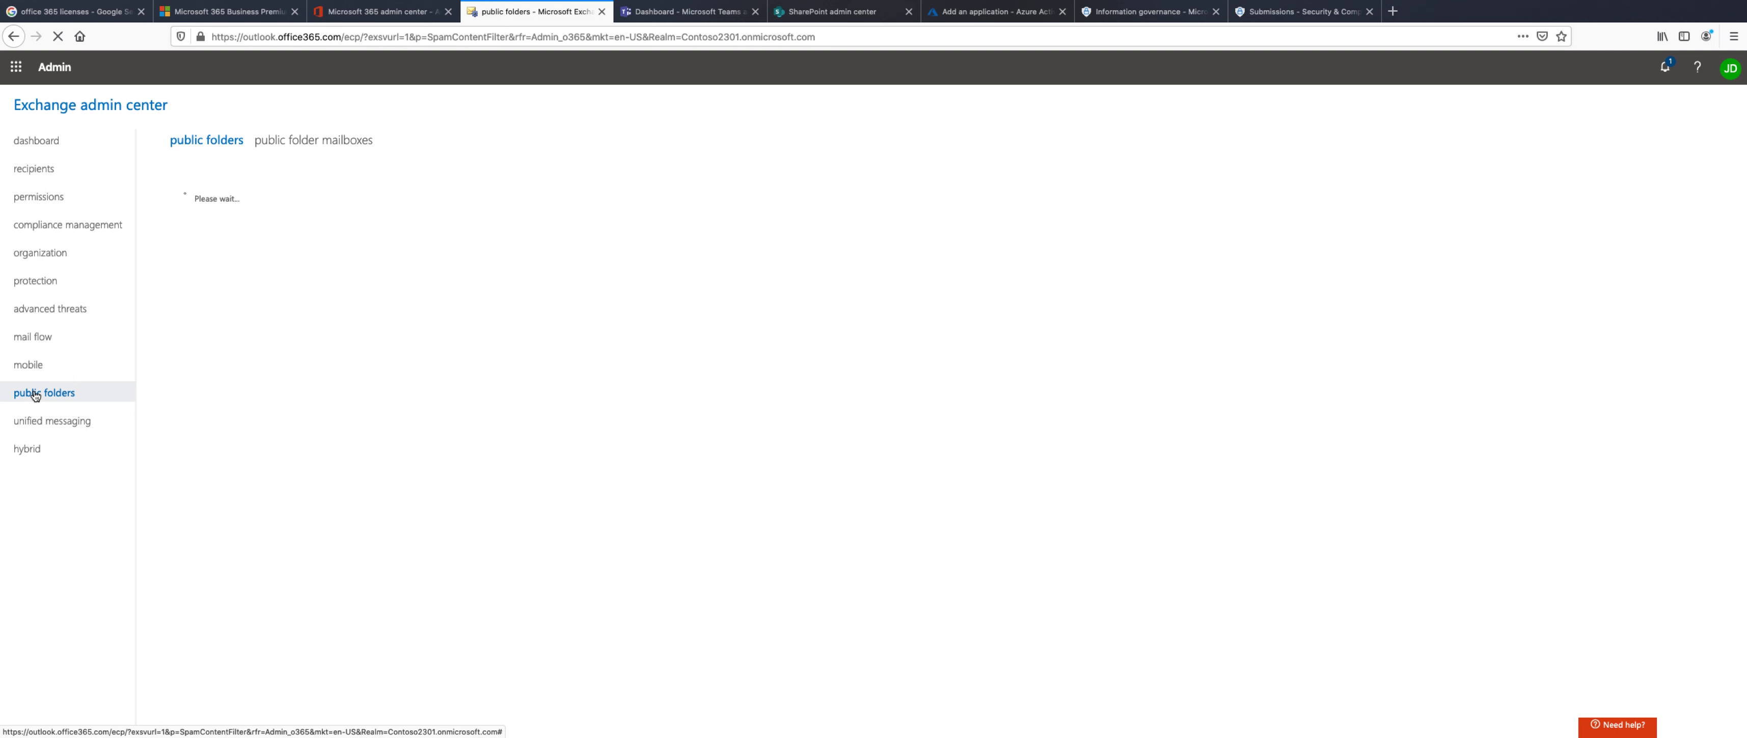